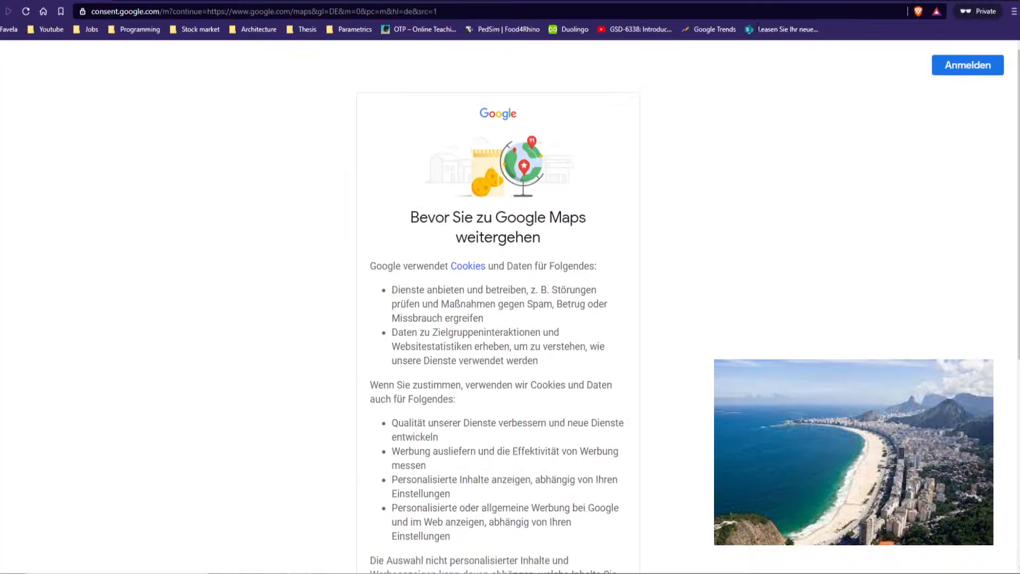
Accept the Google Maps cookie consent page
scroll(553, 412, down, 6)
click(550, 514)
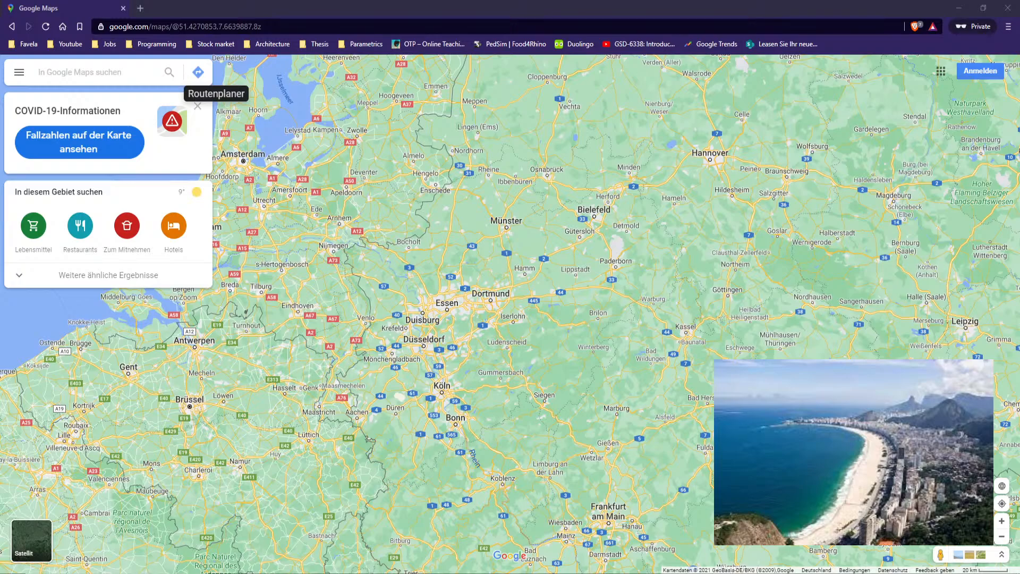
Search Google Maps for copacabana
click(135, 72)
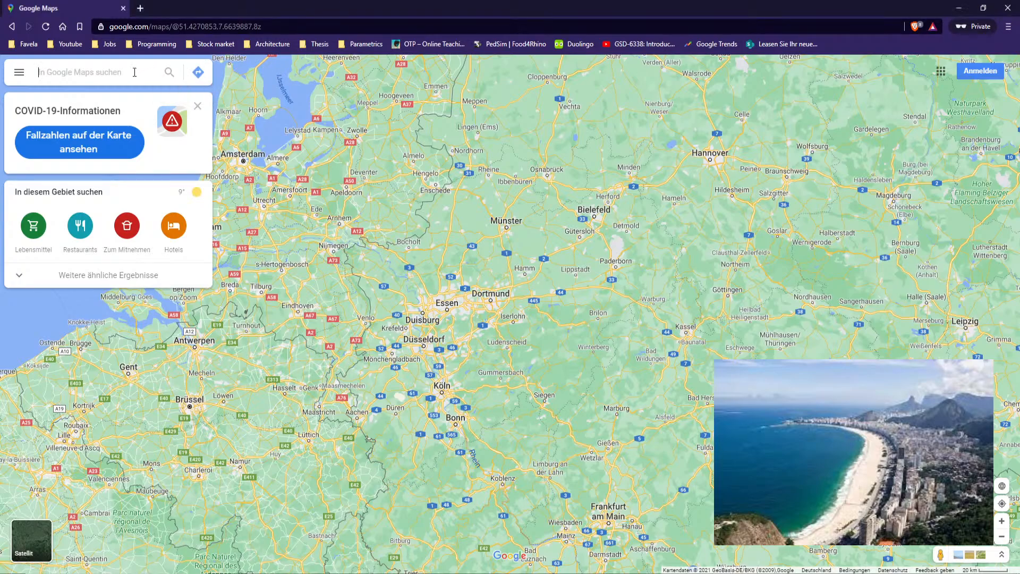
text(cop)
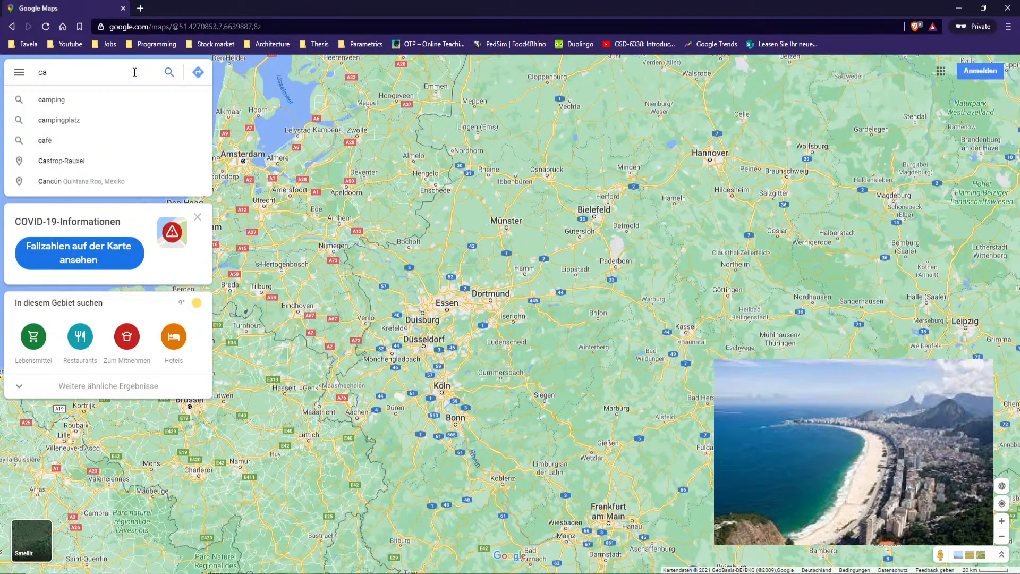
text(acabana)
key(Return)
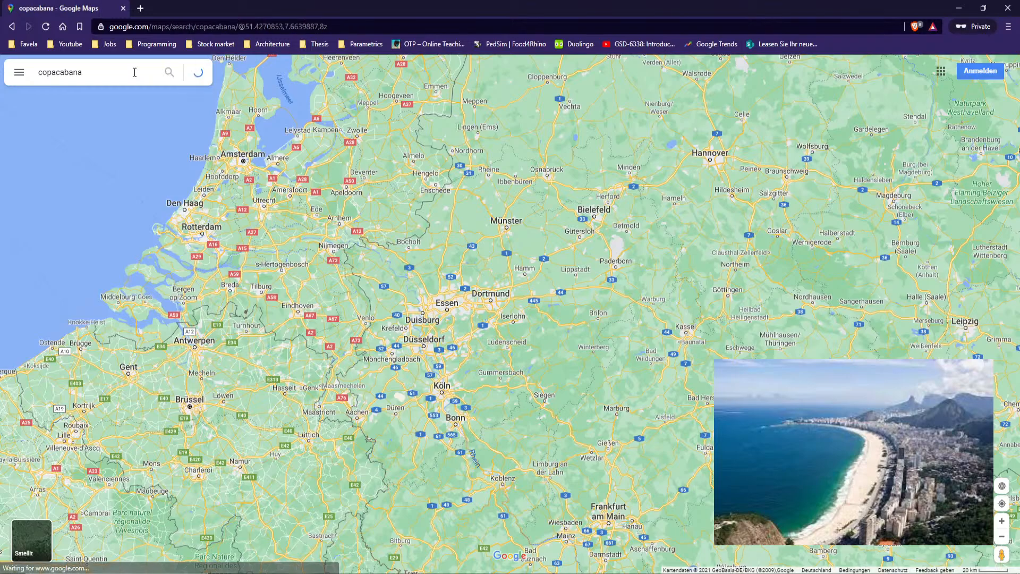
Examine the Copacabana beachfront and neighbouring streets on the map
scroll(572, 330, up, 2)
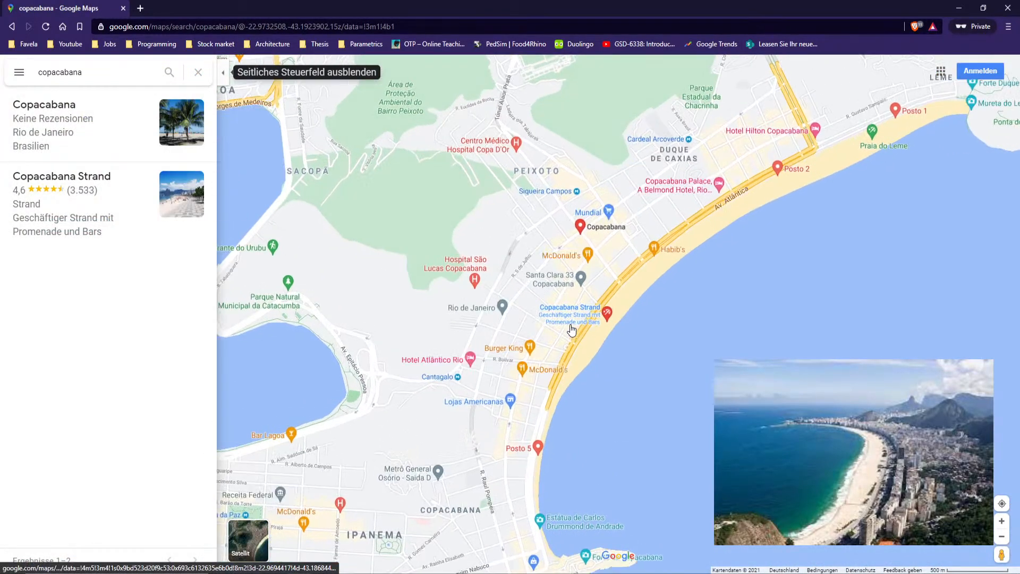
scroll(563, 421, down, 2)
drag(582, 550, 536, 508)
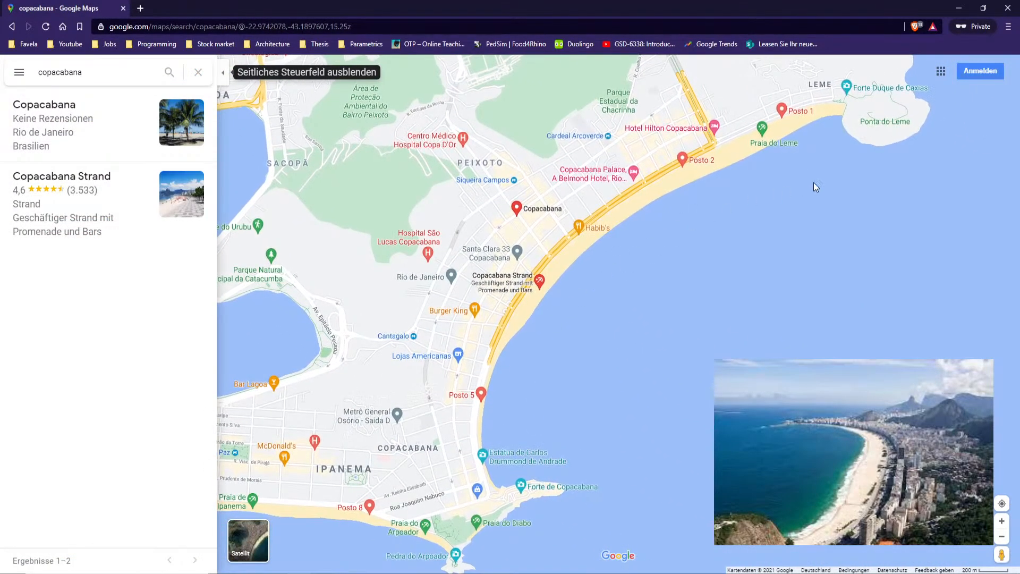
drag(845, 115, 833, 145)
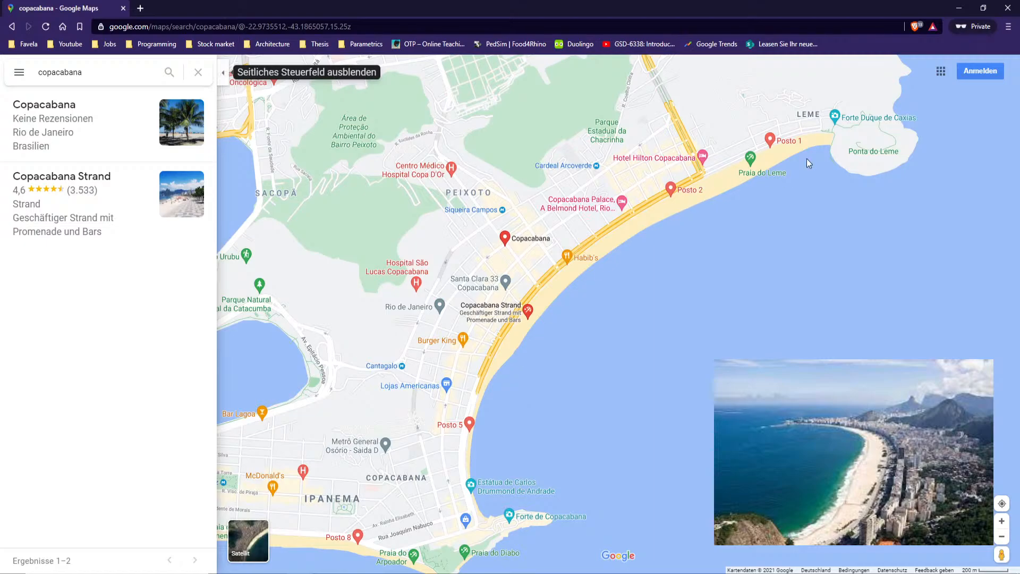
drag(525, 323, 525, 352)
scroll(758, 158, up, 4)
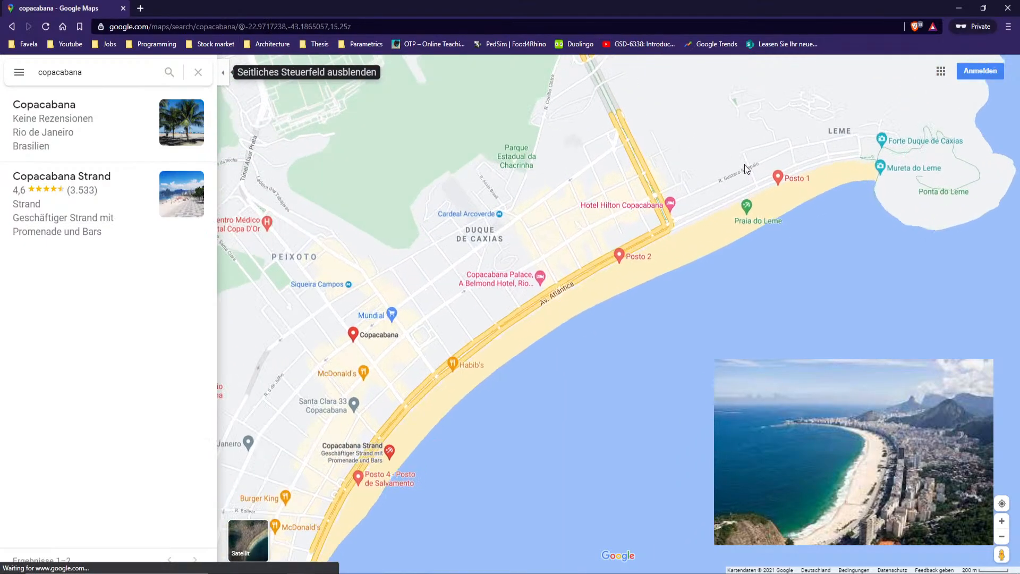
drag(606, 175, 673, 214)
scroll(674, 213, up, 3)
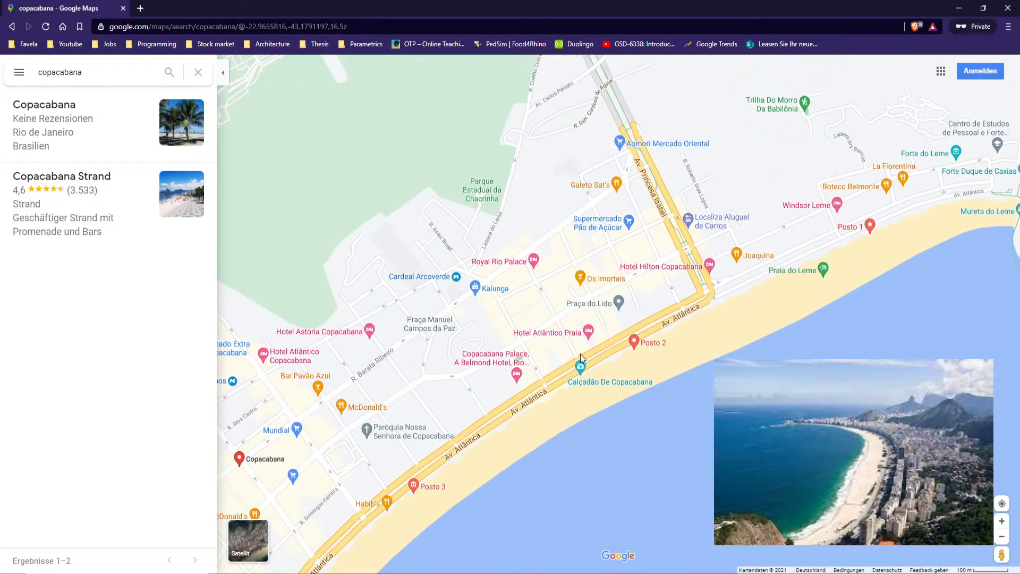
drag(531, 338, 609, 356)
drag(572, 433, 660, 267)
drag(507, 271, 552, 216)
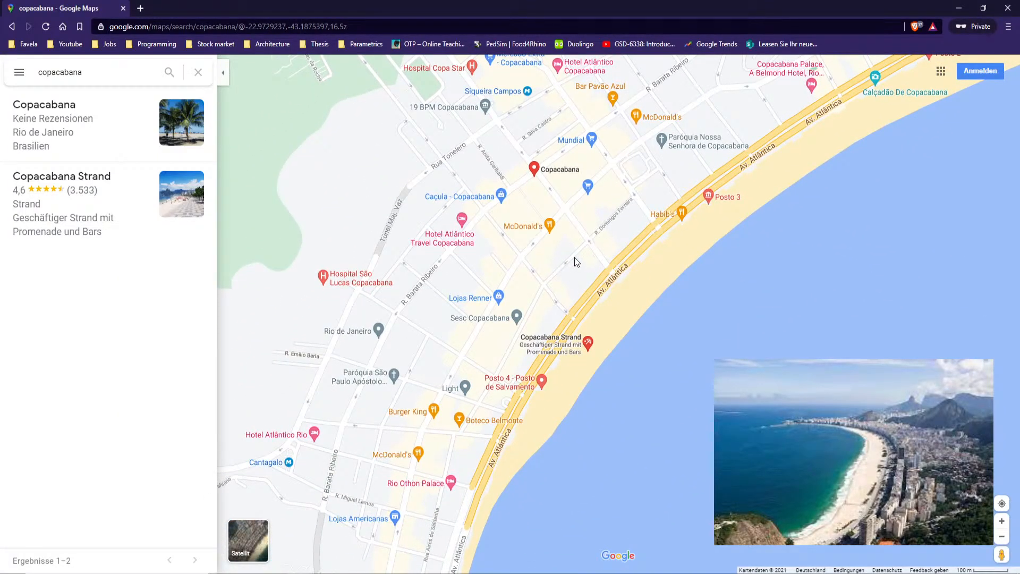
drag(525, 329, 572, 275)
Clear the search and switch the map to satellite view
click(198, 72)
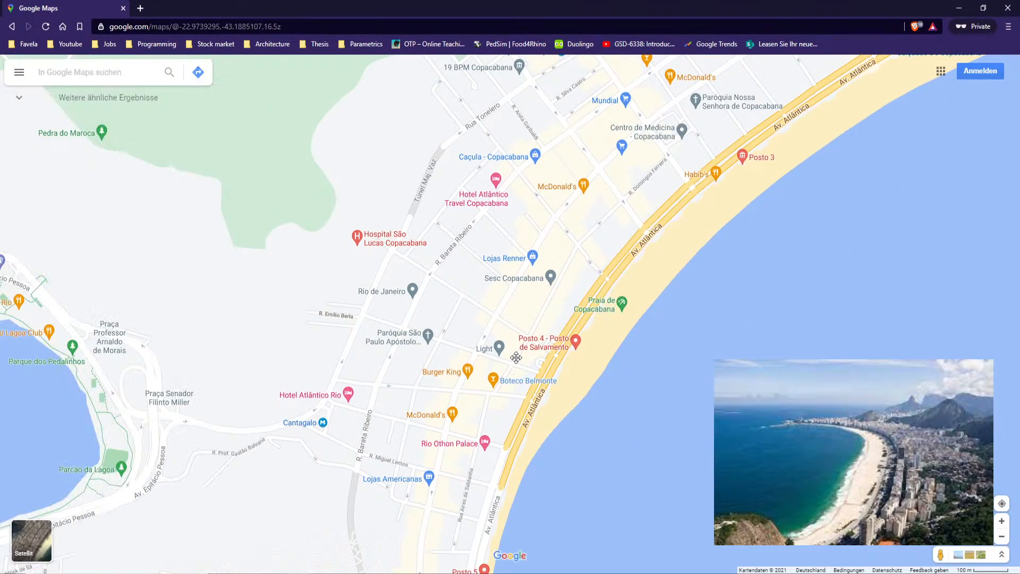
drag(518, 397, 545, 327)
click(19, 72)
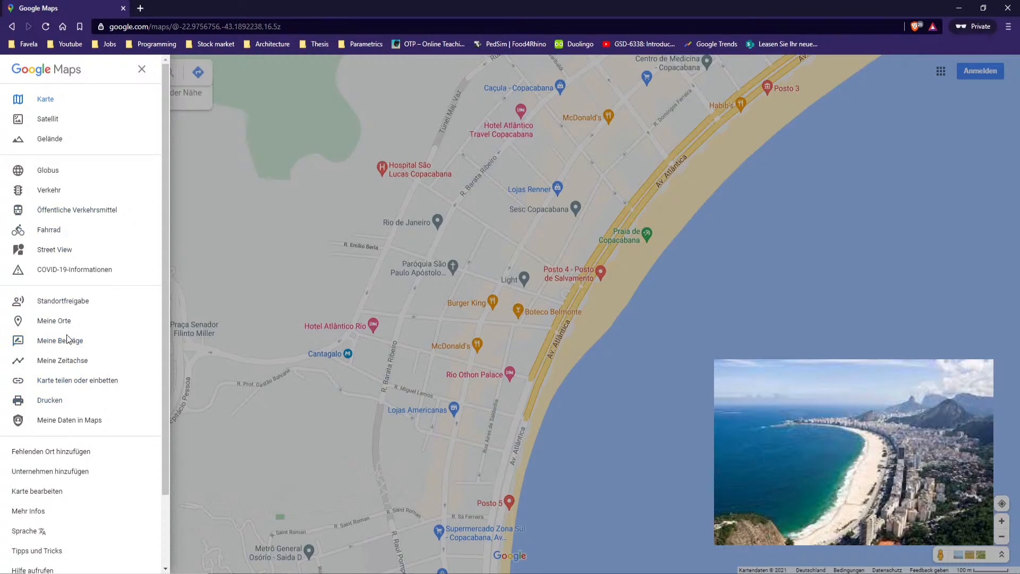
click(43, 121)
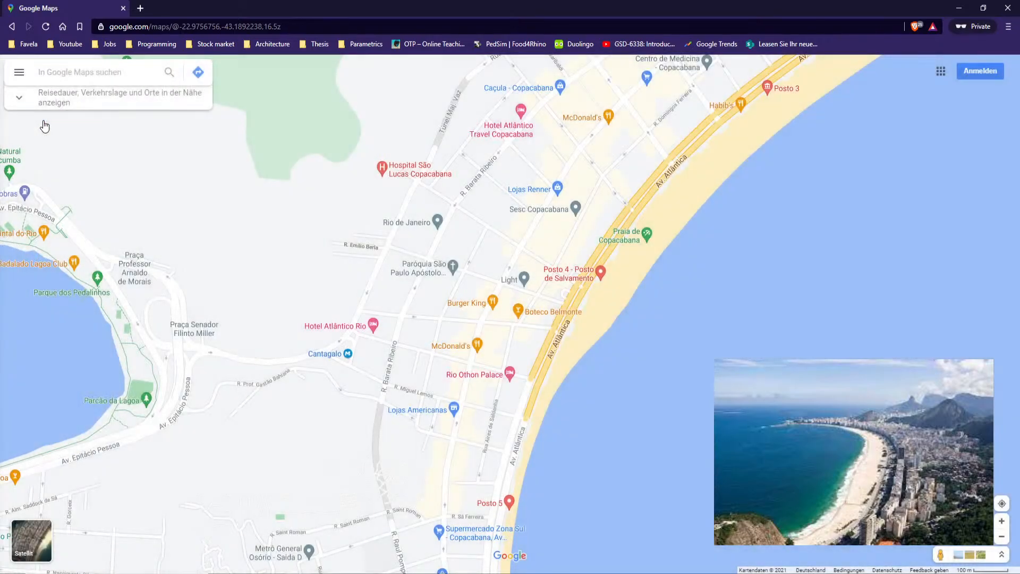
Turn off the labels in satellite view
click(20, 72)
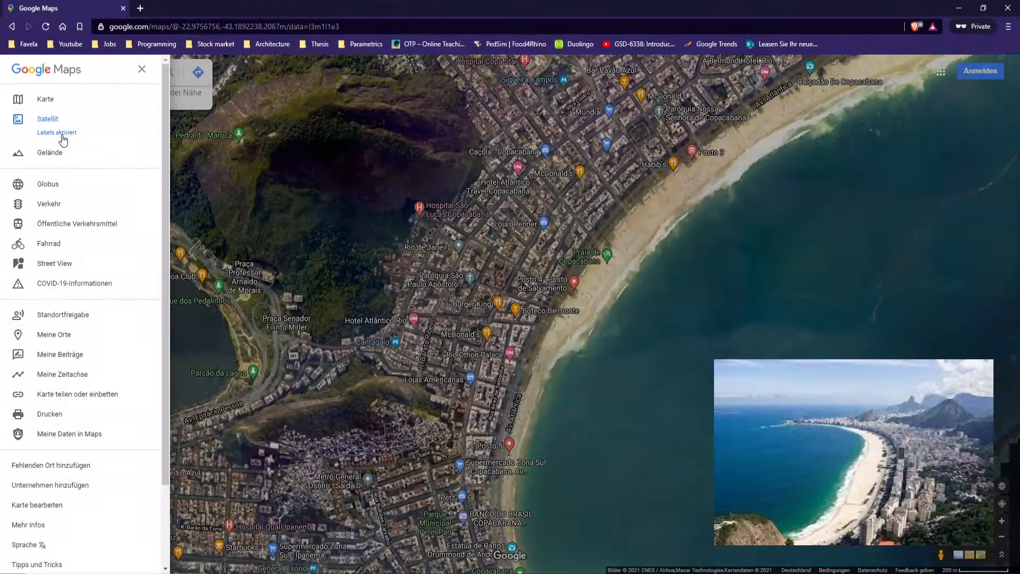
click(62, 136)
Switch the satellite map over Copacabana beach to the 3D globe view
drag(614, 356, 622, 369)
scroll(655, 243, up, 4)
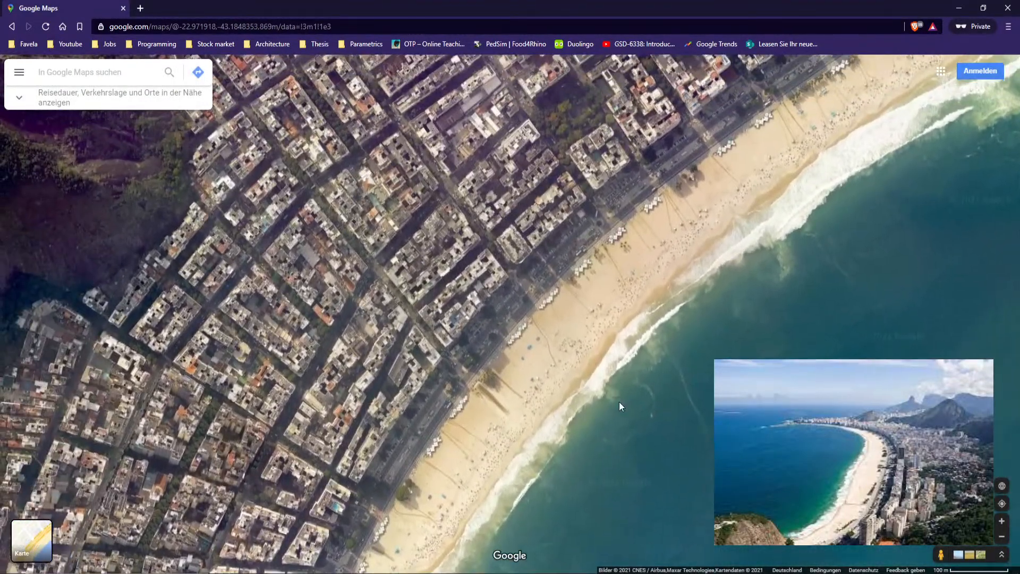
drag(620, 402, 693, 444)
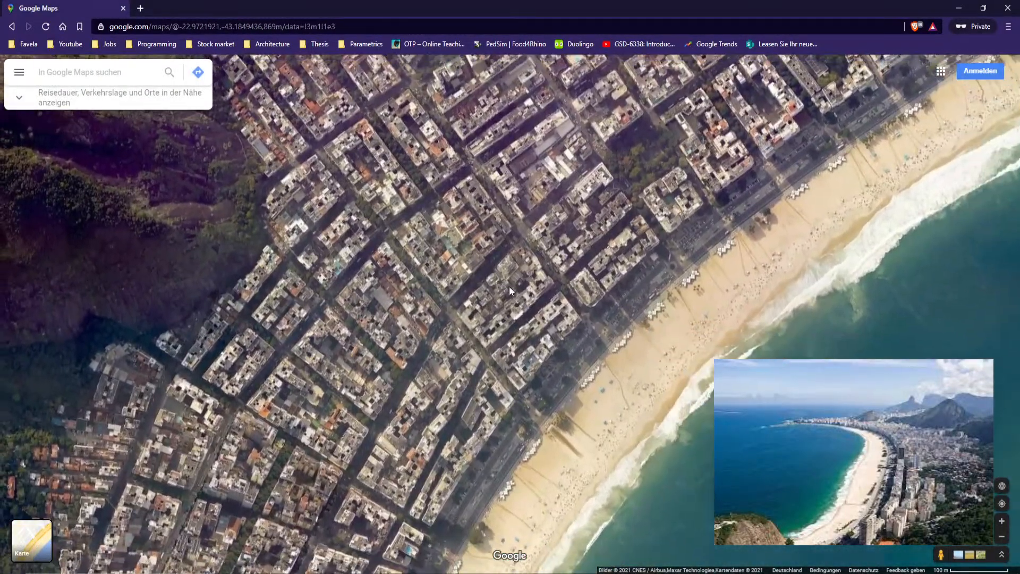
click(1002, 485)
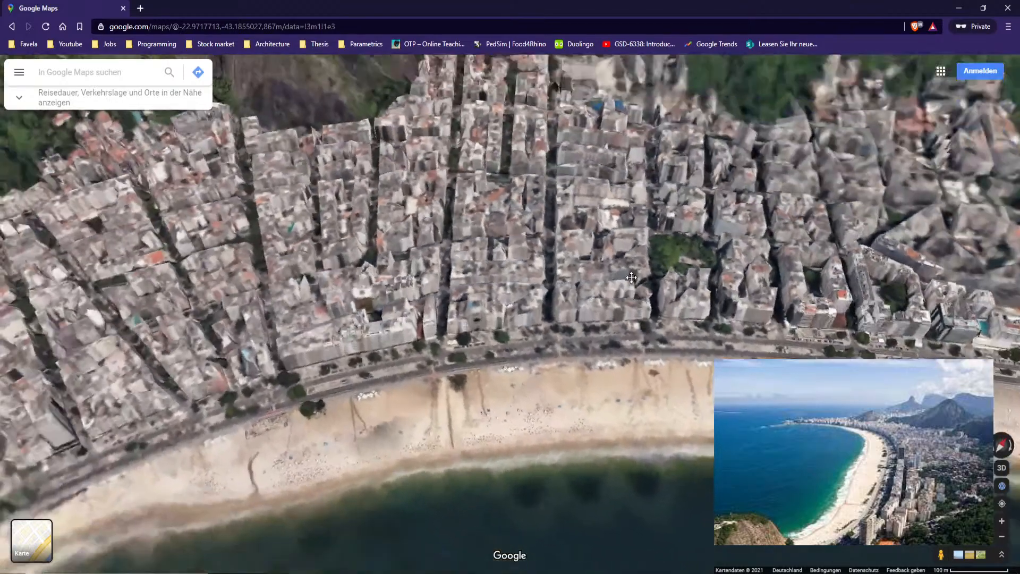
ctrl+drag(632, 277, 598, 299)
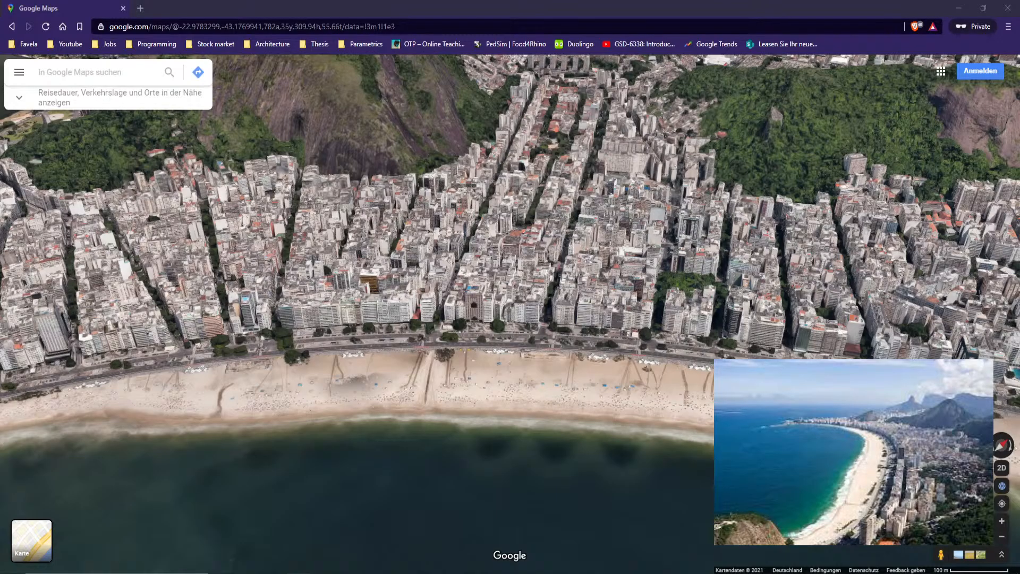
Orbit around Copacabana in 3D to examine the beachfront buildings and surrounding hills
ctrl+drag(650, 343, 636, 380)
drag(699, 320, 446, 349)
drag(814, 358, 611, 347)
drag(797, 415, 470, 350)
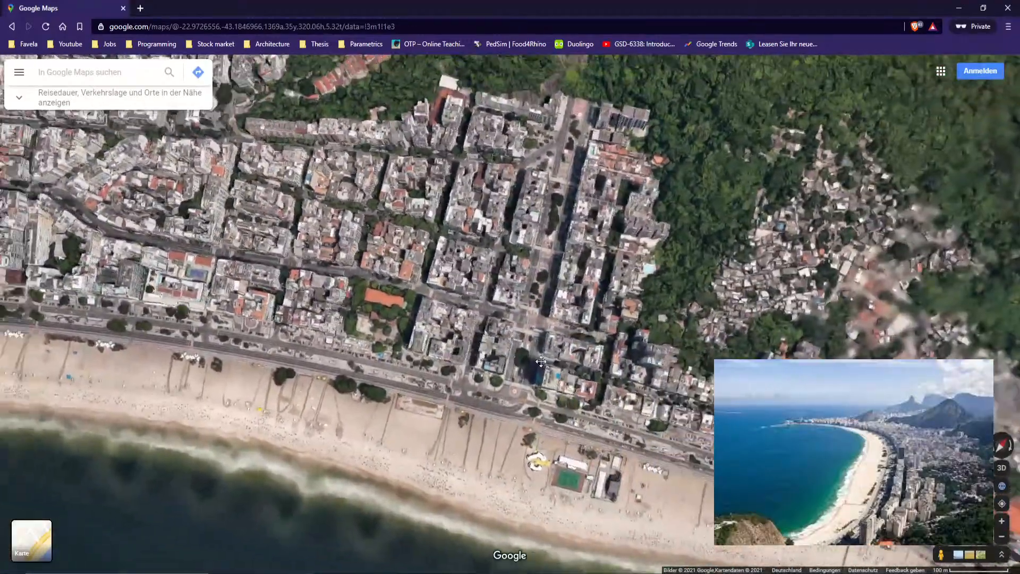
drag(255, 324, 744, 296)
drag(154, 329, 546, 292)
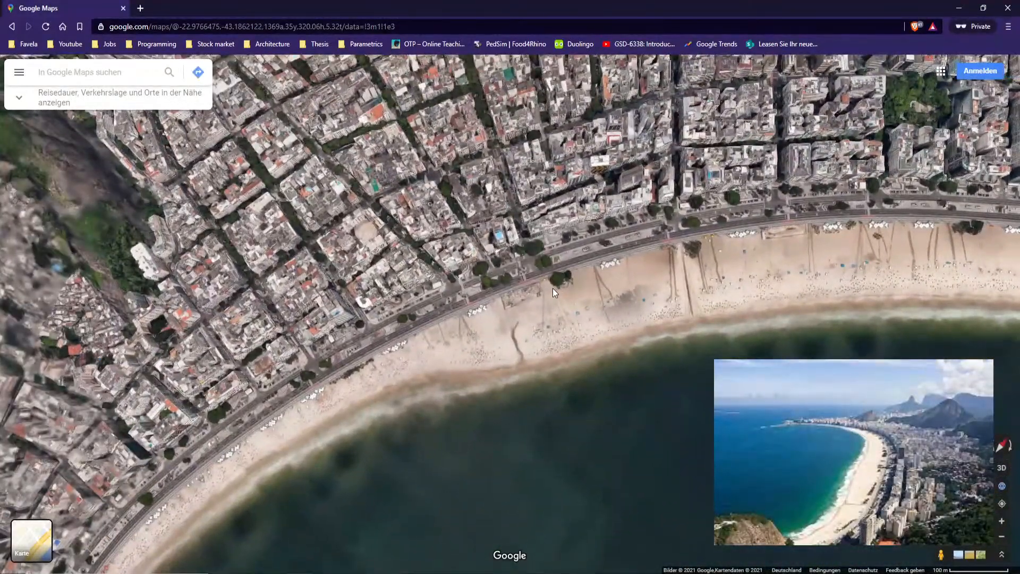
scroll(570, 283, up, 4)
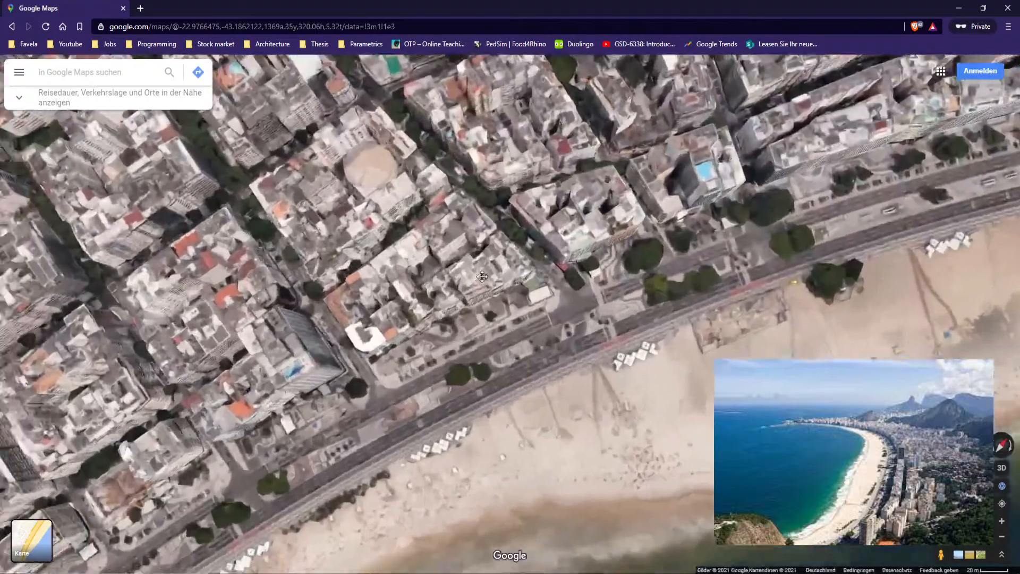
scroll(564, 360, down, 5)
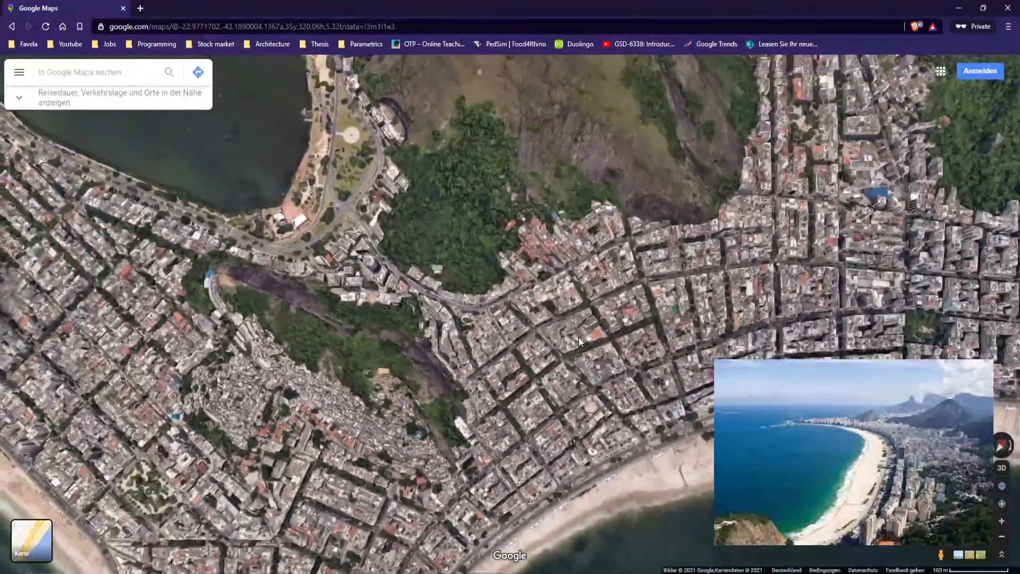
ctrl+drag(579, 337, 551, 237)
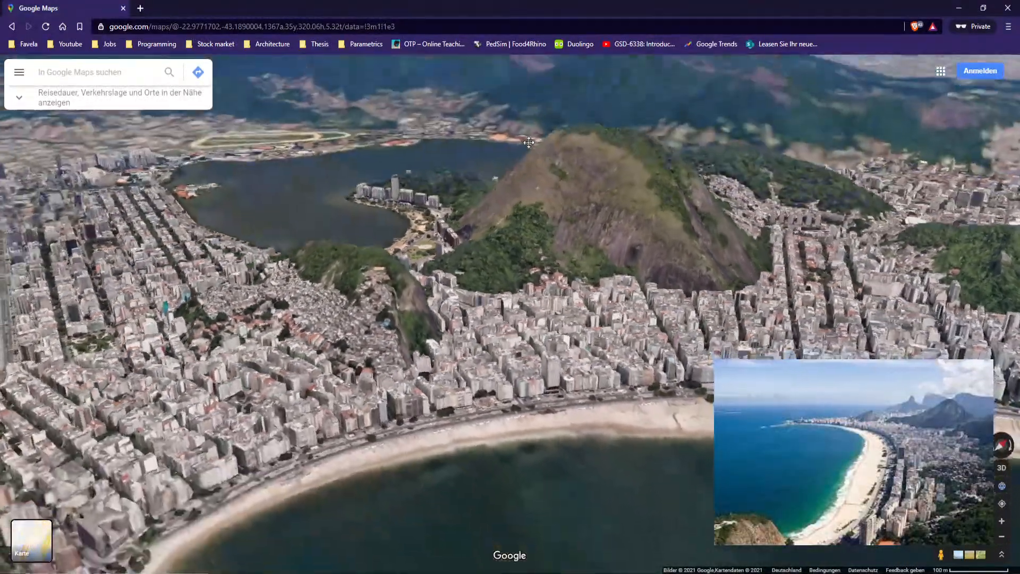
ctrl+drag(547, 312, 513, 279)
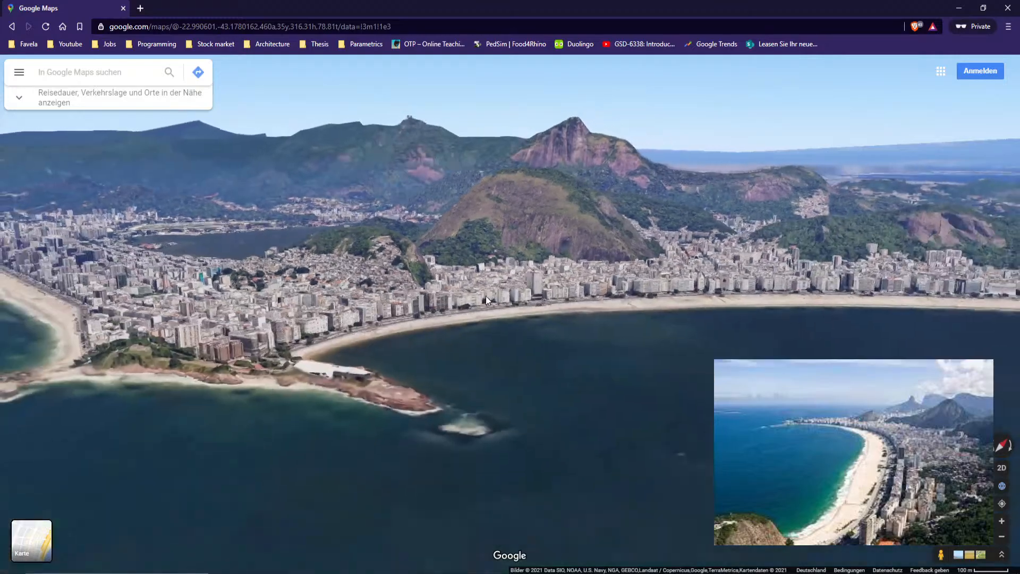
drag(768, 287, 235, 311)
ctrl+drag(538, 294, 577, 385)
drag(832, 265, 607, 247)
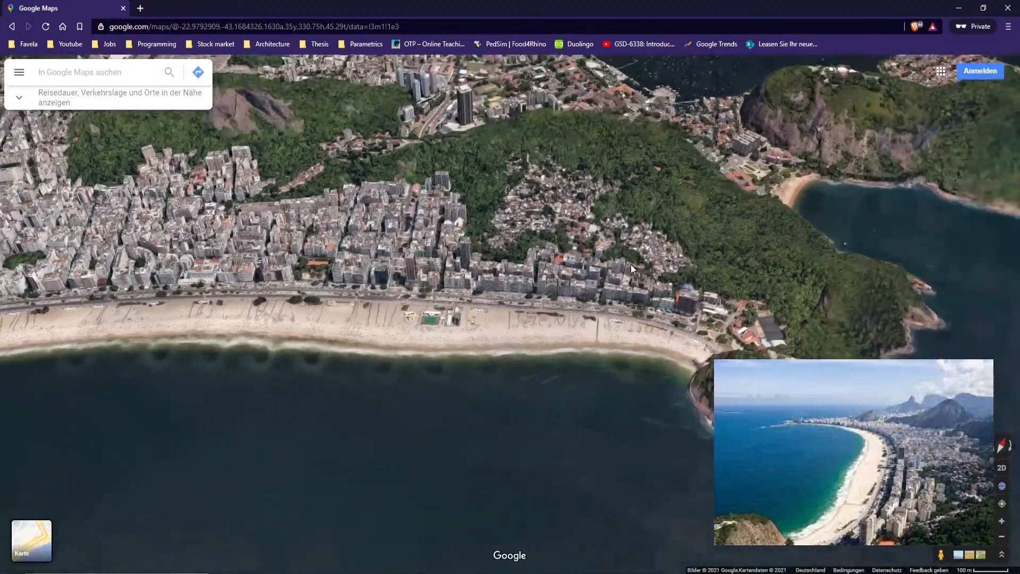
drag(614, 321, 827, 282)
drag(298, 276, 424, 246)
Examine the beachfront blocks and the curve of Copacabana bay from above in 3D
scroll(426, 389, up, 5)
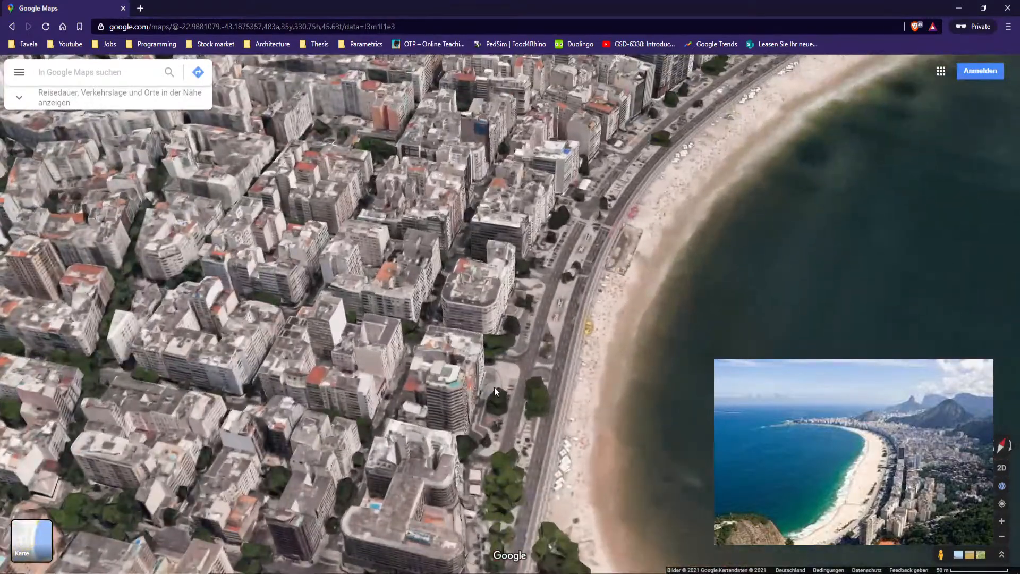
drag(495, 392, 530, 353)
scroll(533, 348, up, 3)
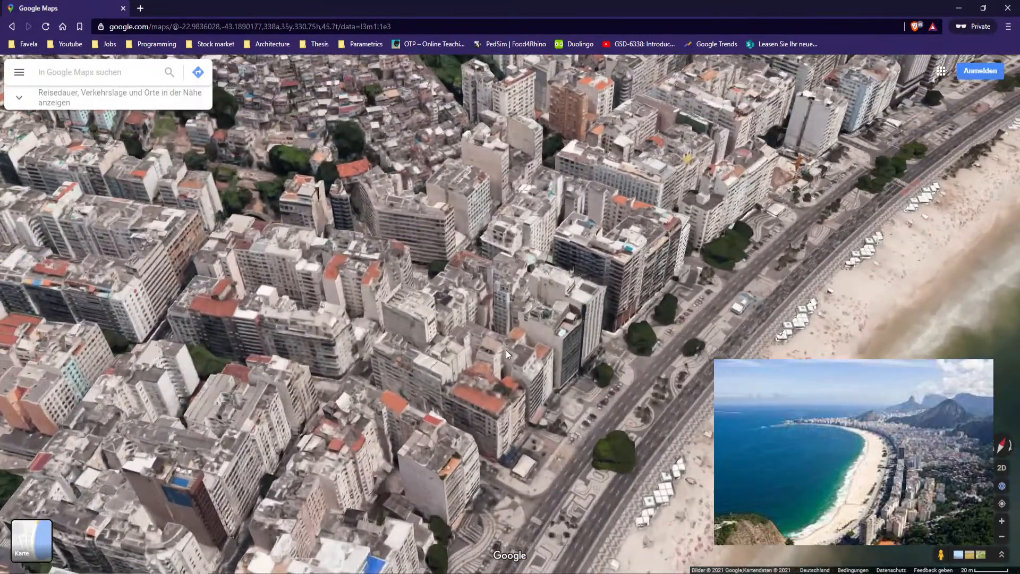
scroll(508, 404, up, 2)
scroll(476, 391, up, 2)
drag(730, 222, 534, 327)
scroll(640, 324, down, 6)
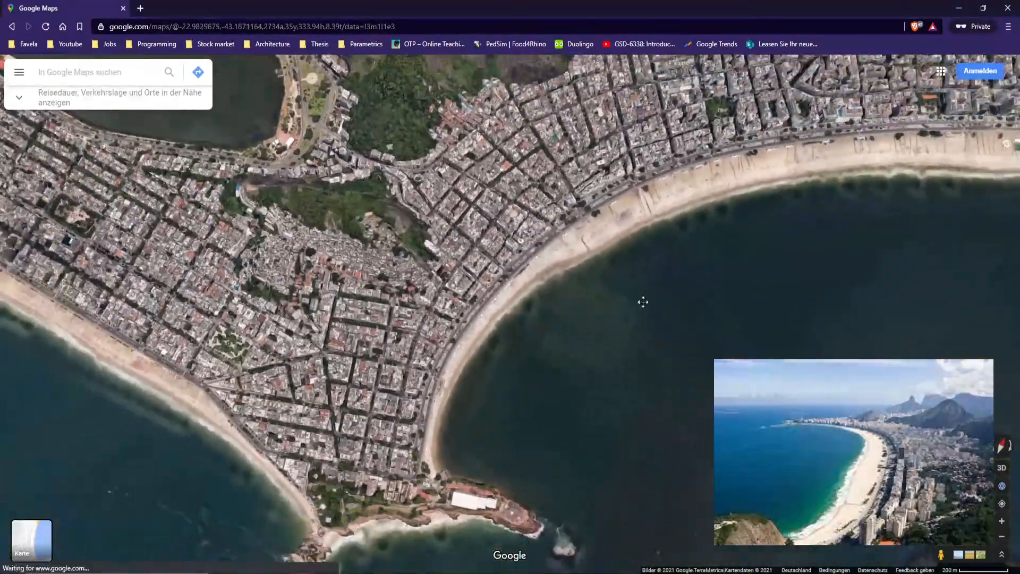
drag(643, 301, 609, 320)
scroll(592, 212, up, 2)
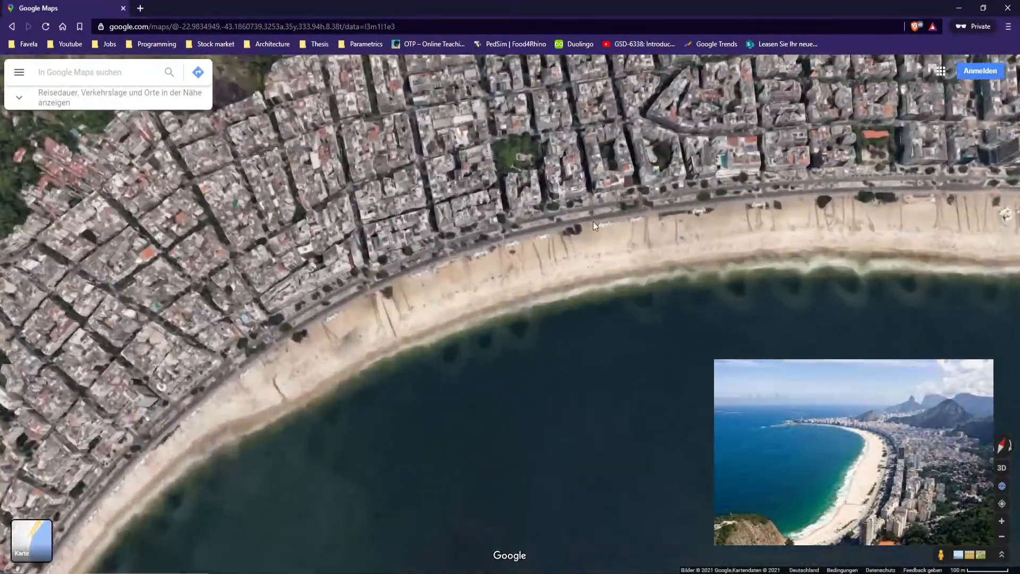
scroll(591, 210, down, 1)
scroll(423, 264, down, 2)
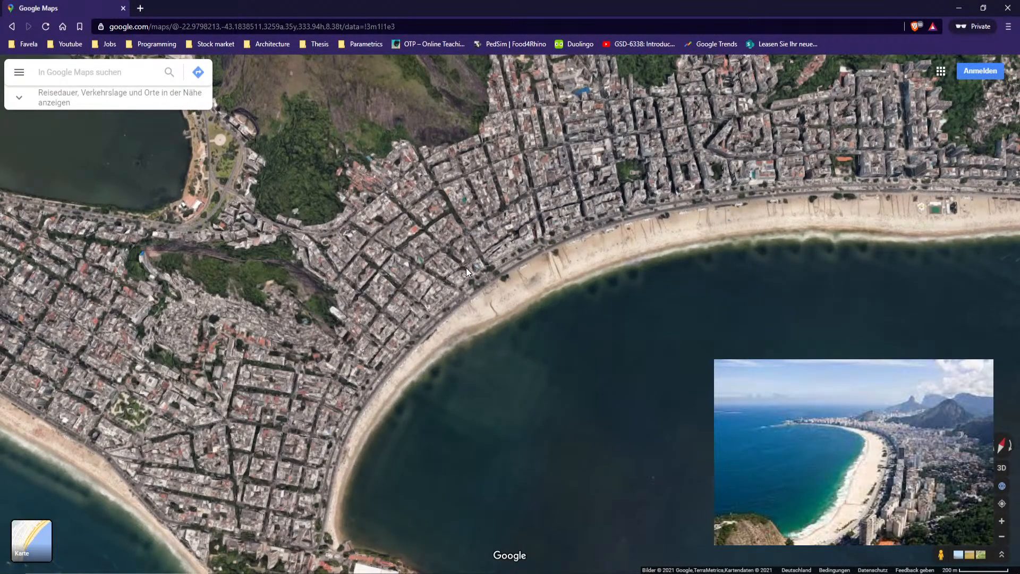
drag(376, 431, 322, 378)
drag(910, 169, 829, 261)
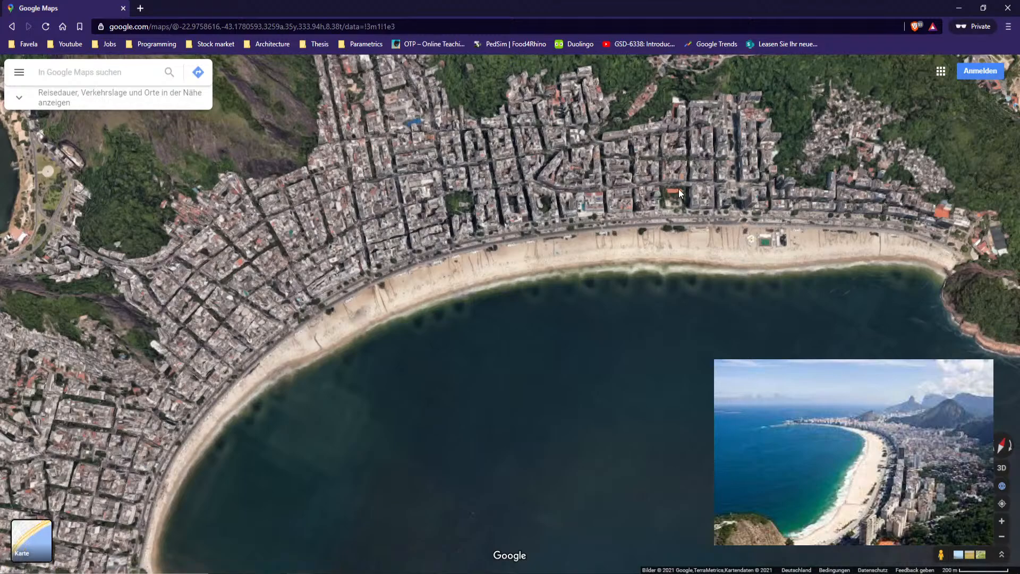
drag(290, 270, 325, 261)
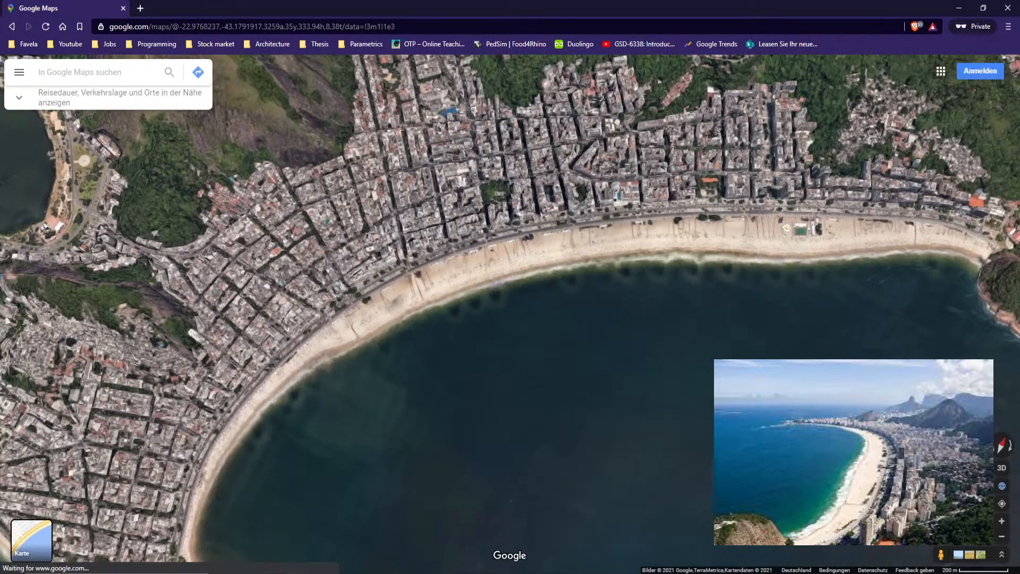
key(super+s)
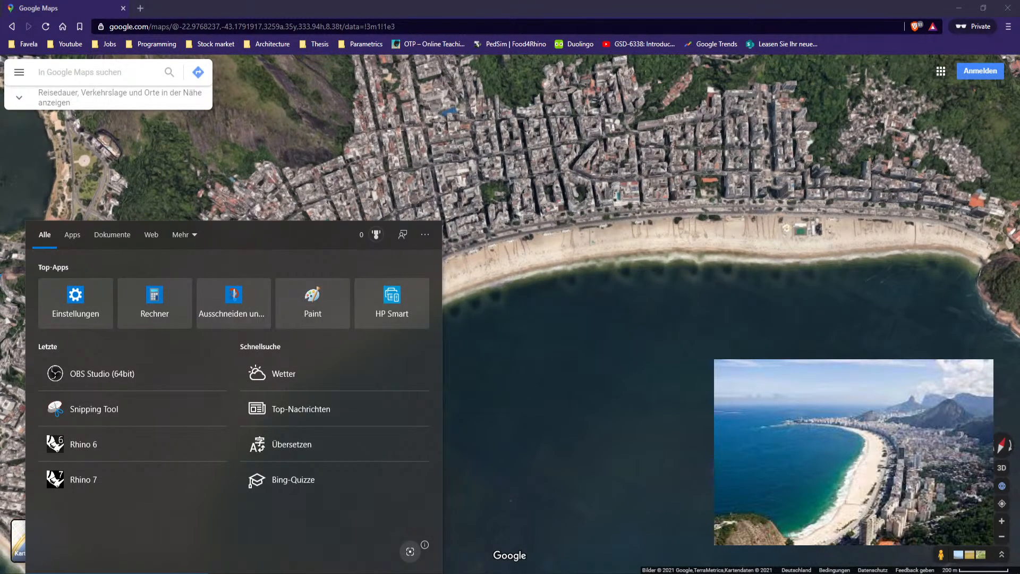
click(592, 423)
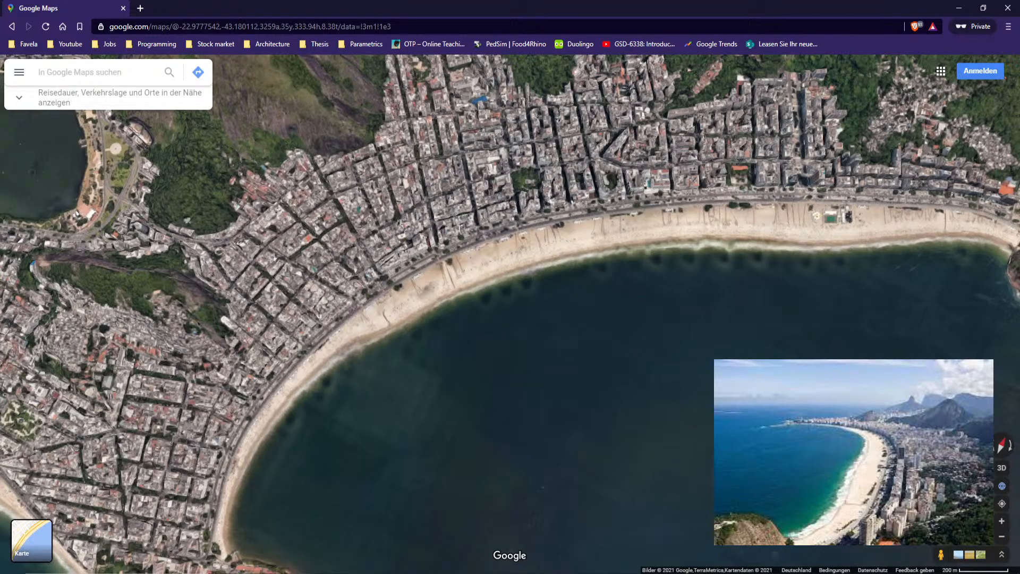
scroll(520, 239, up, 6)
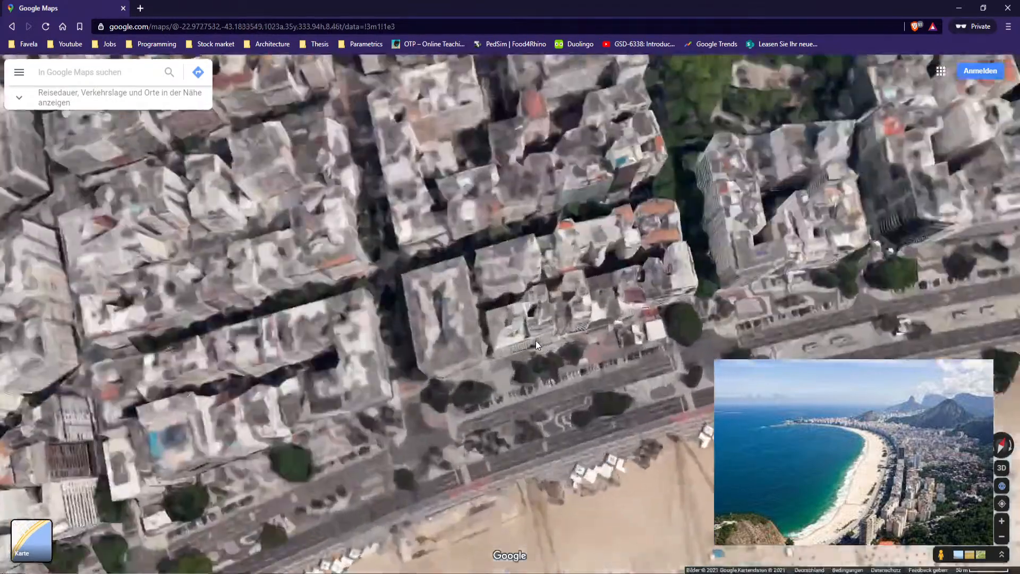
Zoom in and out over the Copacabana beachfront to examine the blocks along the avenue in 3D
scroll(587, 347, down, 2)
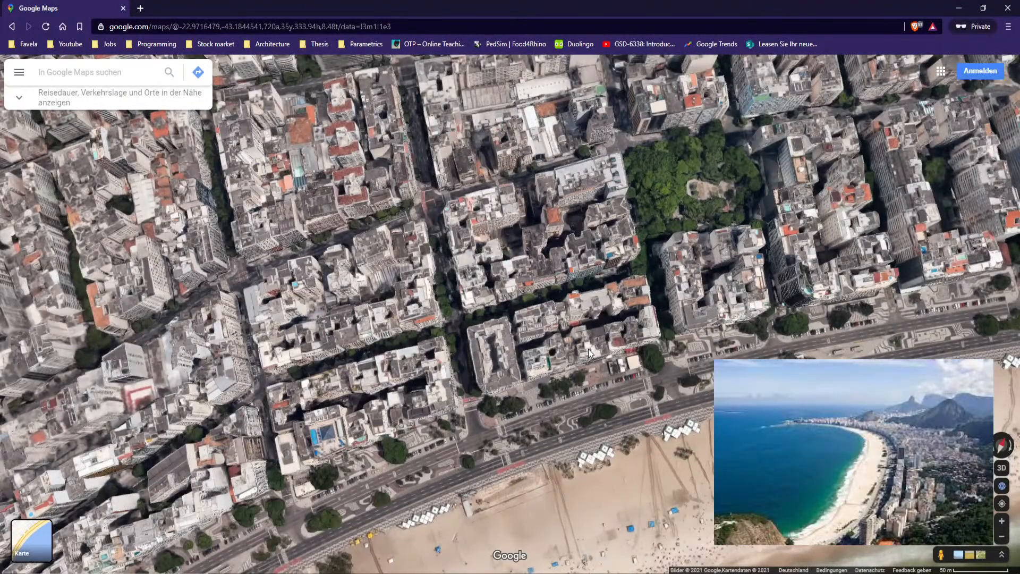
drag(664, 279, 461, 367)
scroll(461, 366, down, 2)
scroll(463, 368, down, 5)
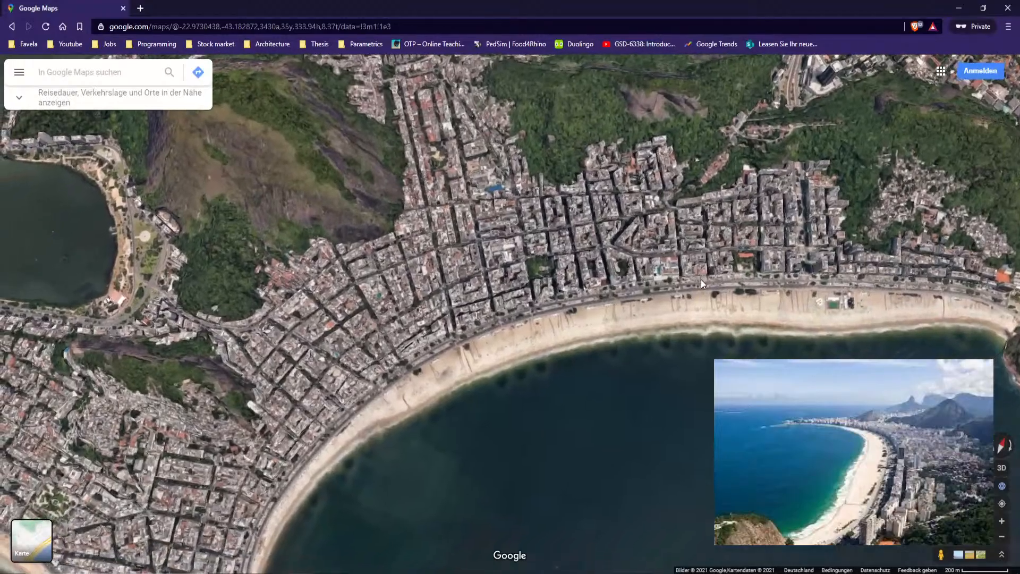
scroll(655, 295, up, 3)
scroll(652, 284, up, 5)
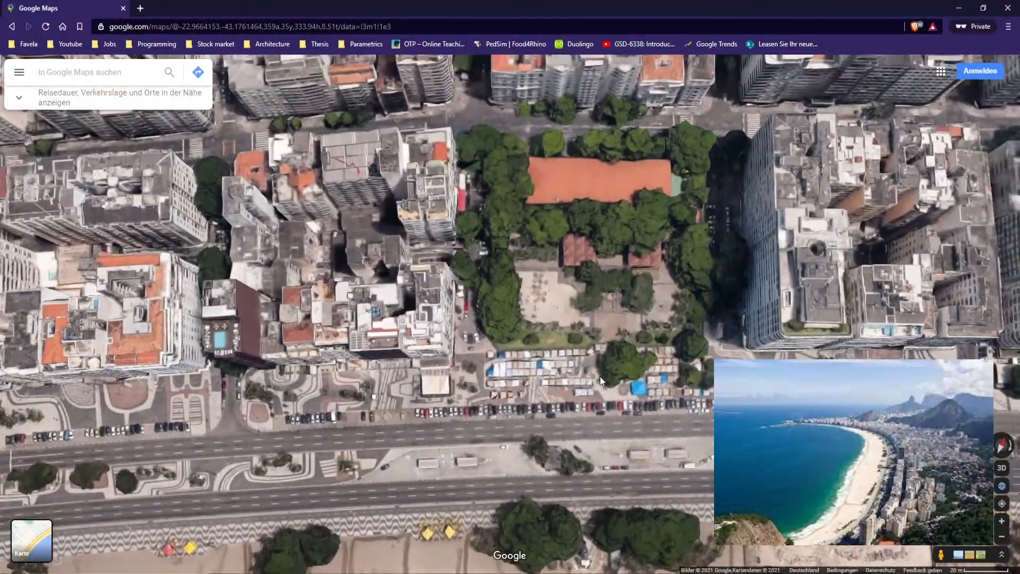
ctrl+drag(601, 376, 567, 314)
scroll(494, 307, up, 5)
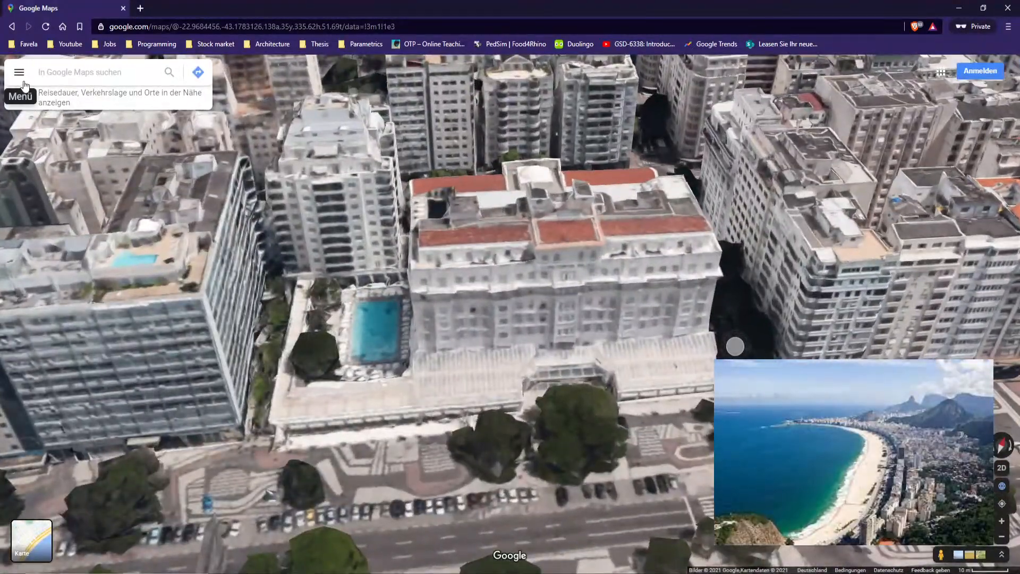
Turn the map labels back on and inspect the Copacabana Palace hotel block in 3D
click(19, 71)
click(53, 136)
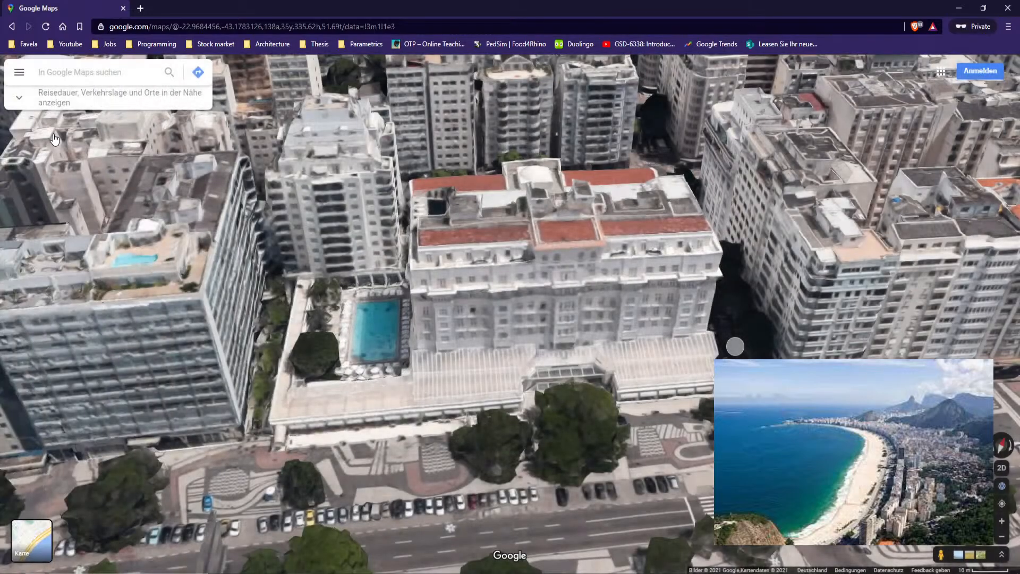
scroll(456, 335, up, 3)
scroll(457, 333, down, 1)
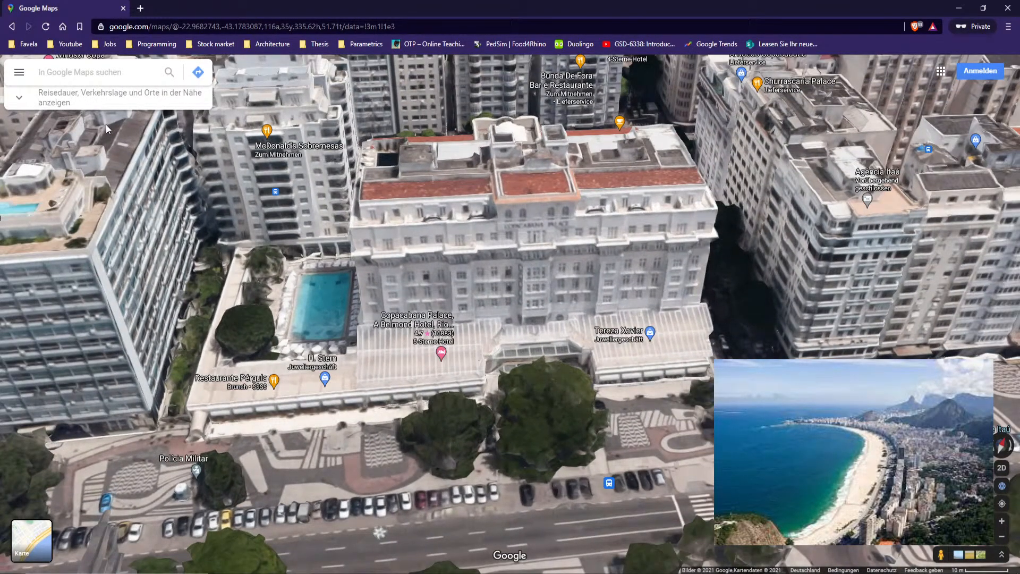
scroll(443, 380, up, 2)
scroll(442, 378, down, 4)
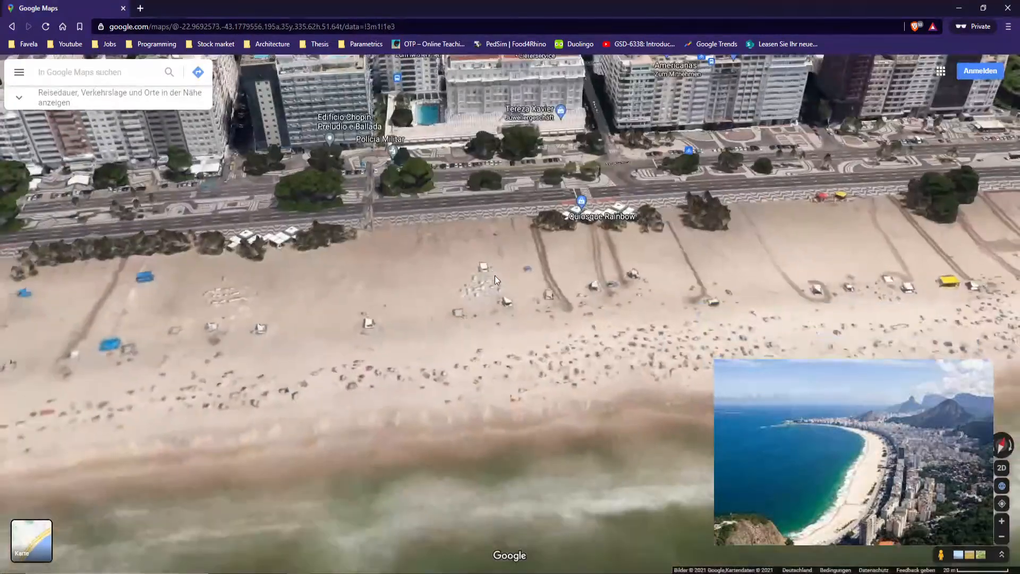
drag(537, 493, 497, 435)
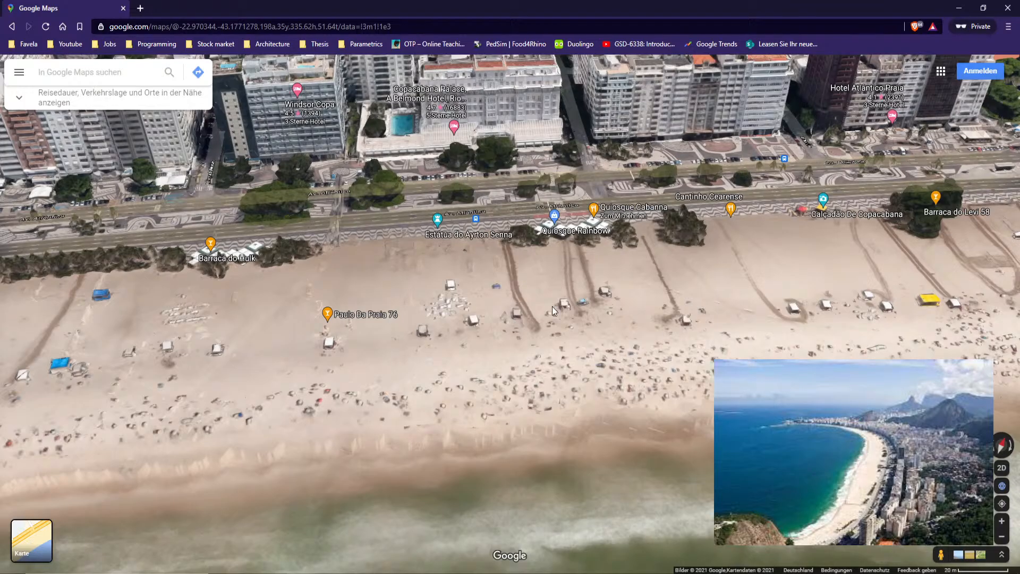
Examine the beach and Av. Atlântica in front of the Copacabana Palace at different zoom levels
drag(381, 304, 440, 404)
scroll(432, 282, down, 2)
drag(432, 281, 464, 399)
scroll(473, 303, down, 3)
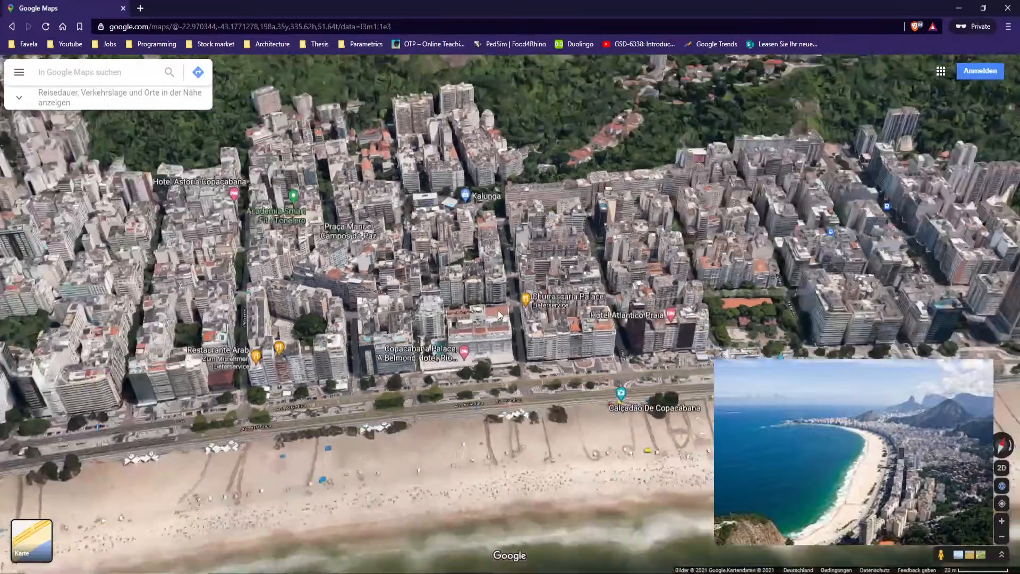
scroll(489, 324, down, 3)
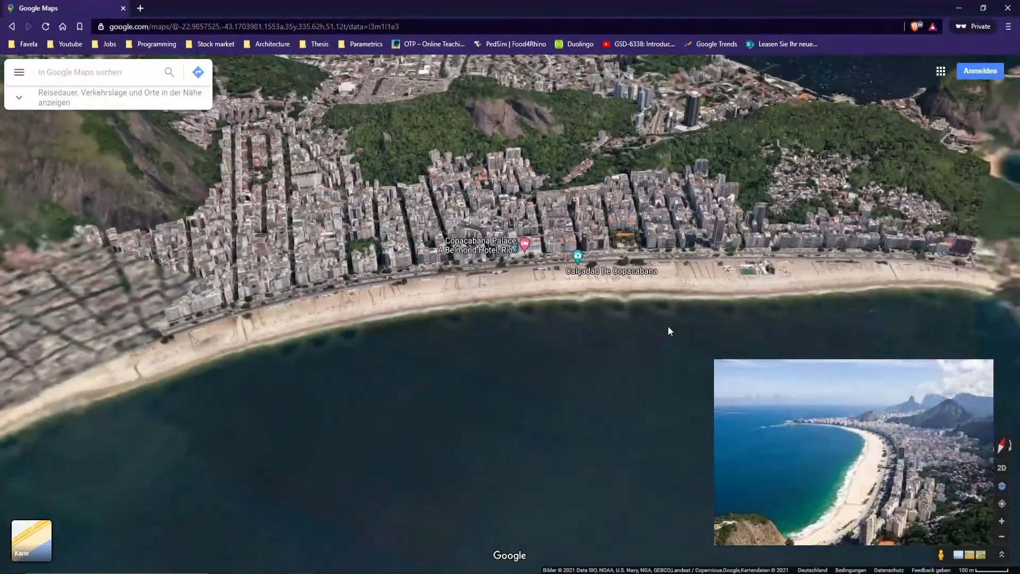
drag(340, 401, 450, 422)
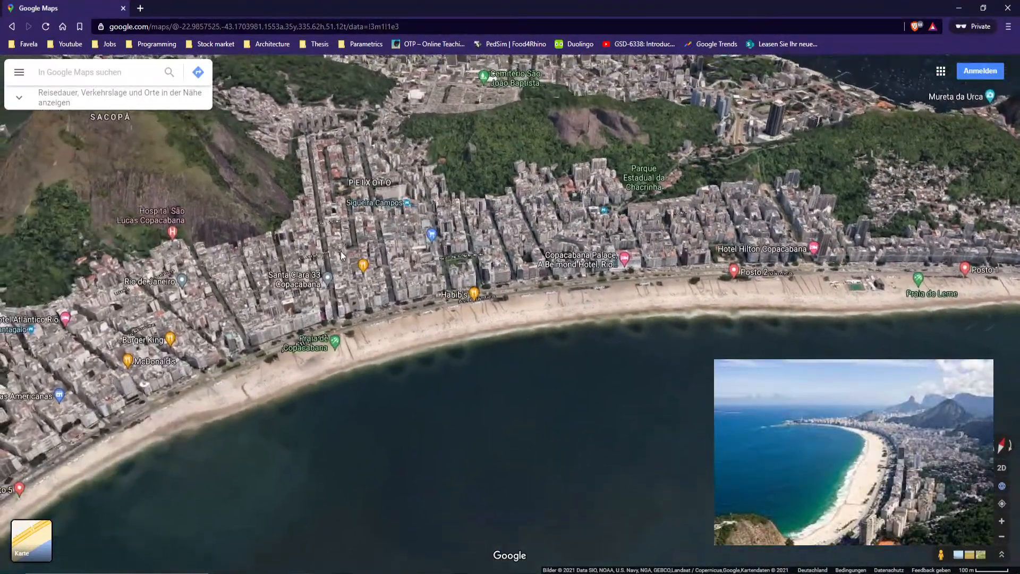
scroll(601, 346, up, 5)
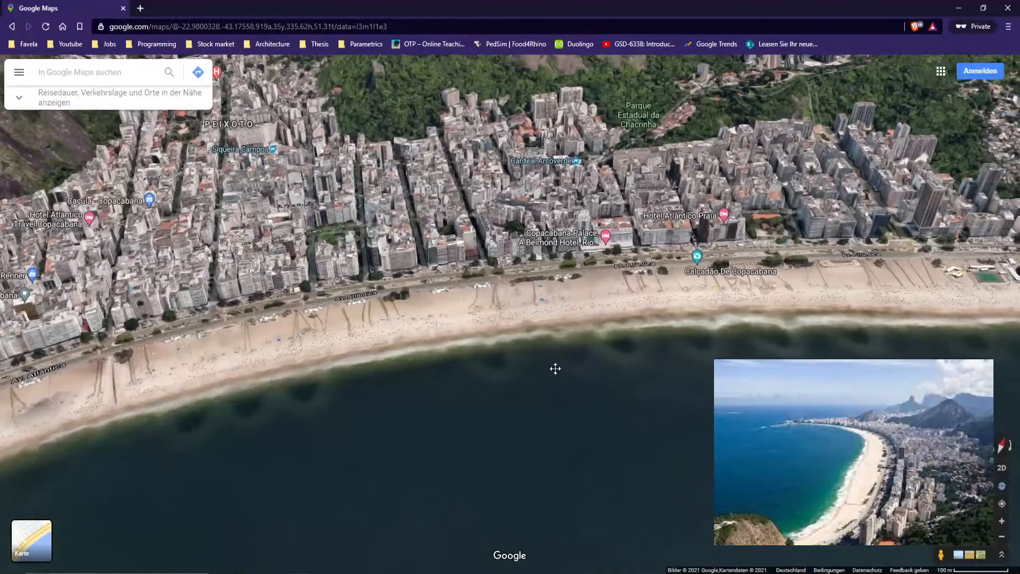
scroll(578, 299, up, 5)
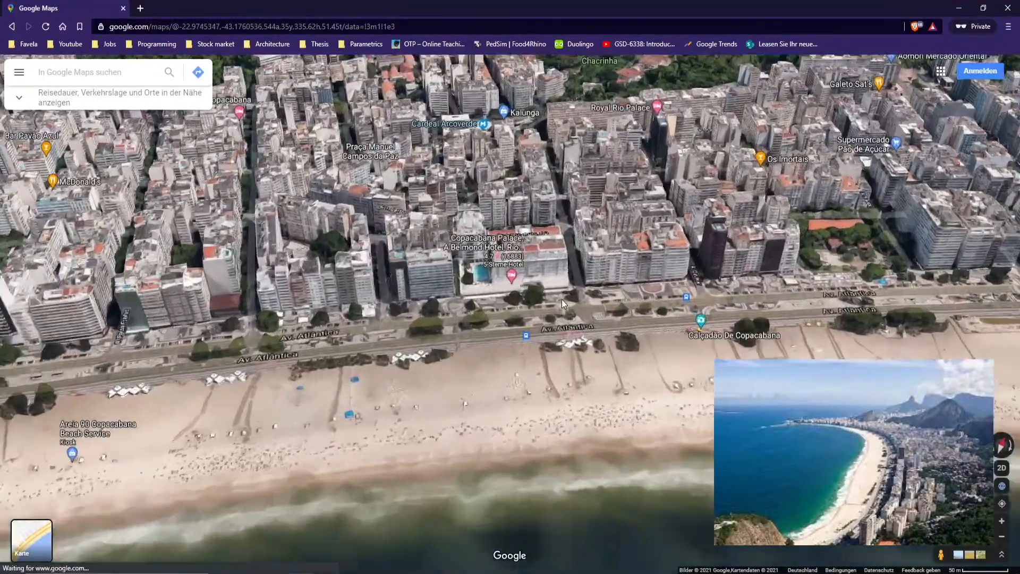
scroll(570, 315, down, 1)
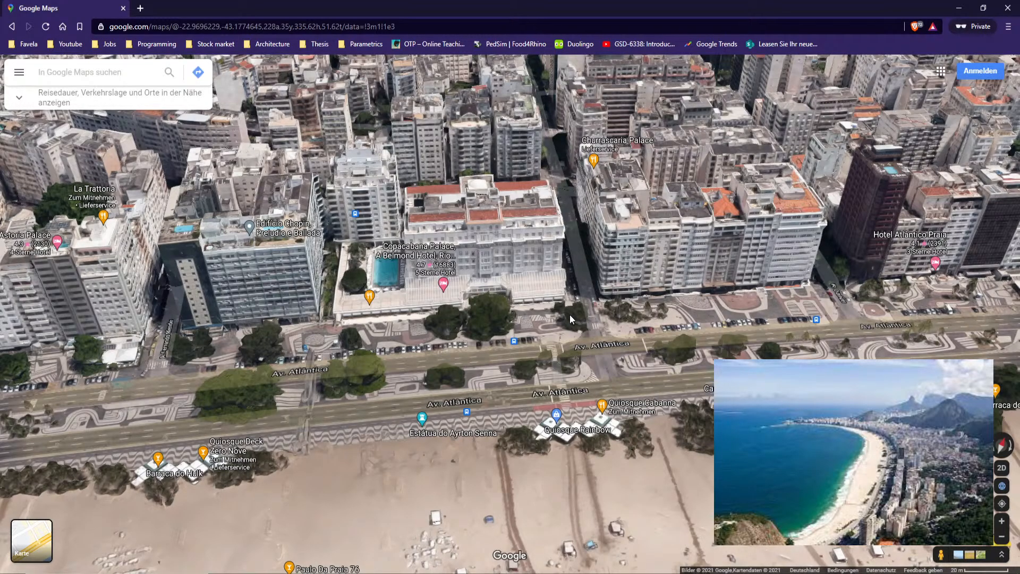
scroll(596, 333, up, 2)
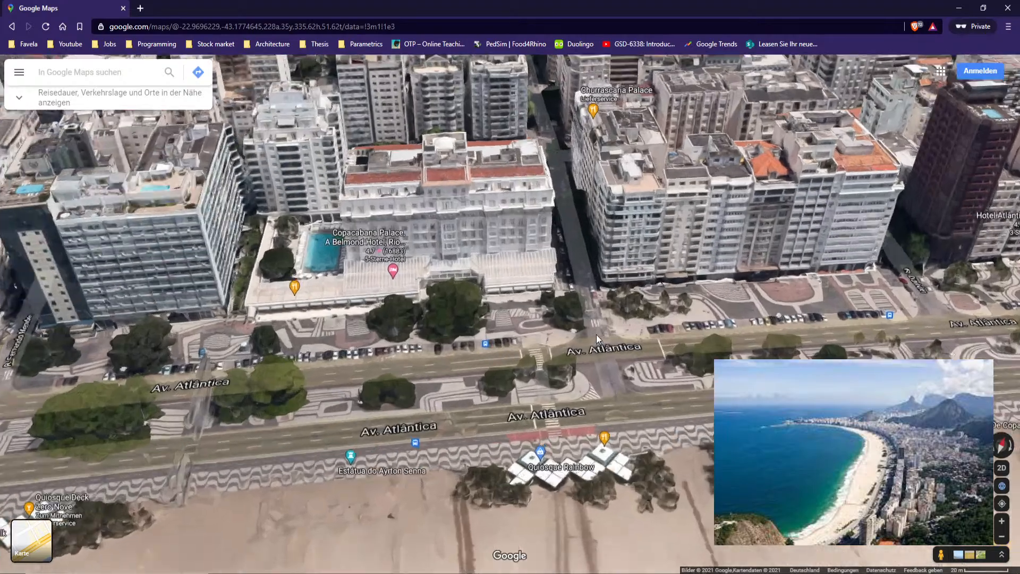
scroll(596, 334, down, 3)
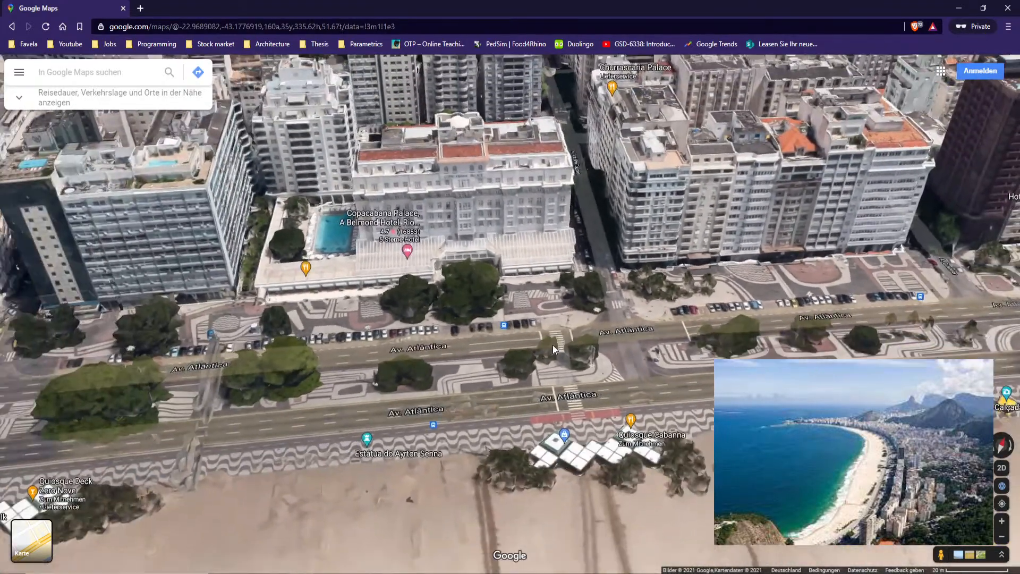
scroll(547, 347, down, 2)
Orbit along the beachfront to examine the neighbouring buildings and the curve of the bay
drag(535, 320, 744, 295)
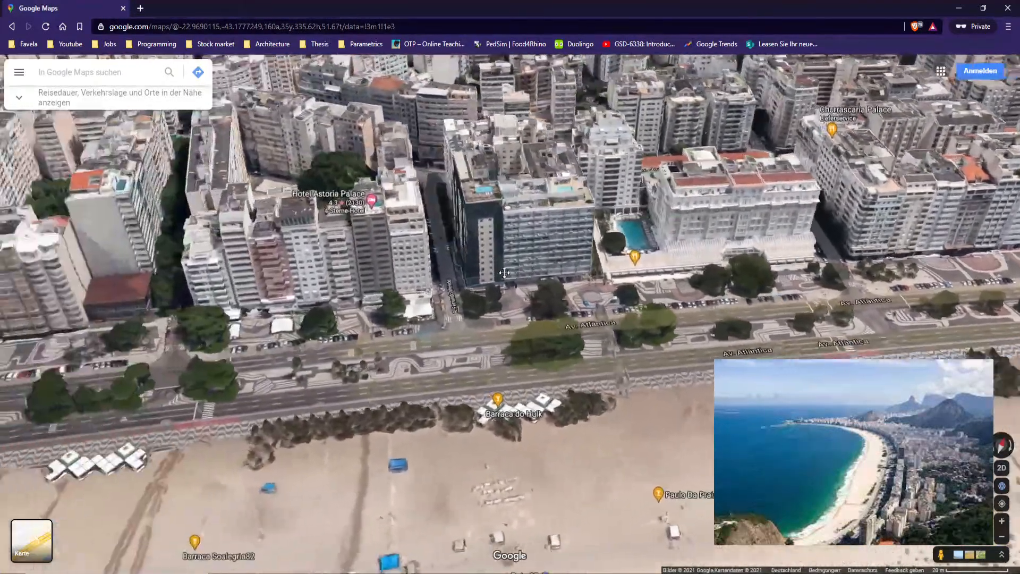
scroll(389, 338, down, 2)
drag(390, 339, 522, 294)
scroll(521, 295, down, 1)
drag(404, 340, 563, 285)
drag(486, 284, 573, 260)
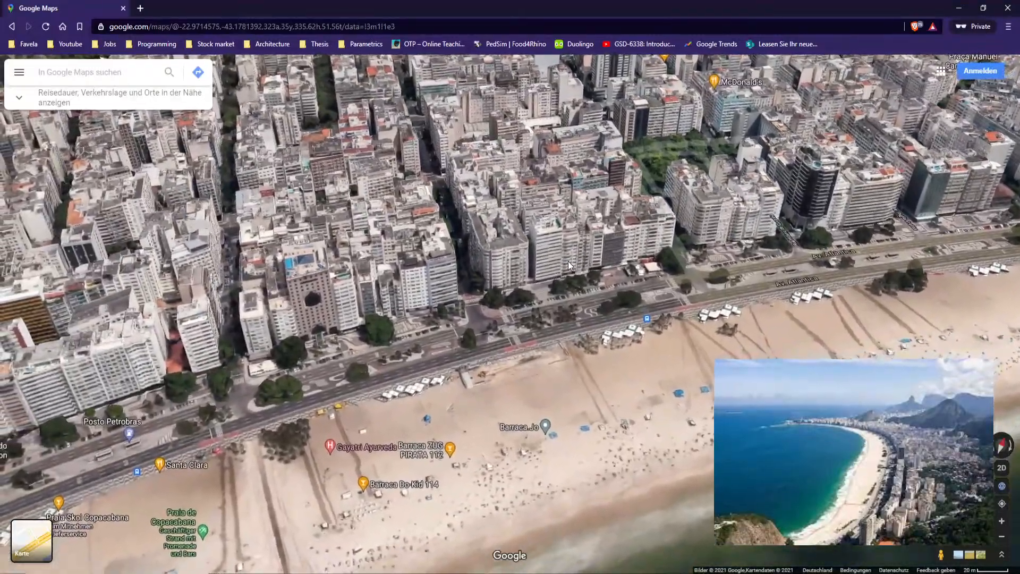
scroll(568, 261, down, 2)
scroll(515, 298, down, 3)
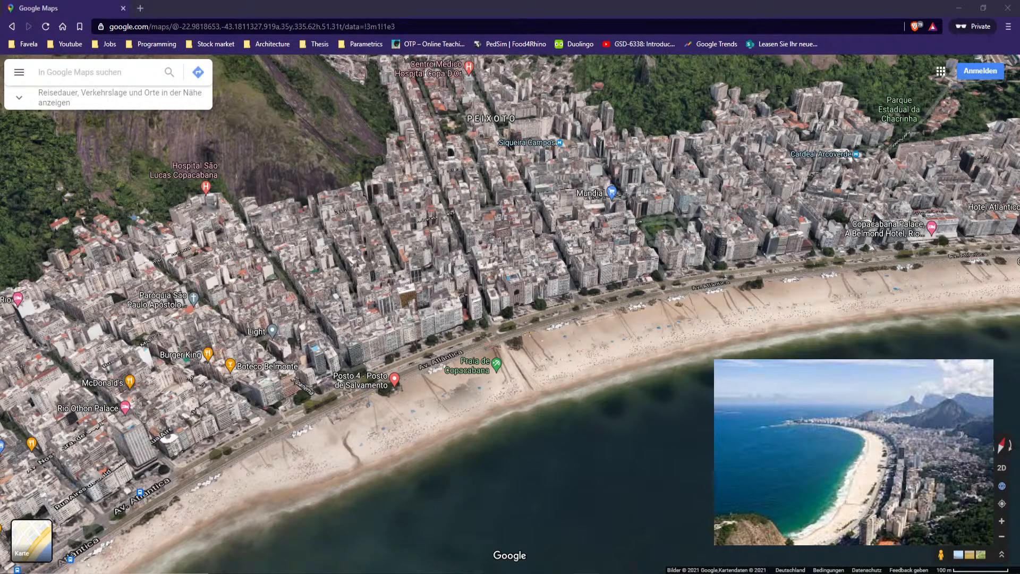
drag(664, 221, 475, 249)
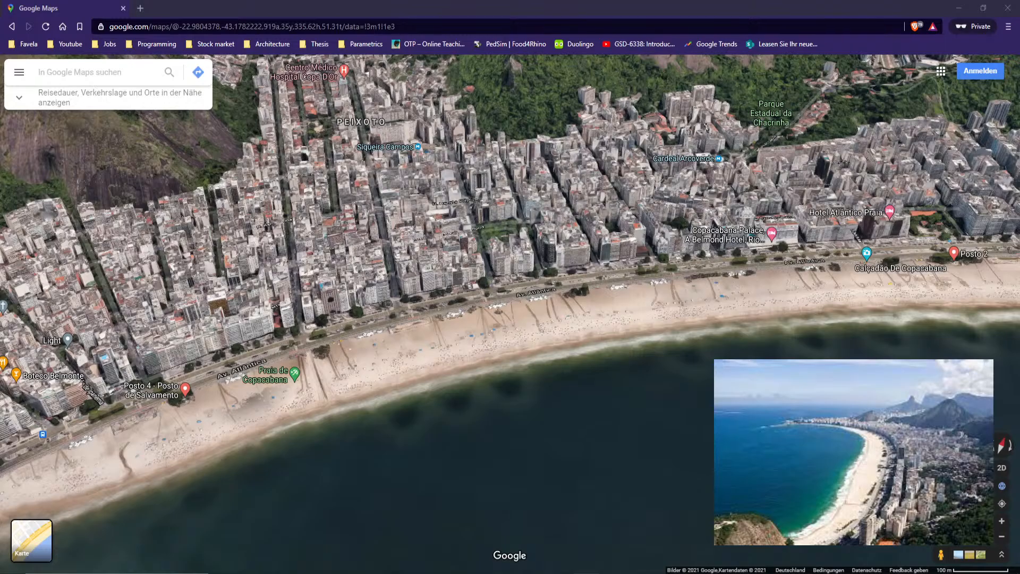
drag(633, 420, 560, 325)
scroll(560, 325, down, 3)
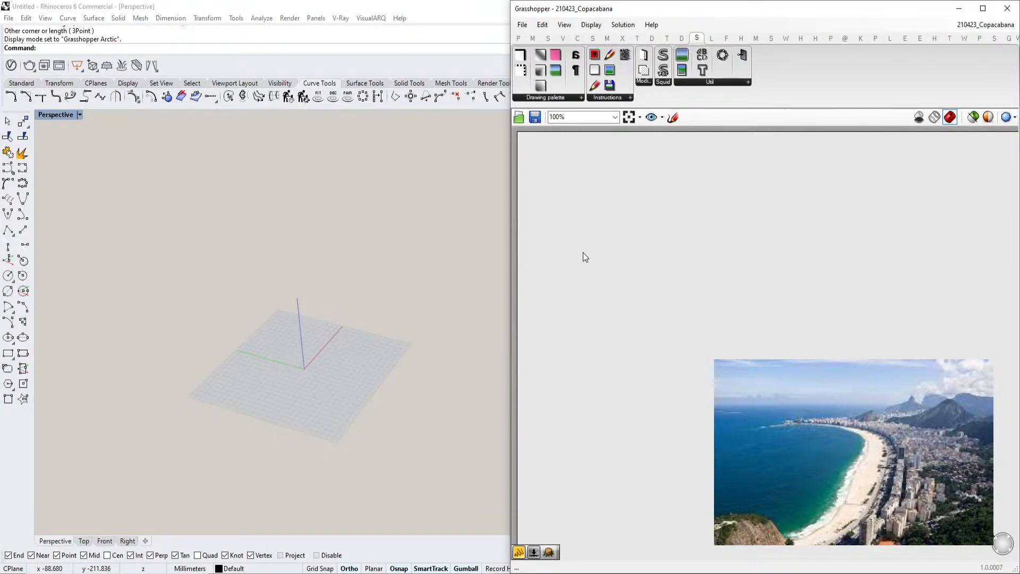
In Grasshopper, sketch a thin blue curve tracing the Copacabana shoreline on the canvas
click(672, 118)
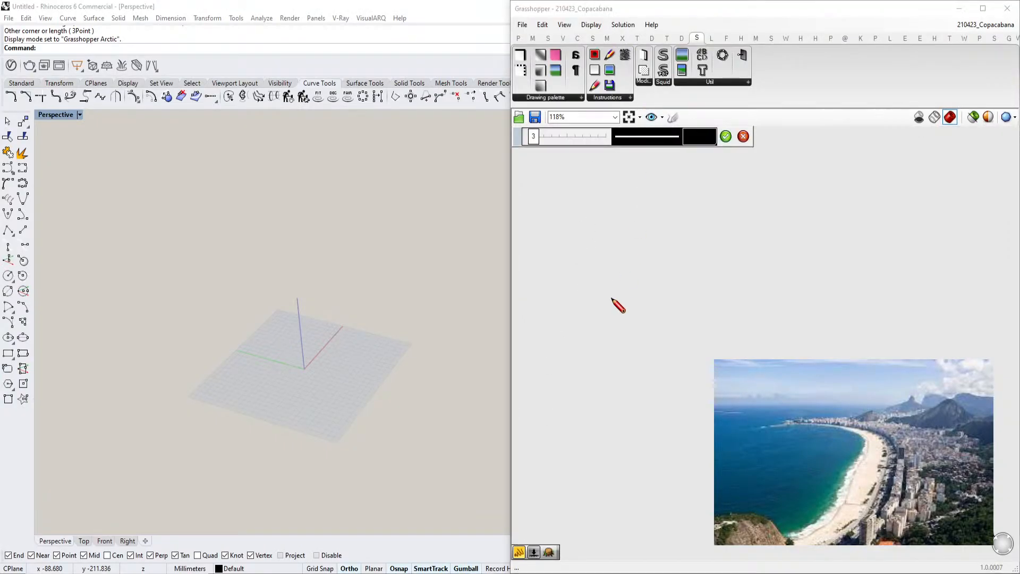
scroll(689, 170, up, 2)
click(699, 136)
drag(772, 246, 782, 233)
drag(740, 184, 721, 162)
mouse_move(610, 394)
mouse_down()
mouse_move(649, 319)
mouse_move(736, 259)
mouse_move(841, 253)
mouse_up()
click(725, 138)
Sketch a yellow stroke (hue 57, saturation 80, value 75) with thickness 15 alongside the shoreline curve
click(671, 118)
click(691, 137)
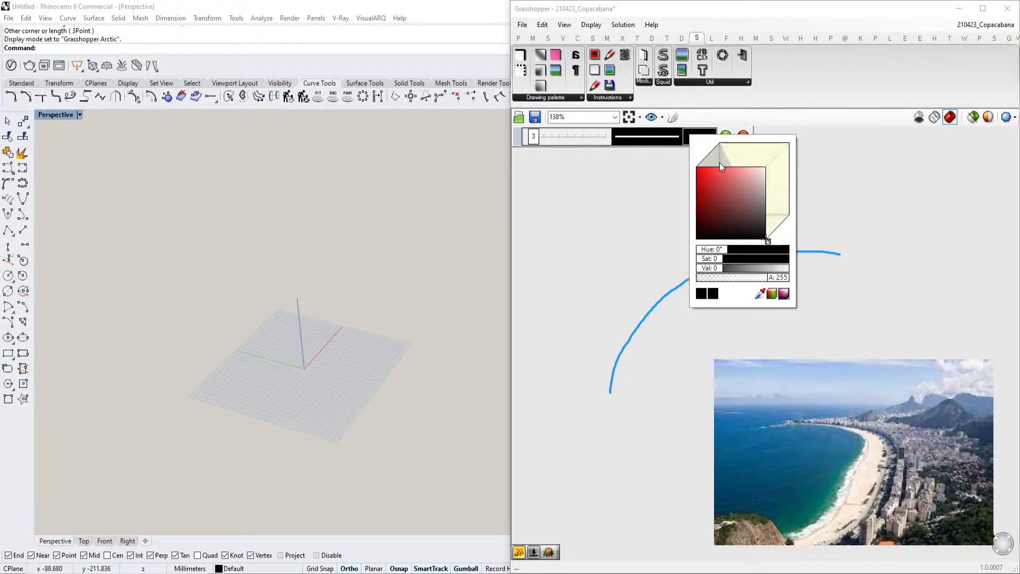
drag(774, 234, 794, 222)
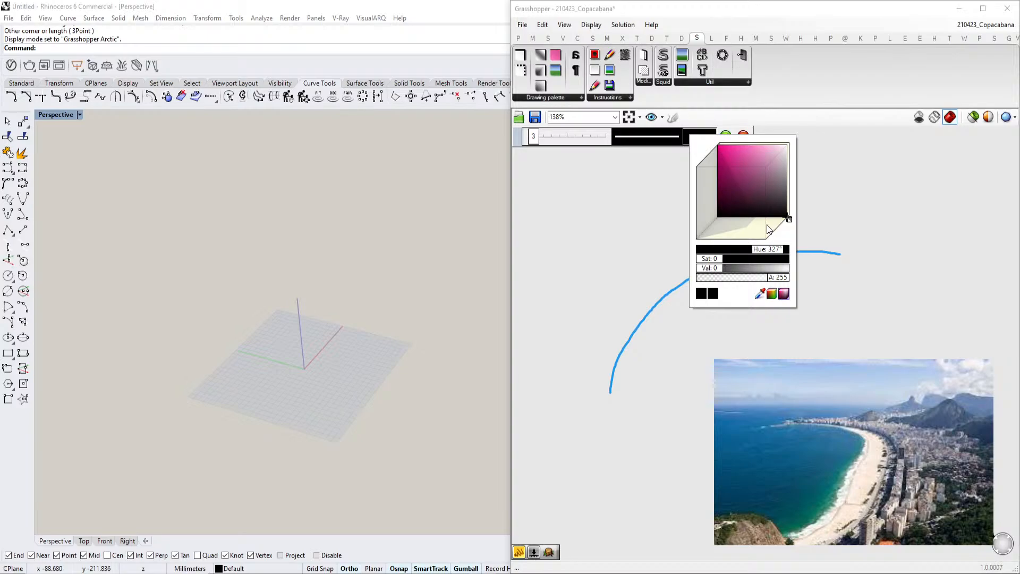
drag(789, 219, 772, 238)
click(714, 181)
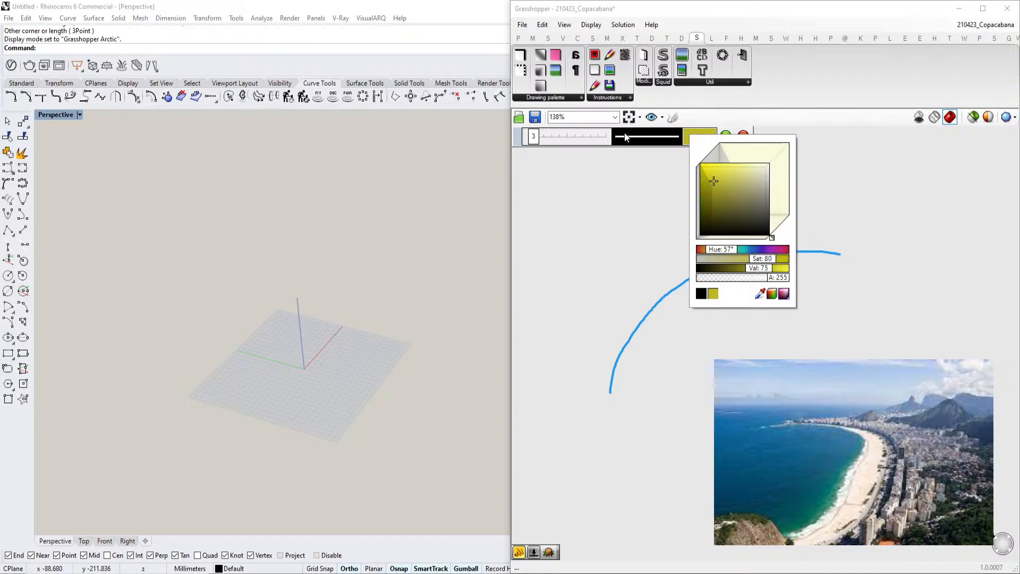
drag(534, 138, 566, 137)
mouse_move(601, 392)
mouse_down()
mouse_move(612, 336)
mouse_move(708, 258)
mouse_move(838, 244)
mouse_up()
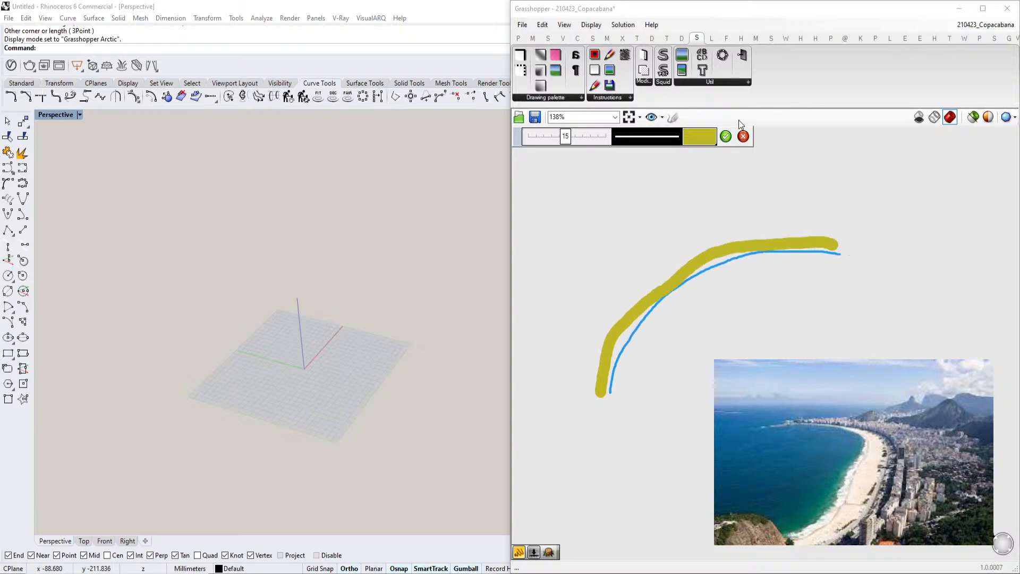
click(726, 136)
scroll(685, 274, up, 2)
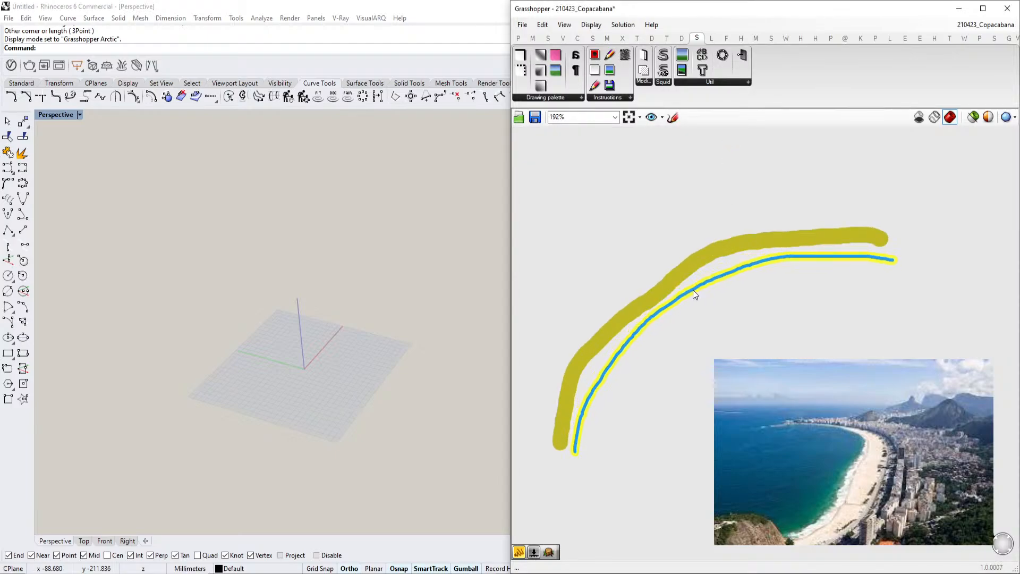
scroll(726, 248, down, 2)
mouse_move(663, 242)
right_down()
mouse_move(740, 249)
mouse_move(714, 260)
right_up()
scroll(662, 315, up, 2)
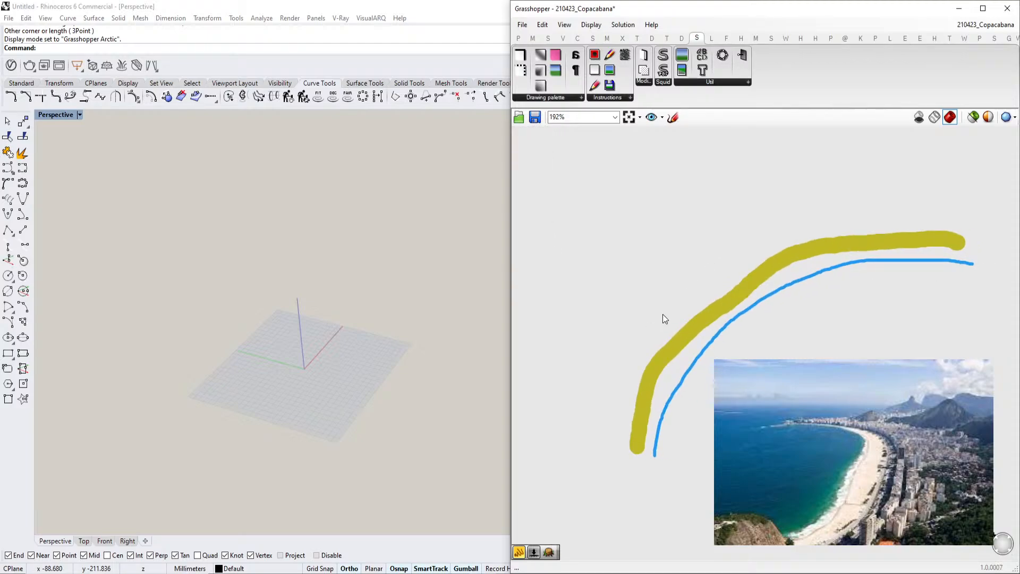
scroll(663, 315, up, 1)
right_drag(723, 231, 680, 250)
Widen the Grasshopper window over the Rhino viewport
click(674, 121)
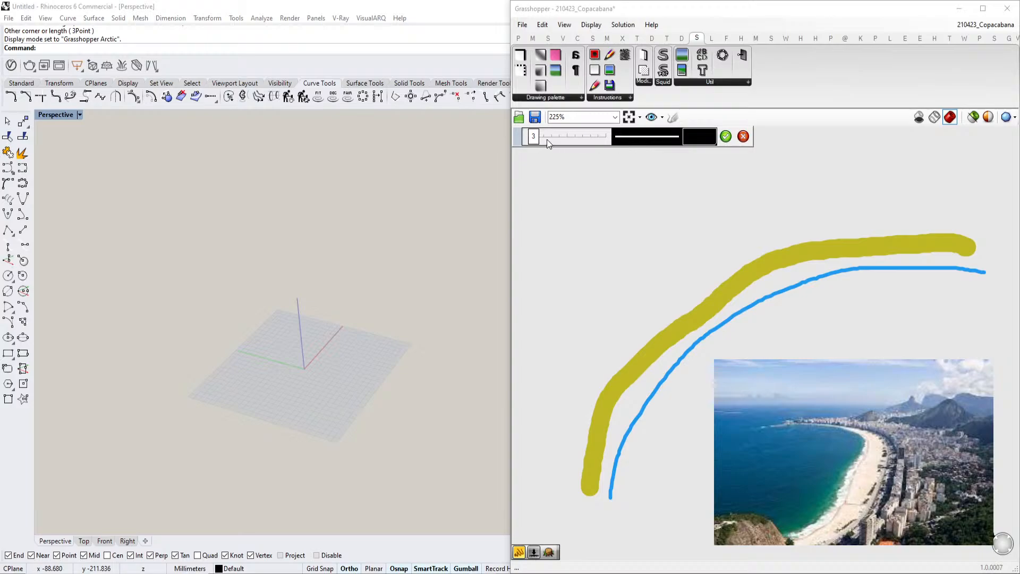
click(694, 143)
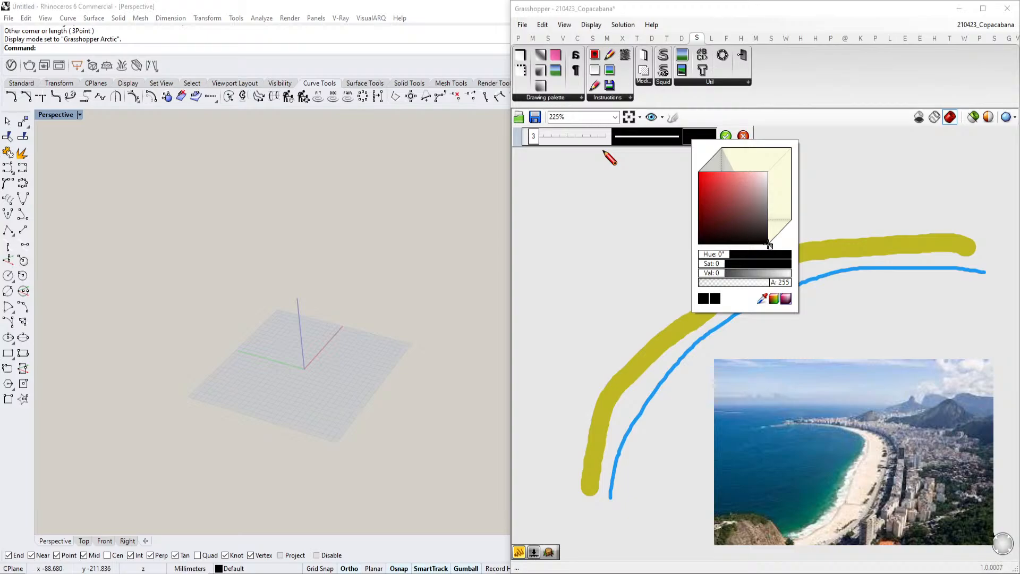
key(Escape)
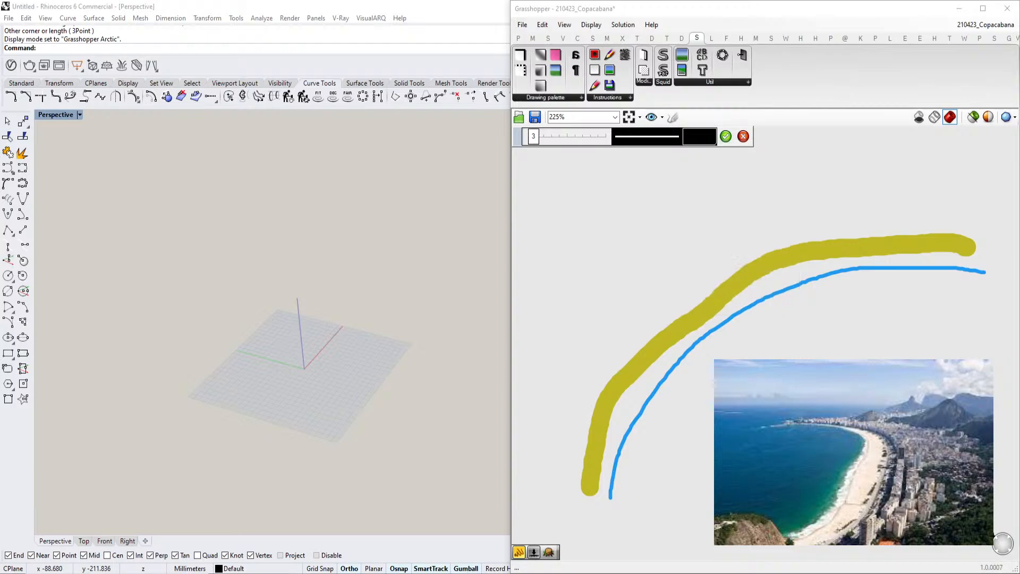
scroll(766, 354, down, 2)
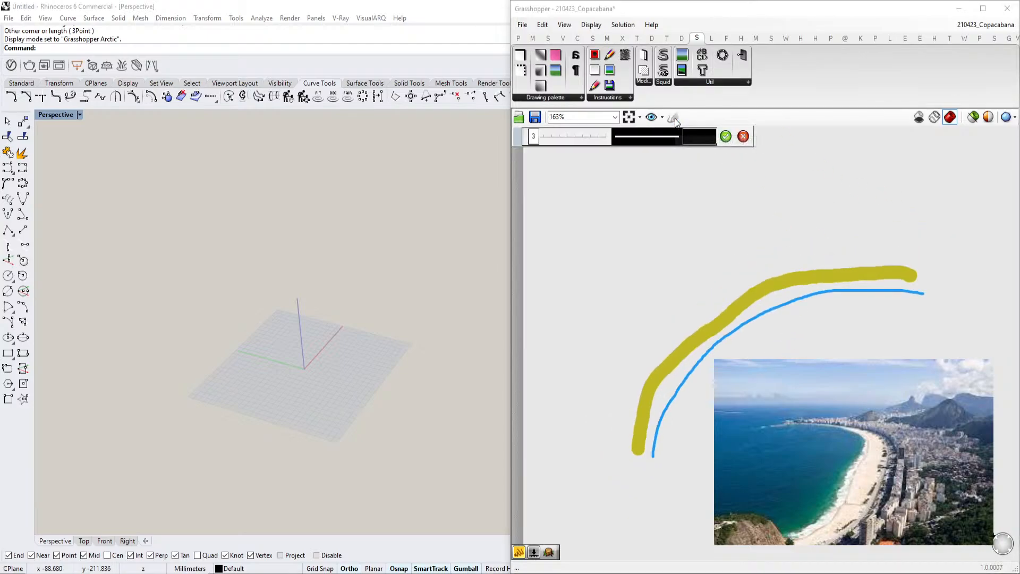
drag(509, 227, 346, 222)
Try sketching another stroke across the canvas and discard it
scroll(534, 340, up, 2)
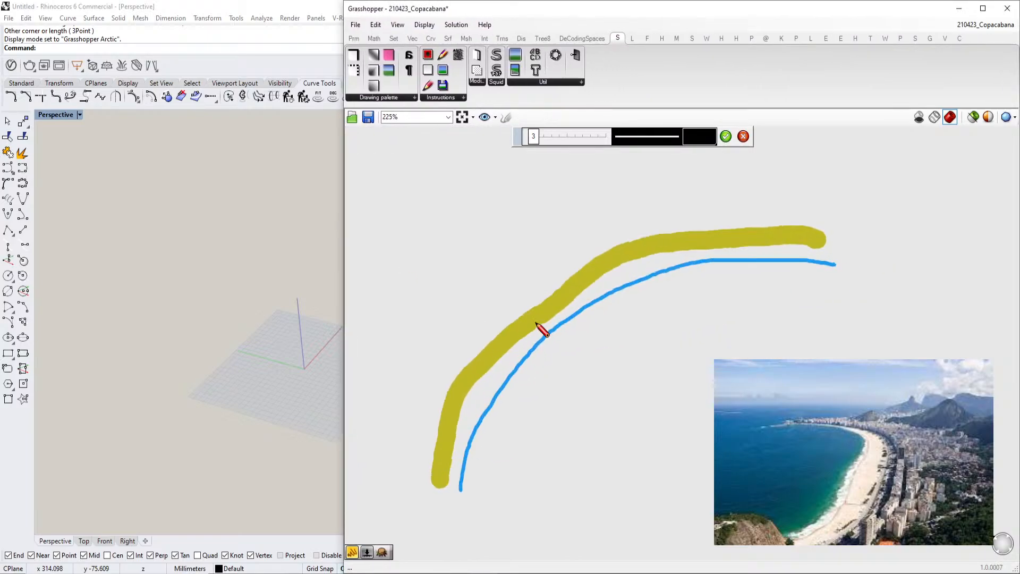
scroll(531, 324, down, 1)
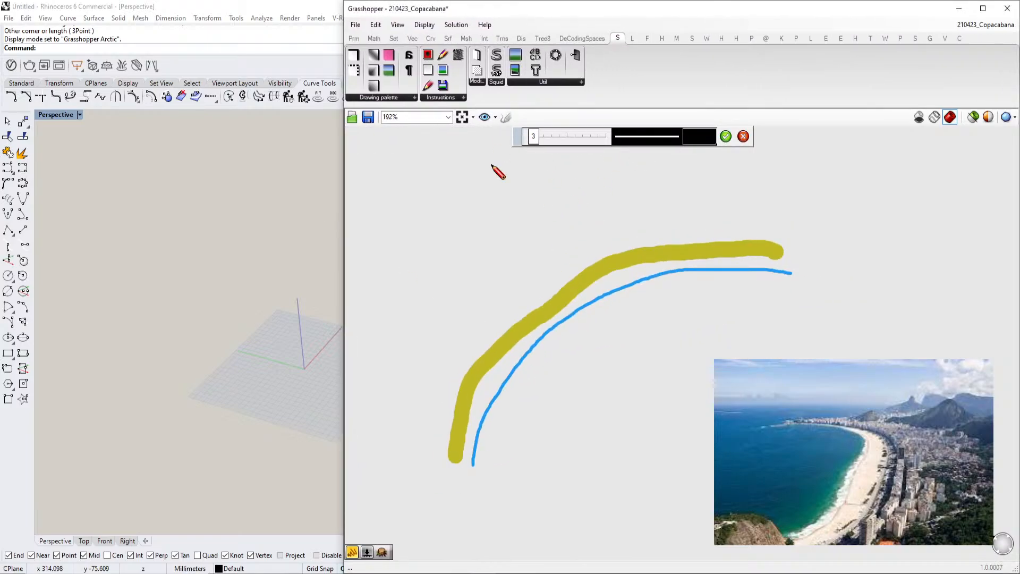
drag(534, 136, 529, 137)
mouse_move(425, 449)
mouse_down()
mouse_move(453, 361)
mouse_move(555, 255)
mouse_move(755, 228)
mouse_up()
click(743, 136)
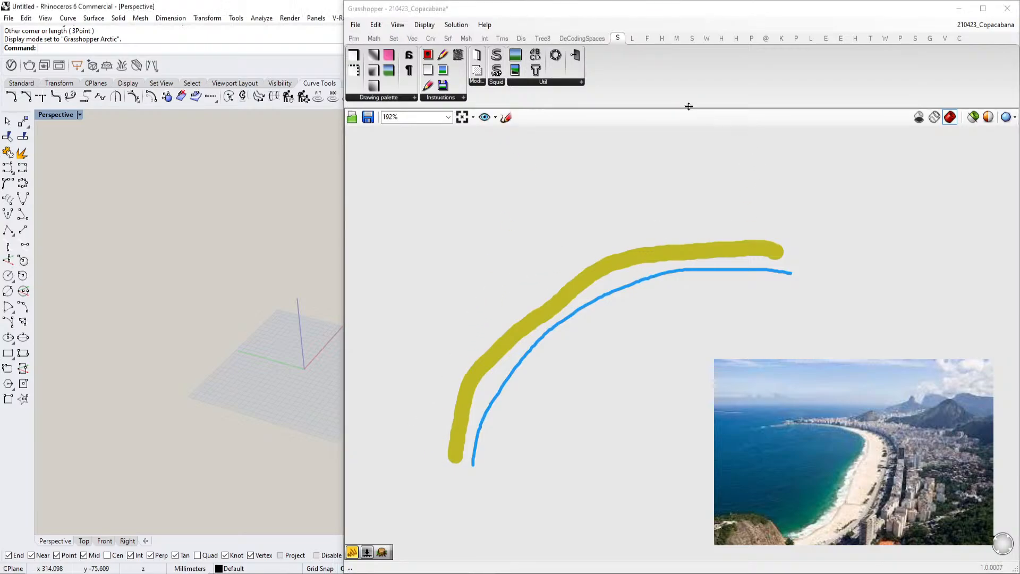
With the sketch tool at thickness 1, draw a series of thin black curves running parallel to the shoreline
click(507, 118)
drag(373, 139, 363, 141)
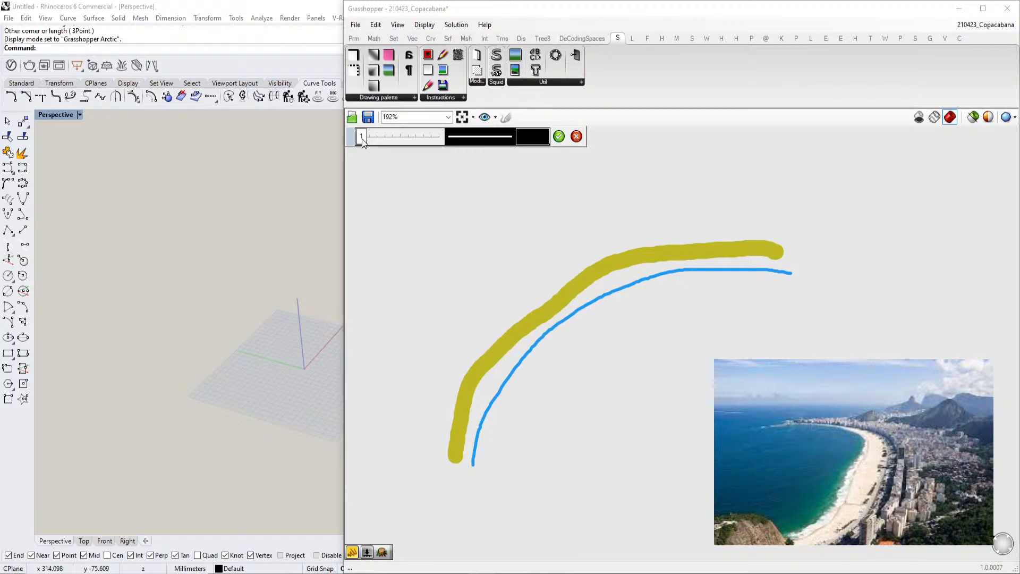
mouse_move(428, 445)
mouse_down()
mouse_move(426, 413)
mouse_move(483, 305)
mouse_move(608, 231)
mouse_move(745, 218)
mouse_up()
scroll(784, 436, down, 4)
scroll(543, 330, up, 3)
scroll(537, 356, down, 3)
scroll(666, 443, up, 4)
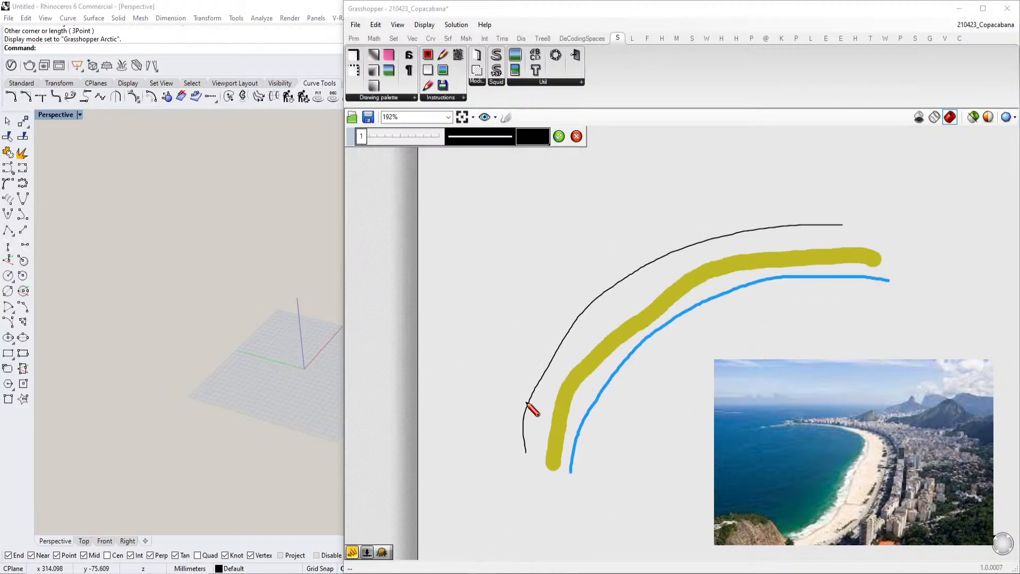
mouse_move(485, 425)
mouse_down()
mouse_move(556, 298)
mouse_move(733, 202)
mouse_move(803, 196)
mouse_up()
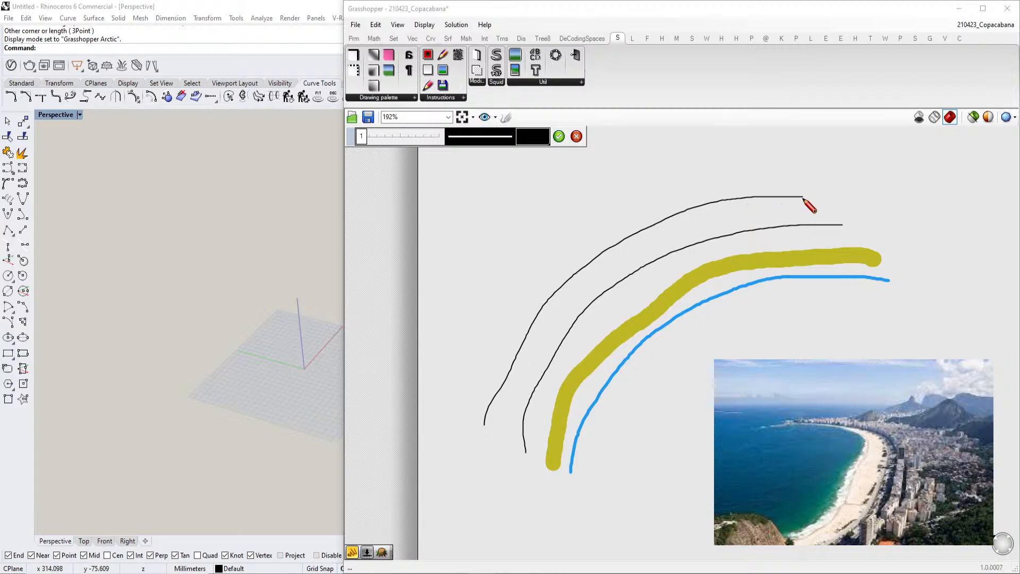
mouse_move(449, 406)
mouse_down()
mouse_move(457, 360)
mouse_move(601, 216)
mouse_move(797, 181)
mouse_up()
scroll(669, 351, down, 2)
scroll(666, 344, up, 3)
mouse_move(388, 431)
mouse_down()
mouse_move(408, 381)
mouse_move(564, 227)
mouse_move(731, 184)
mouse_move(830, 187)
mouse_up()
scroll(706, 303, down, 2)
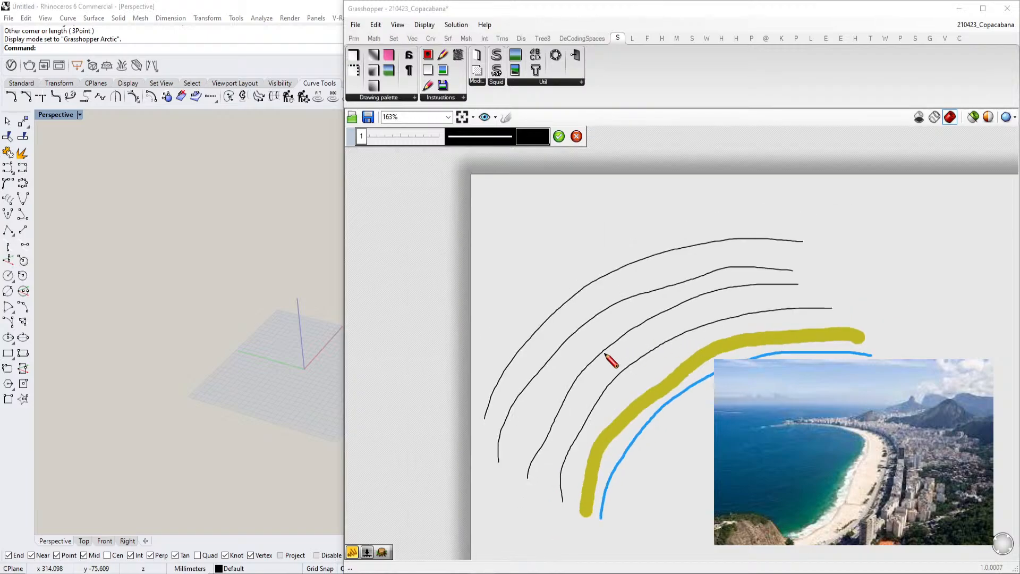
scroll(542, 367, up, 1)
mouse_move(457, 372)
mouse_down()
mouse_move(568, 233)
mouse_move(827, 185)
mouse_up()
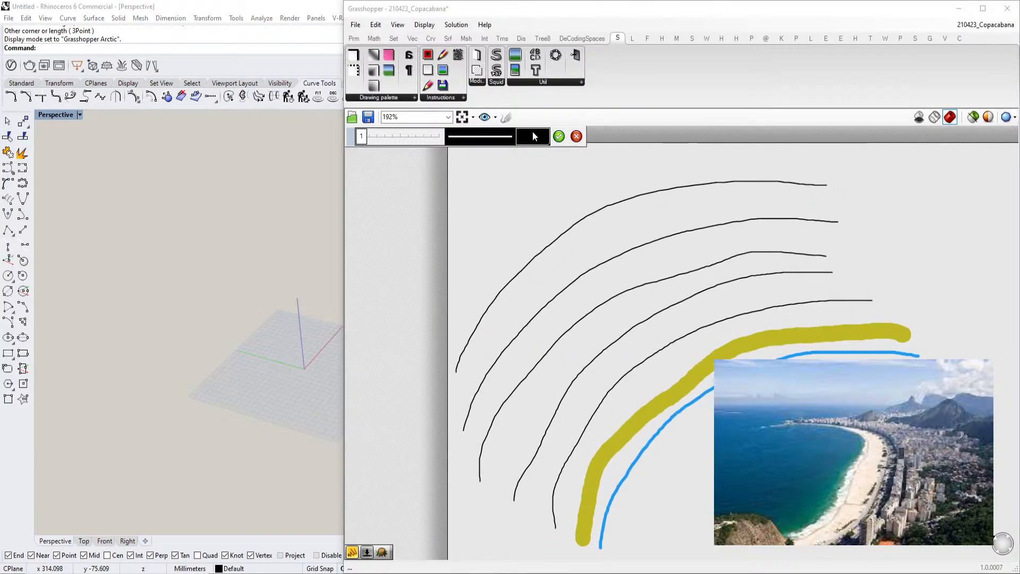
Sketch thin black cross strokes over the parallel curves to form a street grid
drag(810, 183, 823, 328)
drag(738, 178, 797, 332)
mouse_move(645, 190)
mouse_down()
mouse_move(728, 285)
mouse_move(757, 342)
mouse_up()
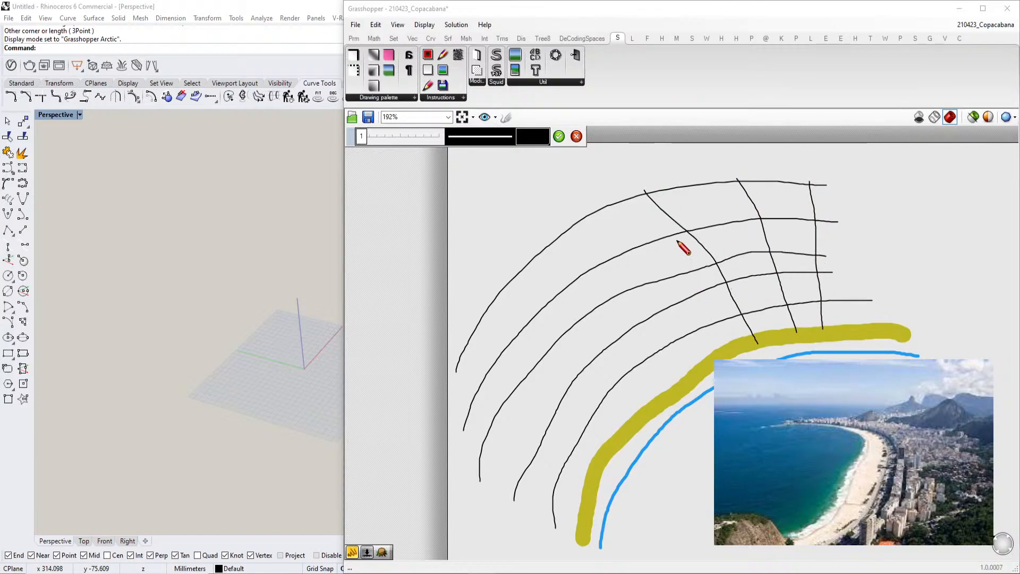
drag(620, 209, 631, 393)
drag(533, 249, 673, 387)
drag(462, 365, 601, 418)
drag(453, 485, 583, 468)
drag(445, 436, 589, 440)
drag(626, 198, 696, 355)
drag(485, 312, 626, 406)
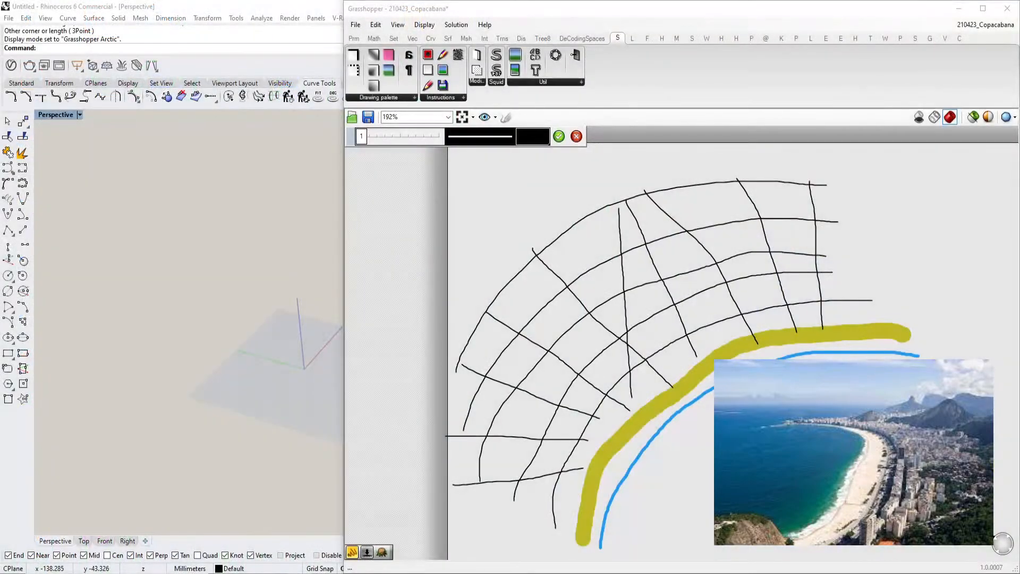
Switch to the browser and search the web for 'the long tail book'
click(384, 542)
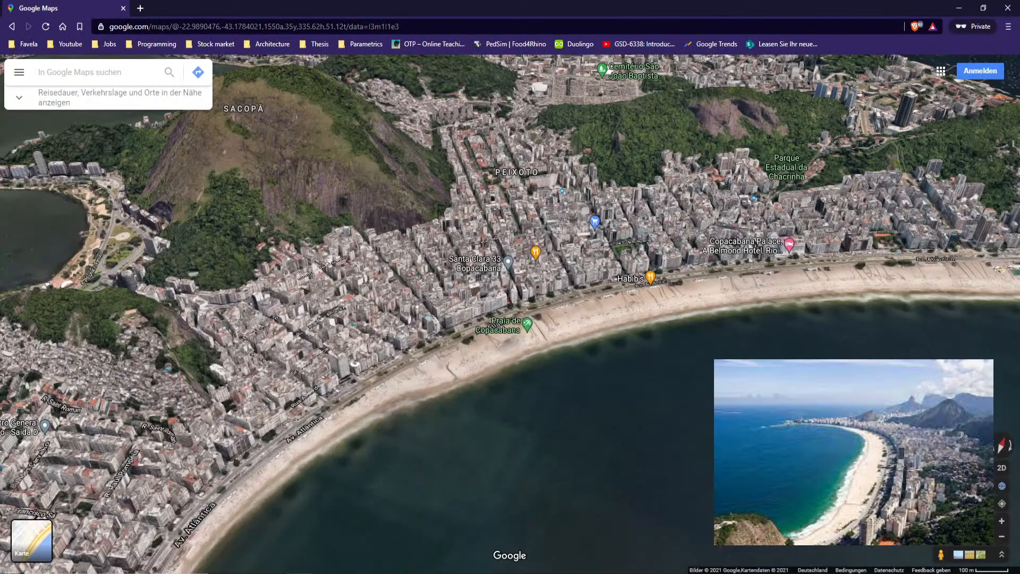
click(141, 9)
text(the l)
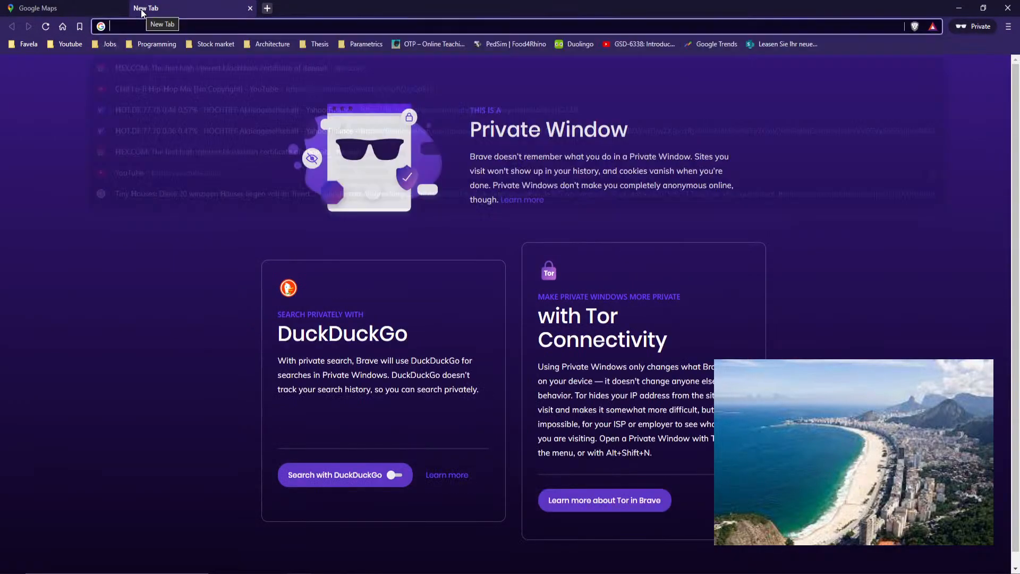
text(ong tail)
key(Return)
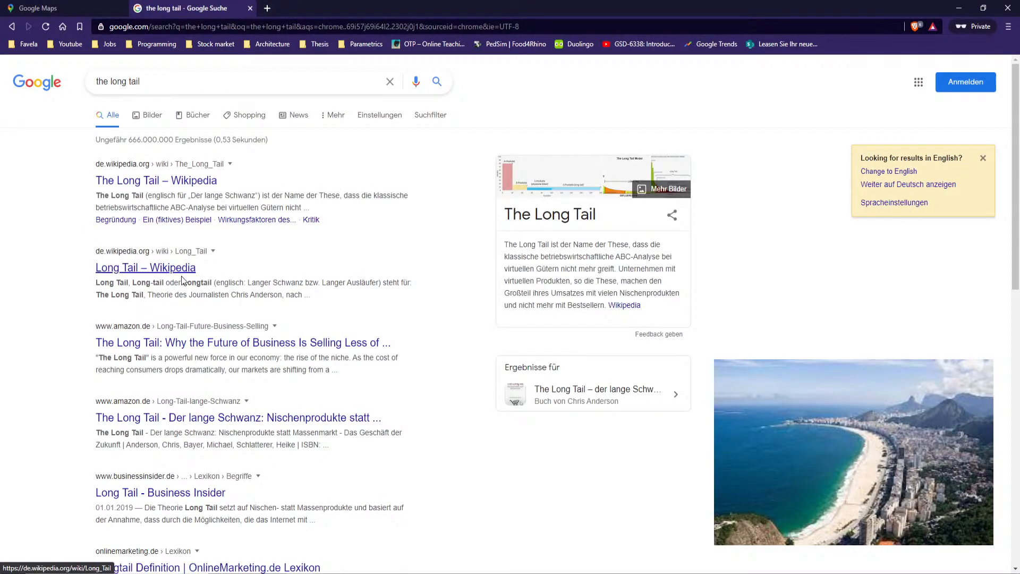
click(175, 81)
text(book)
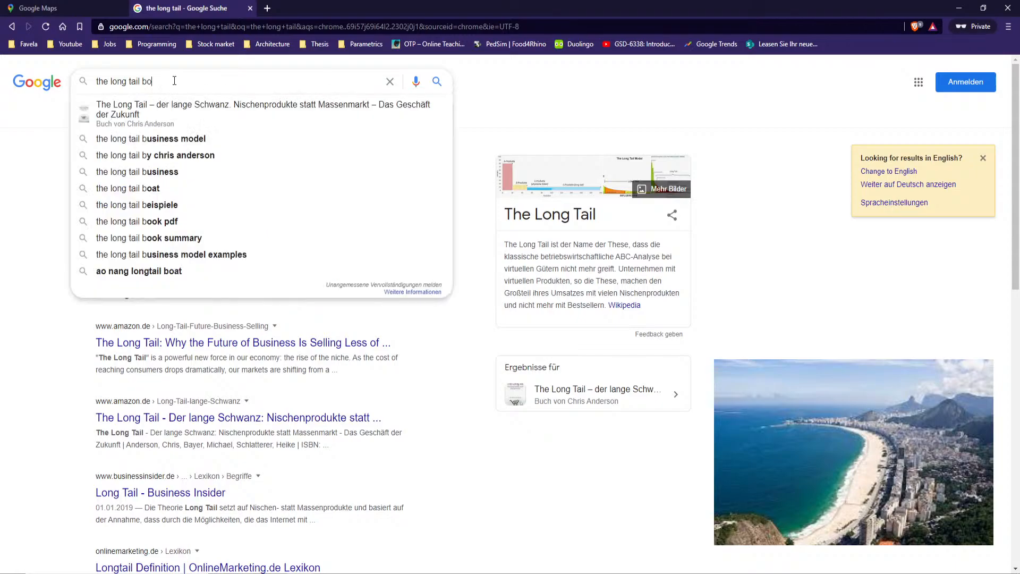
key(Return)
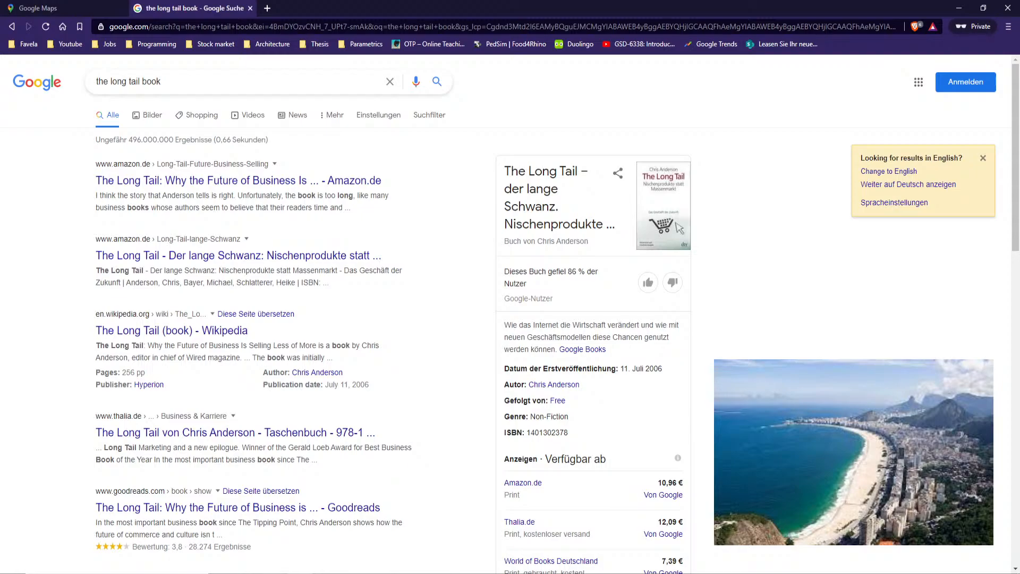
key(alt+Tab)
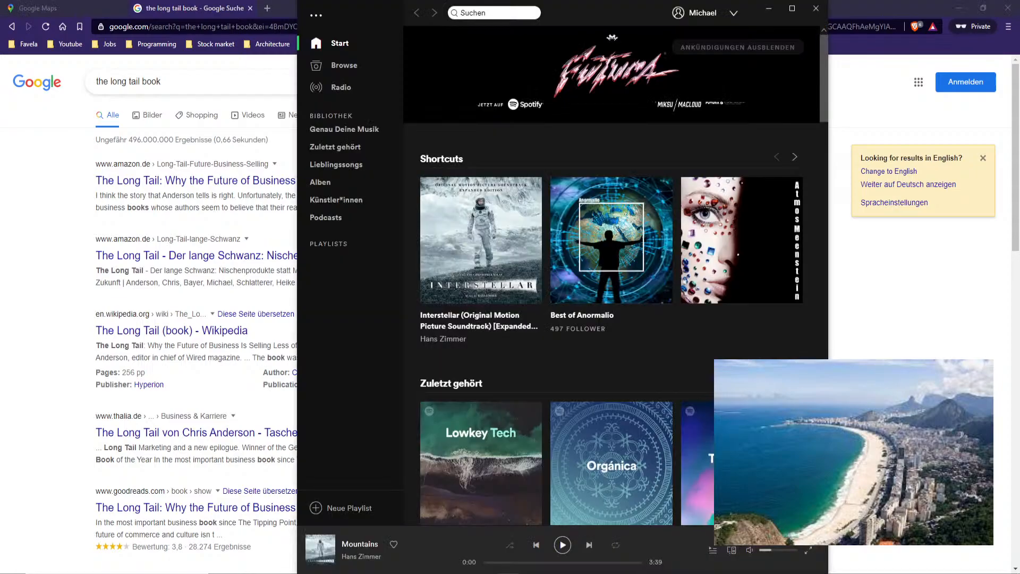
click(817, 8)
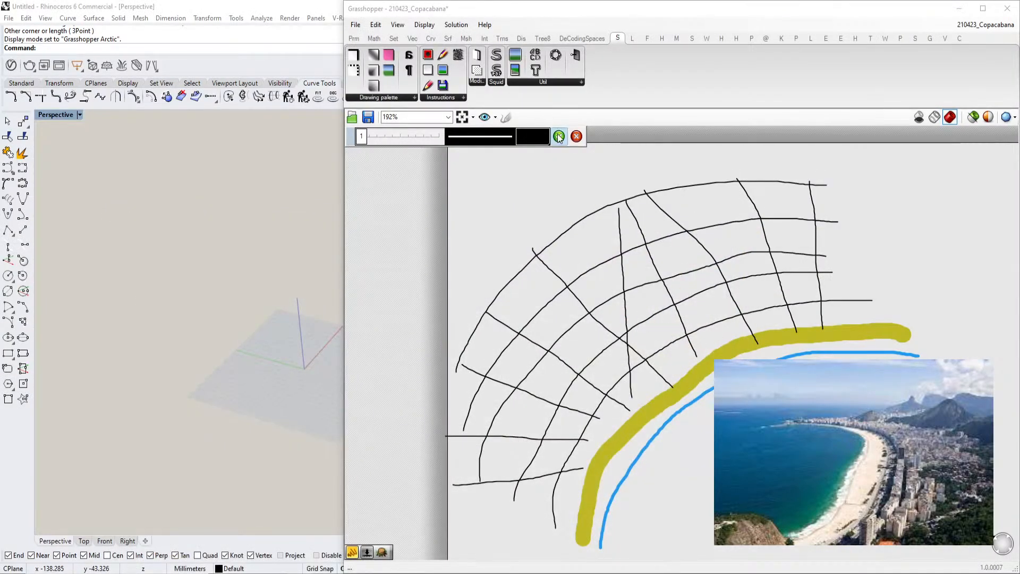
Draw thick bright green loops at thickness 15 around areas at the edges of the street grid
click(559, 137)
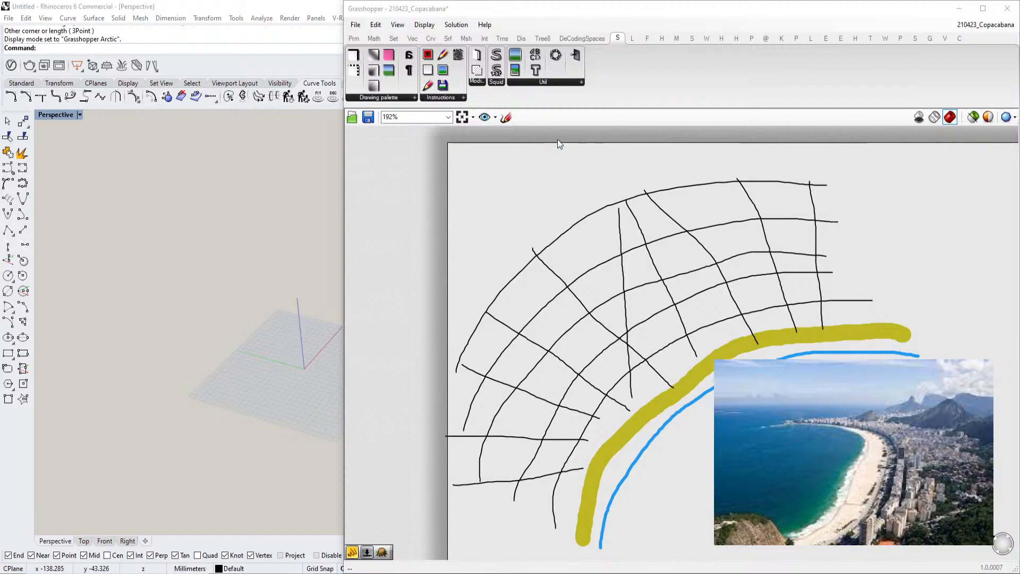
scroll(710, 251, down, 1)
right_drag(723, 267, 646, 256)
scroll(646, 256, up, 1)
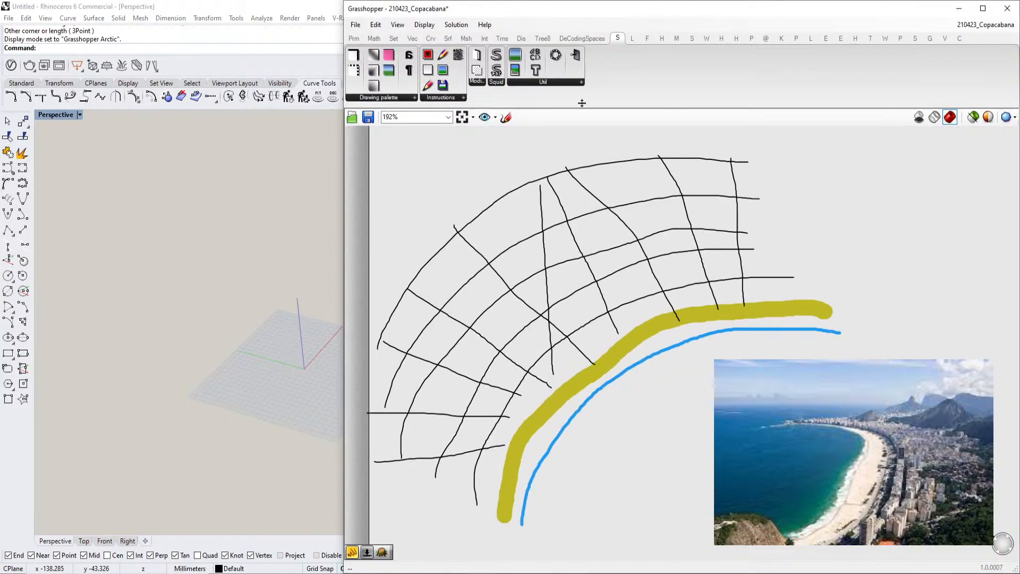
click(506, 117)
click(539, 140)
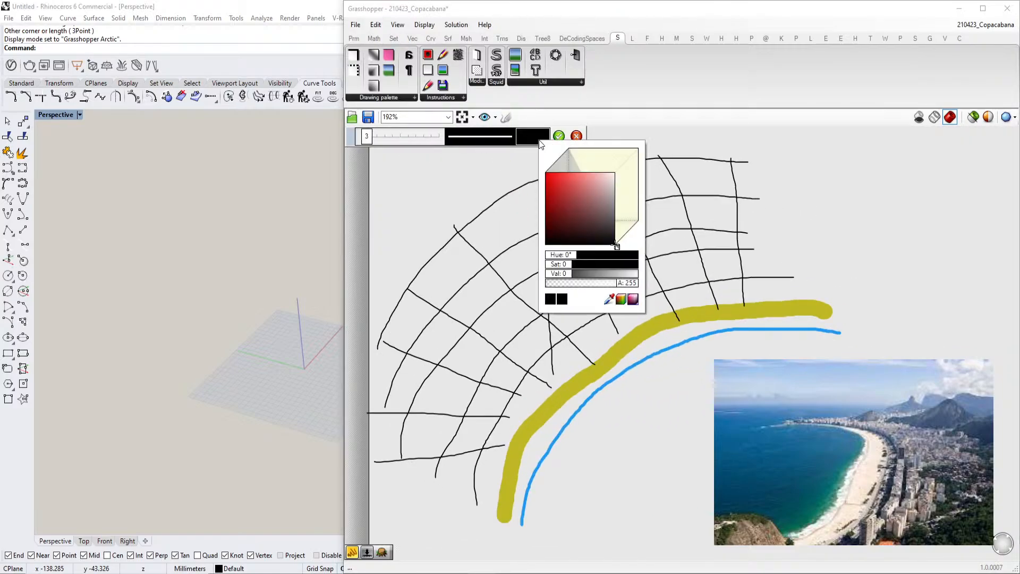
drag(617, 244, 633, 242)
drag(566, 169, 556, 164)
drag(370, 138, 401, 142)
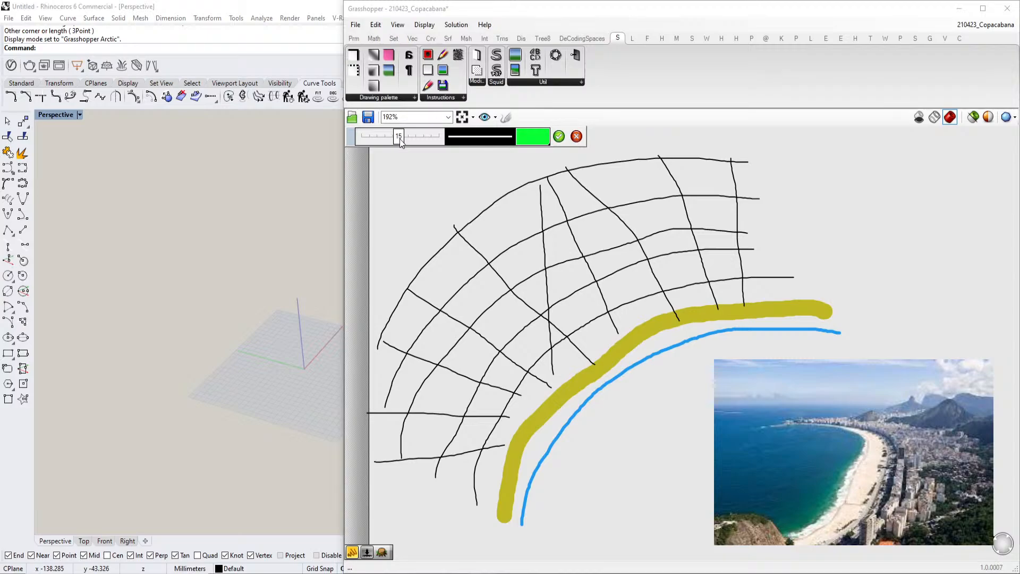
scroll(585, 336, down, 2)
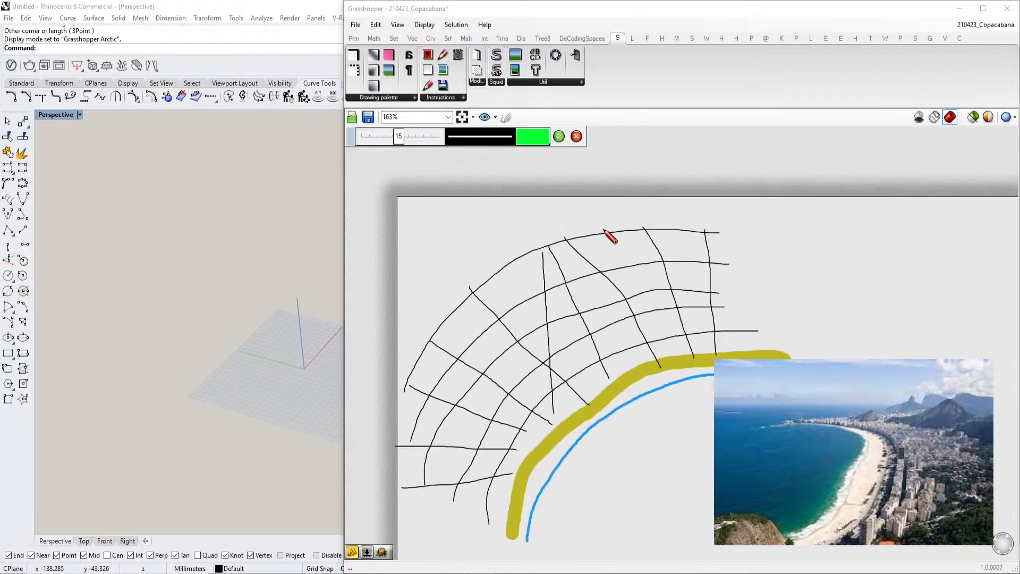
mouse_move(646, 200)
mouse_down()
mouse_move(638, 218)
mouse_move(660, 298)
mouse_move(758, 311)
mouse_move(760, 226)
mouse_move(681, 194)
mouse_move(647, 199)
mouse_up()
scroll(735, 194, down, 3)
mouse_move(517, 247)
mouse_down()
mouse_move(559, 296)
mouse_move(538, 376)
mouse_move(484, 334)
mouse_move(521, 247)
mouse_up()
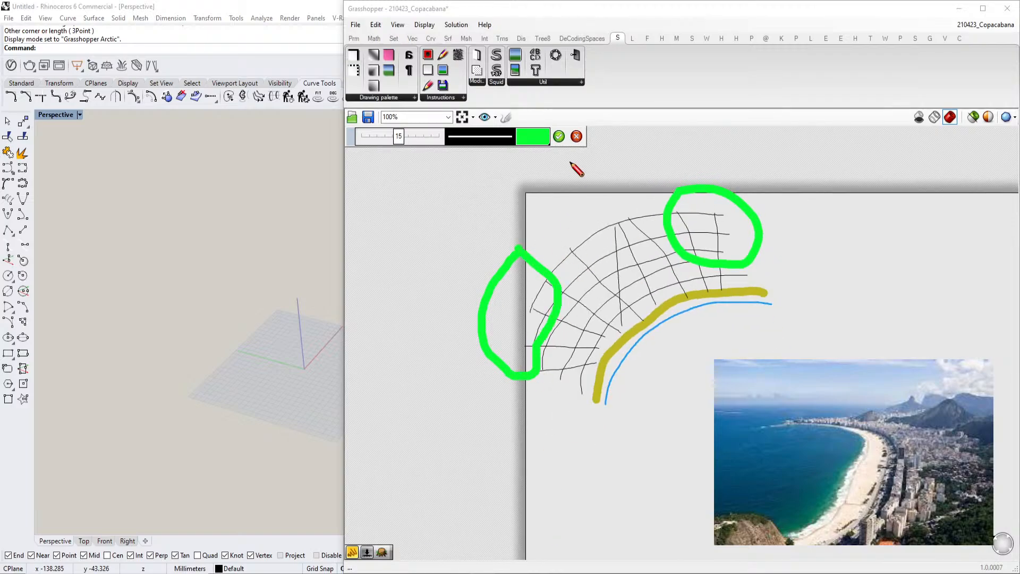
mouse_move(533, 197)
mouse_down()
mouse_move(574, 213)
mouse_move(627, 194)
mouse_move(656, 159)
mouse_move(537, 191)
mouse_up()
click(559, 136)
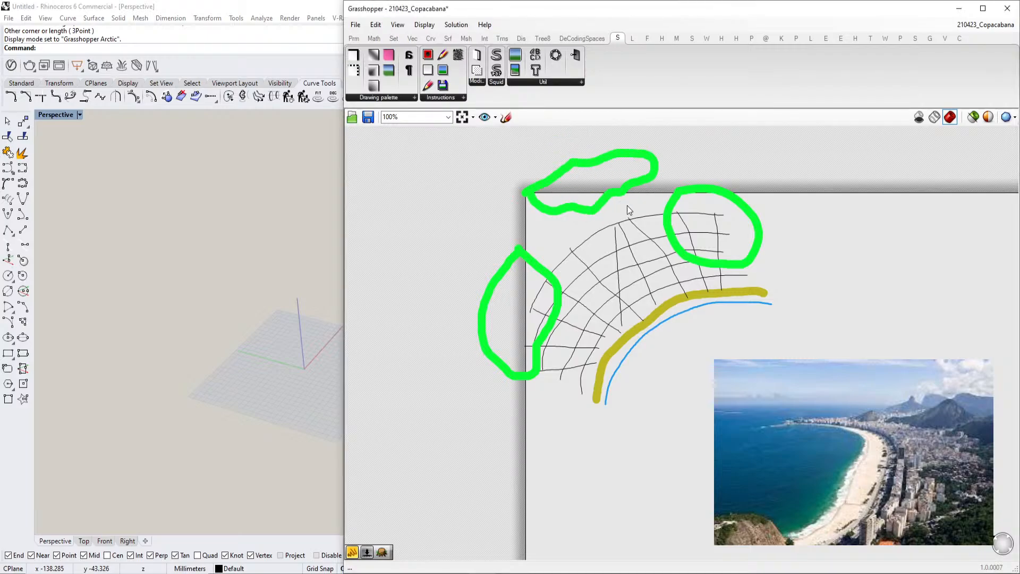
Sketch thin grey strokes (value 41) subdividing one block of the street grid into smaller plots
scroll(622, 200, up, 3)
scroll(562, 276, up, 1)
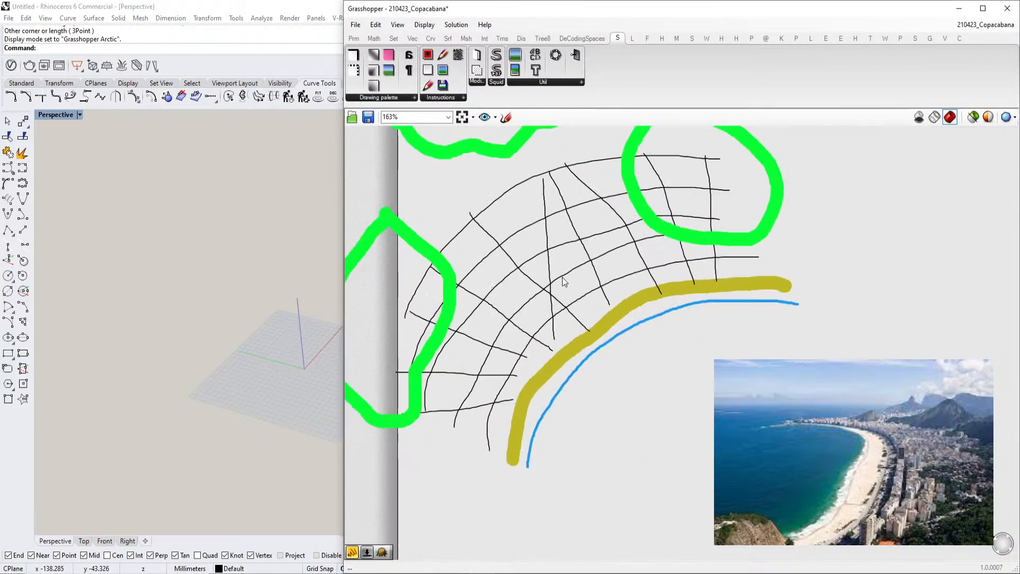
scroll(592, 268, up, 2)
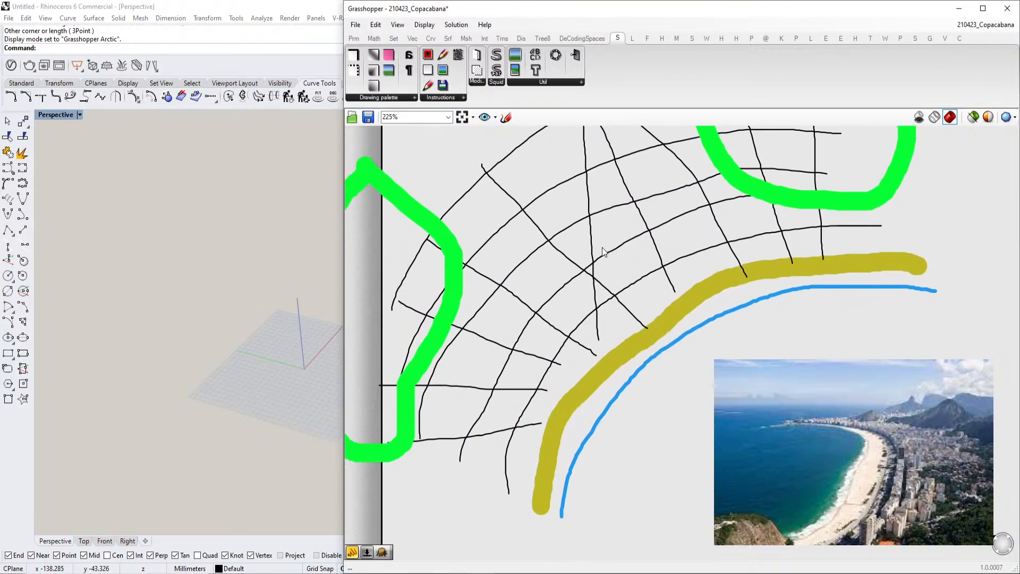
click(506, 116)
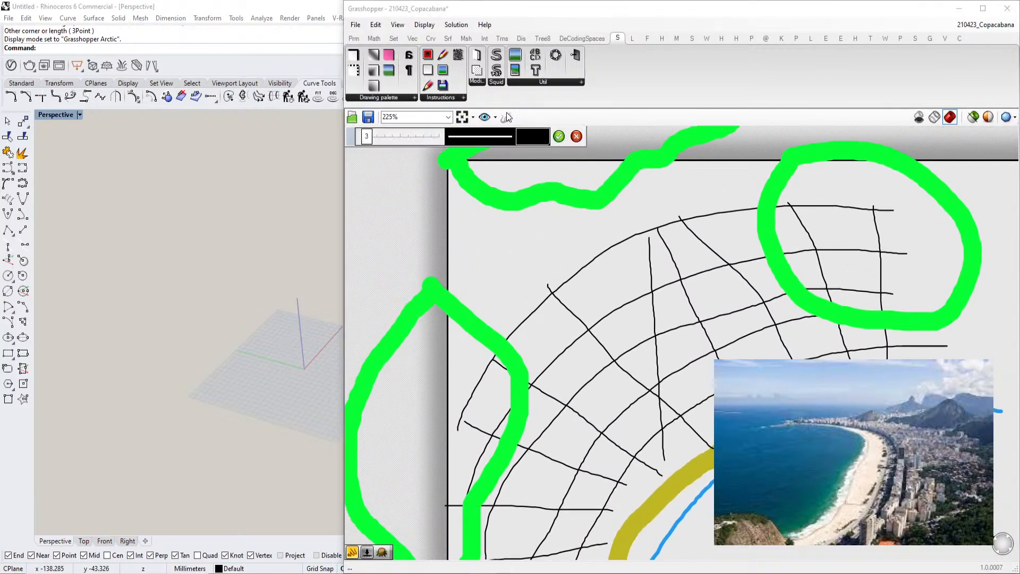
scroll(519, 167, down, 2)
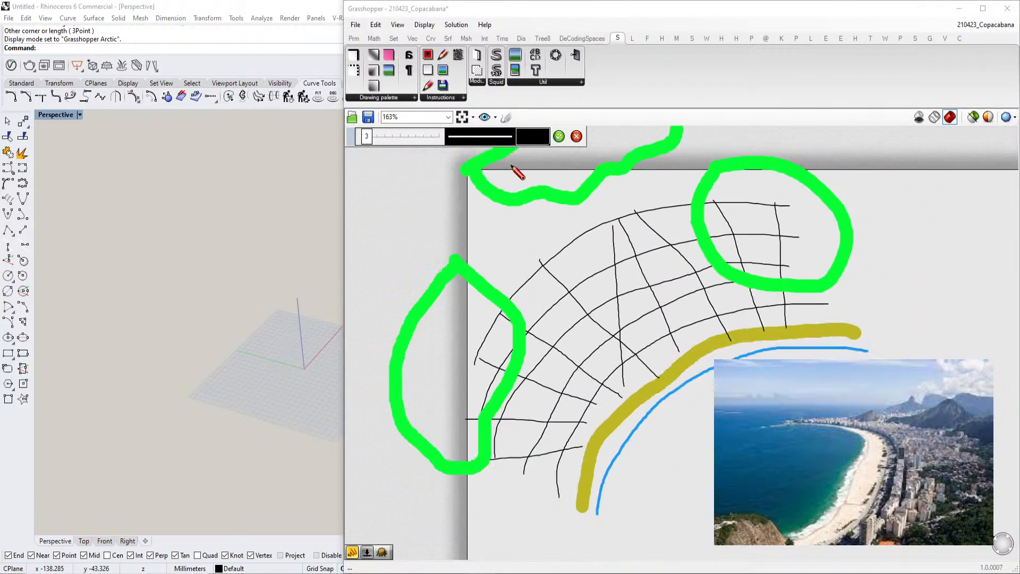
scroll(620, 426, up, 7)
scroll(480, 232, up, 5)
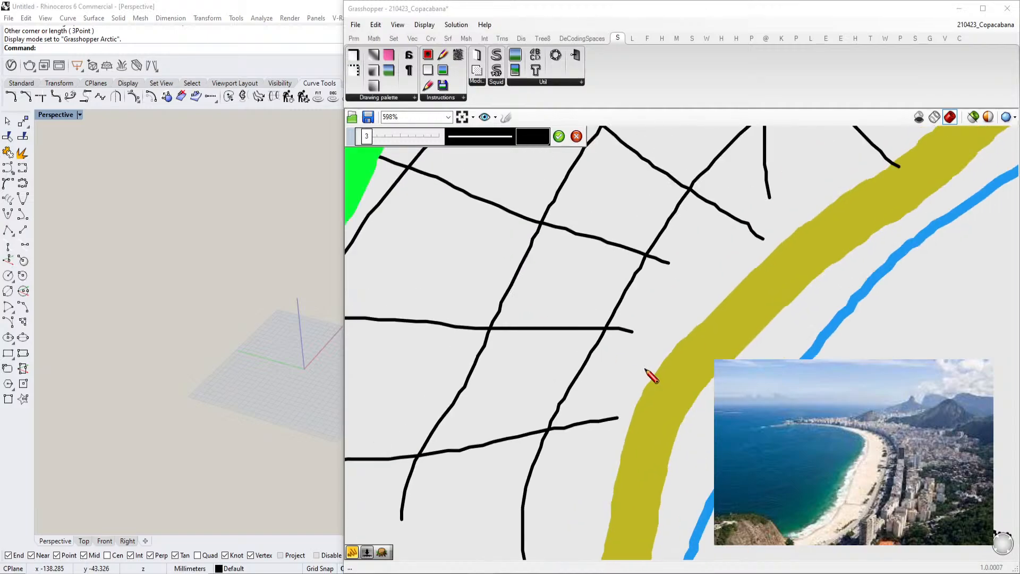
click(486, 137)
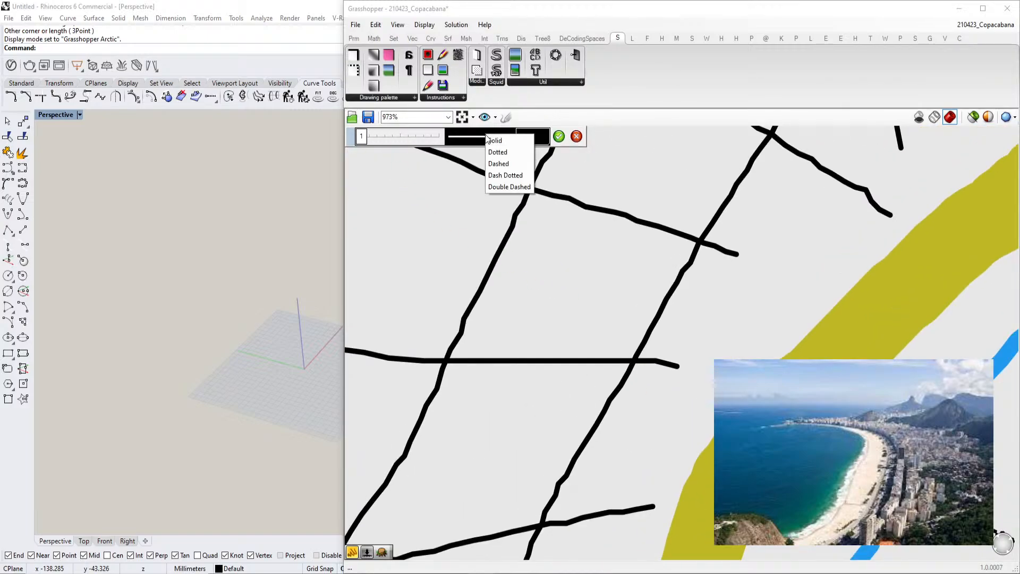
click(539, 137)
drag(588, 197, 615, 207)
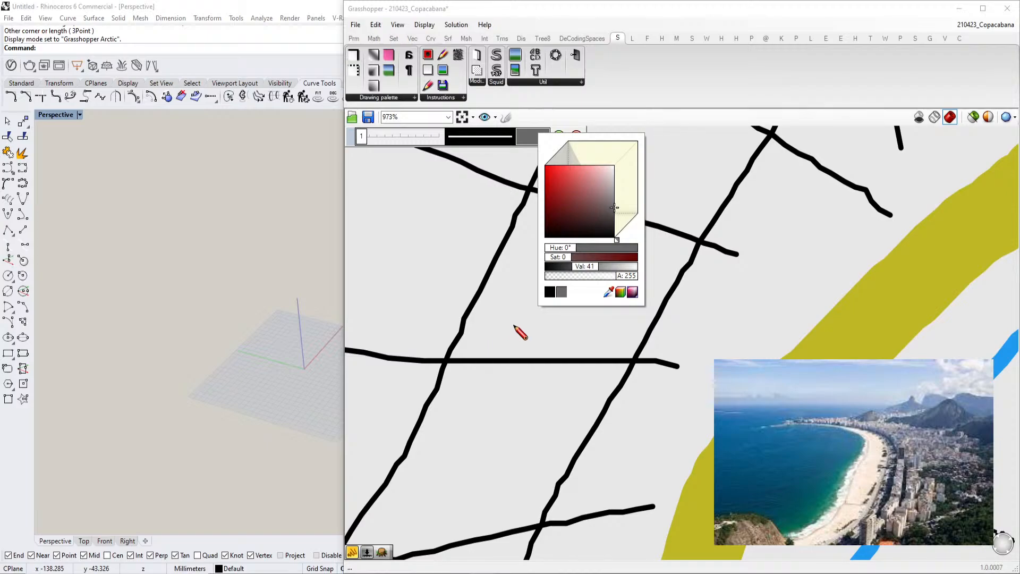
drag(469, 324, 642, 328)
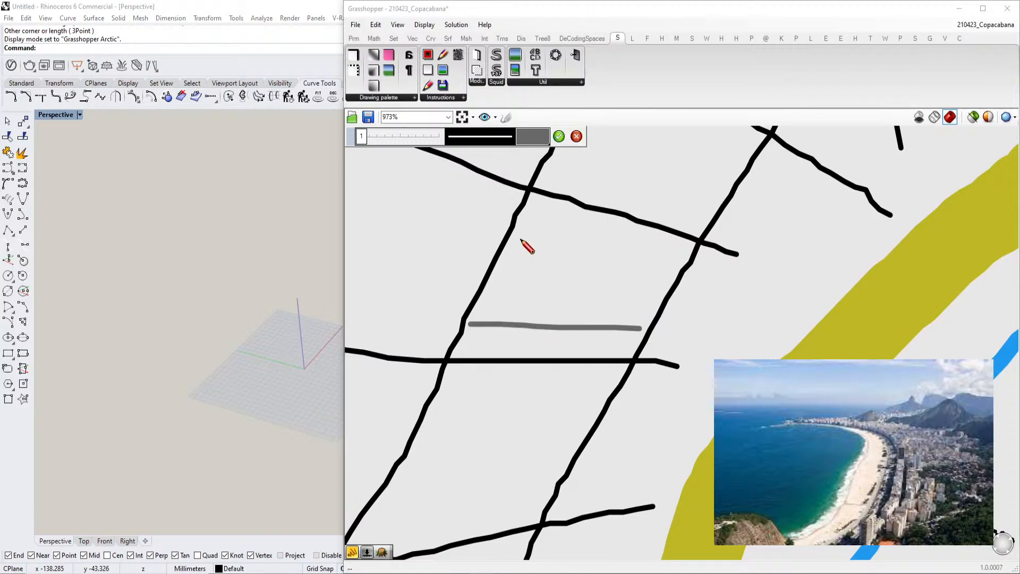
drag(562, 199, 524, 319)
drag(541, 259, 661, 281)
drag(610, 212, 605, 268)
drag(543, 261, 663, 281)
scroll(604, 213, down, 5)
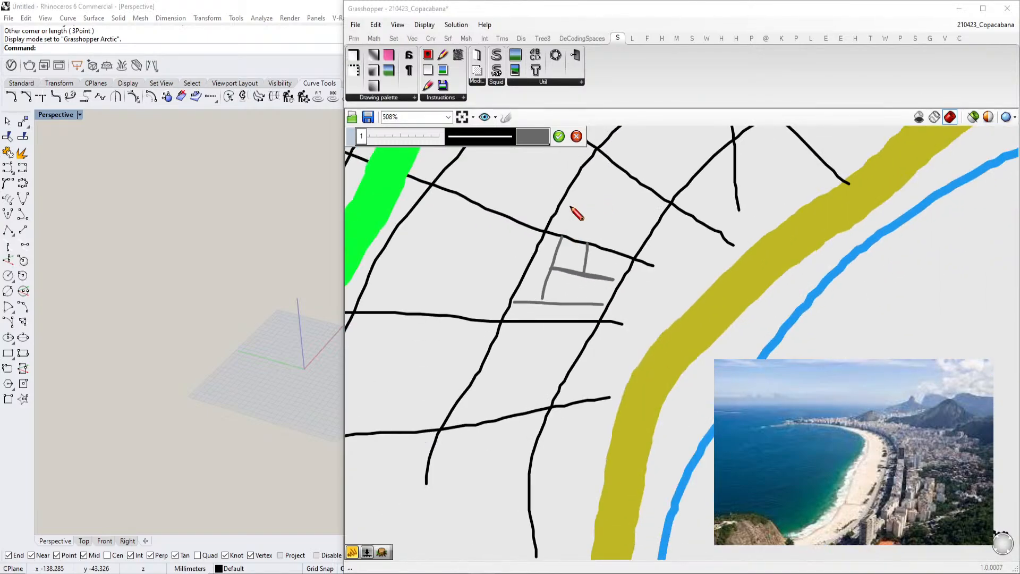
scroll(574, 228, up, 4)
drag(561, 196, 686, 252)
drag(622, 229, 600, 271)
drag(665, 245, 650, 296)
scroll(643, 255, down, 1)
drag(602, 238, 641, 187)
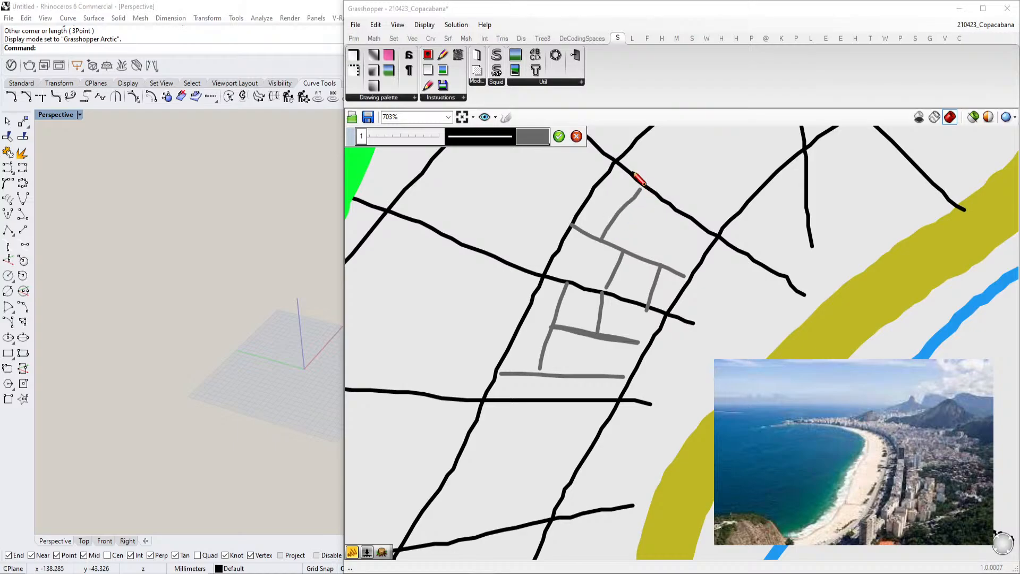
click(558, 136)
Sketch a thin black skyline of rectangular building outlines on a ground line at thickness 1 below the map
scroll(574, 220, down, 8)
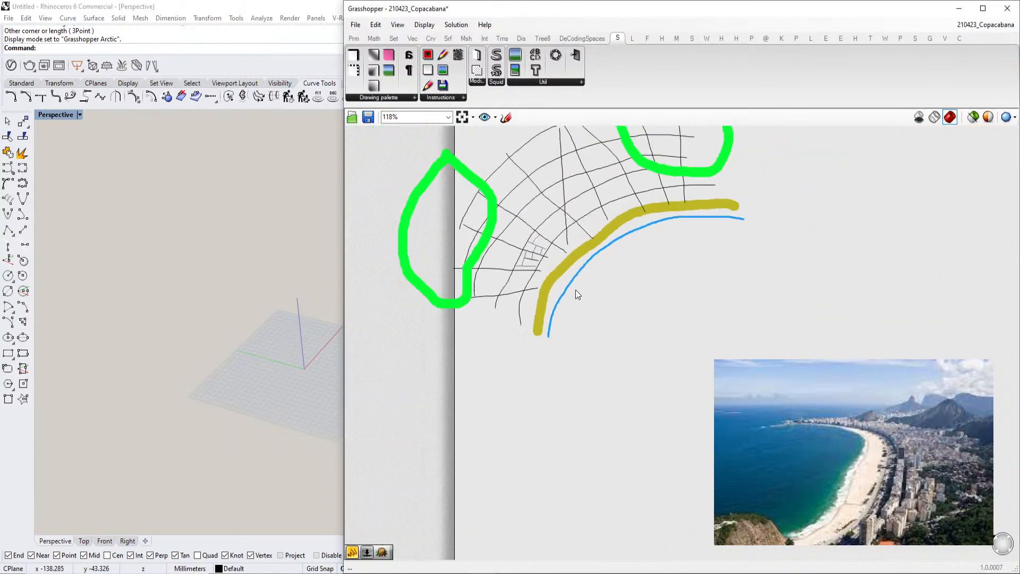
click(506, 118)
scroll(553, 449, up, 2)
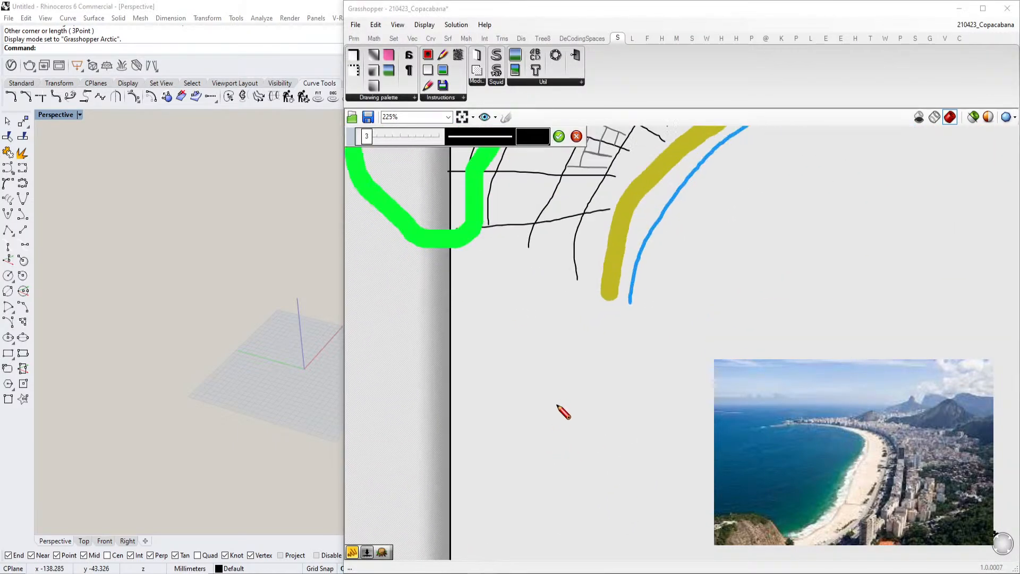
scroll(550, 362, up, 1)
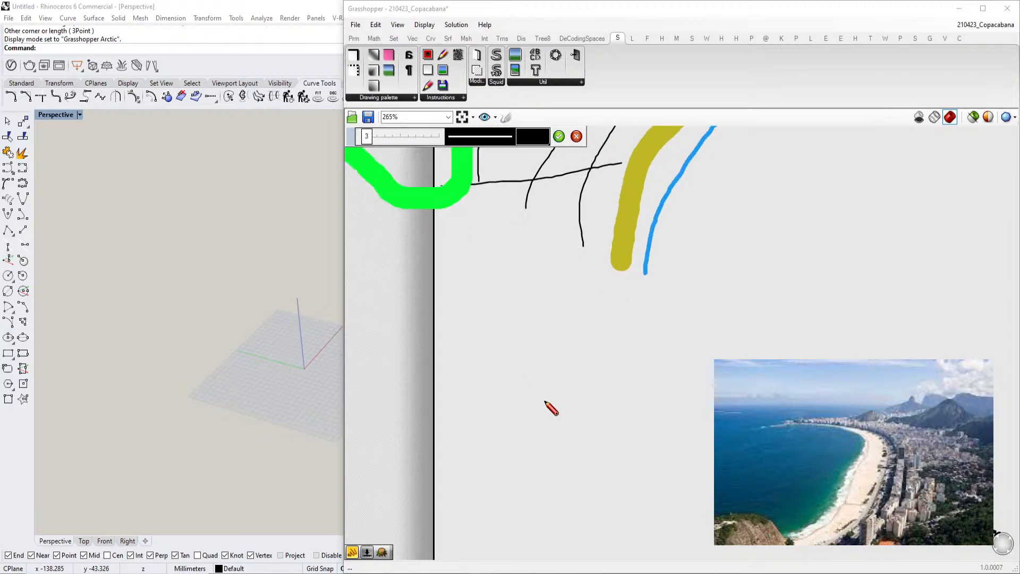
drag(367, 136, 361, 136)
scroll(493, 330, up, 2)
mouse_move(546, 450)
mouse_down()
mouse_move(549, 313)
mouse_move(633, 309)
mouse_move(634, 446)
mouse_up()
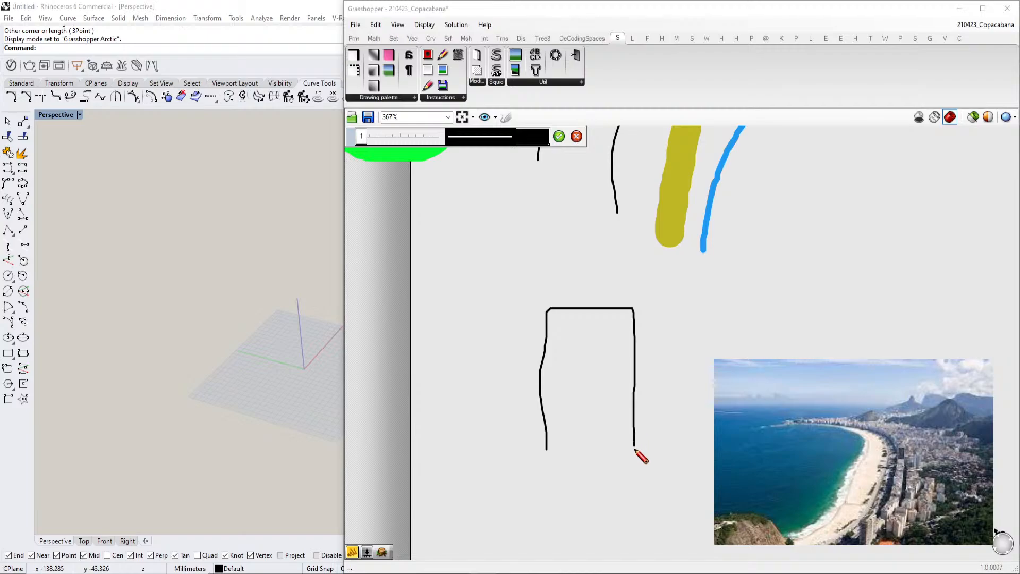
mouse_move(550, 450)
mouse_down()
mouse_move(519, 451)
mouse_move(524, 351)
mouse_move(456, 352)
mouse_move(460, 441)
mouse_move(439, 441)
mouse_move(440, 385)
mouse_move(386, 383)
mouse_move(371, 438)
mouse_up()
drag(635, 443, 714, 445)
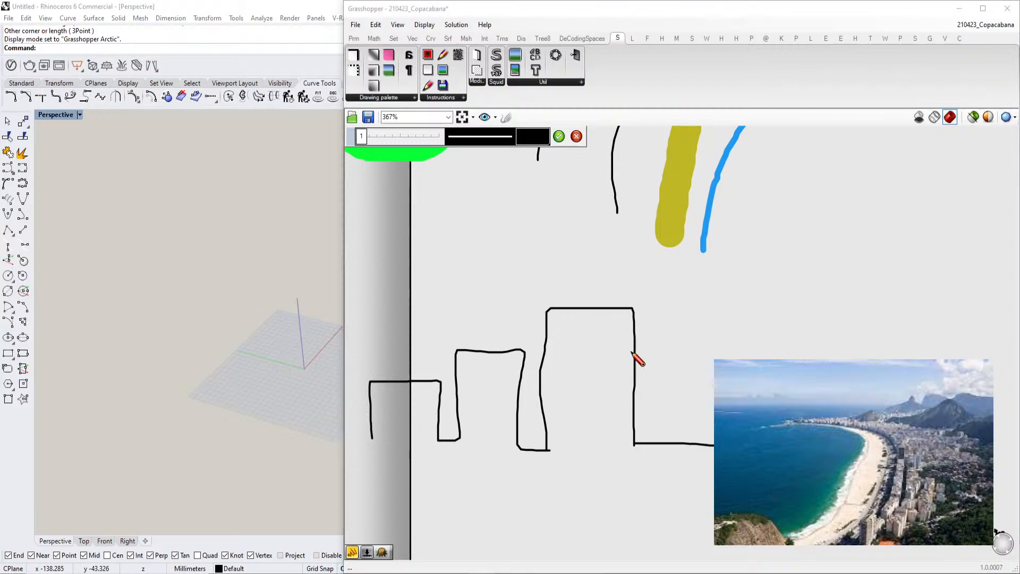
click(563, 139)
Sketch a bright yellow stroke continuing the skyline's ground line to the right as the beach
click(506, 118)
click(533, 143)
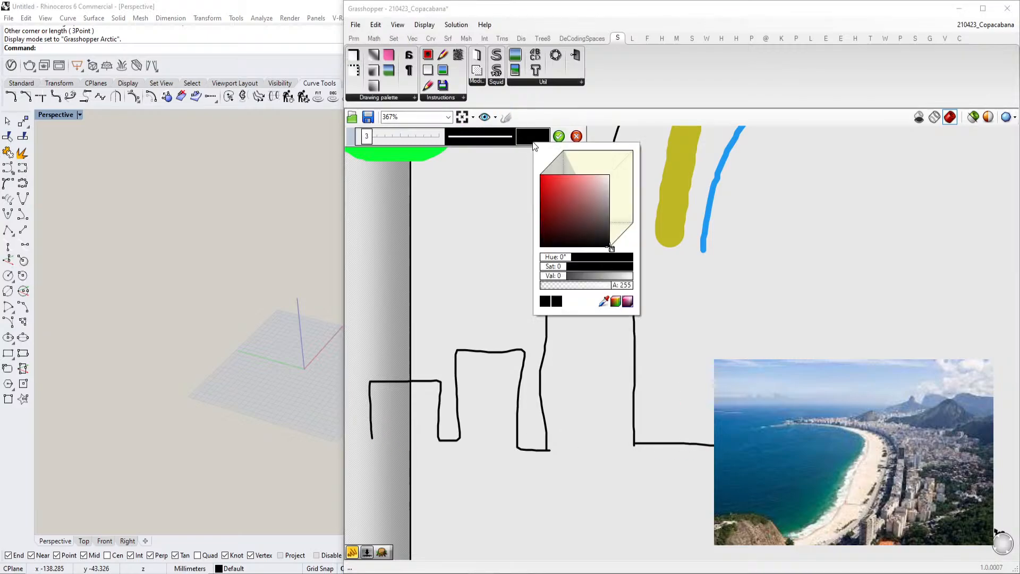
drag(614, 250, 617, 245)
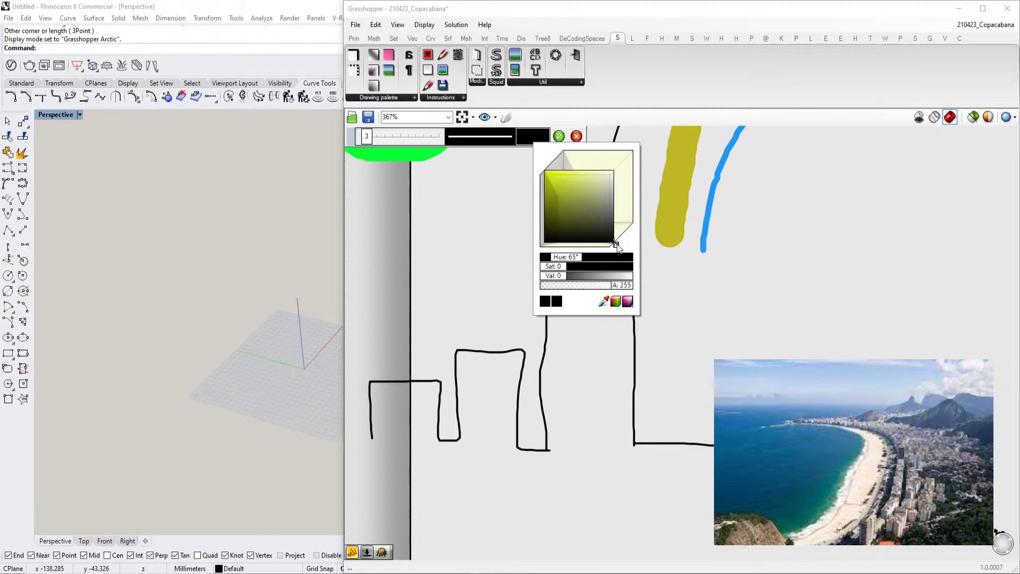
click(553, 175)
drag(651, 442, 714, 444)
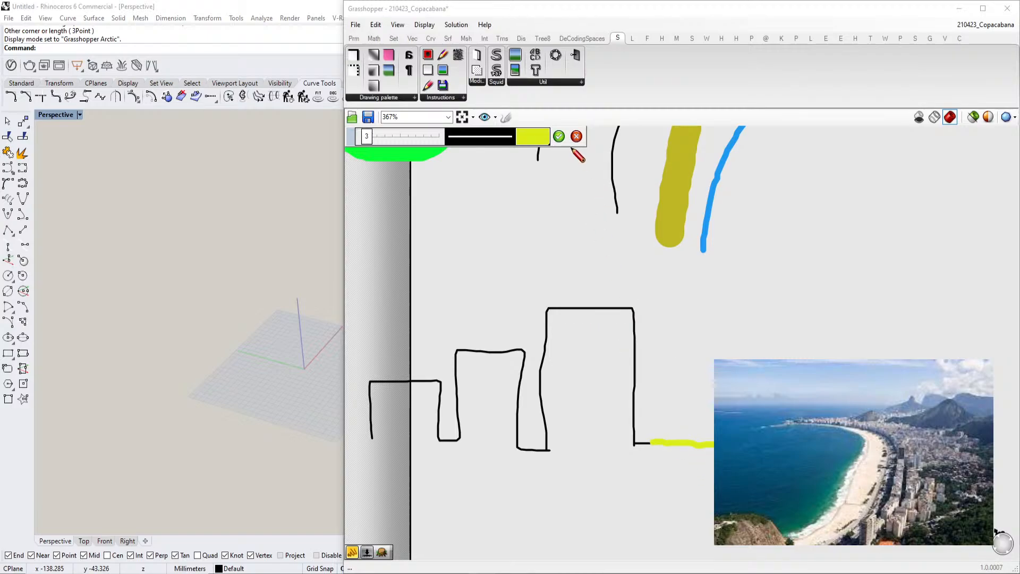
click(560, 137)
click(506, 118)
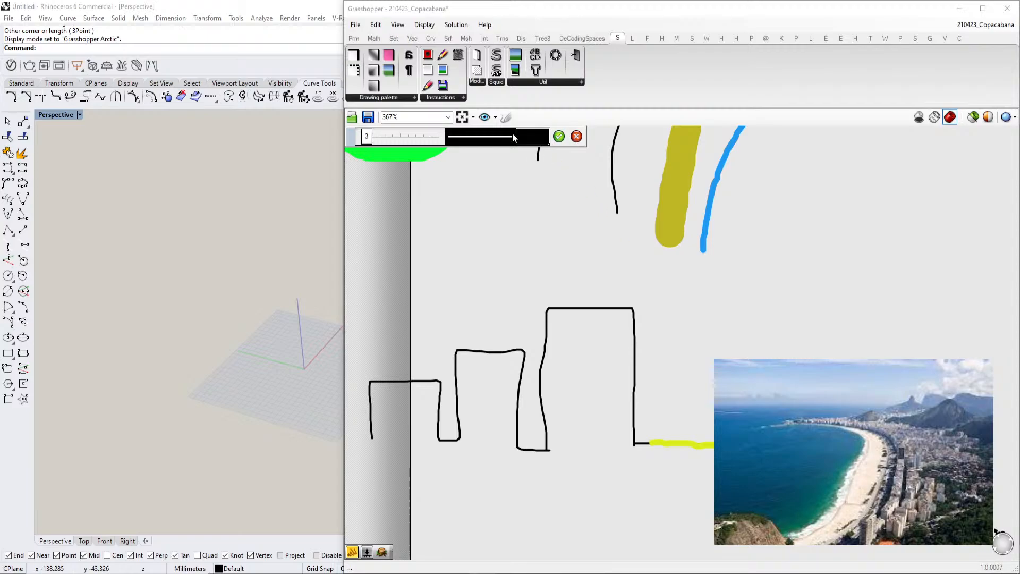
click(546, 139)
drag(622, 241, 639, 230)
drag(582, 171, 566, 129)
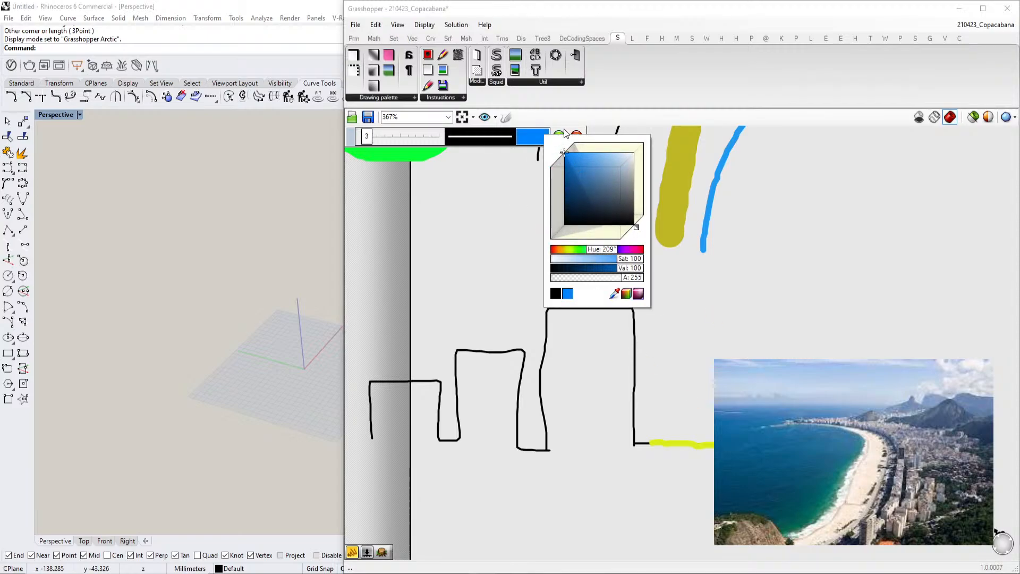
click(561, 136)
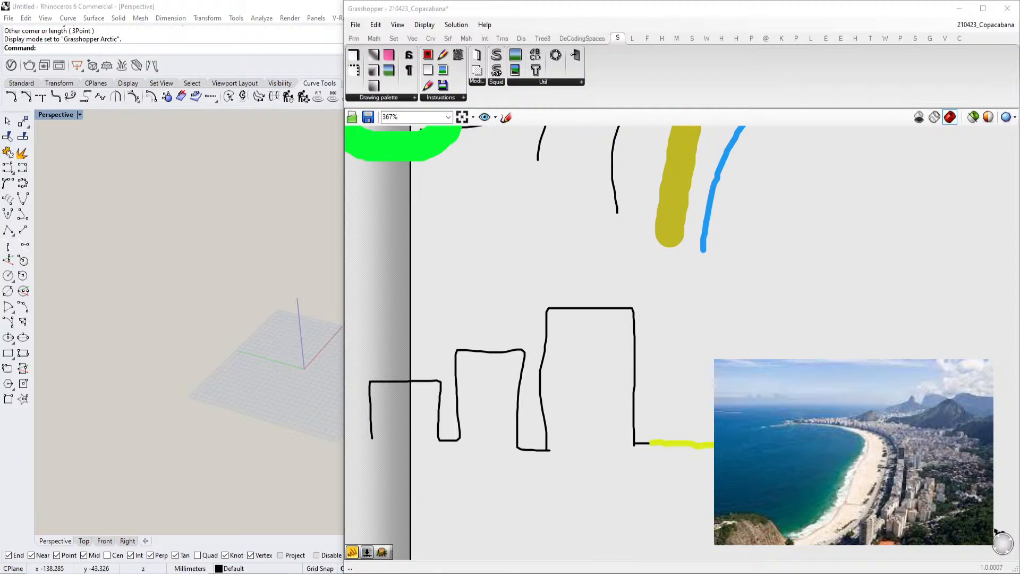
scroll(656, 293, down, 2)
scroll(850, 456, up, 2)
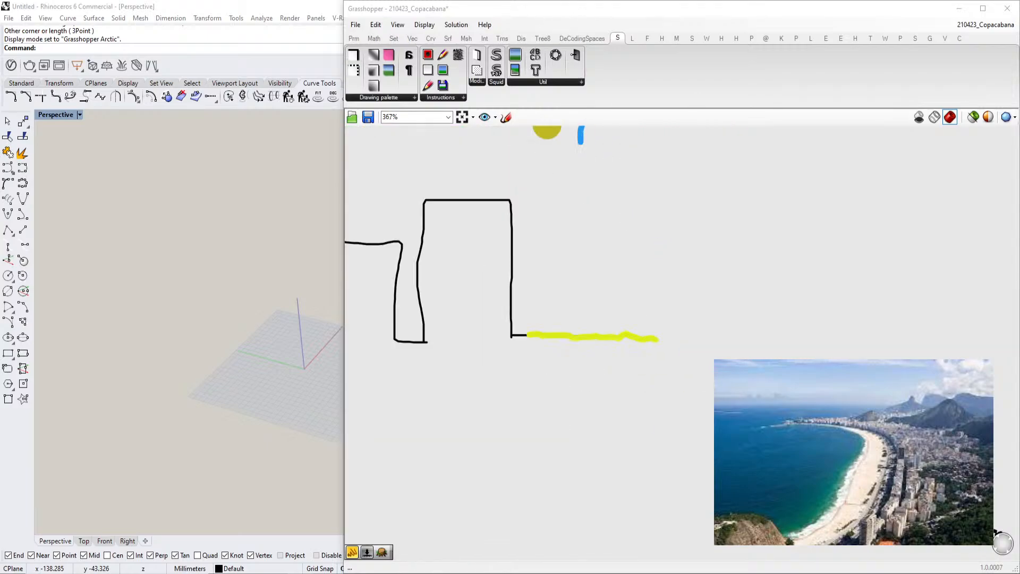
drag(658, 341, 658, 347)
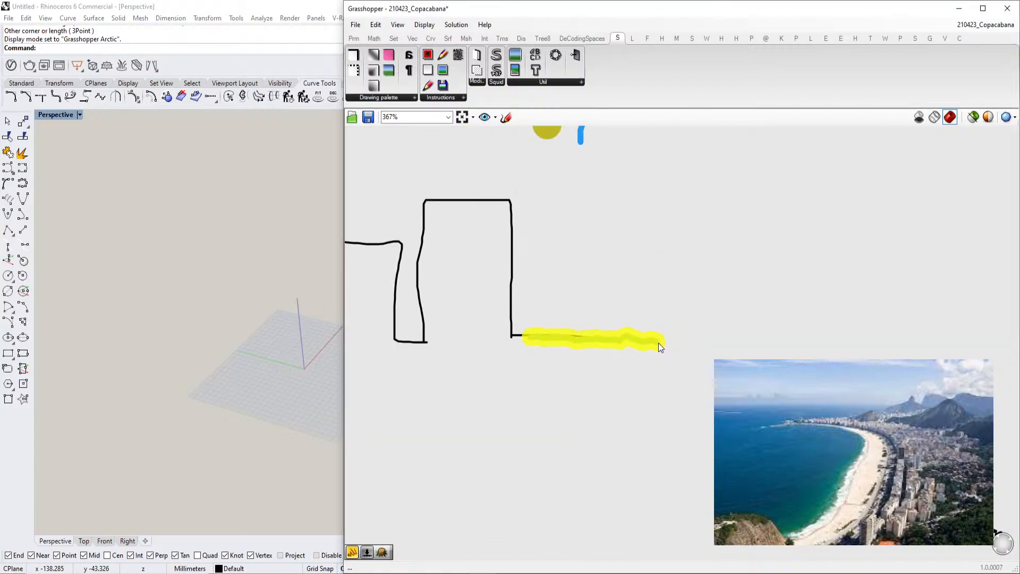
click(507, 118)
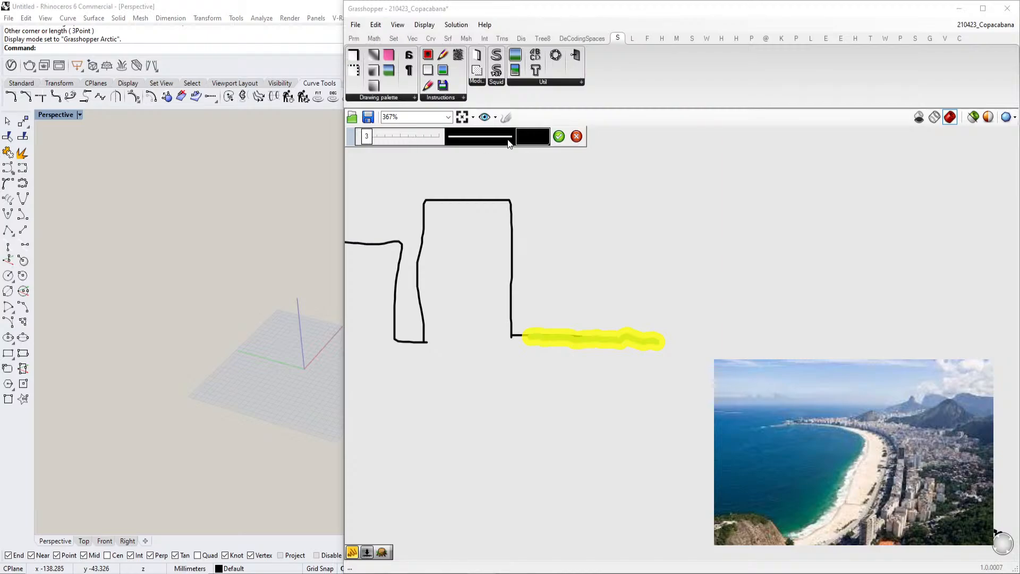
click(524, 138)
drag(604, 243, 620, 232)
click(554, 161)
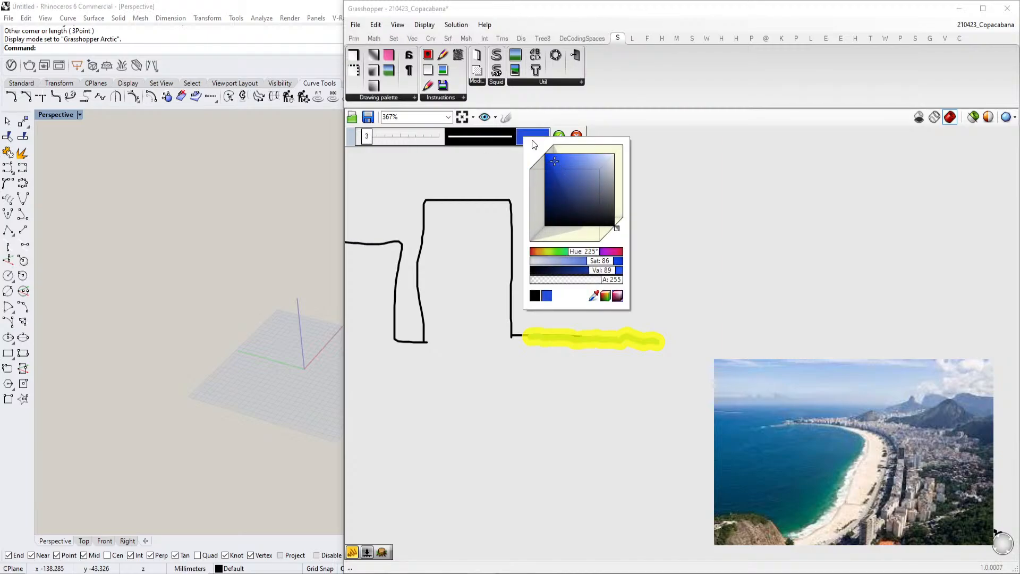
click(559, 136)
scroll(665, 276, down, 2)
scroll(671, 278, up, 2)
drag(668, 337, 697, 354)
Sketch blue wavy strokes (hue 241) continuing the ground line after the yellow beach as the sea
click(507, 116)
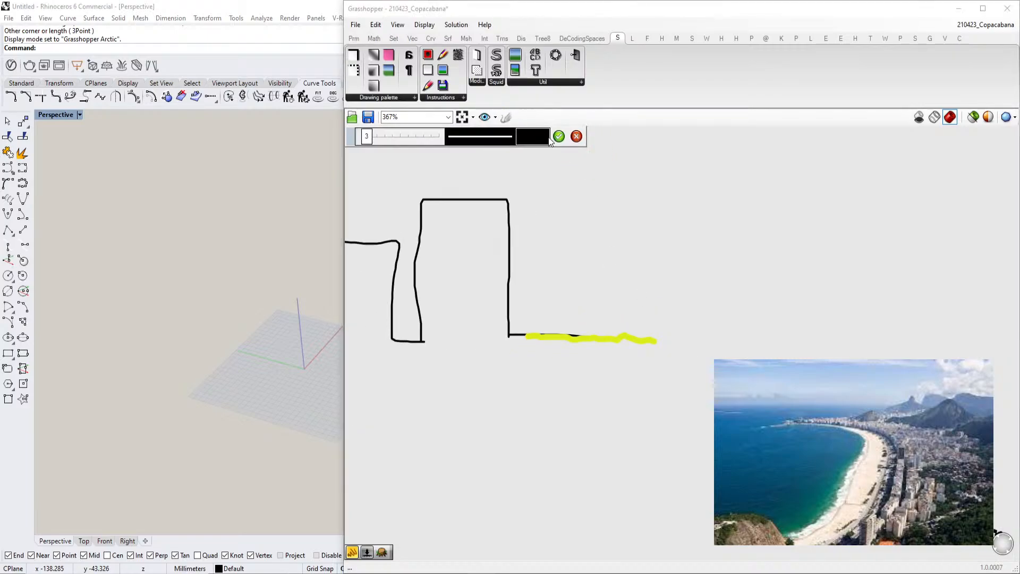
click(539, 137)
drag(615, 244, 633, 228)
drag(591, 171, 574, 158)
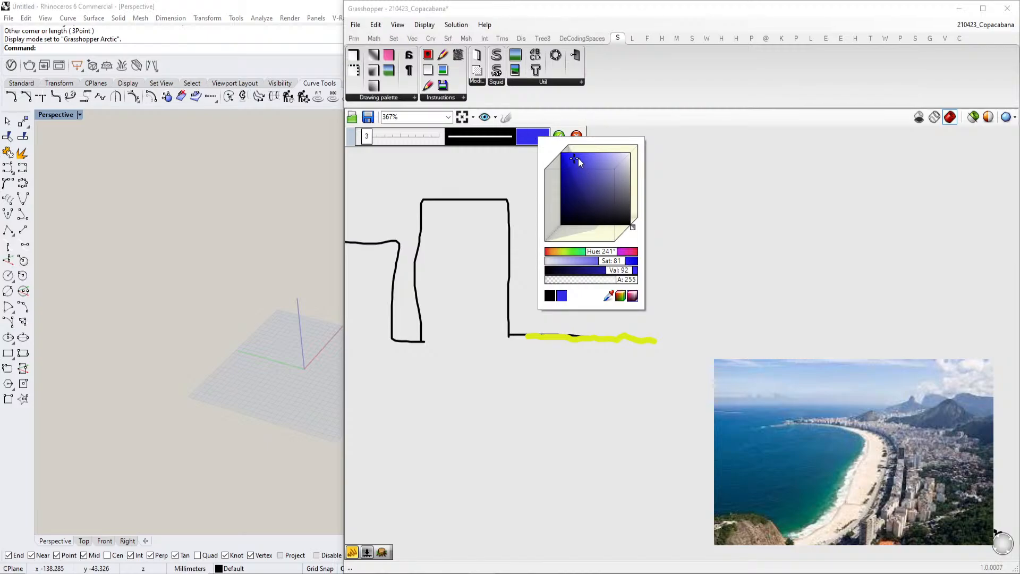
mouse_move(664, 343)
mouse_down()
mouse_move(694, 355)
mouse_move(765, 346)
mouse_up()
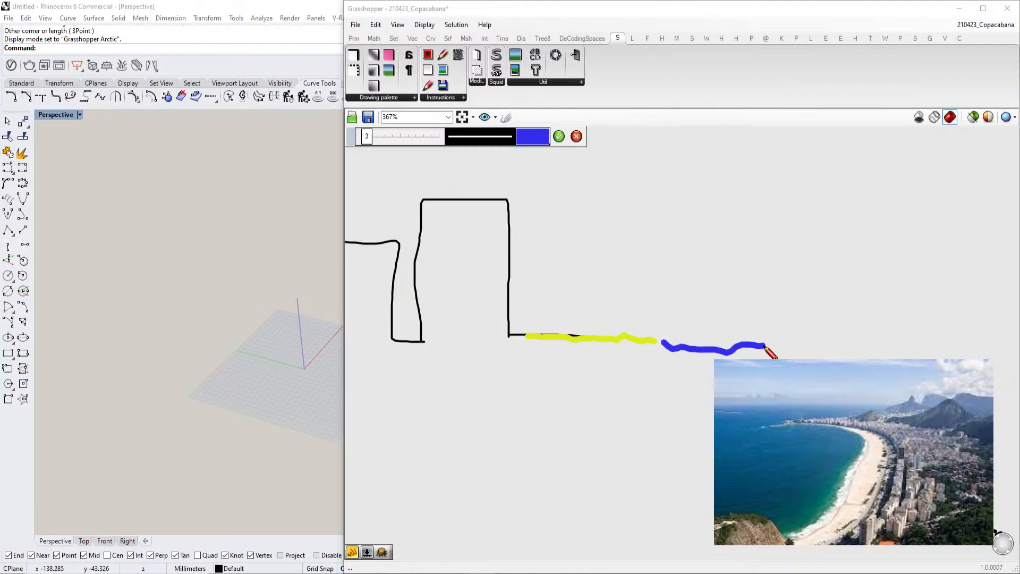
drag(655, 343, 788, 360)
drag(883, 357, 949, 348)
drag(743, 355, 911, 351)
Sketch short blue wavy strokes across the sea area beyond the shoreline of the map sketch
scroll(792, 402, down, 4)
scroll(788, 193, up, 4)
scroll(653, 291, down, 4)
scroll(693, 224, up, 4)
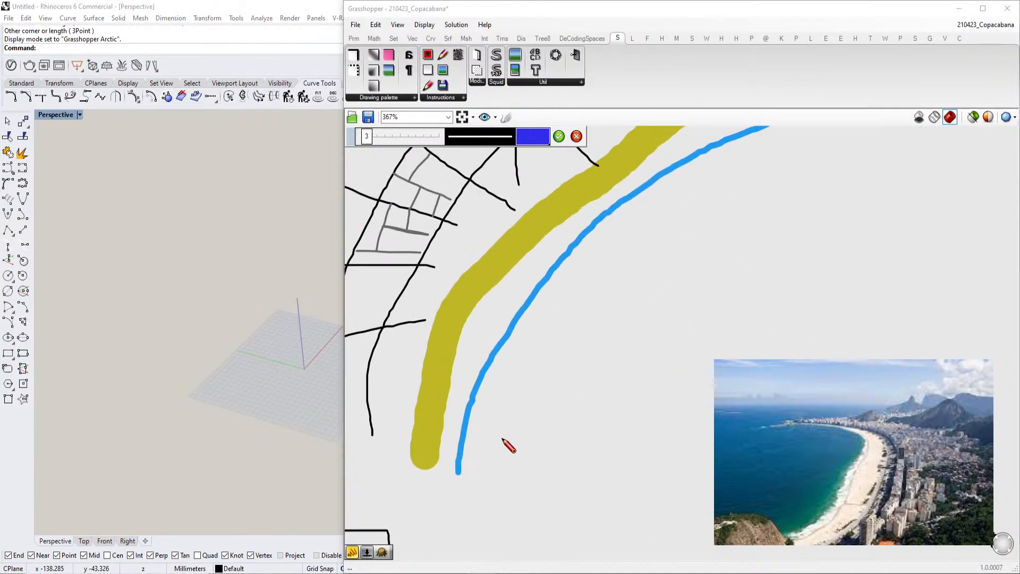
drag(526, 403, 631, 389)
drag(654, 275, 739, 269)
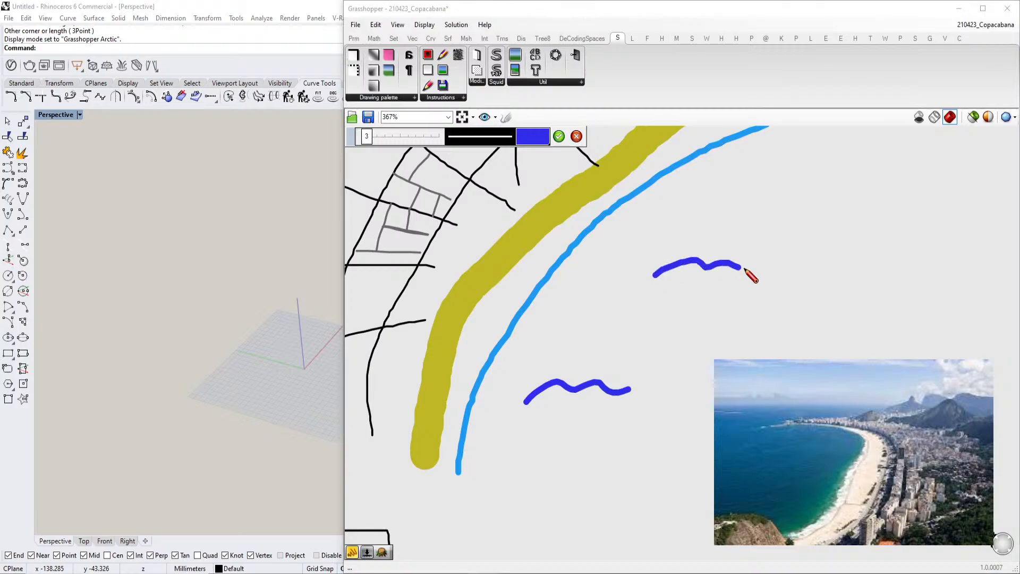
drag(598, 333, 689, 330)
scroll(737, 275, down, 3)
drag(763, 250, 843, 248)
drag(794, 287, 871, 275)
drag(827, 225, 914, 233)
drag(720, 358, 813, 342)
drag(710, 263, 751, 245)
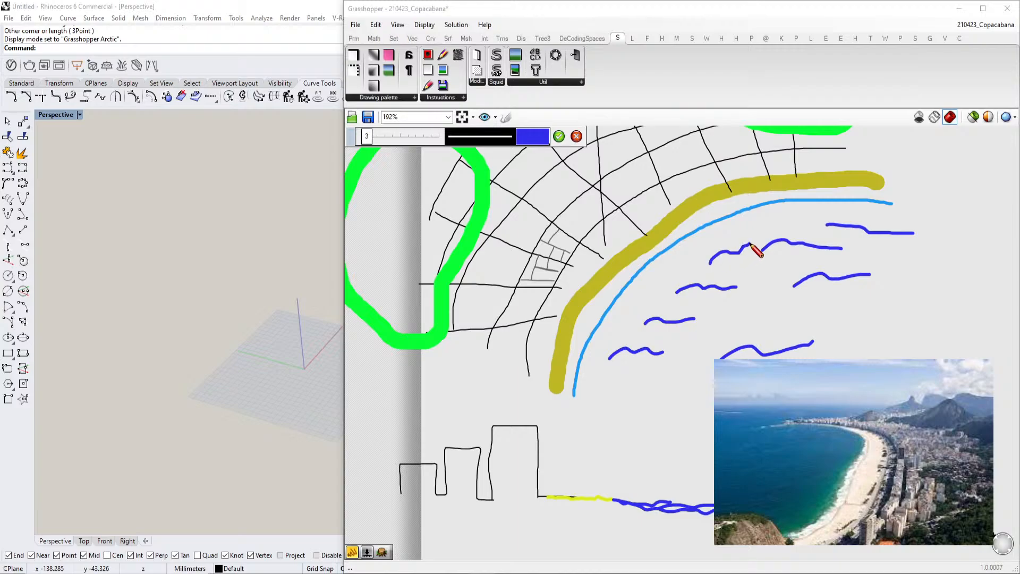
scroll(797, 330, up, 4)
mouse_move(738, 326)
mouse_down()
mouse_move(786, 289)
mouse_move(734, 267)
mouse_move(815, 287)
mouse_move(907, 291)
mouse_up()
click(559, 137)
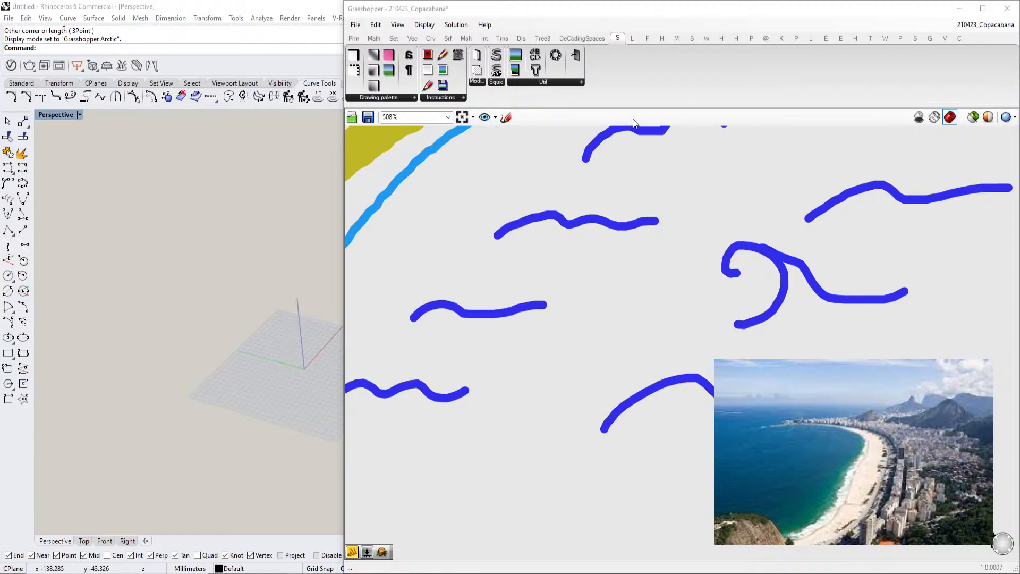
Add an Arc 3Pt component to the canvas below the skyline sketch
scroll(613, 313, down, 8)
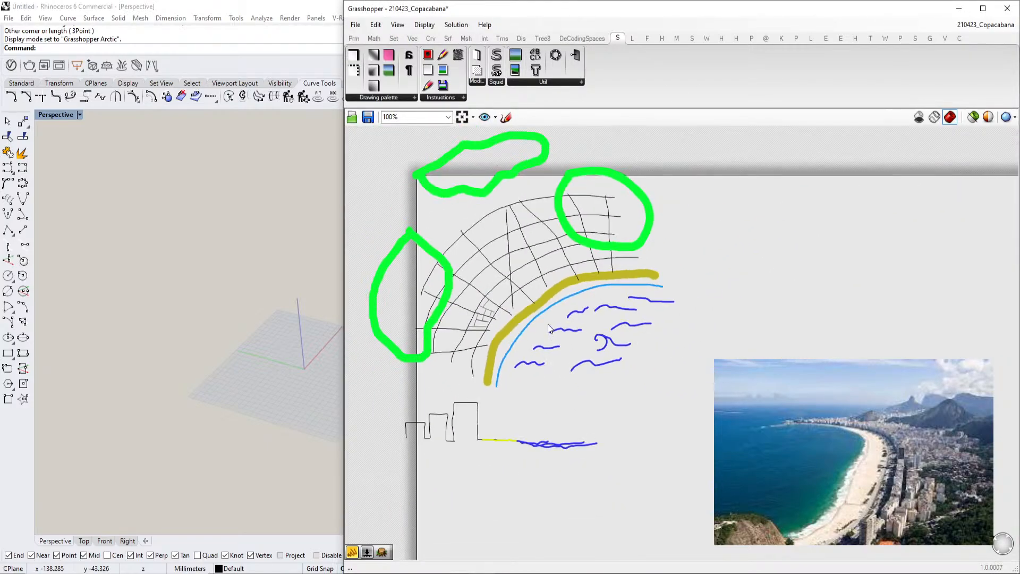
scroll(542, 325, down, 1)
mouse_move(542, 325)
right_down()
mouse_move(594, 277)
mouse_move(589, 244)
mouse_move(542, 317)
right_up()
scroll(591, 256, down, 2)
scroll(602, 314, up, 2)
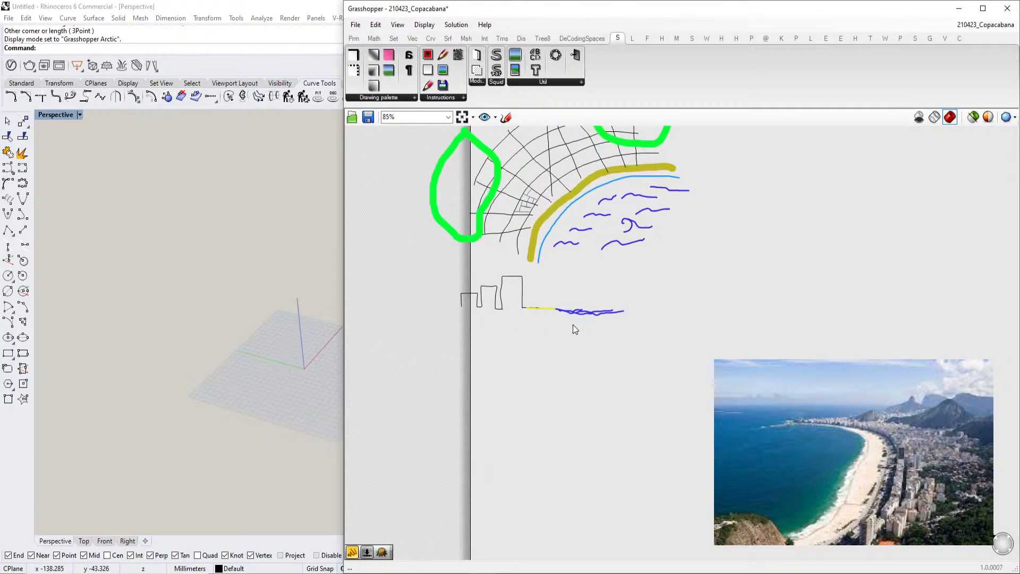
scroll(282, 372, down, 4)
right_drag(282, 372, 287, 387)
scroll(288, 388, up, 5)
scroll(570, 413, up, 3)
double_click(512, 410)
text(arc)
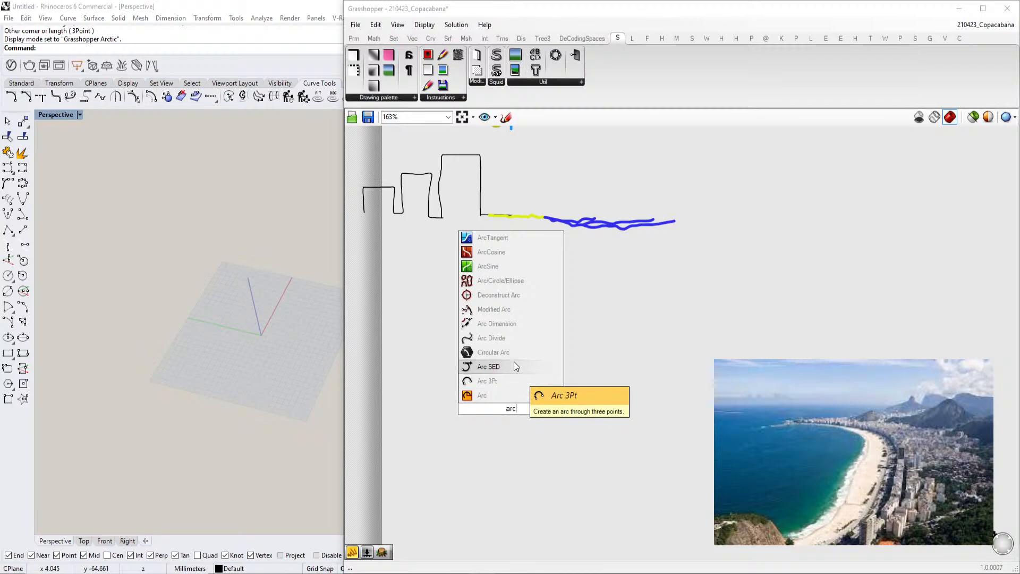
click(507, 382)
Narrow the Grasshopper window to give the Rhino perspective viewport more room
right_drag(239, 372, 269, 324)
scroll(220, 345, up, 5)
right_drag(220, 346, 72, 332)
shift+right_drag(72, 332, 217, 307)
right_drag(276, 346, 315, 336)
drag(342, 322, 458, 322)
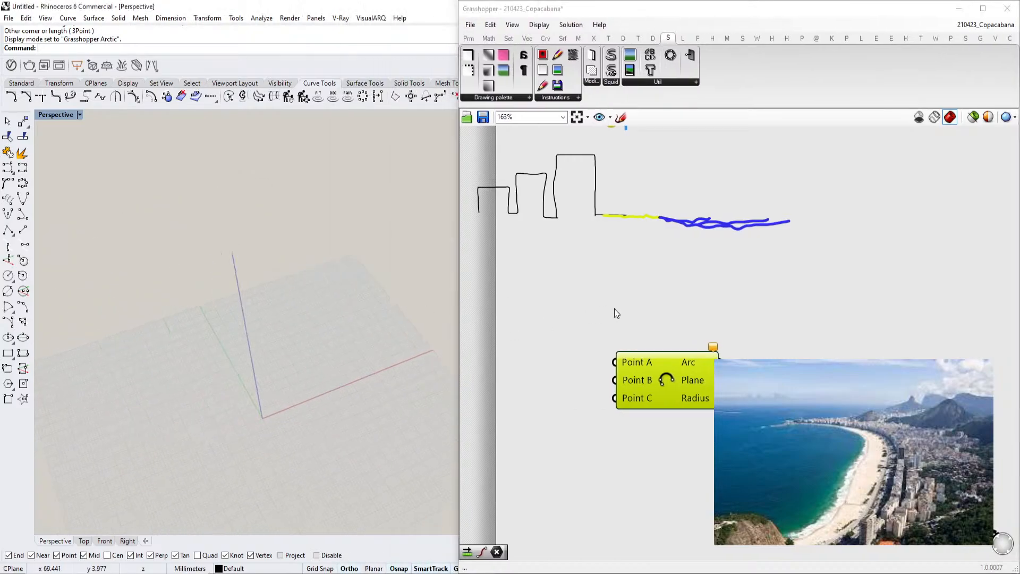
Move the Arc 3Pt component to the right of the sea sketch
scroll(590, 317, down, 3)
drag(723, 445, 709, 401)
right_drag(709, 402, 648, 441)
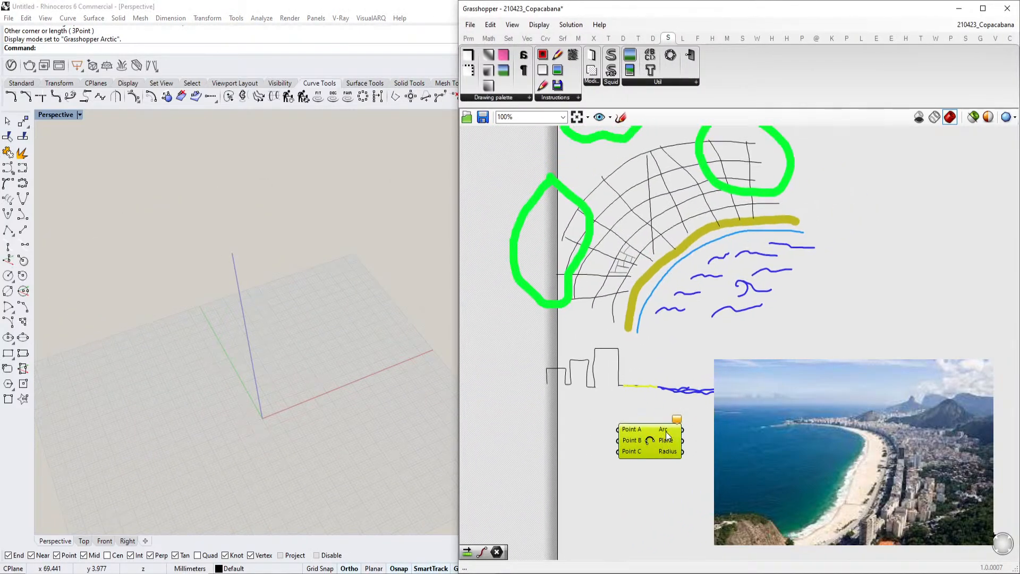
drag(649, 440, 866, 326)
right_drag(866, 325, 739, 396)
drag(740, 396, 837, 361)
Add a Point parameter and place it beside the Arc 3Pt component
double_click(718, 318)
text(point)
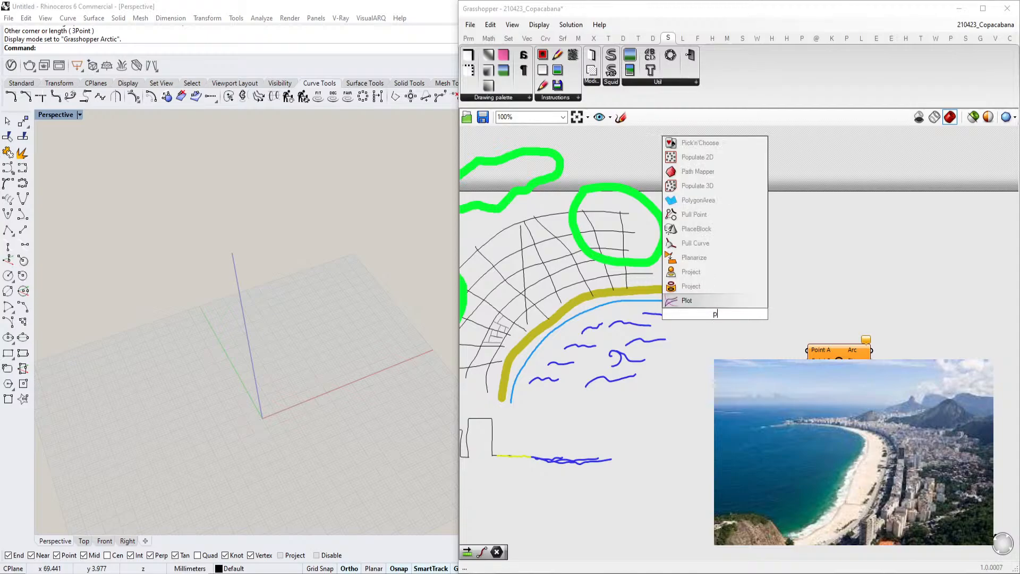
key(Return)
drag(713, 308, 733, 315)
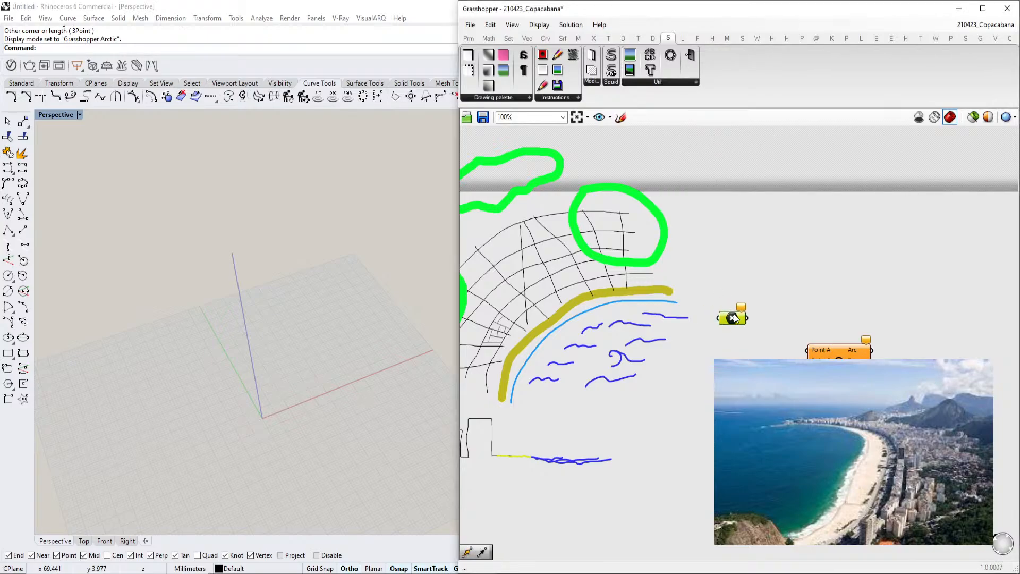
scroll(661, 282, up, 2)
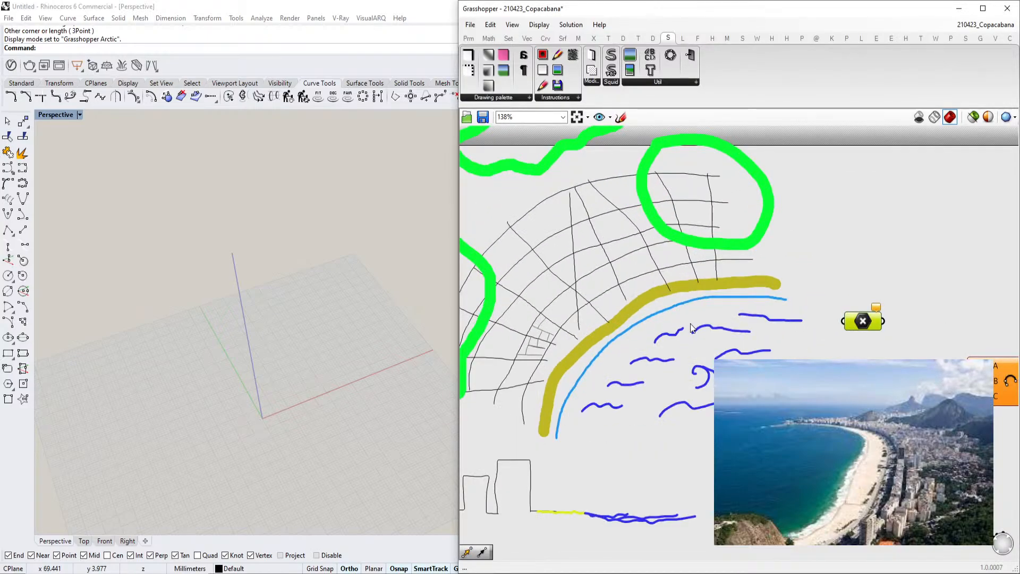
right_drag(690, 328, 676, 317)
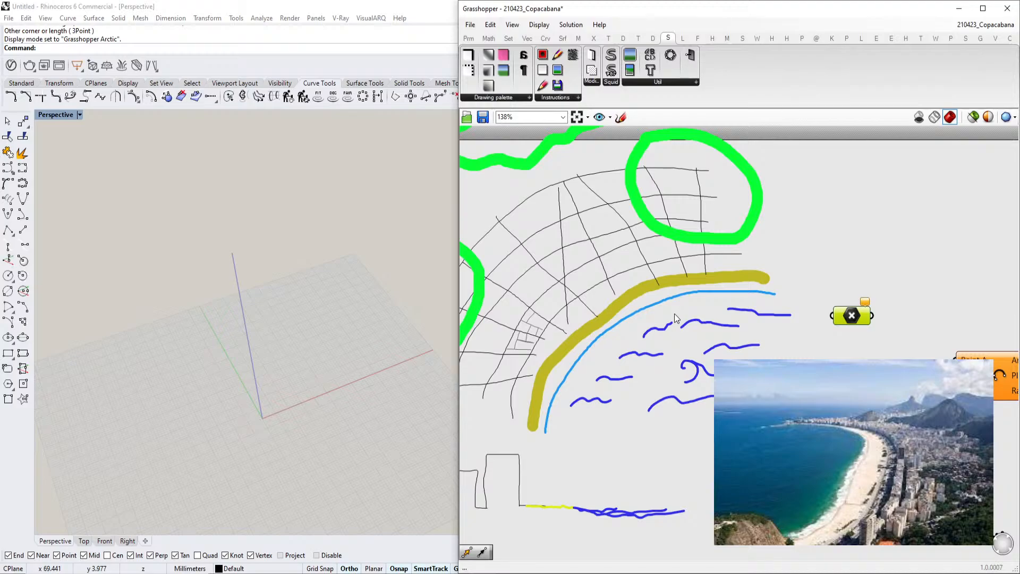
scroll(766, 308, up, 1)
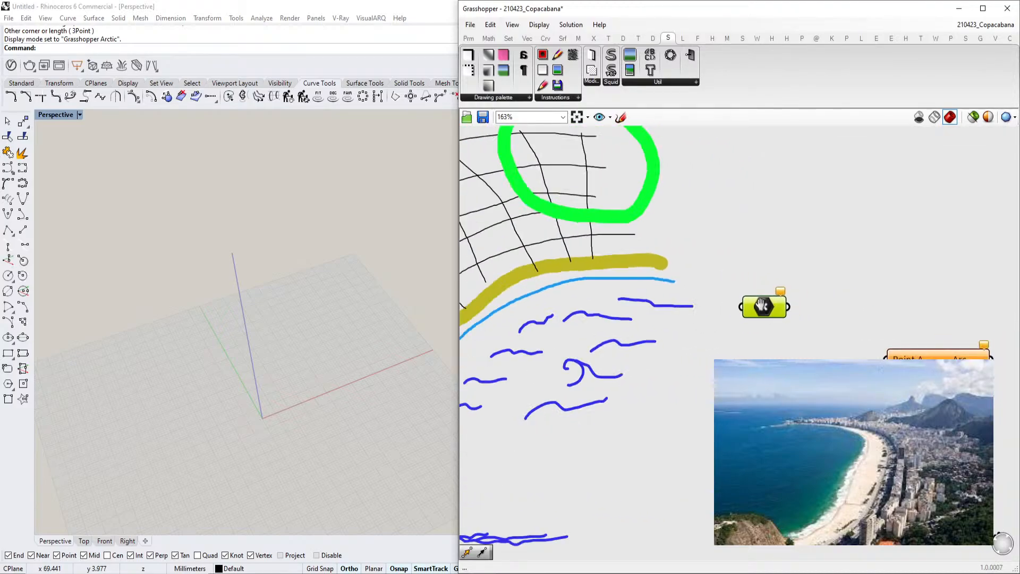
right_drag(765, 307, 737, 302)
drag(737, 302, 739, 328)
click(771, 352)
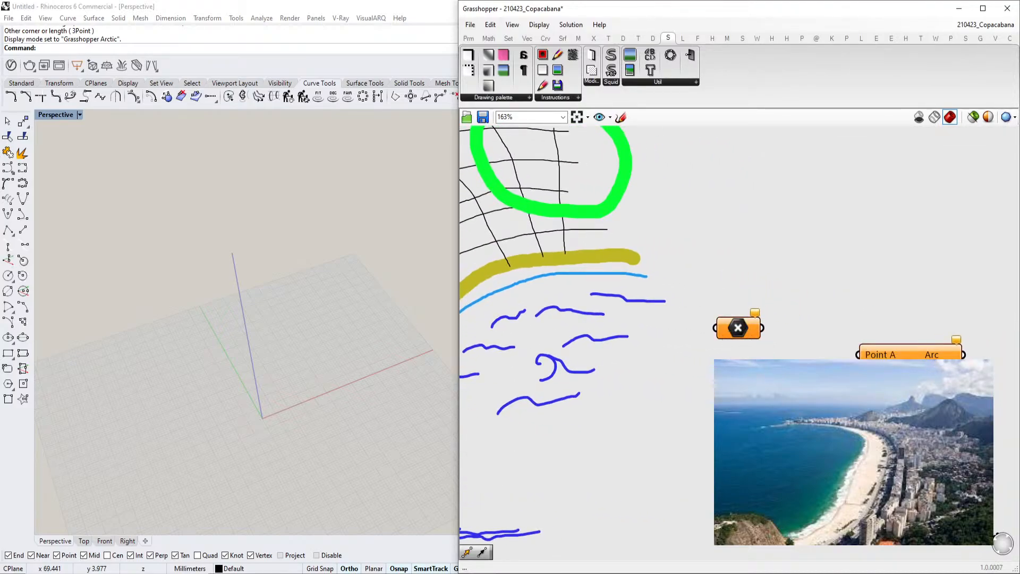
Set the Point parameter by picking three locations in the Rhino perspective viewport
right_click(747, 333)
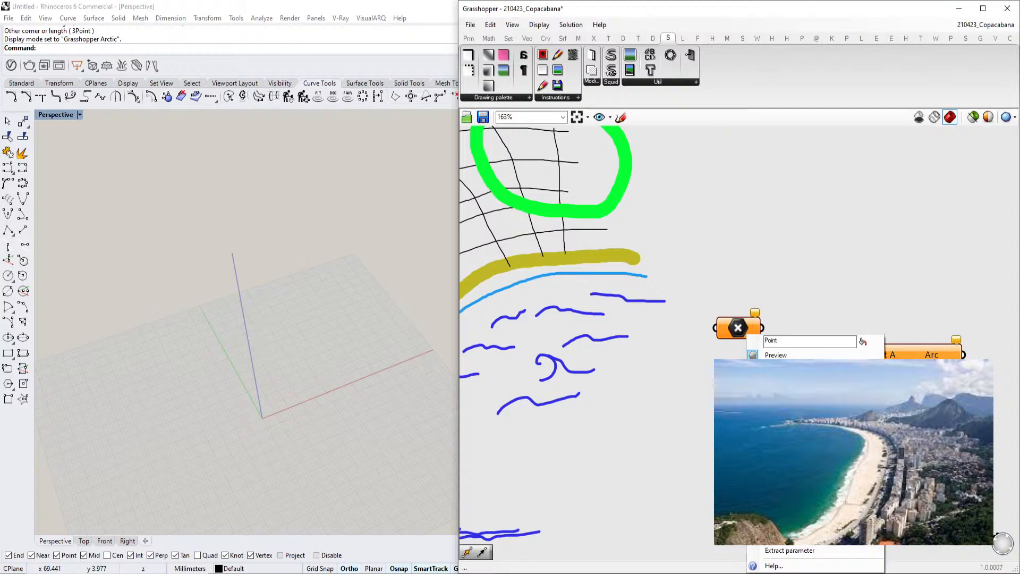
click(774, 485)
click(194, 300)
right_click(737, 331)
click(771, 484)
click(268, 336)
right_click(738, 328)
click(771, 484)
click(431, 303)
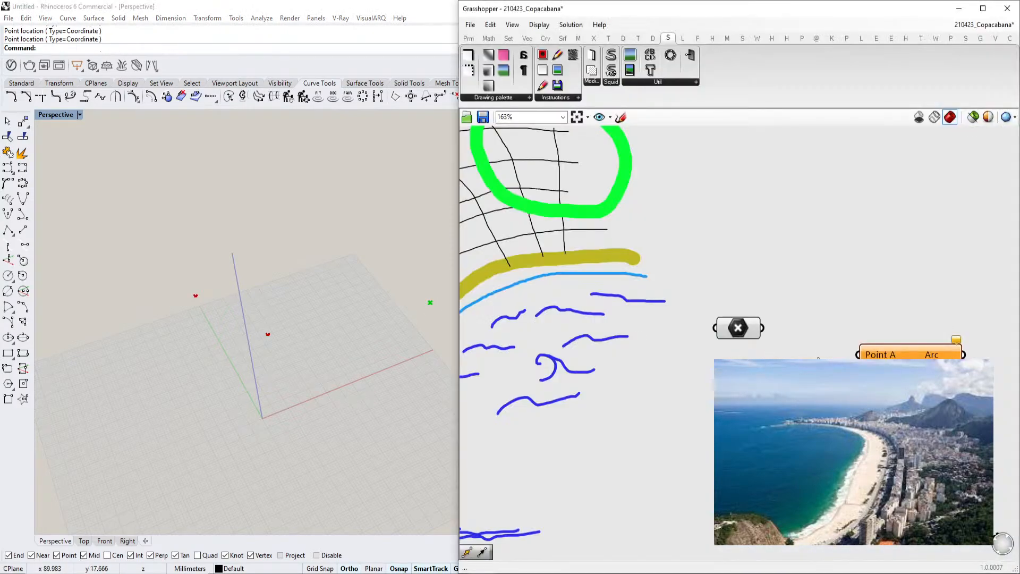
Wire point parameters into the Arc 3Pt inputs and move the referenced points in the Perspective viewport to reshape the arc
drag(763, 328, 858, 354)
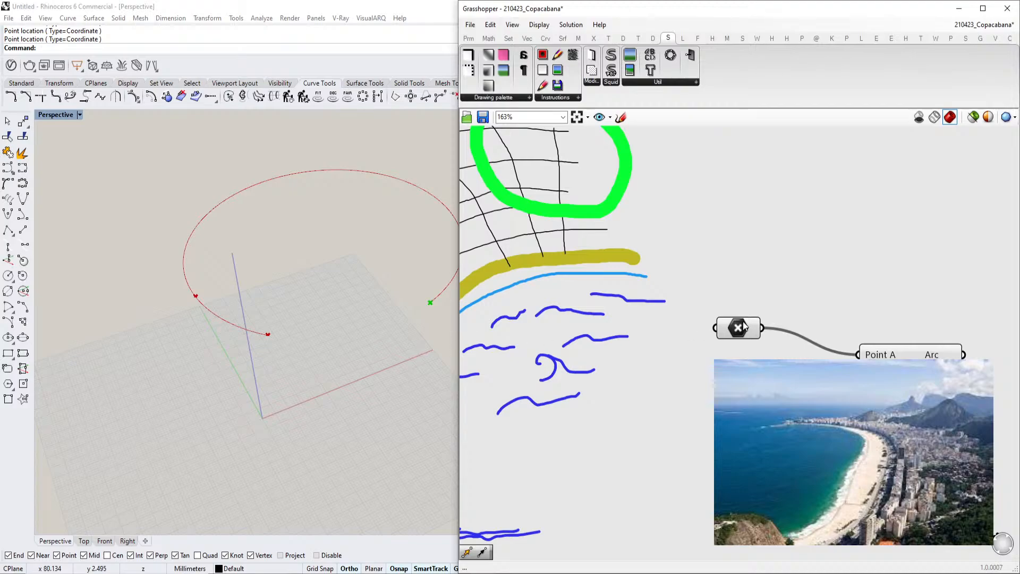
right_drag(797, 394, 787, 408)
click(738, 393)
right_drag(341, 314, 338, 336)
drag(215, 296, 232, 355)
click(727, 344)
drag(287, 338, 287, 302)
scroll(425, 279, down, 2)
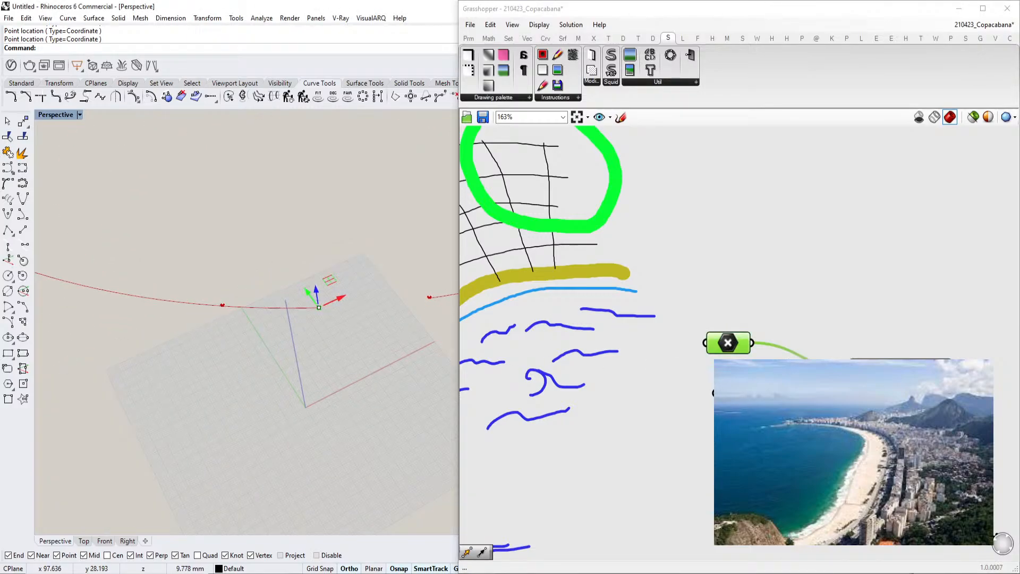
right_drag(408, 372, 381, 392)
scroll(381, 388, down, 4)
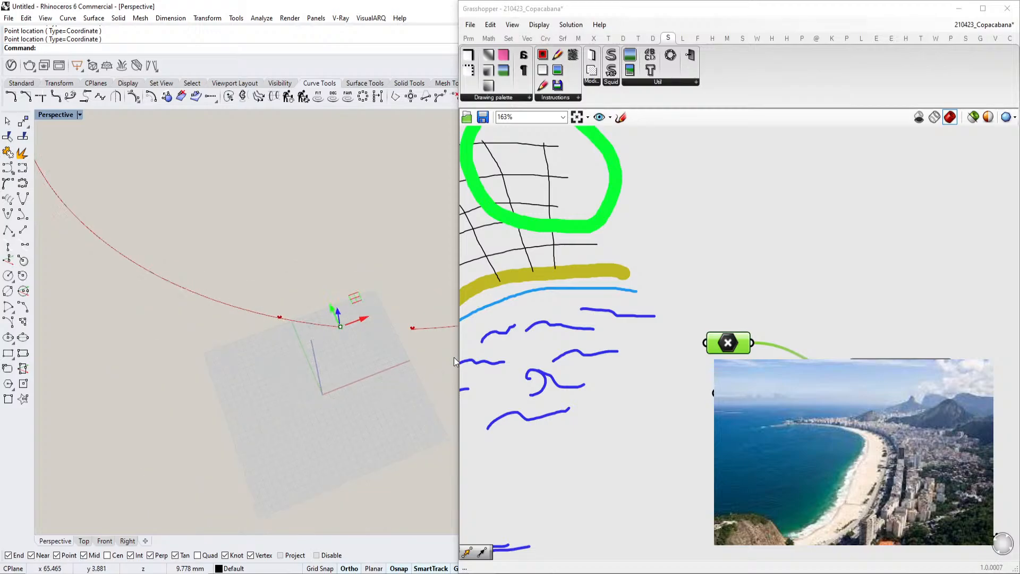
click(737, 393)
click(737, 393)
click(740, 442)
right_drag(704, 256, 602, 226)
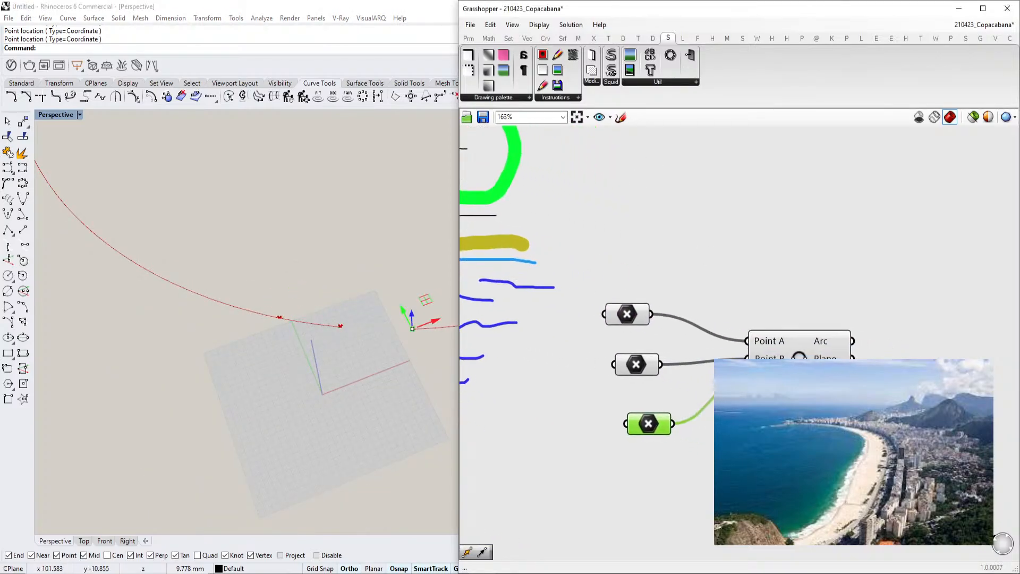
double_click(756, 269)
text(curve)
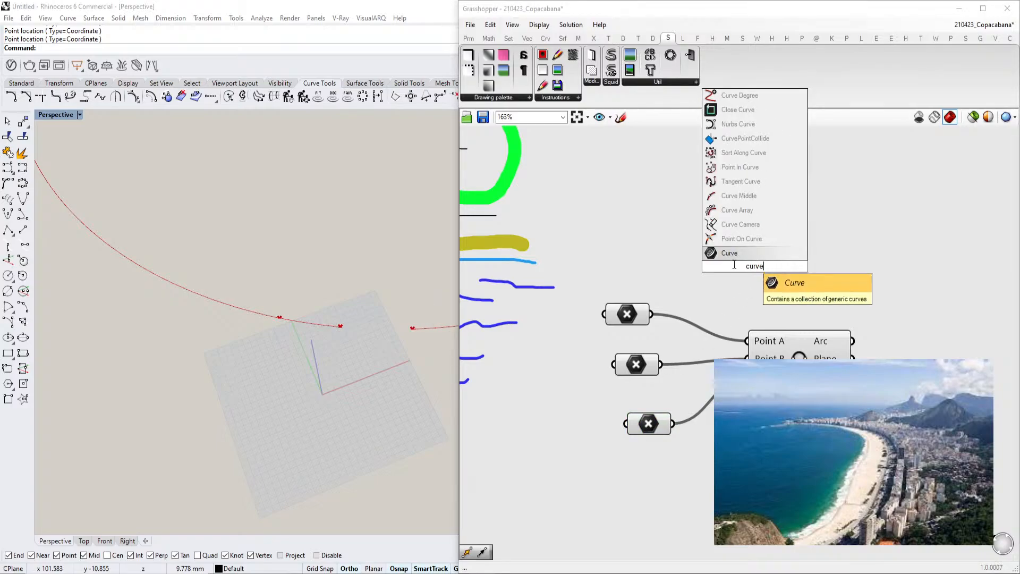
drag(867, 260, 614, 473)
Delete the Arc 3Pt component and its point parameters from the canvas
right_drag(769, 387, 809, 340)
scroll(826, 353, down, 3)
key(Delete)
scroll(808, 339, up, 3)
Add a Curve parameter to the Grasshopper canvas
double_click(812, 344)
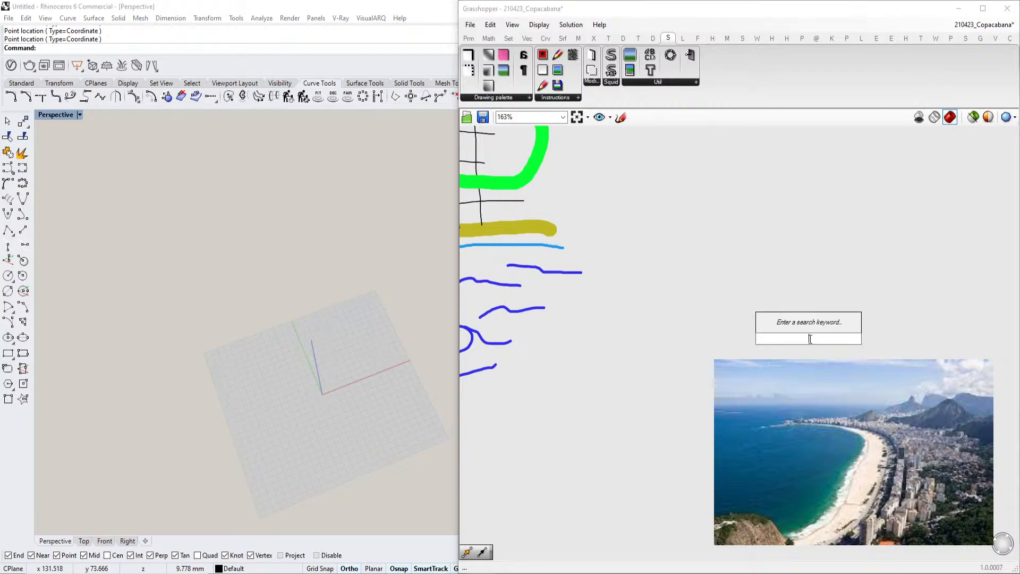
text(czr)
key(BackSpace)
text(urve)
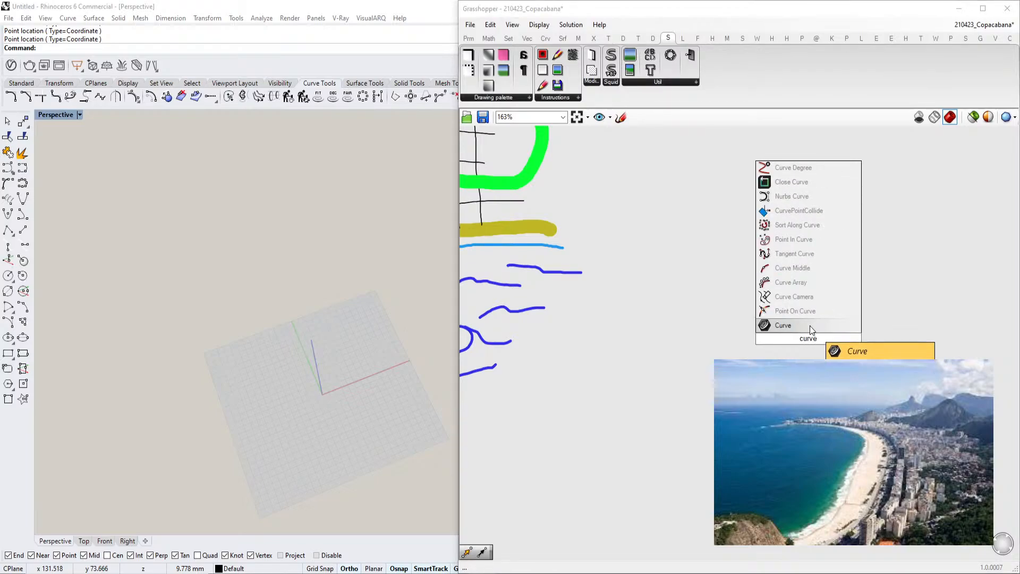
click(812, 326)
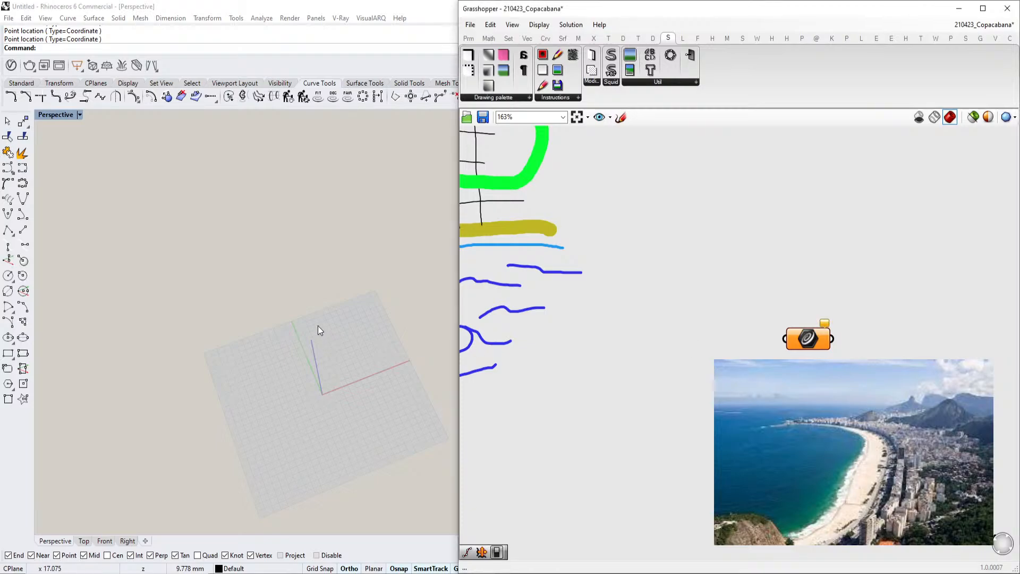
Switch to Google Maps and examine the shape of Copacabana beach in the aerial top view
key(Return)
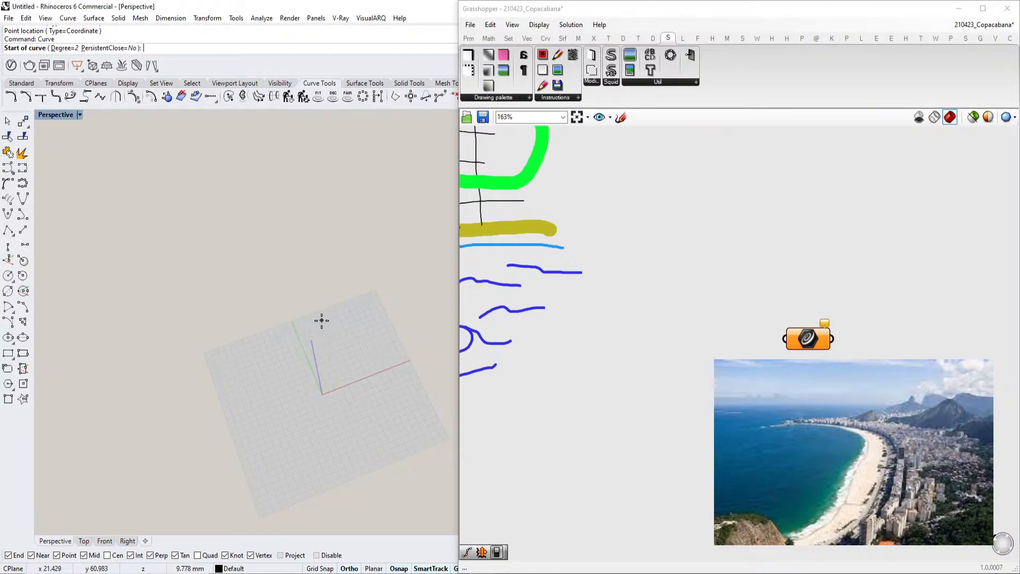
scroll(289, 314, up, 4)
scroll(266, 316, down, 5)
scroll(280, 330, up, 10)
scroll(266, 357, down, 9)
scroll(207, 367, up, 6)
click(299, 573)
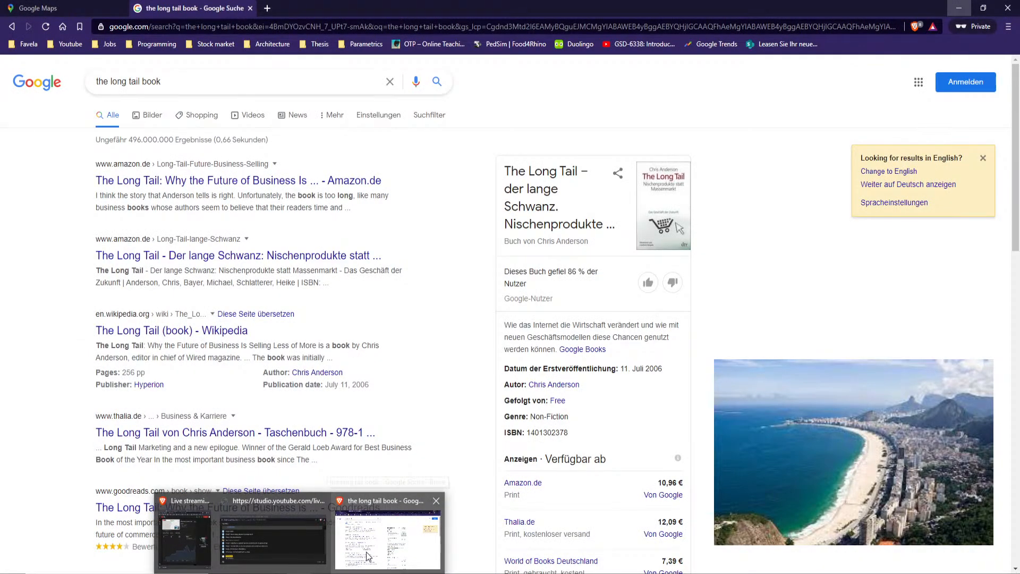
click(365, 558)
click(52, 10)
scroll(538, 316, down, 3)
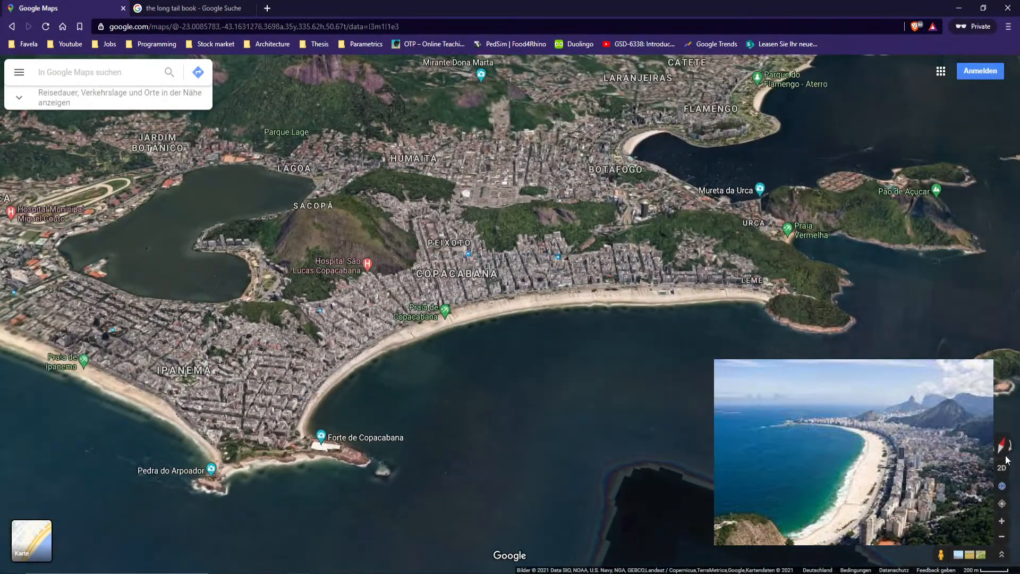
click(1003, 466)
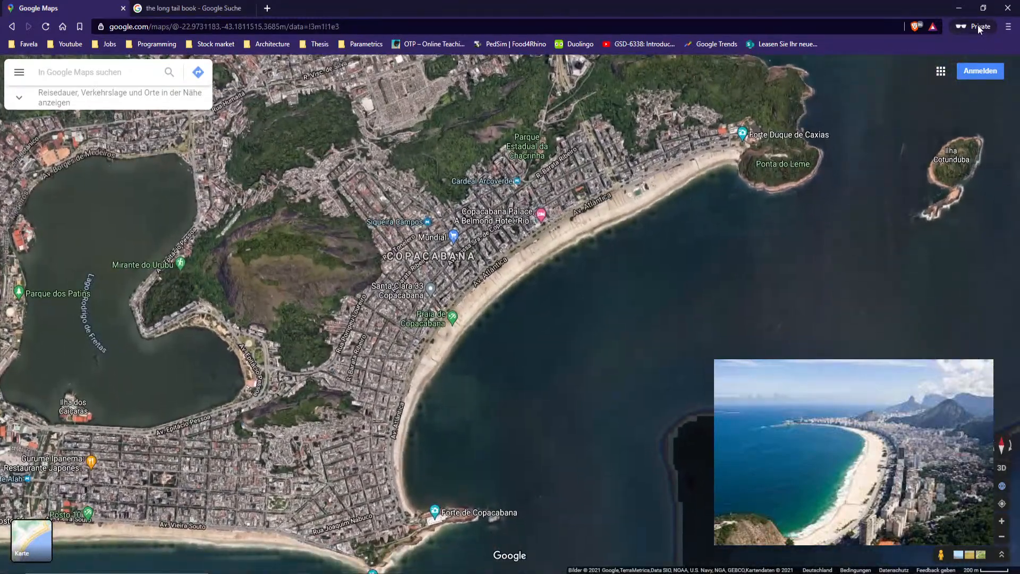
click(959, 8)
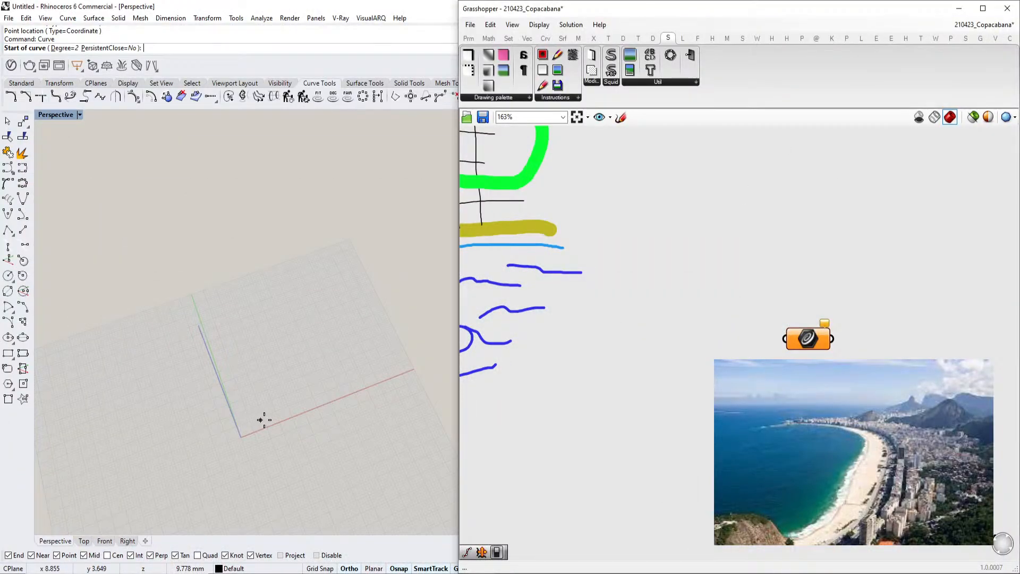
Try to draw a curve through three points in the Perspective viewport
click(262, 420)
click(216, 293)
click(279, 194)
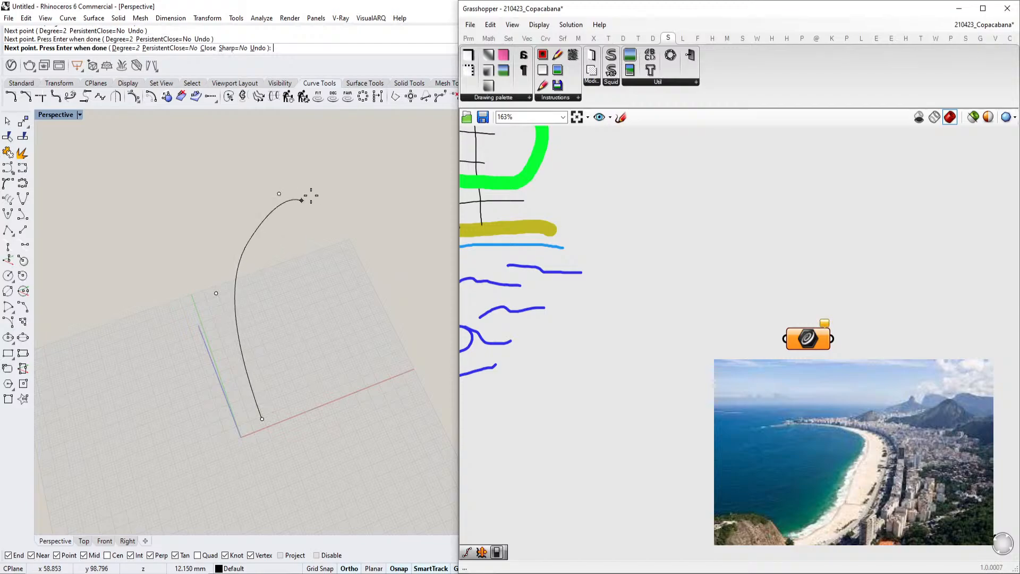
right_drag(358, 121, 303, 237)
click(295, 227)
key(Escape)
Draw a curve through four points in the Perspective viewport following the beach outline
shift+right_drag(292, 353, 302, 302)
right_click(302, 303)
click(240, 472)
click(224, 422)
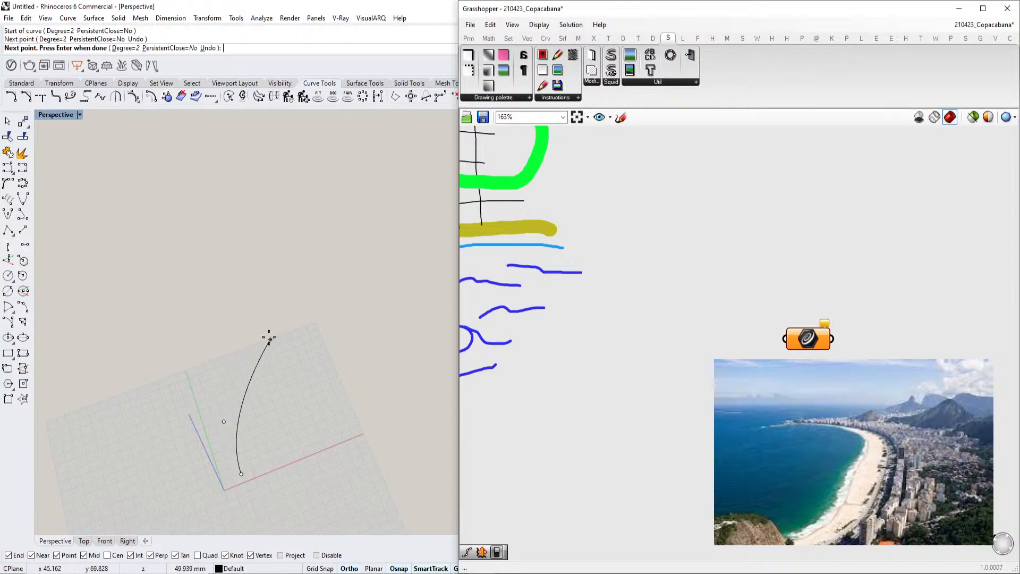
click(283, 340)
click(398, 282)
right_click(399, 282)
right_drag(398, 283, 404, 356)
Set the Curve parameter to reference the newly drawn curve in Rhino
drag(804, 346, 752, 351)
right_click(753, 350)
click(792, 487)
drag(346, 313, 191, 134)
click(601, 378)
drag(765, 348, 768, 394)
scroll(768, 391, down, 3)
right_drag(266, 371, 191, 328)
click(227, 348)
text(Rebuild)
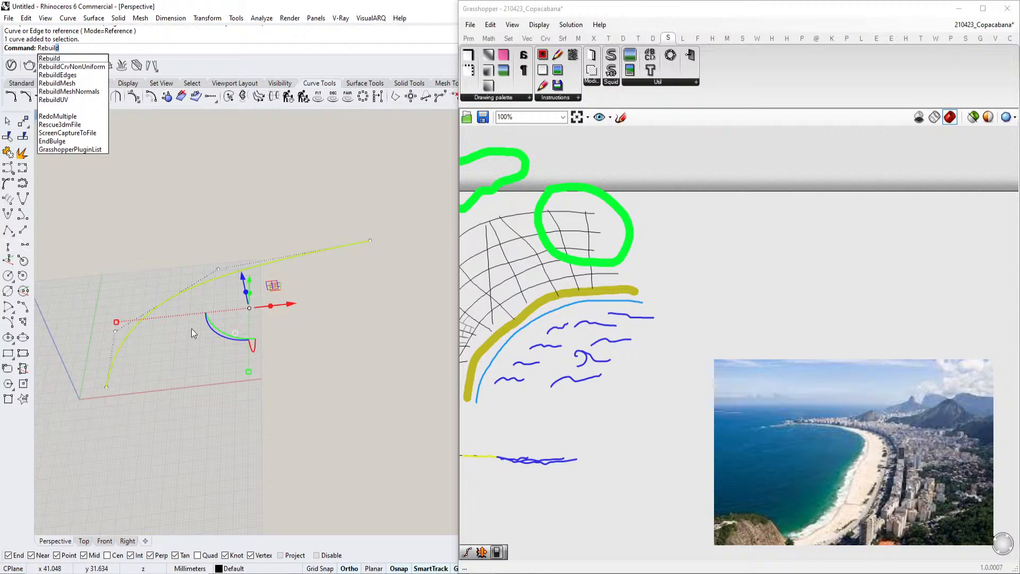
key(Escape)
key(Escape)
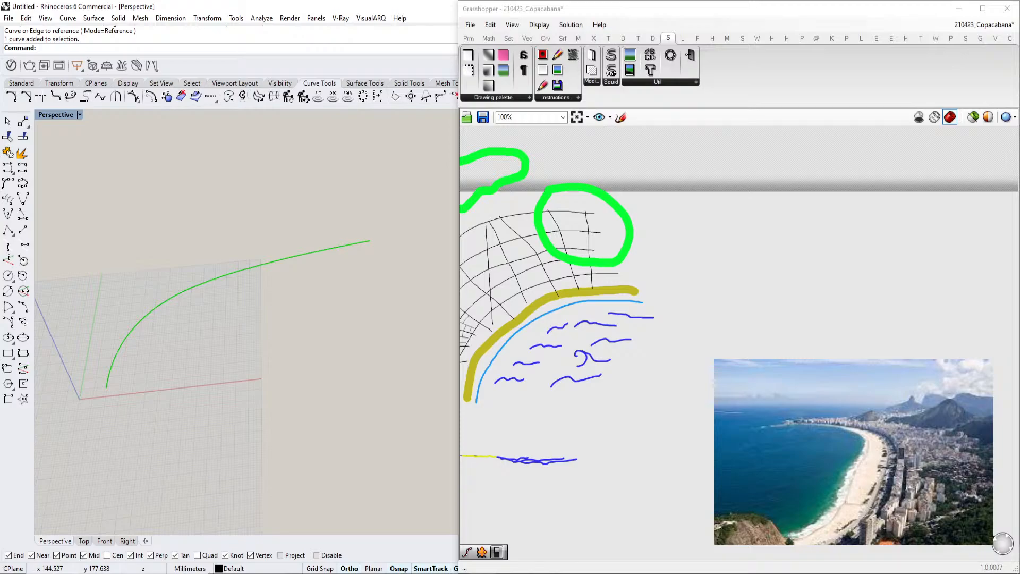
Add a Point parameter and set it to one point picked in the Perspective viewport
scroll(724, 348, up, 3)
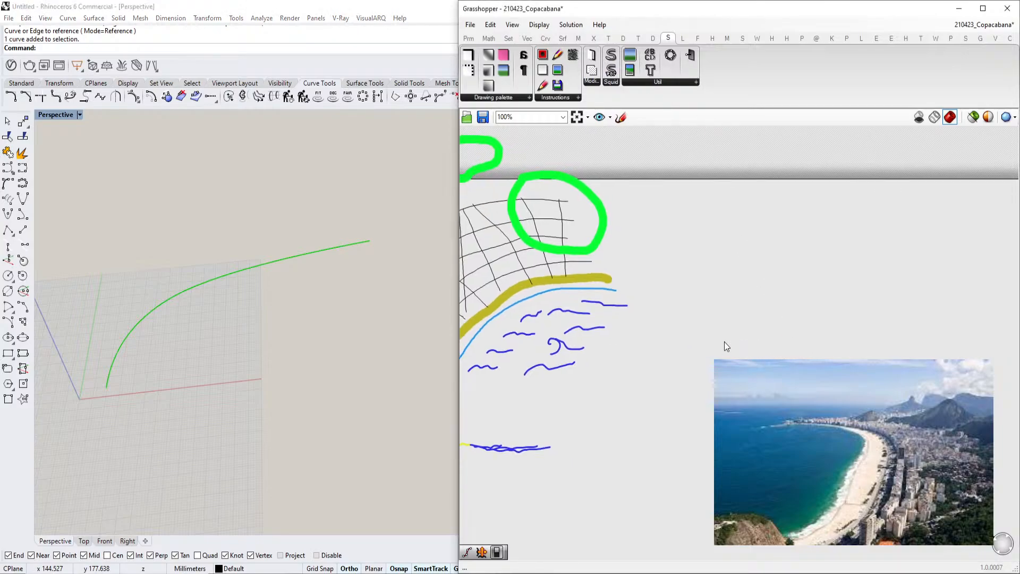
double_click(740, 305)
text(point)
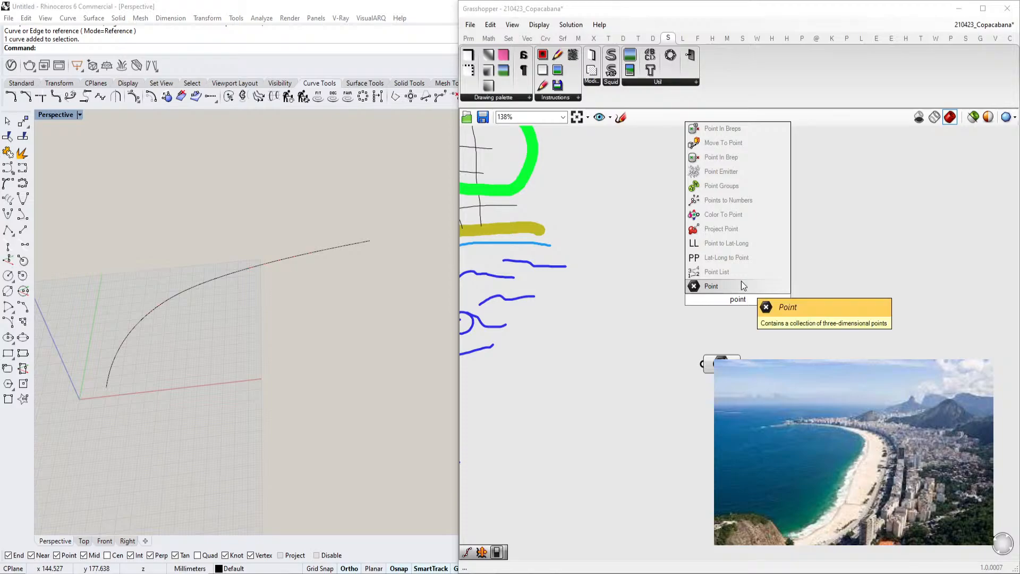
click(742, 286)
click(737, 293)
right_click(745, 300)
click(779, 456)
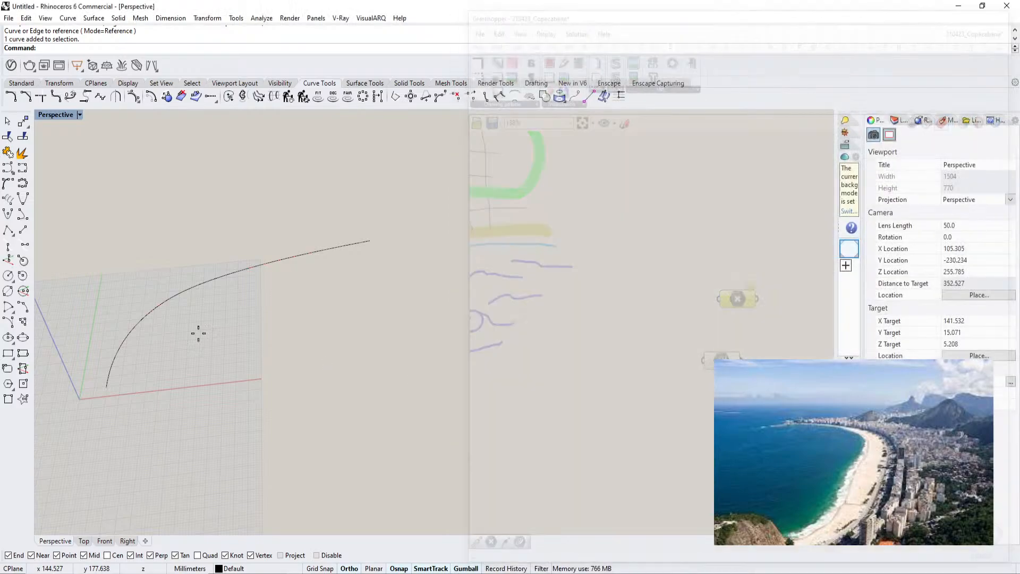
click(258, 345)
click(725, 365)
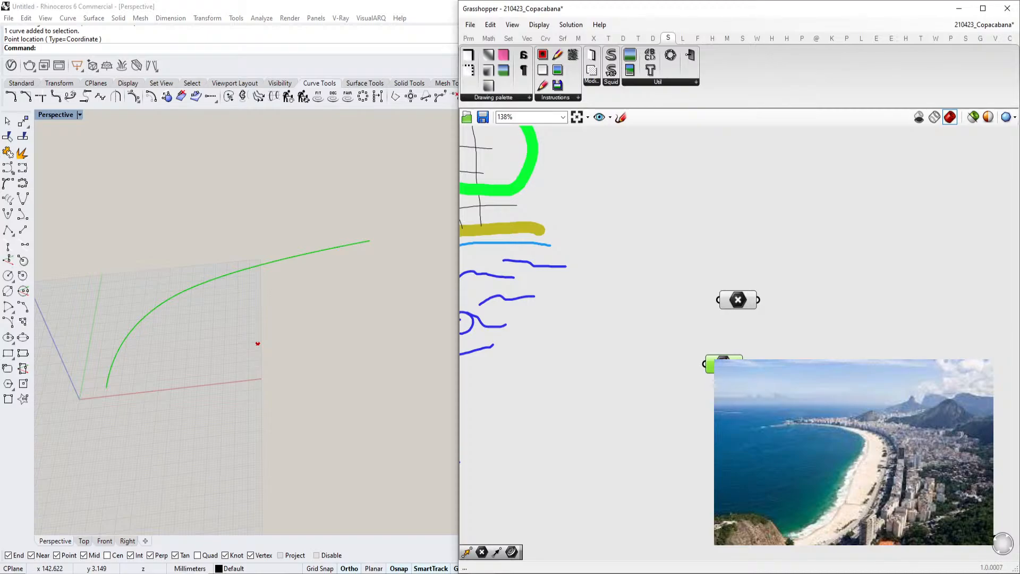
Rearrange the Point and Curve parameters on the canvas
right_drag(750, 373, 724, 363)
drag(715, 291, 730, 300)
right_drag(730, 300, 704, 276)
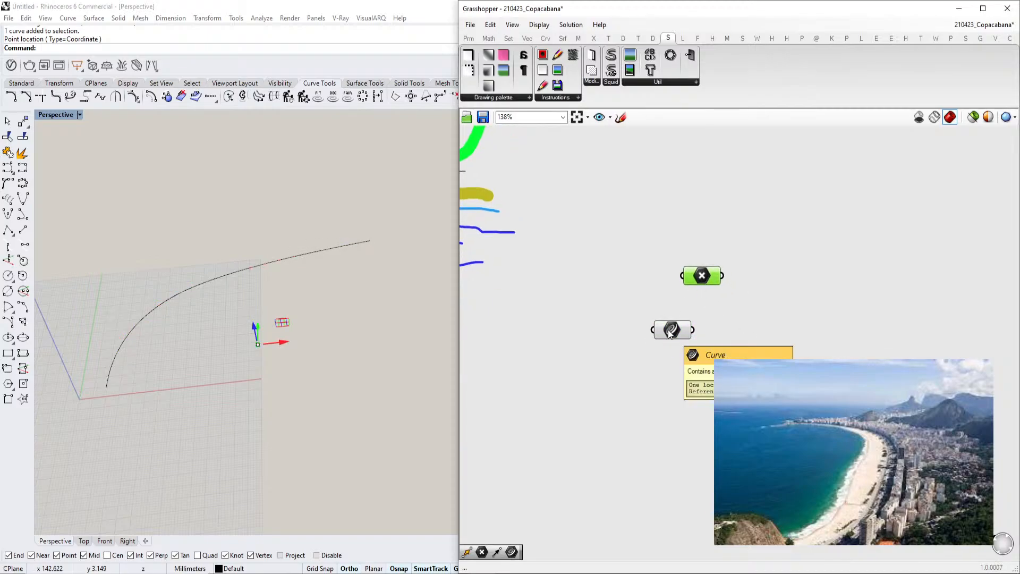
Add a Divide Distance component and delete it again
double_click(764, 340)
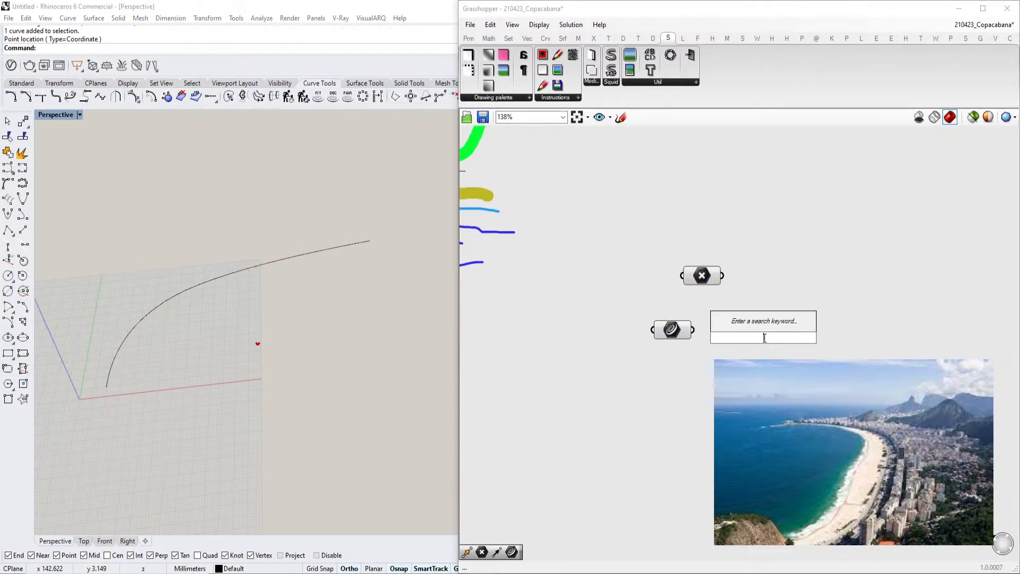
text(divide)
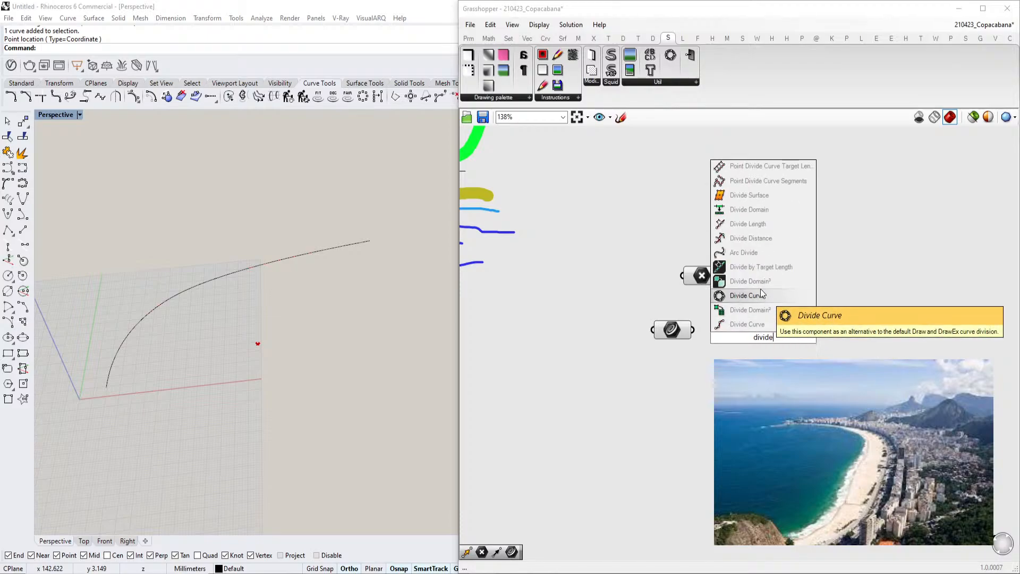
click(767, 238)
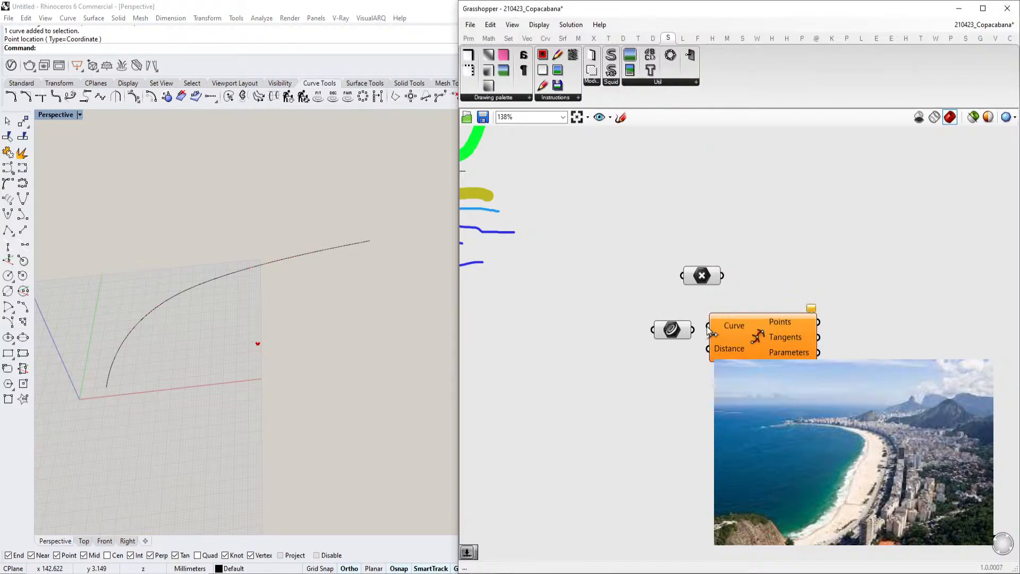
key(Delete)
Add a Divide Length component and connect the Curve parameter to its Curve input
double_click(772, 355)
text(divide len)
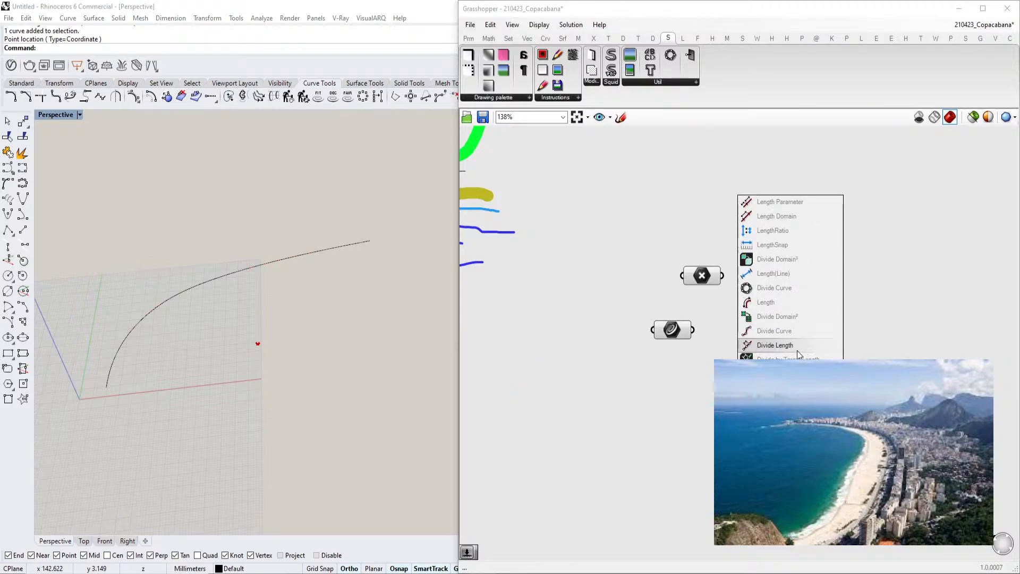
click(775, 345)
drag(693, 330, 847, 337)
Add a number slider set to 7 and connect it to the Divide Length component's Length input
double_click(668, 397)
text(23)
key(Return)
click(843, 356)
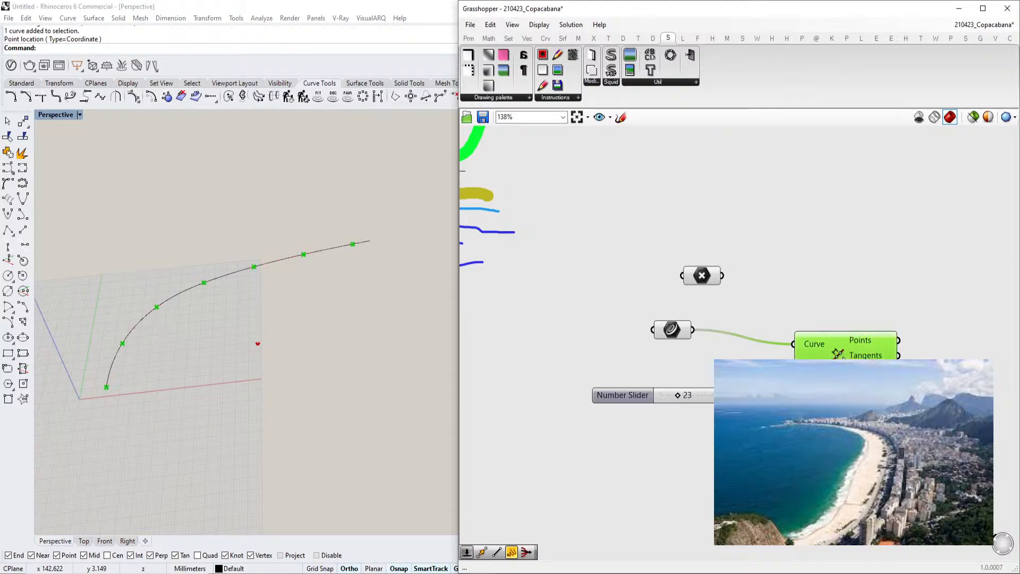
drag(680, 397, 709, 399)
double_click(646, 397)
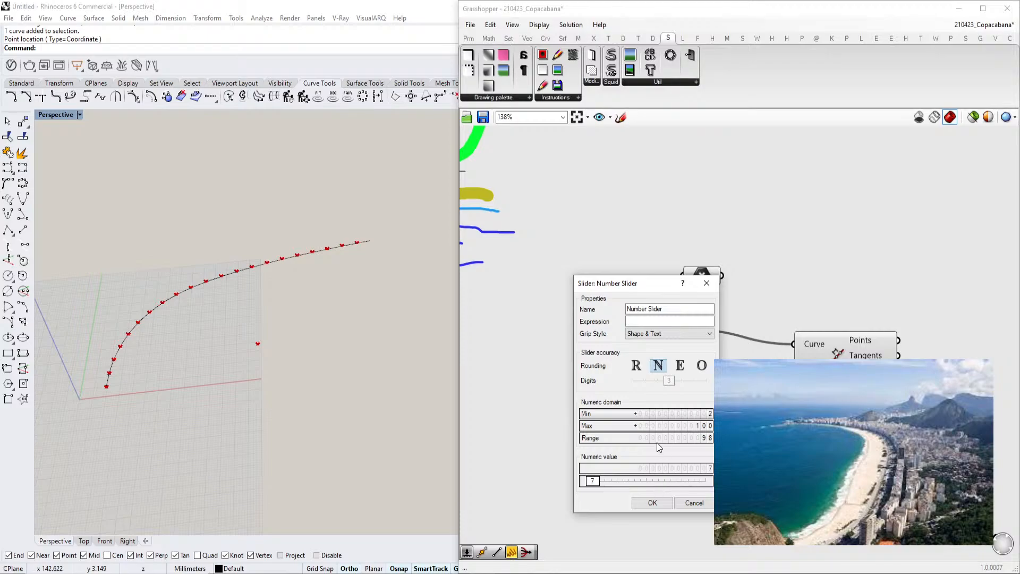
click(653, 502)
Reposition the number slider next to the Divide Length component
scroll(234, 342, up, 5)
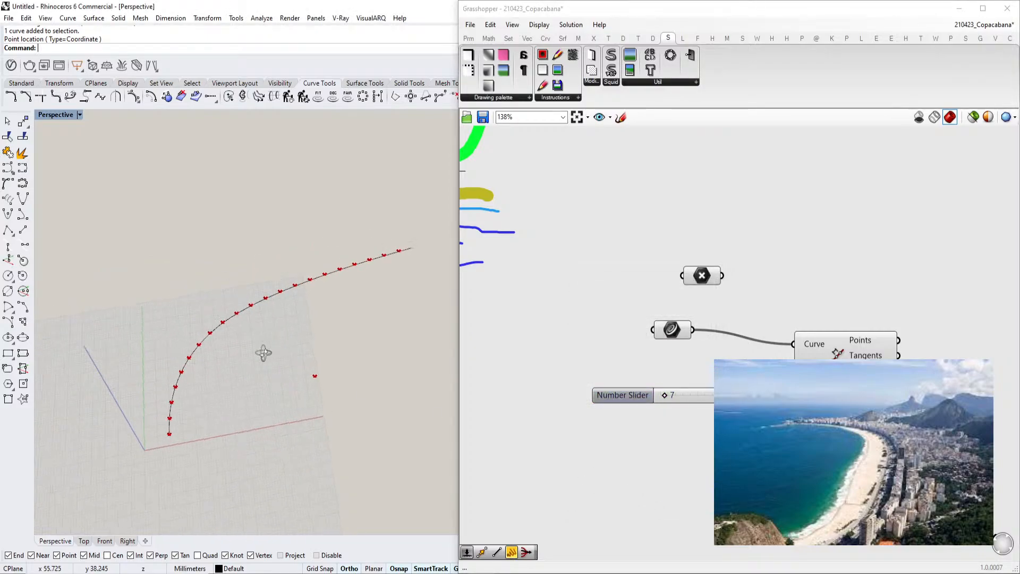
right_drag(260, 358, 277, 298)
scroll(644, 232, down, 4)
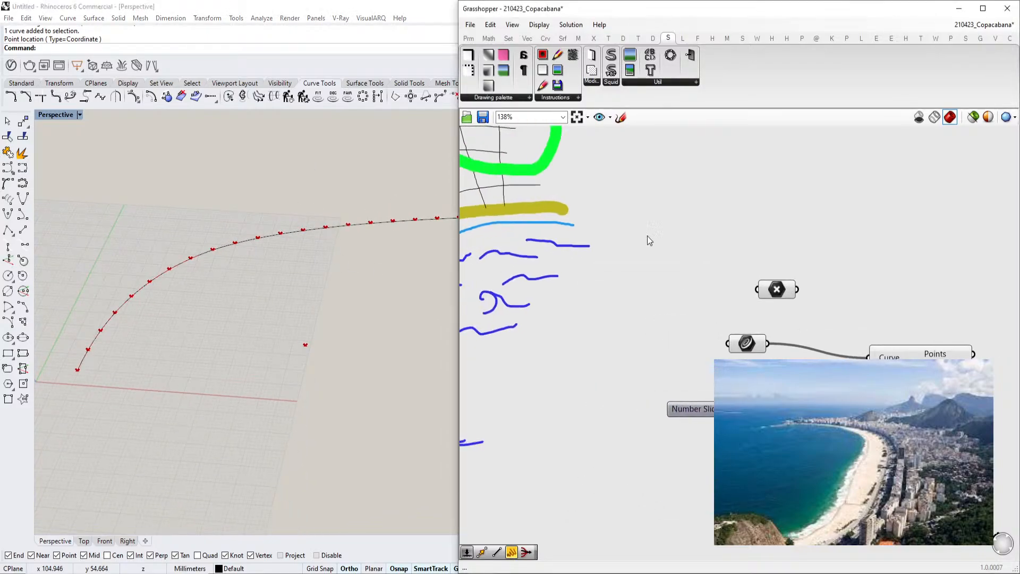
scroll(691, 269, up, 3)
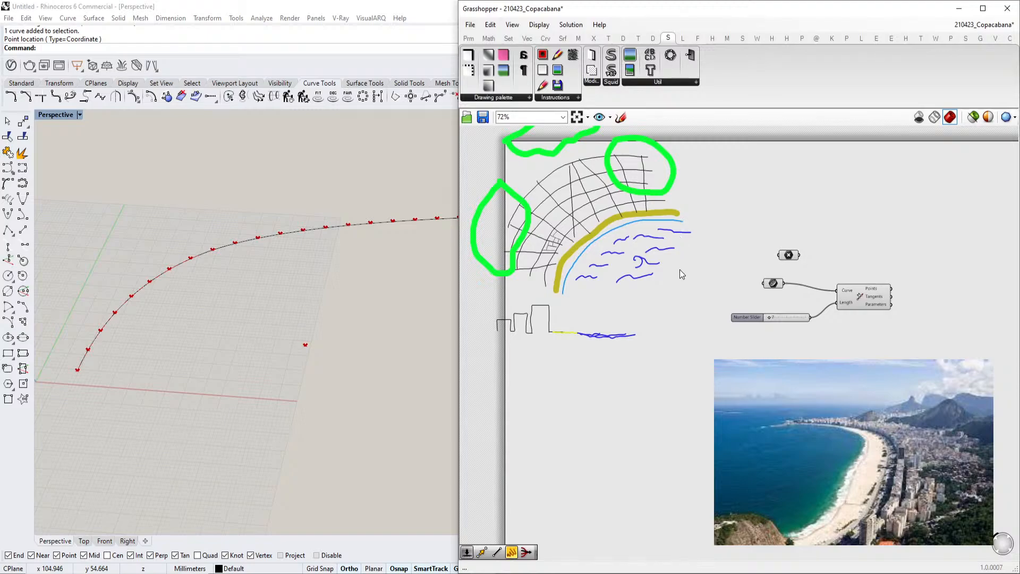
scroll(755, 287, up, 2)
drag(779, 317, 776, 319)
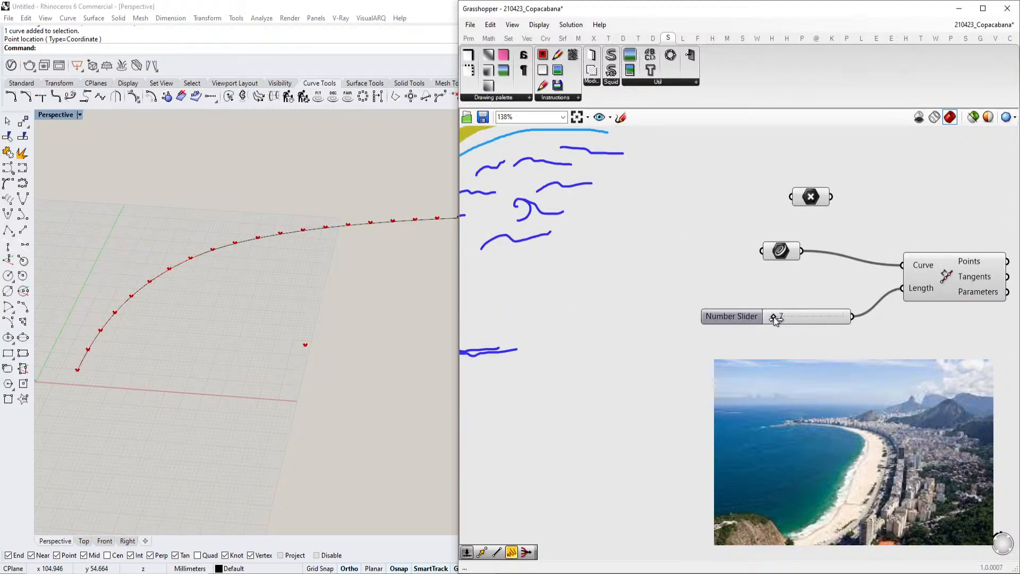
right_drag(813, 308, 754, 329)
scroll(755, 329, down, 2)
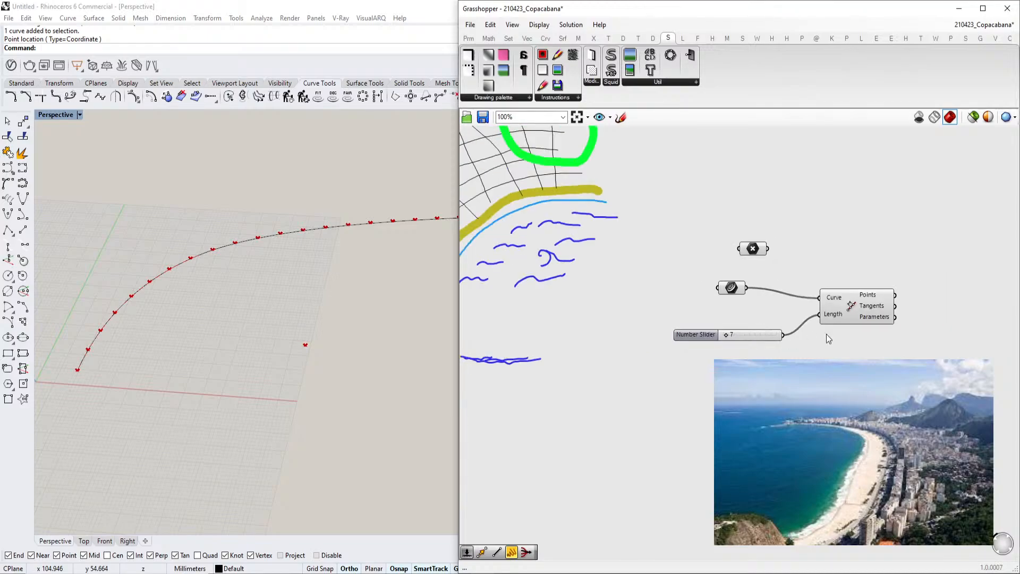
scroll(826, 334, up, 2)
drag(733, 336, 748, 318)
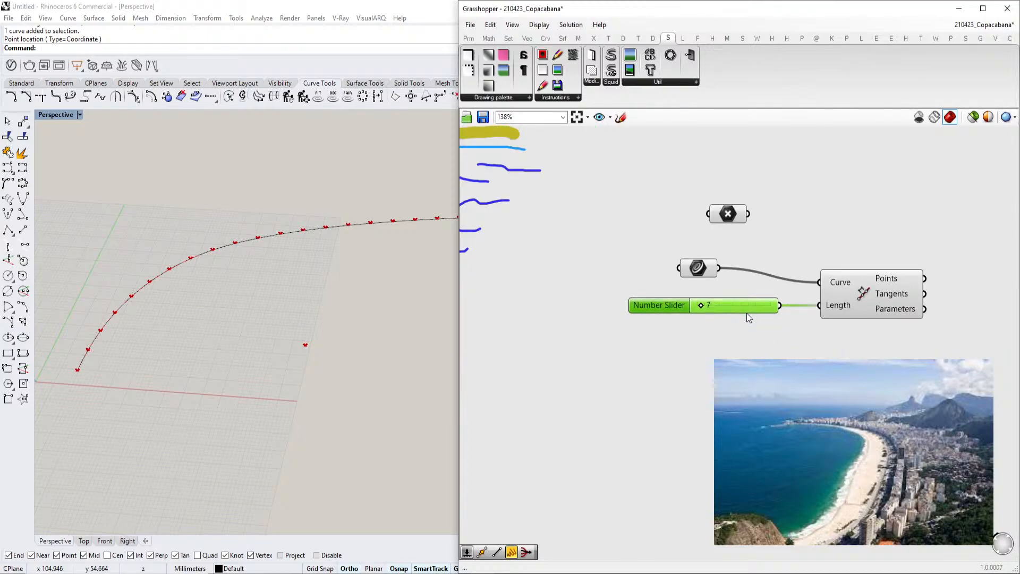
scroll(624, 320, down, 3)
right_drag(225, 327, 324, 325)
scroll(766, 316, up, 3)
click(618, 321)
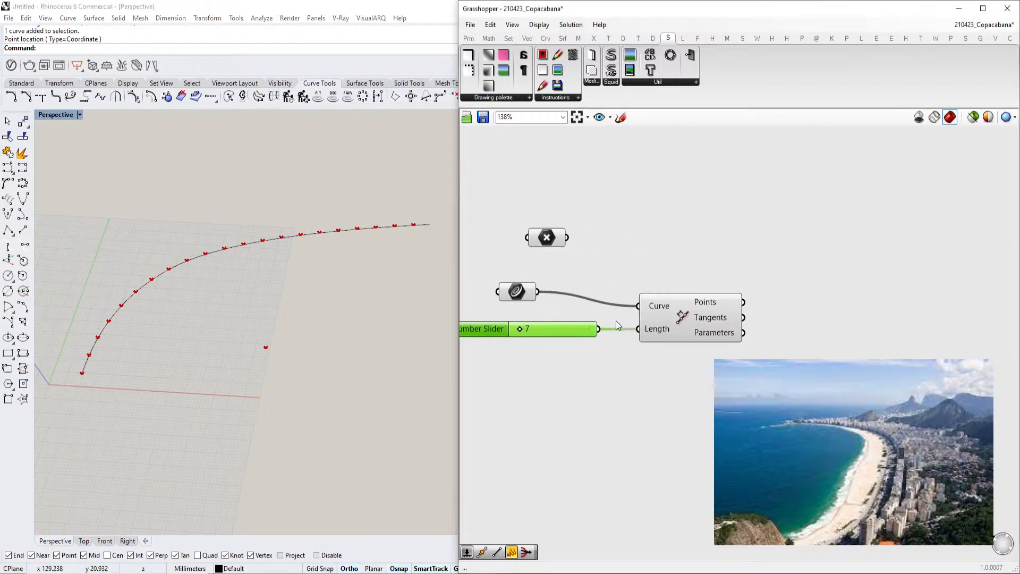
scroll(706, 324, down, 2)
double_click(822, 323)
text(line)
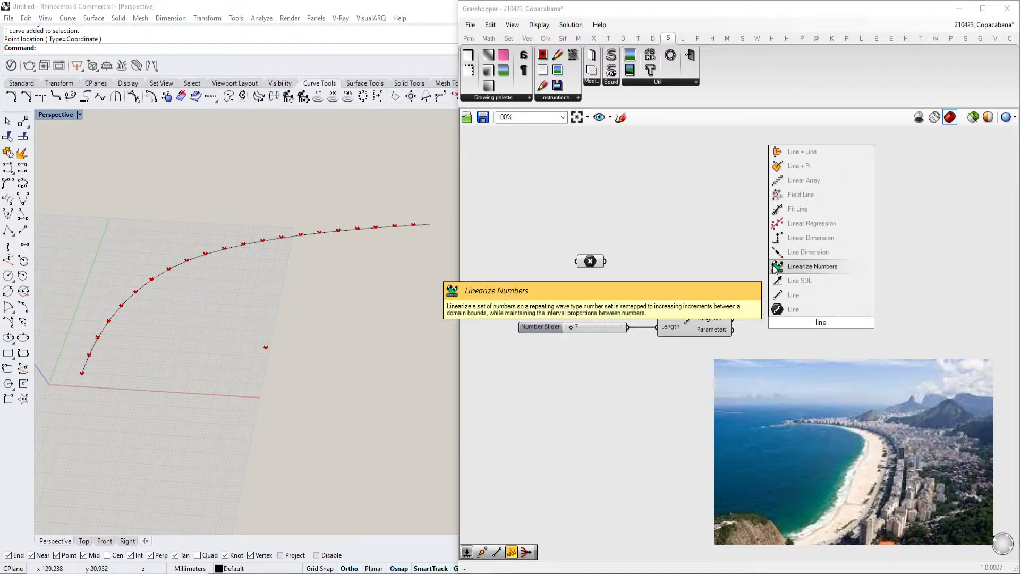
click(728, 335)
right_drag(697, 334, 811, 306)
scroll(811, 307, down, 2)
double_click(747, 423)
text(c)
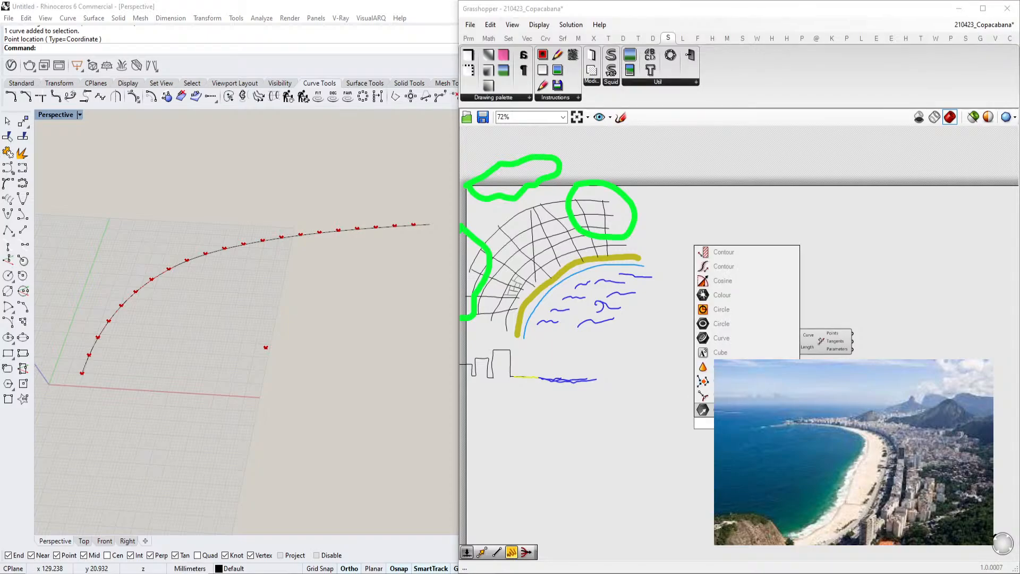
key(Escape)
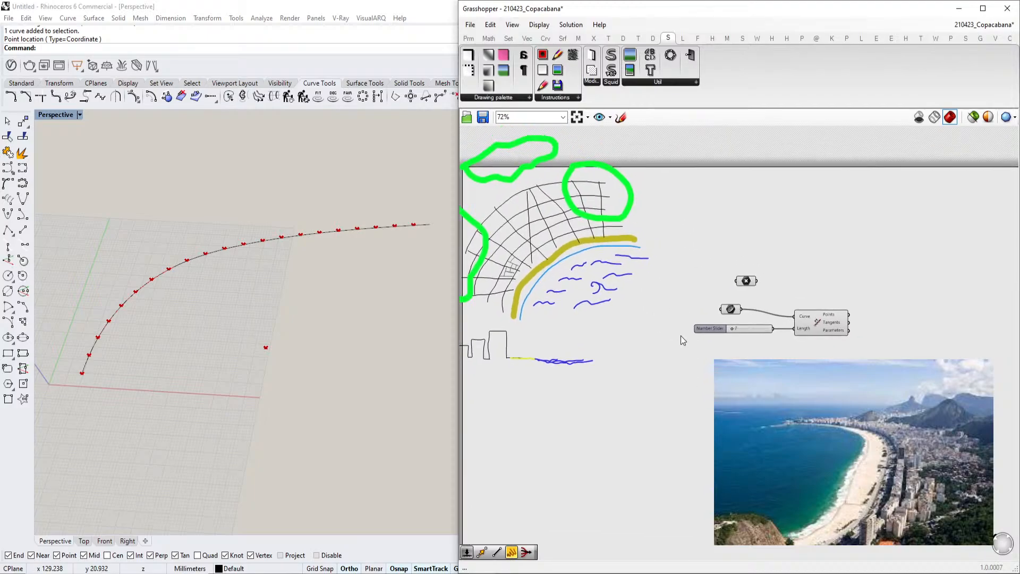
Add a Point parameter and set three points picked in the Rhino viewport as its multiple points
double_click(722, 414)
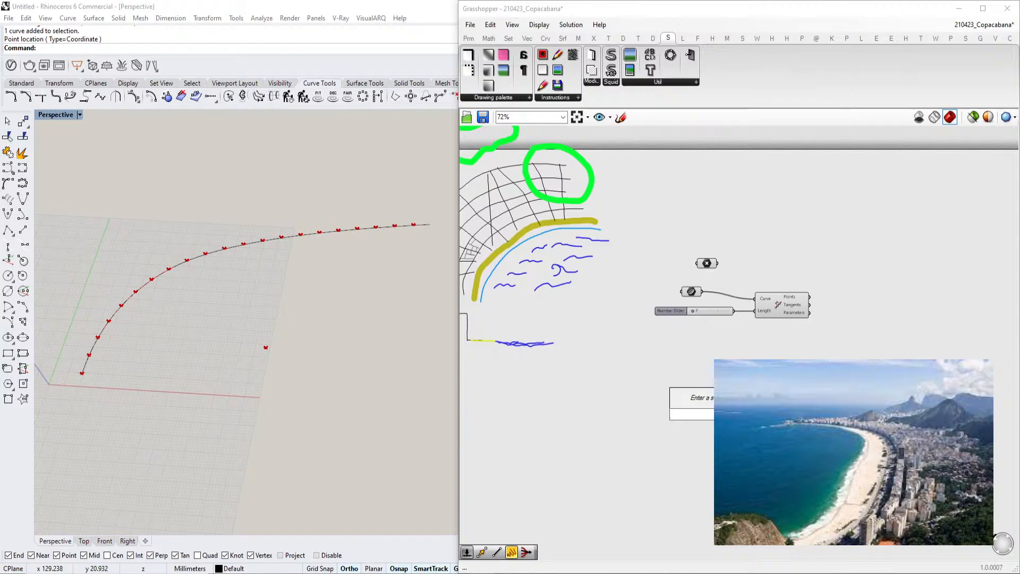
text(curve)
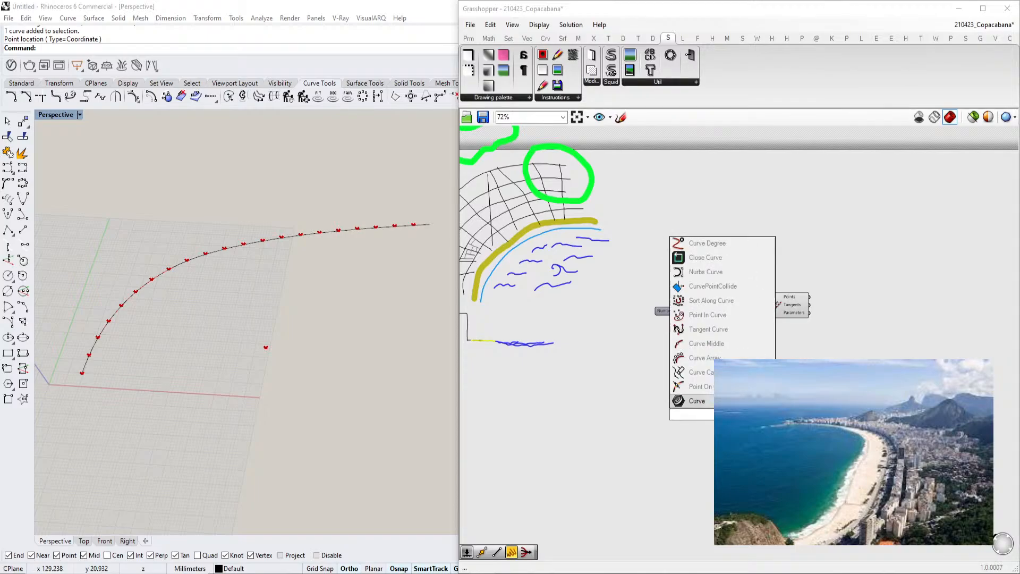
key(Return)
double_click(662, 444)
text(point)
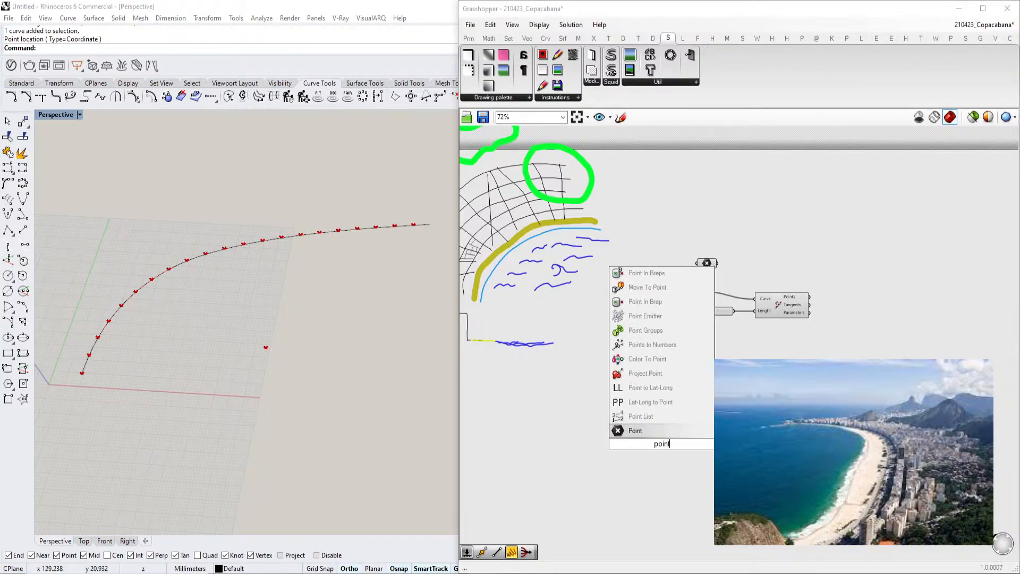
key(Return)
right_click(659, 444)
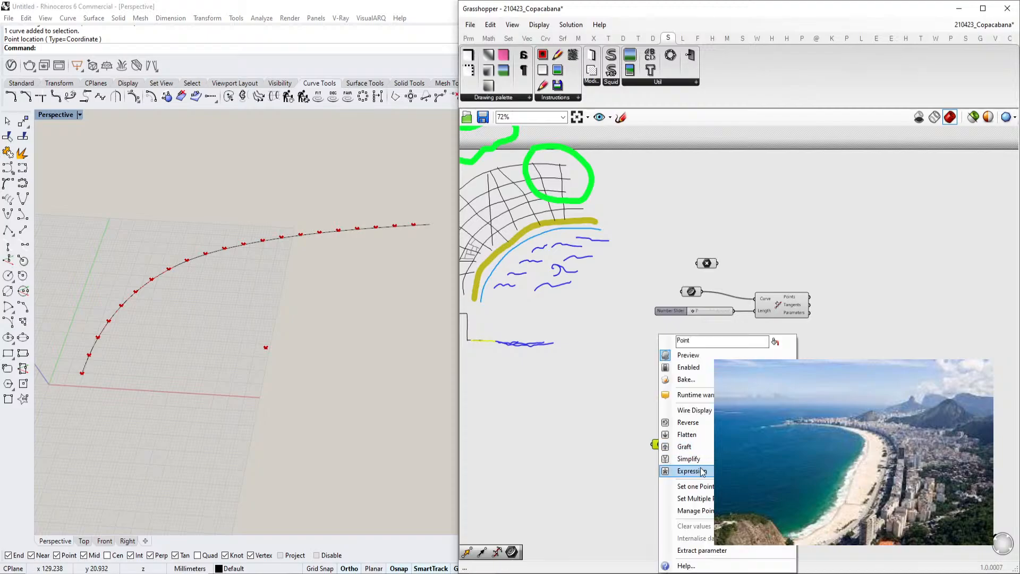
click(694, 486)
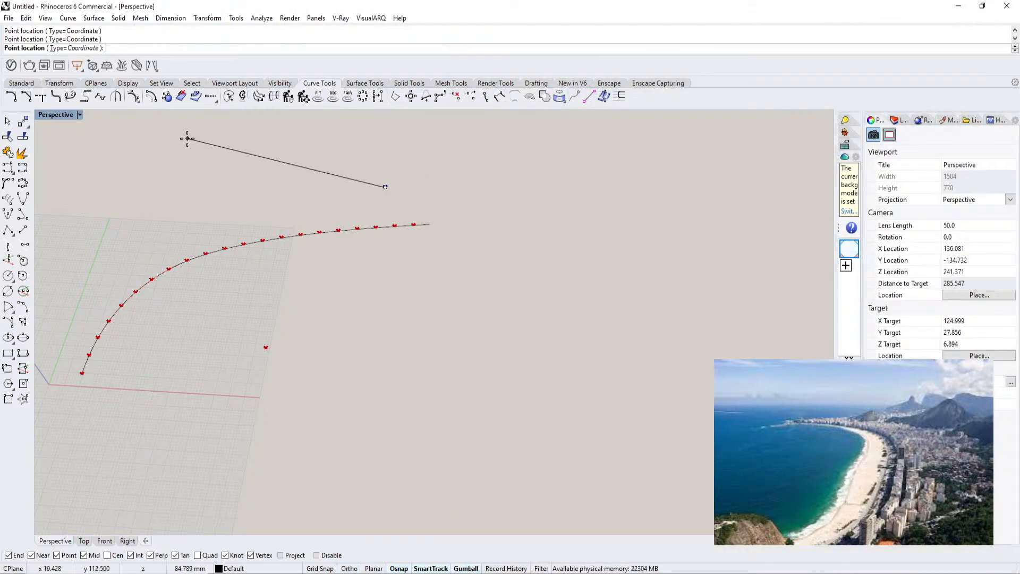
click(54, 278)
key(Return)
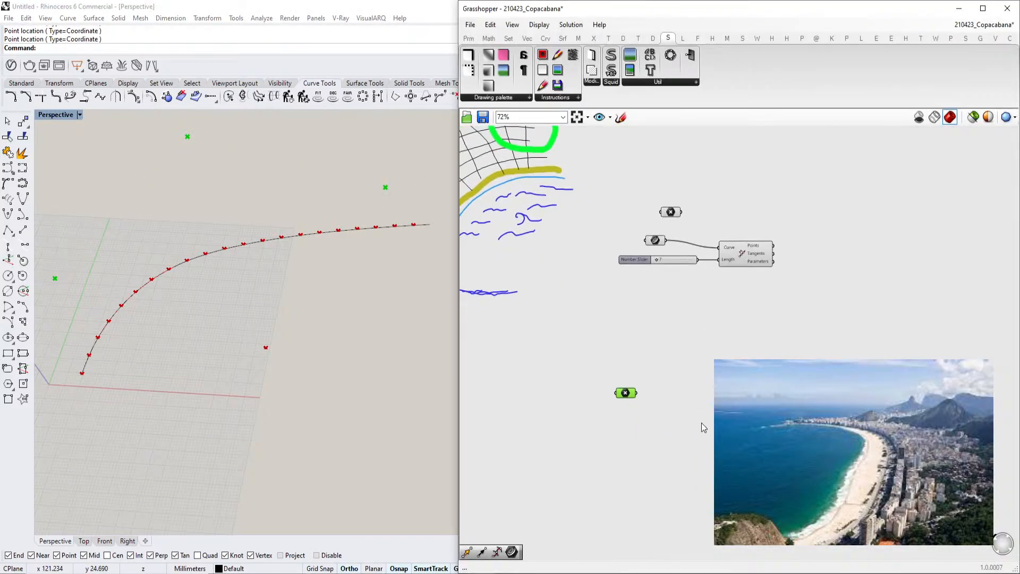
Add a Circle component and delete it again
double_click(670, 404)
text(cir)
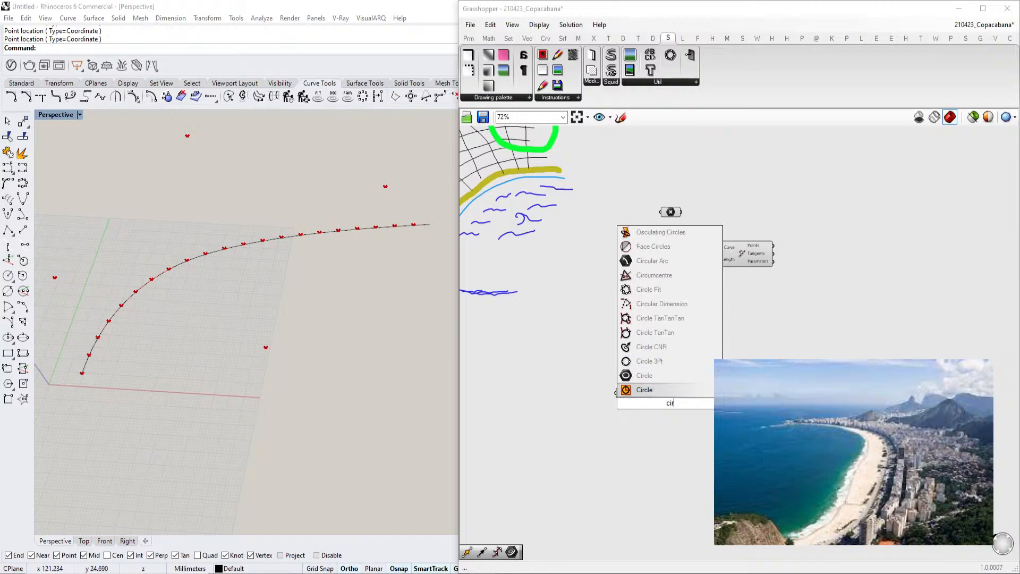
click(649, 377)
scroll(653, 392, up, 3)
key(Delete)
Add a Circle component and connect the Point parameter to its Plane input
double_click(699, 424)
text(cir)
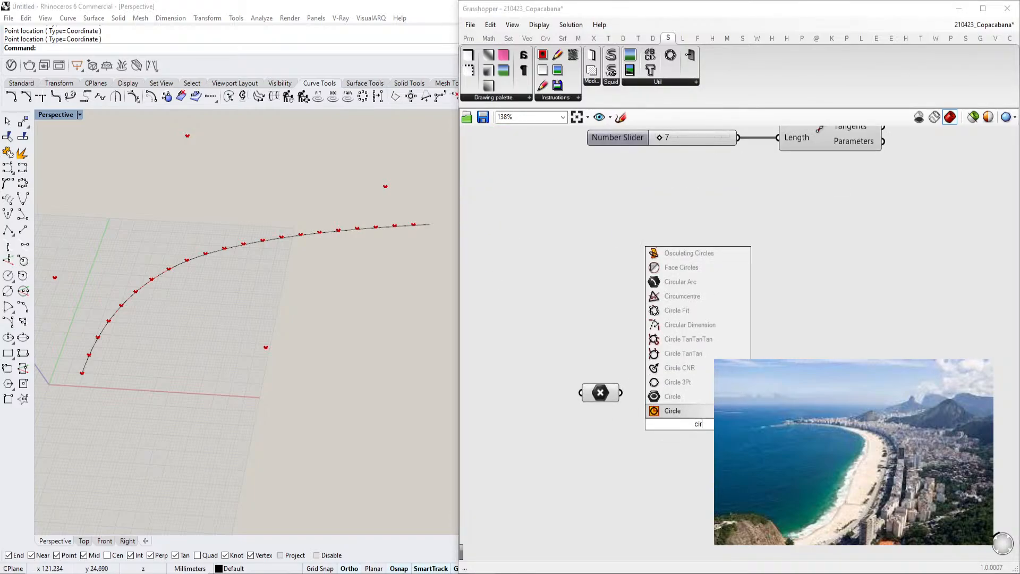
click(699, 411)
drag(705, 426, 704, 407)
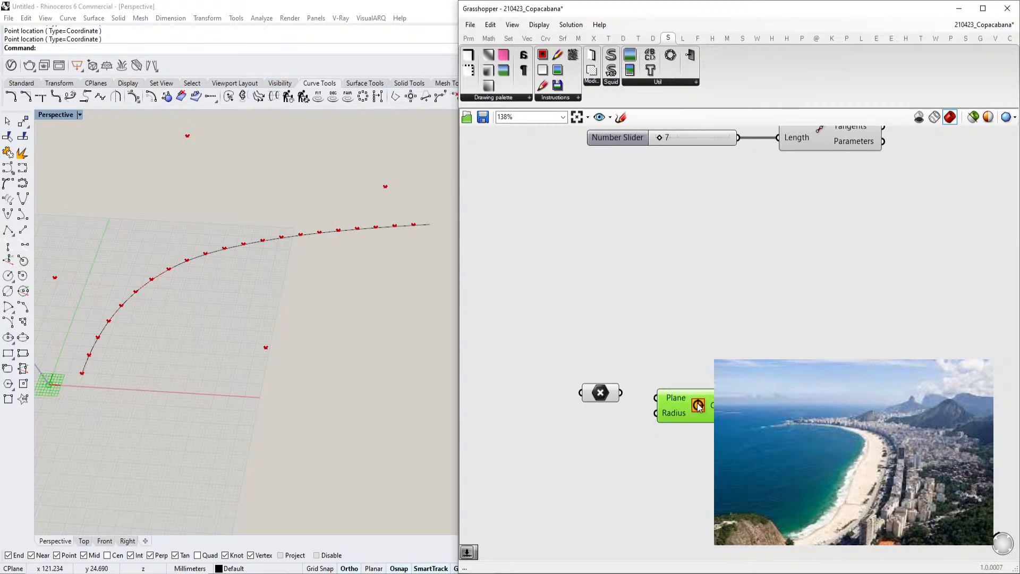
drag(621, 393, 655, 398)
Add a Range component and place it below the Circle component
click(569, 439)
text(er)
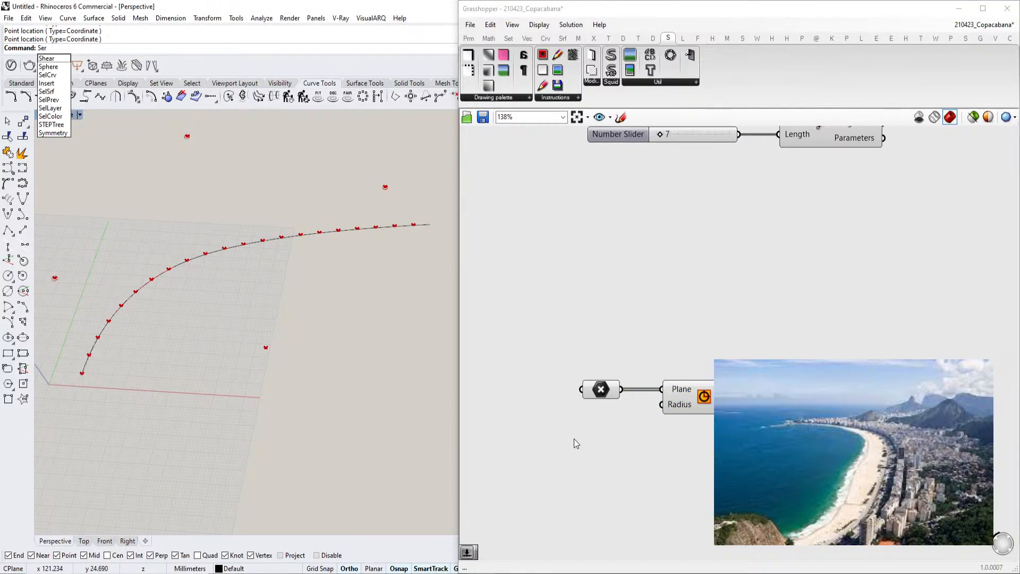
double_click(574, 439)
text(range)
click(572, 424)
right_drag(572, 422, 645, 403)
drag(677, 376, 539, 344)
right_drag(639, 406, 652, 400)
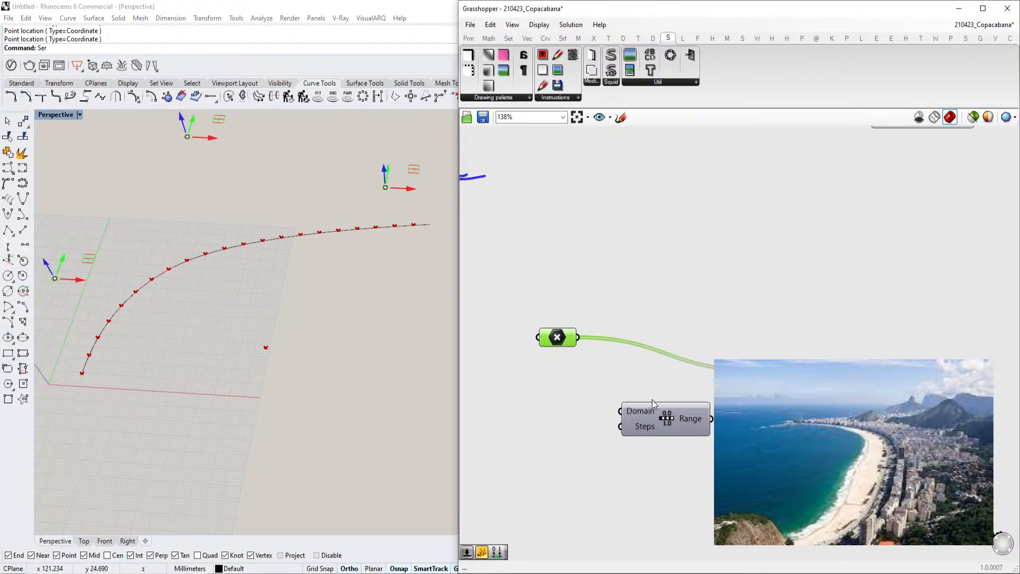
drag(654, 422, 677, 420)
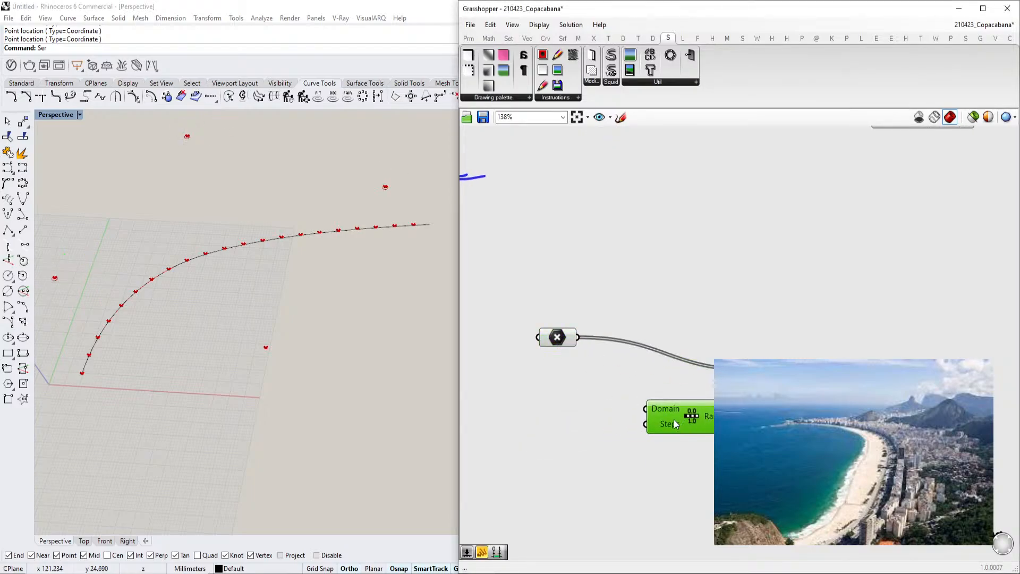
double_click(615, 433)
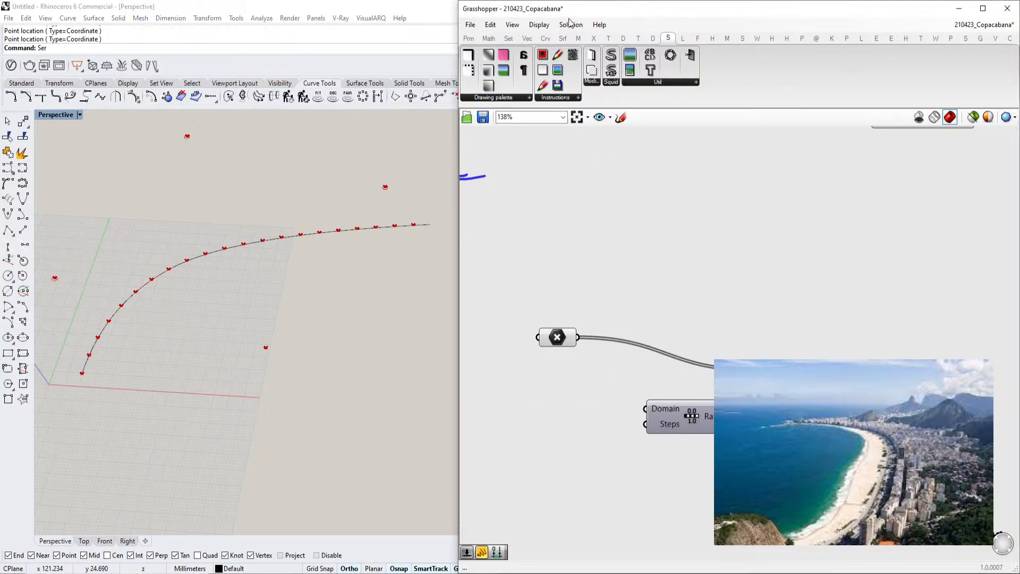
Add a Construct Domain component next to the Range component
double_click(521, 382)
text(construct domain)
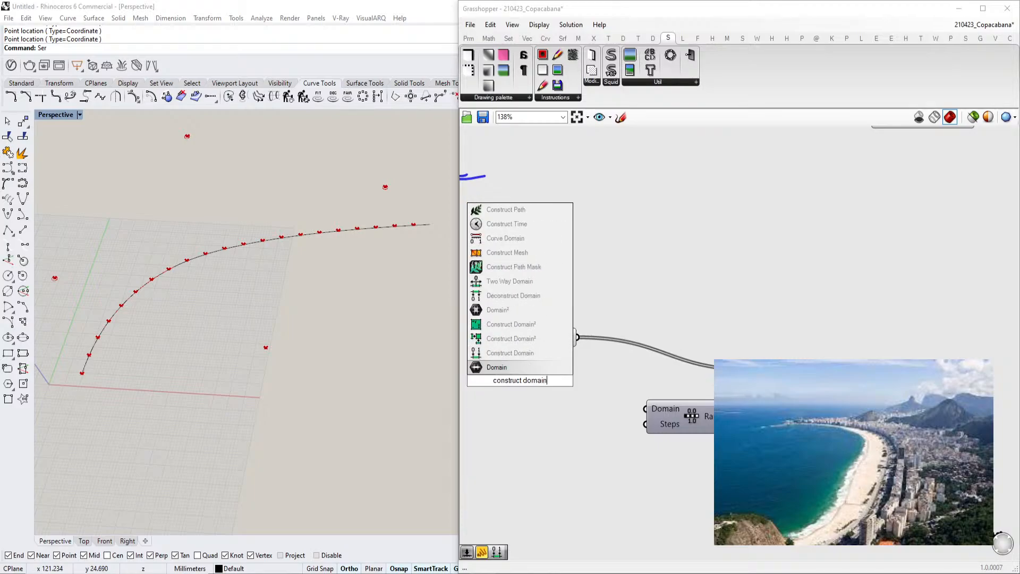
key(Up)
key(Return)
right_drag(547, 351, 685, 306)
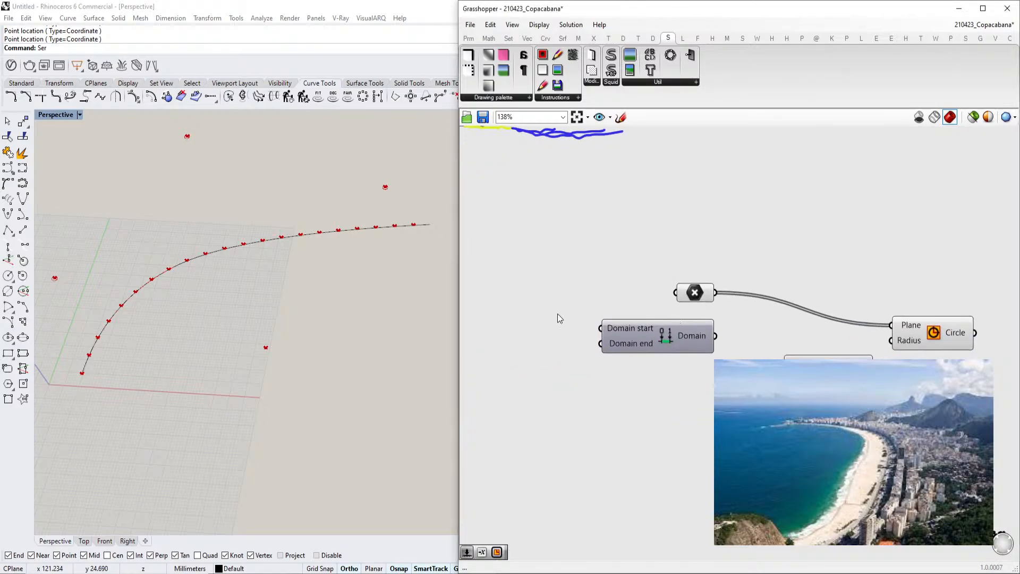
Add number sliders of 23 and 66 to the Construct Domain inputs and connect its output to the Range's Domain input
double_click(508, 317)
text(23)
key(Return)
drag(585, 317, 607, 333)
click(557, 313)
alt+drag(556, 313, 588, 344)
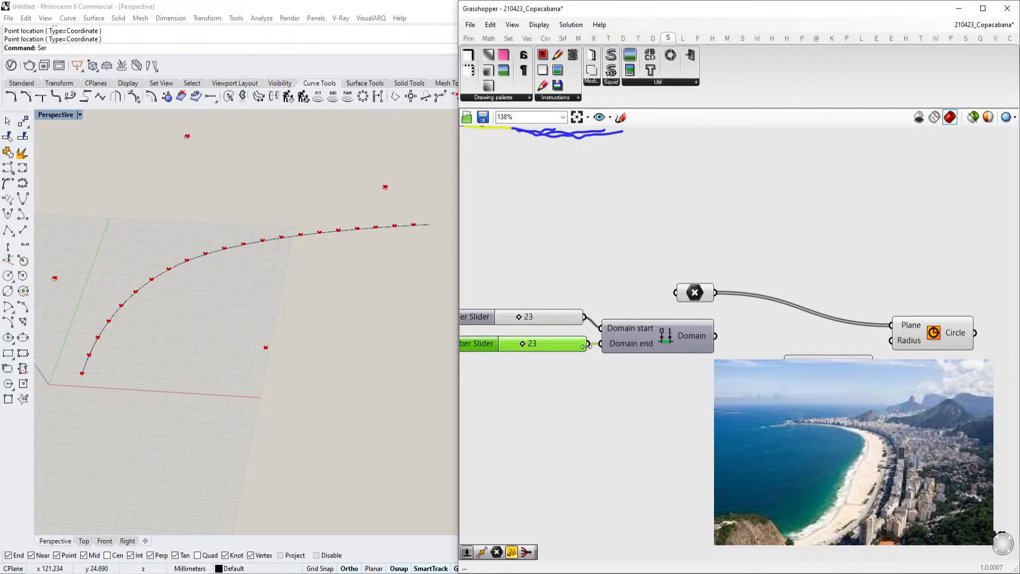
drag(717, 337, 782, 365)
right_drag(781, 349, 732, 346)
Add a Value List component and delete it
double_click(665, 421)
text(list len)
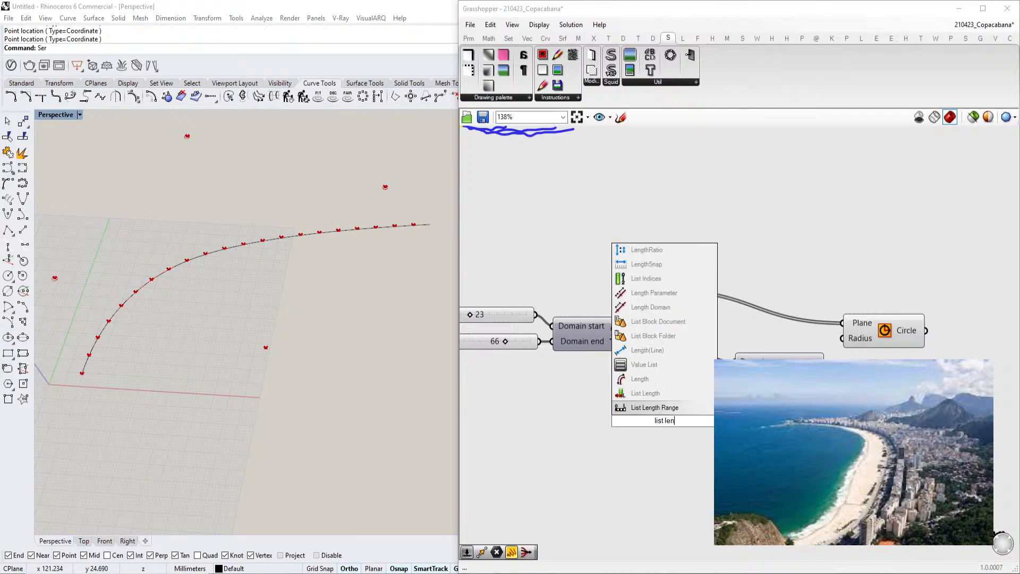
click(674, 407)
click(662, 425)
key(Delete)
Add a List Length component and connect the Point parameter to its List input
double_click(664, 430)
text(list len)
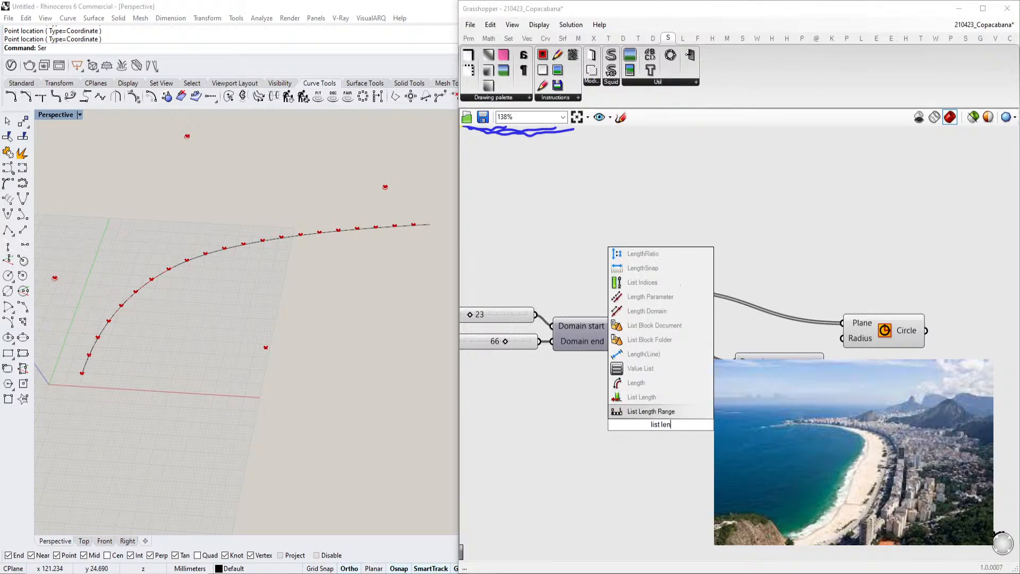
click(630, 397)
drag(668, 290, 623, 271)
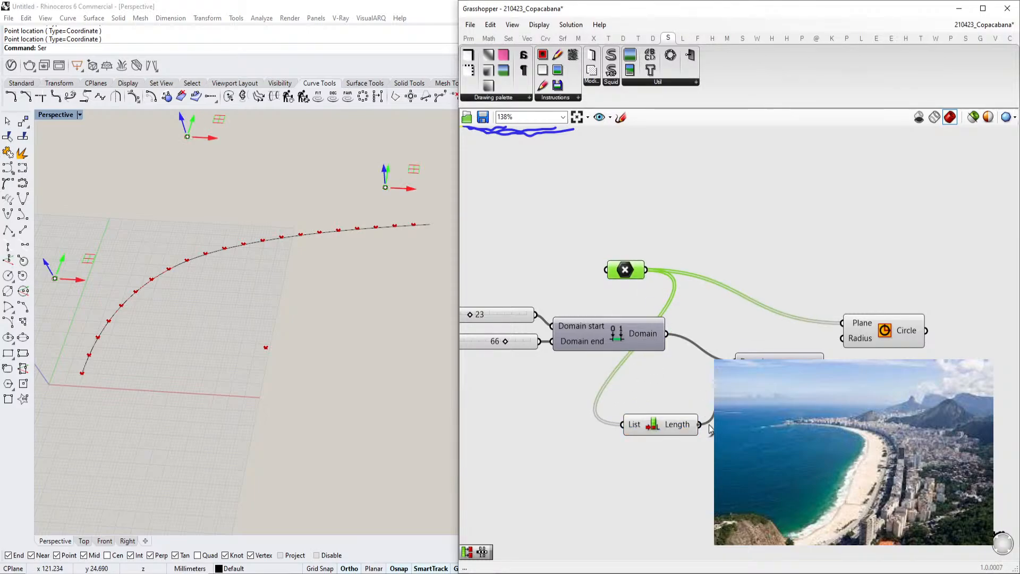
Connect List Length to the Range's Steps input and the Range output to the Circle's Radius input
right_click(749, 376)
mouse_move(786, 472)
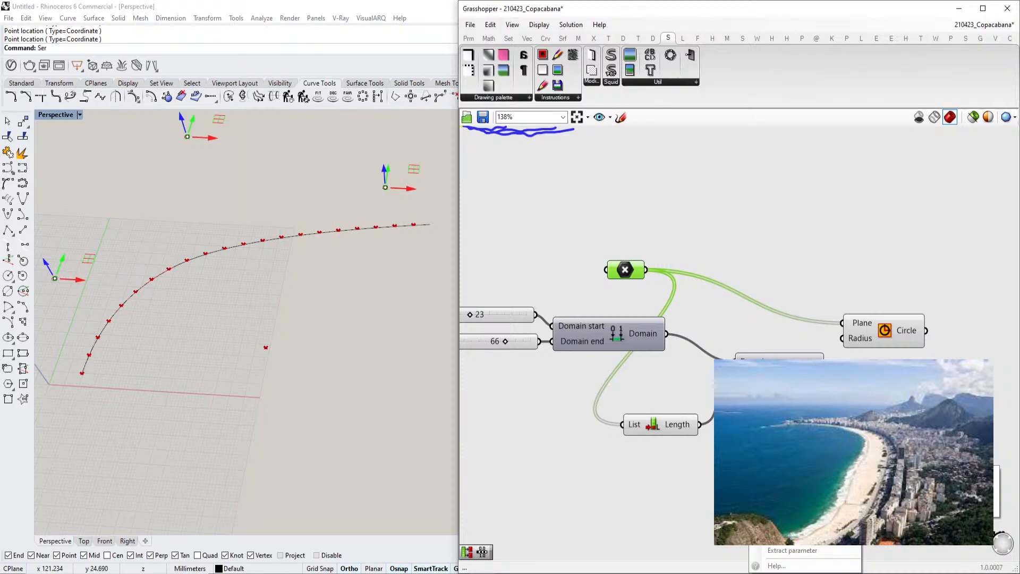
click(925, 498)
drag(844, 340, 825, 376)
click(884, 335)
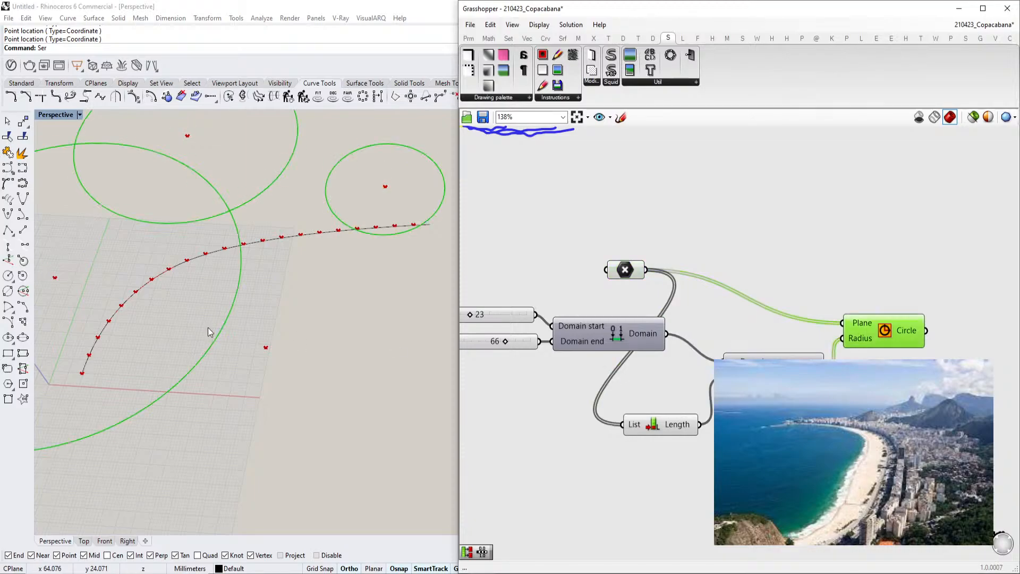
Set the domain start and end sliders to 17 and 24
scroll(102, 311, down, 4)
scroll(555, 358, up, 3)
drag(627, 351, 582, 352)
drag(578, 310, 570, 312)
scroll(212, 279, down, 3)
right_drag(221, 276, 271, 338)
scroll(271, 338, up, 5)
scroll(265, 335, down, 2)
shift+right_drag(186, 294, 307, 324)
scroll(259, 331, down, 4)
scroll(319, 326, up, 6)
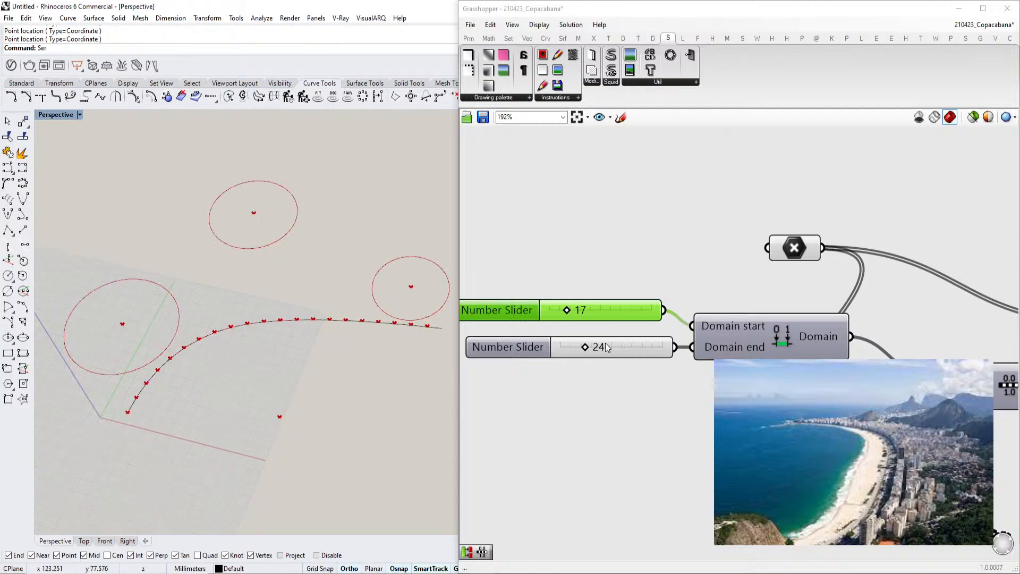
Set the domain end slider to 18
scroll(718, 319, down, 3)
right_drag(736, 316, 639, 298)
scroll(771, 319, down, 3)
right_drag(861, 338, 649, 326)
scroll(654, 310, up, 3)
right_drag(497, 343, 630, 336)
right_drag(568, 395, 676, 417)
scroll(677, 417, up, 2)
right_drag(500, 324, 673, 353)
drag(549, 346, 539, 346)
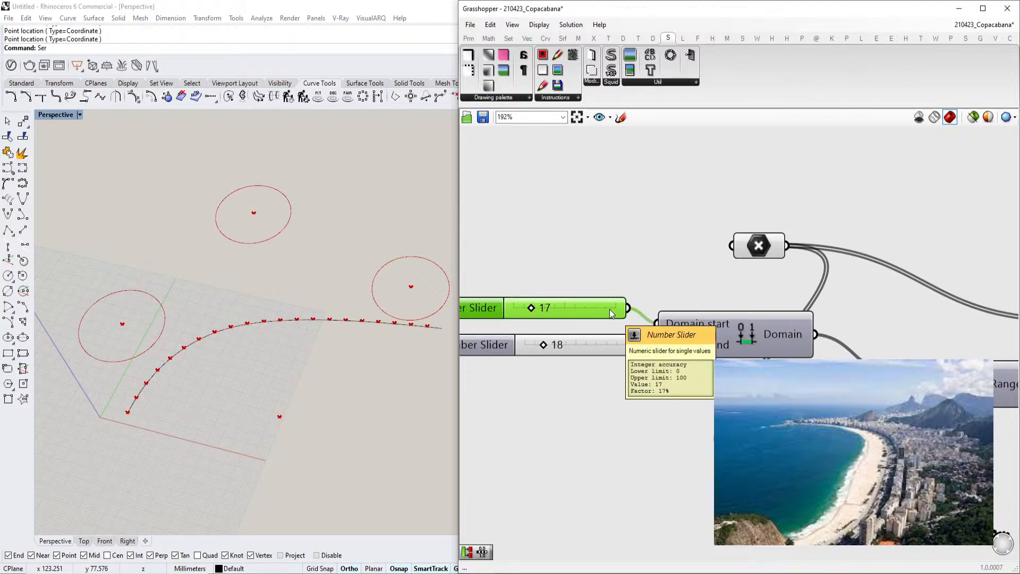
Rearrange the Point, Construct Domain, List Length, Range and Circle components on the canvas
scroll(706, 330, down, 3)
right_drag(765, 330, 631, 332)
scroll(766, 334, up, 3)
drag(780, 332, 802, 261)
scroll(612, 366, down, 2)
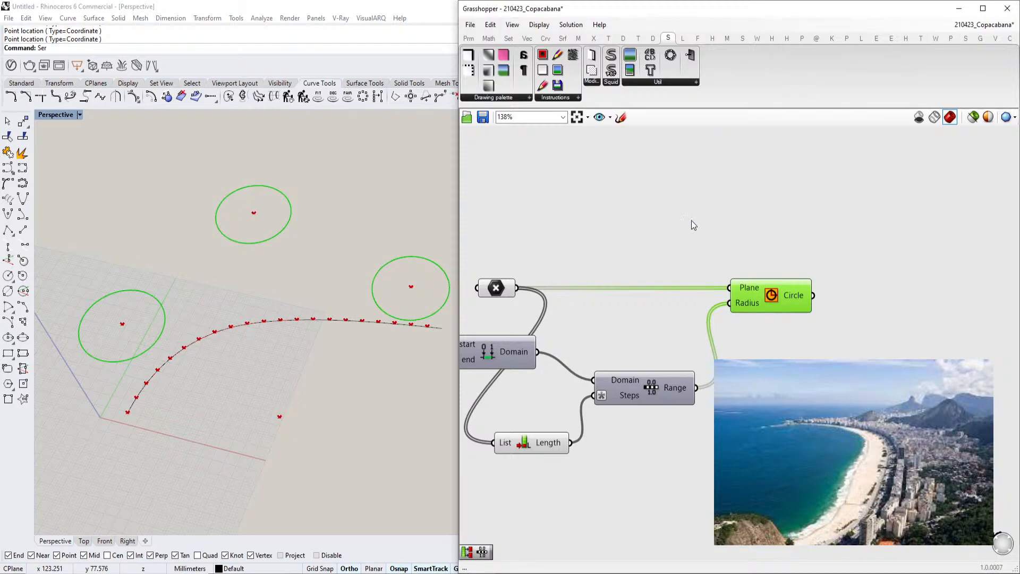
right_drag(679, 288, 735, 280)
mouse_move(587, 279)
right_down()
mouse_move(587, 300)
mouse_move(759, 291)
mouse_move(740, 315)
right_up()
scroll(758, 291, down, 1)
right_drag(839, 319, 755, 320)
scroll(768, 329, up, 2)
scroll(777, 333, down, 2)
scroll(720, 327, up, 3)
drag(760, 325, 826, 325)
drag(611, 438, 684, 424)
right_drag(647, 464, 749, 417)
drag(588, 450, 656, 401)
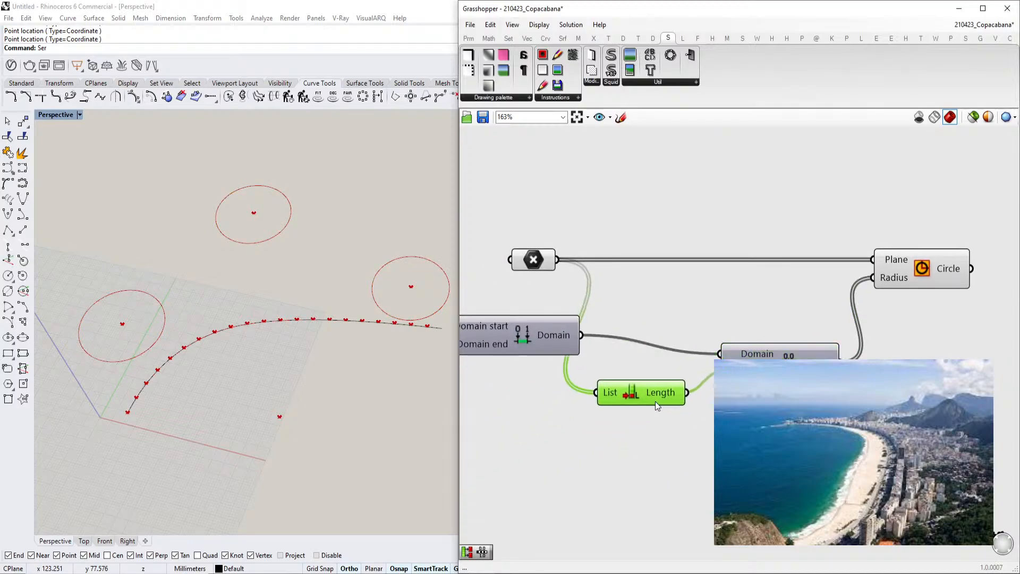
scroll(653, 399, down, 1)
right_drag(707, 393, 653, 418)
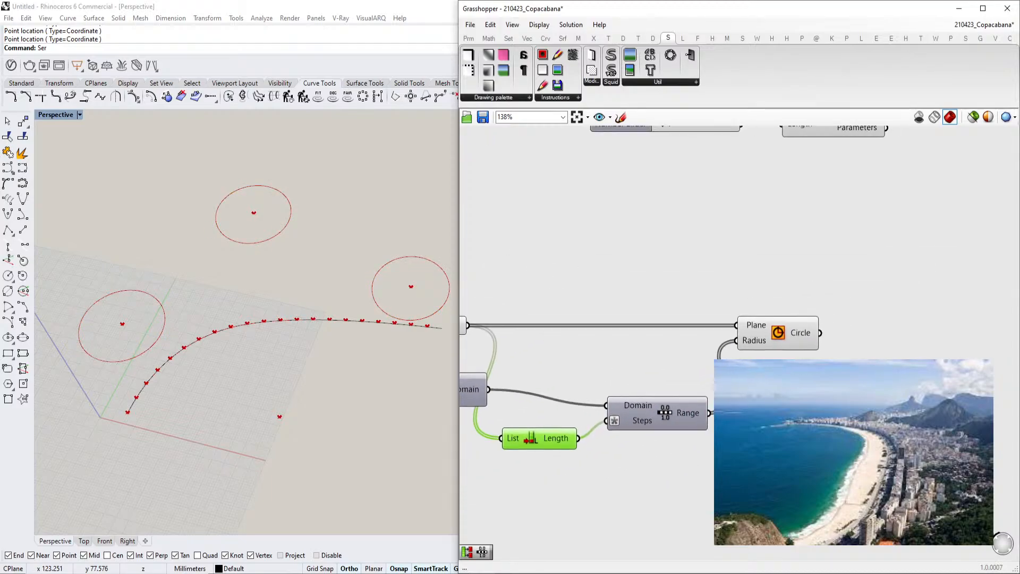
Add the Bifocals component to label the components on the canvas
double_click(601, 233)
text(bifo)
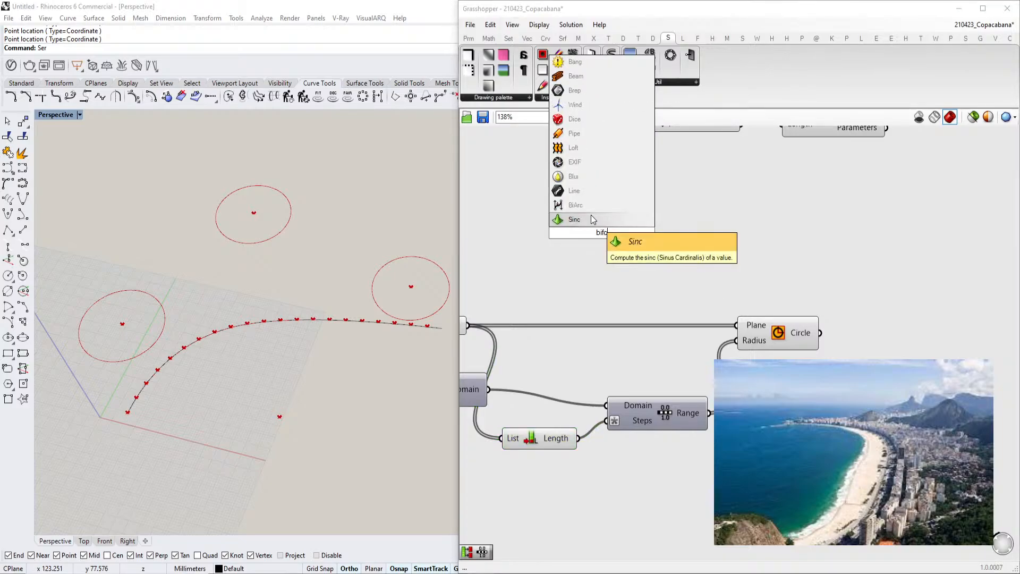
key(BackSpace)
click(602, 217)
Move the domain sliders and other components into a tidy layout on the canvas
scroll(624, 239, down, 8)
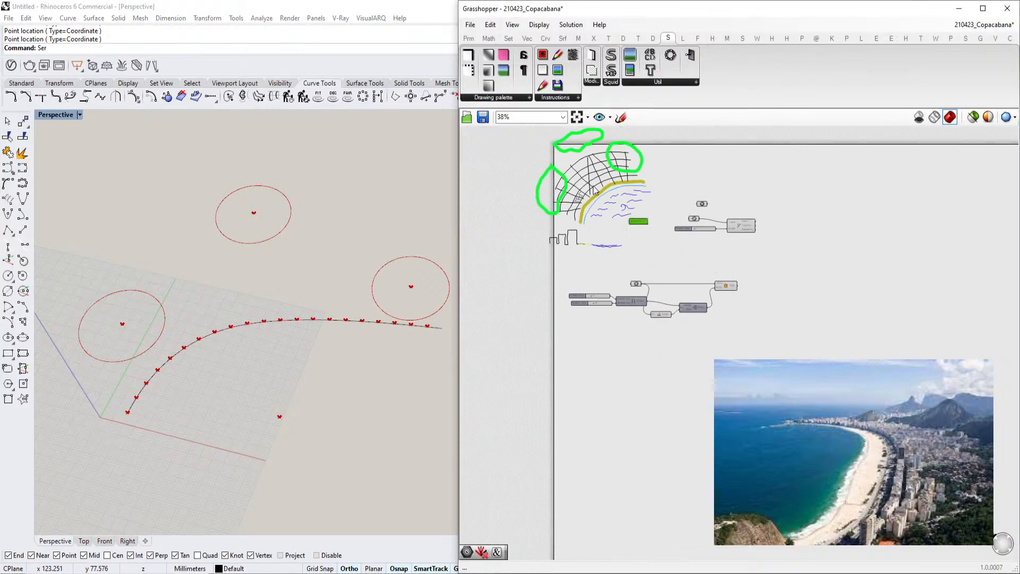
scroll(646, 266, up, 7)
scroll(739, 322, down, 1)
scroll(739, 322, down, 4)
scroll(750, 258, up, 4)
right_drag(751, 219, 738, 177)
click(738, 177)
right_drag(730, 302, 755, 259)
scroll(718, 301, down, 1)
drag(784, 410, 494, 278)
scroll(519, 351, down, 2)
drag(505, 357, 648, 367)
right_drag(610, 351, 677, 339)
drag(543, 371, 630, 343)
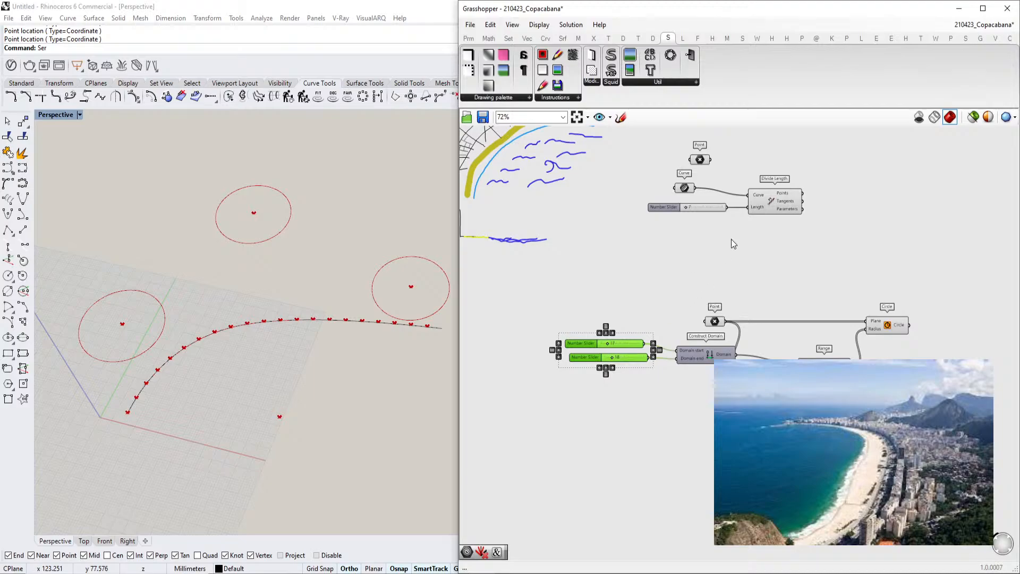
right_drag(918, 355, 812, 393)
scroll(800, 320, up, 1)
right_drag(798, 334, 804, 314)
Add a Line parameter to the canvas
double_click(806, 283)
text(line)
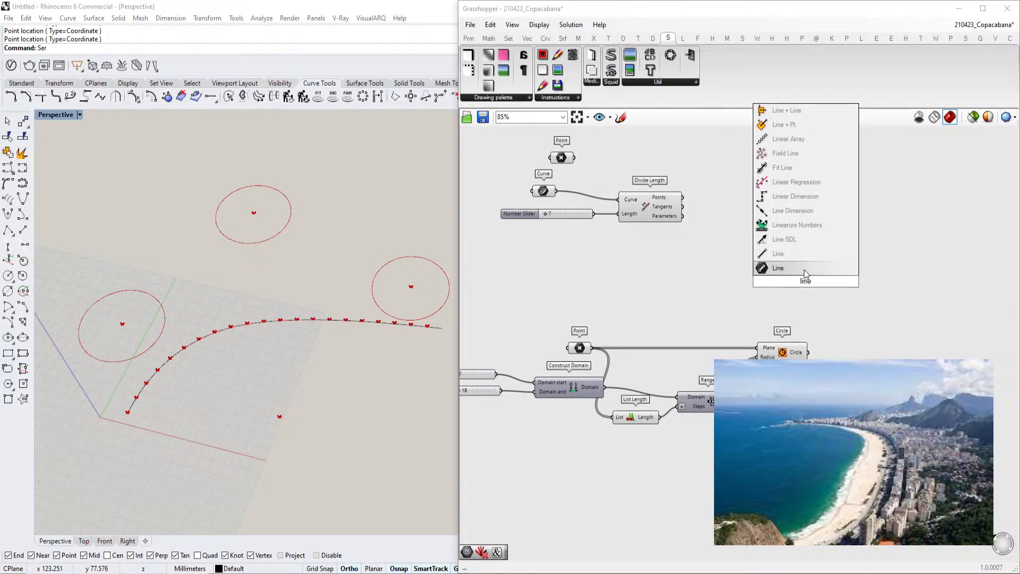
click(805, 269)
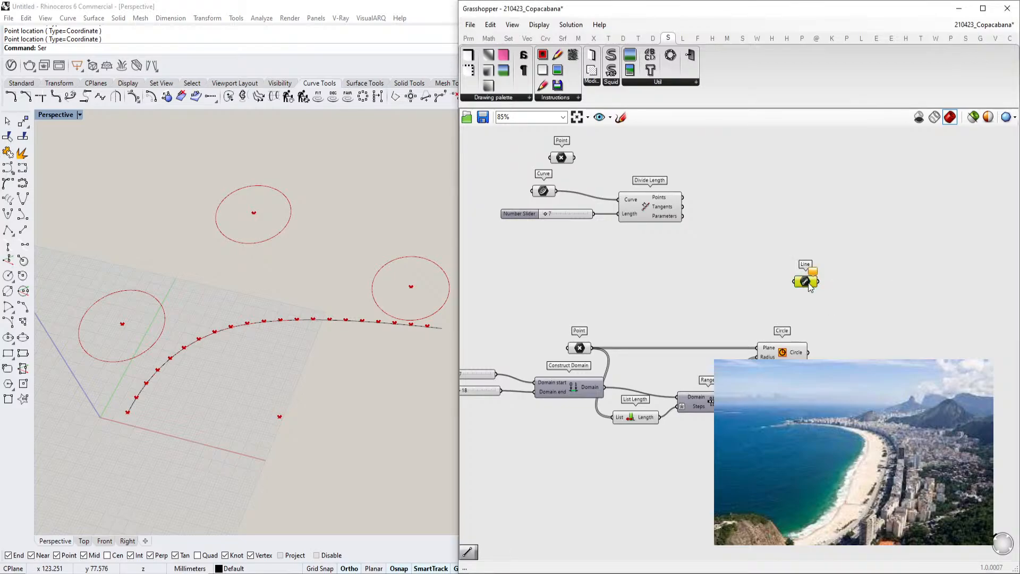
Add a Line component running from the reference point to the beach curve's division points
double_click(789, 288)
text(line)
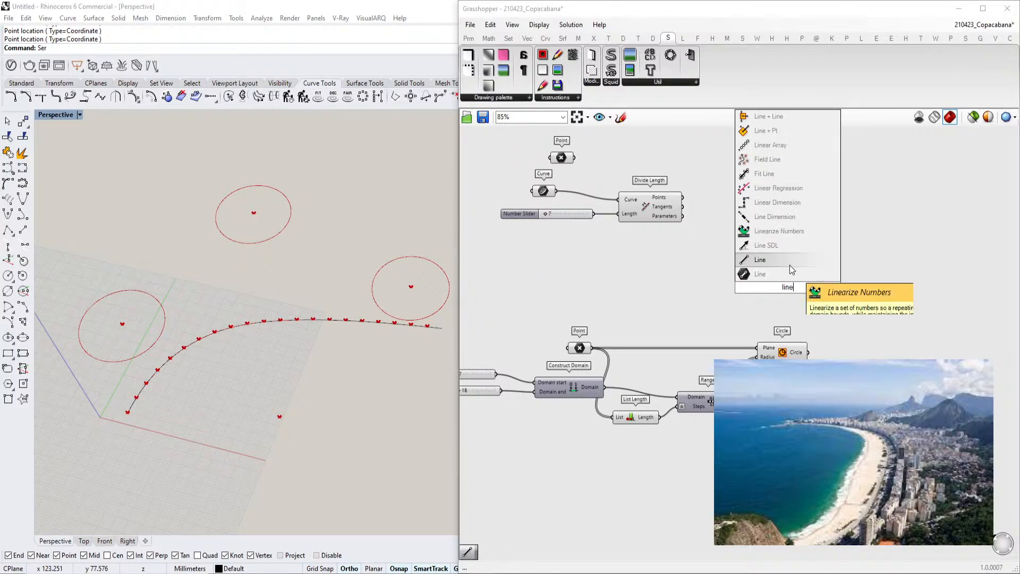
click(786, 259)
drag(574, 157, 760, 282)
drag(683, 198, 799, 217)
Add an Extend Curve component fed by the lines, with a number slider set to 23
double_click(889, 260)
text(exte)
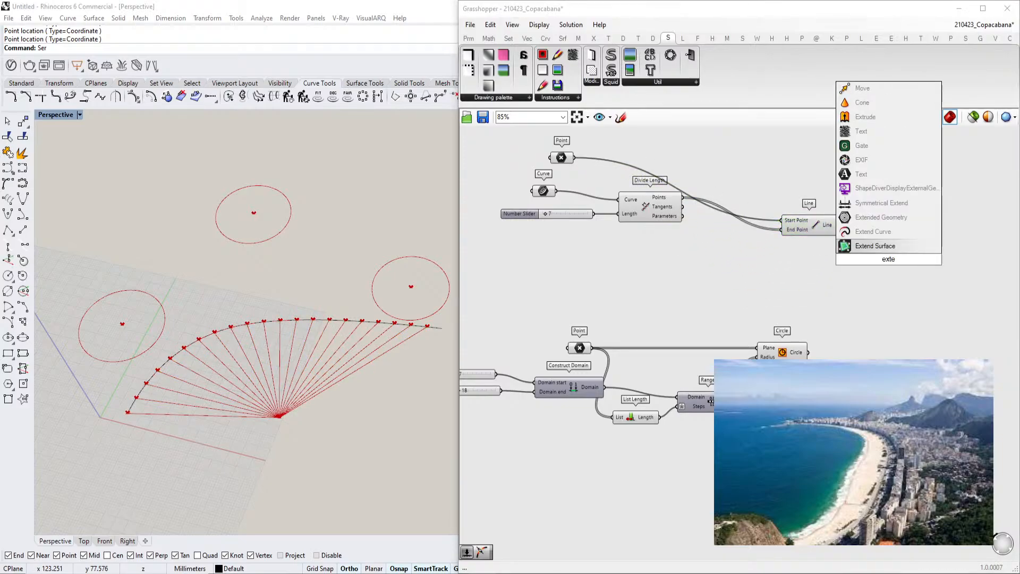
click(887, 235)
scroll(883, 257, up, 3)
drag(821, 214, 876, 225)
text(23)
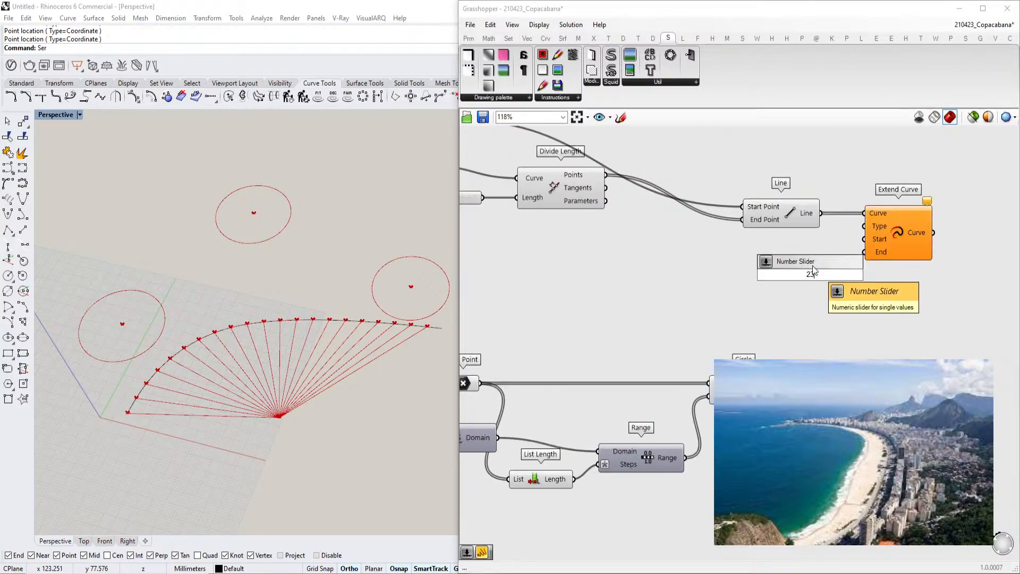
key(Return)
drag(865, 239, 843, 262)
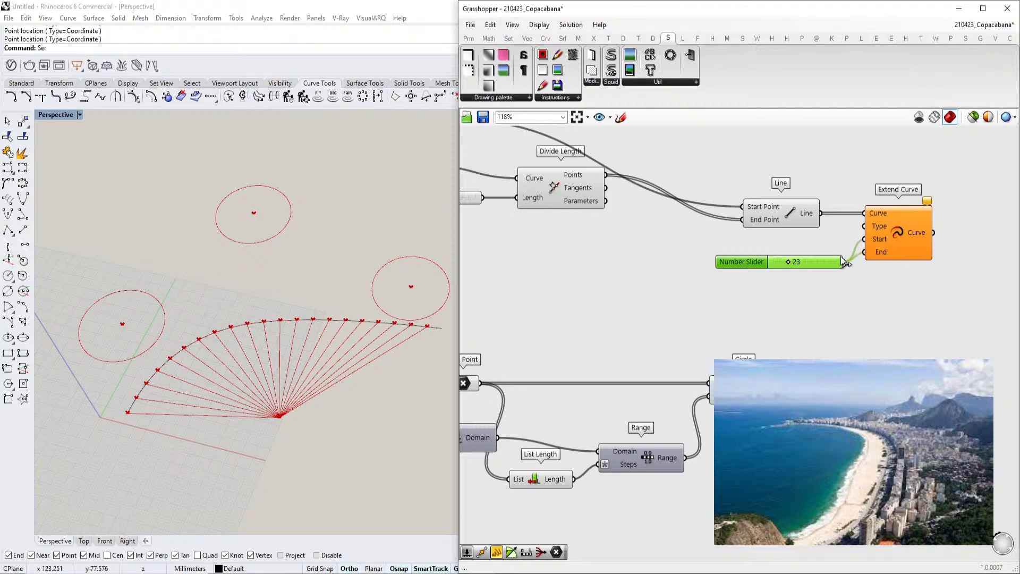
Add a panel with 0 as the extension start and wire the slider to the extension end
double_click(831, 290)
text(panel)
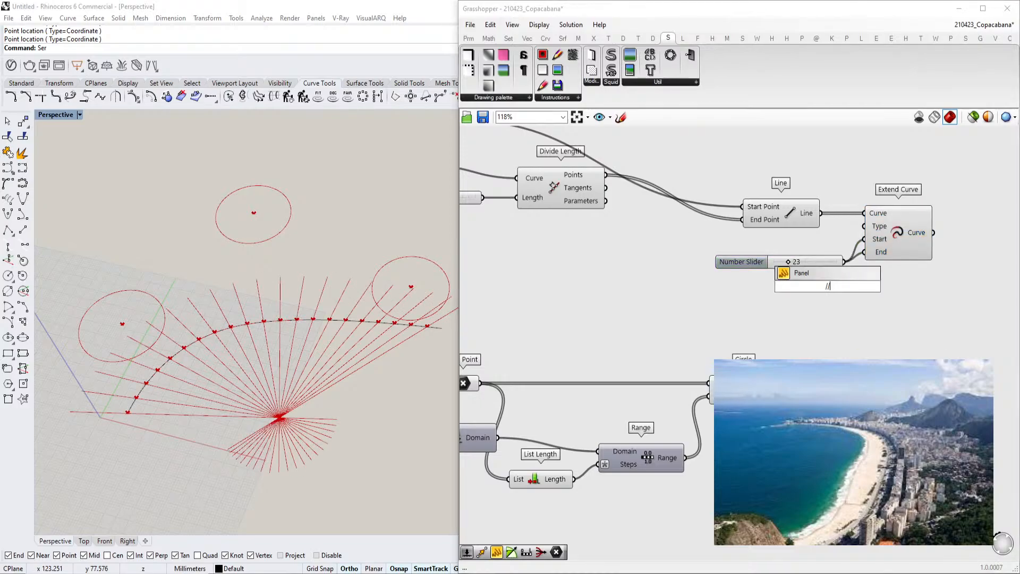
key(Return)
drag(870, 253, 840, 287)
drag(865, 239, 833, 295)
click(884, 251)
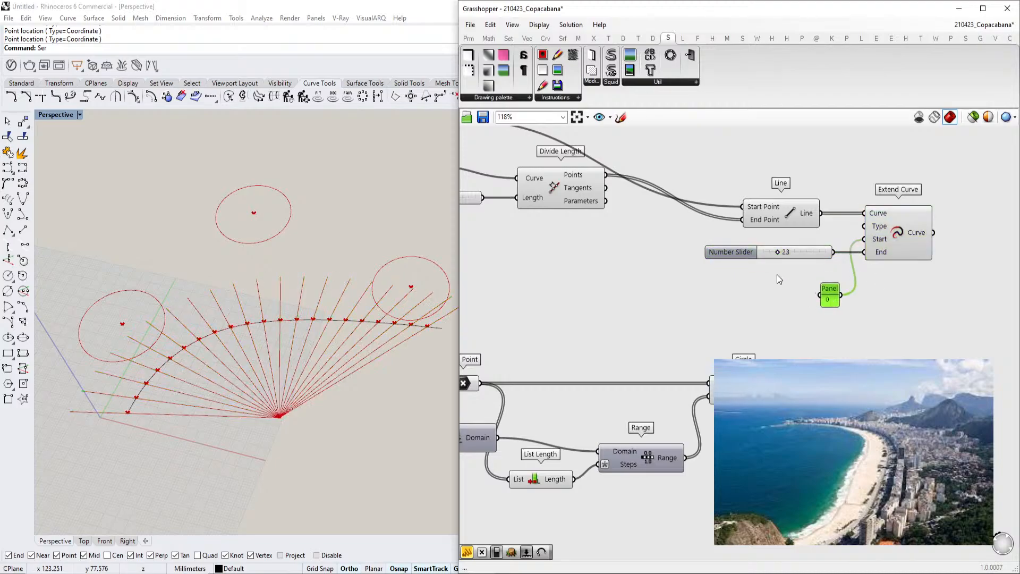
Set the extension slider to 73
scroll(778, 275, up, 1)
click(778, 248)
drag(780, 250, 816, 248)
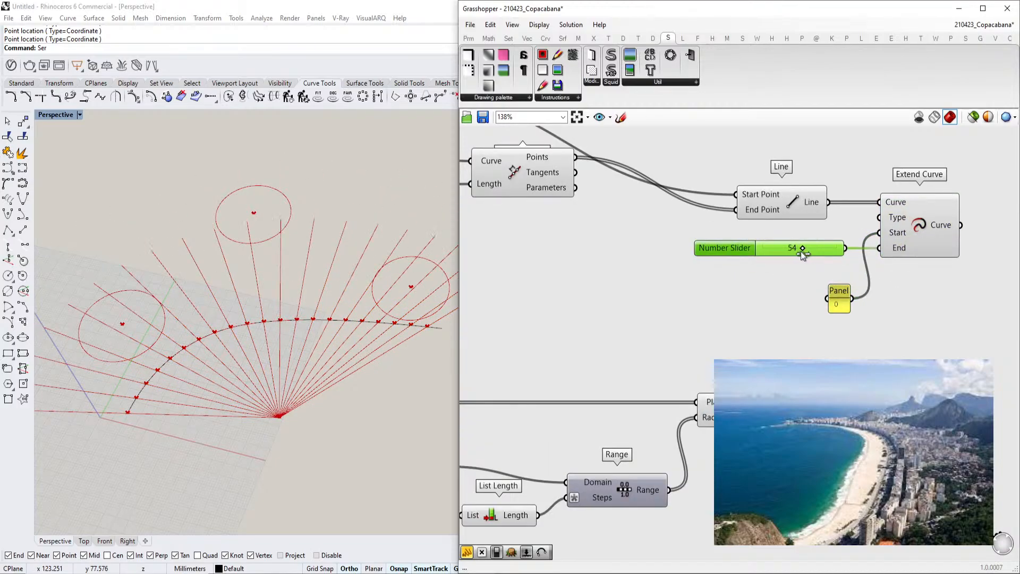
Inspect the extended lines around the beach curve in the viewport
right_drag(306, 353, 256, 385)
scroll(257, 385, down, 4)
scroll(256, 384, up, 6)
scroll(247, 403, down, 6)
scroll(262, 349, up, 6)
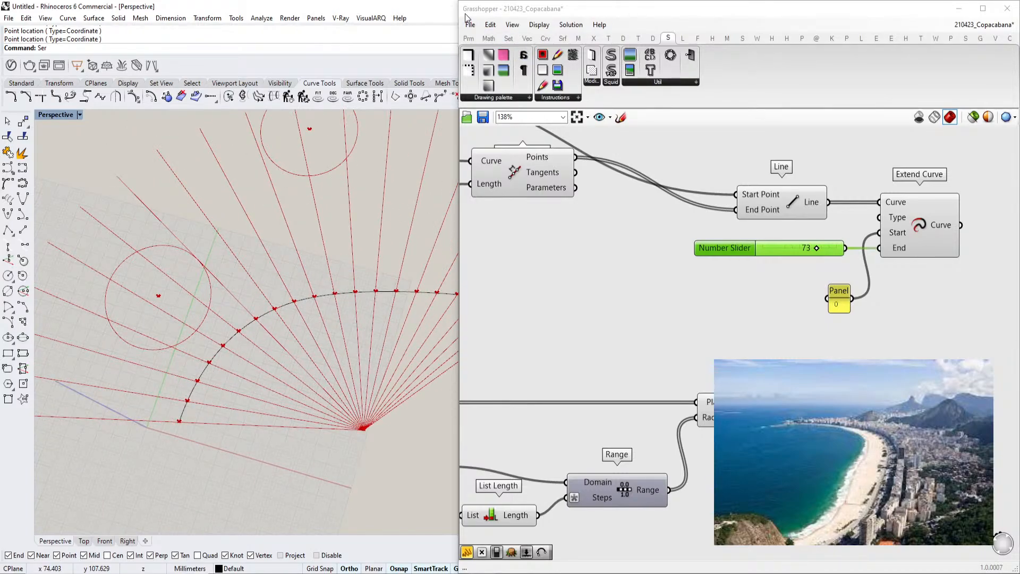
mouse_move(558, 170)
scroll(146, 400, down, 3)
scroll(281, 365, up, 3)
click(150, 420)
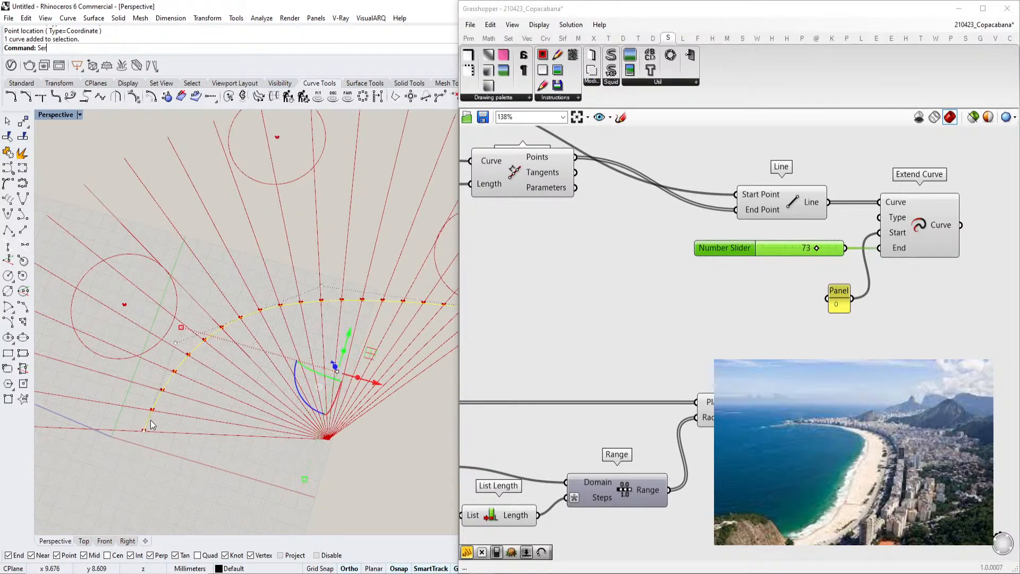
Add a Cull Index component and feed it the Divide Length points
right_drag(724, 323, 706, 331)
scroll(706, 303, down, 1)
right_drag(703, 292, 727, 349)
click(565, 271)
right_drag(605, 319, 623, 349)
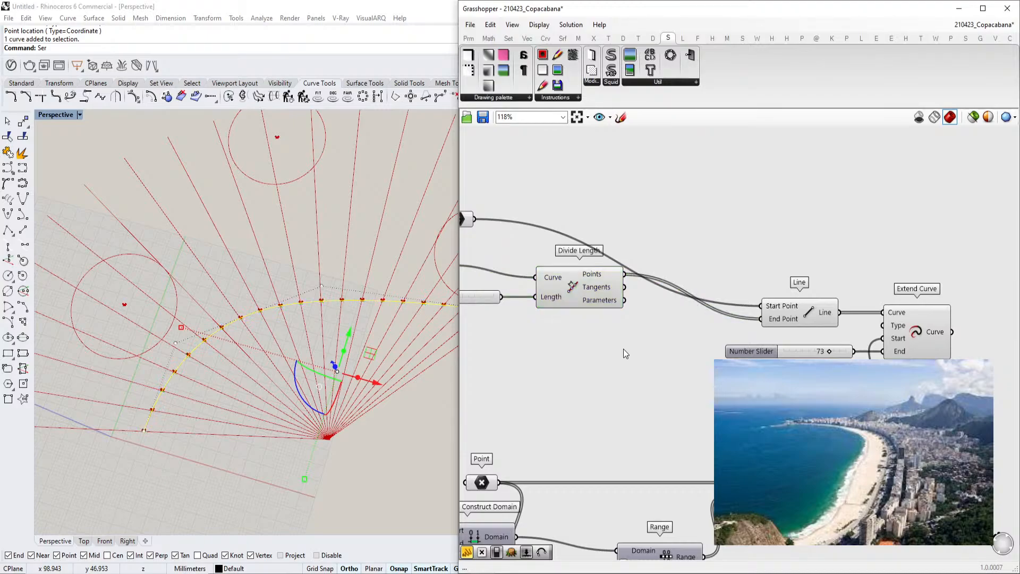
double_click(623, 348)
text(cul)
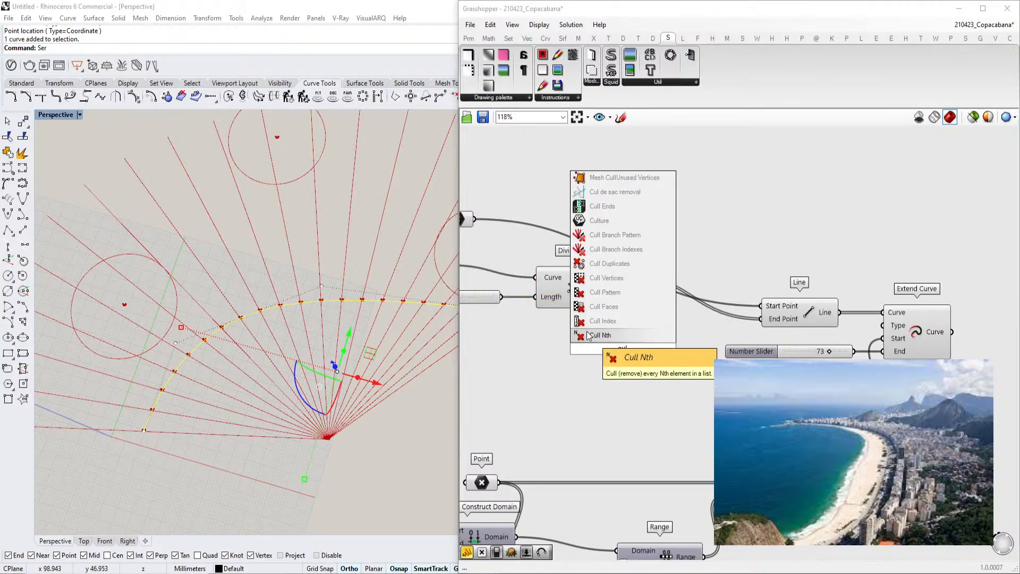
click(602, 321)
drag(625, 274, 644, 343)
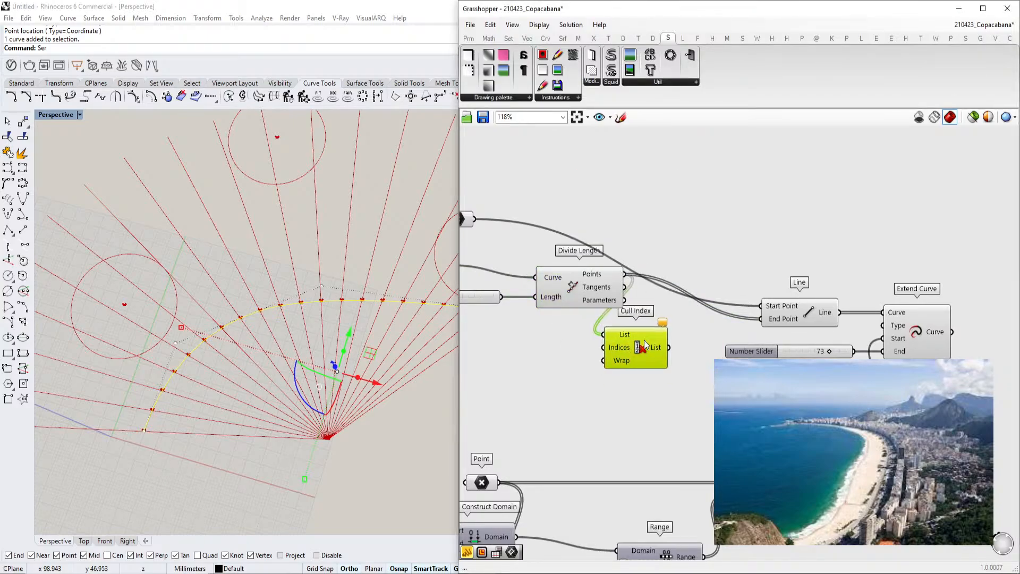
Add a panel with 0 as the cull indices and connect the culled points to the Line's end point
double_click(575, 360)
text(panel)
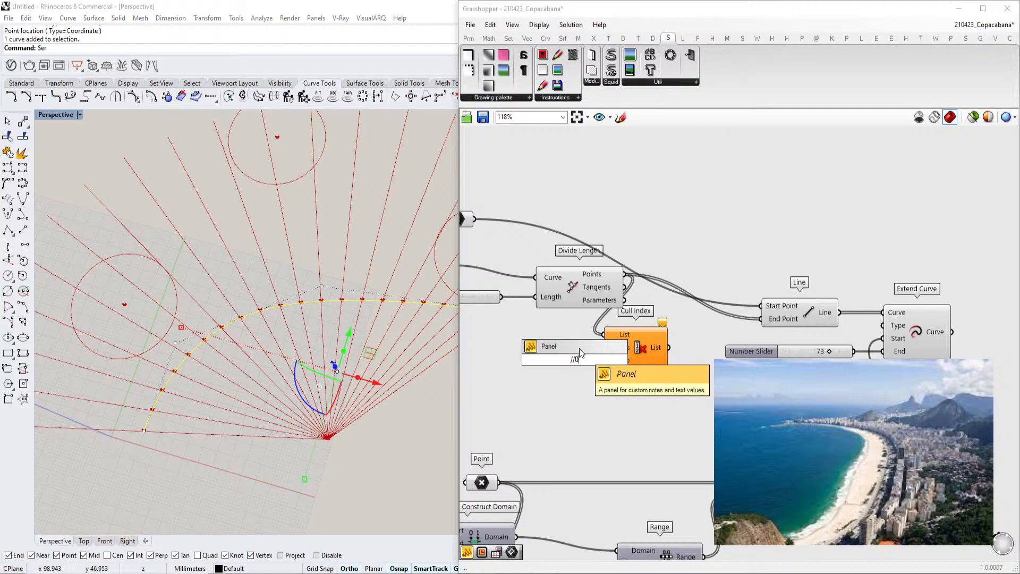
key(Return)
drag(605, 358, 603, 349)
mouse_move(670, 347)
mouse_down()
mouse_move(762, 319)
mouse_move(671, 344)
mouse_up()
right_drag(372, 388, 328, 383)
scroll(327, 384, up, 5)
scroll(266, 354, down, 4)
scroll(223, 363, down, 2)
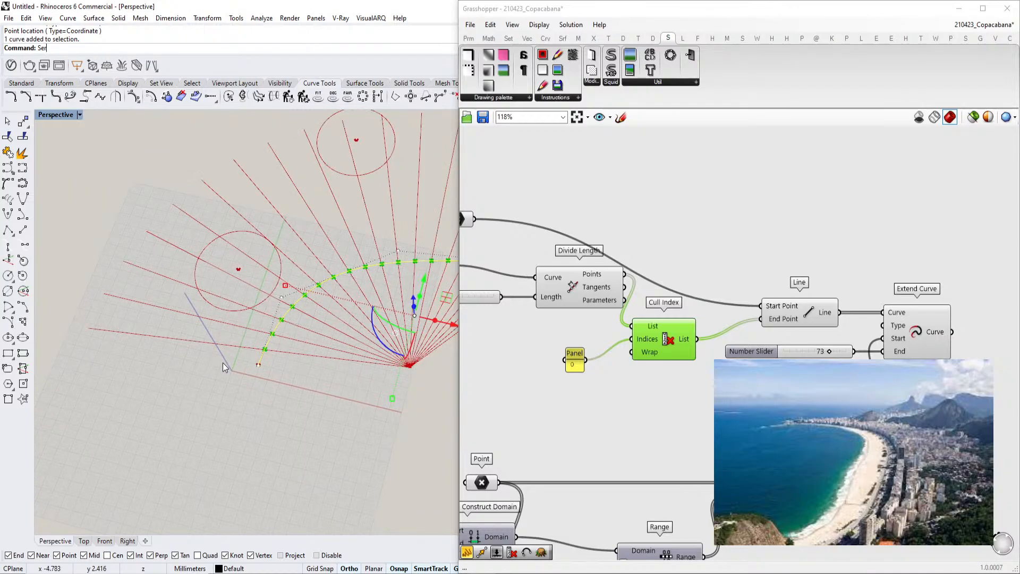
Rearrange the Point, Curve, Divide Length, Cull Index, Line and Extend Curve components into a tidy layout
scroll(311, 299, down, 2)
right_drag(751, 289, 665, 300)
scroll(710, 305, down, 2)
scroll(717, 312, up, 3)
scroll(717, 314, down, 2)
right_drag(724, 311, 784, 300)
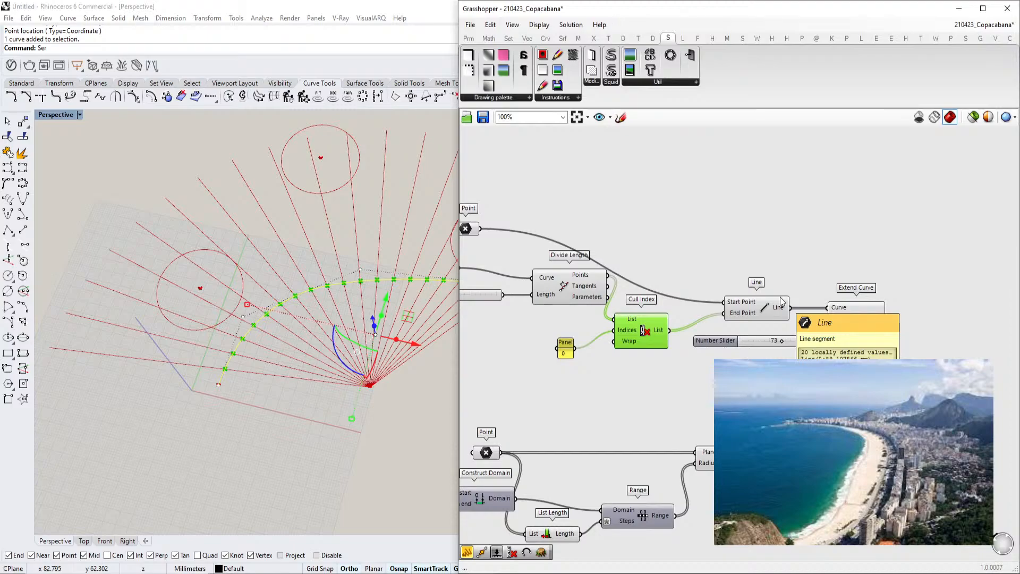
right_drag(758, 287, 709, 315)
right_drag(658, 282, 740, 256)
click(712, 262)
click(250, 407)
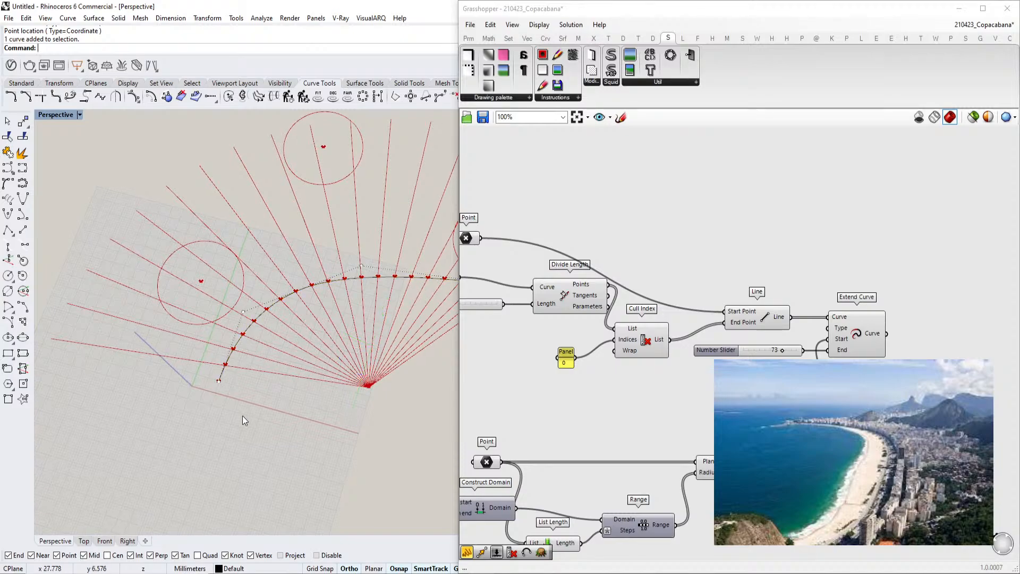
scroll(305, 368, up, 4)
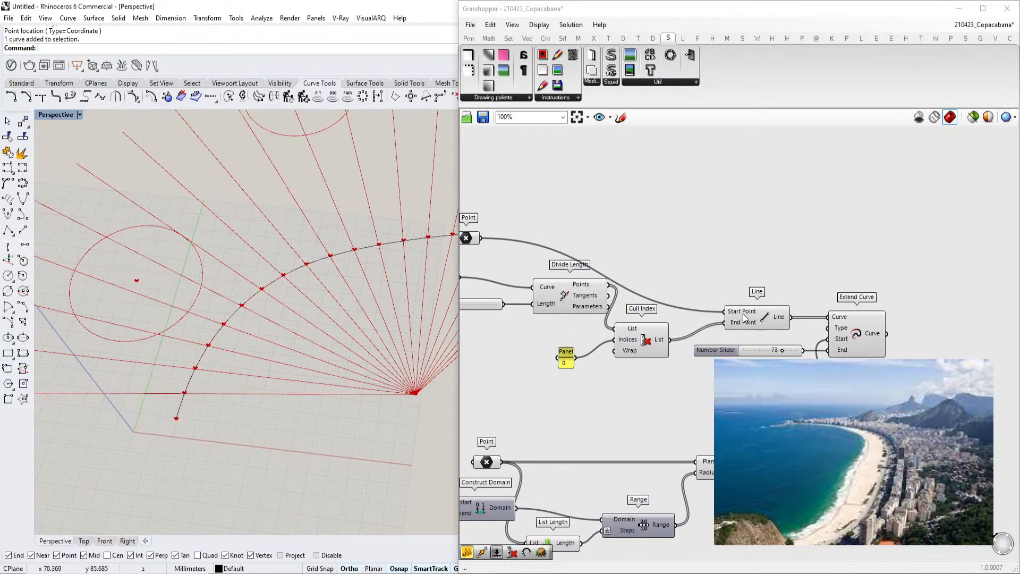
right_drag(737, 314, 646, 309)
right_drag(579, 292, 690, 266)
right_drag(619, 389, 695, 328)
click(822, 376)
right_drag(638, 298, 659, 358)
click(564, 246)
click(744, 200)
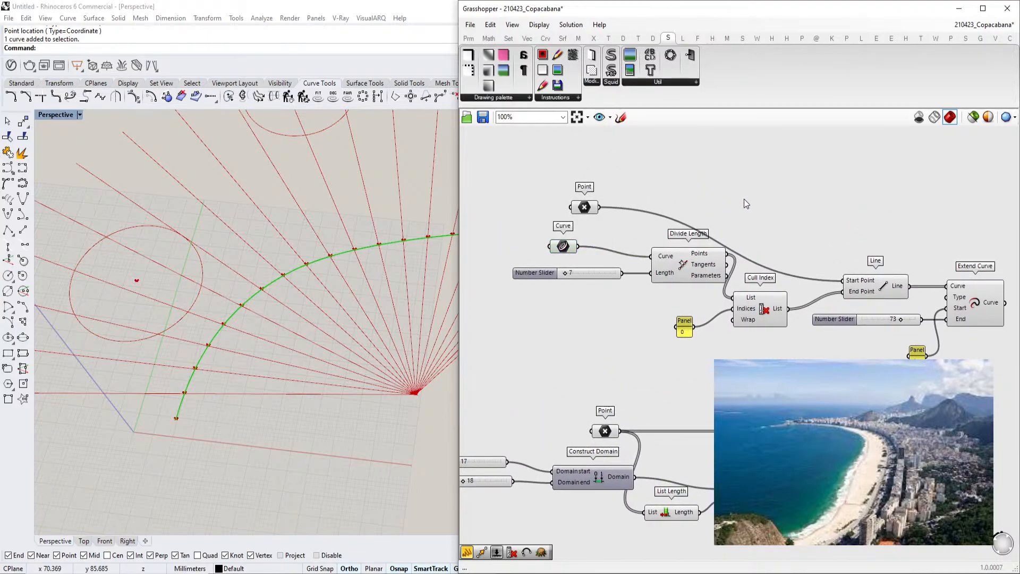
Add an Offset Curve Loose component and connect the beach curve to it
double_click(733, 200)
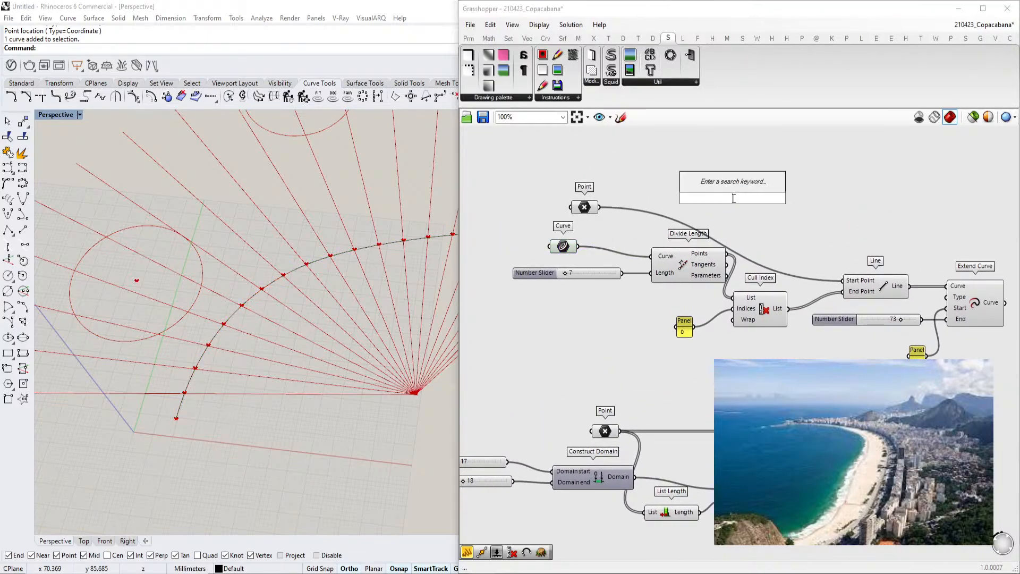
text(offset)
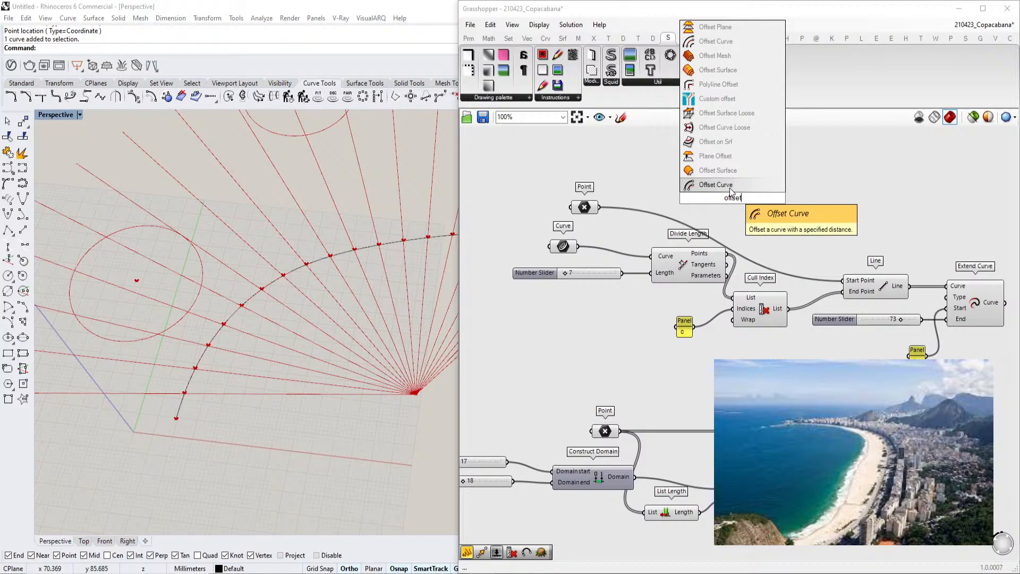
click(724, 127)
drag(715, 183, 738, 178)
drag(580, 246, 787, 202)
Add a Series component and connect its output to the offset distance
double_click(690, 184)
text(series)
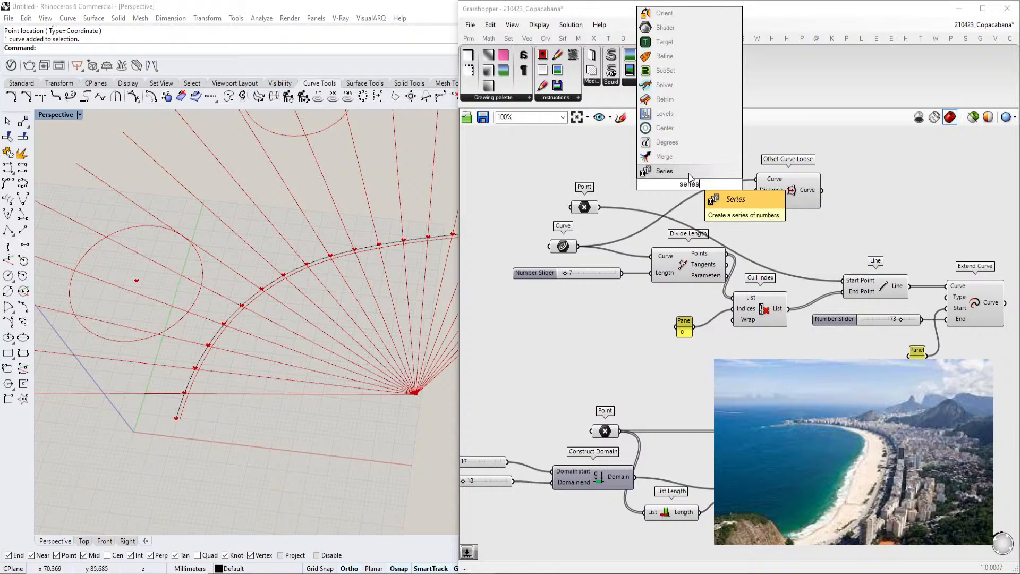
click(688, 171)
drag(757, 201, 599, 207)
right_drag(634, 200, 626, 220)
drag(766, 210, 794, 209)
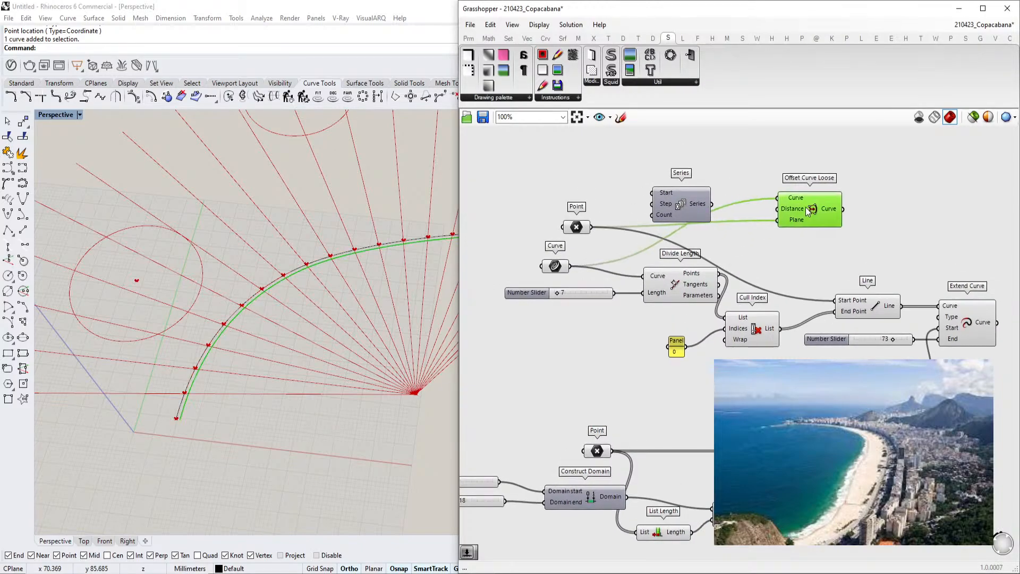
drag(695, 209, 716, 185)
Add an Offset Curve component and connect the beach curve and point to it
double_click(762, 143)
text(offset)
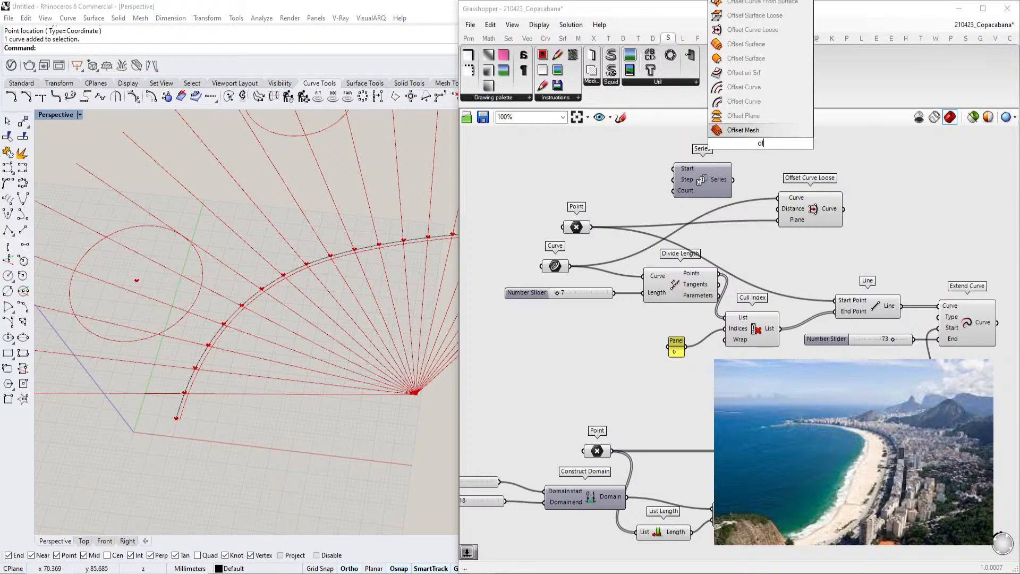
click(778, 129)
scroll(778, 150, up, 2)
right_drag(778, 150, 775, 170)
drag(774, 170, 823, 308)
drag(828, 252, 829, 228)
drag(805, 312, 811, 306)
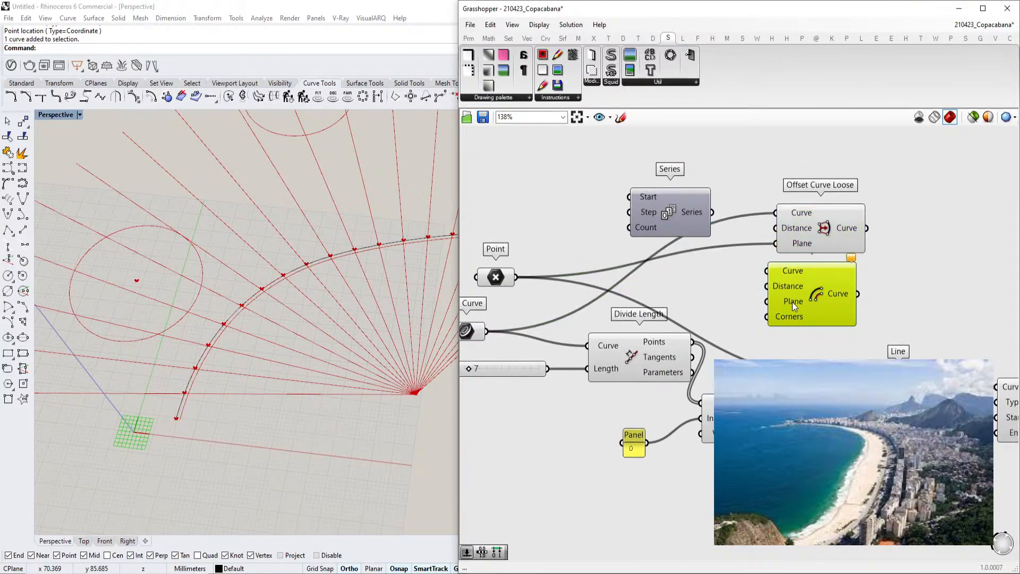
right_drag(795, 308, 812, 305)
right_drag(824, 263, 835, 268)
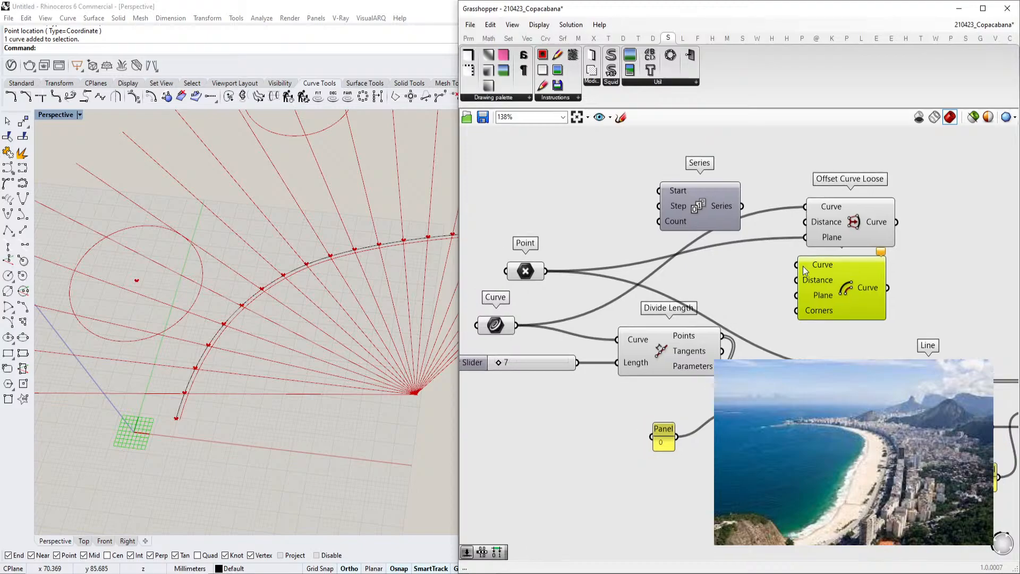
scroll(803, 268, down, 3)
click(786, 301)
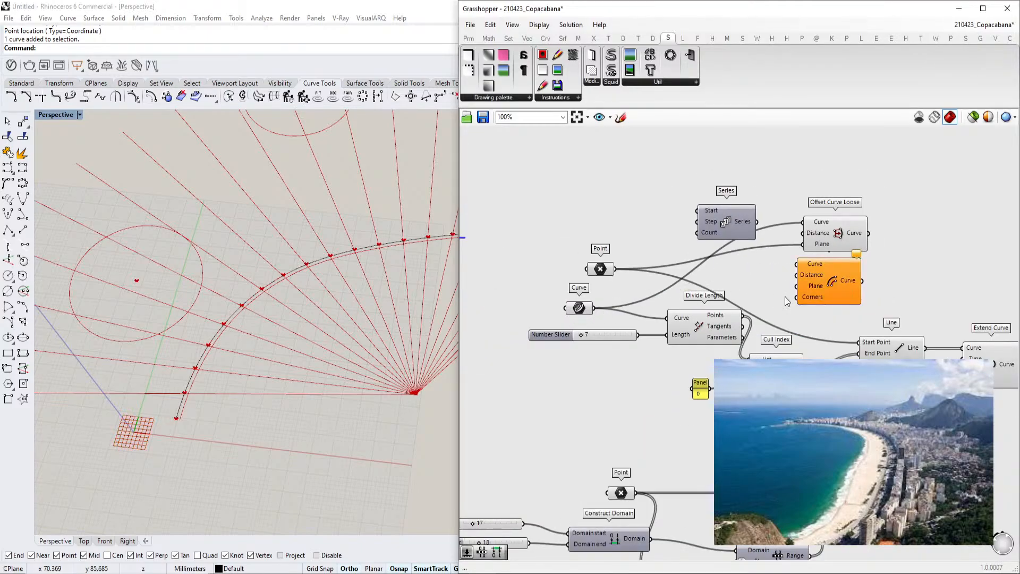
click(812, 276)
drag(797, 264, 594, 308)
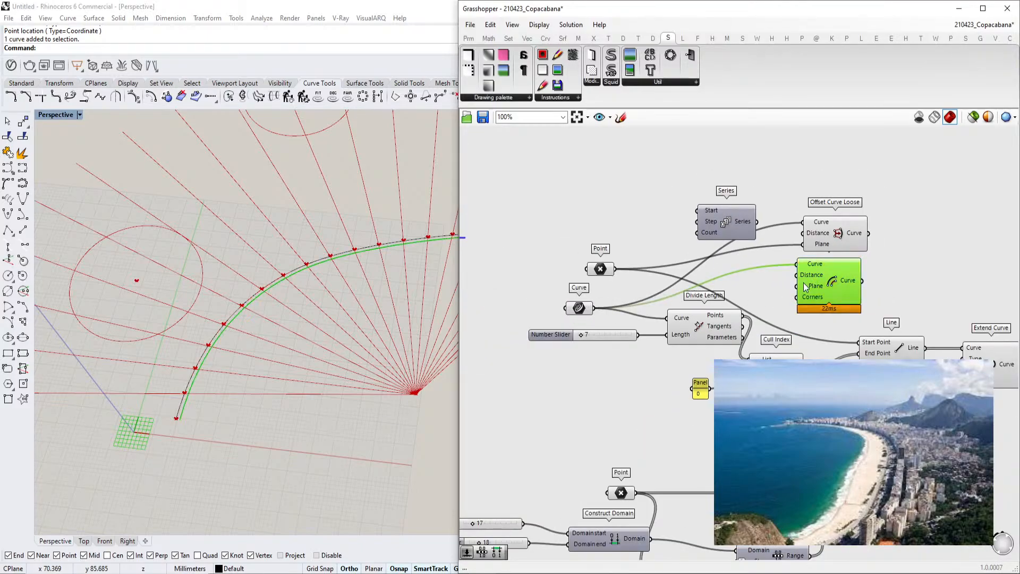
right_drag(830, 281, 809, 287)
drag(809, 288, 594, 276)
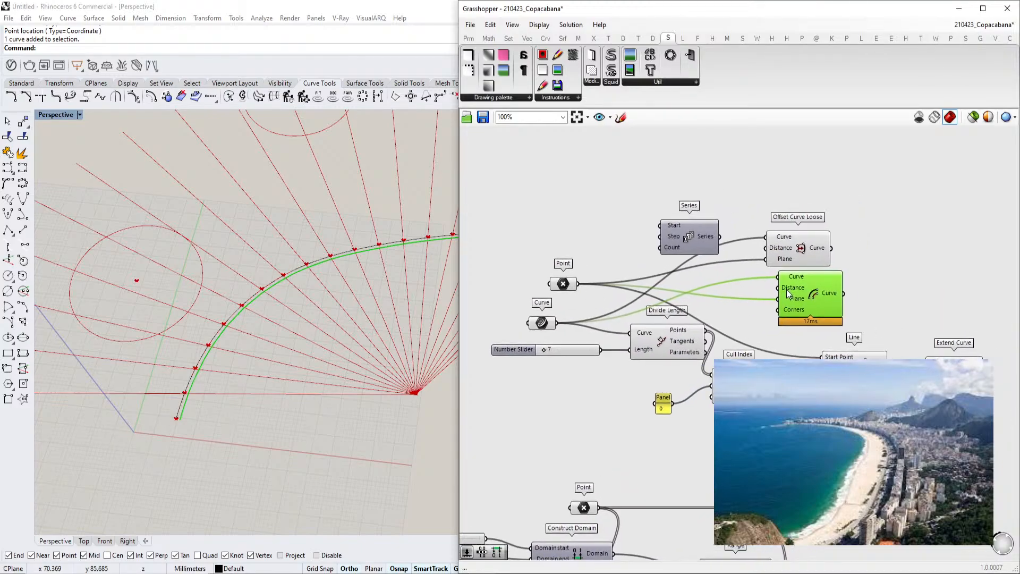
Delete the Series component
scroll(807, 285, up, 3)
drag(808, 236, 814, 198)
right_drag(814, 230, 821, 279)
drag(662, 261, 633, 240)
key(Delete)
Flip the direction of the beach curve with the Flip command
click(382, 248)
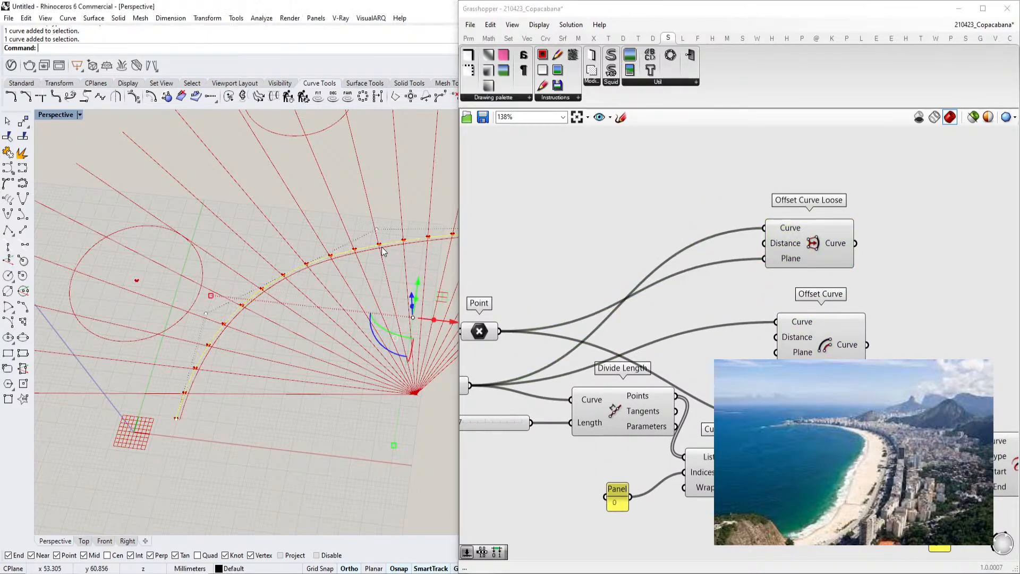
text(Flip)
key(Return)
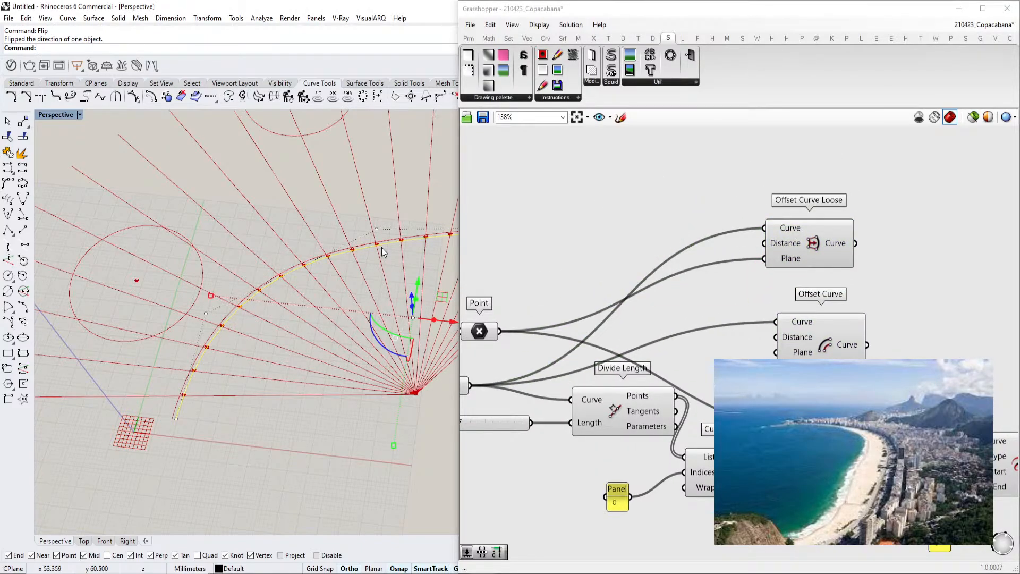
Delete the Offset Curve component
drag(821, 327, 830, 277)
drag(805, 231, 804, 214)
click(817, 280)
key(Delete)
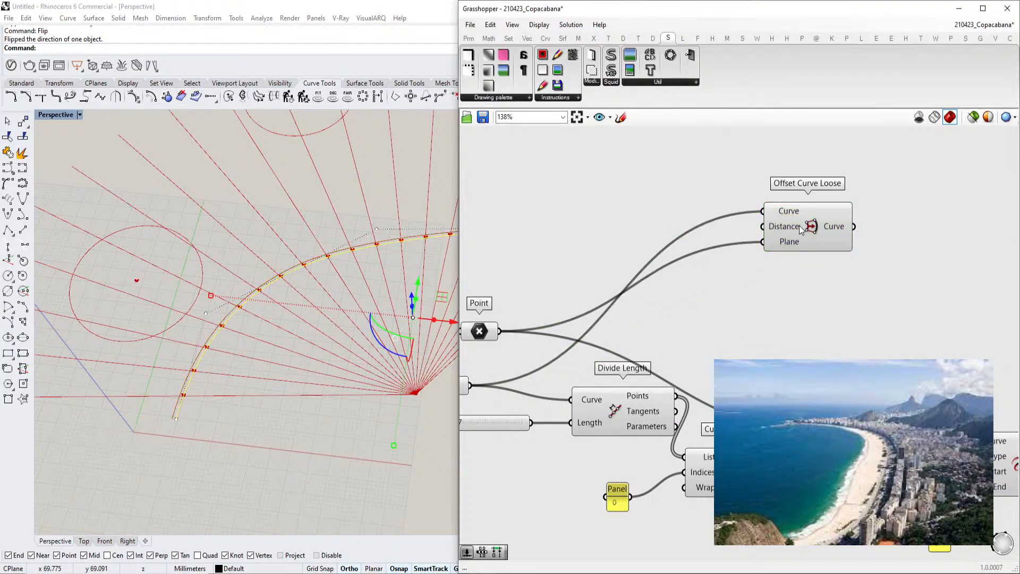
Add a Series component above the Offset Curve Loose component
right_drag(799, 225, 845, 249)
double_click(690, 204)
text(ser)
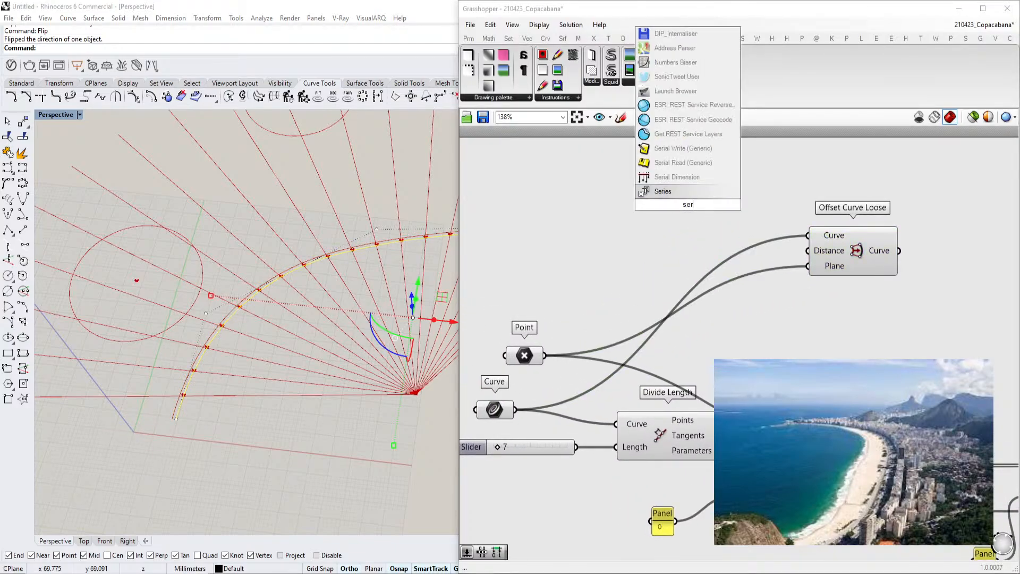
key(Return)
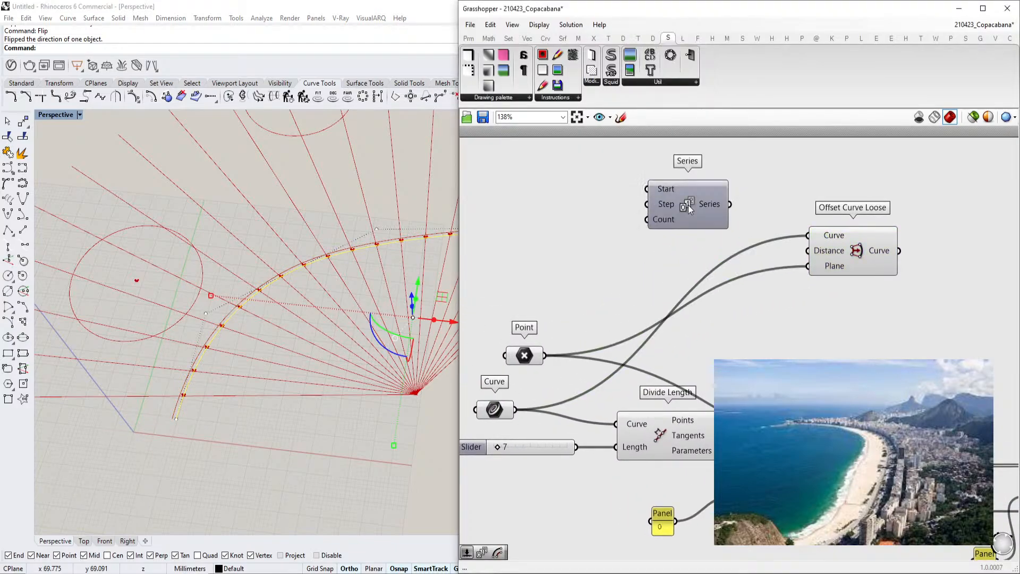
Add a number slider set to 4 and connect it to the Series step input
double_click(589, 211)
text(3)
drag(598, 210, 647, 211)
text(4)
key(Return)
text(5)
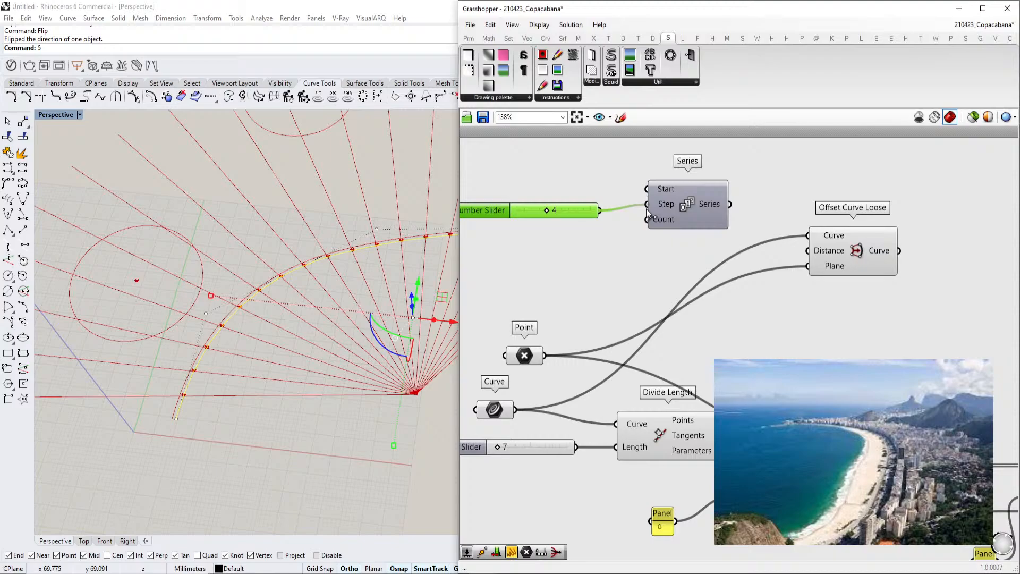
right_drag(718, 211, 716, 237)
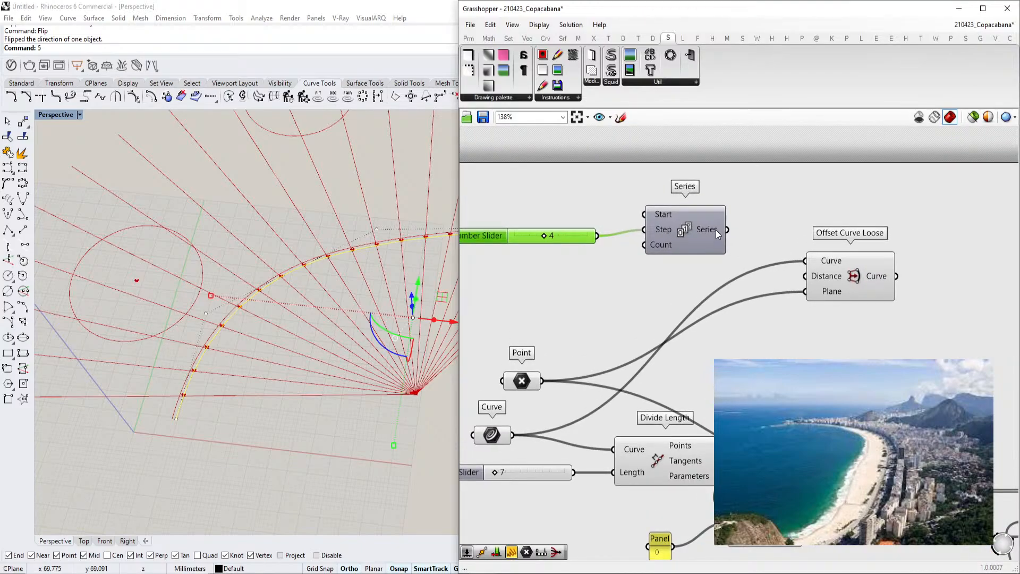
Connect the Series output to the Offset Curve Loose Distance input
mouse_move(715, 229)
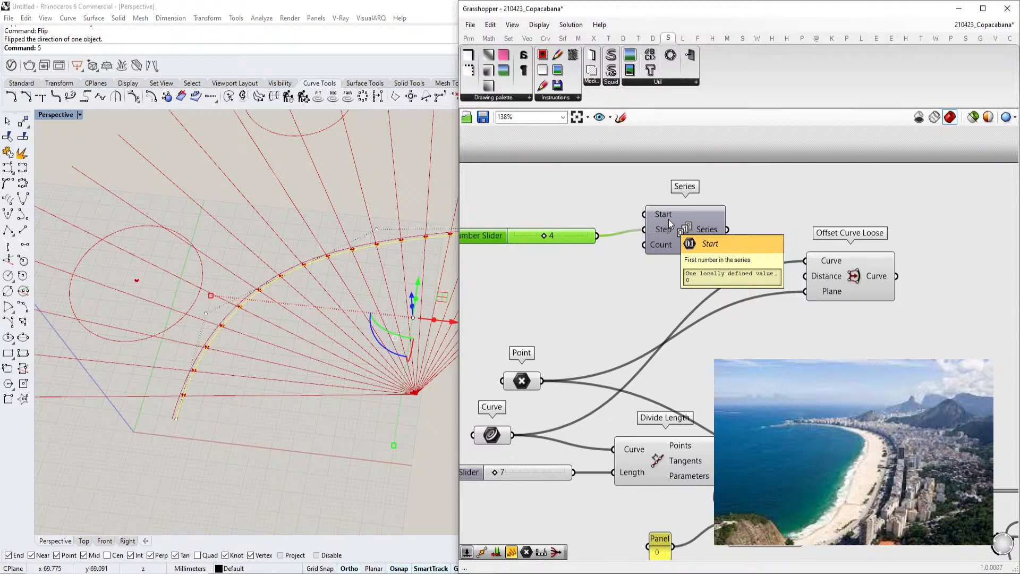
drag(727, 230, 804, 277)
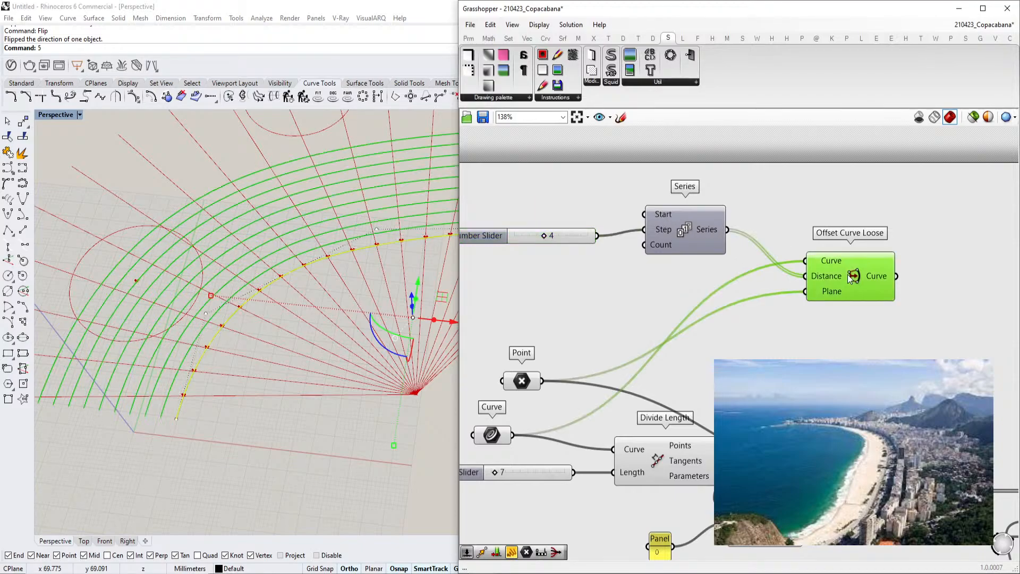
Set the Series step slider to 10
scroll(791, 286, down, 2)
click(559, 383)
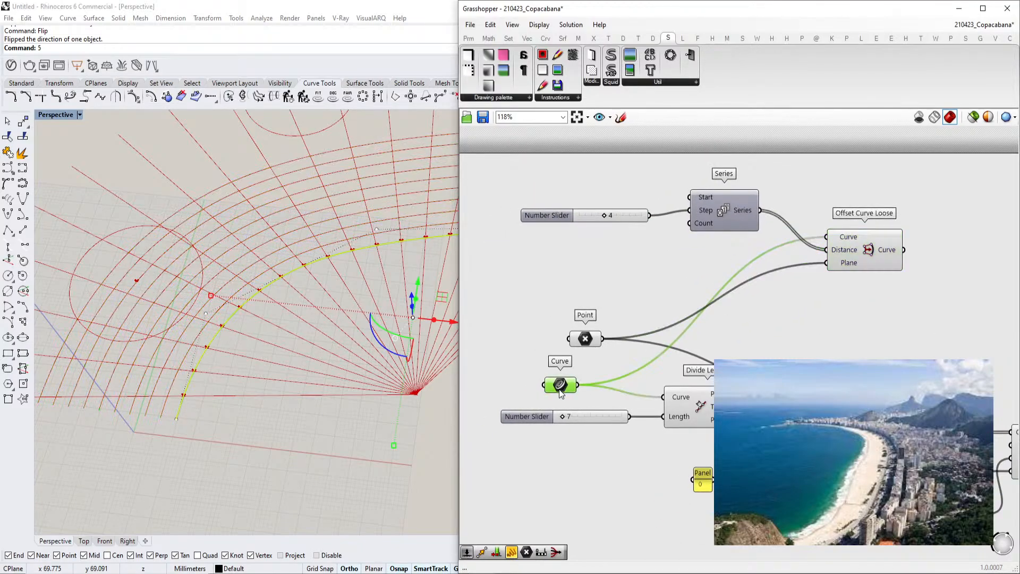
right_drag(846, 289, 796, 288)
click(818, 255)
click(843, 272)
right_drag(842, 261, 779, 269)
click(755, 265)
scroll(257, 289, down, 5)
scroll(346, 234, up, 3)
right_drag(582, 250, 662, 283)
scroll(578, 260, up, 2)
drag(579, 259, 623, 256)
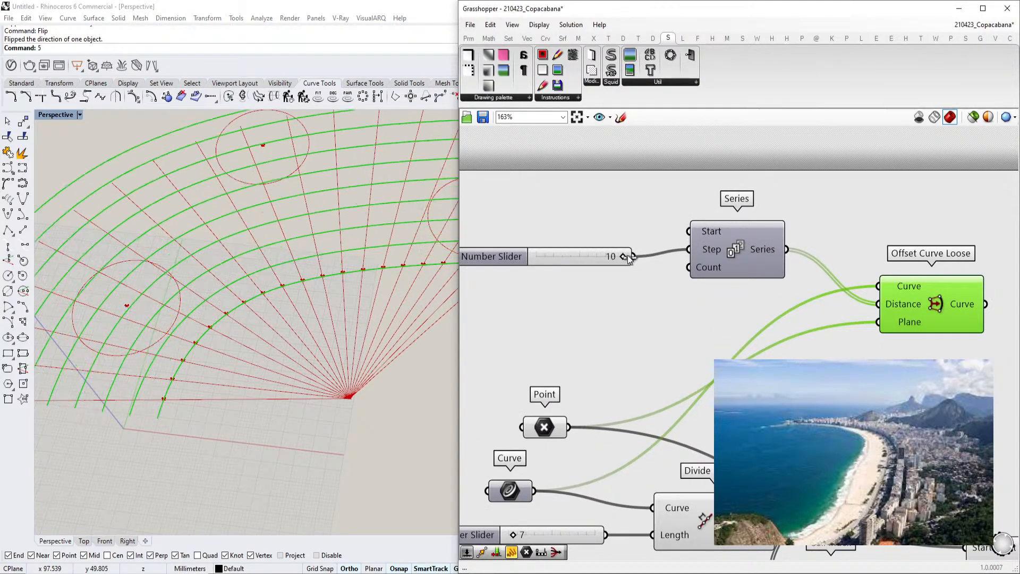
Add a number slider set to 5 and connect it to the Series Count input
double_click(564, 301)
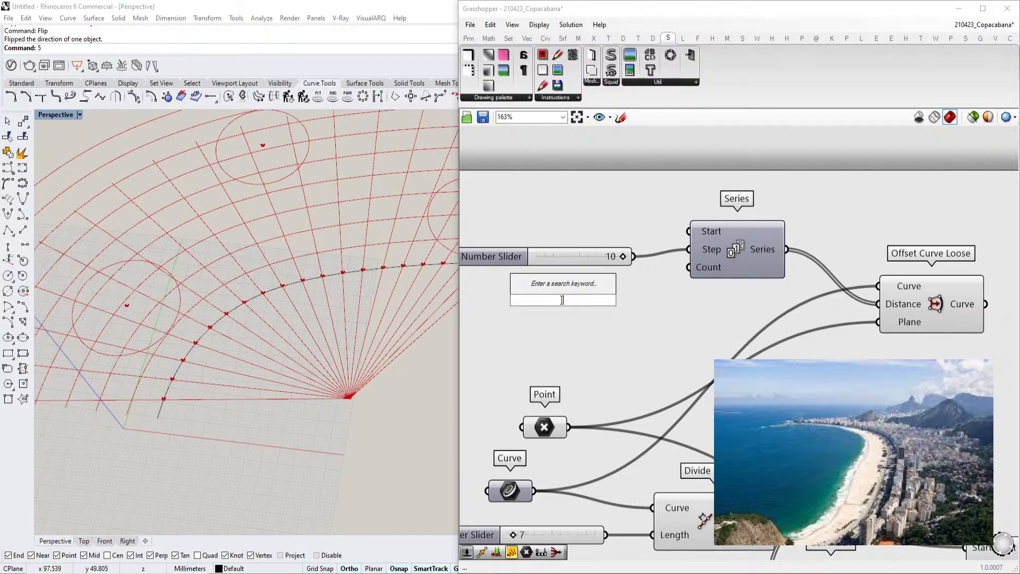
text(5)
key(Return)
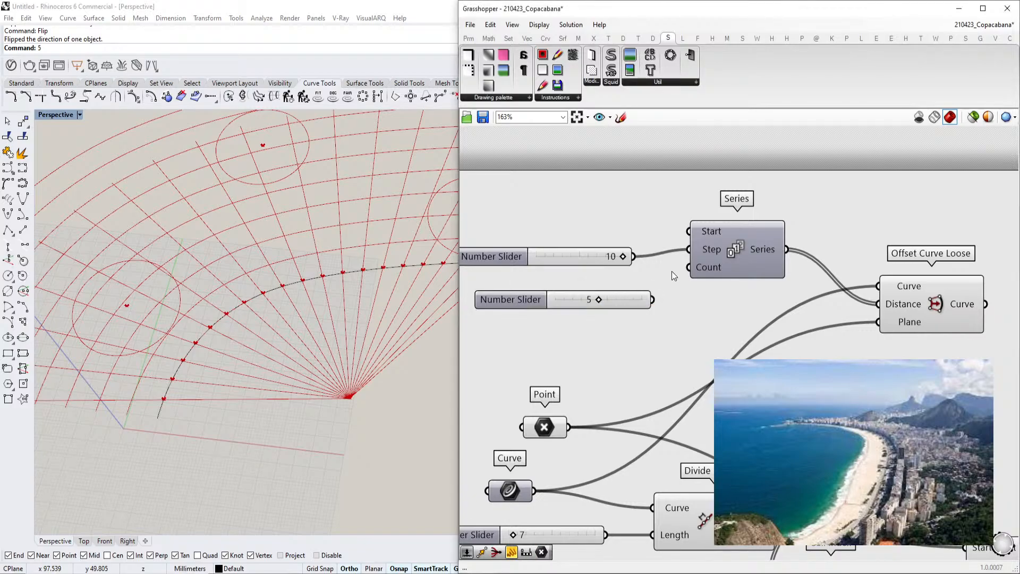
drag(689, 267, 651, 299)
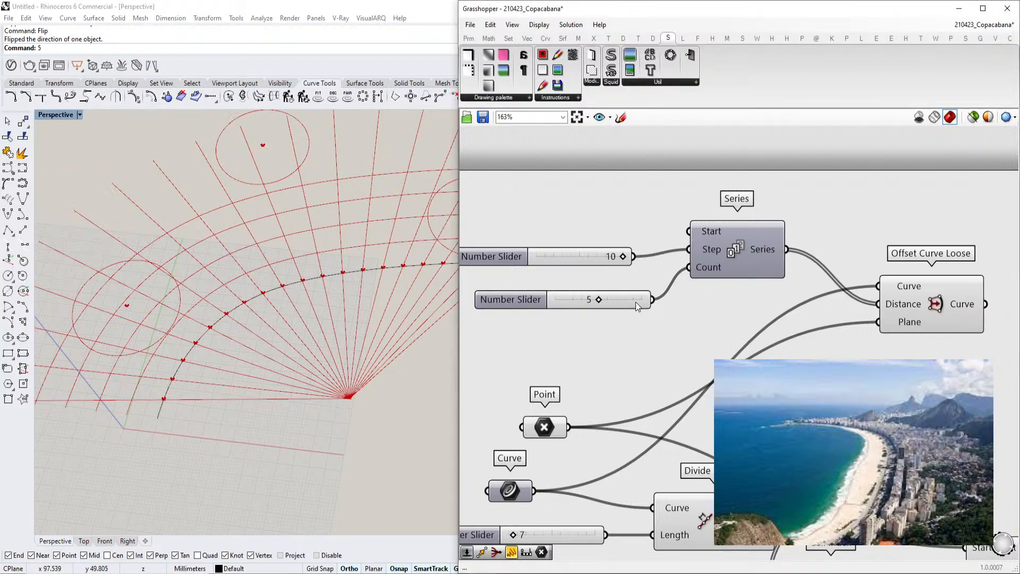
Rename the new slider to Count
double_click(538, 299)
text(Count)
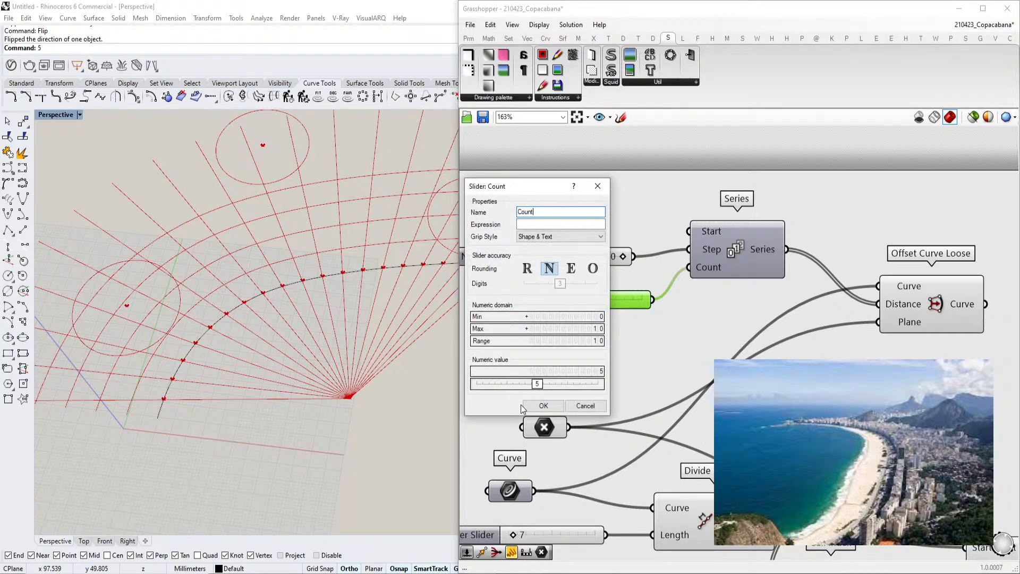
click(542, 405)
Rename the step slider to Amount Blocks
right_click(503, 258)
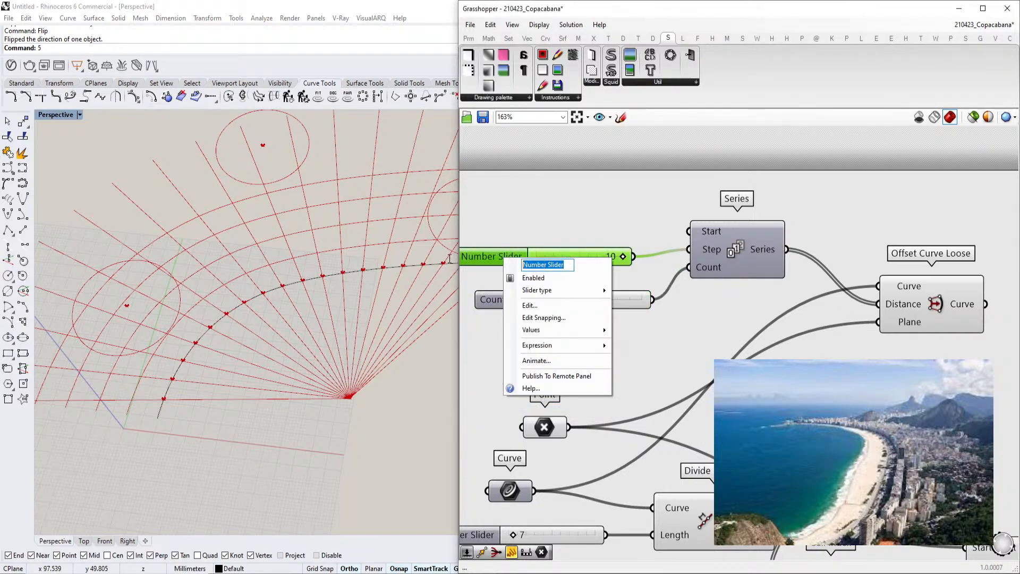
text(Amount )
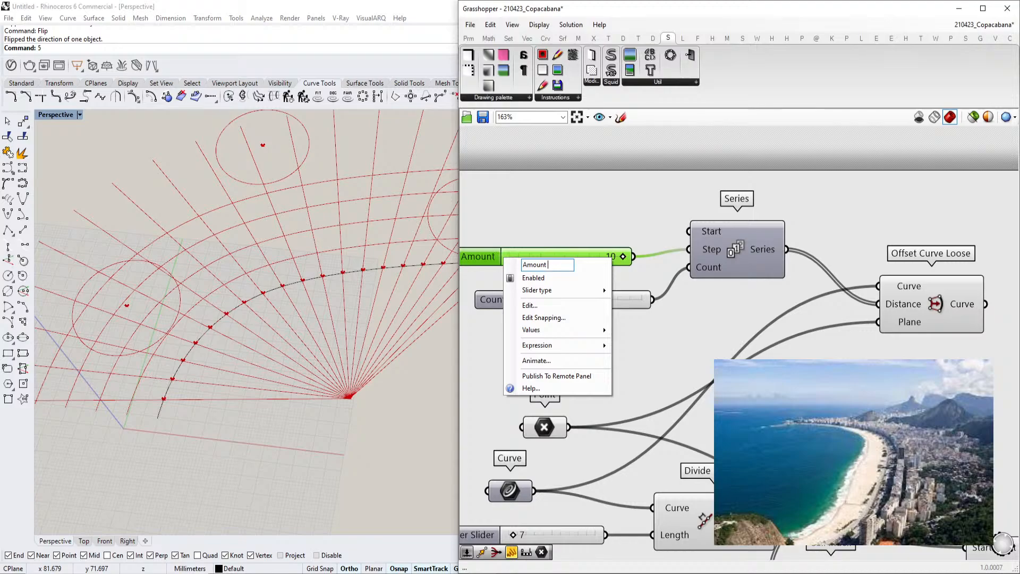
text(BLocks)
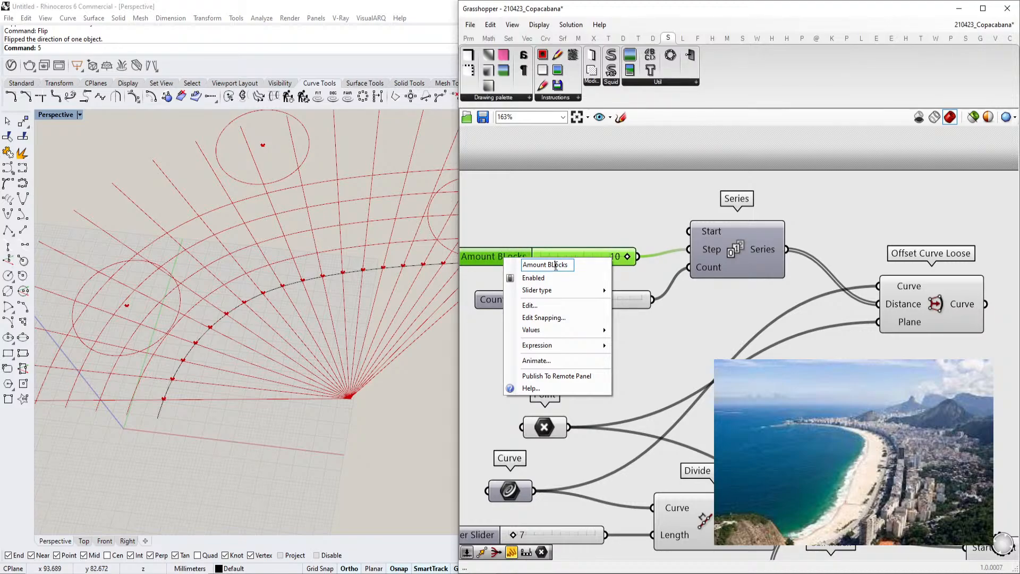
text(l)
click(620, 209)
Inspect the offset curves in the Rhino viewport with the Offset Curve Loose component selected
scroll(619, 228, down, 4)
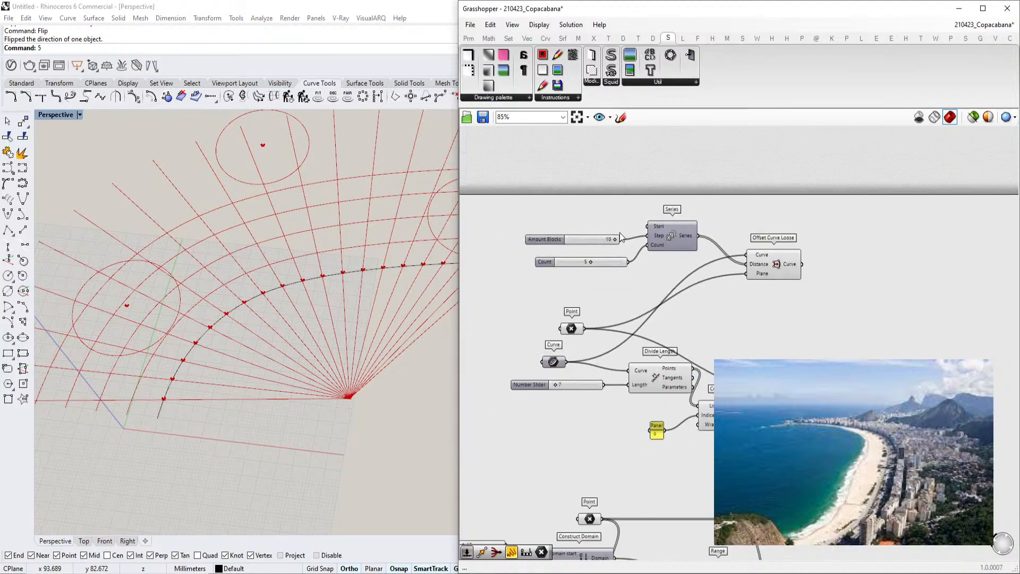
right_drag(282, 309, 301, 349)
scroll(301, 348, down, 6)
right_drag(348, 317, 301, 369)
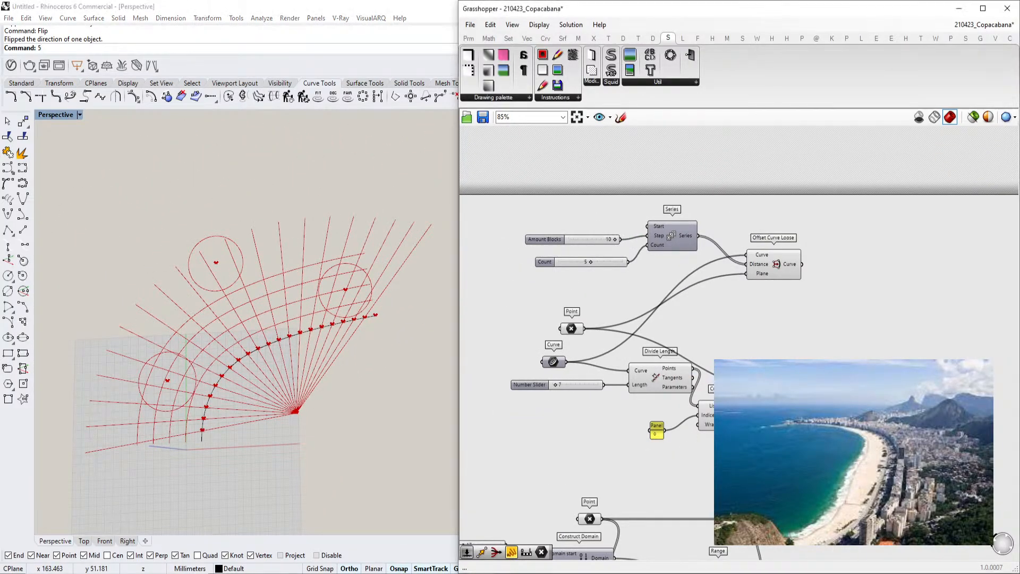
scroll(715, 257, up, 2)
click(722, 250)
right_drag(266, 355, 207, 322)
scroll(321, 330, up, 4)
scroll(207, 321, up, 4)
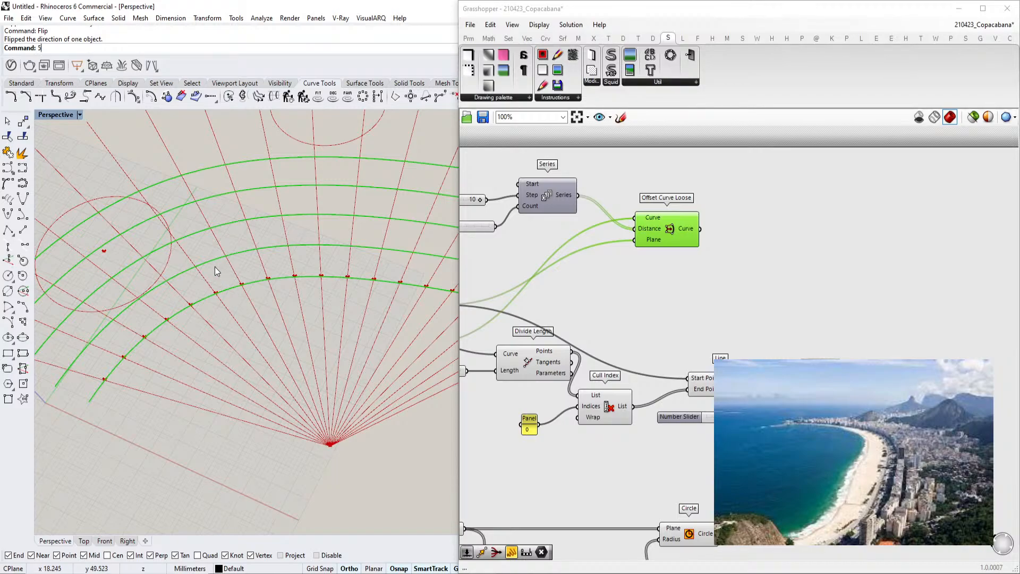
scroll(222, 272, down, 2)
scroll(222, 271, down, 2)
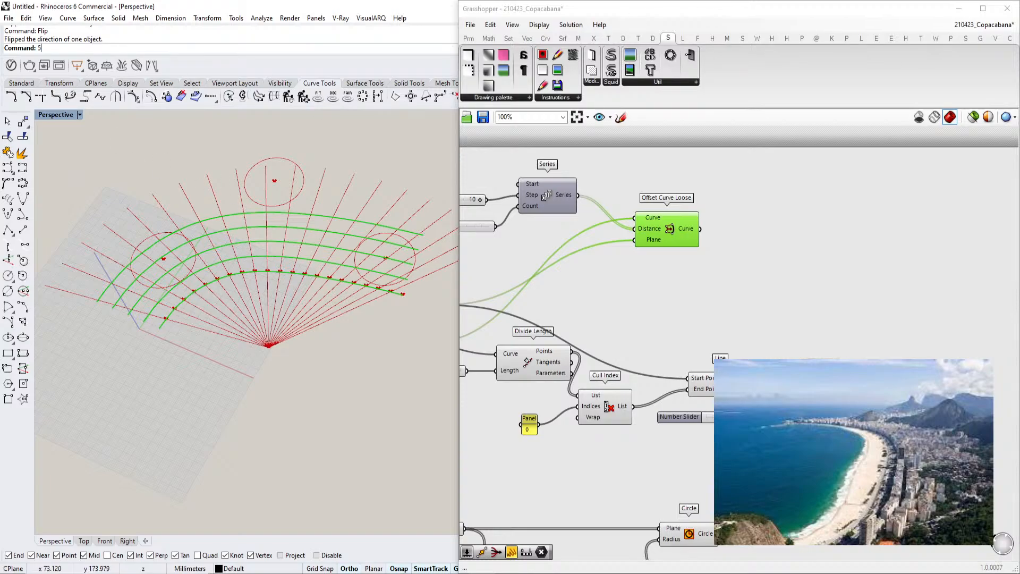
double_click(760, 269)
text(trim)
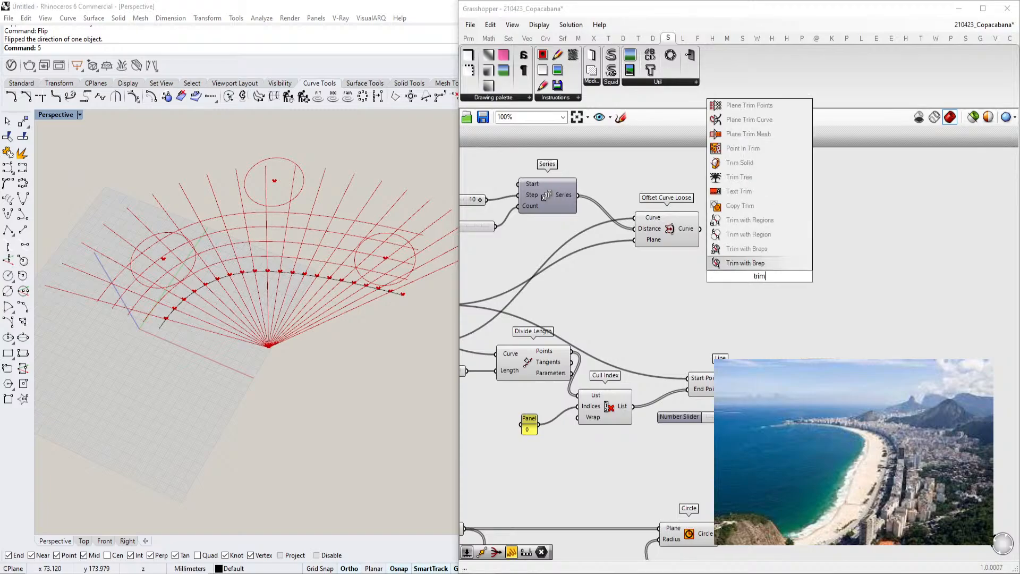
text( sur)
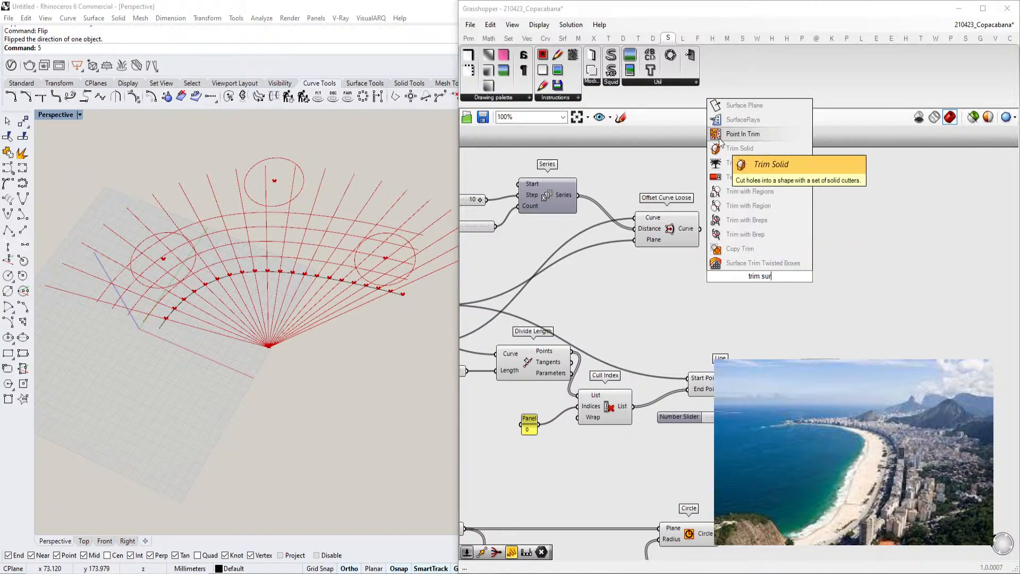
click(647, 270)
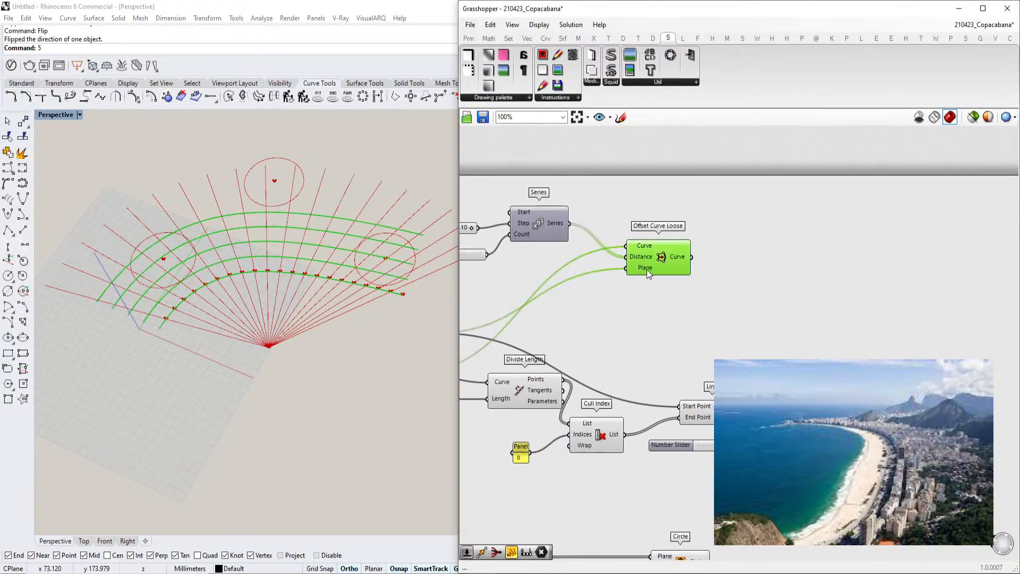
Add a Ruled Surface component beside the Offset Curve Loose component
right_drag(693, 267, 685, 284)
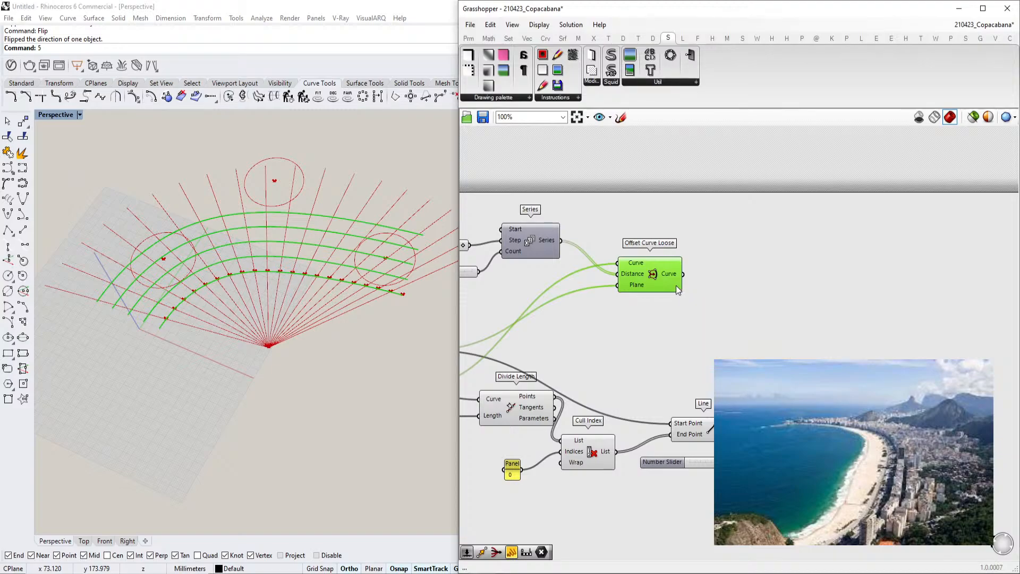
mouse_move(676, 285)
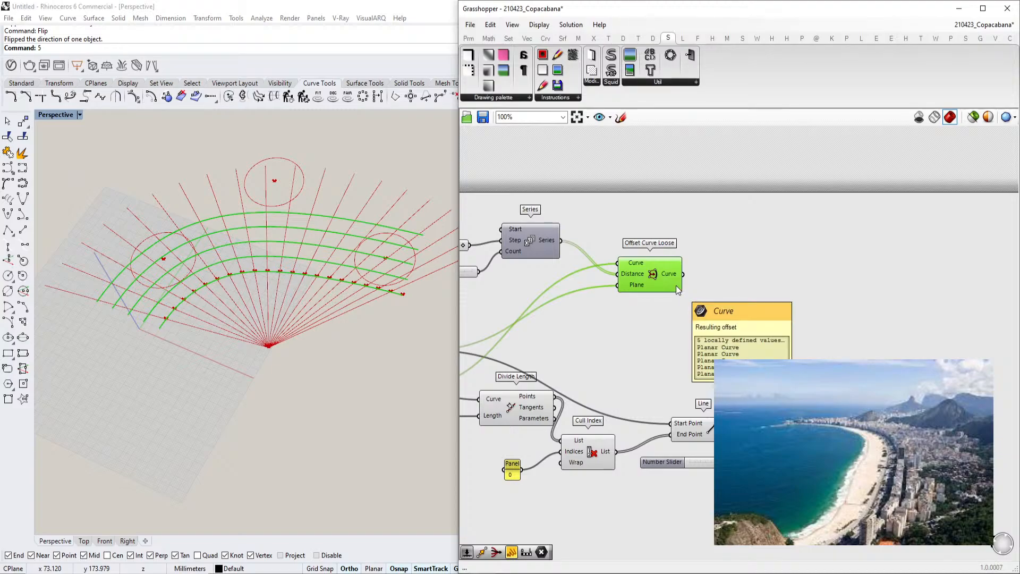
right_drag(751, 295, 718, 290)
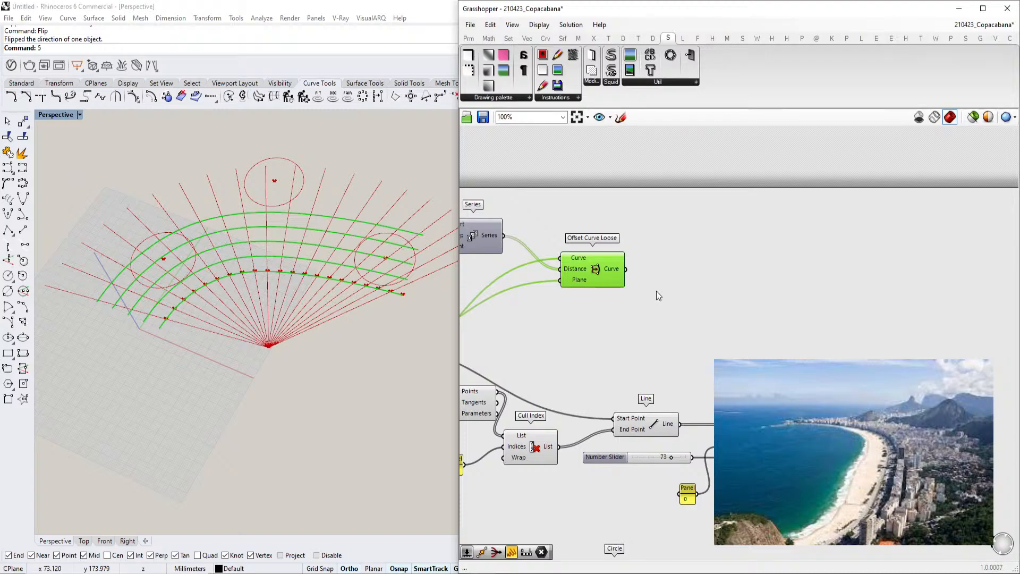
double_click(671, 304)
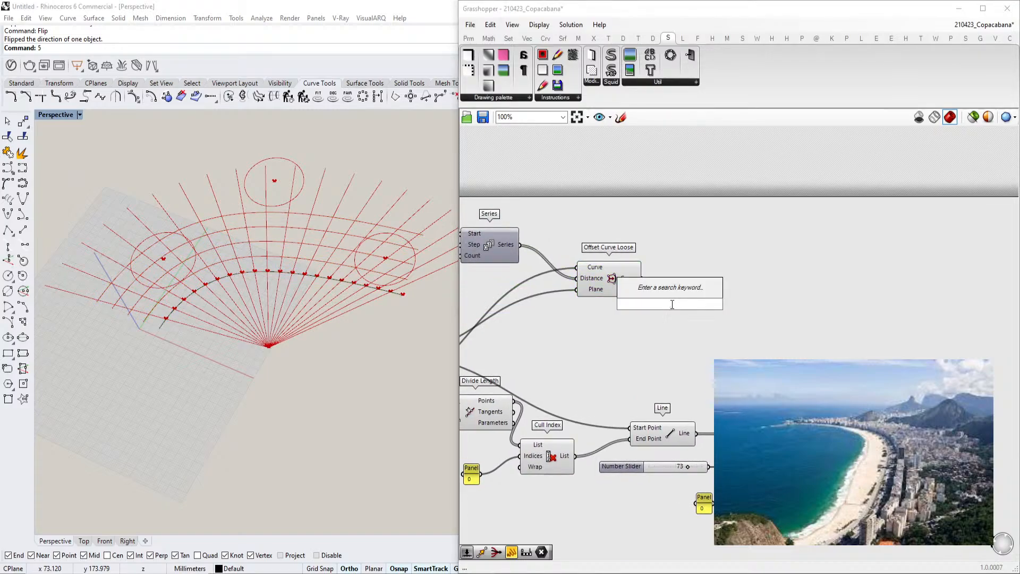
text(ruled s)
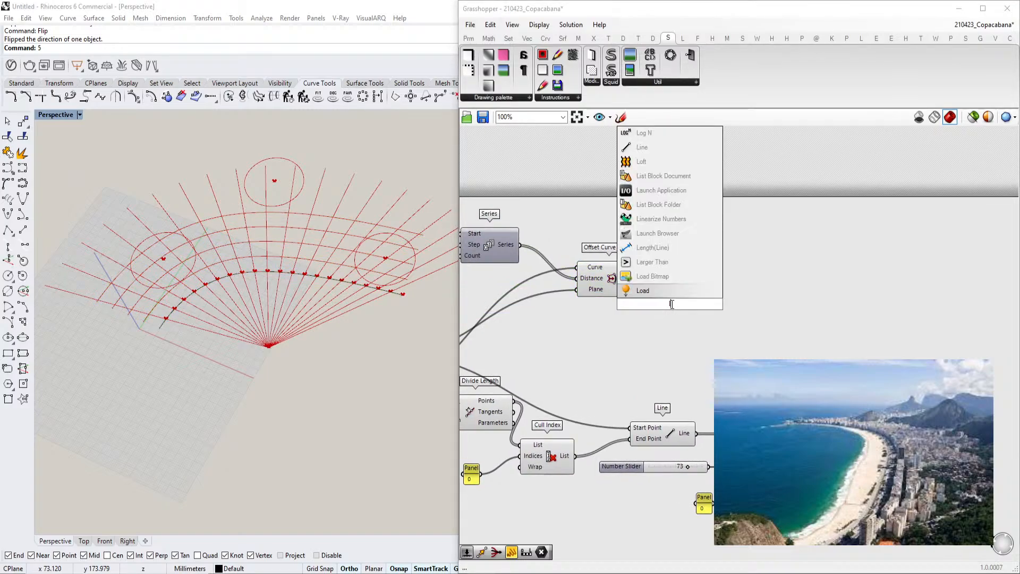
key(Return)
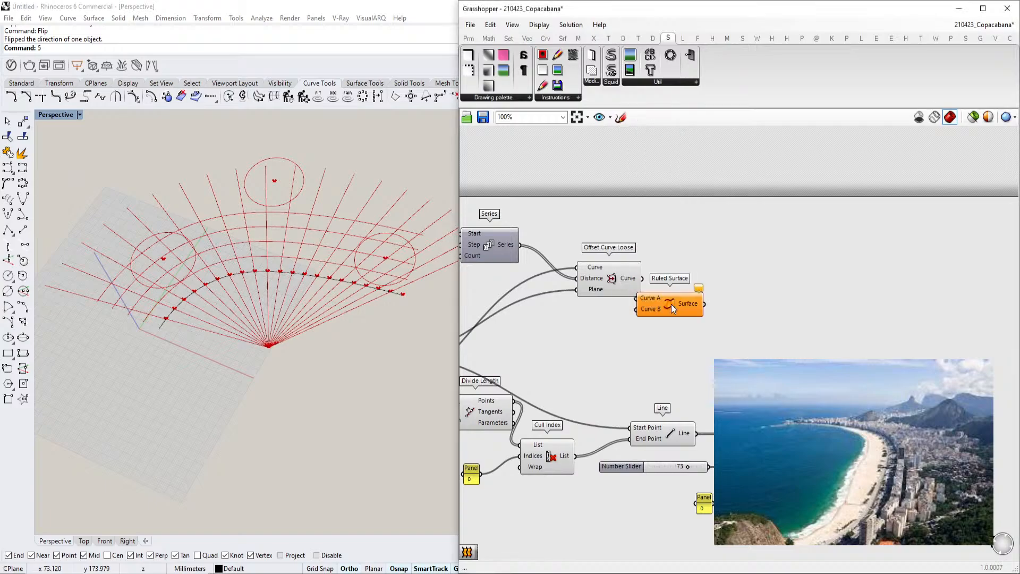
Add a Shift List component and feed the offset curves into its List input
scroll(671, 304, up, 4)
scroll(658, 295, down, 1)
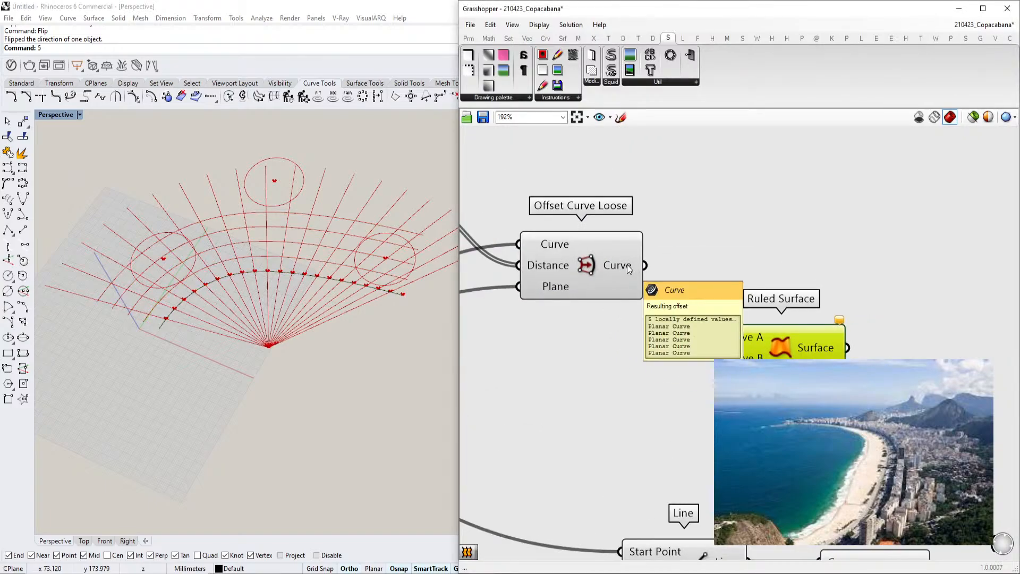
click(629, 269)
double_click(757, 287)
text(shift)
click(740, 273)
drag(645, 267, 715, 266)
Connect the offset curves to Ruled Surface Curve A and the shifted list to Curve B
drag(803, 353, 903, 230)
right_click(723, 282)
click(723, 306)
click(756, 280)
drag(807, 286, 644, 265)
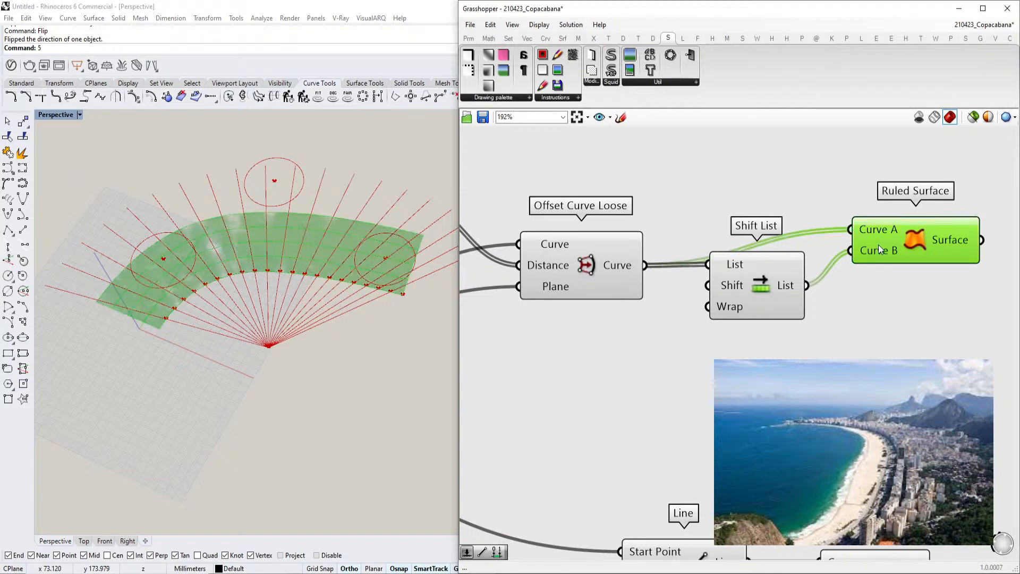
right_drag(904, 245, 879, 266)
Change the Shift List's Wrap input option from its context menu
right_click(698, 331)
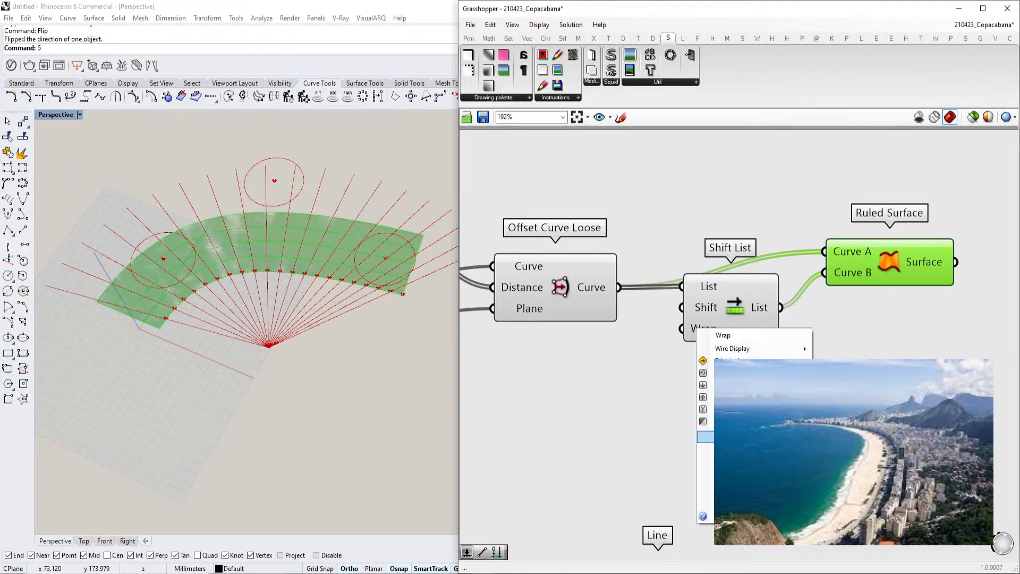
click(838, 441)
right_drag(206, 355, 276, 340)
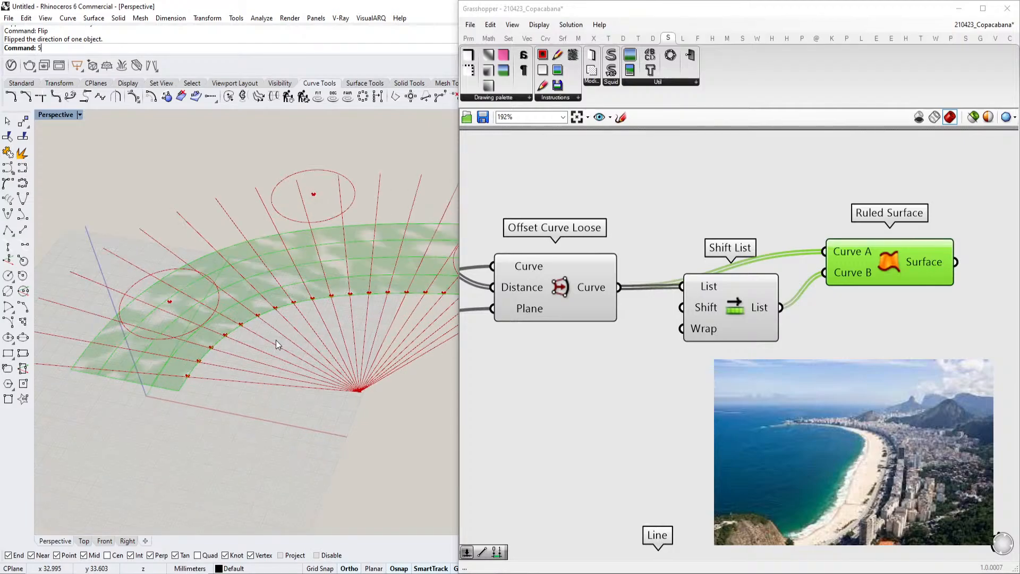
Open the Perspective viewport's display options and examine the Grasshopper Arctic mode settings
click(52, 115)
click(119, 522)
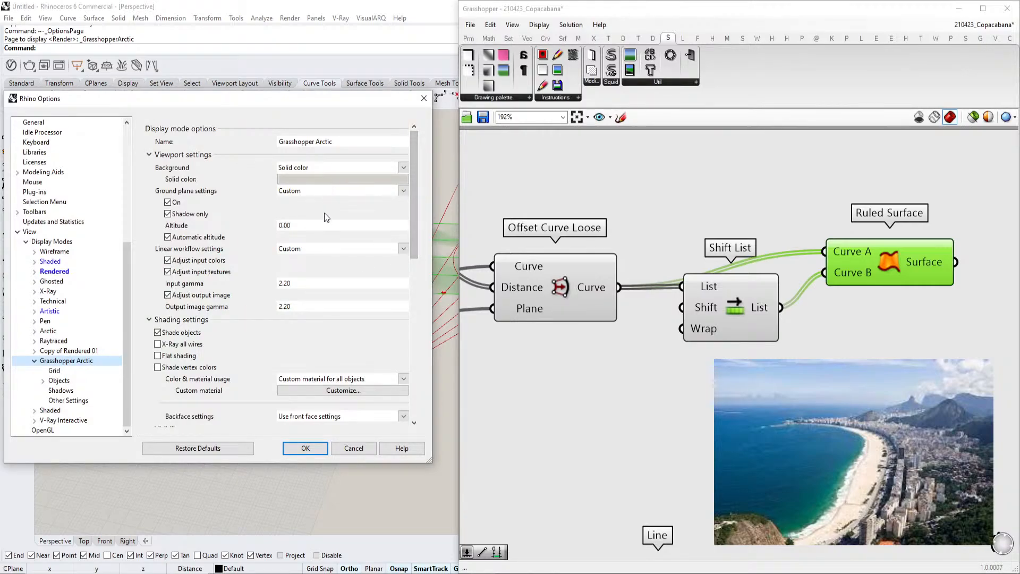
drag(415, 212, 419, 379)
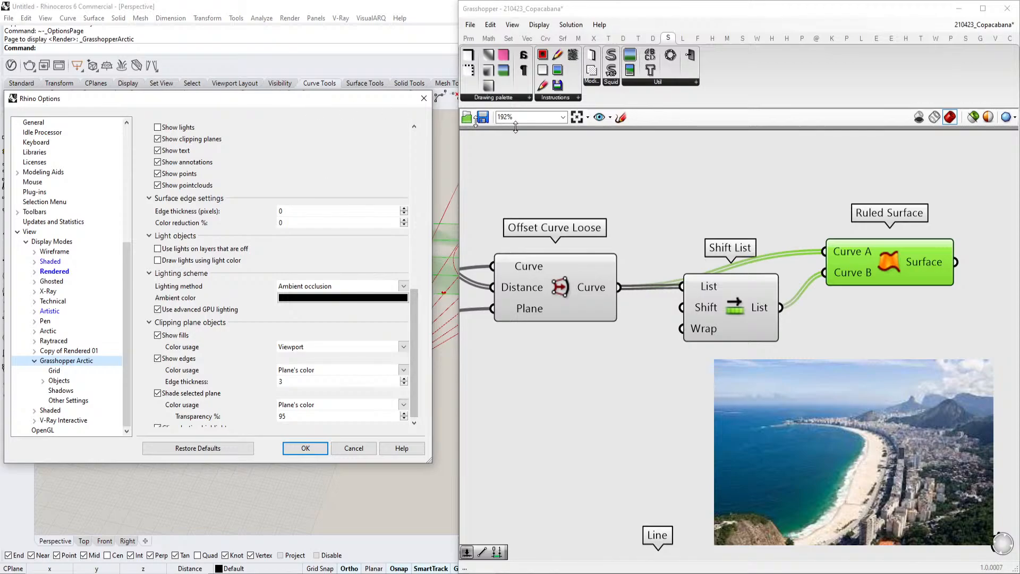
drag(296, 102, 602, 366)
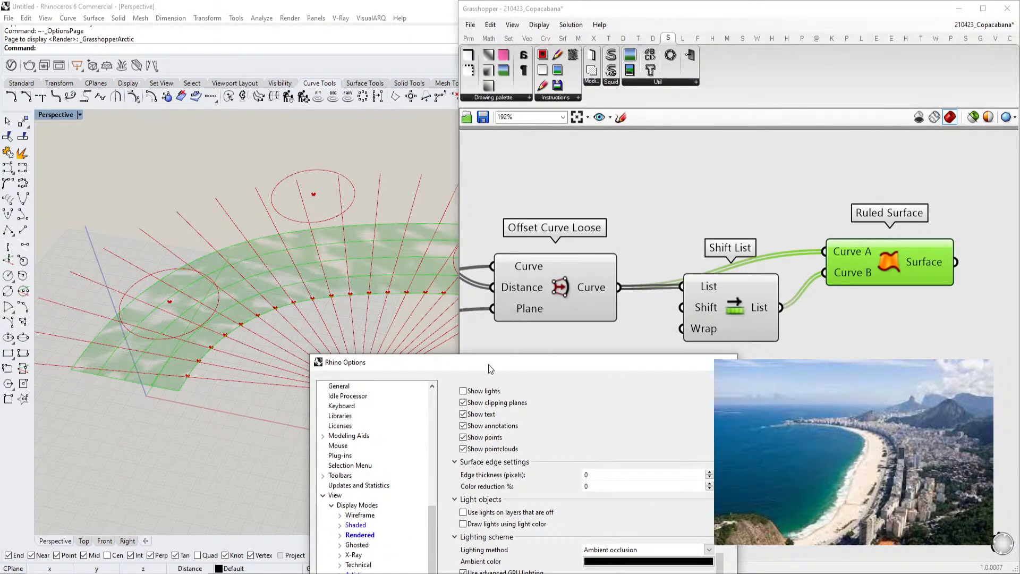
drag(488, 365, 498, 227)
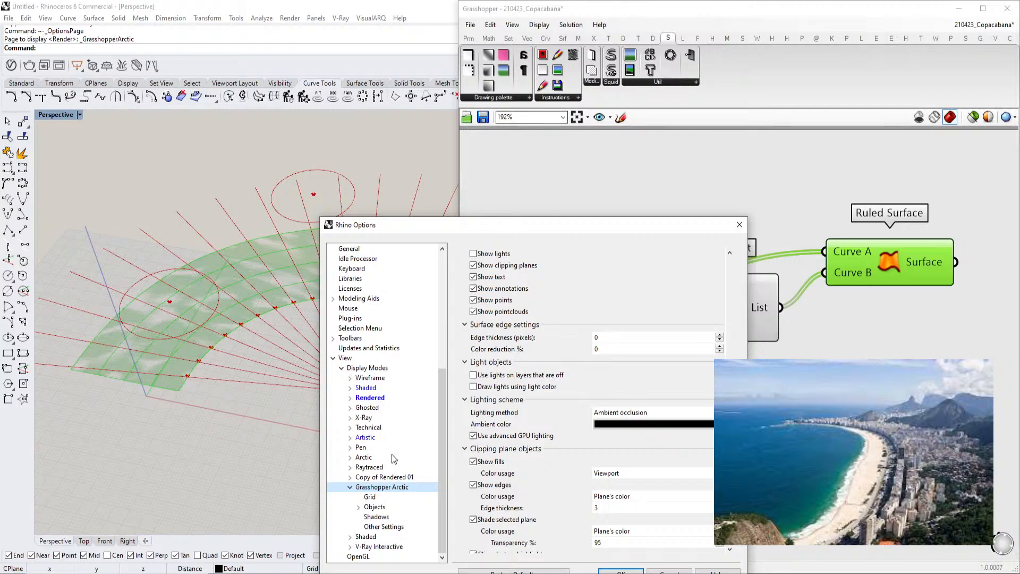
click(378, 507)
click(377, 517)
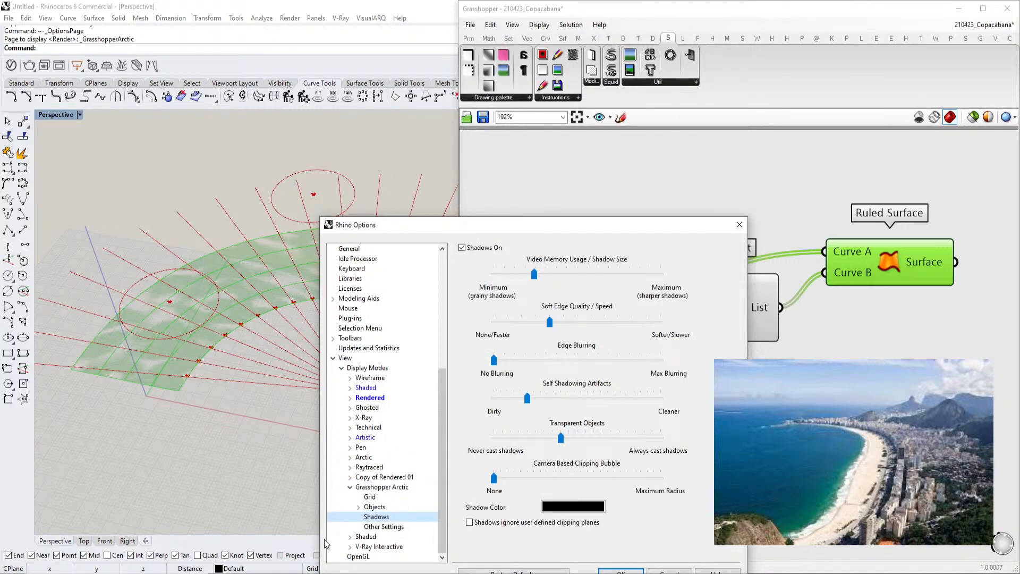
click(382, 528)
click(377, 508)
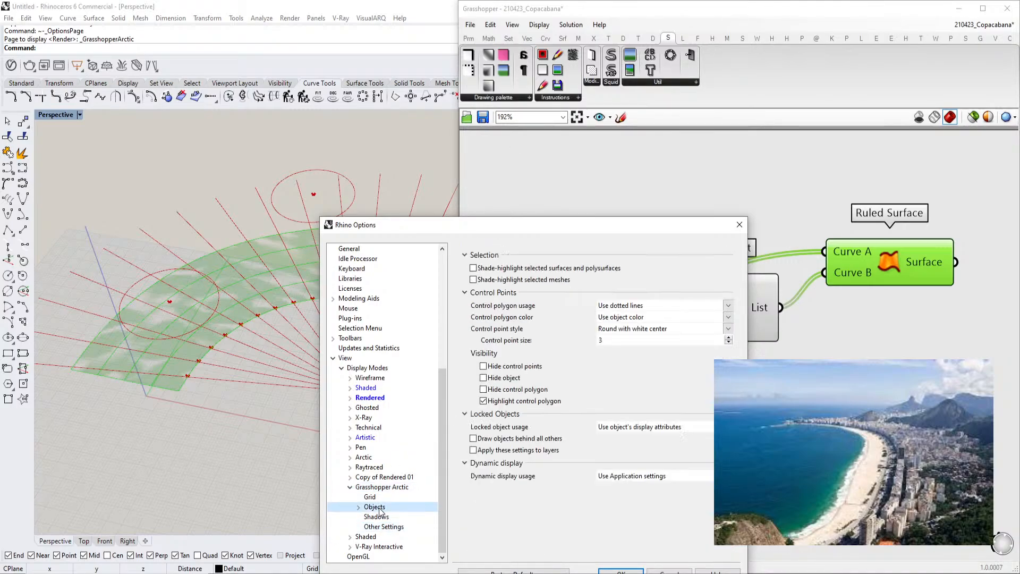
drag(567, 227, 577, 154)
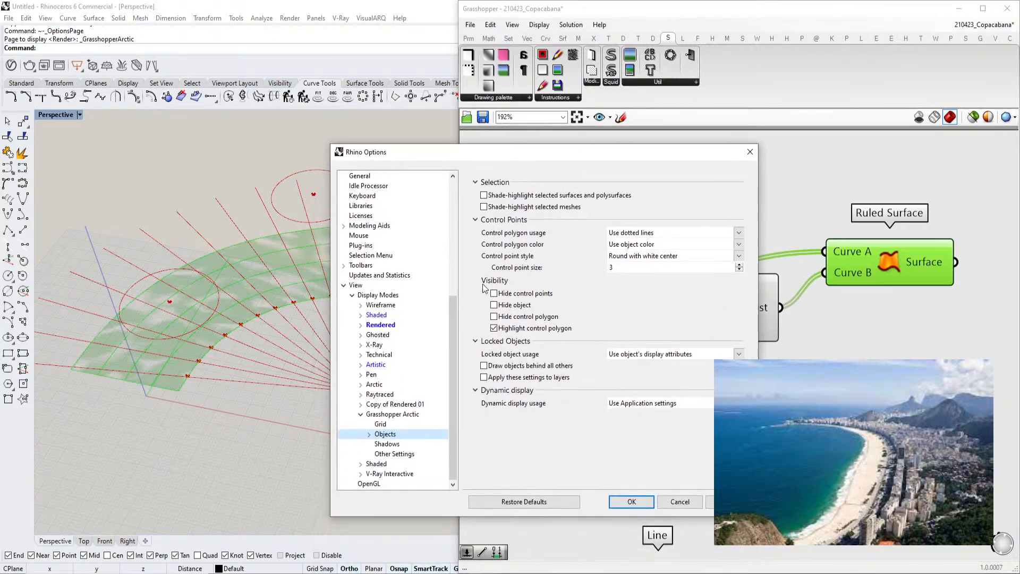
click(380, 424)
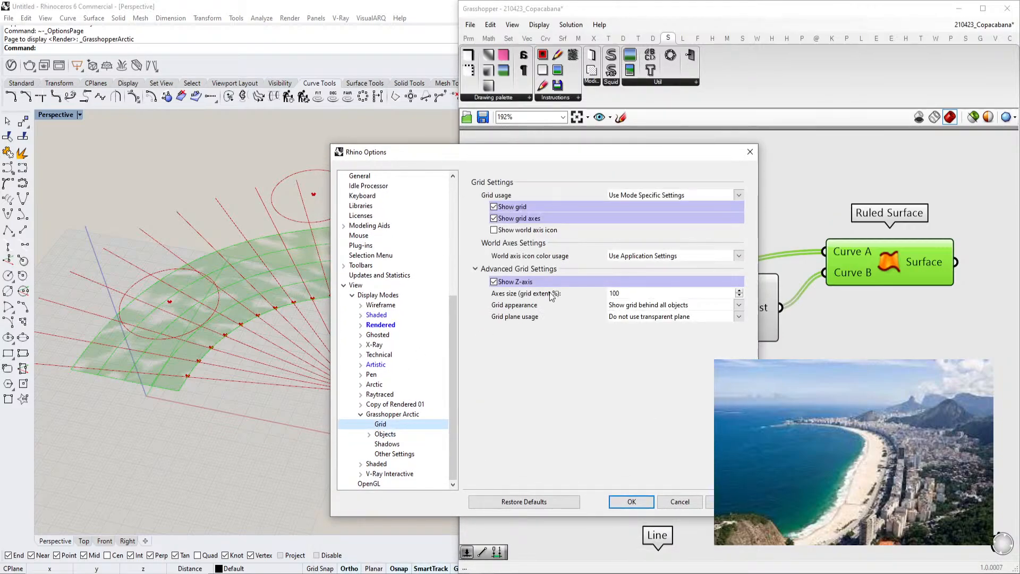
click(391, 416)
scroll(531, 264, up, 3)
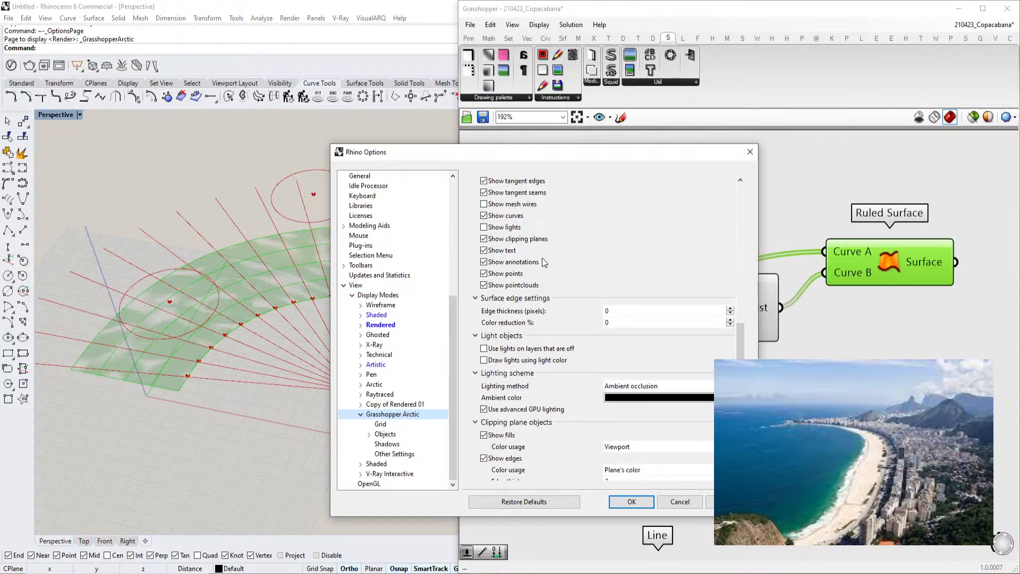
scroll(532, 255, up, 6)
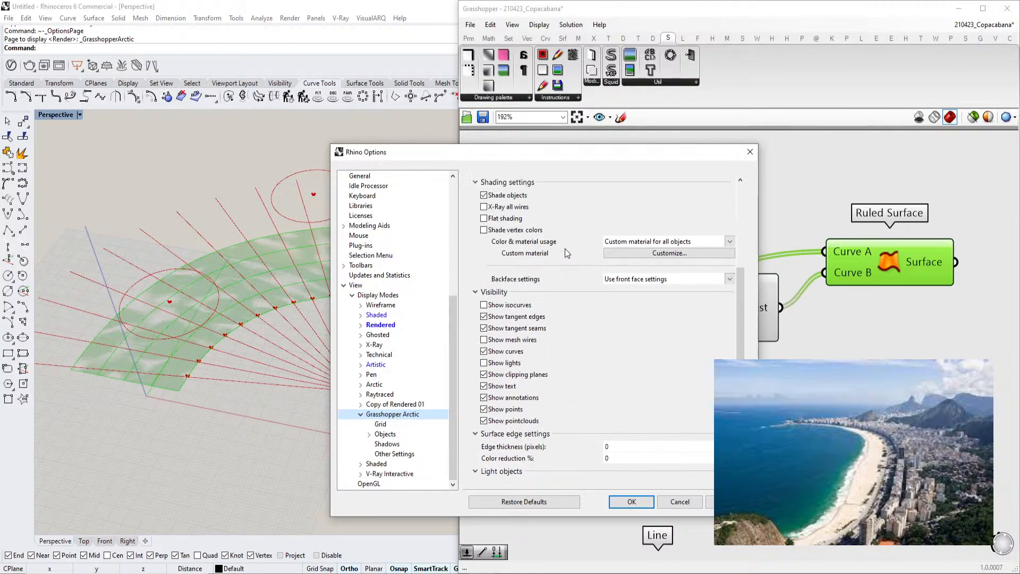
Toggle shaded objects off and on and set the ground plane altitude to -1
click(484, 277)
click(485, 277)
click(484, 277)
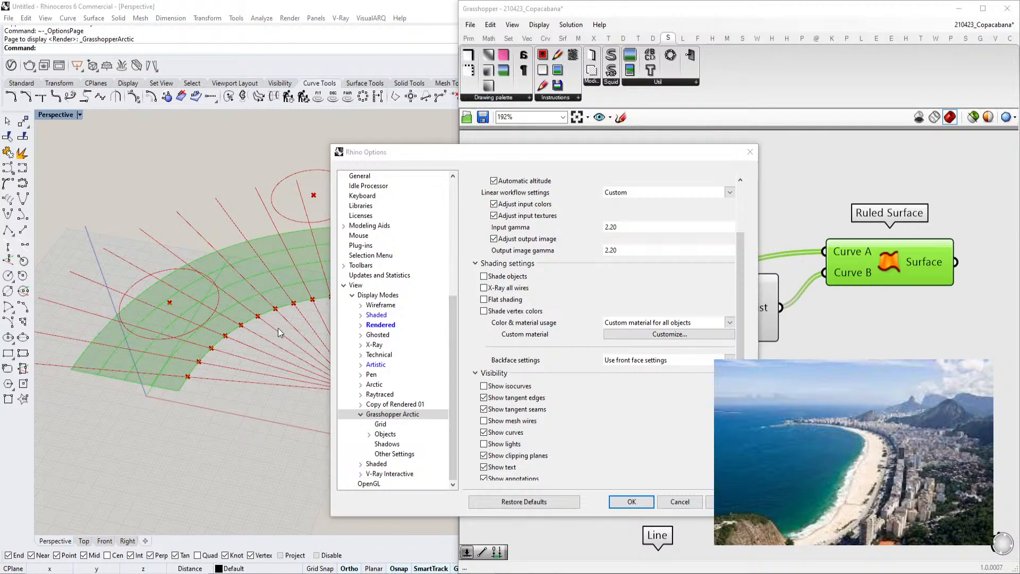
click(484, 276)
scroll(582, 299, up, 3)
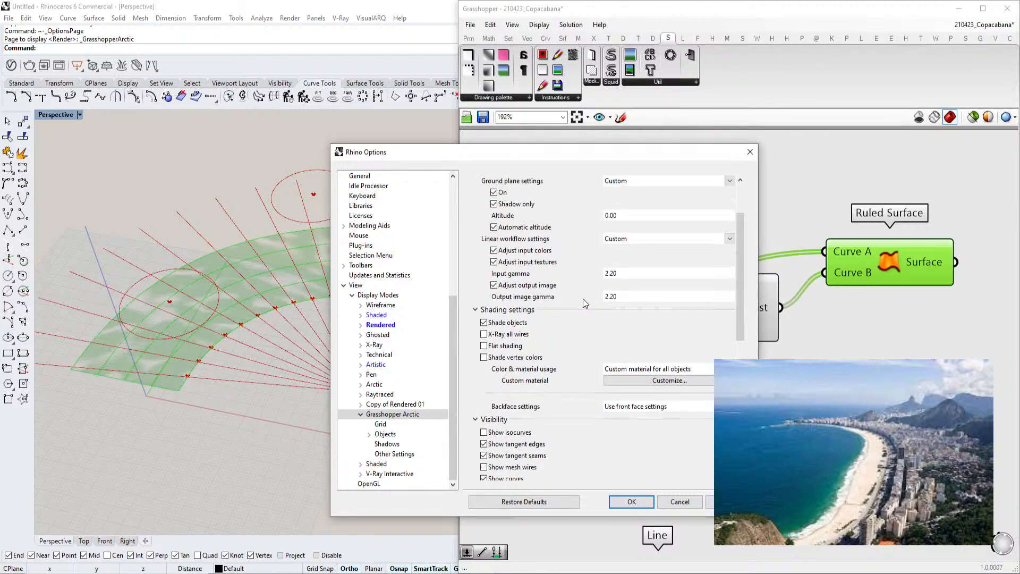
scroll(582, 298, up, 1)
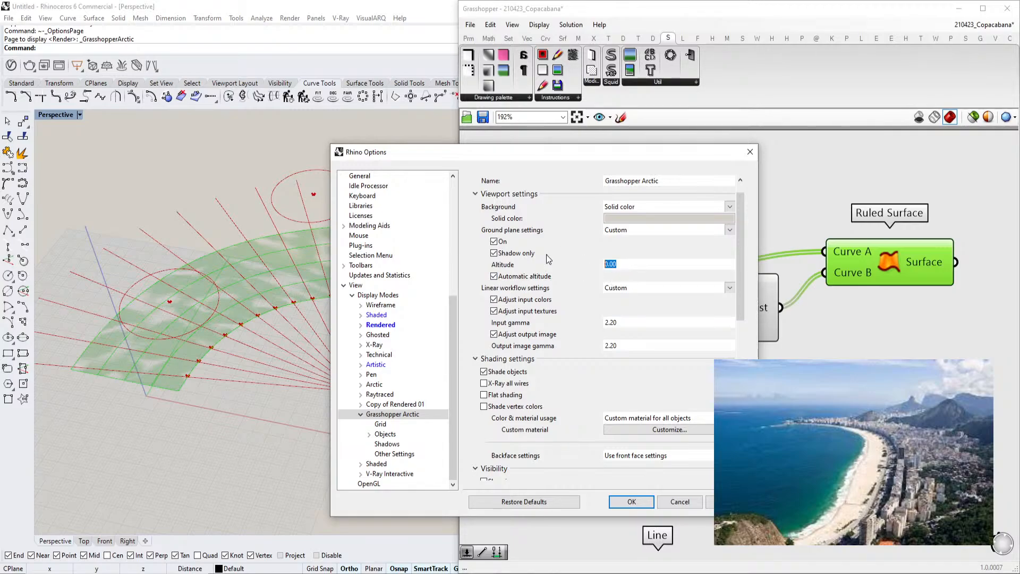
click(634, 501)
Reopen the display options, turn off automatic altitude and set the ground plane altitude to -0.01
click(65, 117)
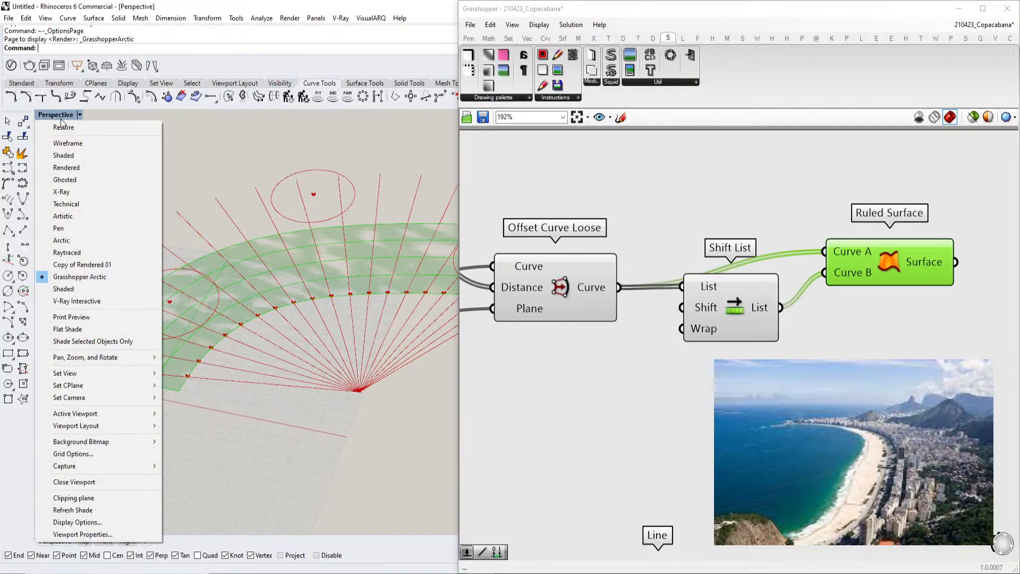
click(80, 522)
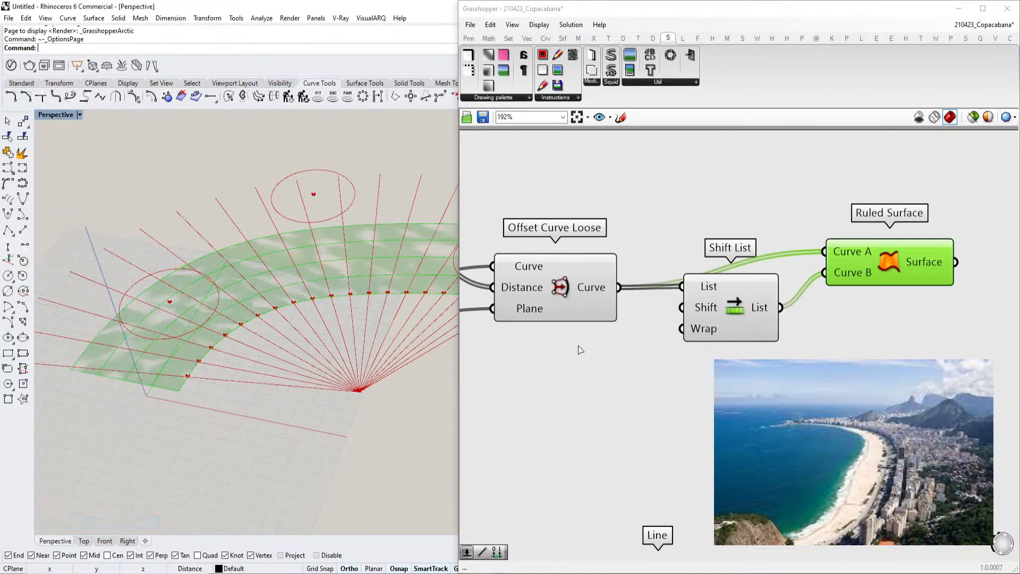
click(631, 279)
click(497, 293)
click(497, 292)
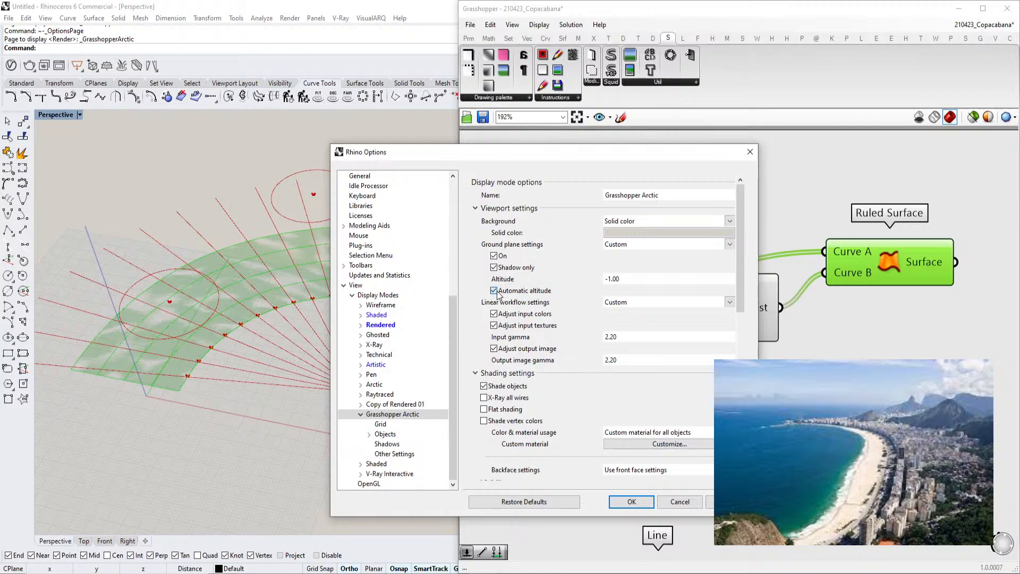
click(496, 292)
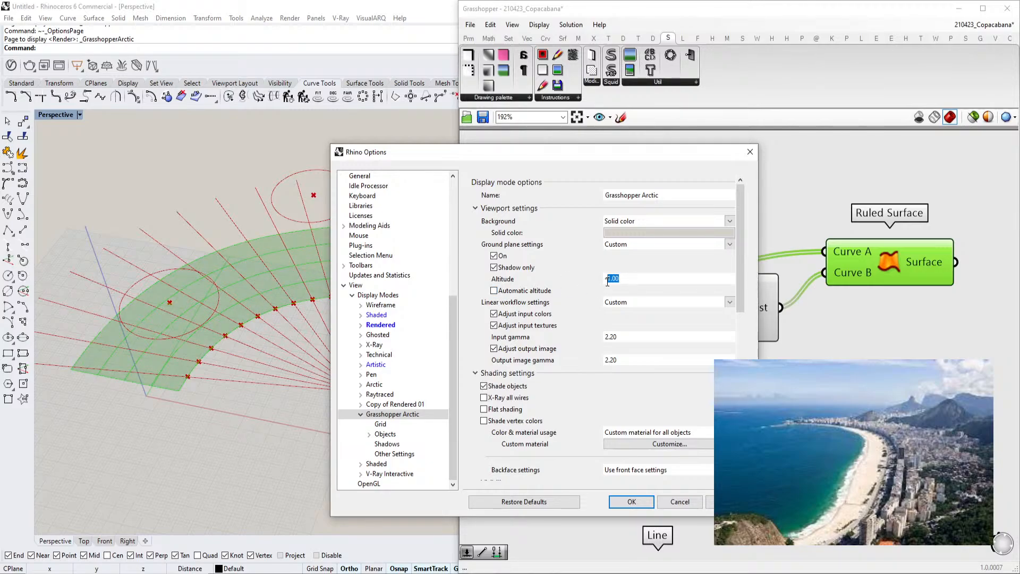
text(-0.01)
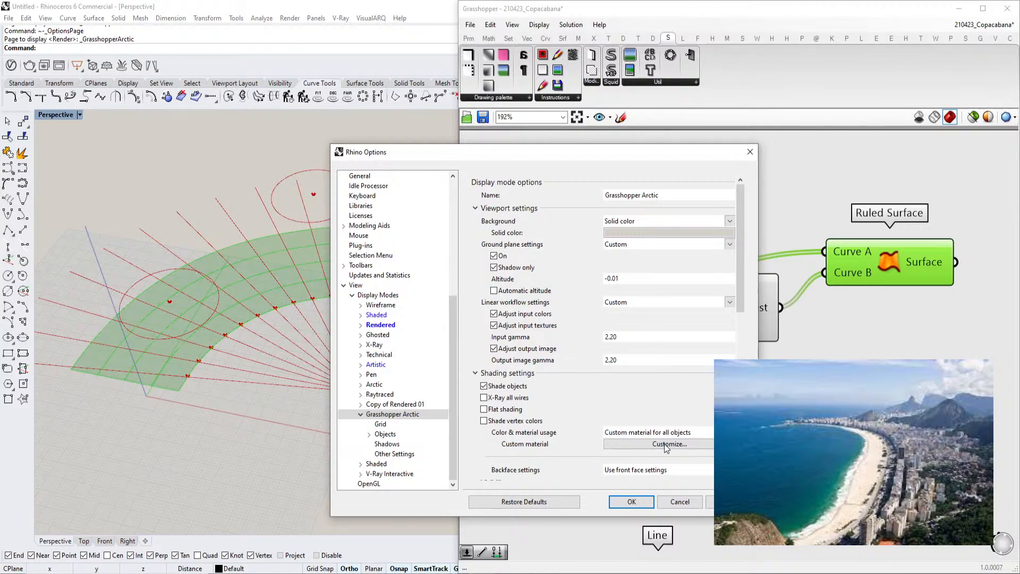
click(631, 502)
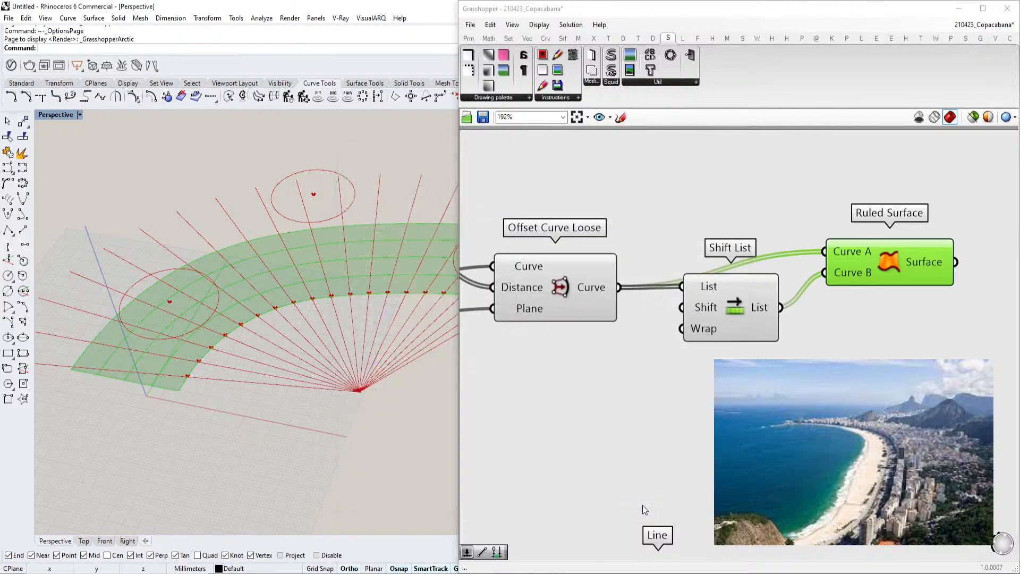
Draw a test box in the Rhino viewport, then delete it
right_drag(840, 329, 793, 321)
scroll(793, 320, down, 3)
right_drag(330, 275, 234, 297)
text(Box)
key(Return)
click(291, 336)
click(91, 392)
click(77, 212)
right_drag(233, 378, 271, 331)
scroll(250, 272, down, 3)
click(250, 272)
scroll(259, 307, down, 5)
key(Delete)
scroll(260, 306, down, 1)
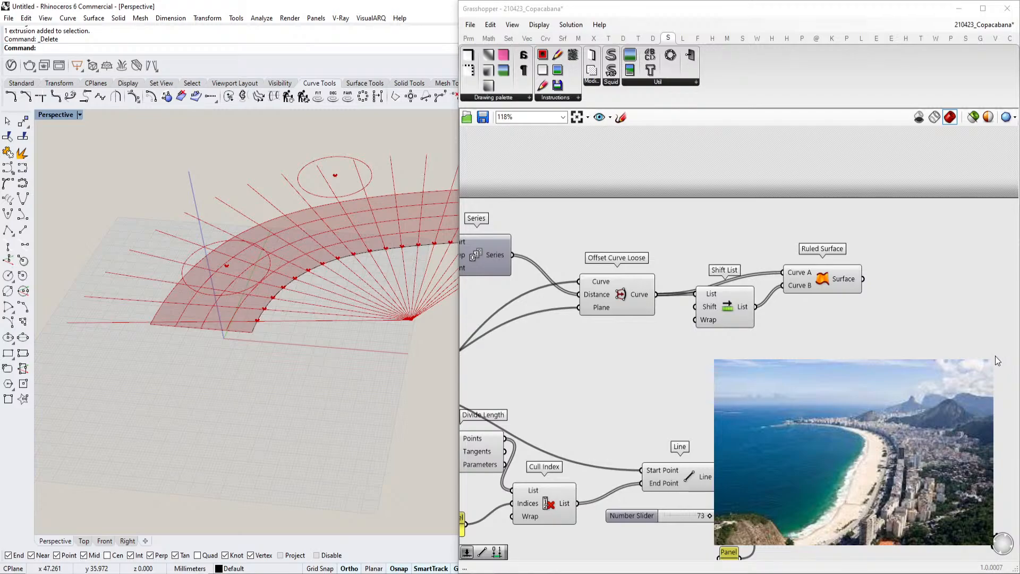
Search the component library for a split component
right_drag(833, 303, 762, 321)
click(787, 314)
right_drag(355, 317, 353, 332)
right_drag(701, 367, 647, 372)
double_click(754, 396)
text(split)
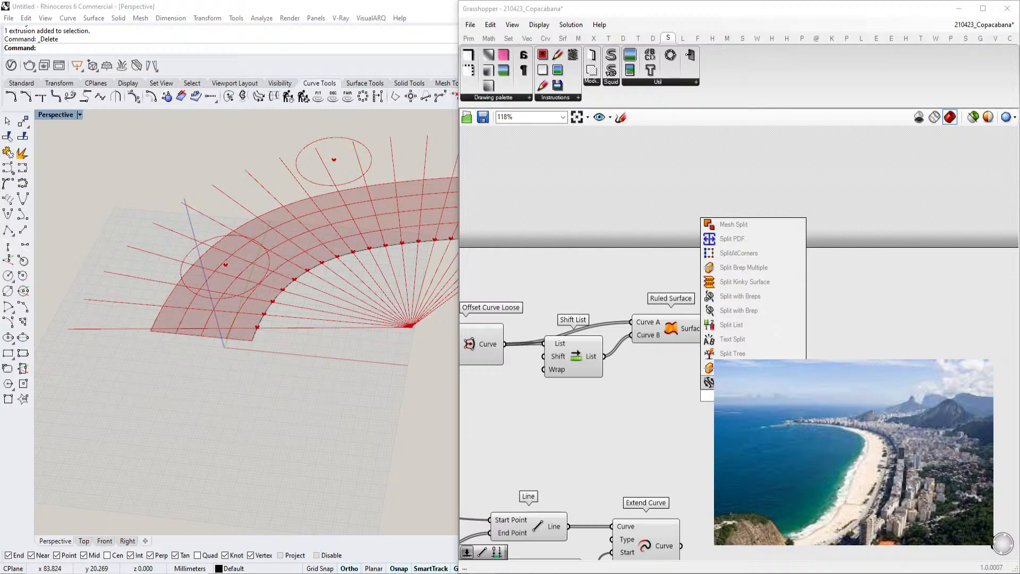
Find and place a Surface Split component on the canvas next to the Ruled Surface
click(556, 98)
mouse_move(518, 101)
click(637, 80)
click(653, 41)
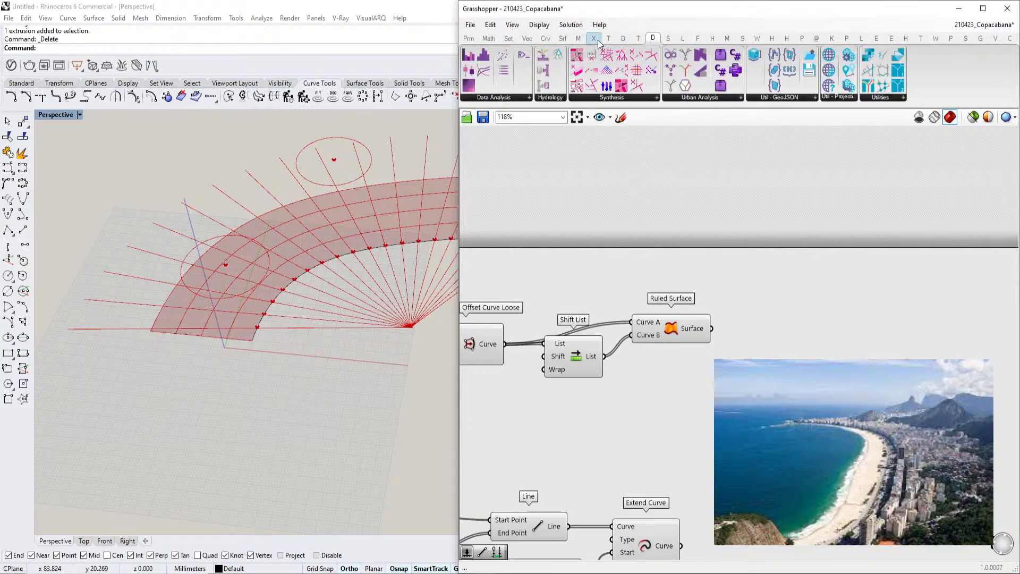
click(619, 40)
click(596, 41)
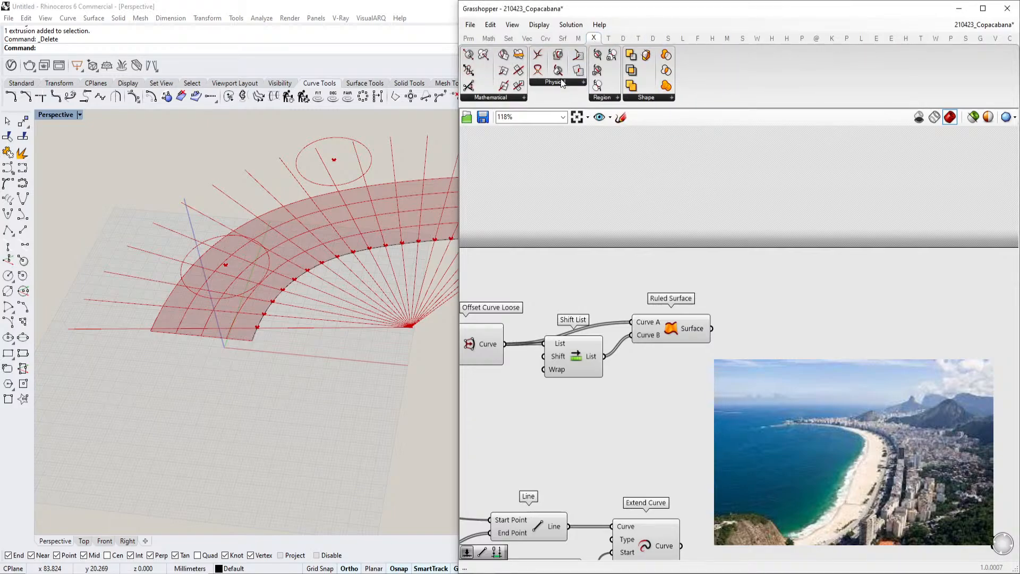
click(562, 82)
click(664, 98)
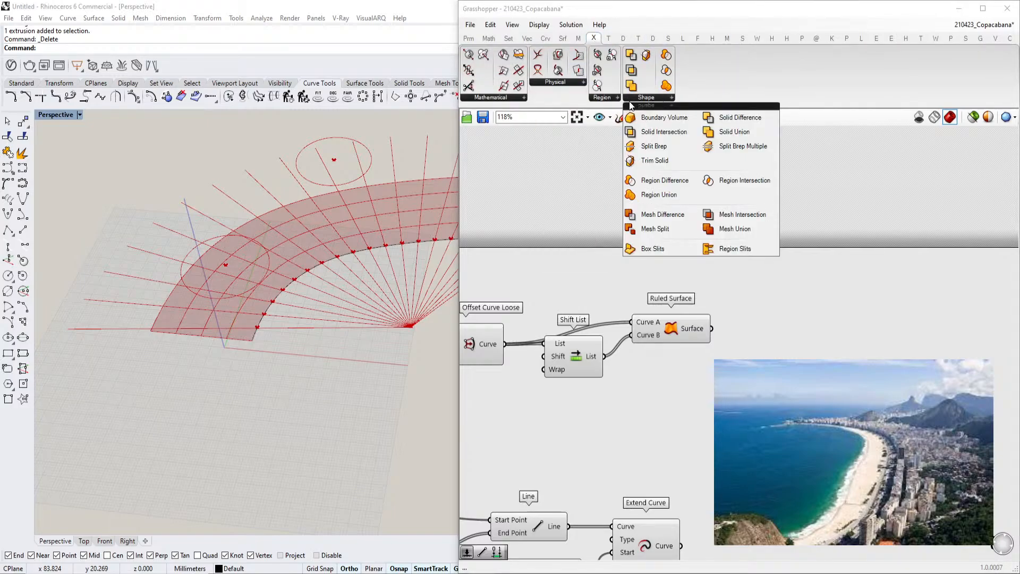
click(540, 83)
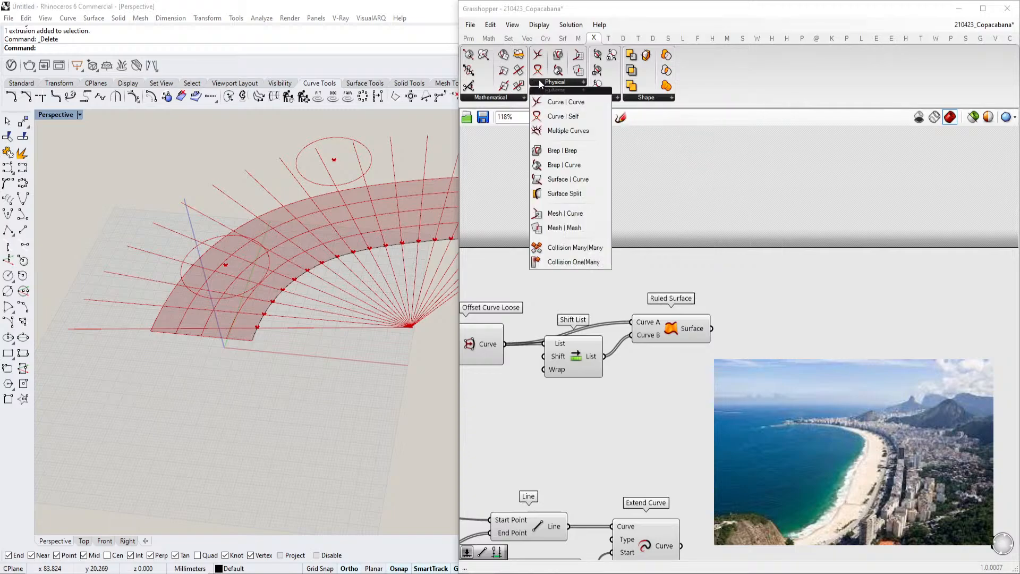
click(568, 193)
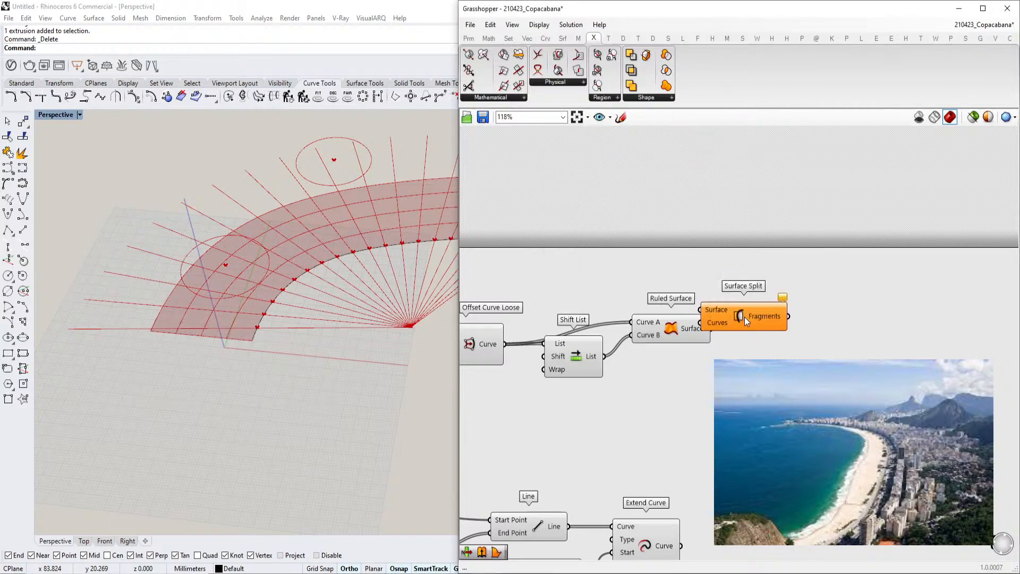
Connect the ruled surface to Surface Split's Surface input and the extended lines to its Curves input
click(677, 324)
drag(716, 330, 790, 349)
right_drag(792, 344, 791, 291)
click(654, 511)
drag(680, 493, 786, 314)
click(840, 307)
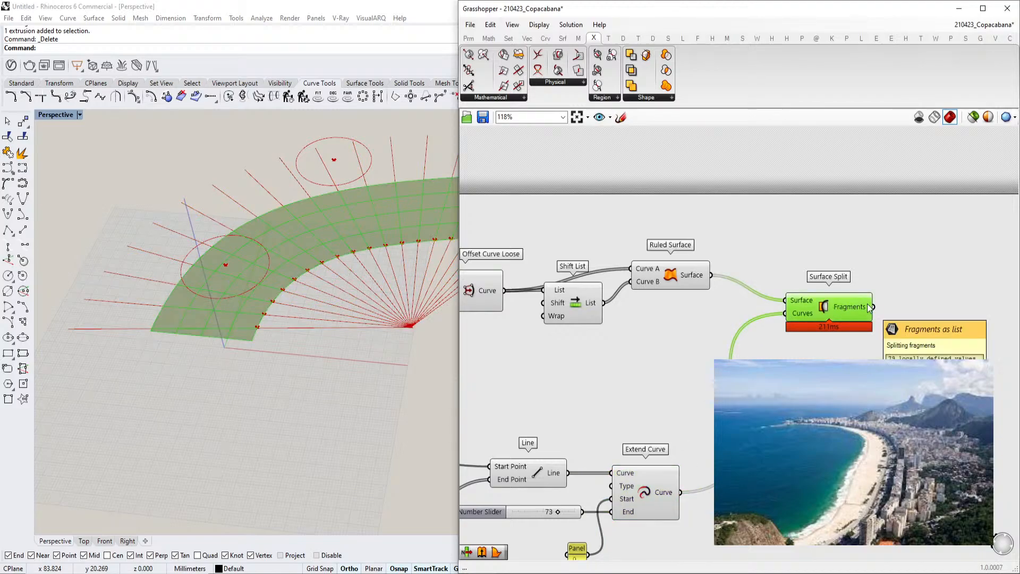
Zoom in the Rhino viewport to examine the split surface fragments
scroll(270, 280, down, 5)
scroll(291, 281, up, 8)
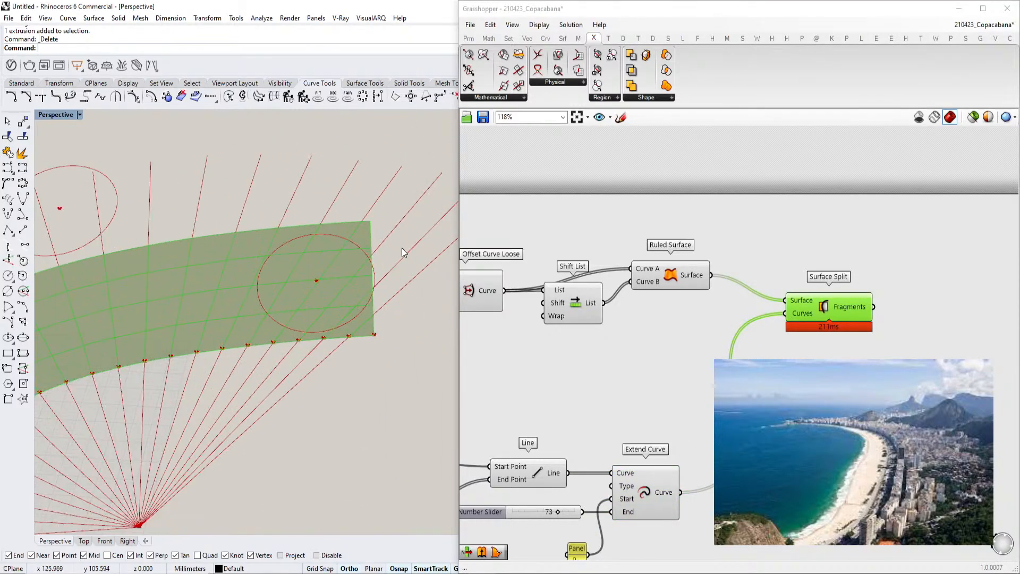
scroll(383, 241, down, 3)
scroll(378, 218, up, 5)
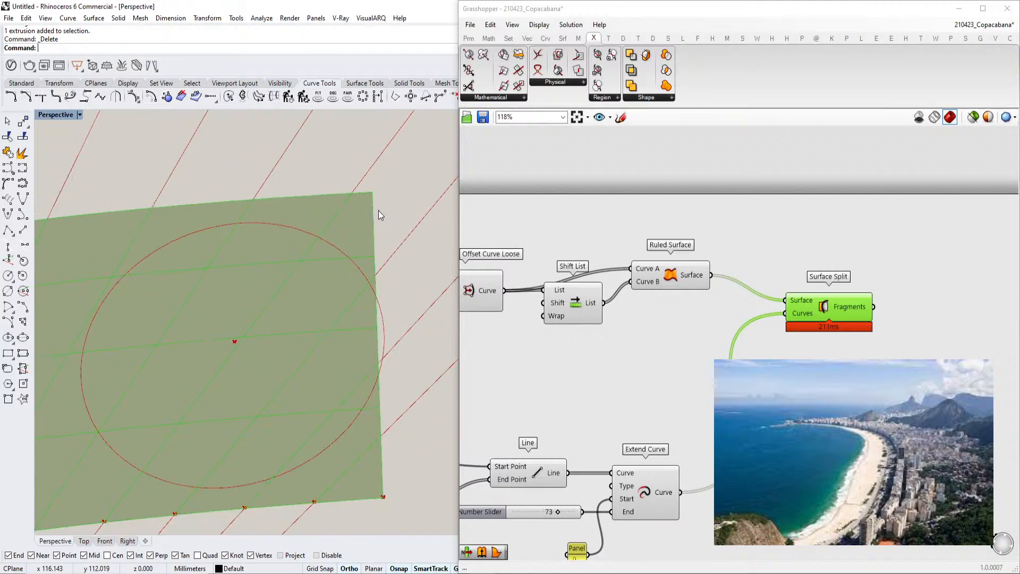
scroll(346, 255, down, 5)
scroll(303, 274, up, 8)
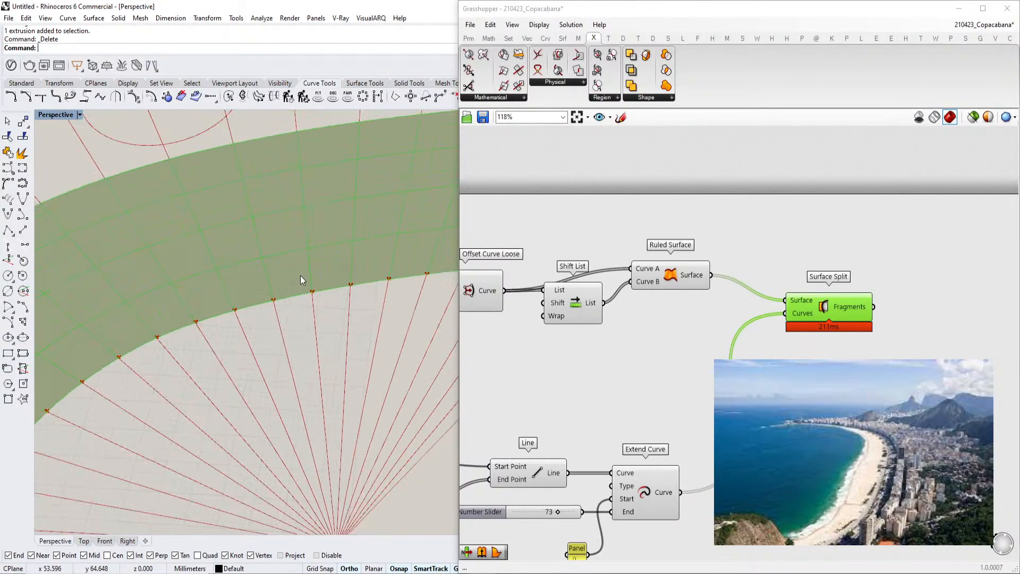
scroll(247, 334, down, 1)
scroll(723, 428, down, 3)
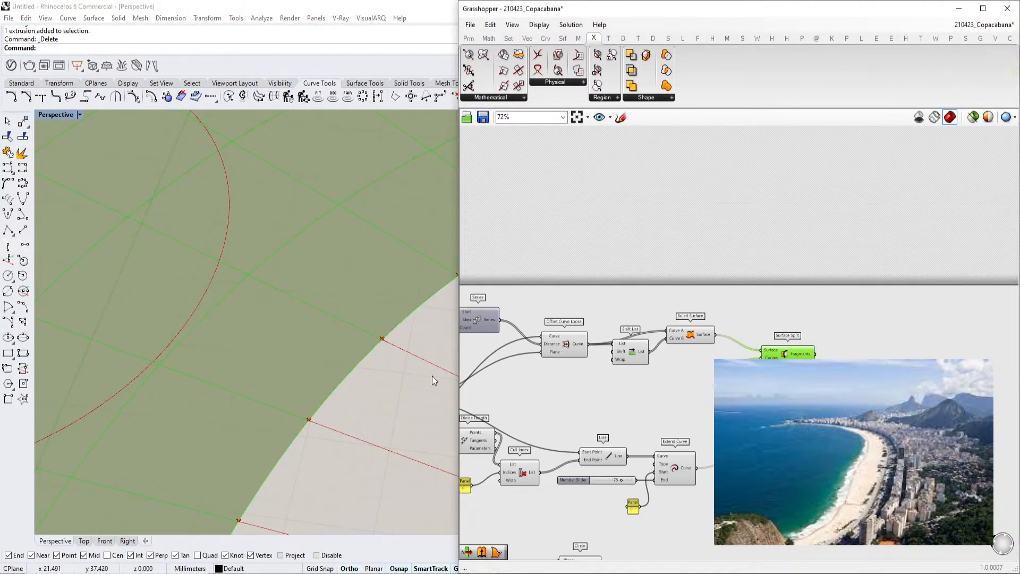
scroll(345, 380, down, 6)
right_drag(346, 380, 246, 398)
click(833, 343)
scroll(865, 382, up, 3)
click(755, 333)
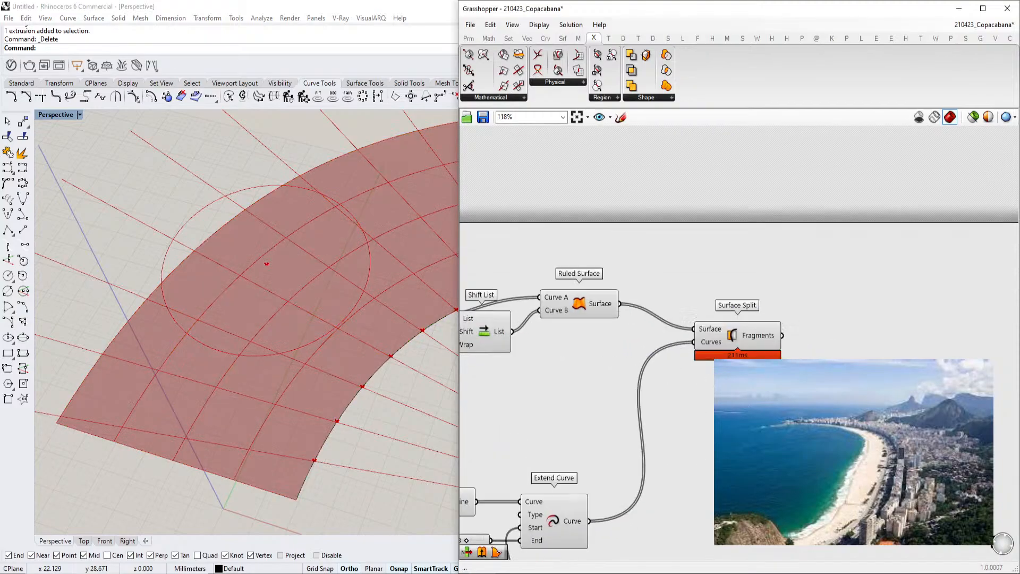
Browse the component tabs looking for a component to subdivide the fragments
click(773, 390)
click(546, 41)
click(529, 41)
click(490, 41)
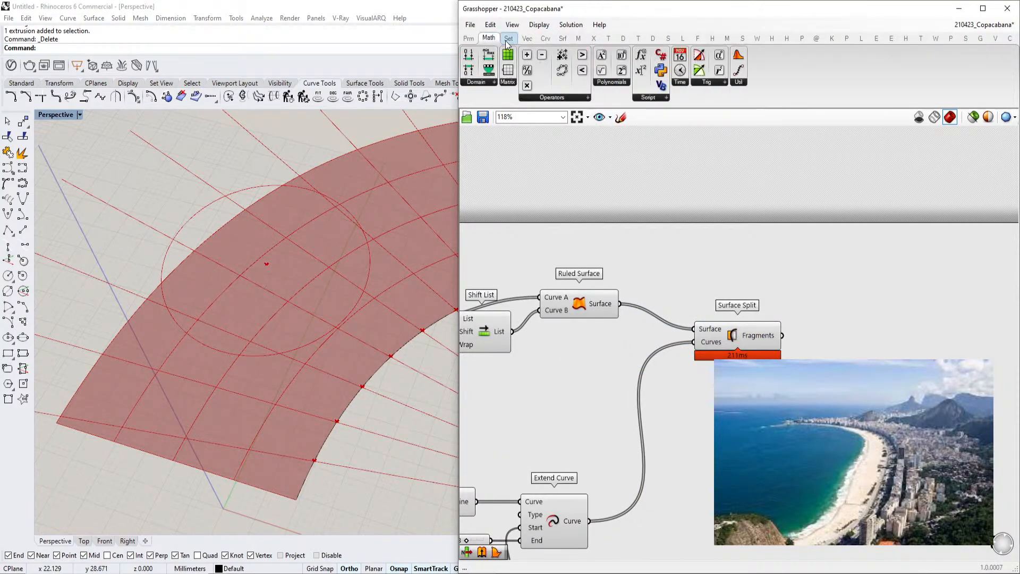
click(508, 39)
click(527, 40)
click(544, 39)
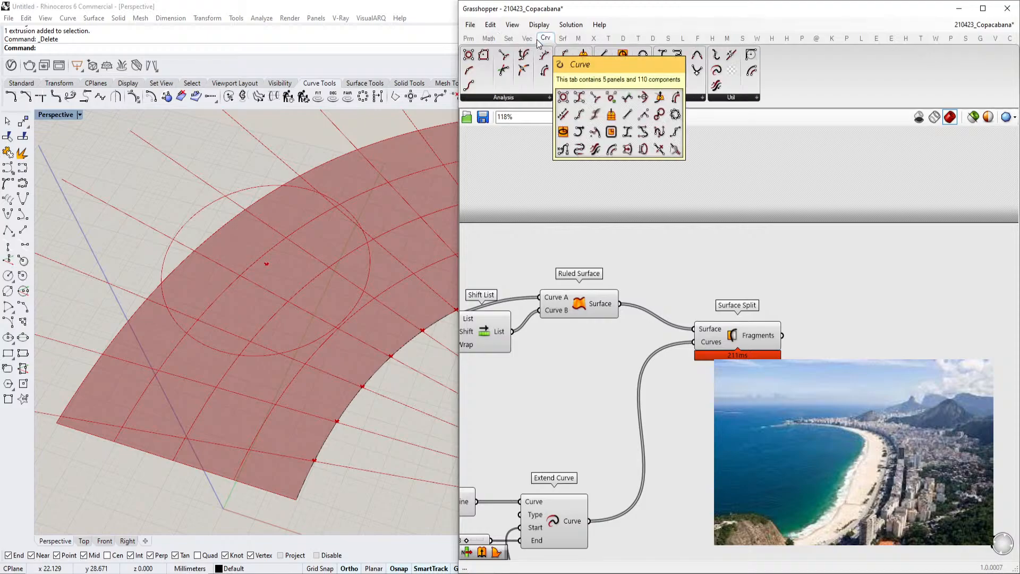
click(527, 41)
click(545, 41)
click(563, 41)
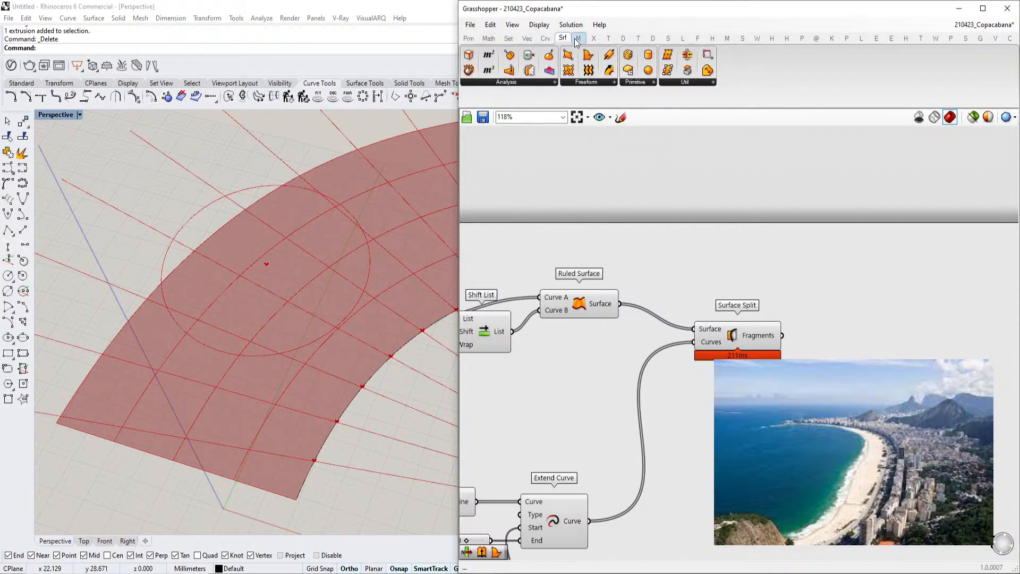
click(578, 40)
click(594, 38)
click(563, 40)
click(545, 40)
click(528, 39)
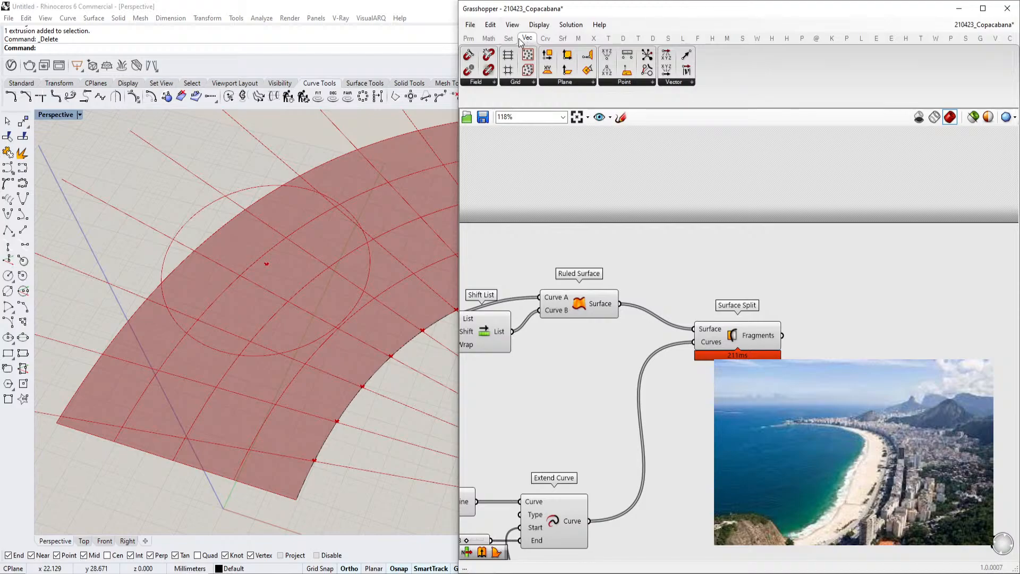
click(516, 41)
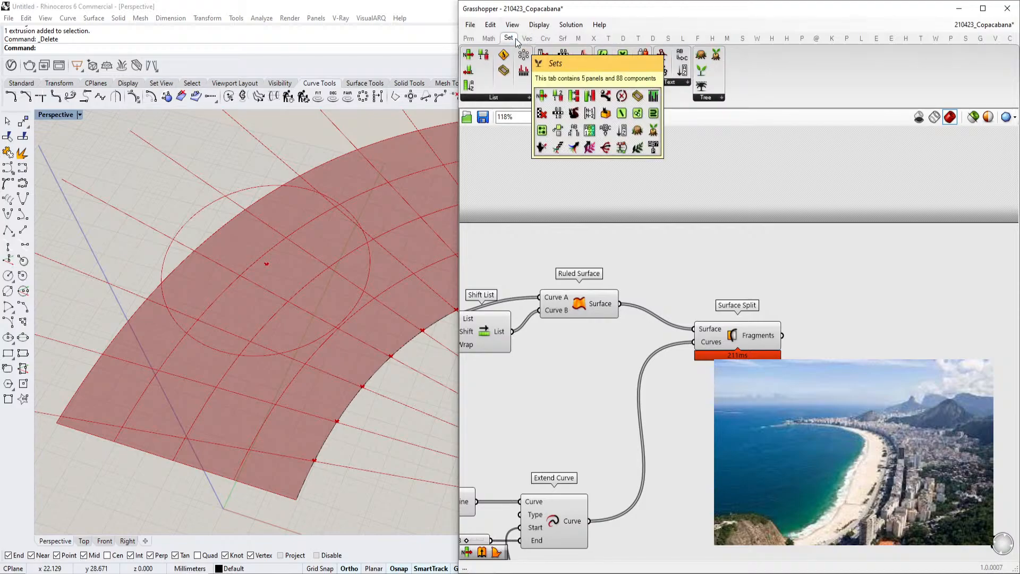
click(489, 38)
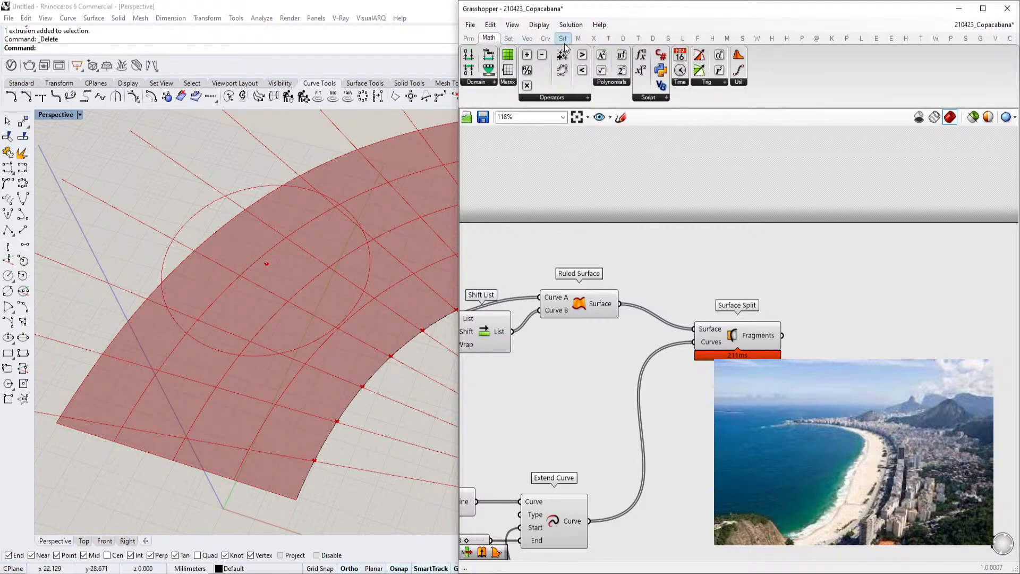
click(518, 41)
click(527, 39)
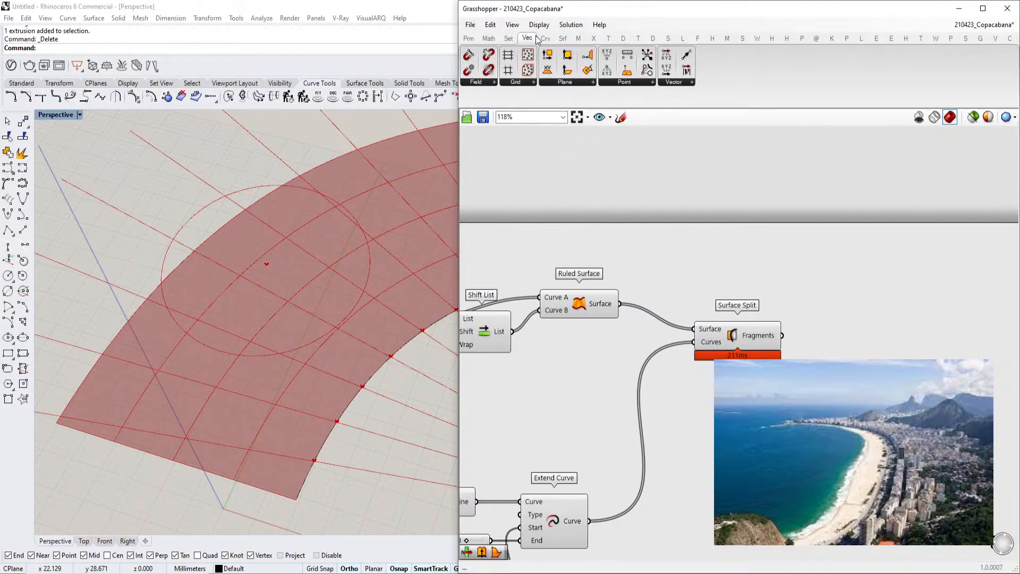
click(543, 39)
click(511, 39)
click(526, 38)
click(547, 39)
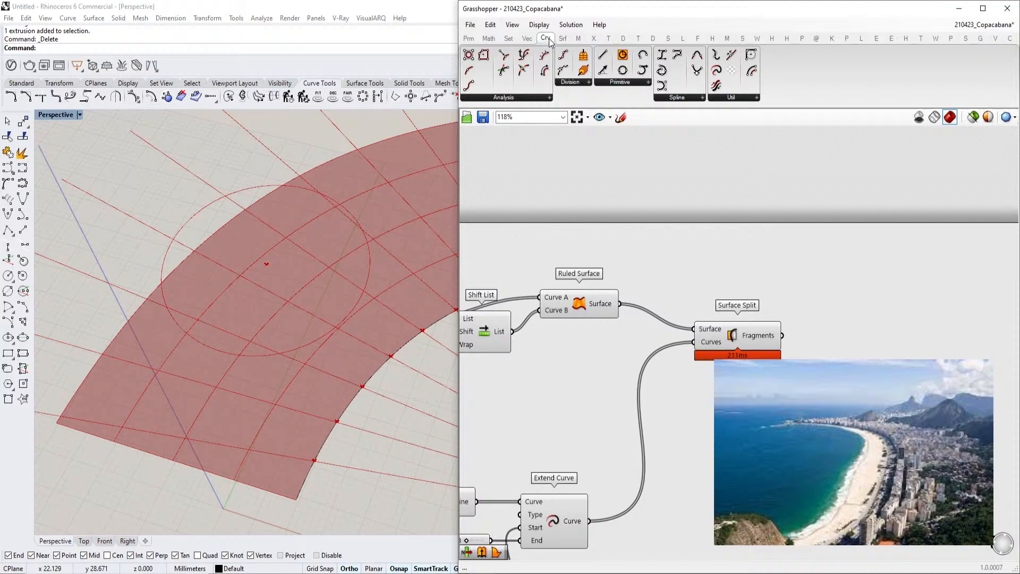
click(563, 39)
click(578, 39)
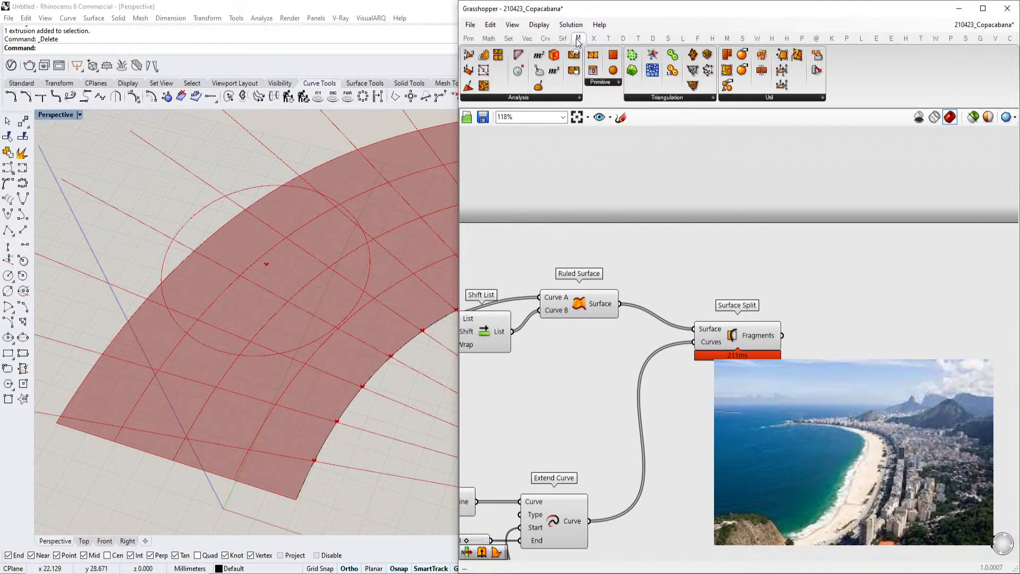
Place a Substrate component from the Mesh tab's Triangulation panel
click(663, 100)
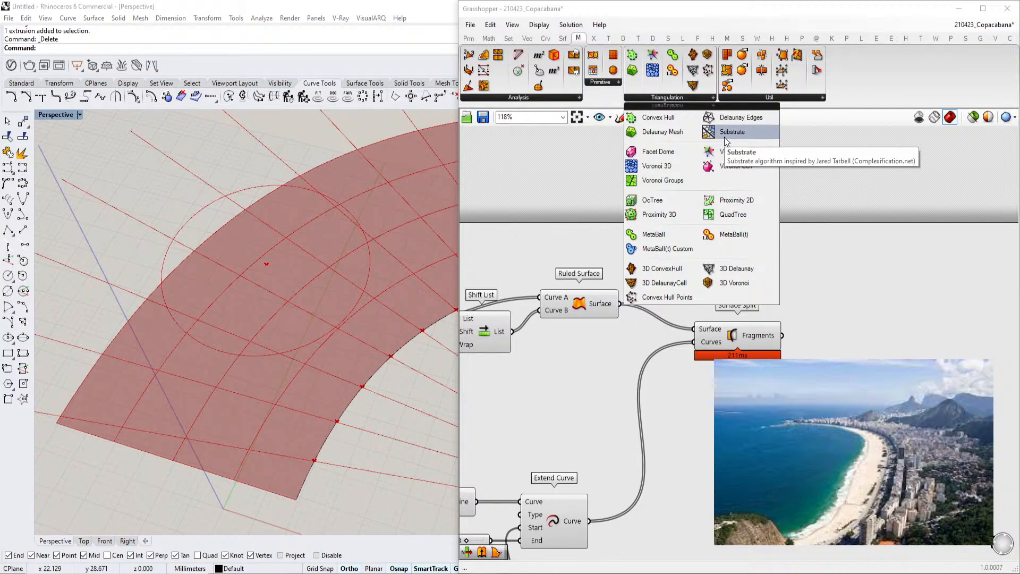
drag(725, 137, 858, 346)
scroll(898, 460, up, 2)
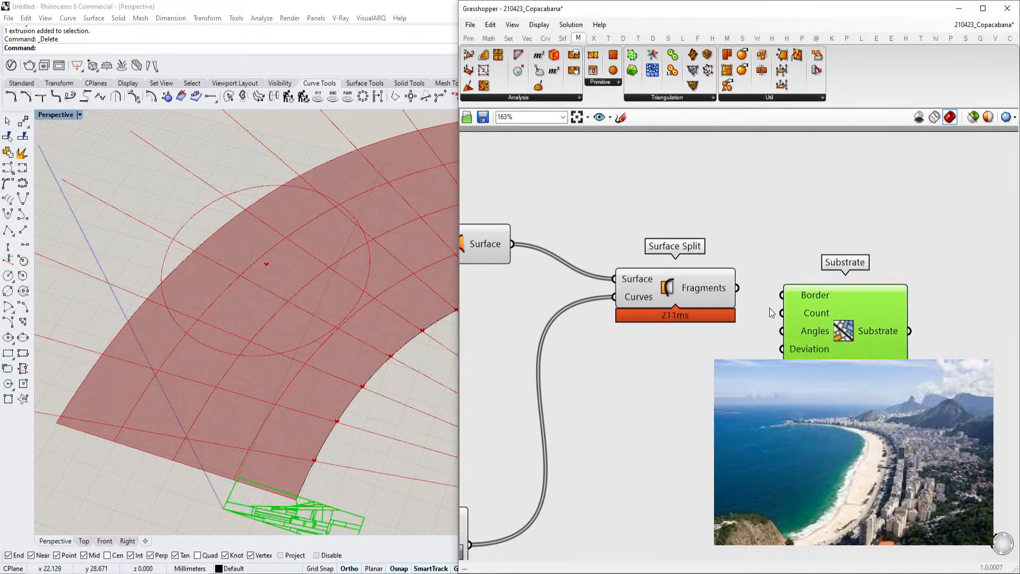
Connect the Surface Split fragments to the Substrate's Border input
drag(738, 288, 800, 297)
scroll(849, 327, down, 1)
mouse_move(896, 278)
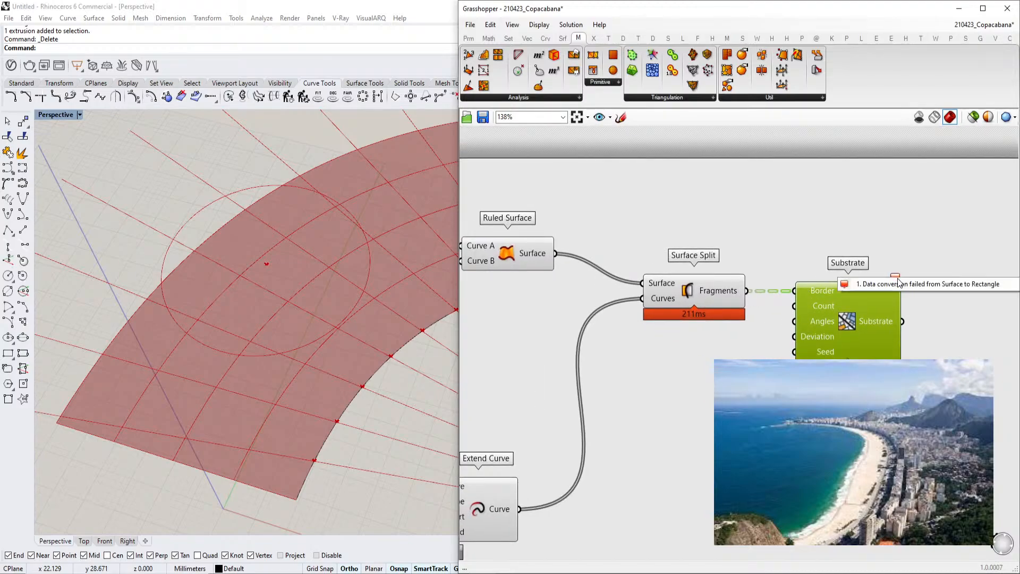
click(853, 276)
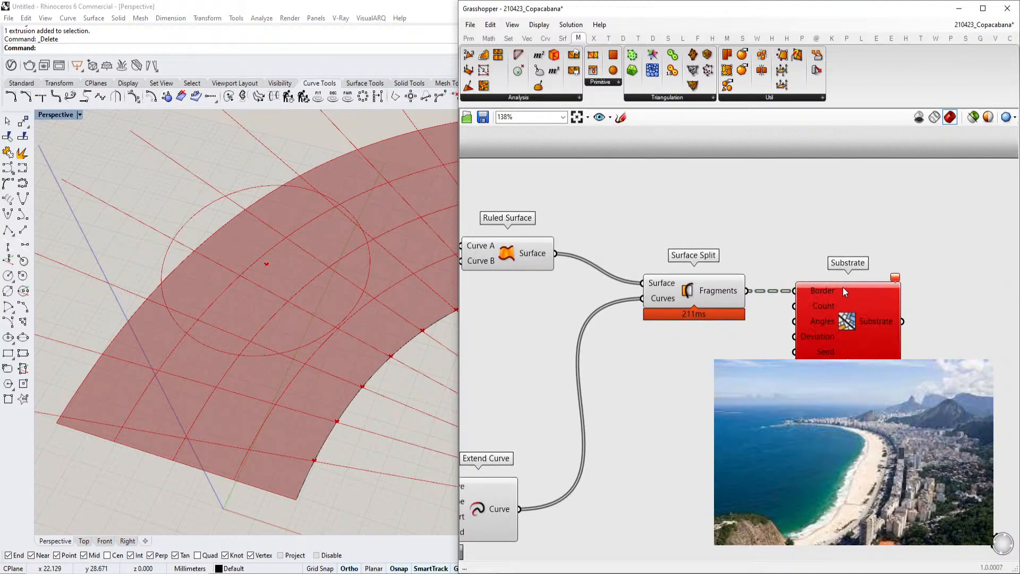
mouse_move(806, 291)
right_drag(805, 289, 741, 297)
drag(768, 334, 790, 343)
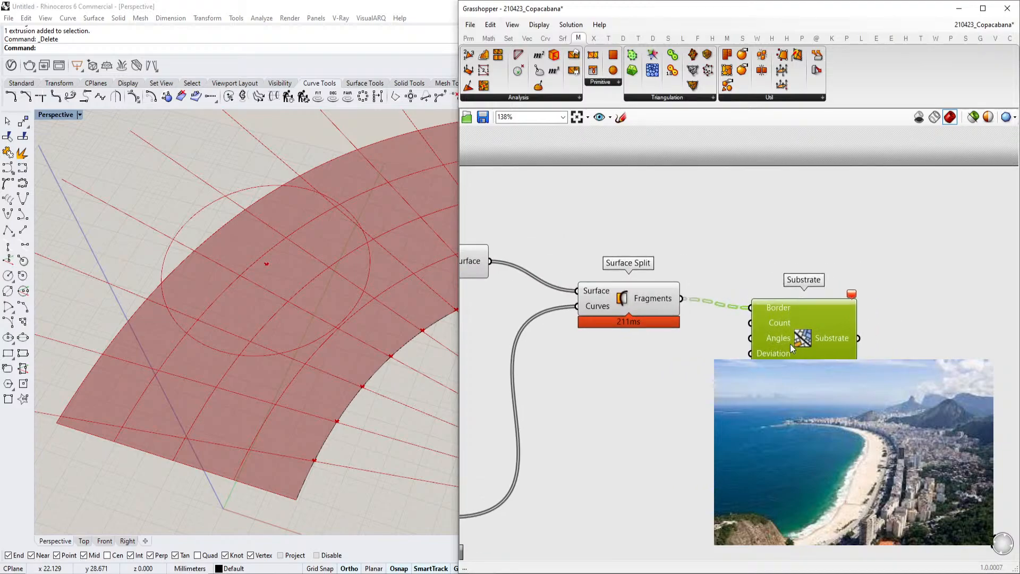
Add a Bounding Box component and feed the fragments into its Content input
double_click(729, 242)
text(boundinx bo)
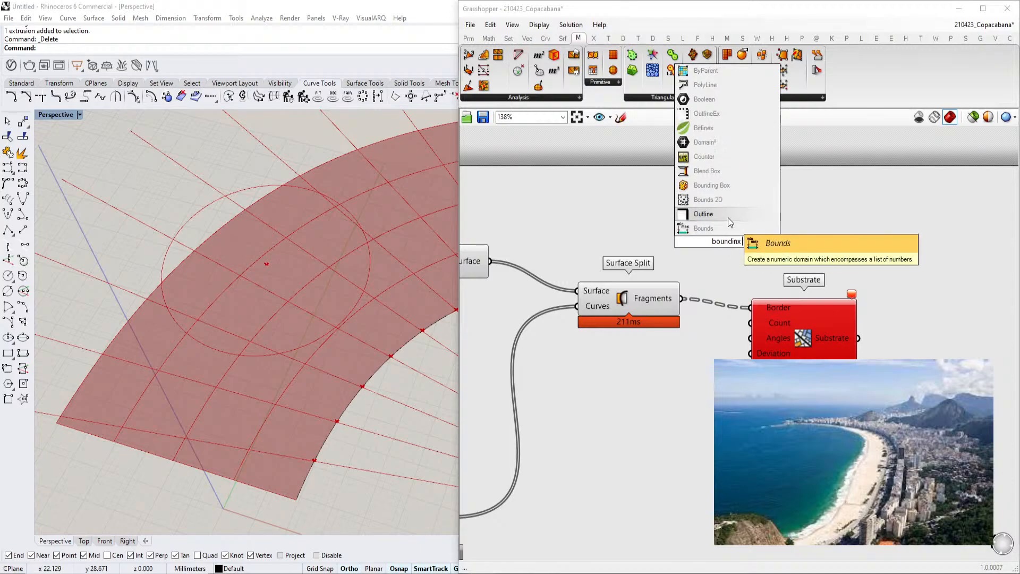
click(729, 196)
drag(684, 299, 689, 234)
drag(780, 324, 826, 342)
drag(733, 251, 753, 250)
scroll(753, 251, down, 2)
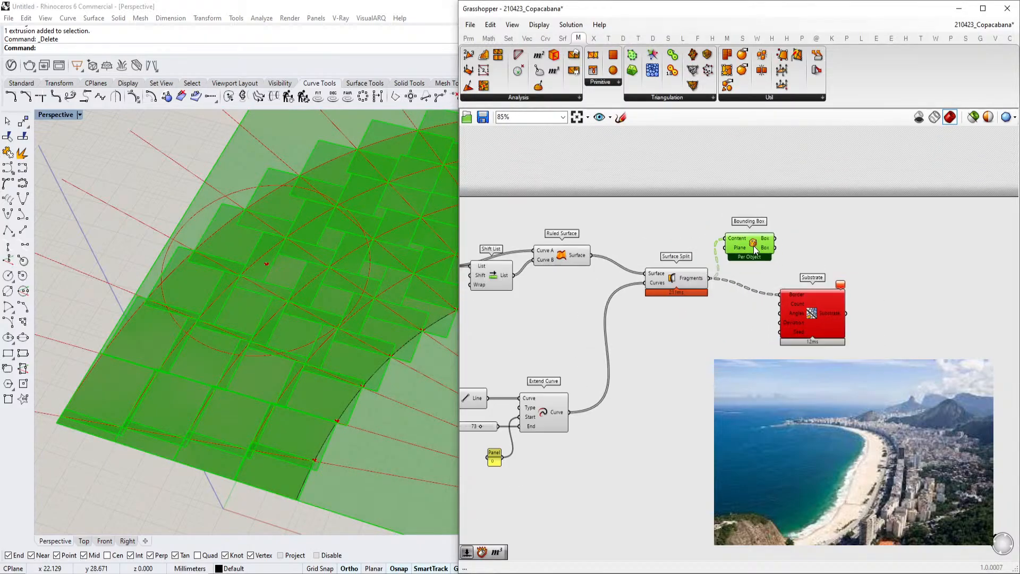
scroll(212, 295, down, 5)
scroll(575, 265, up, 3)
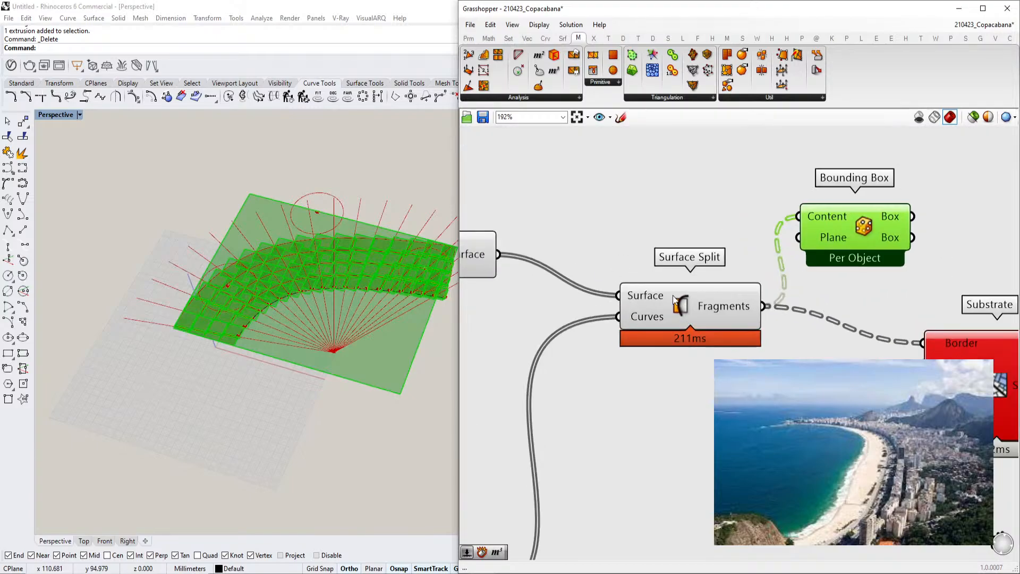
Flatten the Bounding Box's Content input
click(729, 321)
right_drag(729, 311, 683, 346)
click(773, 271)
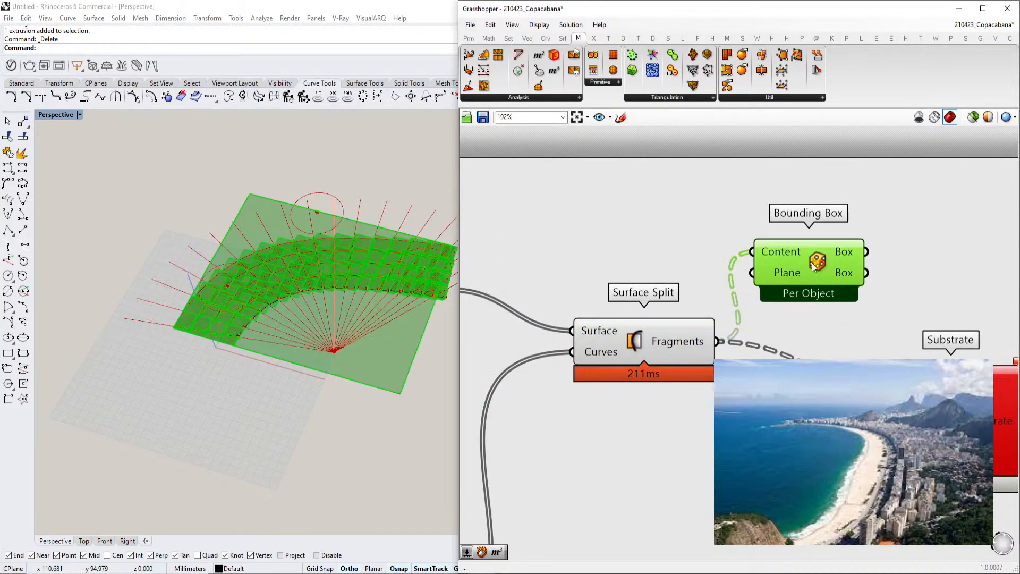
mouse_move(780, 253)
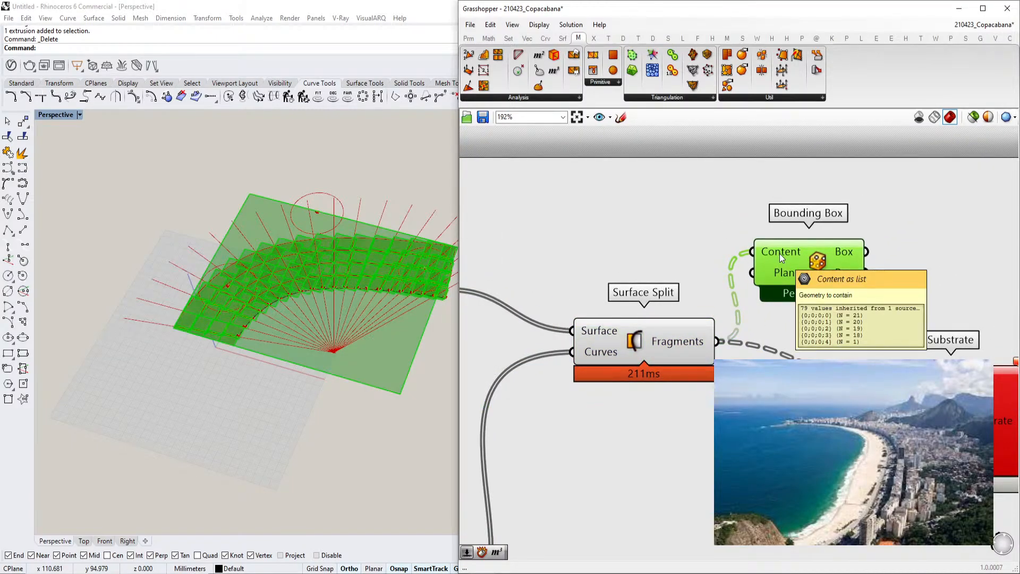
right_click(777, 253)
click(821, 336)
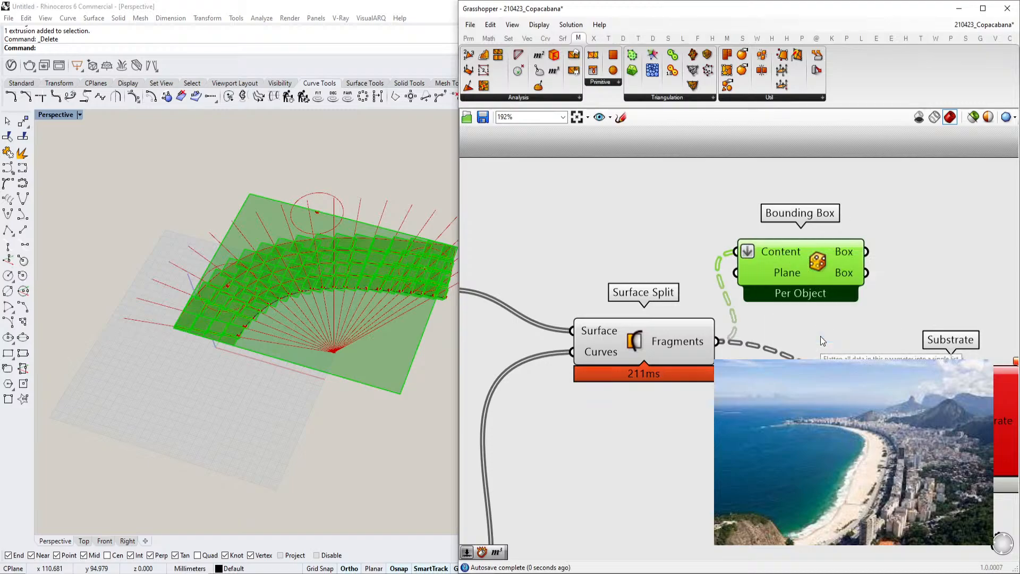
drag(818, 259, 818, 260)
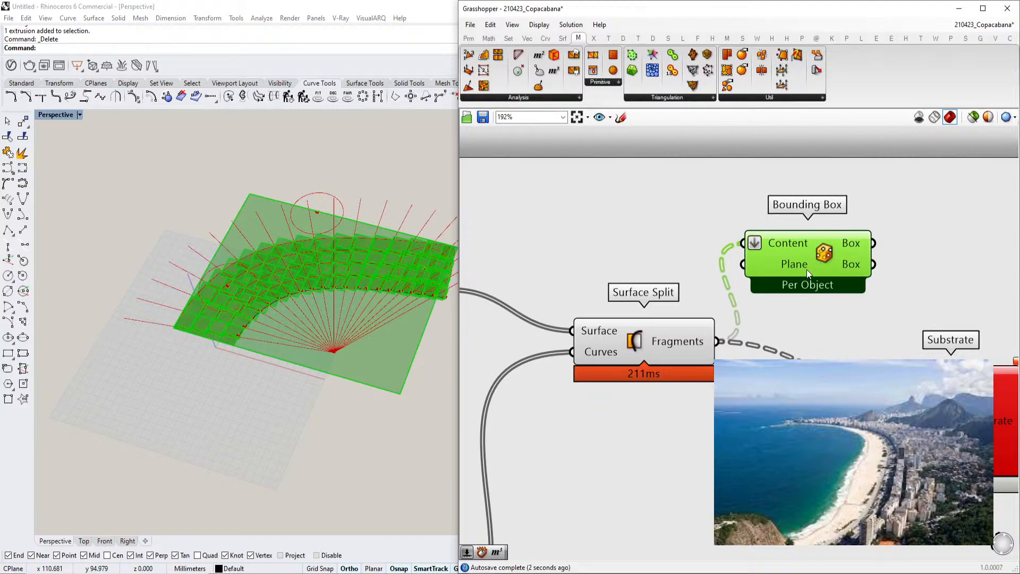
scroll(802, 283, down, 1)
right_drag(800, 285, 799, 294)
scroll(769, 294, up, 1)
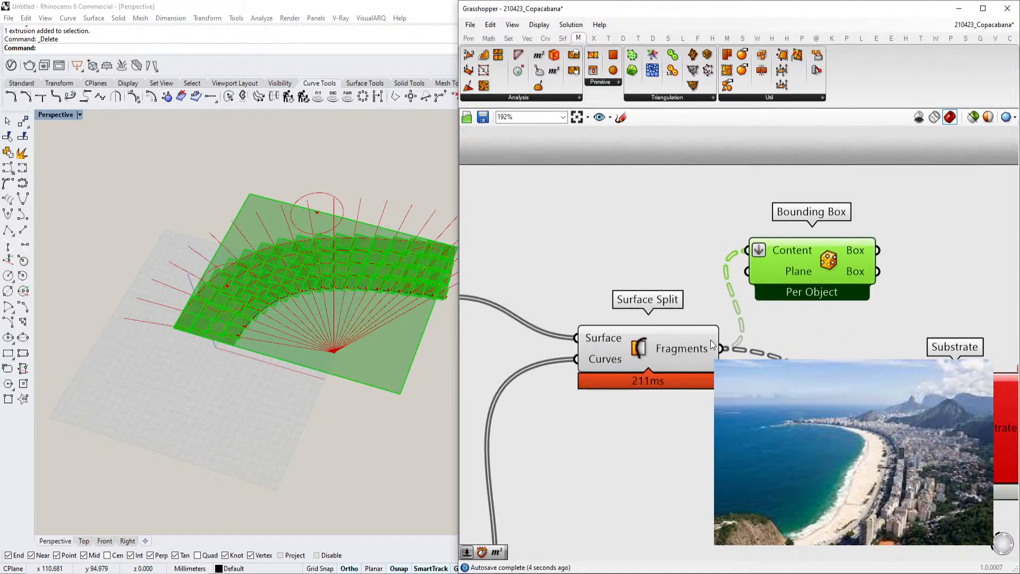
Delete the Bounding Box component
scroll(275, 272, up, 11)
scroll(269, 299, down, 5)
right_drag(593, 286, 576, 294)
drag(772, 258, 773, 257)
key(Delete)
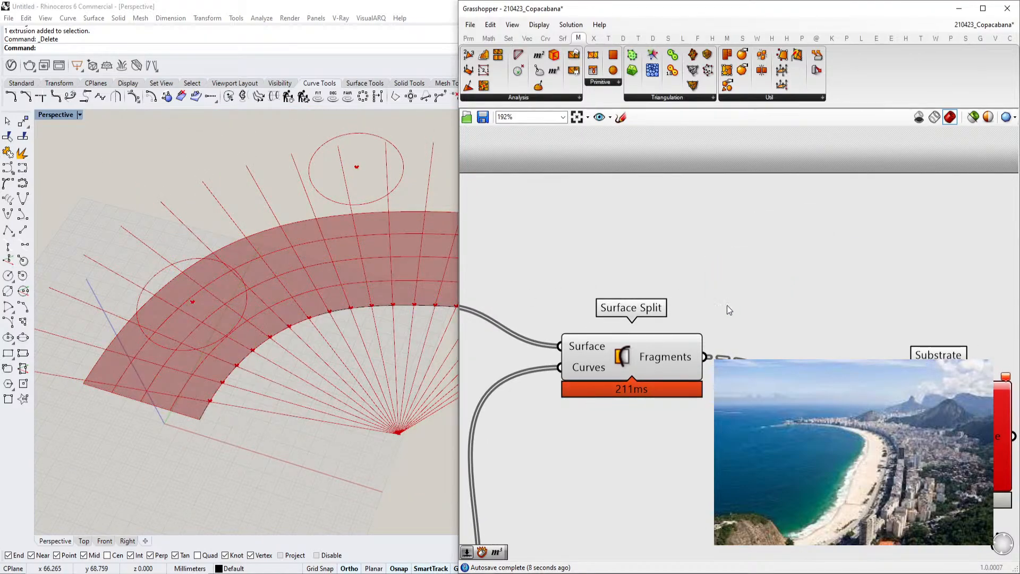
scroll(724, 304, down, 2)
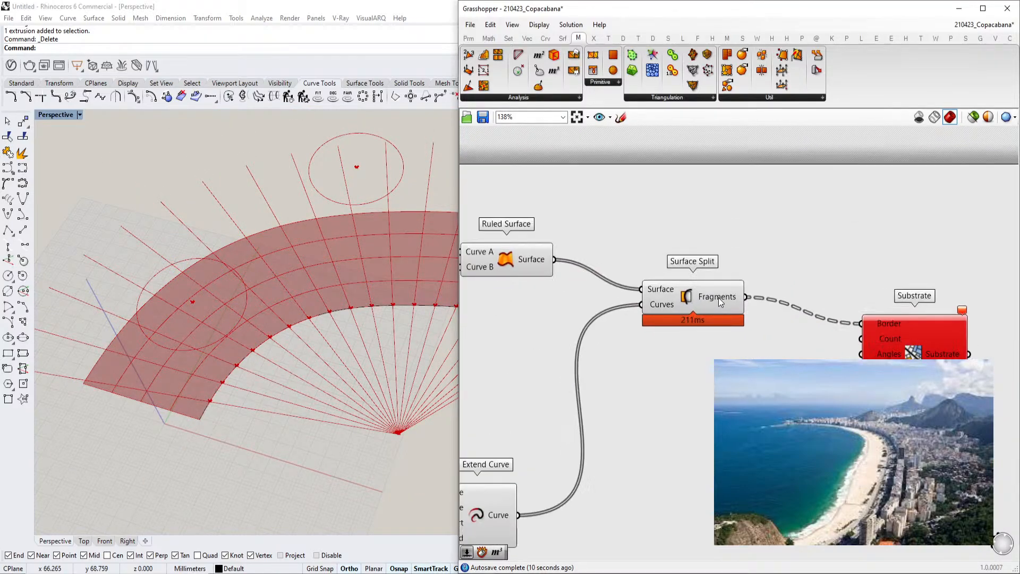
Add an Offset Curve component and connect the Surface Split fragments to its Curve input
scroll(718, 298, down, 3)
scroll(741, 285, up, 3)
right_drag(800, 293, 749, 302)
drag(865, 367, 859, 340)
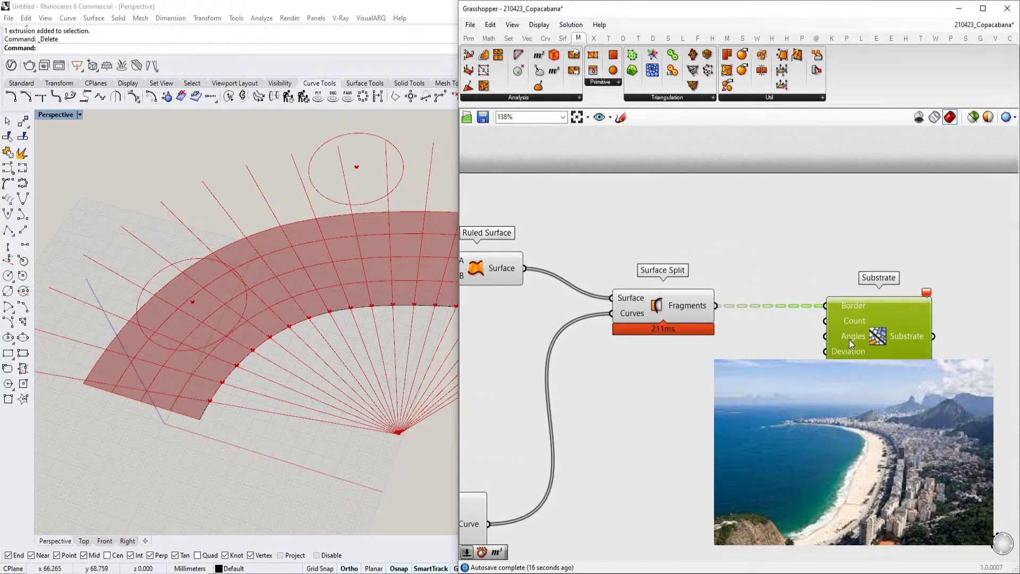
click(694, 308)
double_click(792, 258)
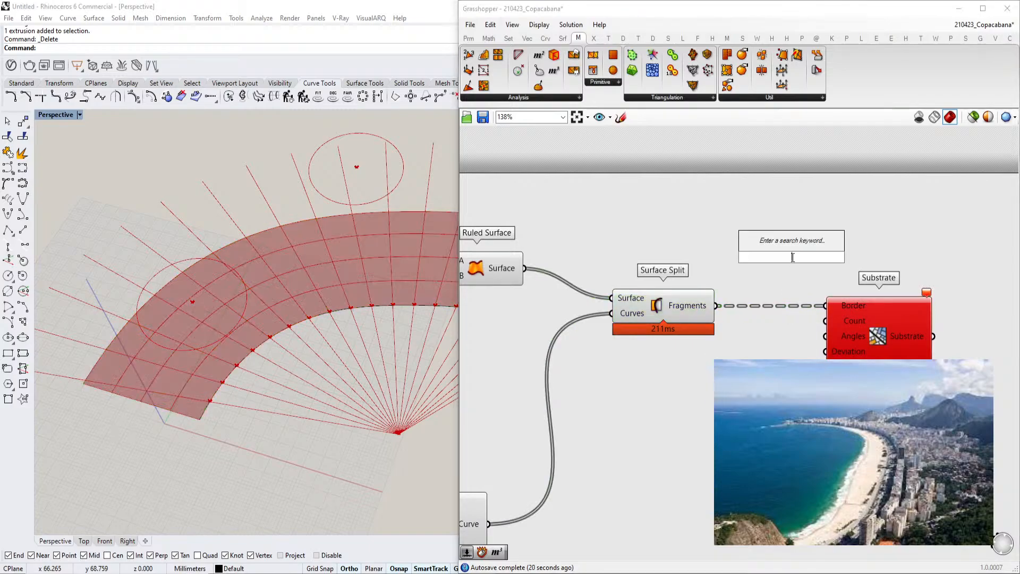
text(offs)
click(782, 246)
drag(718, 308, 801, 249)
Delete the Substrate component
scroll(288, 307, down, 5)
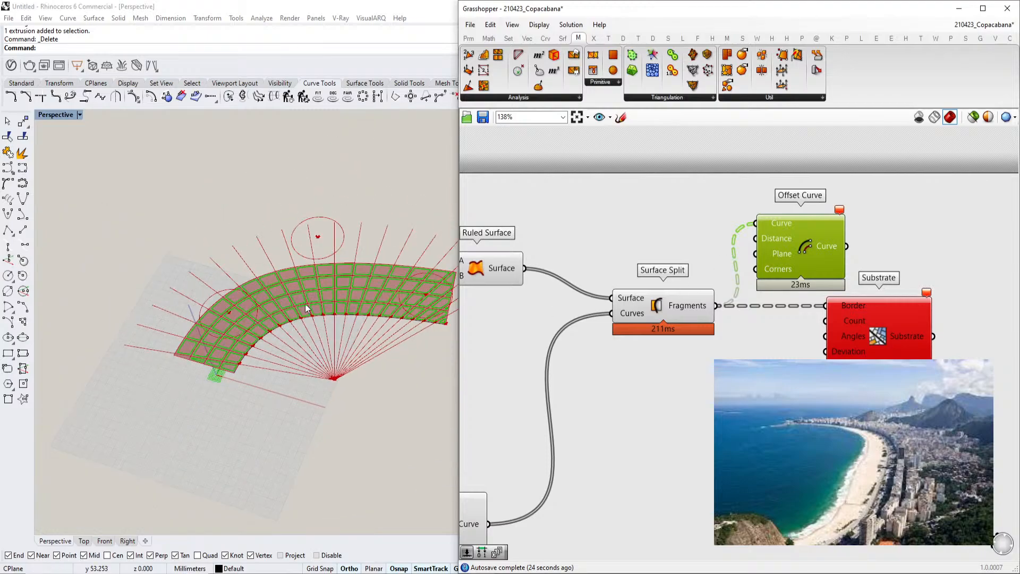
scroll(260, 319, up, 7)
scroll(146, 361, up, 2)
scroll(229, 363, down, 2)
scroll(228, 364, up, 5)
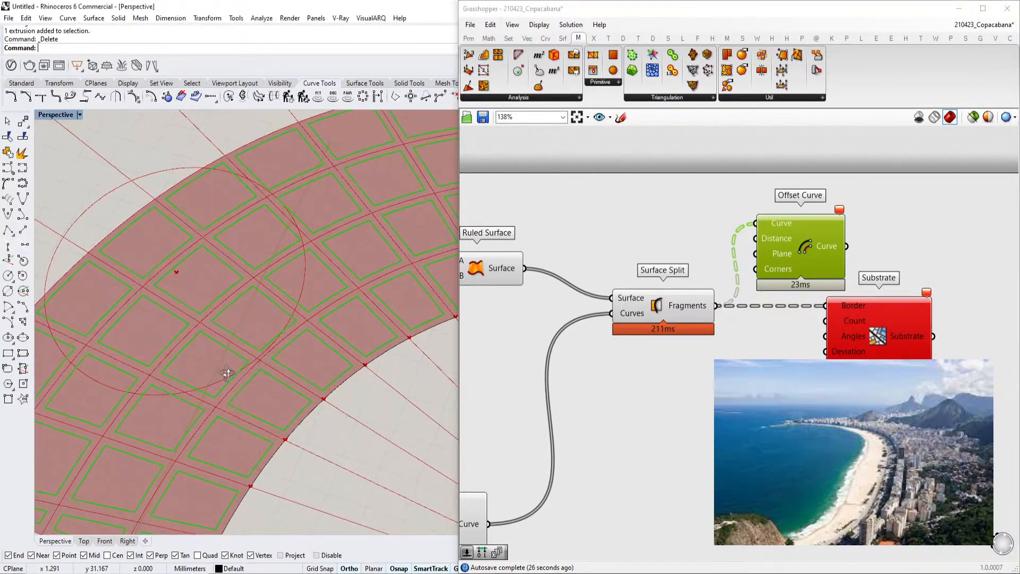
right_drag(754, 280, 707, 293)
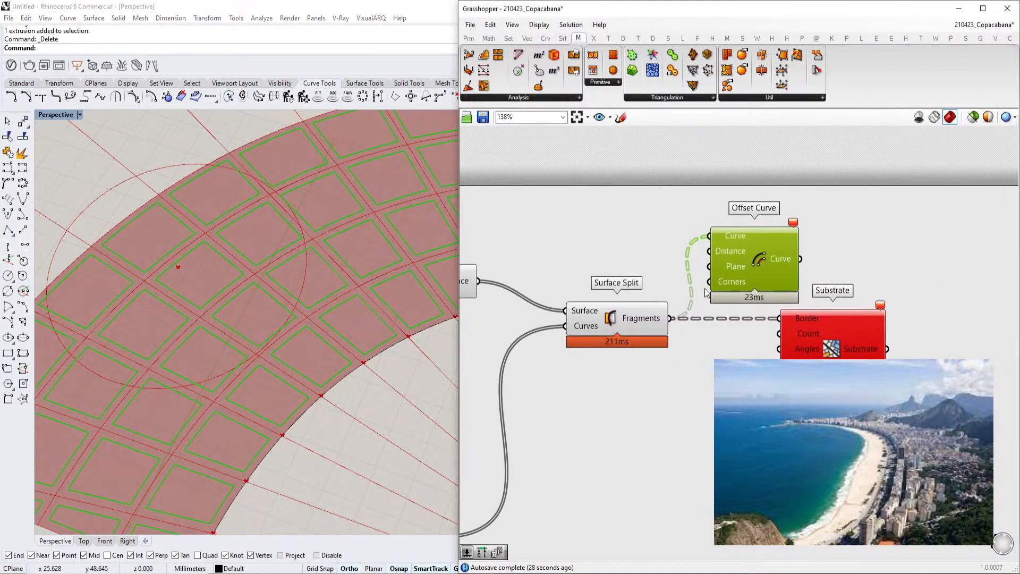
drag(812, 328, 869, 371)
drag(766, 271, 825, 267)
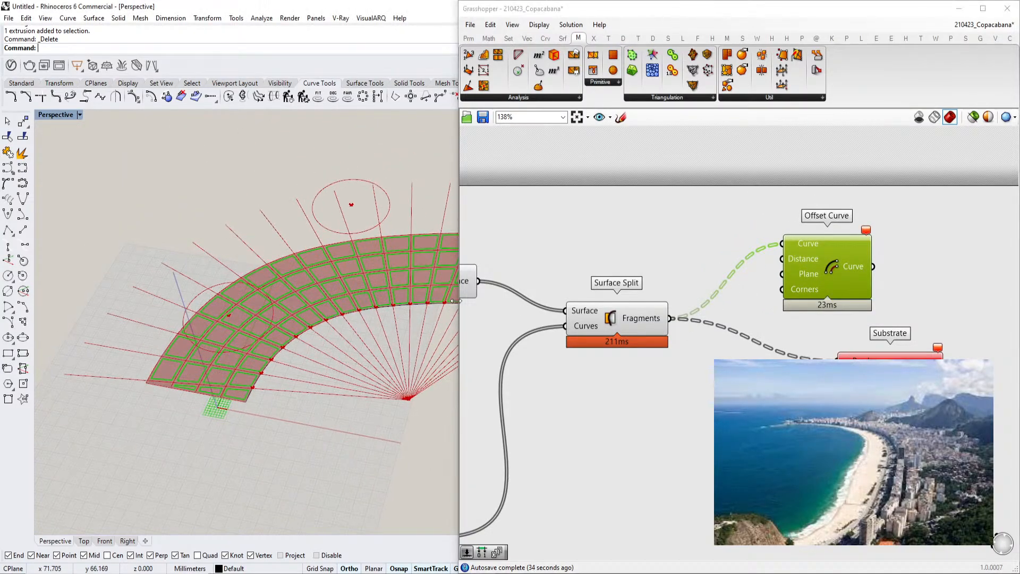
click(625, 319)
mouse_move(657, 318)
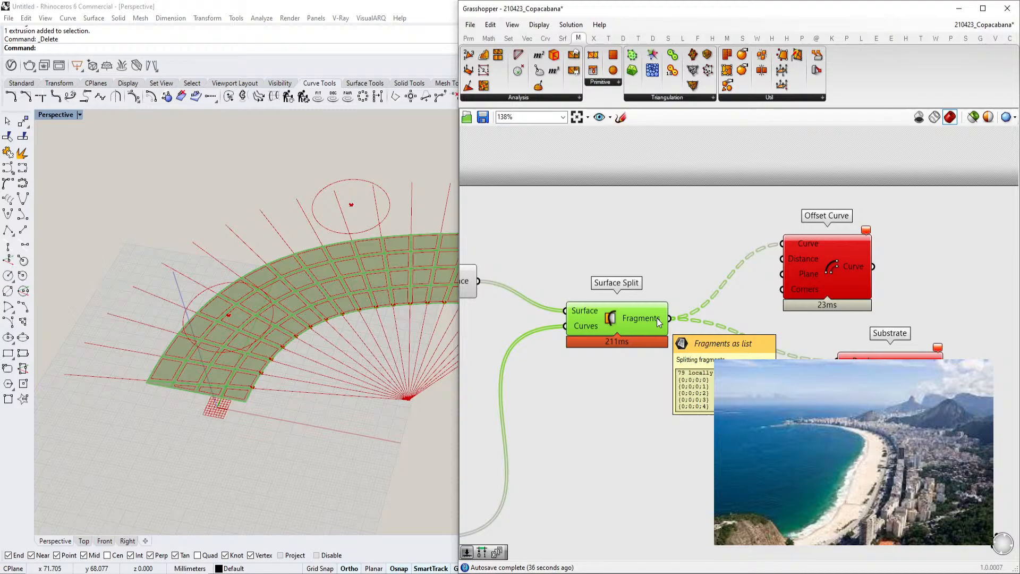
click(877, 364)
key(Delete)
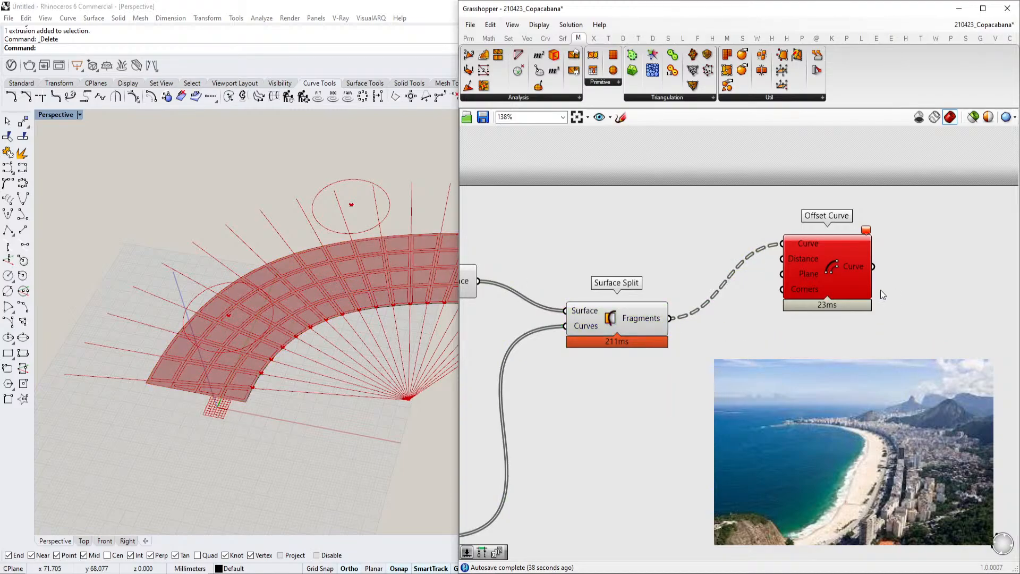
Flatten the Surface Split Fragments output
click(859, 271)
right_drag(733, 292, 719, 305)
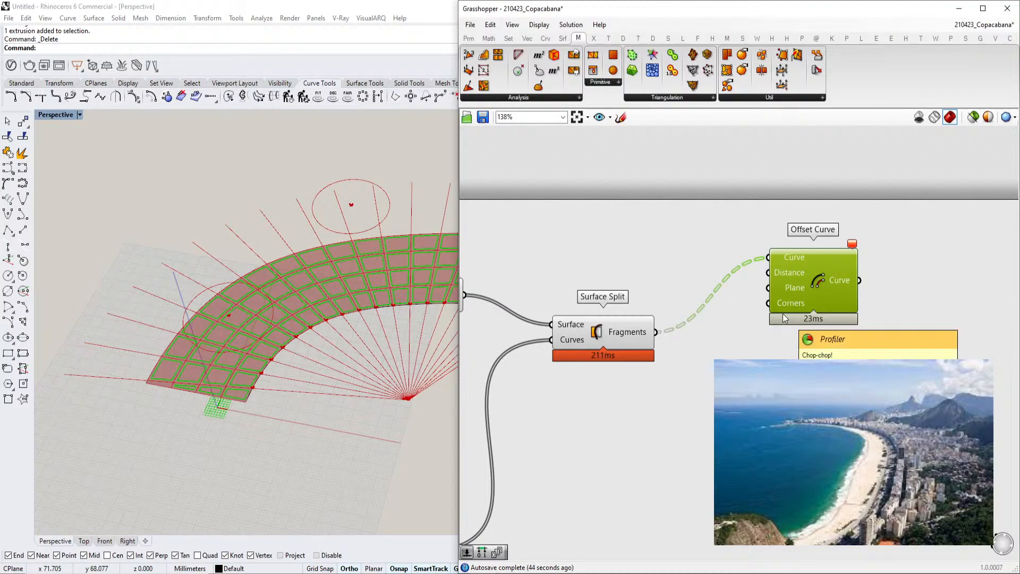
drag(808, 285, 838, 337)
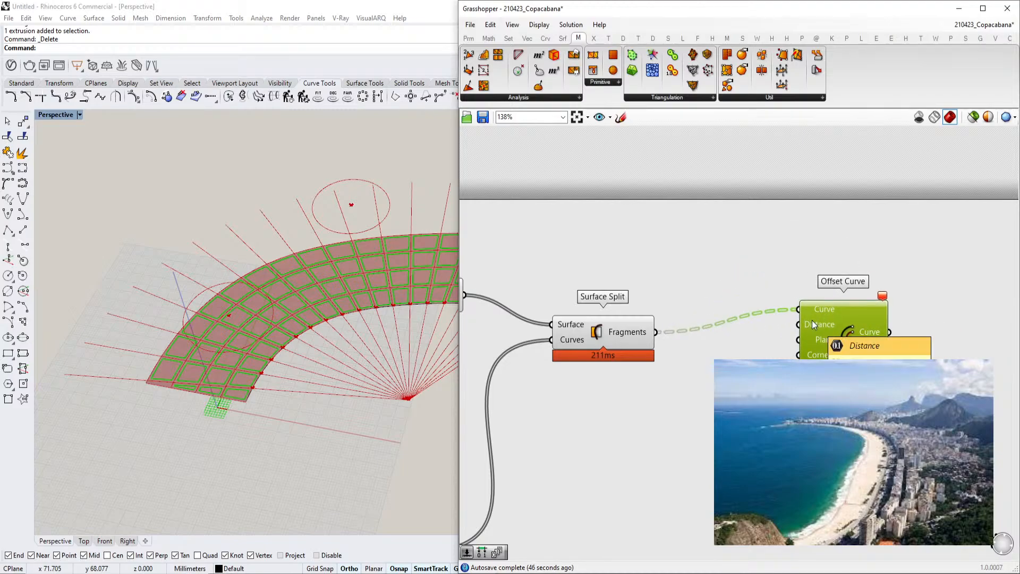
click(694, 389)
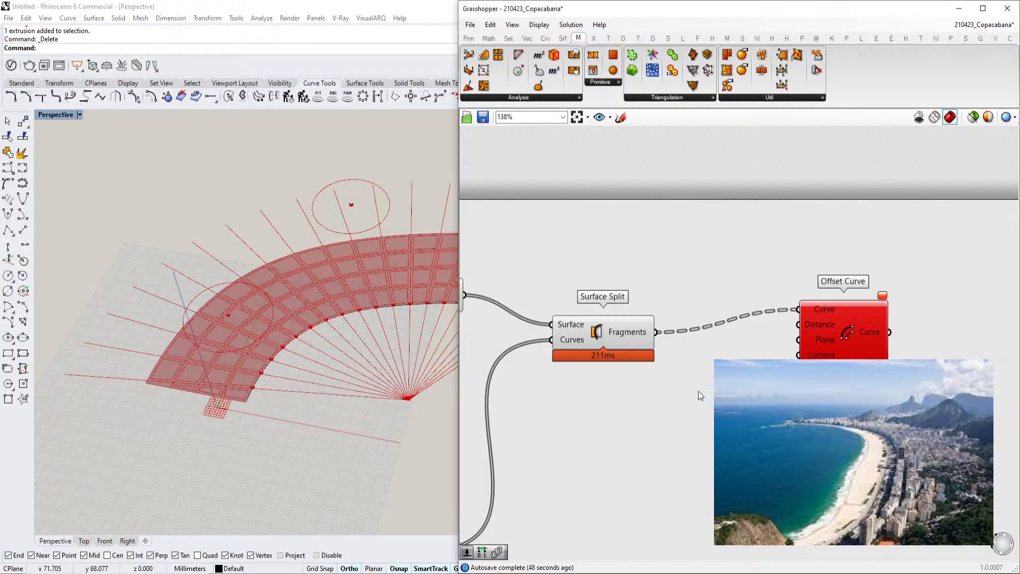
mouse_move(641, 334)
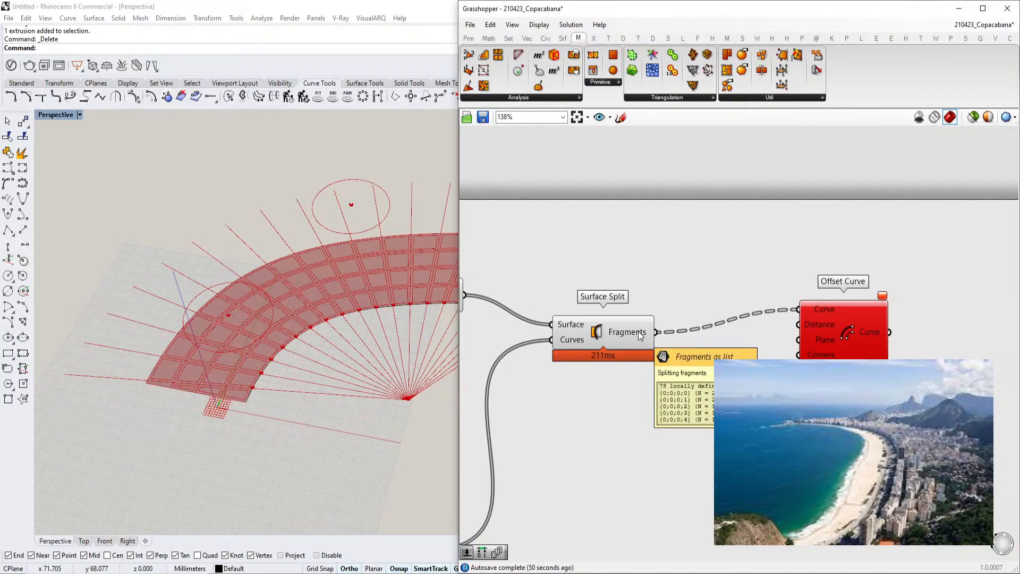
right_click(641, 334)
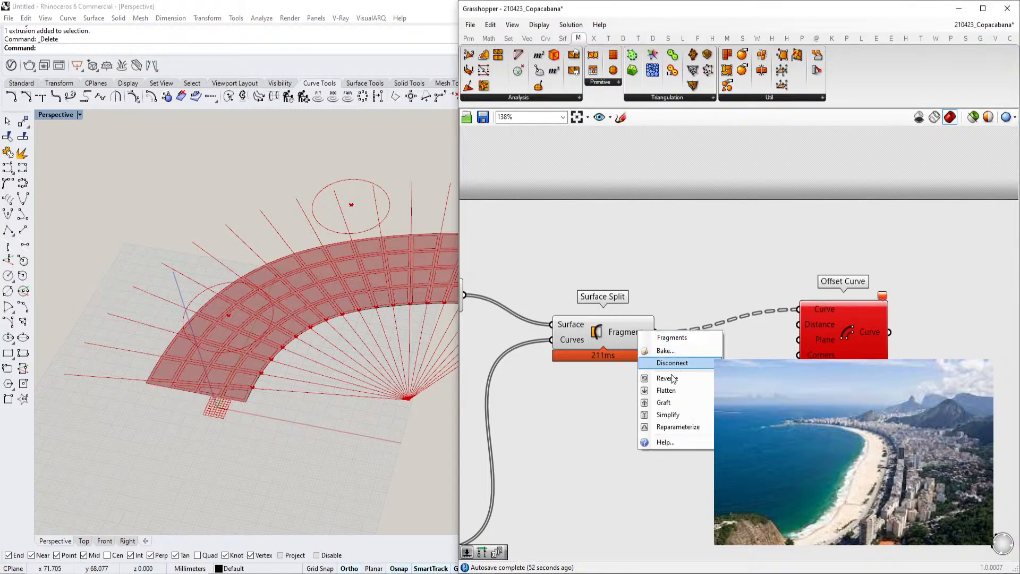
click(666, 391)
scroll(282, 332, up, 3)
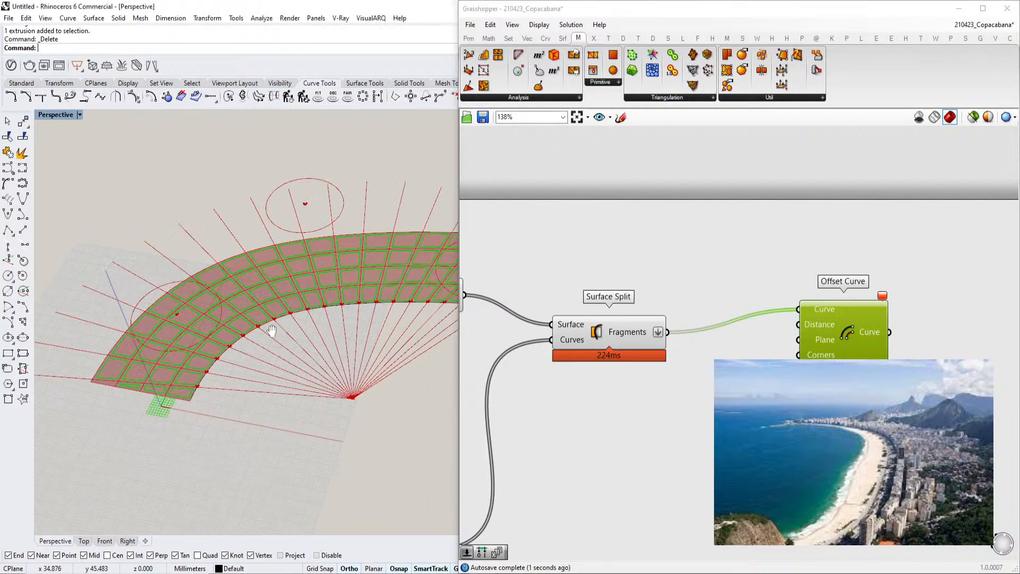
Remove the flatten from the Surface Split Fragments output
scroll(287, 319, down, 5)
right_drag(287, 319, 281, 324)
scroll(262, 326, up, 6)
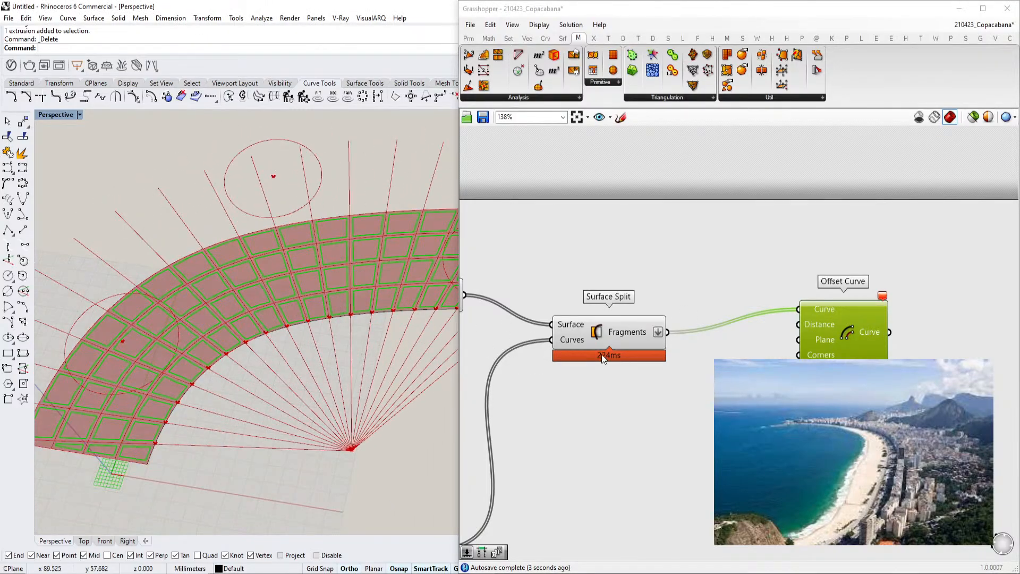
mouse_move(633, 335)
scroll(361, 346, down, 3)
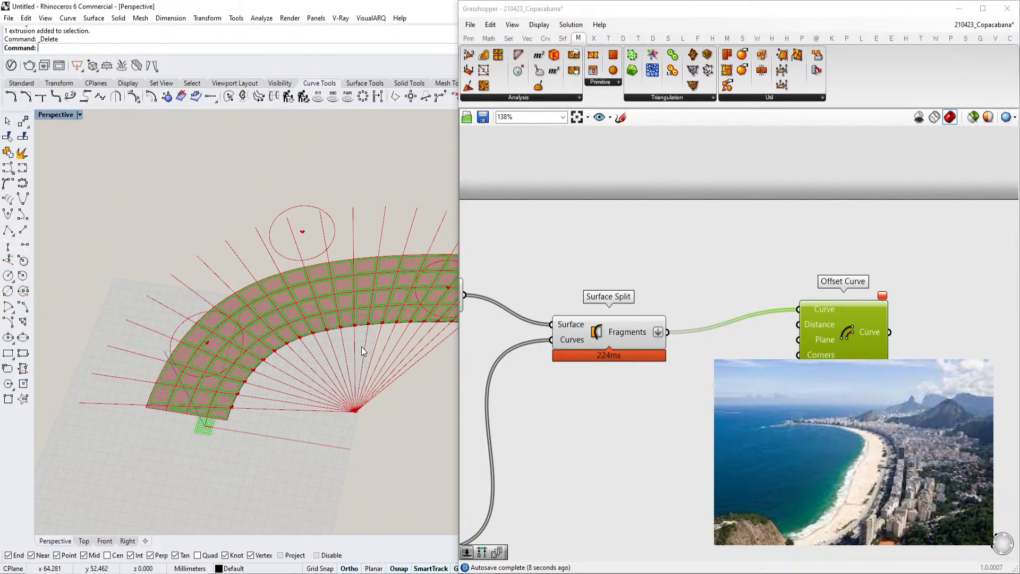
right_click(633, 333)
click(660, 391)
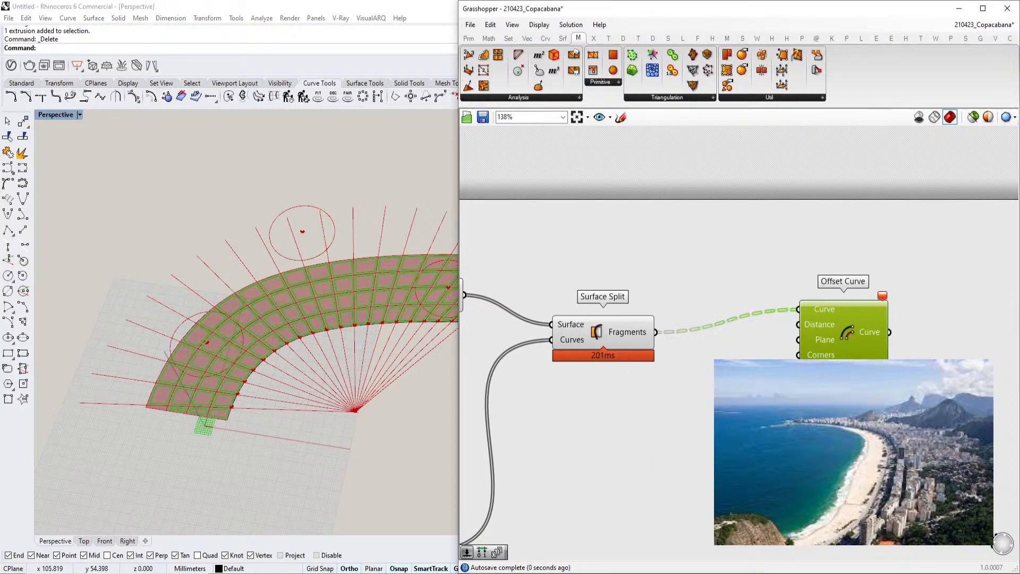
Try an Offset Curve Loose component fed by the Surface Split fragments, then delete it
scroll(606, 319, up, 3)
scroll(897, 296, down, 3)
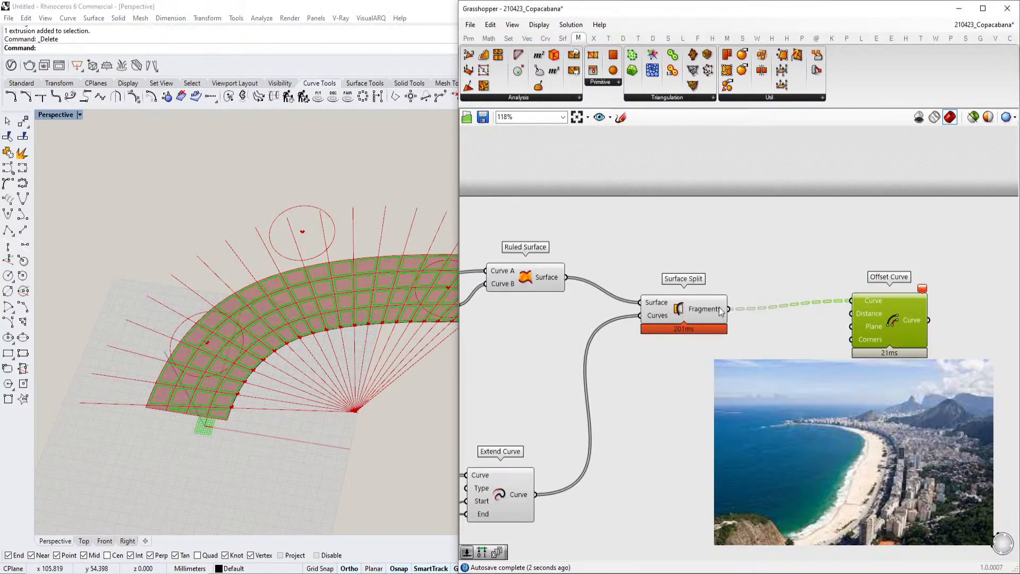
click(745, 385)
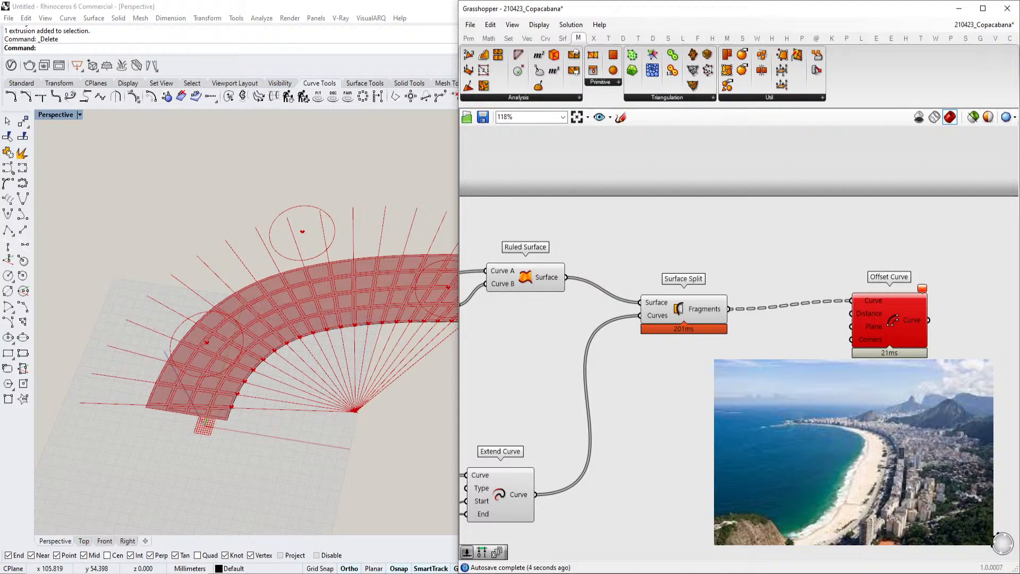
click(893, 325)
double_click(738, 413)
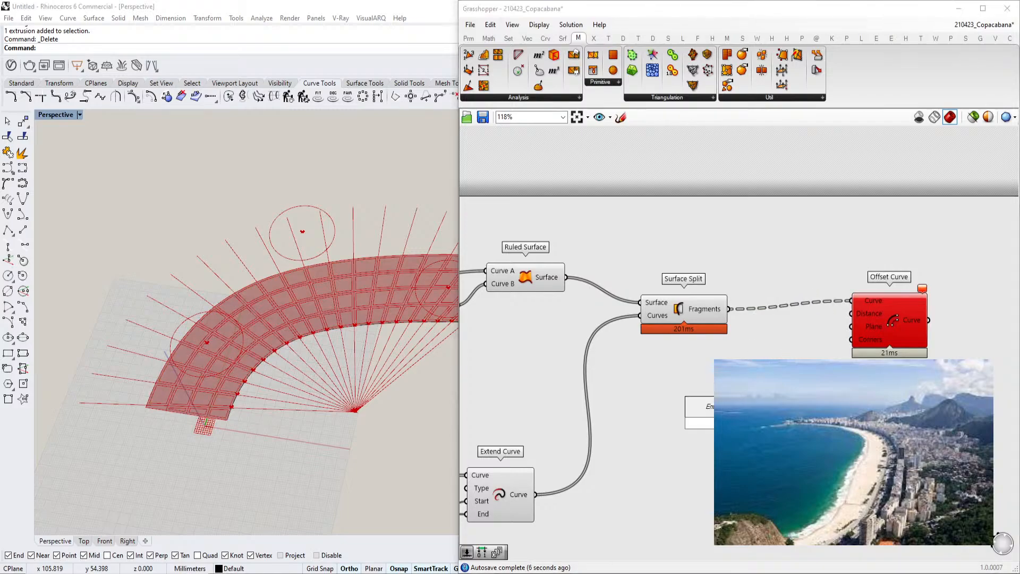
text(offset)
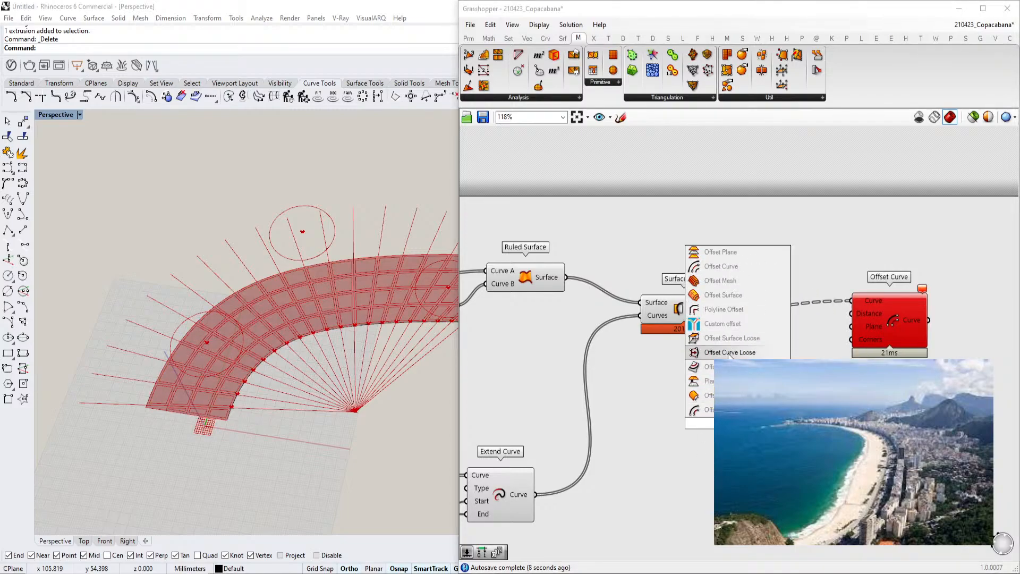
click(723, 357)
drag(729, 310, 833, 390)
key(Delete)
mouse_move(923, 291)
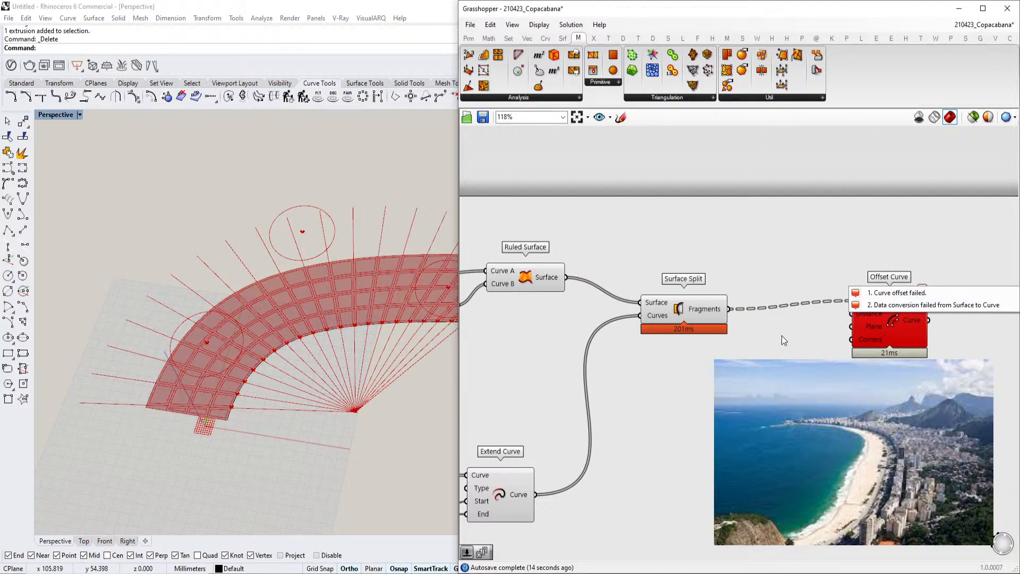
right_drag(797, 315, 760, 326)
scroll(786, 323, up, 2)
drag(895, 331, 894, 342)
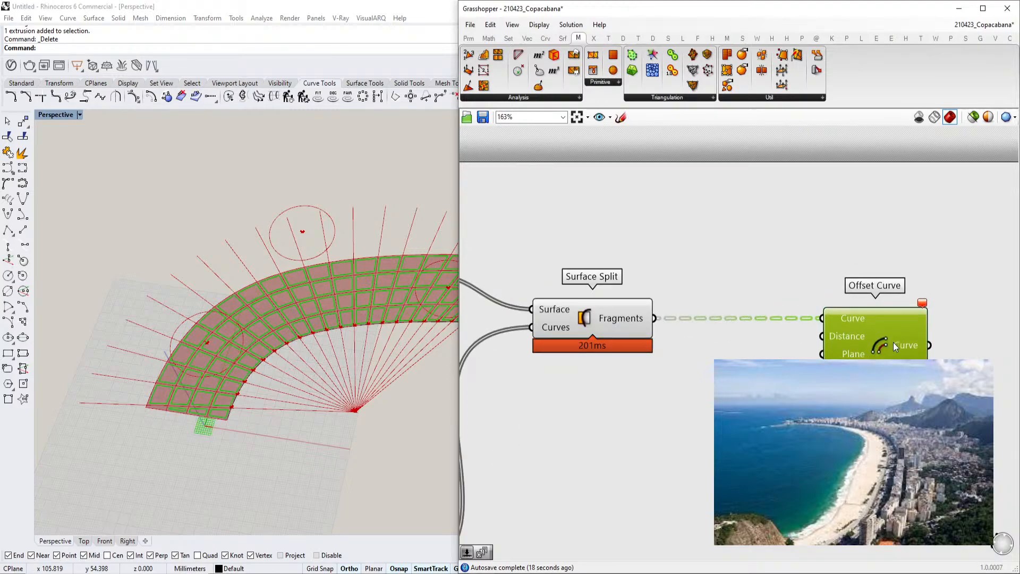
scroll(865, 339, down, 1)
right_drag(864, 338, 678, 340)
drag(677, 343, 730, 270)
right_drag(599, 403, 642, 405)
double_click(642, 405)
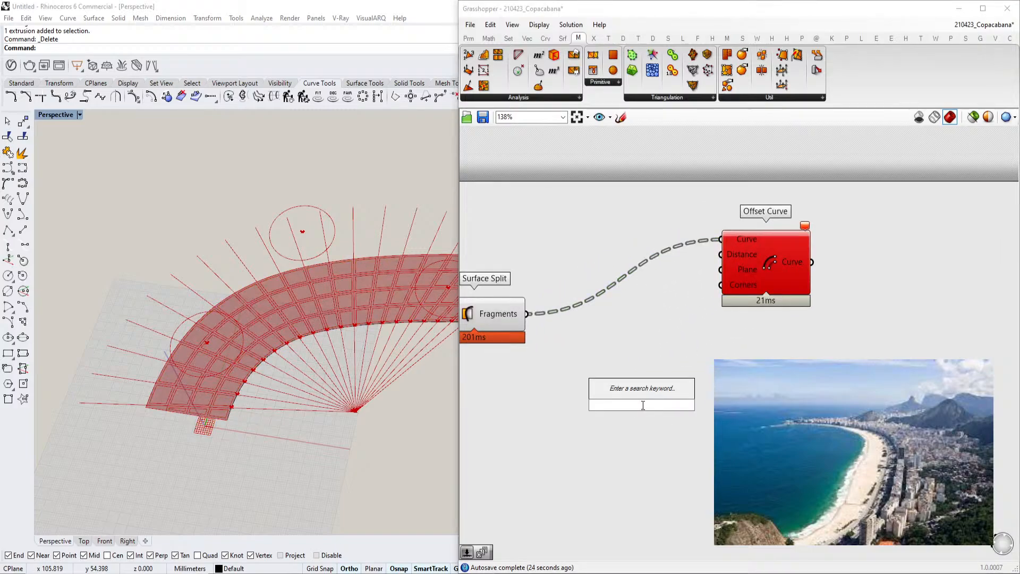
text(di)
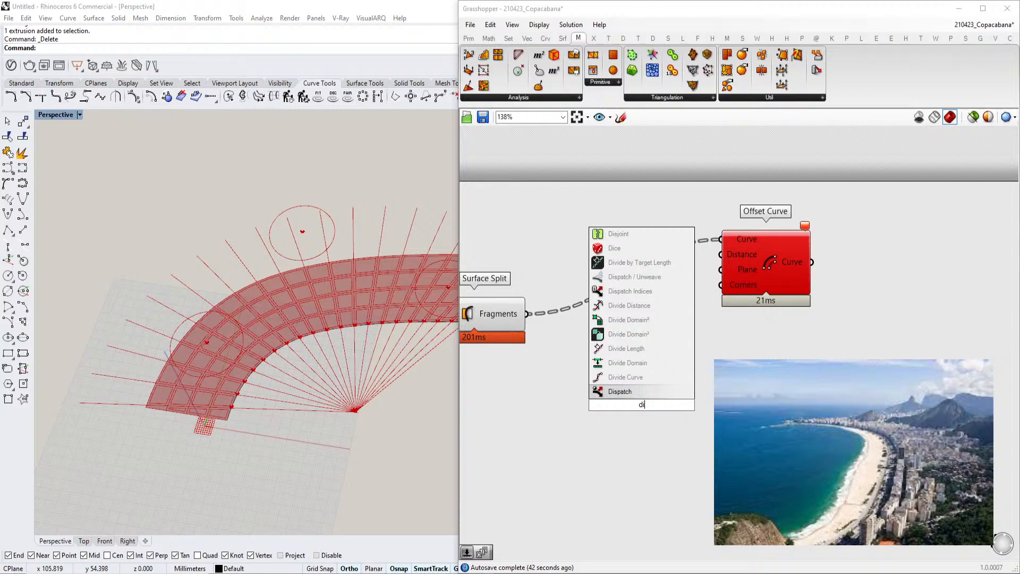
key(Escape)
Insert a Curve parameter between the Surface Split fragments and the Offset Curve's Curve input
click(745, 272)
right_drag(749, 273, 821, 264)
double_click(671, 369)
text(curve)
key(Return)
drag(615, 328, 794, 230)
drag(838, 257, 847, 251)
right_drag(744, 353, 670, 344)
Add two Divide Curve components, one fed by the Offset Curve output and one by the Curve parameter
double_click(773, 367)
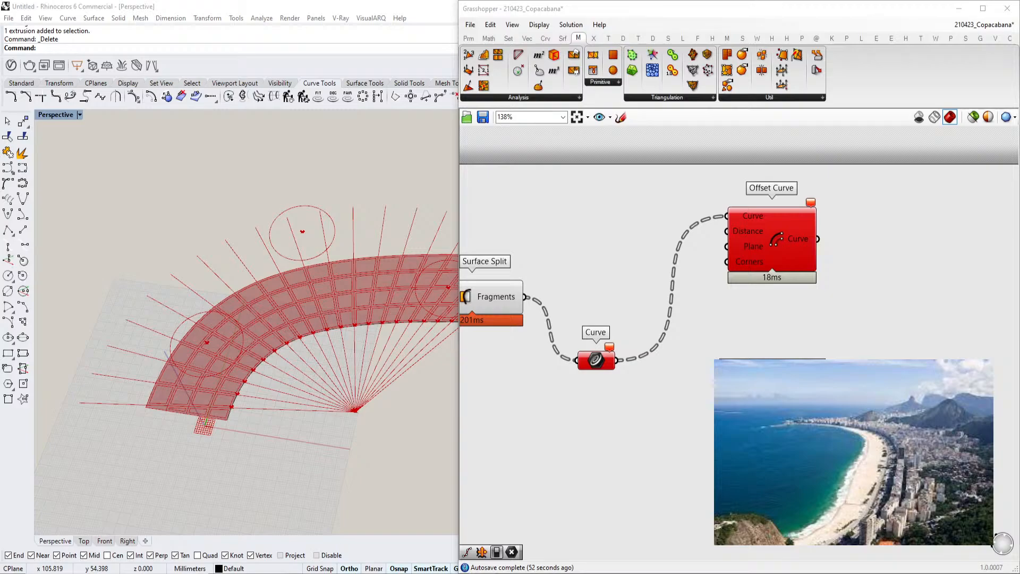
text(div)
key(Return)
drag(779, 380, 912, 305)
drag(820, 240, 861, 288)
drag(882, 303, 618, 361)
right_drag(769, 356, 632, 346)
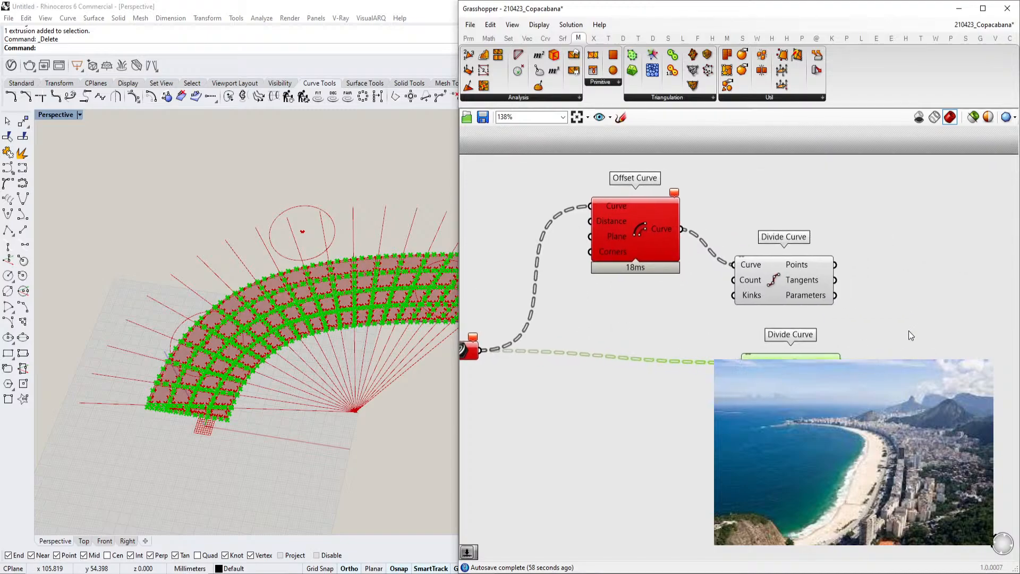
Add a Line component taking its Start Point and End Point from the two Divide Curve point outputs
double_click(908, 329)
text(line)
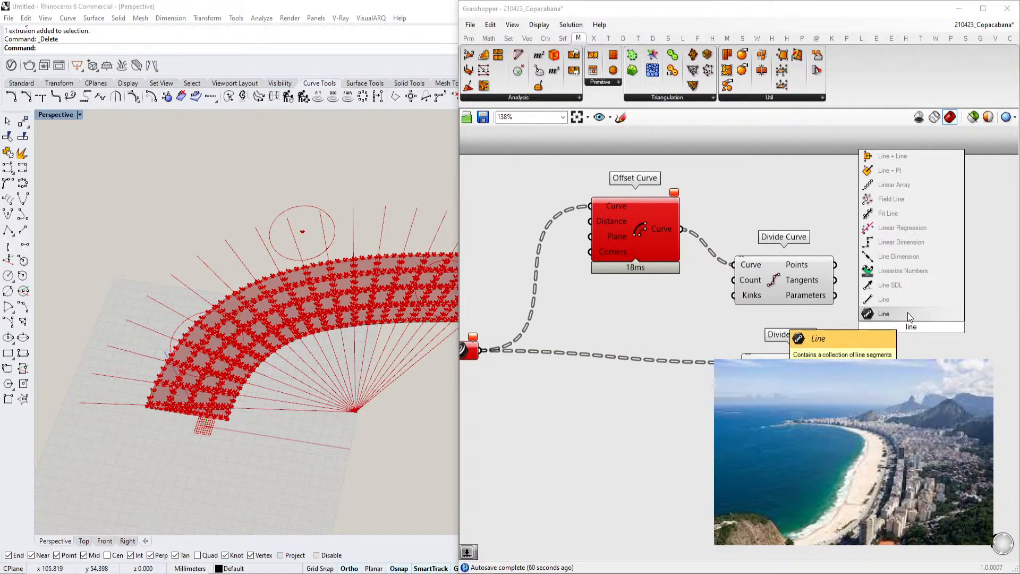
click(907, 300)
drag(843, 362, 867, 335)
drag(866, 334, 837, 265)
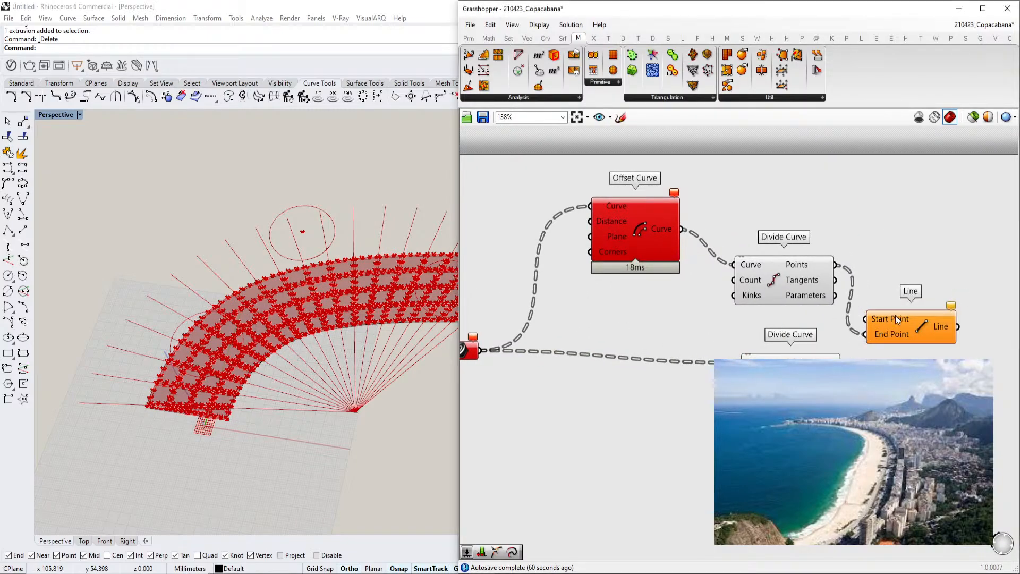
click(880, 321)
scroll(285, 337, up, 12)
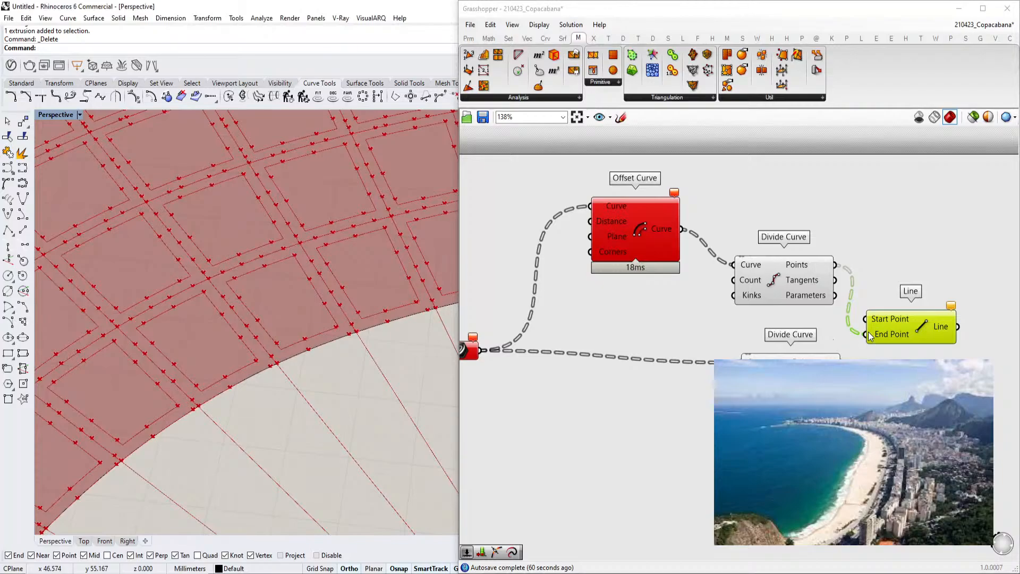
ctrl+shift+drag(867, 334, 836, 363)
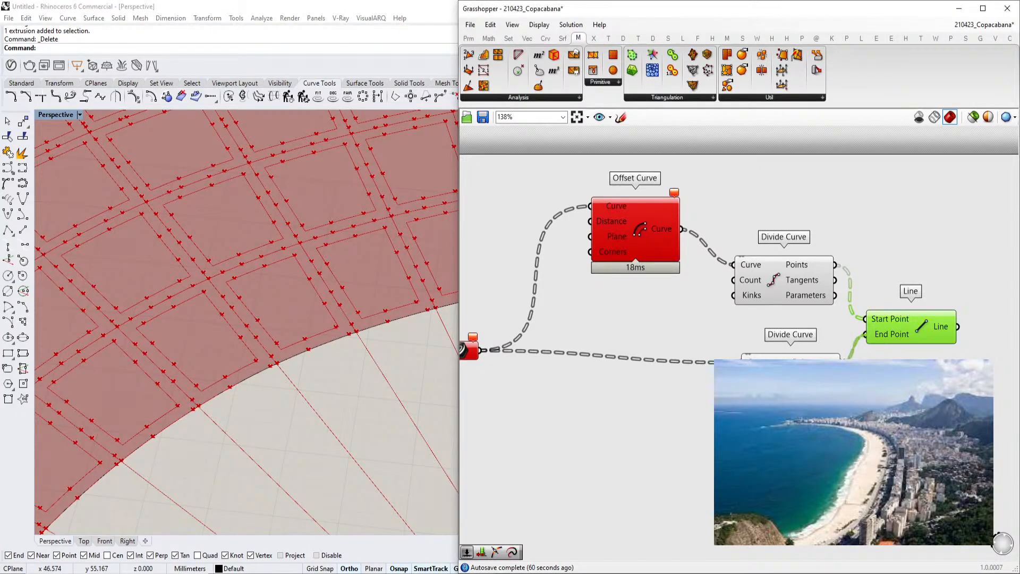
Inspect the generated lines across the surface fragments in the viewport
scroll(297, 361, down, 3)
scroll(155, 388, up, 5)
scroll(303, 304, down, 6)
scroll(211, 358, up, 6)
scroll(296, 311, down, 4)
scroll(197, 322, up, 4)
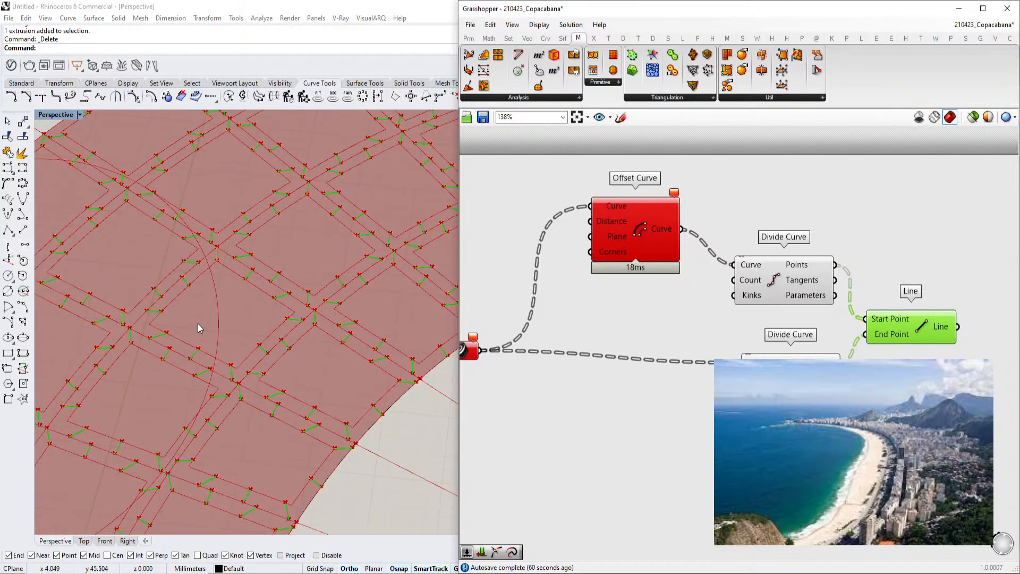
scroll(303, 335, down, 4)
right_drag(713, 339, 805, 336)
scroll(806, 336, down, 1)
right_drag(765, 309, 732, 334)
scroll(619, 267, up, 2)
Create a number slider for the Offset Curve's Distance input and set it to 2.25
double_click(532, 237)
text(23)
key(BackSpace)
text(.0)
key(Return)
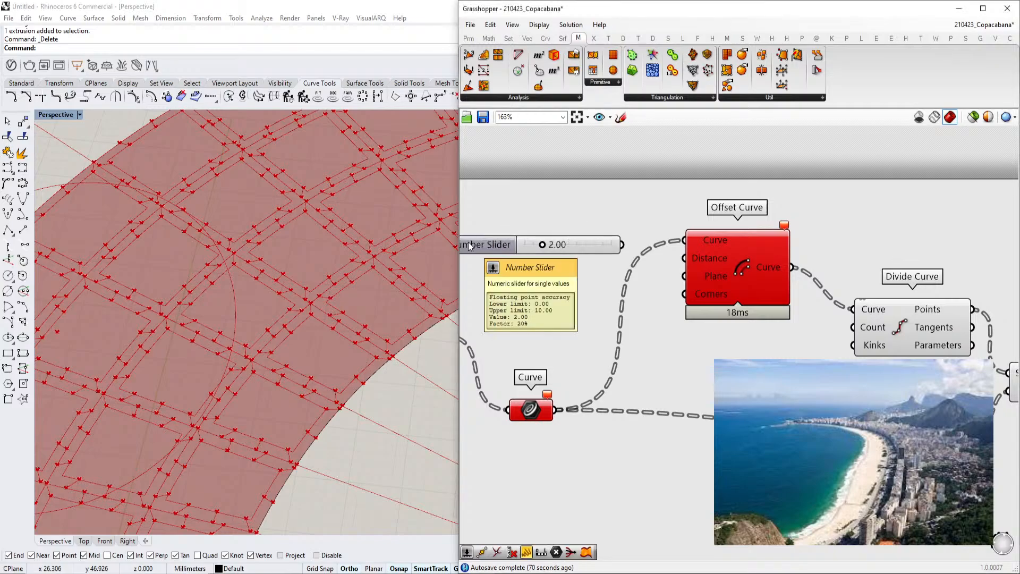
drag(622, 244, 685, 257)
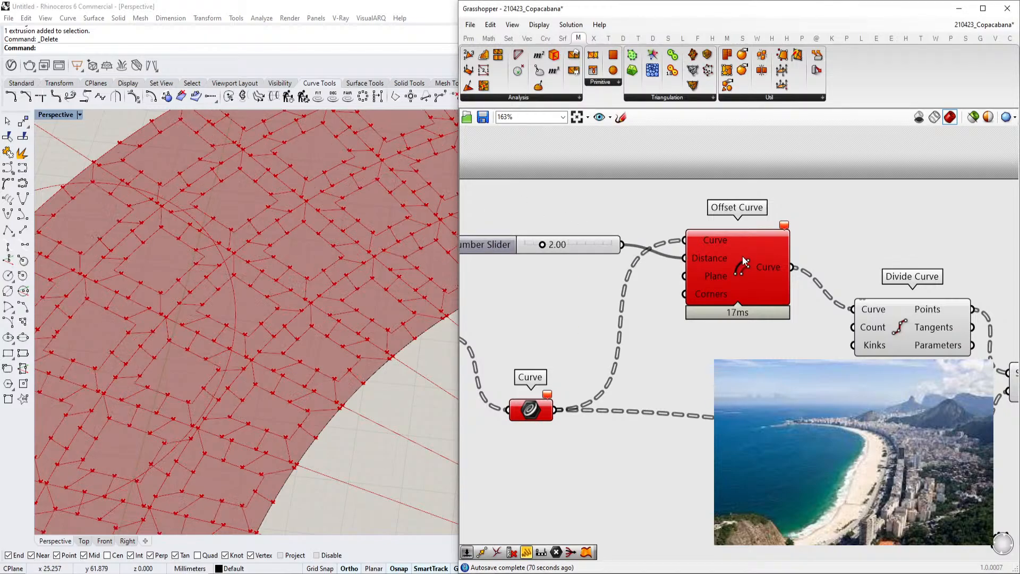
mouse_move(542, 244)
mouse_down()
mouse_move(529, 247)
mouse_move(545, 247)
mouse_up()
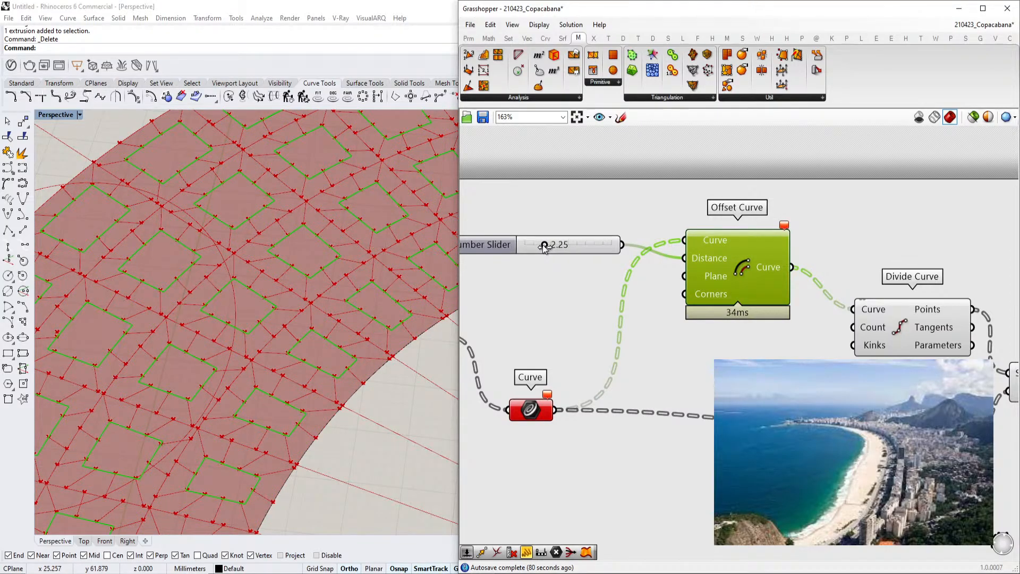
Set the Offset Curve distance slider to 0.83
drag(545, 248, 532, 246)
scroll(168, 271, up, 2)
scroll(154, 370, up, 2)
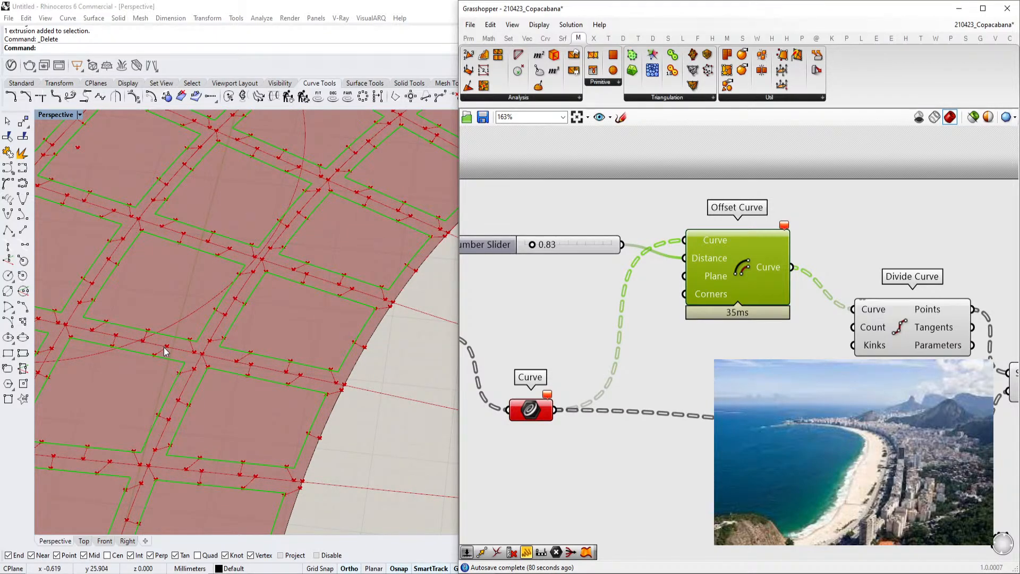
scroll(165, 353, down, 6)
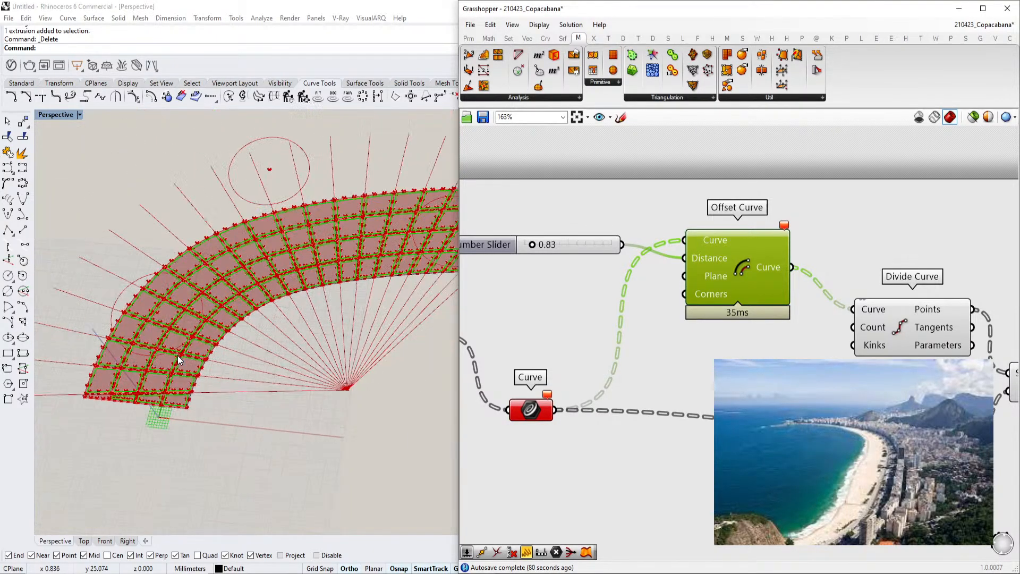
scroll(343, 282, up, 2)
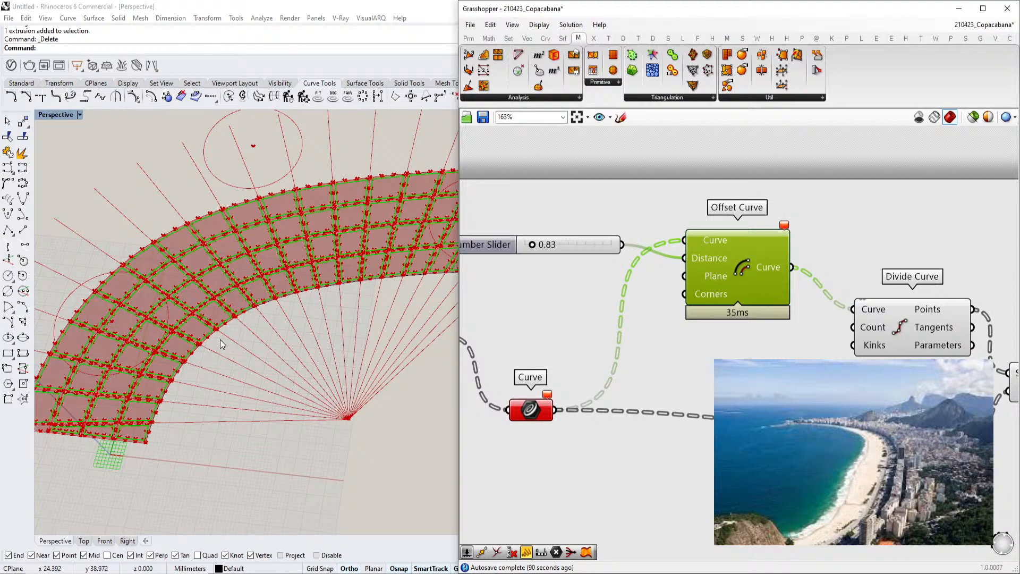
scroll(153, 332, up, 5)
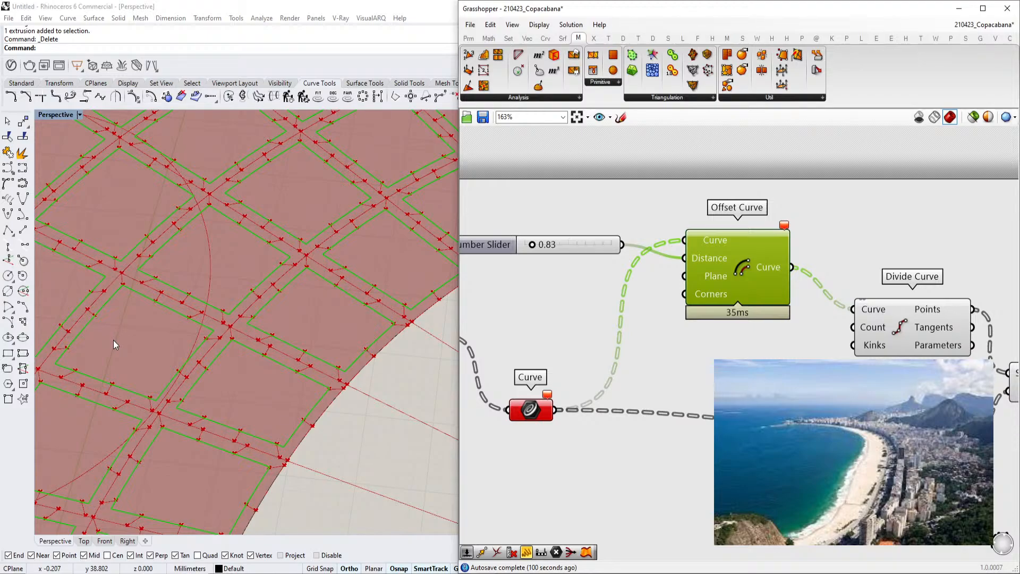
scroll(247, 292, down, 5)
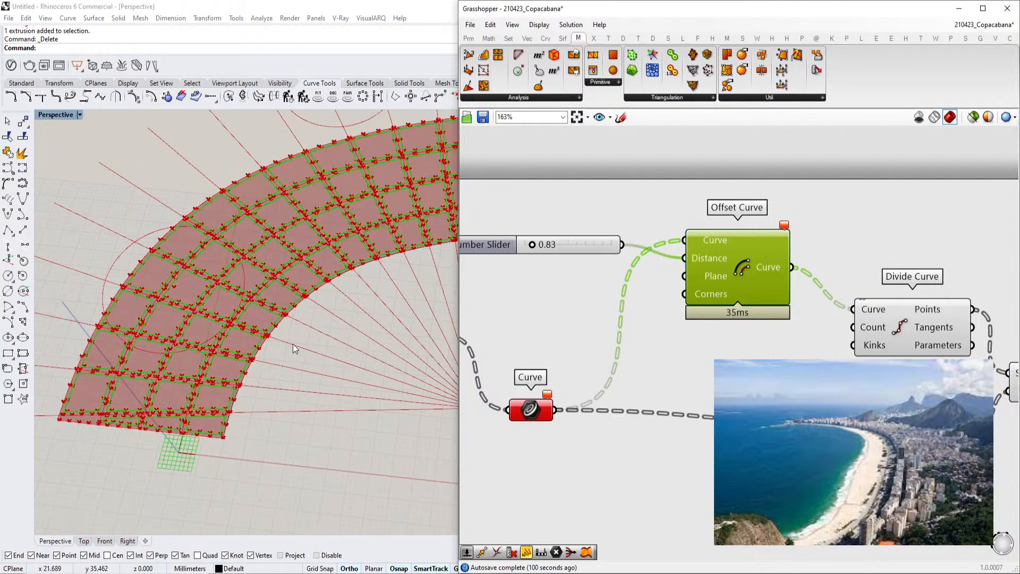
scroll(330, 319, down, 3)
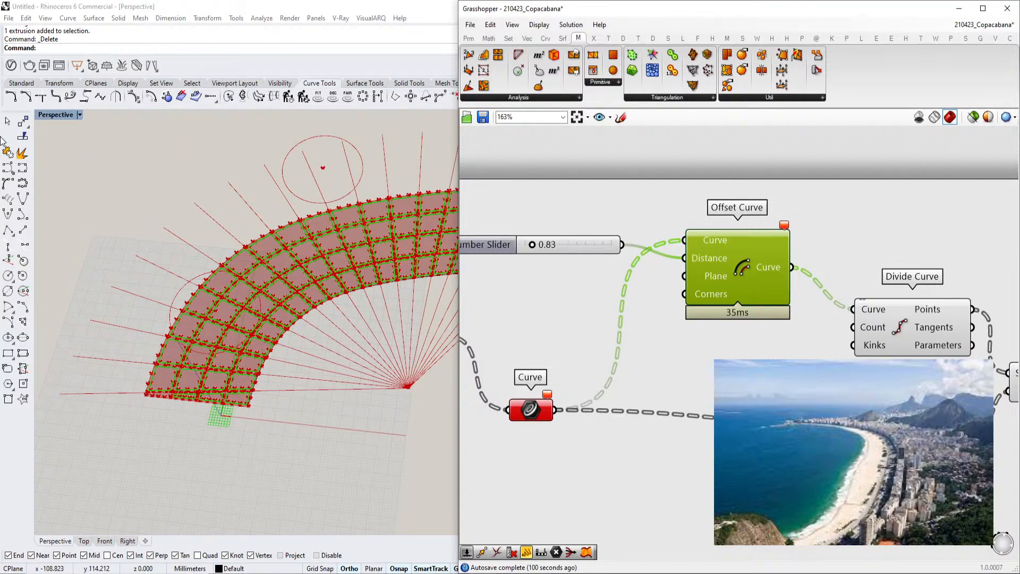
Inspect the data tree structure held in the Curve parameter
right_drag(639, 296, 498, 292)
drag(745, 313, 750, 270)
drag(750, 431, 745, 416)
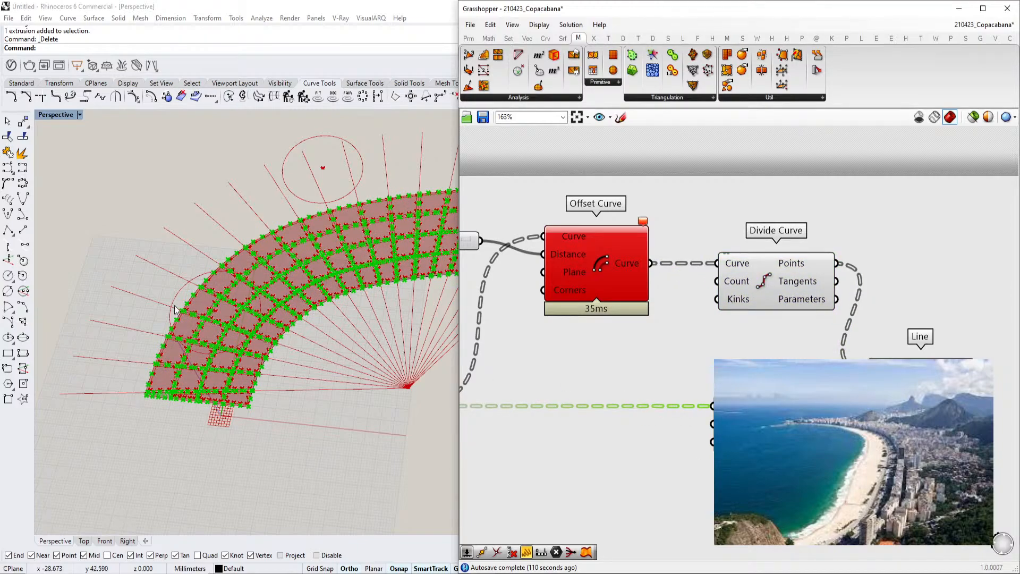
scroll(176, 310, up, 8)
click(582, 266)
scroll(581, 266, down, 2)
right_drag(582, 266, 683, 329)
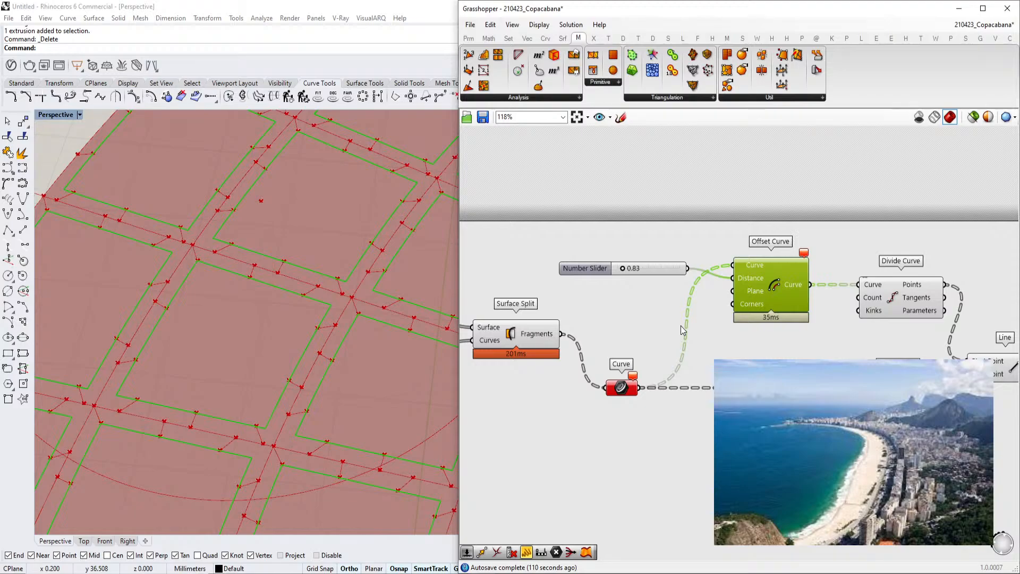
right_drag(762, 334, 692, 357)
right_drag(632, 397, 673, 372)
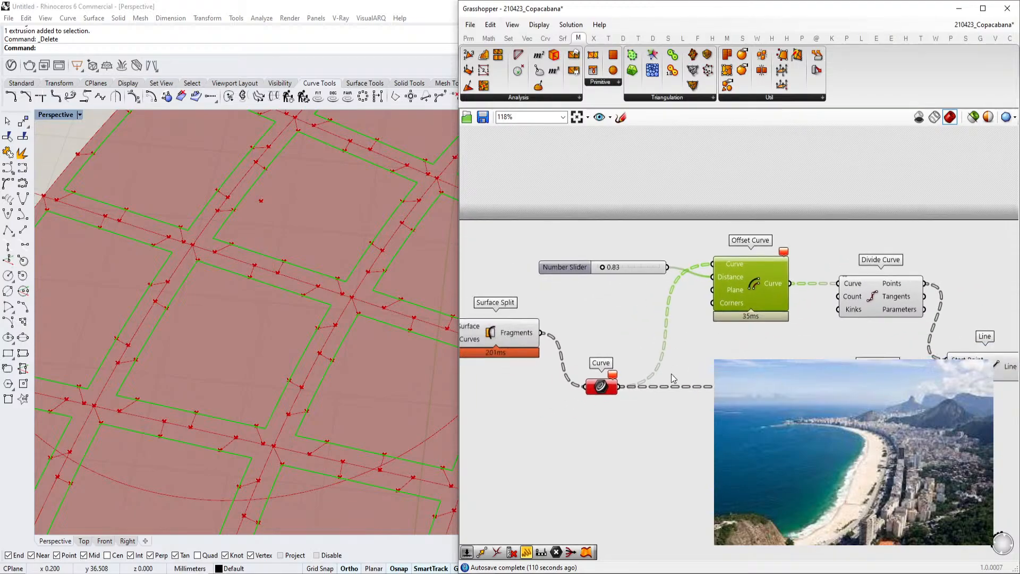
click(601, 388)
click(700, 481)
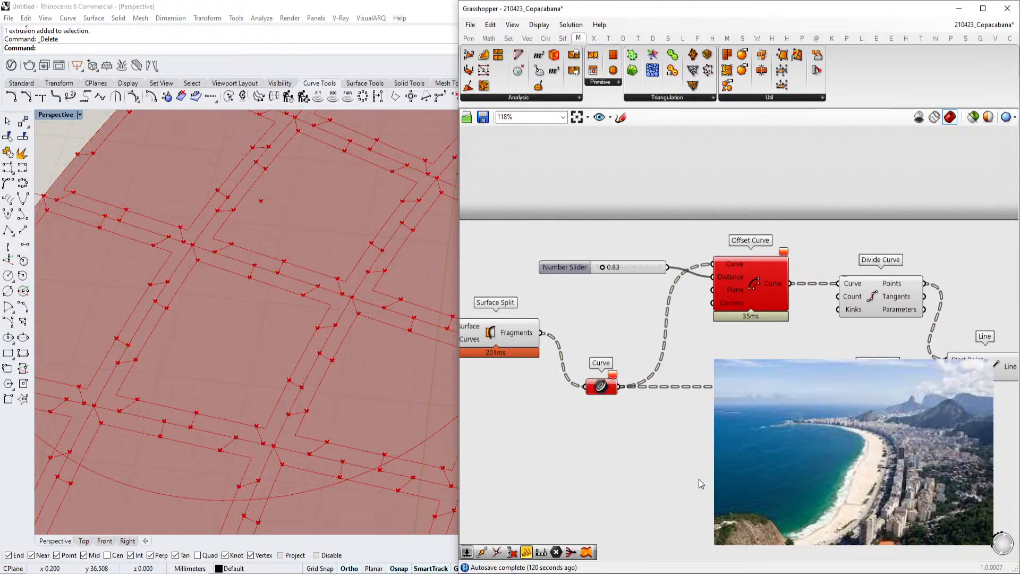
double_click(670, 467)
click(649, 430)
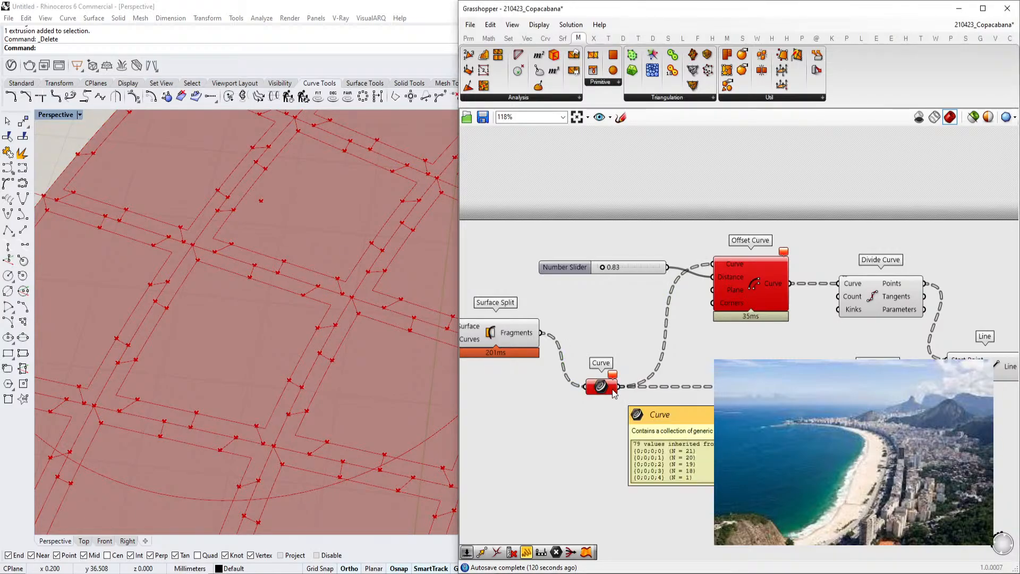
drag(877, 402, 721, 405)
Add a new Divide Curve component fed by the Curve parameter
double_click(821, 444)
text(shift)
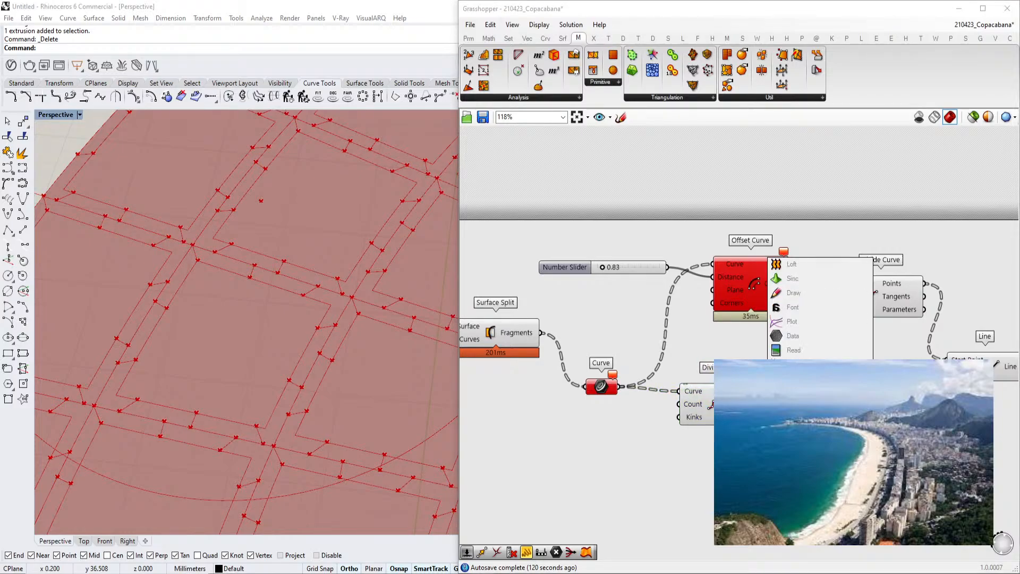
key(Return)
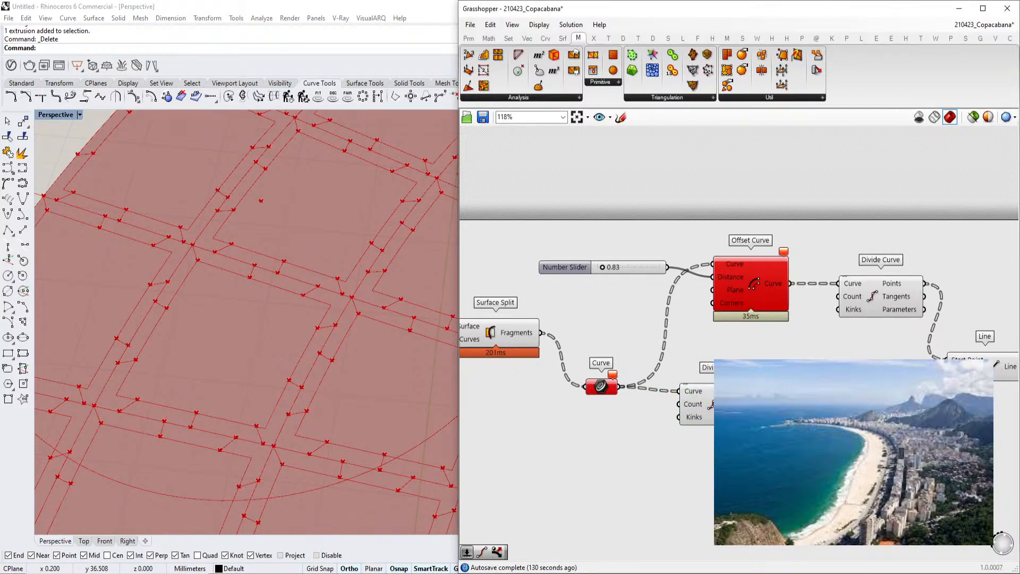
drag(851, 414, 623, 386)
right_drag(623, 394, 529, 393)
scroll(229, 355, down, 5)
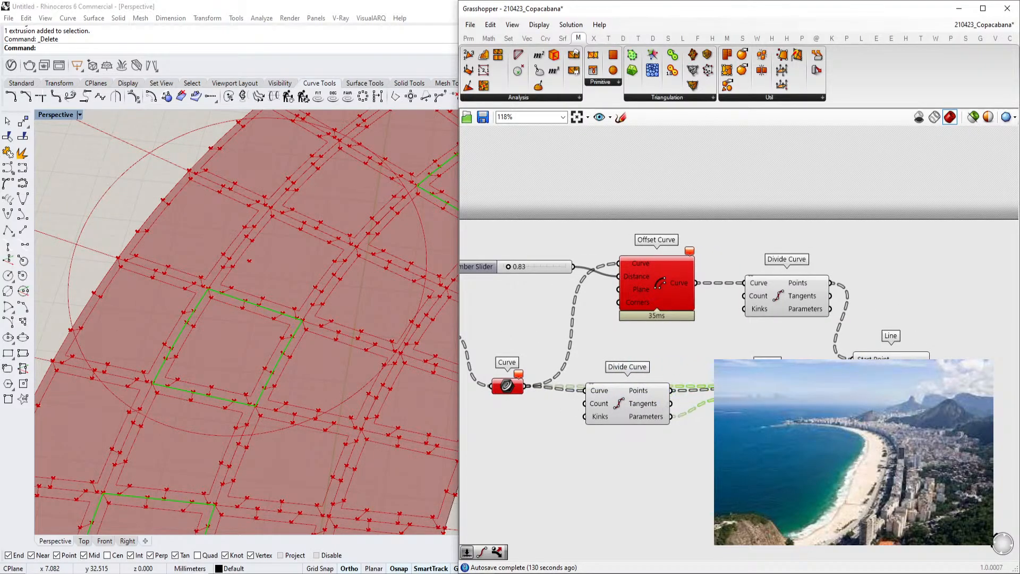
Flatten the data of the Curve parameter
drag(768, 393, 767, 374)
mouse_move(660, 423)
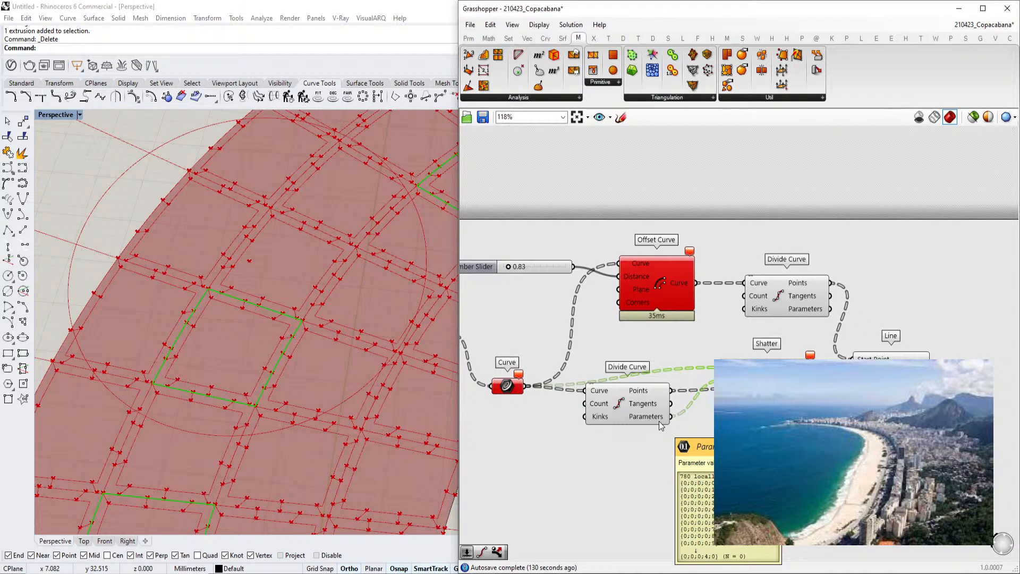
right_click(512, 389)
click(553, 434)
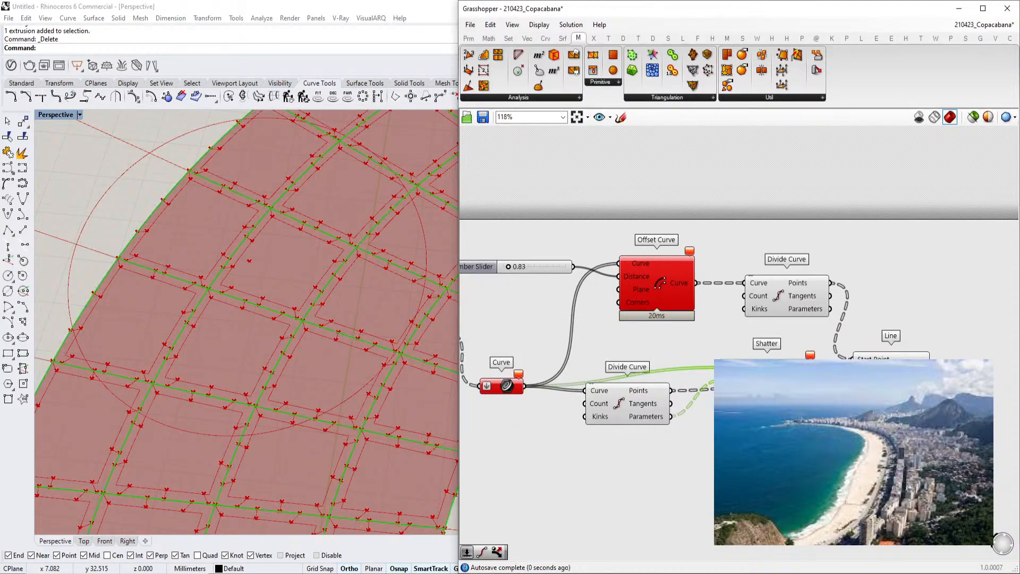
Feed a Shatter component with the curves and the new Divide Curve's parameters, flattening its Curve input
drag(767, 374, 767, 384)
right_click(737, 378)
click(765, 442)
drag(762, 383, 780, 410)
right_drag(864, 406, 773, 379)
scroll(774, 379, up, 3)
drag(811, 325, 823, 291)
scroll(823, 292, down, 2)
right_drag(478, 391, 645, 398)
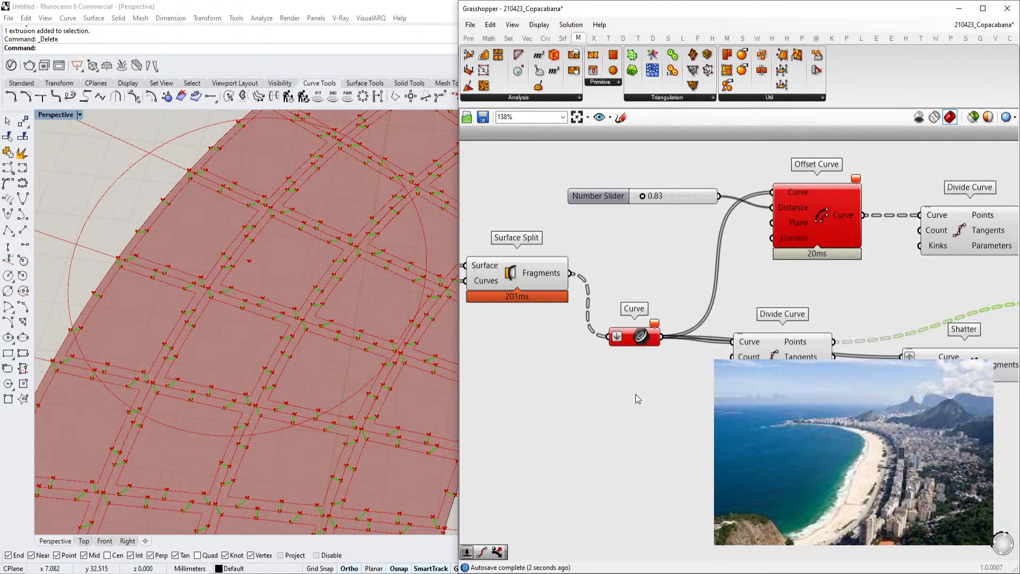
Create a number slider set to 23 and connect it to the new Divide Curve's Count input
scroll(643, 392, up, 1)
double_click(624, 444)
text(23)
key(Return)
drag(808, 368, 788, 423)
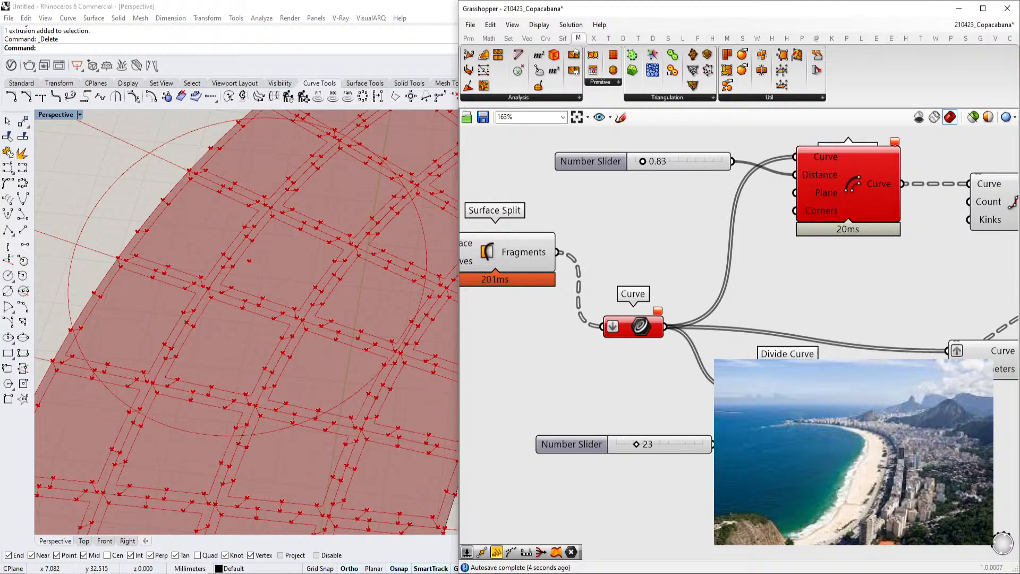
drag(714, 443, 728, 404)
drag(785, 406, 791, 364)
Delete the old Divide Curve and Line components from the previous pattern
scroll(790, 364, down, 2)
right_drag(829, 340, 726, 335)
right_drag(943, 293, 875, 300)
click(875, 299)
key(Delete)
click(789, 248)
key(Delete)
scroll(827, 277, down, 1)
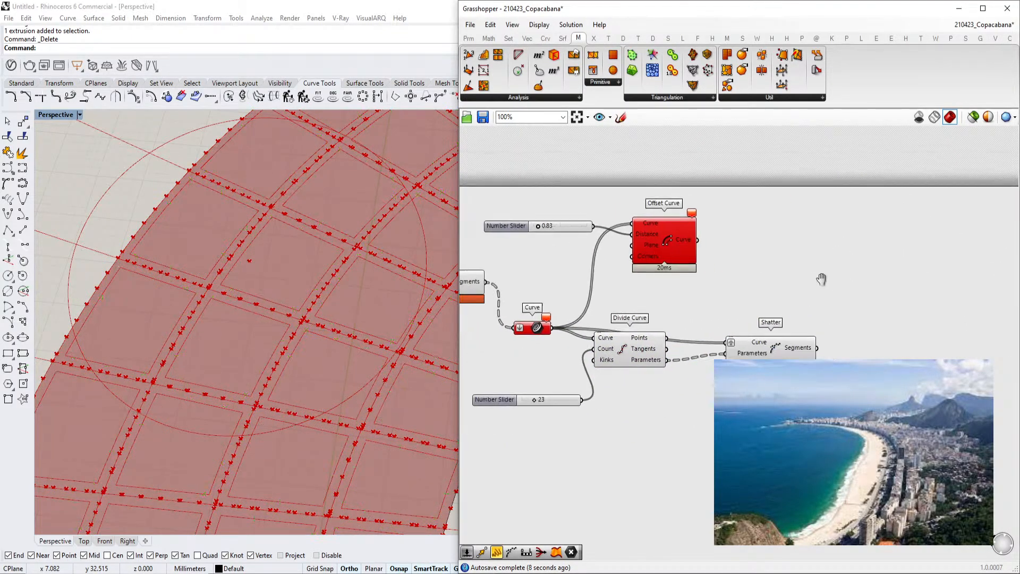
Delete the Offset Curve component and its distance slider
right_drag(712, 308, 643, 313)
scroll(643, 312, up, 1)
click(624, 245)
right_drag(624, 245, 701, 254)
key(Delete)
drag(627, 177, 554, 237)
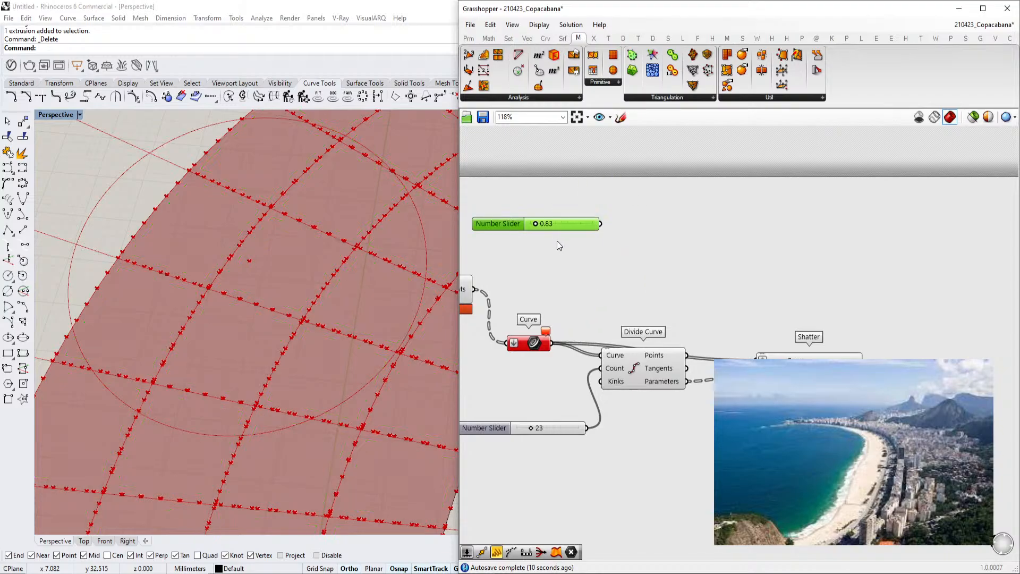
key(Delete)
Add an Offset Curve Loose component fed by the Shatter segments
right_drag(875, 335, 807, 337)
double_click(857, 362)
text(of)
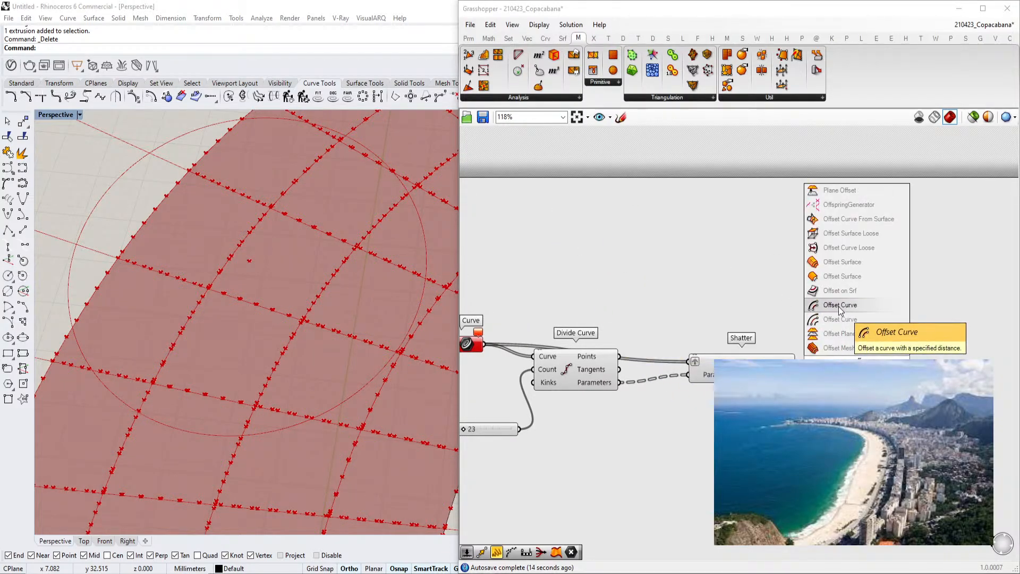
click(854, 247)
drag(796, 368, 863, 379)
Create a new number slider for the offset distance
scroll(779, 421, up, 1)
double_click(776, 421)
text(1)
key(Return)
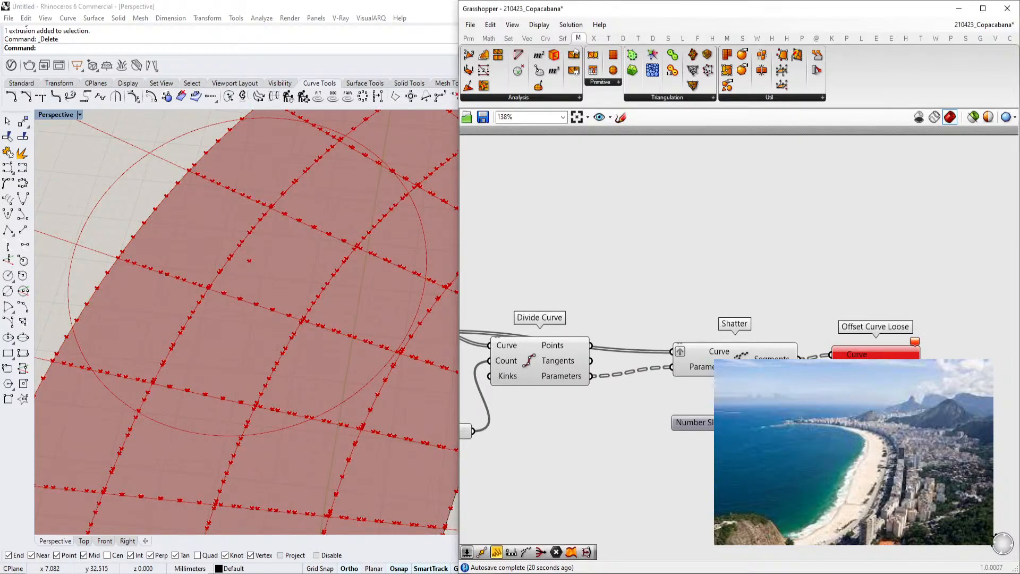
click(876, 373)
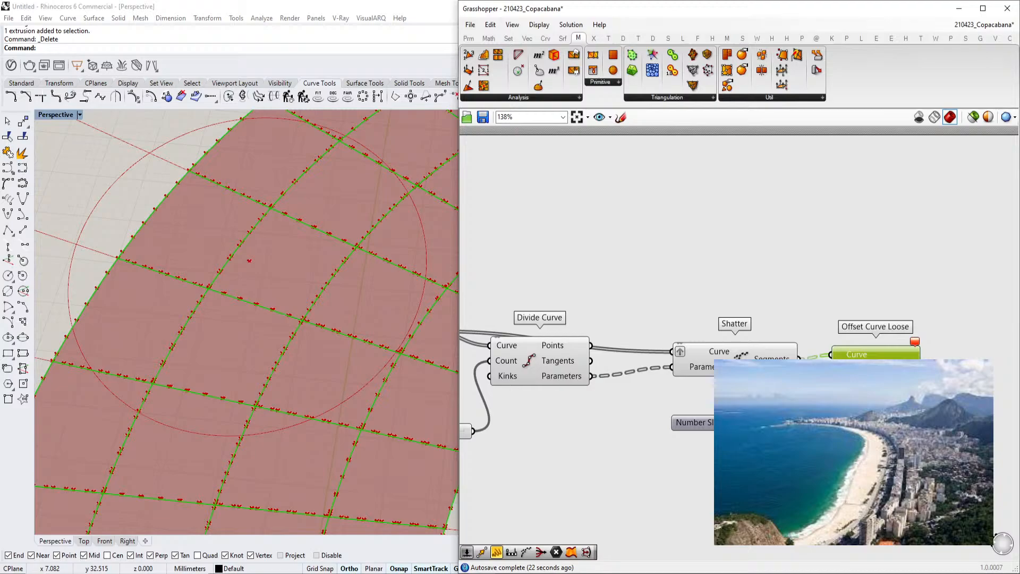
Add an Offset Curve component taking the Shatter segments as Curve and the slider as Distance
click(742, 362)
right_drag(863, 364, 814, 336)
double_click(753, 256)
text(offset)
key(Return)
drag(750, 331, 797, 254)
drag(821, 365, 837, 378)
drag(763, 249, 683, 401)
click(816, 260)
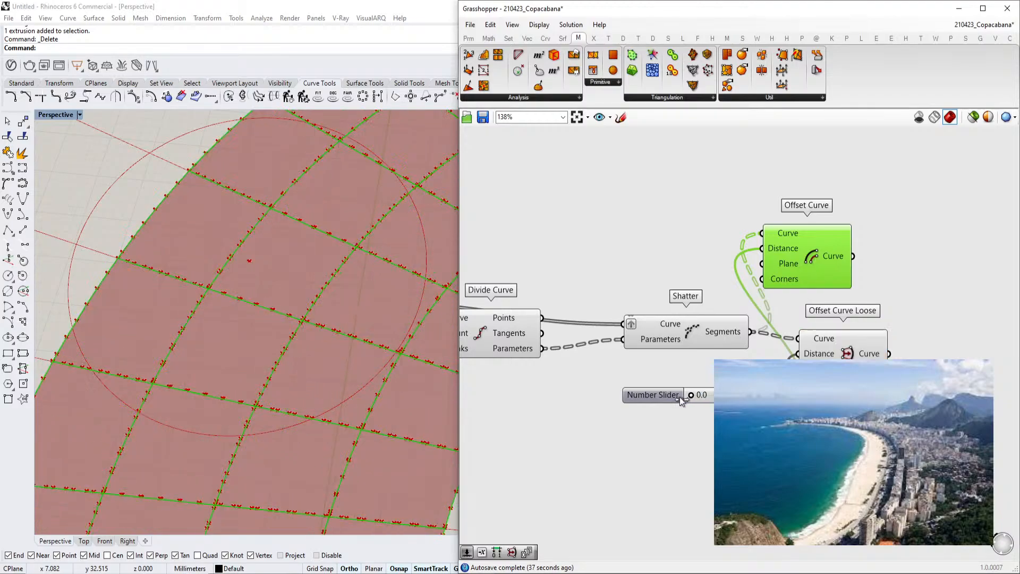
Delete the Offset Curve Loose component and set the distance slider to -1.2
double_click(674, 398)
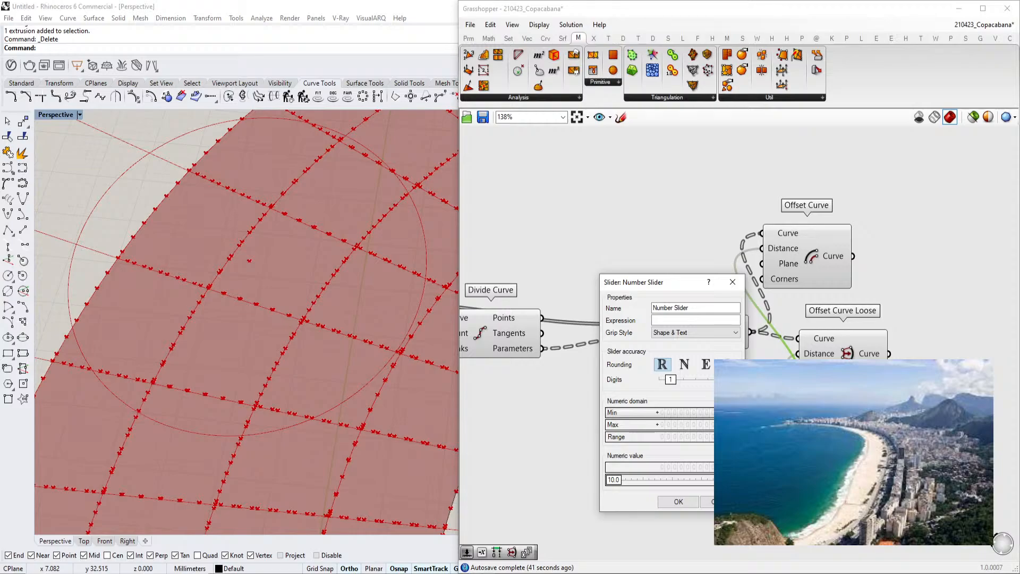
click(679, 502)
click(846, 356)
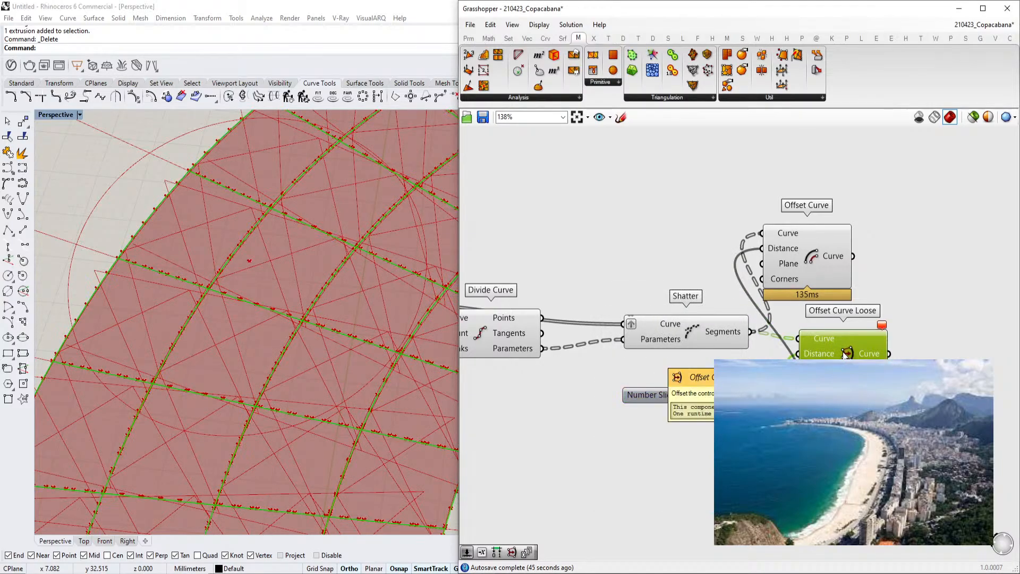
key(Delete)
drag(805, 257, 847, 272)
drag(724, 395, 741, 394)
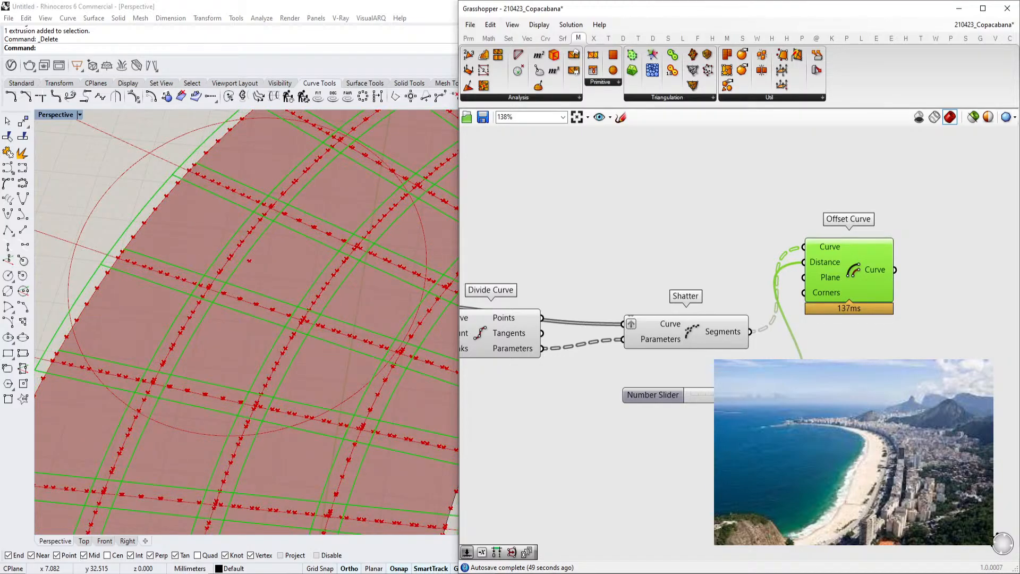
right_drag(869, 279, 748, 326)
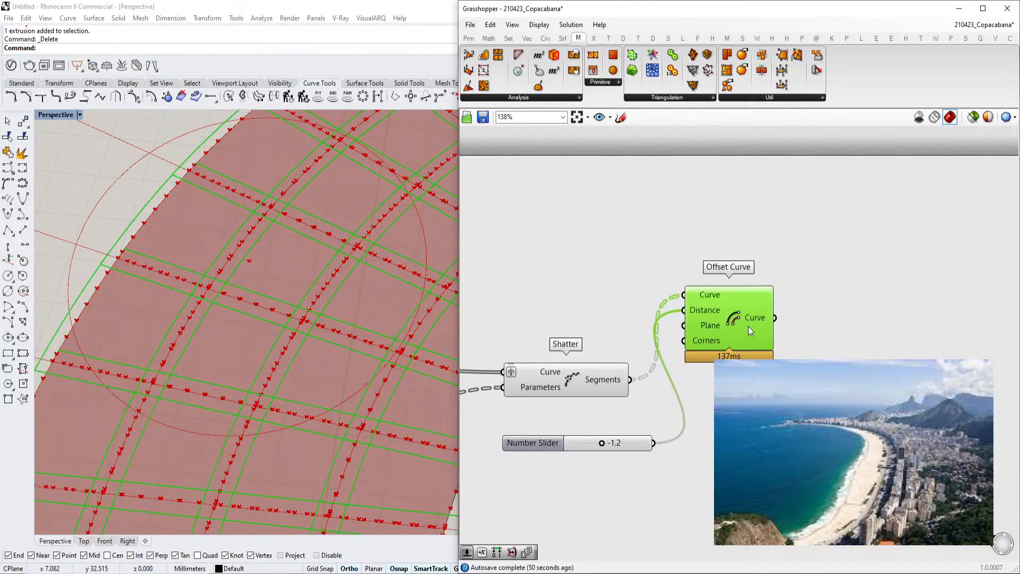
Add an End Points component fed by the Offset Curve output
double_click(821, 315)
text(end)
key(Return)
drag(776, 317, 792, 311)
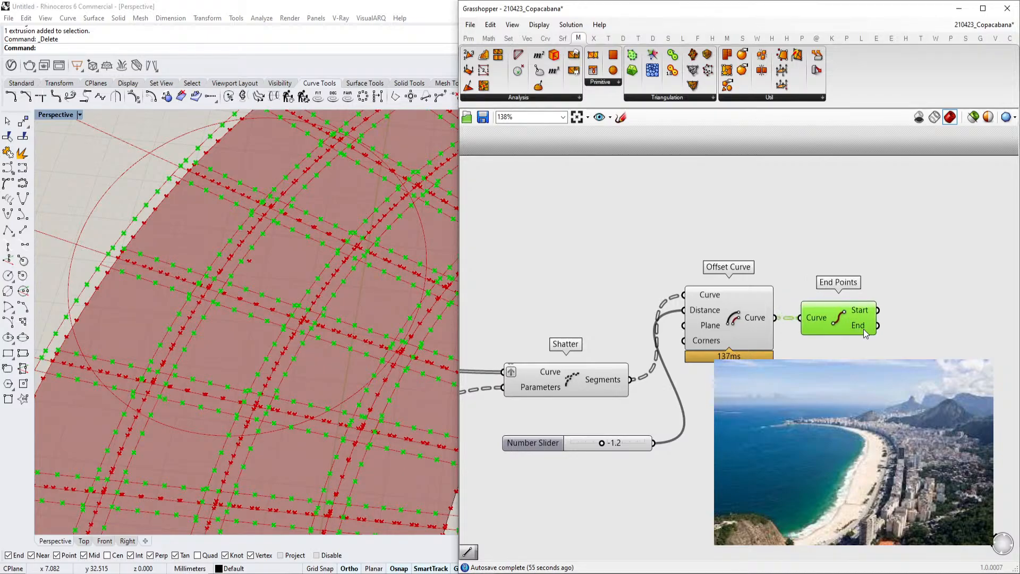
Duplicate the End Points component and feed the copy from the Shatter segments
right_drag(863, 329, 833, 309)
alt+drag(833, 309, 853, 372)
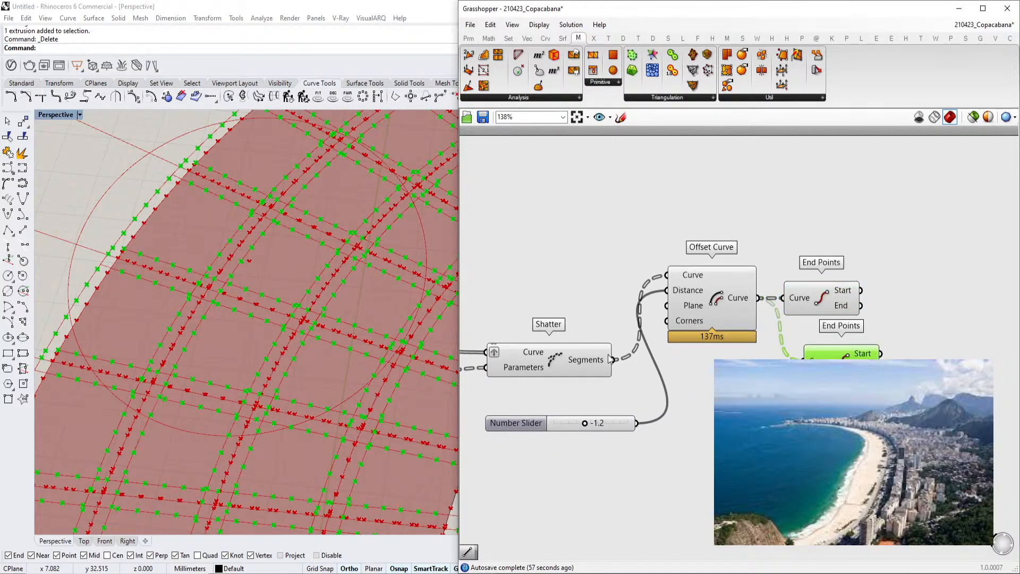
drag(614, 362, 803, 362)
right_drag(861, 349, 824, 353)
double_click(898, 327)
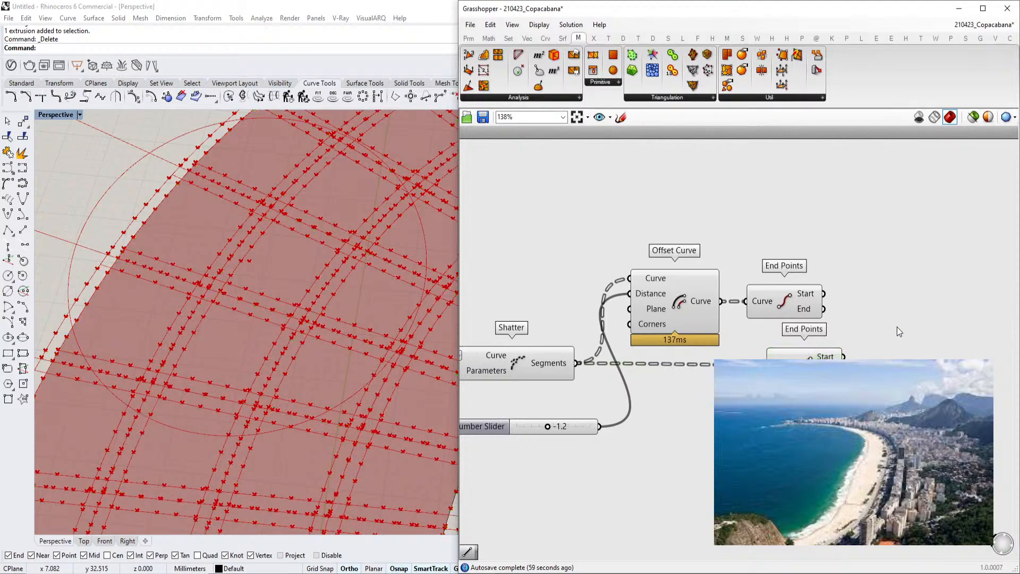
text(line)
key(Escape)
Insert a Trim Tree component between the Offset Curve output and the first End Points component
double_click(815, 229)
text(tre)
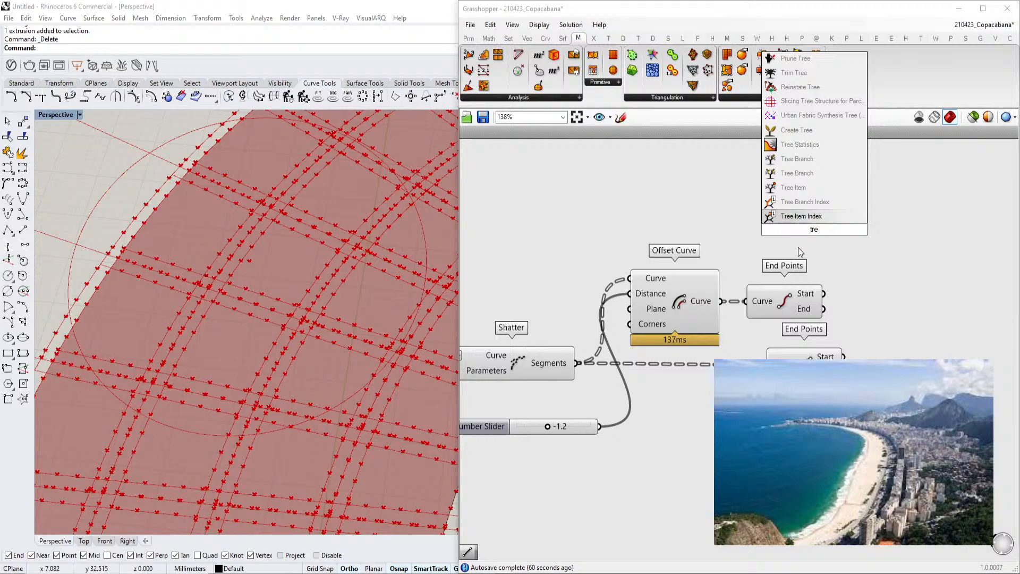
text(trim tree)
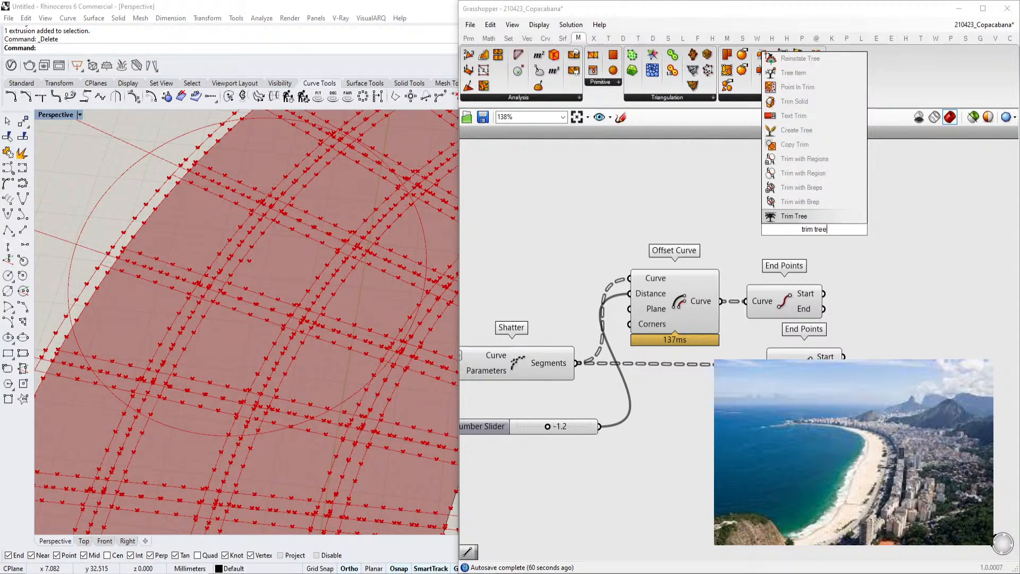
click(780, 215)
drag(721, 301, 778, 222)
drag(793, 292, 881, 275)
drag(855, 230, 844, 286)
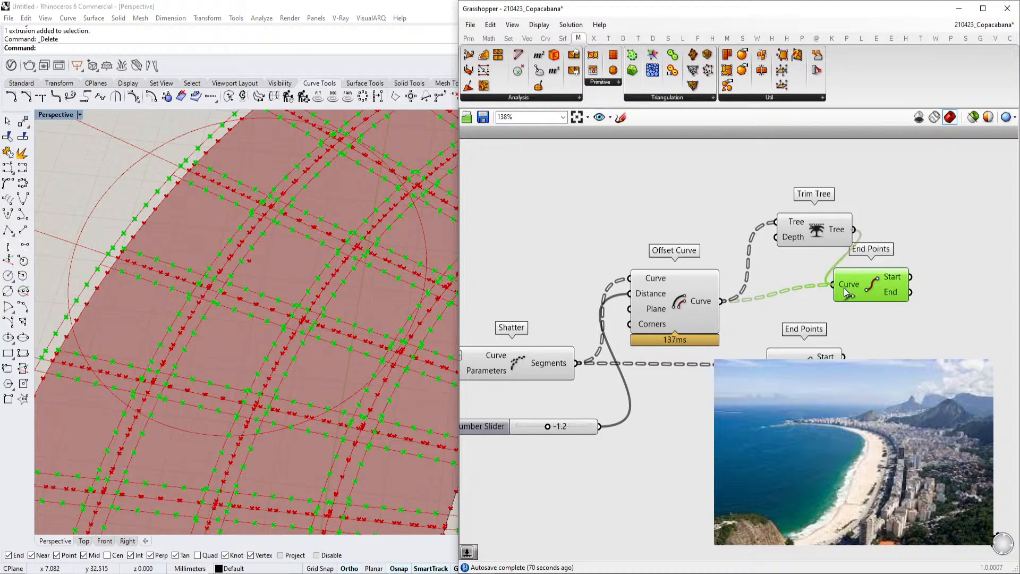
Rearrange the Trim Tree and End Points components on the canvas
right_drag(885, 289, 823, 284)
drag(822, 284, 843, 297)
drag(755, 231, 745, 309)
click(833, 301)
right_drag(833, 301, 756, 286)
double_click(862, 317)
text(li)
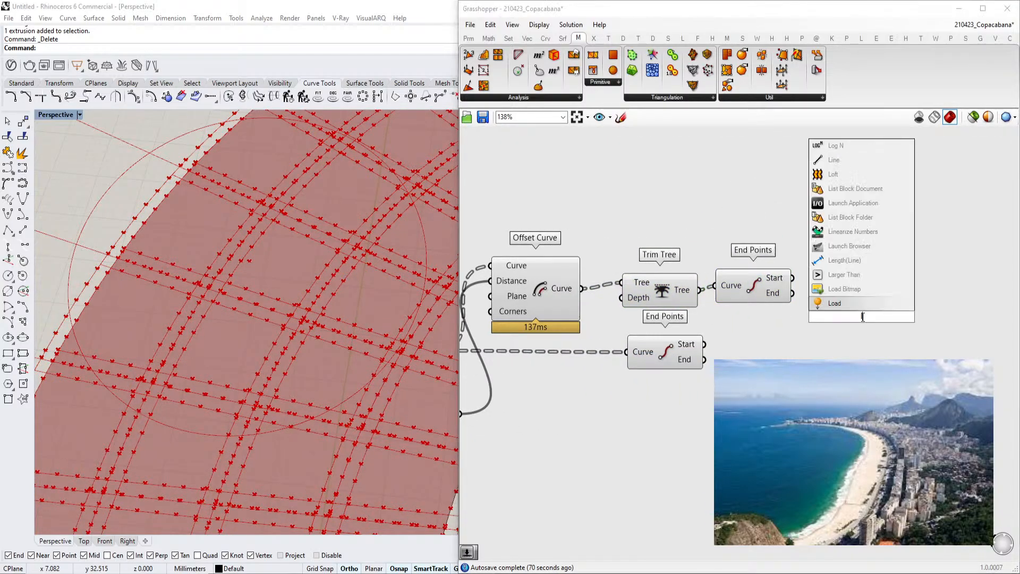
text(bw)
key(ctrl+a)
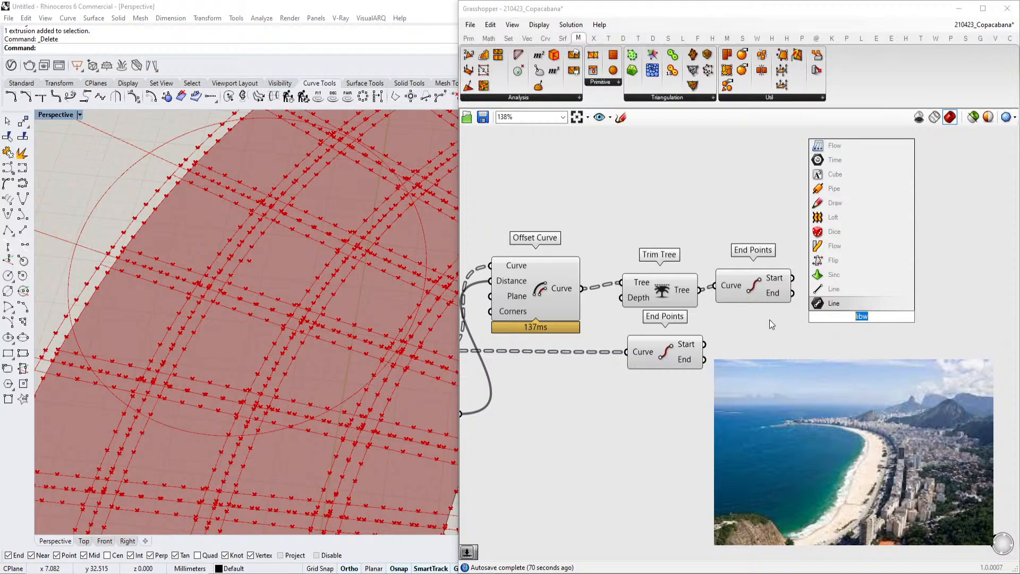
text(iine)
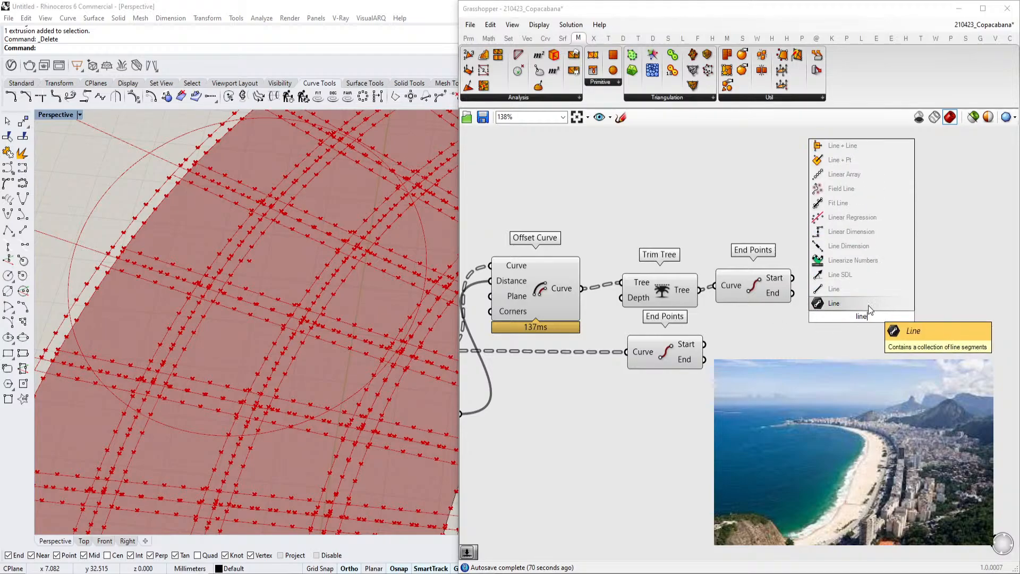
click(868, 305)
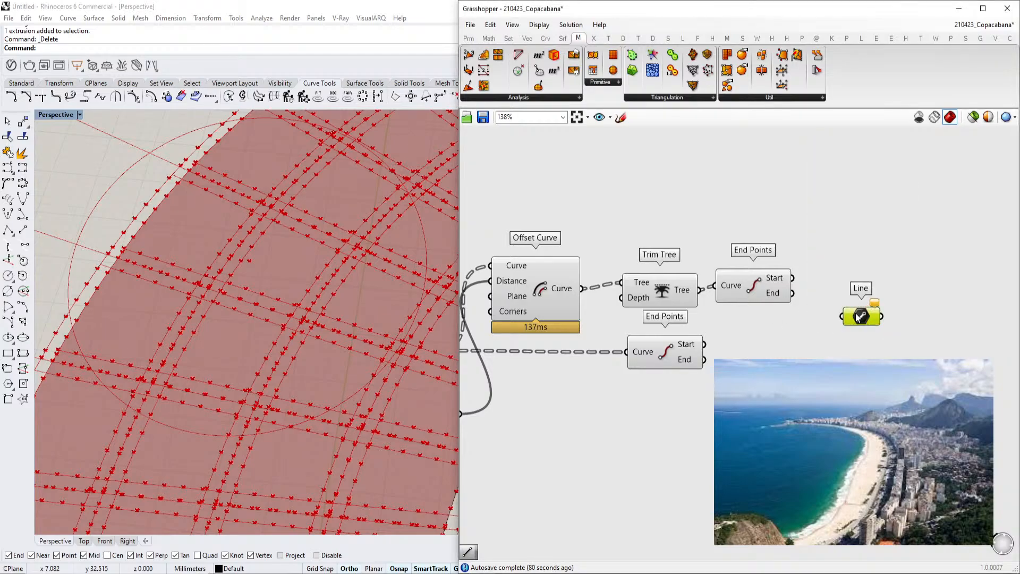
double_click(854, 314)
text(line)
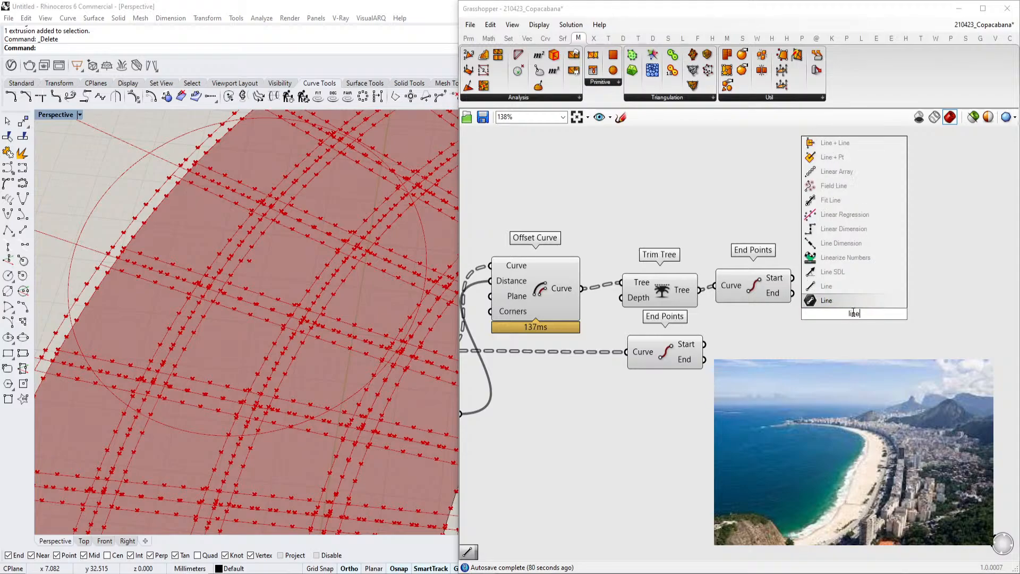
click(818, 290)
click(866, 315)
key(Delete)
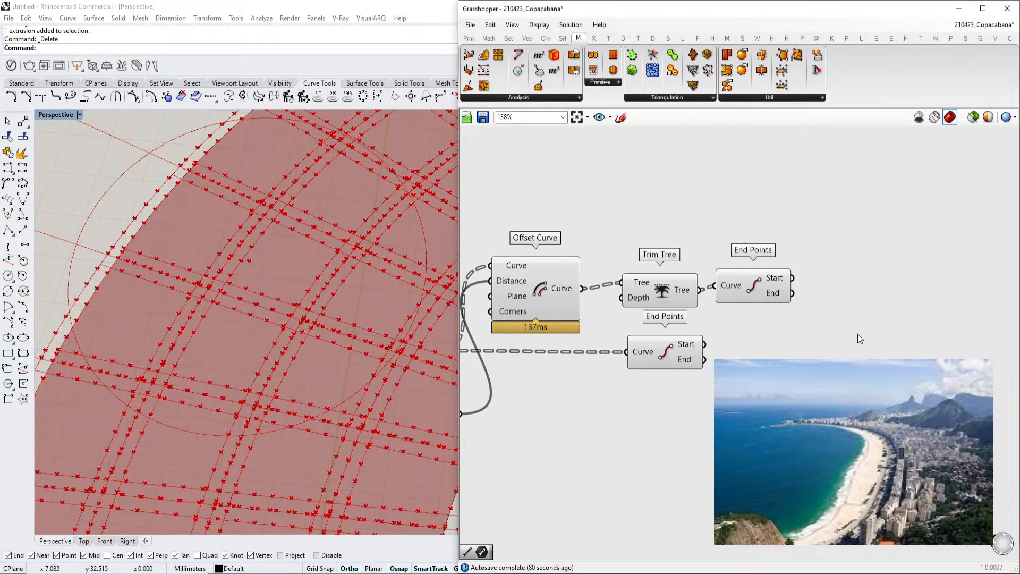
Add a Line component joining the Start outputs of both End Points components as its start and end points
double_click(858, 334)
text(lin)
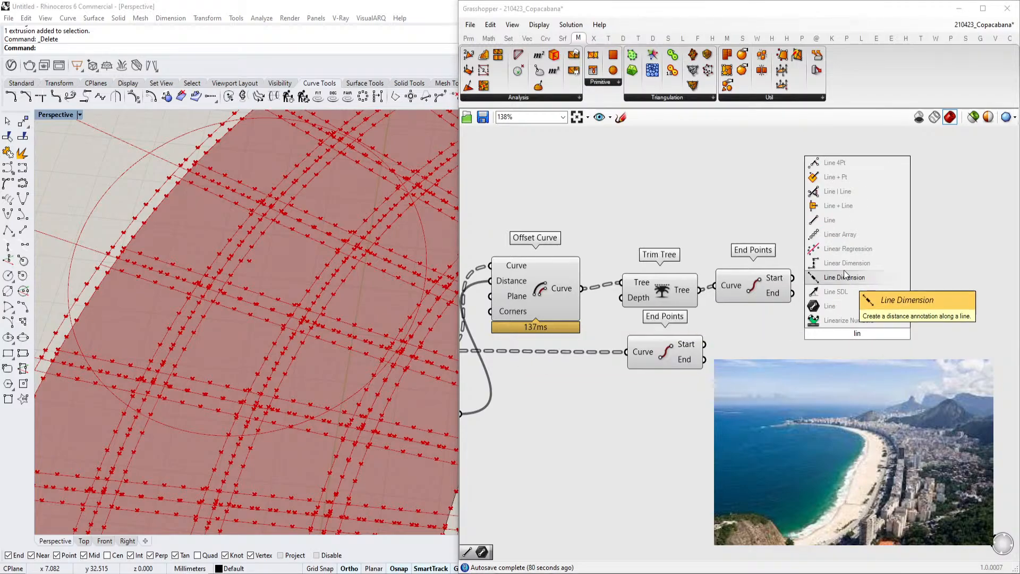
click(843, 223)
drag(793, 277, 810, 325)
drag(811, 341, 706, 345)
scroll(285, 343, up, 6)
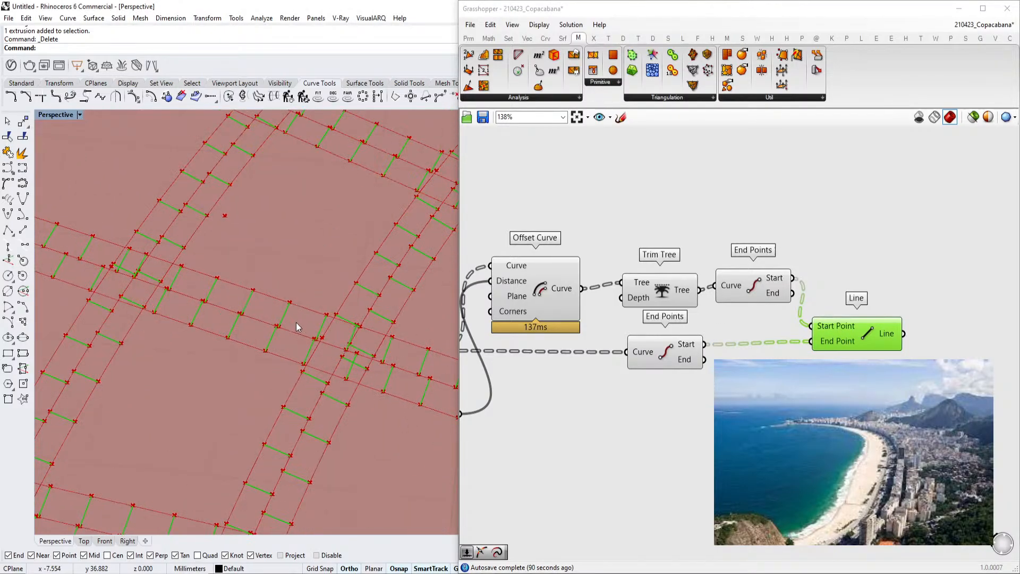
Duplicate the Line component and connect the End outputs of both End Points components to the copy
scroll(284, 331, down, 6)
drag(839, 337, 863, 363)
click(794, 306)
scroll(449, 335, down, 4)
scroll(334, 304, up, 3)
scroll(317, 374, up, 2)
right_drag(737, 341, 916, 334)
scroll(916, 334, down, 2)
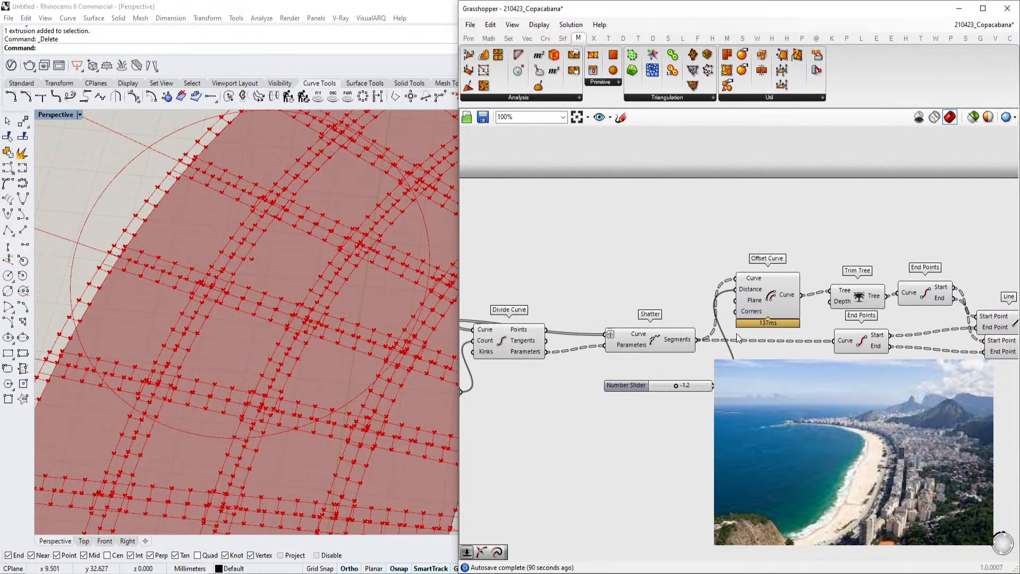
Rearrange the Offset Curve, End Points and Line components and set the offset distance slider to 1.5
scroll(727, 335, up, 3)
click(796, 290)
drag(656, 419, 656, 416)
right_drag(833, 318, 797, 316)
scroll(798, 317, down, 2)
right_drag(928, 314, 710, 301)
right_drag(663, 340, 761, 328)
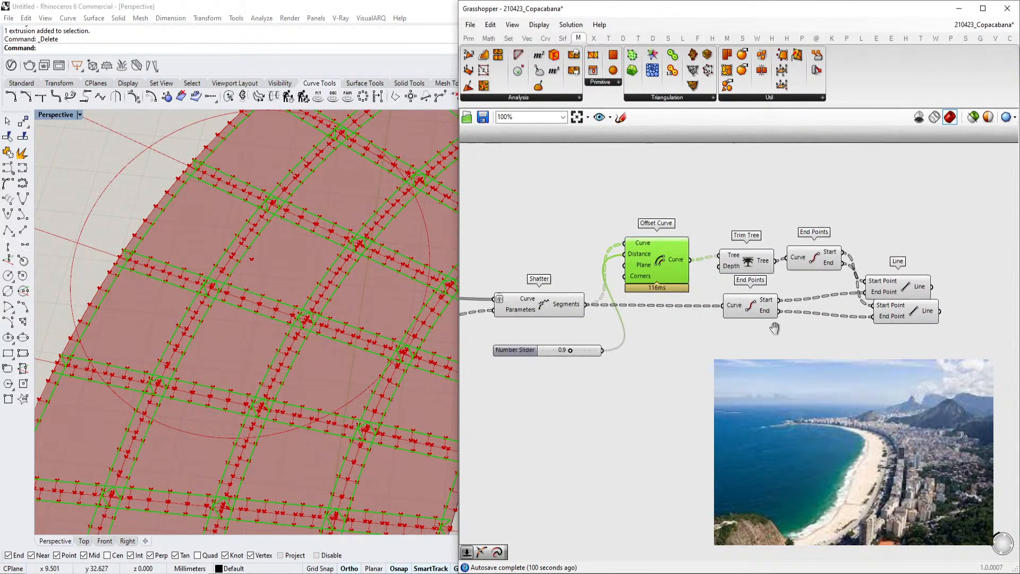
scroll(500, 332, up, 2)
drag(615, 362, 617, 363)
scroll(615, 360, down, 2)
right_drag(536, 339, 715, 315)
right_drag(555, 280, 636, 303)
double_click(668, 256)
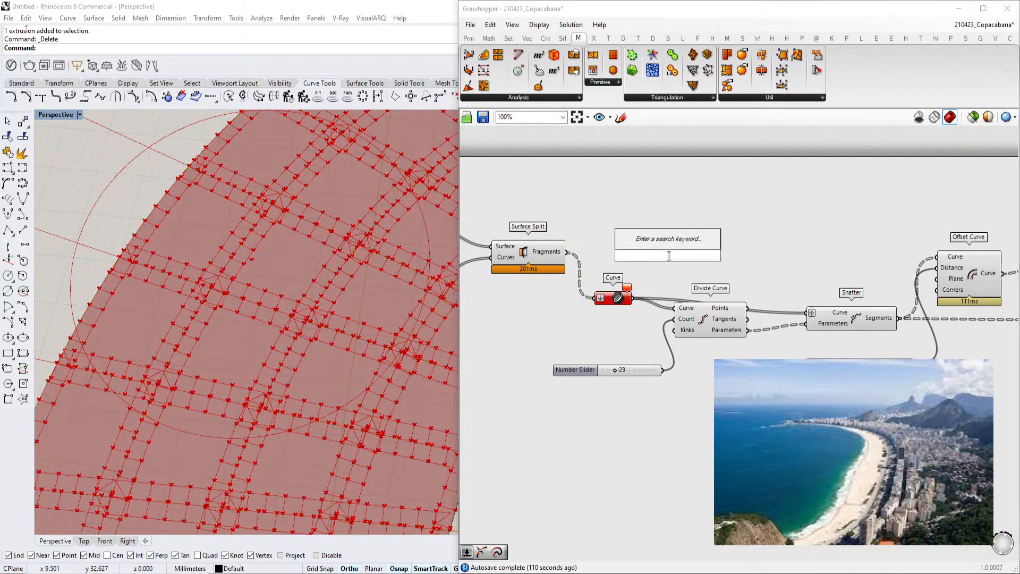
text(odd)
drag(676, 255, 614, 264)
text(offset)
click(668, 244)
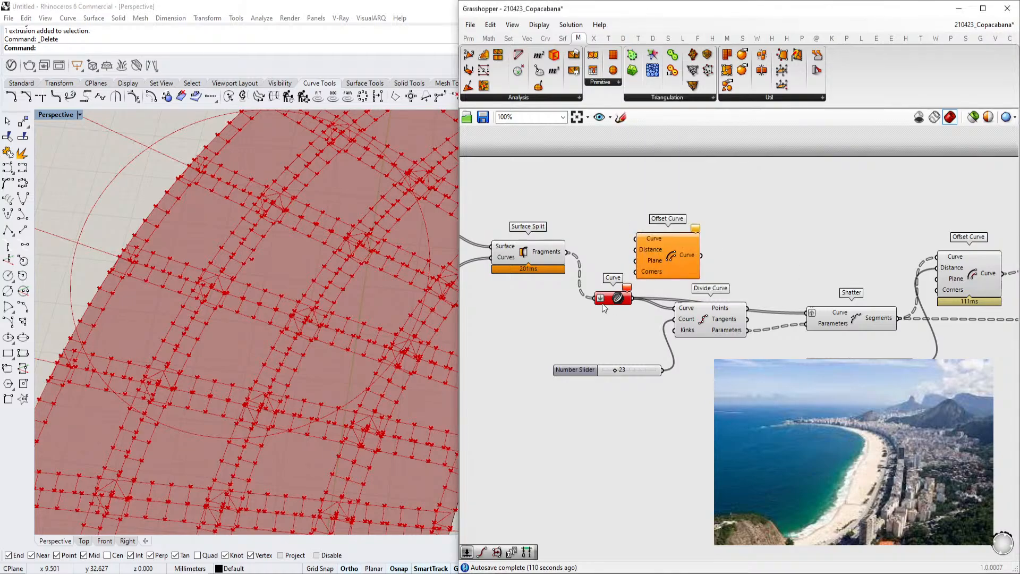
double_click(599, 235)
right_drag(1004, 258, 836, 270)
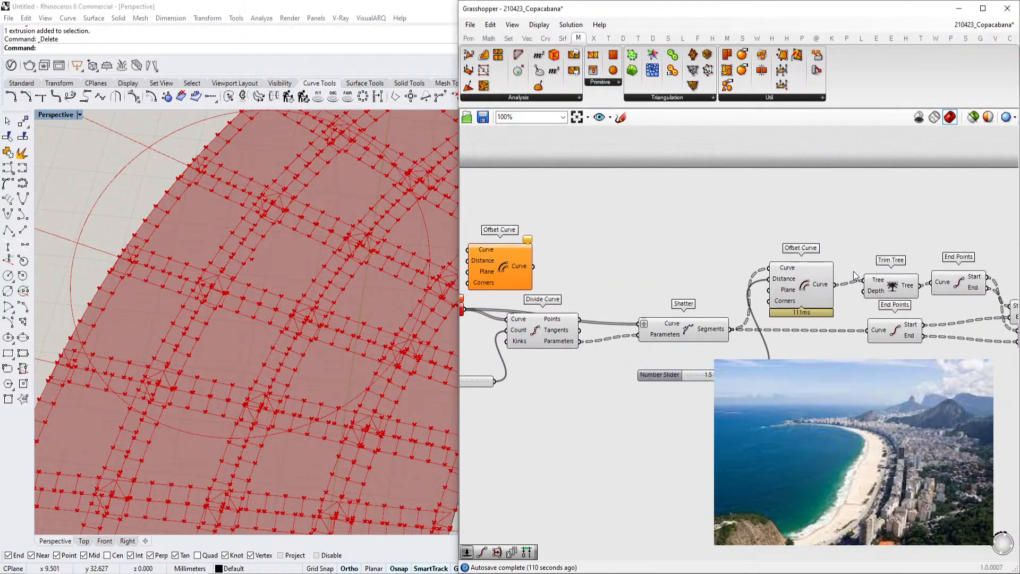
right_drag(549, 240, 680, 253)
click(624, 281)
key(Delete)
Add an Offset Curve Loose component and feed the Curve parameter into its Curve input
double_click(620, 289)
text(offset loose)
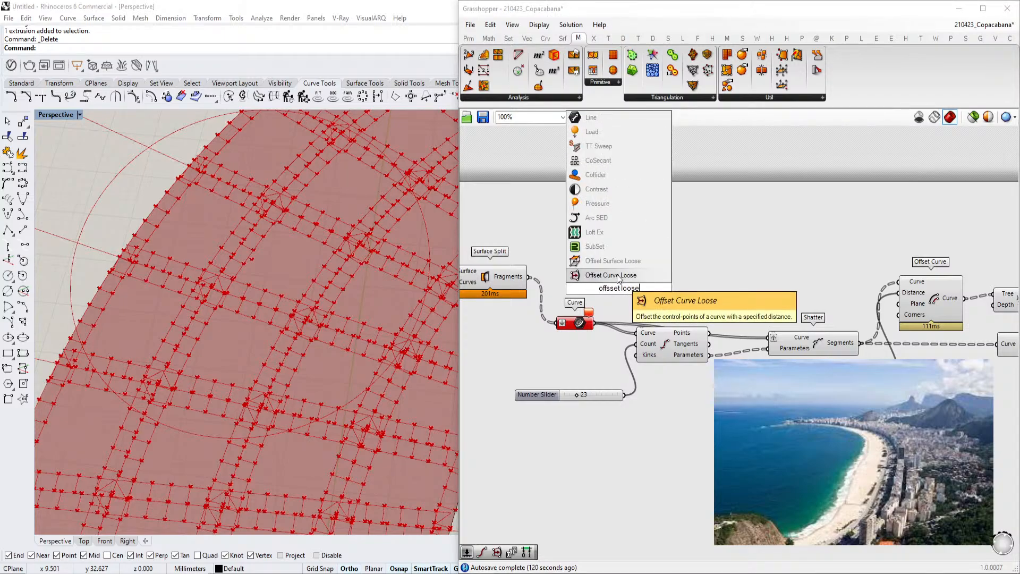
click(618, 276)
drag(594, 323, 598, 273)
scroll(640, 291, up, 1)
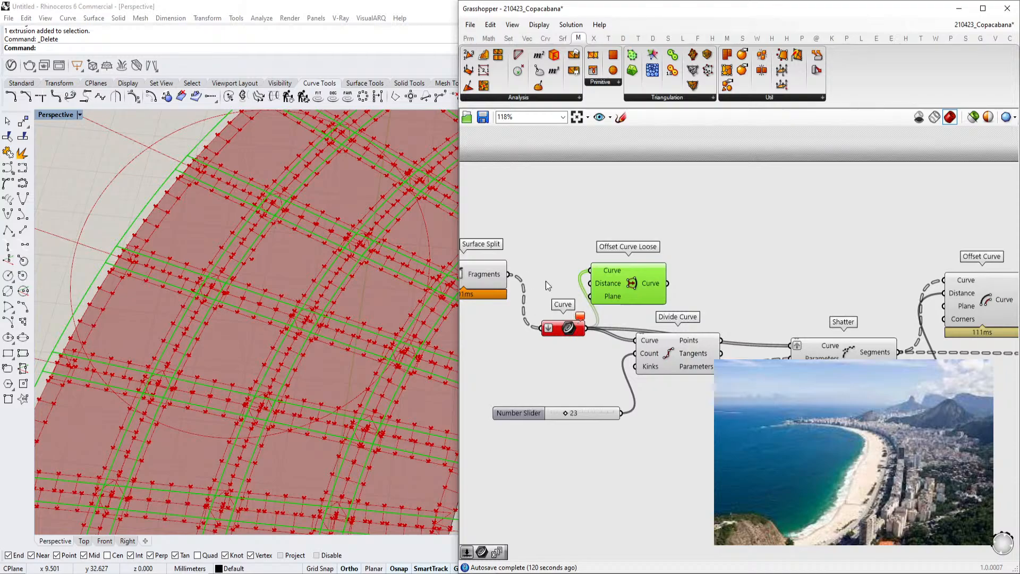
Add a number slider for the Offset Curve Loose distance and set it to 0
double_click(531, 221)
text(20)
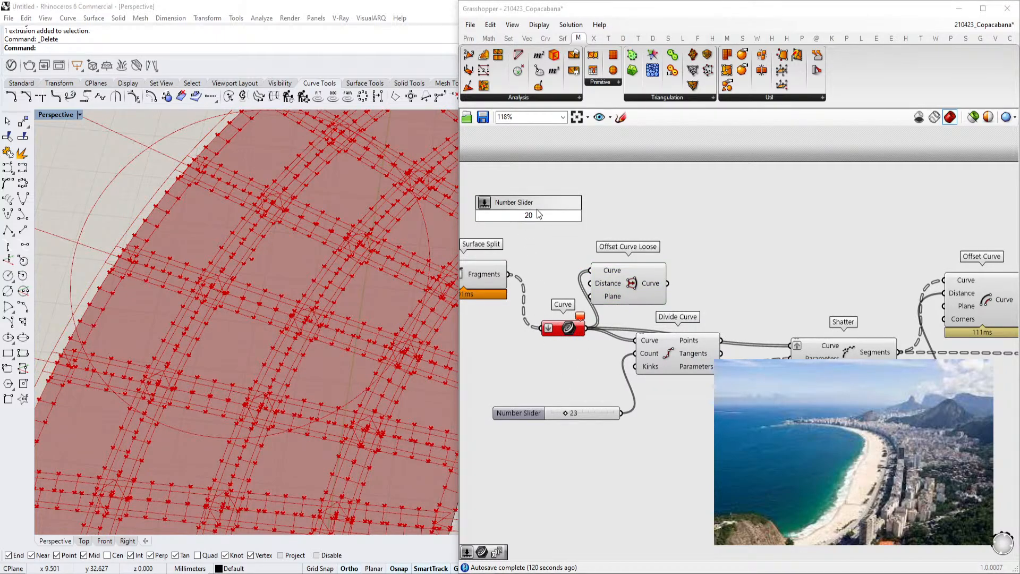
key(Return)
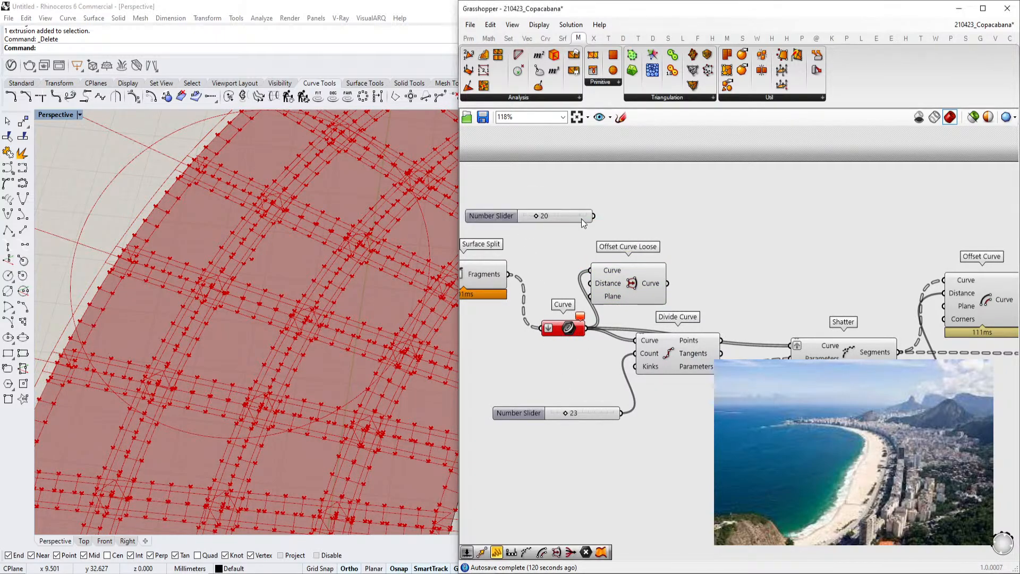
drag(596, 217, 620, 282)
drag(536, 217, 516, 218)
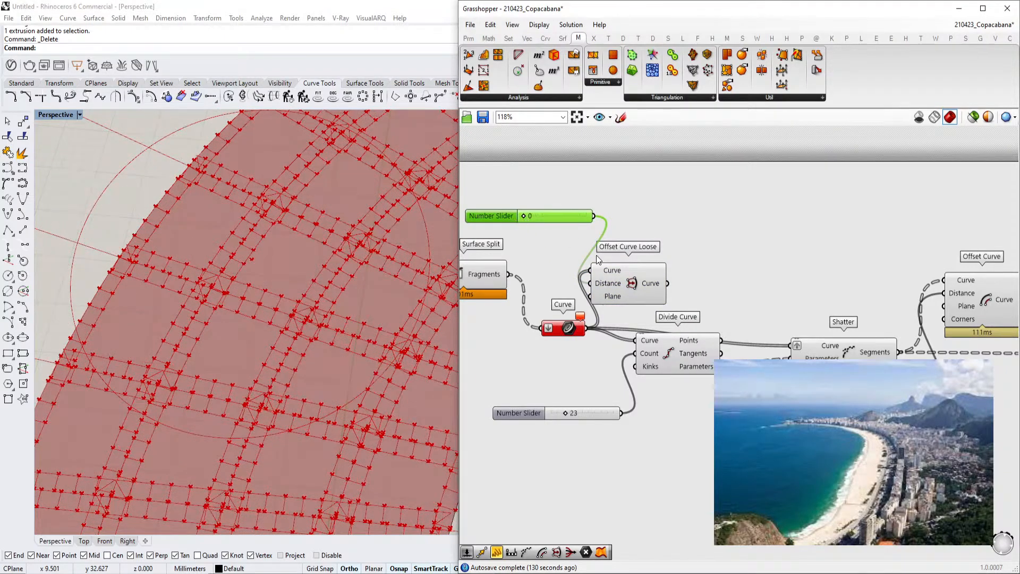
Route the Offset Curve Loose output into the Divide Curve component's Curve input
right_drag(597, 270, 636, 282)
click(660, 301)
drag(686, 375, 714, 384)
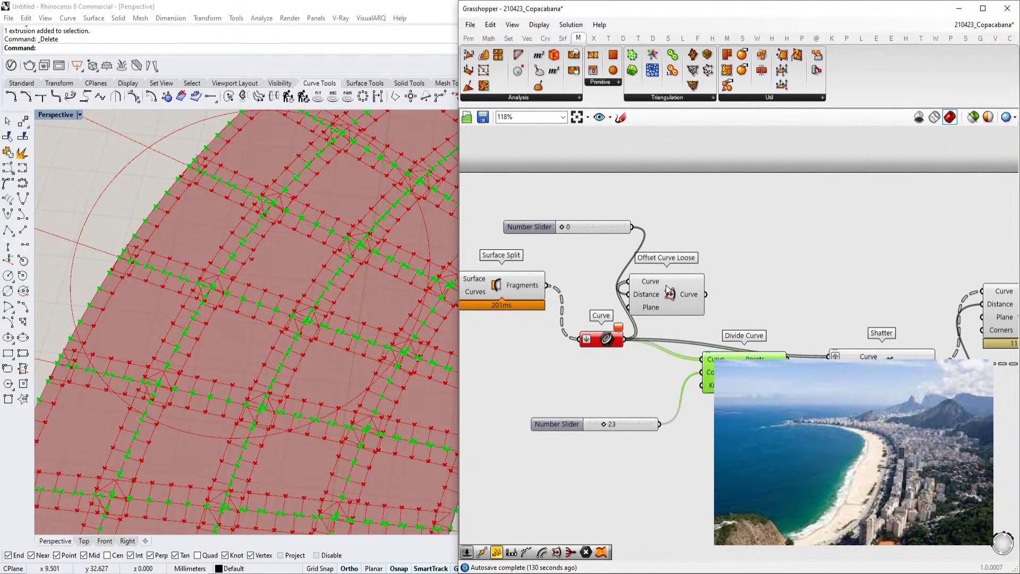
right_drag(733, 356, 607, 347)
click(742, 438)
alt+drag(731, 407, 523, 363)
scroll(730, 403, down, 3)
scroll(534, 361, up, 4)
drag(611, 367, 713, 307)
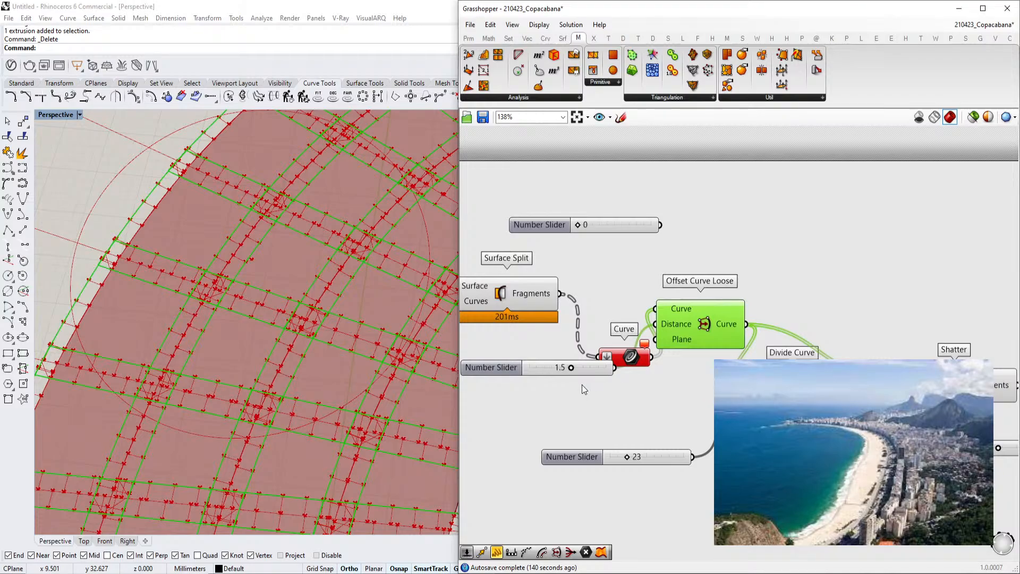
Set the neighbouring slider to -1.3 and connect it to the Offset Curve Loose distance
drag(571, 368, 561, 368)
right_drag(649, 360, 601, 297)
scroll(564, 312, down, 3)
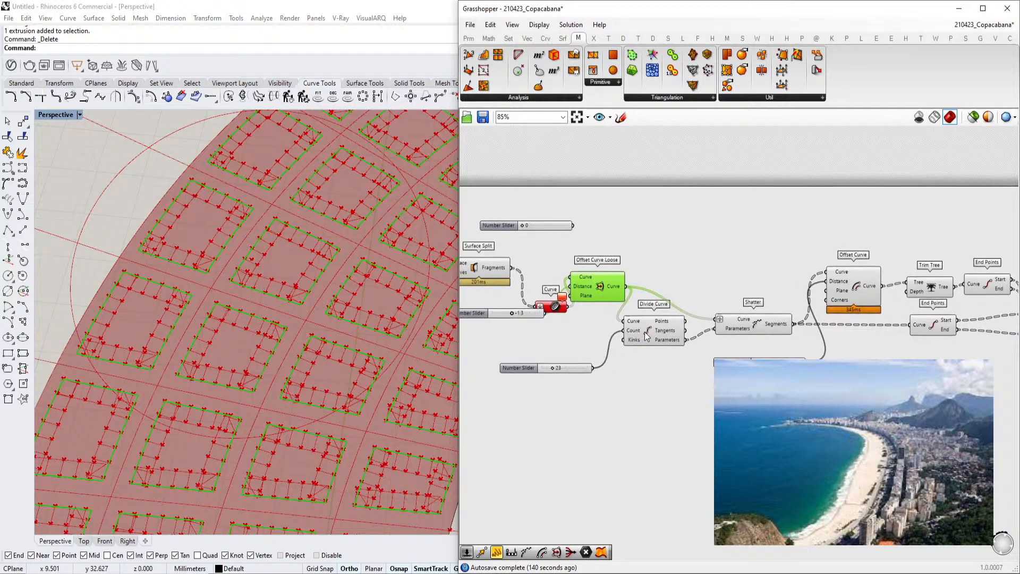
Examine the wiring between the End Points and Line components on the canvas
drag(644, 331, 673, 337)
drag(582, 291, 606, 309)
right_drag(791, 321, 549, 300)
scroll(549, 300, down, 2)
drag(837, 232, 484, 374)
right_drag(566, 358, 700, 353)
click(612, 360)
scroll(853, 287, up, 4)
click(853, 282)
scroll(773, 293, up, 2)
scroll(401, 375, up, 5)
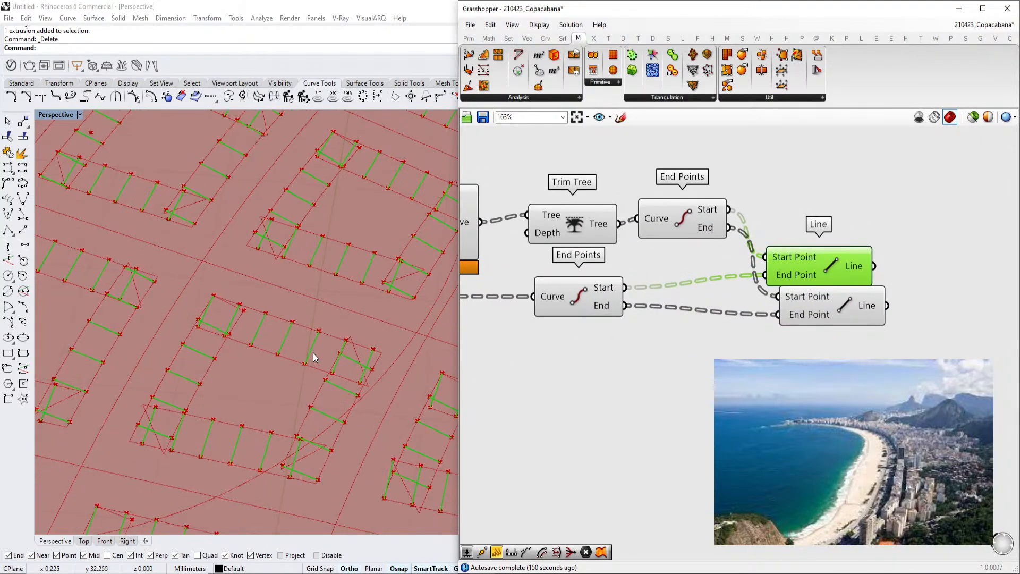
Reconnect the End Points outputs to the Start Point and End Point inputs of the Line components
right_drag(637, 252, 758, 256)
scroll(758, 255, down, 2)
click(623, 222)
right_drag(645, 224, 745, 231)
scroll(745, 230, down, 2)
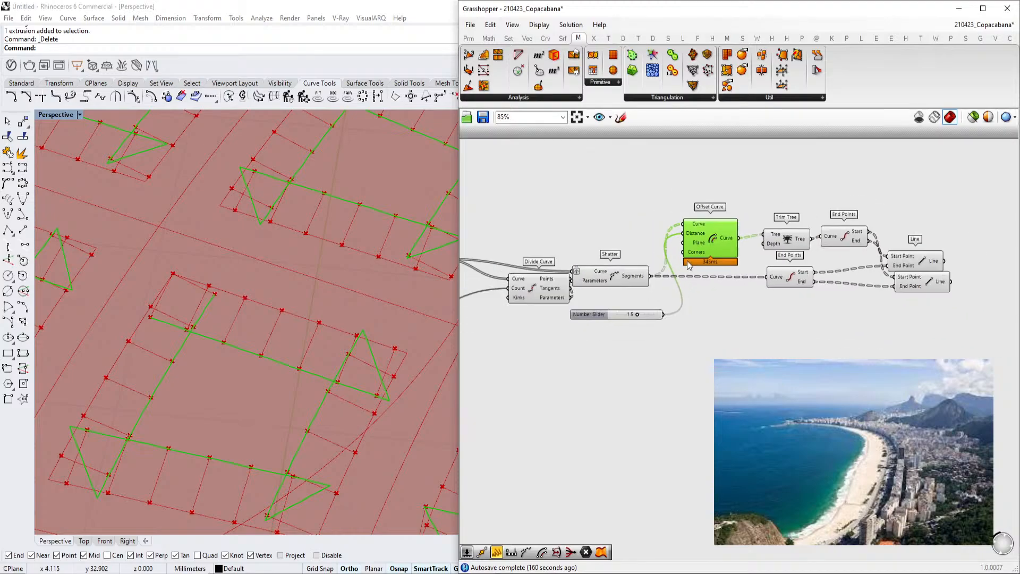
Set the Offset Curve distance slider to 0.4
right_drag(655, 283, 735, 280)
scroll(725, 281, up, 2)
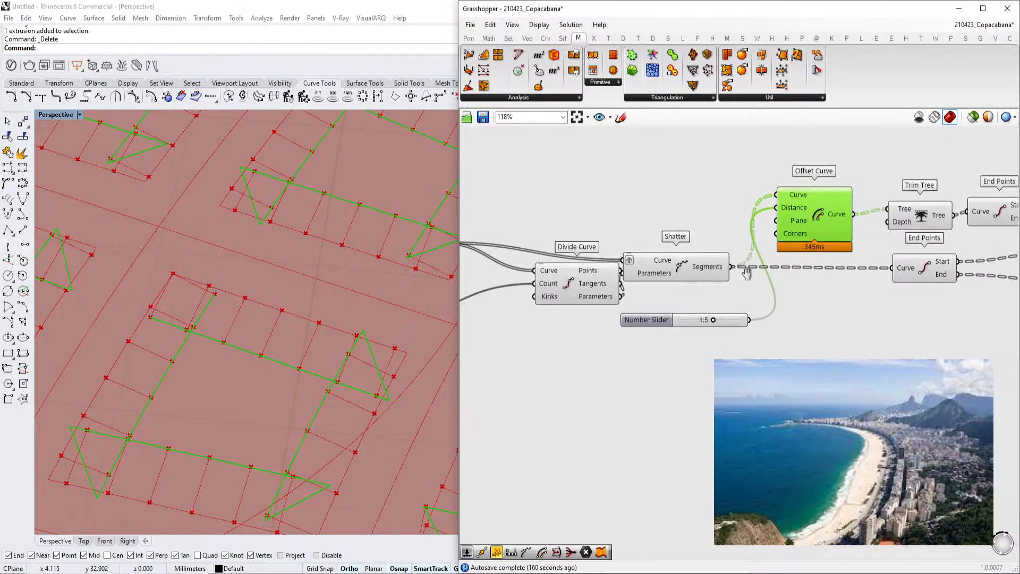
scroll(691, 324, up, 1)
mouse_move(682, 335)
mouse_down()
mouse_move(668, 335)
mouse_move(680, 335)
mouse_up()
right_drag(782, 172, 711, 207)
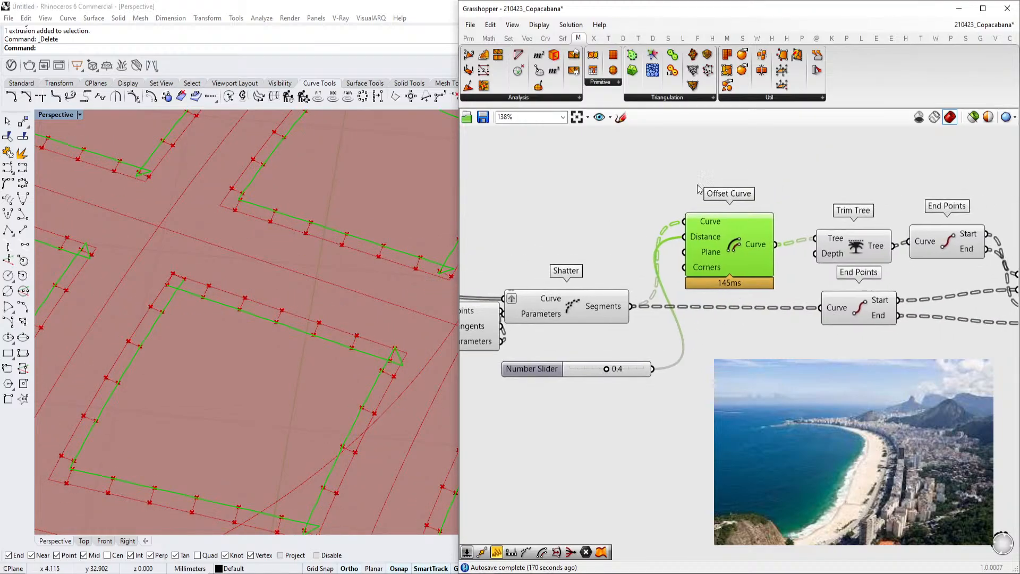
click(534, 40)
click(538, 40)
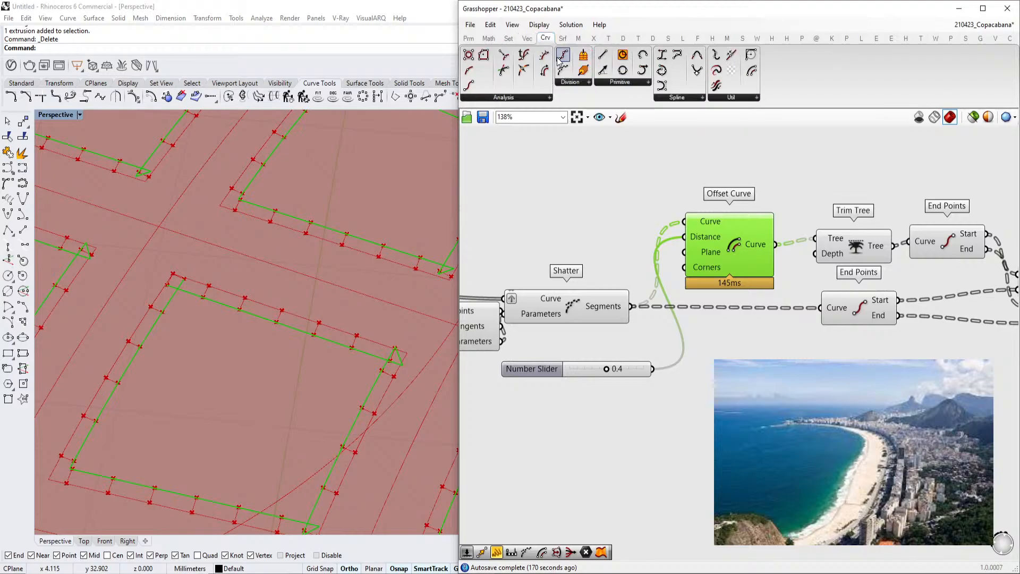
click(562, 42)
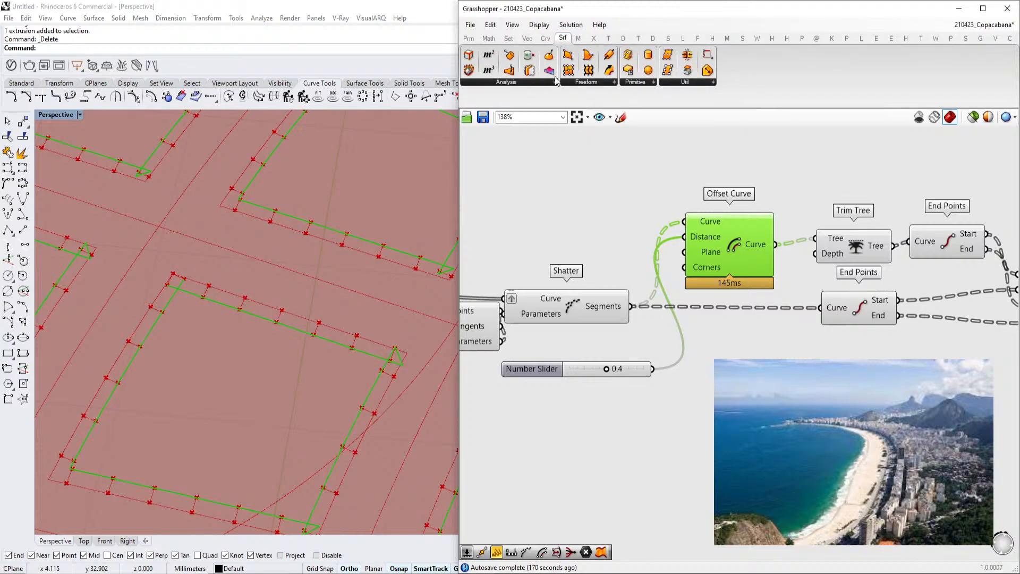
click(545, 38)
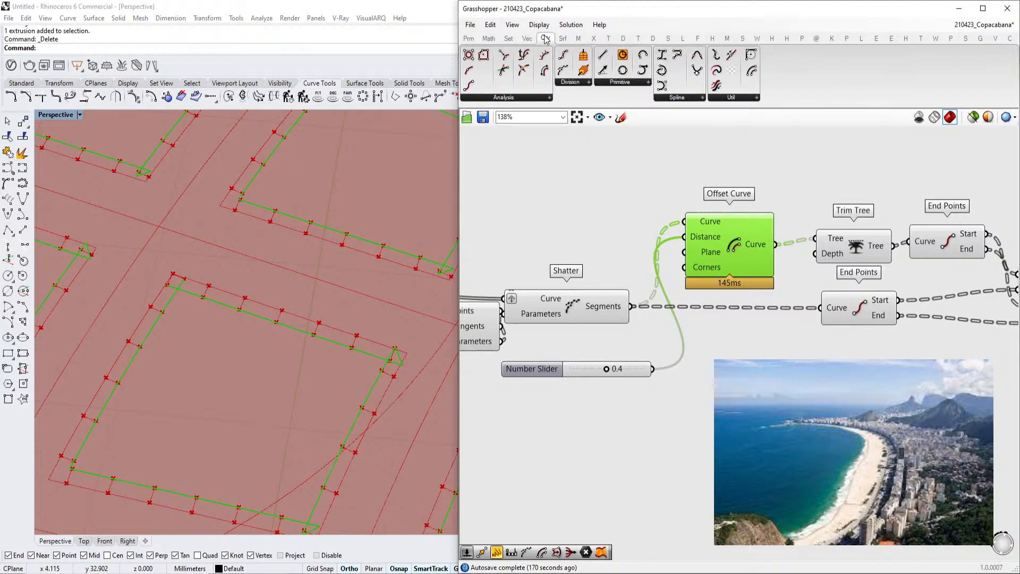
click(496, 97)
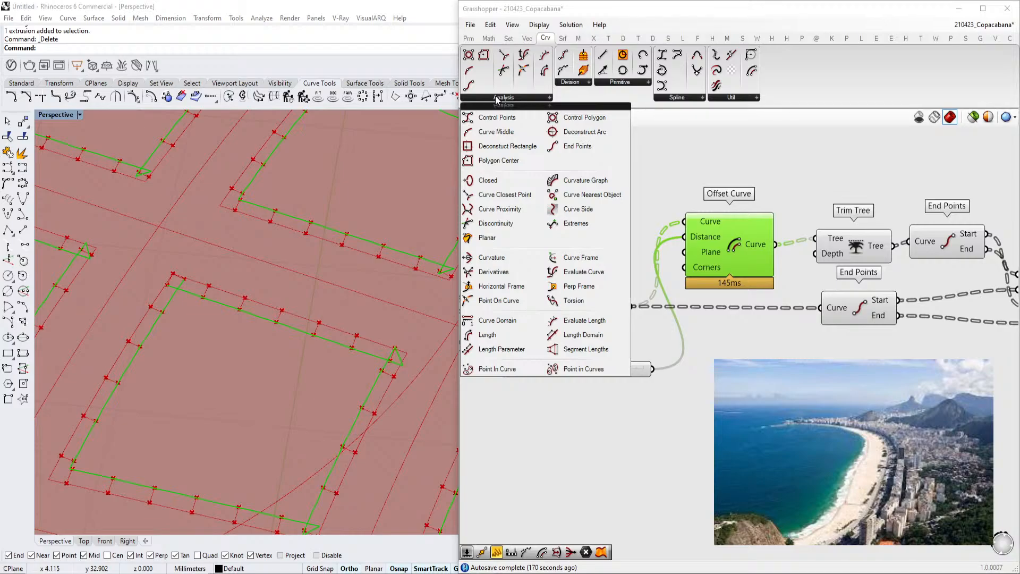
click(740, 327)
Set the Offset Curve distance slider to -0.4
scroll(741, 329, down, 4)
right_drag(740, 329, 803, 320)
scroll(802, 321, up, 2)
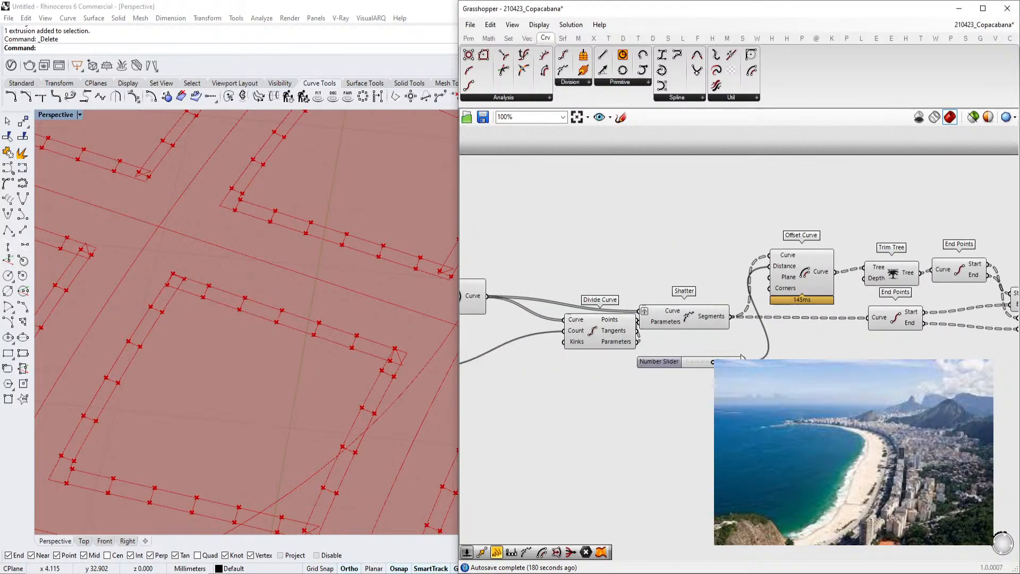
drag(713, 363, 710, 365)
drag(710, 365, 712, 365)
right_drag(696, 335, 802, 319)
scroll(751, 359, up, 2)
click(771, 341)
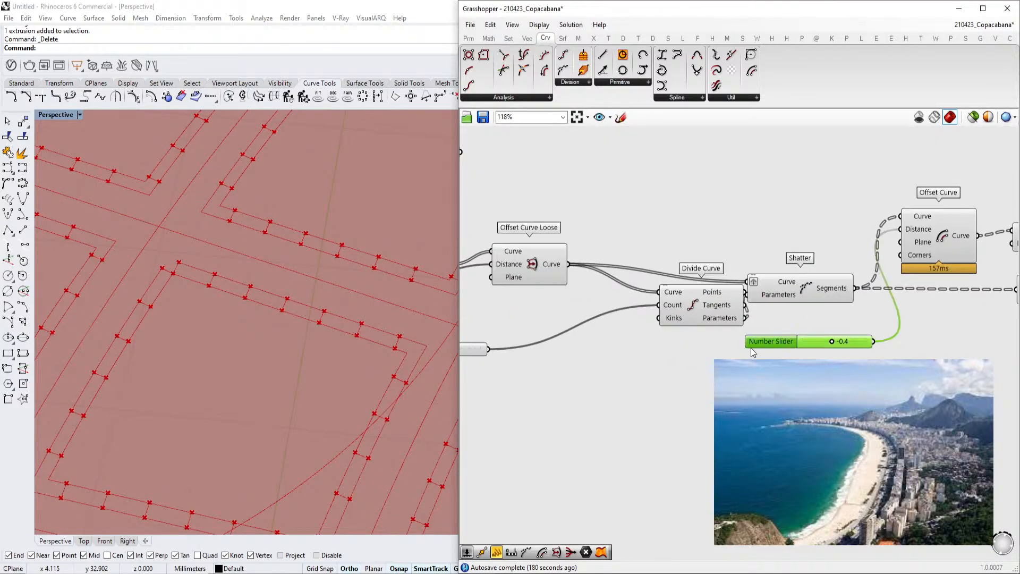
Connect the Curve parameter directly to the Offset Curve's Curve input and reposition its distance slider
scroll(760, 360, down, 2)
right_drag(760, 360, 702, 343)
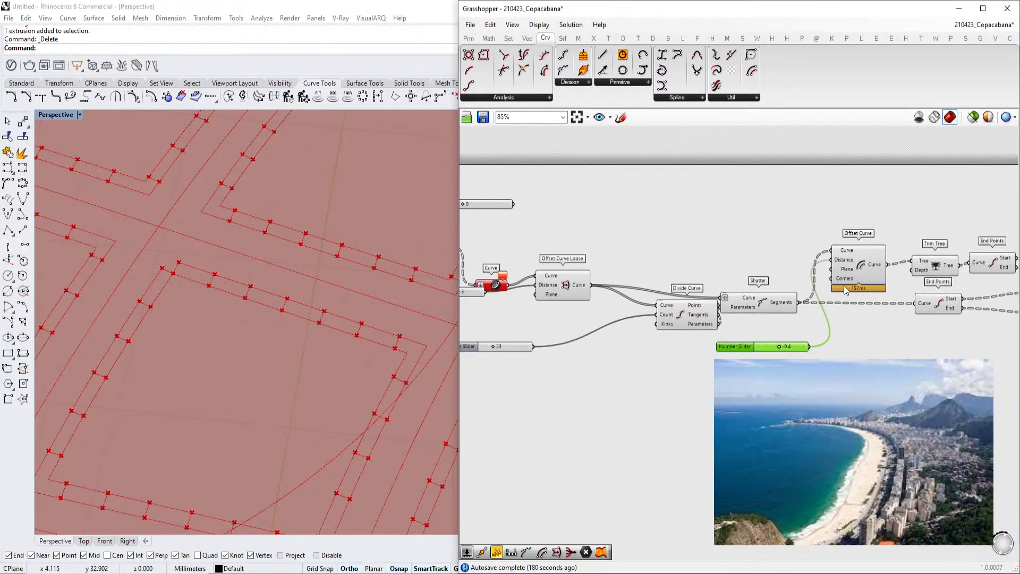
right_drag(713, 408, 776, 410)
double_click(772, 411)
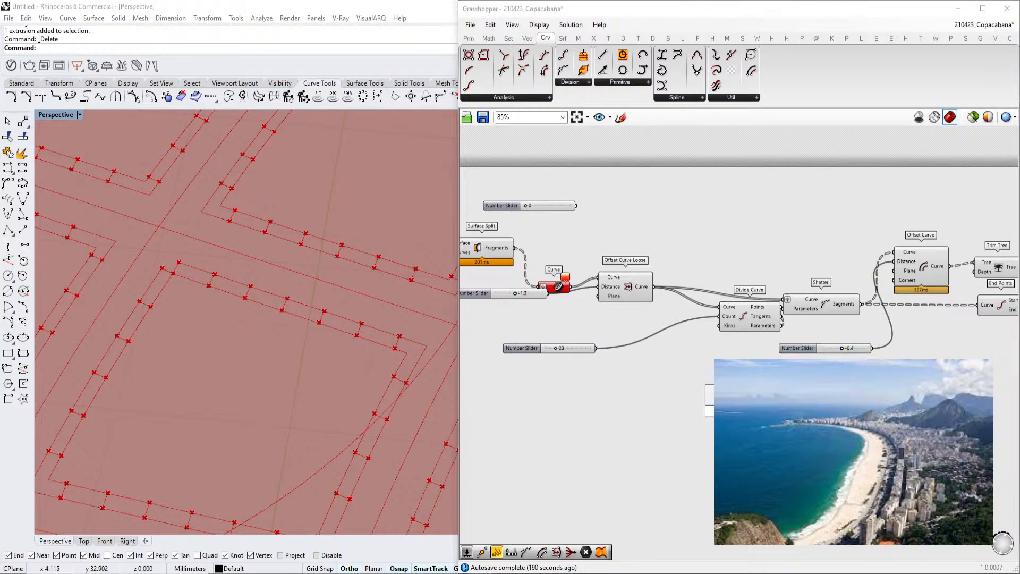
text(len)
key(Return)
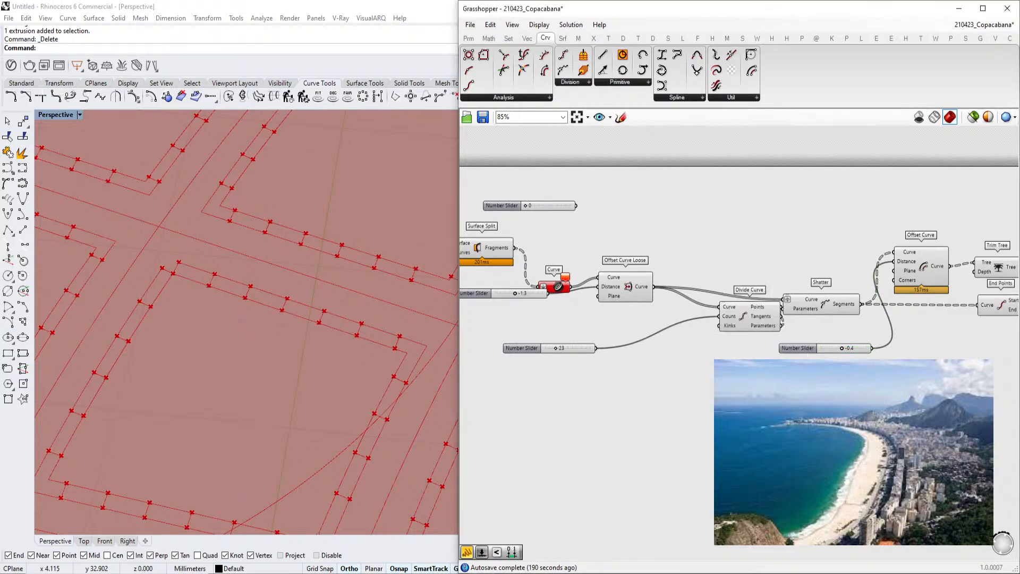
mouse_move(549, 294)
mouse_down()
mouse_move(753, 411)
mouse_move(897, 250)
mouse_move(896, 263)
mouse_up()
drag(800, 349, 624, 413)
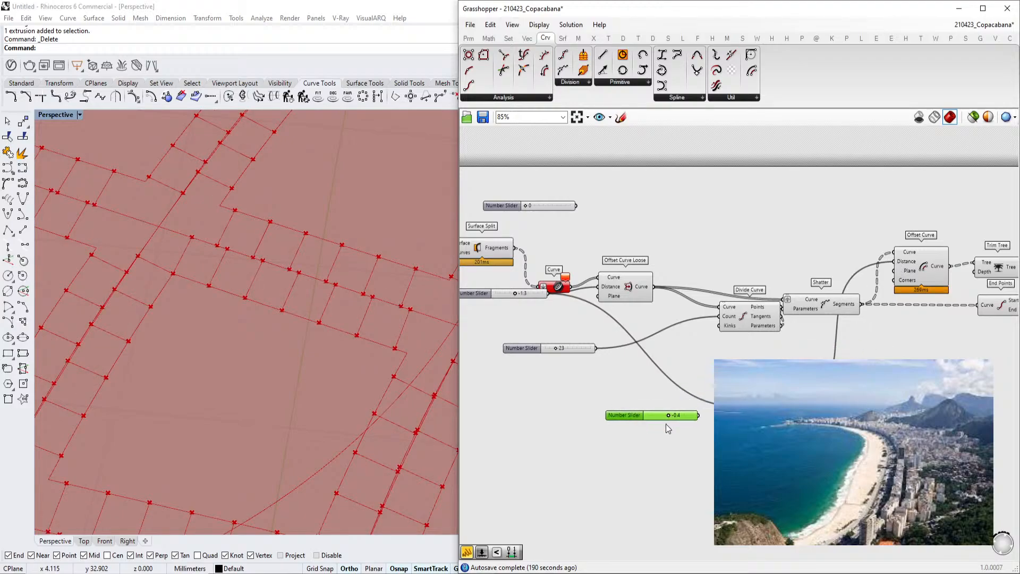
Try several values on the Offset Curve distance slider
scroll(704, 420, up, 1)
scroll(685, 413, up, 2)
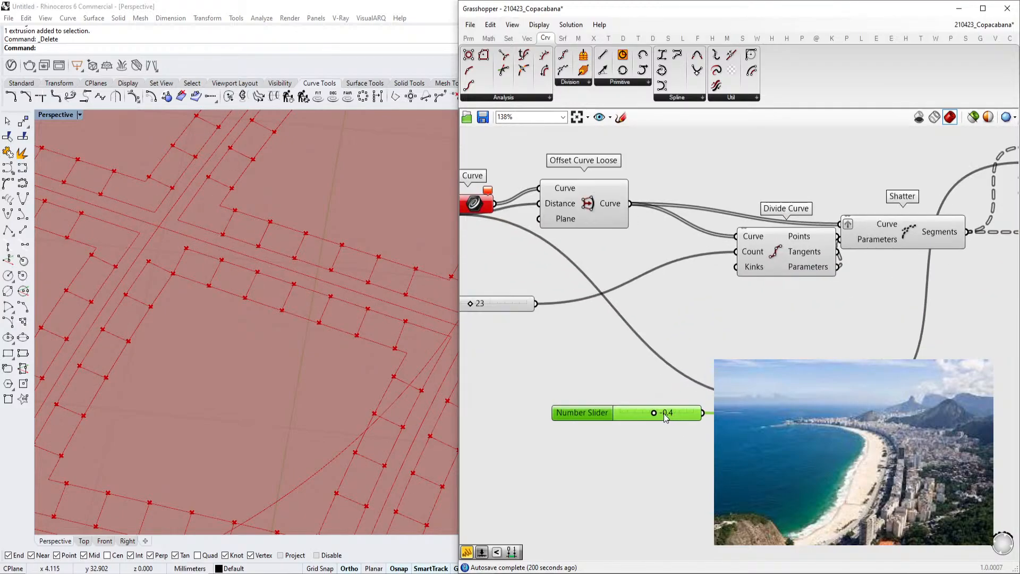
mouse_move(652, 413)
mouse_down()
mouse_move(660, 414)
mouse_move(648, 418)
mouse_up()
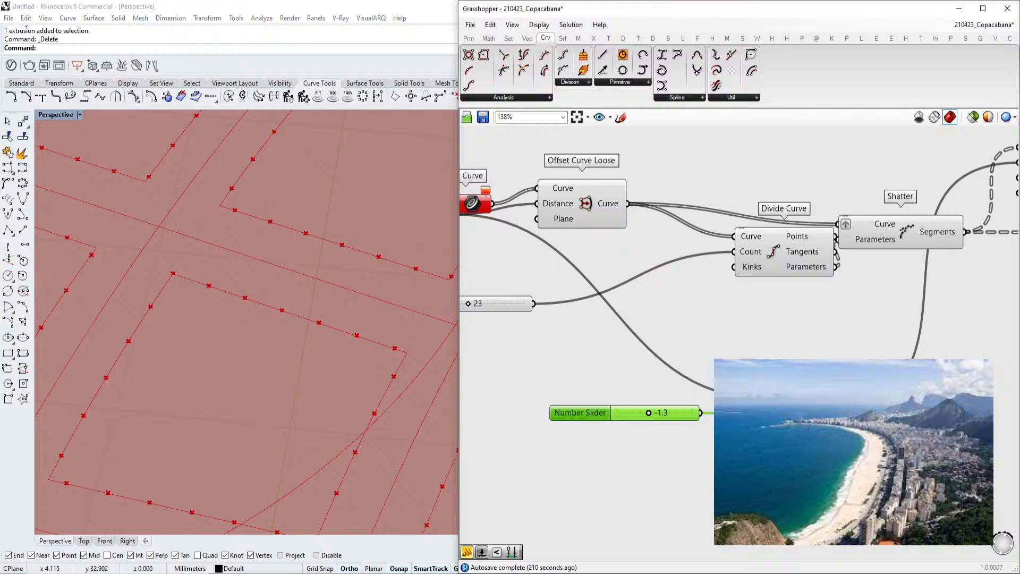
drag(648, 415, 650, 415)
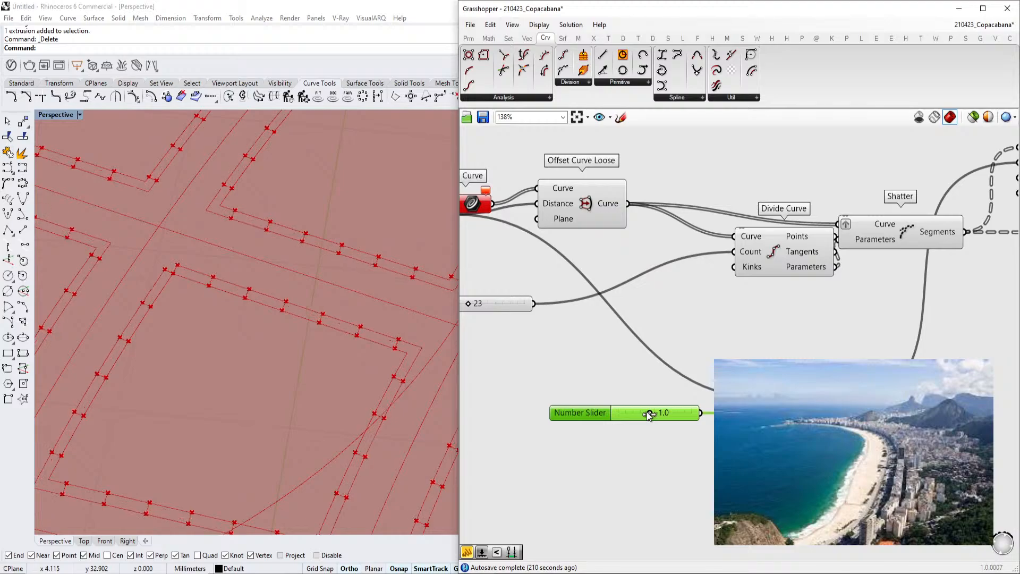
scroll(600, 413, down, 2)
right_drag(695, 403, 674, 416)
scroll(869, 385, up, 2)
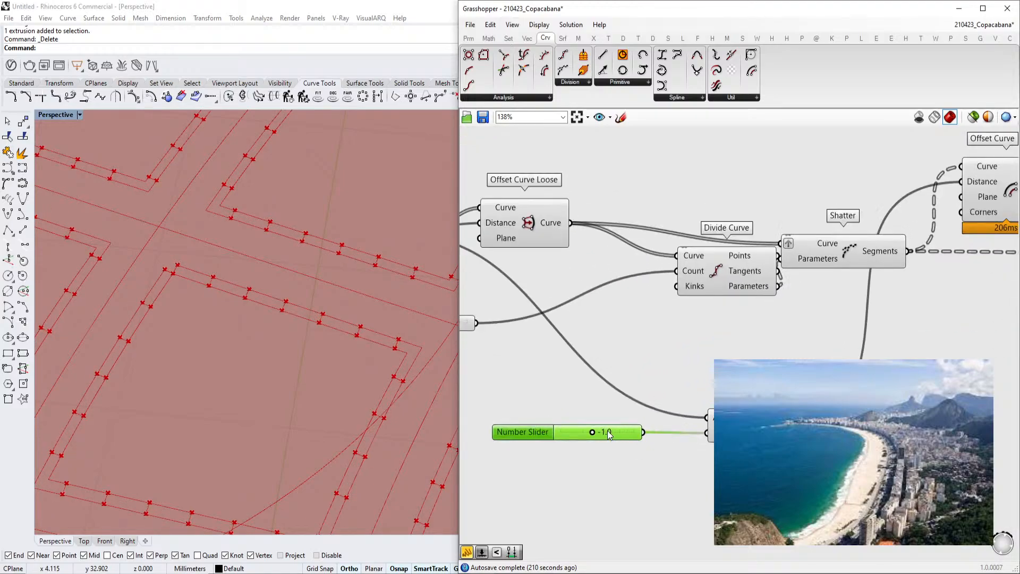
drag(593, 435, 599, 435)
Try routing the distance slider through a Subtraction component into the Offset Curve's Distance input
scroll(735, 348, down, 2)
right_drag(855, 321, 759, 339)
right_drag(872, 275, 738, 284)
right_drag(564, 298, 724, 274)
click(589, 258)
click(837, 246)
right_drag(724, 339, 818, 314)
scroll(632, 390, up, 3)
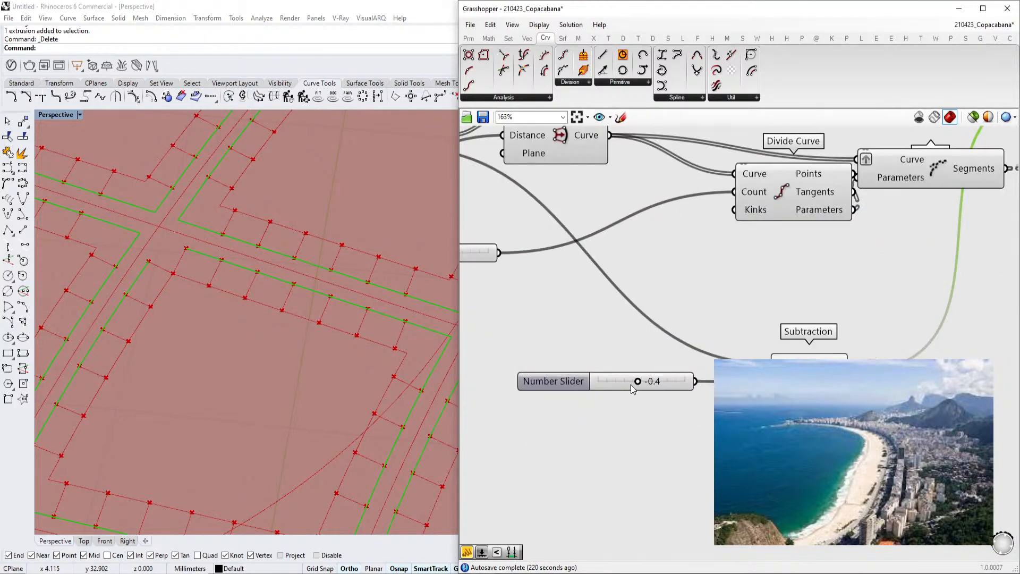
Open the distance slider's settings dialog and cancel it
drag(638, 385, 637, 386)
double_click(538, 382)
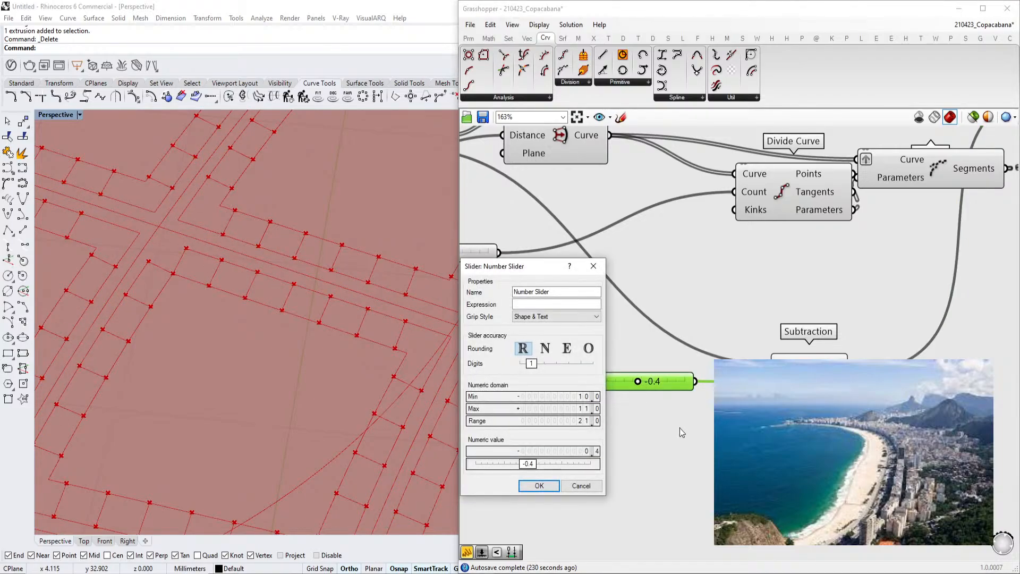
click(729, 429)
key(Escape)
Replace the Subtraction with an Addition component fed by both offset sliders, its Result driving the Offset Curve's Distance
double_click(729, 429)
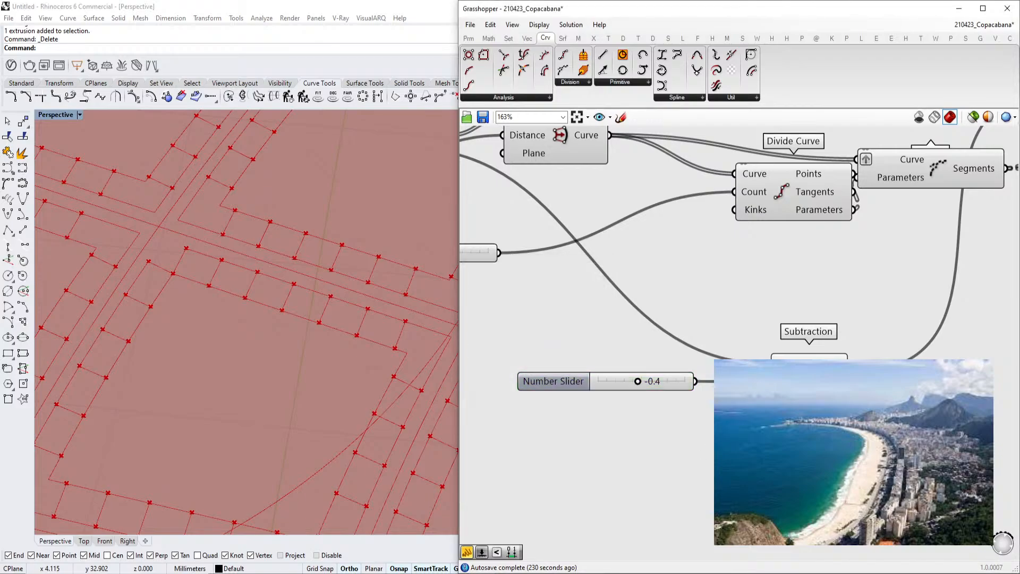
text(add)
key(Return)
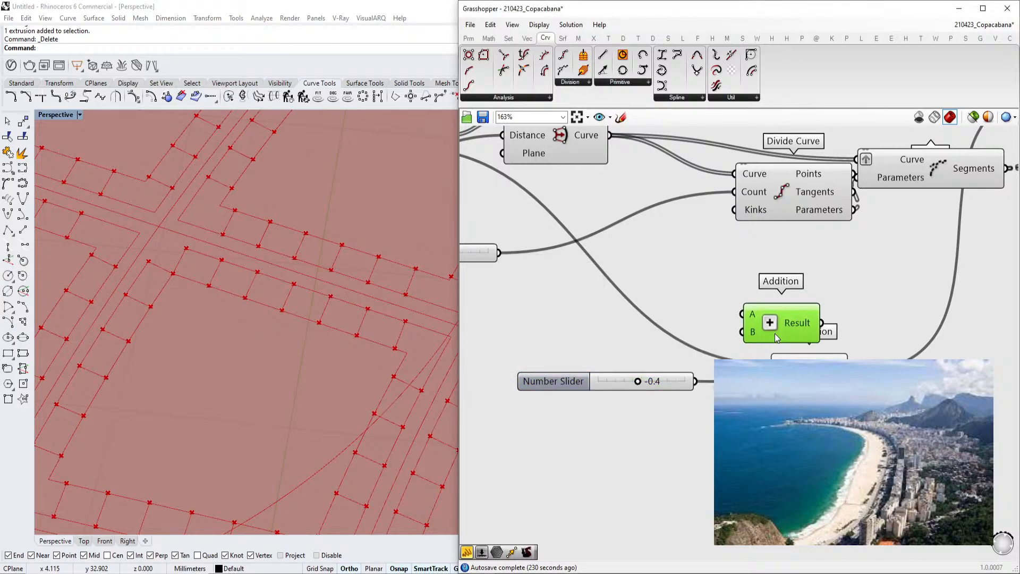
drag(766, 355, 699, 379)
scroll(791, 345, down, 1)
right_drag(791, 345, 711, 381)
drag(737, 363, 950, 169)
click(717, 400)
key(Delete)
click(684, 365)
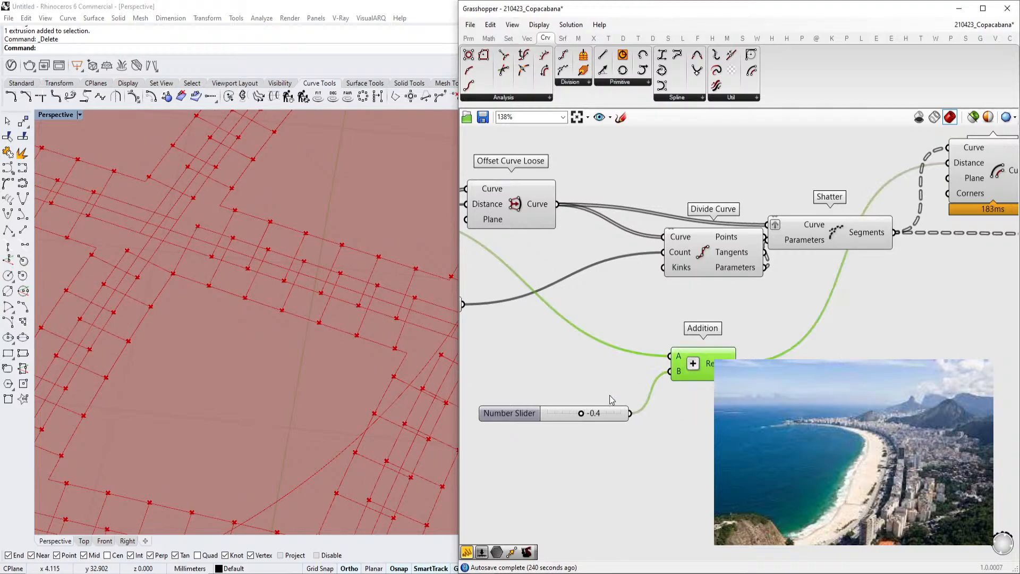
Set the distance slider feeding the Addition to 0.5
scroll(620, 396, up, 1)
drag(578, 420, 583, 420)
scroll(583, 420, down, 2)
right_drag(584, 420, 657, 417)
scroll(657, 416, up, 2)
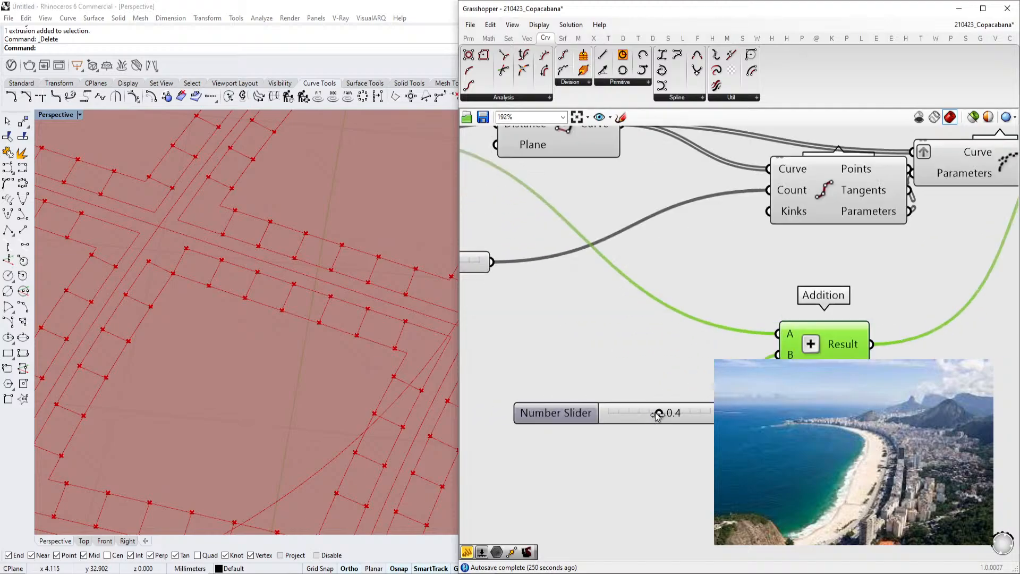
drag(658, 417, 658, 417)
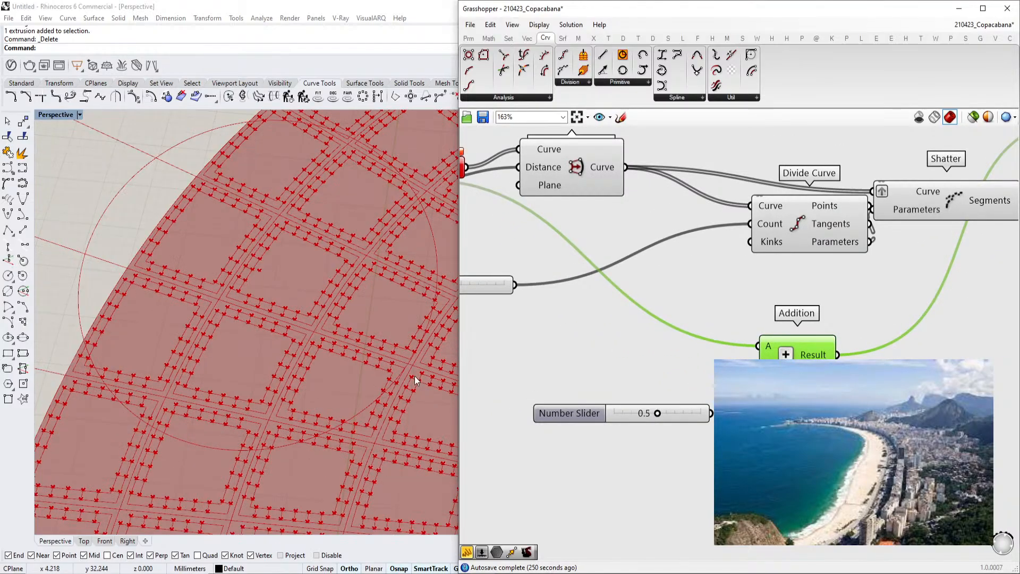
Select the Offset Curve, Surface Split and Offset Curve Loose components to preview their geometry
scroll(416, 380, up, 5)
right_drag(734, 342, 647, 372)
scroll(647, 372, down, 3)
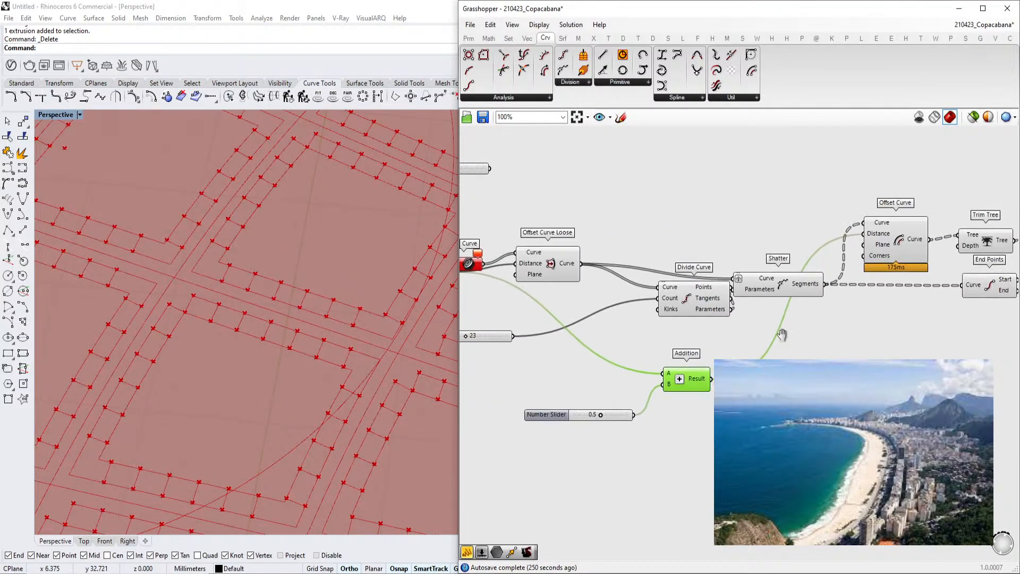
right_drag(788, 340, 662, 383)
scroll(662, 382, up, 2)
click(822, 245)
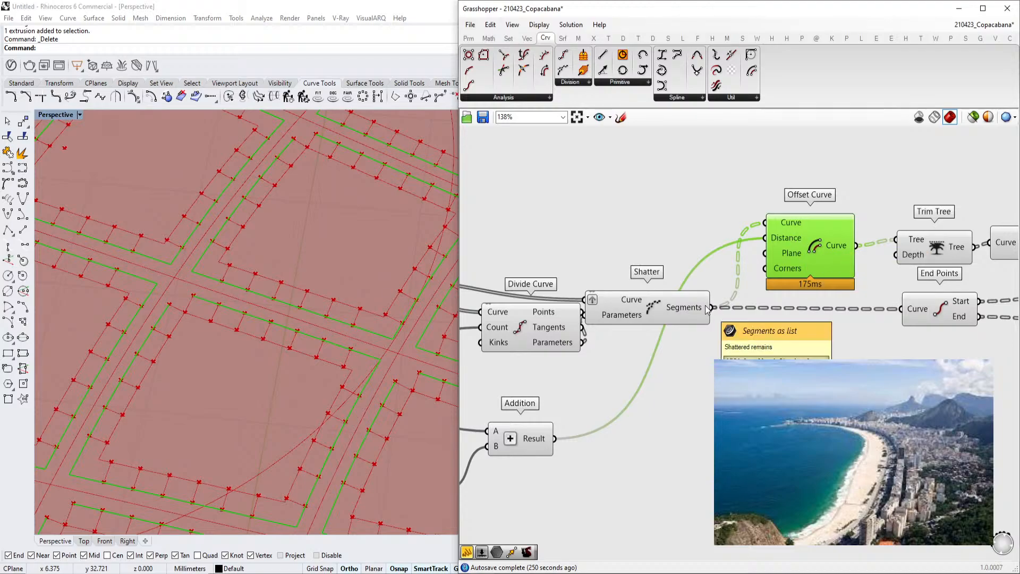
right_drag(683, 337, 812, 327)
scroll(811, 326, down, 2)
right_drag(529, 292, 764, 352)
scroll(667, 317, up, 3)
click(582, 288)
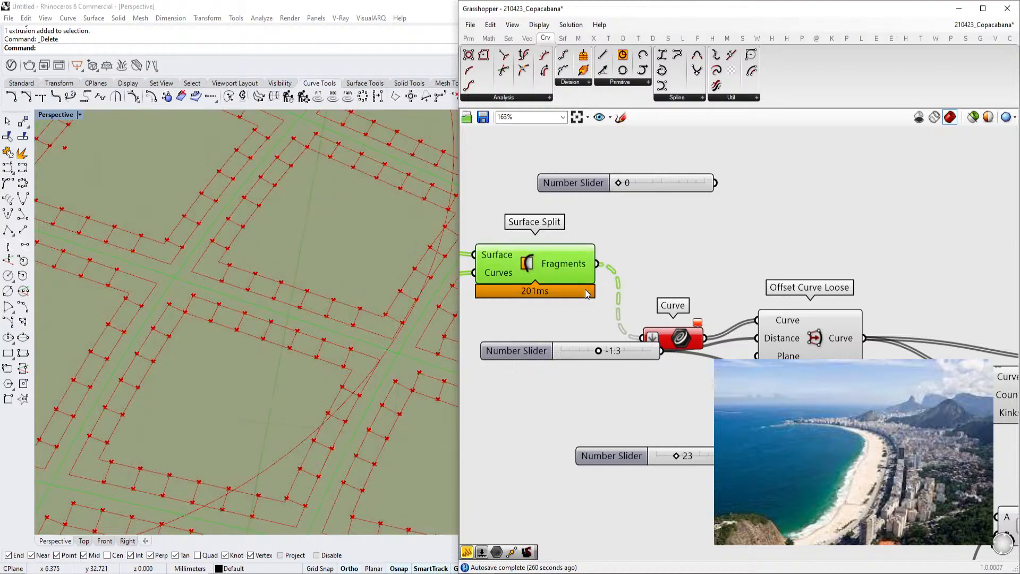
click(775, 320)
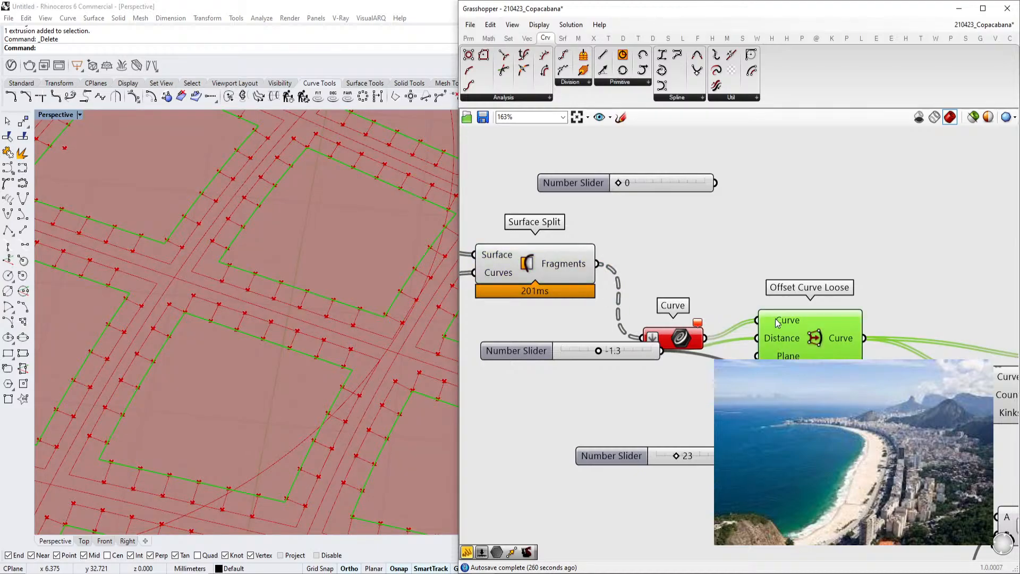
right_drag(776, 320, 640, 301)
scroll(641, 300, down, 4)
right_drag(836, 337, 725, 336)
scroll(741, 332, up, 2)
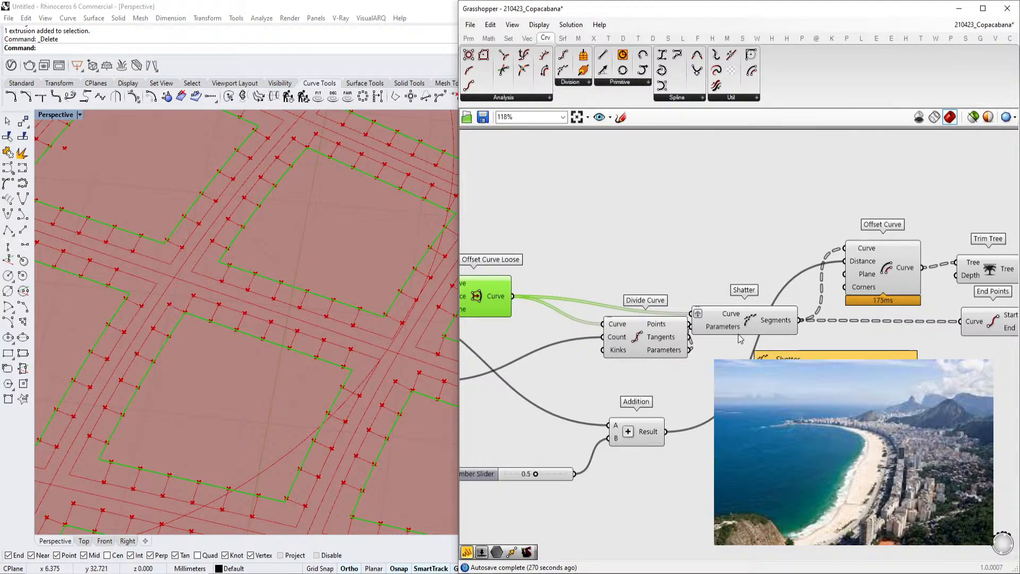
mouse_move(729, 335)
right_down()
mouse_move(781, 343)
mouse_move(728, 355)
right_up()
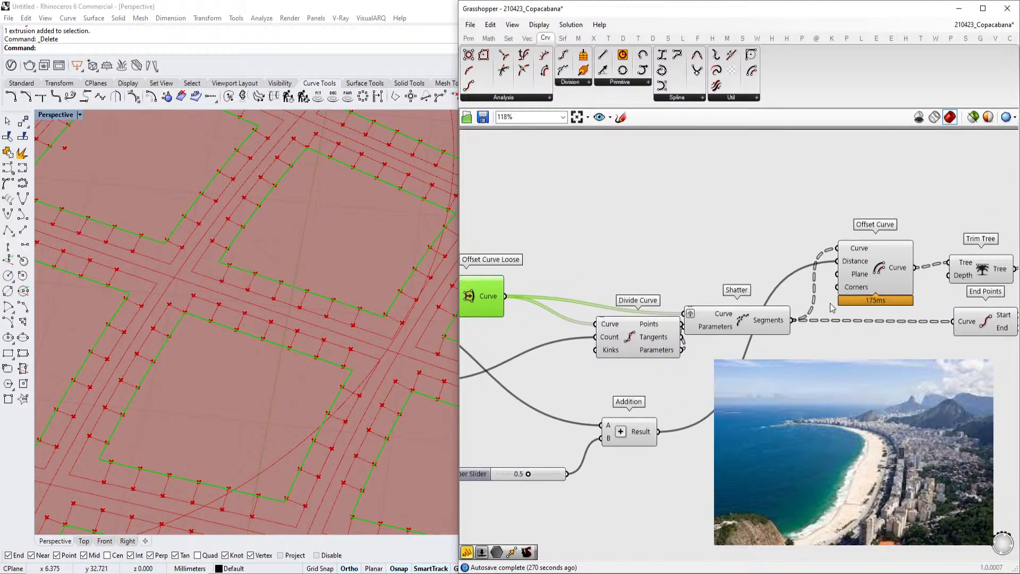
Select the Offset Curve and Shatter components and inspect the offset segments in the viewport
click(856, 274)
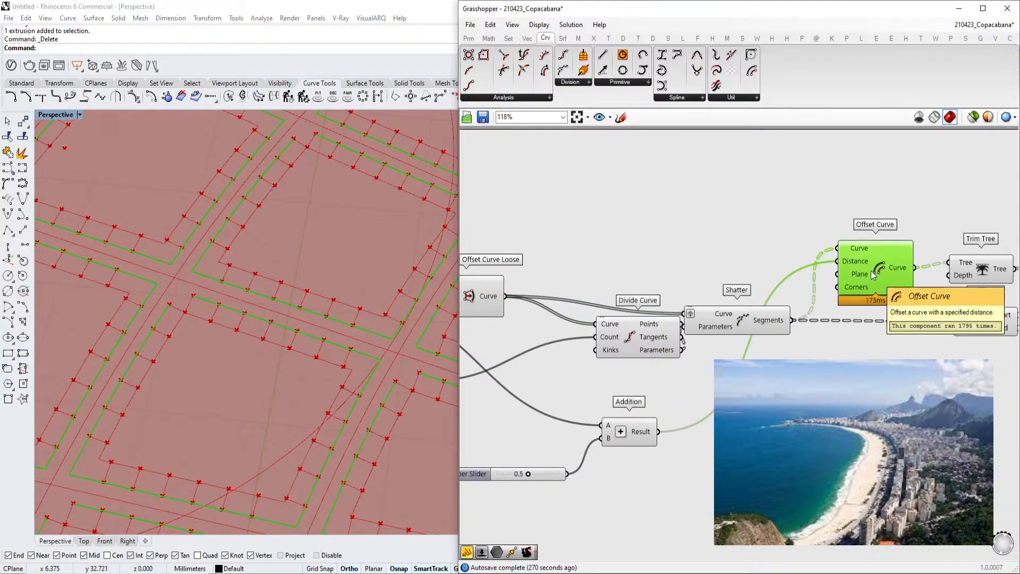
right_drag(845, 287, 795, 302)
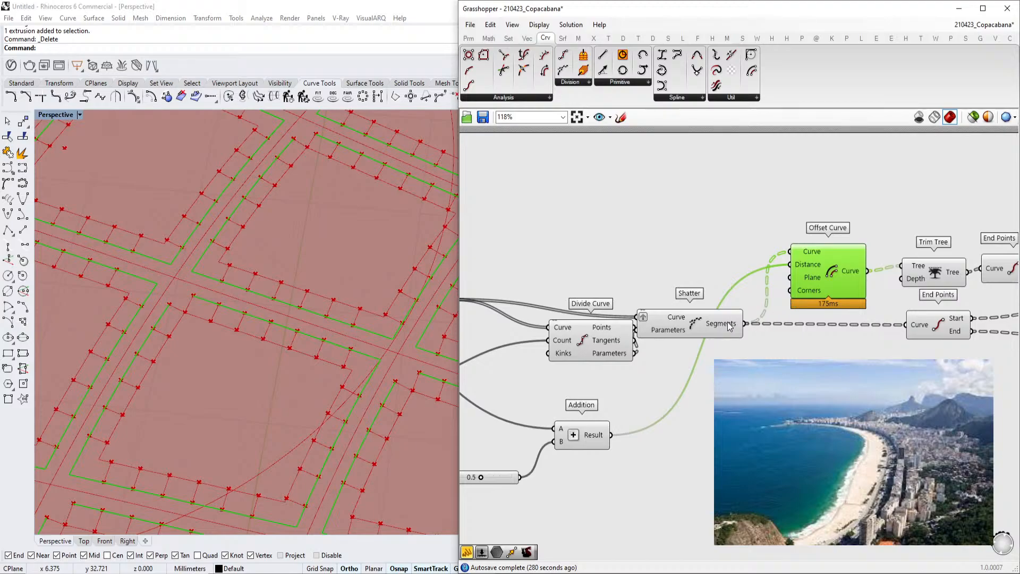
scroll(252, 382, down, 5)
scroll(337, 409, up, 5)
scroll(323, 366, up, 2)
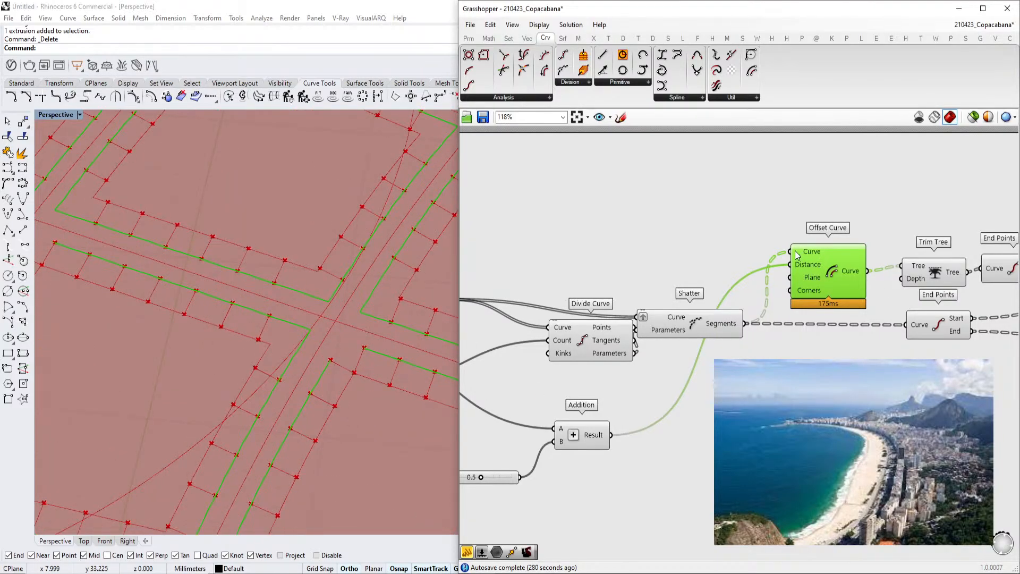
right_drag(611, 327, 655, 318)
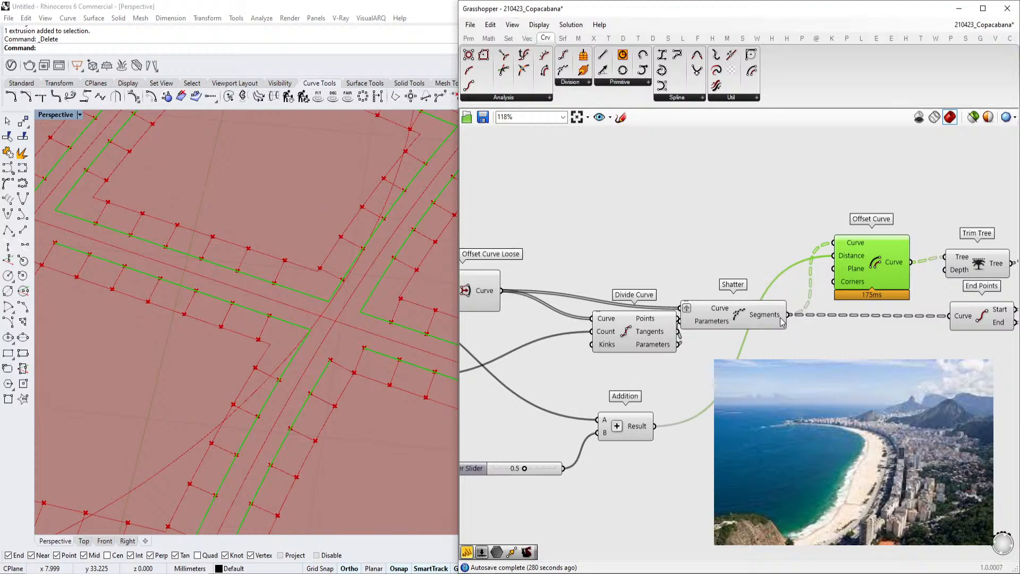
click(726, 319)
right_drag(778, 320, 737, 324)
scroll(266, 351, down, 1)
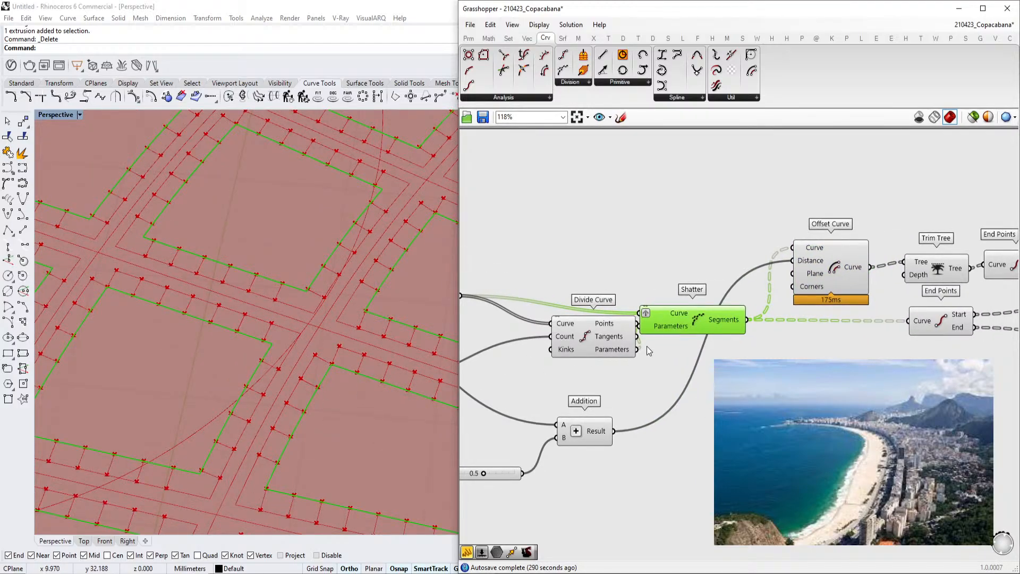
right_drag(648, 351, 734, 358)
scroll(326, 351, up, 4)
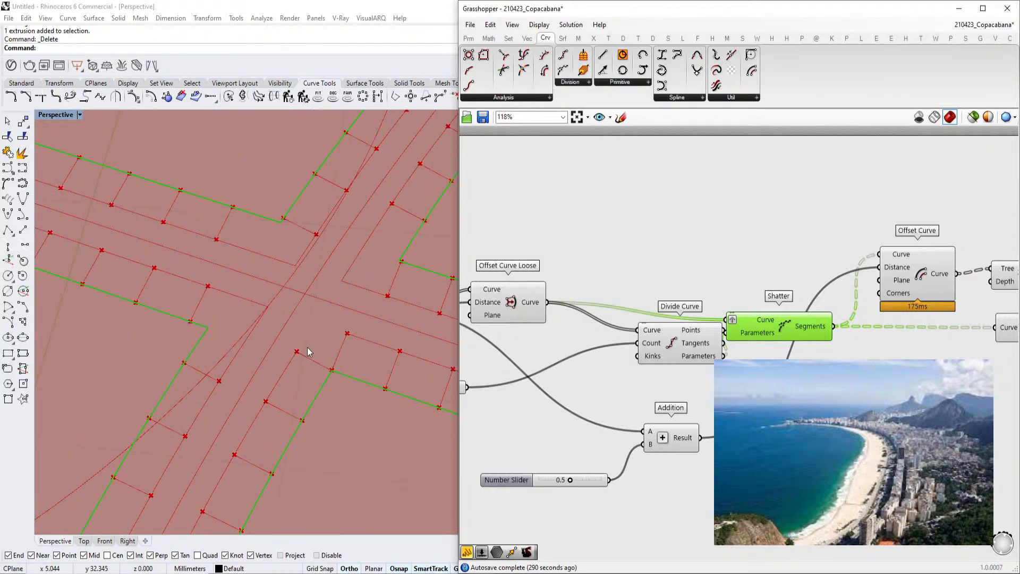
scroll(244, 341, down, 5)
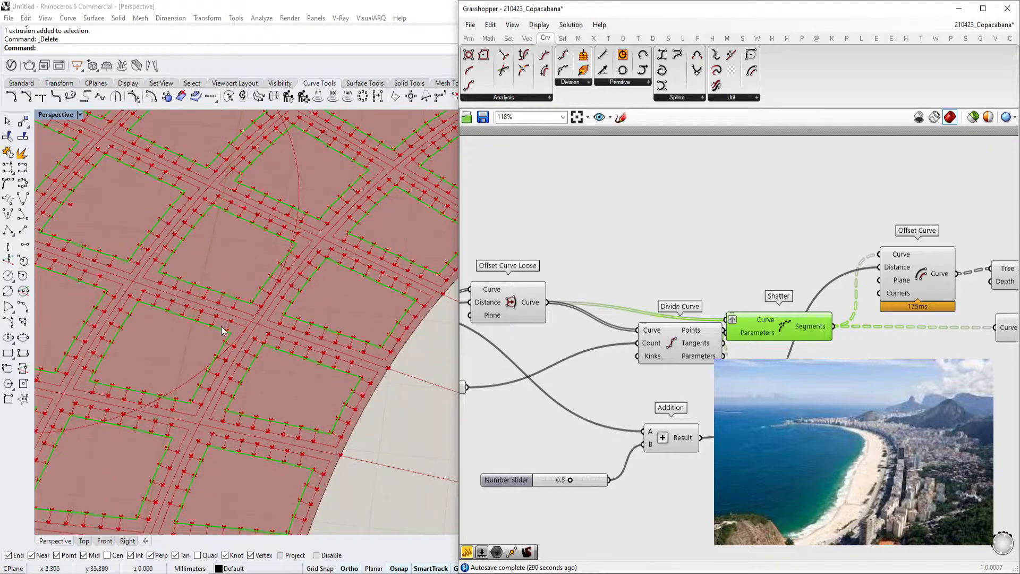
scroll(322, 255, up, 5)
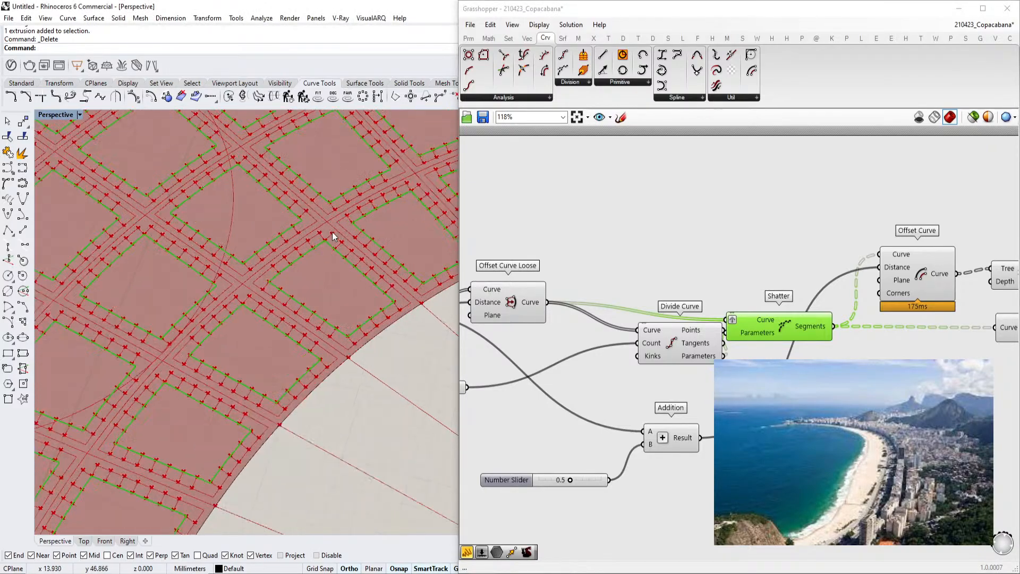
scroll(319, 254, down, 3)
scroll(726, 314, down, 6)
right_drag(489, 276, 573, 335)
scroll(773, 321, up, 5)
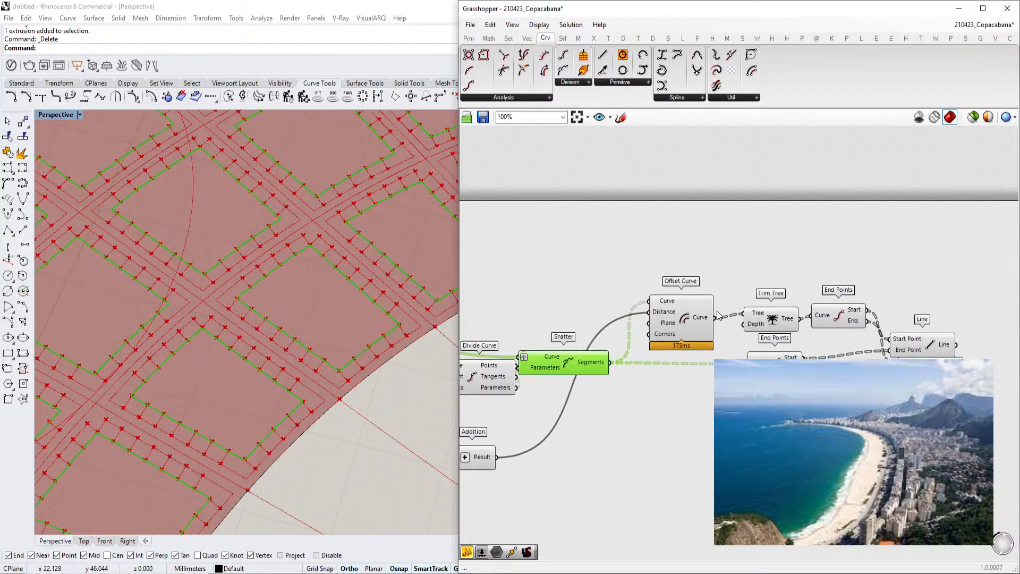
scroll(612, 323, up, 2)
right_drag(773, 321, 558, 321)
scroll(315, 374, down, 10)
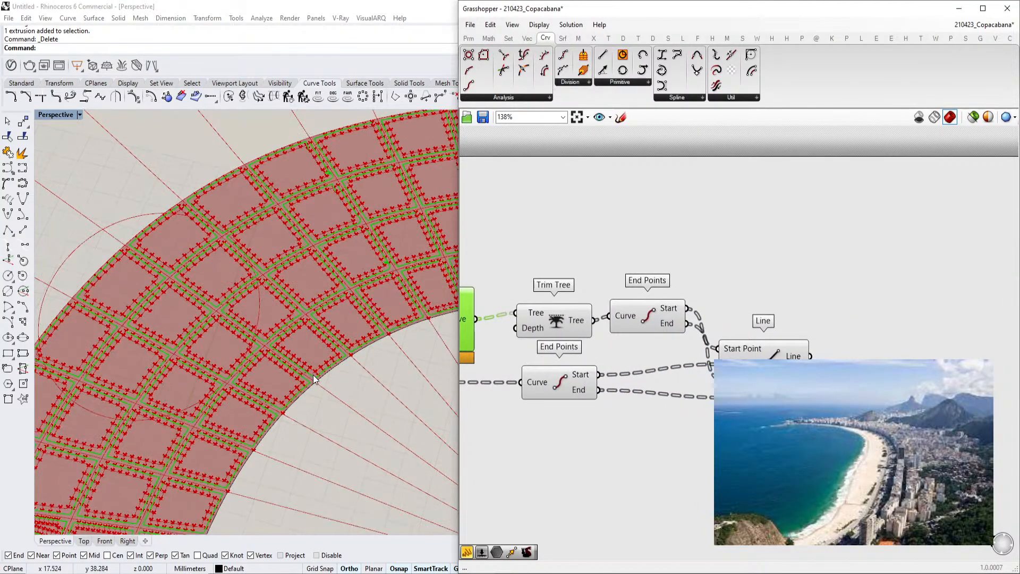
right_drag(315, 374, 295, 351)
scroll(309, 314, up, 6)
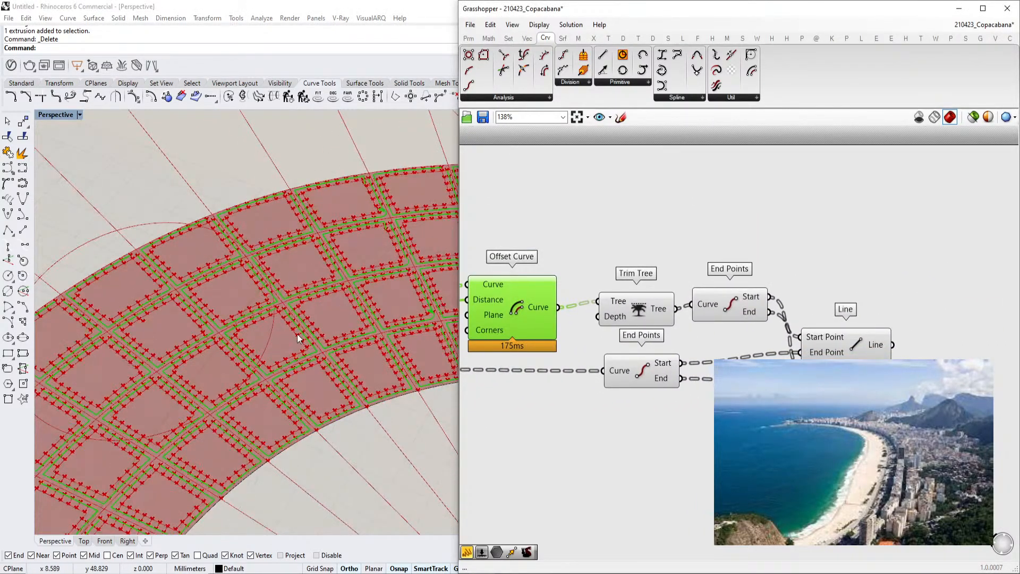
Inspect the Offset Curve's Distance input and the wiring from Shatter onward
right_drag(564, 361, 678, 364)
scroll(383, 352, up, 2)
right_drag(574, 339, 639, 334)
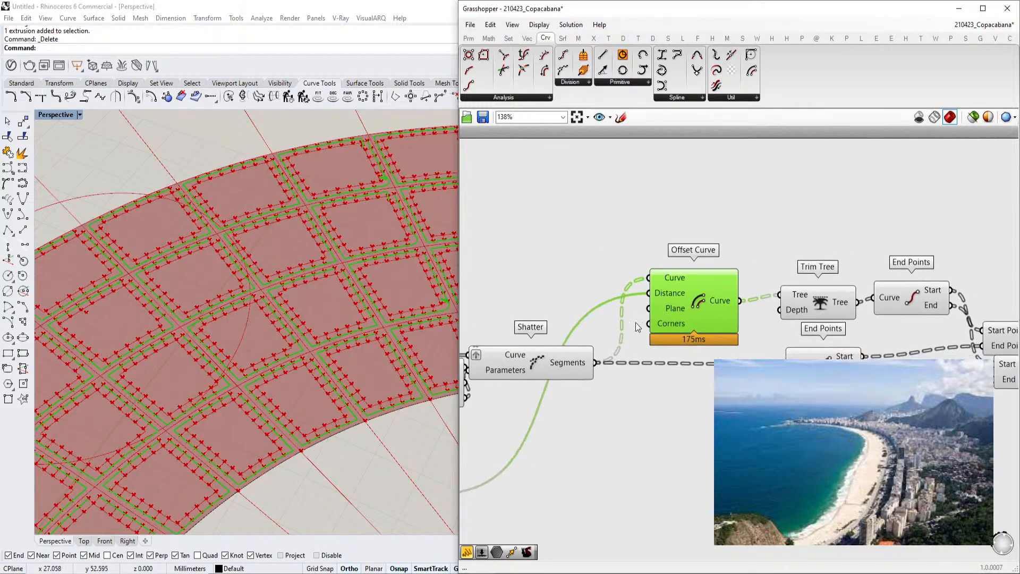
scroll(638, 319, up, 2)
mouse_move(665, 294)
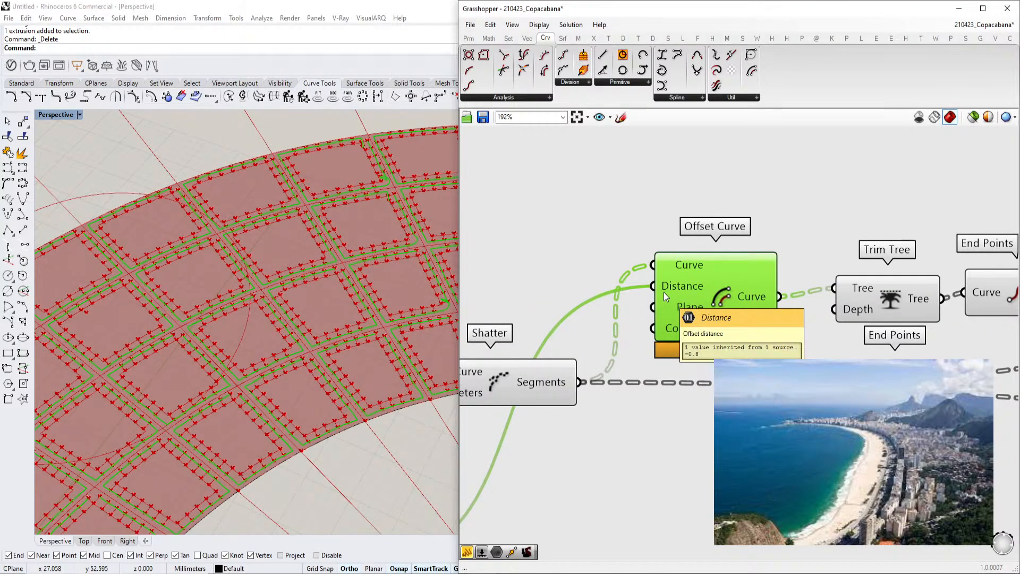
scroll(329, 313, up, 5)
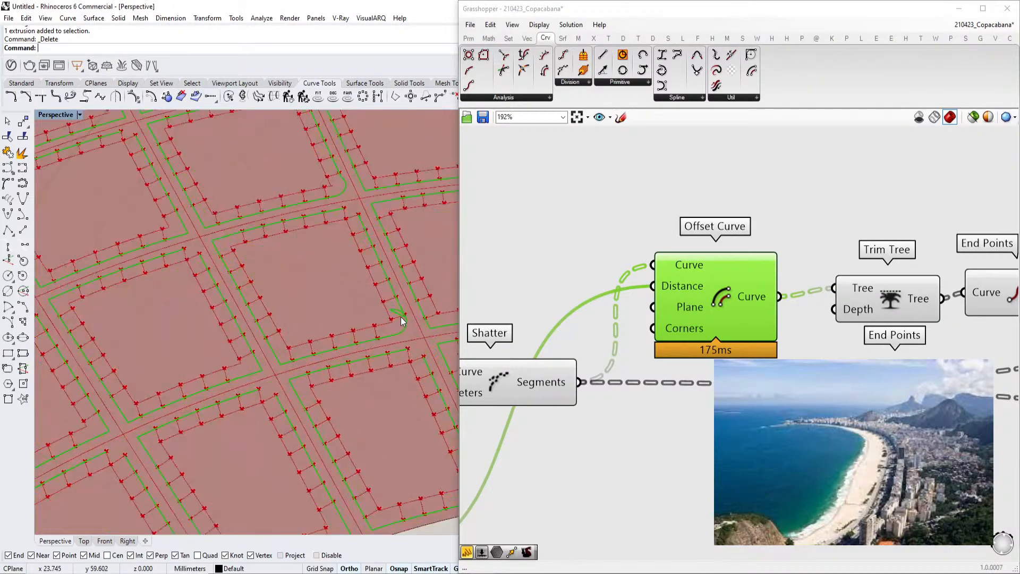
scroll(624, 328, down, 2)
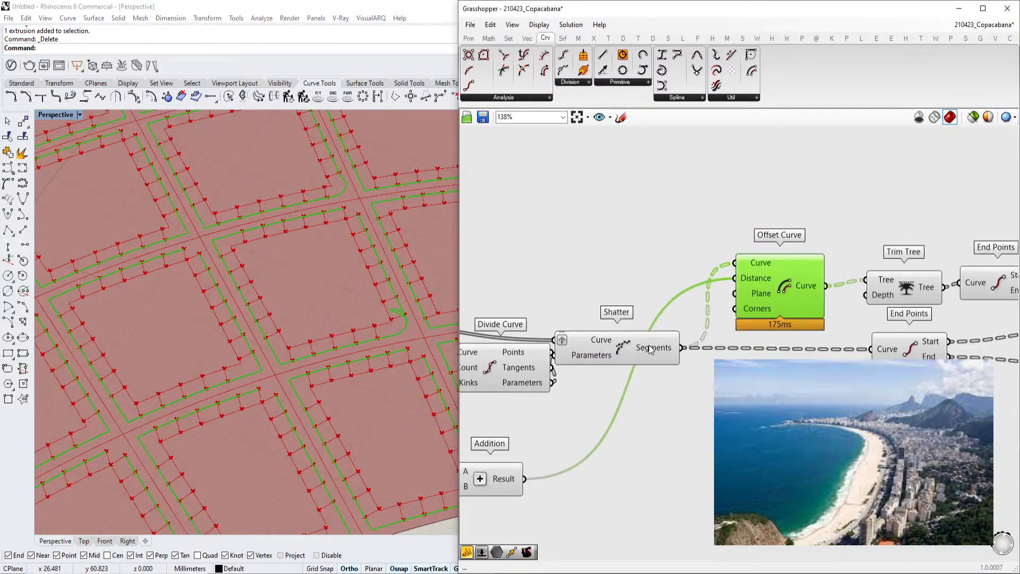
click(646, 348)
right_drag(631, 350, 890, 338)
scroll(795, 317, down, 2)
click(707, 310)
scroll(743, 340, up, 2)
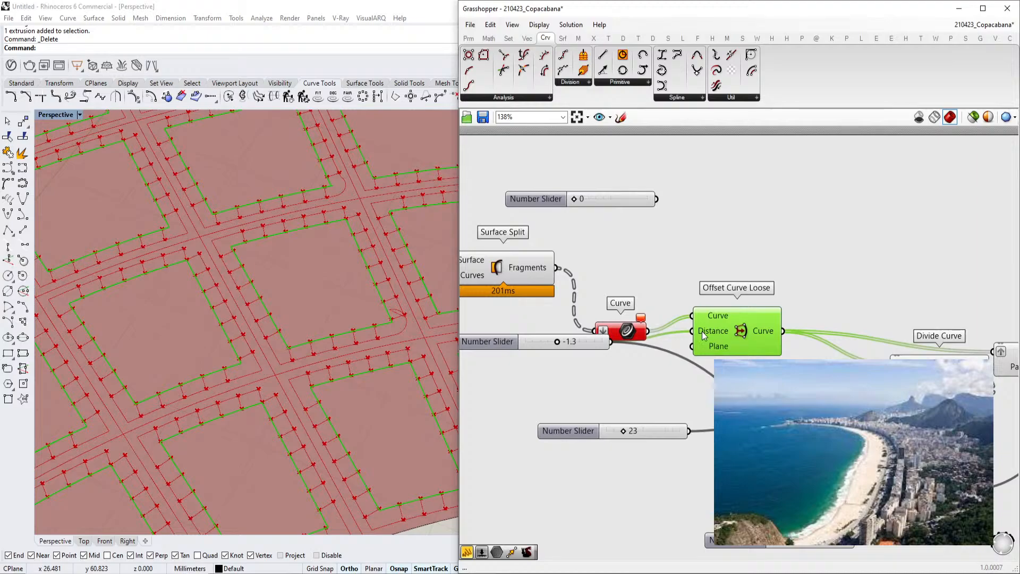
right_drag(706, 335, 742, 330)
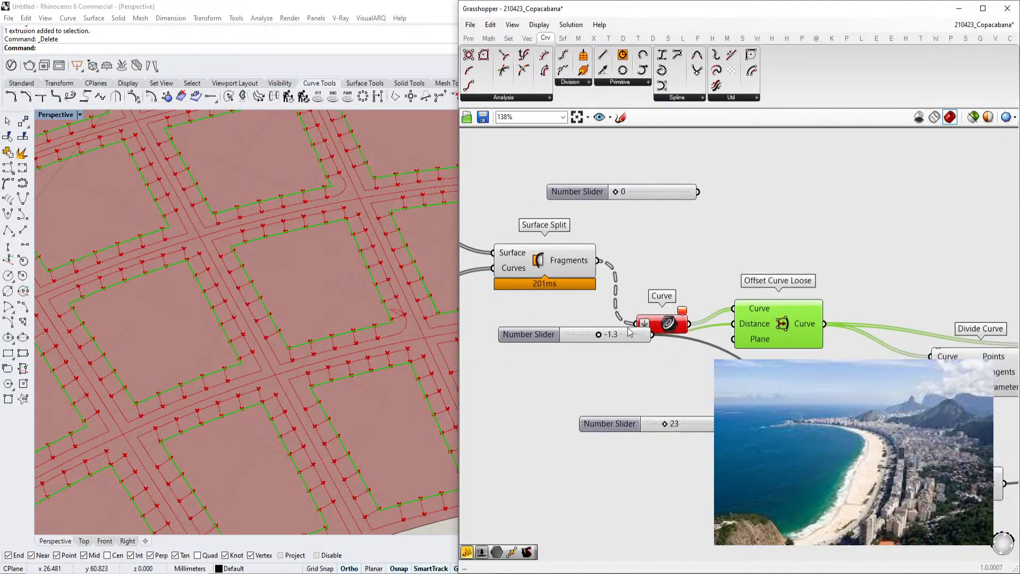
drag(634, 335, 637, 360)
drag(670, 321, 615, 323)
drag(585, 358, 634, 392)
double_click(632, 362)
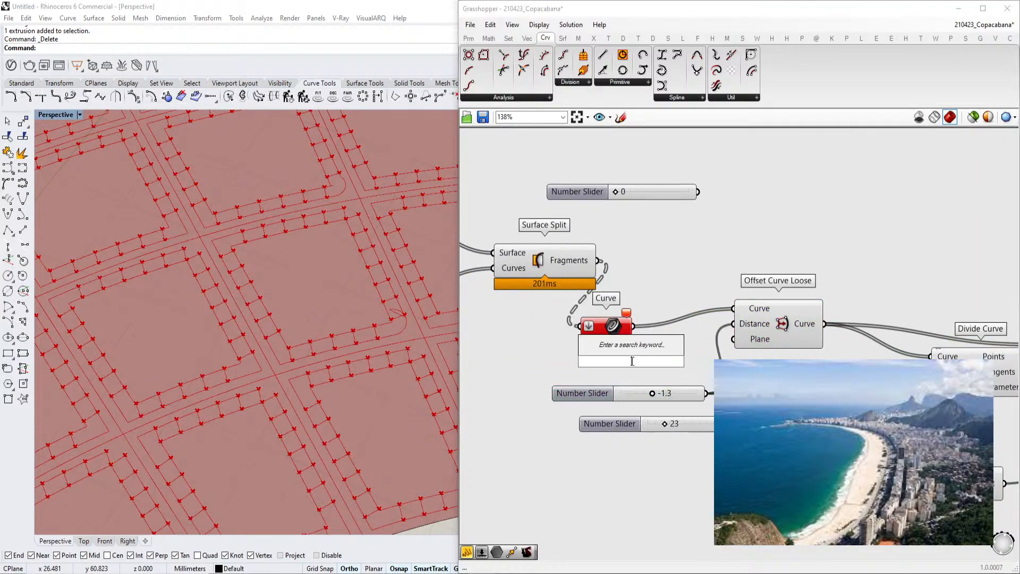
text(list len)
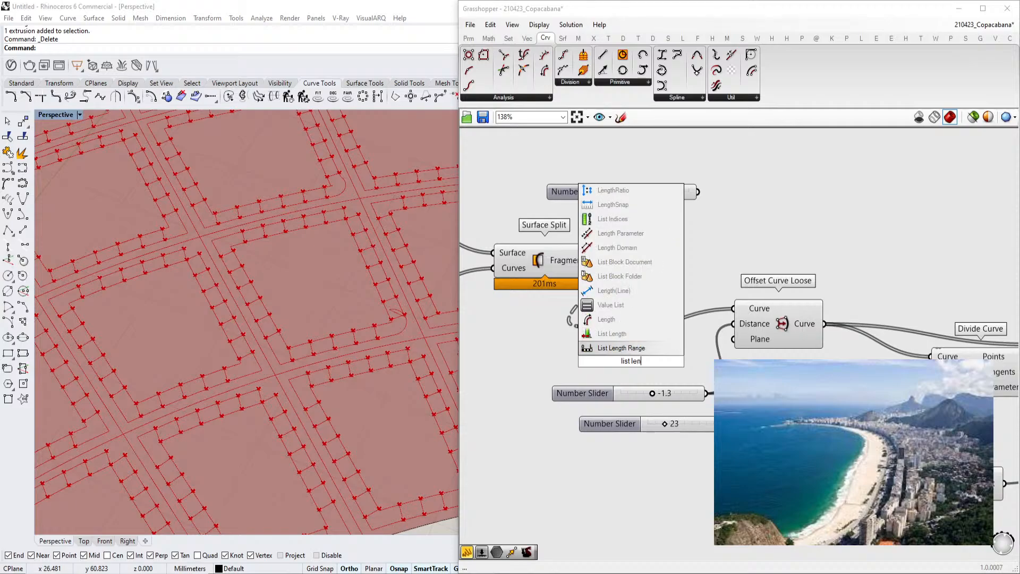
key(Escape)
Add a Clean Tree component from the Sets tree components onto the canvas
drag(578, 271, 441, 268)
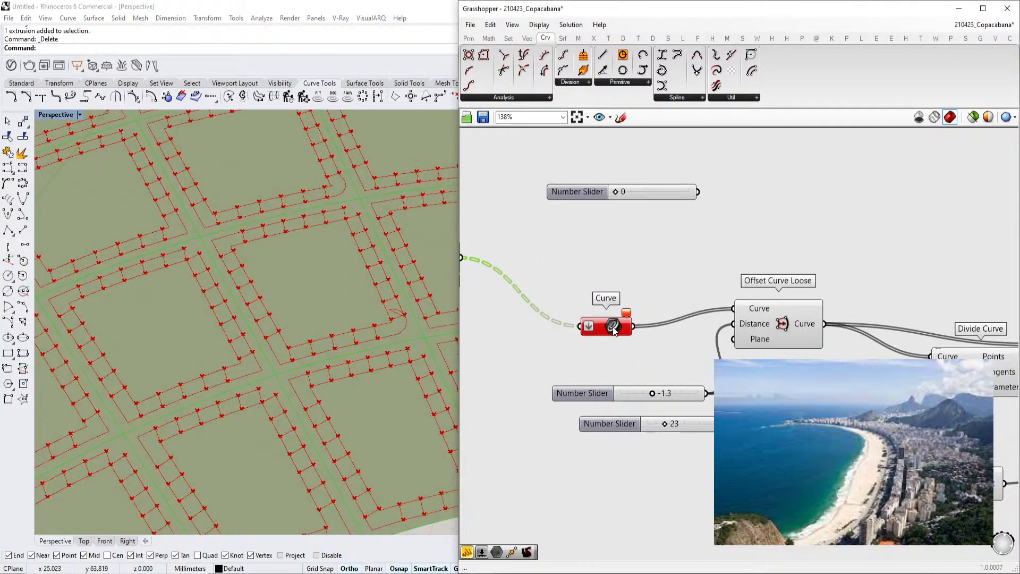
drag(614, 329, 558, 329)
double_click(585, 289)
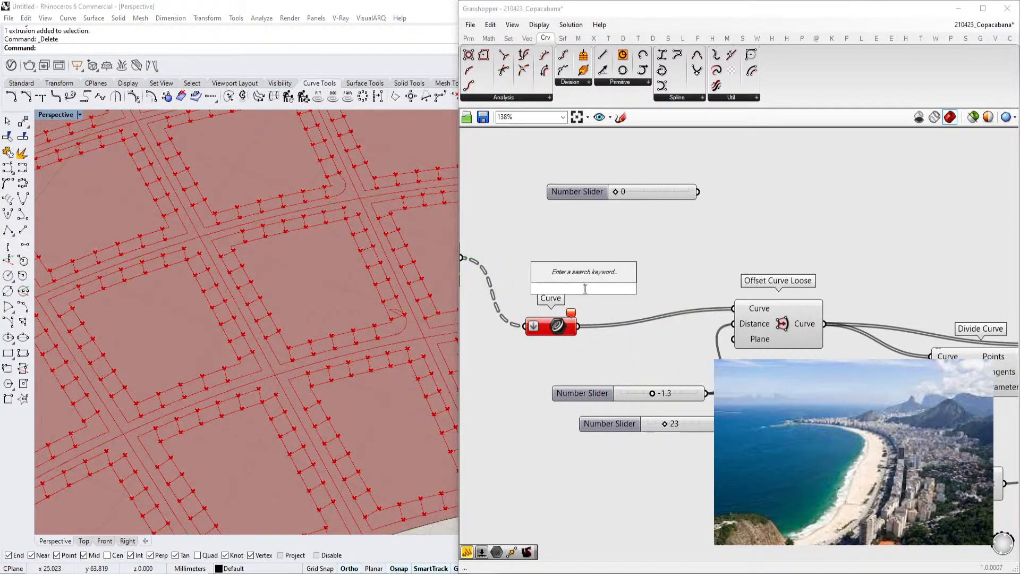
text(invalid)
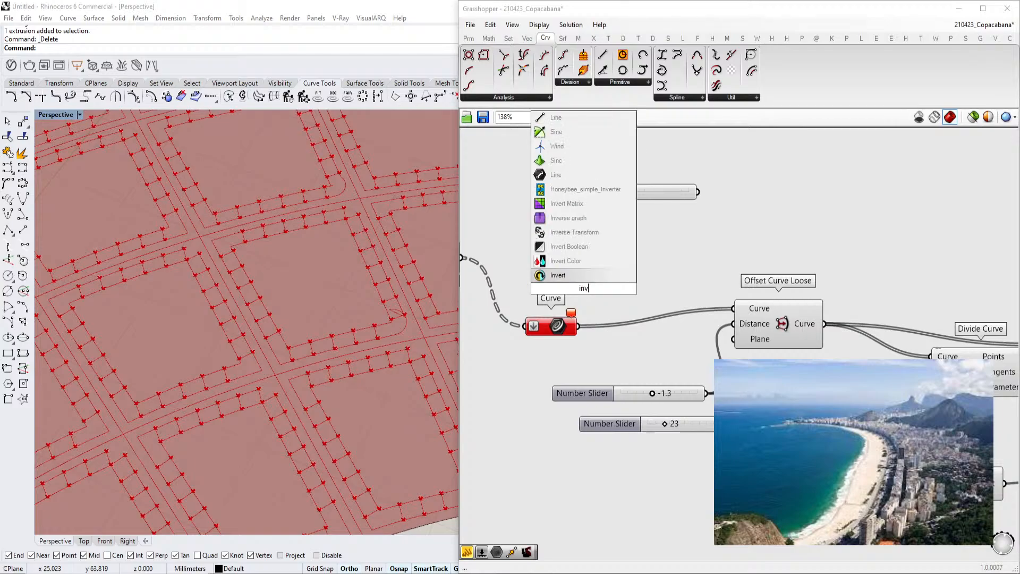
click(488, 38)
click(508, 38)
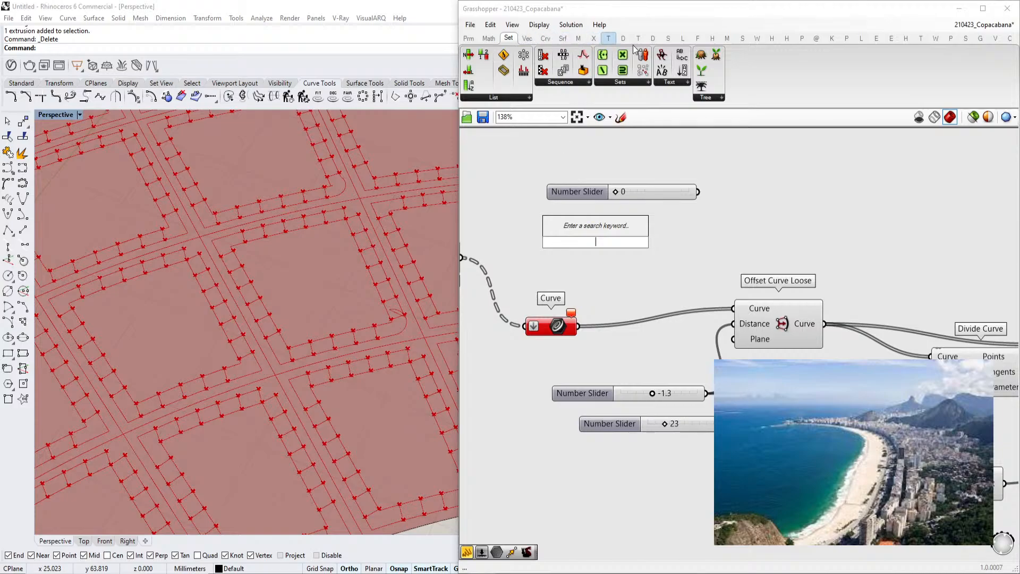
click(707, 97)
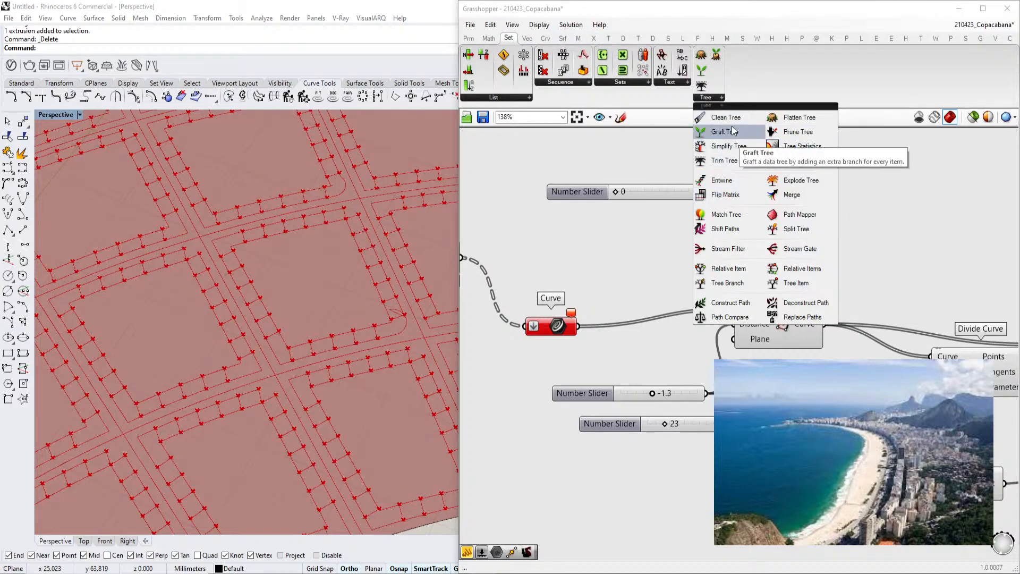
drag(726, 117, 691, 208)
Wire the Curve parameter through Clean Tree into the Offset Curve Loose's Curve input
drag(579, 326, 636, 229)
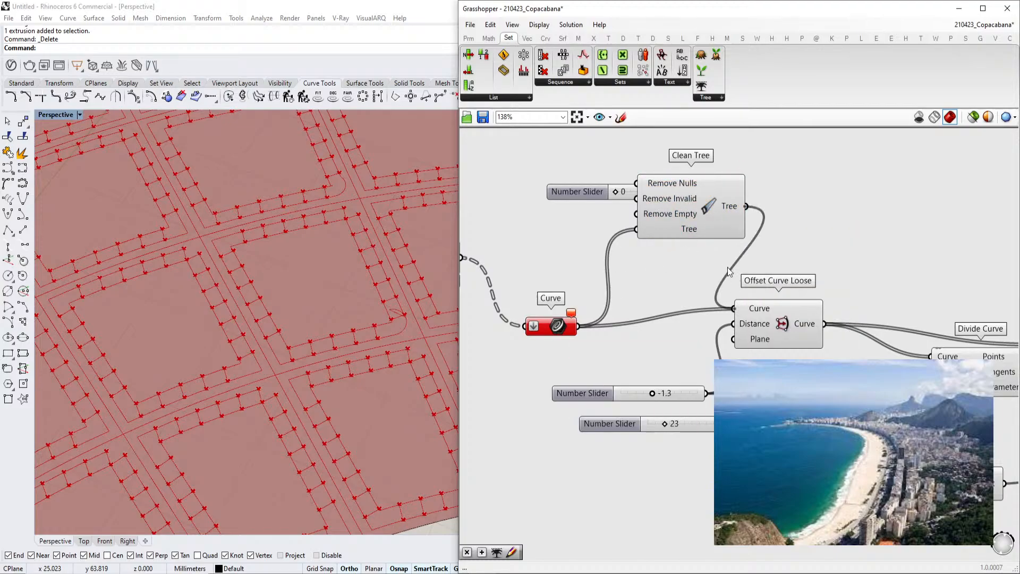
drag(698, 233, 676, 330)
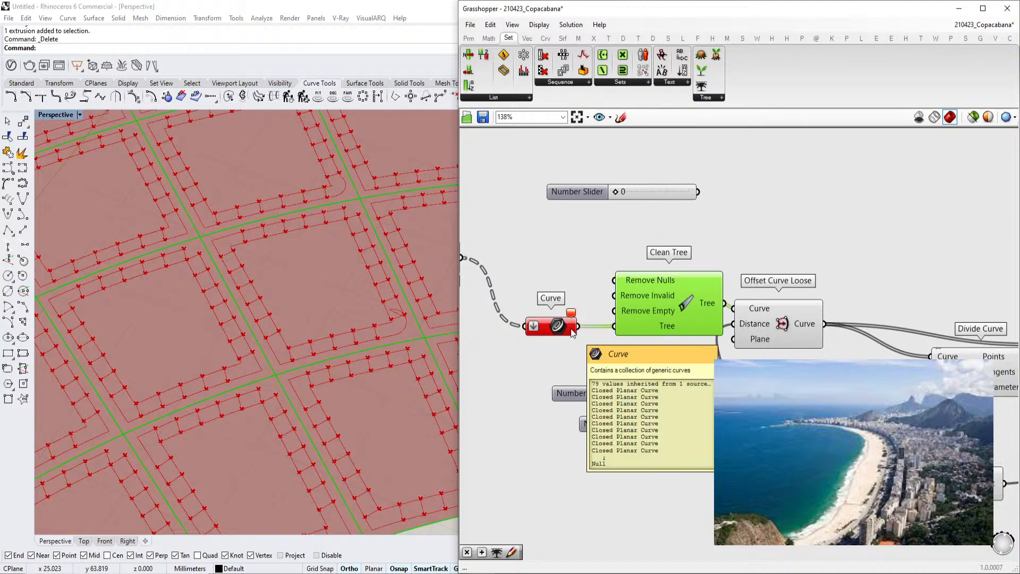
right_drag(555, 335, 611, 331)
drag(609, 327, 566, 278)
drag(739, 319, 631, 309)
right_drag(651, 323, 616, 317)
drag(607, 294, 641, 301)
Add a Range component and arrange it beside the sliders below Clean Tree
click(550, 443)
double_click(550, 444)
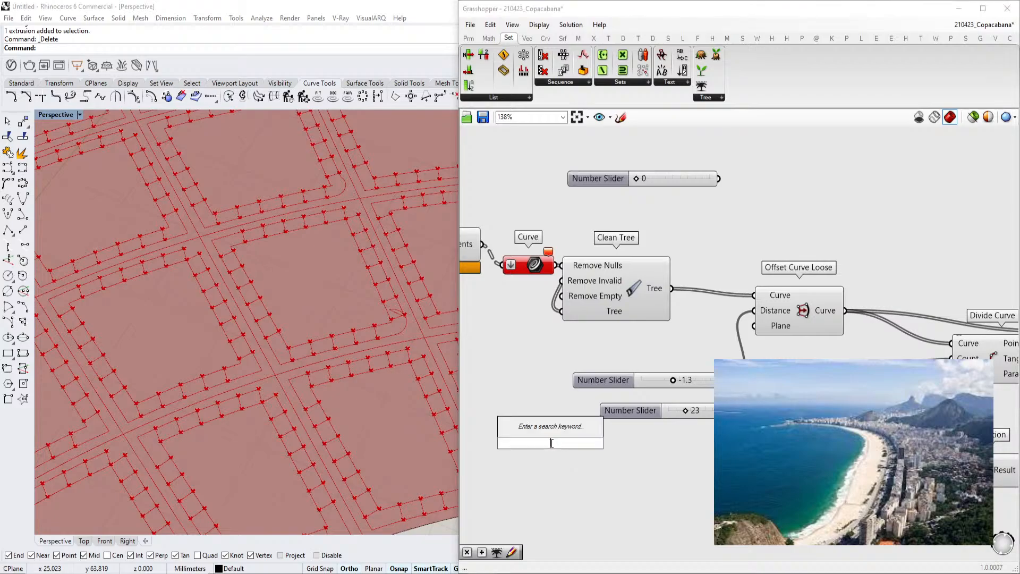
text(range)
key(Return)
drag(550, 448, 668, 356)
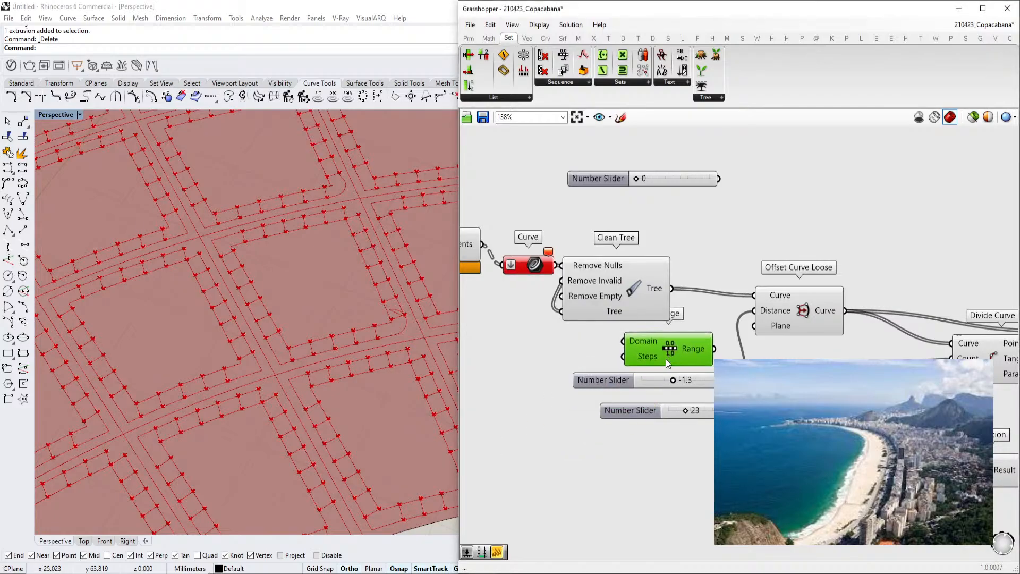
drag(655, 452, 583, 358)
drag(595, 379, 650, 426)
Add a Construct Domain component and connect its output to the Range's Domain input
click(565, 388)
double_click(560, 388)
text(c)
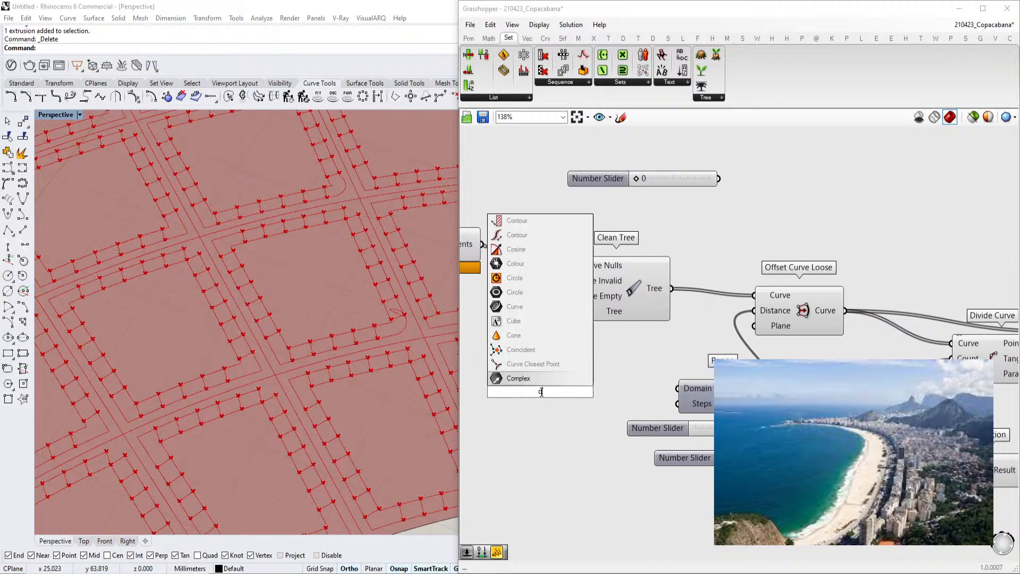
text(onstruct domain)
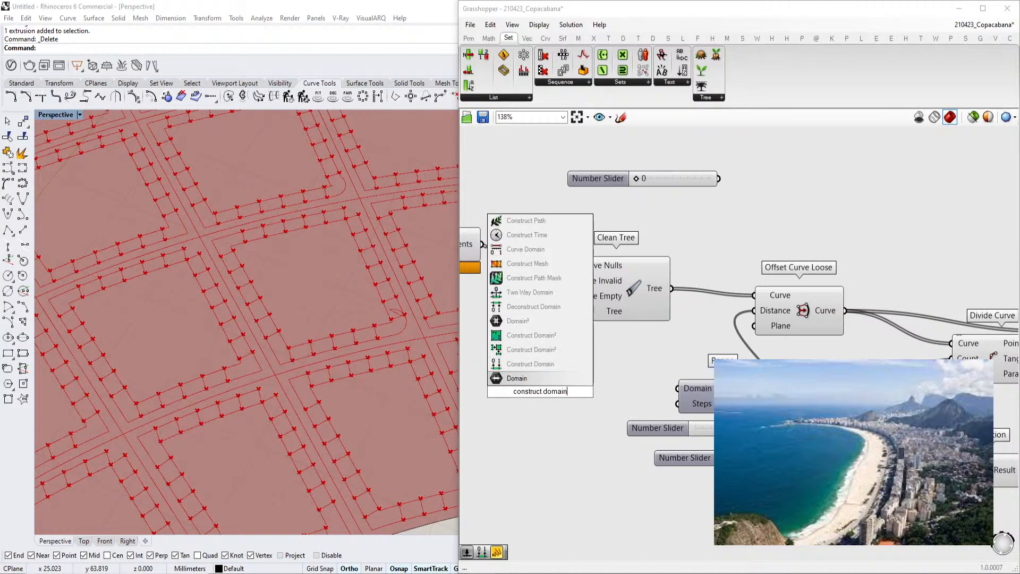
key(Up)
key(Return)
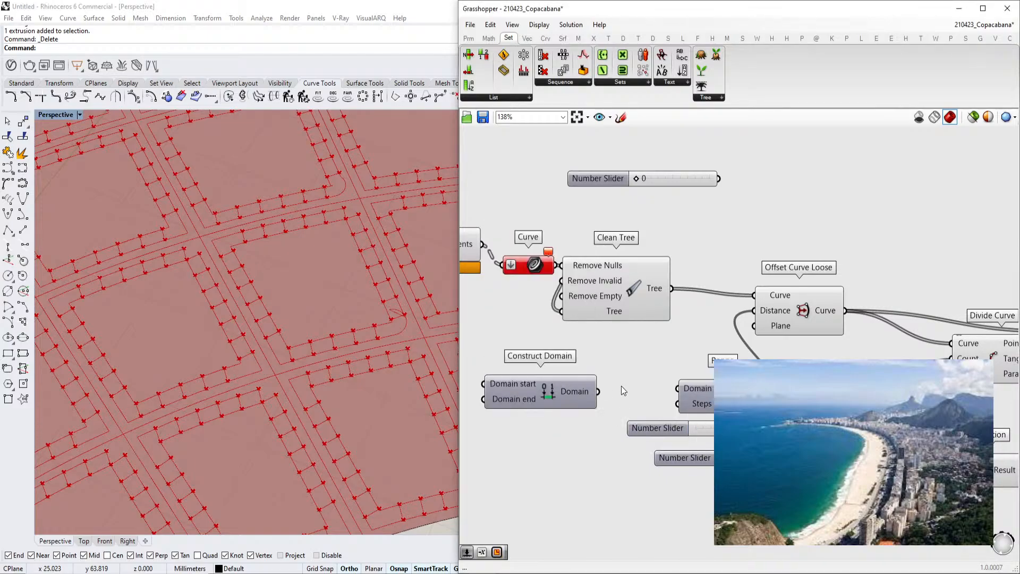
drag(600, 391, 678, 390)
drag(527, 396, 531, 393)
Add a List Length component fed by the Clean Tree output and rearrange the nearby components
double_click(609, 365)
text(list len)
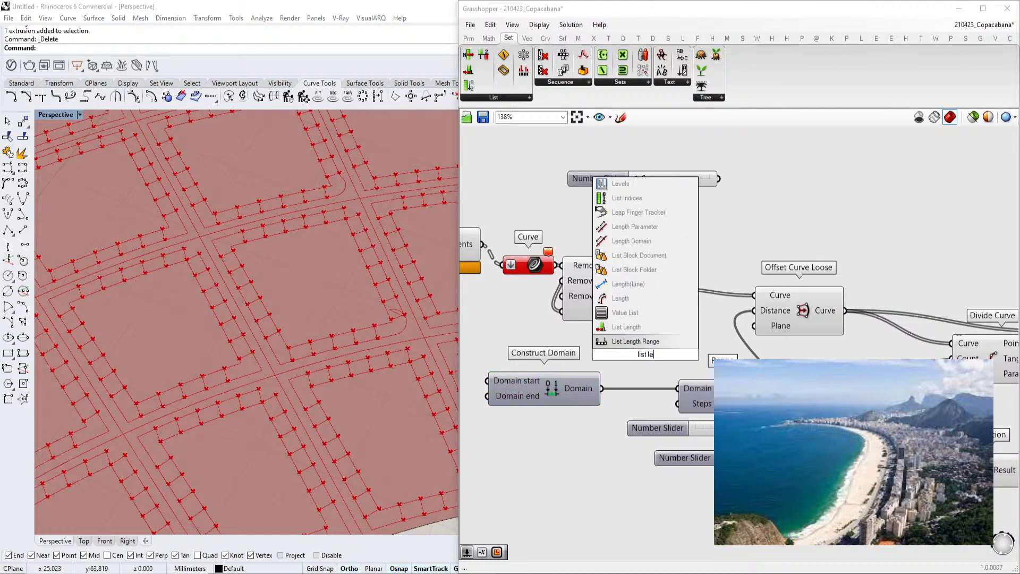
click(627, 326)
drag(671, 288, 618, 354)
drag(684, 354, 680, 404)
alt+drag(659, 480, 792, 470)
drag(648, 348, 732, 362)
right_click(816, 404)
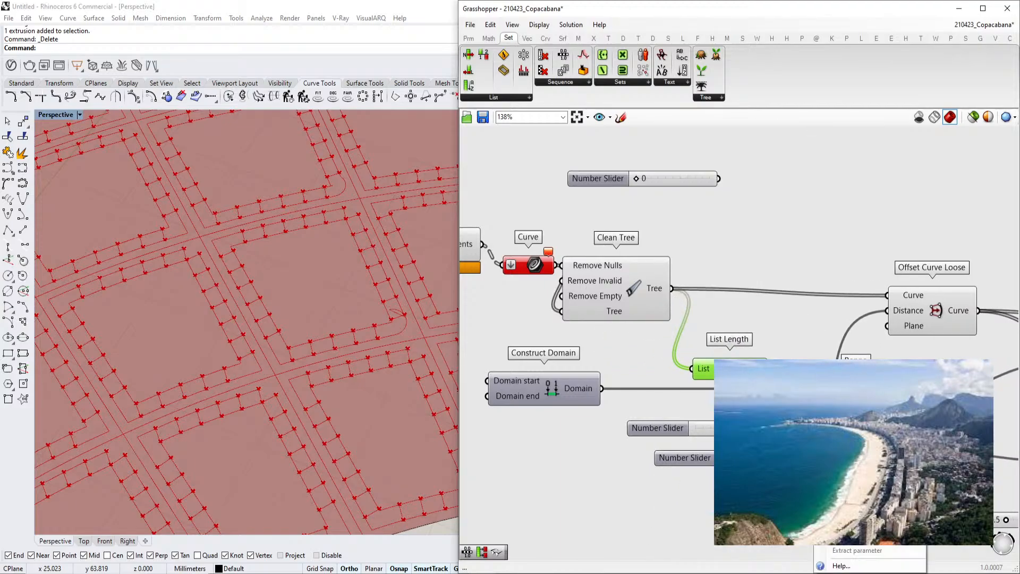
click(801, 425)
right_click(828, 404)
mouse_move(859, 472)
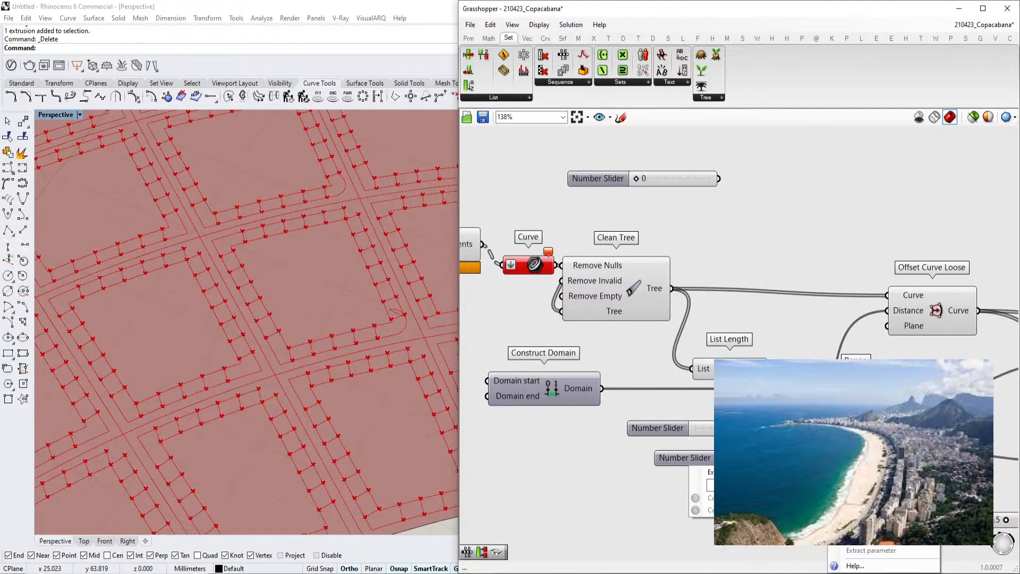
click(802, 425)
right_click(827, 404)
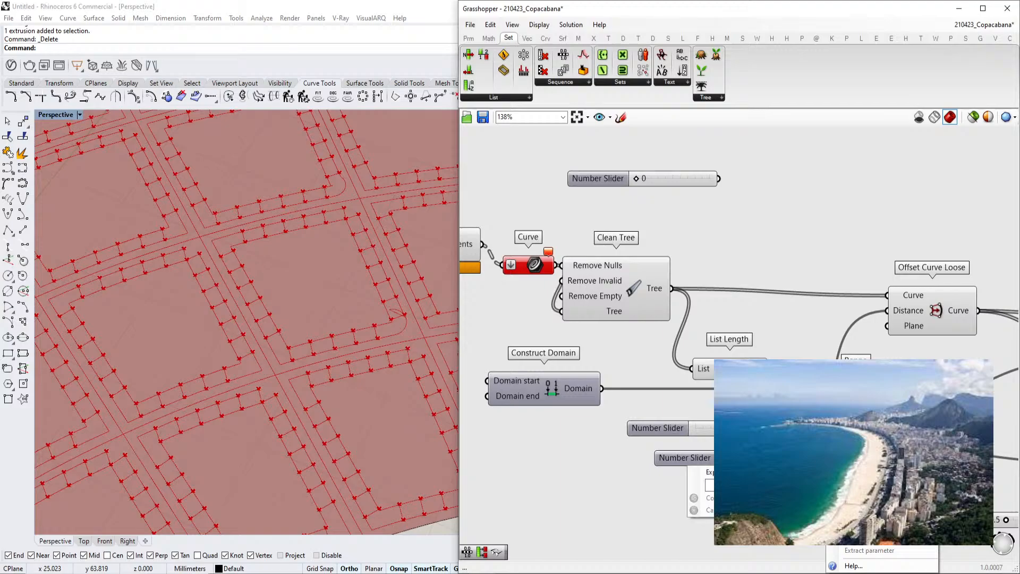
click(723, 498)
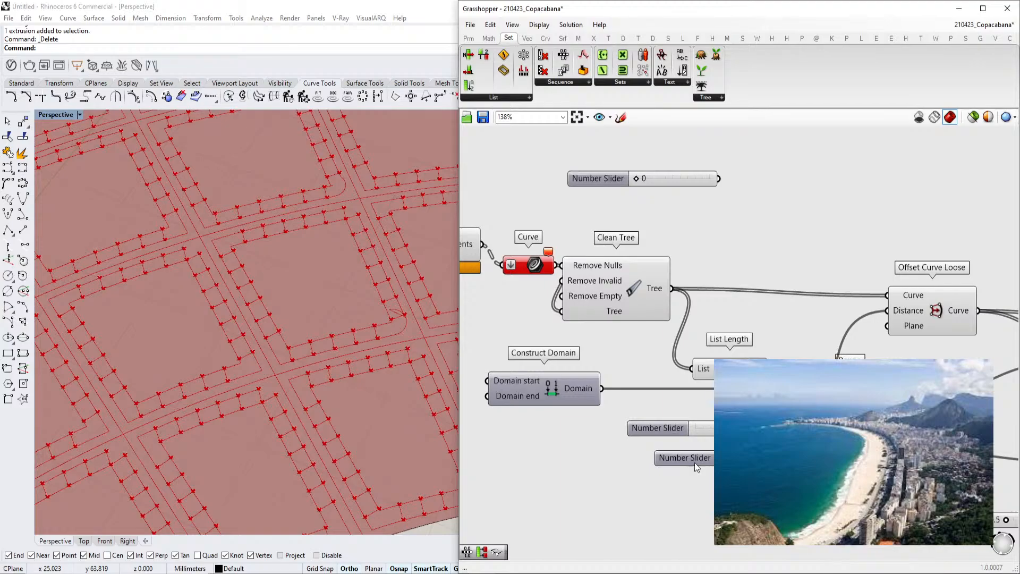
Rearrange the Construct Domain and List Length components and open the component search
right_drag(494, 393, 561, 387)
drag(612, 387, 678, 406)
scroll(678, 407, down, 2)
right_drag(675, 403, 632, 370)
double_click(587, 367)
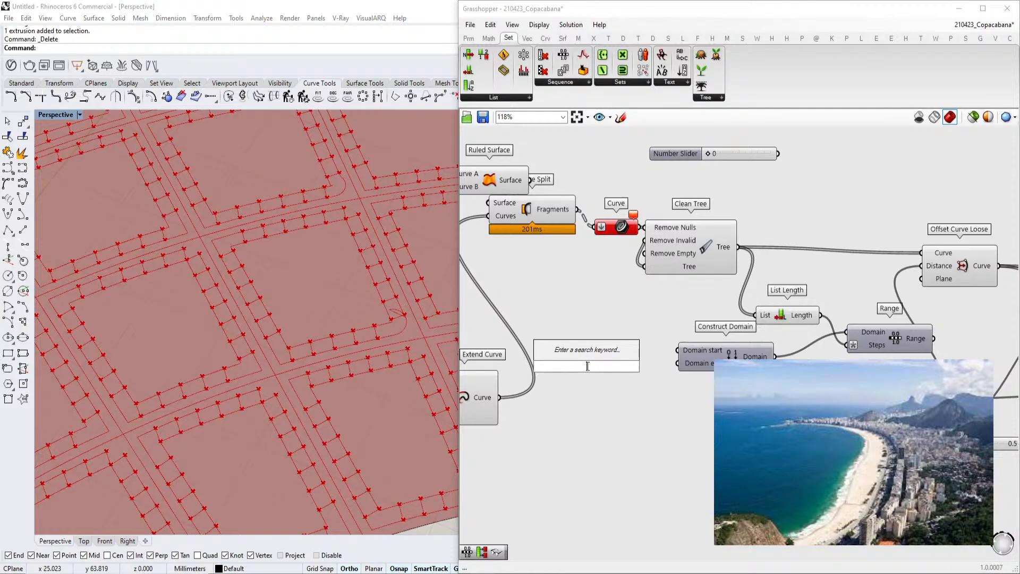
Add a number slider set to 2.00 and wire it into the Construct Domain start input
scroll(683, 361, up, 3)
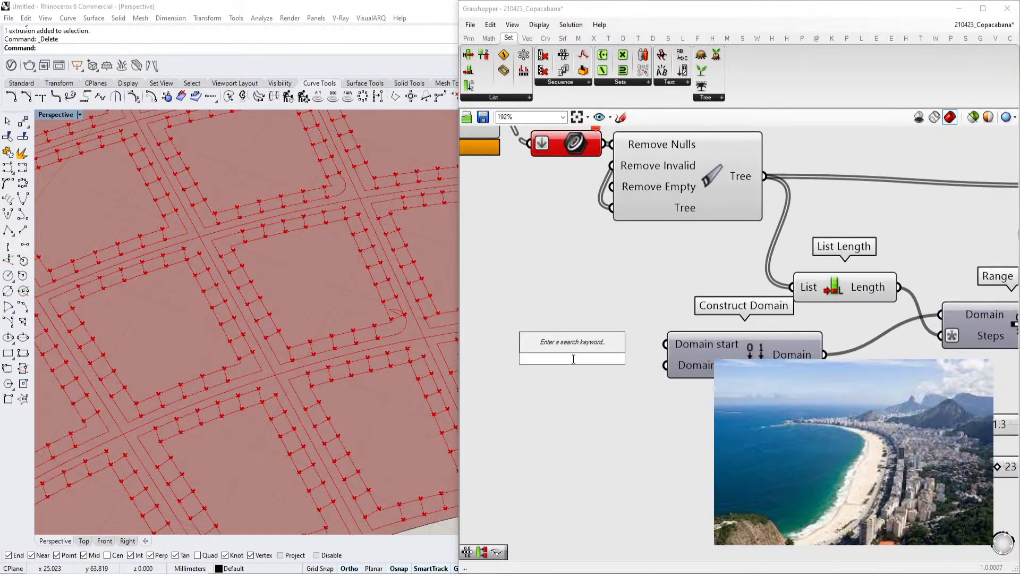
text(1)
key(BackSpace)
text(2.00)
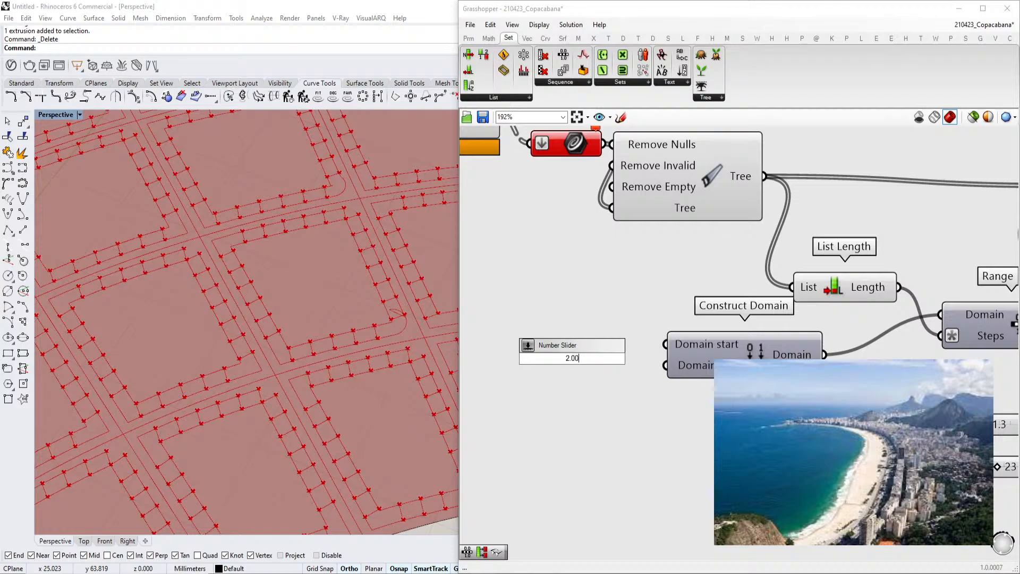
key(Return)
mouse_move(635, 363)
mouse_down()
mouse_move(606, 346)
mouse_move(626, 373)
mouse_move(624, 349)
mouse_up()
right_drag(565, 365, 617, 357)
Rename the domain start slider BlockSize
right_click(574, 338)
drag(638, 345, 453, 343)
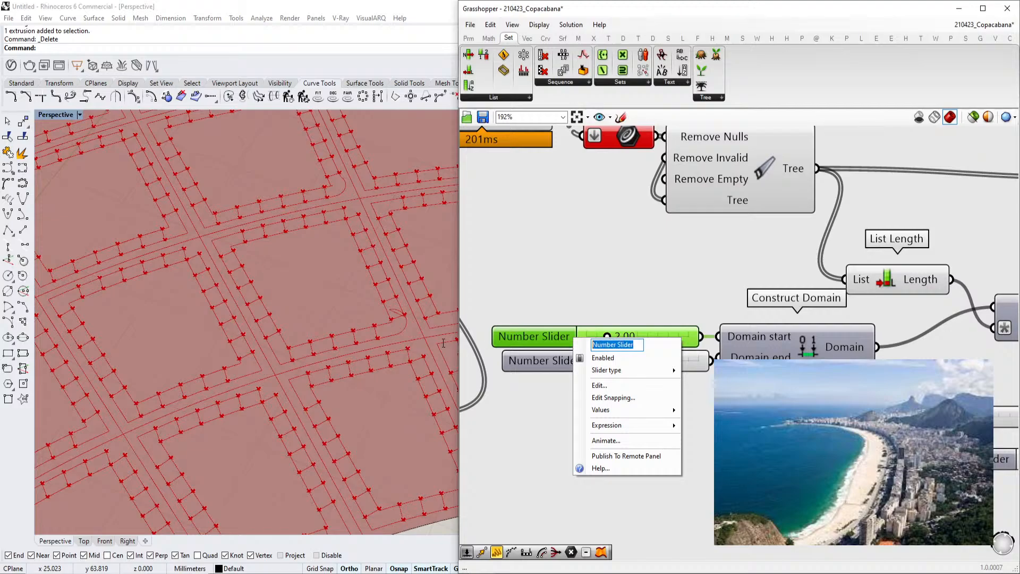
text(BlockSize)
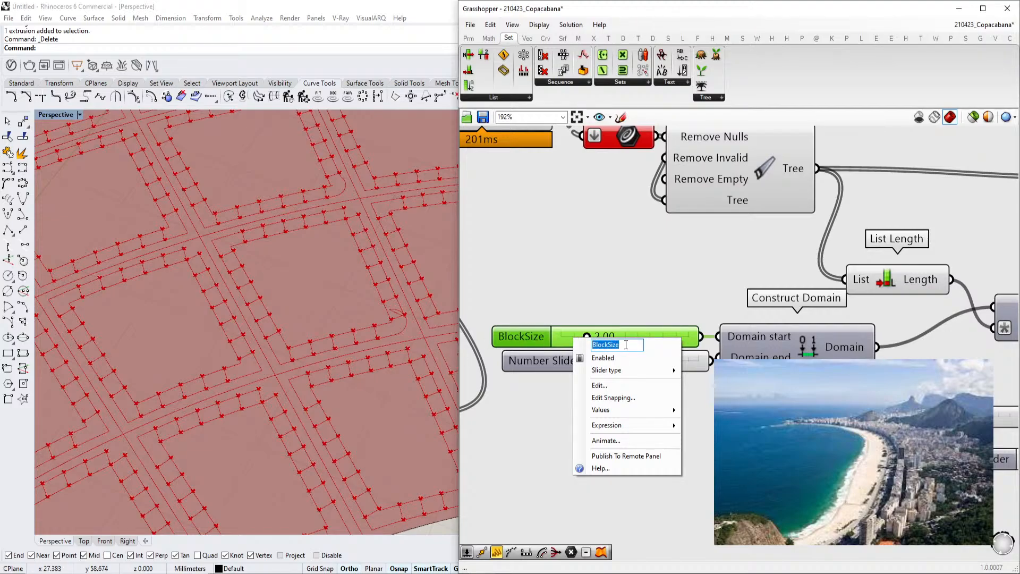
Give the second slider feeding the domain end the same BlockSize name
click(529, 363)
right_click(531, 362)
drag(601, 368, 493, 360)
text(BlockSize)
Apply expressions to both the Domain start and Domain end inputs of Construct Domain
click(556, 305)
scroll(760, 319, down, 3)
right_drag(760, 319, 667, 325)
scroll(686, 337, up, 5)
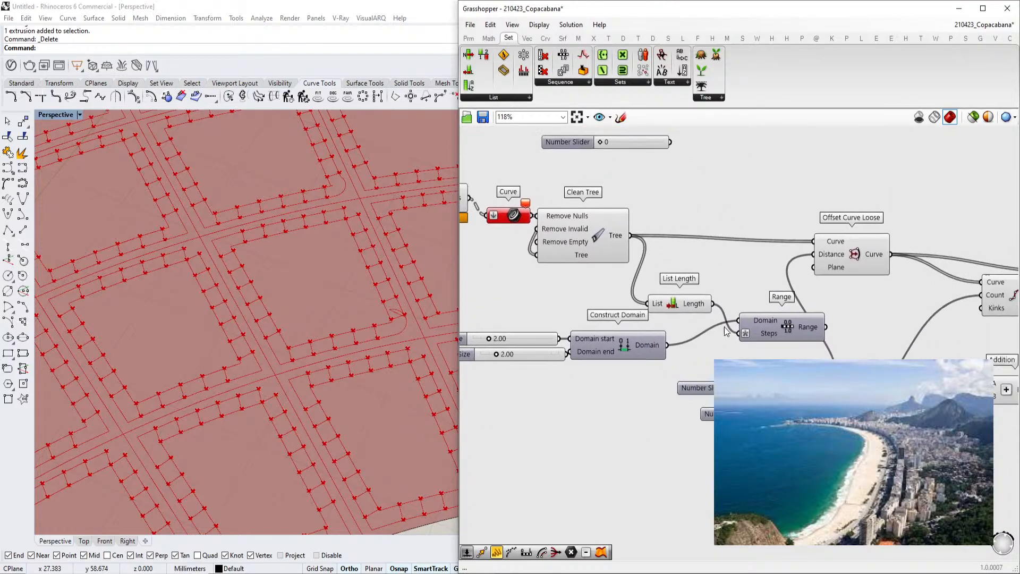
right_click(620, 345)
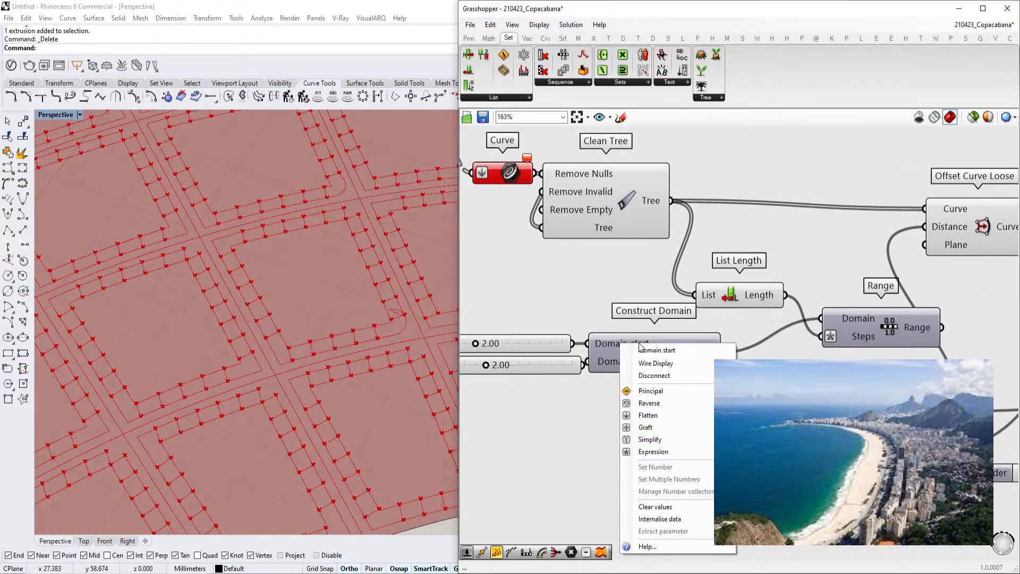
click(654, 451)
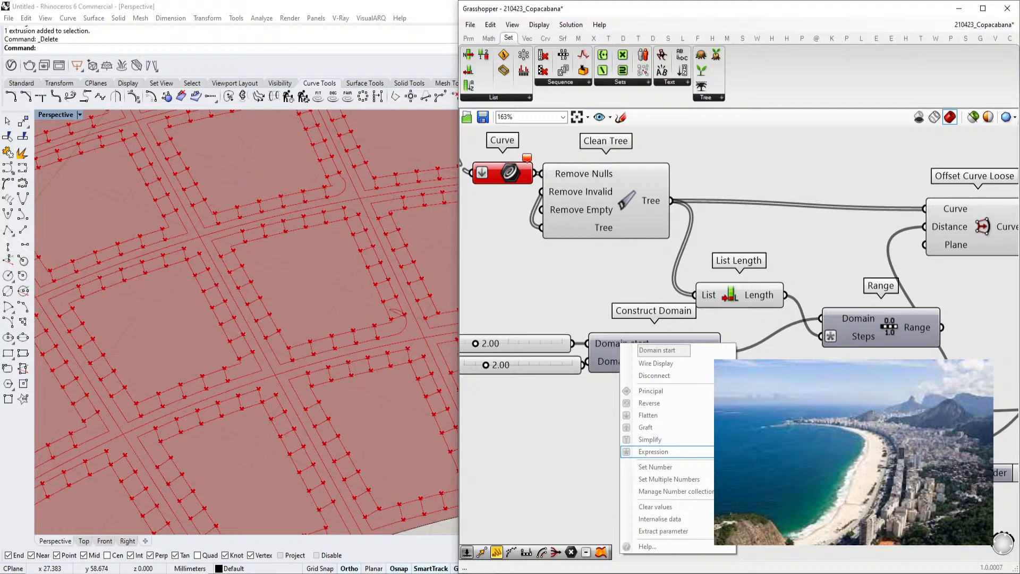
right_click(606, 367)
click(676, 471)
right_click(609, 369)
click(667, 471)
right_click(641, 367)
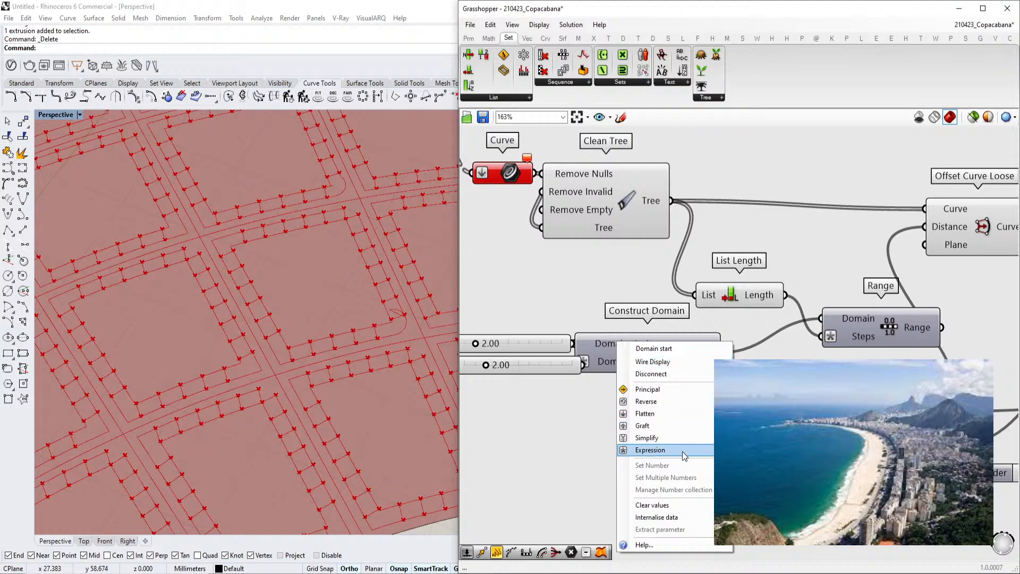
click(582, 428)
right_click(633, 347)
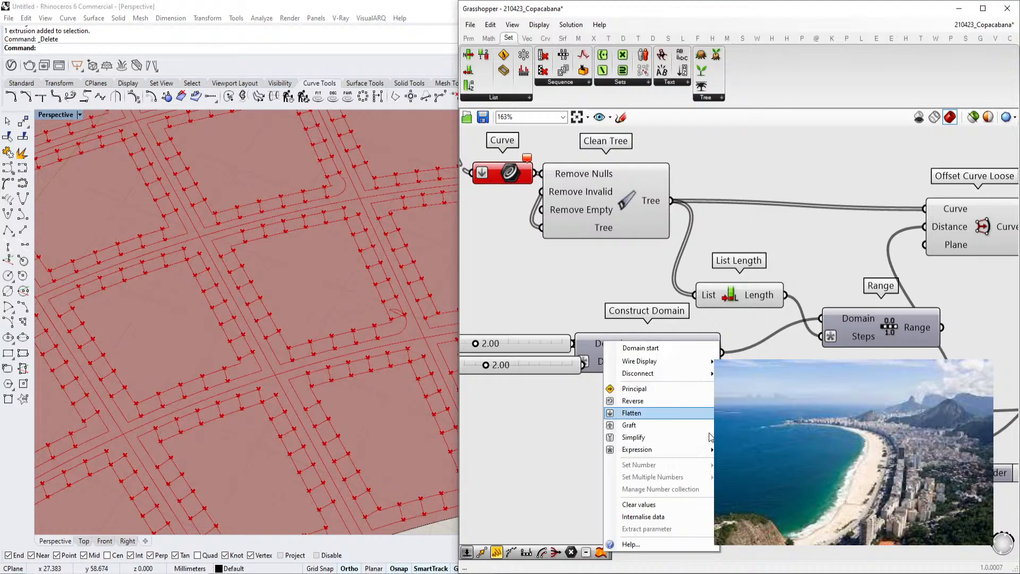
key(Return)
Connect the Range output to the Distance input of Offset Curve Loose
right_drag(504, 285, 554, 281)
drag(579, 313, 542, 377)
drag(597, 348, 573, 348)
scroll(574, 352, down, 3)
scroll(845, 266, up, 2)
scroll(846, 281, down, 2)
click(843, 281)
right_drag(829, 281, 758, 277)
scroll(803, 298, up, 2)
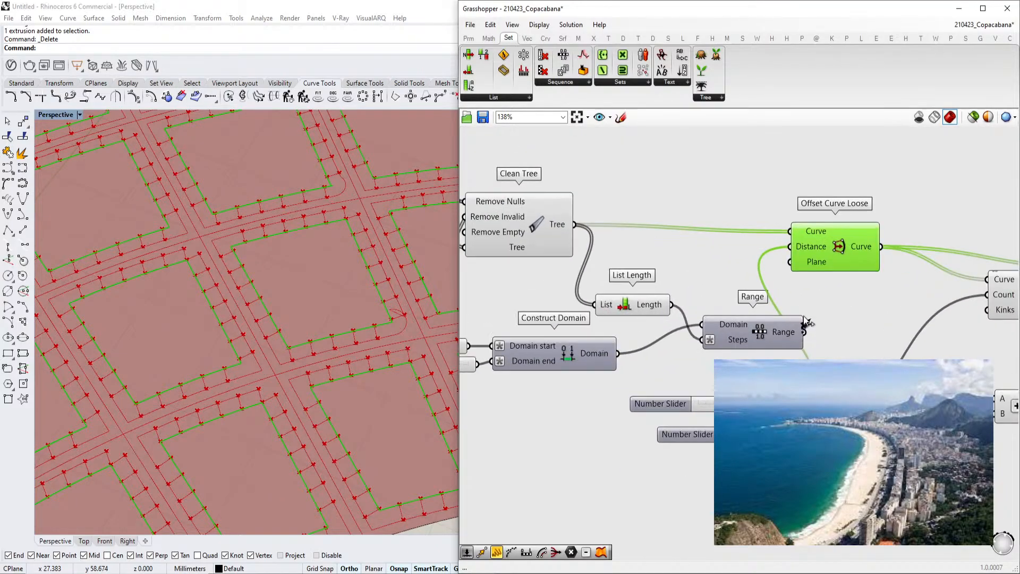
Set the first BlockSize slider to 0.15 and check the offset curves in the viewport
scroll(296, 345, down, 6)
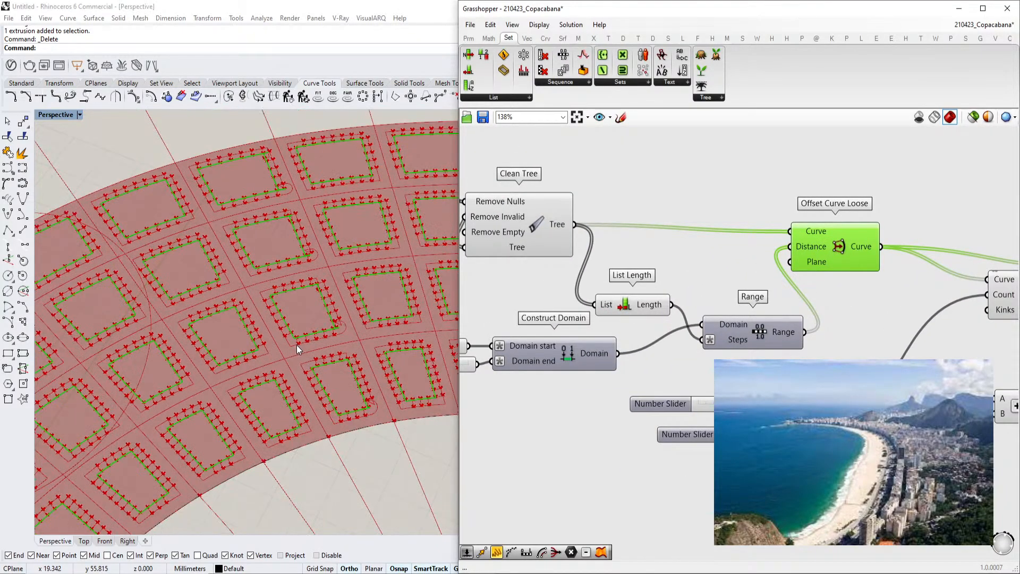
scroll(600, 379, up, 5)
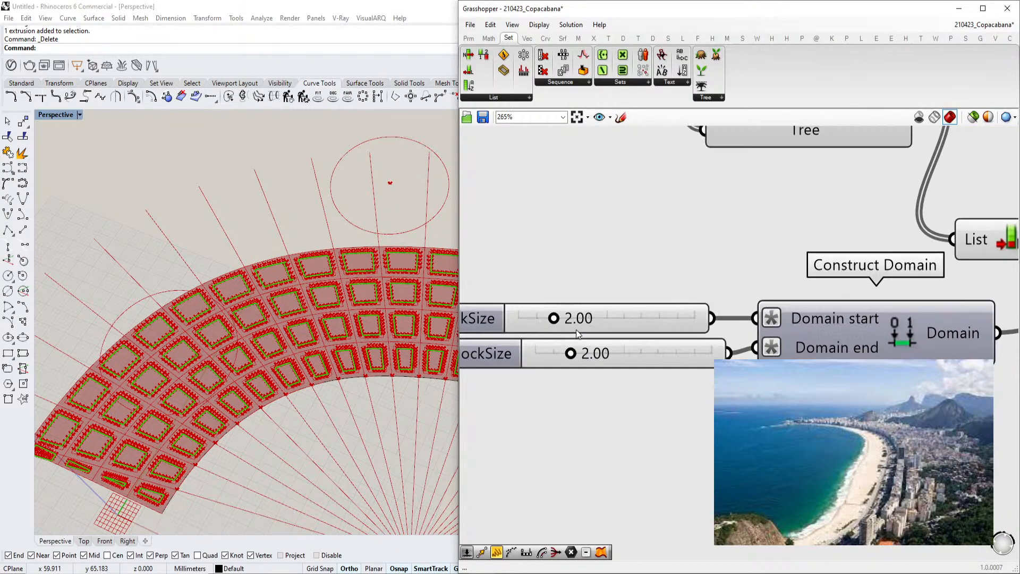
drag(540, 317, 512, 322)
scroll(298, 372, down, 3)
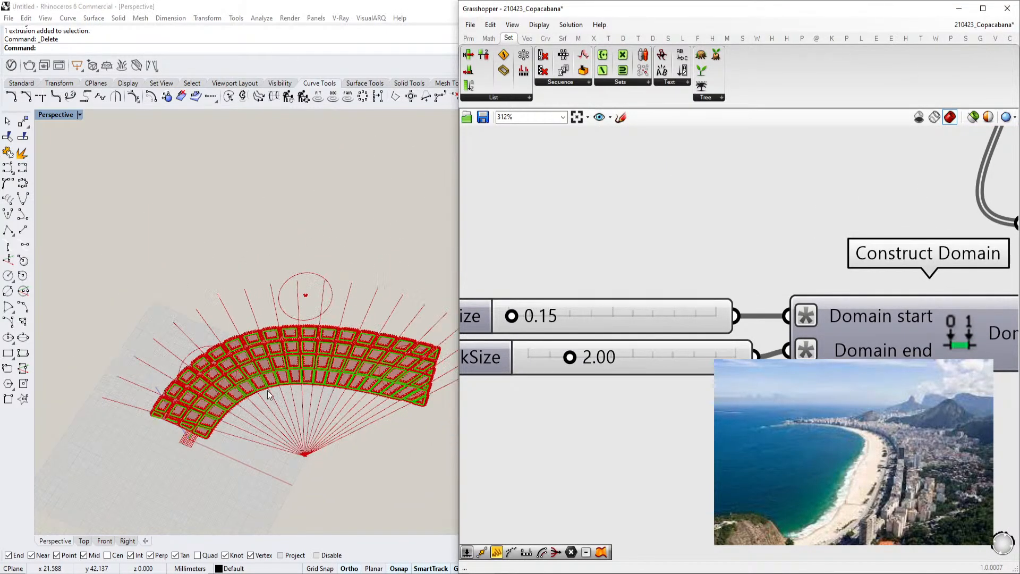
scroll(302, 385, up, 6)
scroll(307, 422, down, 9)
scroll(390, 397, up, 6)
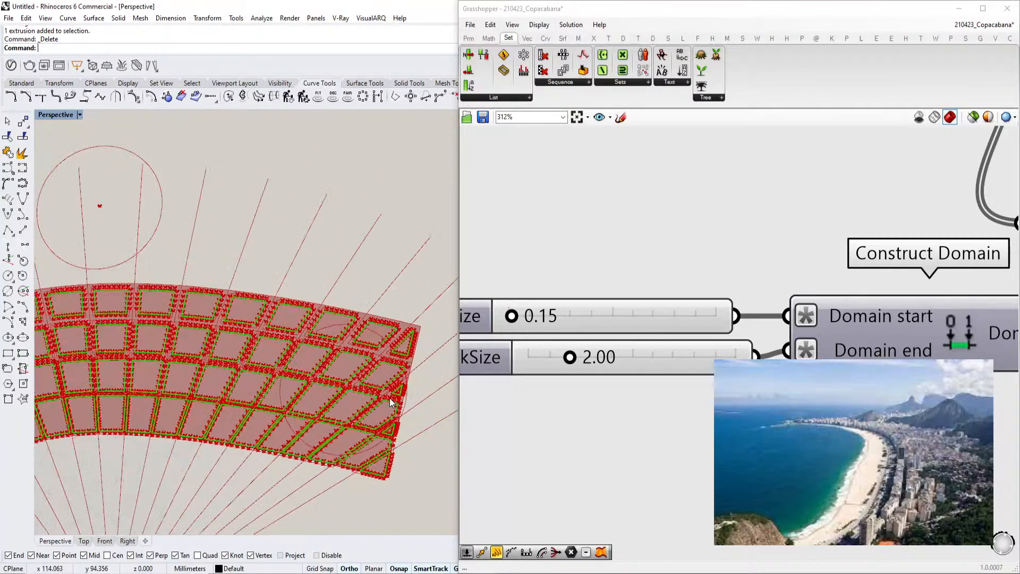
scroll(390, 398, down, 6)
scroll(157, 421, up, 6)
Add a Jitter component below the Range component
right_drag(157, 421, 171, 410)
right_drag(745, 354, 557, 373)
scroll(557, 373, down, 7)
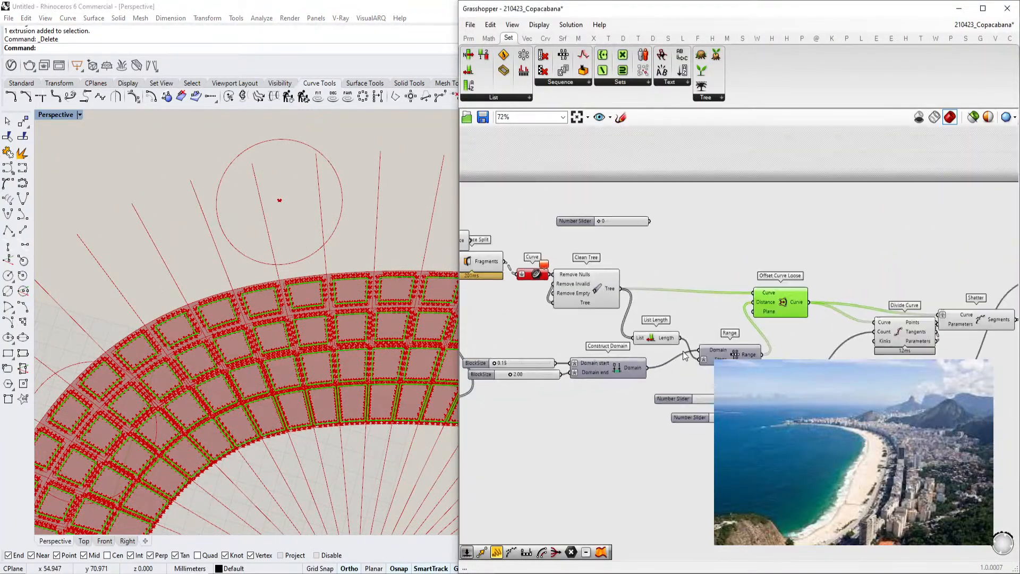
scroll(773, 311, up, 2)
right_drag(772, 312, 664, 330)
scroll(665, 368, down, 3)
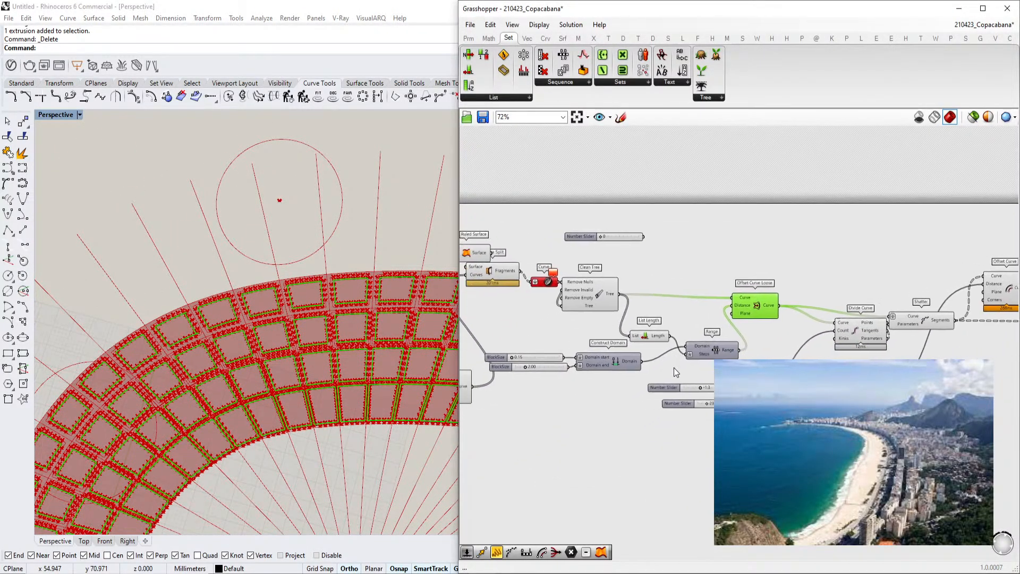
scroll(671, 365, up, 4)
click(679, 380)
drag(679, 381, 748, 436)
double_click(680, 348)
text(jitter)
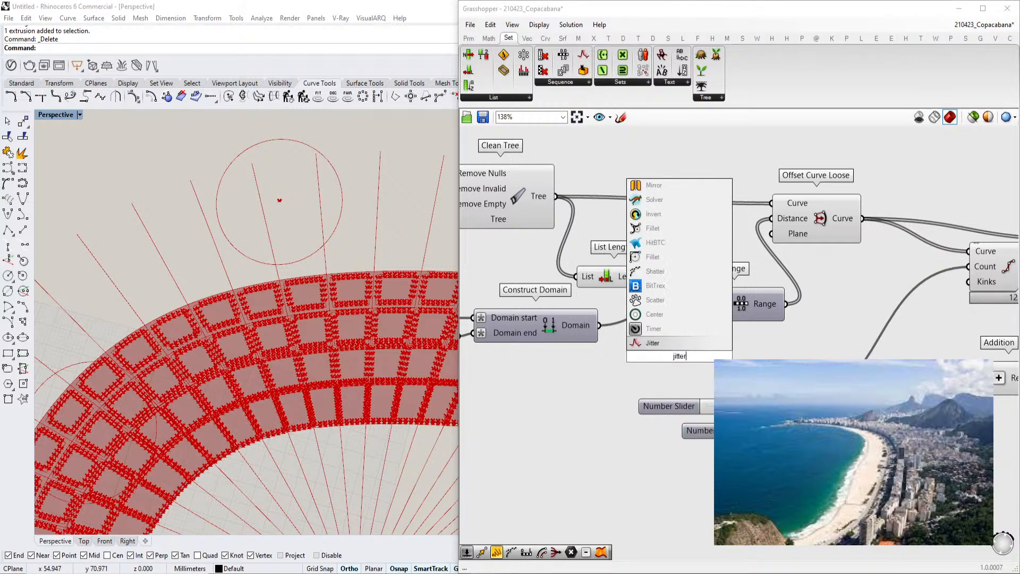
click(663, 343)
Add a number slider set to 1.00 next to the Jitter component
drag(633, 333, 638, 339)
drag(657, 345, 627, 355)
right_drag(613, 369, 671, 357)
double_click(597, 375)
text(1.00)
key(Return)
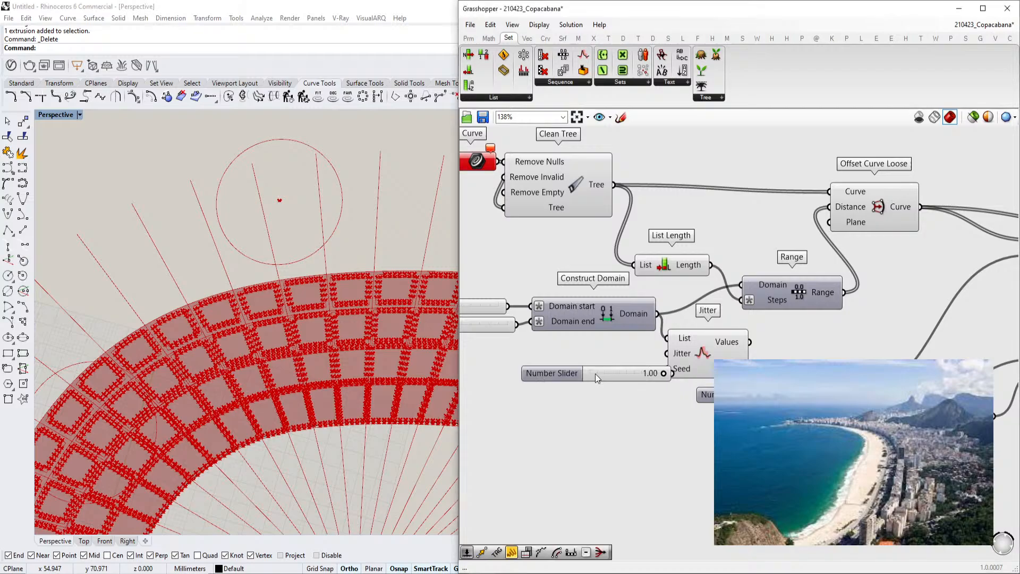
Wire the new slider into the Jitter input of the Jitter component
drag(591, 370, 487, 365)
drag(667, 354, 570, 368)
drag(750, 342, 742, 300)
right_drag(678, 325, 712, 317)
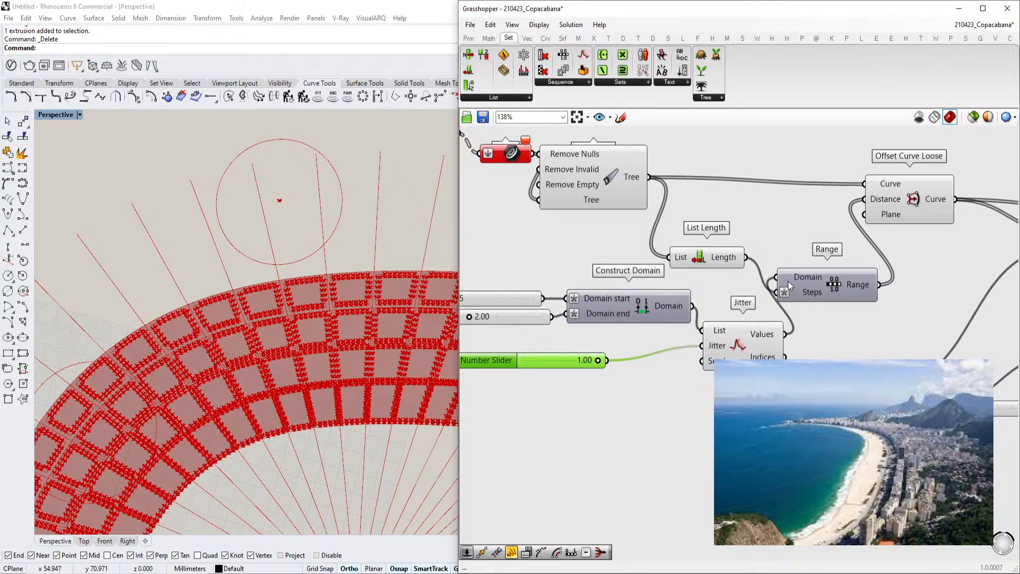
scroll(479, 349, up, 2)
drag(651, 364, 881, 346)
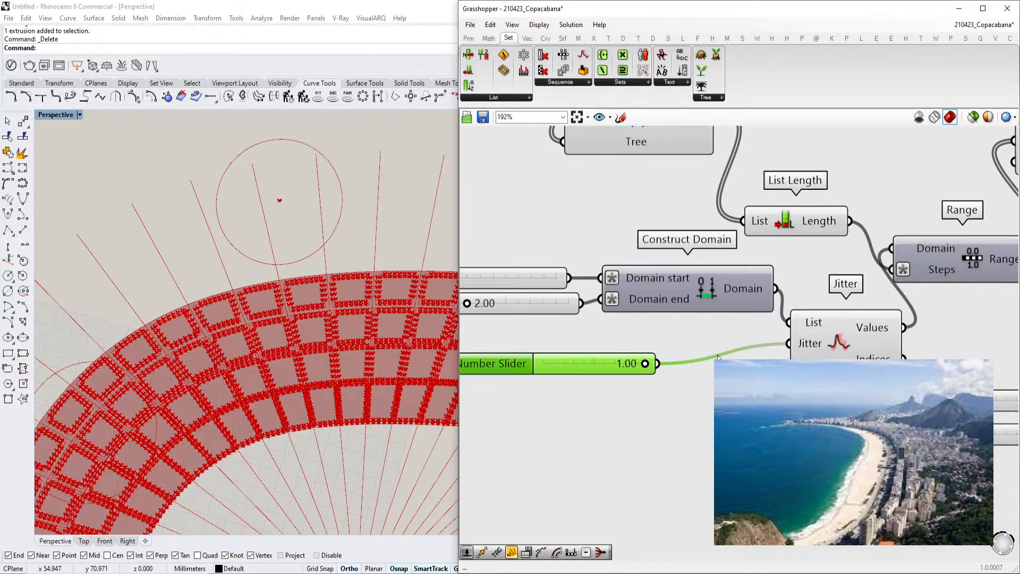
Set the jitter slider to 0.00
drag(646, 367, 505, 370)
right_drag(787, 351, 599, 376)
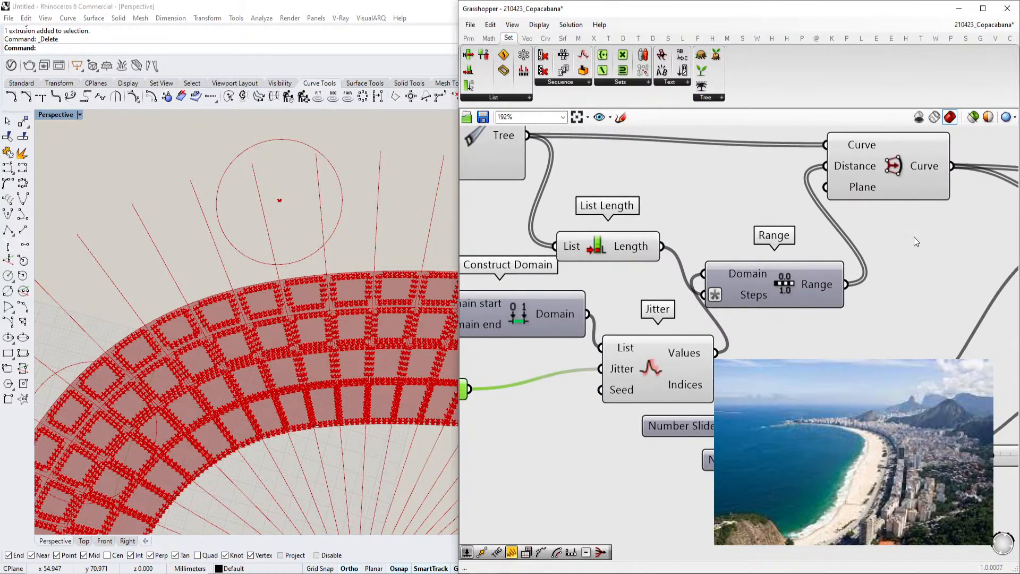
click(920, 174)
Rearrange the Construct Domain, Range and Jitter components beside Offset Curve Loose
right_drag(569, 334, 815, 302)
drag(600, 357, 700, 357)
drag(484, 357, 483, 358)
right_drag(748, 320, 660, 329)
right_drag(589, 316, 518, 322)
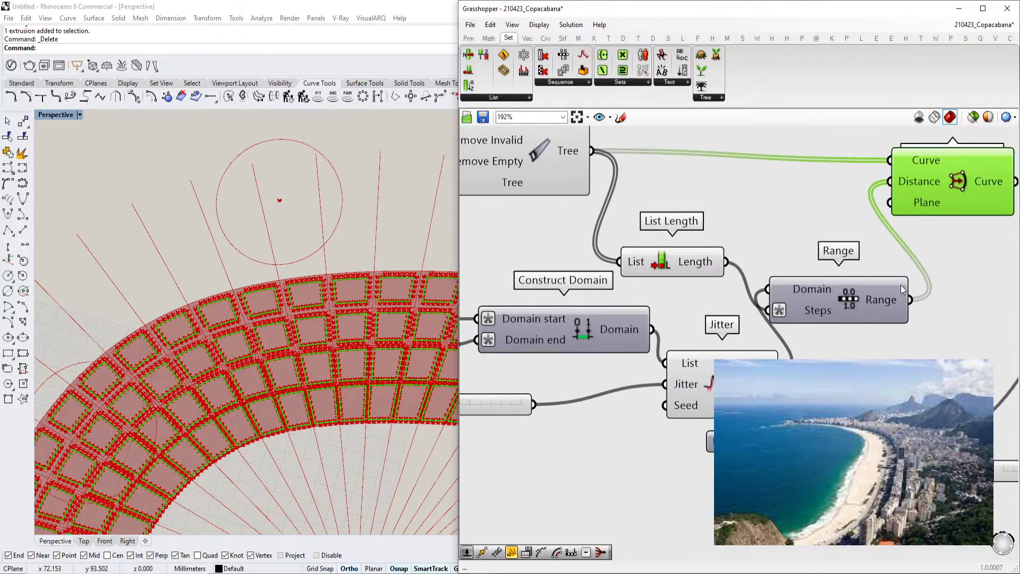
mouse_move(911, 185)
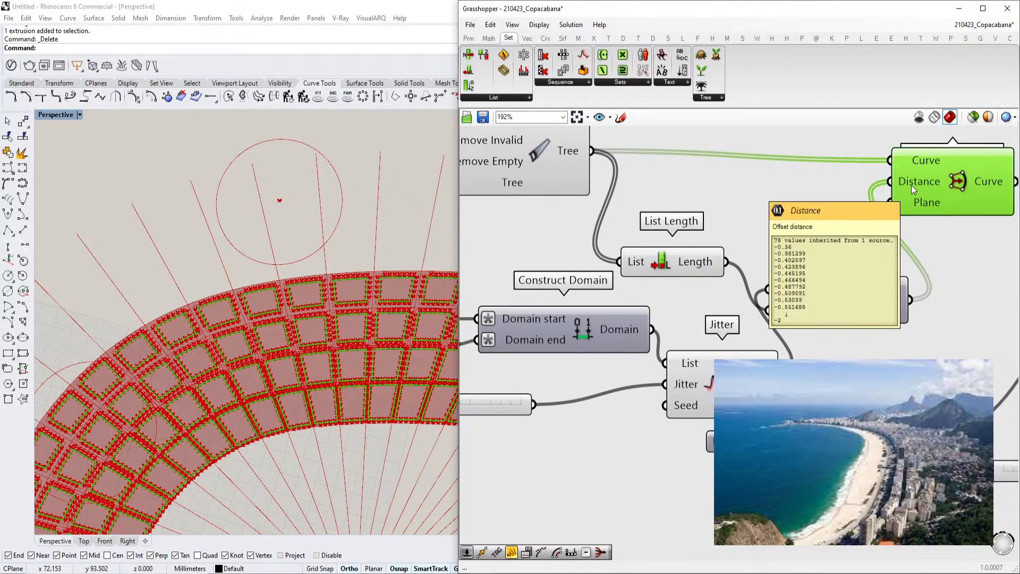
right_drag(911, 185, 716, 280)
Set the BlockSize sliders to 0.36 and 4.70 and the jitter slider to 0.67
scroll(717, 279, down, 5)
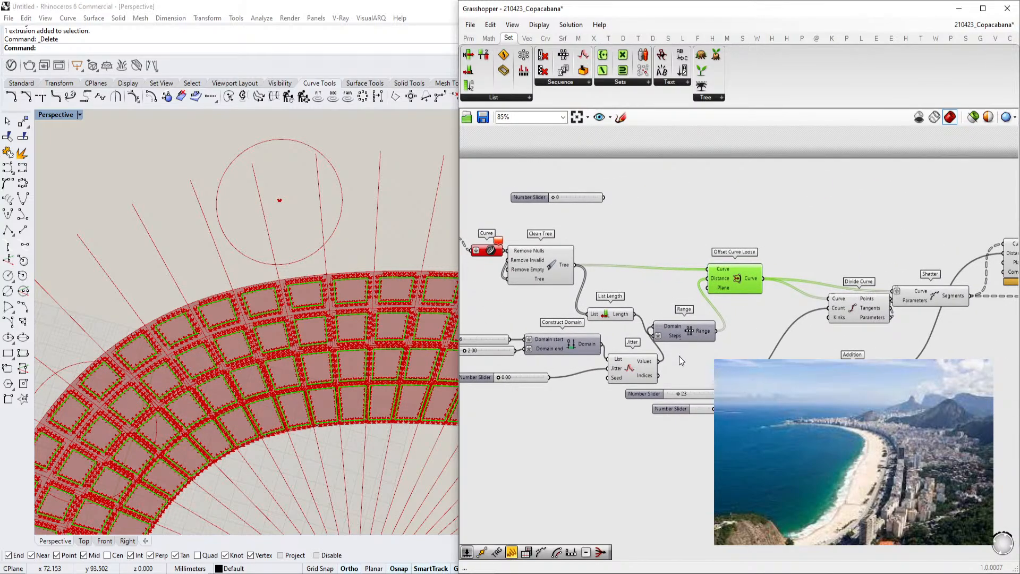
scroll(680, 354, up, 3)
right_drag(613, 414, 750, 434)
scroll(744, 362, up, 1)
right_drag(851, 373, 770, 396)
click(947, 268)
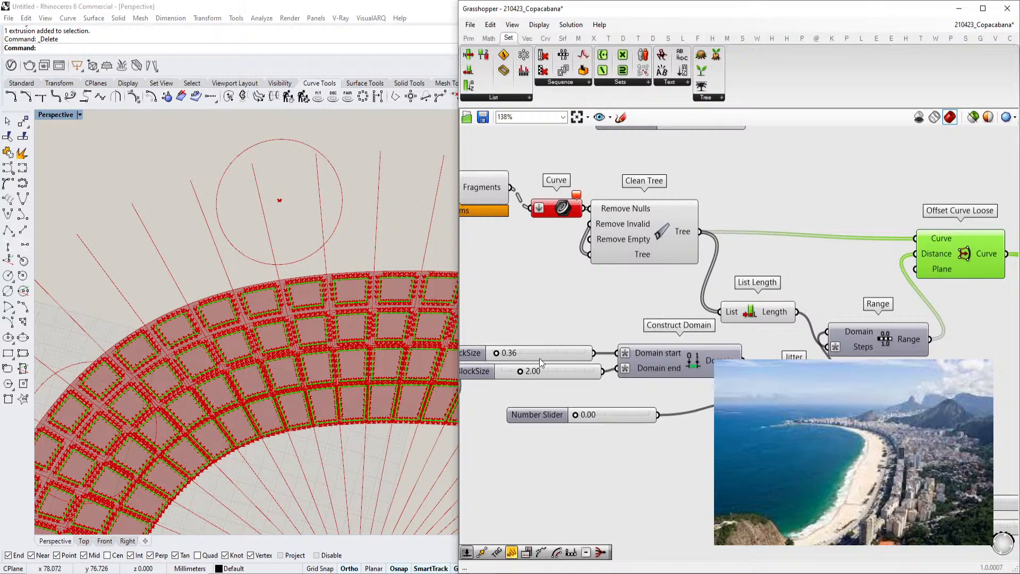
scroll(595, 378, up, 1)
drag(571, 370, 617, 368)
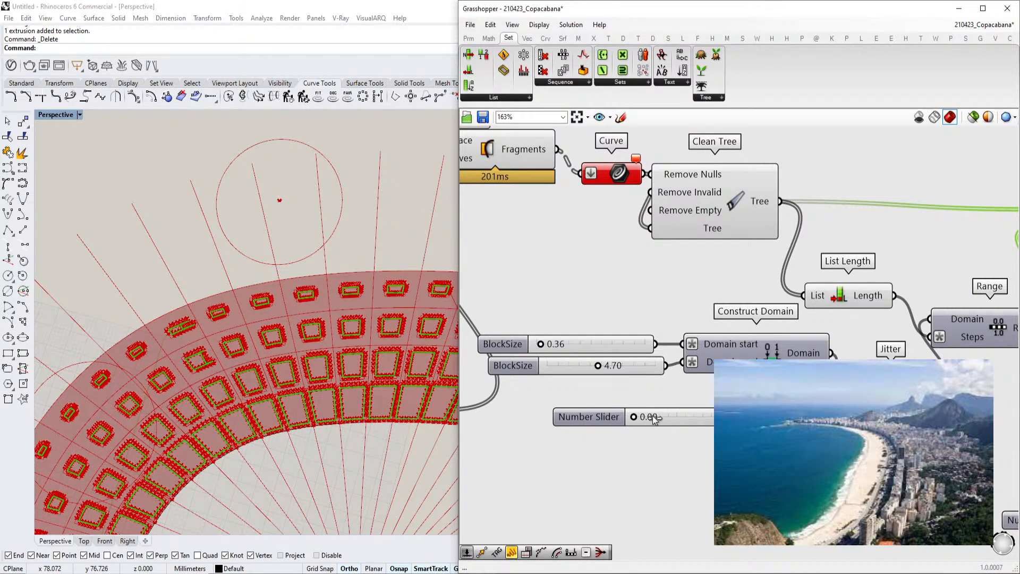
drag(663, 417, 691, 417)
right_drag(921, 300, 783, 314)
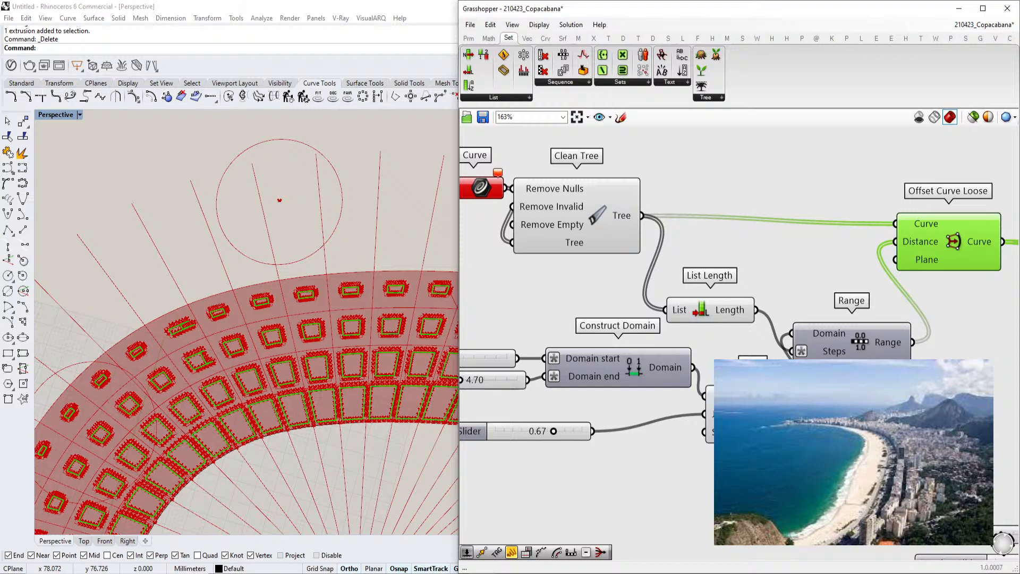
Reposition the Jitter component and connect its Values output to the Offset Curve Loose Distance input
scroll(788, 332, up, 2)
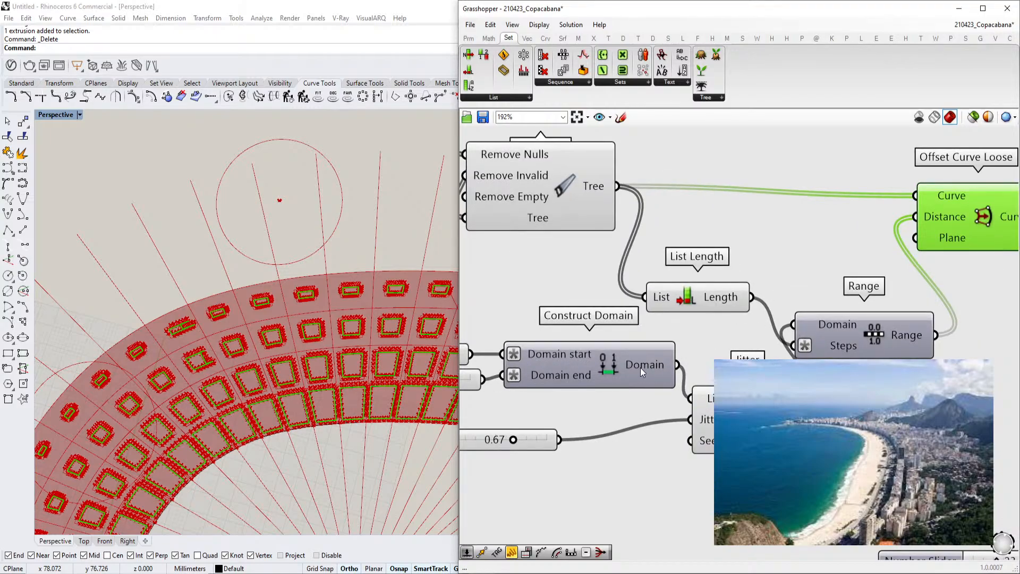
right_drag(640, 368, 682, 355)
right_drag(849, 335, 763, 351)
drag(633, 368, 751, 330)
drag(730, 410, 904, 397)
drag(828, 389, 827, 388)
drag(946, 394, 870, 225)
drag(786, 341, 735, 341)
scroll(845, 363, down, 5)
scroll(696, 386, up, 6)
Rename the jitter slider Randomness BlockSize
click(670, 400)
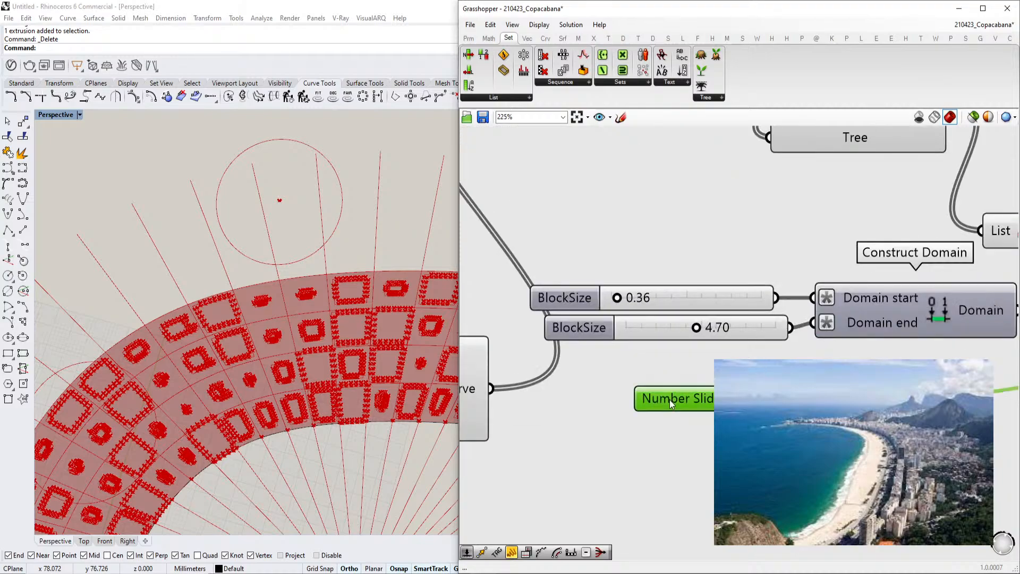
right_click(669, 400)
text(Randomness)
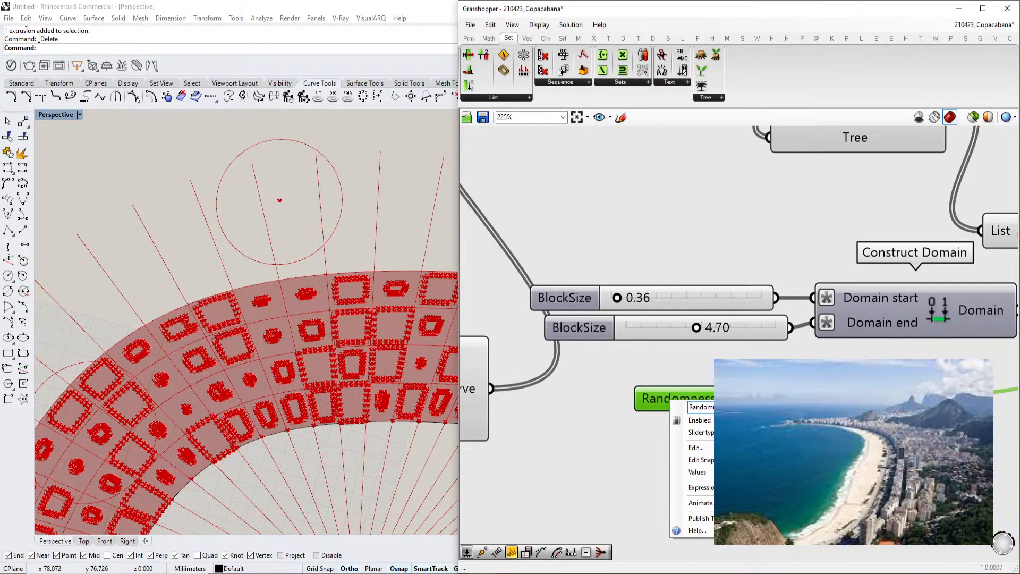
text(kSize)
click(662, 352)
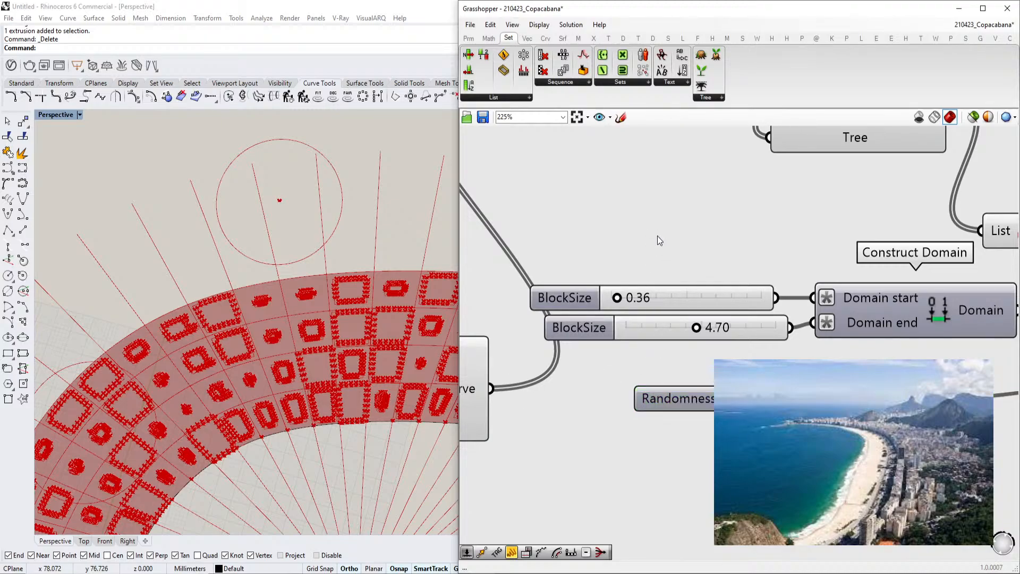
Move the Randomness BlockSize slider under the two BlockSize sliders
drag(654, 390, 544, 366)
drag(686, 413, 617, 261)
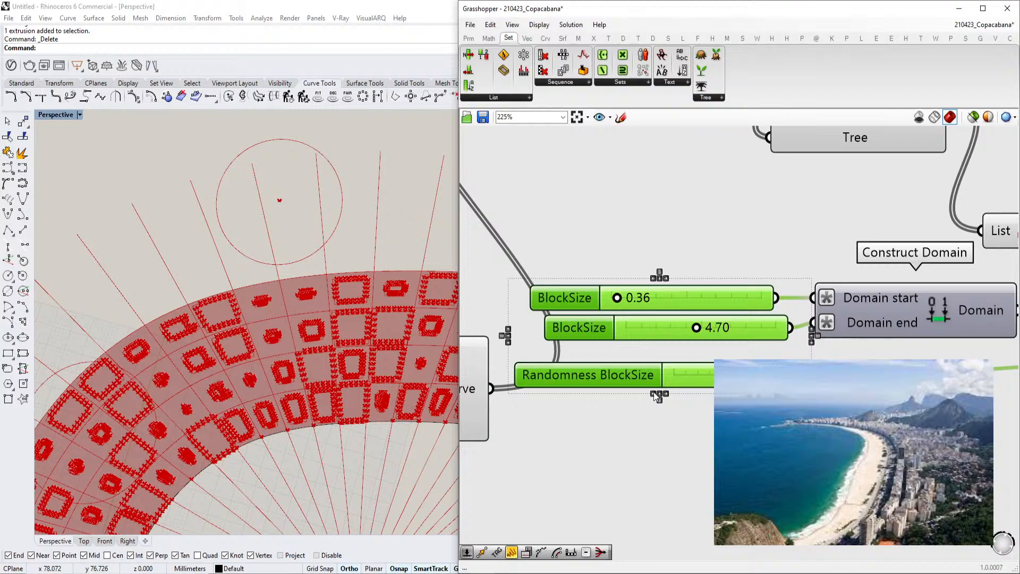
scroll(658, 396, down, 5)
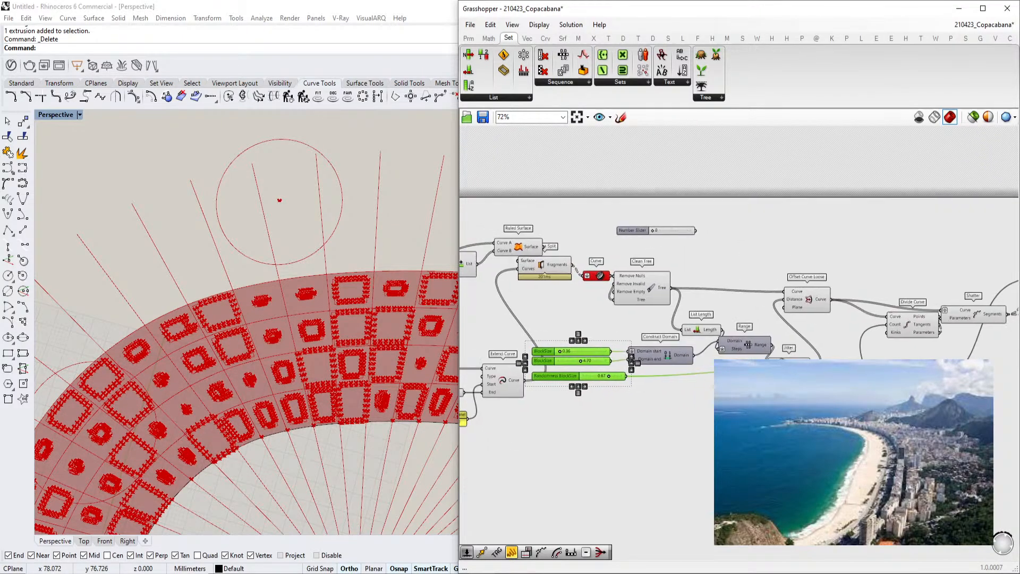
scroll(659, 385, up, 5)
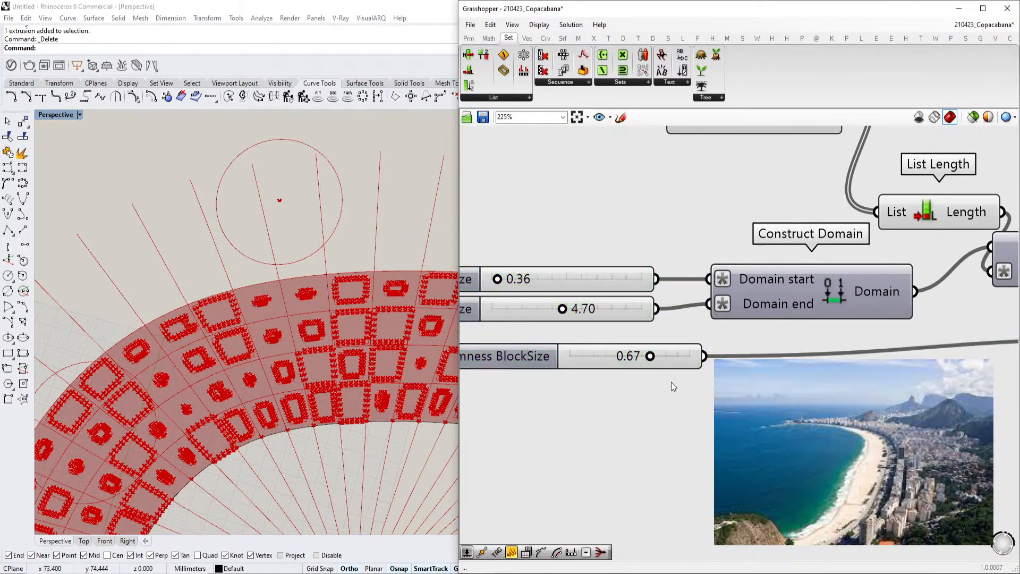
Adjust the BlockSize sliders to 0.62 and 1.67 and the Randomness BlockSize slider to 0.17
drag(682, 357, 617, 357)
scroll(566, 298, up, 3)
mouse_move(561, 290)
mouse_down()
mouse_move(599, 290)
mouse_move(561, 299)
mouse_up()
drag(652, 332, 597, 329)
drag(562, 292, 570, 294)
scroll(260, 399, up, 8)
scroll(589, 332, down, 6)
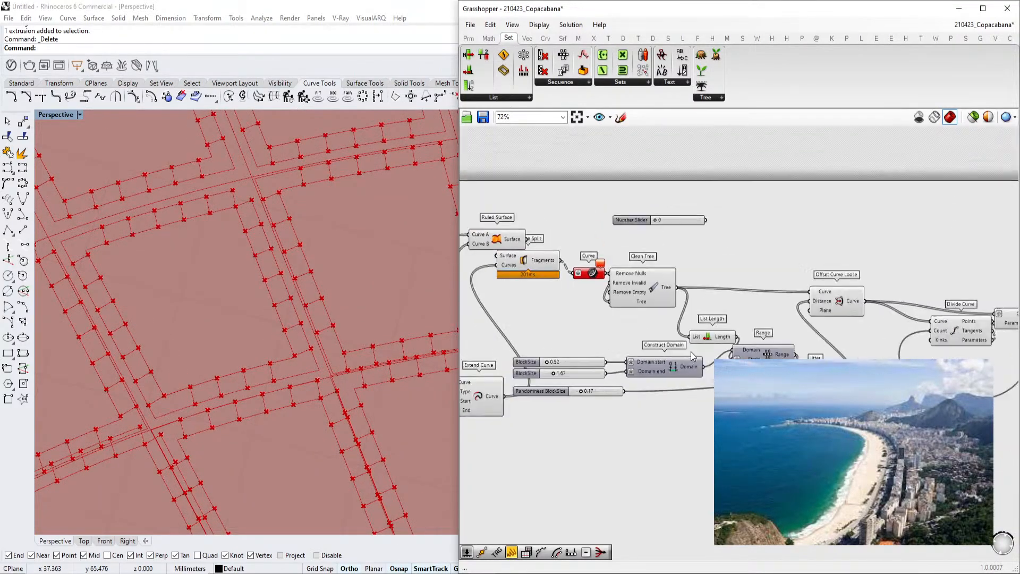
Pan through the definition to the Offset Curve, End Points and Line components at its output end
scroll(742, 341, up, 3)
drag(742, 341, 774, 321)
scroll(687, 329, down, 3)
right_drag(688, 329, 789, 317)
scroll(794, 340, up, 3)
right_drag(700, 301, 938, 300)
click(667, 273)
scroll(658, 273, down, 3)
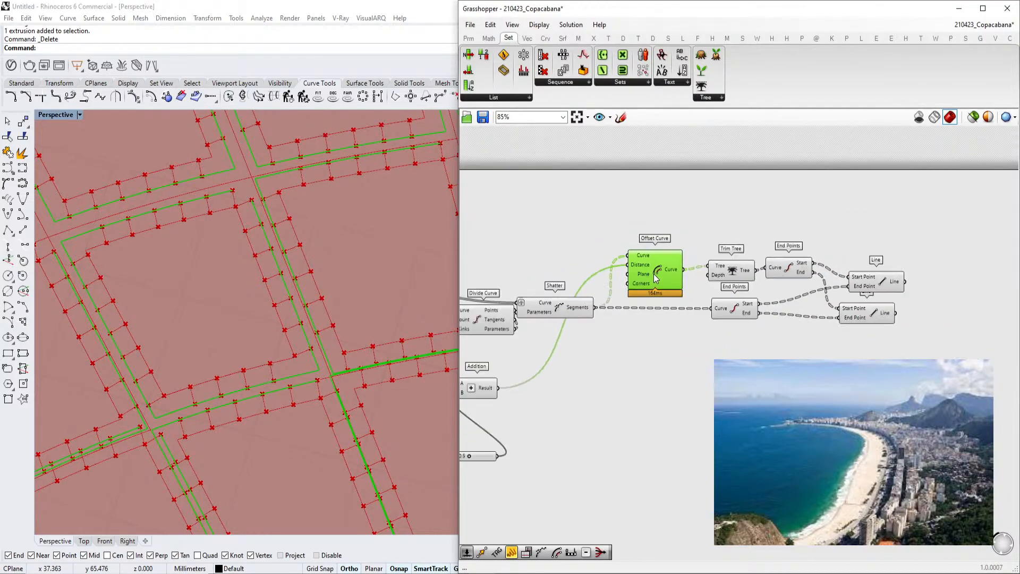
click(542, 335)
scroll(874, 273, up, 3)
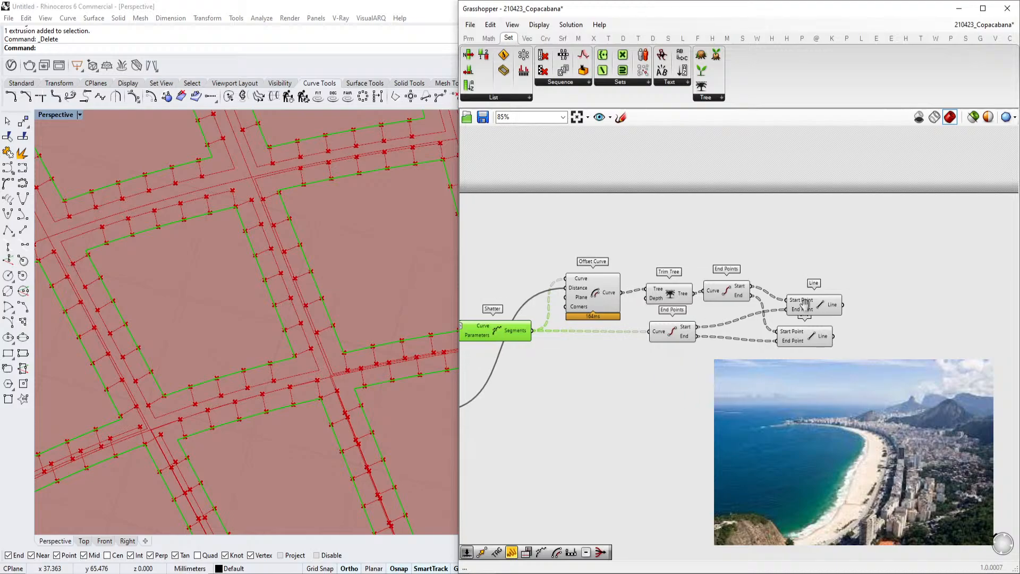
double_click(874, 273)
text(k)
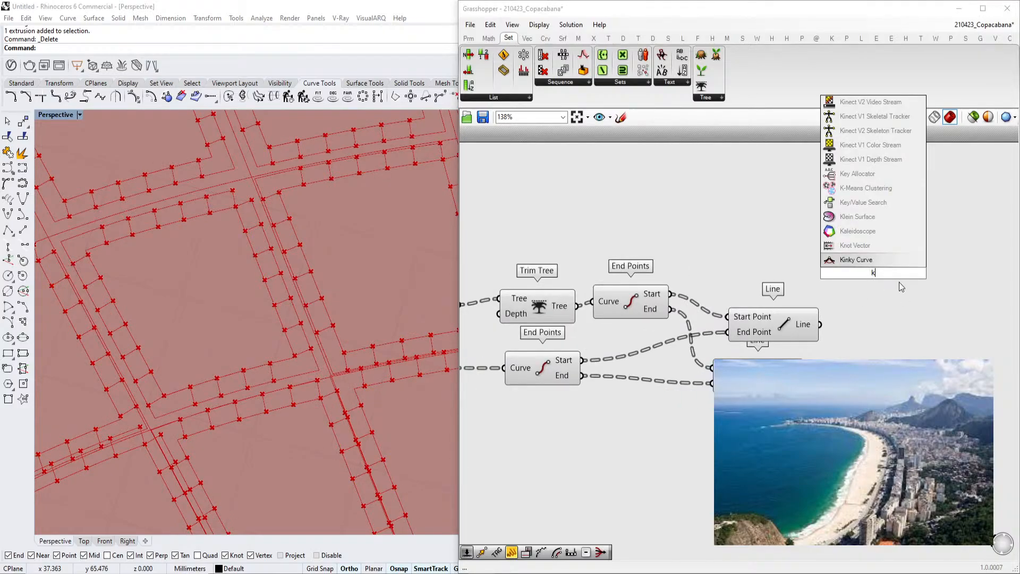
text(joi)
click(811, 275)
Add a Merge component beside the Line components and connect the Line outputs into its inputs
double_click(872, 284)
text(mer)
click(872, 272)
scroll(844, 296, down, 4)
click(627, 291)
drag(632, 286, 900, 265)
drag(892, 300, 587, 324)
Move the Merge component further right and connect the offset curves into another of its inputs
scroll(903, 283, down, 1)
scroll(951, 316, up, 2)
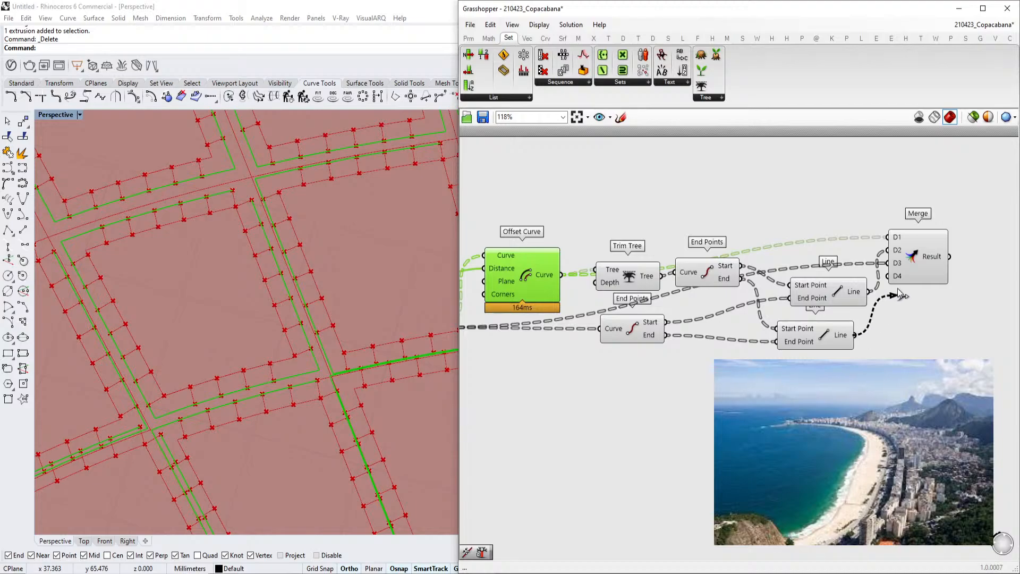
mouse_move(932, 259)
drag(933, 260, 971, 300)
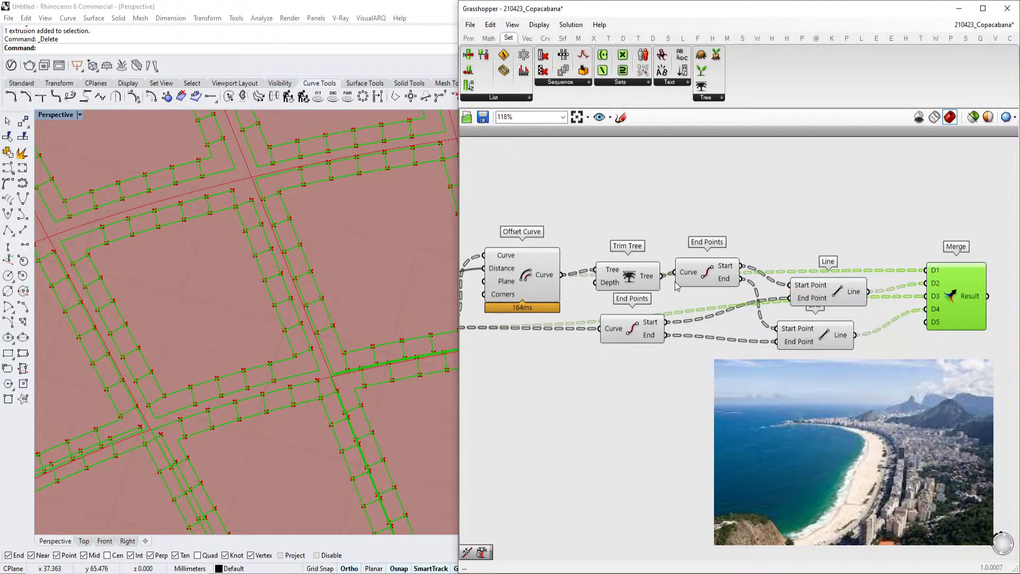
drag(663, 276, 991, 287)
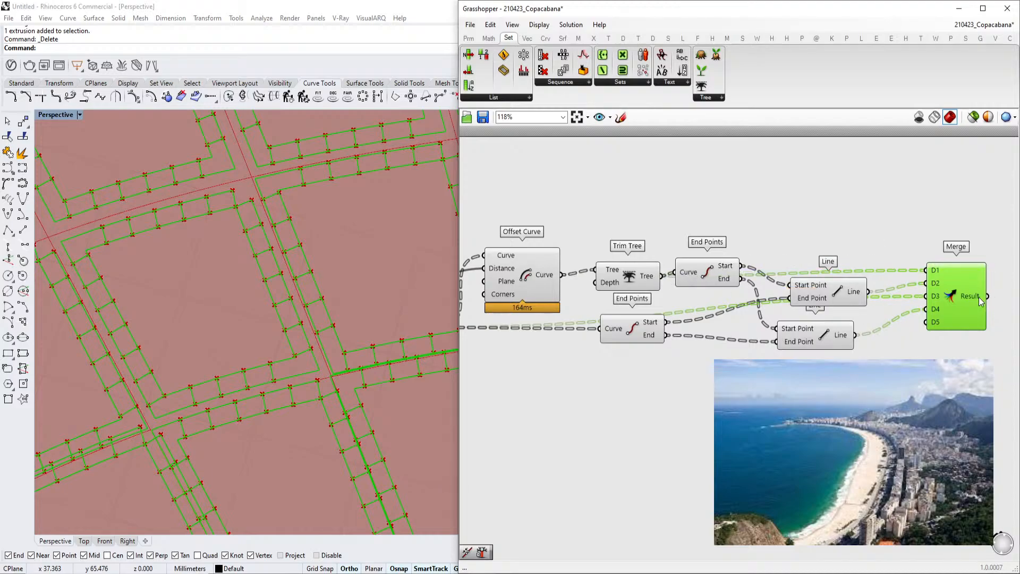
right_drag(979, 298, 910, 294)
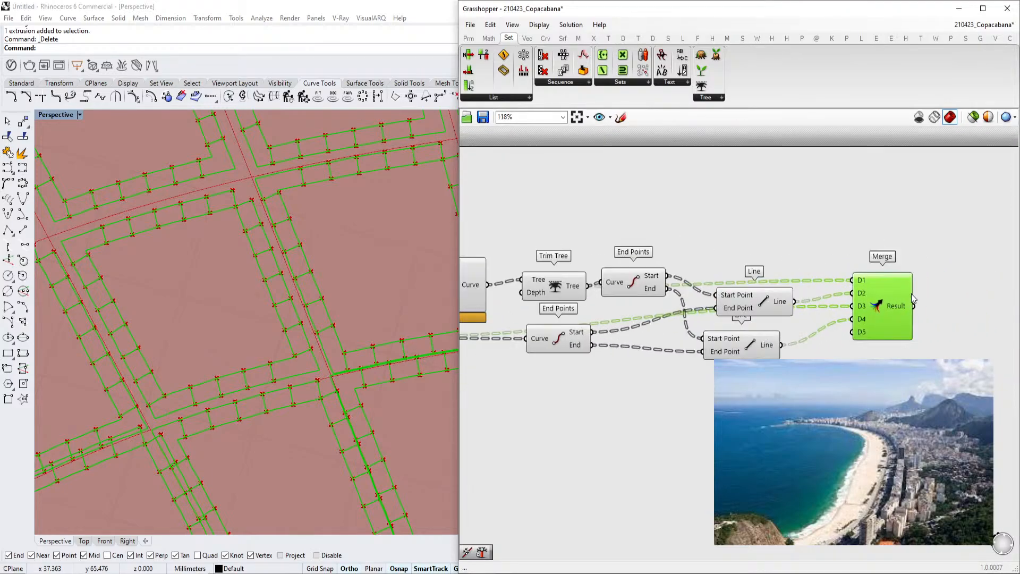
Inspect the Merge result and the Divide Curve points in the Rhino viewport
mouse_move(907, 306)
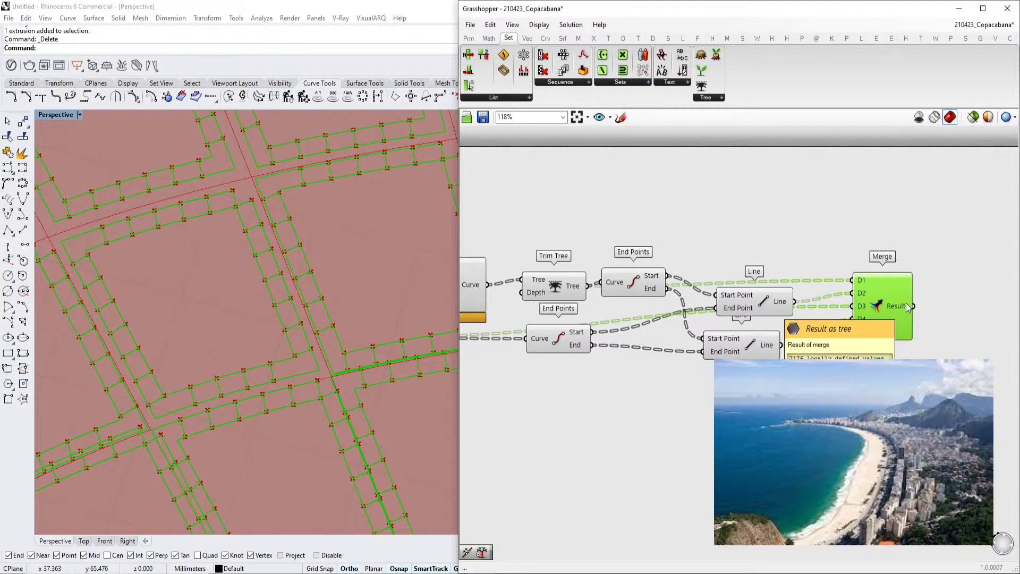
mouse_move(789, 304)
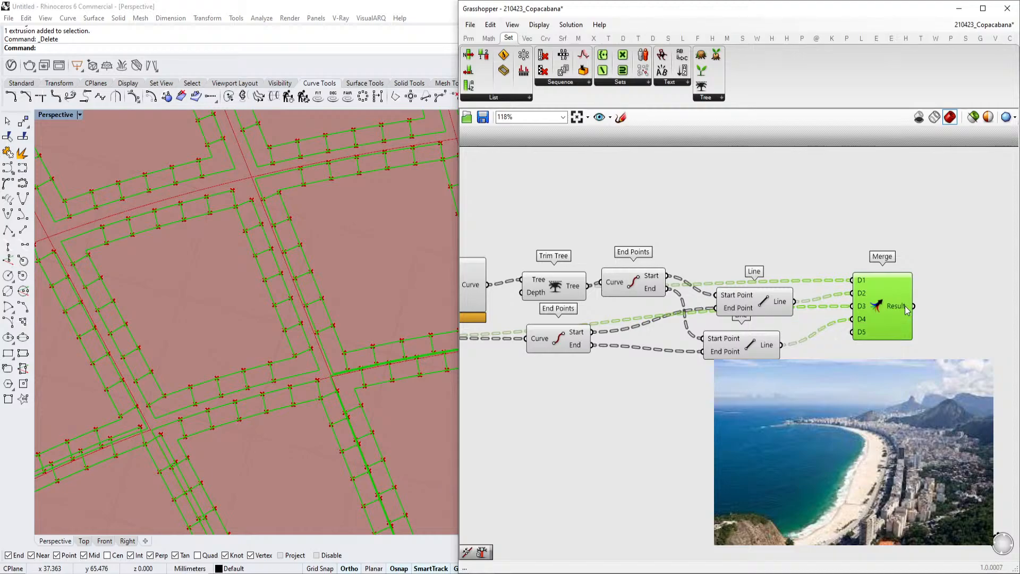
scroll(905, 311, down, 6)
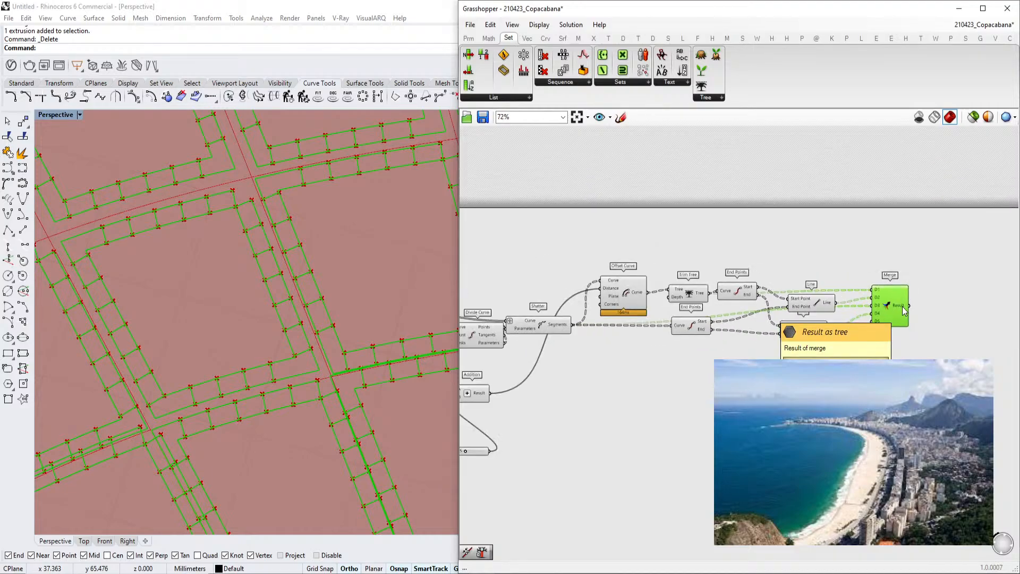
scroll(824, 330, up, 5)
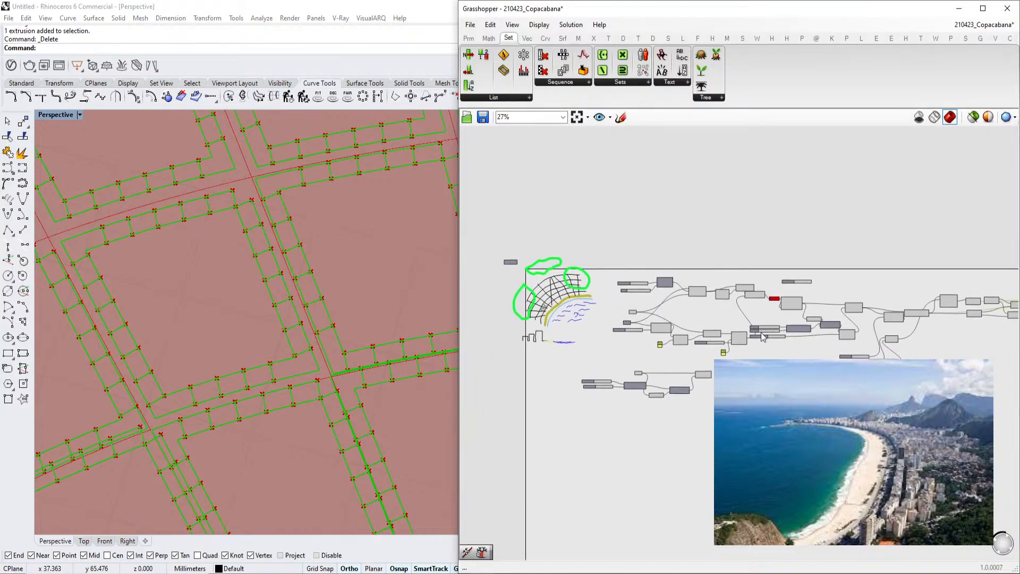
scroll(786, 302, up, 2)
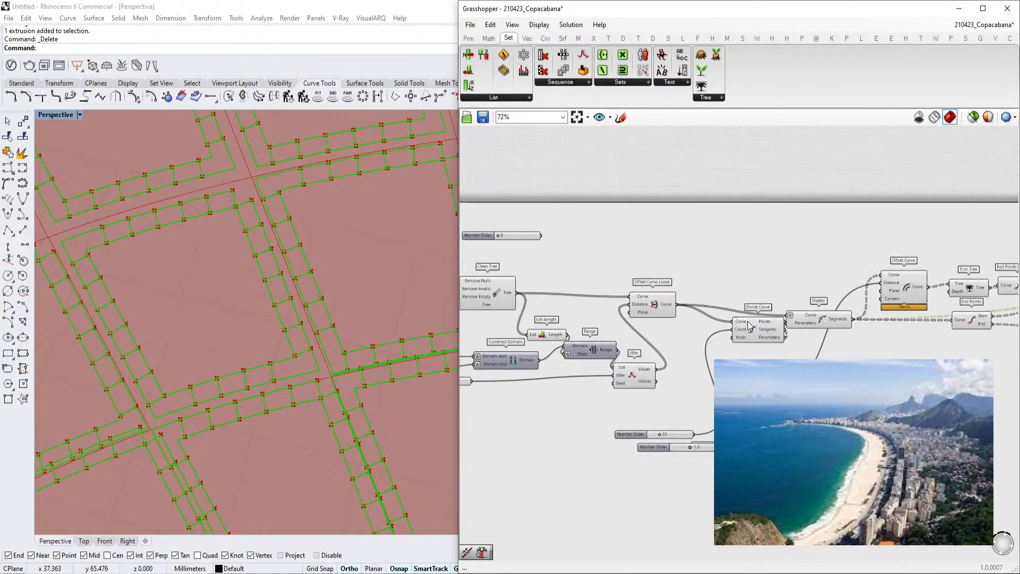
click(738, 339)
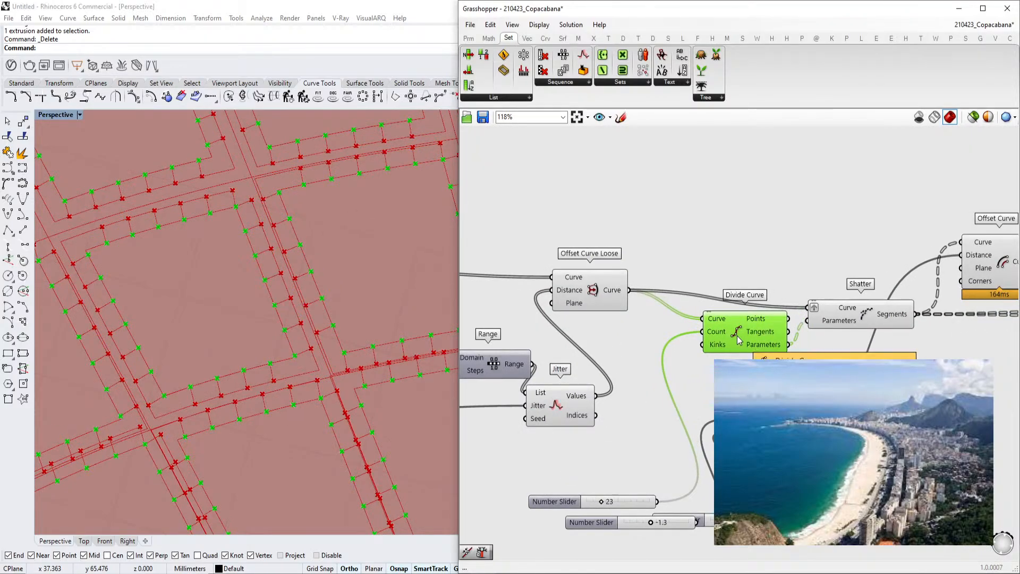
scroll(739, 341, down, 2)
scroll(240, 226, down, 5)
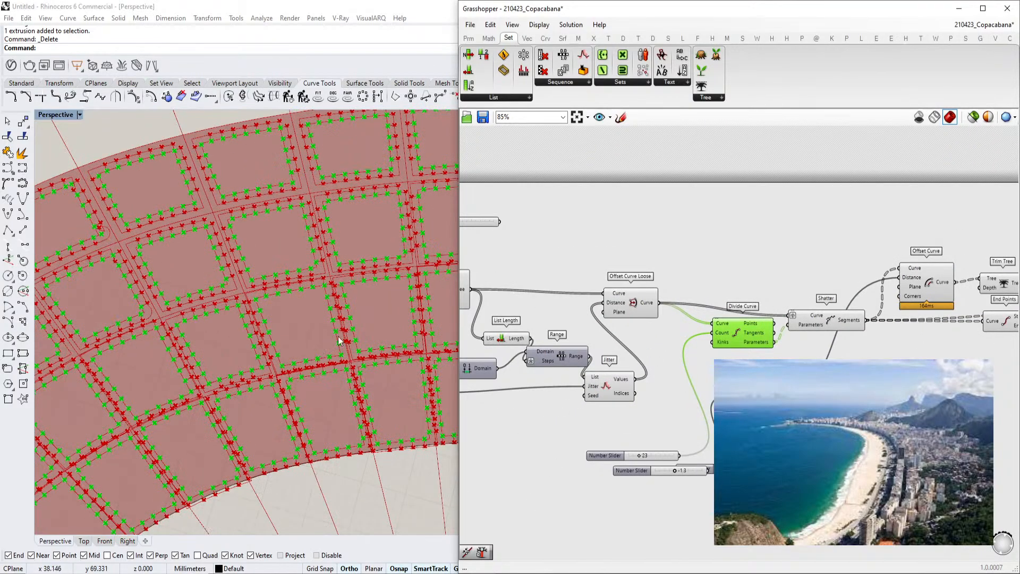
scroll(240, 226, up, 2)
scroll(241, 226, down, 3)
scroll(240, 226, up, 5)
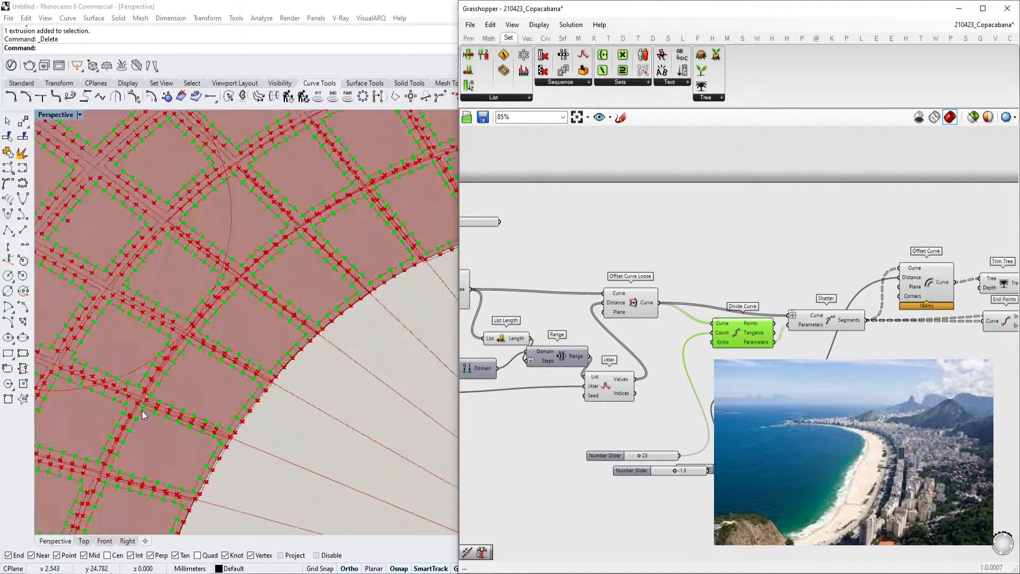
scroll(703, 278, down, 2)
Set the lower Number Slider below the Addition component to -1.2
right_drag(703, 278, 534, 268)
scroll(213, 375, up, 6)
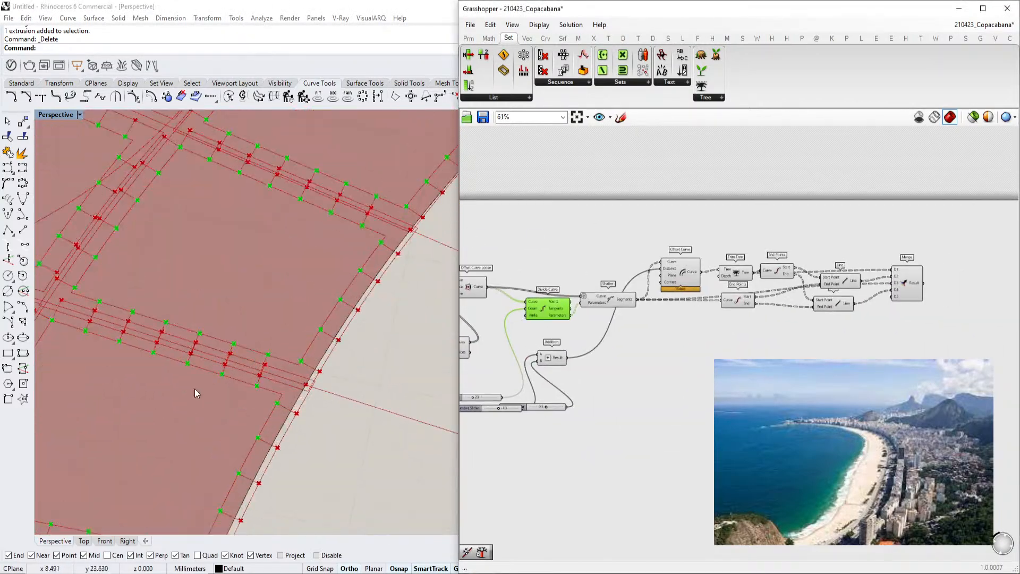
right_drag(574, 370, 675, 367)
scroll(649, 409, up, 7)
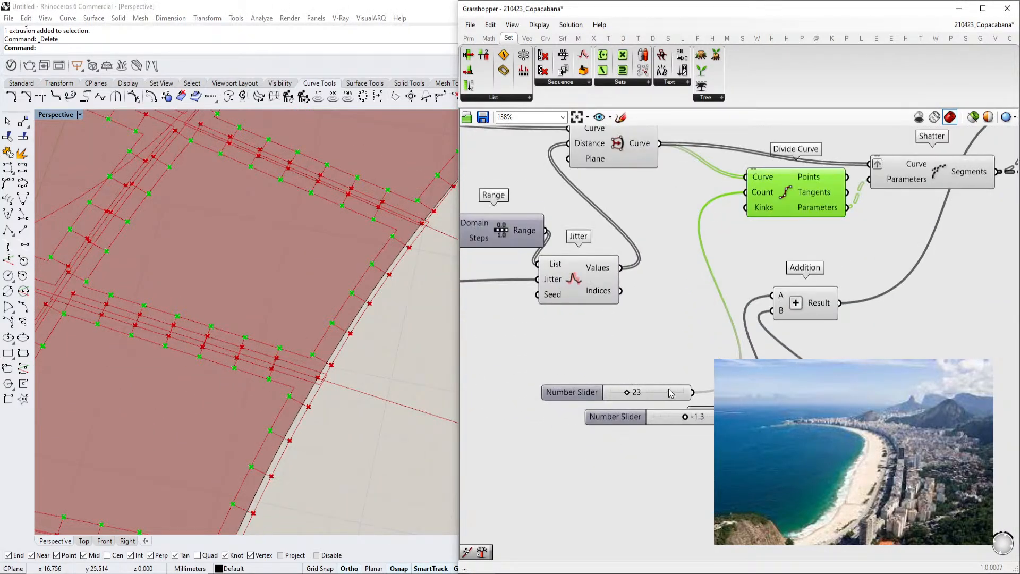
drag(672, 431, 672, 434)
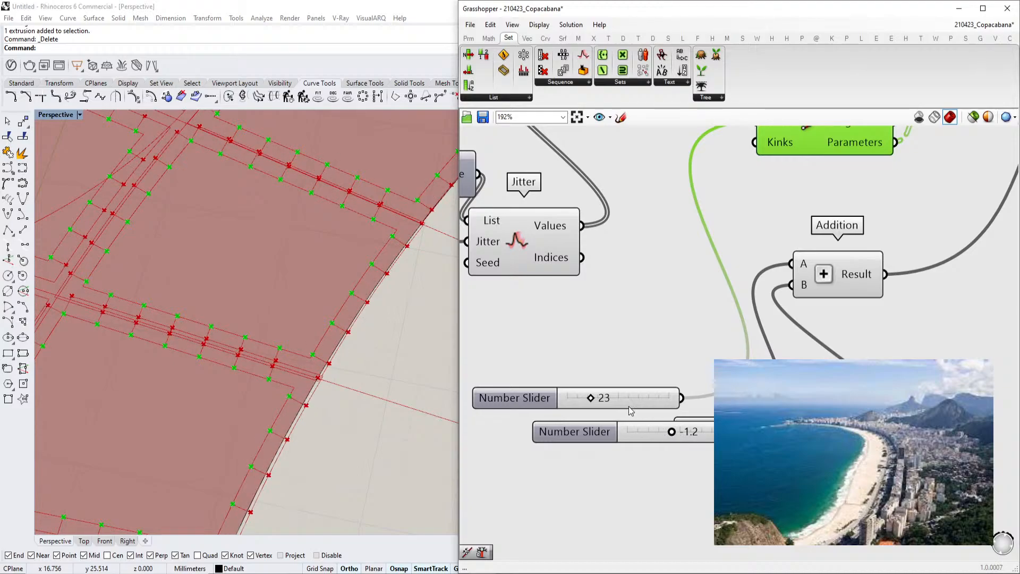
Connect the Jitter Values output to the Addition component's A input
scroll(638, 414, down, 4)
right_drag(875, 292, 684, 364)
scroll(742, 311, up, 1)
right_drag(798, 290, 606, 306)
scroll(516, 334, down, 1)
right_drag(516, 334, 711, 302)
drag(732, 264, 741, 307)
scroll(704, 311, up, 2)
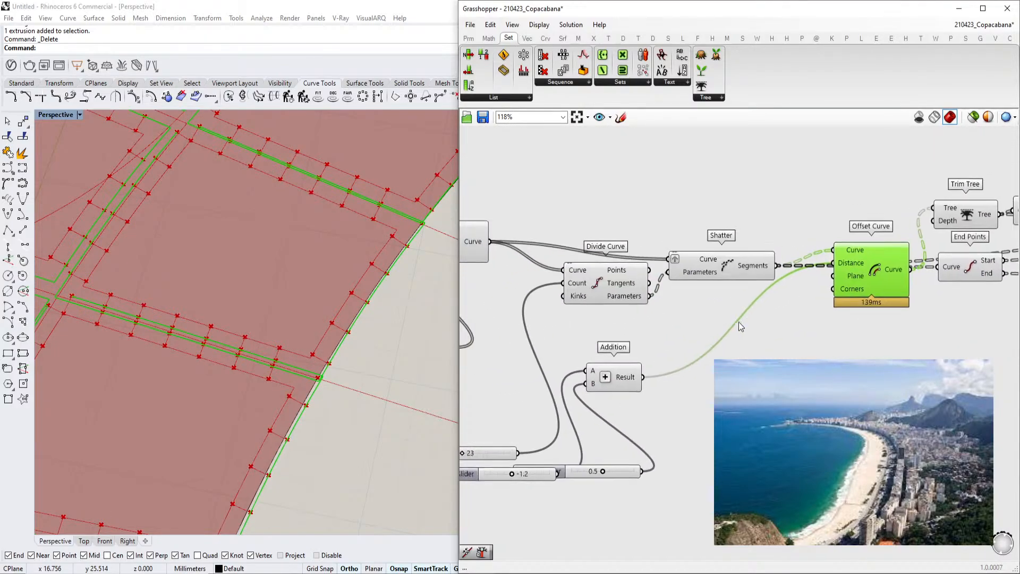
Move the 0.5 Number Slider feeding Addition B up above the 23 slider
right_drag(794, 290, 838, 281)
scroll(838, 281, down, 1)
right_drag(694, 355, 790, 343)
click(713, 371)
right_drag(534, 359, 695, 346)
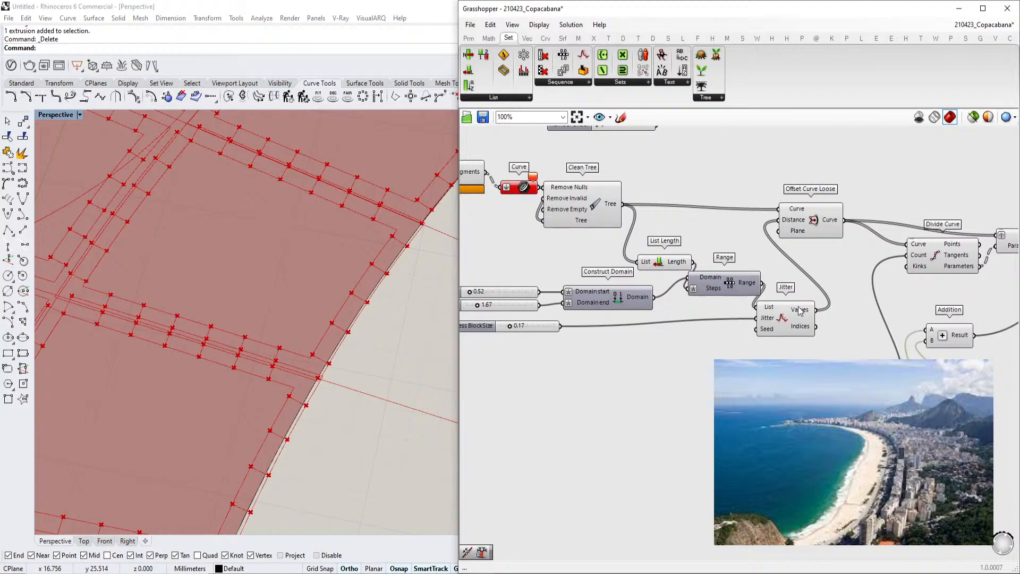
right_drag(949, 282, 732, 326)
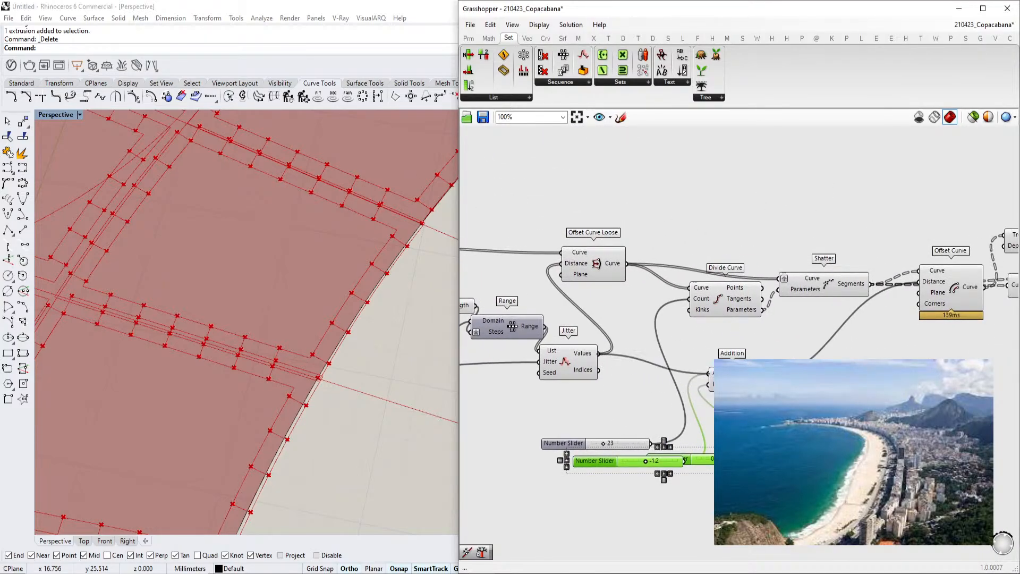
scroll(713, 374, down, 1)
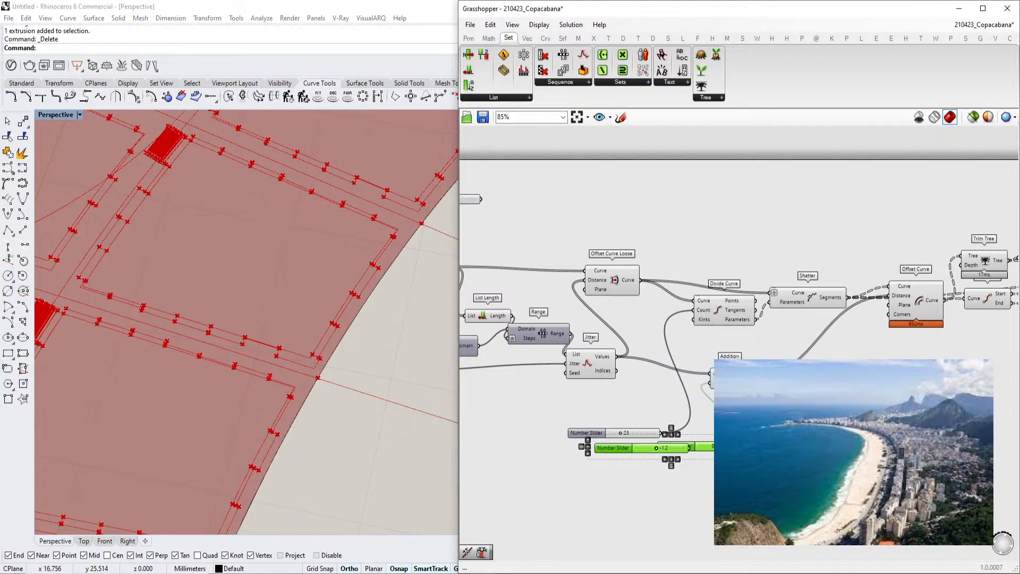
scroll(739, 441, up, 2)
click(755, 475)
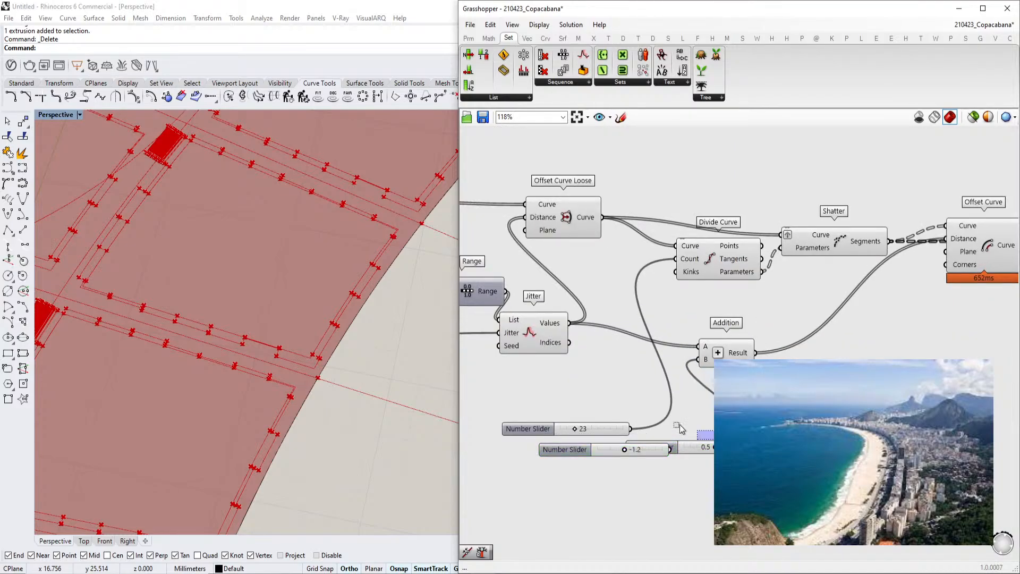
drag(674, 448, 591, 413)
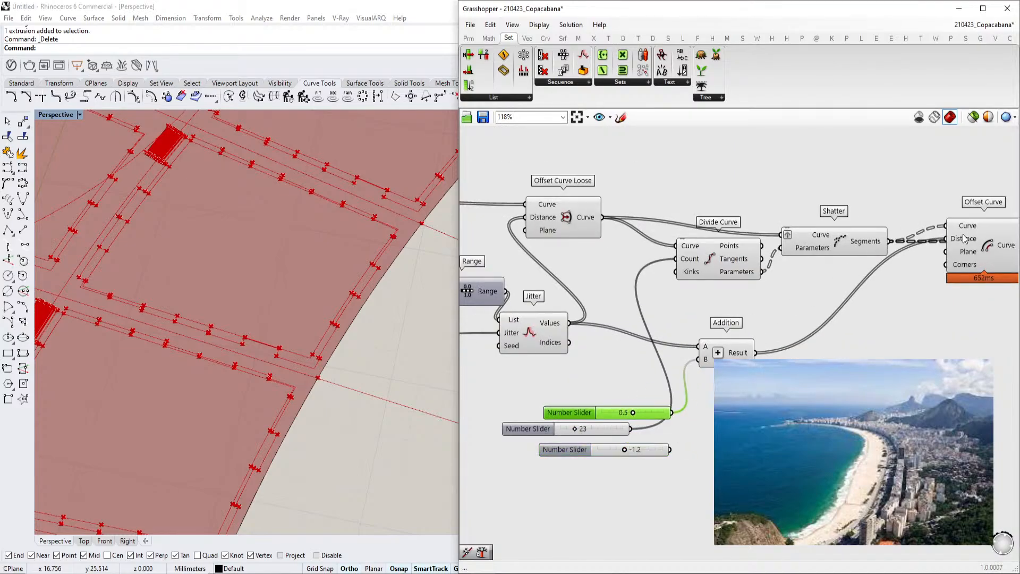
Set the Number Slider feeding the Addition B input to 0.0
mouse_move(886, 243)
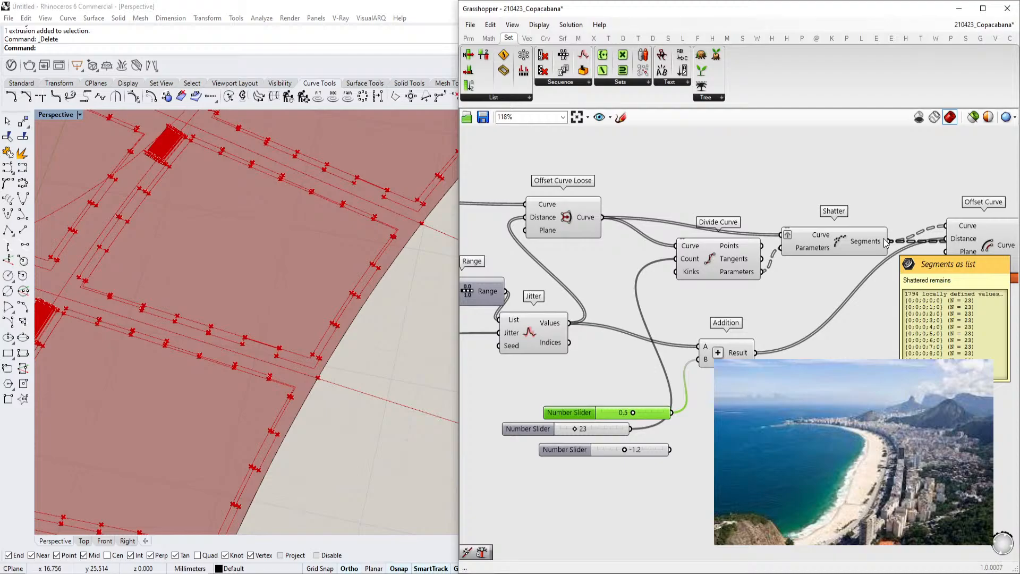
scroll(731, 354, up, 2)
scroll(698, 330, down, 3)
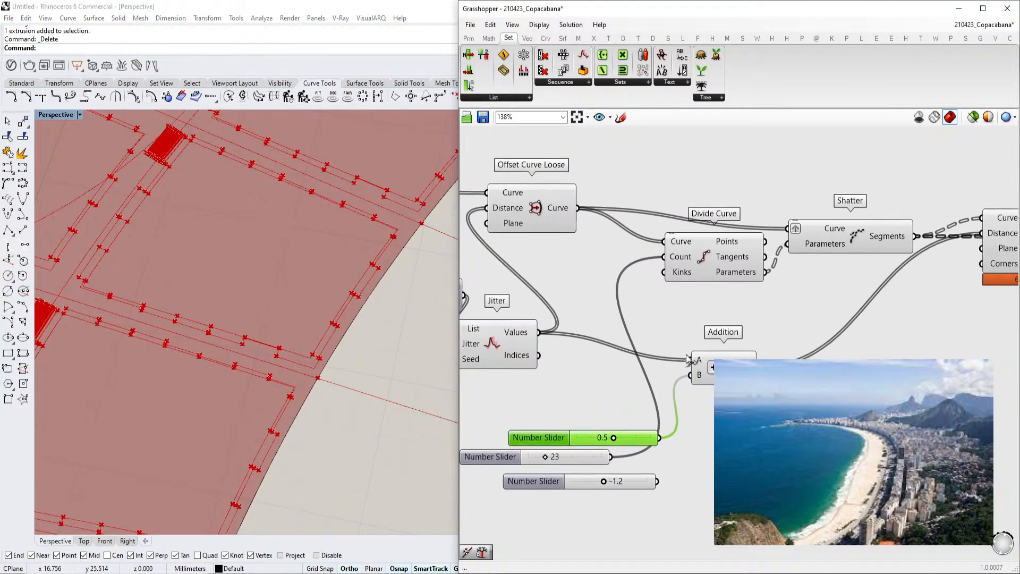
click(894, 290)
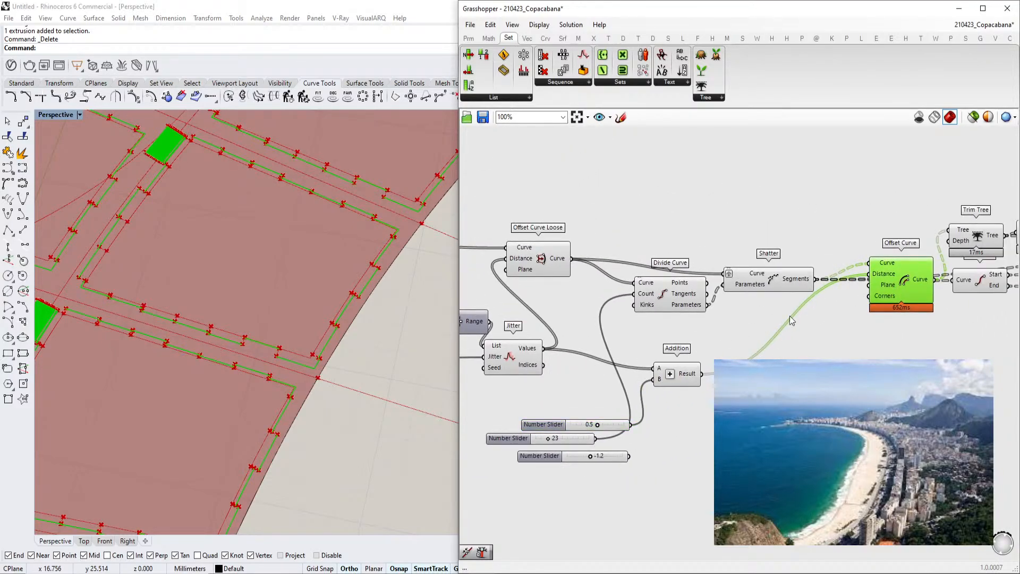
scroll(672, 385, up, 1)
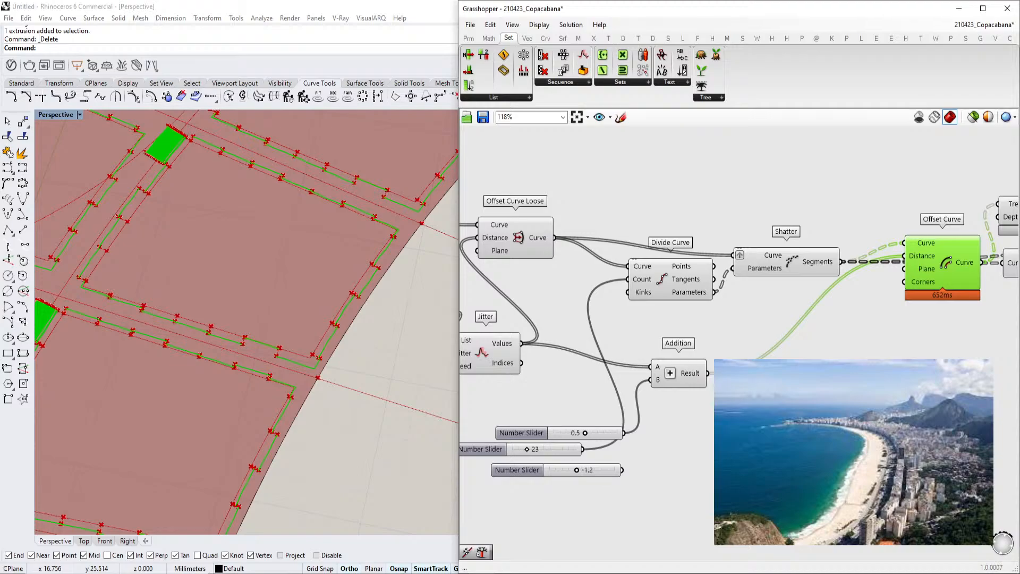
right_click(698, 375)
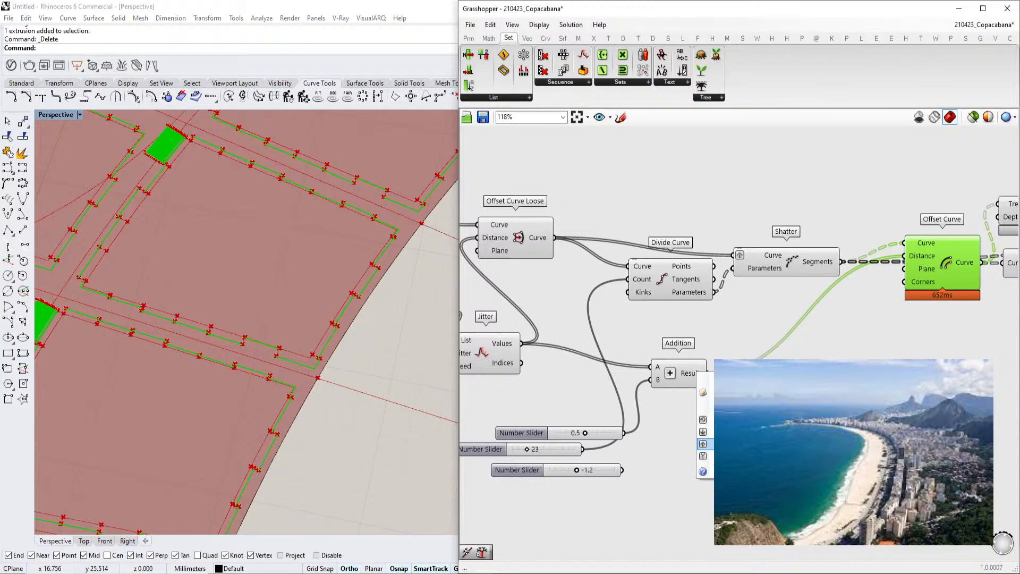
click(703, 444)
scroll(658, 435, up, 2)
mouse_move(640, 432)
mouse_down()
mouse_move(657, 433)
mouse_move(635, 435)
mouse_up()
scroll(701, 421, down, 3)
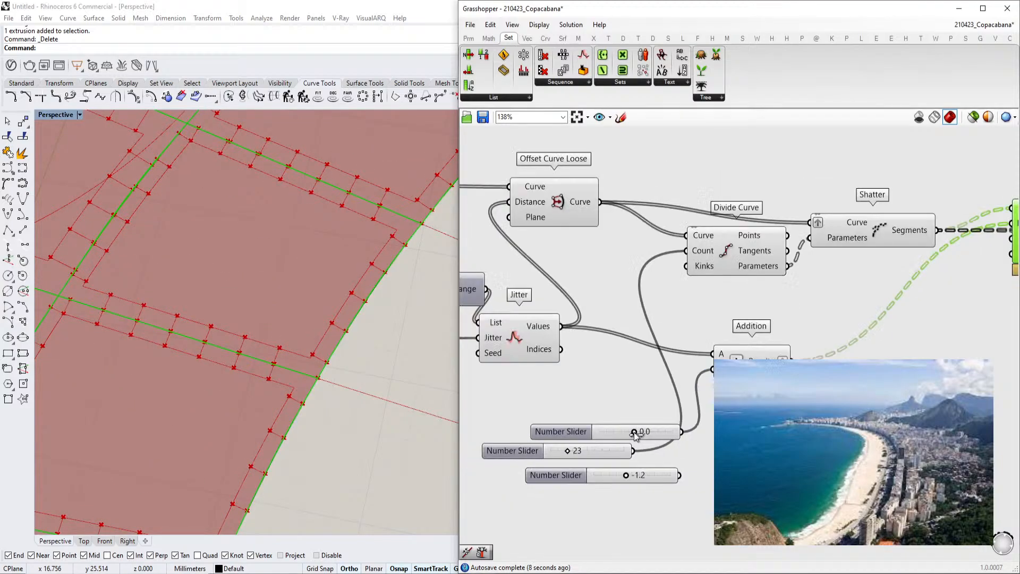
Set the Number Slider feeding the Addition B input to 0.4
scroll(338, 355, down, 10)
scroll(187, 258, up, 8)
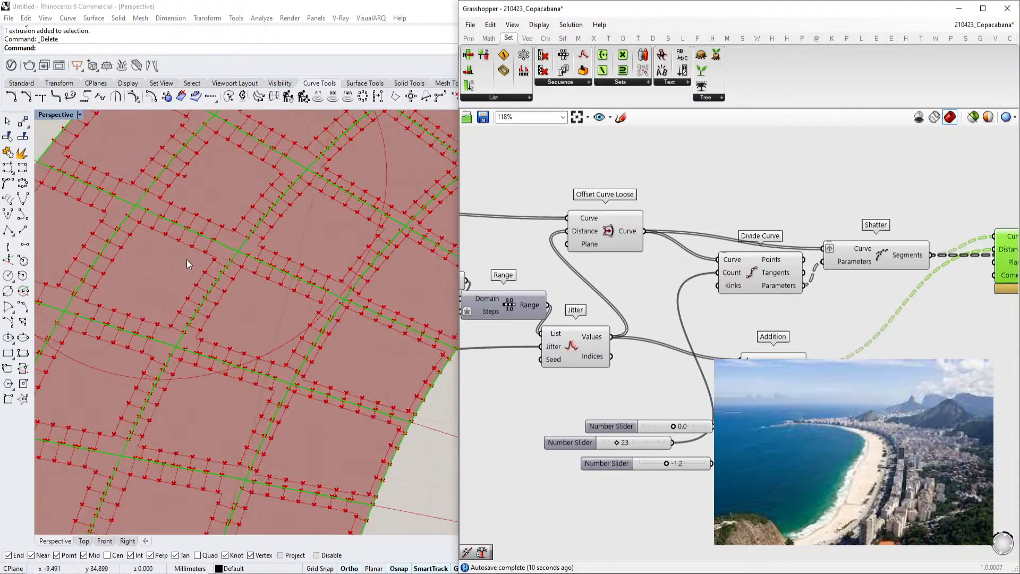
scroll(285, 345, down, 3)
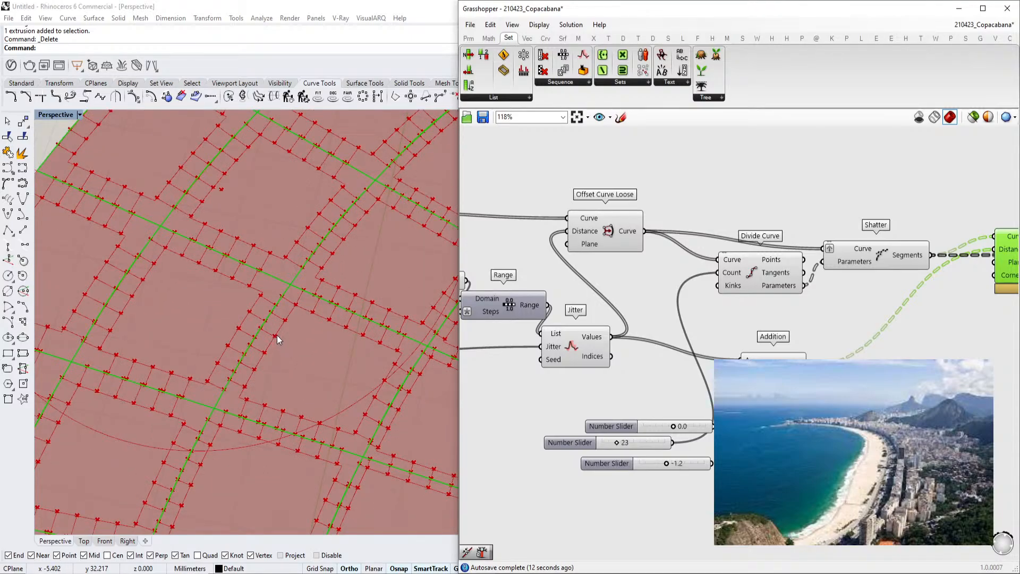
scroll(689, 429, up, 8)
drag(662, 430, 667, 434)
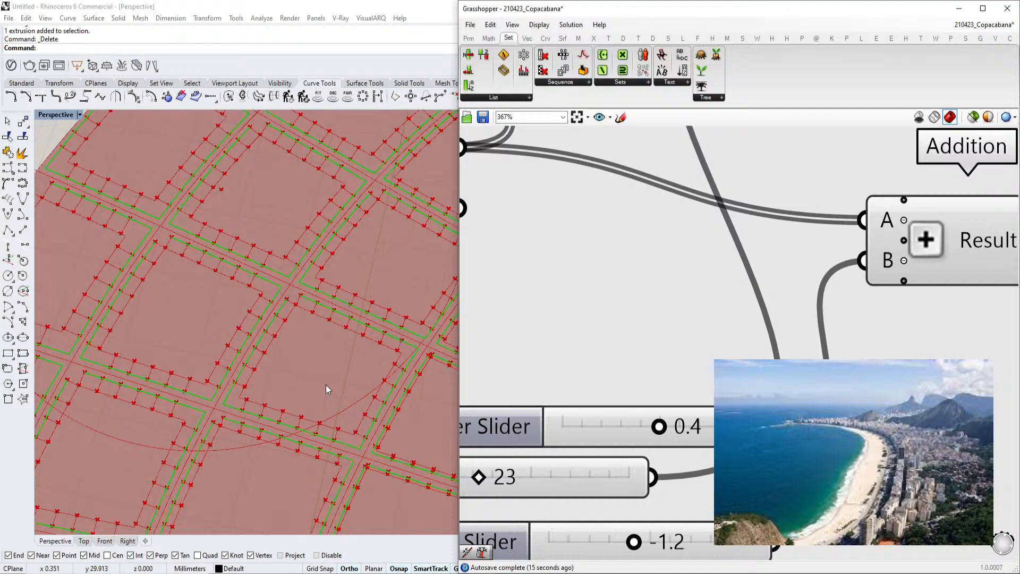
Set the two BlockSize sliders to 1.48 and 2.00
scroll(364, 391, down, 3)
scroll(709, 347, down, 8)
right_drag(467, 330, 691, 382)
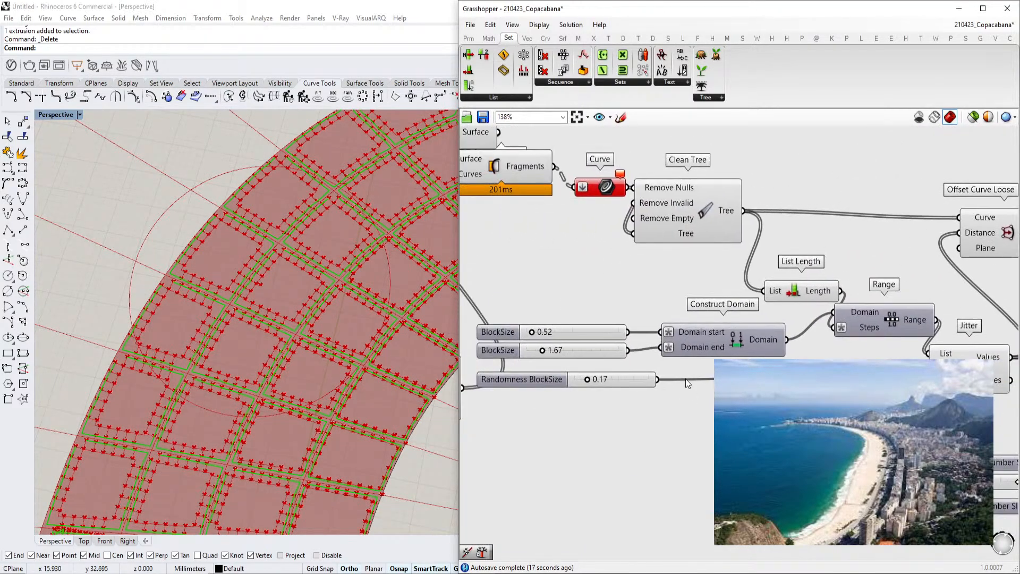
scroll(707, 344, up, 5)
drag(710, 342, 720, 342)
drag(666, 279, 684, 276)
scroll(381, 417, up, 5)
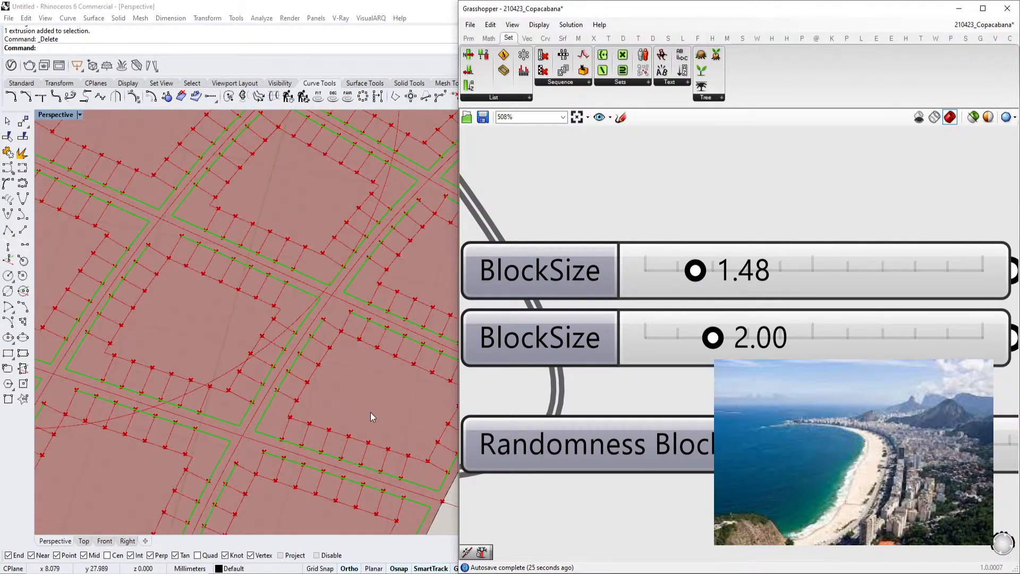
Set the first BlockSize slider to 1.51
mouse_move(694, 270)
mouse_down()
mouse_move(683, 270)
mouse_move(711, 269)
mouse_move(677, 269)
mouse_move(710, 278)
mouse_up()
scroll(395, 326, up, 5)
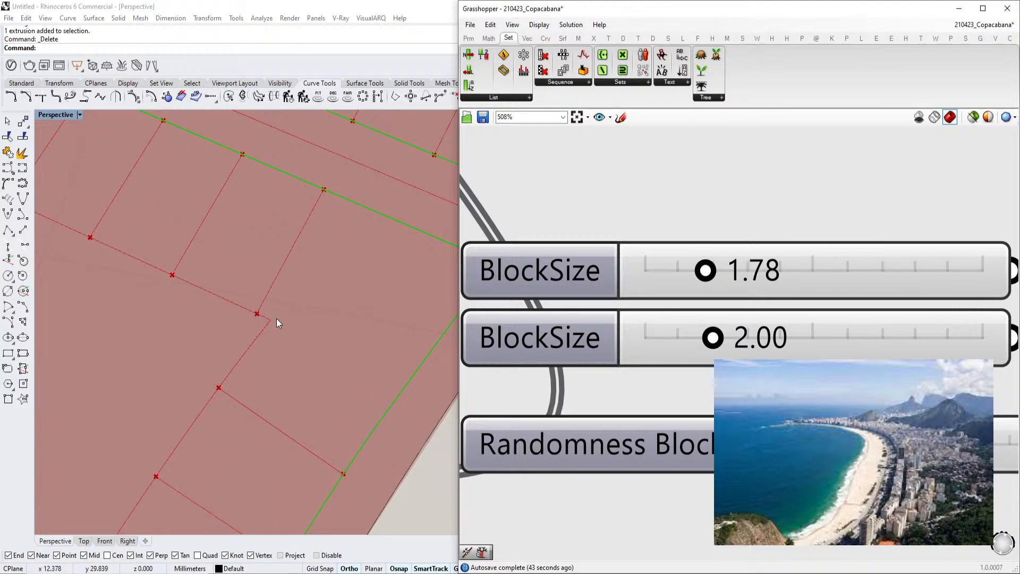
click(693, 274)
drag(700, 274, 697, 276)
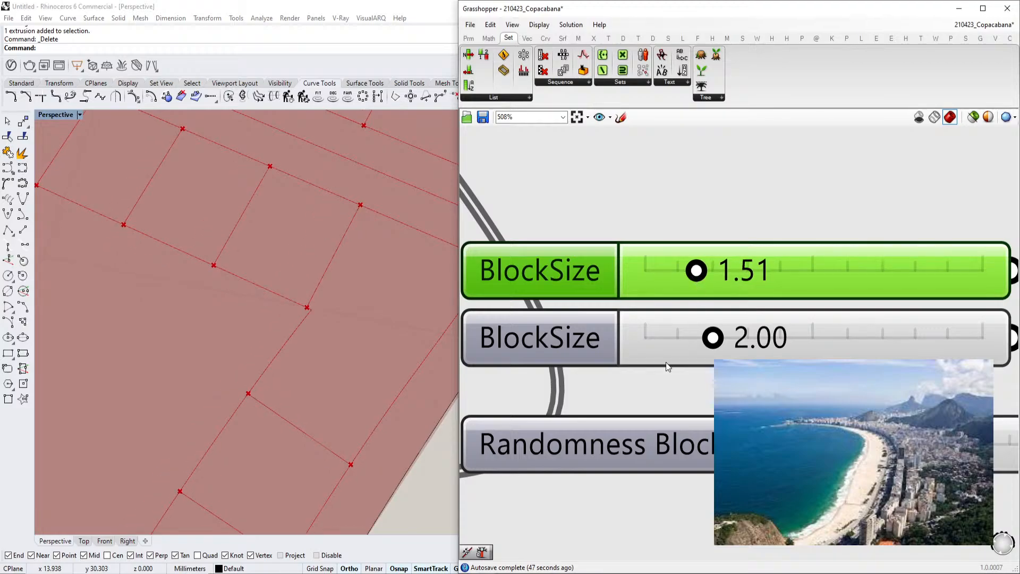
Zoom around the Rhino viewport to inspect the offset strips and connecting lines of the pavement pattern
scroll(358, 320, down, 5)
scroll(356, 325, up, 2)
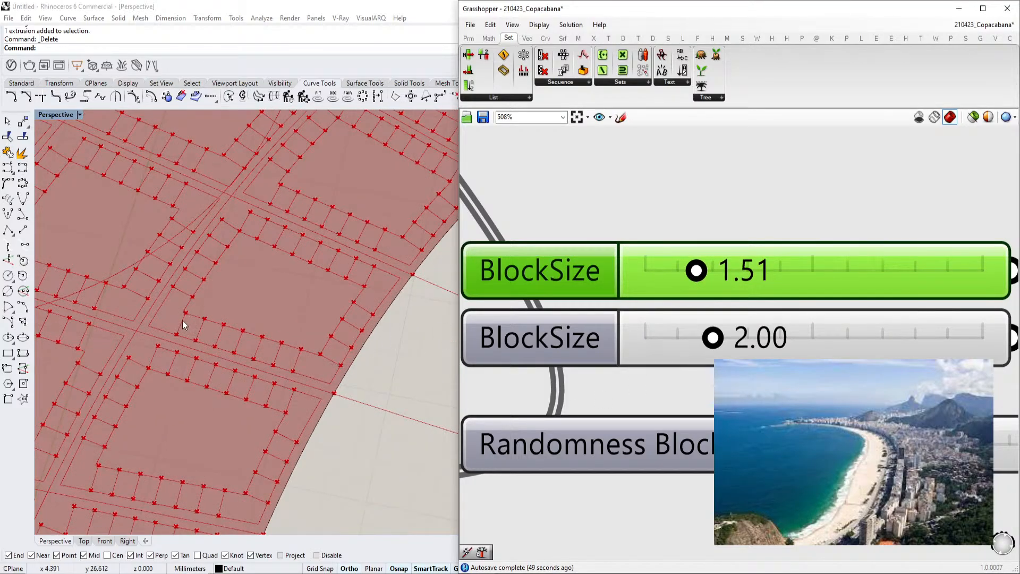
scroll(218, 319, down, 3)
scroll(155, 423, down, 3)
scroll(145, 429, up, 3)
scroll(156, 415, down, 3)
scroll(254, 248, up, 2)
scroll(170, 341, up, 2)
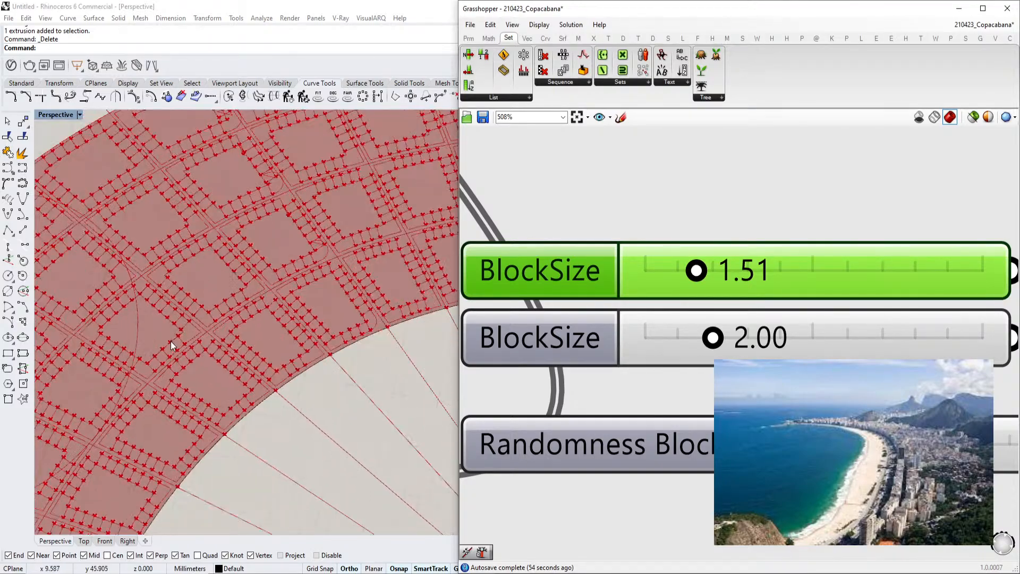
scroll(263, 283, up, 4)
scroll(266, 261, up, 2)
scroll(266, 262, up, 2)
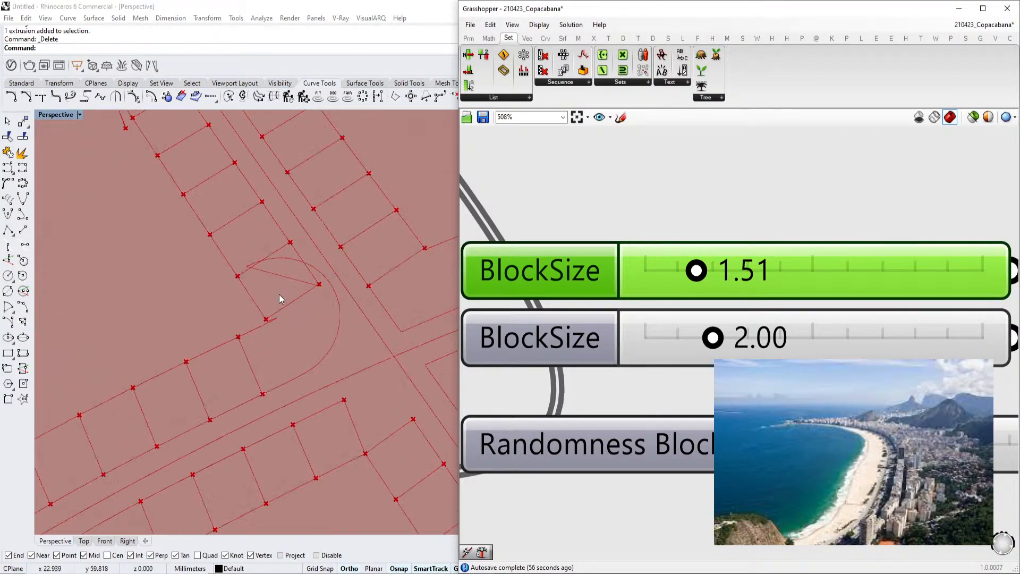
scroll(295, 288, up, 2)
scroll(662, 288, down, 10)
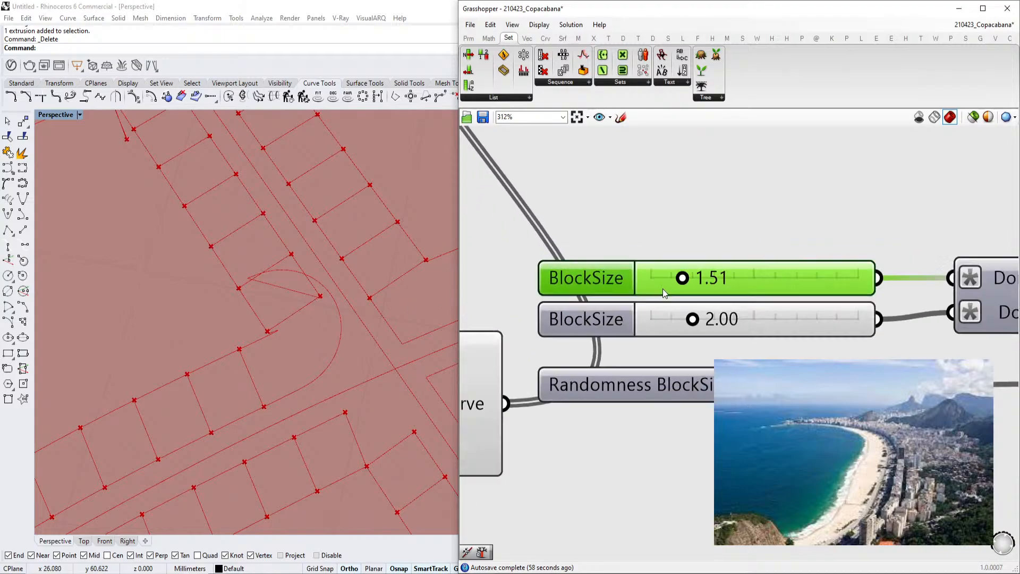
scroll(744, 298, up, 5)
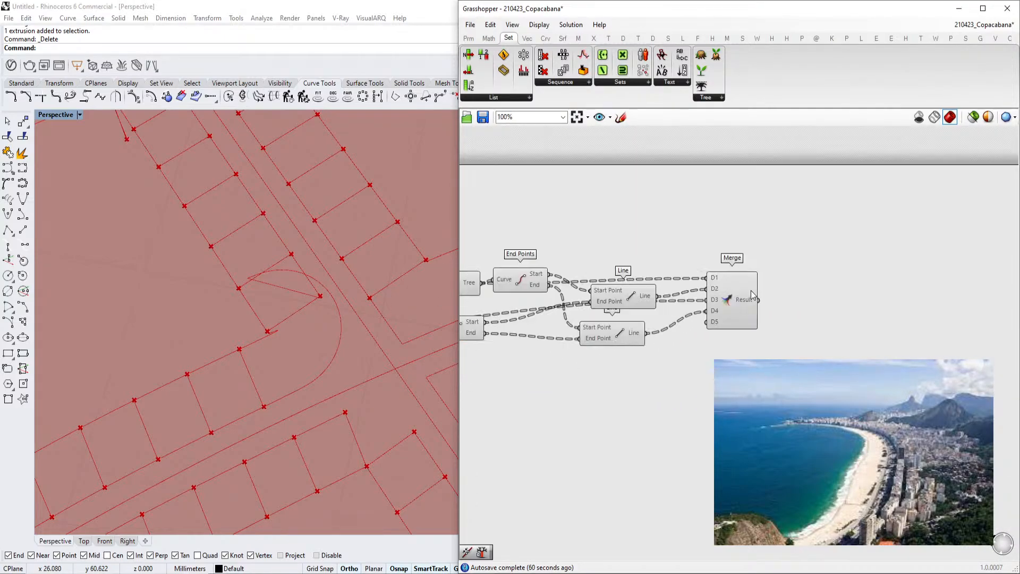
Add a Partition List component and feed the Merge Result into its List input
click(745, 306)
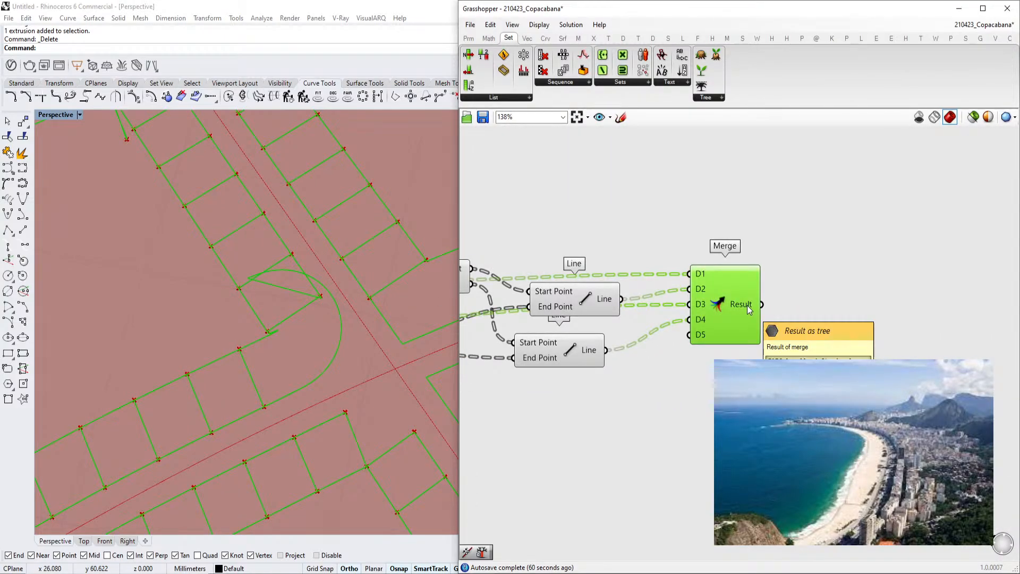
click(849, 304)
double_click(849, 305)
text(part)
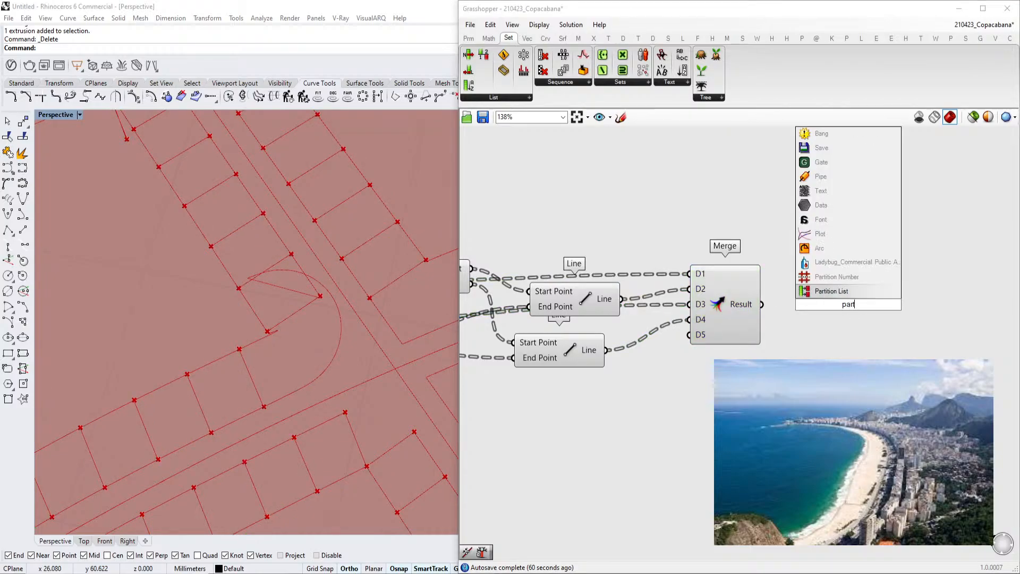
key(Return)
drag(762, 305, 807, 298)
drag(844, 305, 872, 323)
Create a panel containing 4 and connect it to the Partition List Size input
double_click(770, 392)
text(4)
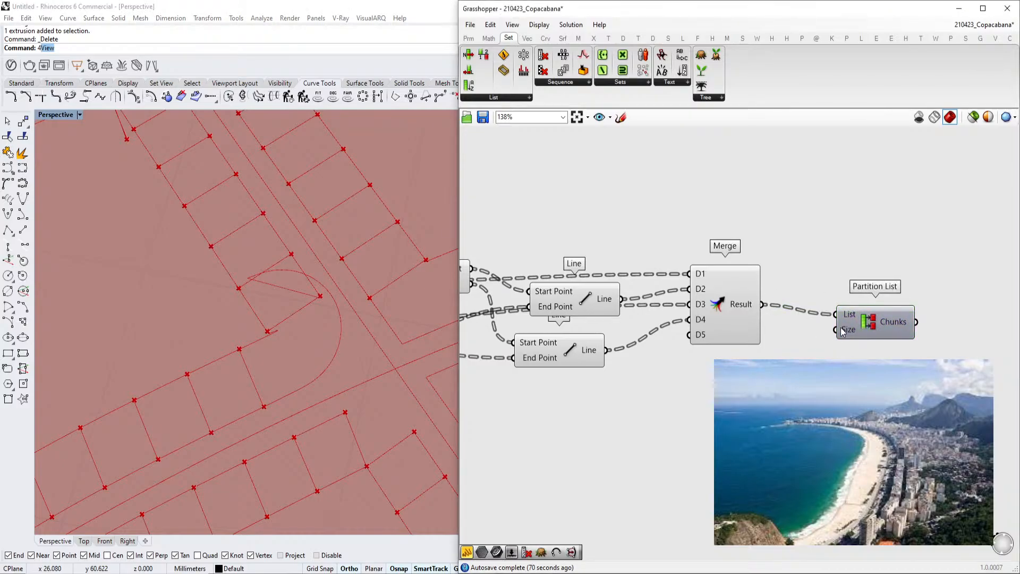
click(896, 321)
right_drag(910, 317, 869, 325)
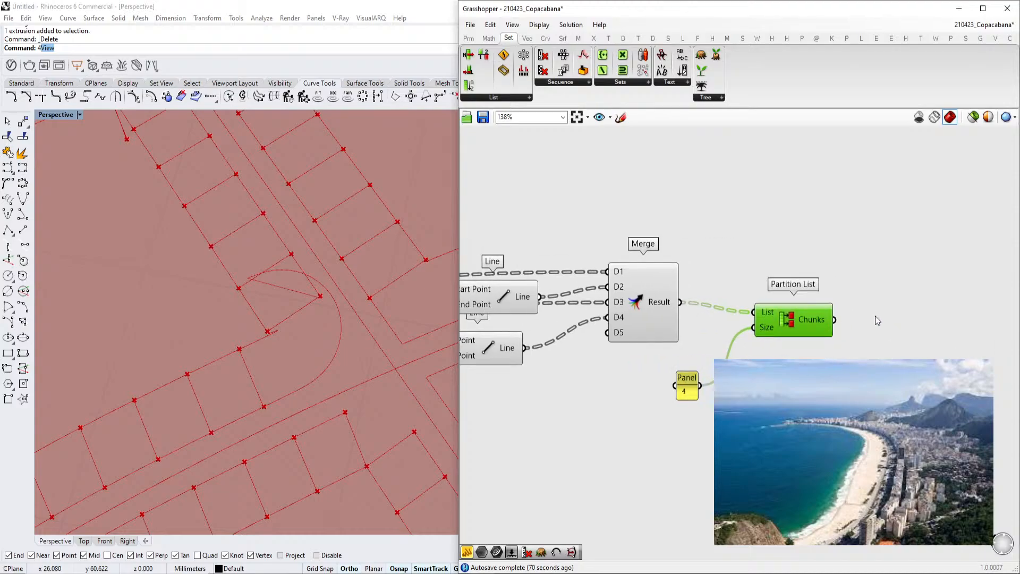
Add a Closed component and connect the Partition List Chunks to its Curve input
double_click(894, 318)
text(cllosed)
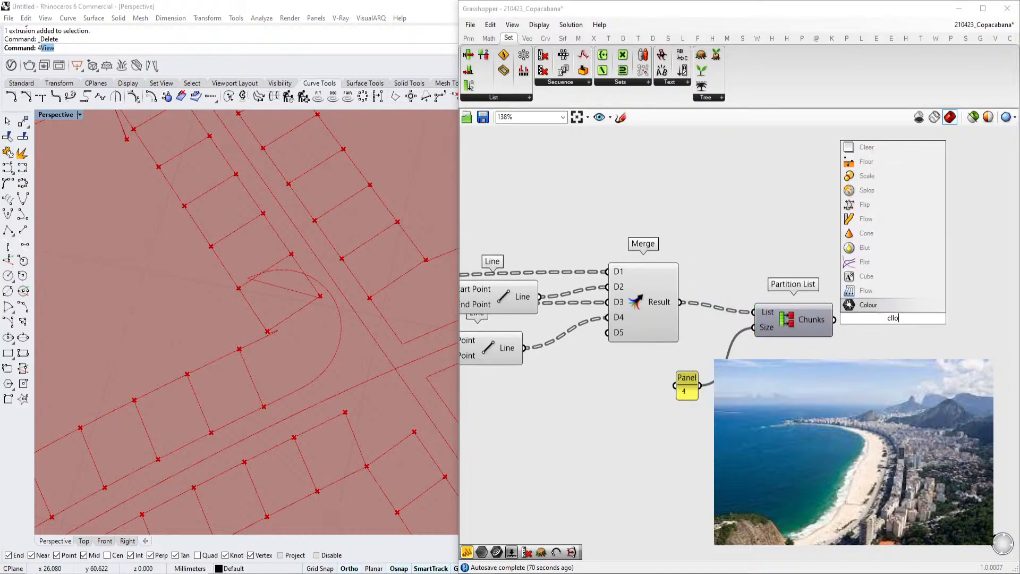
key(BackSpace)
key(BackSpace)
key(BackSpace)
key(BackSpace)
key(BackSpace)
text(ose)
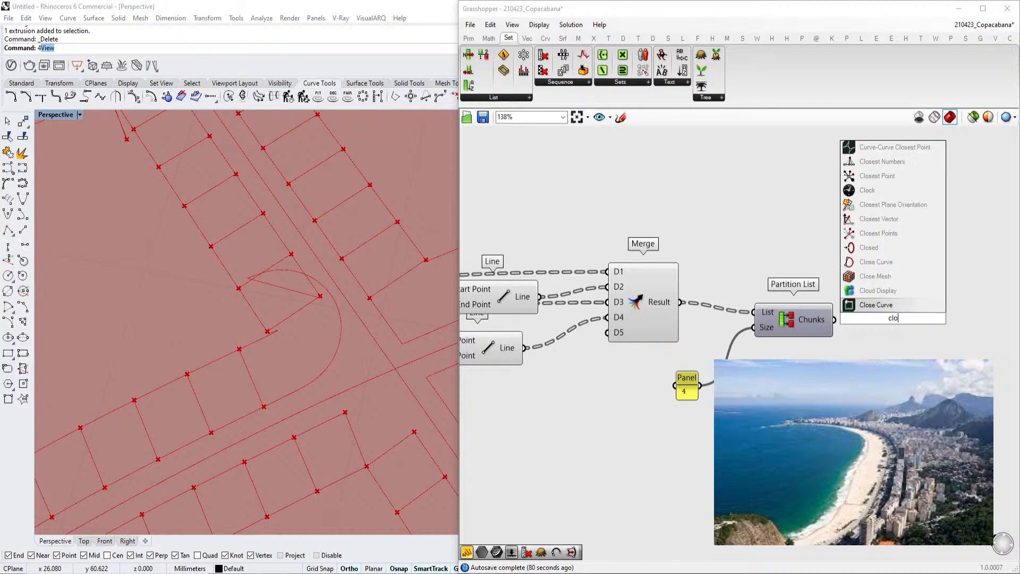
text(d)
key(Return)
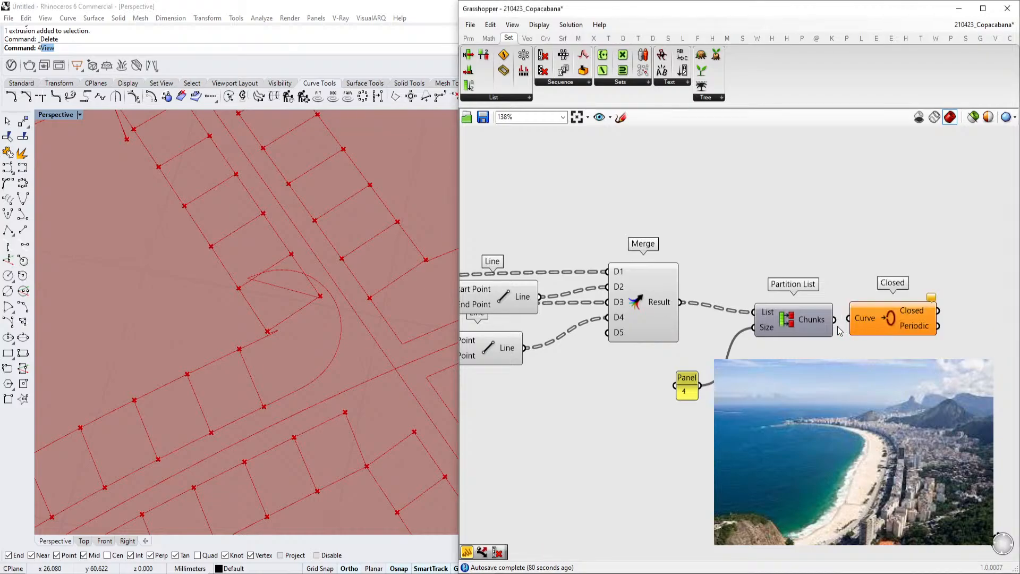
drag(848, 319, 850, 319)
right_drag(905, 312, 799, 319)
Add a panel and connect the Closed output to it
double_click(888, 349)
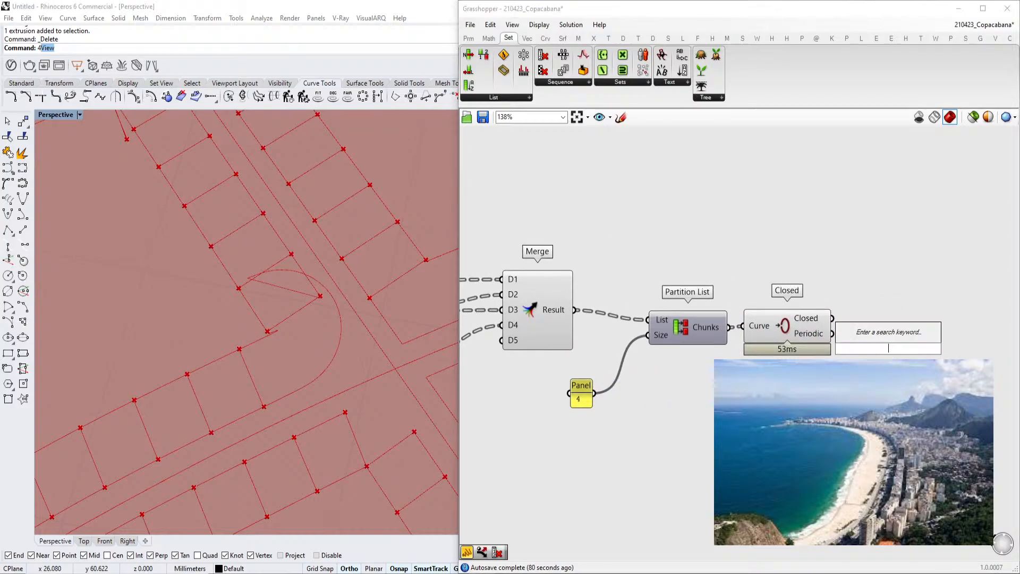
text(//)
key(Return)
drag(884, 345, 918, 302)
drag(834, 318, 898, 336)
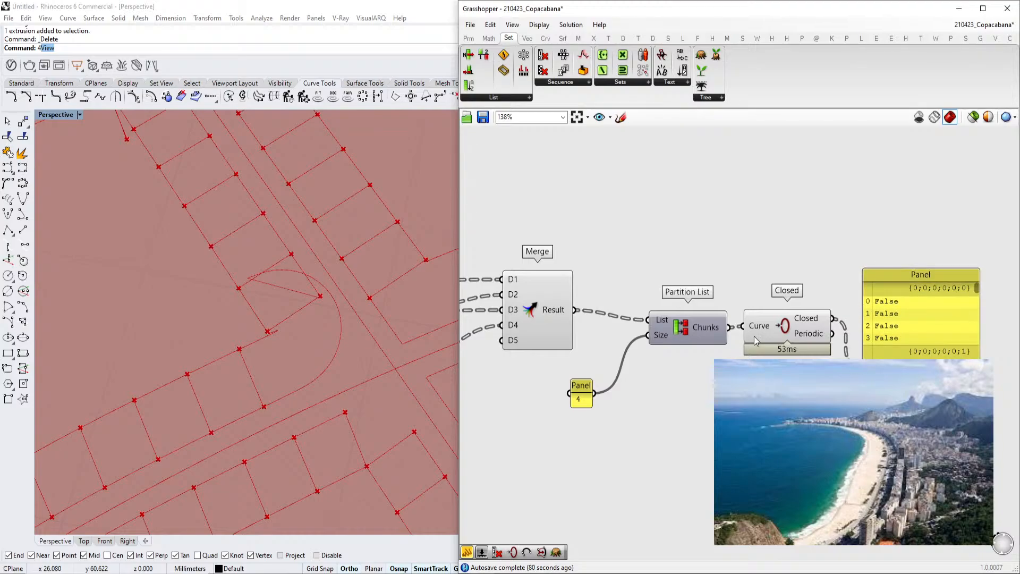
Insert a Join Curves component between the Partition List Chunks and the Closed component's Curve input
double_click(733, 264)
text(join)
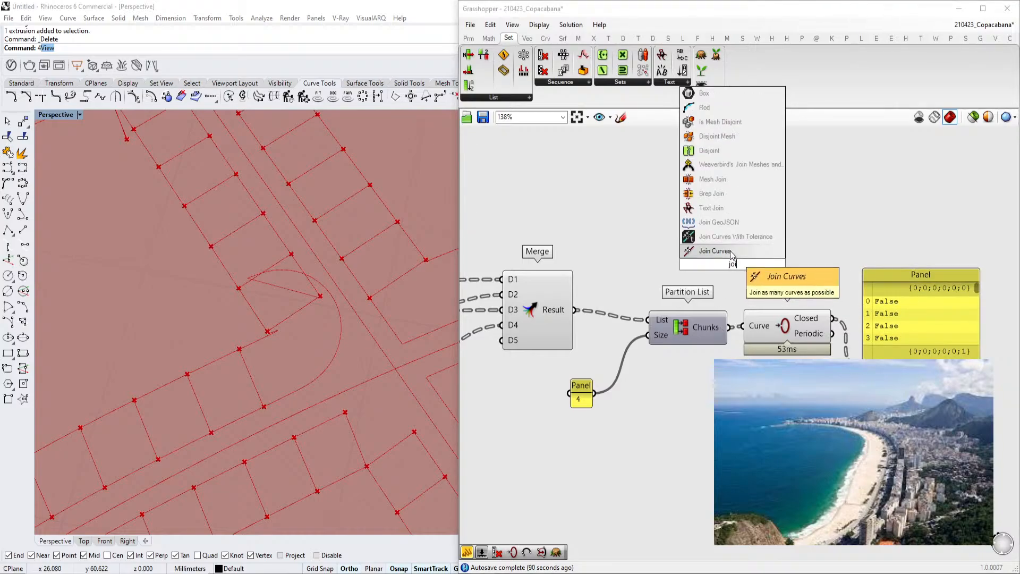
click(734, 254)
drag(697, 257, 697, 257)
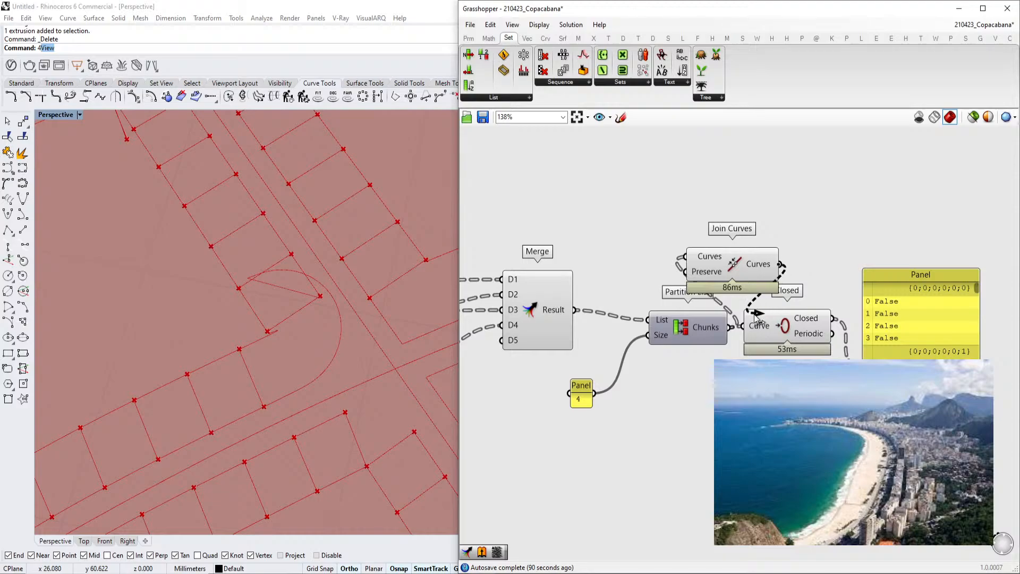
drag(758, 314, 759, 324)
right_drag(886, 347, 812, 343)
drag(903, 281, 901, 317)
drag(867, 371, 924, 333)
right_drag(637, 321, 773, 311)
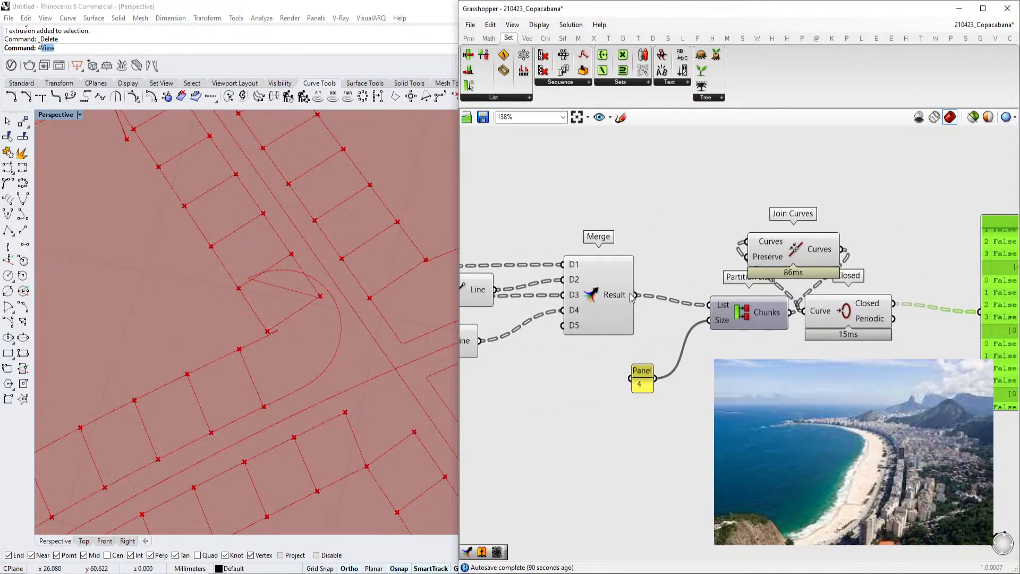
Graft the Merge component's D1, D2, D3 and D4 inputs
scroll(623, 292, down, 3)
right_drag(531, 292, 762, 290)
scroll(634, 292, up, 3)
click(631, 289)
scroll(716, 288, down, 3)
scroll(762, 290, up, 2)
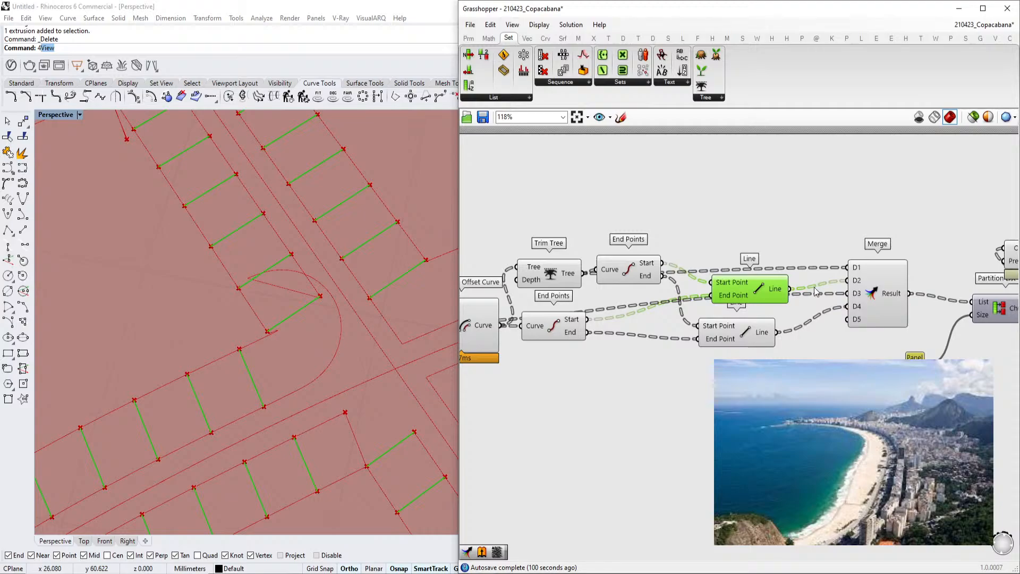
scroll(756, 283, up, 2)
right_click(721, 270)
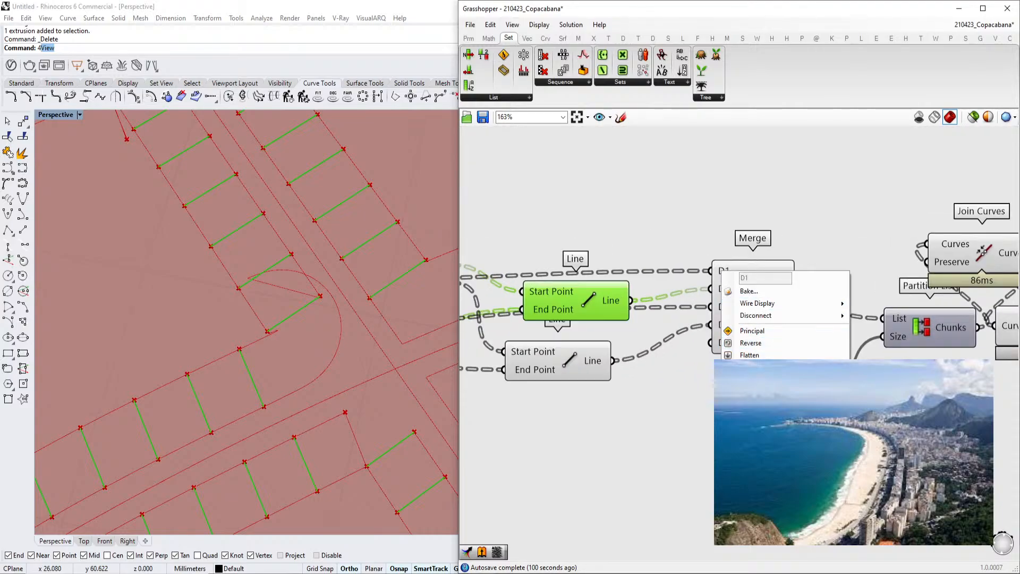
click(738, 367)
right_click(717, 287)
click(744, 384)
right_click(718, 307)
click(742, 403)
right_click(715, 323)
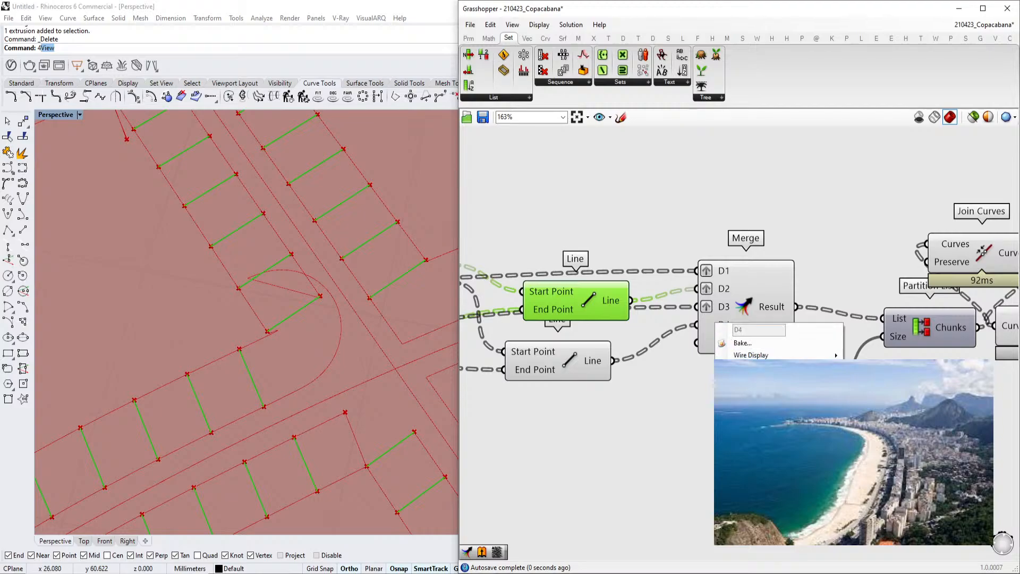
click(744, 419)
Connect the Merge Result directly to Join Curves and delete the Partition List component
right_drag(796, 306, 652, 304)
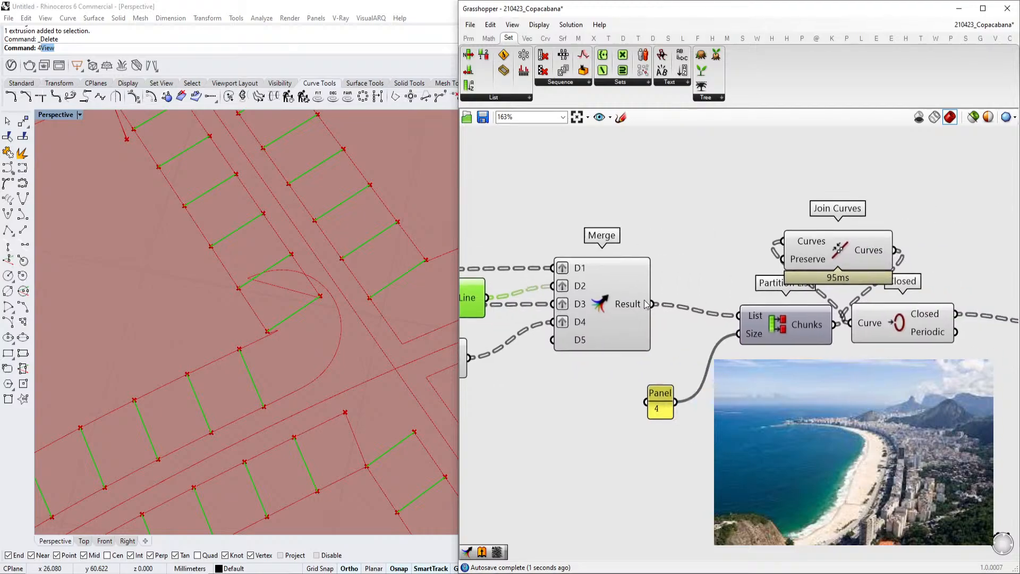
right_drag(803, 246, 779, 245)
drag(721, 257, 724, 256)
right_drag(807, 278, 705, 276)
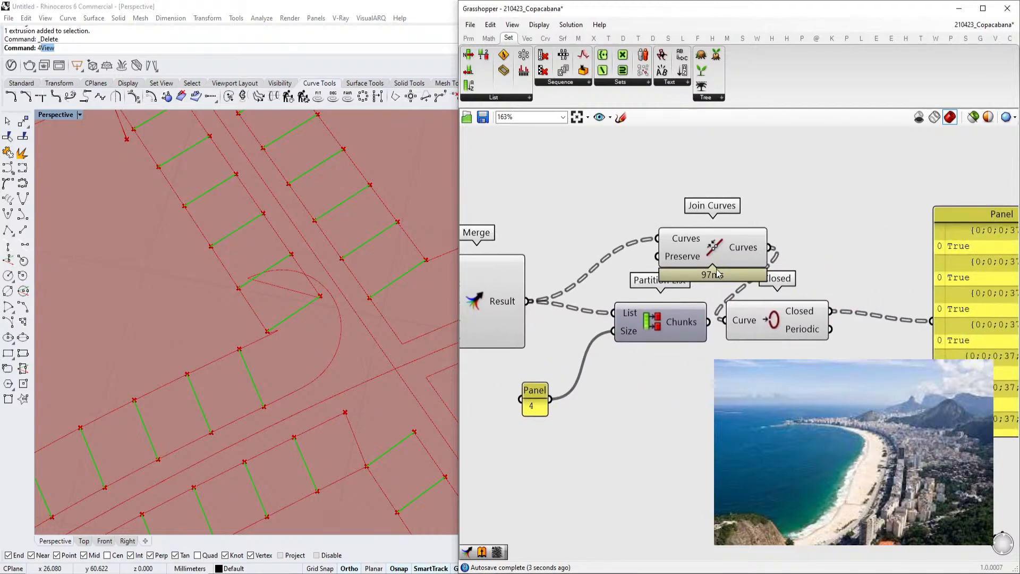
right_drag(785, 257, 642, 264)
click(522, 340)
key(Delete)
Select Join Curves to preview the joined outlines and enlarge the output panel
scroll(827, 285, down, 2)
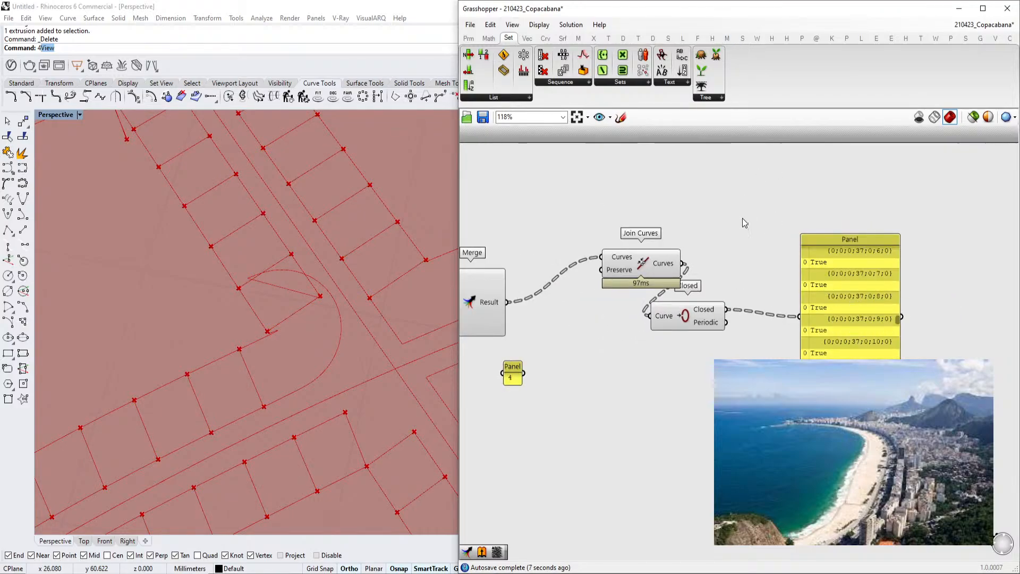
click(676, 316)
click(645, 264)
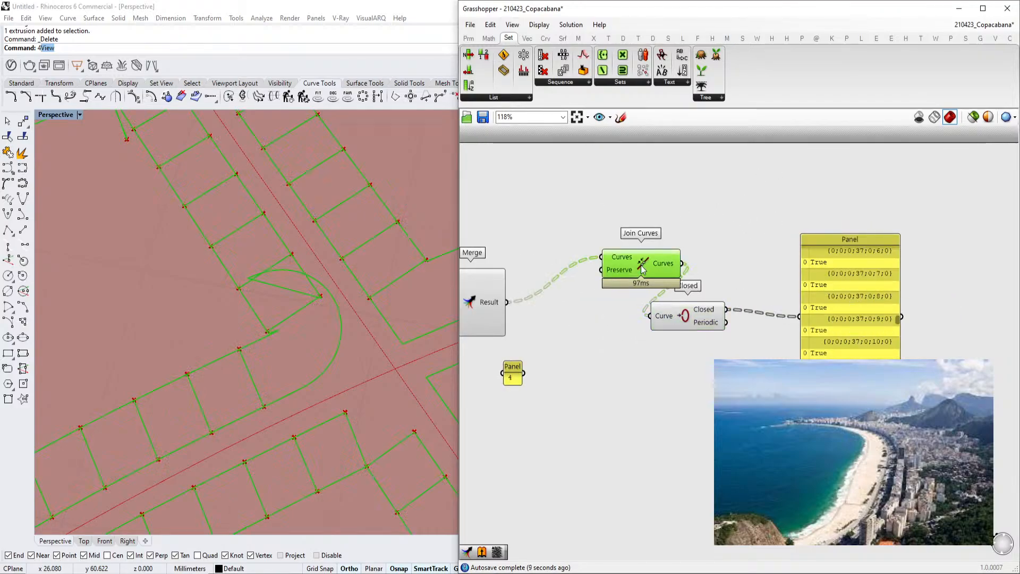
drag(645, 264, 624, 270)
drag(899, 308, 999, 309)
right_drag(974, 296, 855, 285)
drag(818, 390, 818, 489)
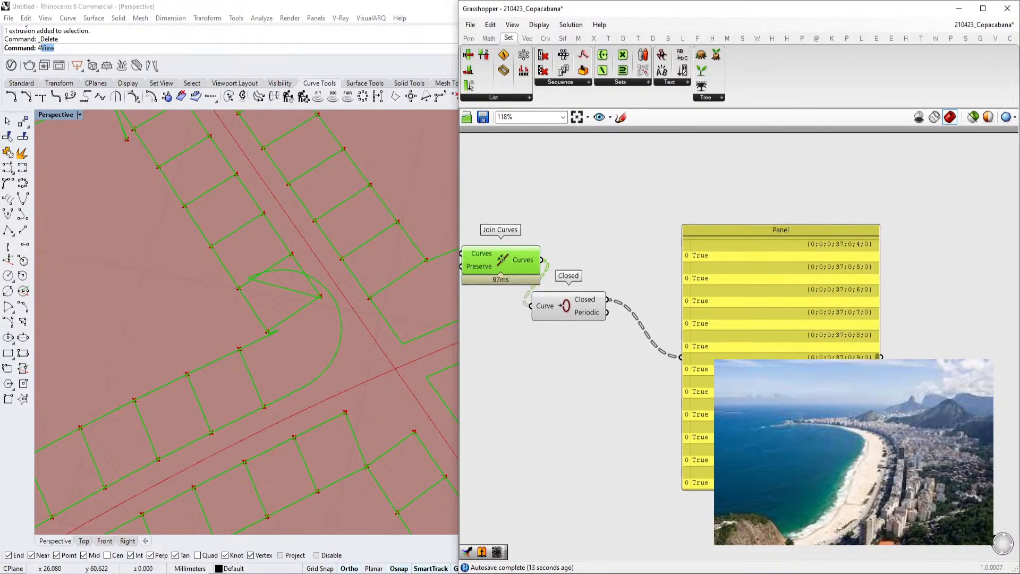
mouse_move(878, 356)
mouse_down()
mouse_move(894, 238)
mouse_move(879, 355)
mouse_up()
Simplify the Join Curves component's Curves input
scroll(834, 350, down, 3)
scroll(781, 305, up, 6)
right_click(604, 245)
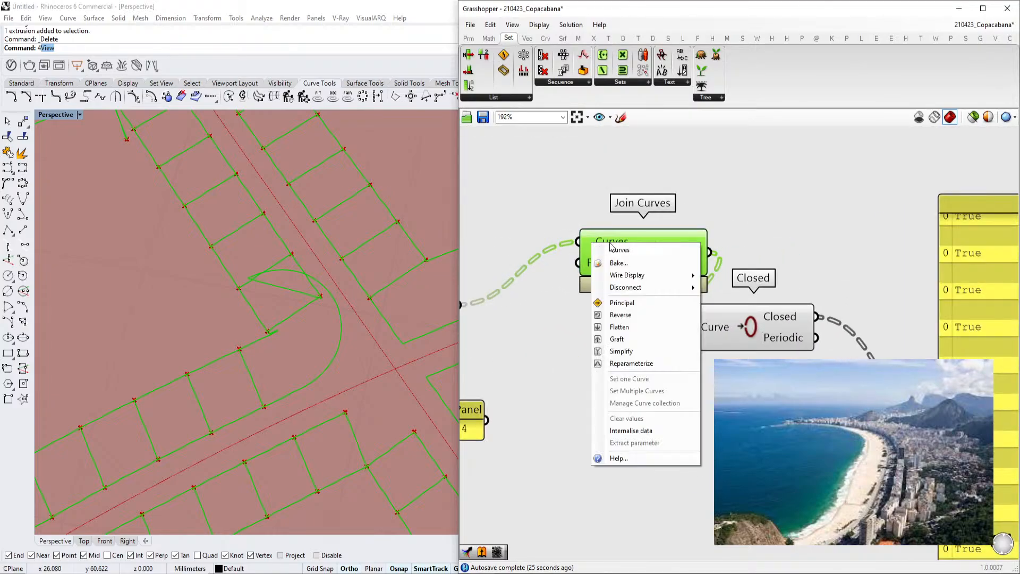
click(631, 354)
scroll(946, 329, down, 1)
right_drag(957, 329, 695, 315)
right_drag(620, 334, 728, 313)
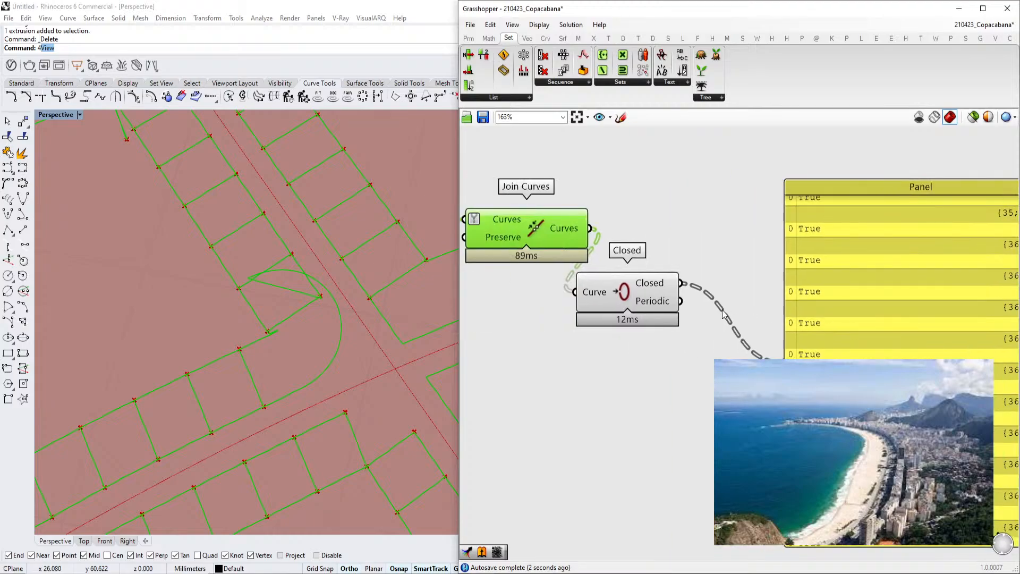
scroll(592, 233, down, 1)
Connect the Join Curves output to the panel and remove Simplify from its Curves input
drag(591, 231, 753, 343)
right_drag(785, 325, 820, 352)
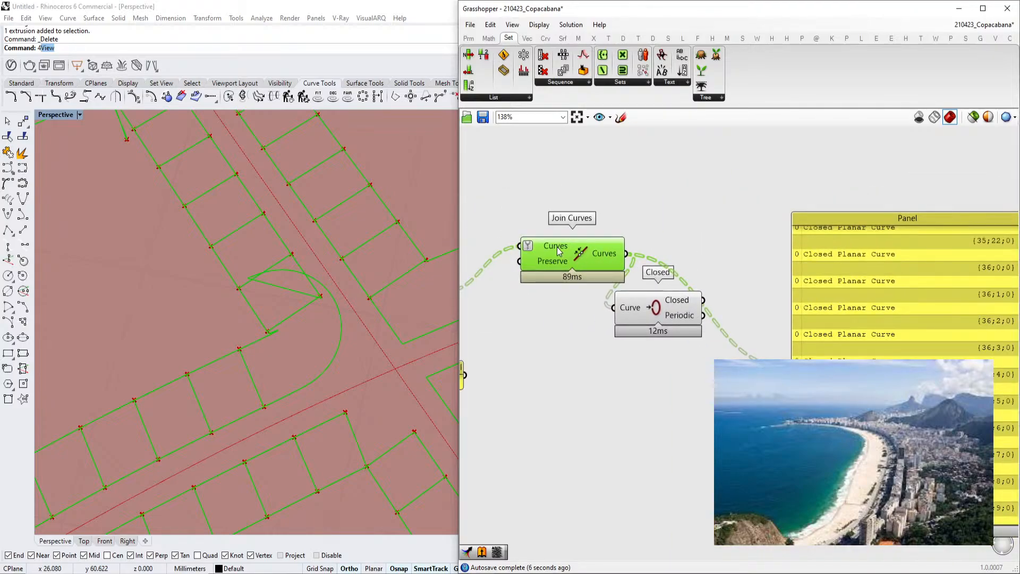
right_click(556, 250)
click(602, 356)
right_drag(698, 301, 697, 301)
Apply Simplify to the Join Curves output and reposition the panel
right_click(605, 254)
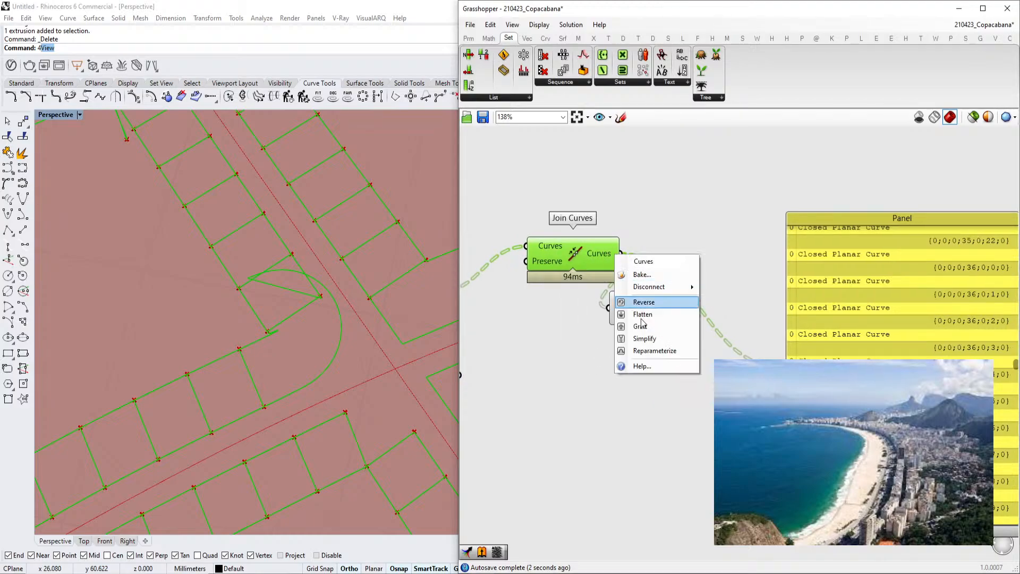
click(638, 343)
right_drag(772, 303, 682, 299)
drag(921, 356, 920, 270)
Zoom out to review the whole definition and pavement, then zoom back into the Jitter and Addition components
scroll(808, 297, down, 3)
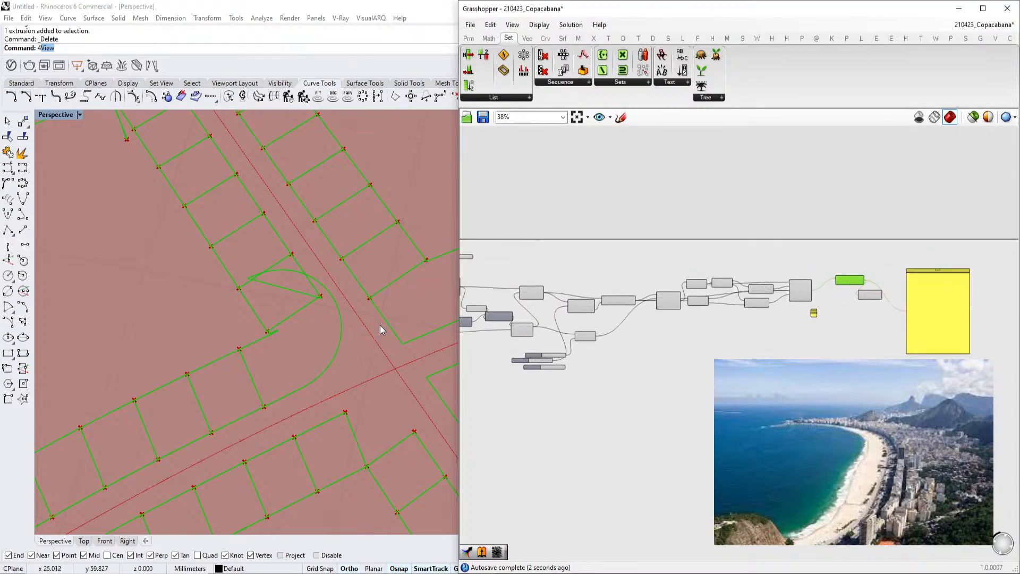
scroll(381, 325, down, 6)
scroll(369, 315, down, 2)
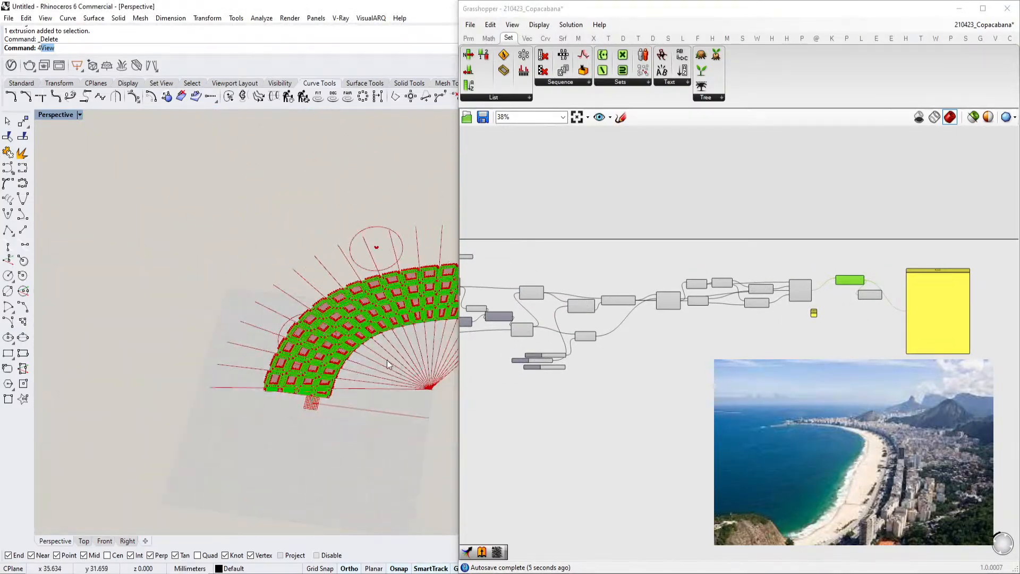
scroll(340, 319, up, 6)
scroll(715, 337, up, 3)
scroll(776, 332, up, 4)
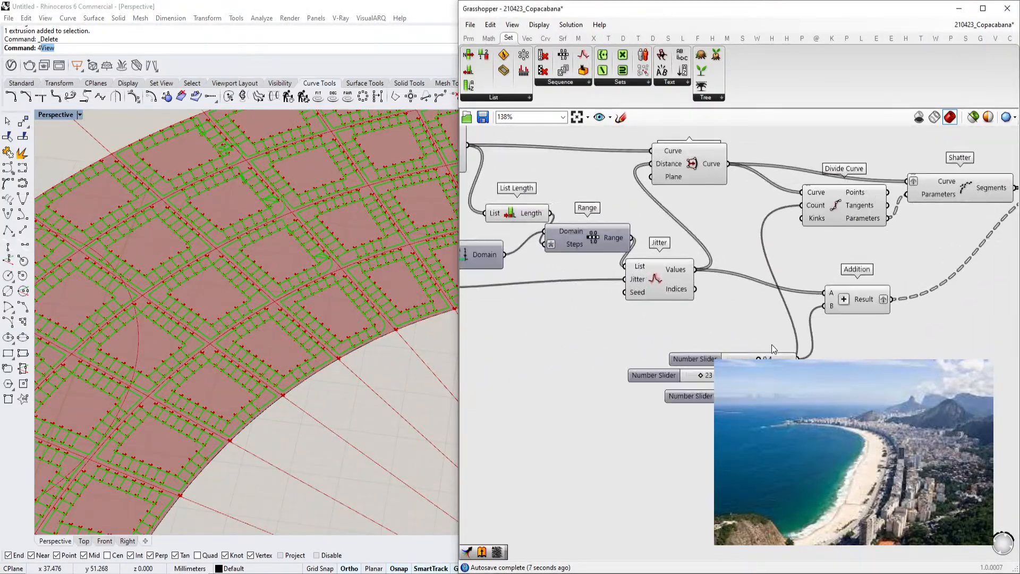
scroll(251, 356, up, 3)
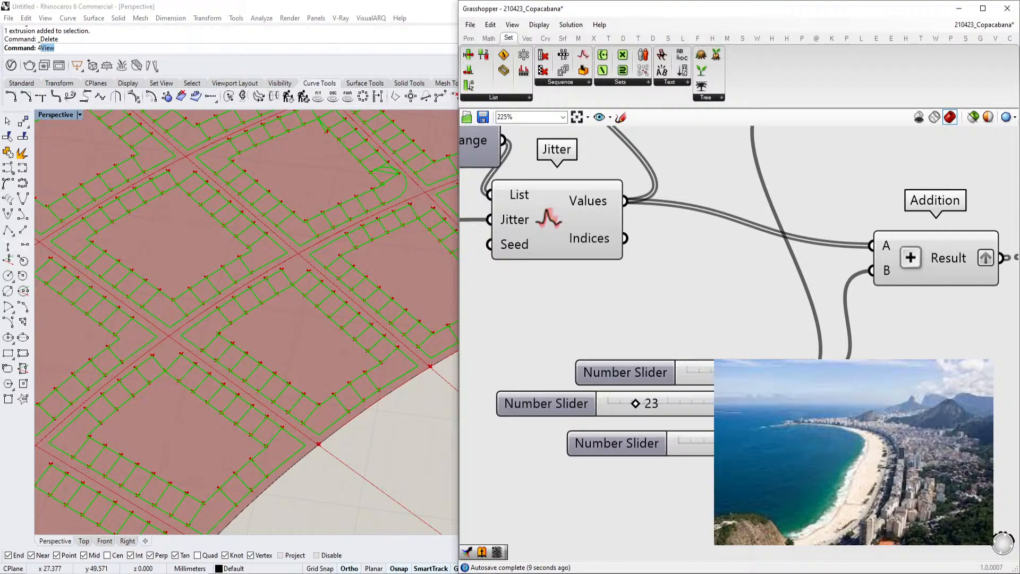
Set the first Number Slider feeding the Addition component to 0.7
right_drag(640, 406, 619, 417)
scroll(620, 416, down, 2)
click(697, 392)
drag(726, 395, 646, 370)
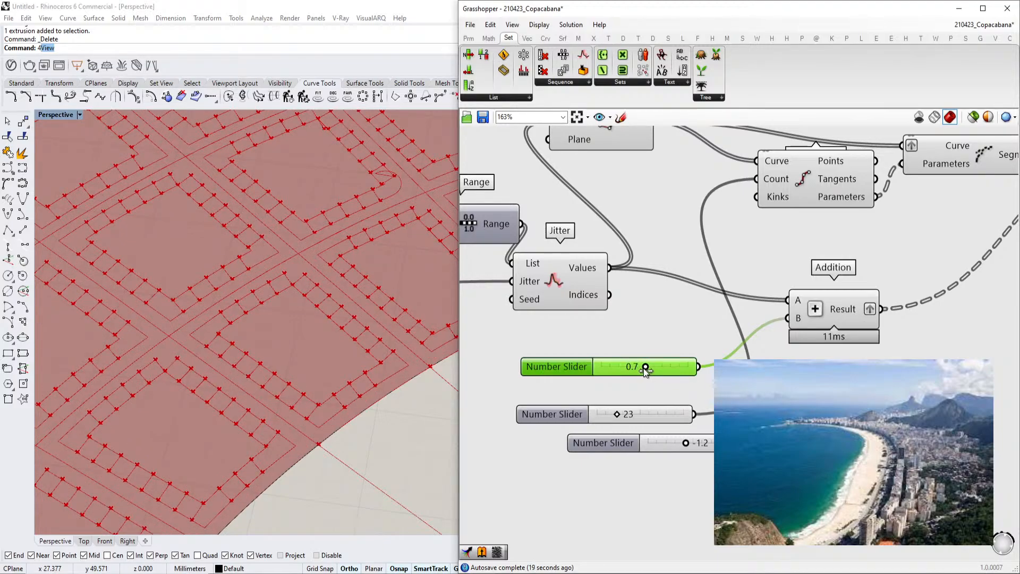
Inspect the Offset Curve component's Distance input and select the component to preview its curves
right_drag(873, 309, 694, 352)
scroll(611, 349, down, 2)
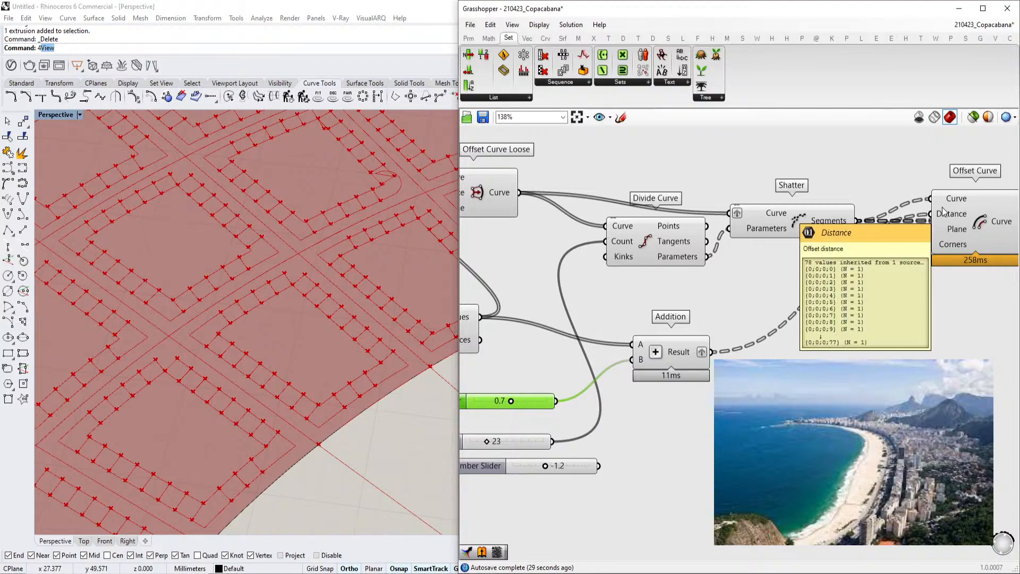
mouse_move(946, 205)
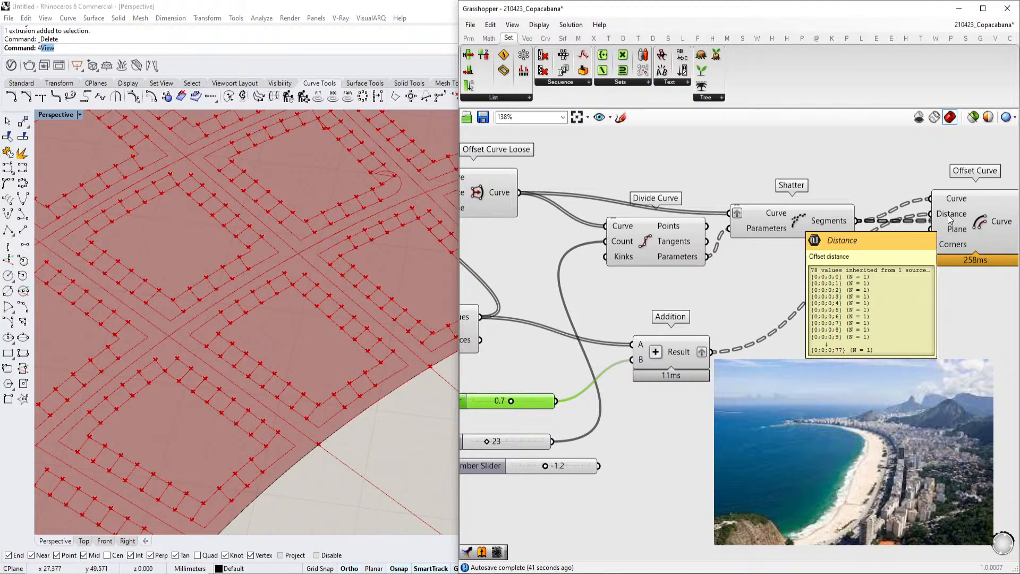
click(993, 242)
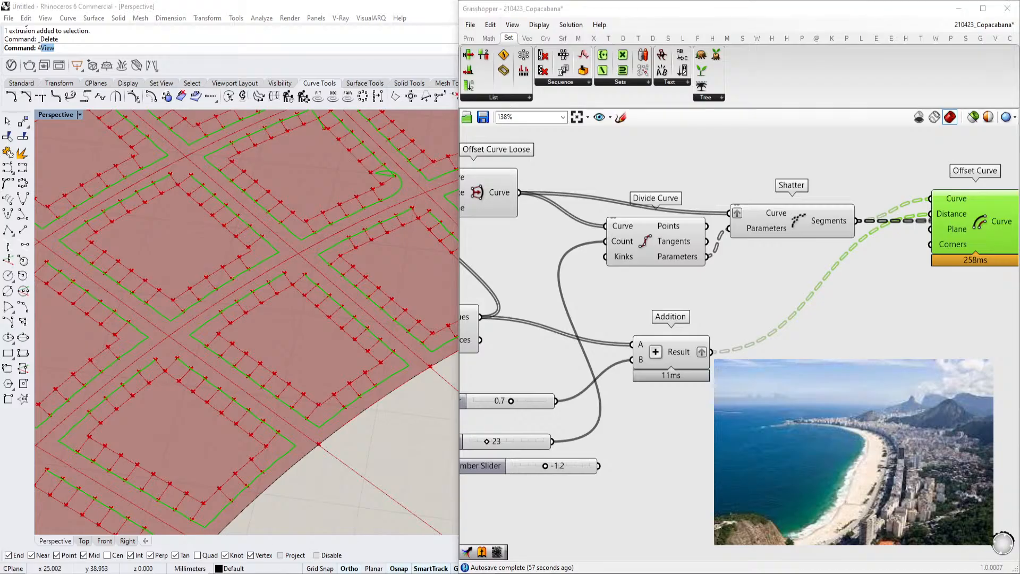
Switch to the browser and examine Copacabana's street blocks in the Google Maps 3D aerial view
click(392, 553)
scroll(442, 289, down, 5)
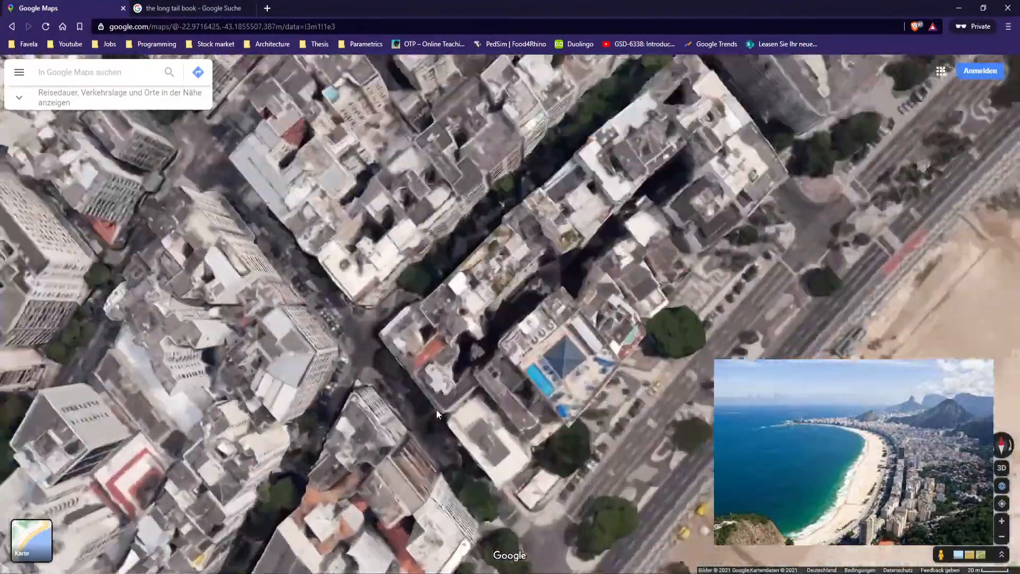
scroll(437, 411, up, 3)
drag(531, 439, 692, 305)
drag(478, 183, 648, 227)
scroll(403, 339, up, 2)
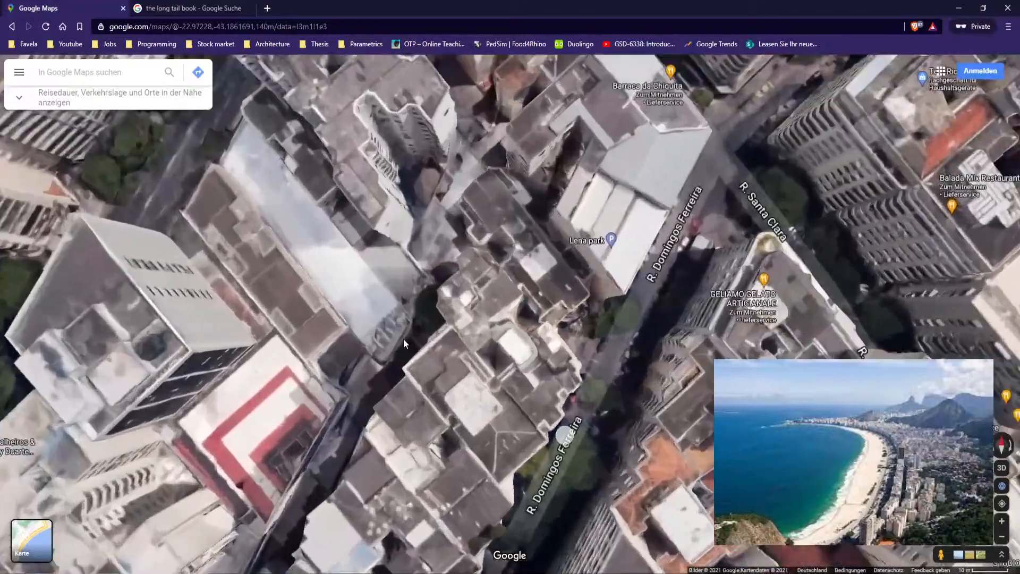
scroll(458, 316, down, 2)
drag(441, 425, 553, 235)
scroll(562, 259, down, 2)
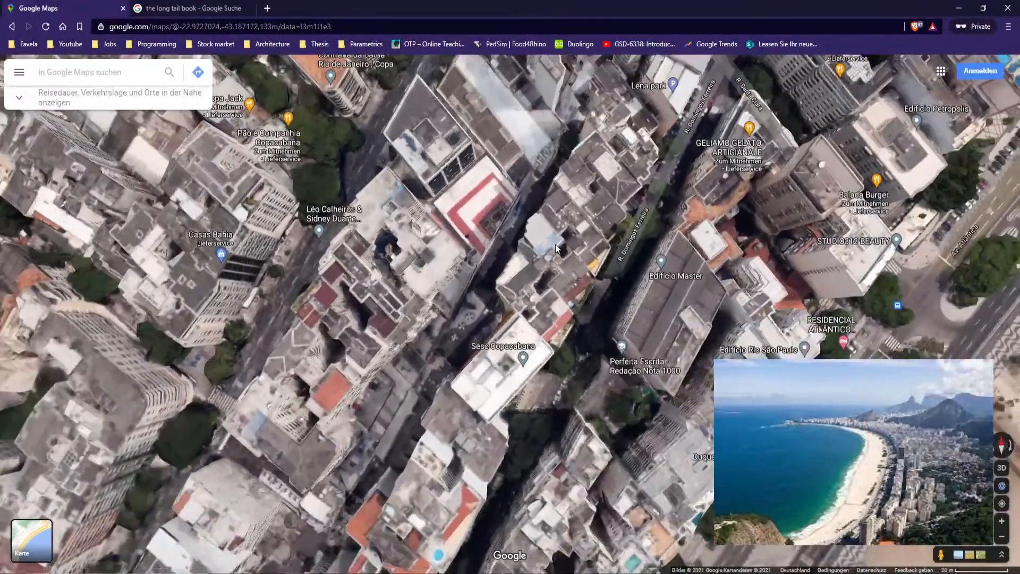
scroll(498, 272, down, 2)
drag(308, 170, 547, 298)
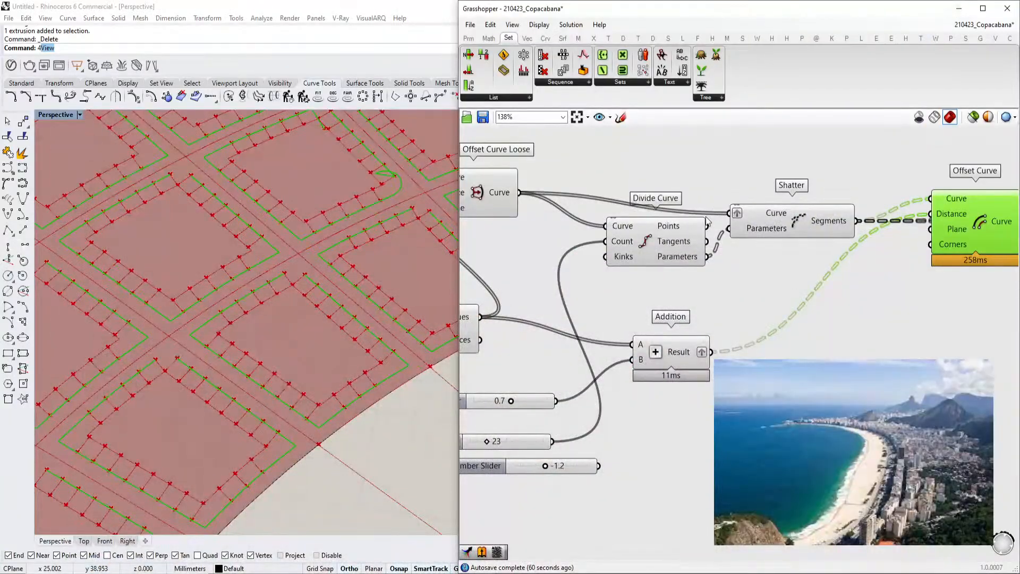
right_drag(706, 219, 815, 282)
scroll(816, 282, down, 2)
right_drag(618, 256, 755, 307)
click(697, 292)
scroll(697, 299, up, 1)
scroll(720, 321, up, 1)
scroll(721, 322, down, 2)
right_drag(906, 325, 779, 323)
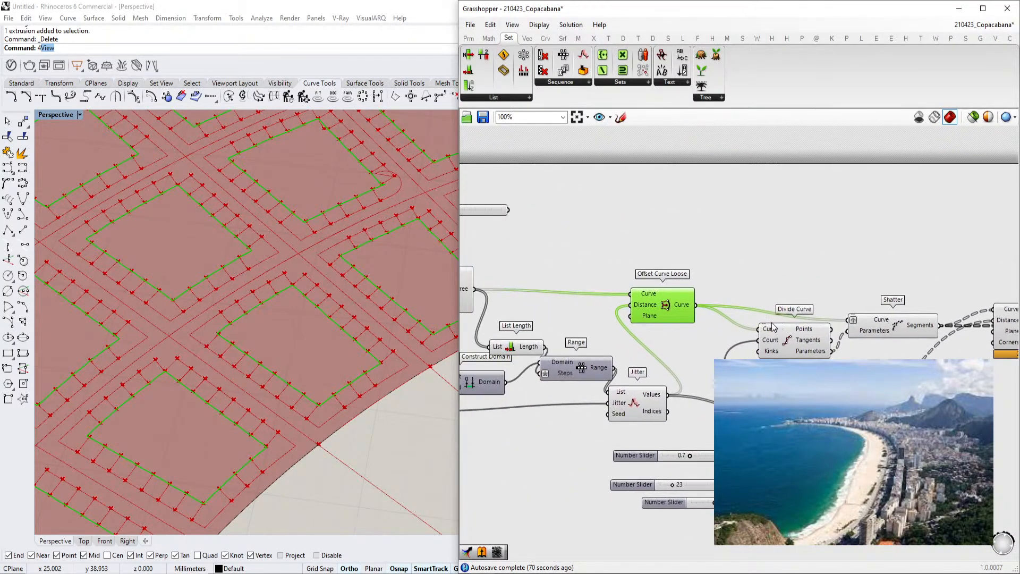
Duplicate the Offset Curve Loose component and connect its Curve and Distance inputs
right_drag(716, 319, 743, 320)
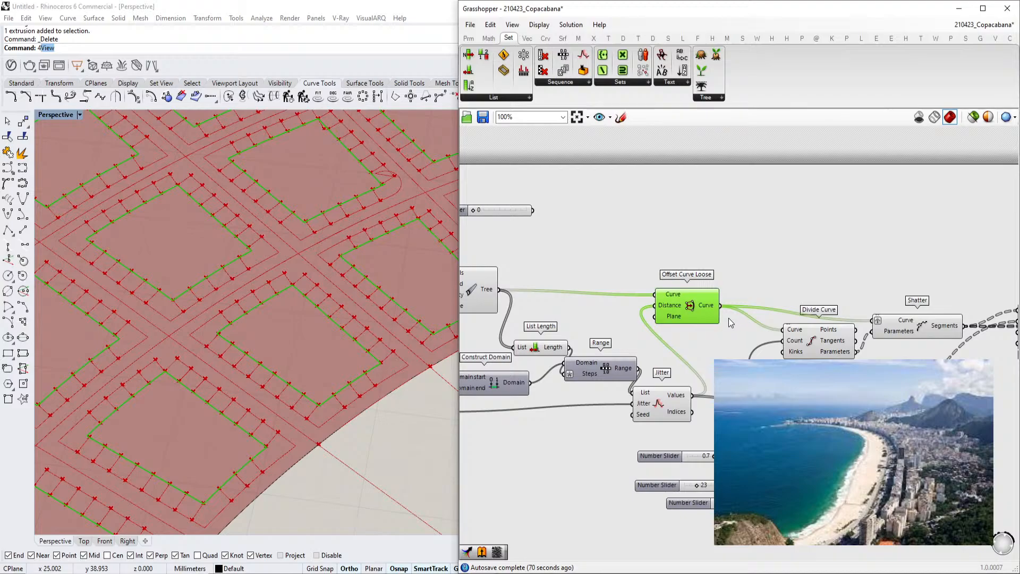
scroll(726, 317, up, 1)
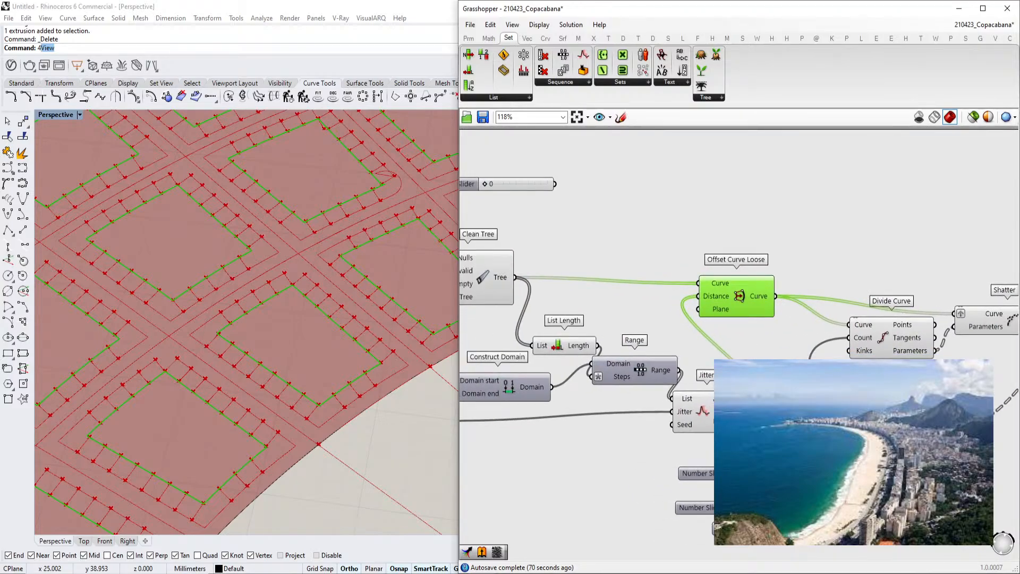
click(722, 412)
click(730, 332)
click(734, 305)
right_drag(748, 307, 681, 320)
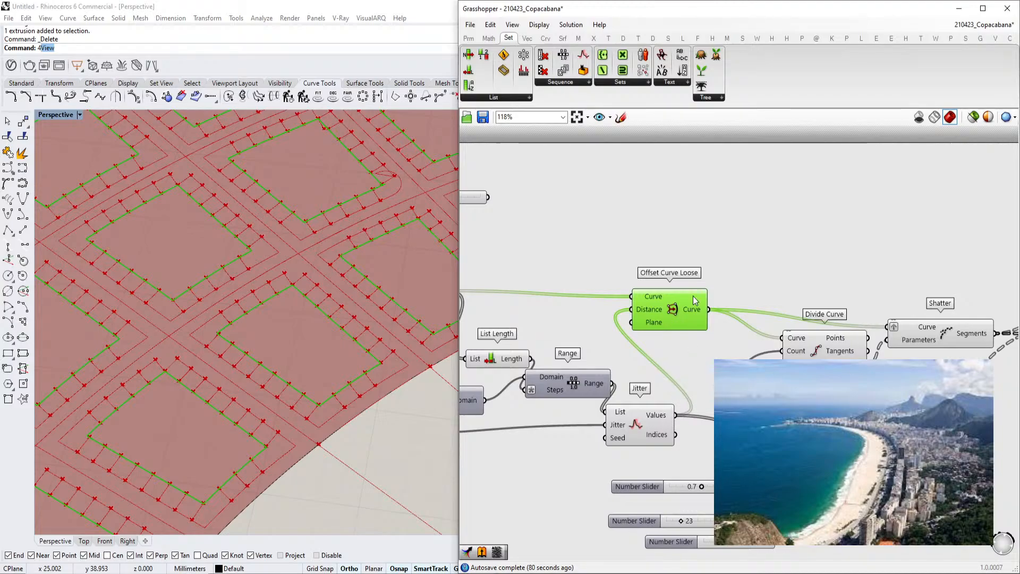
alt+drag(668, 311, 792, 277)
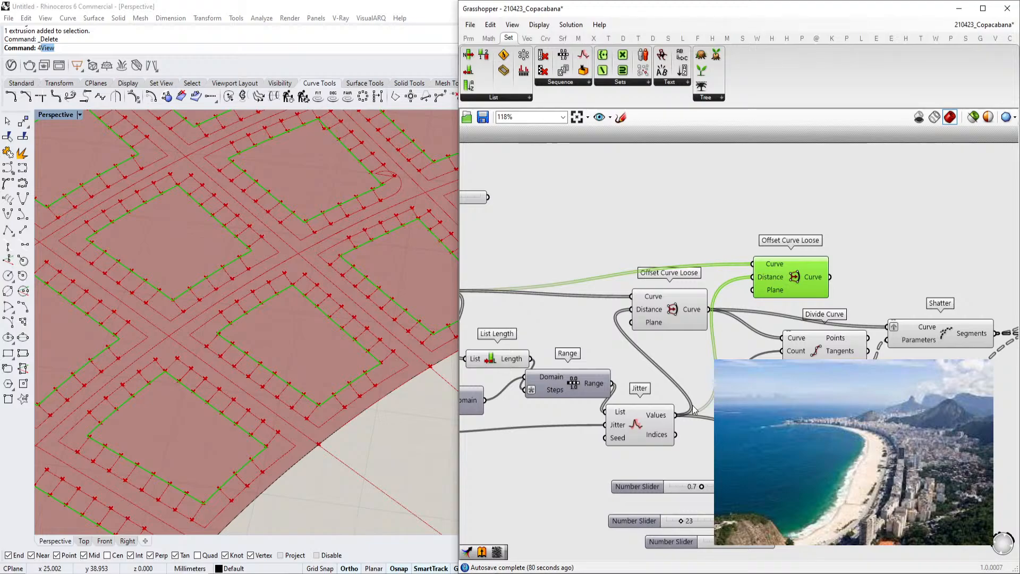
drag(677, 416, 759, 261)
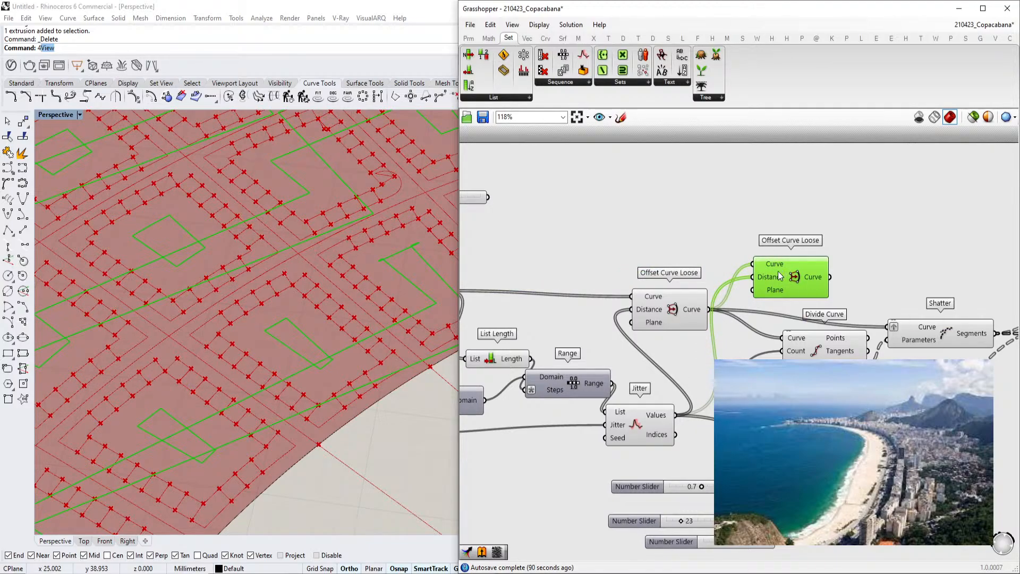
Apply the expression -x to the duplicated component's Distance input
right_click(770, 278)
mouse_move(796, 388)
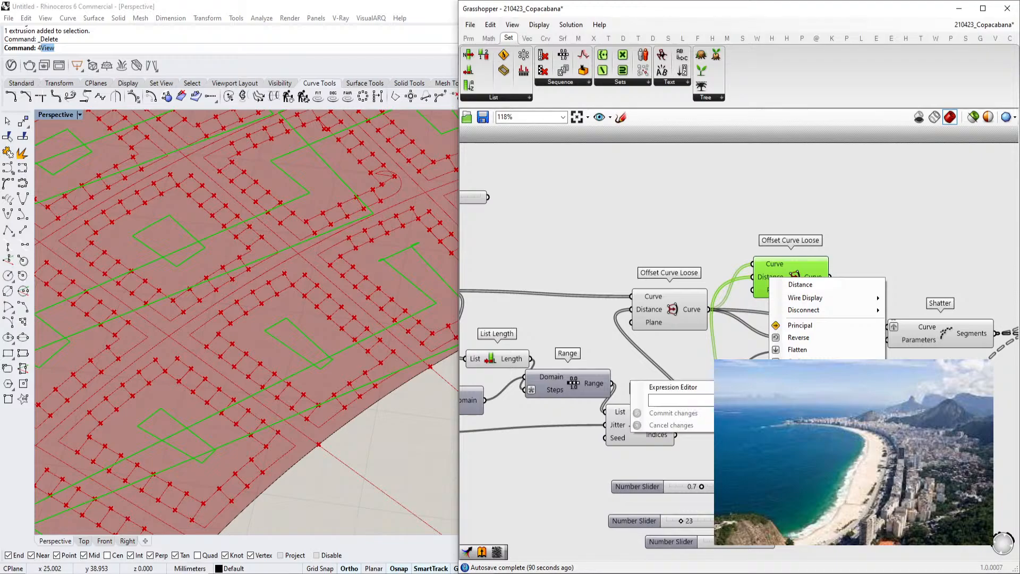
click(742, 400)
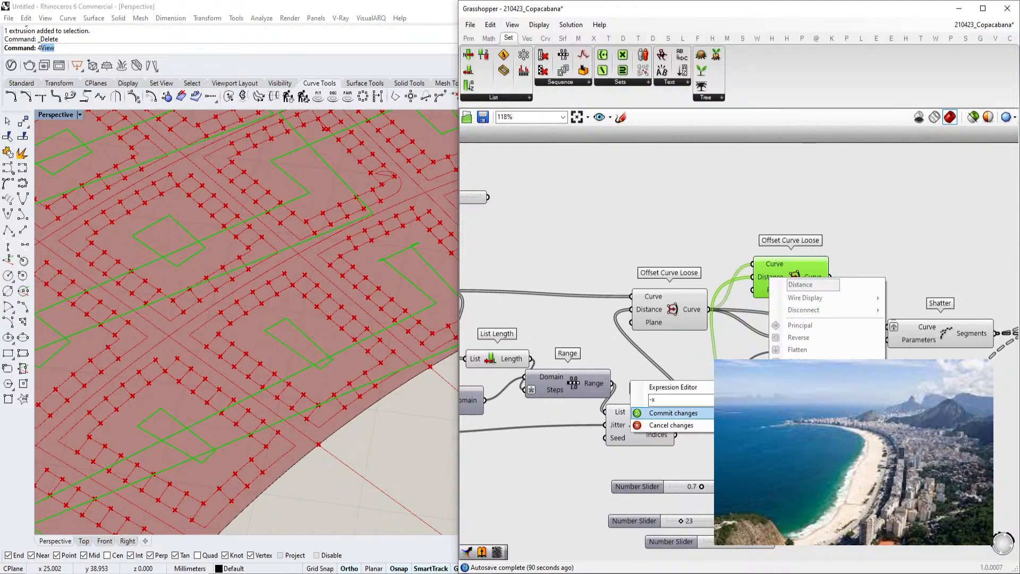
click(673, 413)
scroll(267, 366, down, 10)
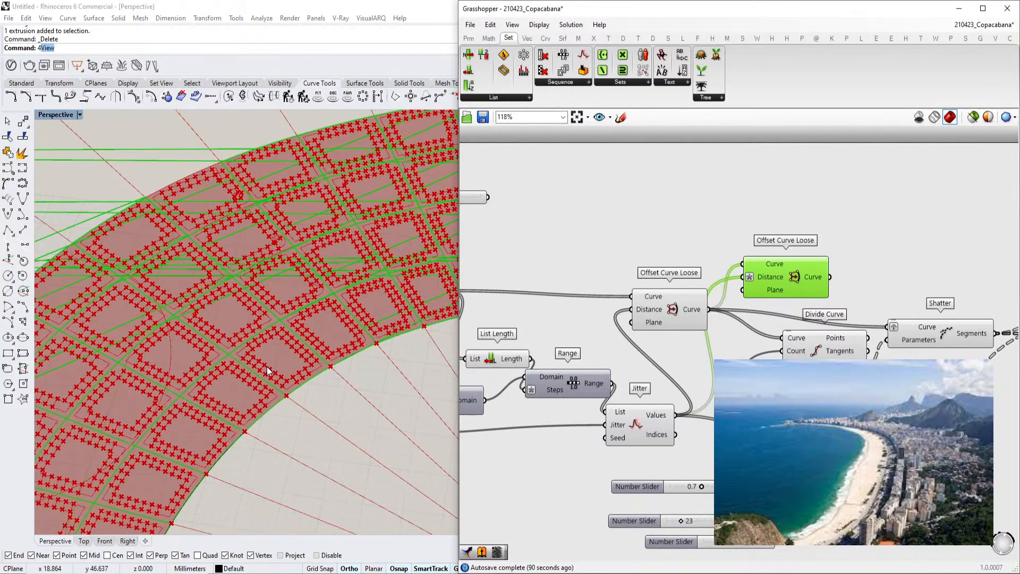
Add an Offset Curve component and connect the Clean Tree output to its Curve input
scroll(256, 359, up, 6)
scroll(681, 299, up, 3)
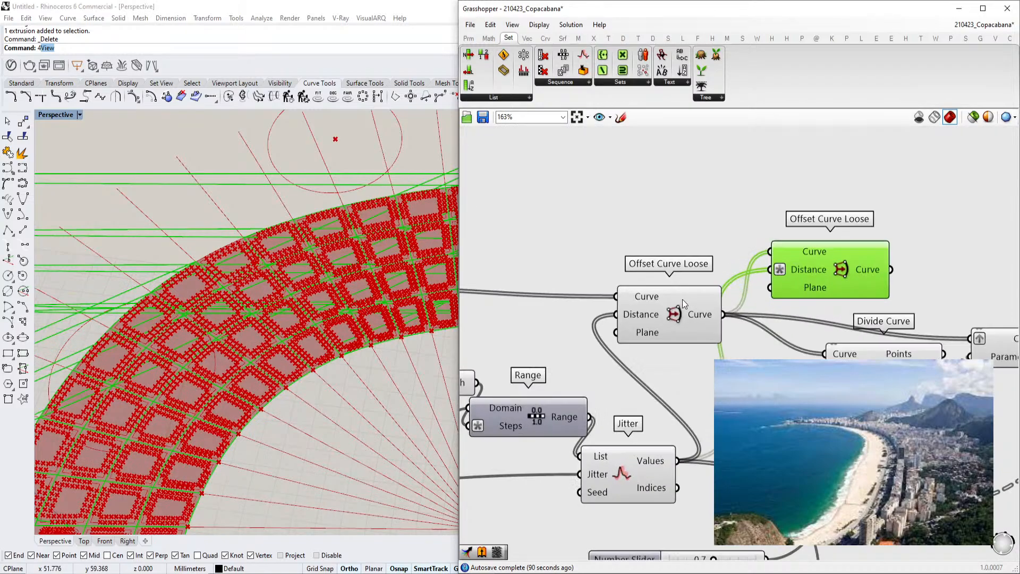
scroll(656, 321, down, 2)
scroll(293, 389, up, 5)
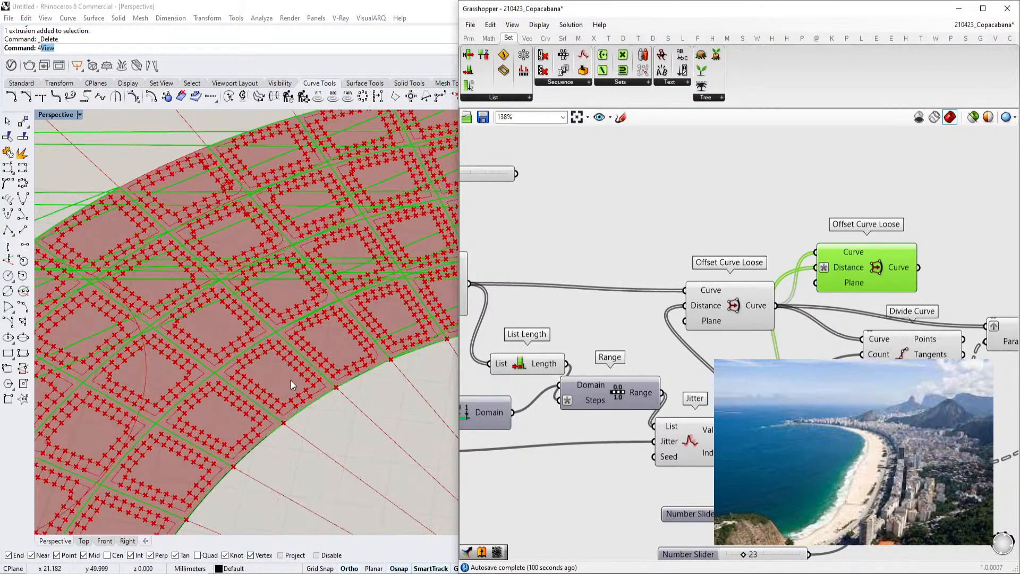
scroll(278, 363, down, 8)
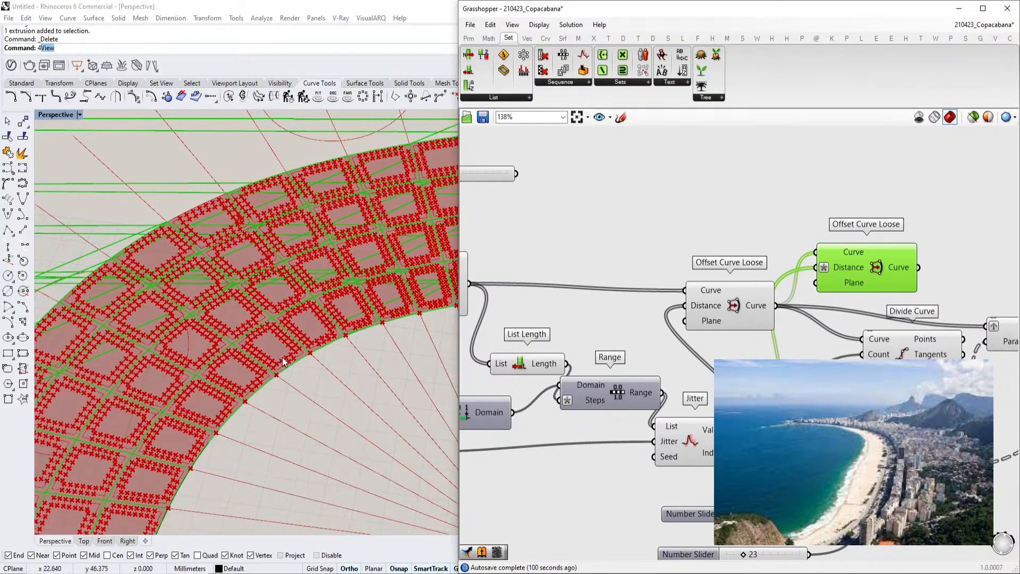
scroll(278, 363, up, 5)
click(706, 250)
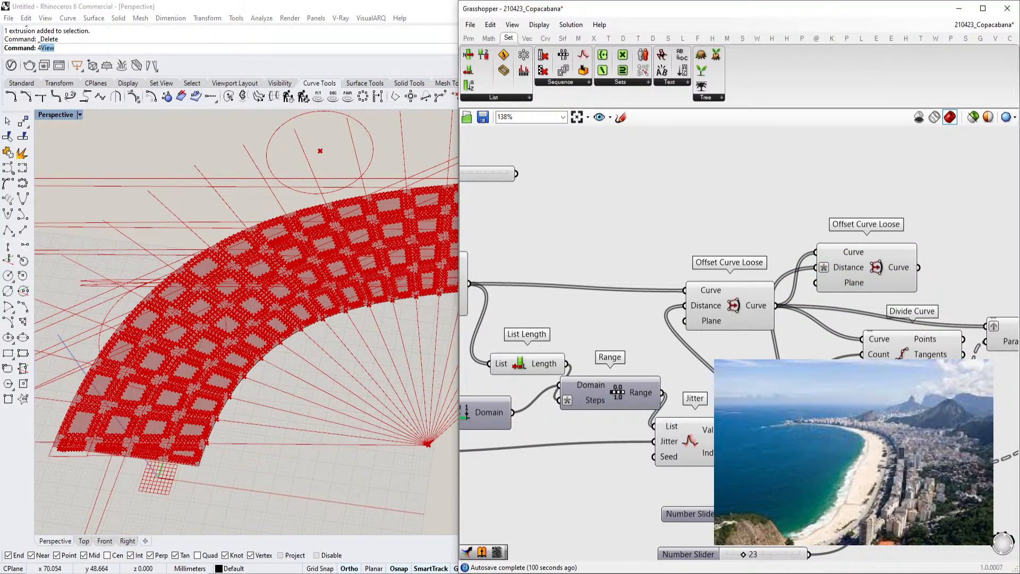
click(528, 39)
click(545, 40)
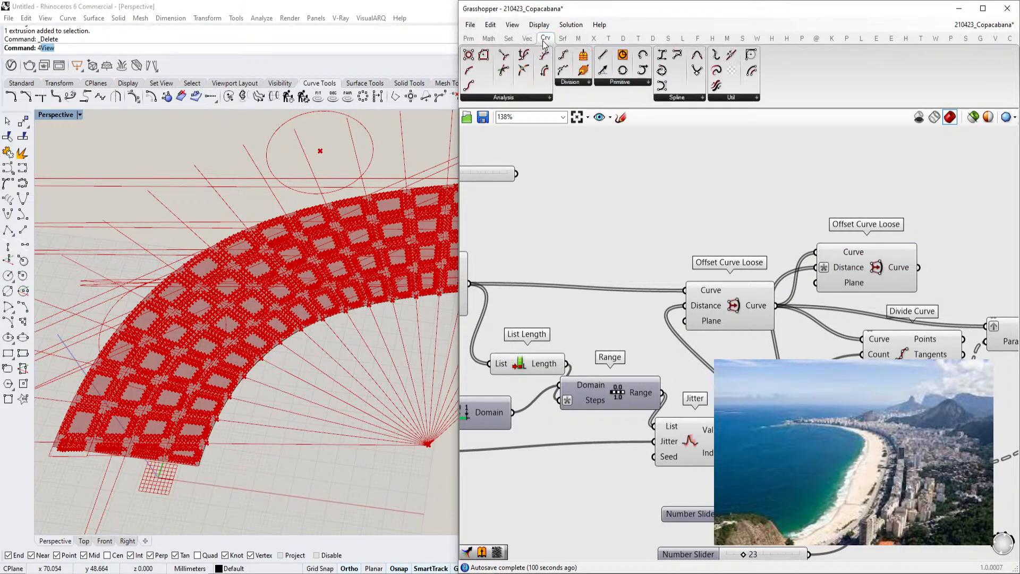
click(513, 99)
double_click(685, 197)
text(offset)
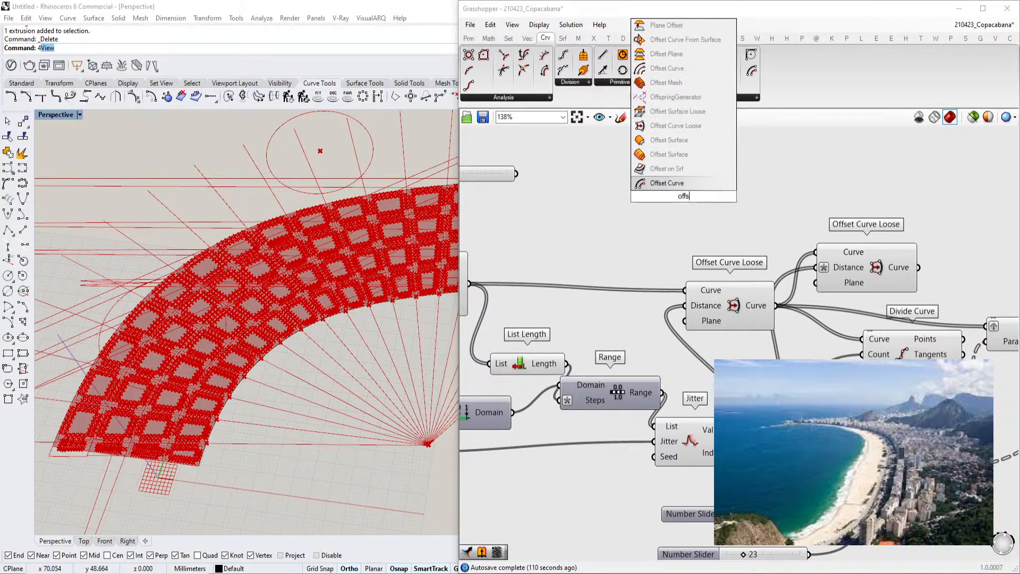
click(681, 201)
drag(738, 430, 485, 275)
scroll(565, 225, down, 1)
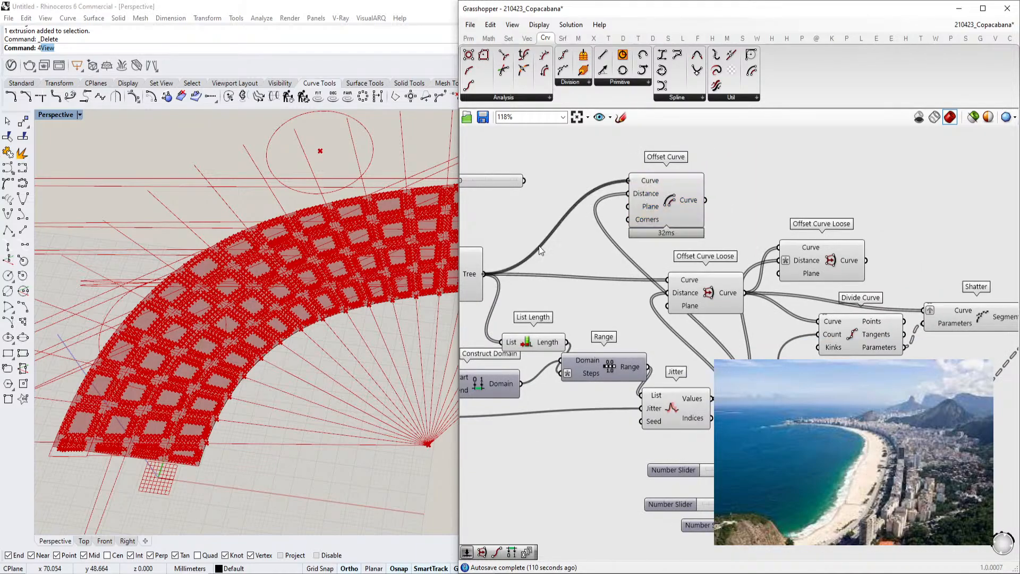
Duplicate the Offset Curve component and apply the expression -x to the copy's Distance input
scroll(746, 167, up, 2)
alt+drag(654, 217, 751, 207)
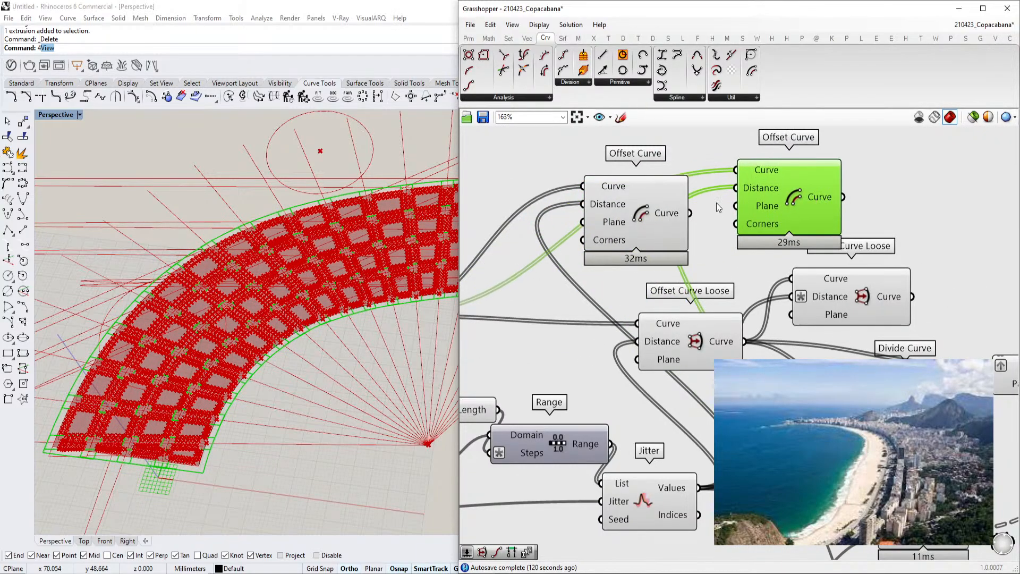
right_click(752, 187)
mouse_move(795, 292)
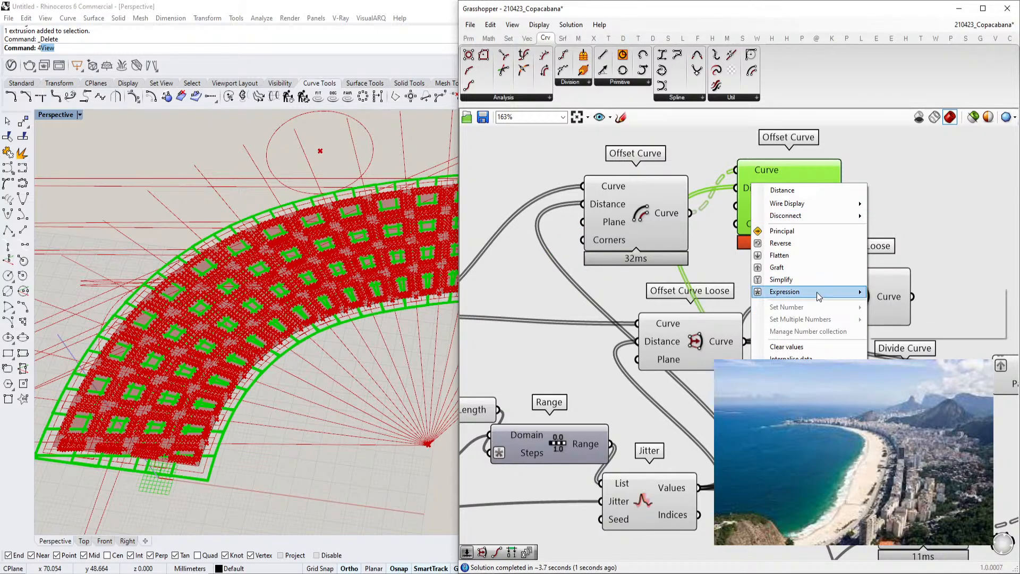
click(915, 304)
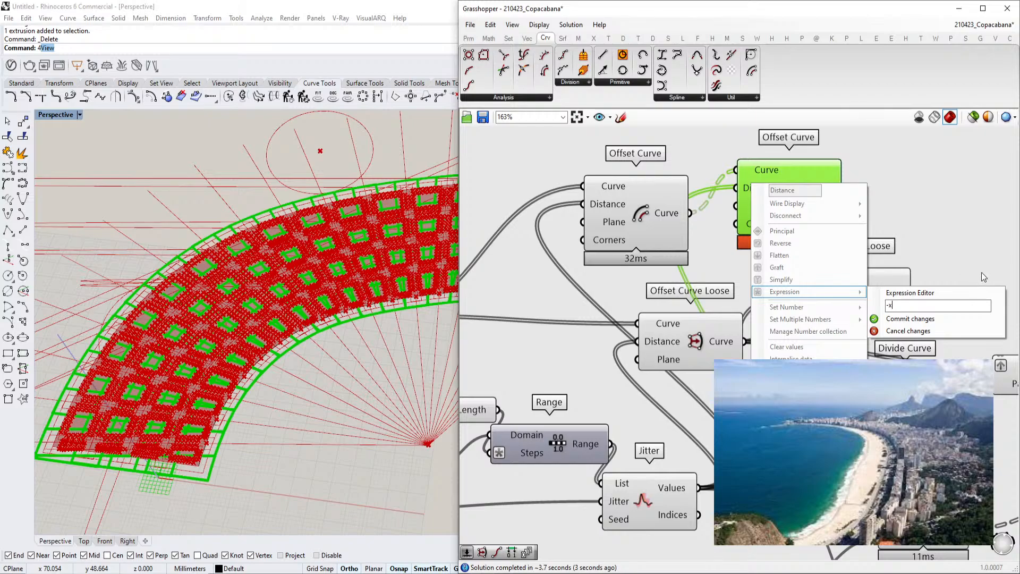
click(948, 317)
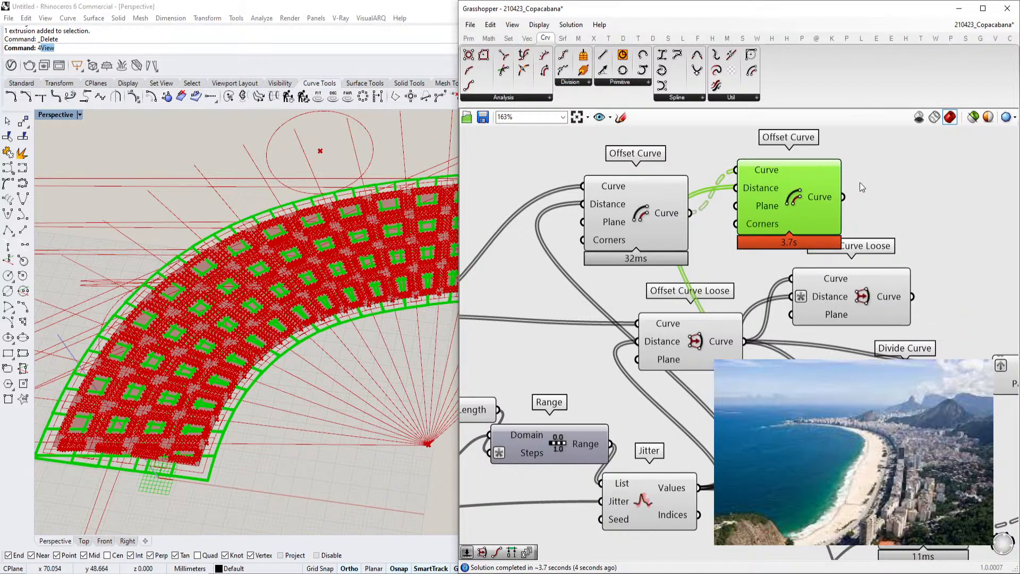
Insert a Trim Tree component between the first Offset Curve output and the second Offset Curve's Curve input
scroll(860, 183, up, 2)
scroll(184, 455, up, 12)
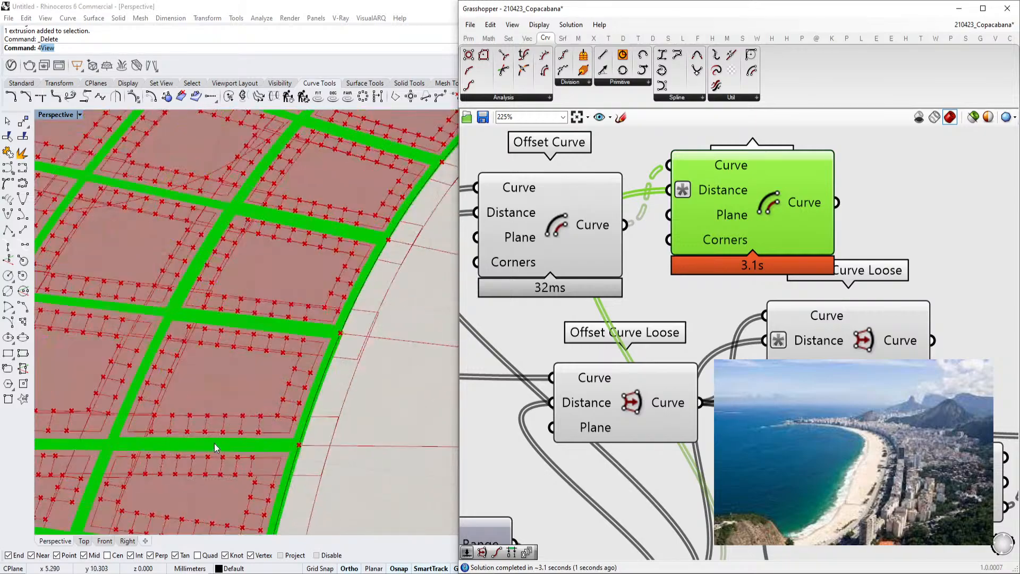
drag(700, 207, 752, 206)
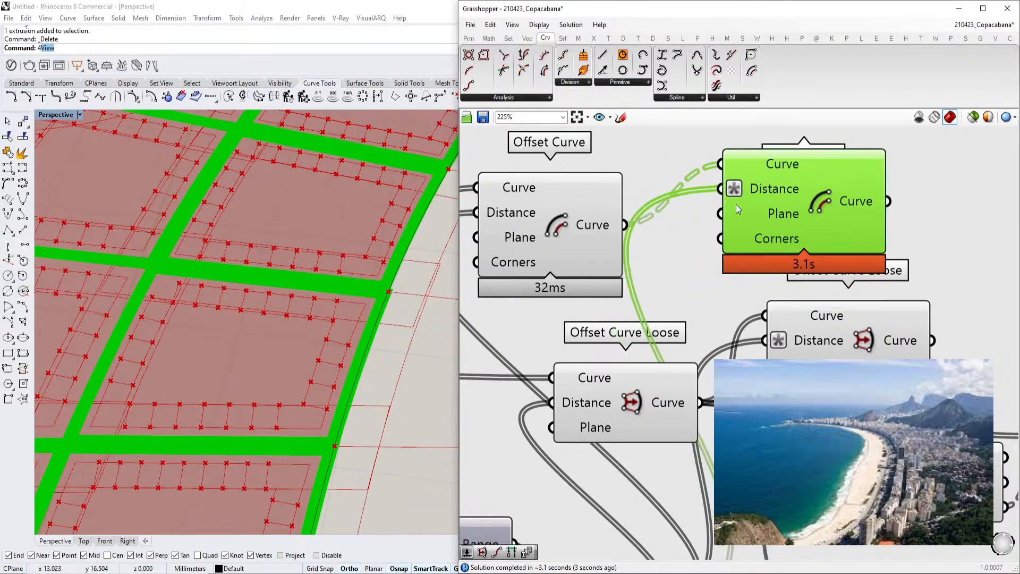
right_drag(669, 170, 705, 246)
double_click(693, 194)
text(trim)
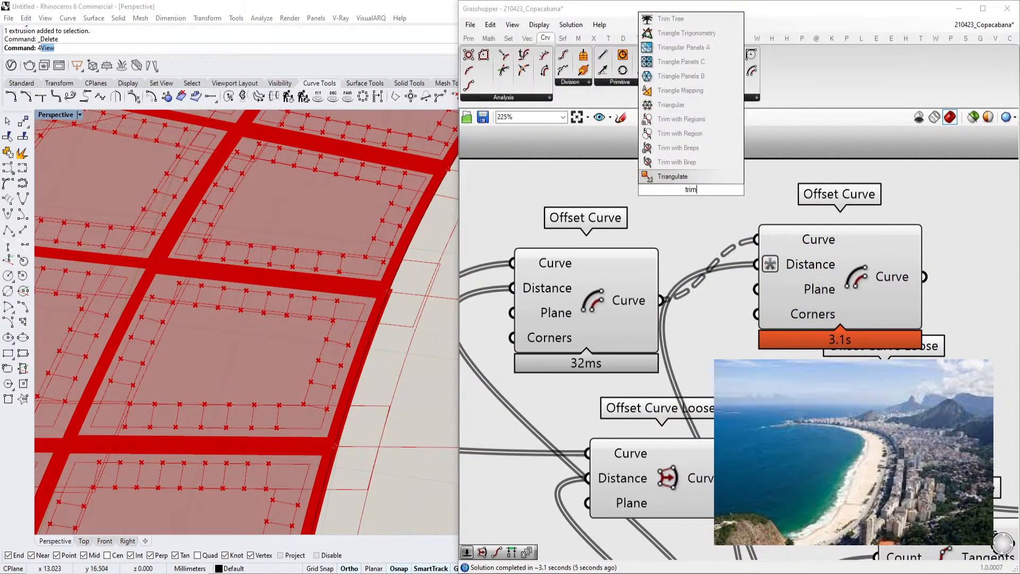
text( ztree)
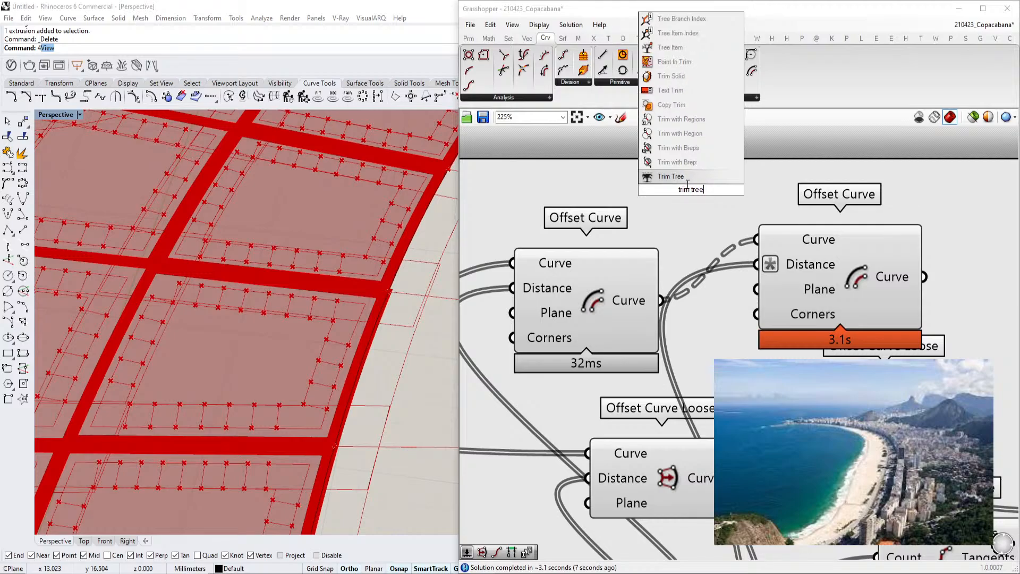
key(Return)
drag(660, 300, 632, 181)
drag(754, 190, 757, 239)
scroll(551, 293, down, 4)
scroll(258, 323, down, 6)
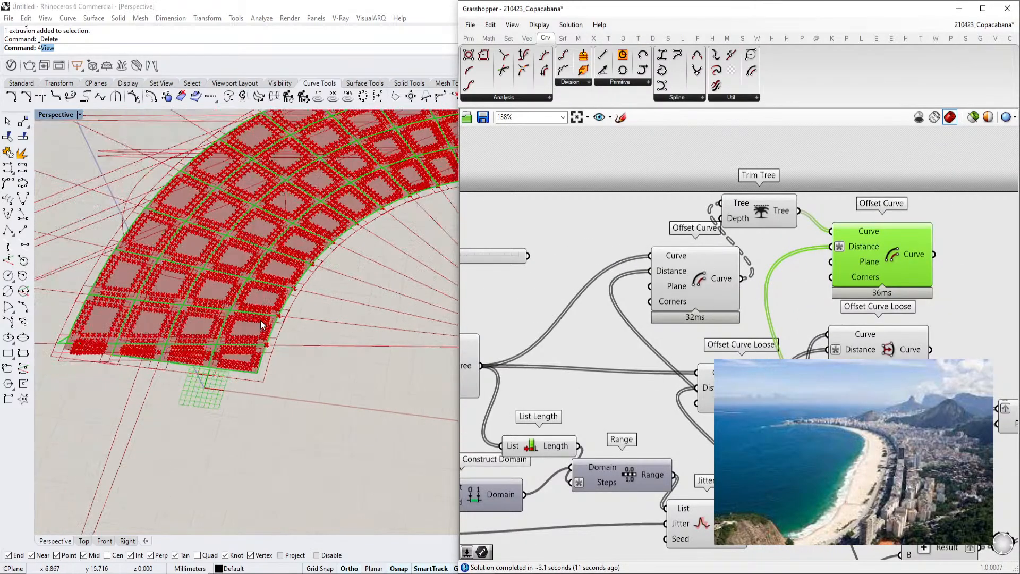
Delete the duplicated Offset Curve Loose component
right_drag(878, 347, 799, 330)
click(800, 330)
drag(800, 331, 803, 331)
right_drag(884, 307, 862, 310)
key(Delete)
Connect the second Offset Curve's output to the Divide Curve component's Curve input
drag(801, 269, 814, 273)
right_drag(809, 354, 726, 340)
mouse_move(691, 394)
mouse_down()
mouse_move(765, 287)
mouse_move(758, 235)
mouse_up()
mouse_move(685, 303)
right_down()
mouse_move(738, 266)
mouse_move(739, 283)
mouse_move(708, 285)
right_up()
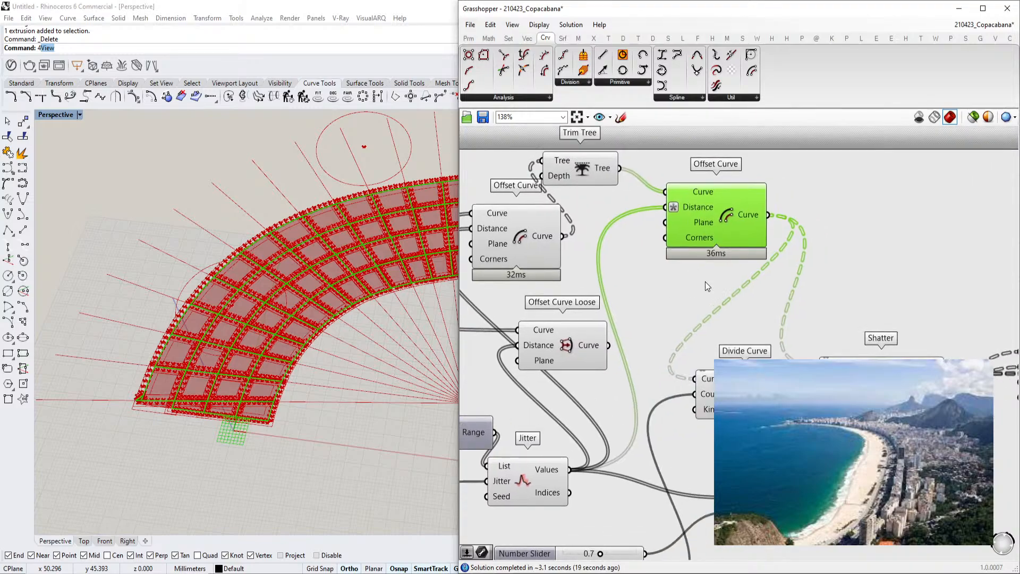
Review the offset block outlines in the viewport and the wiring around the Offset Curve and Divide Curve components
scroll(347, 298, up, 10)
right_drag(773, 302, 596, 317)
scroll(273, 343, up, 6)
scroll(595, 317, down, 2)
right_drag(814, 356, 818, 348)
scroll(818, 348, up, 2)
right_drag(544, 456, 772, 339)
drag(607, 404, 607, 407)
right_drag(620, 371, 697, 379)
scroll(697, 378, down, 3)
right_drag(655, 207, 617, 336)
scroll(671, 339, up, 2)
click(617, 336)
click(786, 322)
right_drag(760, 363, 839, 288)
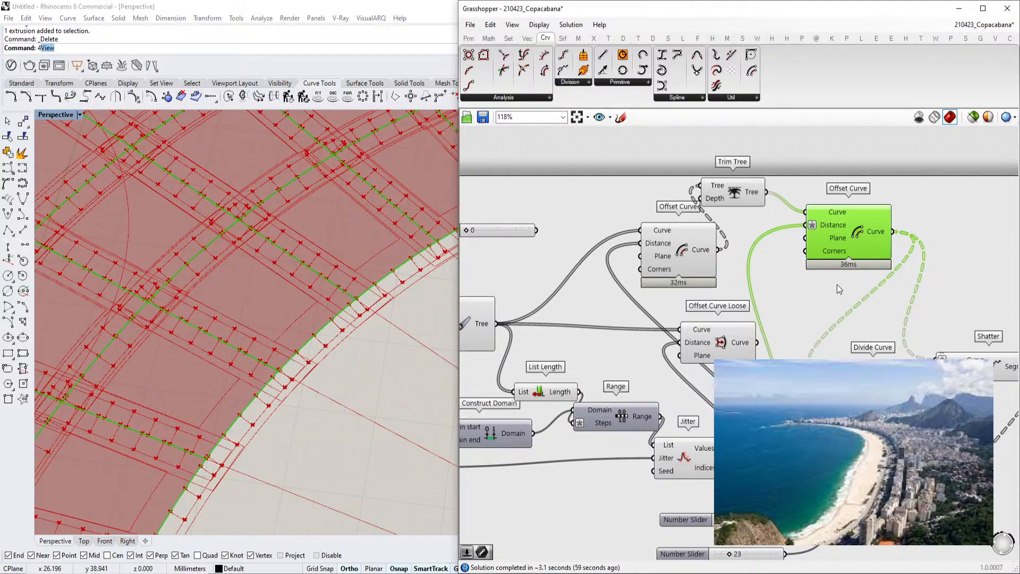
Examine the Shatter, Offset Curve and Addition components that generate the offset pavement strips
right_drag(823, 325, 659, 295)
drag(588, 306, 667, 334)
drag(766, 323, 583, 306)
scroll(610, 309, down, 1)
right_drag(611, 308, 740, 349)
drag(883, 183, 615, 286)
middle_click(690, 264)
click(734, 263)
scroll(825, 270, down, 2)
right_drag(951, 283, 739, 303)
right_drag(674, 287, 611, 280)
scroll(798, 294, up, 2)
click(740, 251)
scroll(247, 377, down, 4)
scroll(247, 376, up, 5)
scroll(602, 356, up, 2)
right_drag(555, 329, 888, 377)
scroll(602, 355, down, 4)
scroll(752, 343, up, 3)
right_drag(658, 359, 800, 307)
scroll(800, 306, up, 2)
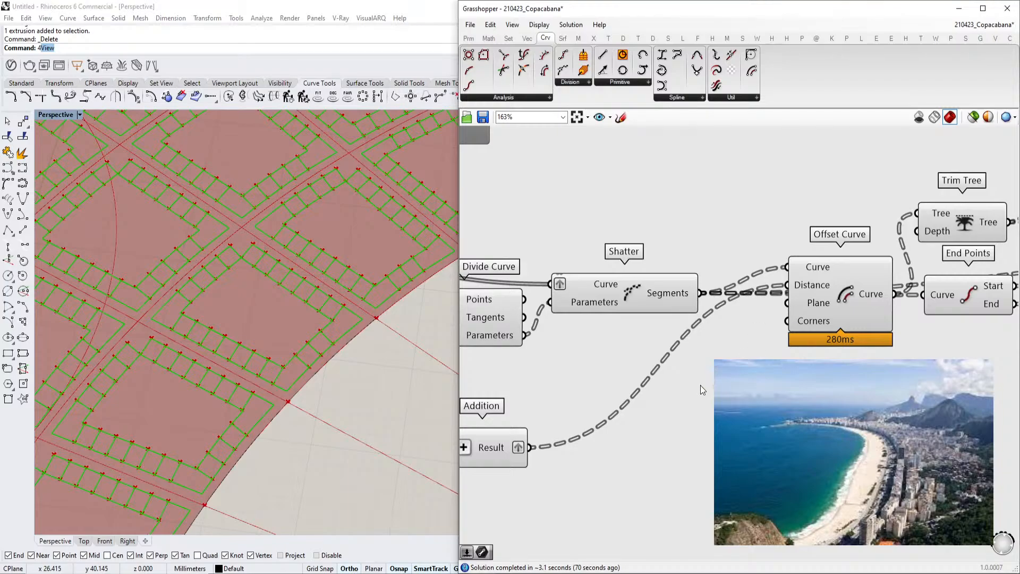
right_drag(869, 346, 885, 317)
right_drag(725, 363, 908, 299)
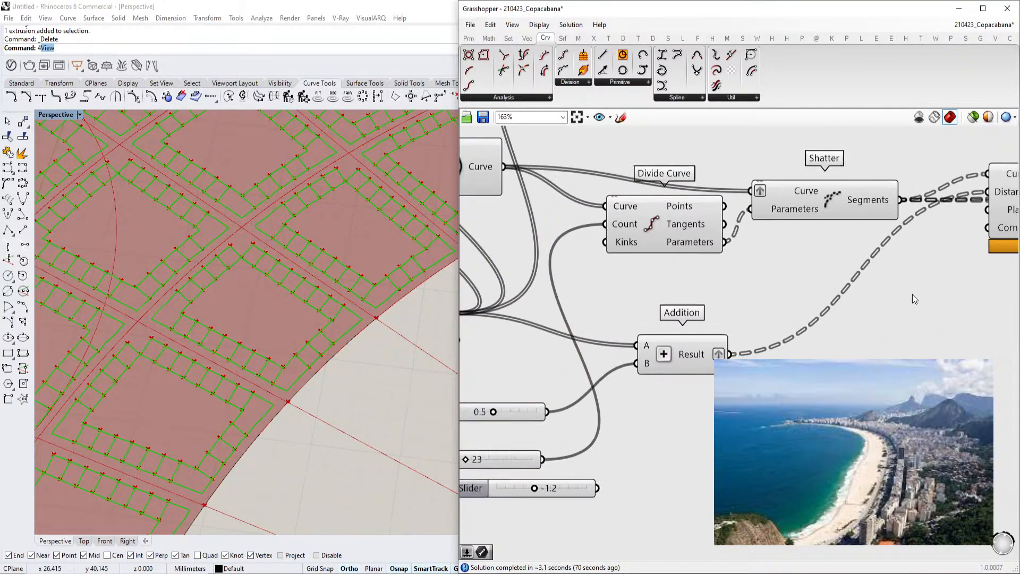
click(707, 406)
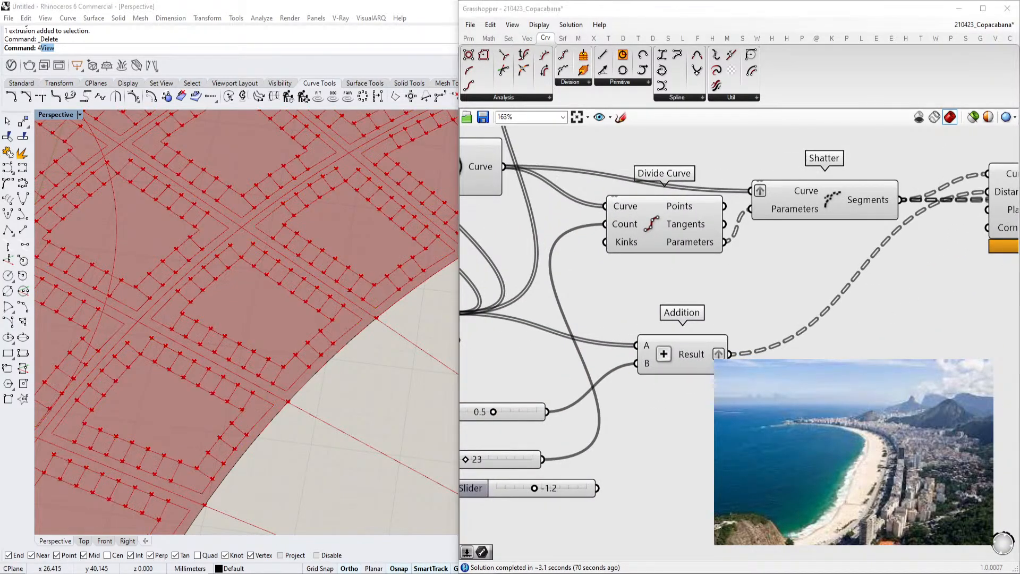
Try to insert a Range component from the canvas search
click(767, 414)
double_click(768, 415)
text(ran)
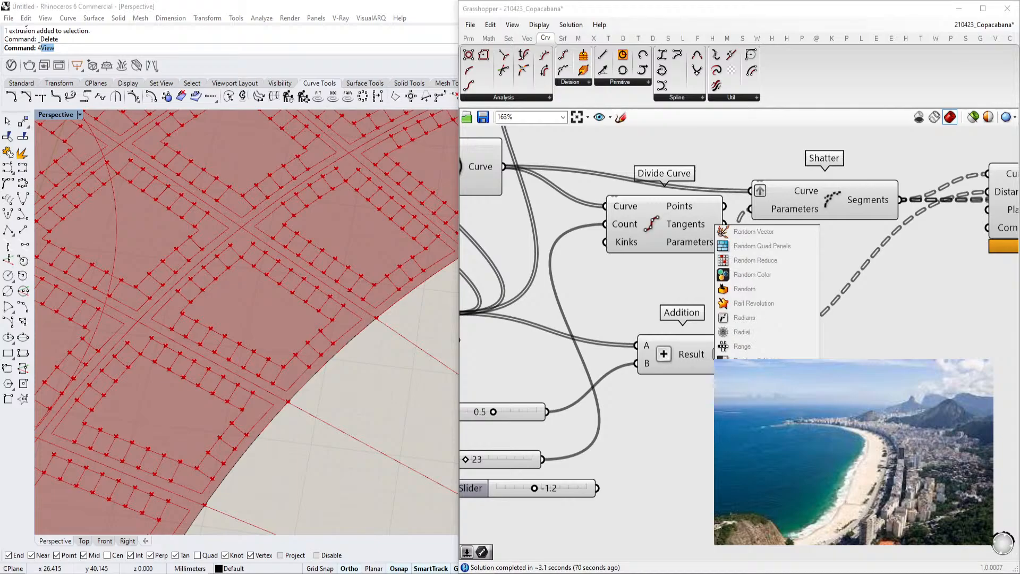
key(Return)
drag(882, 203, 869, 196)
Insert a List Length component and connect the Shatter segments to its List input
double_click(860, 425)
text(list lst l)
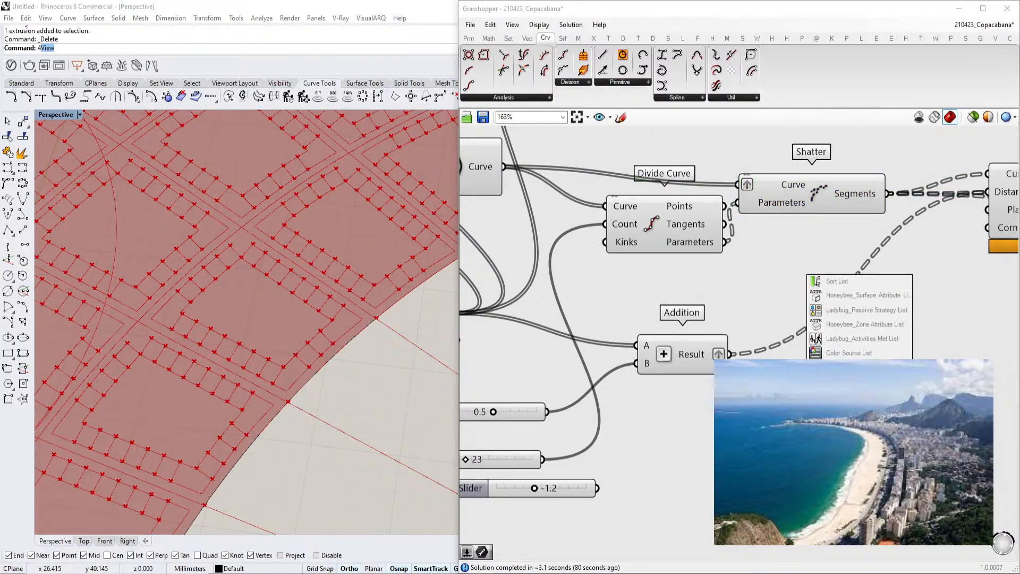
key(BackSpace)
key(BackSpace)
key(BackSpace)
key(BackSpace)
text(sten)
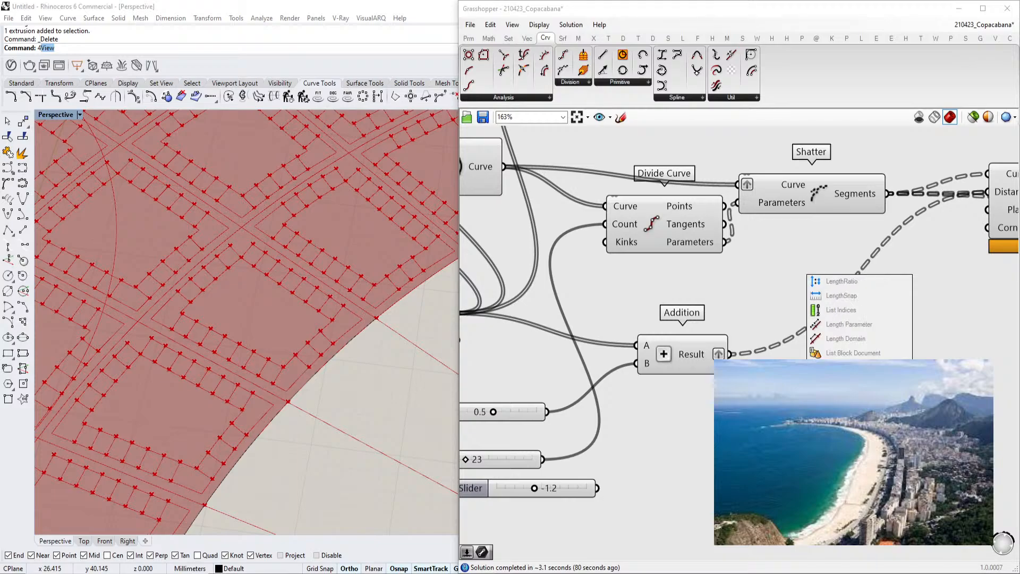
key(Return)
drag(890, 194, 813, 378)
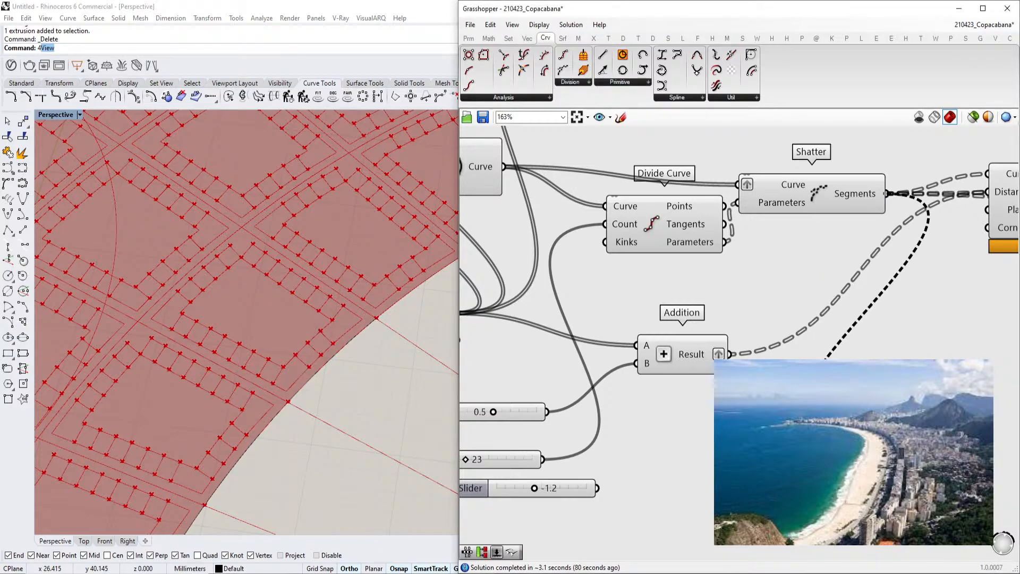
Insert a Range component next to the List Length component
right_drag(914, 404, 841, 374)
double_click(890, 363)
text(range)
click(874, 352)
right_drag(683, 324, 722, 305)
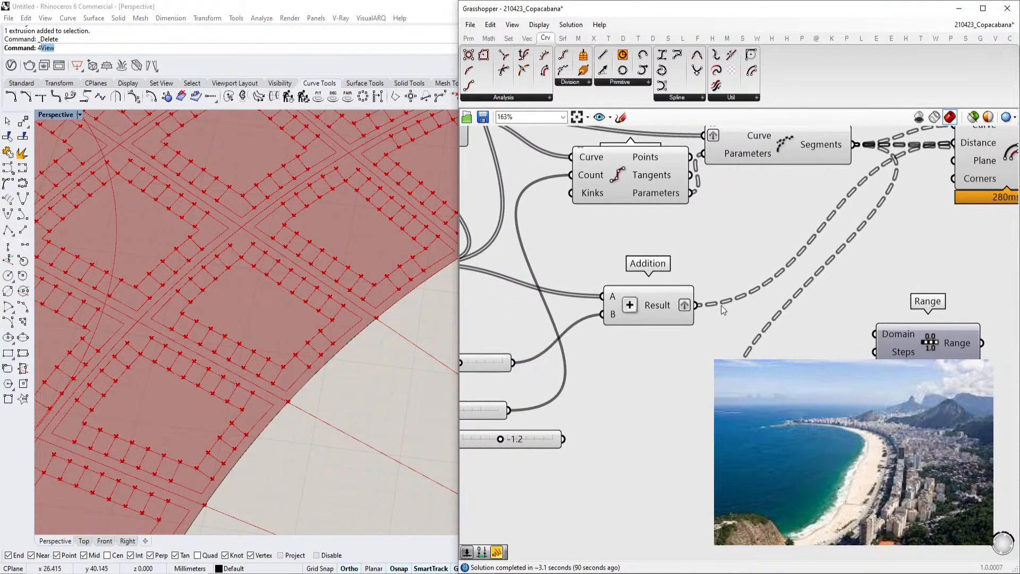
right_drag(644, 346, 735, 336)
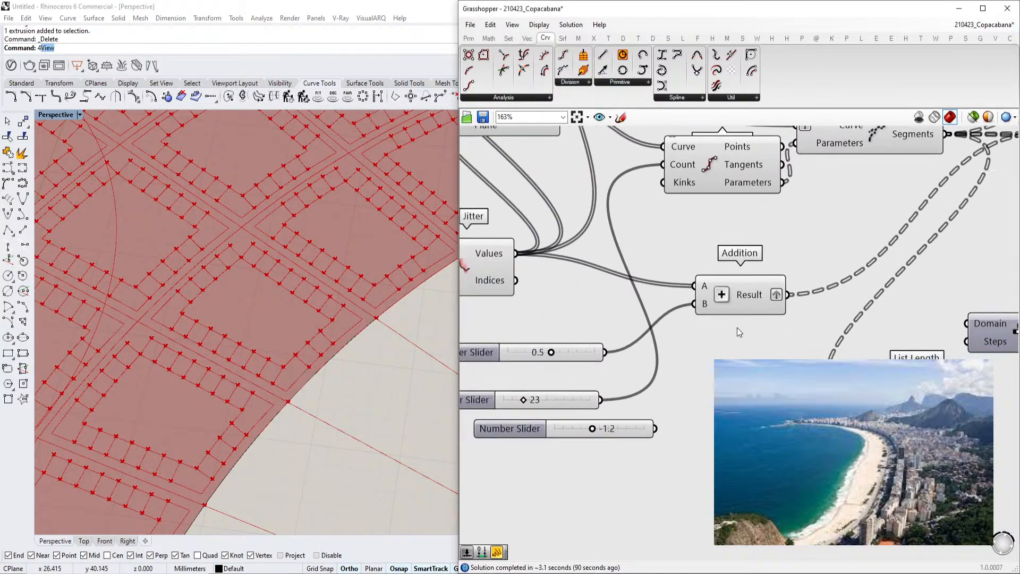
Duplicate the number slider and the Addition component it feeds
drag(551, 355, 555, 387)
scroll(609, 348, down, 2)
scroll(604, 364, up, 2)
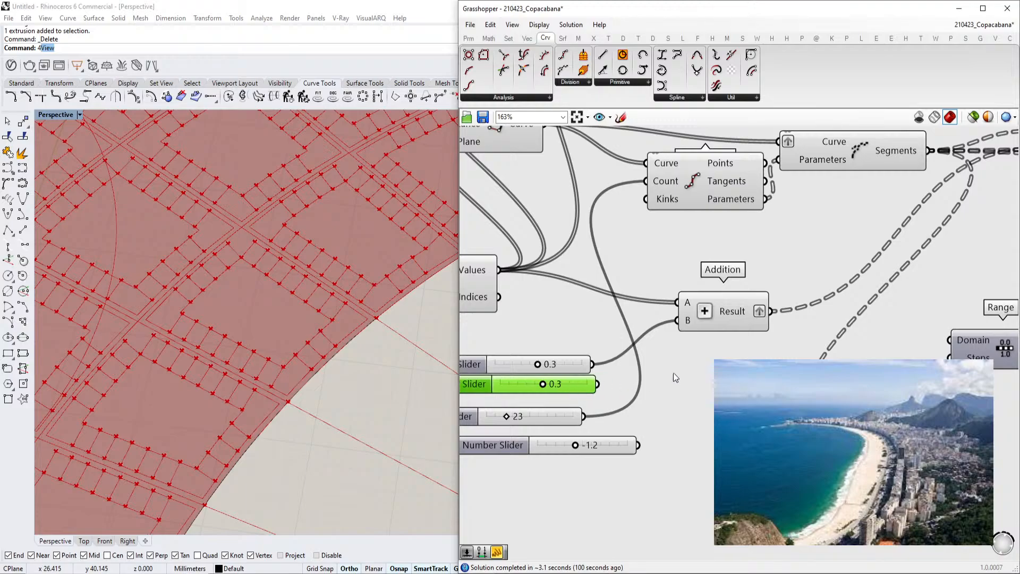
click(700, 318)
alt+drag(707, 320, 708, 346)
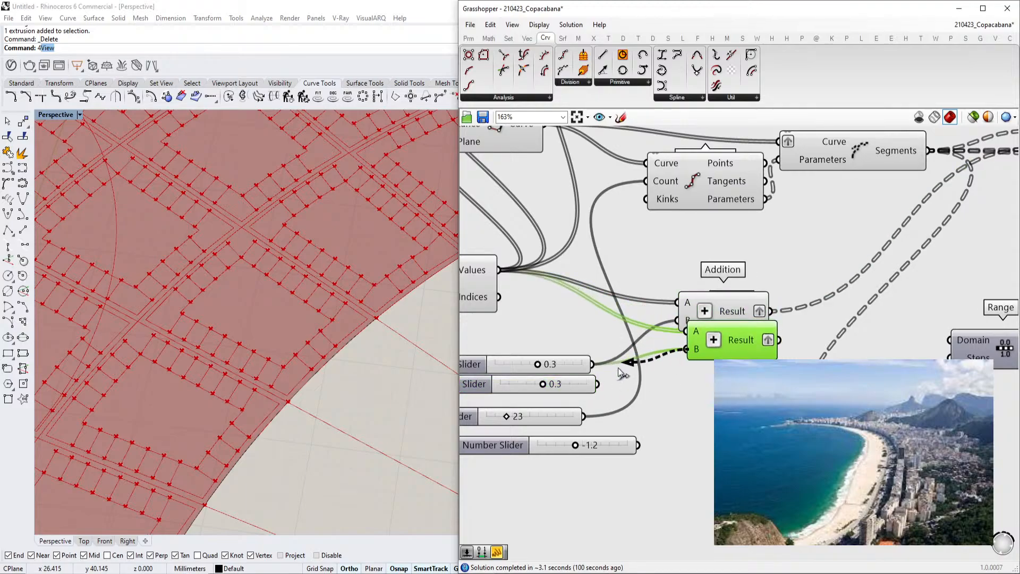
Insert a Construct Domain fed by both Addition results as start and end, and wire its domain into Range
right_drag(826, 454, 718, 468)
double_click(717, 468)
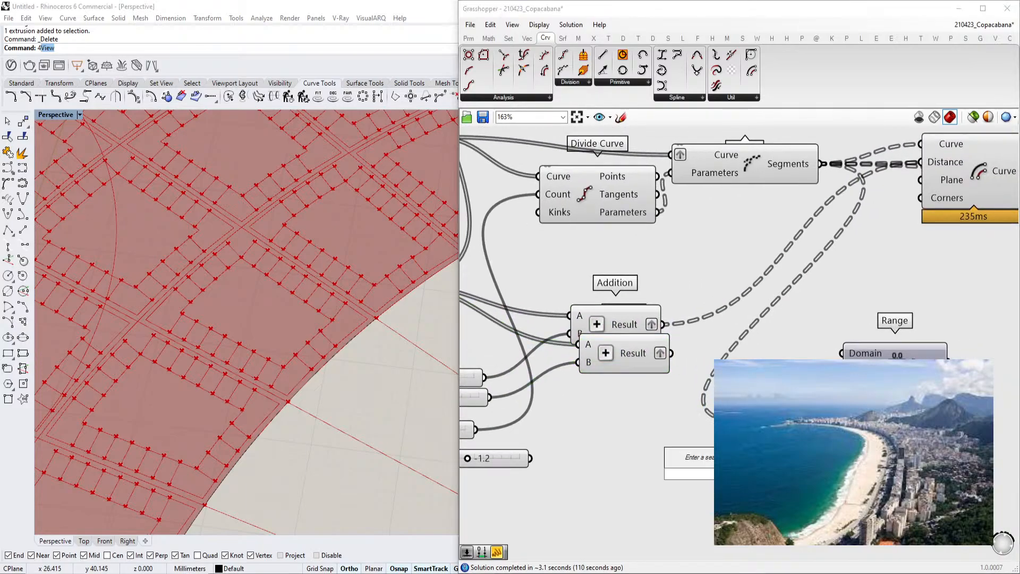
text(const)
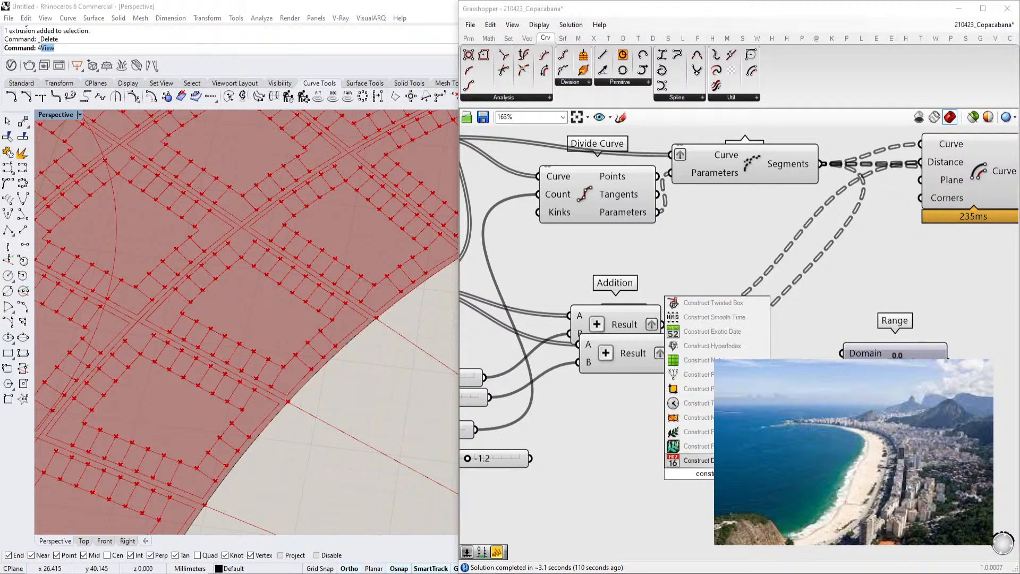
text(ruc)
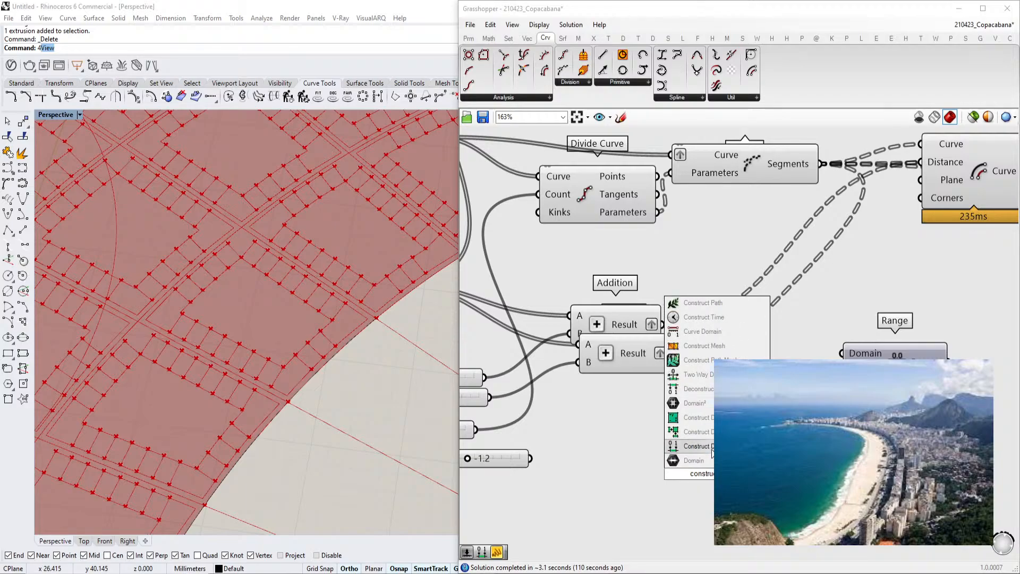
click(719, 447)
drag(723, 462, 790, 335)
drag(666, 325, 734, 333)
drag(734, 351, 672, 354)
right_drag(851, 398, 777, 418)
drag(827, 374, 883, 363)
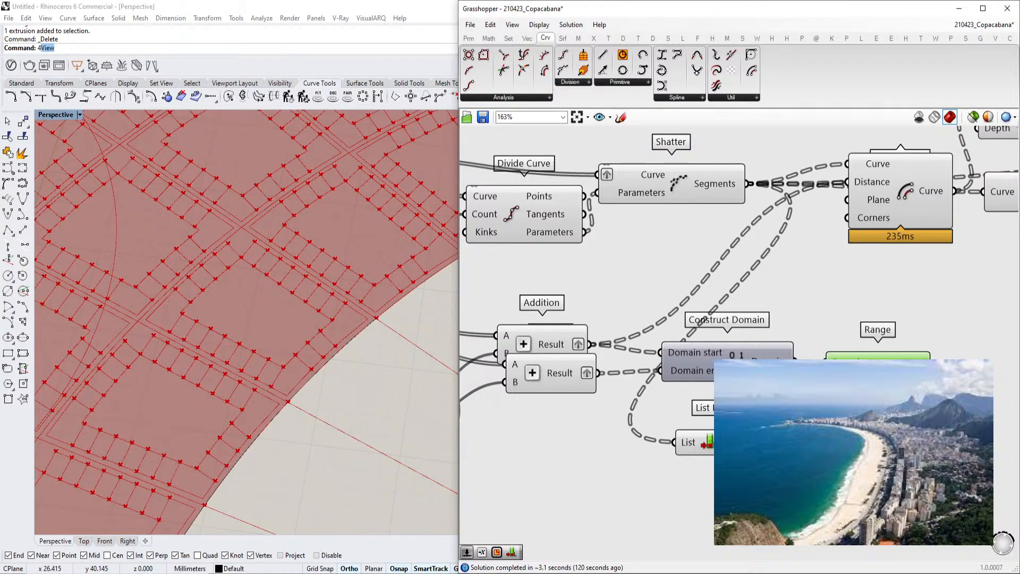
Set the expression x-1 on Range's Steps input and connect the List Length output to it
right_click(837, 379)
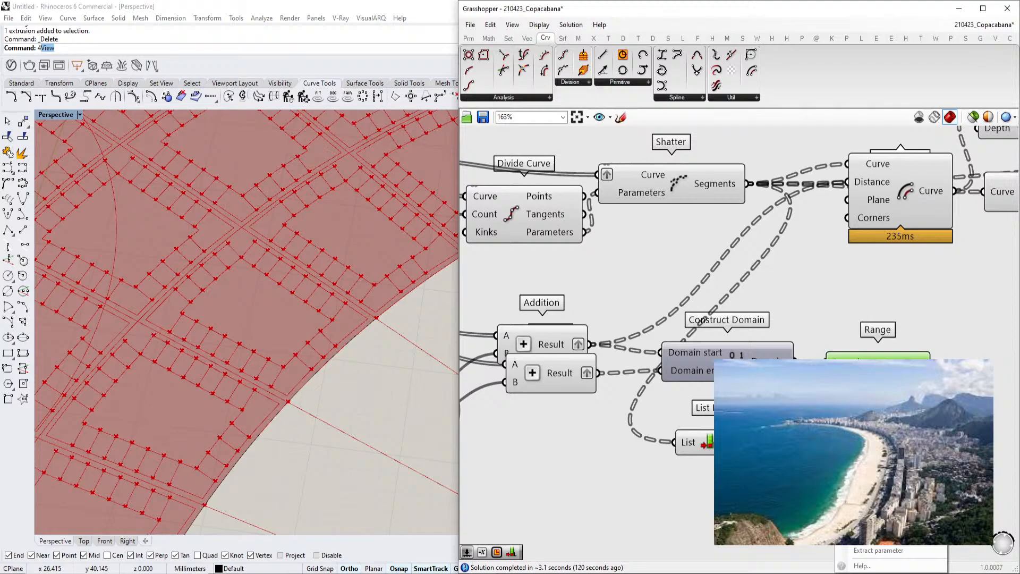
scroll(1004, 371, up, 2)
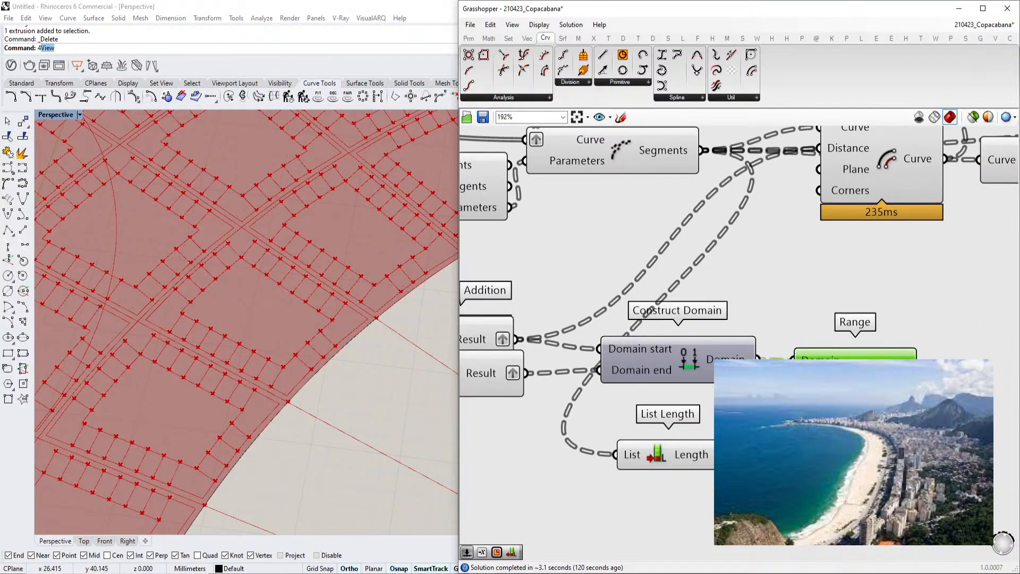
mouse_move(845, 472)
text(x-1)
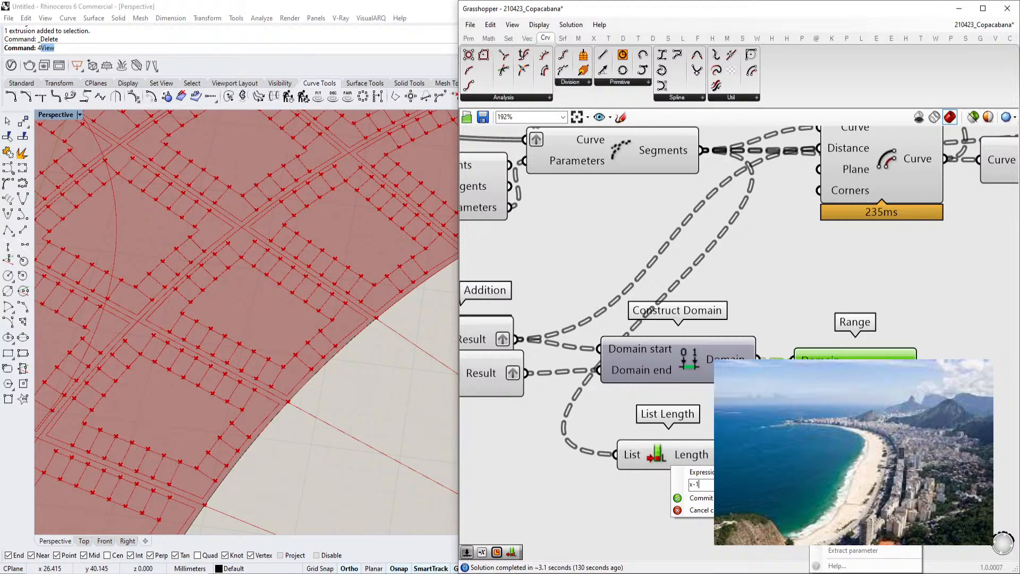
click(728, 498)
right_drag(792, 457, 741, 461)
drag(798, 375, 833, 375)
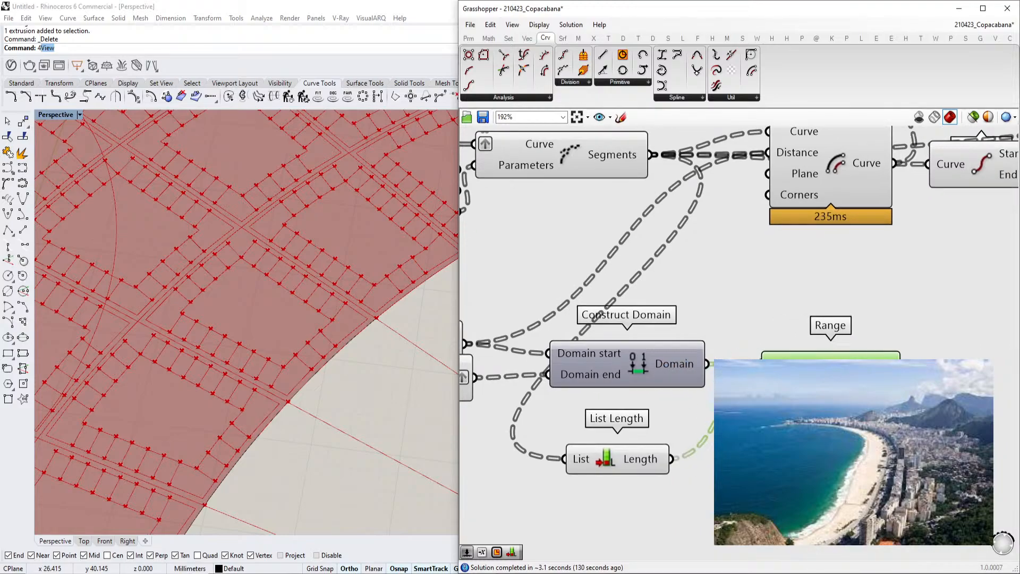
Connect the Range output to the Offset Curve's Distance input
scroll(594, 434, down, 4)
alt+drag(674, 348, 779, 357)
drag(802, 408, 713, 407)
scroll(712, 407, up, 2)
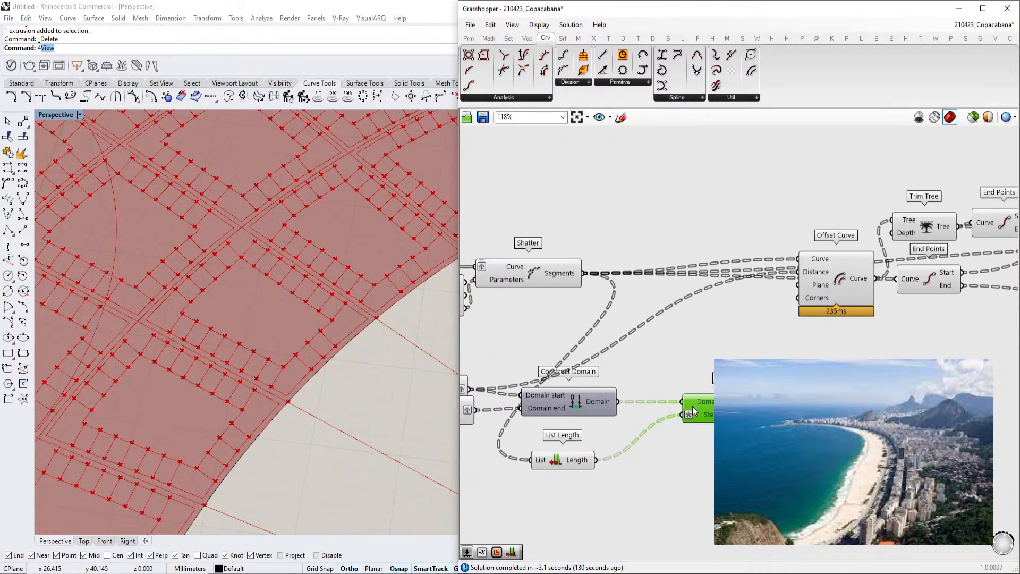
scroll(668, 406, up, 3)
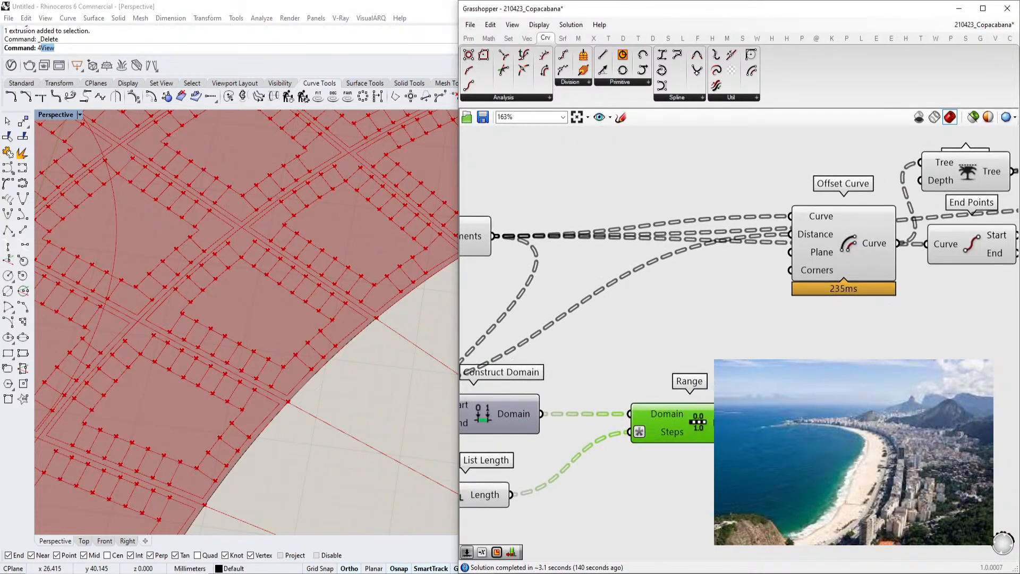
mouse_move(760, 538)
drag(750, 423, 790, 237)
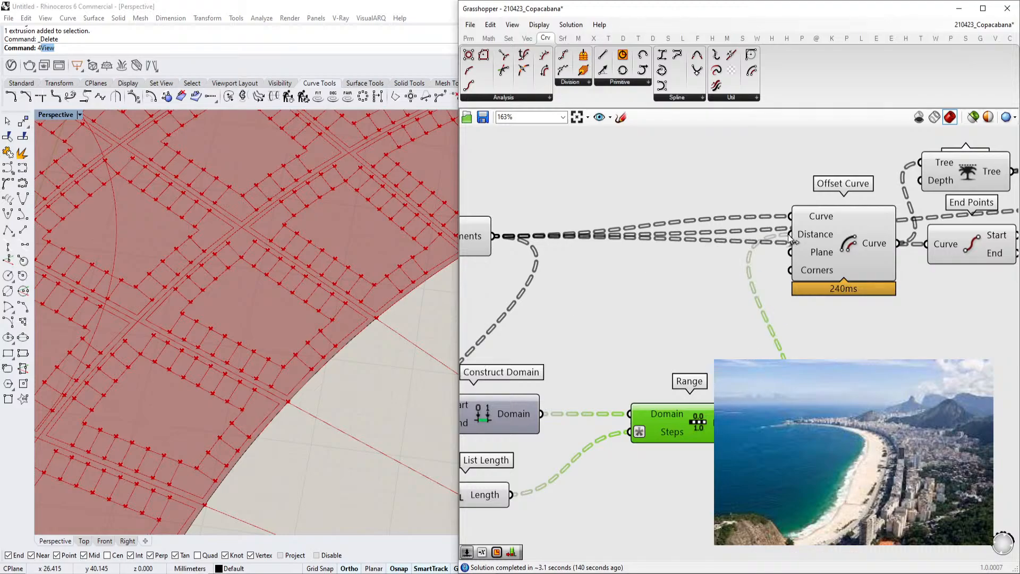
Examine the offset strips in the viewport and the sliders feeding the Addition components
scroll(796, 242, down, 1)
right_drag(739, 345, 968, 308)
right_drag(666, 386, 755, 370)
scroll(755, 370, up, 1)
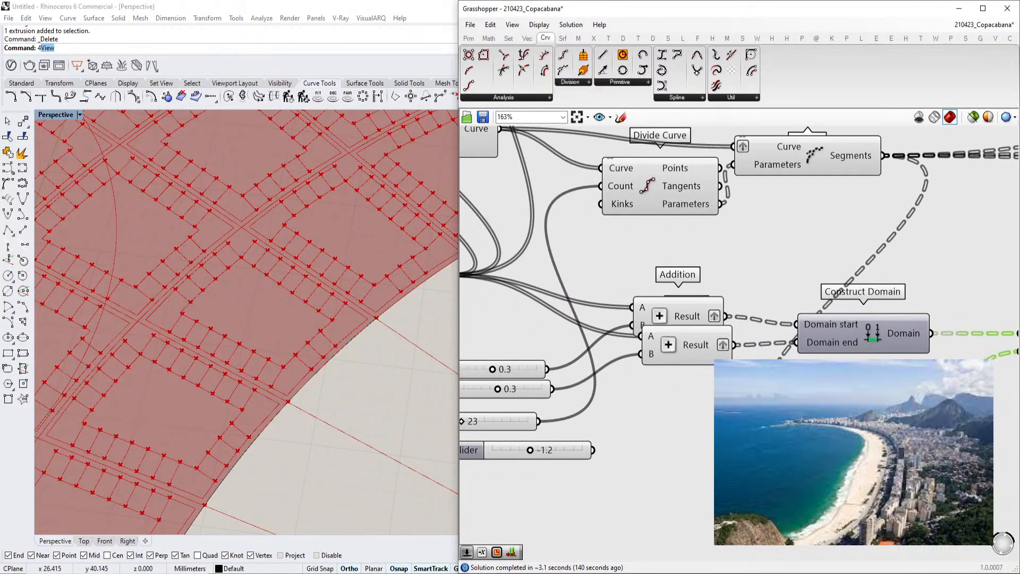
right_drag(500, 389, 609, 380)
scroll(609, 379, up, 2)
drag(609, 381, 611, 381)
scroll(204, 372, up, 3)
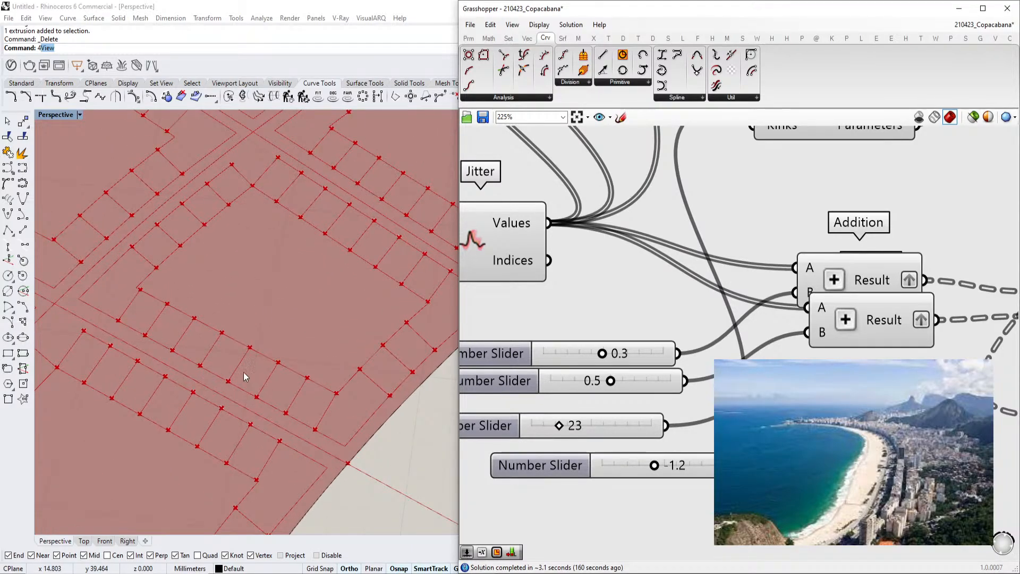
scroll(241, 379, up, 1)
scroll(600, 405, down, 8)
scroll(923, 395, up, 4)
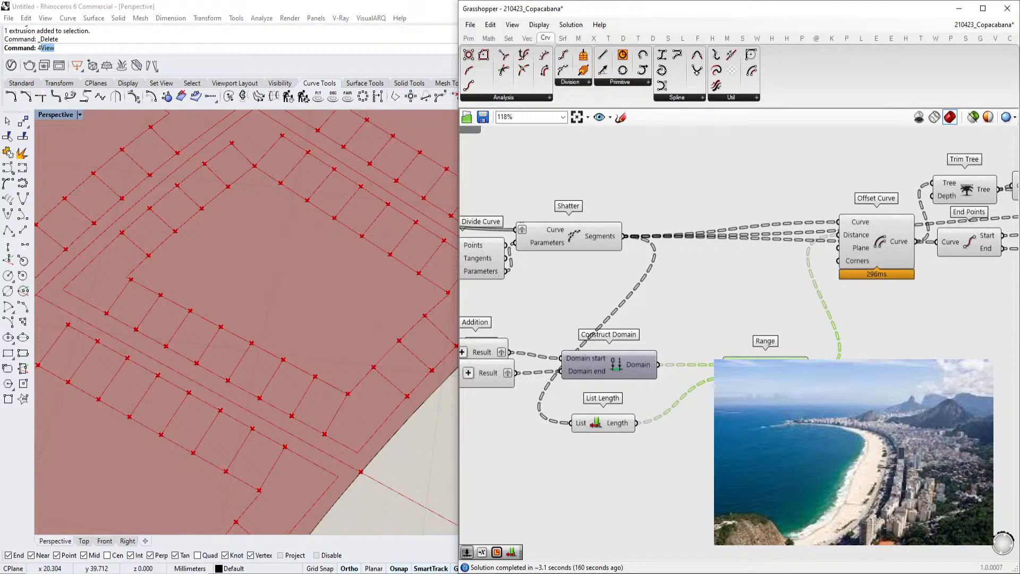
Add a number slider set to 1.00 beside the Range component
double_click(838, 456)
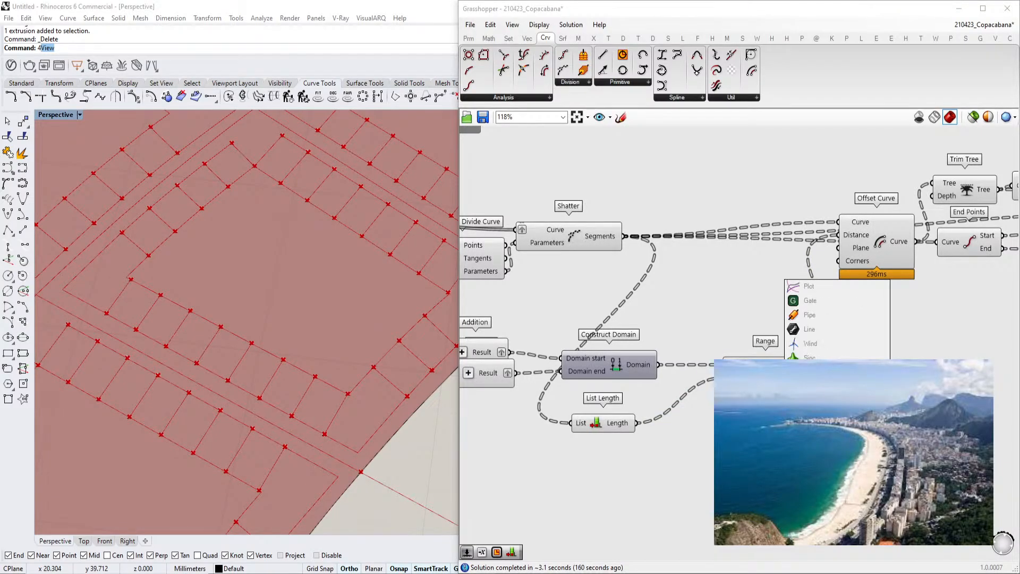
key(Escape)
scroll(834, 456, up, 3)
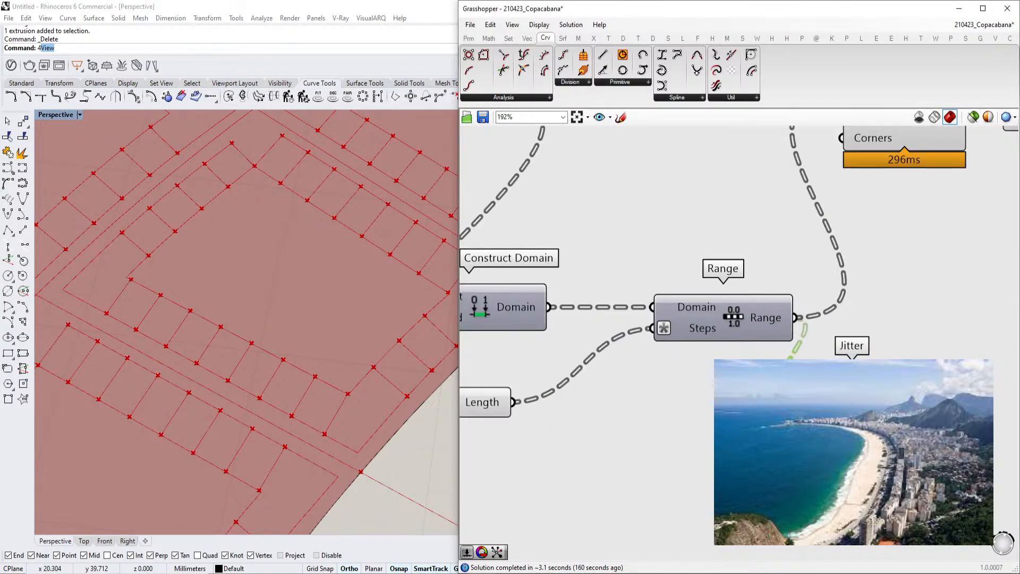
double_click(700, 430)
text(1)
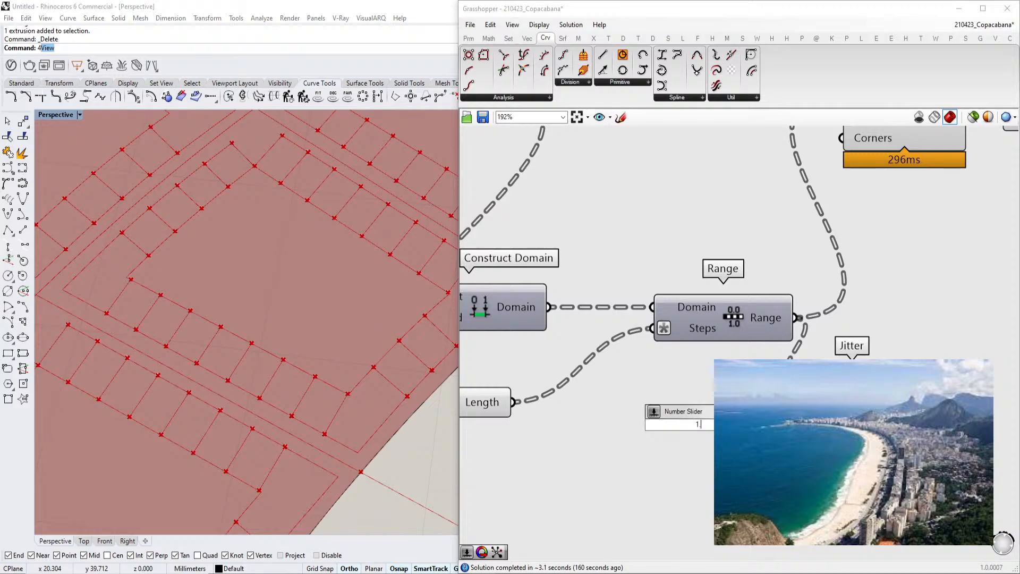
text(.00)
key(Return)
drag(636, 425, 586, 434)
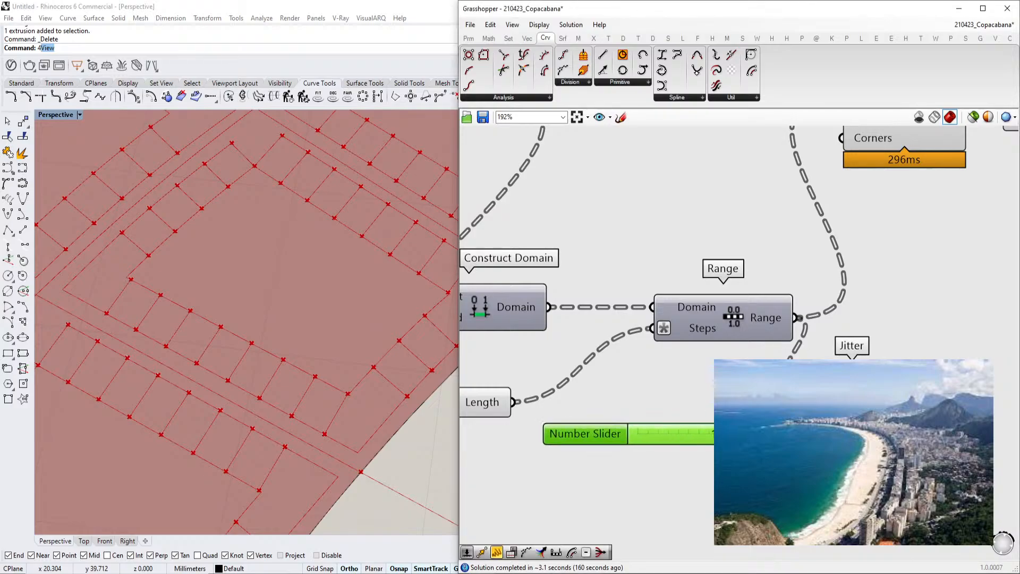
Examine the wiring between the Range, Jitter, Addition components and the sliders
scroll(800, 464, down, 2)
drag(909, 443, 828, 205)
right_drag(850, 404, 982, 372)
scroll(903, 380, down, 2)
scroll(983, 372, up, 1)
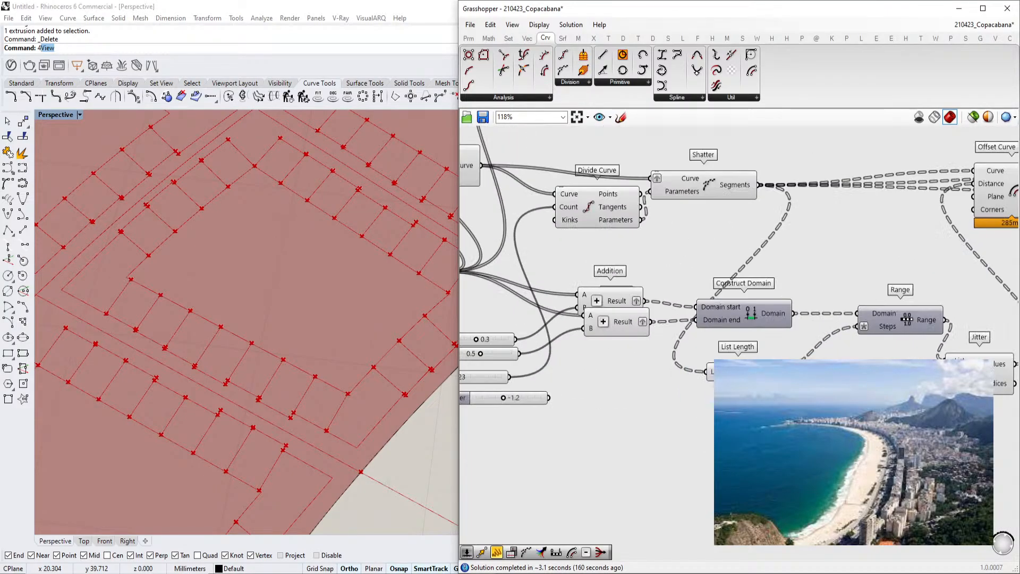
scroll(898, 362, up, 1)
right_drag(894, 357, 849, 352)
scroll(845, 364, down, 1)
right_drag(507, 353, 761, 371)
scroll(691, 368, up, 3)
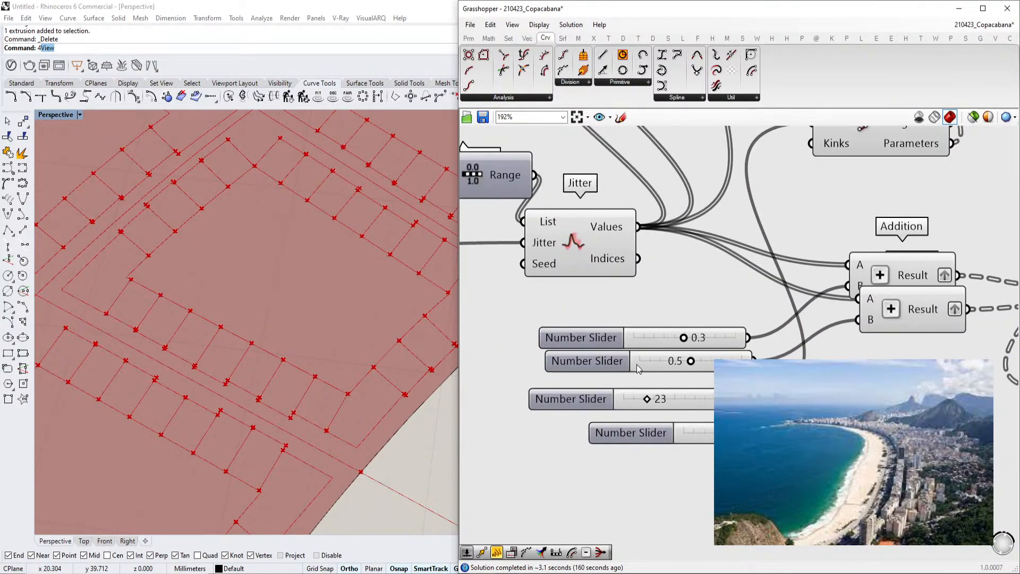
Rename the 0.3 and 0.5 number sliders feeding the Addition components to Offset
click(593, 338)
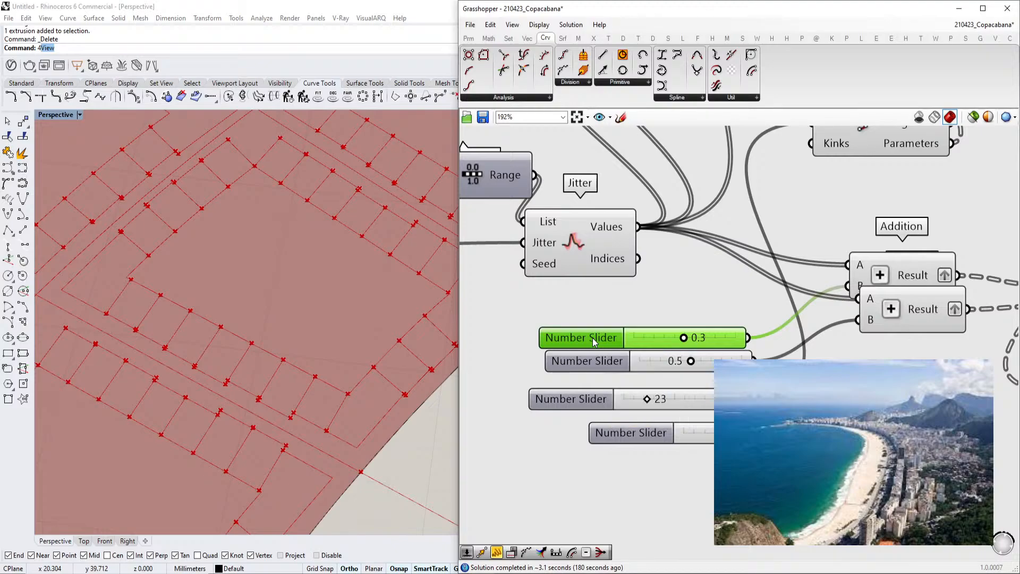
right_click(593, 339)
drag(657, 347, 498, 343)
text(Offset)
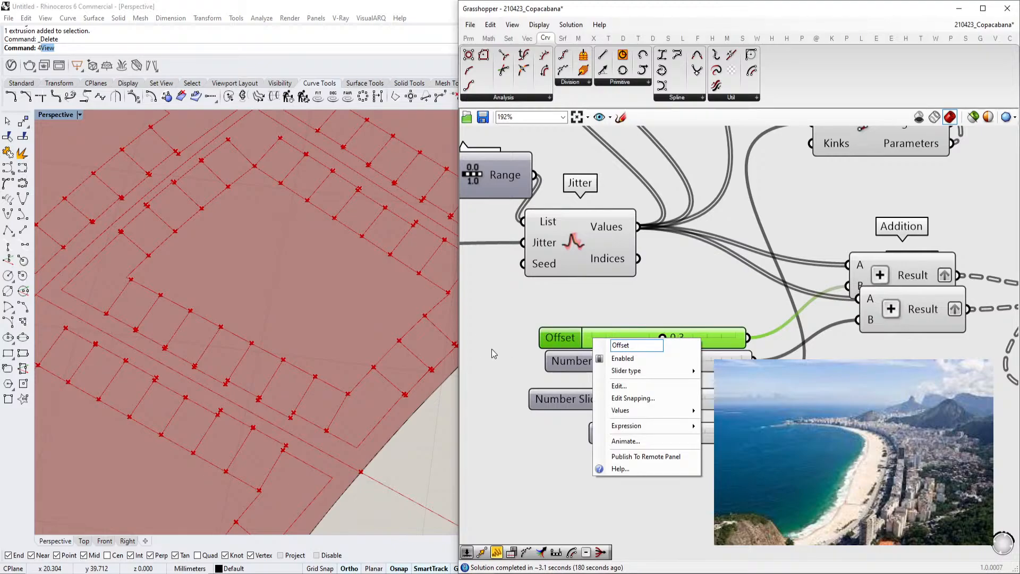
key(Return)
click(578, 366)
right_click(662, 372)
text(<?xml version="1.0" encoding="utf-8" standalone="yes"?>)
key(ctrl+a)
text(OFfs)
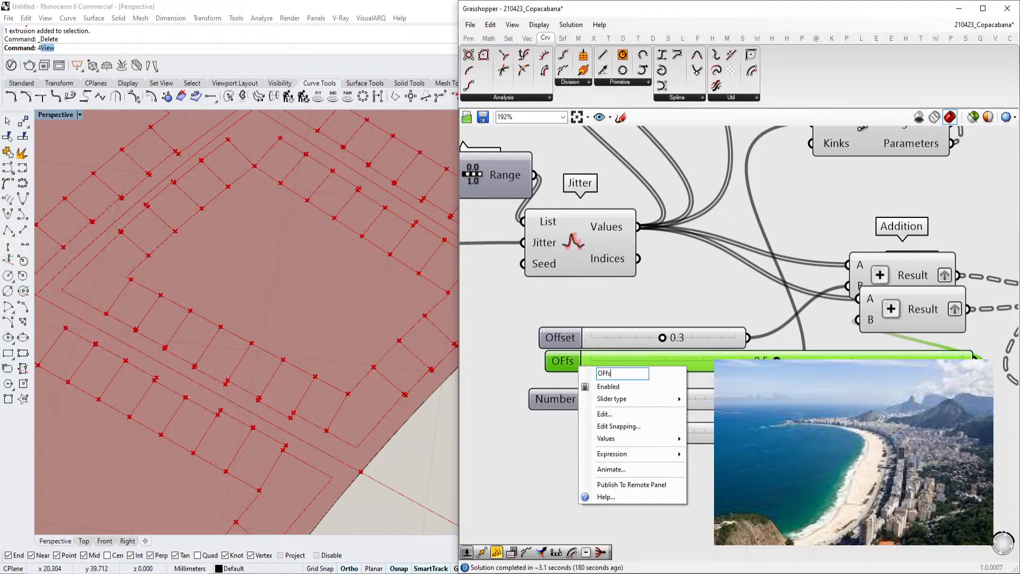
click(514, 366)
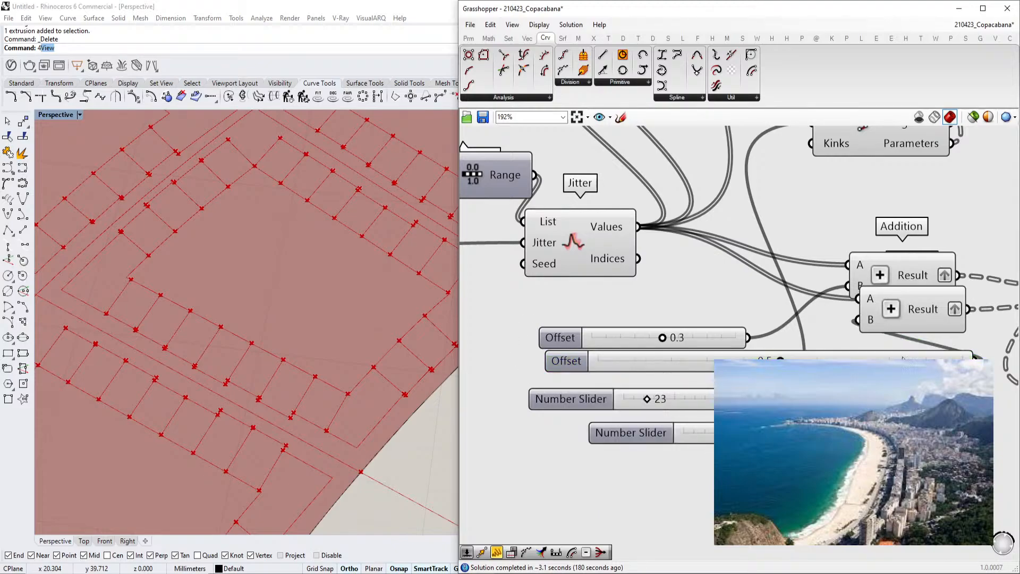
Set both Offset number sliders to display two decimal digits
double_click(568, 339)
drag(560, 319, 571, 320)
click(568, 436)
double_click(565, 360)
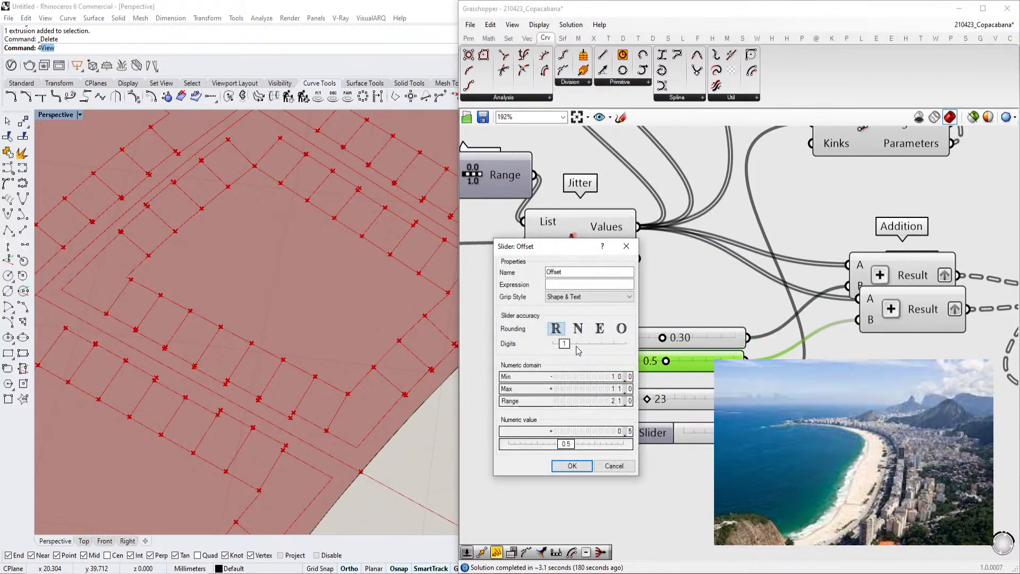
drag(578, 346, 584, 344)
click(573, 466)
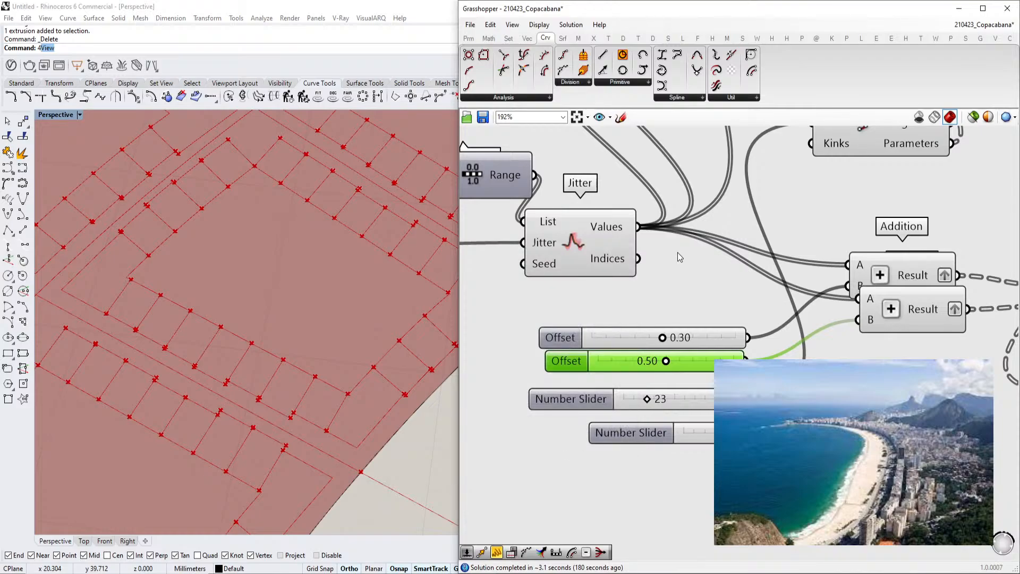
Delete the spare number slider below the 23 slider
drag(744, 485, 690, 431)
scroll(690, 431, down, 1)
mouse_move(690, 431)
right_down()
mouse_move(571, 419)
mouse_move(700, 425)
right_up()
key(Delete)
scroll(585, 416, down, 3)
scroll(587, 408, up, 3)
click(540, 403)
scroll(703, 430, down, 3)
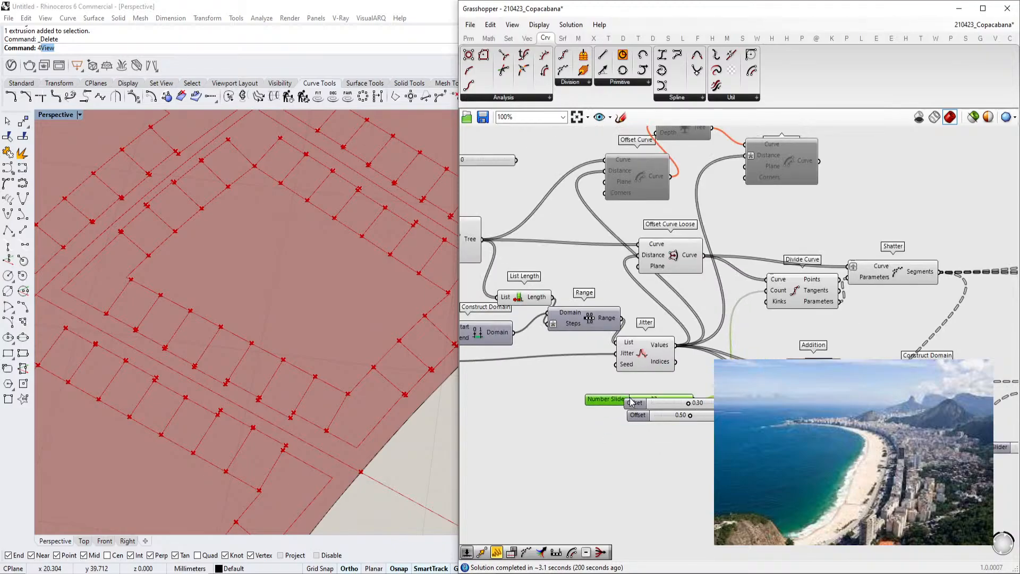
Move the 23 slider beside the Offset sliders and delete the unused offset components above the Offset Curve Loose
right_drag(634, 387, 611, 426)
click(759, 194)
key(Delete)
drag(863, 154, 572, 234)
key(Delete)
right_drag(684, 278, 624, 297)
Navigate the canvas and viewport to inspect the upstream block and street components feeding Offset Curve Loose
scroll(282, 351, down, 2)
scroll(282, 350, down, 5)
scroll(256, 391, up, 4)
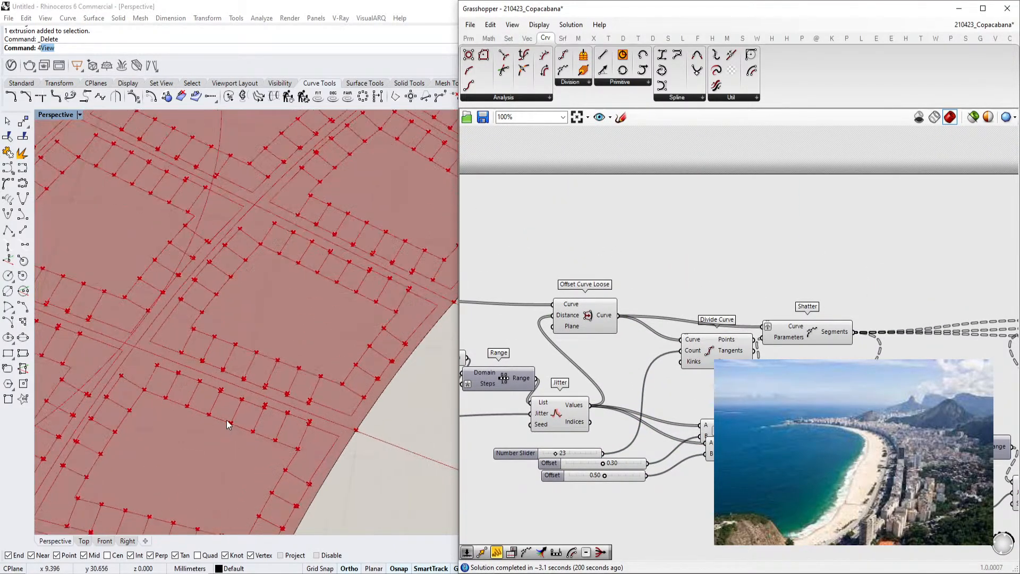
scroll(327, 357, down, 5)
right_drag(303, 405, 213, 464)
scroll(213, 465, up, 1)
scroll(213, 465, up, 6)
scroll(594, 338, down, 4)
right_drag(595, 338, 716, 326)
scroll(601, 315, up, 3)
right_drag(601, 315, 728, 323)
scroll(648, 308, up, 3)
scroll(730, 327, down, 3)
right_drag(630, 327, 776, 292)
right_drag(556, 353, 710, 365)
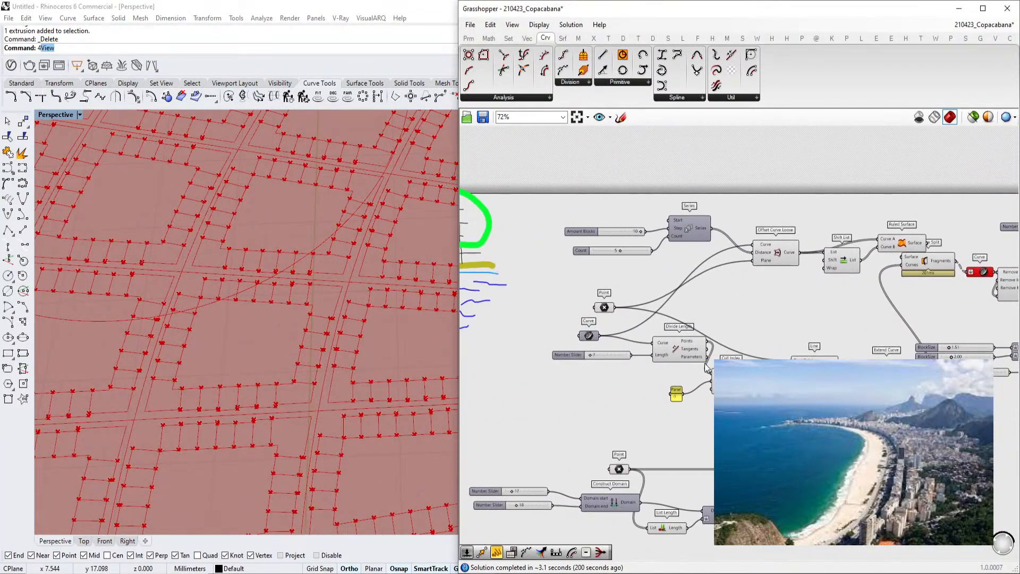
scroll(691, 357, up, 4)
click(678, 349)
scroll(678, 353, down, 2)
scroll(643, 350, down, 4)
scroll(643, 350, up, 4)
scroll(643, 350, down, 1)
scroll(744, 340, down, 3)
click(662, 248)
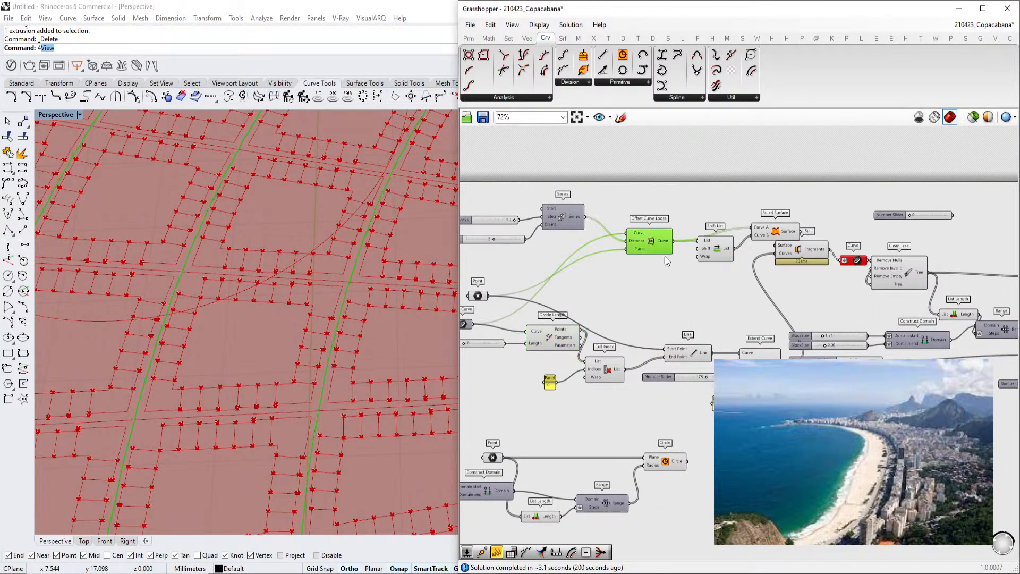
scroll(674, 308, down, 3)
scroll(746, 313, up, 5)
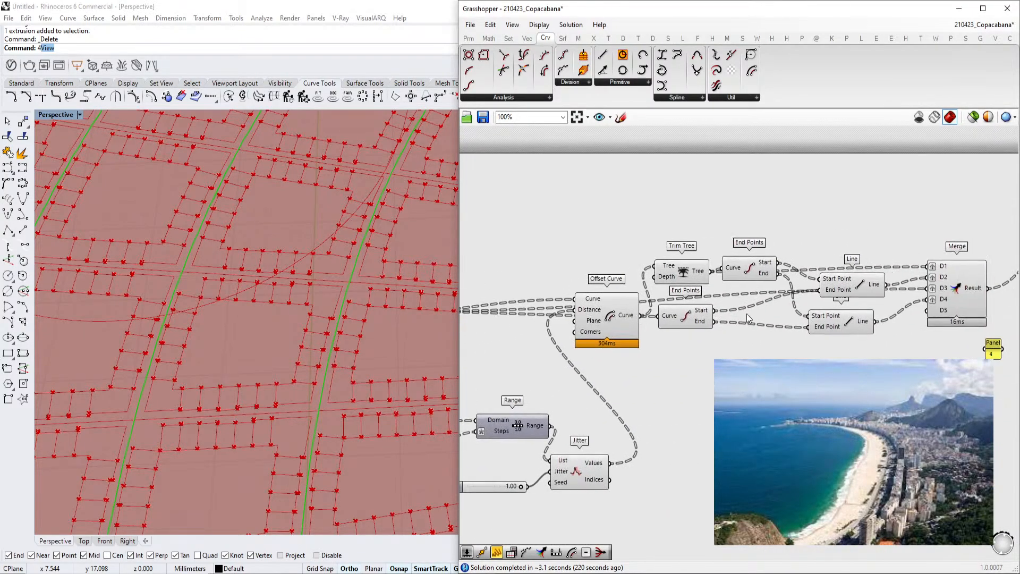
Inspect the Offset Curve, Trim Tree, End Points, Divide Curve and Shatter components along the definition
scroll(665, 325, down, 4)
scroll(579, 325, up, 6)
click(621, 323)
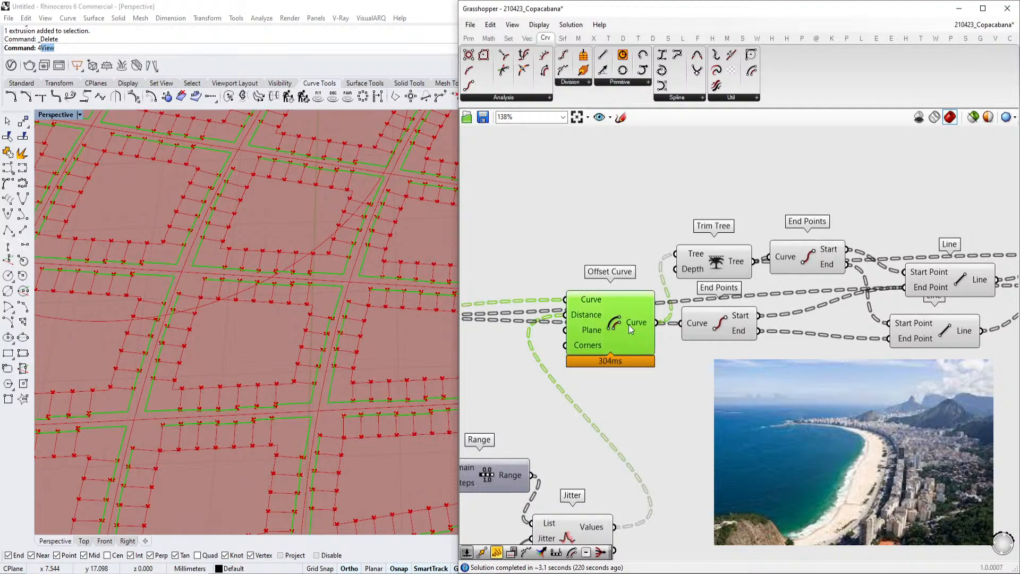
right_drag(659, 328, 717, 324)
right_drag(887, 315, 675, 315)
scroll(675, 315, down, 7)
scroll(504, 304, up, 3)
scroll(570, 298, up, 4)
right_drag(506, 304, 730, 312)
click(601, 323)
scroll(601, 326, up, 3)
scroll(656, 323, down, 2)
click(851, 307)
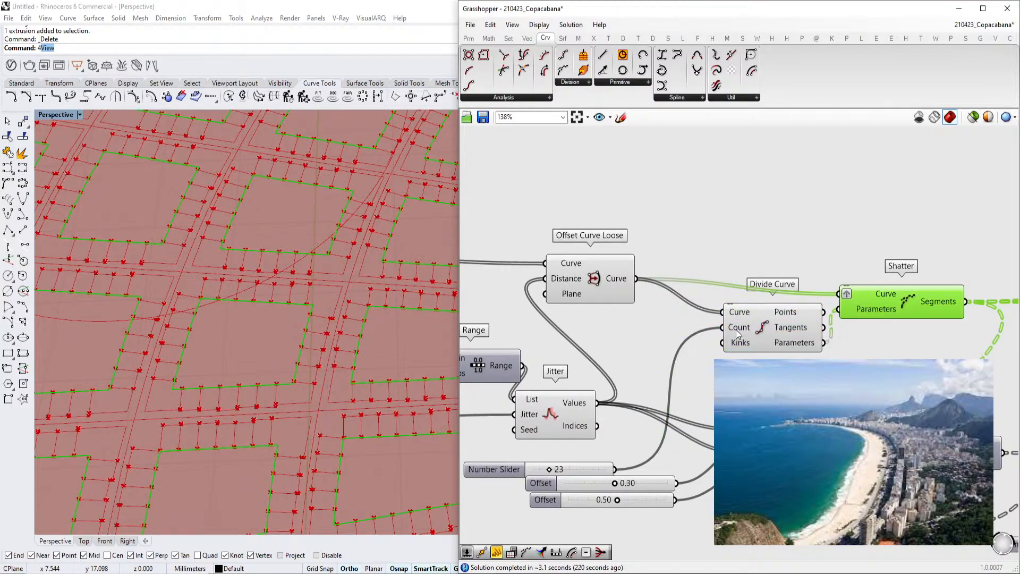
right_drag(686, 220, 707, 257)
click(706, 246)
double_click(706, 246)
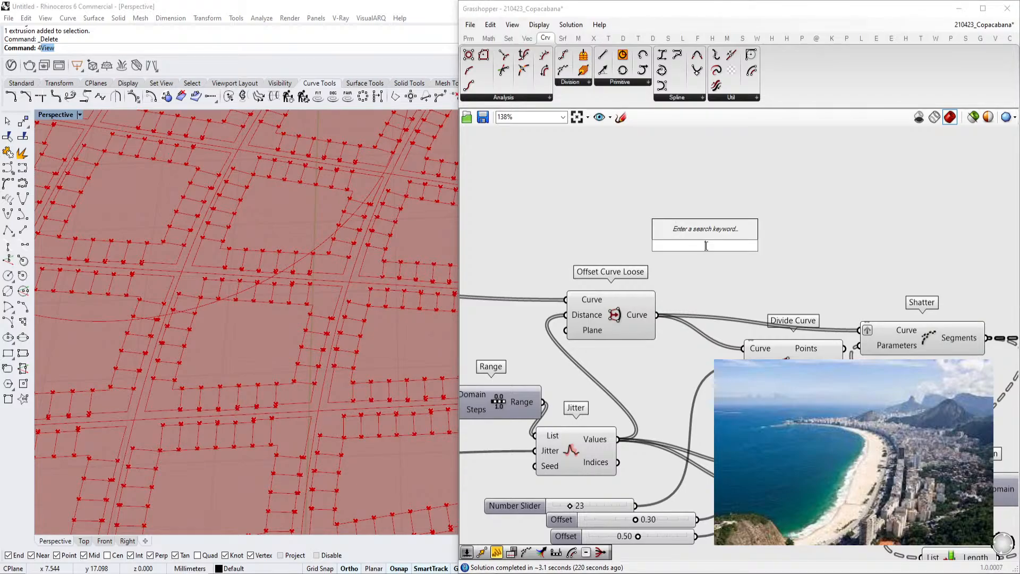
click(587, 525)
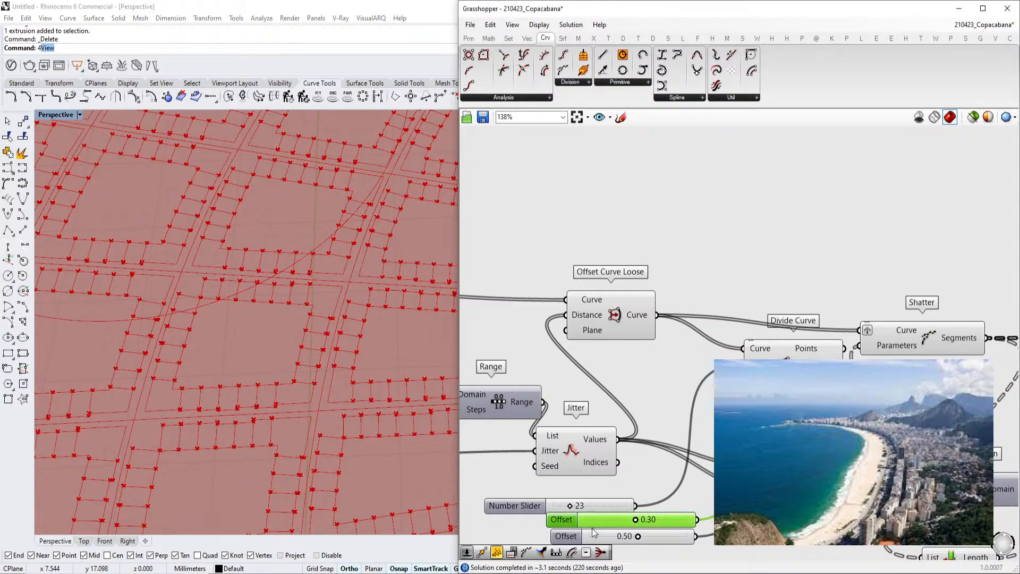
Move the 23 number slider above the Offset Curve Loose and duplicate it
double_click(649, 223)
drag(506, 507, 487, 220)
key(ctrl+c)
key(ctrl+v)
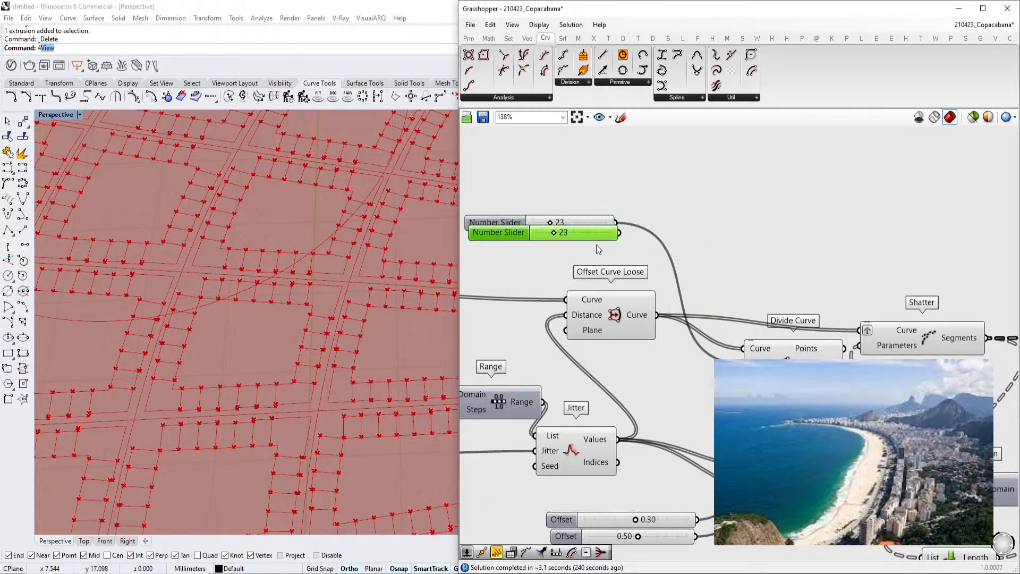
drag(598, 238, 588, 246)
Add a List Length component and feed it the Offset Curve Loose output
double_click(666, 221)
text(list len)
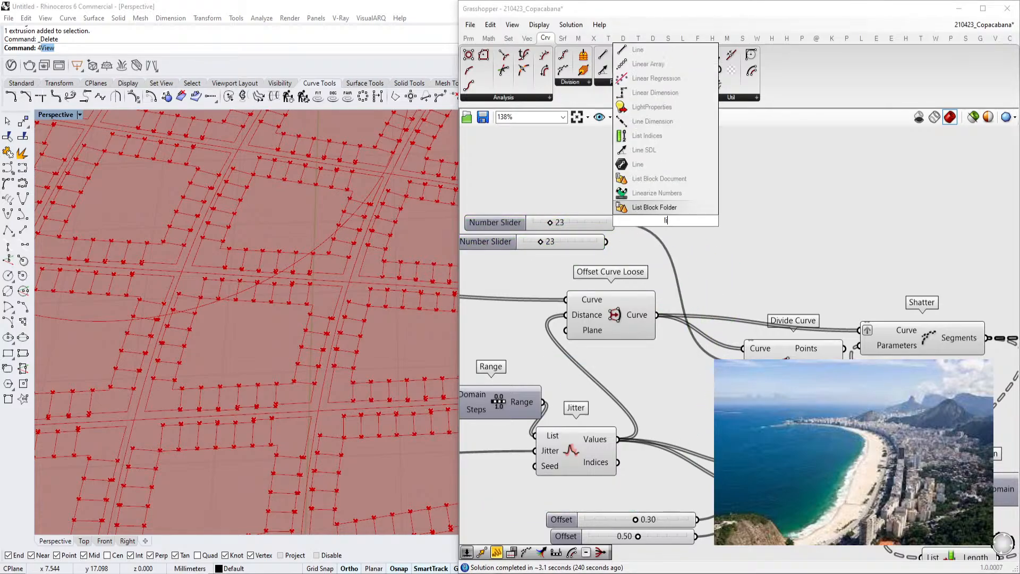
click(652, 194)
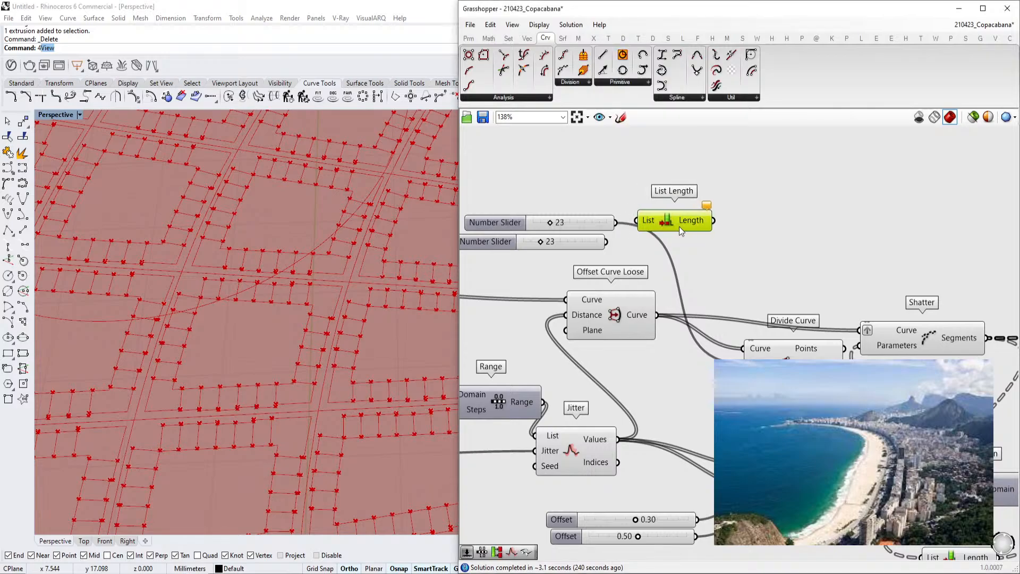
drag(657, 314, 637, 220)
Add a Range component and connect the List Length output to its Steps input
double_click(783, 234)
text(range)
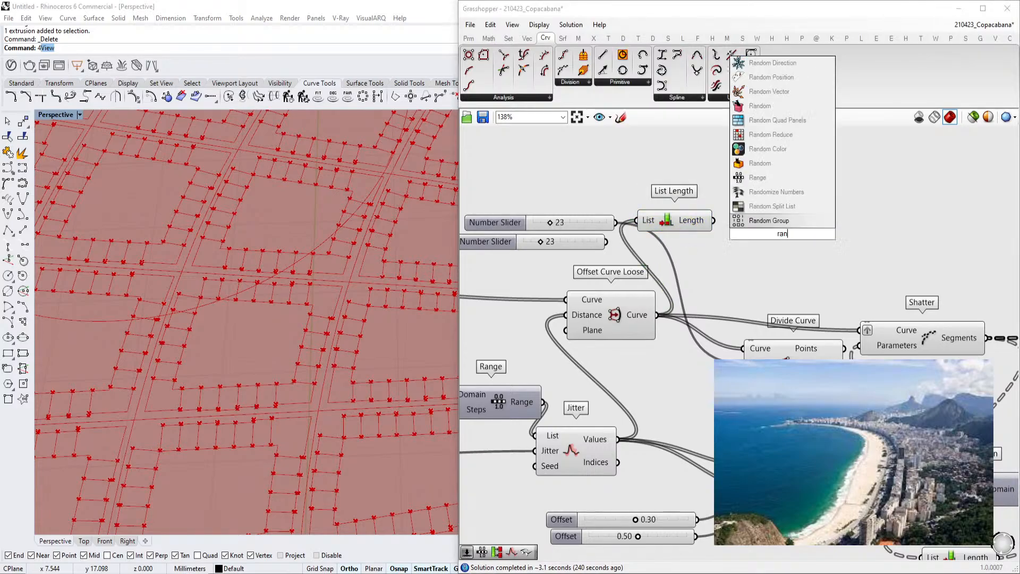
click(784, 225)
drag(674, 220, 683, 253)
scroll(735, 261, down, 3)
right_drag(898, 369, 758, 330)
scroll(760, 331, up, 1)
right_drag(609, 274, 751, 331)
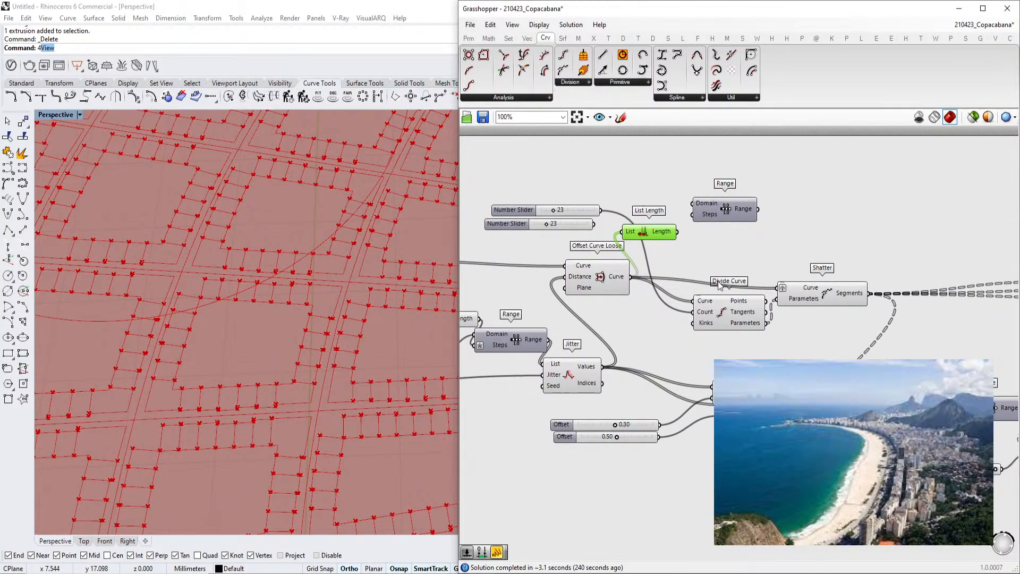
scroll(750, 371, up, 2)
right_drag(770, 393, 732, 387)
drag(735, 394, 744, 386)
scroll(675, 369, down, 2)
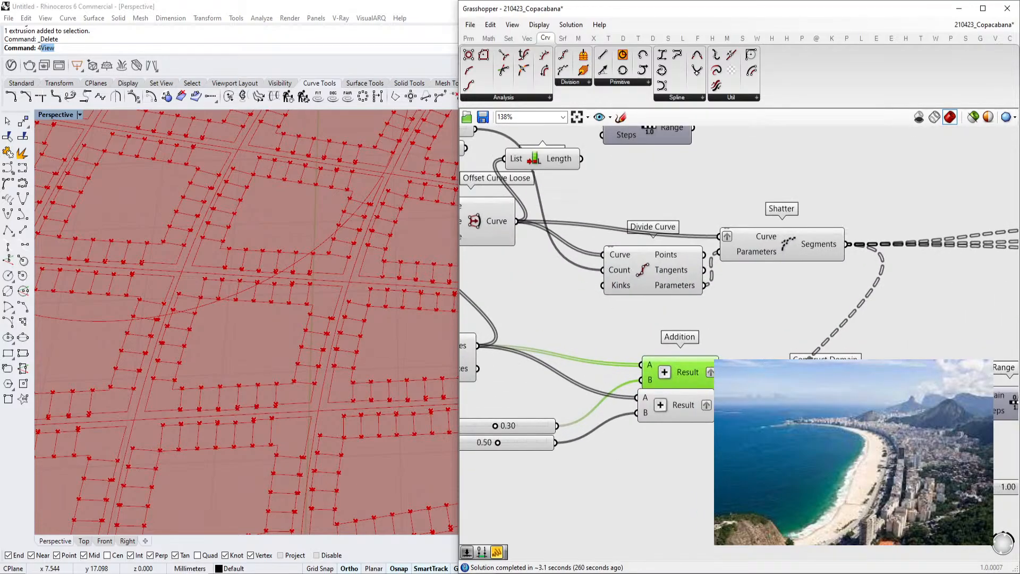
scroll(777, 340, down, 2)
right_drag(832, 329, 690, 320)
right_drag(474, 295, 730, 312)
scroll(740, 322, up, 2)
right_drag(695, 205, 712, 331)
scroll(795, 314, up, 2)
scroll(805, 308, down, 3)
scroll(734, 331, up, 3)
click(819, 288)
drag(821, 289, 831, 274)
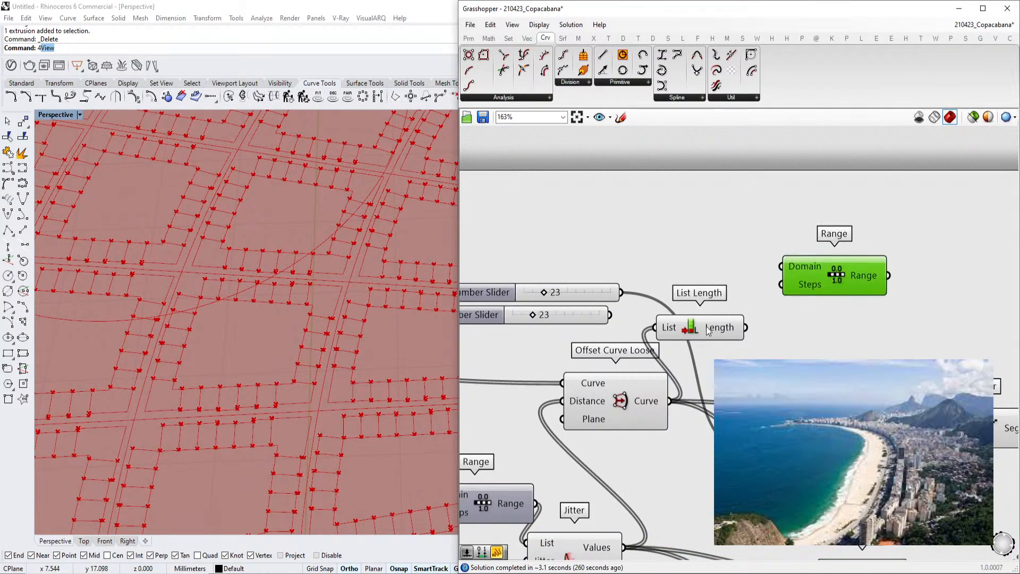
drag(747, 327, 776, 292)
Add a Construct Domain fed by the two number sliders and connect it to the Range's Domain input
double_click(673, 253)
text(onstruct domain)
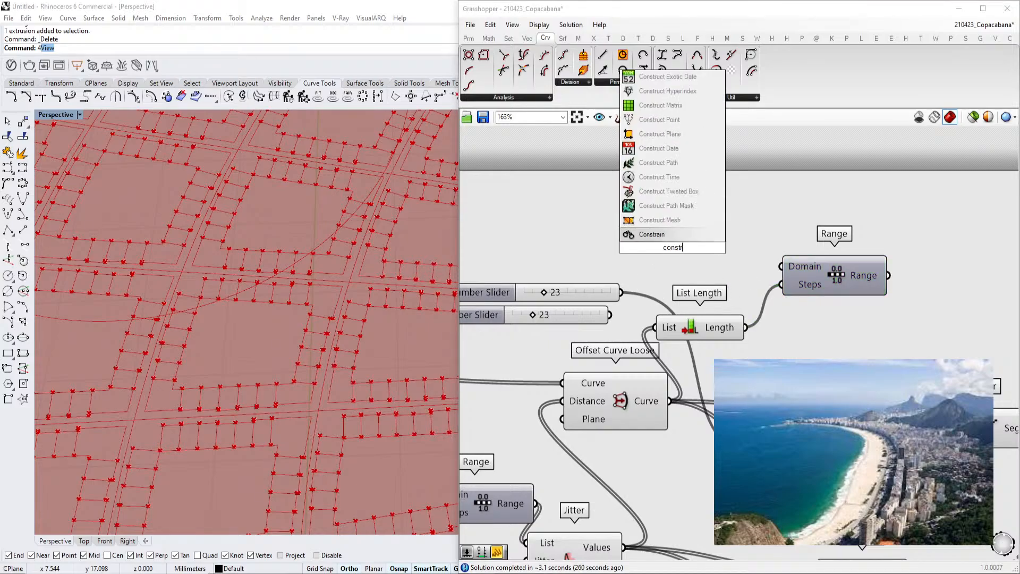
key(Up)
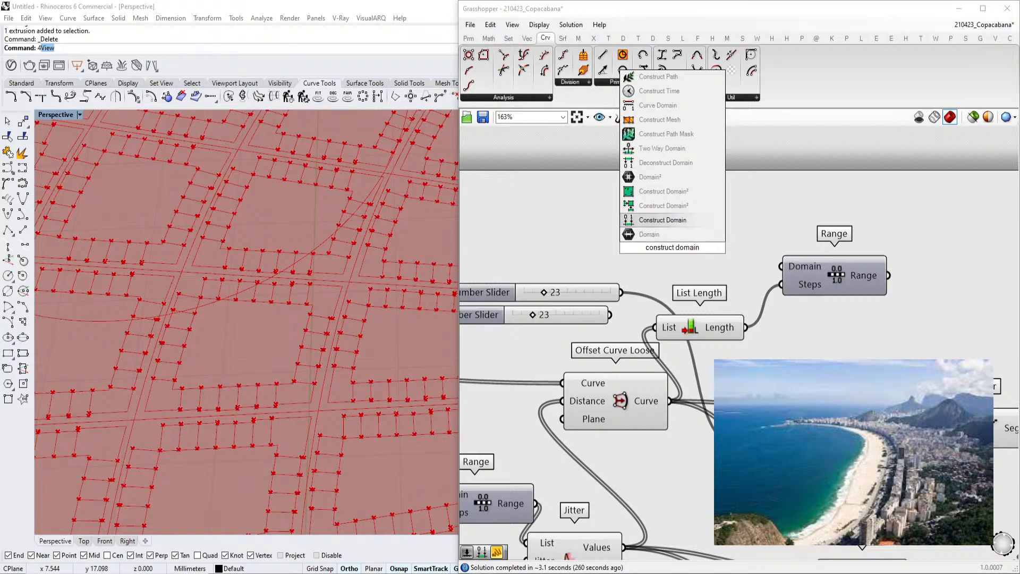
key(Return)
drag(589, 297, 633, 235)
right_drag(757, 233, 725, 241)
drag(792, 282, 810, 273)
drag(735, 233, 767, 266)
right_drag(767, 265, 919, 250)
Set the domain start slider to 16 and the domain end slider to 28
drag(608, 237, 603, 237)
drag(650, 283, 656, 282)
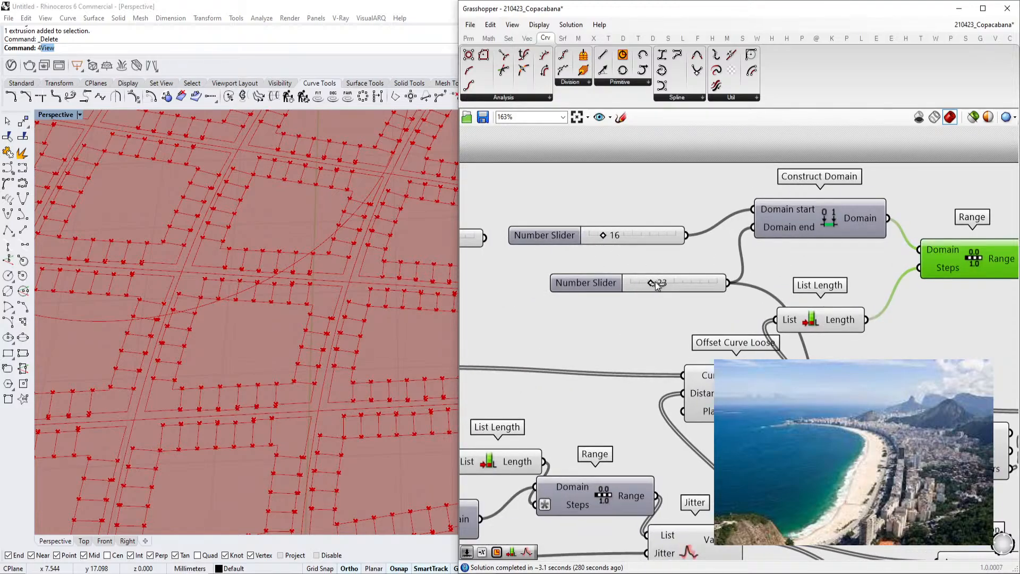
right_drag(845, 283, 744, 290)
Give the Range's Steps input the expression x-1
right_click(823, 275)
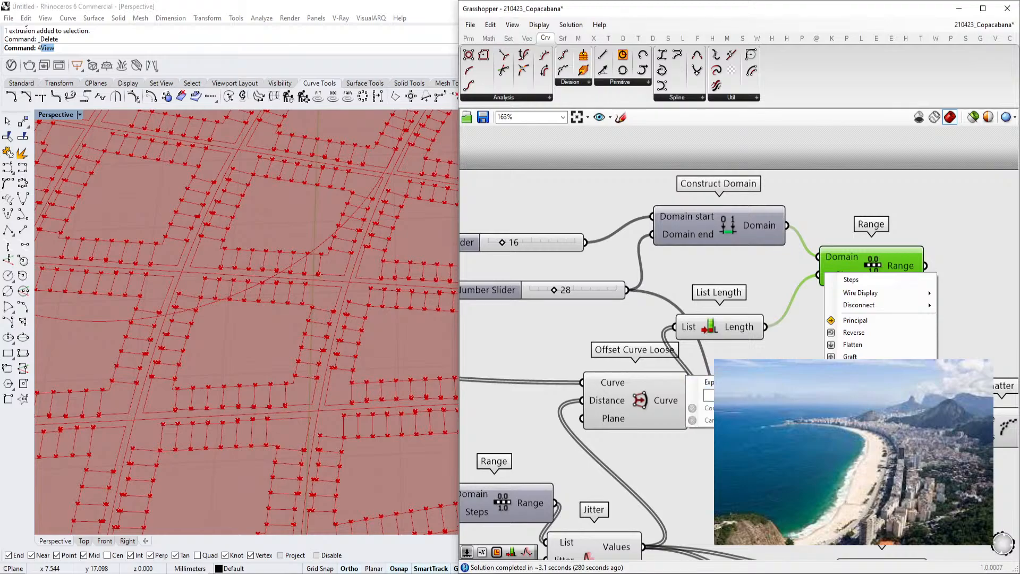
click(744, 395)
text(x-1)
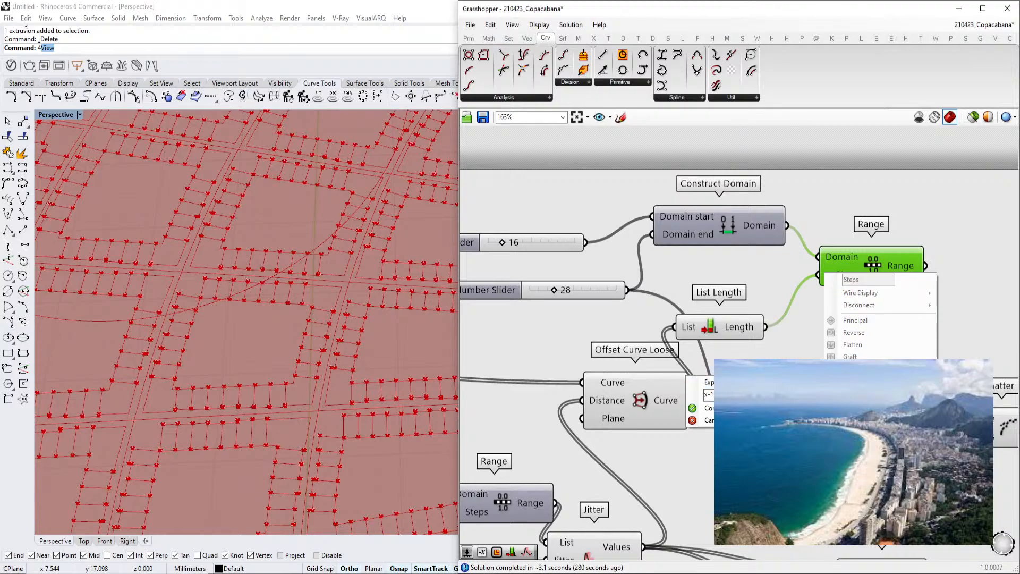
key(Return)
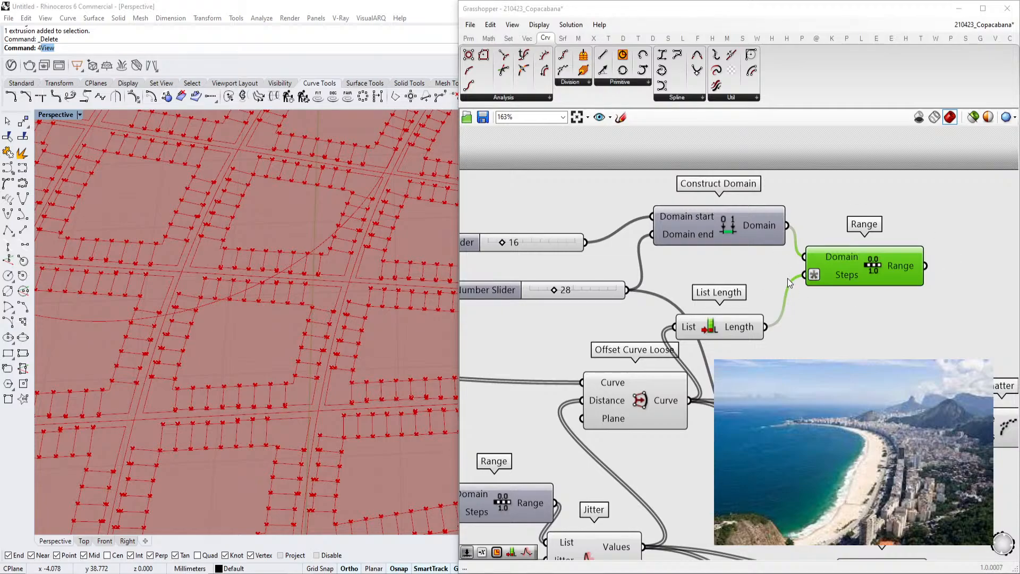
Connect the Range output to the Divide Curve's Count input
scroll(783, 263, right, 3)
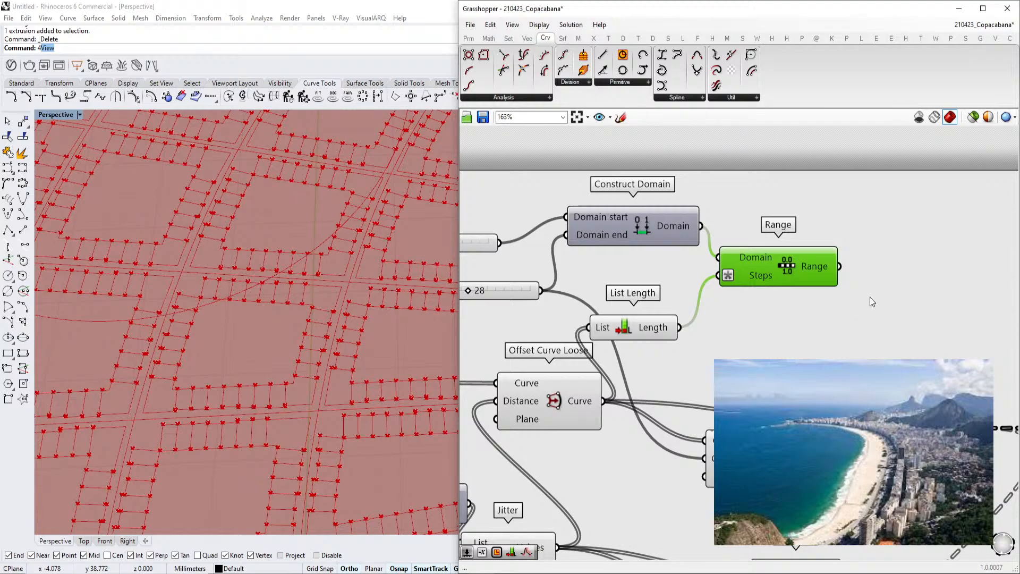
drag(839, 267, 704, 458)
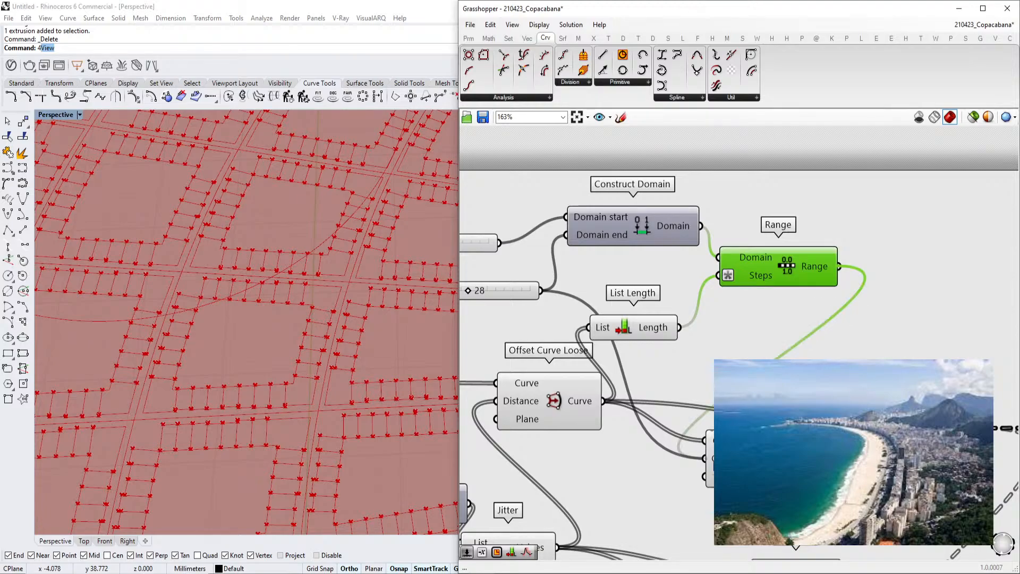
scroll(525, 374, down, 4)
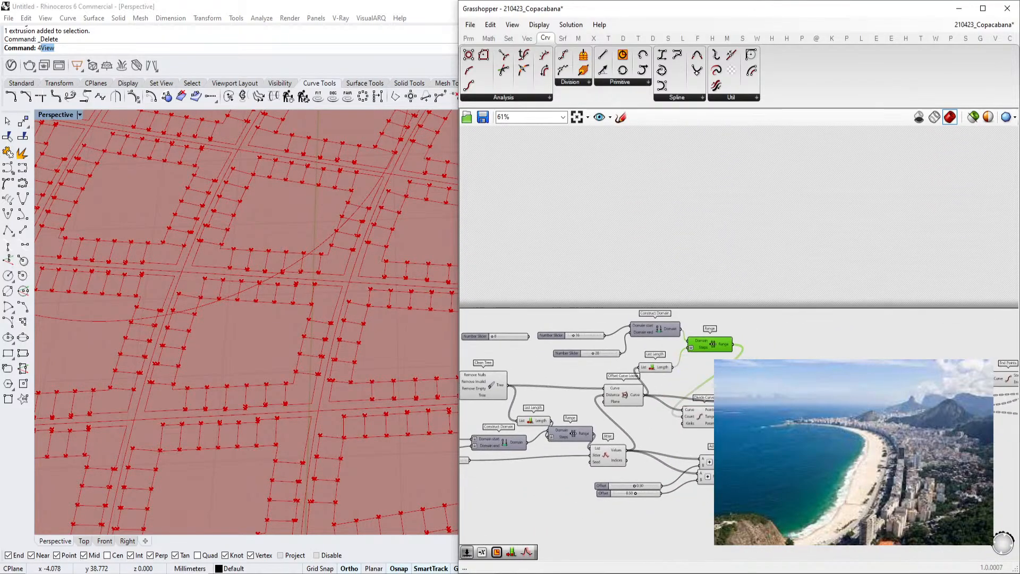
scroll(616, 334, down, 3)
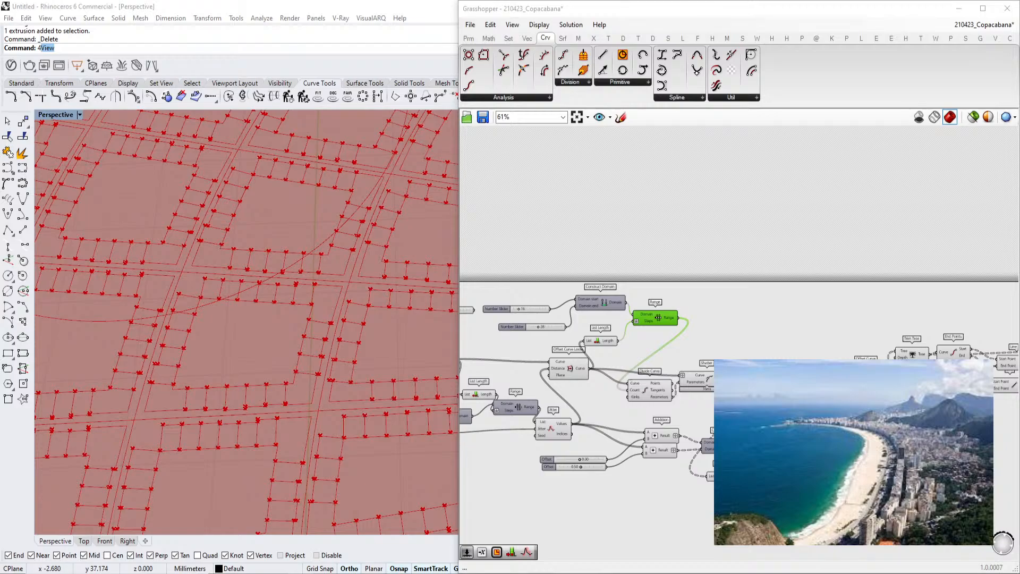
key(XF86AudioLowerVolume)
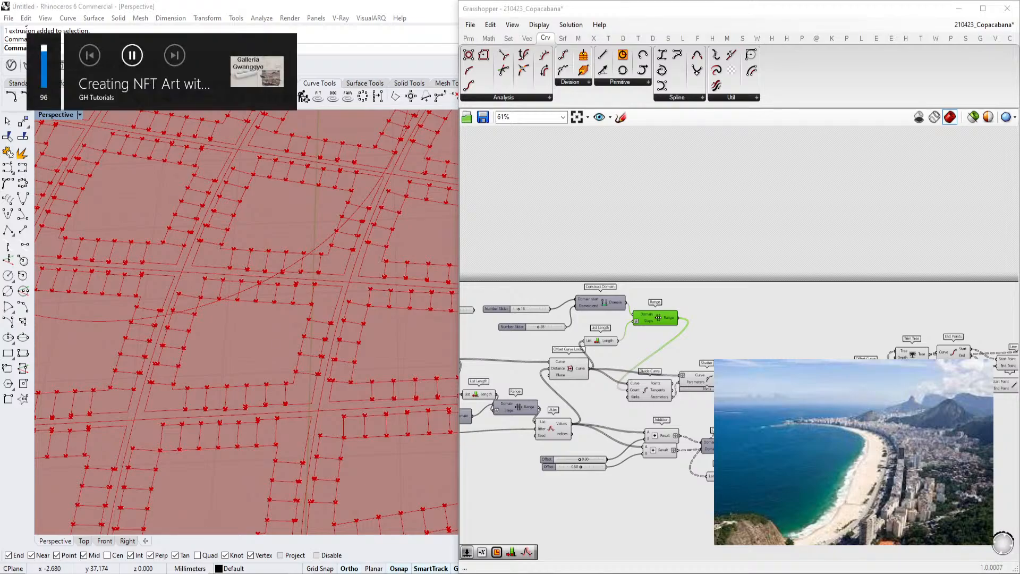
key(XF86AudioLowerVolume)
key(XF86AudioLowerVolume)
key(XF86AudioLowerVolume)
key(XF86AudioLowerVolume)
key(XF86AudioLowerVolume)
key(XF86AudioLowerVolume)
key(XF86AudioLowerVolume)
key(XF86AudioLowerVolume)
key(XF86AudioLowerVolume)
key(XF86AudioLowerVolume)
key(XF86AudioLowerVolume)
key(XF86AudioLowerVolume)
key(XF86AudioLowerVolume)
key(XF86AudioLowerVolume)
key(XF86AudioLowerVolume)
key(XF86AudioLowerVolume)
key(XF86AudioLowerVolume)
key(XF86AudioLowerVolume)
key(XF86AudioLowerVolume)
key(XF86AudioLowerVolume)
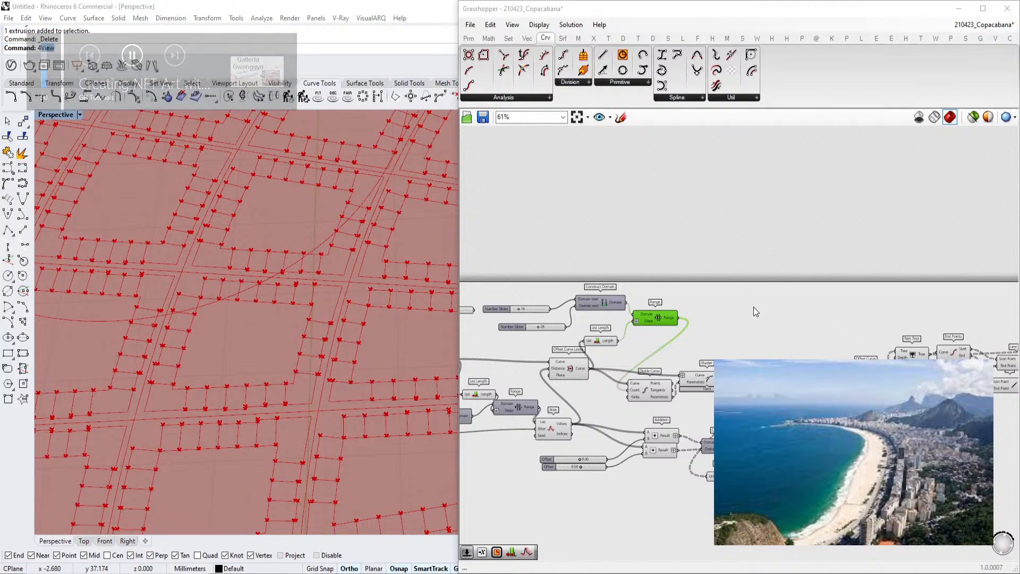
Examine the Merge and Join Curves output and the resulting strip pattern in the viewport
scroll(750, 311, down, 4)
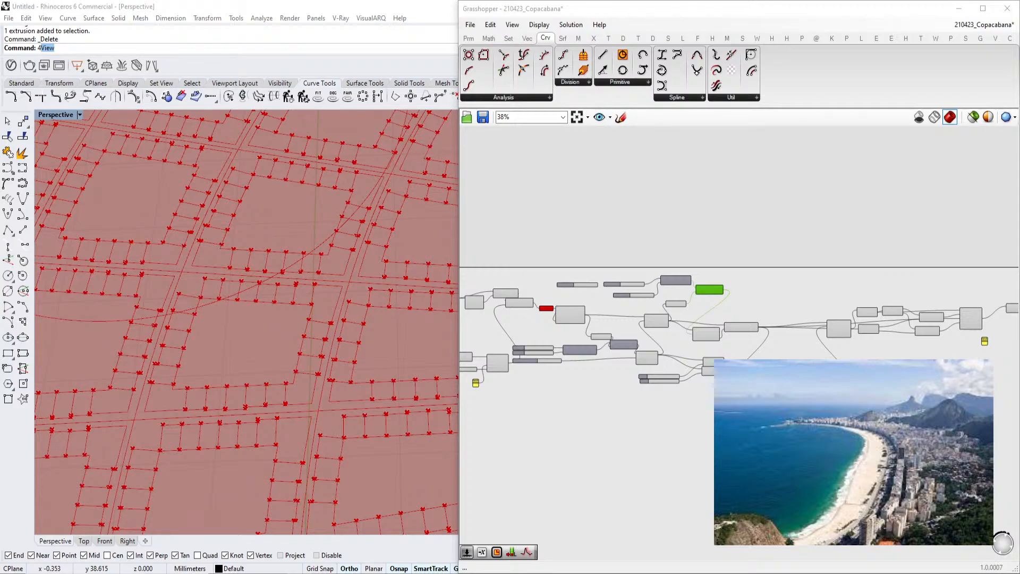
scroll(667, 342, up, 5)
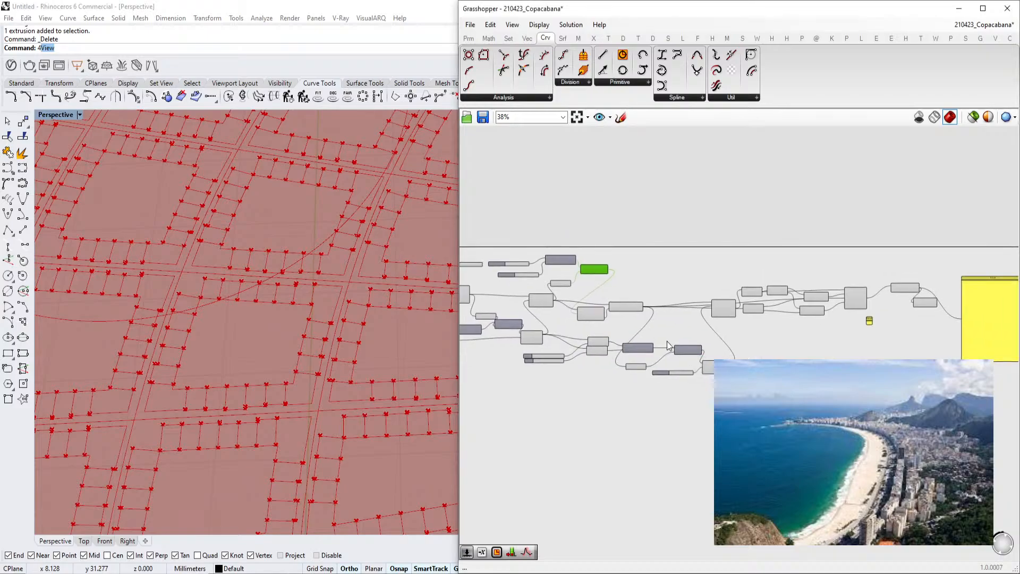
scroll(713, 291, up, 2)
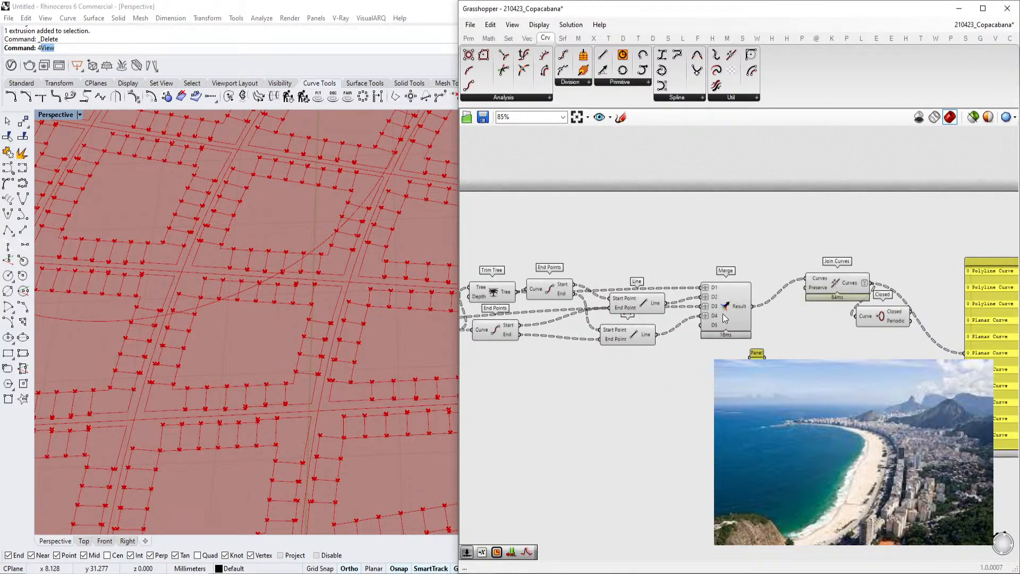
click(681, 327)
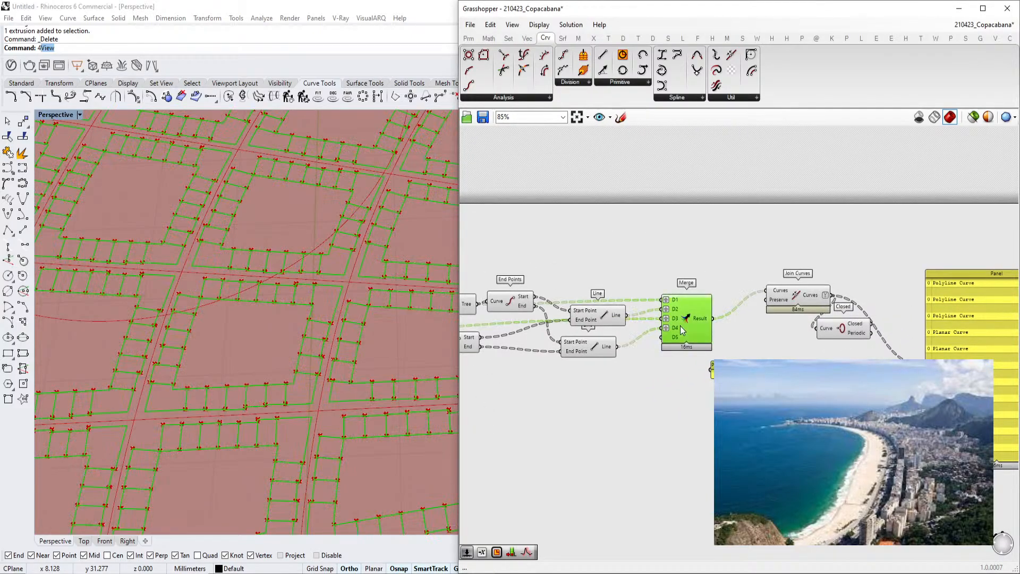
scroll(731, 330, down, 4)
right_drag(508, 337, 687, 340)
scroll(572, 398, up, 5)
right_drag(478, 412, 601, 401)
scroll(602, 402, up, 4)
right_drag(363, 385, 348, 416)
scroll(346, 420, down, 10)
scroll(333, 441, up, 10)
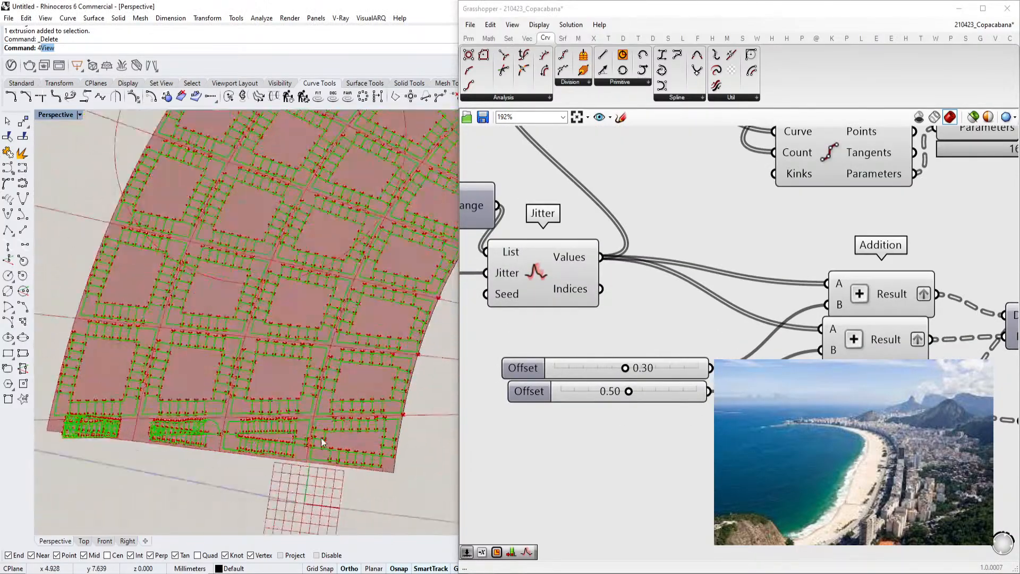
Examine the jittered strip pattern across the curved pavement band in the Rhino viewport
scroll(164, 449, down, 5)
scroll(163, 449, down, 5)
scroll(138, 469, down, 10)
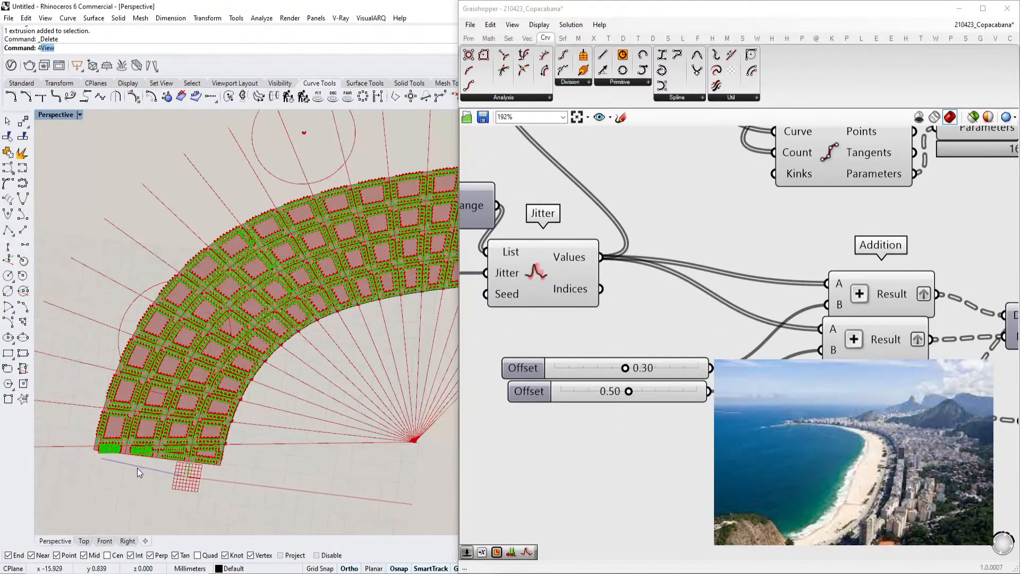
scroll(346, 321, up, 5)
scroll(287, 433, down, 4)
scroll(346, 411, up, 8)
scroll(347, 409, up, 4)
scroll(396, 295, down, 8)
scroll(221, 415, up, 8)
scroll(298, 333, down, 10)
scroll(194, 375, up, 4)
scroll(194, 374, up, 3)
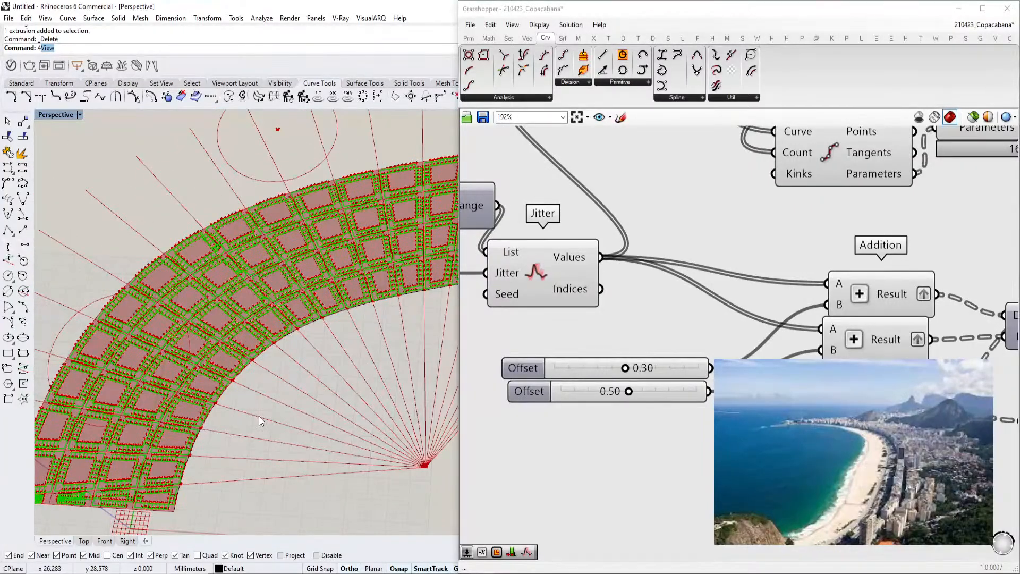
scroll(241, 415, down, 3)
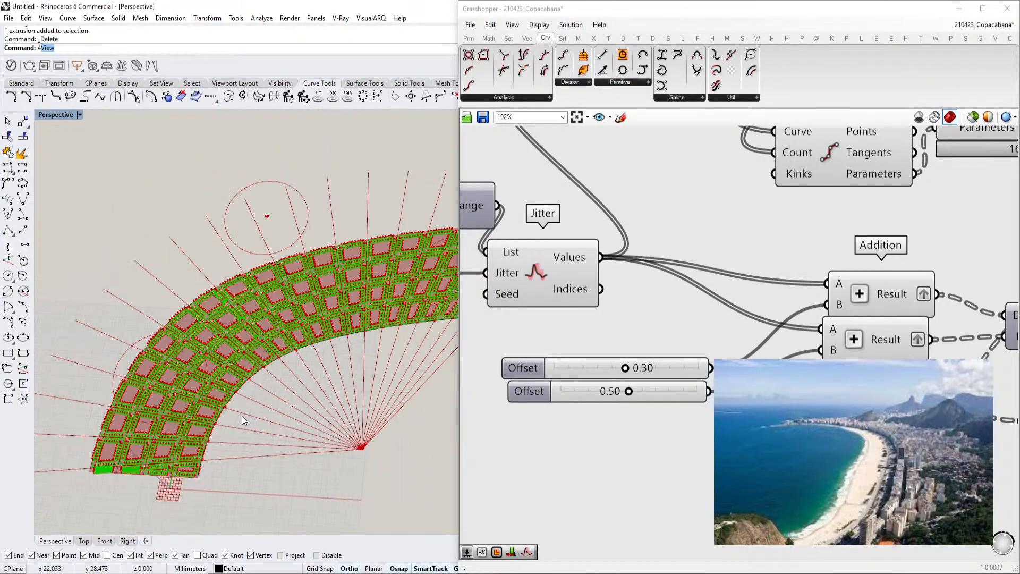
scroll(192, 369, up, 5)
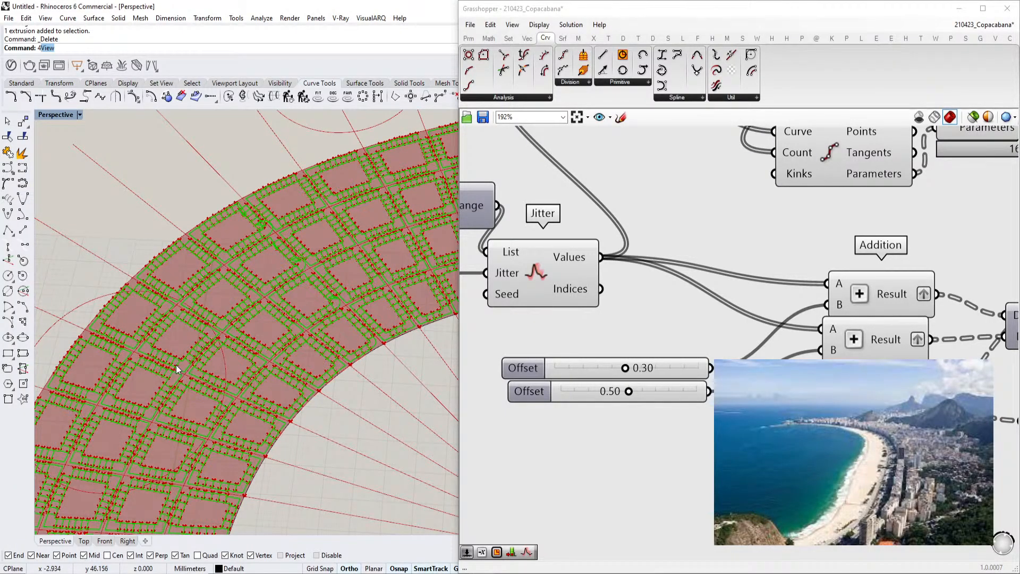
scroll(716, 343, down, 8)
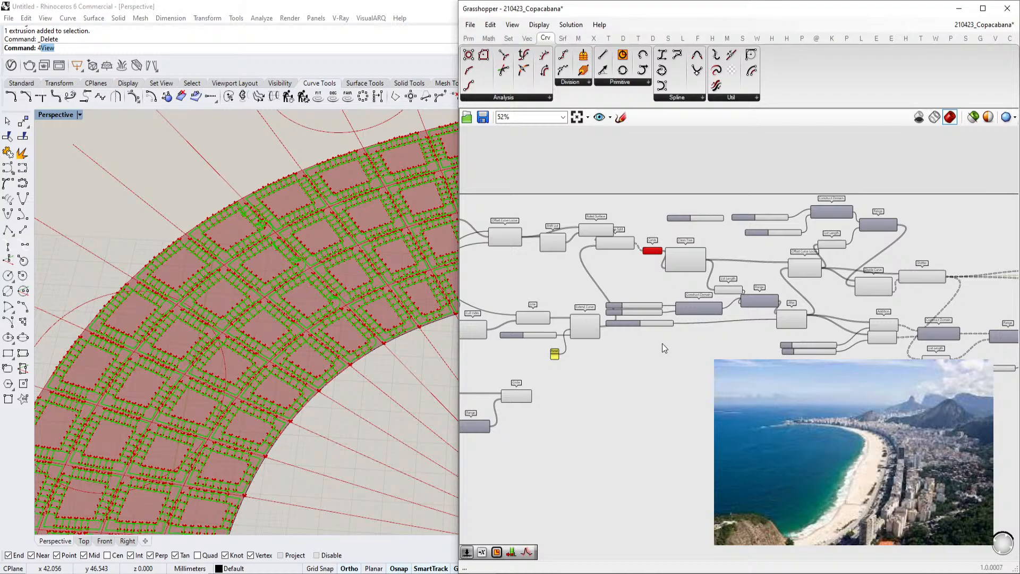
Navigate the canvas to the Join Curves component and inspect its Curves output list
scroll(659, 336, down, 5)
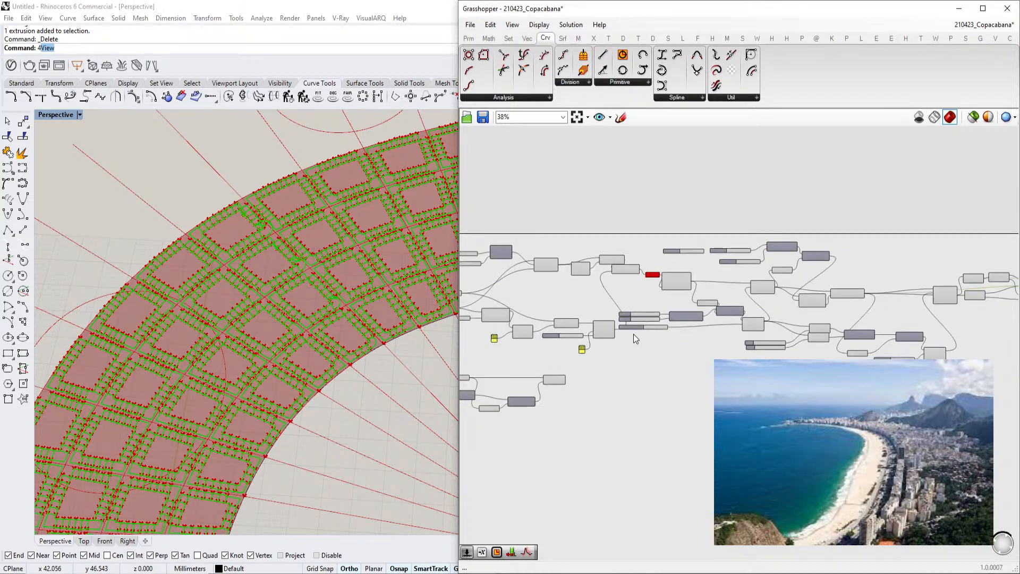
scroll(193, 347, down, 10)
scroll(331, 295, up, 6)
right_drag(663, 448, 698, 447)
scroll(346, 289, up, 8)
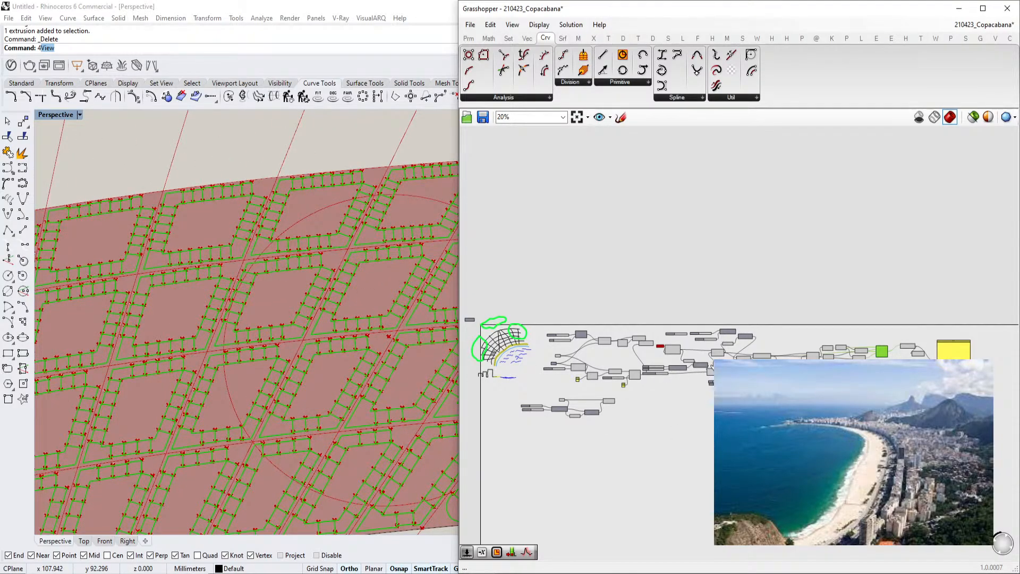
scroll(700, 340, up, 9)
scroll(725, 320, down, 4)
right_drag(553, 331, 818, 333)
scroll(818, 334, up, 3)
click(818, 334)
right_drag(961, 322, 653, 321)
right_drag(946, 297, 662, 306)
drag(755, 313, 778, 315)
right_drag(824, 324, 693, 355)
drag(760, 354, 847, 343)
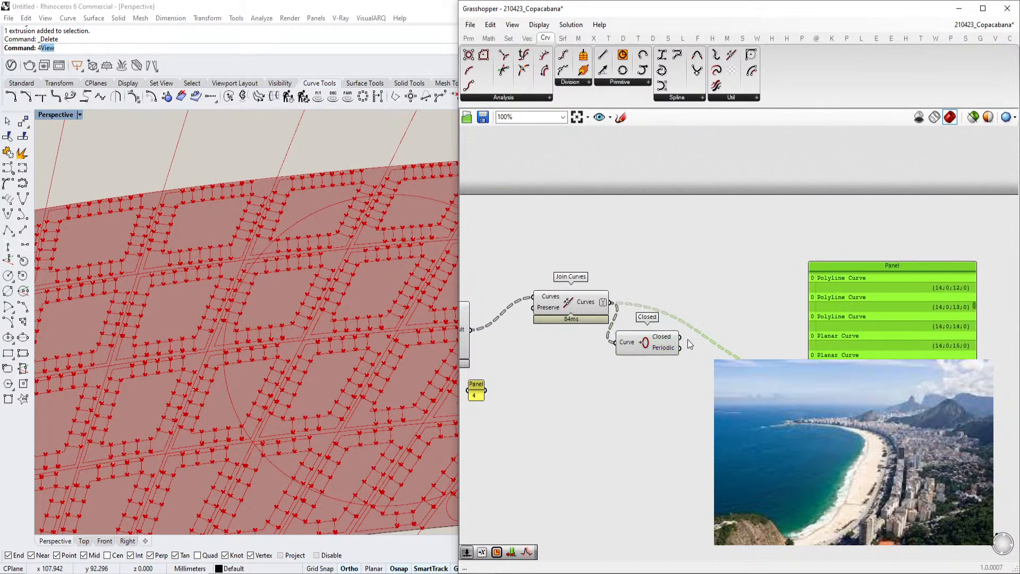
click(598, 315)
mouse_move(589, 303)
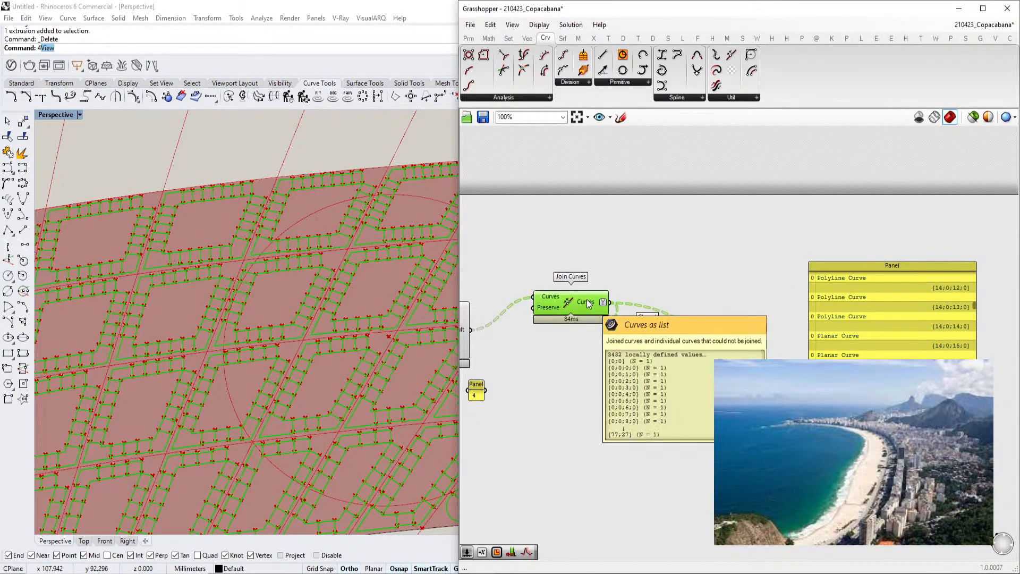
Flatten the Merge component's D1, D2, D3 and D4 inputs
right_drag(589, 302, 712, 314)
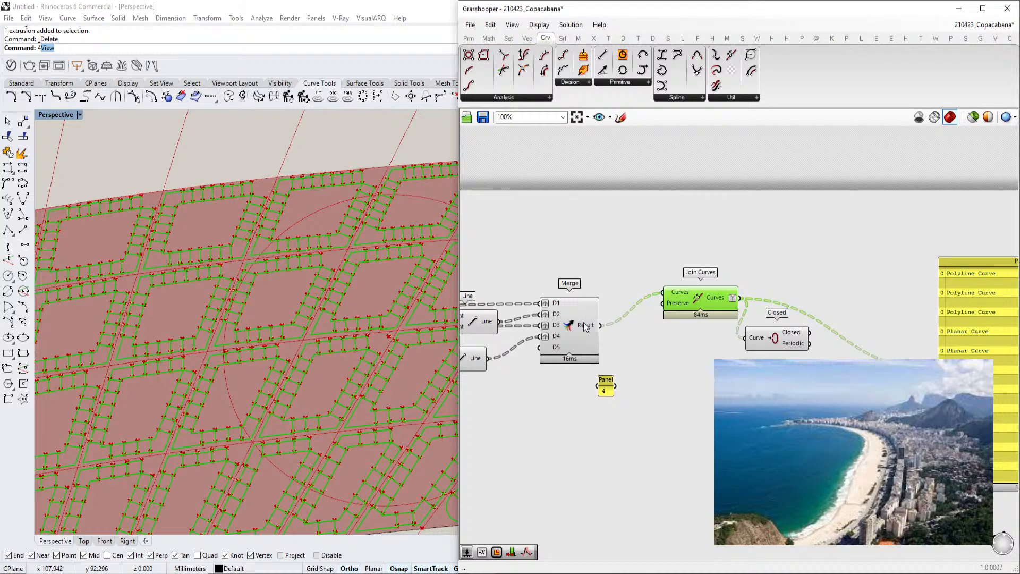
right_drag(583, 322, 727, 318)
scroll(727, 318, up, 2)
right_drag(678, 295, 843, 287)
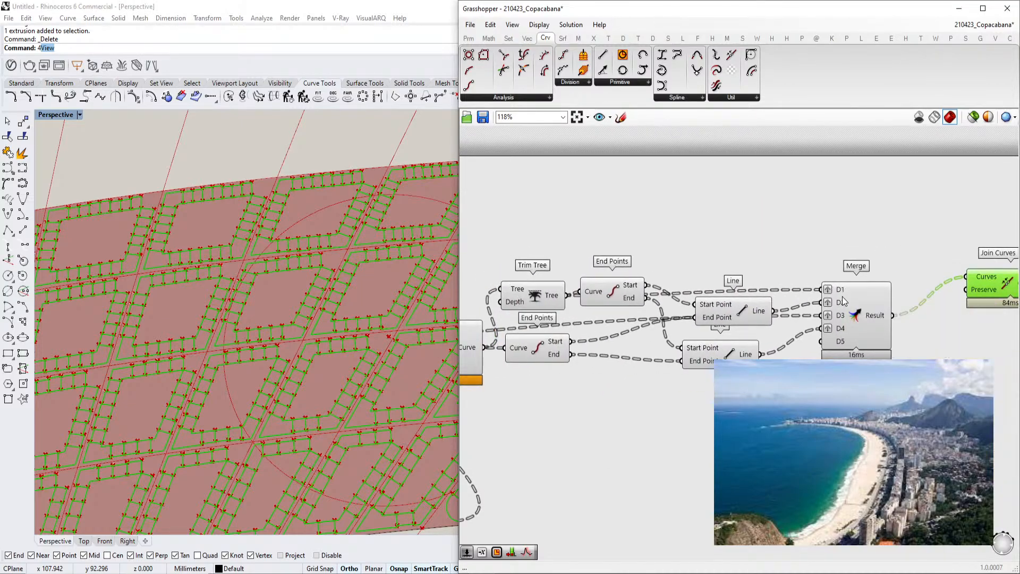
right_click(841, 288)
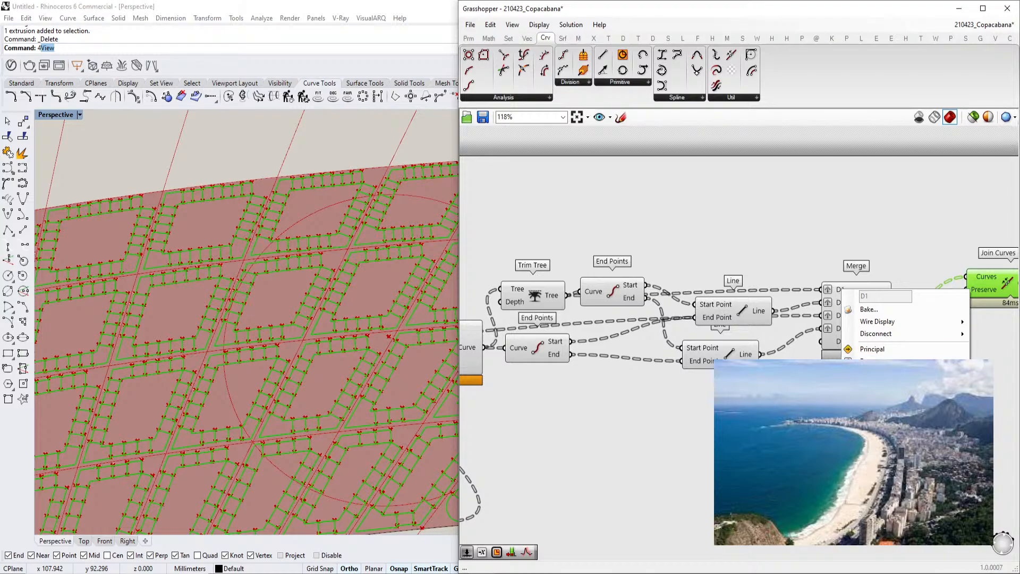
click(870, 396)
right_click(838, 302)
click(867, 409)
right_click(839, 315)
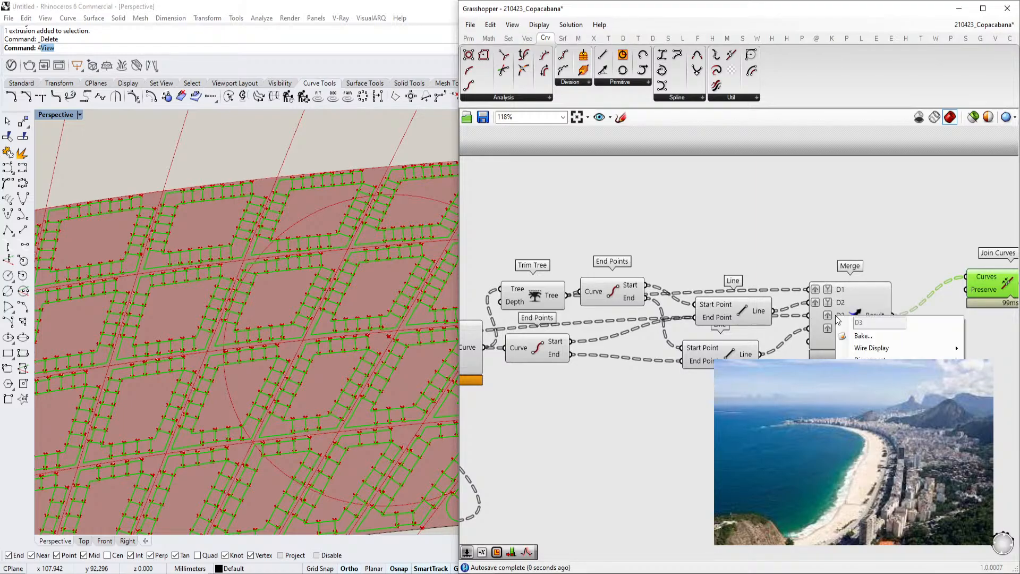
click(866, 423)
right_click(841, 334)
click(878, 350)
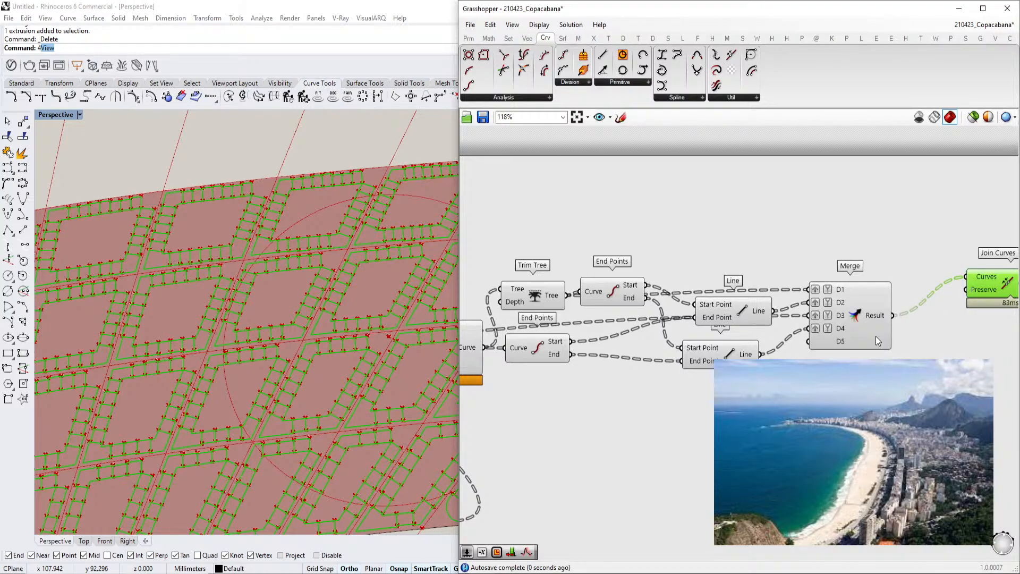
Examine the resulting closed block outlines in the viewport
right_drag(876, 314, 565, 330)
scroll(805, 327, down, 2)
scroll(248, 343, down, 4)
scroll(250, 380, up, 4)
right_drag(254, 383, 318, 314)
scroll(318, 313, down, 2)
scroll(317, 313, up, 3)
scroll(193, 464, up, 4)
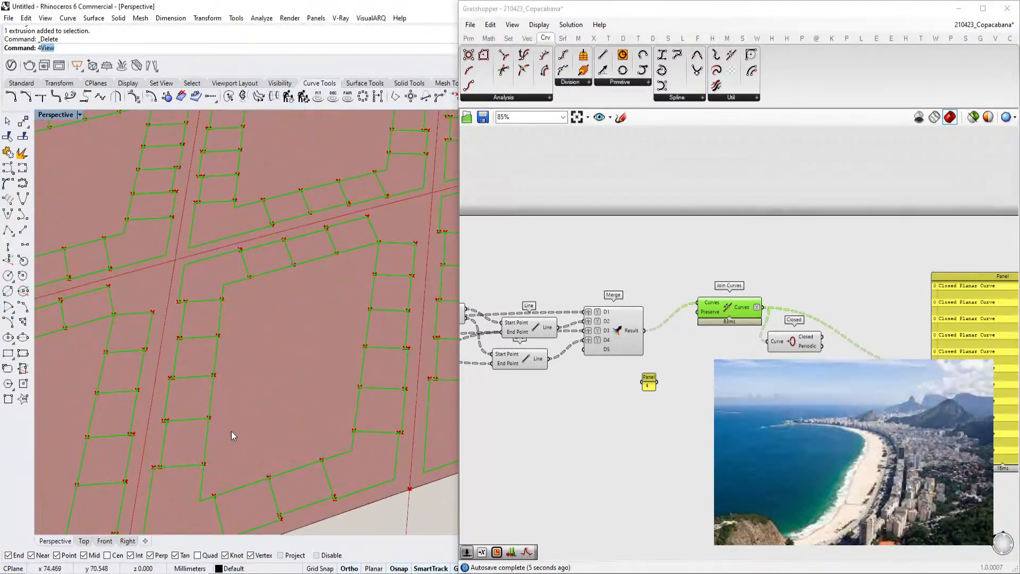
Set the two BlockSize domain sliders to about 2.08 and 2.21
scroll(680, 331, down, 5)
right_drag(680, 331, 844, 298)
scroll(769, 284, up, 6)
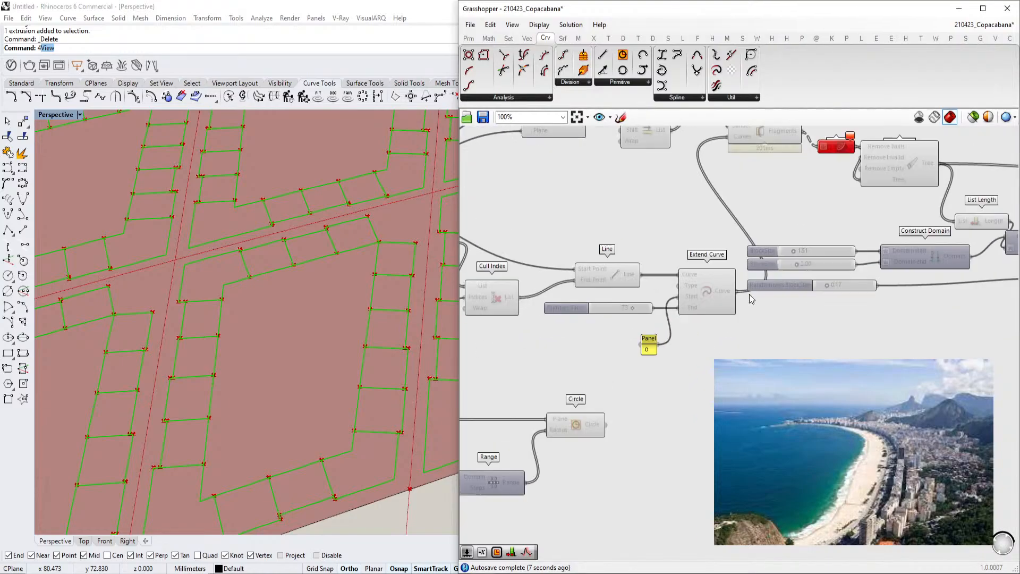
right_drag(906, 316, 779, 341)
scroll(659, 322, up, 4)
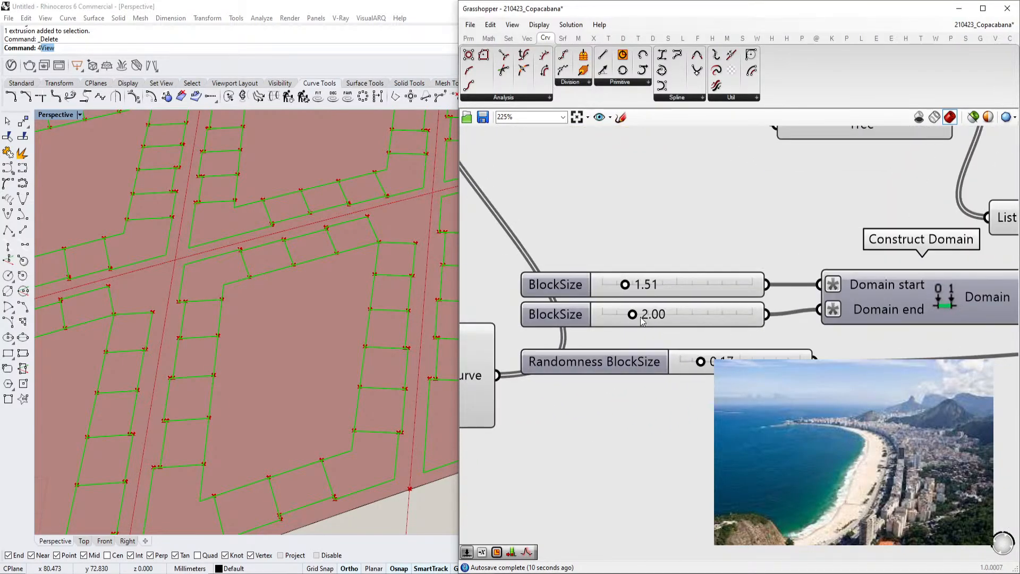
drag(635, 316, 634, 286)
scroll(402, 332, down, 5)
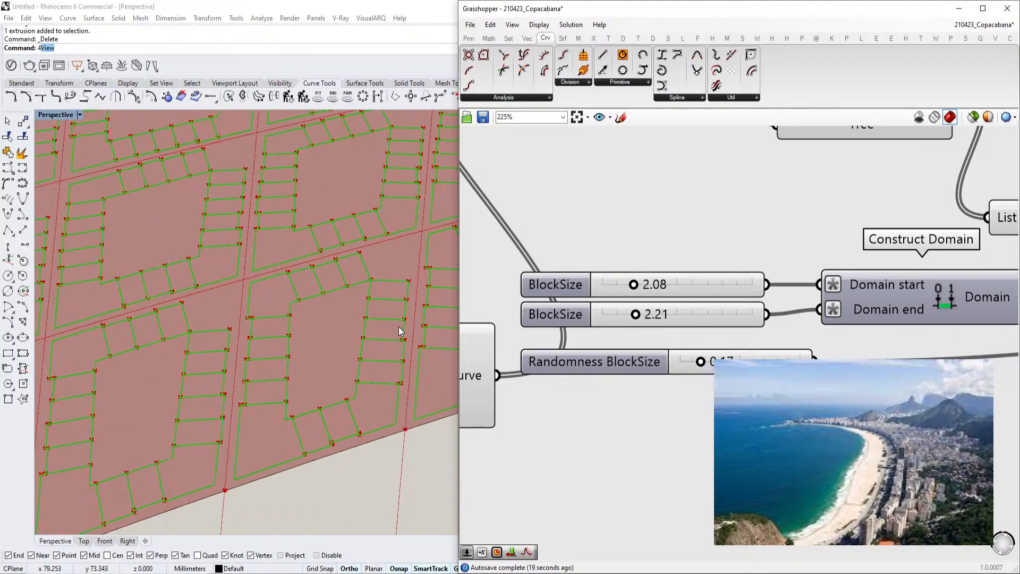
Set the second Offset slider feeding the Addition component to about 1.01
scroll(404, 333, down, 3)
right_drag(594, 339, 651, 348)
scroll(669, 353, down, 4)
right_drag(1010, 384, 745, 359)
scroll(706, 379, up, 7)
mouse_move(611, 449)
mouse_down()
mouse_move(655, 452)
mouse_move(617, 450)
mouse_up()
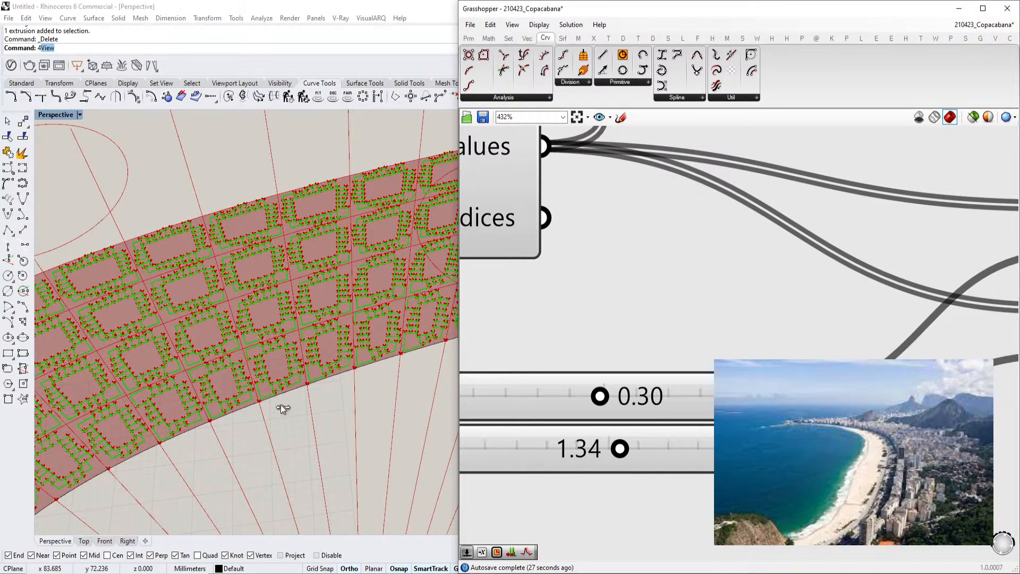
Examine the updated block and strip pattern in the viewport and the Range wiring on the canvas
scroll(281, 404, up, 5)
scroll(209, 391, up, 6)
scroll(218, 388, down, 8)
scroll(308, 343, up, 6)
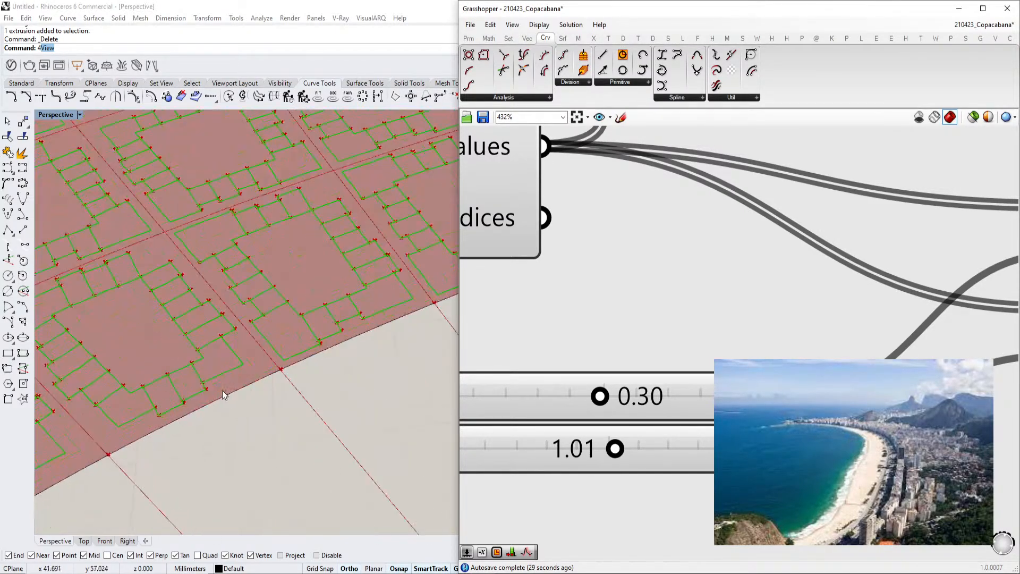
scroll(320, 339, down, 7)
scroll(148, 429, up, 6)
scroll(249, 372, down, 3)
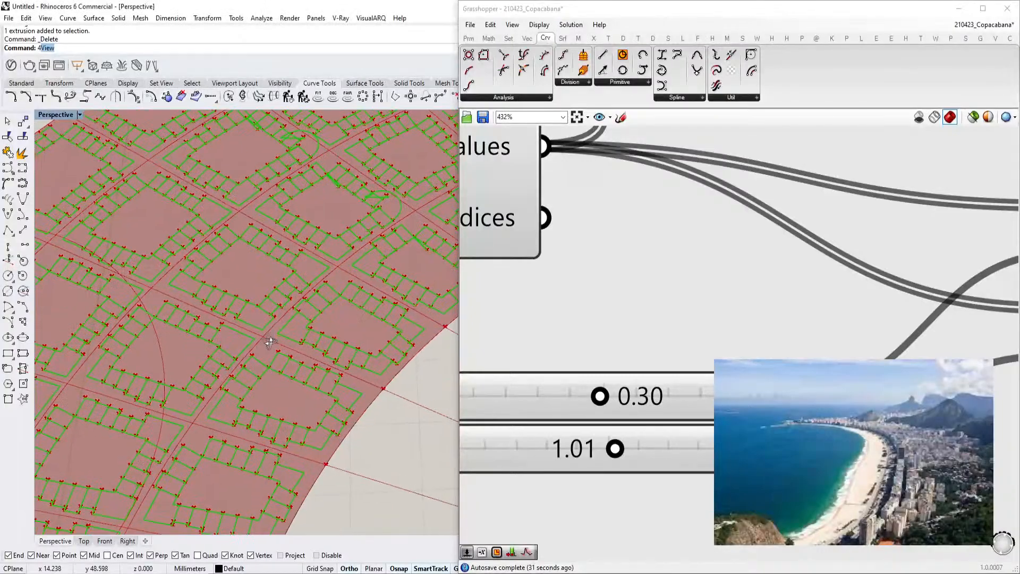
scroll(266, 367, up, 3)
scroll(713, 300, down, 5)
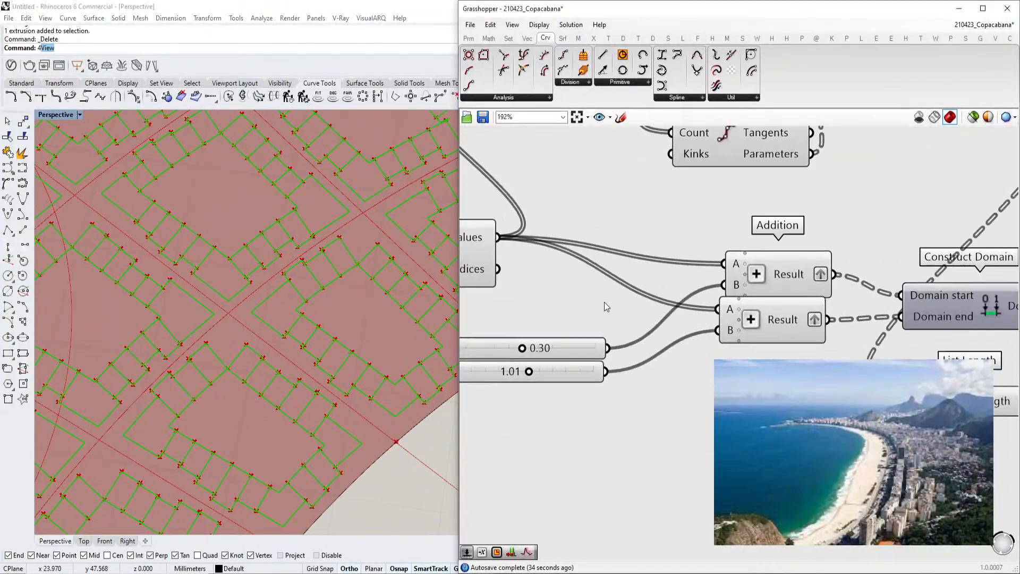
right_drag(712, 301, 486, 324)
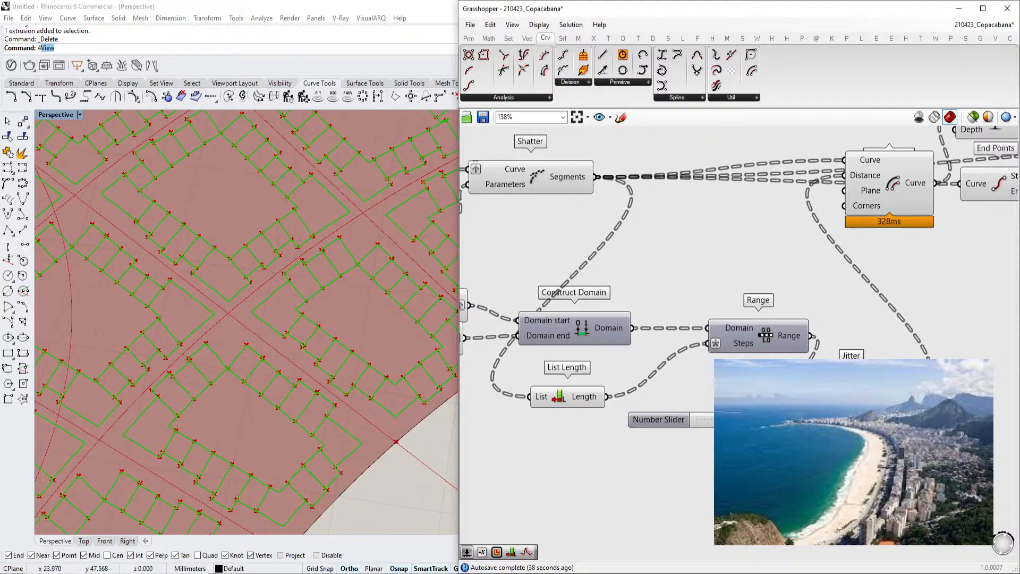
drag(811, 336, 820, 396)
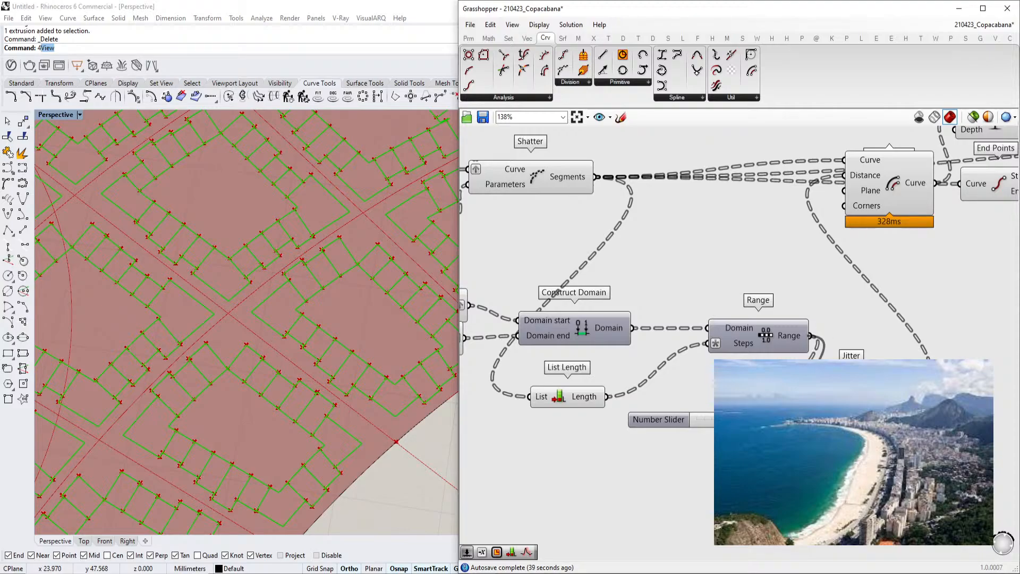
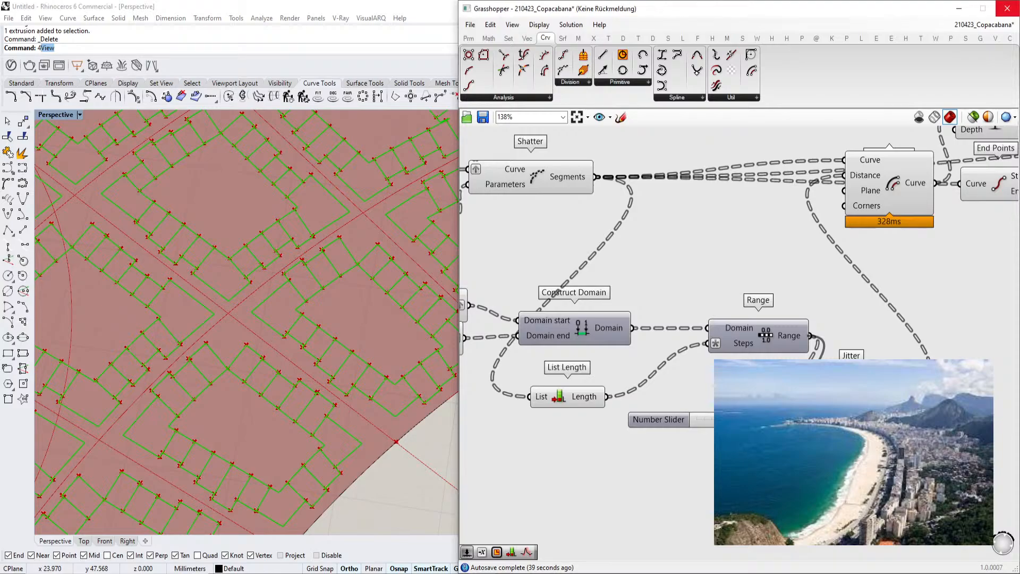
Save the Grasshopper definition
scroll(834, 418, down, 2)
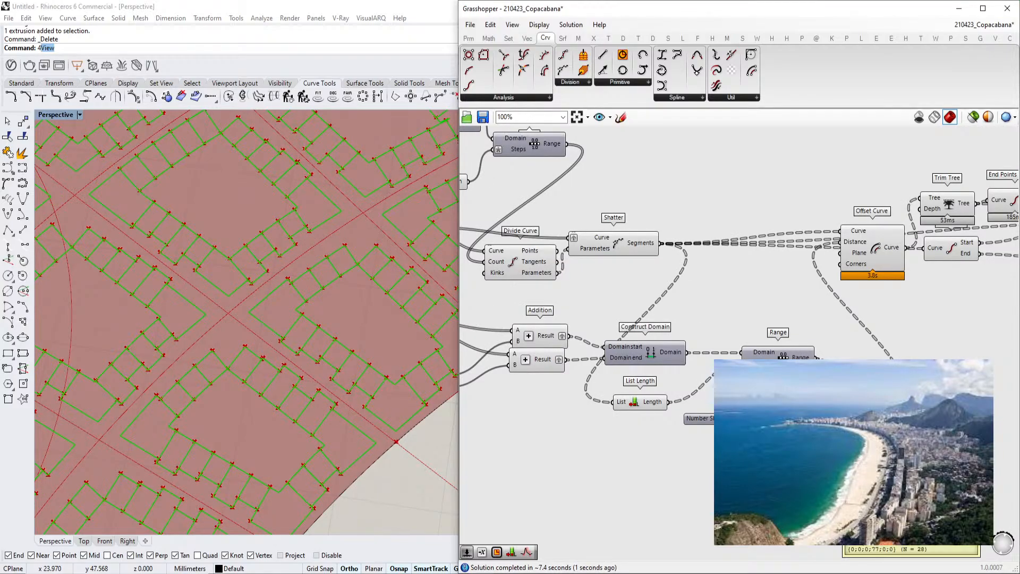
scroll(919, 464, up, 3)
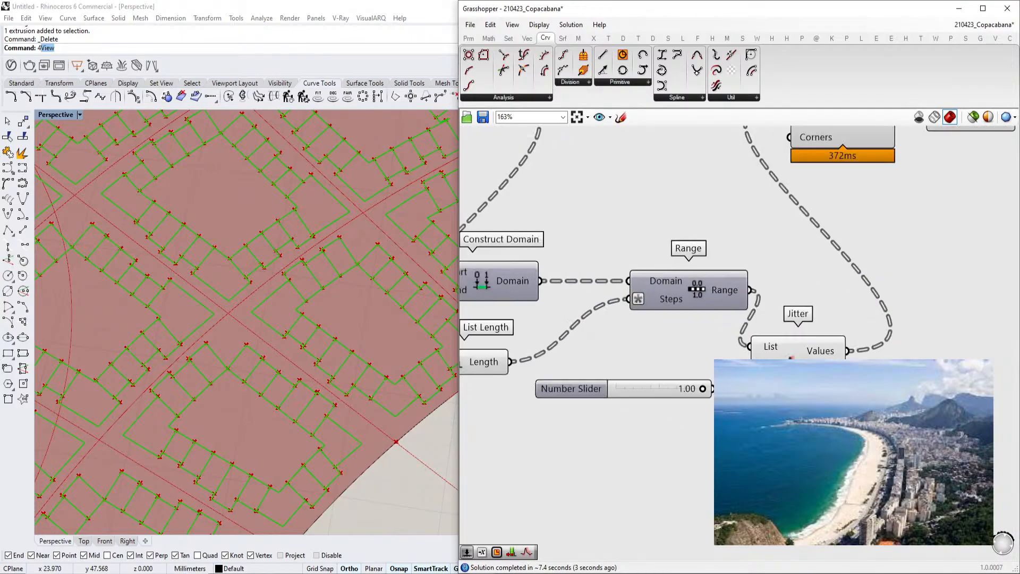
text(S)
right_drag(692, 345, 721, 326)
key(ctrl+s)
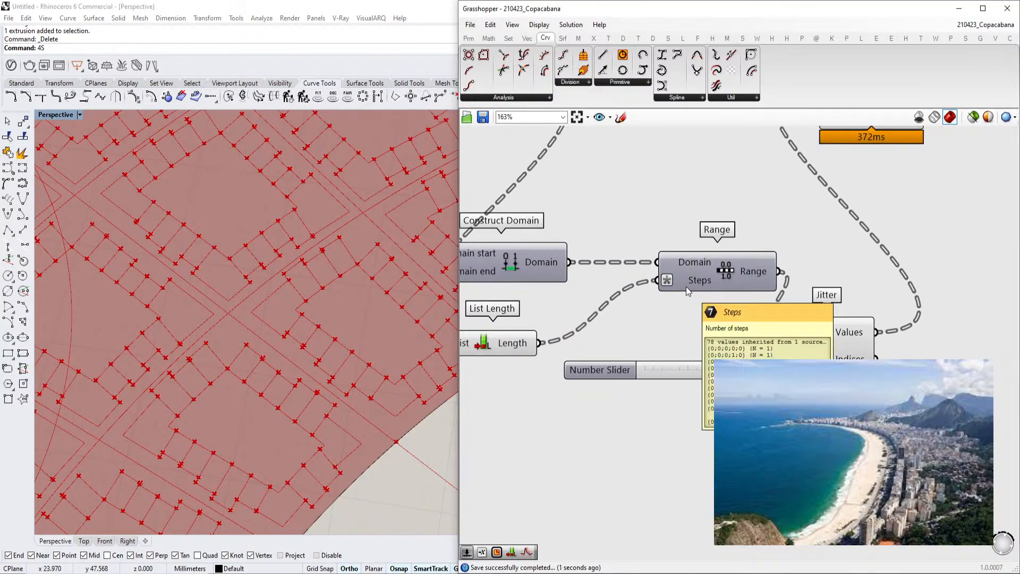
Connect the List Length output to the Jitter component
scroll(689, 284, down, 1)
right_drag(711, 284, 771, 293)
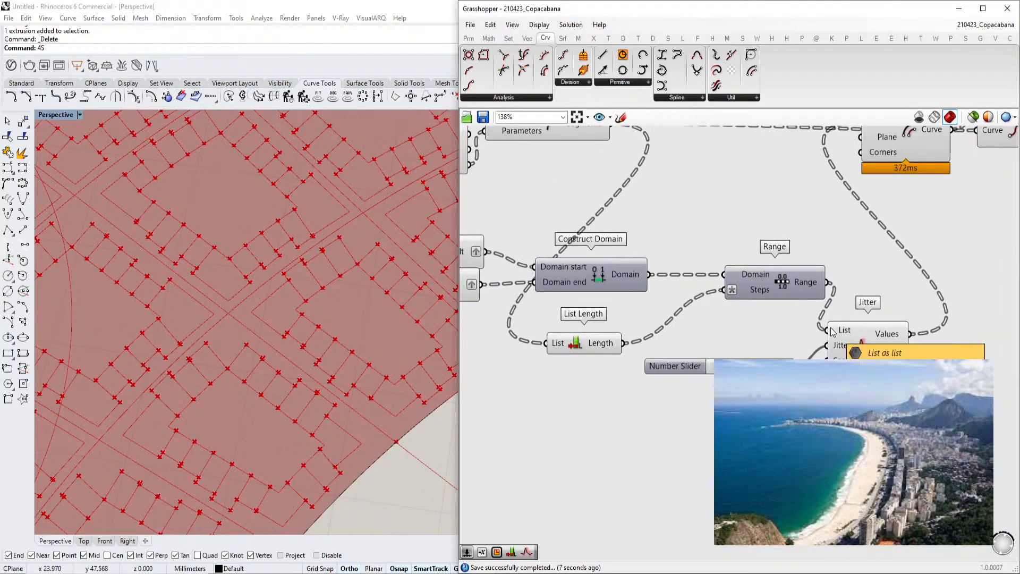
drag(828, 357, 626, 343)
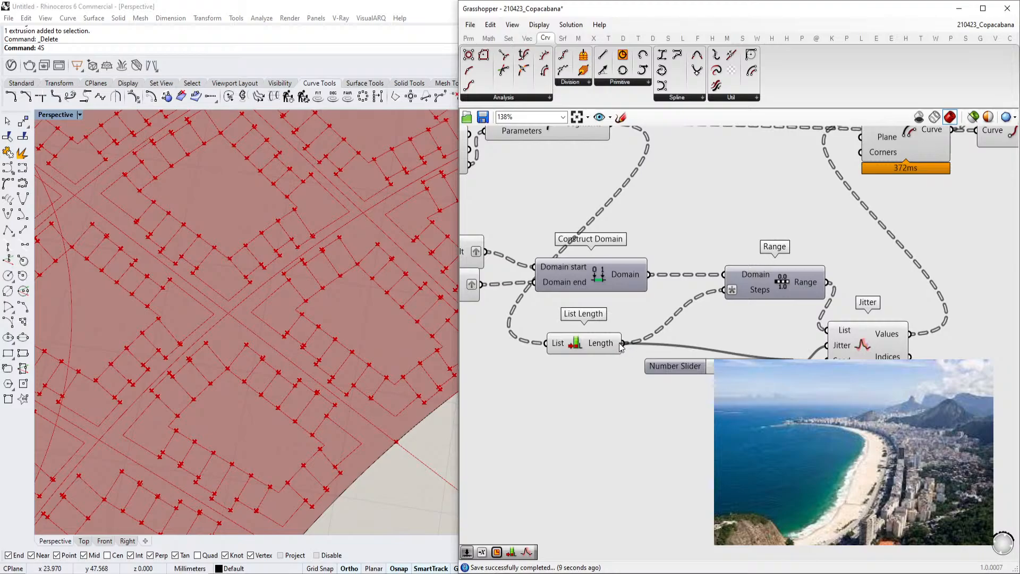
scroll(642, 355, down, 2)
click(812, 351)
scroll(261, 412, down, 1)
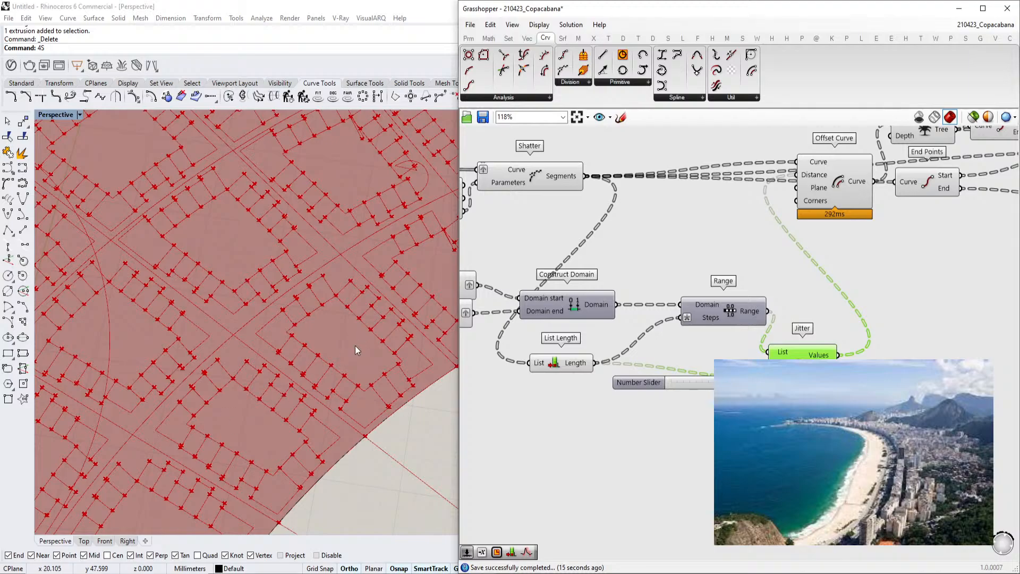
Examine the jittered strip points in the viewport and the Jitter wiring on the canvas
scroll(341, 352, down, 4)
scroll(179, 372, down, 2)
scroll(254, 391, down, 3)
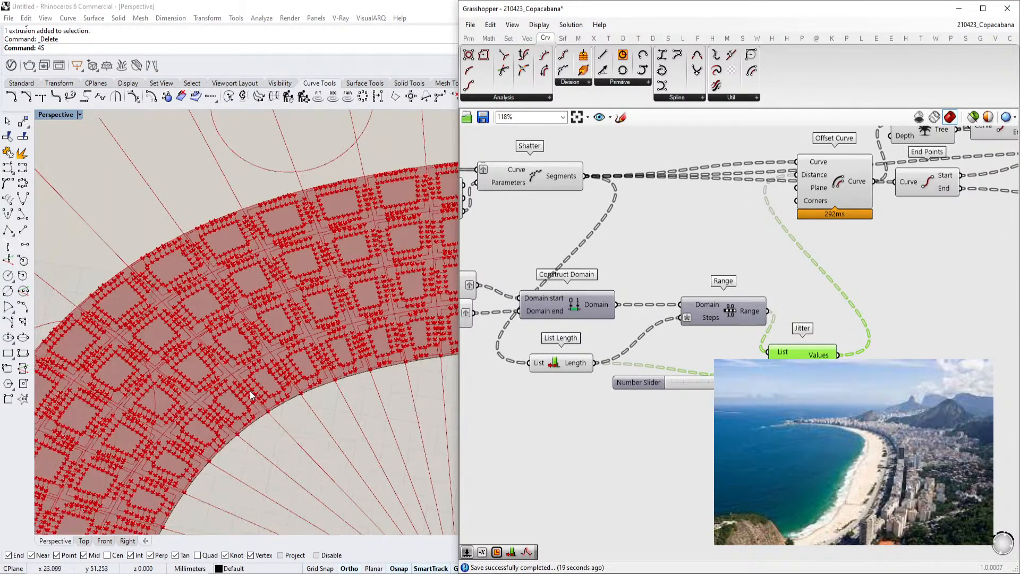
scroll(250, 390, up, 4)
right_drag(709, 321, 705, 361)
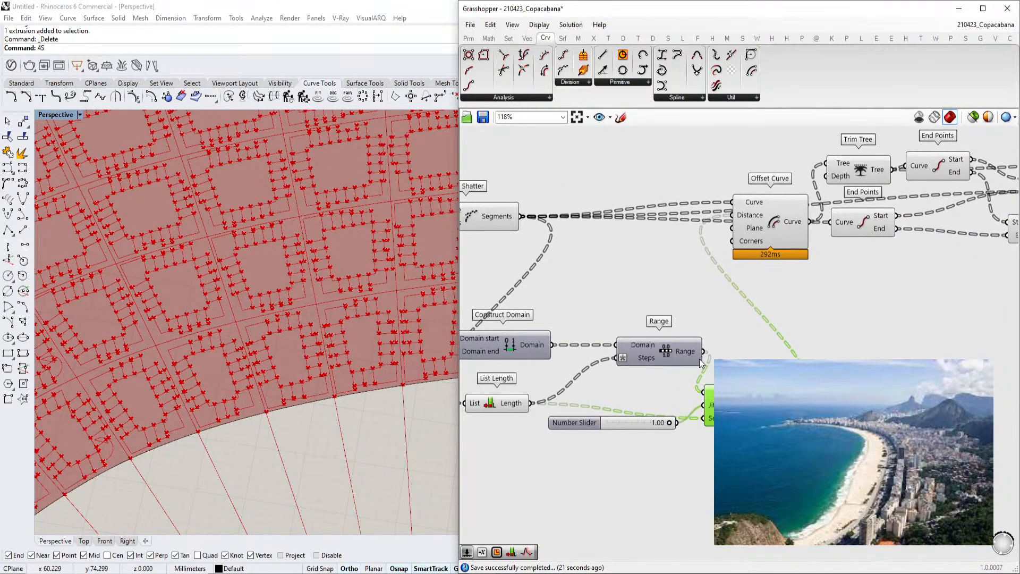
scroll(356, 362, up, 3)
right_drag(310, 375, 284, 349)
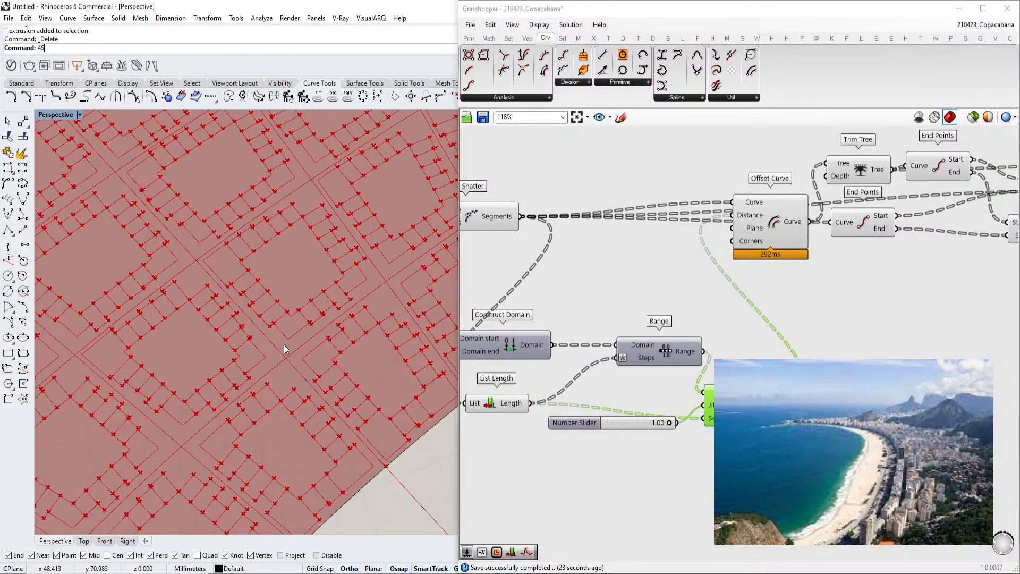
scroll(276, 372, down, 3)
scroll(651, 442, up, 3)
right_drag(651, 441, 754, 380)
scroll(754, 380, down, 2)
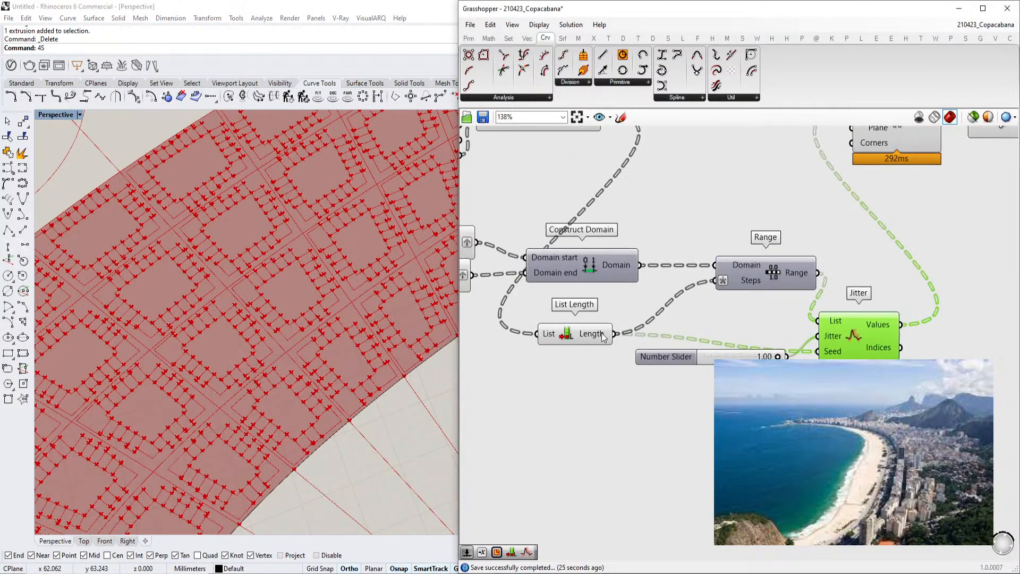
double_click(659, 476)
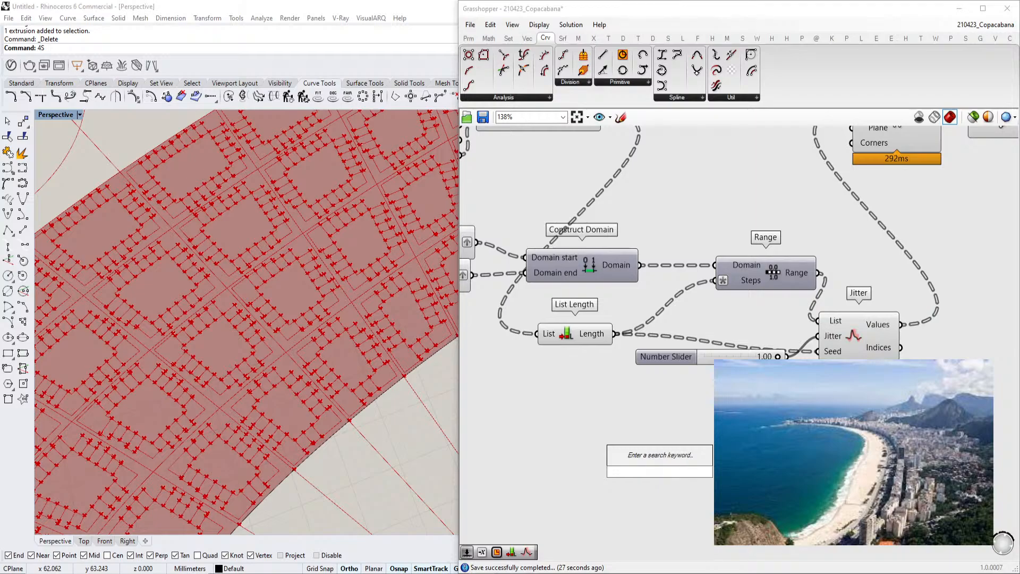
click(642, 367)
double_click(742, 482)
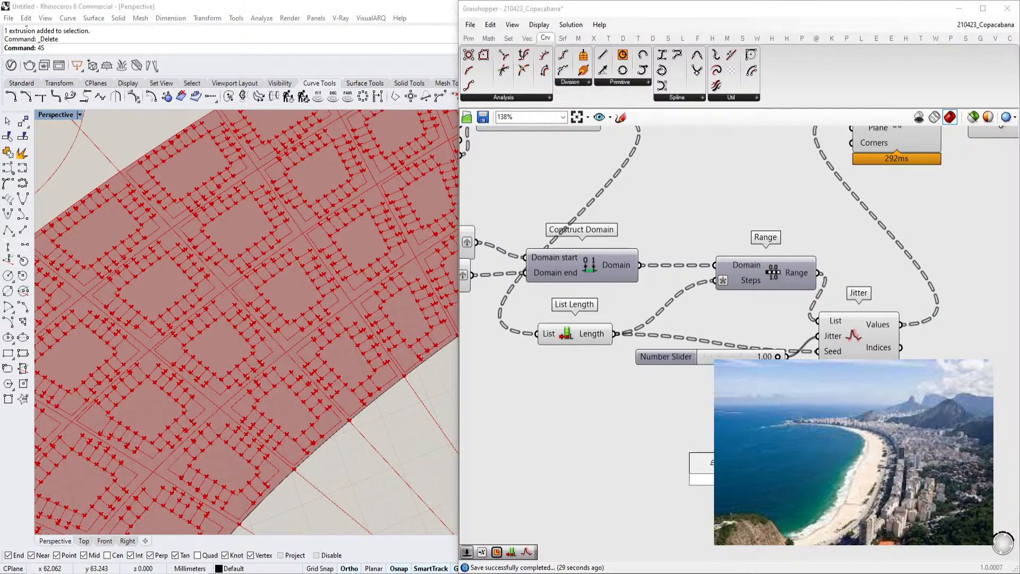
mouse_move(811, 279)
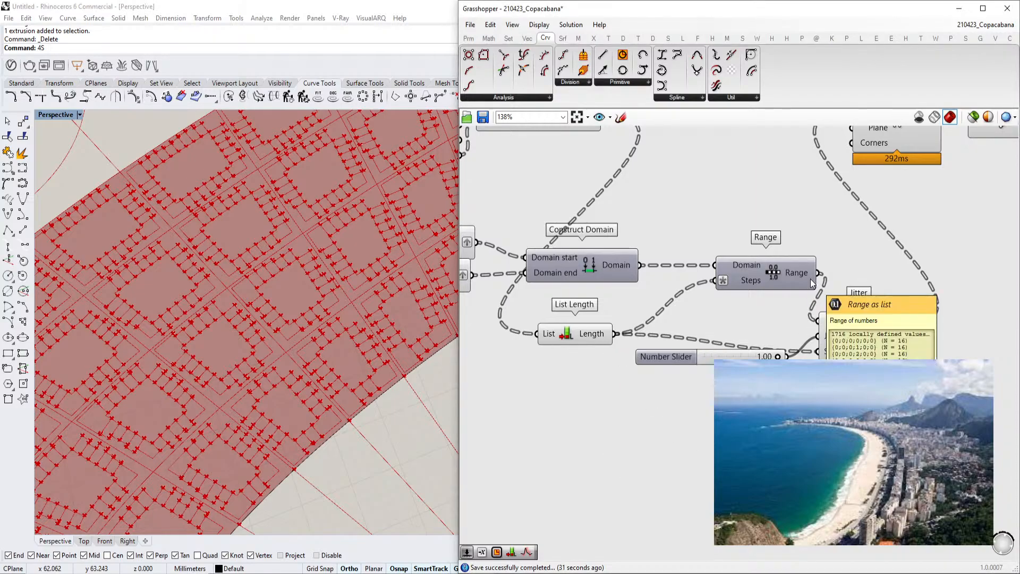
mouse_move(739, 267)
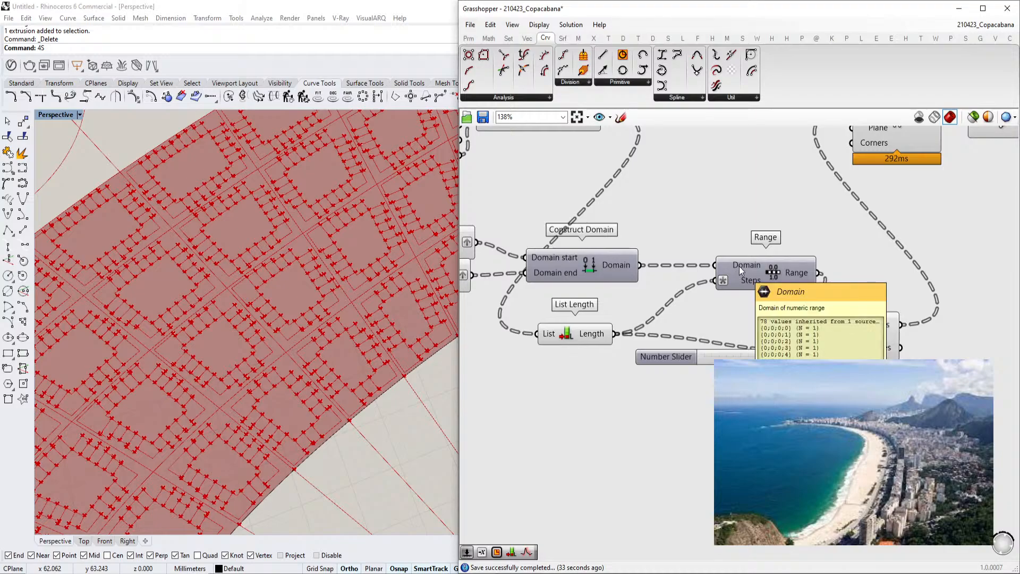
right_drag(738, 266, 774, 264)
mouse_move(665, 263)
mouse_move(839, 271)
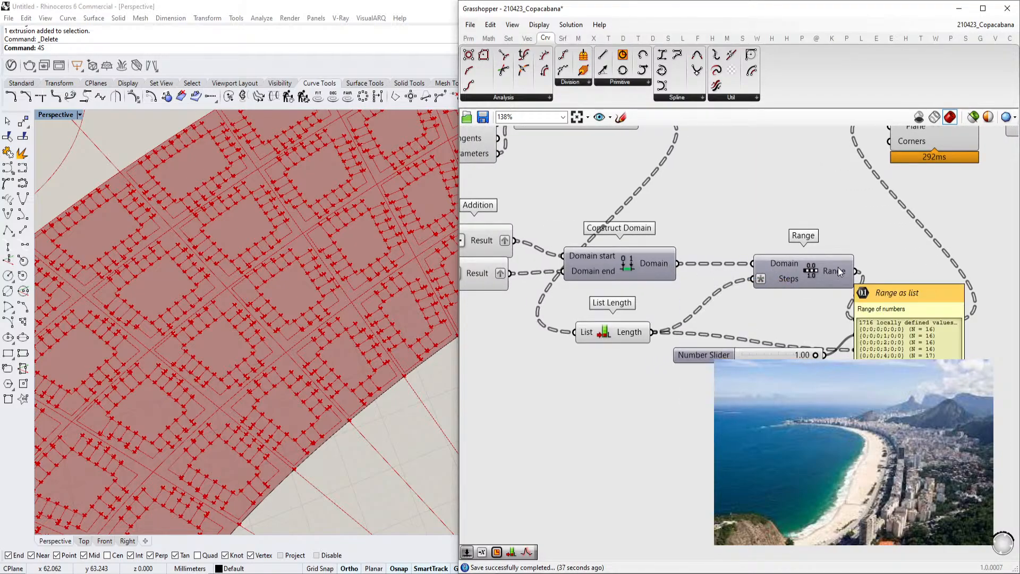
Add a List Item component to the canvas
double_click(787, 434)
text(list item)
key(Return)
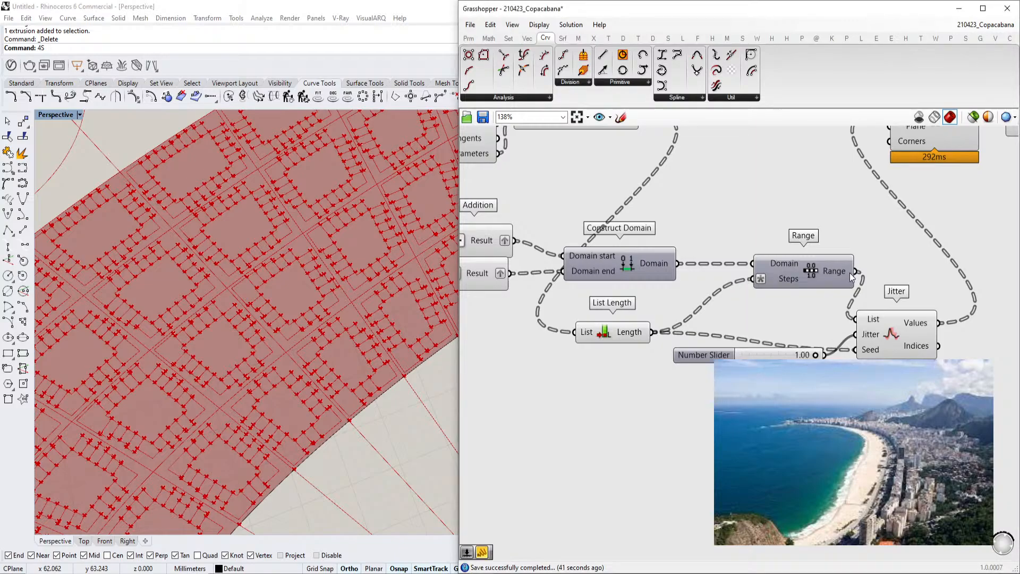
scroll(763, 450, up, 1)
double_click(678, 467)
key(Escape)
double_click(659, 466)
key(Escape)
double_click(887, 456)
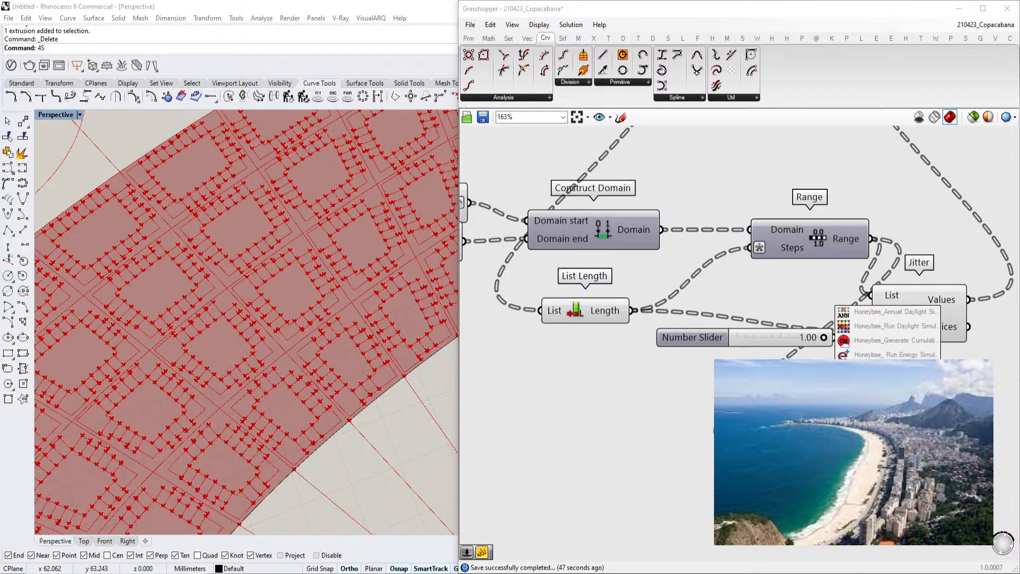
key(Escape)
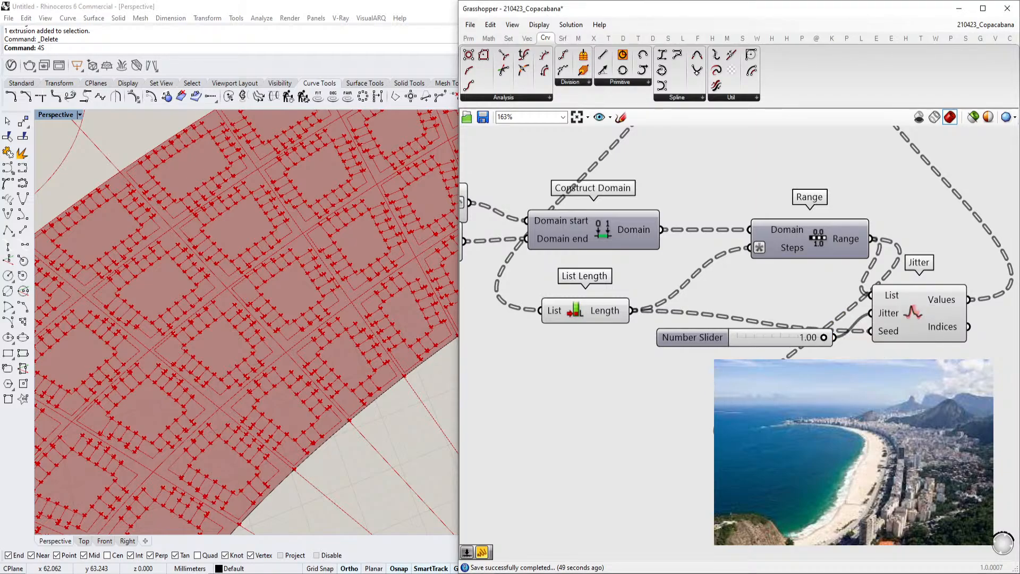
Add a Multiplication component next to the Jitter component
right_click(854, 452)
text(x)
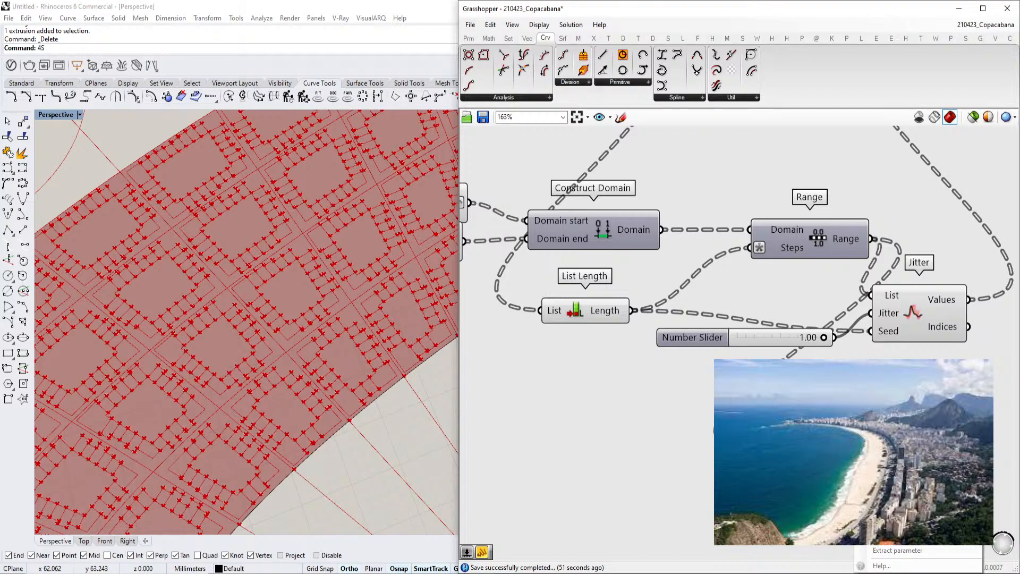
key(Return)
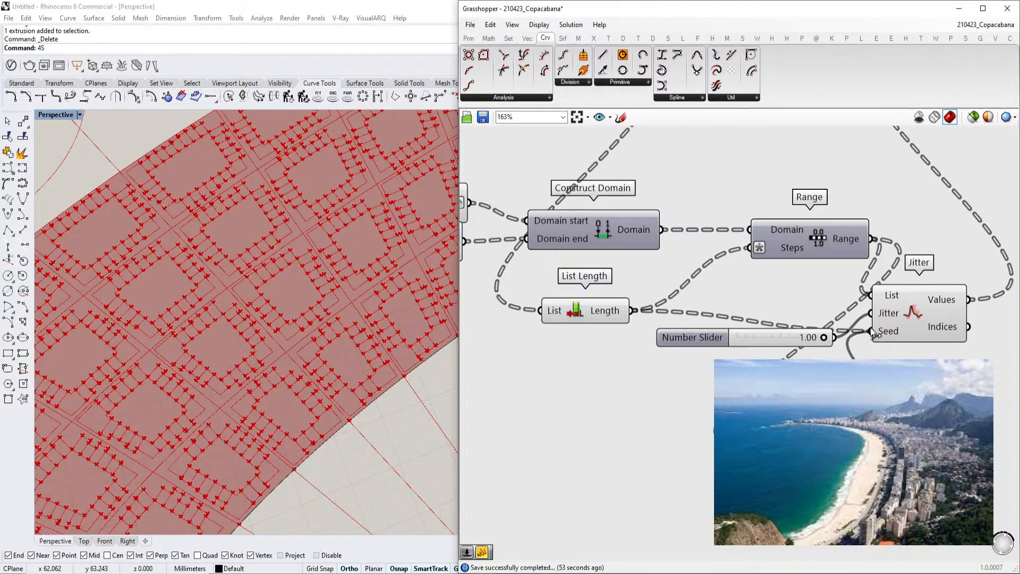
Wire the Range output into the List Item's List input and arrange the new components beside Jitter
scroll(326, 365, up, 3)
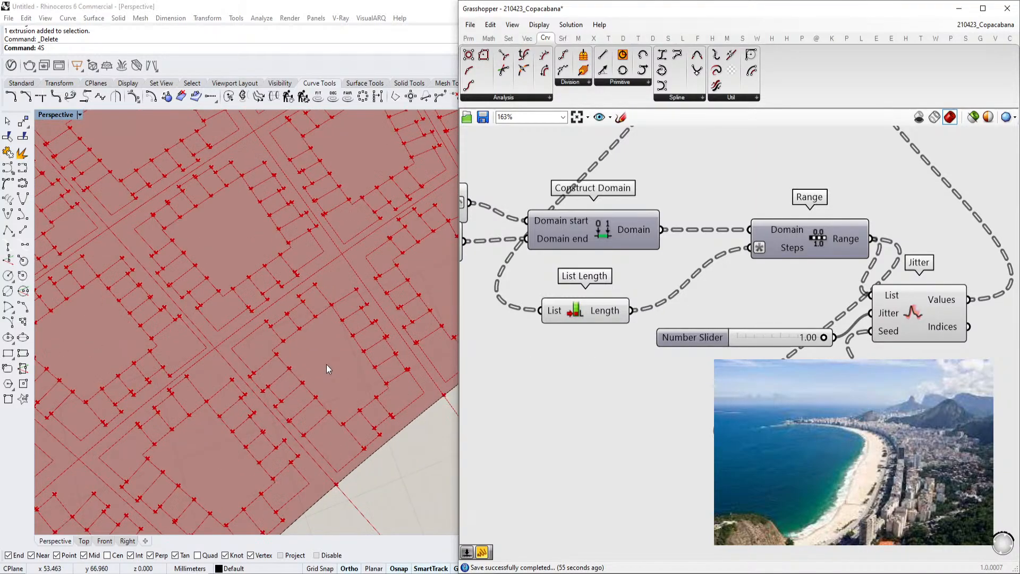
scroll(327, 365, down, 6)
right_drag(922, 321, 847, 324)
drag(847, 324, 885, 319)
drag(838, 292, 862, 285)
drag(619, 340, 679, 303)
drag(813, 428, 815, 385)
drag(715, 465, 724, 410)
scroll(176, 409, down, 10)
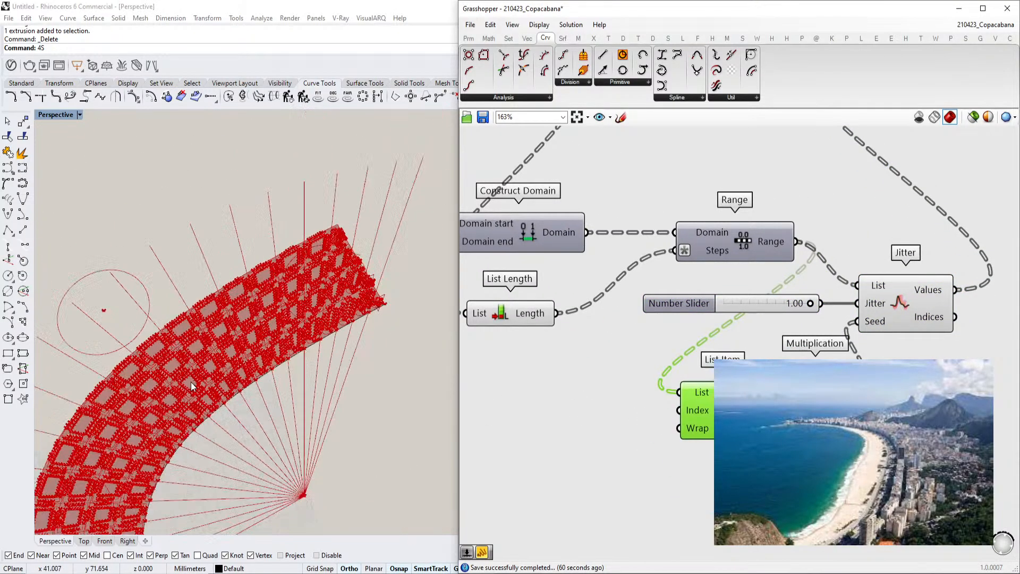
Examine the strip pattern in the viewport and the downstream components on the canvas
scroll(244, 355, up, 6)
scroll(312, 300, down, 6)
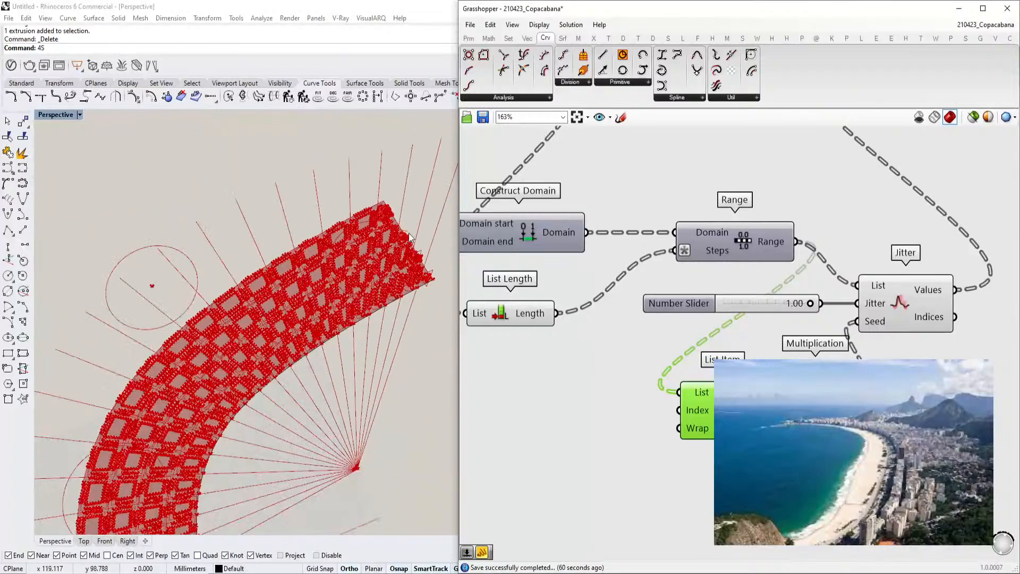
scroll(312, 300, up, 5)
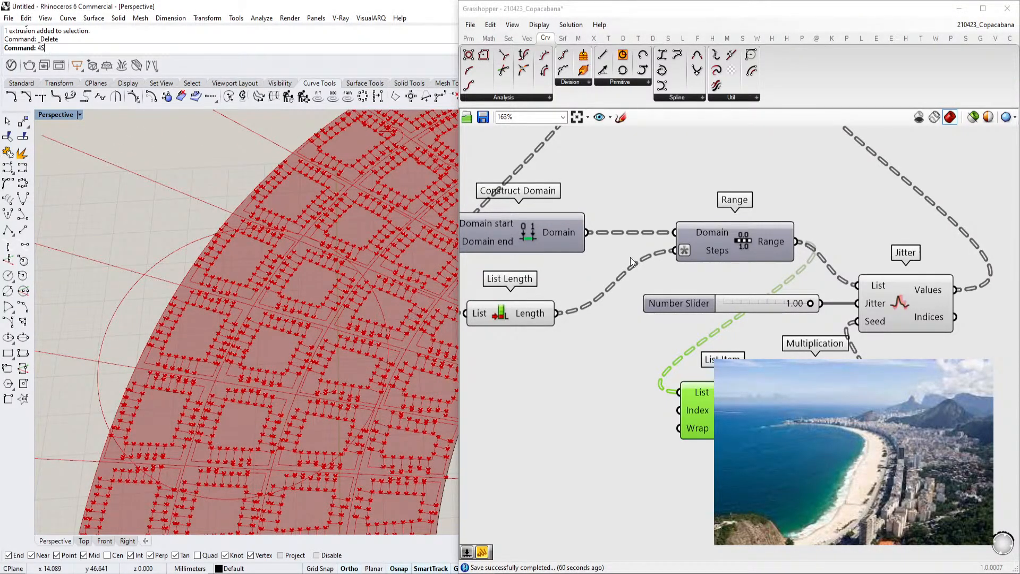
scroll(945, 357, down, 4)
right_drag(962, 260, 638, 357)
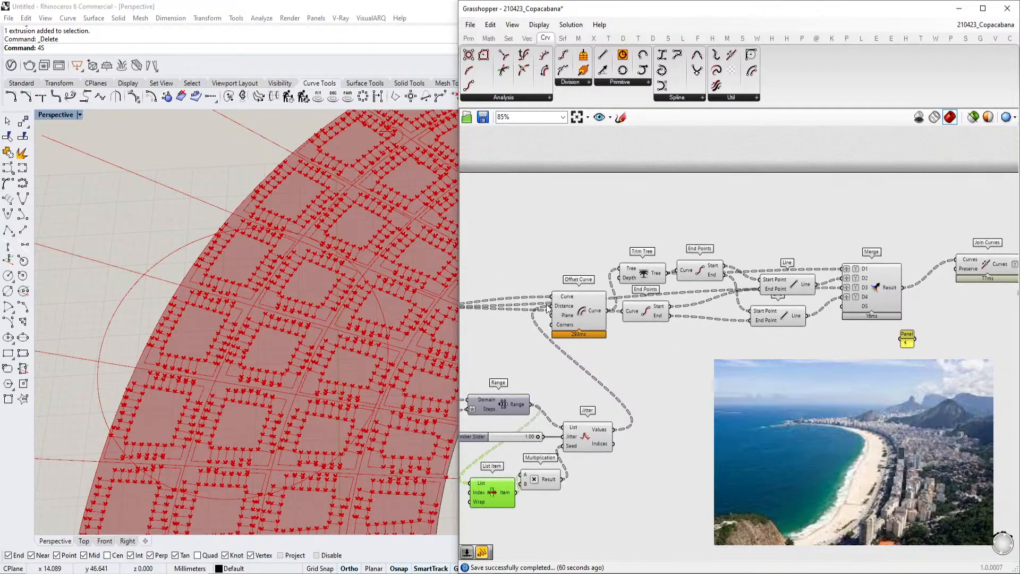
scroll(560, 307, up, 3)
click(602, 315)
scroll(372, 379, up, 5)
scroll(813, 327, down, 3)
right_drag(851, 323, 619, 330)
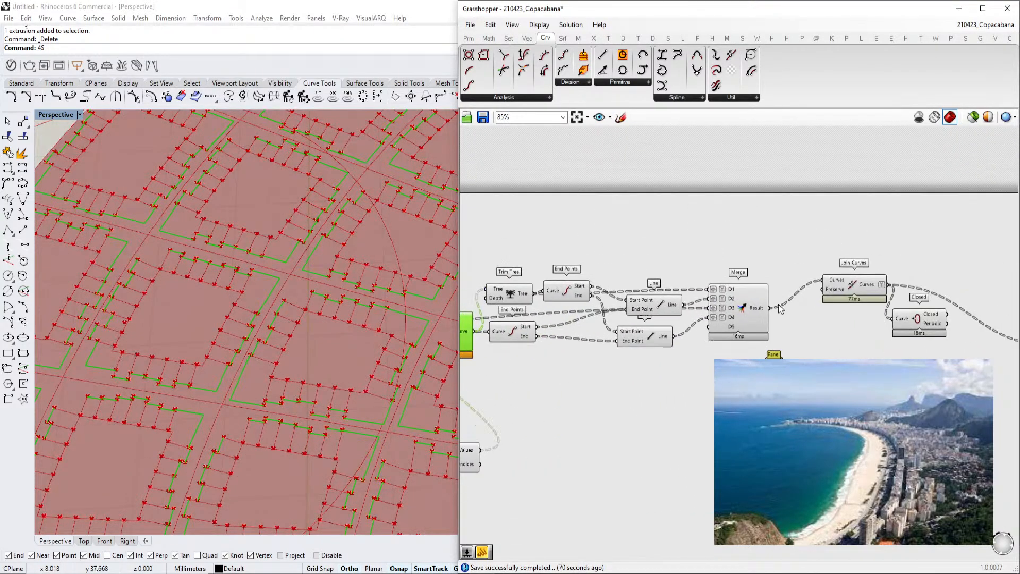
Select the Merge and Join Curves components to inspect the joined block outlines in the viewport
right_drag(920, 321, 766, 336)
scroll(766, 335, up, 3)
click(690, 283)
click(792, 335)
scroll(791, 335, down, 3)
click(706, 319)
click(691, 290)
scroll(356, 343, down, 5)
scroll(356, 343, up, 6)
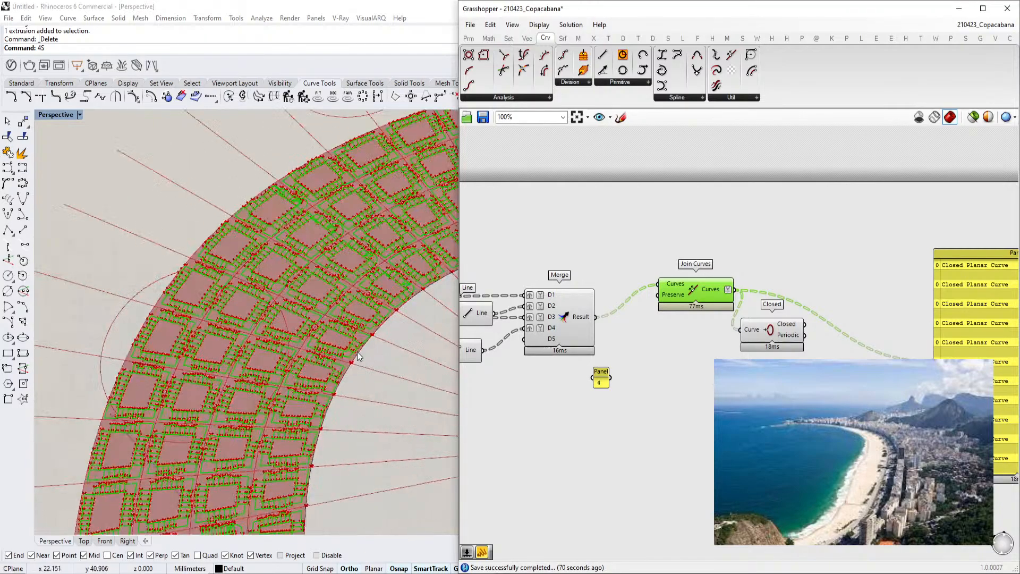
scroll(385, 341, up, 1)
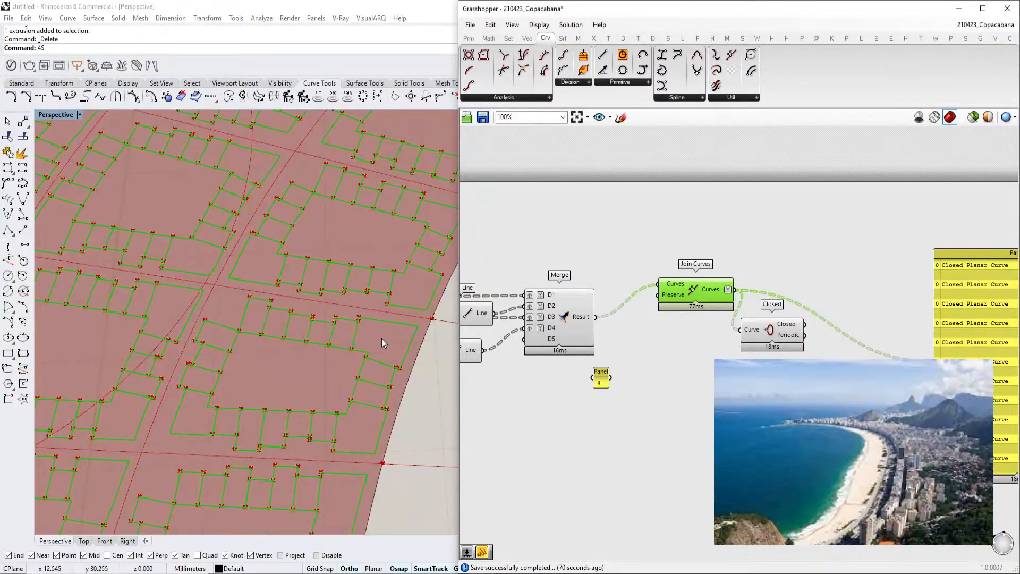
scroll(781, 259, down, 5)
scroll(703, 292, up, 3)
scroll(704, 292, up, 6)
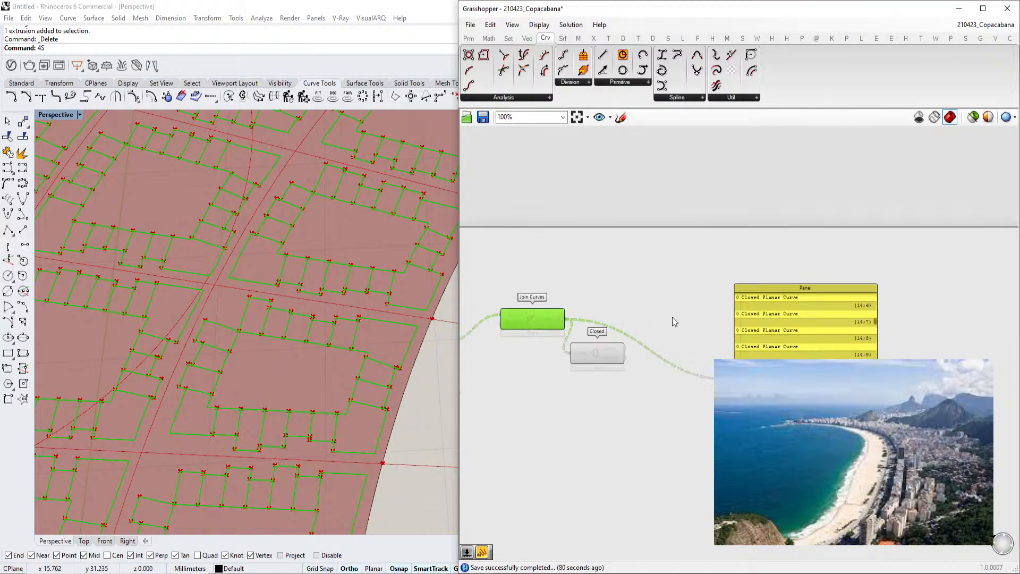
Add an Extrude component and connect the Join Curves output to its Base input
right_drag(660, 325, 663, 325)
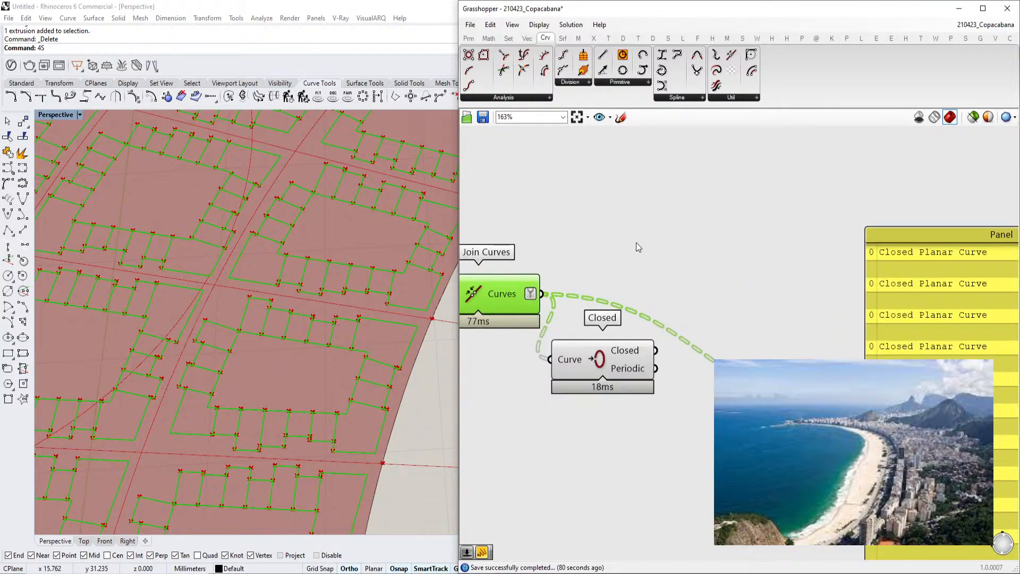
double_click(712, 229)
text(extrude)
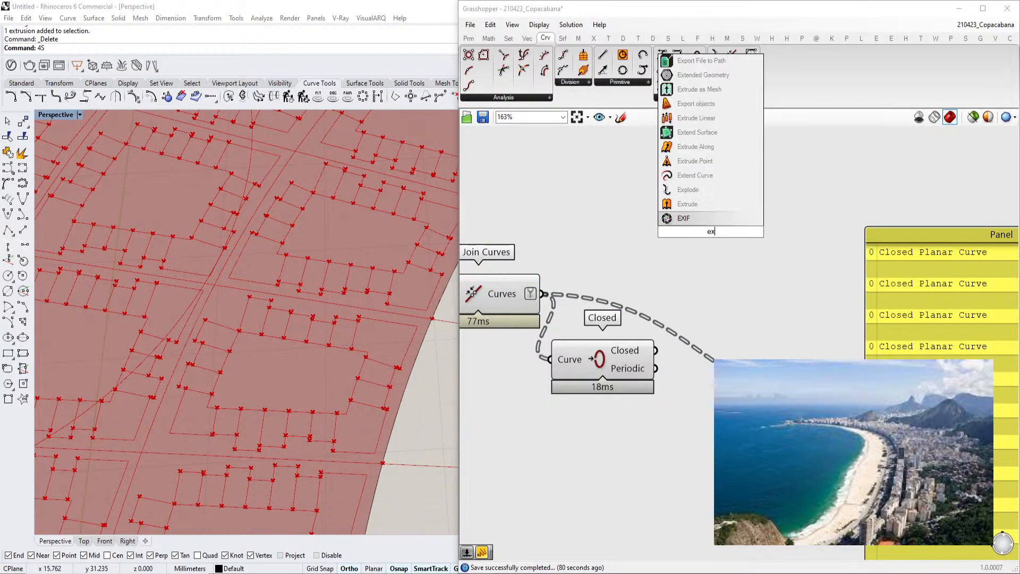
click(701, 222)
drag(543, 293, 658, 214)
drag(716, 236, 738, 248)
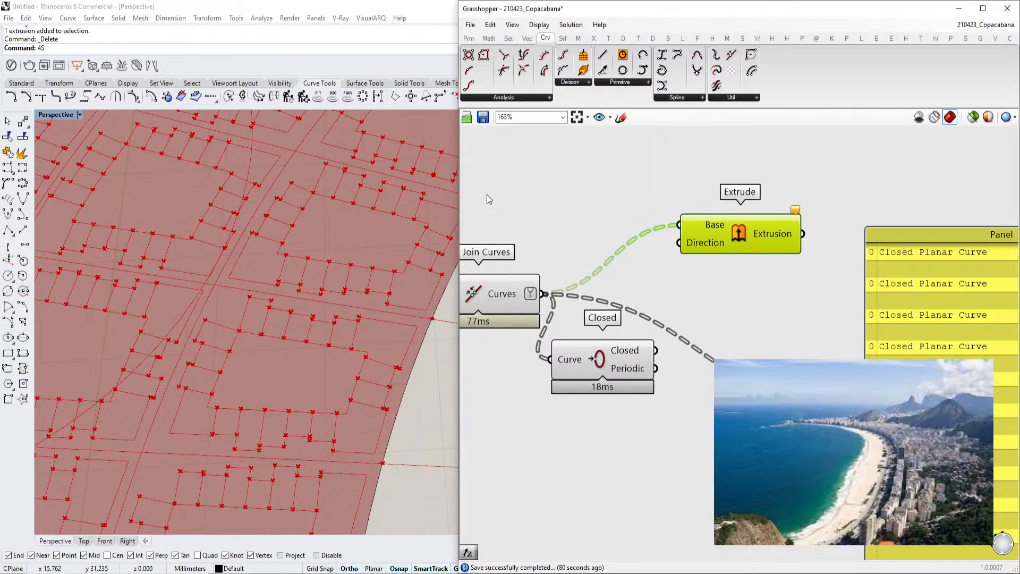
Add a Unit Z component and connect its vector to the Extrude Direction input
double_click(487, 195)
text(unit z)
click(508, 178)
drag(639, 206, 680, 243)
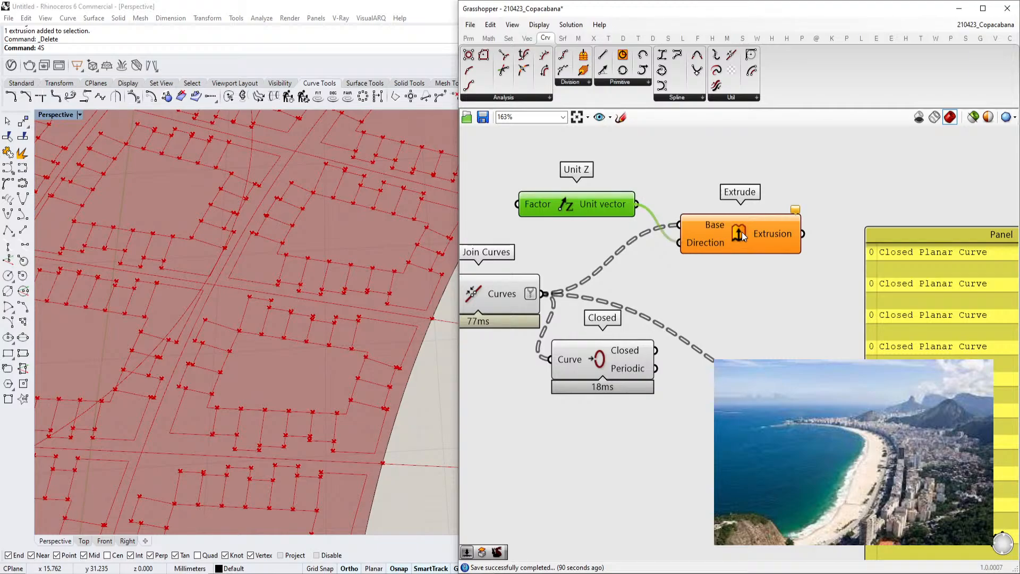
drag(740, 240, 774, 221)
Examine the extruded pavement blocks in the viewport
scroll(356, 382, down, 4)
right_drag(366, 407, 339, 299)
scroll(331, 377, down, 4)
scroll(217, 362, up, 2)
right_drag(216, 362, 242, 377)
scroll(184, 342, down, 4)
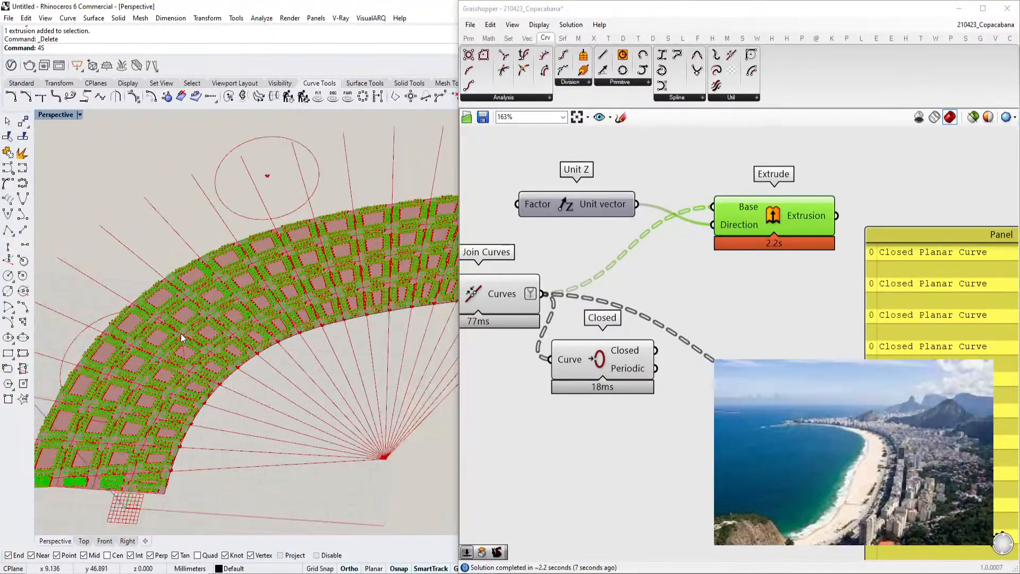
scroll(205, 360, up, 2)
scroll(718, 255, down, 3)
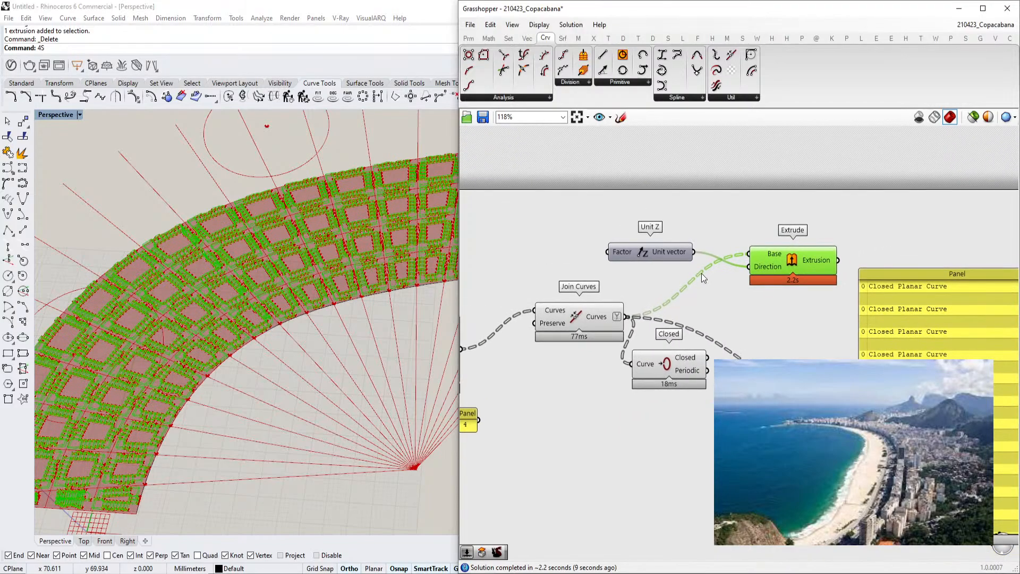
Add an Area component and connect the Join Curves output to its Geometry input
scroll(719, 257, up, 2)
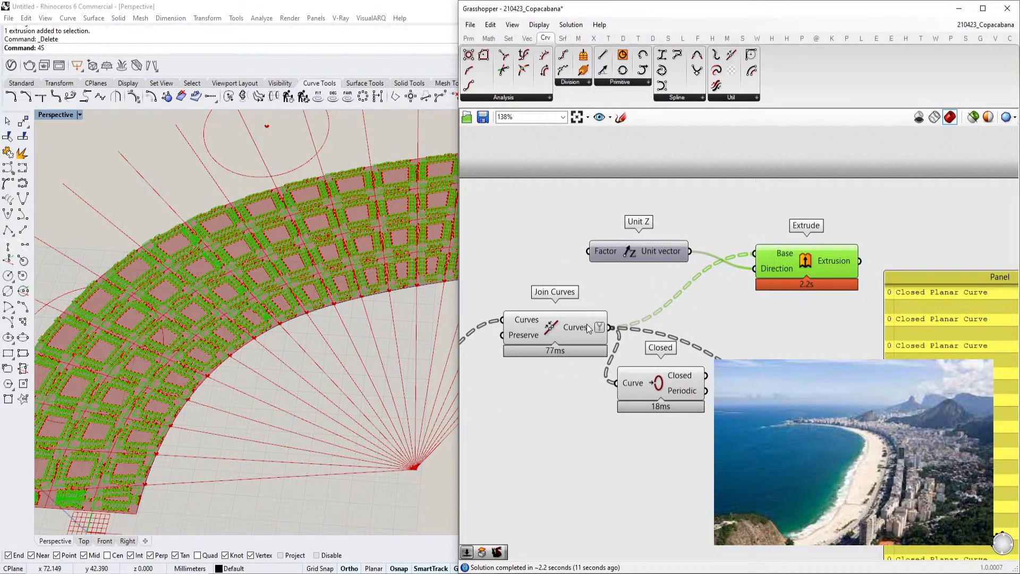
double_click(763, 456)
text(area)
key(Return)
drag(610, 328, 694, 461)
Delete the Closed component and add a Distance component beside the Area component
click(688, 394)
key(Delete)
double_click(754, 481)
text(distance)
key(Return)
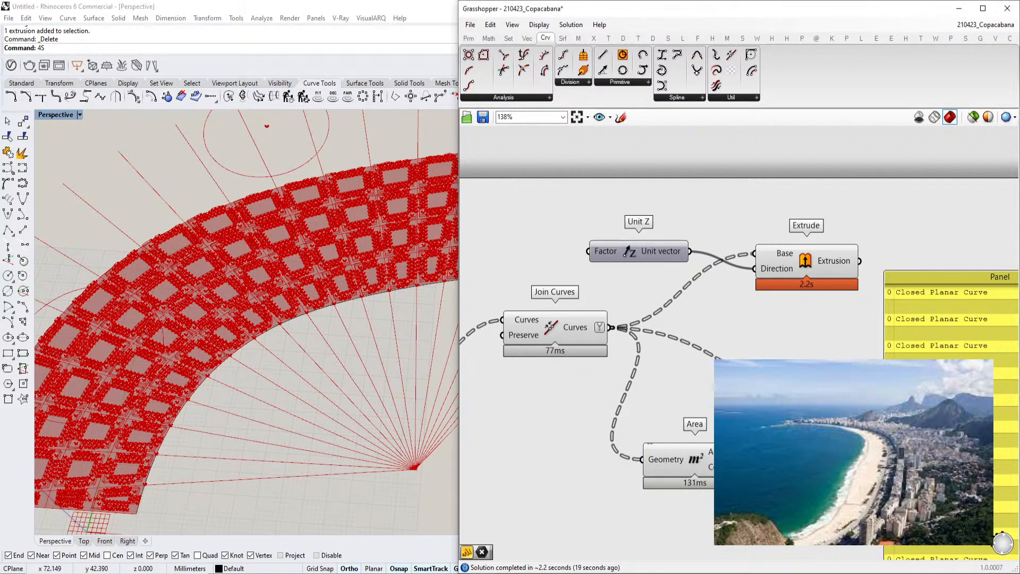
drag(686, 460, 659, 454)
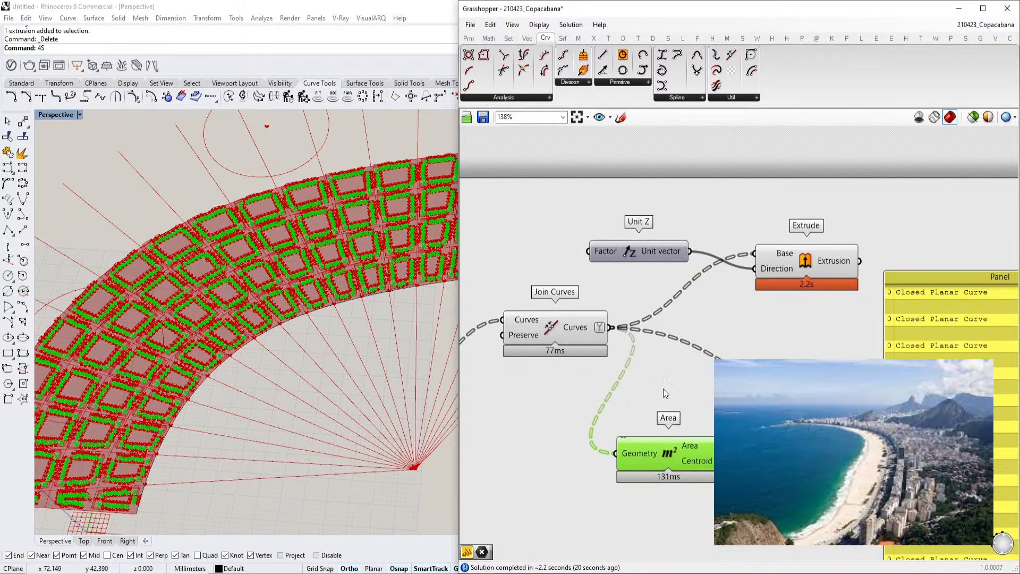
Flatten the Join Curves output
right_click(587, 328)
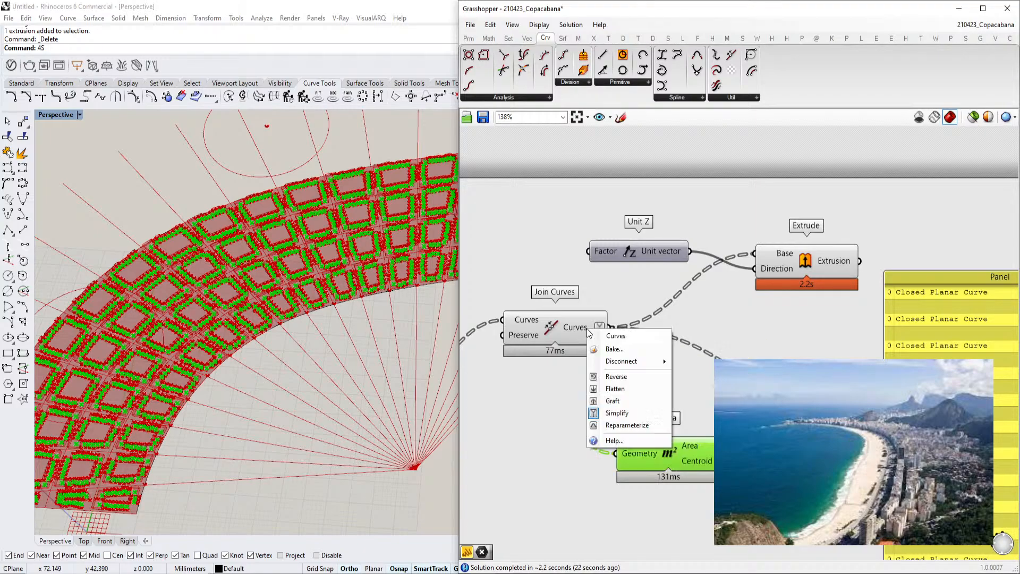
click(636, 386)
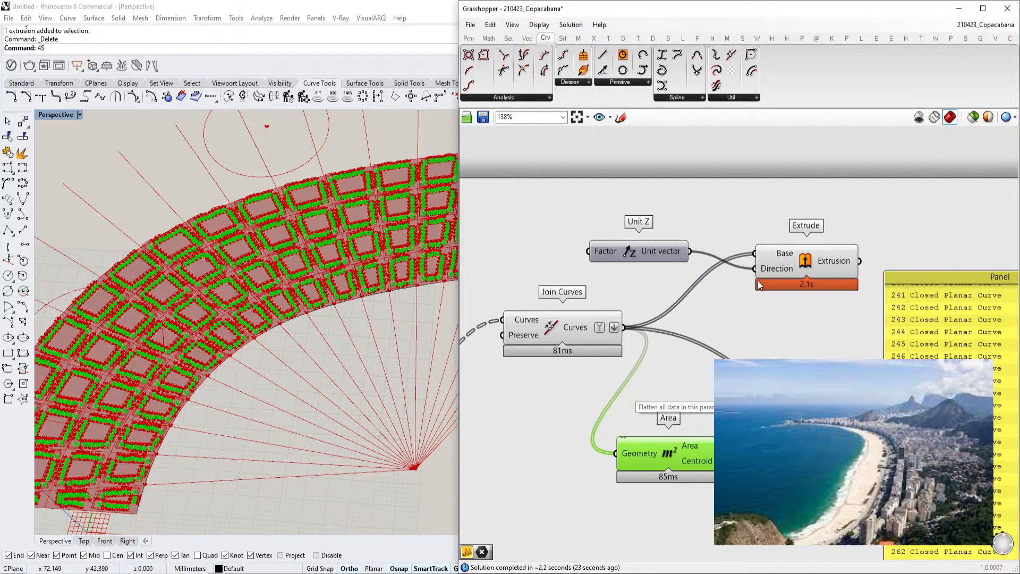
right_drag(759, 284, 726, 246)
Turn off the preview of the Extrude component
click(785, 228)
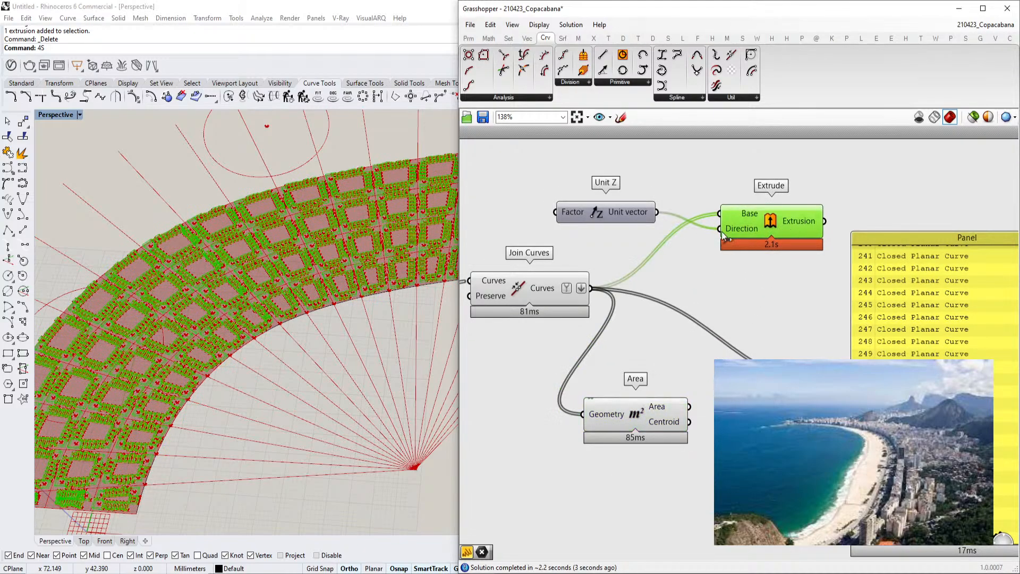
middle_click(748, 206)
click(799, 206)
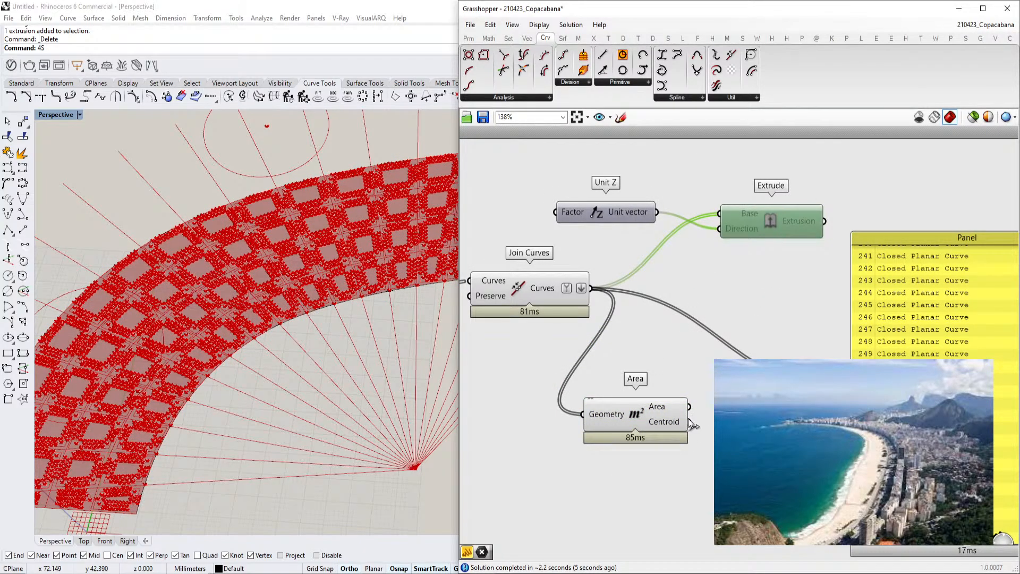
Inspect the Area centroids in the viewport and survey the whole definition on the canvas
scroll(792, 423, down, 1)
click(660, 413)
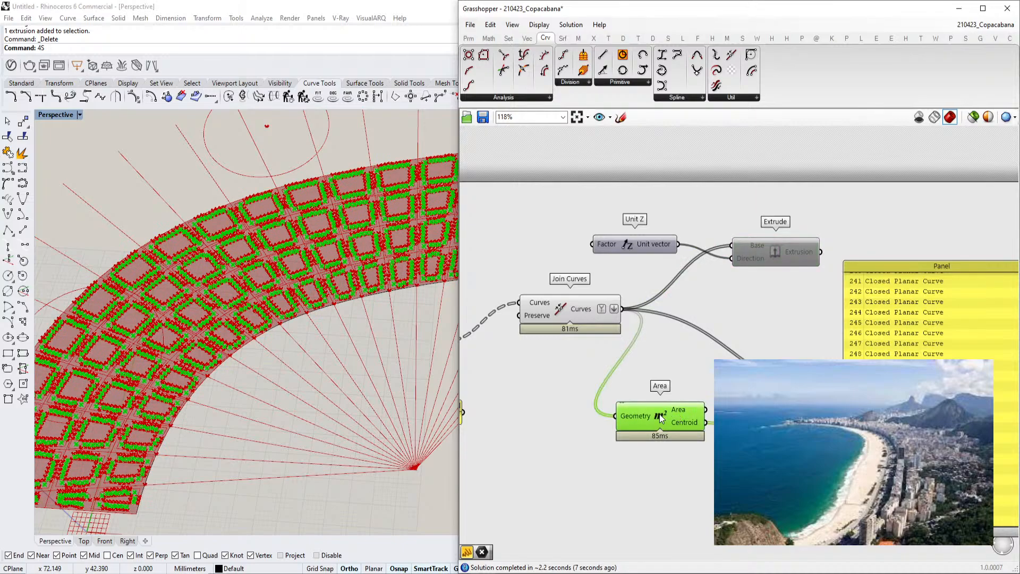
scroll(270, 310, up, 8)
right_drag(515, 369, 593, 350)
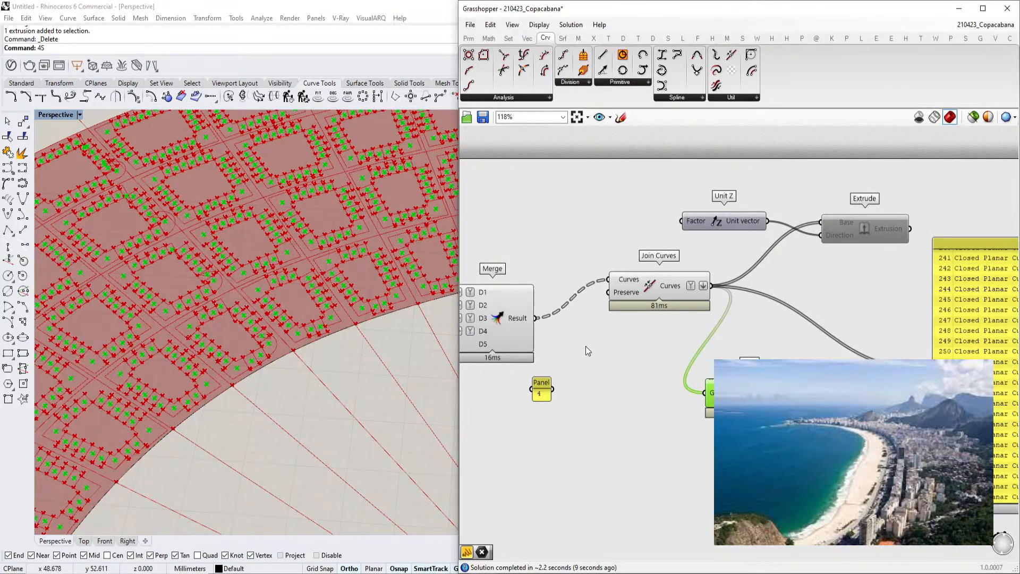
right_drag(744, 384, 727, 375)
scroll(595, 333, down, 3)
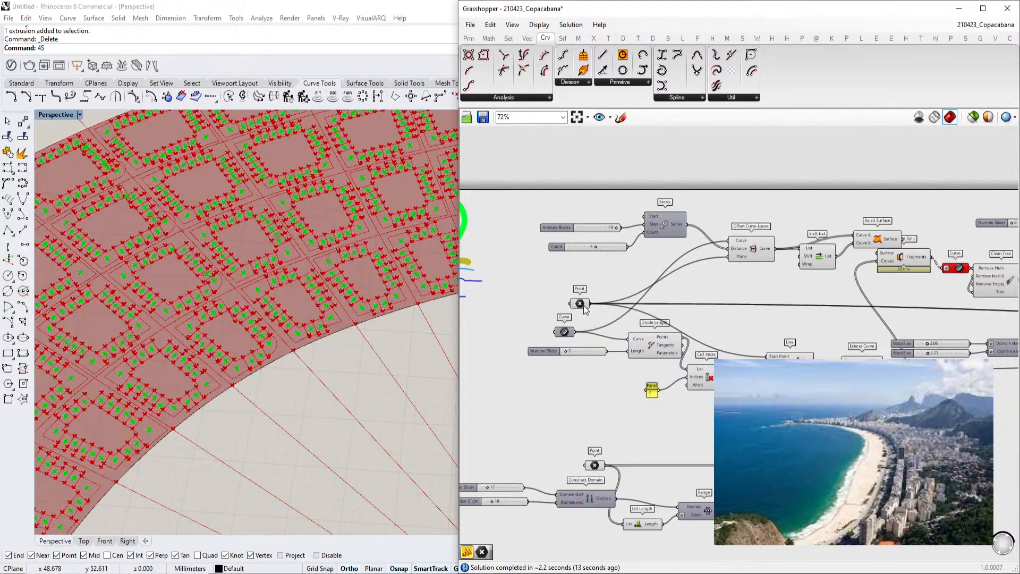
scroll(595, 332, down, 5)
scroll(286, 317, down, 4)
scroll(285, 317, down, 2)
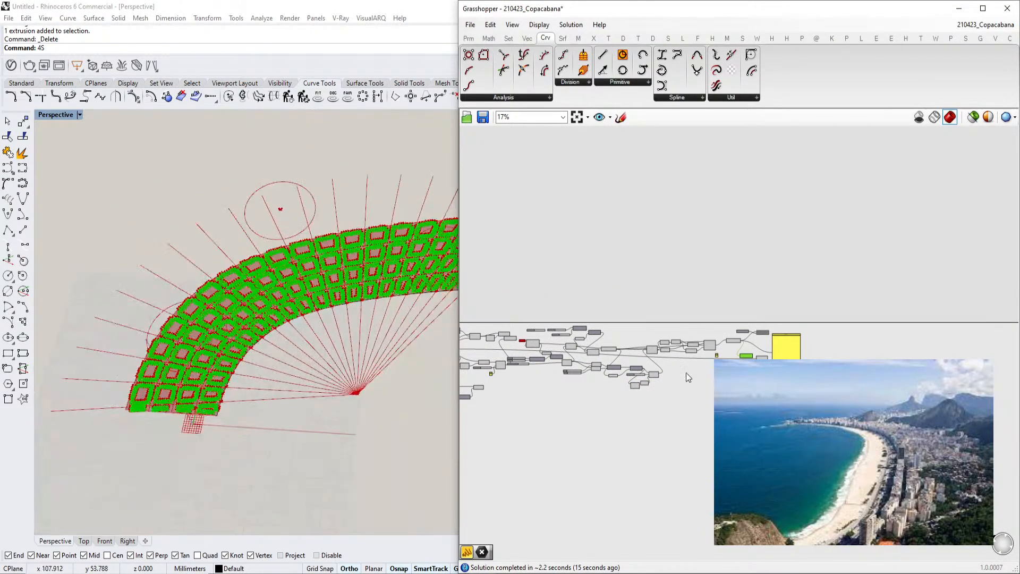
scroll(747, 304, up, 8)
scroll(746, 384, down, 2)
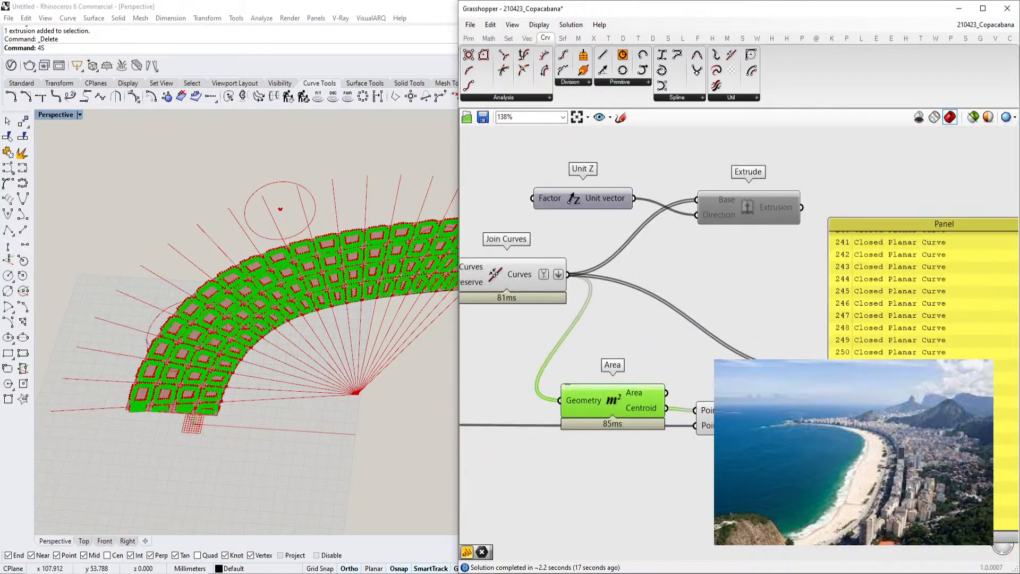
Connect the Area centroids and the reference point to the Distance component's Point A and Point B inputs
click(922, 396)
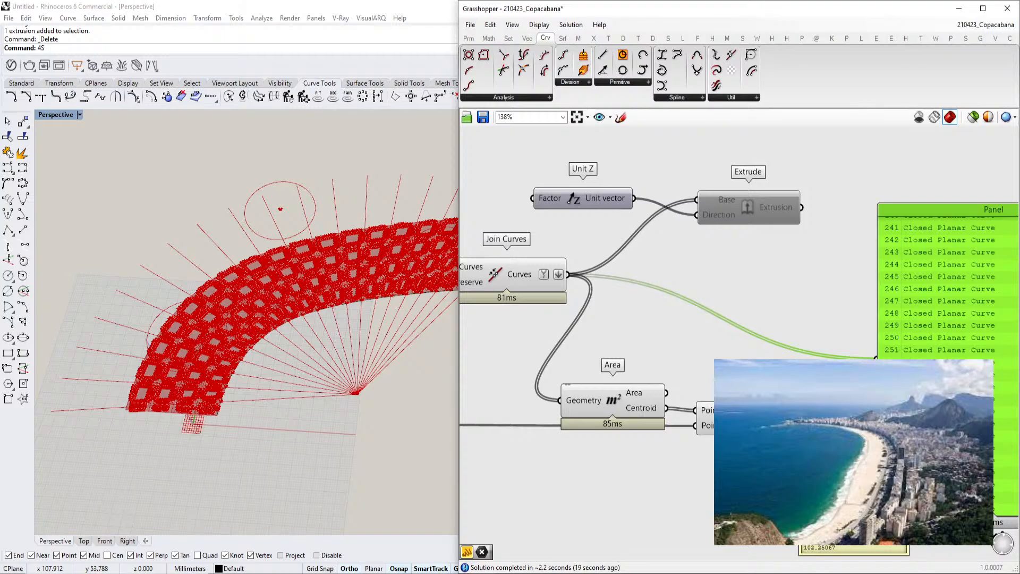
drag(772, 417, 764, 429)
right_drag(763, 429, 723, 426)
drag(722, 426, 710, 441)
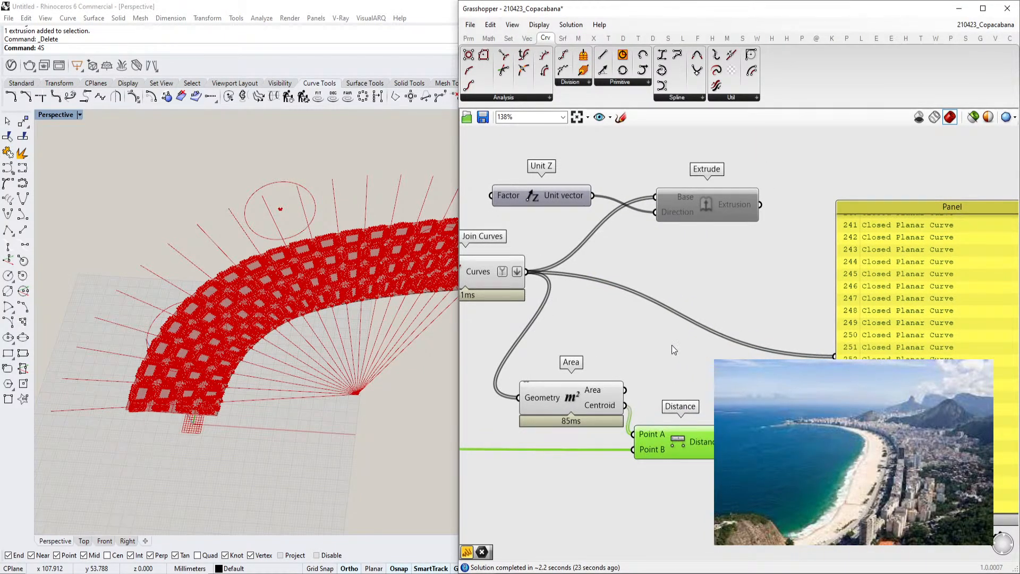
drag(561, 266, 727, 442)
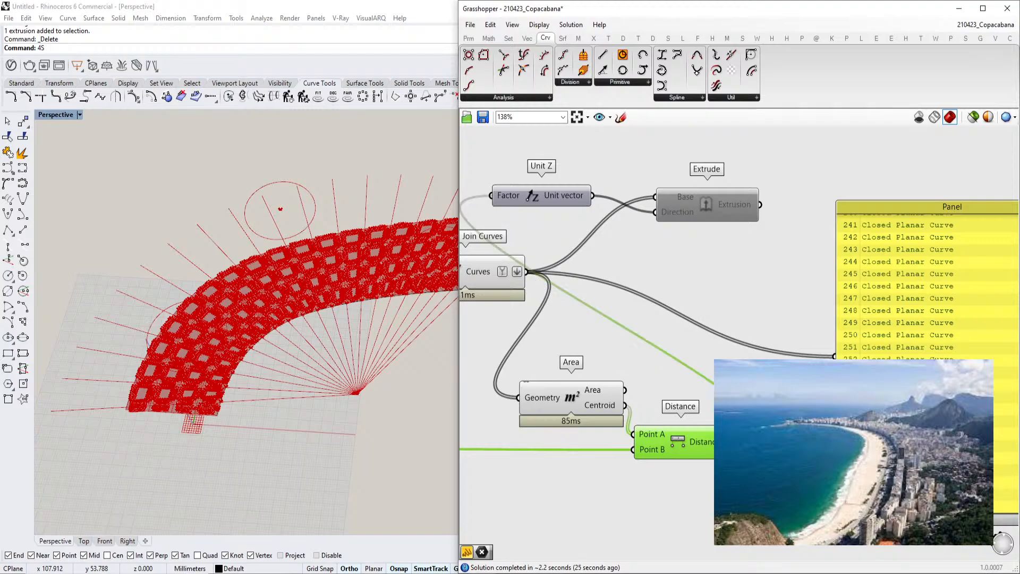
Feed the Distance output into the Unit Z Factor input and turn the Extrude preview back on
drag(553, 194, 585, 195)
drag(680, 199, 774, 186)
drag(568, 191, 674, 218)
right_drag(771, 252, 705, 247)
drag(862, 331, 923, 307)
click(735, 182)
middle_click(737, 184)
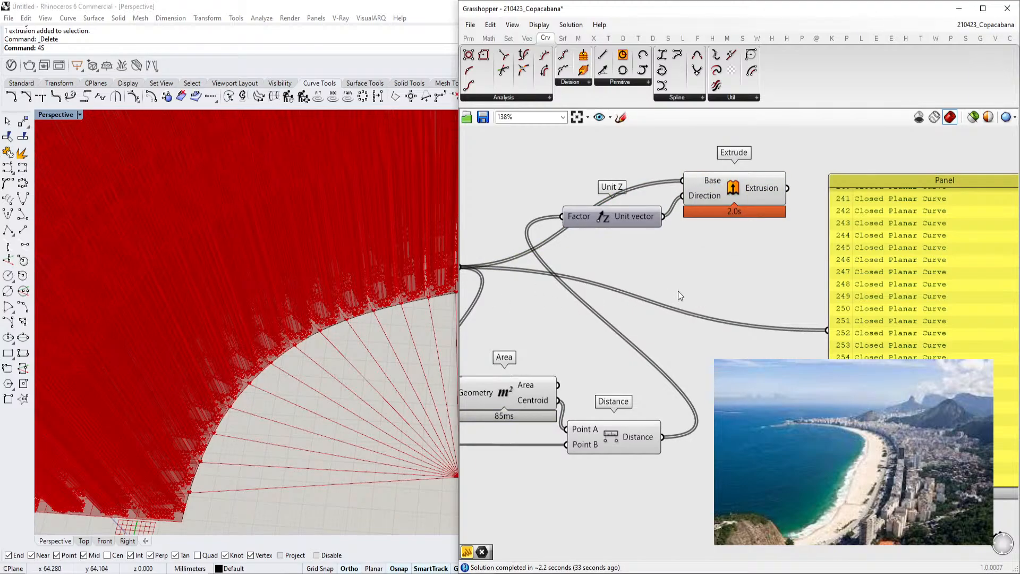
Examine the distance-driven extrusion heights of the pavement blocks in the viewport
scroll(352, 359, down, 6)
right_drag(352, 360, 260, 254)
scroll(372, 303, up, 4)
scroll(259, 254, up, 4)
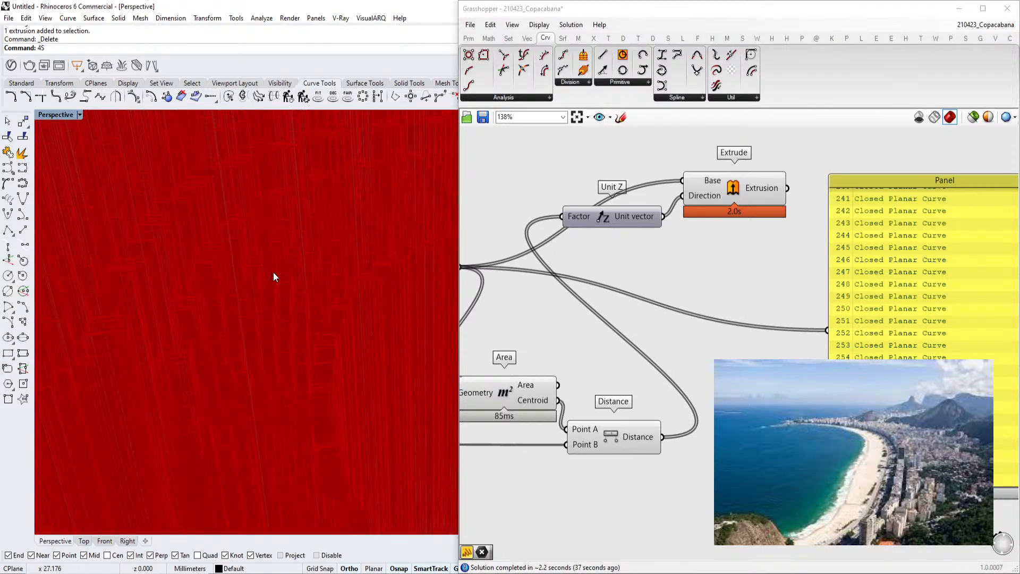
scroll(272, 272, down, 4)
right_drag(710, 386, 691, 392)
right_drag(662, 505, 668, 453)
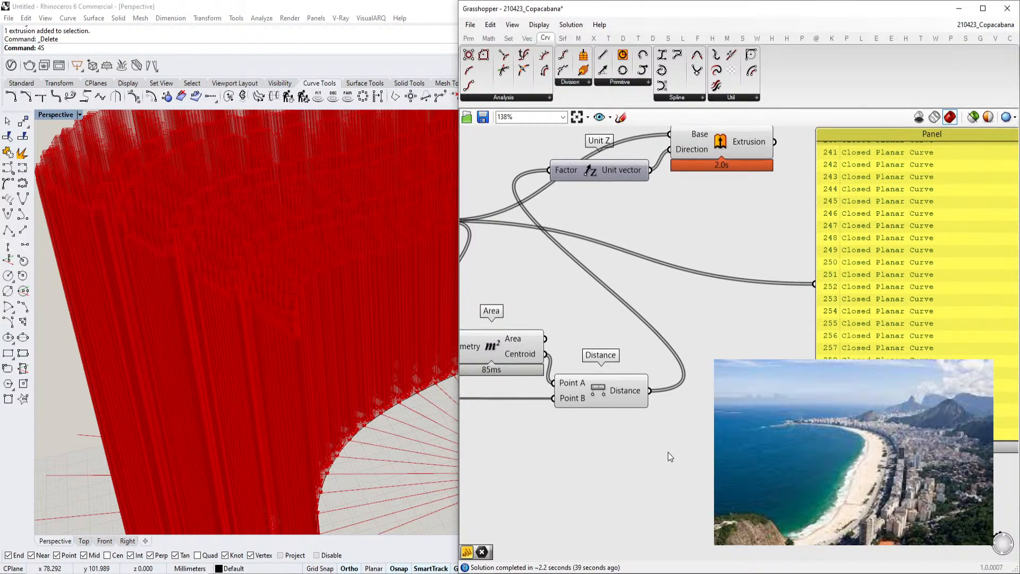
Add a One Over X component by searching the canvas for it
double_click(671, 457)
text(onve rover)
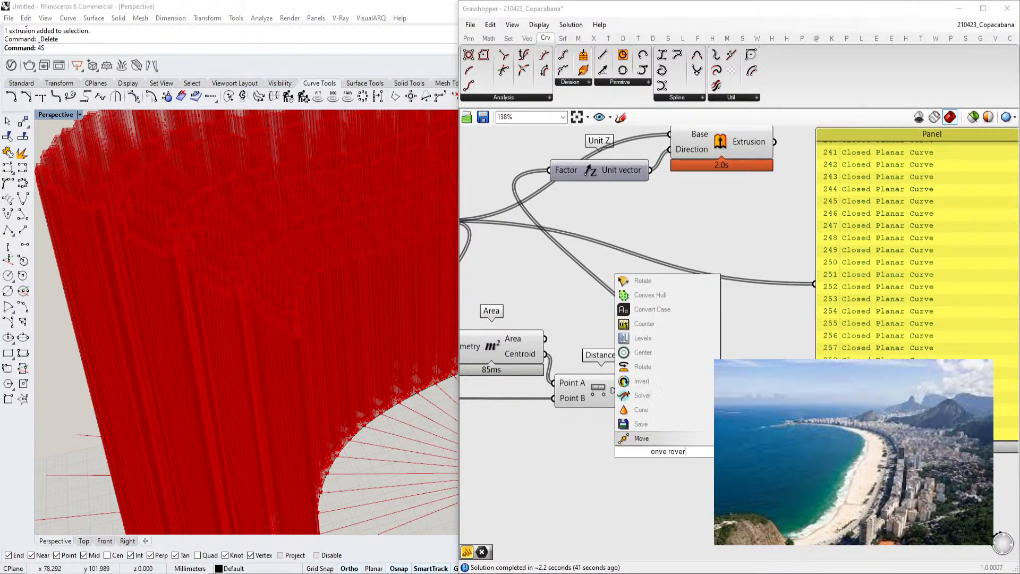
key(BackSpace)
key(BackSpace)
key(BackSpace)
key(BackSpace)
key(BackSpace)
key(BackSpace)
key(BackSpace)
key(BackSpace)
key(BackSpace)
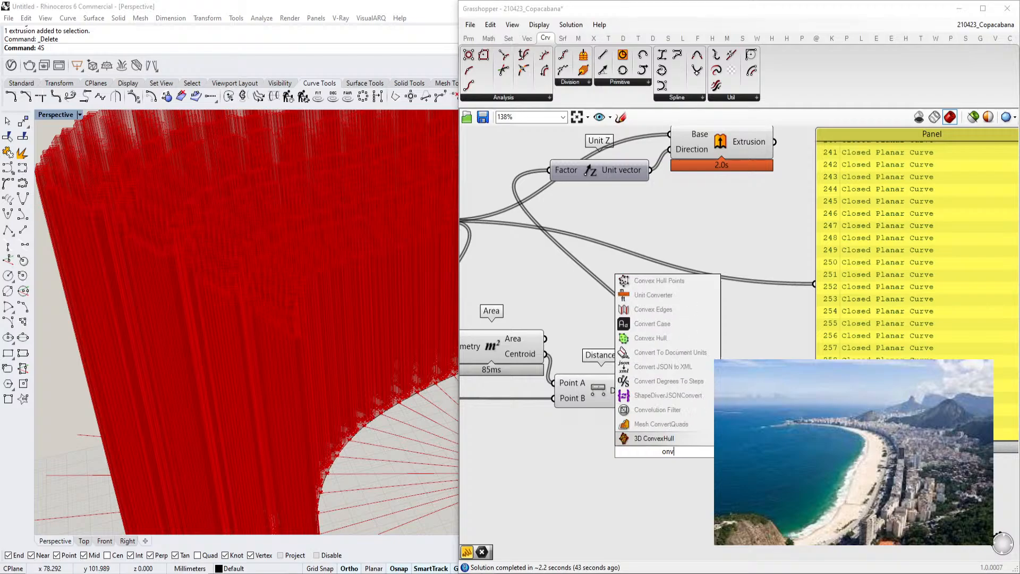
text(ver)
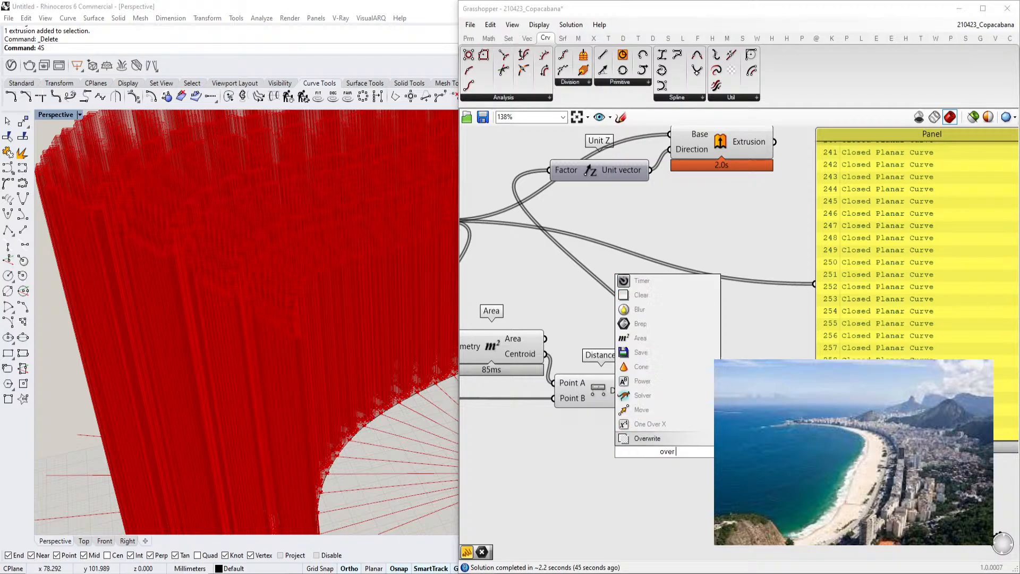
click(671, 425)
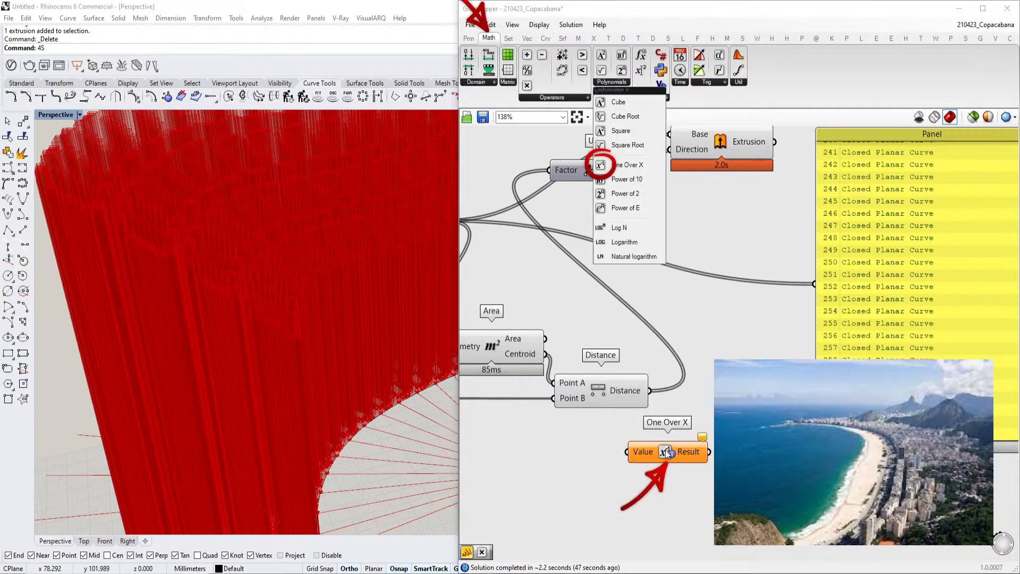
Wire the Distance output into One Over X and its Result into the Unit Z Factor input
scroll(656, 453, up, 2)
drag(649, 368, 621, 452)
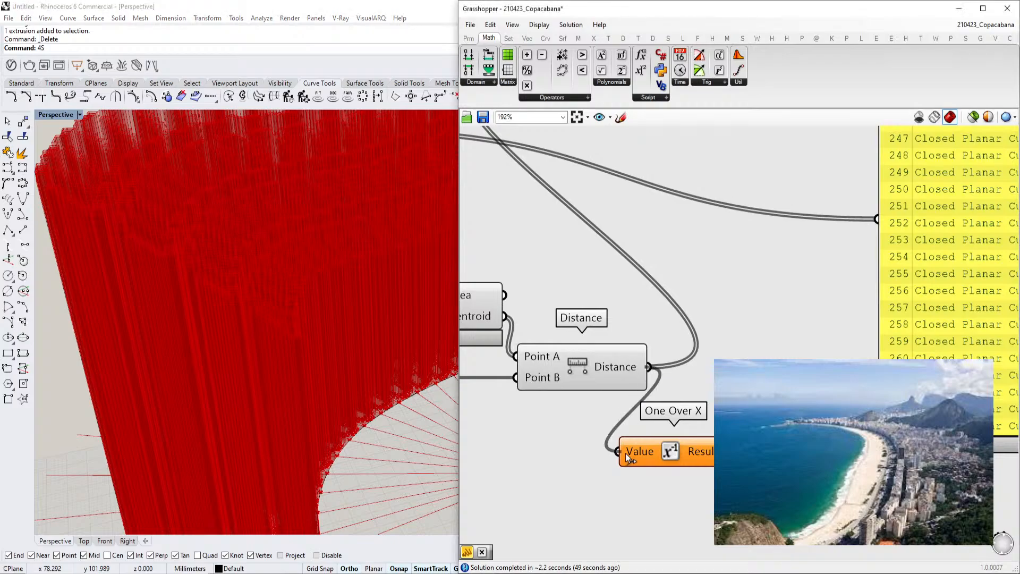
scroll(650, 463, down, 3)
drag(701, 455, 564, 215)
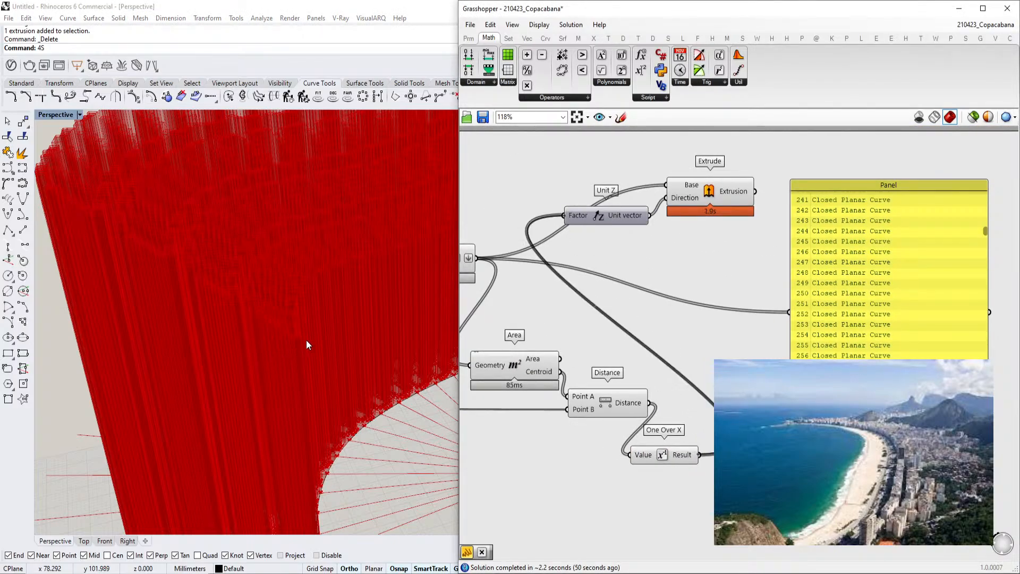
Add a Multiplication component and connect the One Over X result to it
right_drag(333, 402, 424, 306)
scroll(326, 390, up, 5)
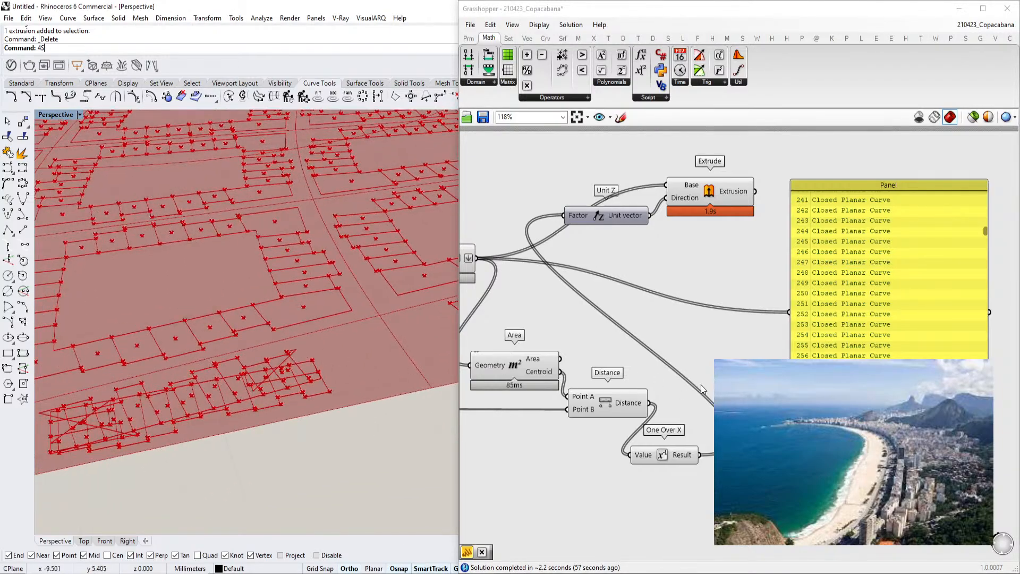
right_drag(682, 391, 673, 392)
double_click(742, 458)
text(mul)
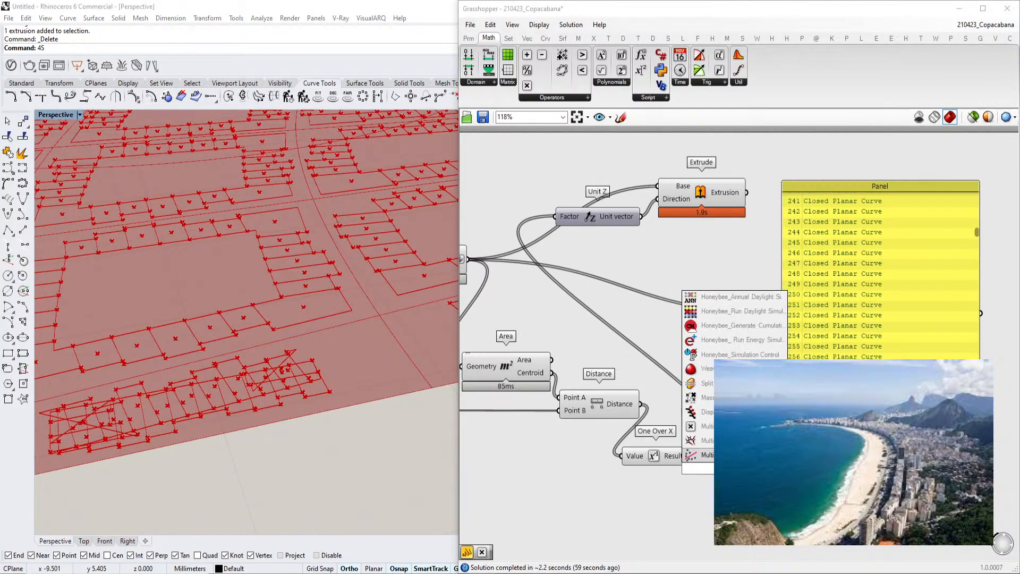
click(739, 428)
drag(707, 465, 708, 463)
Add number sliders set to 23 and 1233 and connect them to the Multiplication inputs
double_click(650, 494)
text(23)
click(680, 481)
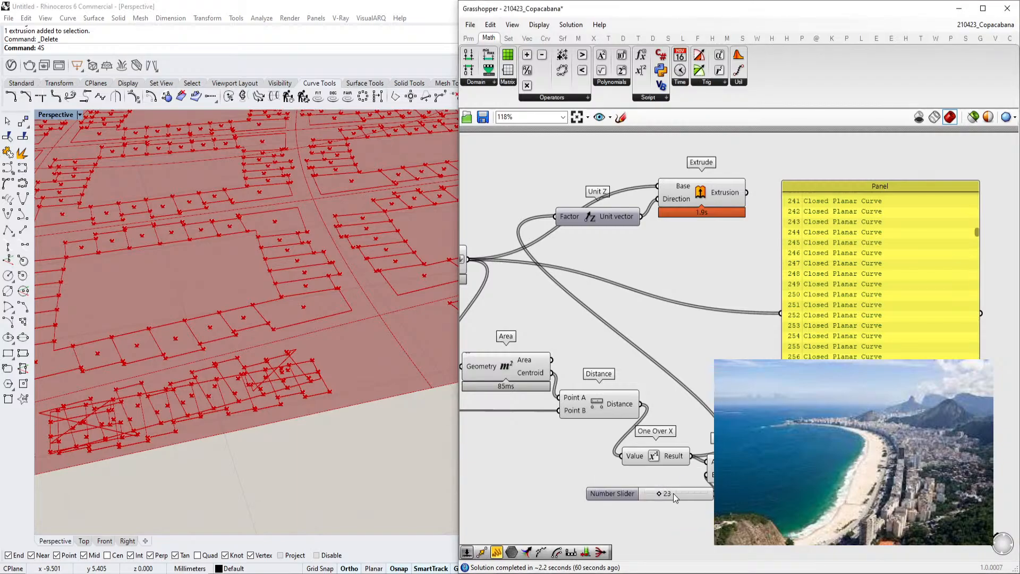
double_click(615, 483)
text(1233)
key(Return)
drag(706, 479, 681, 480)
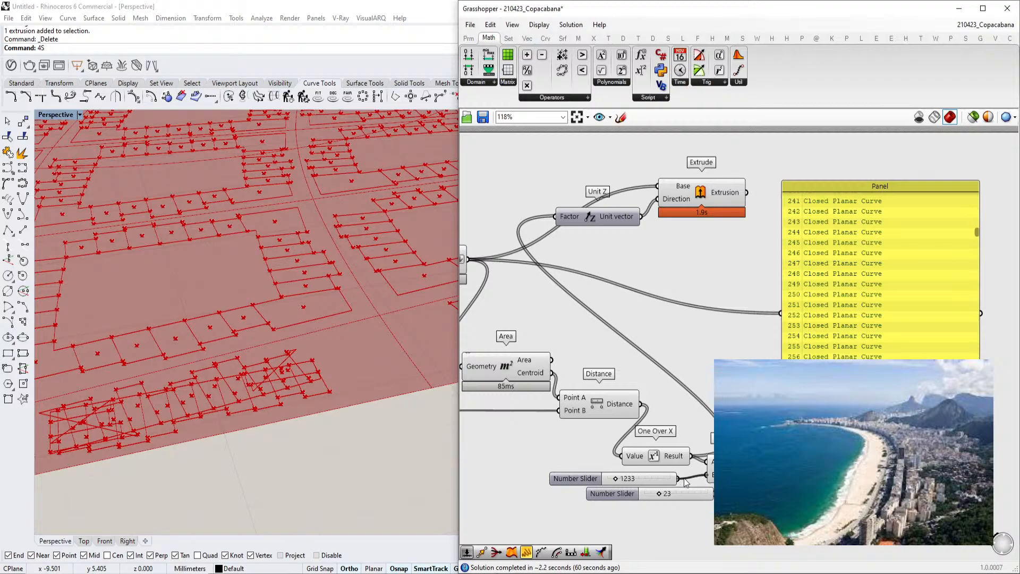
Connect the Multiplication result to the Panel and to the Unit Z Factor input
drag(769, 469, 781, 313)
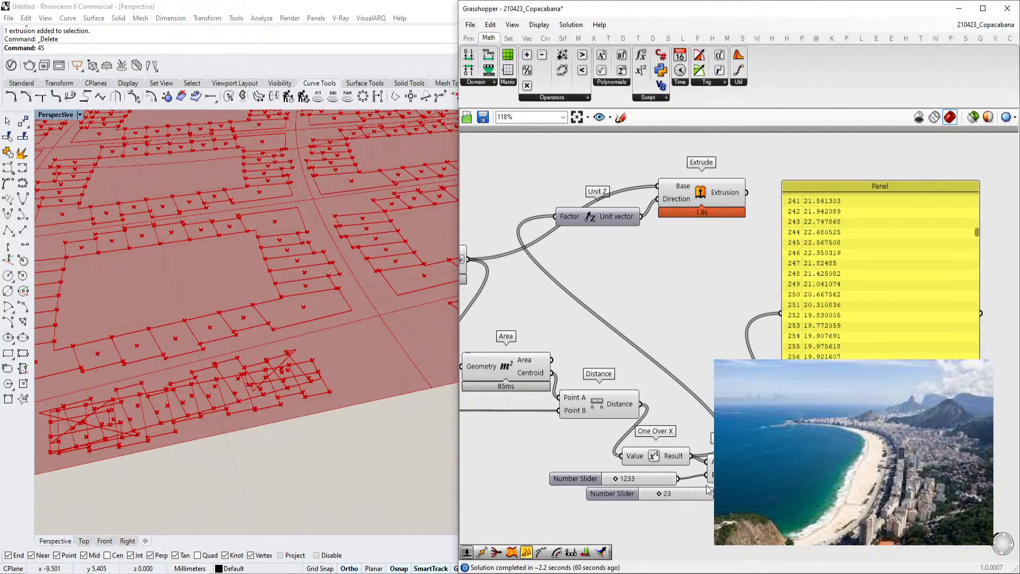
drag(769, 469, 557, 220)
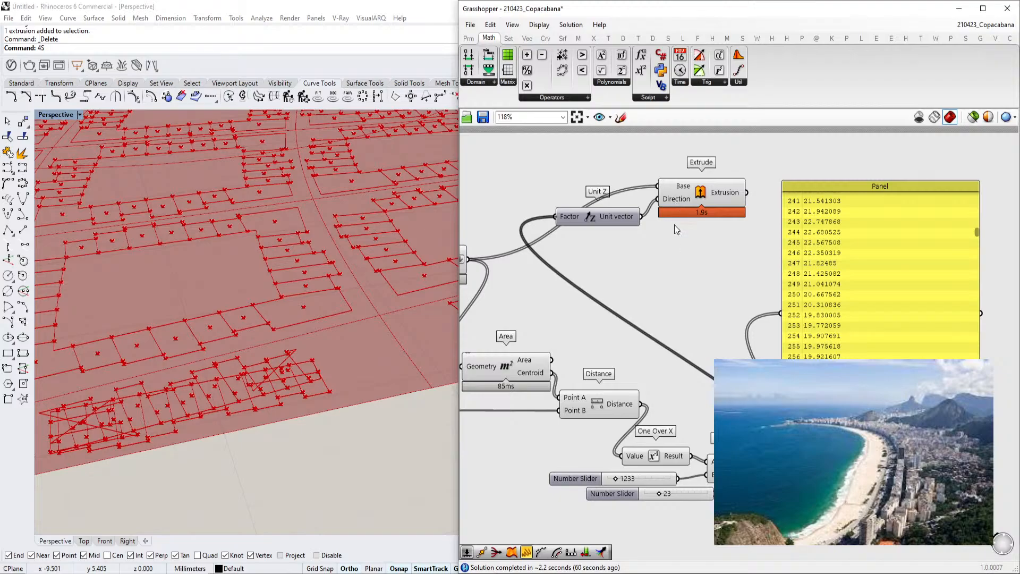
scroll(317, 357, down, 8)
right_drag(317, 358, 241, 283)
scroll(339, 235, up, 6)
right_drag(339, 234, 273, 273)
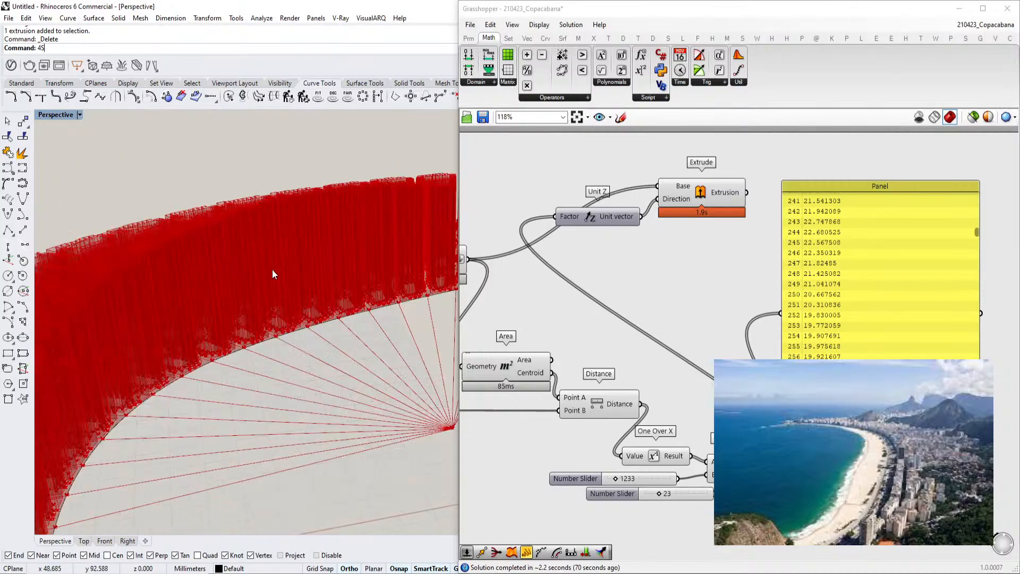
Rearrange the Unit Z, Extrude and Panel components to make room on the canvas
right_drag(708, 392, 669, 342)
drag(816, 320, 909, 336)
right_drag(664, 237, 714, 341)
drag(713, 244, 800, 231)
click(623, 273)
drag(623, 272, 775, 311)
right_drag(775, 311, 759, 282)
Add a Jitter component and a number slider set to 0.20
double_click(776, 333)
text(jitter)
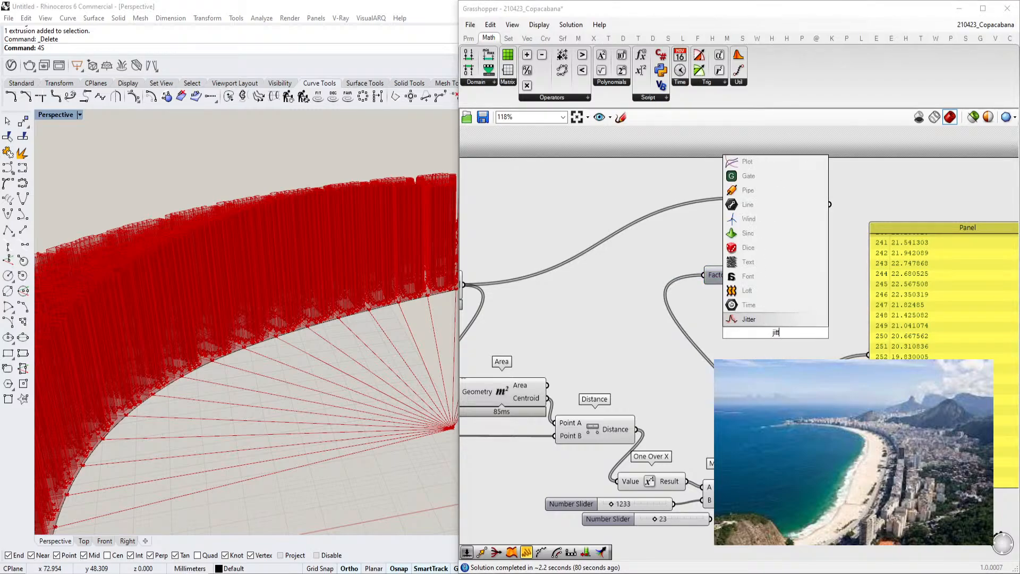
key(Return)
scroll(626, 356, up, 2)
double_click(614, 354)
text(20)
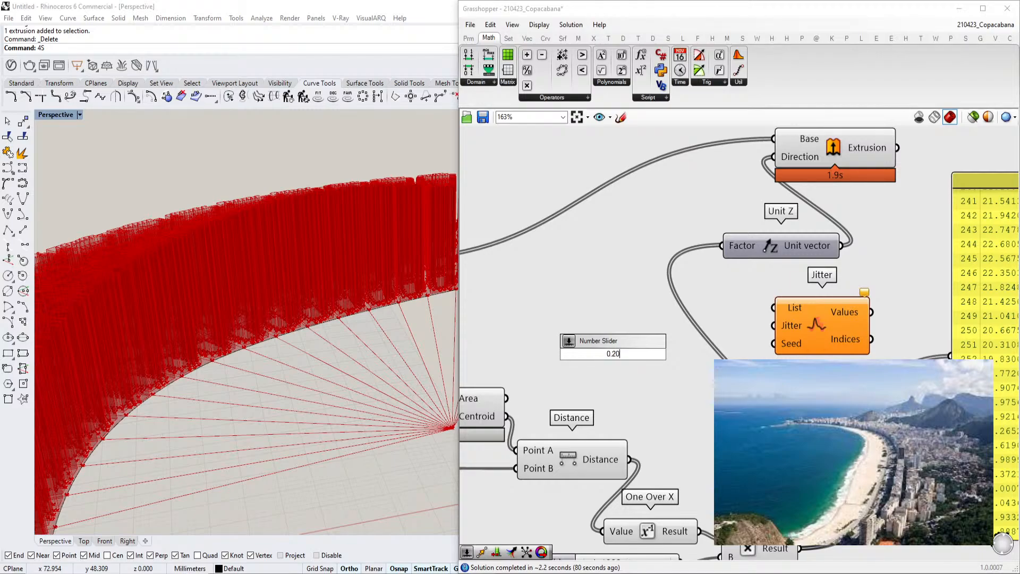
key(Return)
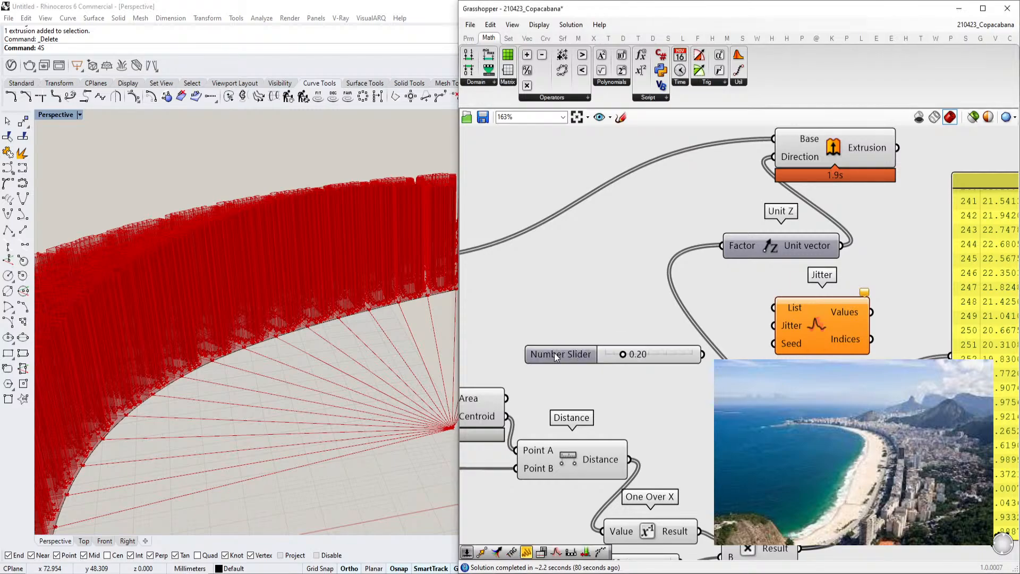
Route the Unit Z vector through Jitter, using the 0.20 slider as jitter, into the Extrude Direction input
drag(774, 326, 703, 354)
drag(823, 264, 843, 246)
drag(871, 312, 775, 158)
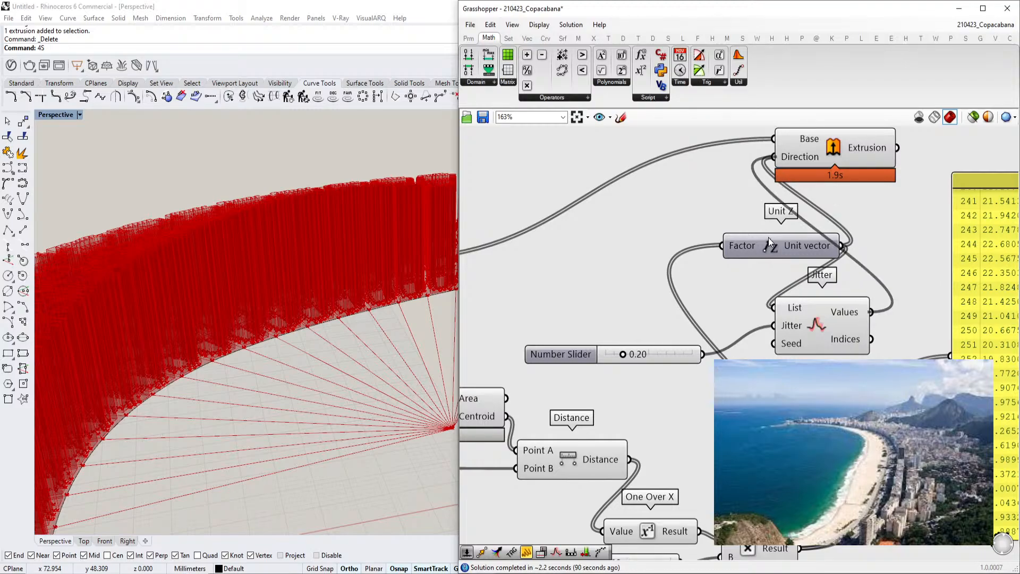
Examine the jittered extruded blocks in the viewport from several angles
drag(785, 247, 729, 244)
scroll(306, 316, down, 5)
right_drag(306, 315, 233, 326)
scroll(300, 312, up, 4)
scroll(326, 312, down, 2)
scroll(233, 327, down, 2)
scroll(660, 355, down, 2)
right_drag(661, 355, 754, 240)
right_drag(306, 369, 292, 383)
scroll(292, 383, down, 6)
scroll(298, 347, up, 5)
scroll(299, 346, up, 6)
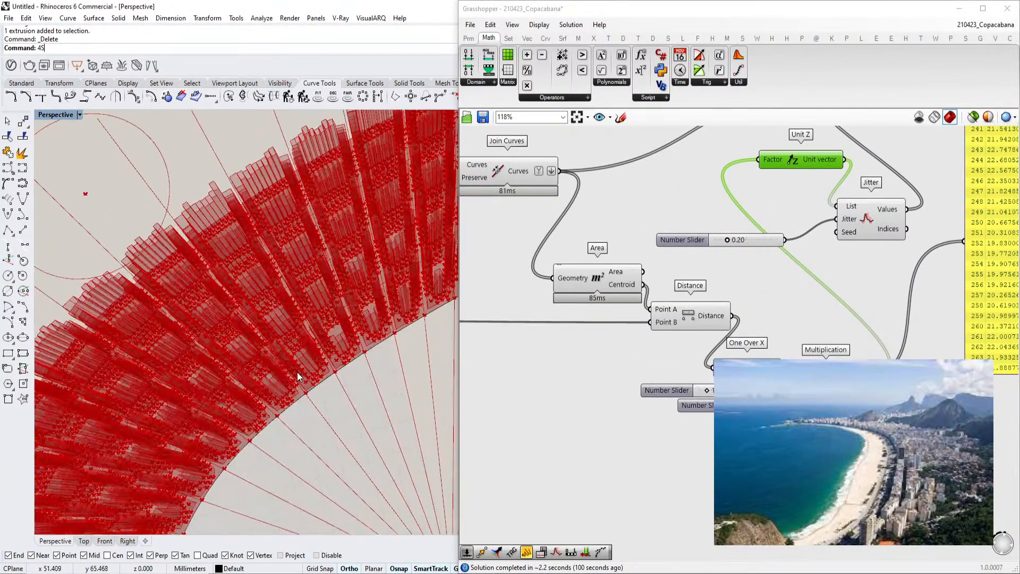
scroll(714, 318, down, 4)
scroll(751, 308, up, 5)
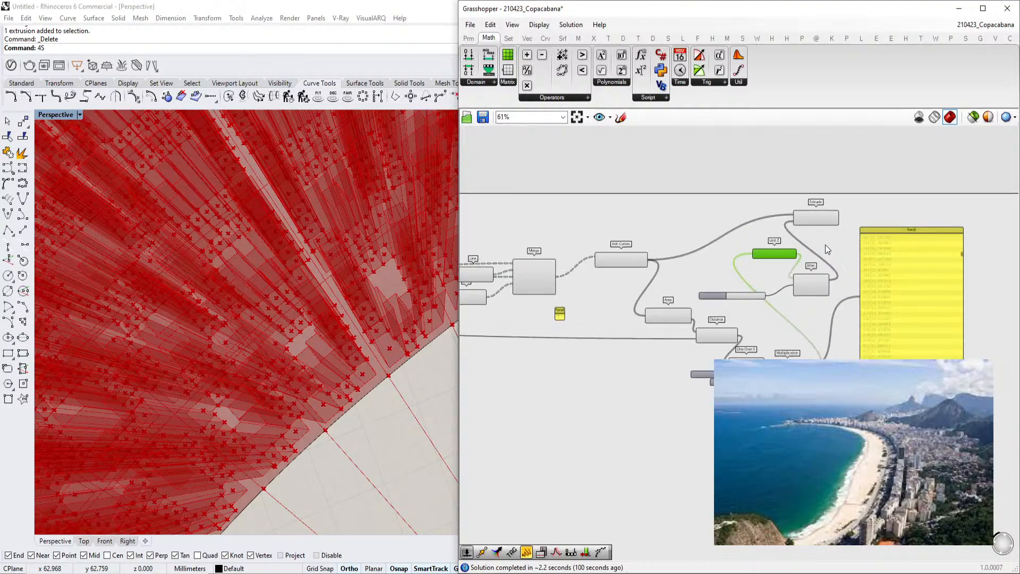
Turn off the preview of the Extrude component
click(811, 213)
middle_click(809, 213)
click(859, 211)
scroll(882, 222, down, 5)
right_drag(619, 318, 847, 277)
scroll(659, 234, up, 3)
scroll(707, 301, up, 5)
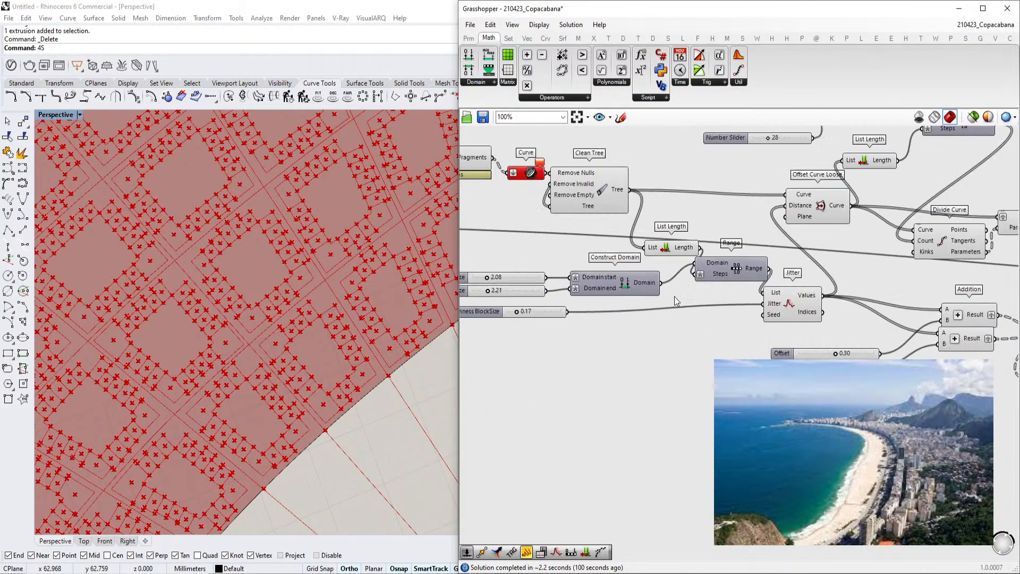
Turn off the previews of the offset curve helper components in the block-generation section
drag(851, 338, 854, 338)
scroll(861, 319, down, 3)
scroll(869, 294, down, 5)
scroll(776, 247, up, 3)
click(771, 241)
right_drag(771, 241, 693, 253)
click(784, 217)
click(785, 254)
key(ctrl+q)
right_drag(857, 232, 776, 232)
click(789, 221)
key(ctrl+q)
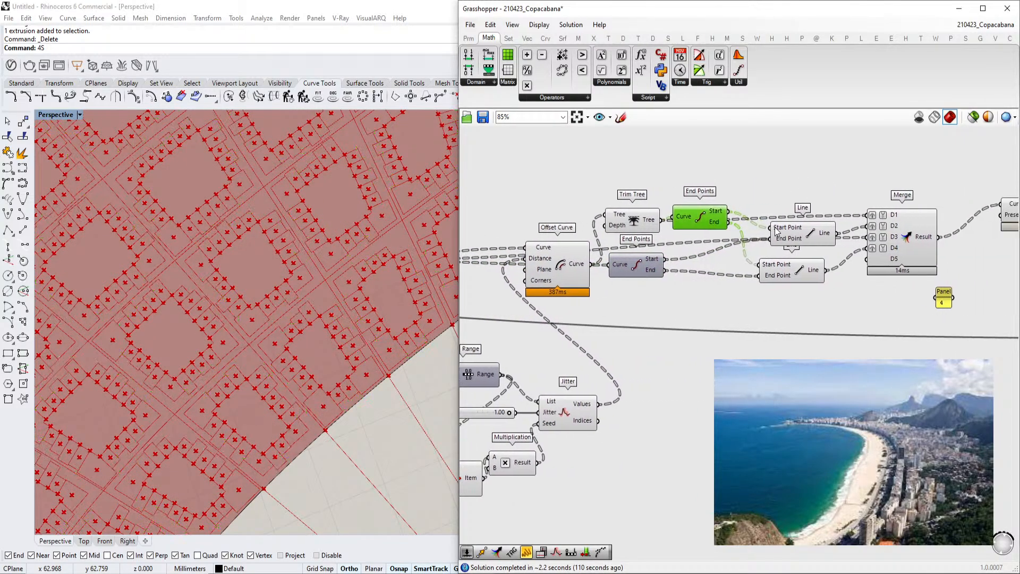
Turn off the previews of the End Points, Line and Merge components
scroll(775, 230, down, 1)
click(848, 239)
drag(873, 162, 706, 284)
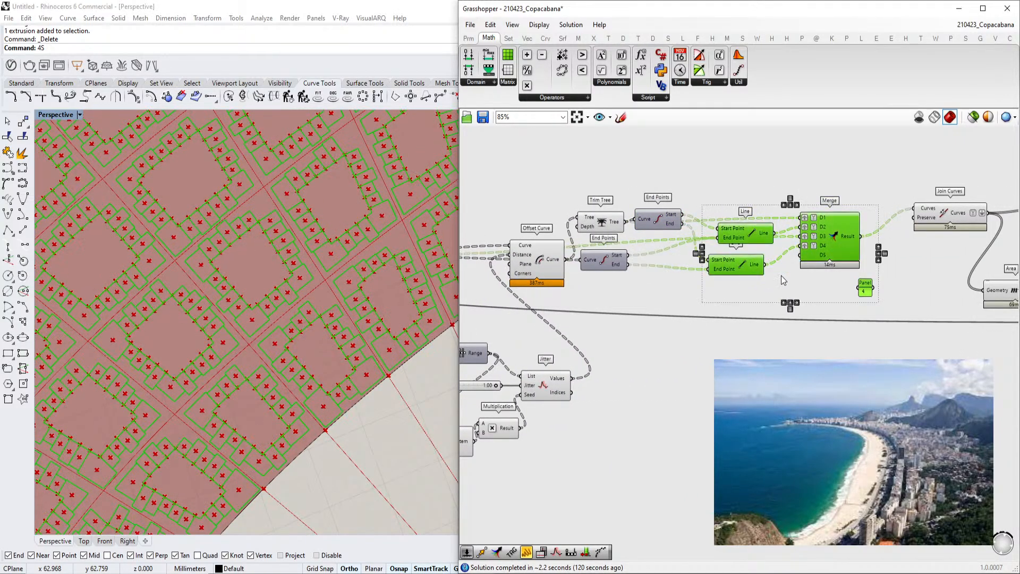
key(ctrl+q)
right_drag(904, 245, 819, 244)
scroll(820, 243, down, 2)
click(832, 256)
click(898, 274)
key(ctrl+q)
Turn off the previews of the radial Line, Divide Length, Cull Index and Divide Curve components
scroll(819, 277, down, 3)
right_drag(555, 324, 782, 308)
scroll(781, 308, up, 4)
right_drag(600, 259, 691, 285)
scroll(691, 286, up, 3)
click(690, 285)
click(710, 188)
right_drag(535, 174, 777, 248)
click(674, 234)
right_drag(526, 194, 632, 220)
click(632, 219)
click(769, 235)
right_drag(671, 302, 739, 256)
click(628, 360)
right_drag(521, 339, 692, 313)
click(692, 314)
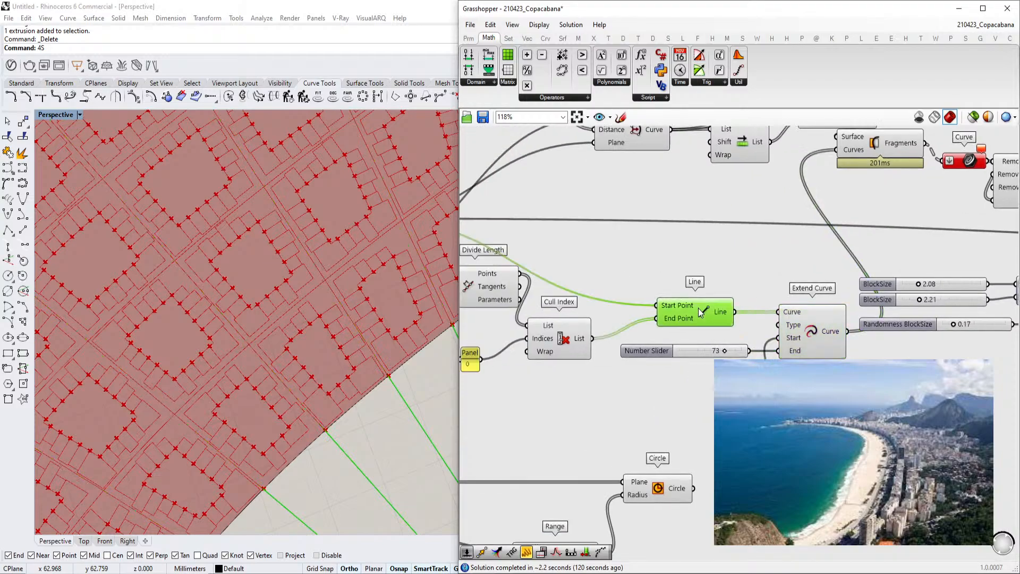
scroll(691, 314, down, 2)
right_drag(601, 329, 632, 326)
click(633, 326)
click(588, 303)
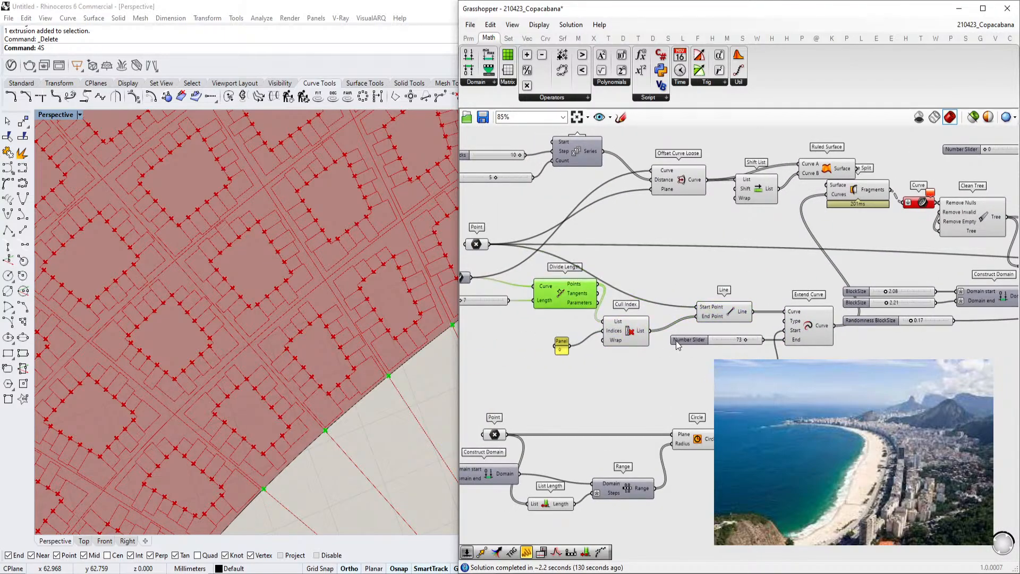
click(608, 333)
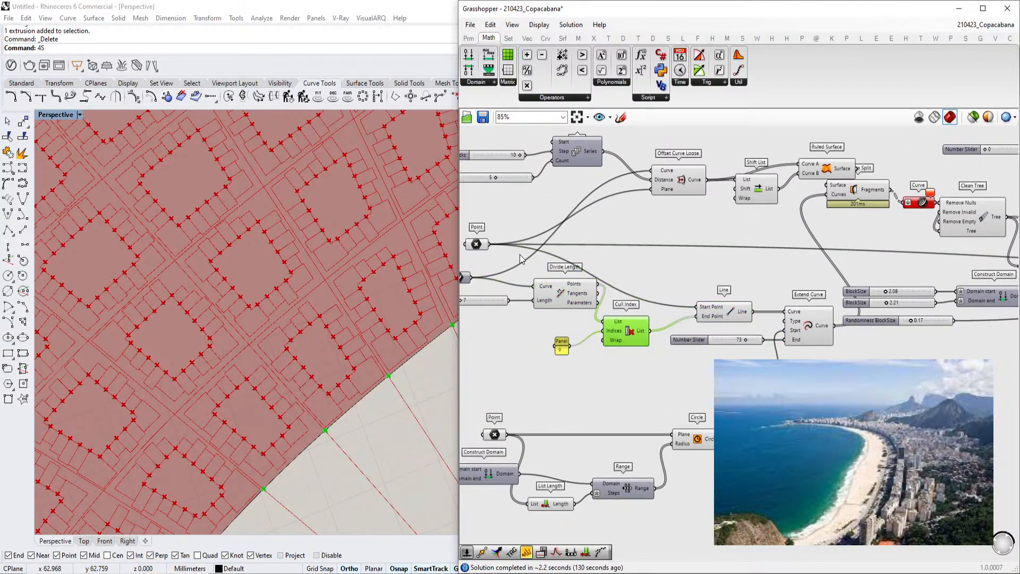
right_drag(749, 322, 654, 326)
key(ctrl+q)
right_drag(820, 293, 746, 297)
right_drag(969, 309, 655, 308)
click(851, 312)
click(800, 268)
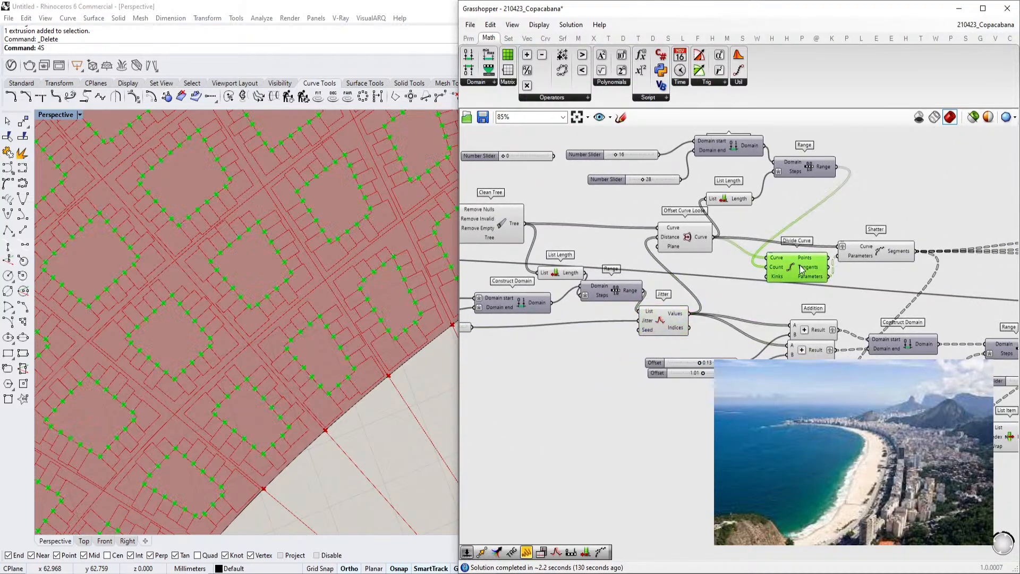
scroll(292, 329, up, 5)
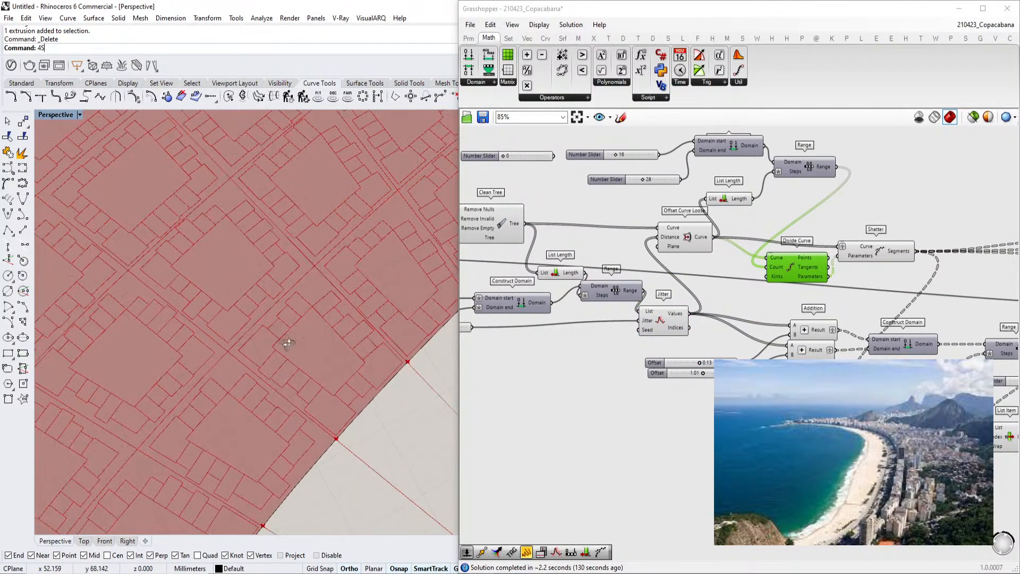
scroll(646, 367, up, 5)
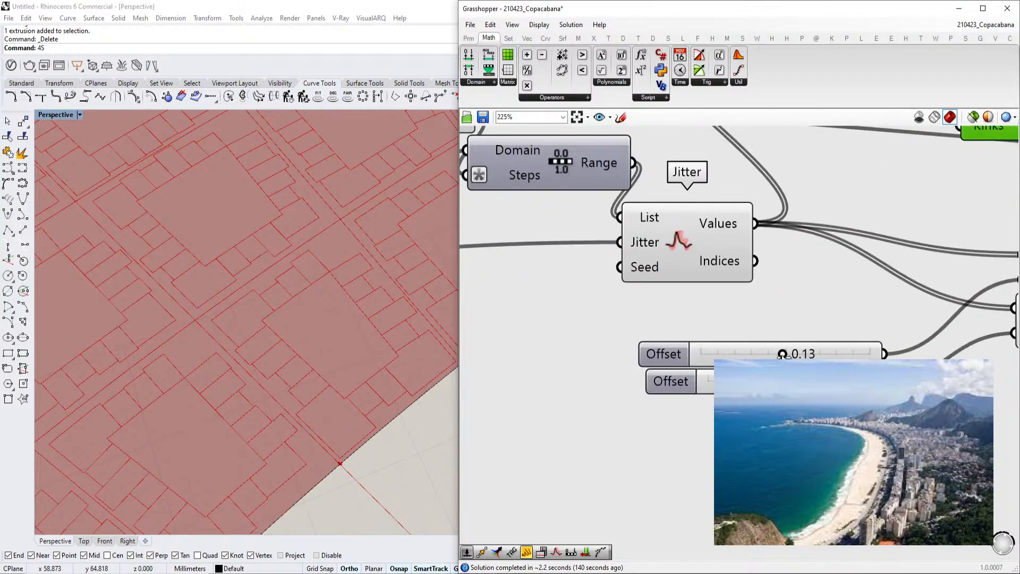
Set the first Offset slider to 0.26
drag(783, 354, 783, 354)
scroll(297, 318, down, 8)
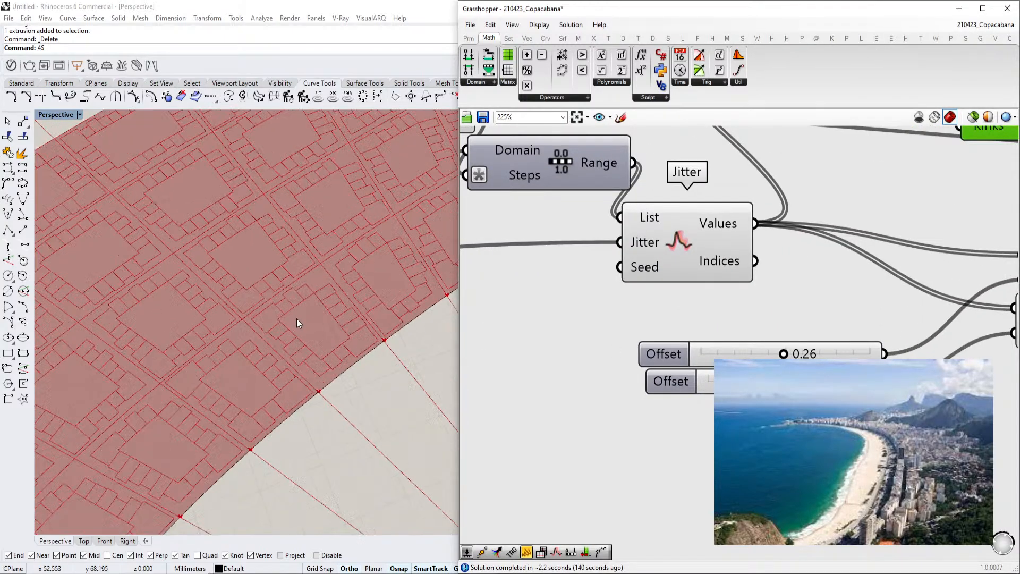
scroll(629, 363, down, 3)
Set the two BlockSize sliders to about 2.78 and 3.86
right_drag(629, 362, 971, 347)
right_drag(467, 333, 619, 344)
scroll(617, 343, up, 5)
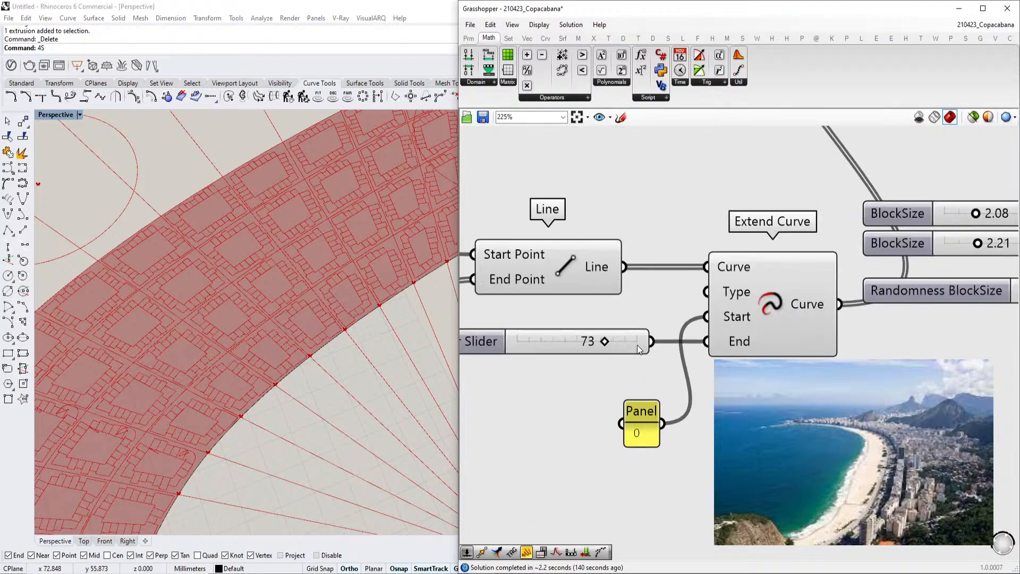
scroll(596, 343, down, 4)
right_drag(904, 197, 587, 366)
scroll(586, 365, up, 3)
scroll(596, 364, up, 2)
drag(613, 366, 651, 371)
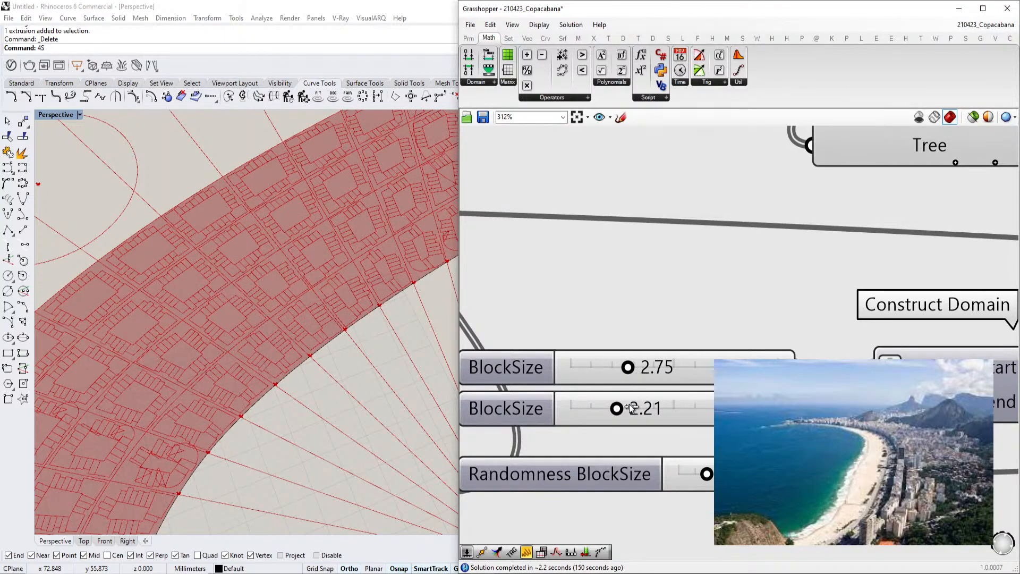
drag(618, 411, 633, 370)
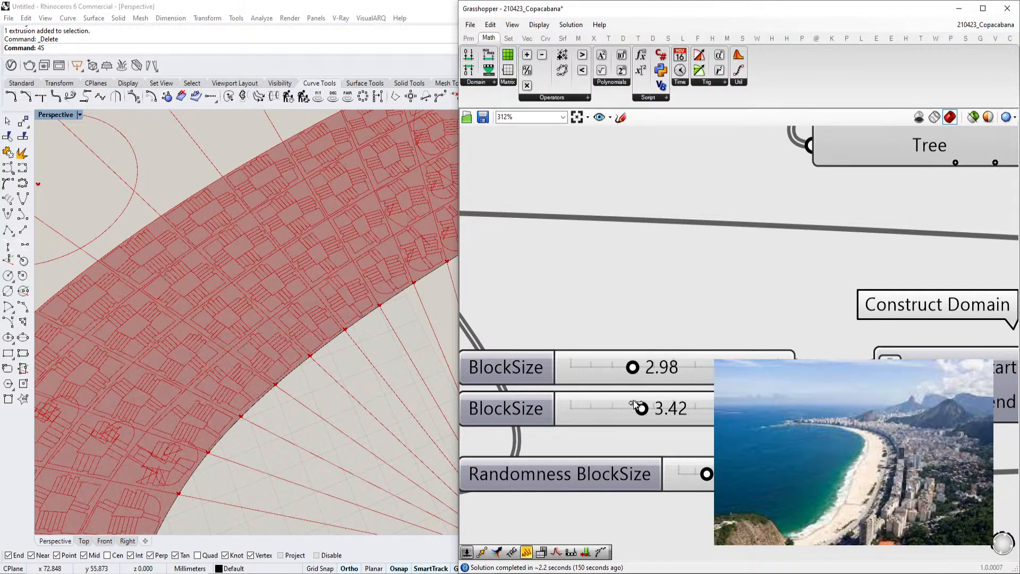
drag(643, 412, 658, 414)
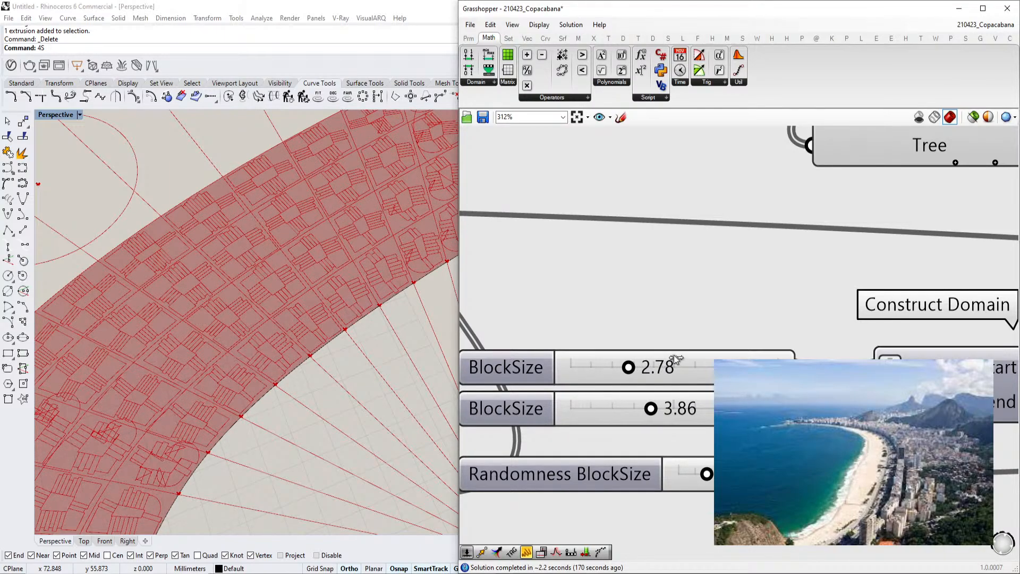
Set the two Offset sliders to 1.55 and 0.53
scroll(694, 364, down, 6)
right_drag(978, 423, 802, 401)
scroll(808, 404, up, 5)
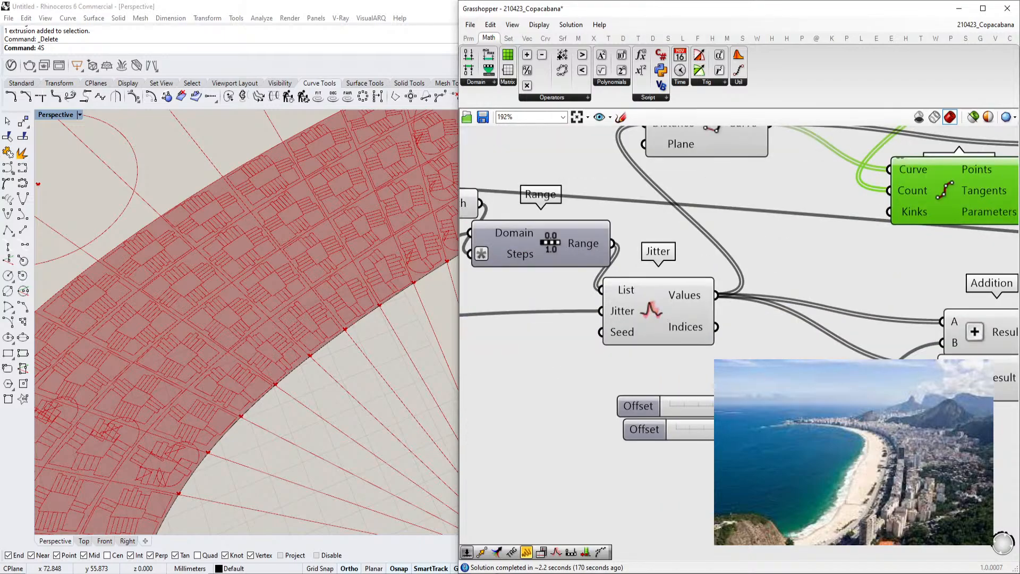
click(782, 404)
drag(707, 404, 720, 436)
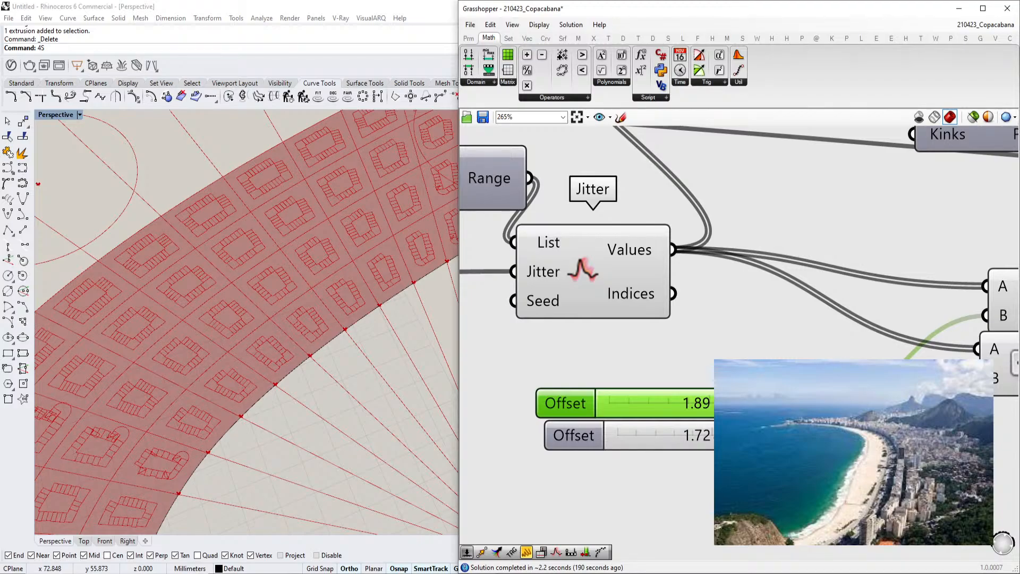
drag(712, 436, 710, 436)
scroll(146, 486, up, 10)
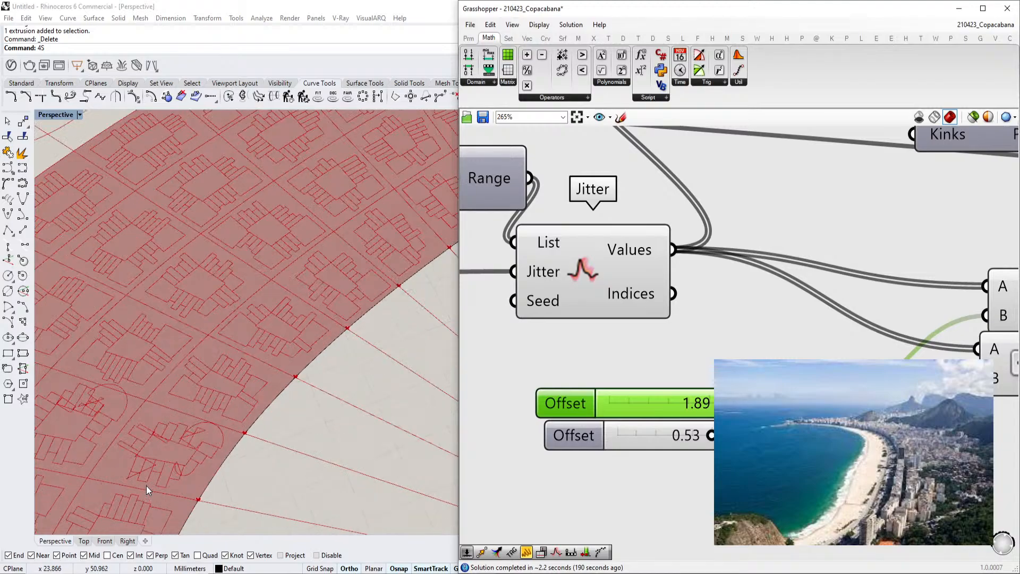
drag(713, 403, 718, 403)
scroll(703, 355, down, 3)
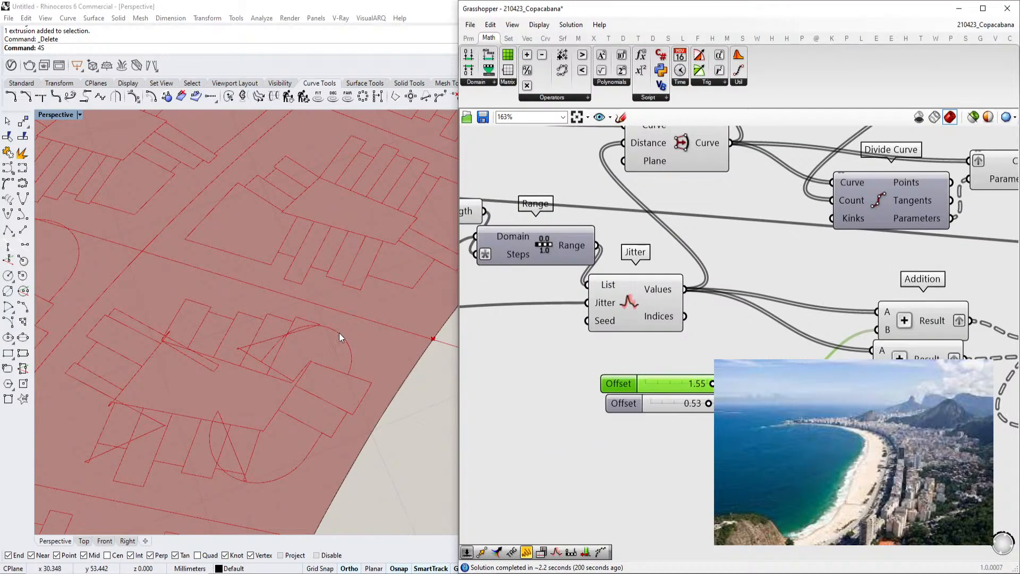
Set the two BlockSize sliders to 2.67 and 3.35
scroll(621, 340, down, 7)
right_drag(621, 340, 855, 338)
scroll(741, 330, up, 9)
right_drag(742, 331, 787, 335)
scroll(787, 334, up, 4)
drag(720, 335, 715, 335)
mouse_move(704, 288)
mouse_down()
mouse_move(657, 287)
mouse_move(729, 289)
mouse_move(701, 288)
mouse_up()
scroll(340, 331, down, 5)
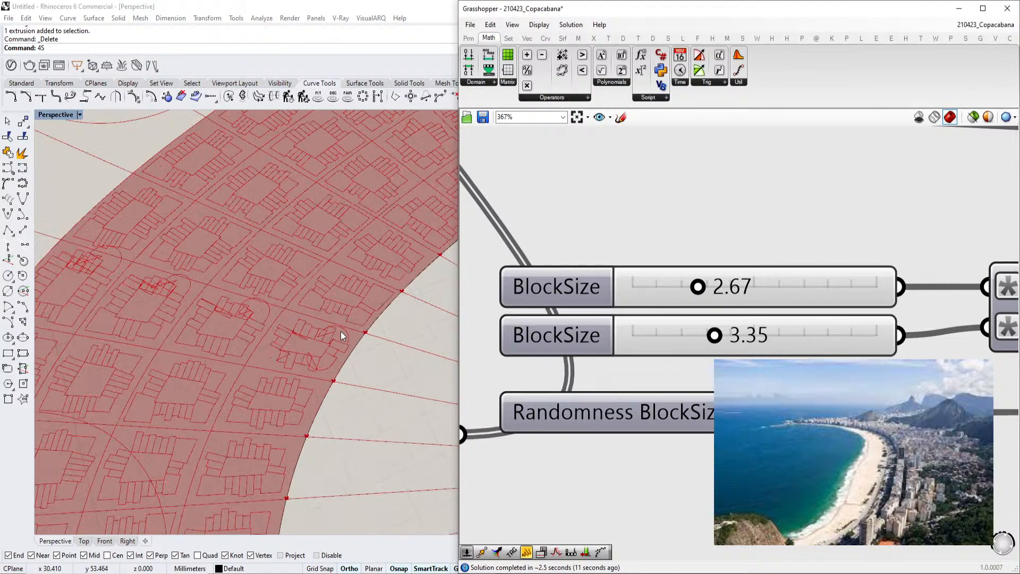
Inspect the resized block pattern along the curved strip in the viewport
scroll(352, 301, up, 4)
scroll(355, 304, down, 4)
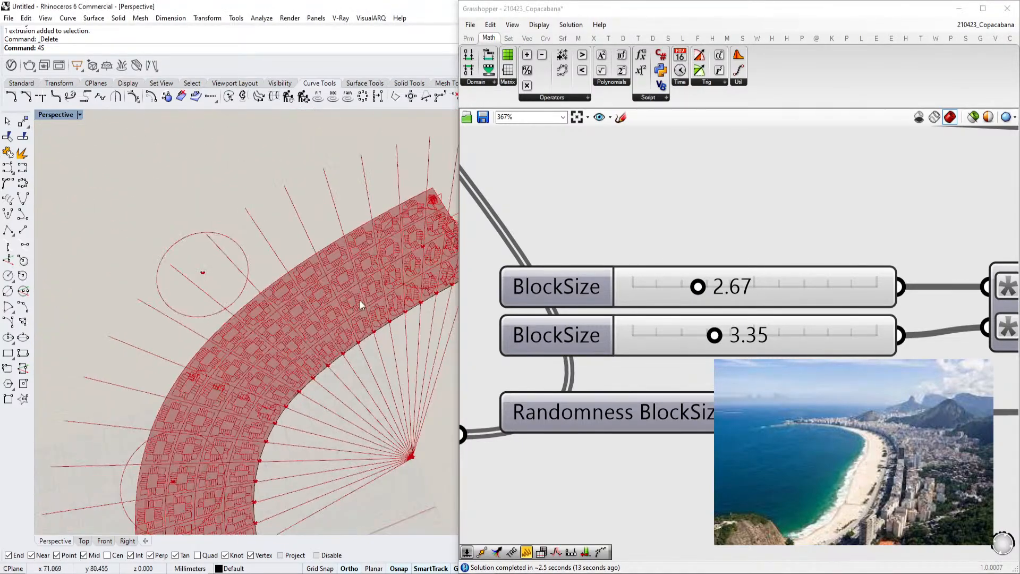
scroll(298, 341, up, 5)
scroll(303, 319, down, 4)
scroll(310, 288, up, 3)
right_drag(308, 290, 291, 312)
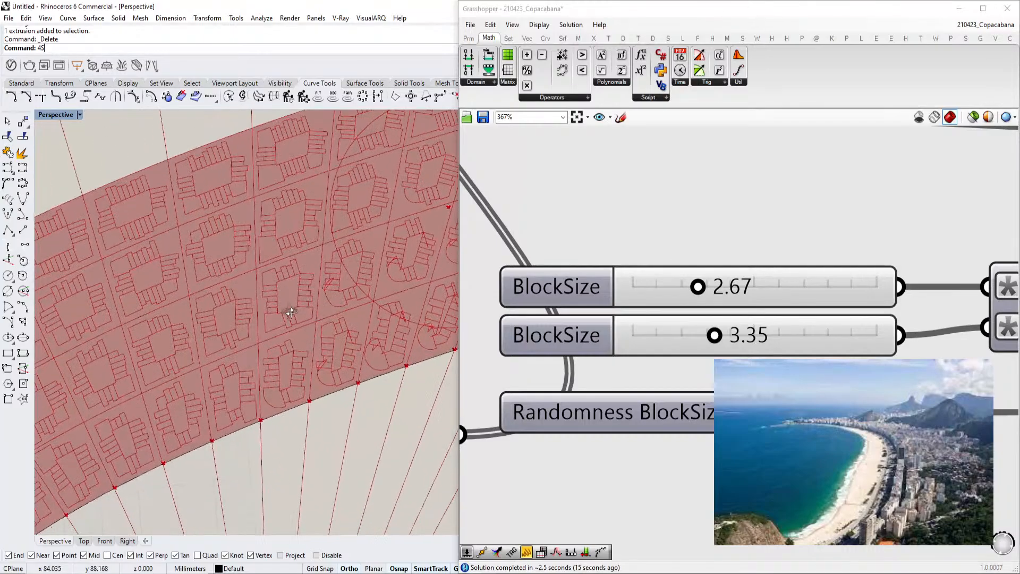
scroll(238, 332, down, 4)
scroll(222, 380, up, 6)
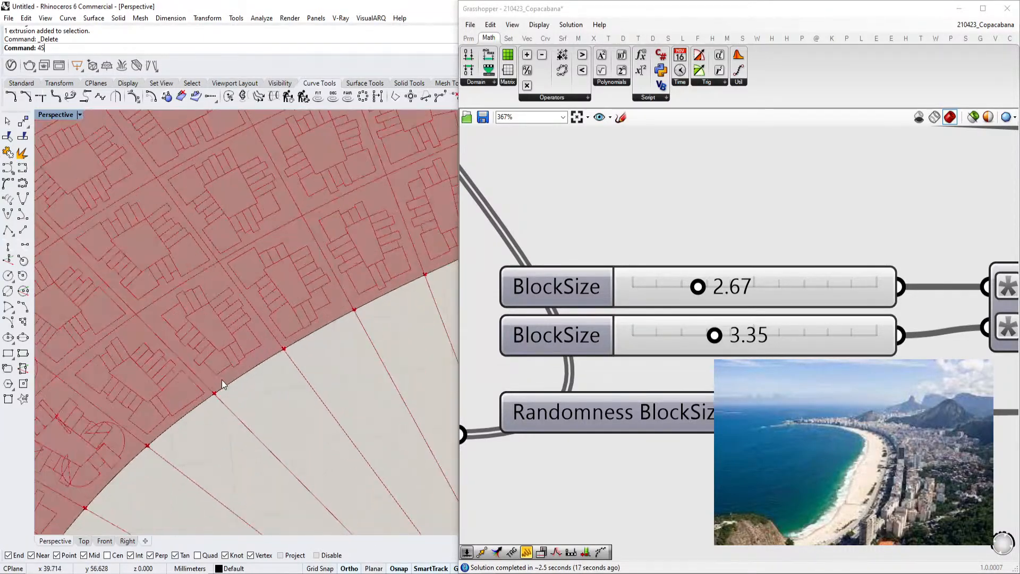
scroll(267, 416, down, 3)
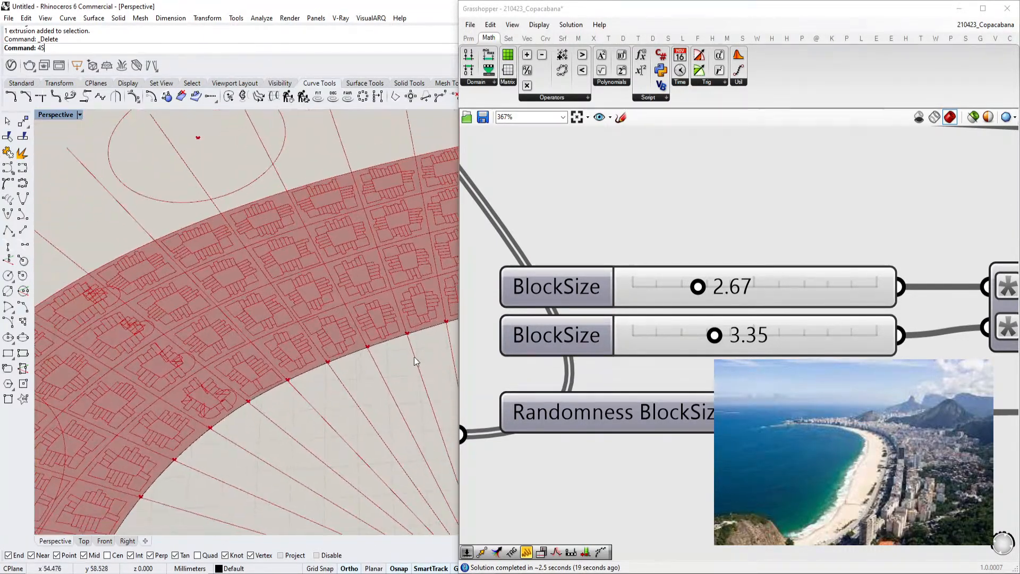
Set the two BlockSize sliders to 2.39 and 3.42
drag(714, 335, 717, 329)
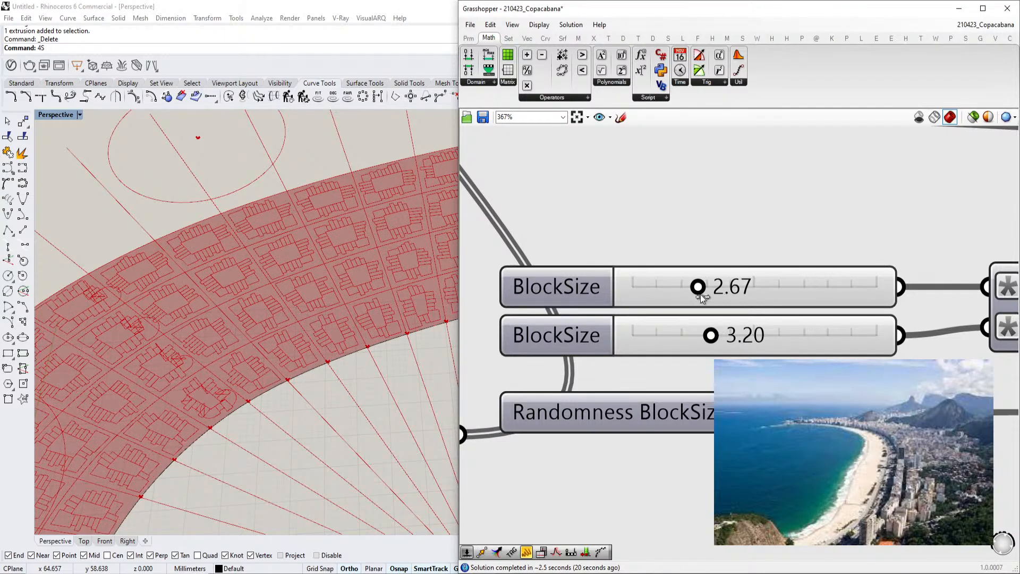
drag(698, 289, 693, 290)
scroll(728, 295, down, 4)
scroll(771, 353, up, 3)
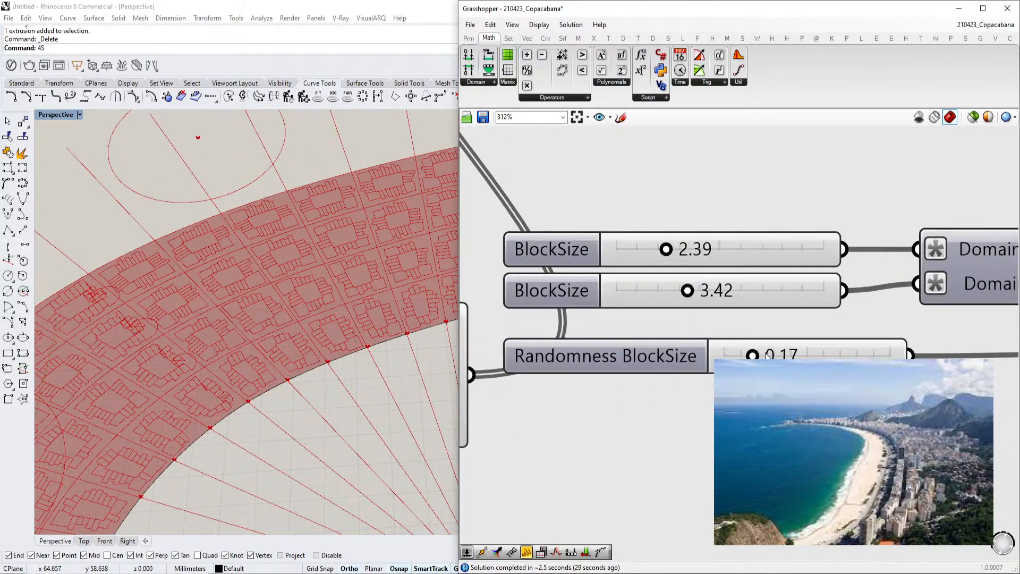
Set the Randomness BlockSize slider to 0.31
mouse_move(763, 355)
mouse_down()
mouse_move(881, 356)
mouse_move(757, 354)
mouse_up()
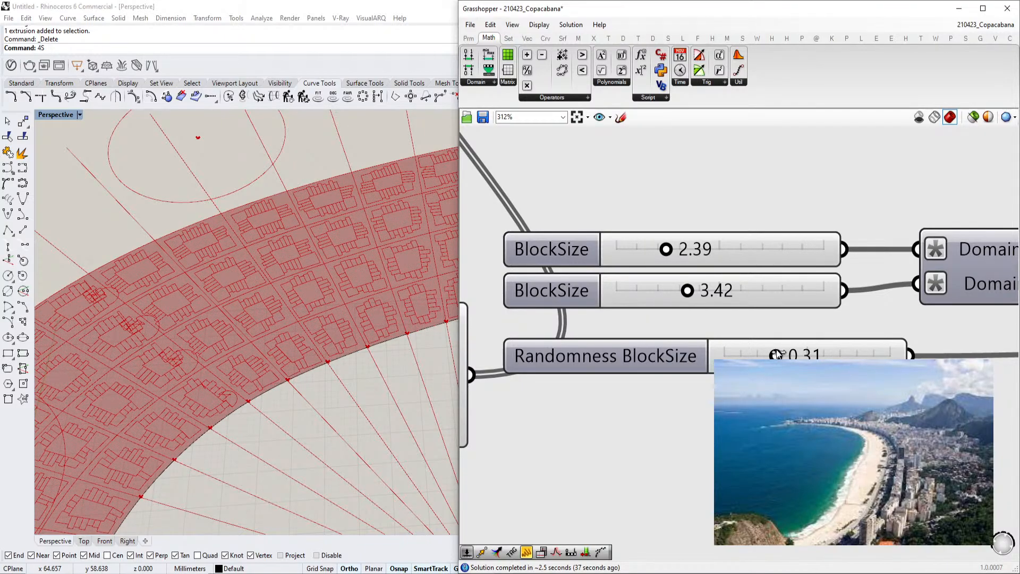
scroll(757, 353, down, 8)
scroll(756, 351, up, 1)
scroll(342, 368, down, 8)
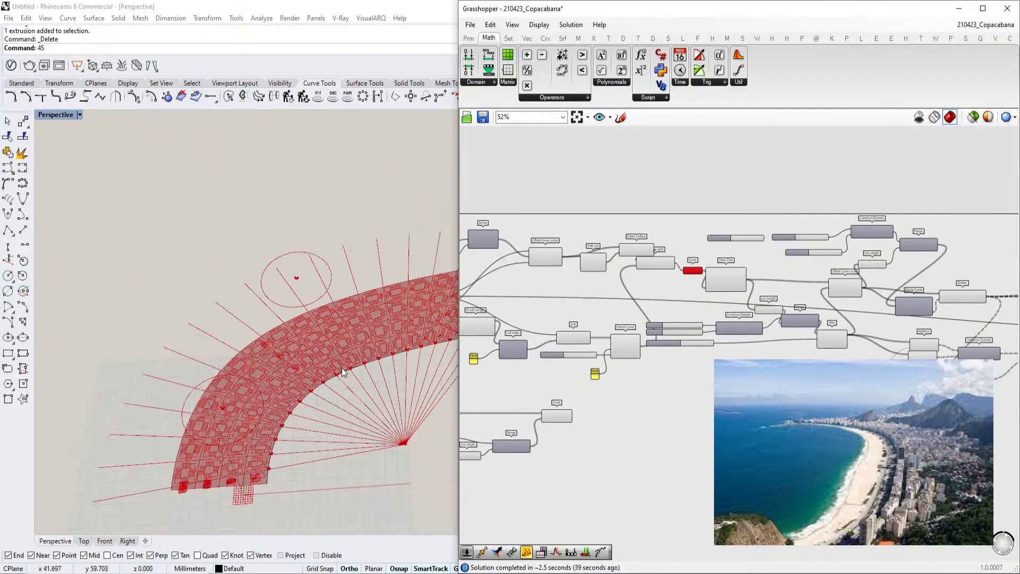
scroll(288, 414, up, 7)
right_drag(288, 413, 313, 367)
scroll(298, 377, down, 8)
scroll(229, 450, up, 8)
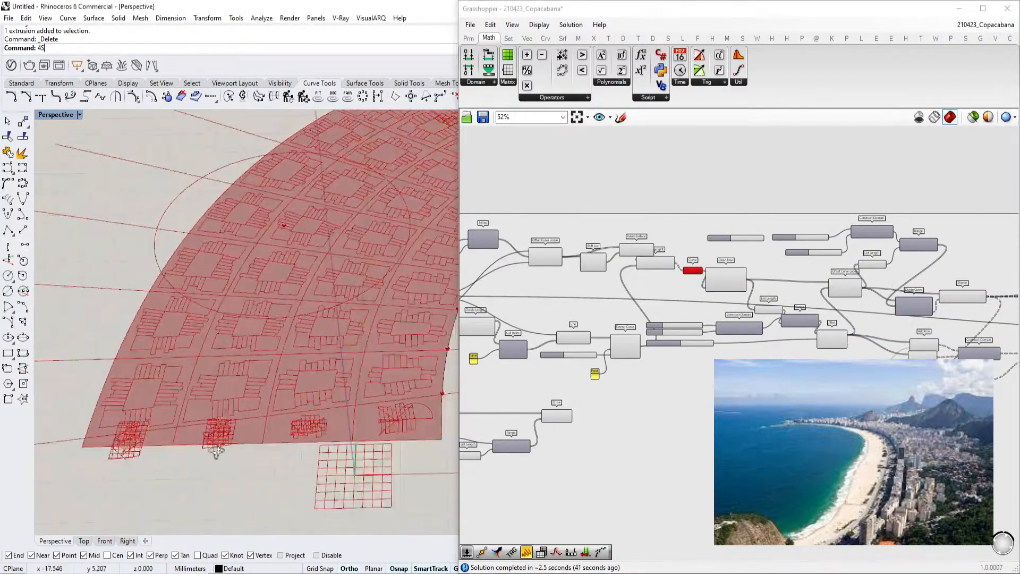
Select the Join Curves component and inspect its joined curve output
scroll(247, 451, down, 2)
right_drag(905, 342, 744, 350)
scroll(797, 351, down, 2)
right_drag(983, 319, 805, 311)
scroll(785, 326, up, 5)
click(786, 326)
scroll(704, 279, up, 2)
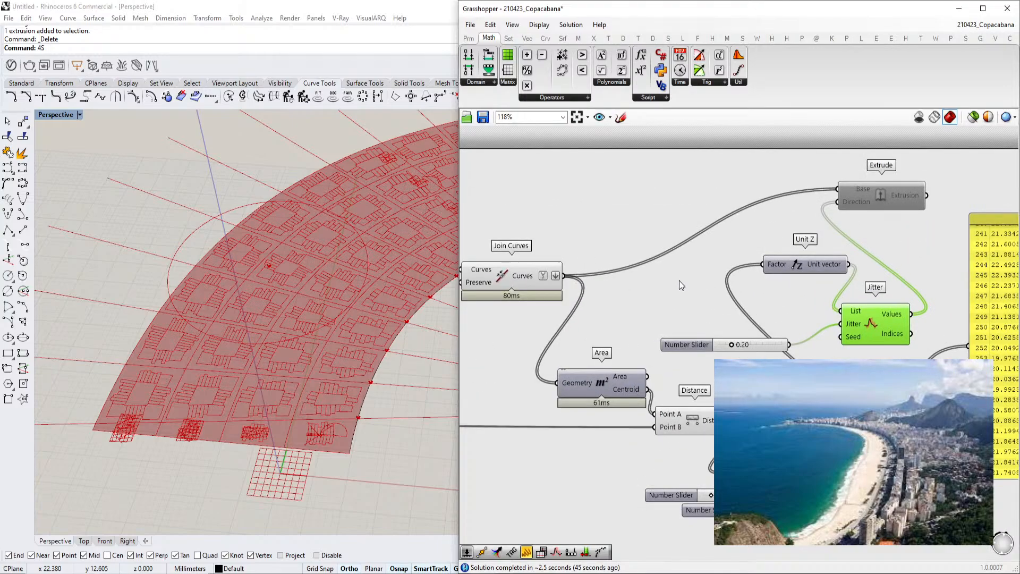
right_drag(685, 279, 865, 290)
click(697, 284)
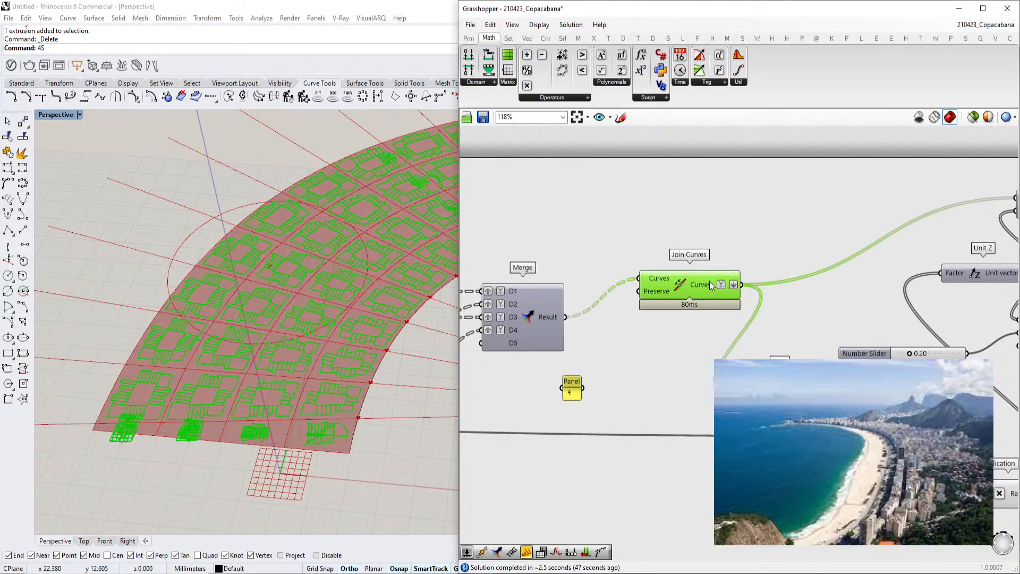
mouse_move(707, 285)
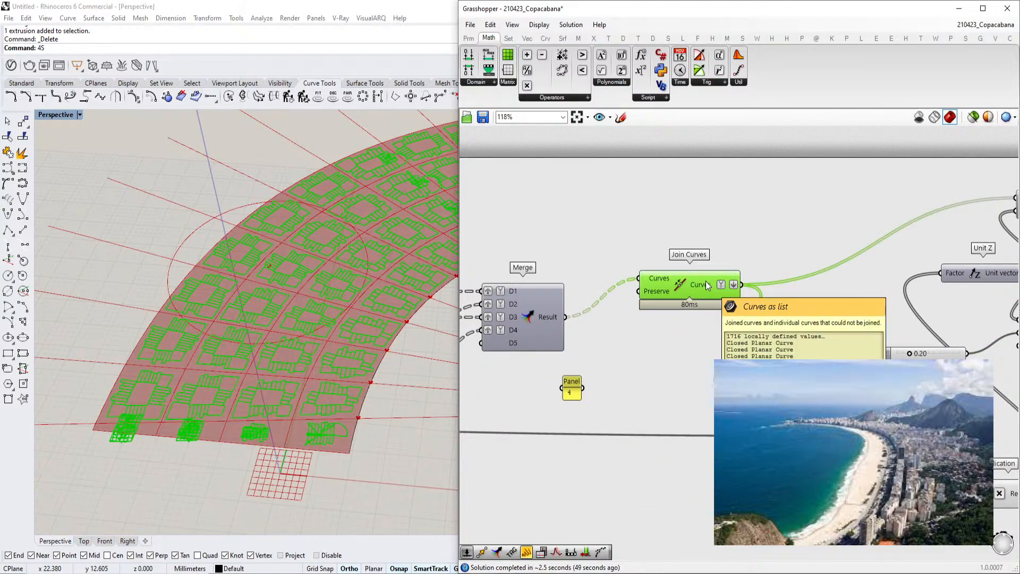
right_drag(706, 282, 643, 296)
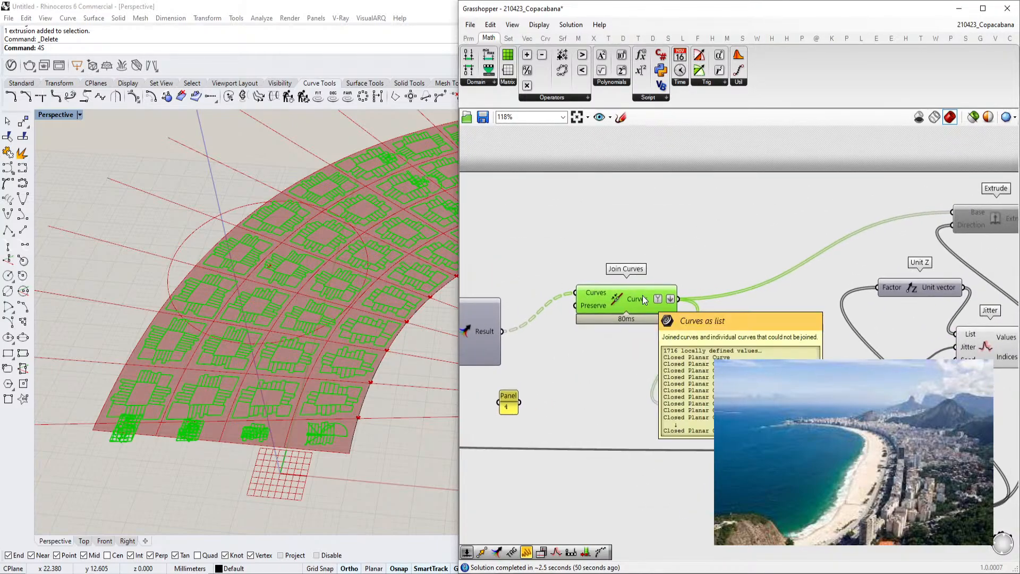
Deselect all components and save the definition
click(681, 230)
double_click(681, 230)
key(ctrl+s)
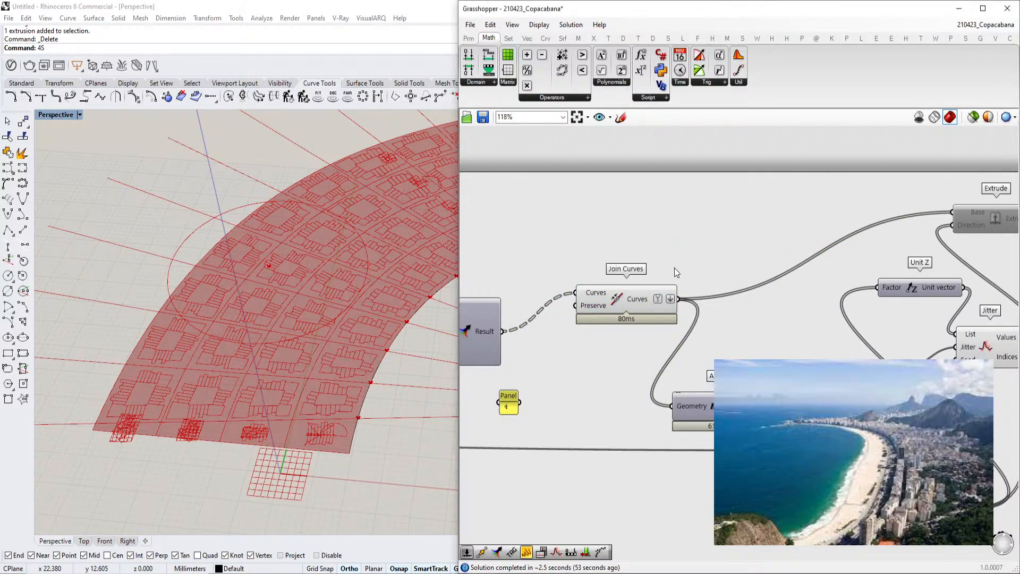
Add a Curve | Self intersection component and feed it the joined block outlines
double_click(695, 257)
text(self)
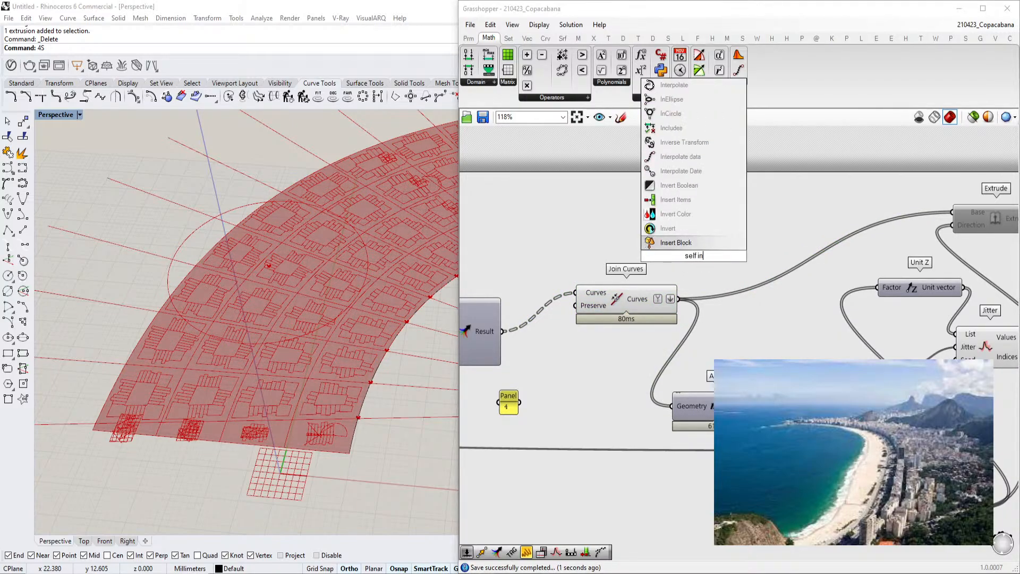
click(700, 242)
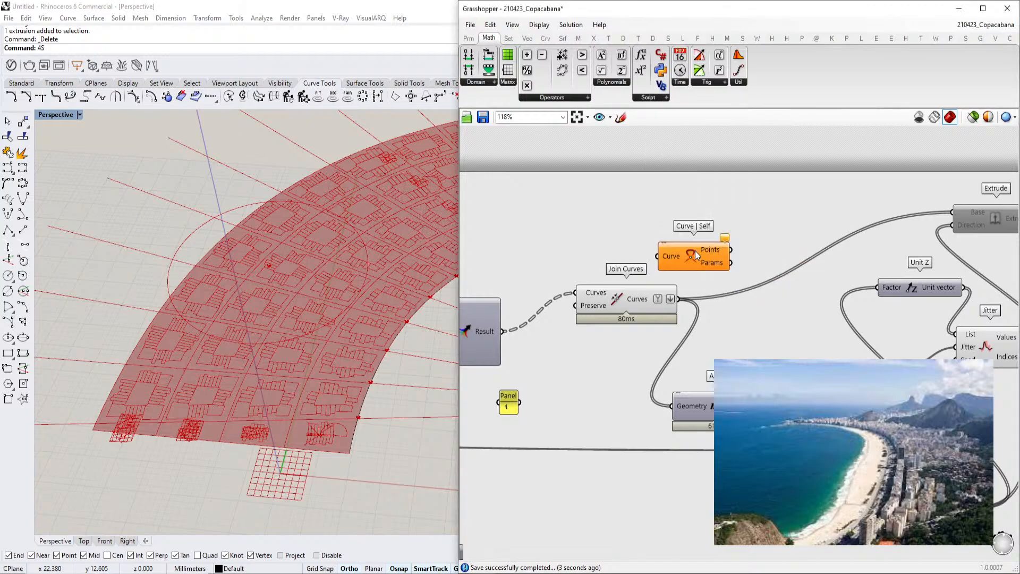
drag(678, 299, 659, 257)
scroll(706, 261, up, 2)
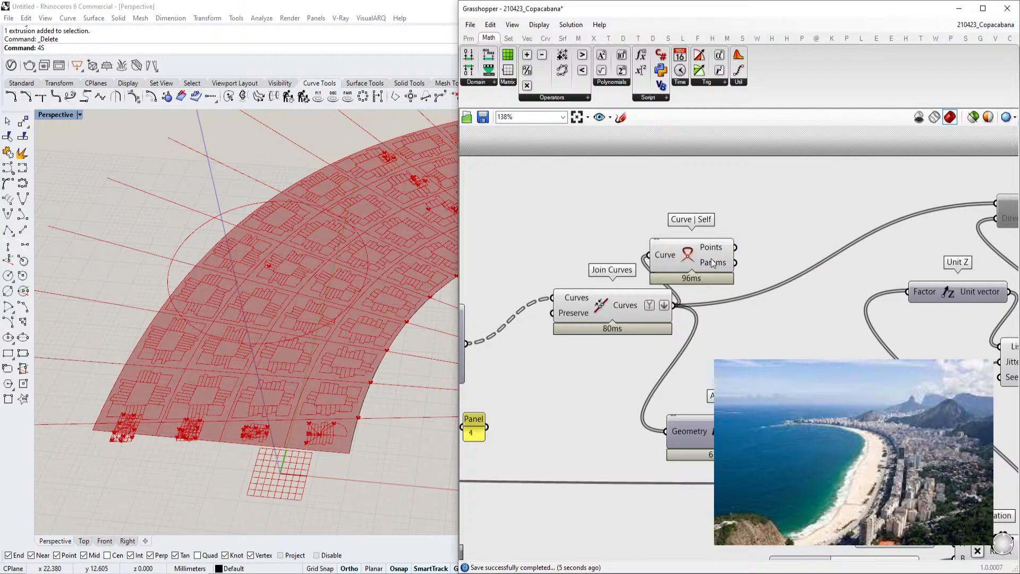
scroll(333, 241, up, 8)
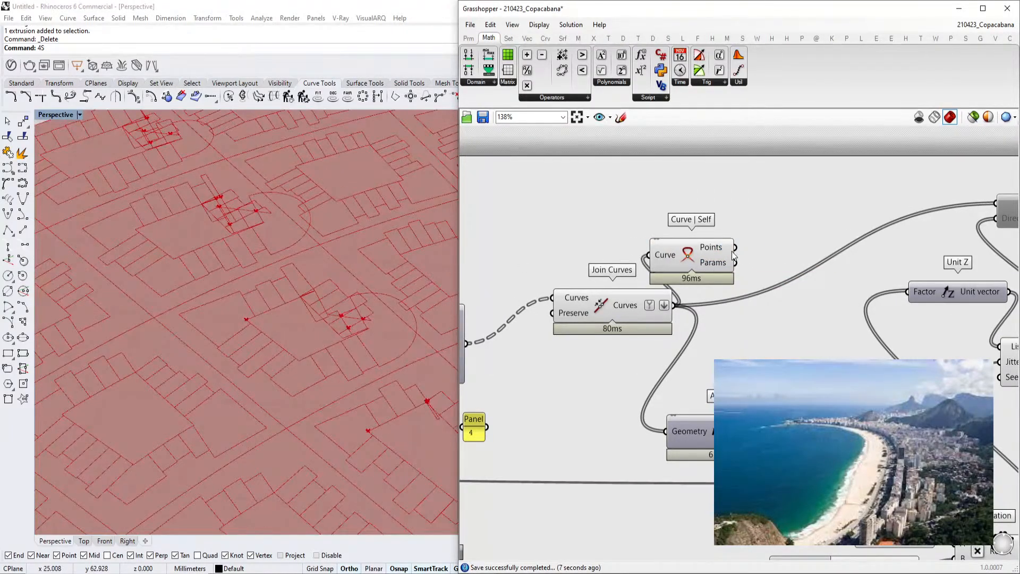
mouse_move(714, 252)
scroll(653, 260, down, 3)
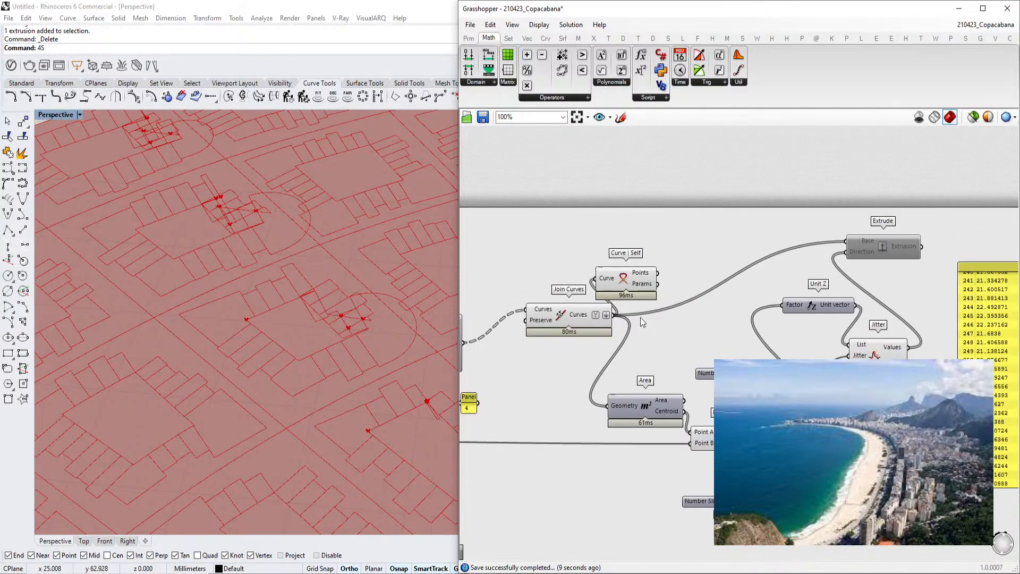
Add a List Length component and connect the self-intersection points to it
double_click(713, 234)
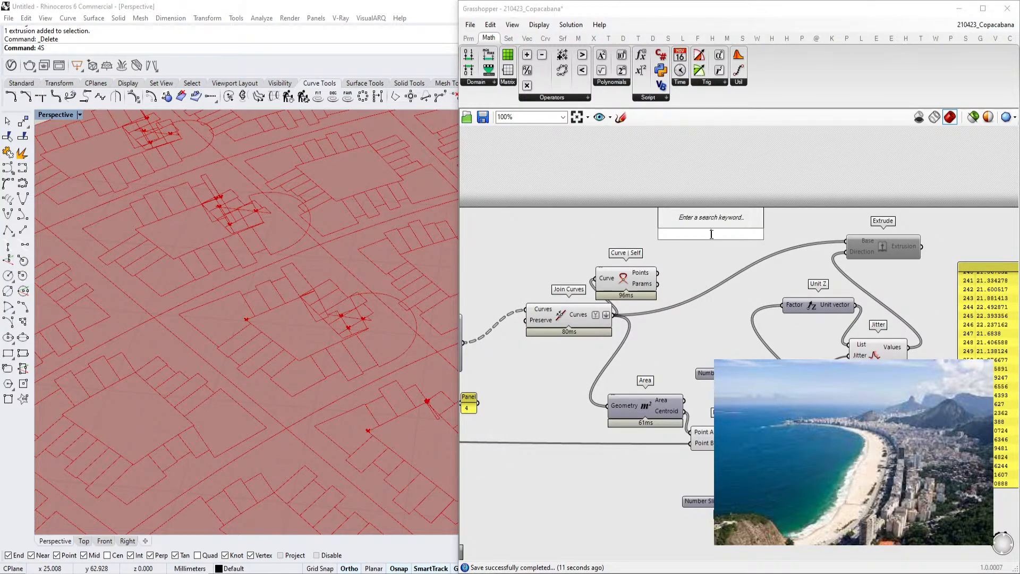
text(list le)
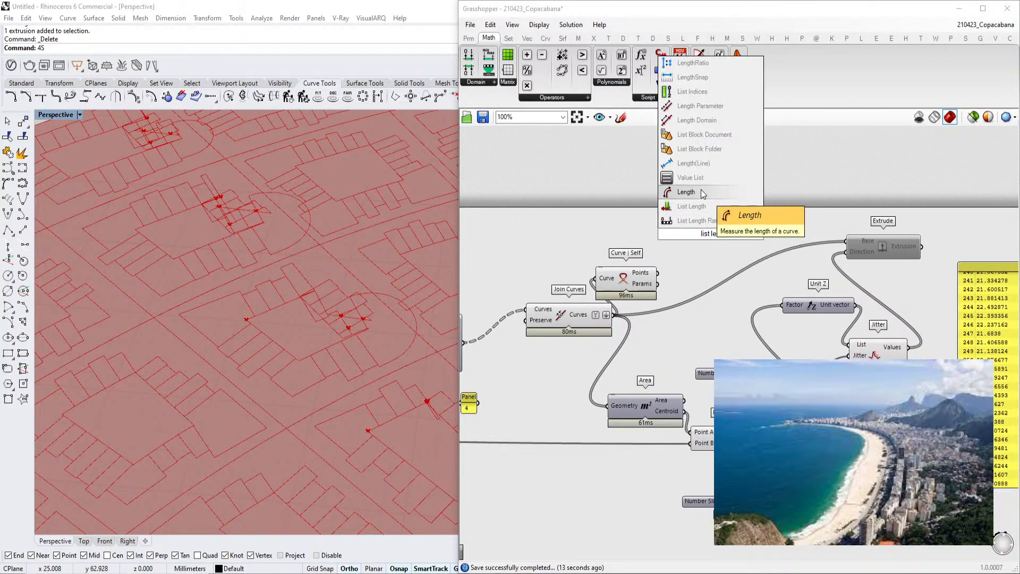
click(698, 206)
scroll(684, 243, up, 2)
drag(642, 291, 684, 231)
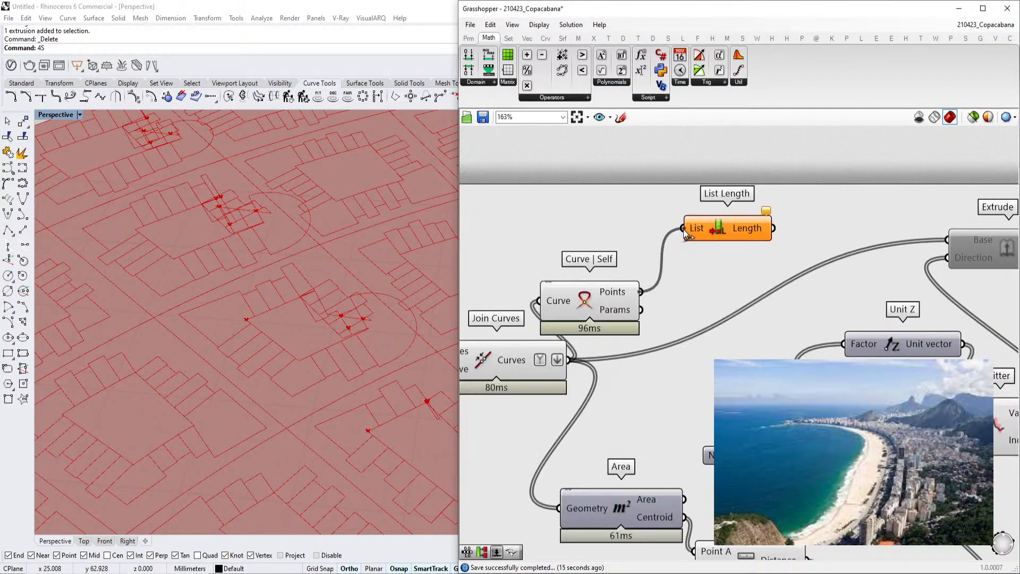
Add a Larger Than component and connect the list length to its first number
double_click(773, 190)
text(larg)
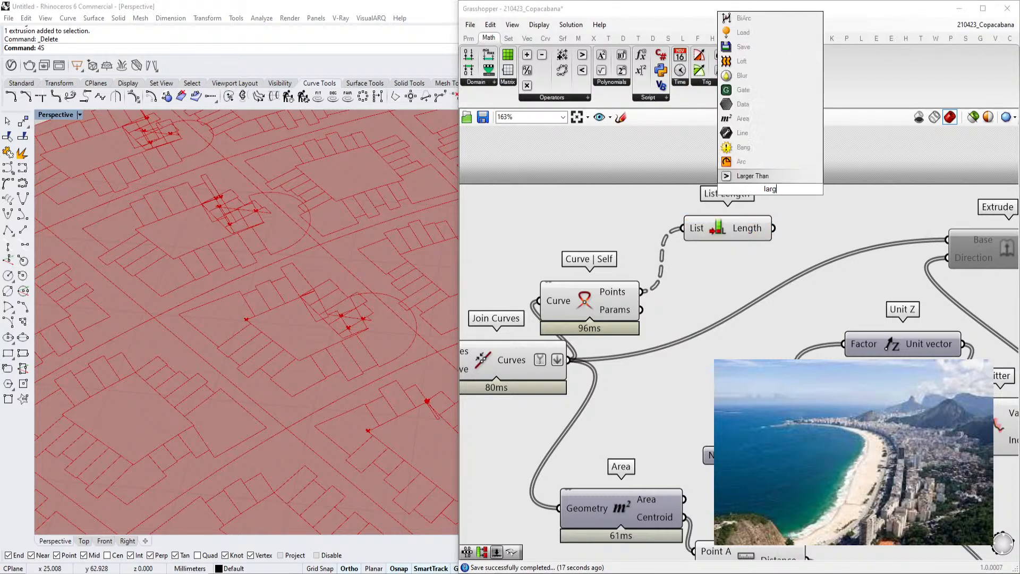
click(774, 178)
drag(758, 191, 760, 182)
drag(745, 219, 657, 185)
right_drag(621, 154, 613, 188)
click(612, 189)
Add a panel with the value 1 and connect it to the Larger Than second number
double_click(612, 189)
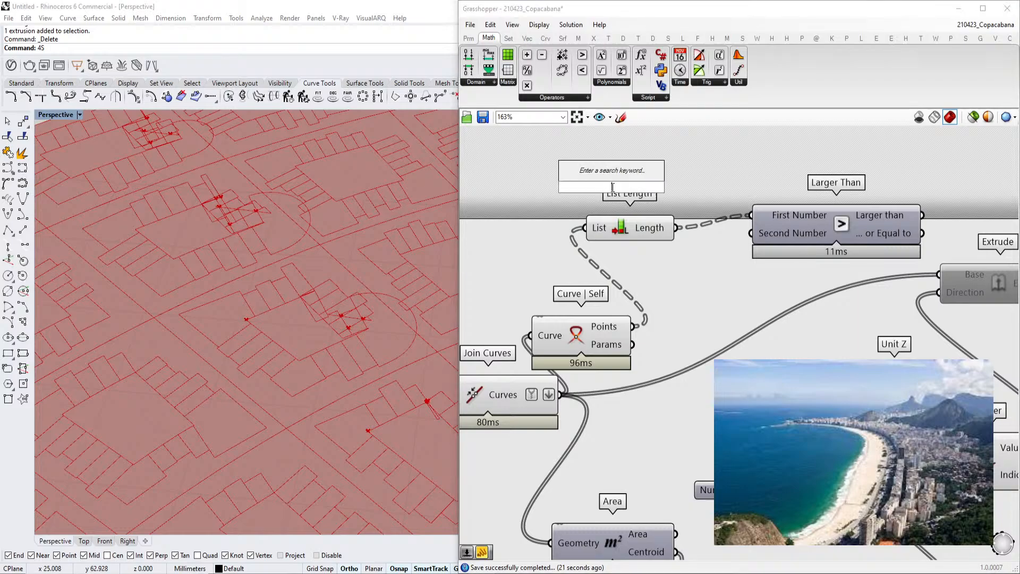
text(panel)
key(Return)
drag(628, 187, 752, 233)
scroll(749, 239, down, 5)
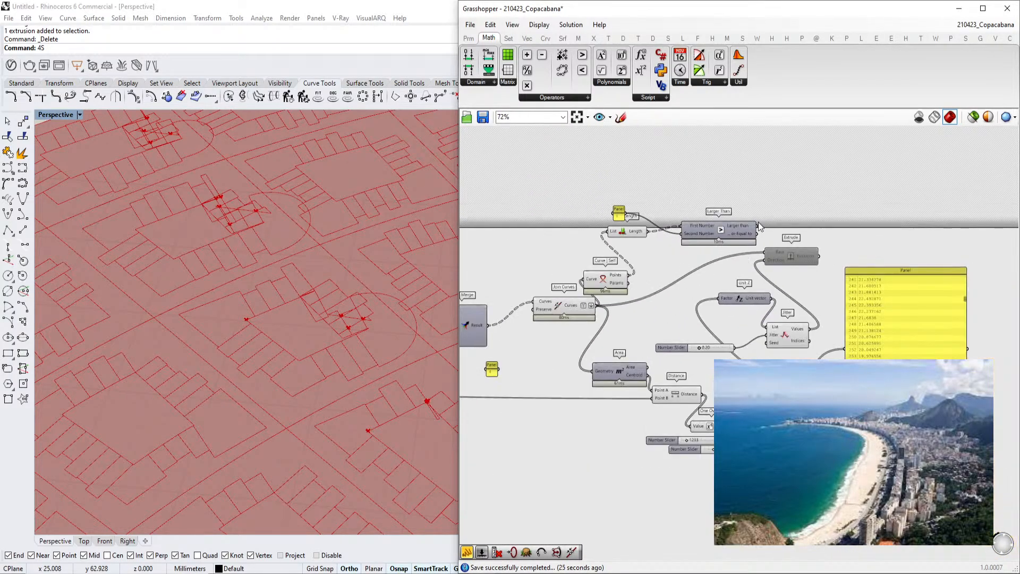
Add a Dispatch component whose pattern comes from the Larger Than result
scroll(735, 242, up, 3)
double_click(782, 234)
text(di)
click(781, 225)
drag(781, 225, 797, 217)
drag(726, 246, 517, 346)
scroll(753, 237, down, 1)
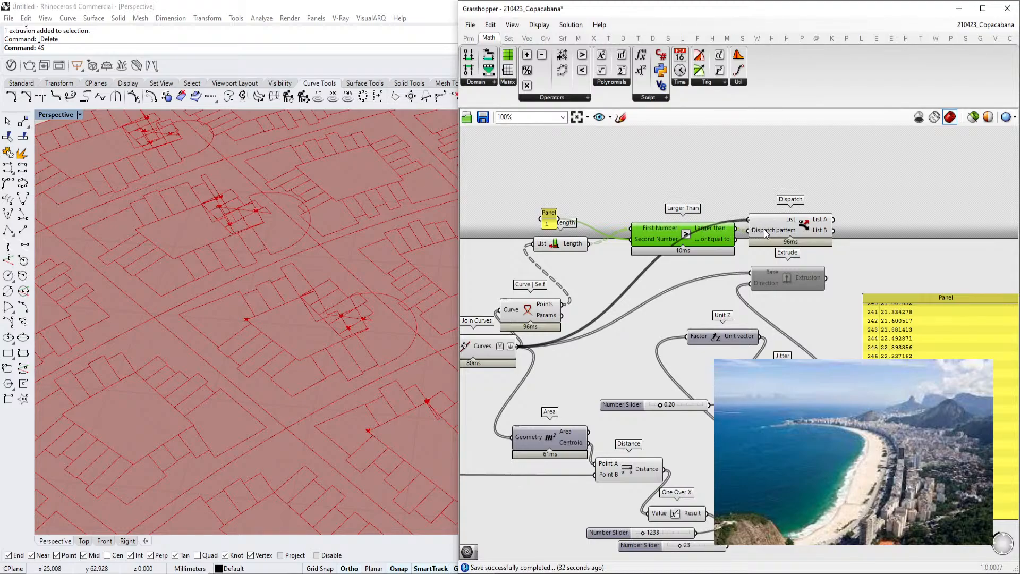
scroll(764, 229, down, 2)
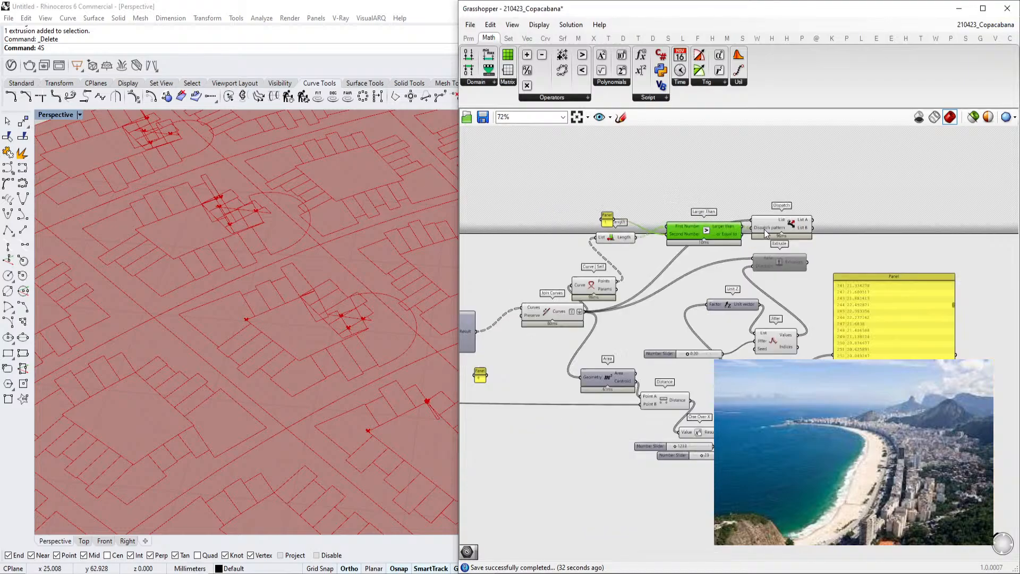
Flatten the Dispatch pattern input
scroll(764, 228, up, 5)
right_click(766, 229)
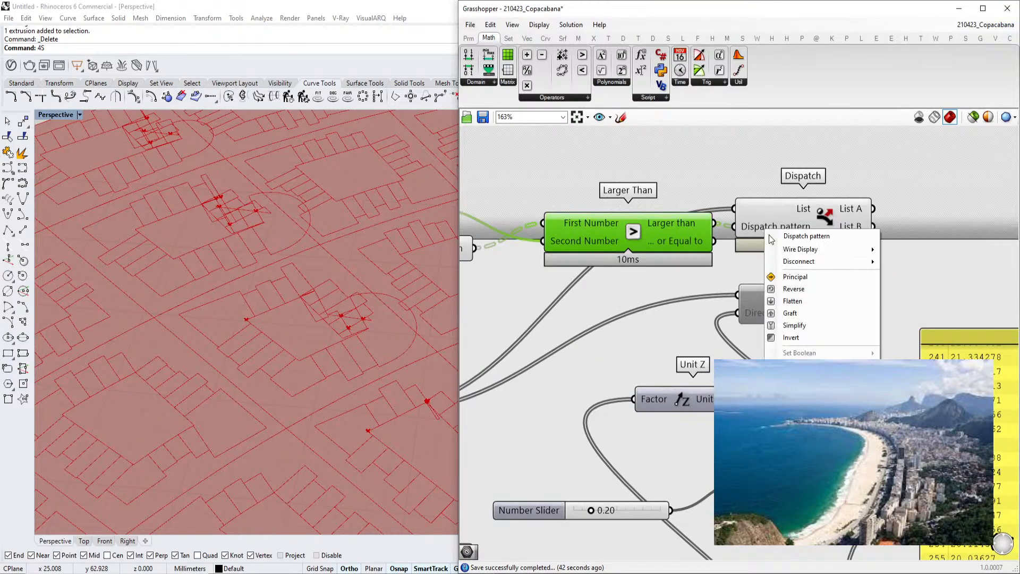
click(792, 304)
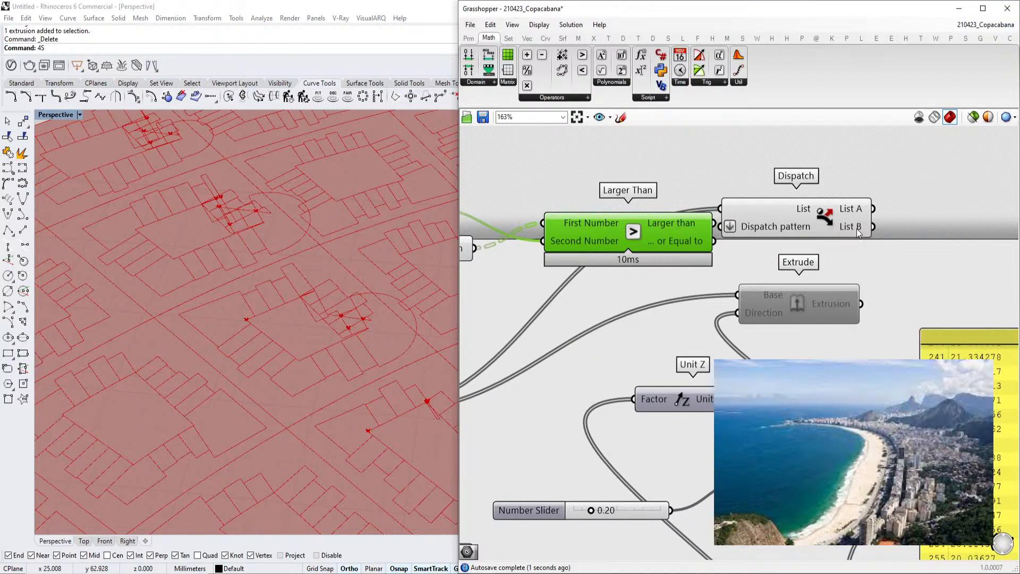
Wire the joined block outlines into the Dispatch list input
scroll(882, 214, down, 3)
right_drag(882, 215, 888, 214)
ctrl+shift+drag(580, 331, 896, 215)
drag(562, 295, 581, 331)
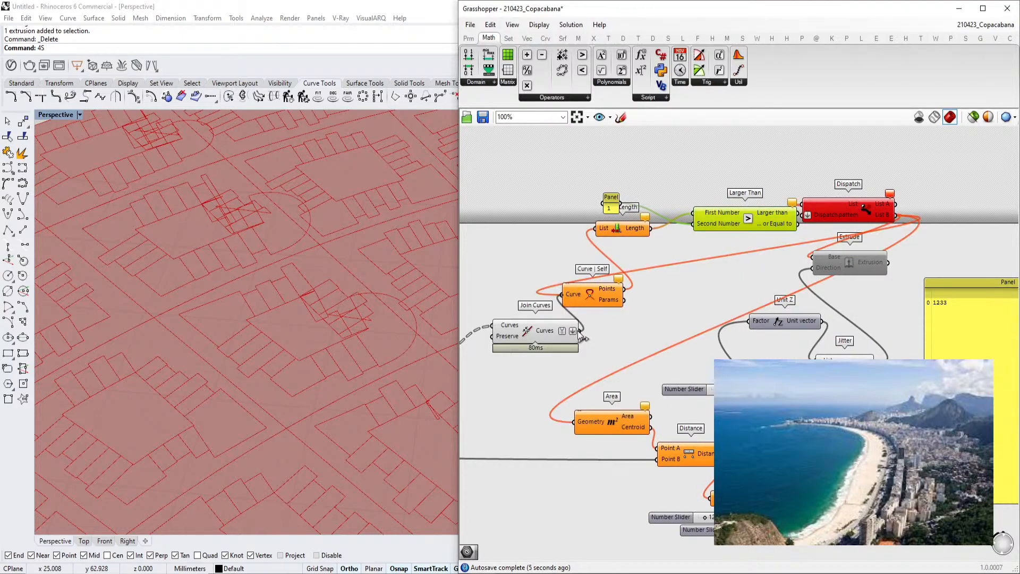
right_drag(854, 222, 816, 232)
drag(789, 226, 541, 338)
scroll(793, 278, down, 2)
scroll(786, 223, up, 3)
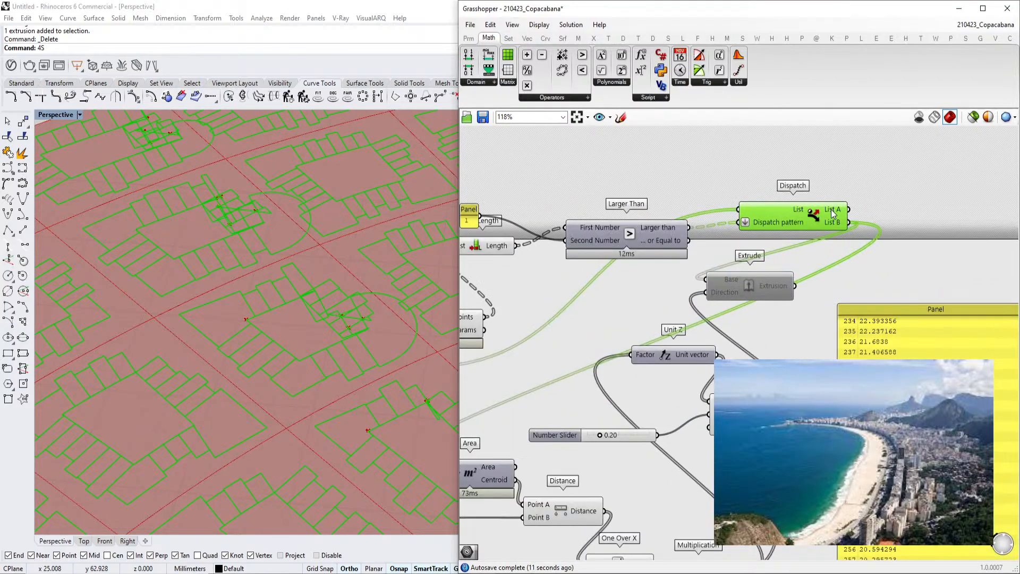
scroll(585, 253, down, 3)
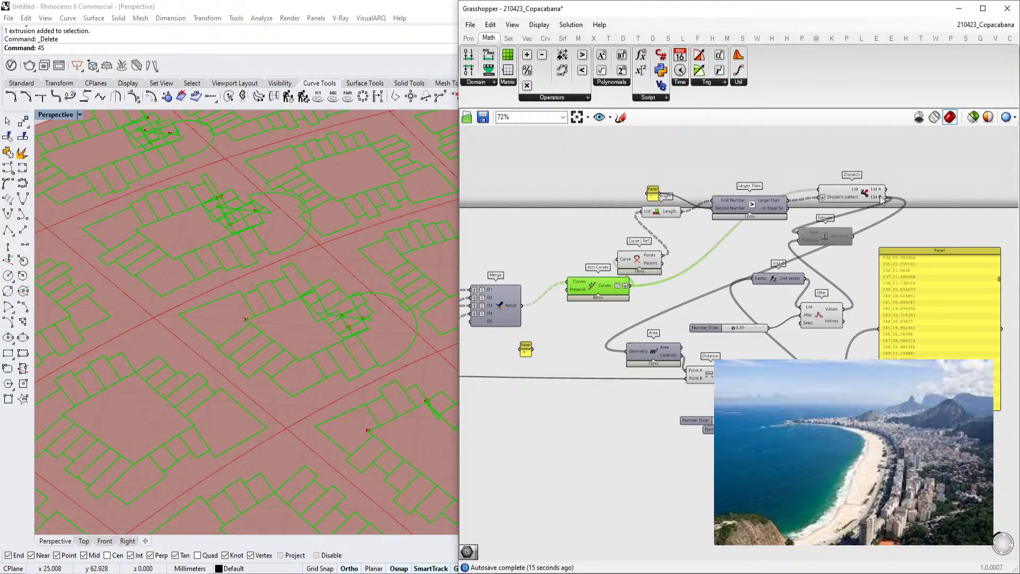
Inspect the Dispatch List A output and the self-intersection points in the viewport
mouse_move(880, 198)
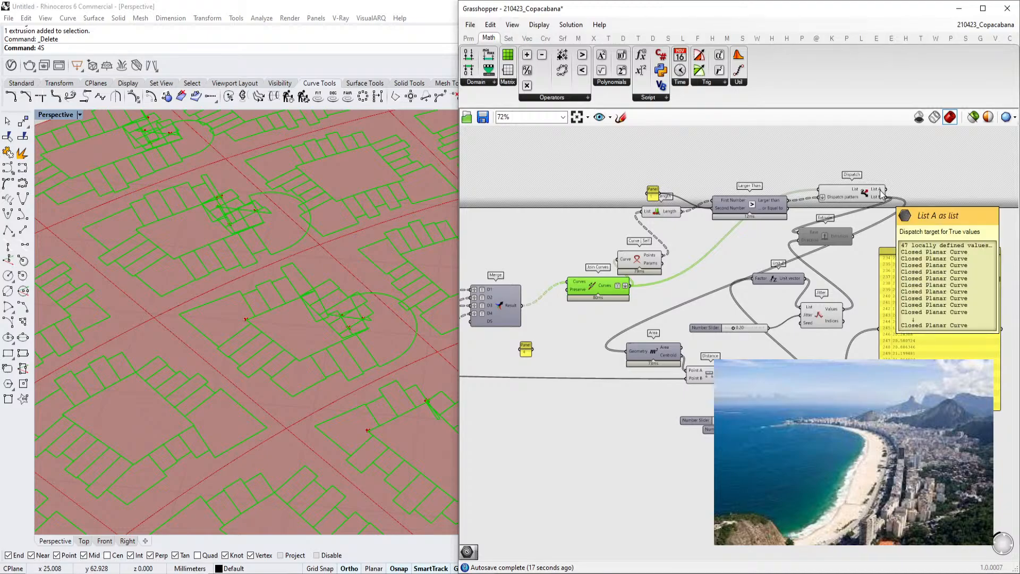
scroll(327, 342, down, 4)
scroll(668, 272, up, 3)
click(620, 255)
scroll(381, 331, up, 2)
scroll(380, 331, up, 4)
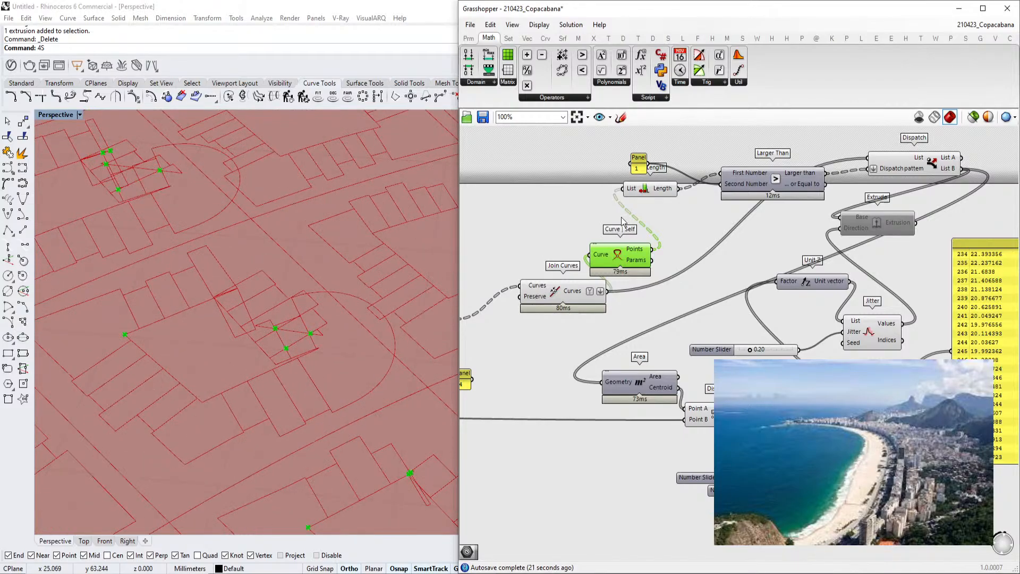
click(921, 167)
mouse_move(921, 167)
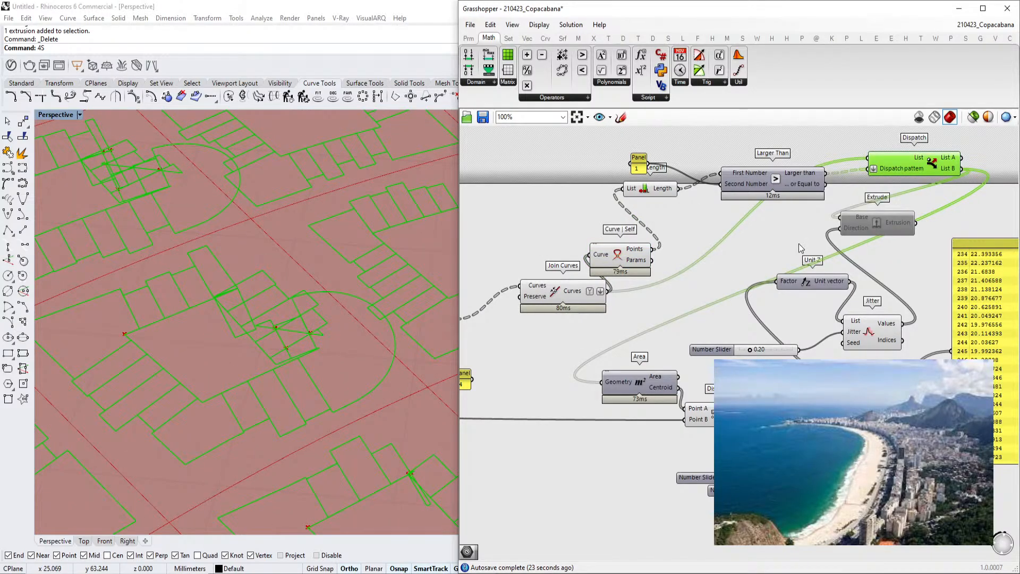
Reconnect the Extrude base to the Dispatch List B output of non-intersecting outlines
right_drag(890, 212, 854, 182)
right_drag(931, 149, 912, 168)
double_click(938, 150)
click(836, 230)
scroll(836, 230, down, 4)
drag(914, 485, 877, 312)
scroll(829, 260, up, 2)
scroll(957, 274, down, 4)
scroll(1019, 302, up, 3)
scroll(846, 292, down, 3)
drag(790, 279, 899, 292)
scroll(897, 302, up, 3)
drag(734, 240, 604, 239)
scroll(719, 237, down, 3)
scroll(691, 180, up, 4)
click(697, 199)
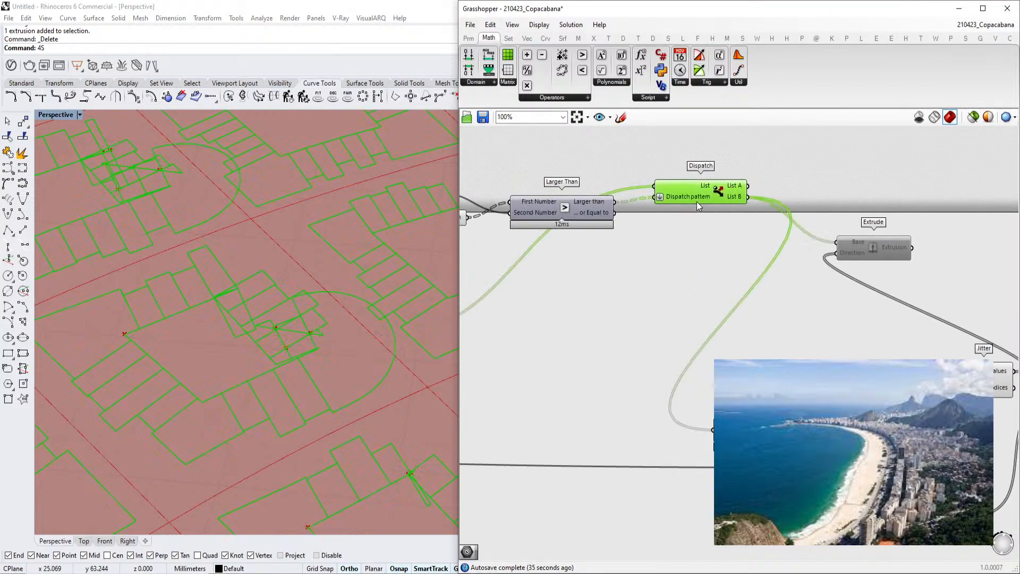
scroll(718, 218, up, 3)
mouse_move(733, 207)
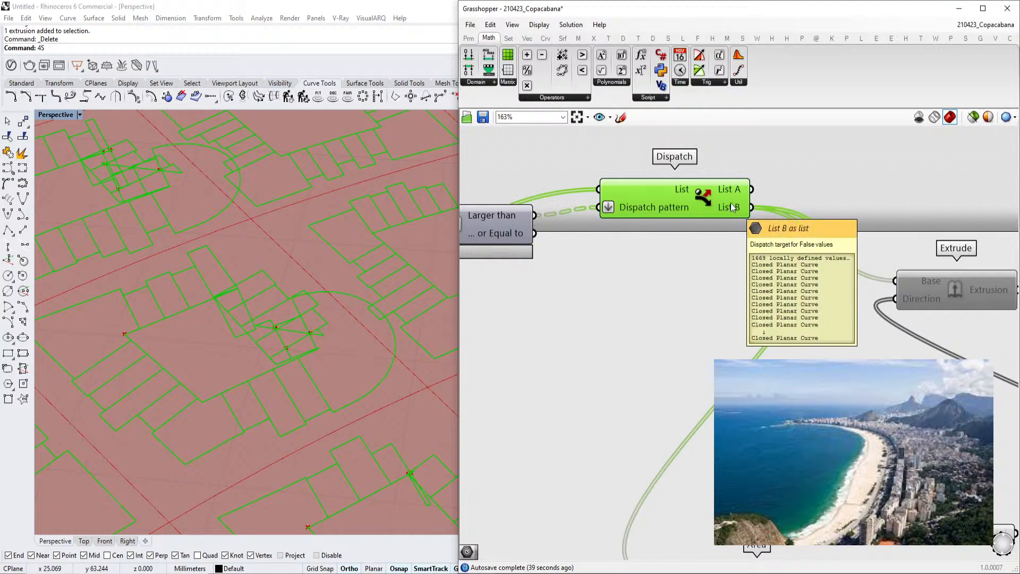
Insert a Geometry parameter that passes Dispatch List B to the Extrude and Area components
scroll(732, 205, down, 4)
double_click(592, 292)
text(geom)
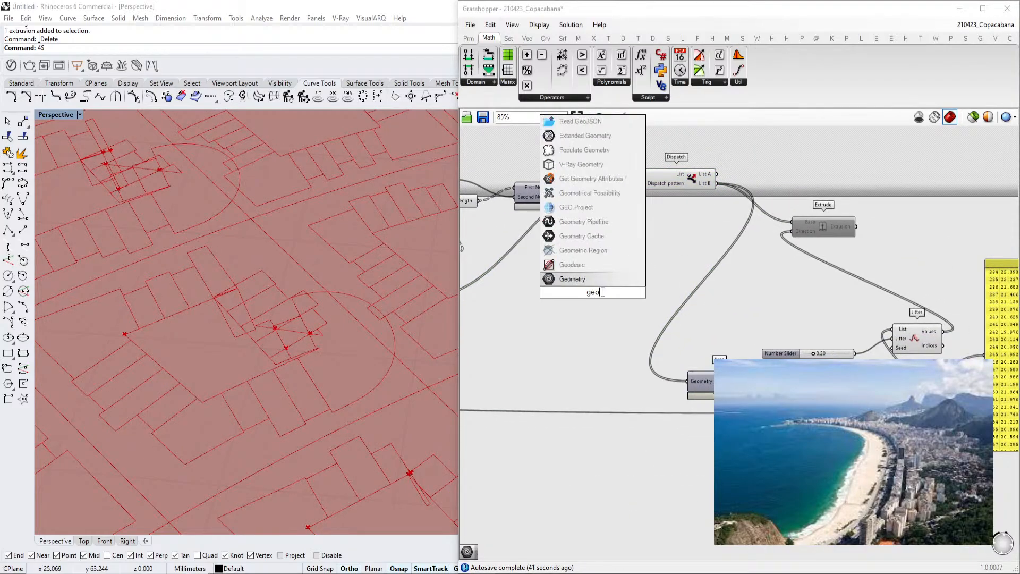
click(589, 283)
mouse_move(721, 185)
ctrl+shift+mouse_down()
mouse_move(605, 293)
mouse_move(717, 184)
ctrl+shift+mouse_up()
drag(598, 289, 627, 289)
Turn off the Dispatch component's preview
click(693, 185)
key(ctrl+q)
click(619, 292)
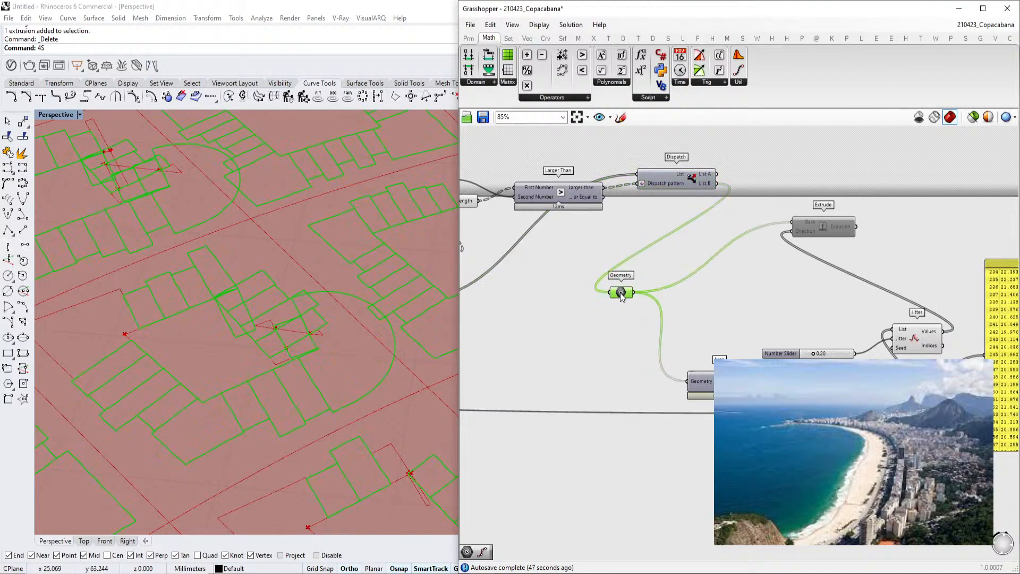
scroll(307, 341, down, 3)
scroll(176, 349, up, 8)
scroll(270, 320, down, 5)
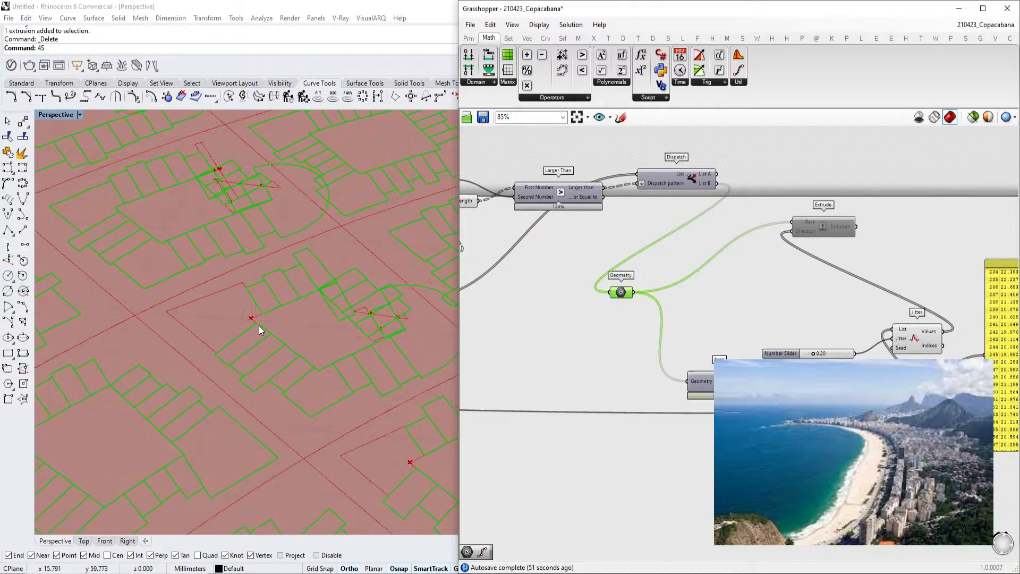
scroll(267, 336, up, 3)
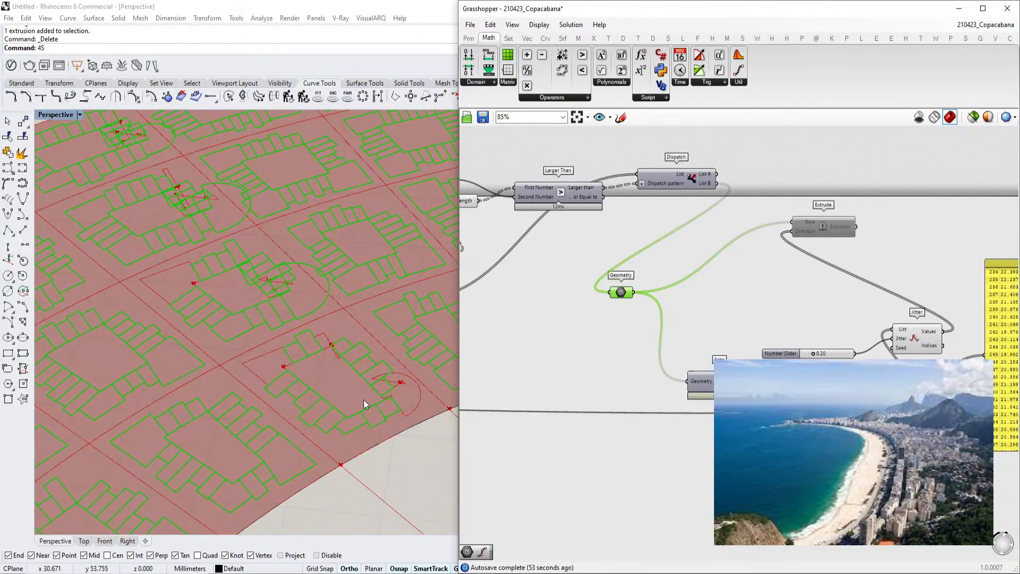
Turn off the previews of two more intermediate components to declutter the viewport
scroll(391, 390, up, 5)
right_drag(785, 261, 763, 270)
scroll(694, 247, down, 3)
right_drag(720, 239, 654, 309)
scroll(588, 299, up, 3)
click(587, 285)
key(ctrl+q)
scroll(354, 364, down, 2)
scroll(354, 364, down, 2)
click(635, 240)
key(ctrl+q)
Turn off the preview of one further component in the definition
click(755, 292)
right_drag(554, 255, 696, 265)
click(665, 216)
scroll(558, 271, down, 3)
right_drag(532, 282, 712, 277)
scroll(602, 293, up, 3)
click(577, 326)
click(625, 289)
key(ctrl+q)
Select the offset and jitter components to check which geometry each produces in the viewport
scroll(626, 289, down, 3)
right_drag(532, 402, 681, 355)
scroll(680, 355, up, 3)
click(763, 352)
drag(810, 471, 591, 326)
scroll(592, 326, down, 1)
right_drag(592, 326, 785, 338)
click(706, 240)
right_drag(706, 239, 764, 270)
click(582, 258)
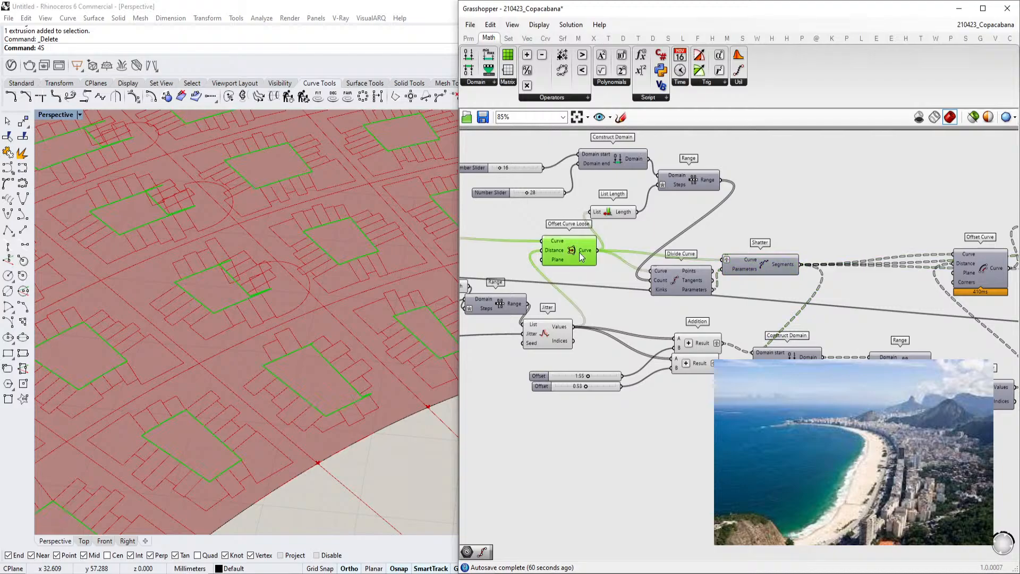
click(550, 331)
scroll(308, 349, down, 3)
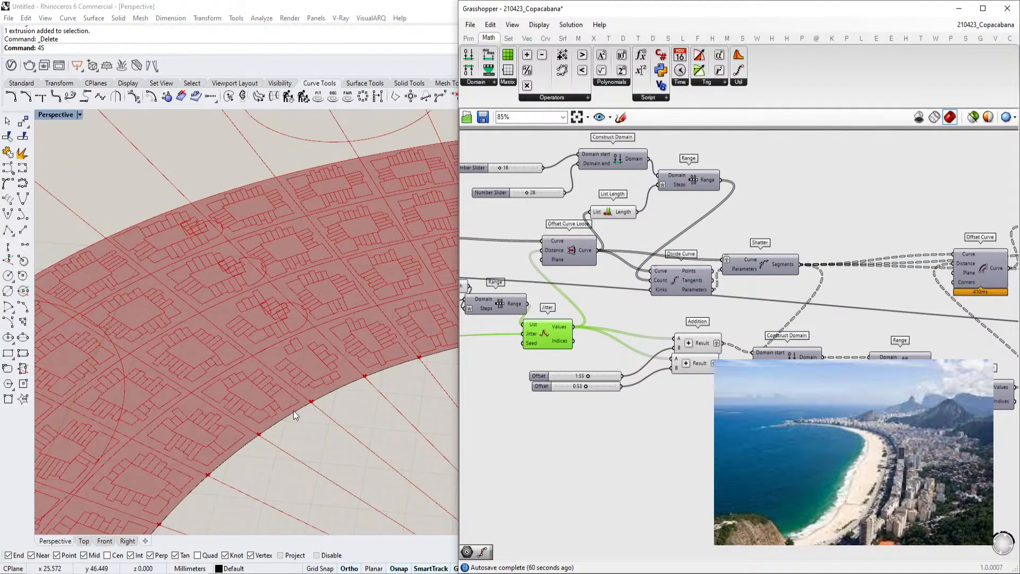
scroll(271, 291, up, 2)
scroll(262, 318, down, 5)
right_drag(261, 318, 444, 290)
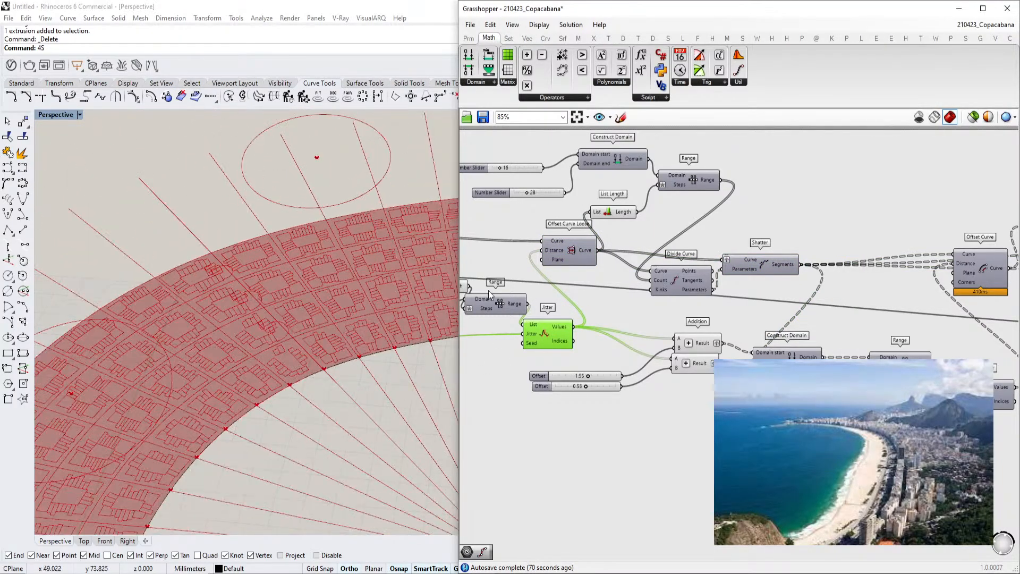
Turn the Extrude component's preview back on to display the extruded blocks
scroll(691, 287, down, 4)
right_drag(797, 288, 576, 285)
right_drag(925, 263, 582, 253)
scroll(759, 274, up, 4)
click(776, 250)
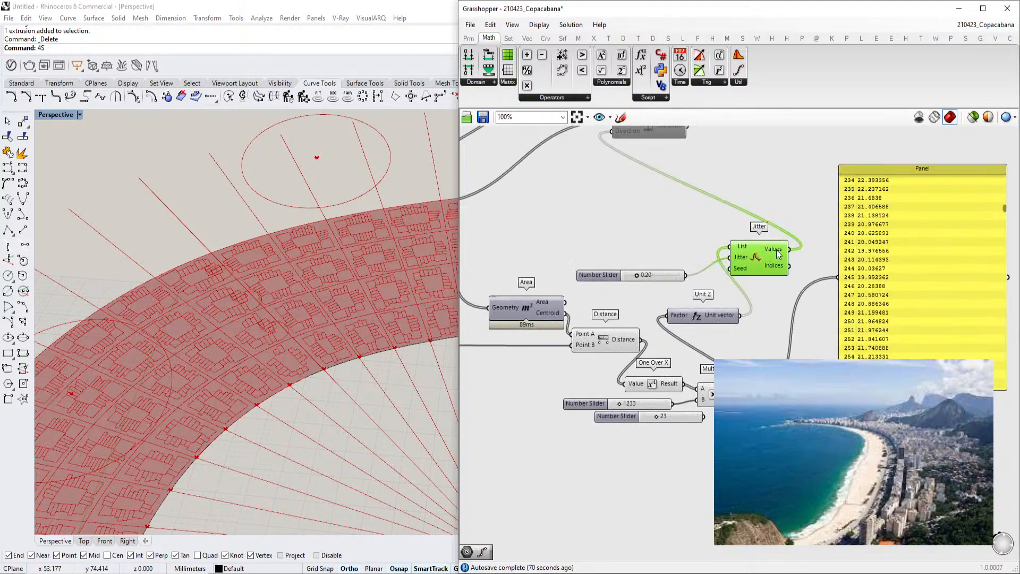
right_drag(802, 285, 742, 305)
drag(794, 326, 804, 325)
click(711, 265)
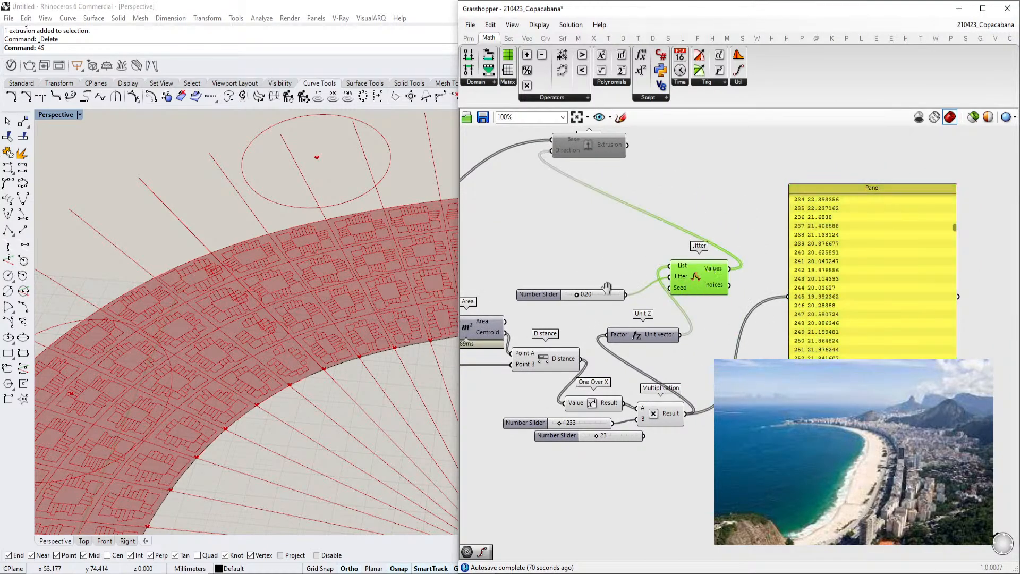
right_drag(609, 292, 689, 335)
drag(659, 204, 777, 236)
scroll(241, 397, up, 5)
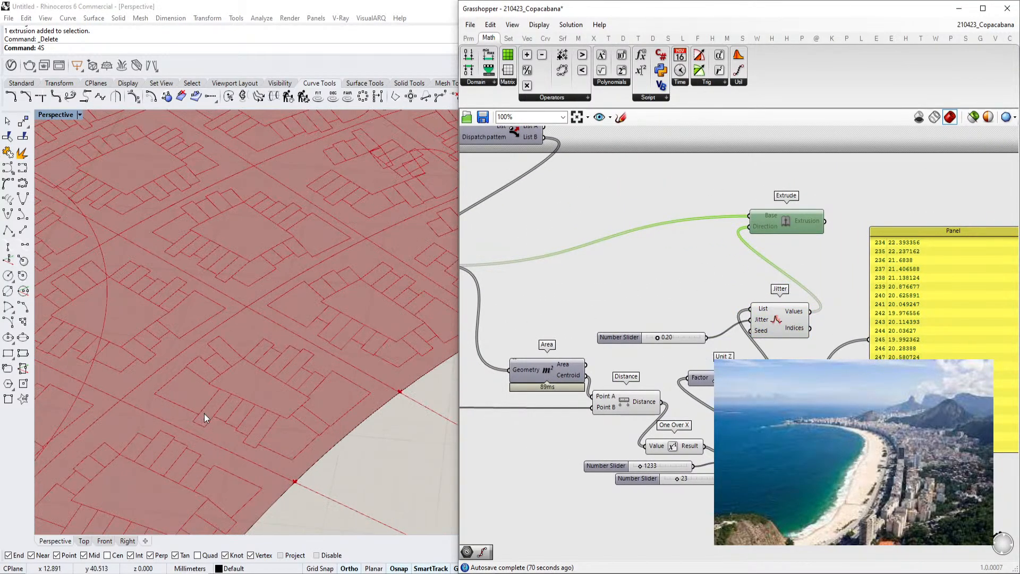
scroll(735, 255, up, 2)
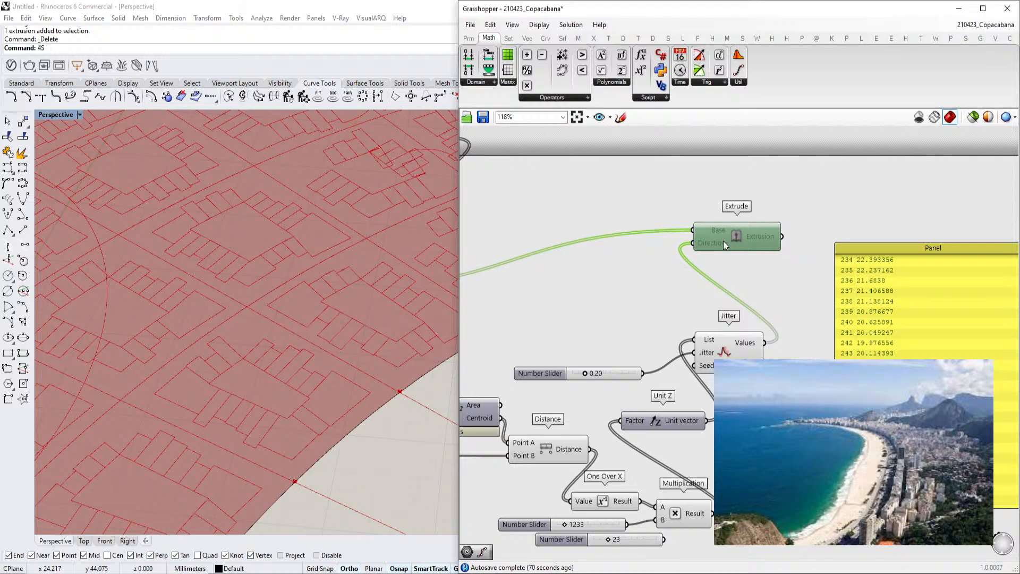
click(727, 338)
right_drag(720, 328, 799, 311)
middle_click(806, 222)
click(831, 223)
scroll(830, 224, down, 2)
right_drag(830, 224, 856, 228)
middle_click(855, 228)
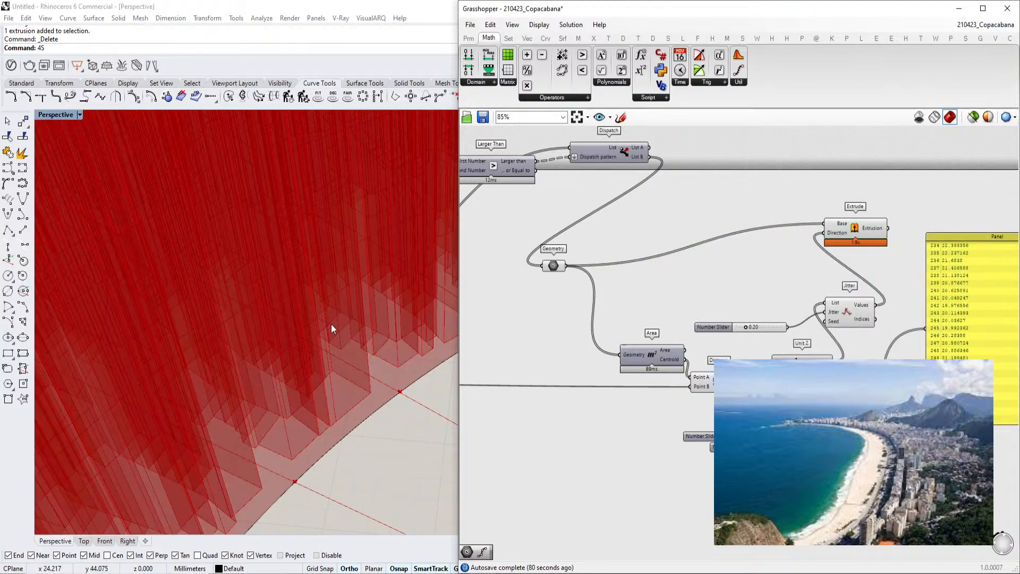
Set the multiplier slider feeding the attractor heights to 400
scroll(180, 378, down, 12)
right_drag(180, 379, 258, 334)
scroll(197, 346, up, 5)
scroll(773, 448, up, 5)
double_click(736, 420)
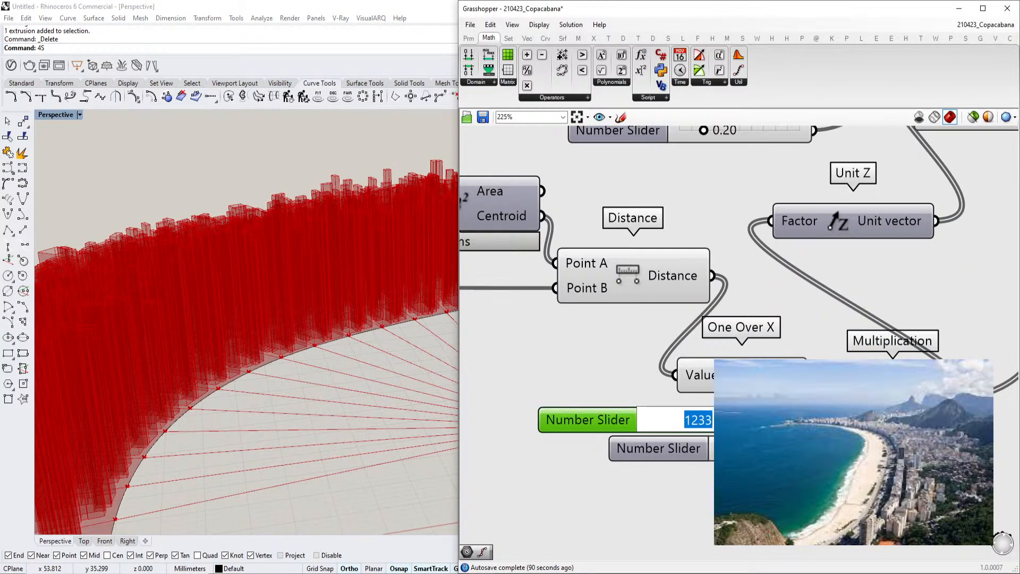
text(400)
key(Return)
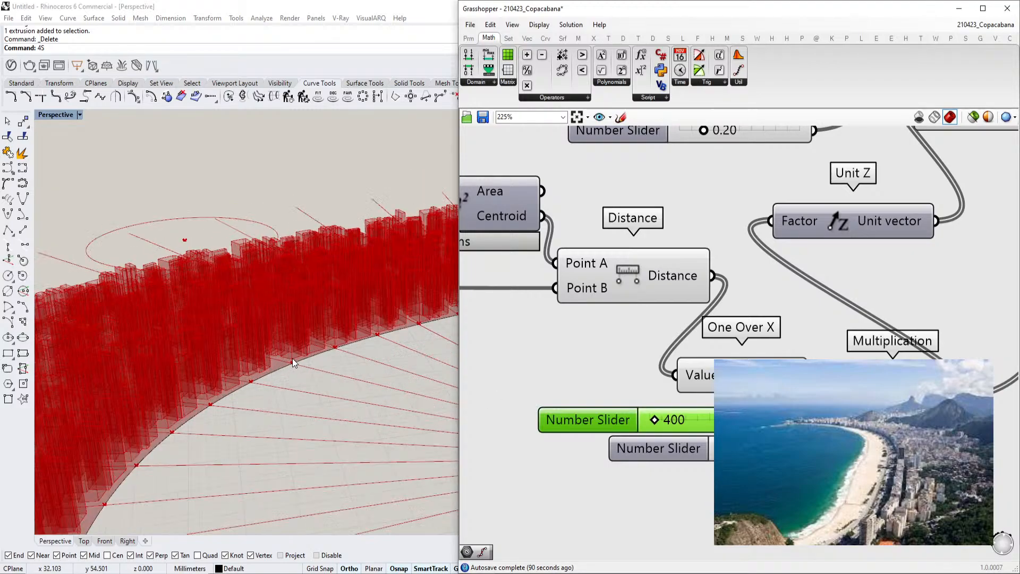
Set the same multiplier slider to 200
scroll(292, 358, up, 2)
double_click(700, 418)
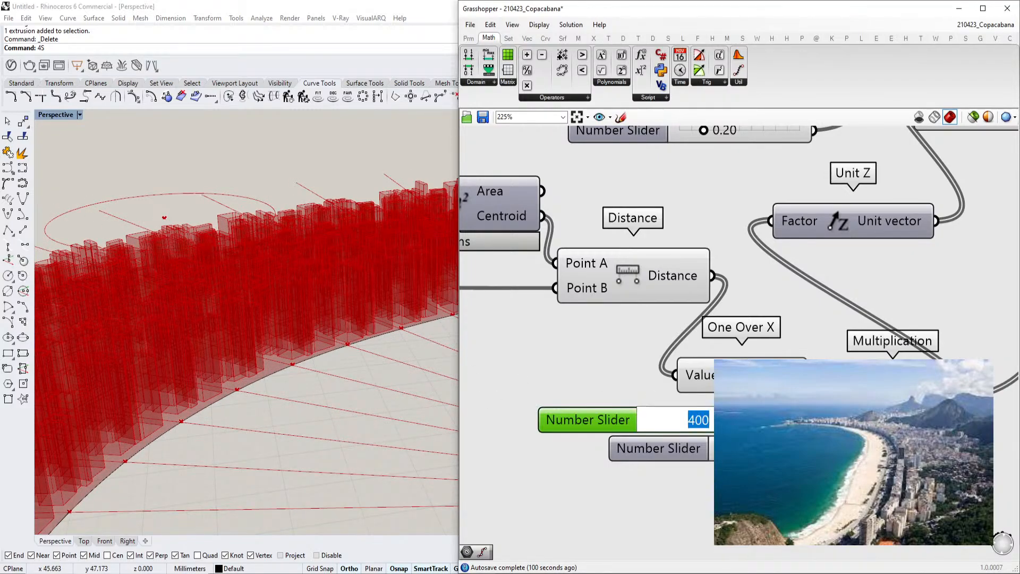
text(2)
key(Return)
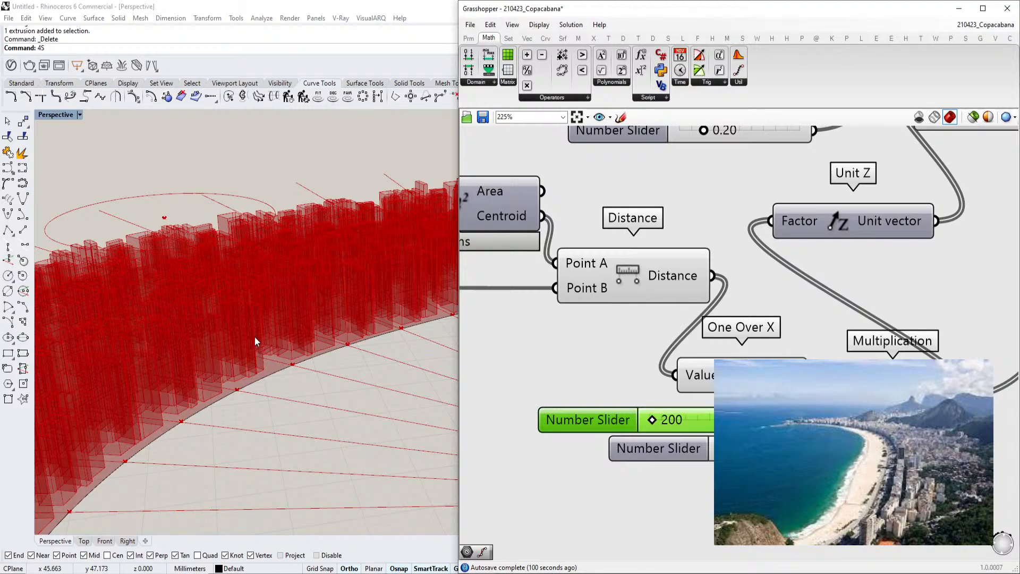
Orbit and zoom the Rhino viewport to inspect the extruded block heights
scroll(237, 397, down, 2)
right_drag(237, 398, 193, 436)
scroll(233, 365, up, 7)
right_drag(233, 364, 205, 344)
scroll(229, 419, down, 8)
scroll(196, 311, up, 3)
Switch to the browser and examine the Copacabana 3D aerial view in Google Maps
click(299, 573)
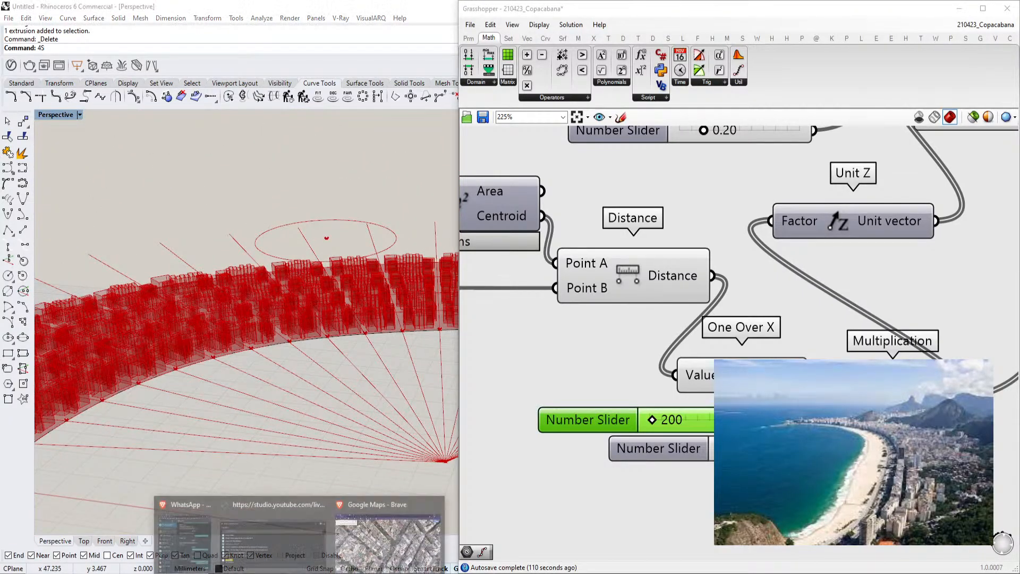
click(387, 537)
scroll(569, 415, down, 3)
drag(572, 418, 487, 263)
scroll(448, 358, down, 3)
ctrl+drag(448, 358, 497, 332)
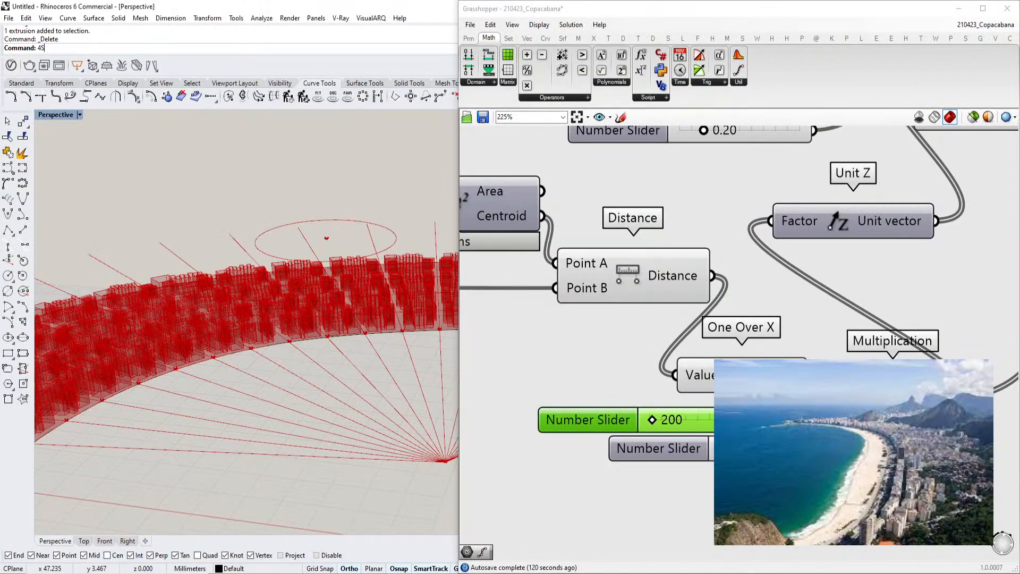
scroll(277, 375, up, 4)
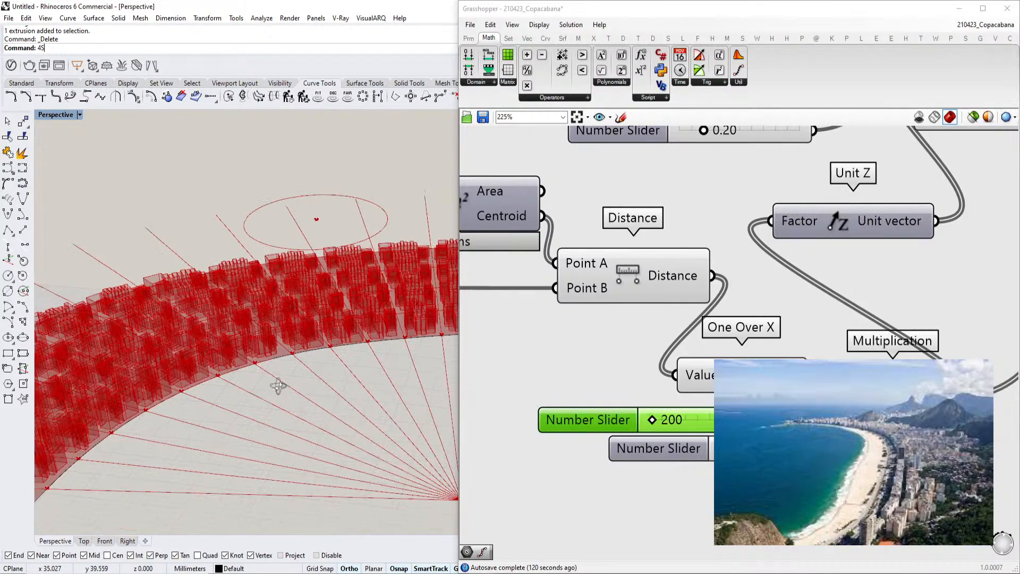
Add a Cap Holes component after the Extrude component and delete the yellow value panel
scroll(657, 408, down, 5)
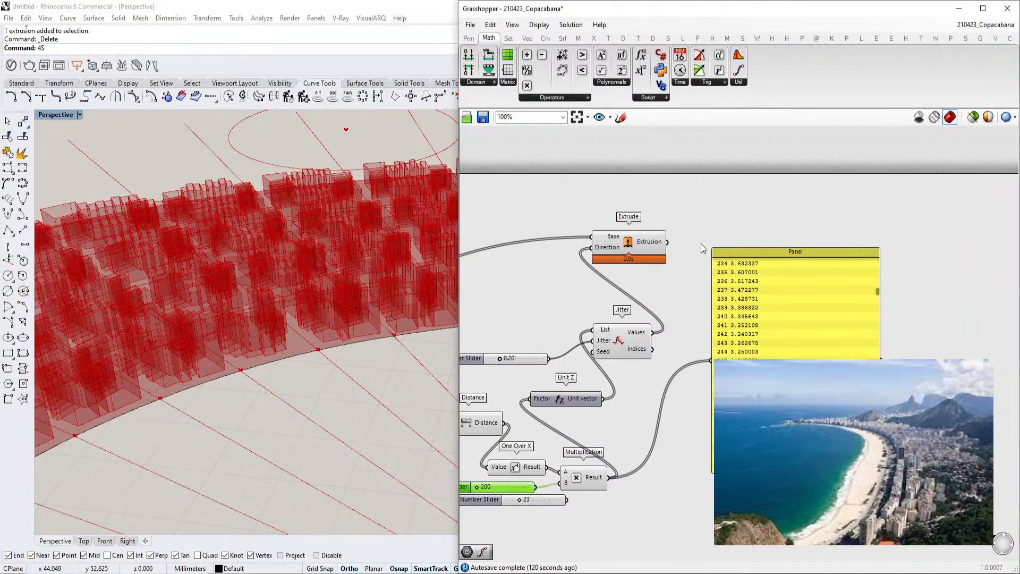
double_click(702, 248)
text(cap)
key(Return)
scroll(669, 249, up, 2)
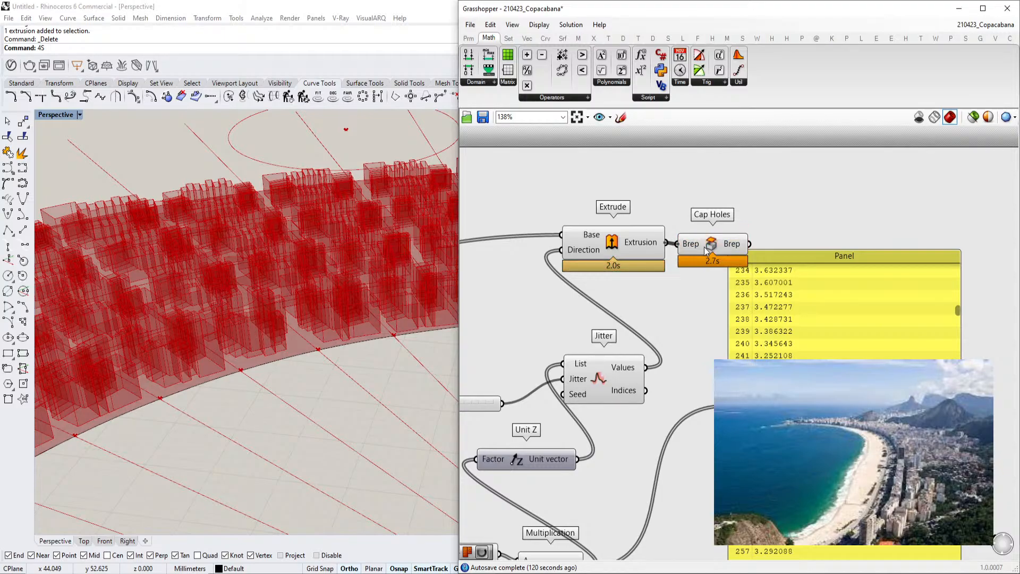
click(815, 342)
key(Delete)
double_click(786, 351)
text(b)
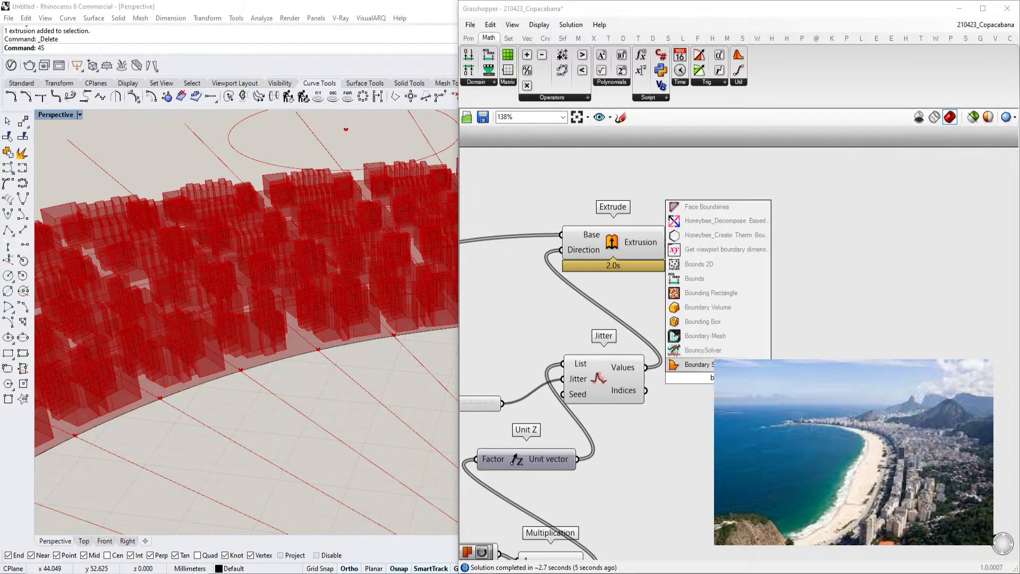
click(711, 368)
scroll(712, 368, down, 3)
right_drag(642, 454, 905, 447)
drag(627, 317, 888, 355)
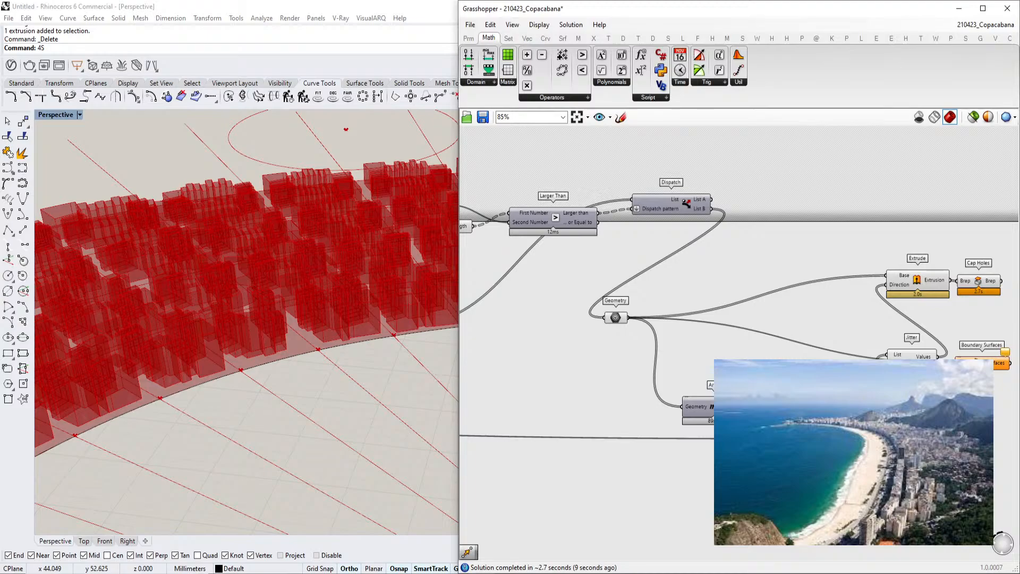
right_drag(979, 375, 929, 374)
click(931, 365)
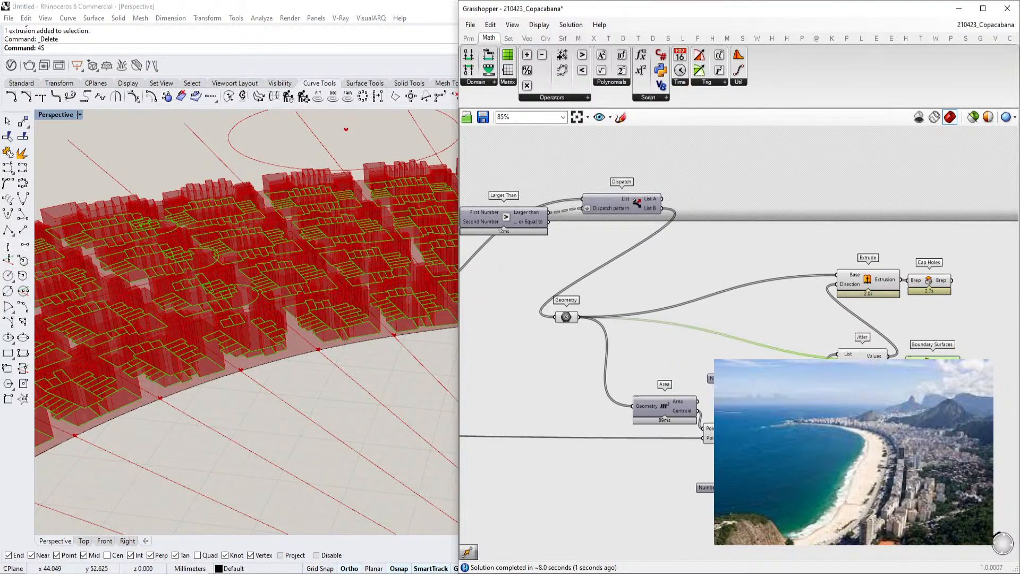
key(Delete)
Add a Custom Preview component beside the Cap Holes component
right_drag(930, 306, 906, 314)
scroll(901, 293, up, 3)
click(898, 283)
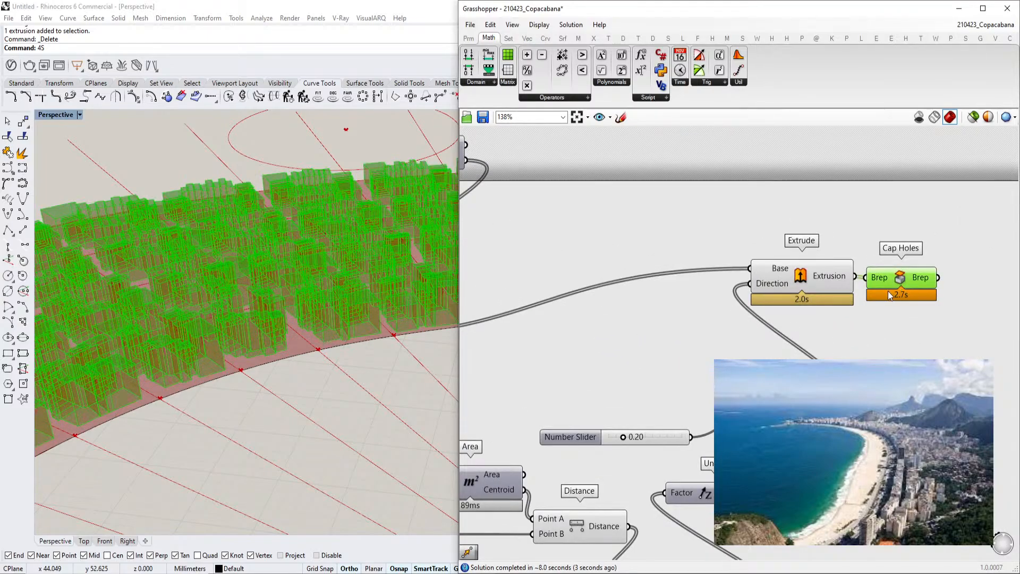
click(800, 280)
click(829, 318)
right_drag(829, 318, 751, 341)
double_click(844, 343)
text(custom prev)
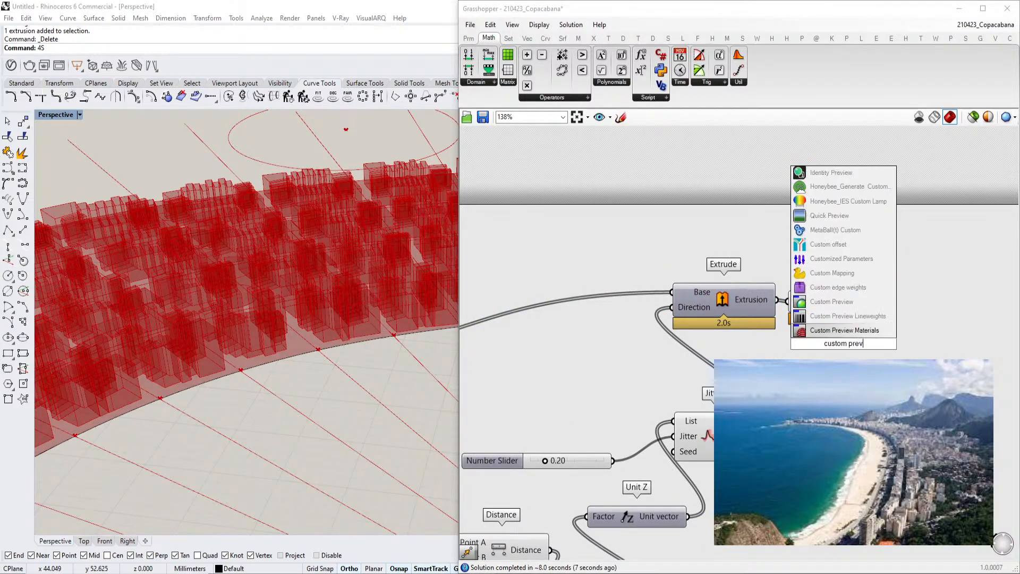
click(847, 303)
drag(839, 346, 954, 350)
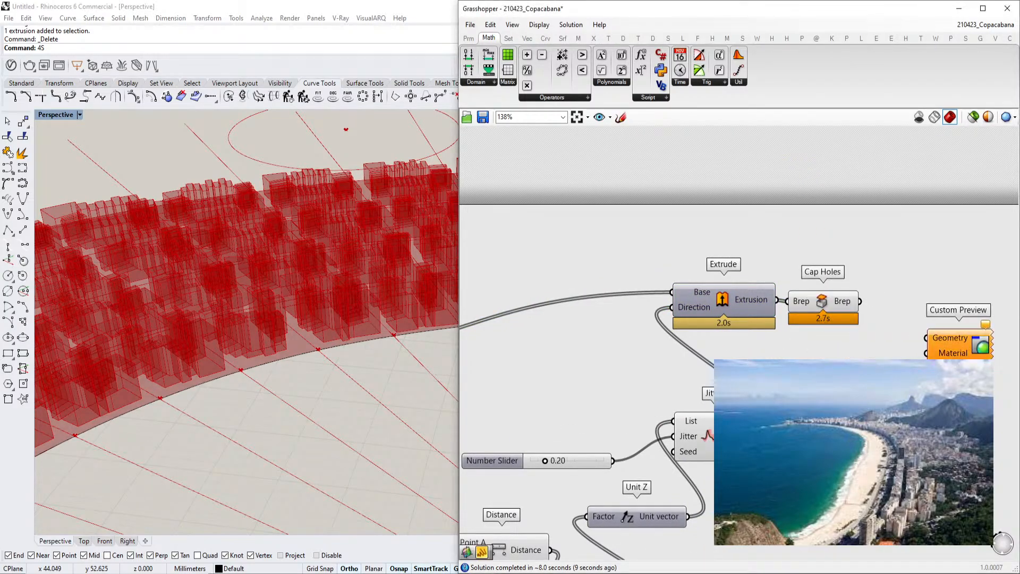
Add a Mesh Brep component and connect the Cap Holes output into it
text(mesh br)
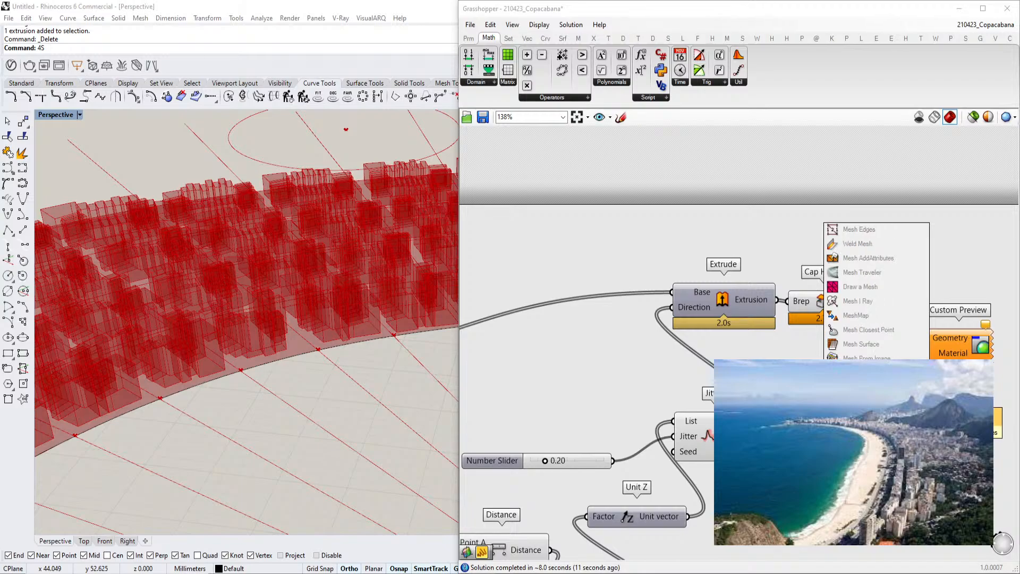
click(880, 372)
drag(860, 302, 829, 375)
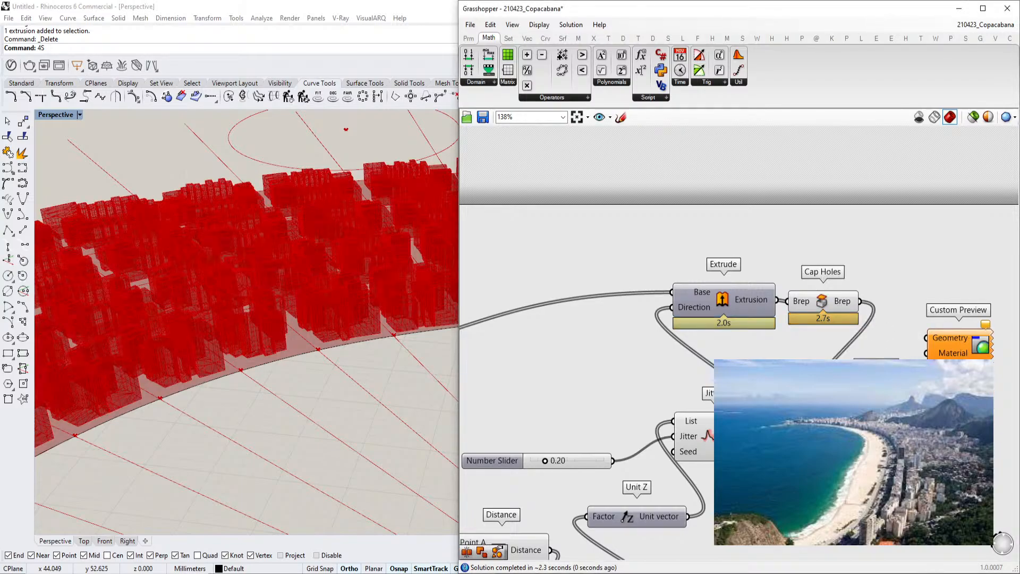
right_drag(978, 417, 877, 408)
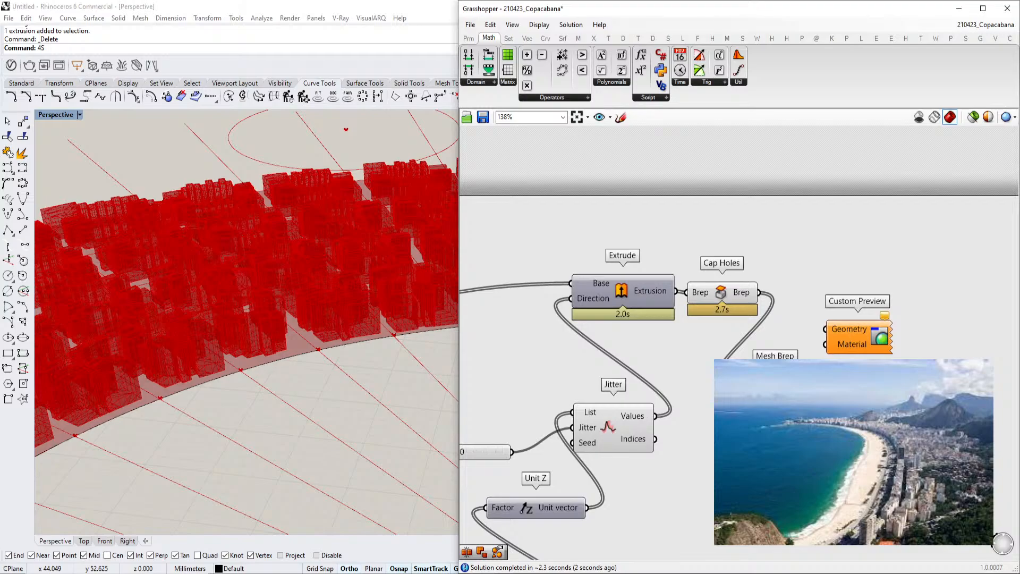
drag(847, 337, 883, 338)
double_click(865, 268)
text(m)
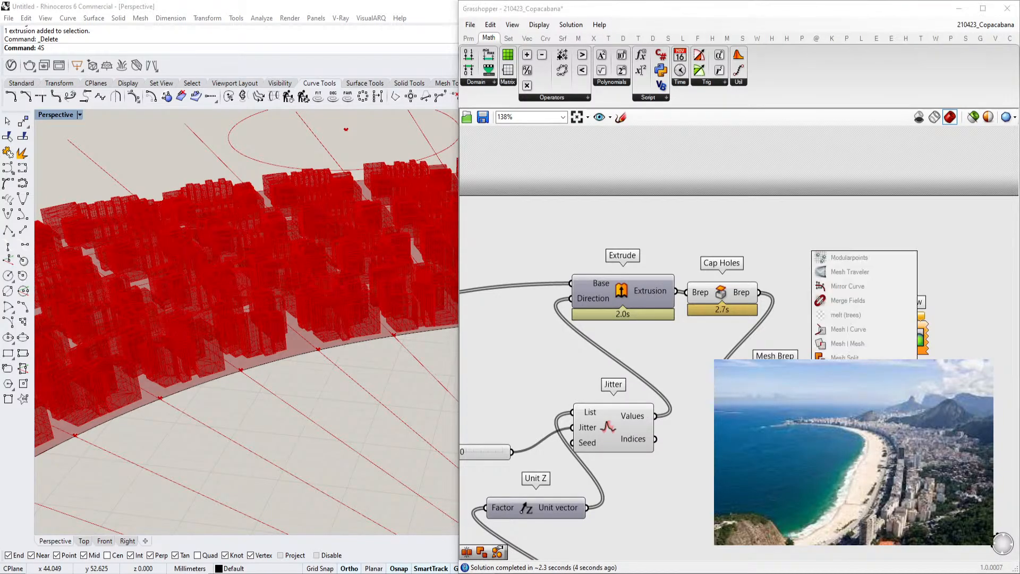
text(esh j)
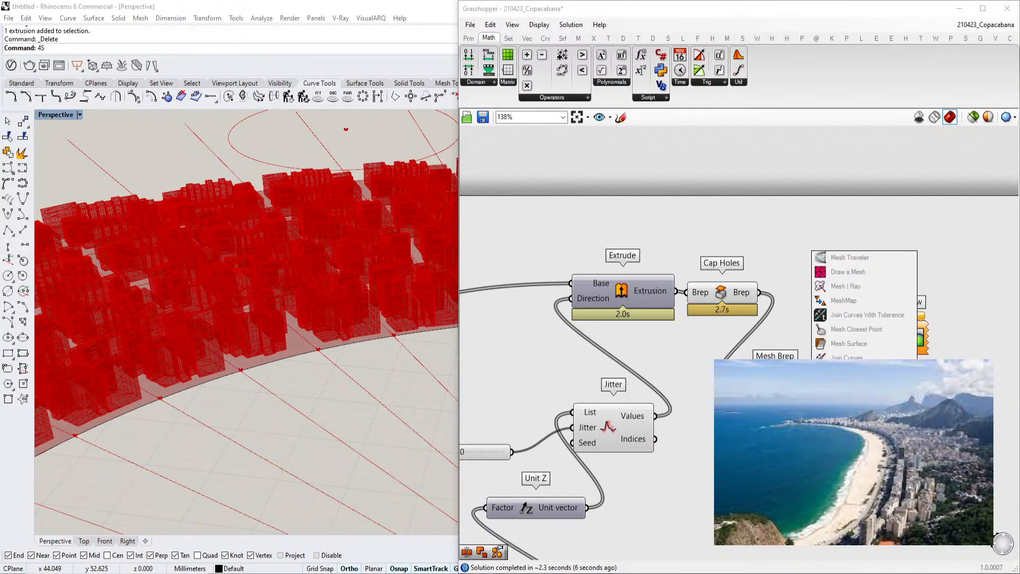
key(Escape)
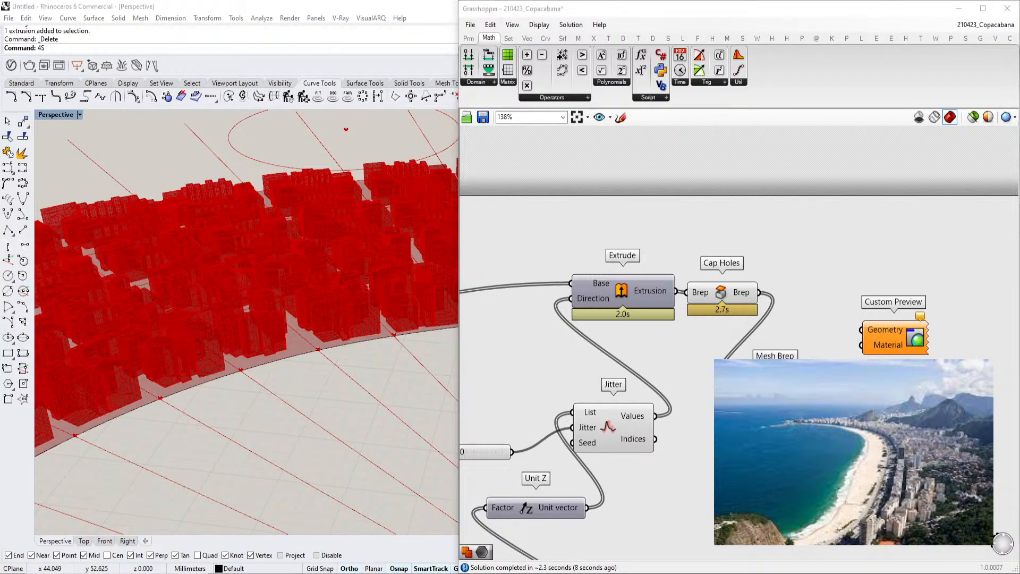
Feed a panel reading white into the Custom Preview material and wire the Mesh Brep output into its geometry
key(Return)
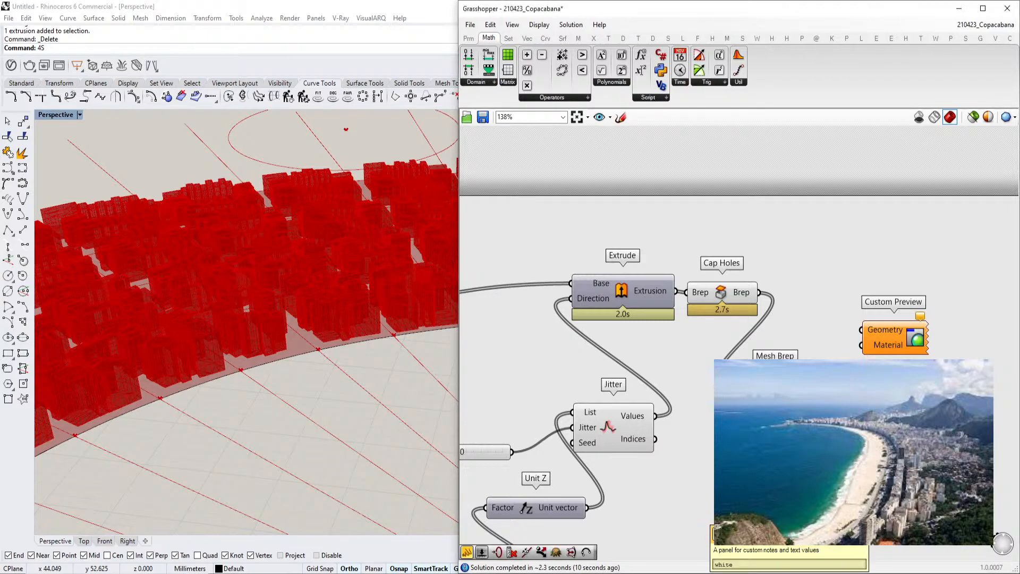
drag(816, 406, 854, 349)
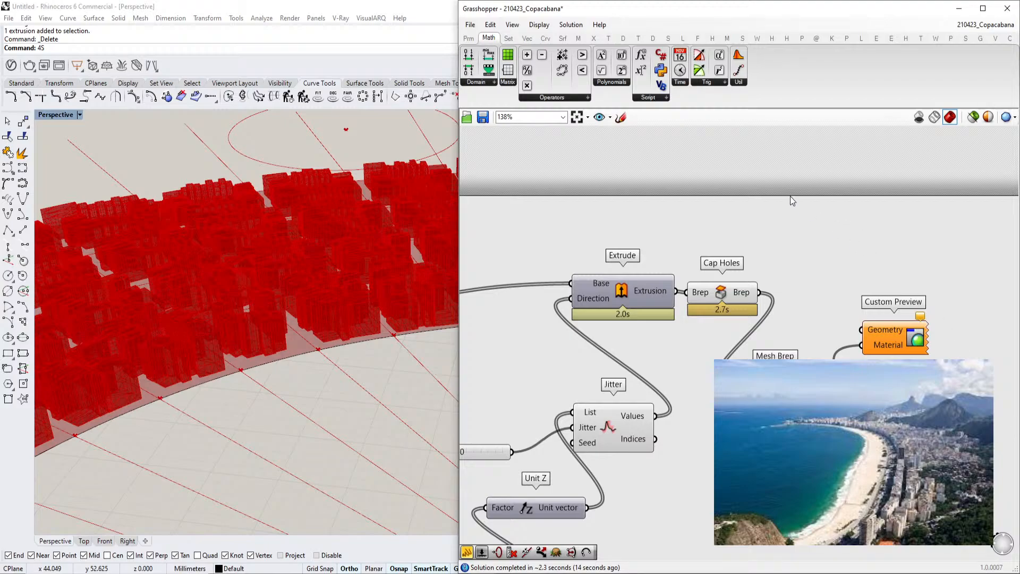
drag(862, 330, 816, 406)
drag(902, 340, 973, 375)
click(829, 280)
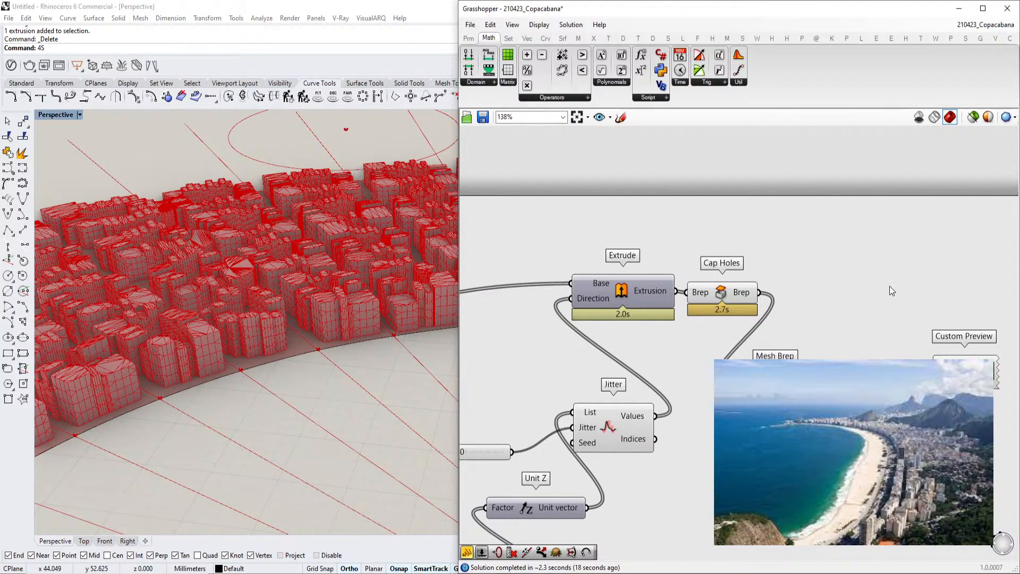
Turn off the Cap Holes component's preview
click(719, 292)
key(ctrl+q)
Orbit and zoom the viewport to inspect the white-rendered block massing
scroll(200, 406, down, 4)
right_drag(213, 399, 232, 389)
scroll(274, 436, down, 4)
scroll(276, 426, up, 4)
scroll(332, 346, up, 4)
scroll(308, 341, down, 4)
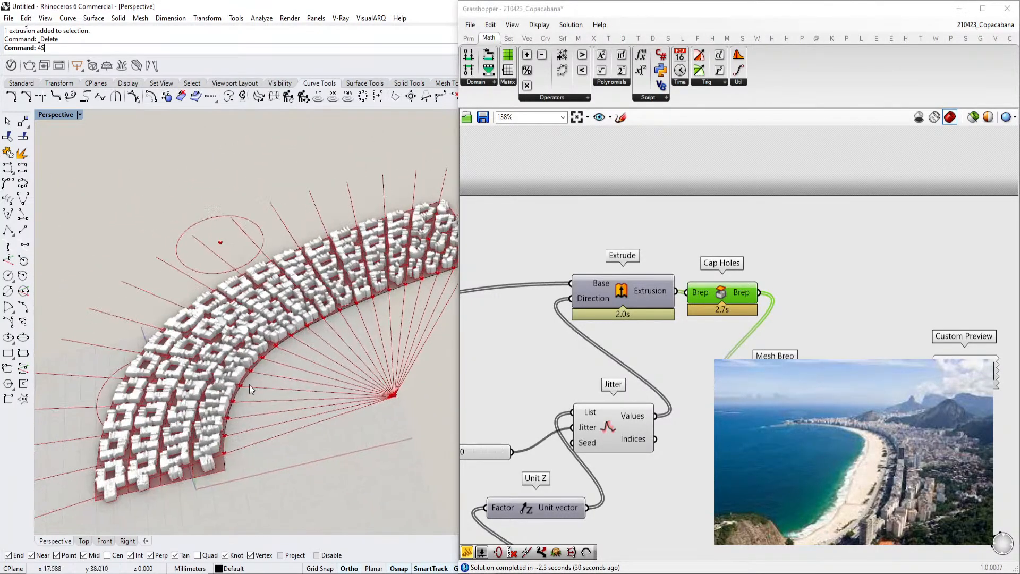
scroll(809, 345, down, 8)
scroll(627, 319, up, 10)
scroll(648, 362, down, 1)
Rename the Divide Length slider to BlockSize
click(648, 362)
click(802, 348)
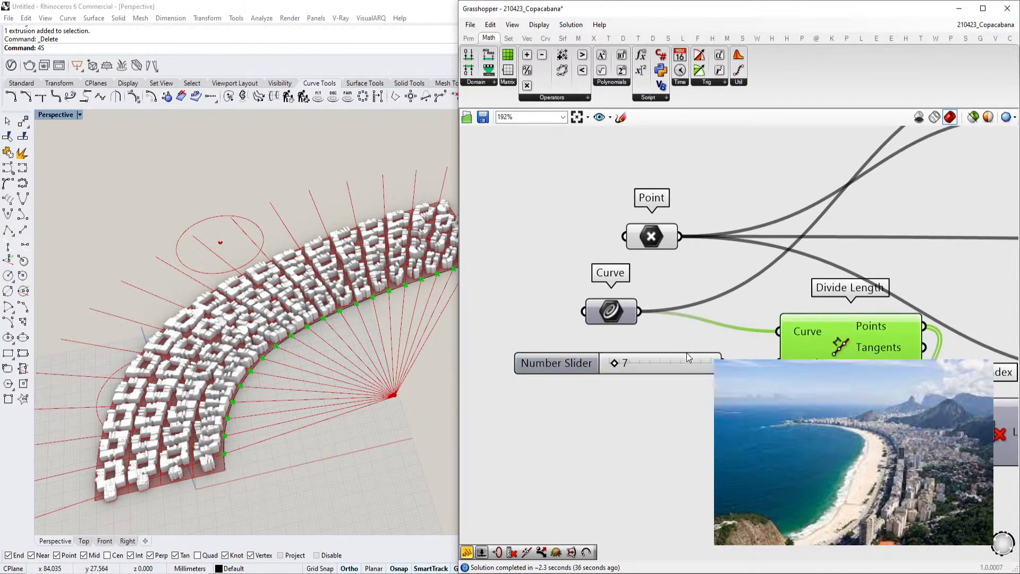
scroll(675, 329, down, 8)
scroll(670, 321, up, 8)
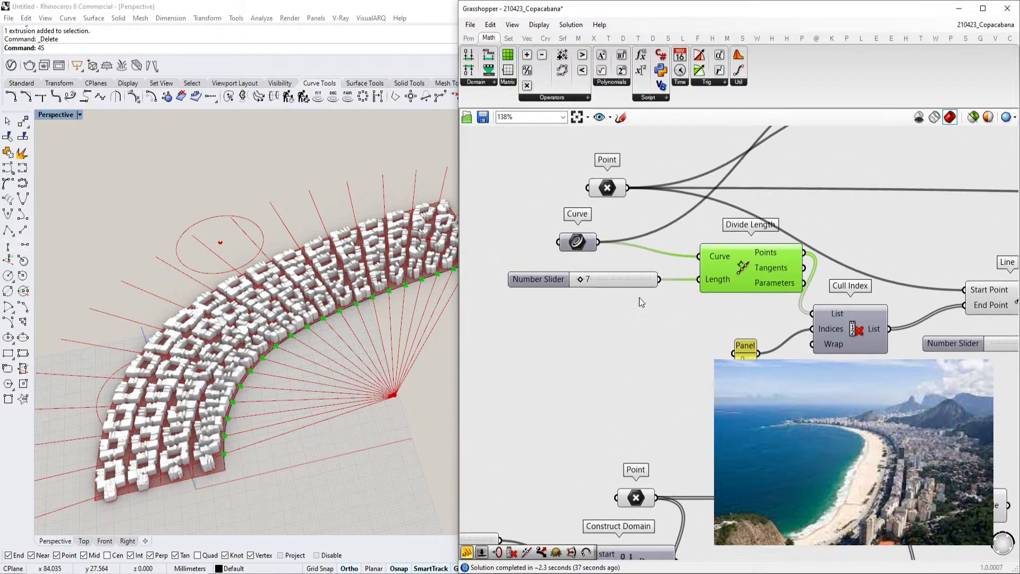
double_click(531, 292)
triple_click(563, 204)
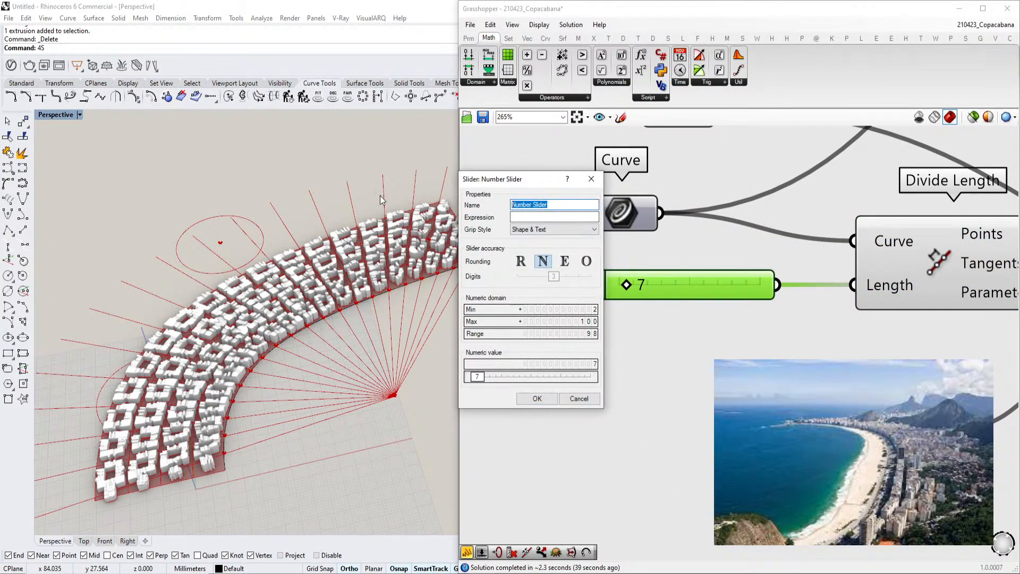
text(BlockSiz)
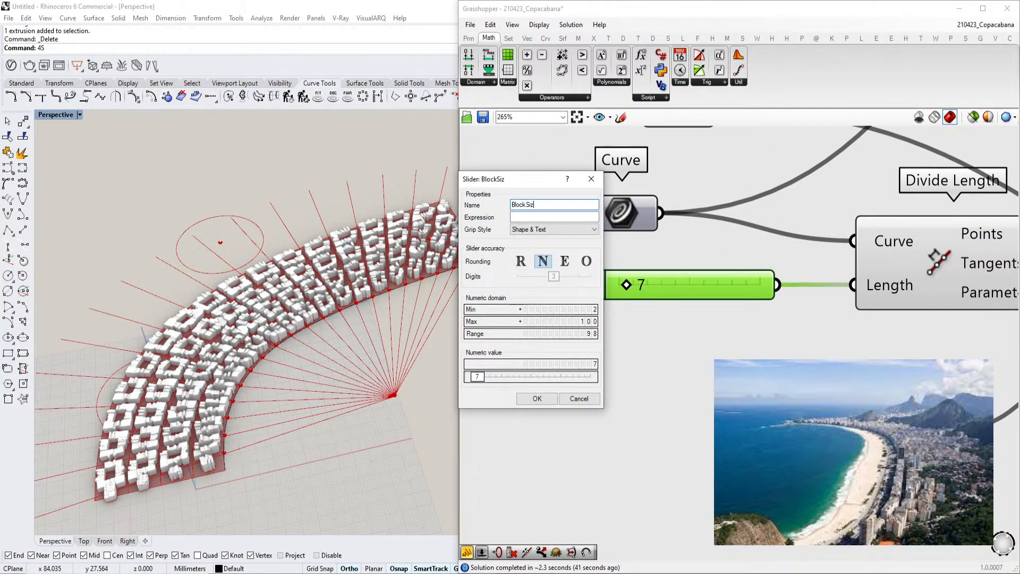
text(e)
click(538, 398)
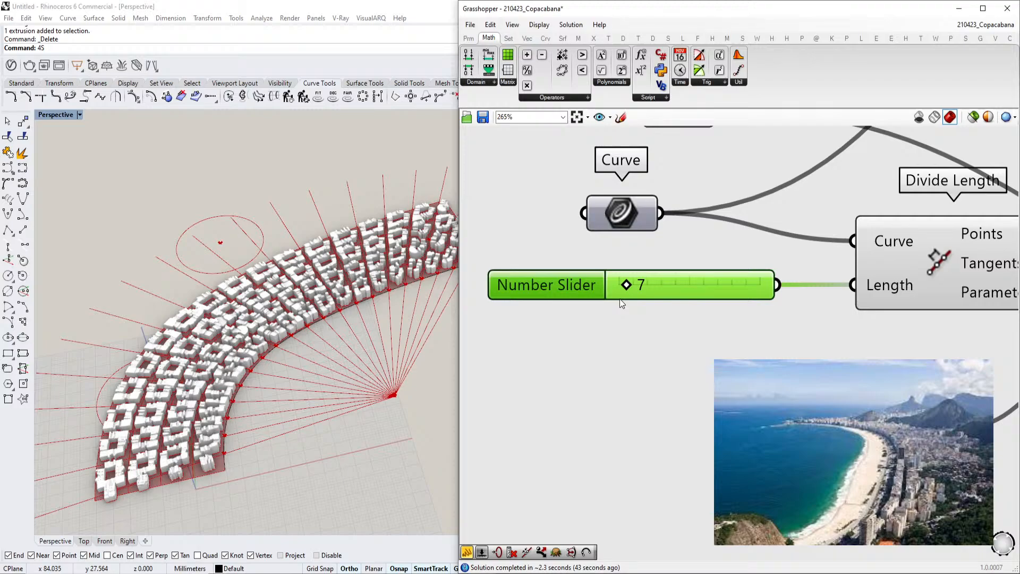
Zoom in and out of the viewport to inspect the white blocks along the beach curve
scroll(620, 299, down, 2)
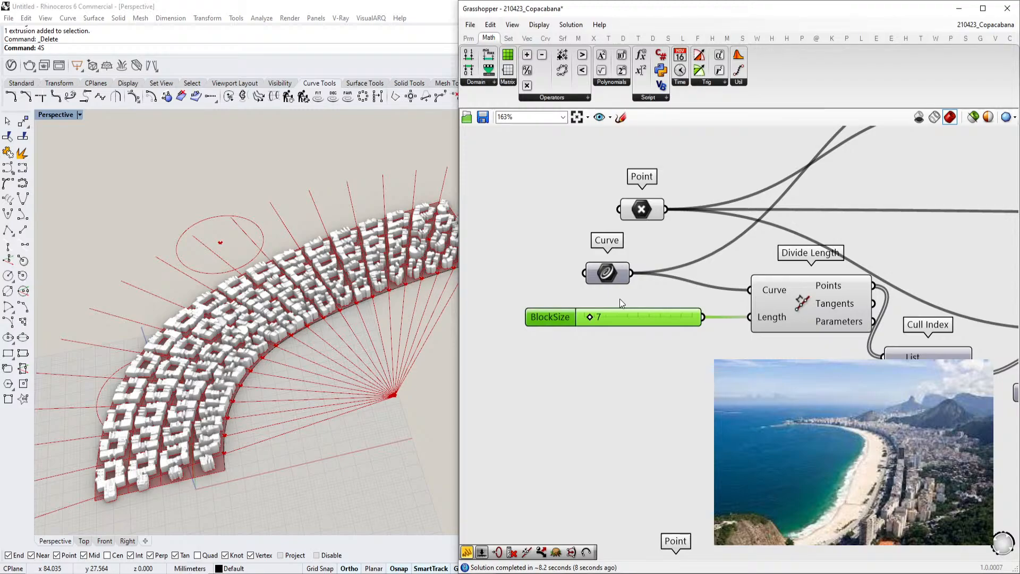
scroll(257, 479, up, 10)
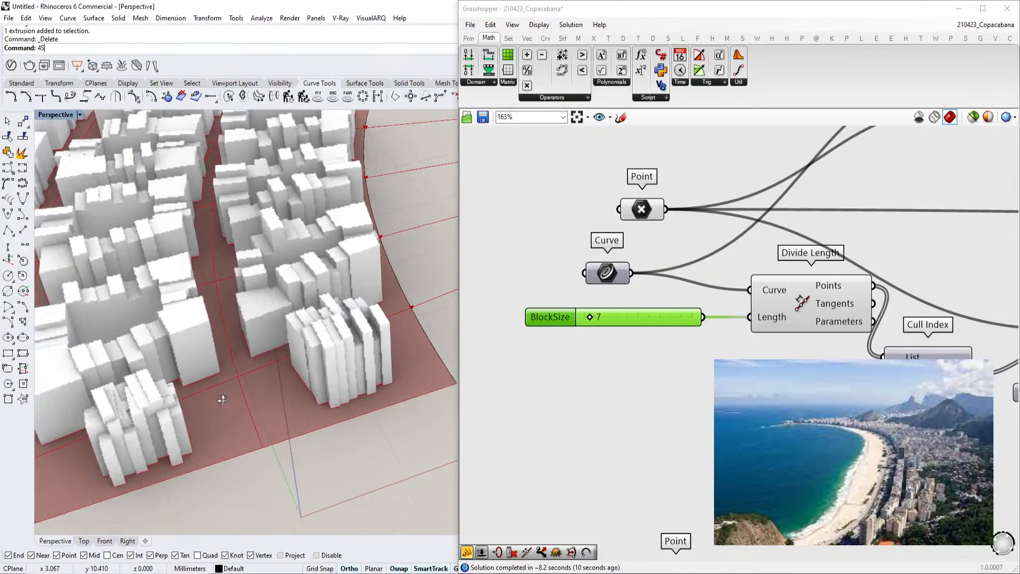
scroll(183, 447, down, 10)
scroll(181, 384, up, 8)
scroll(204, 282, down, 3)
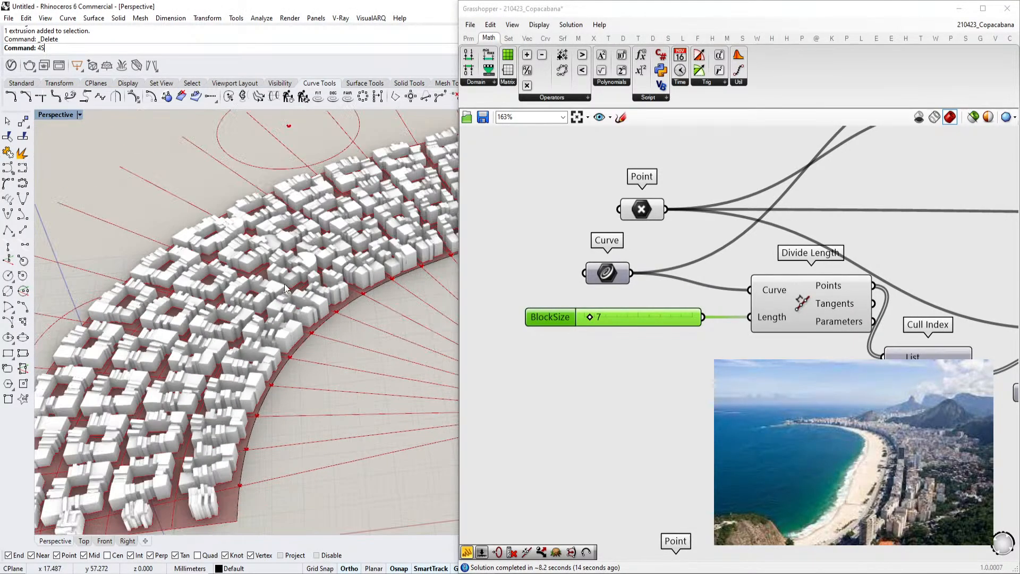
scroll(283, 298, up, 6)
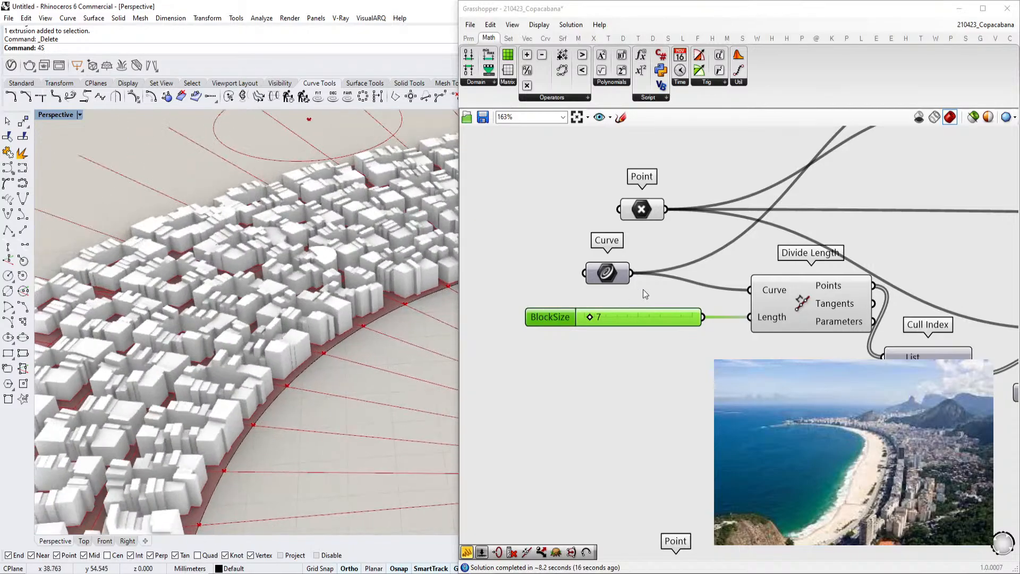
scroll(619, 316, down, 4)
right_drag(690, 411, 760, 319)
scroll(787, 335, up, 3)
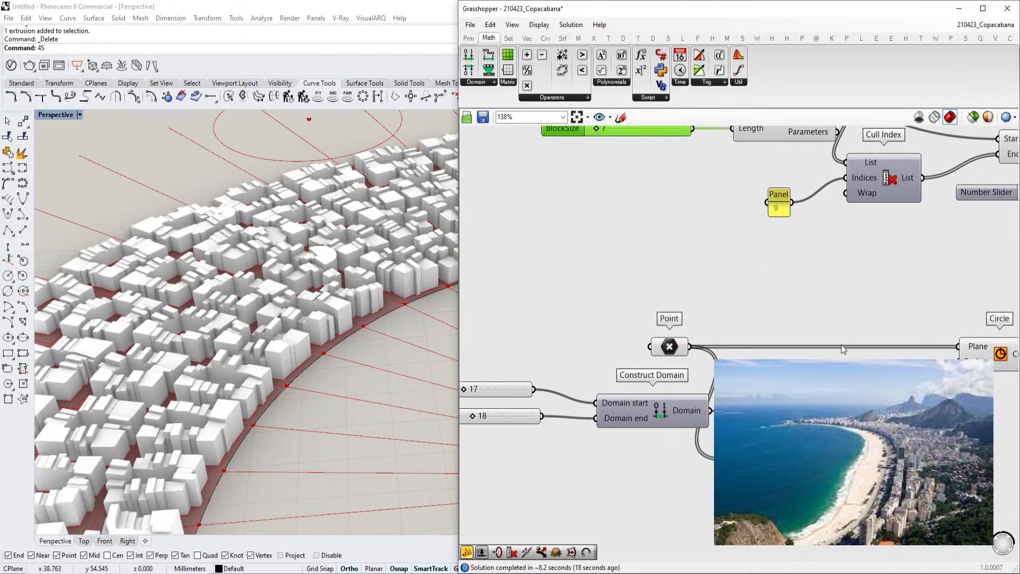
Navigate around the canvas to review the block-generation part of the definition
scroll(832, 351, down, 3)
drag(998, 286, 614, 466)
key(space)
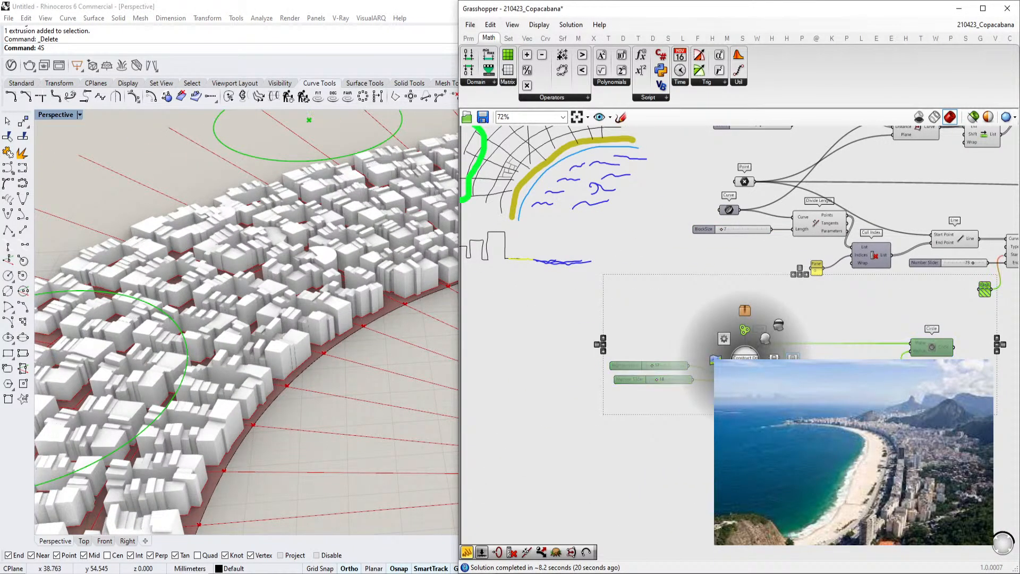
right_drag(813, 378, 738, 407)
drag(851, 379, 859, 394)
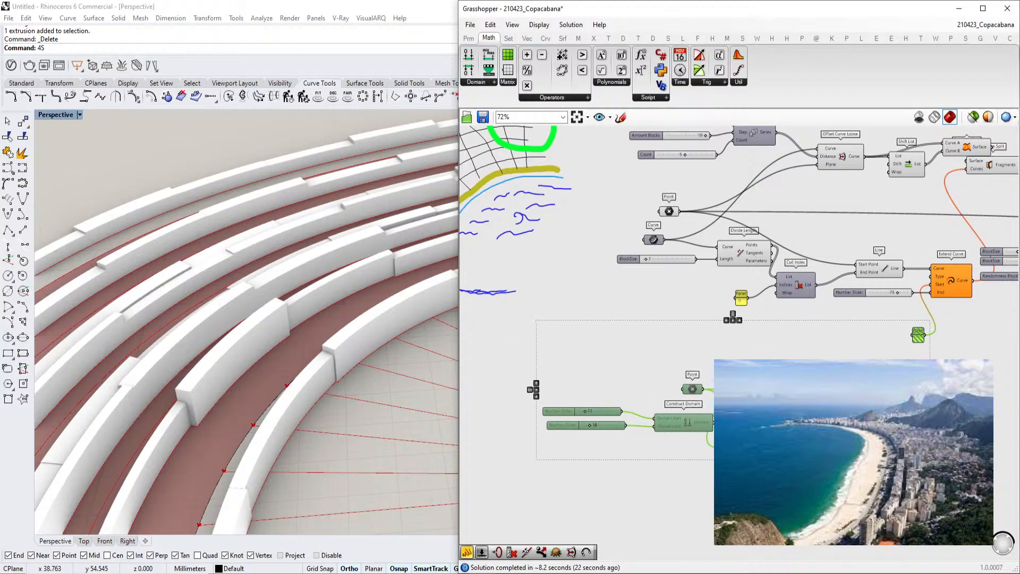
scroll(921, 341, up, 4)
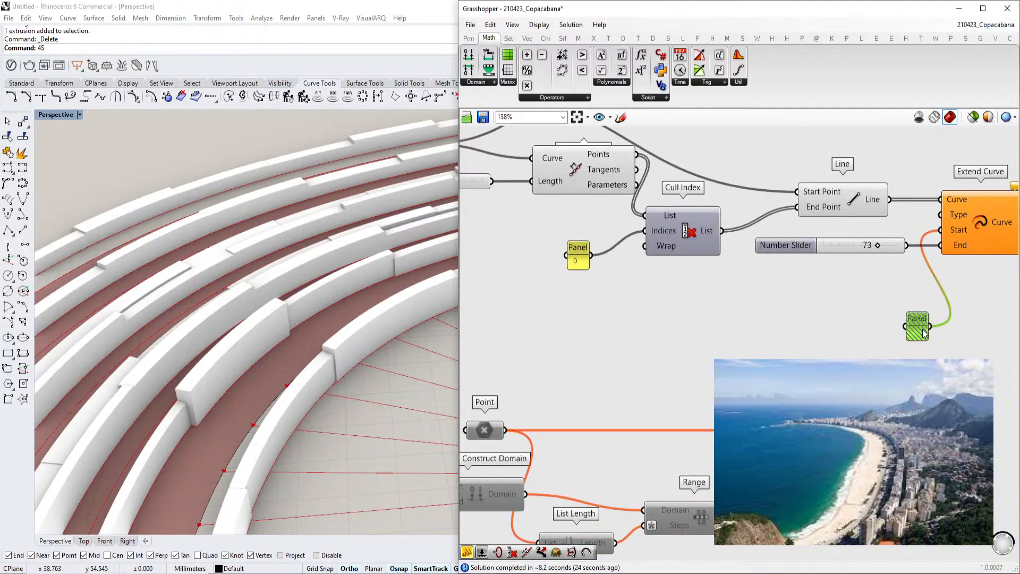
key(space)
click(952, 329)
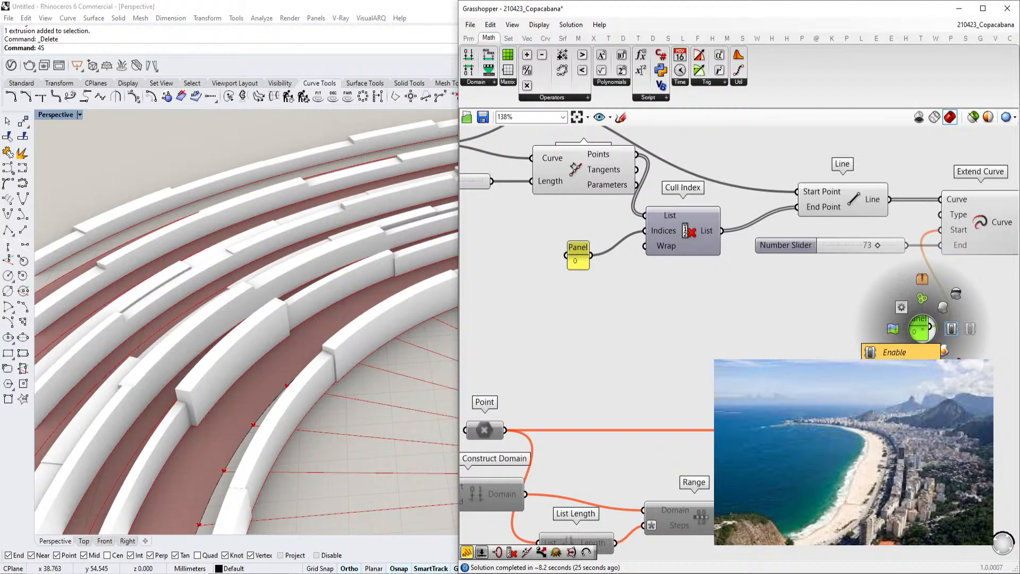
scroll(771, 350, down, 2)
scroll(774, 349, down, 3)
scroll(816, 288, down, 7)
right_drag(734, 287, 754, 293)
scroll(863, 269, up, 6)
right_drag(771, 257, 745, 282)
scroll(745, 282, up, 2)
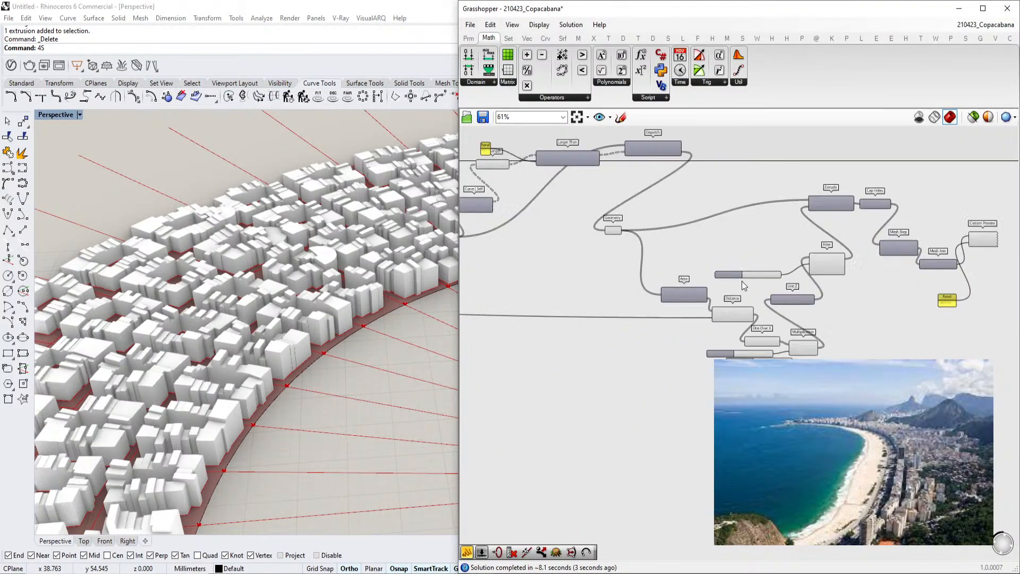
Reposition the Geometry parameter and the Ruled Surface component on the canvas
scroll(747, 285, up, 1)
right_drag(587, 227, 626, 259)
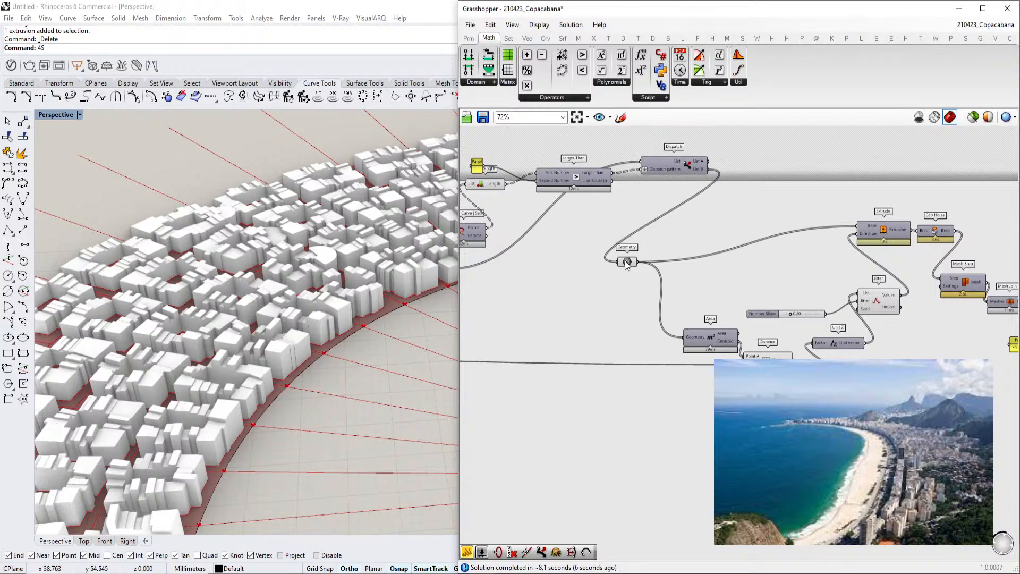
drag(627, 263, 689, 259)
mouse_move(690, 259)
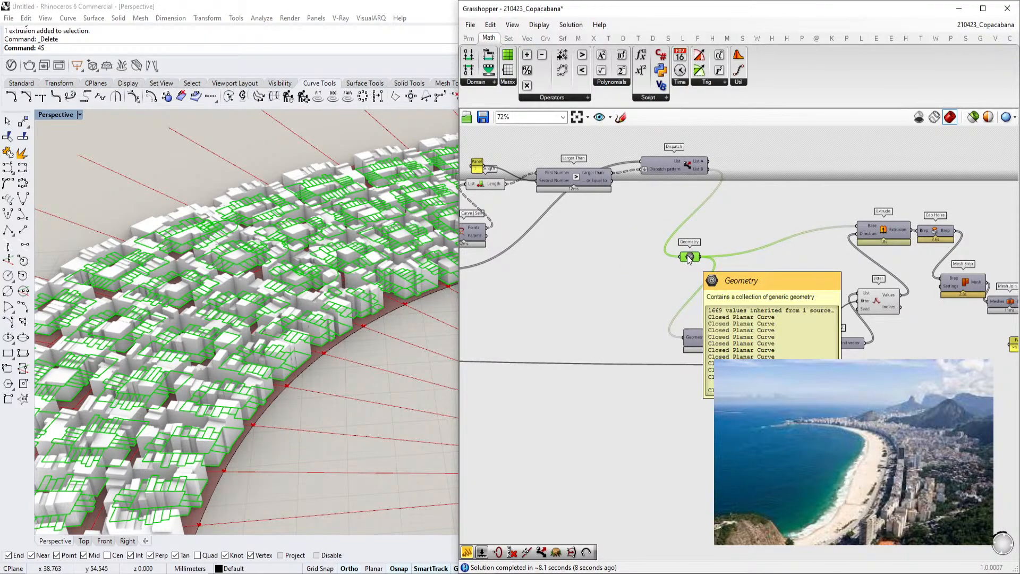
right_drag(714, 259, 794, 251)
scroll(791, 248, down, 3)
right_drag(713, 253, 978, 260)
click(664, 222)
right_drag(605, 260, 870, 244)
scroll(621, 264, up, 5)
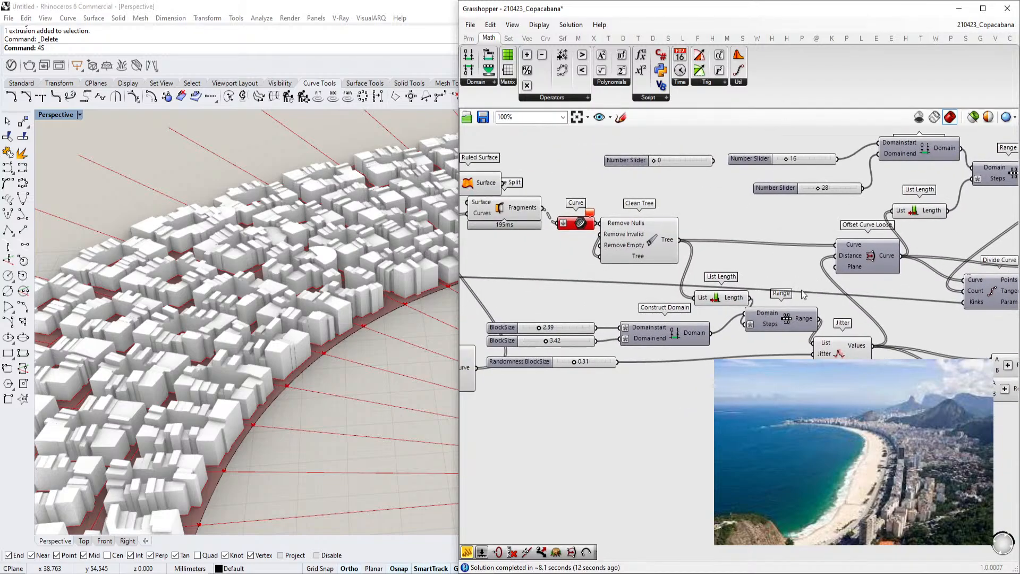
right_drag(712, 270, 816, 294)
right_drag(615, 231, 704, 246)
right_drag(645, 223, 725, 247)
click(633, 201)
right_drag(634, 201, 717, 210)
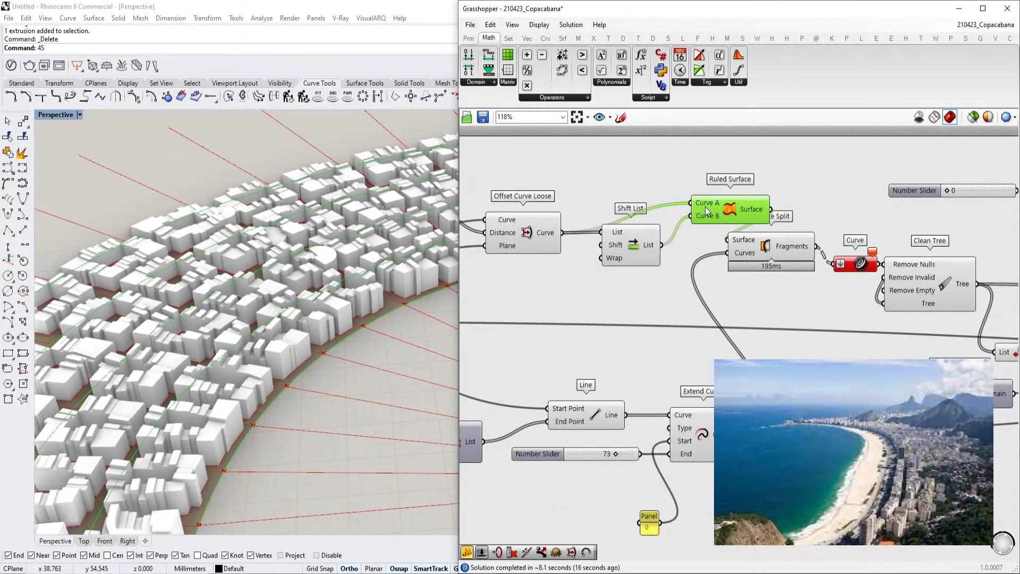
Set the number slider beside the 16 slider to 50
scroll(734, 282, down, 6)
scroll(720, 291, up, 5)
right_drag(706, 301, 678, 330)
right_drag(999, 320, 813, 345)
right_drag(723, 266, 798, 257)
scroll(802, 243, up, 3)
drag(802, 243, 756, 236)
right_drag(854, 204, 803, 211)
double_click(809, 240)
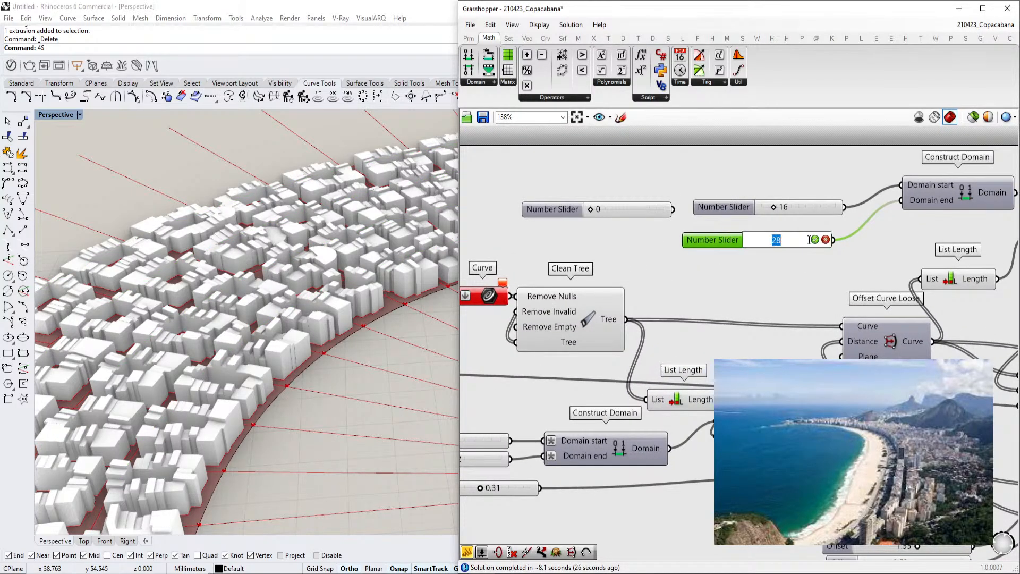
text(50)
key(Return)
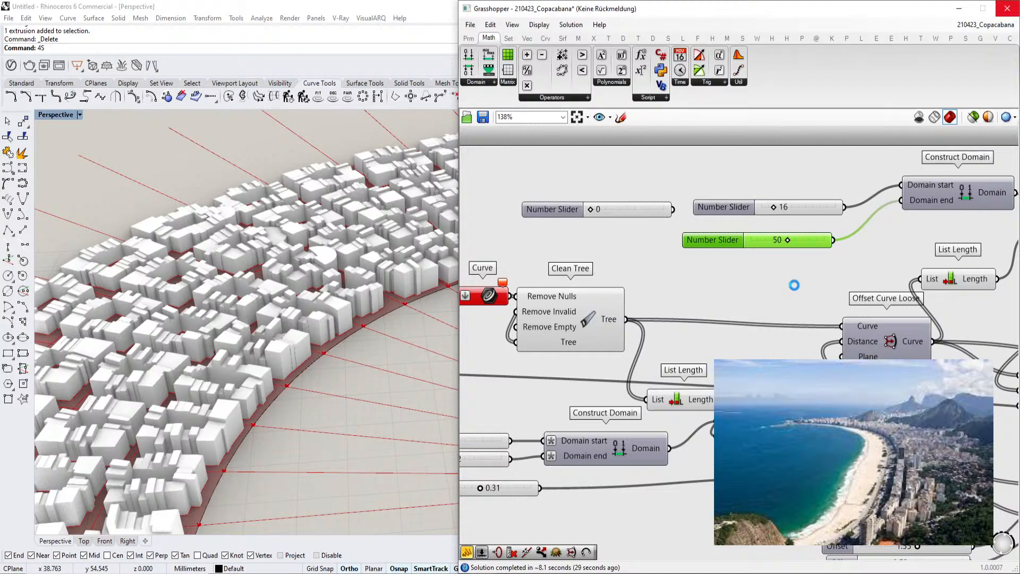
Zoom into the viewport to inspect the smaller blocks and undo the slider change
scroll(794, 285, down, 5)
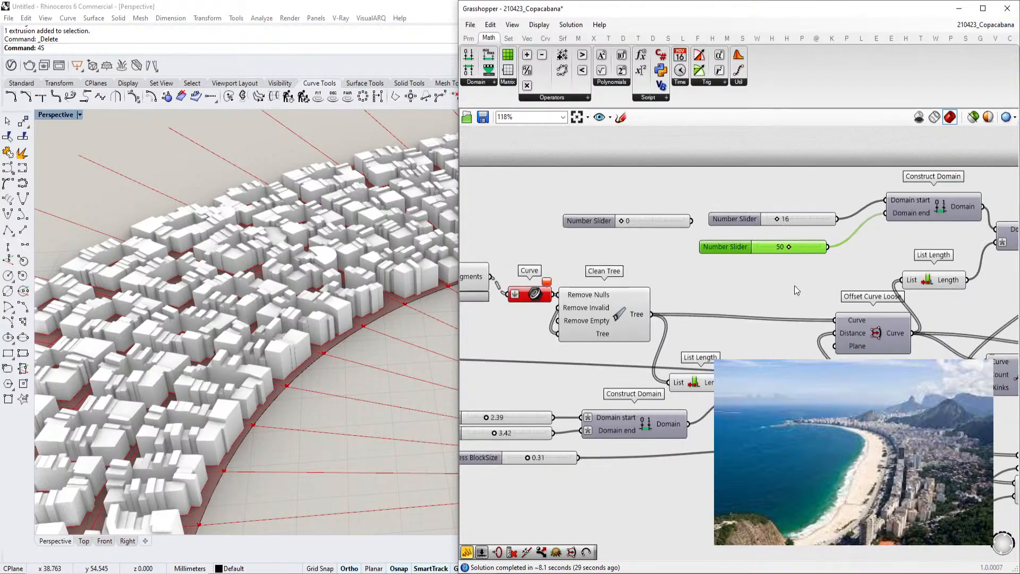
scroll(421, 349, up, 5)
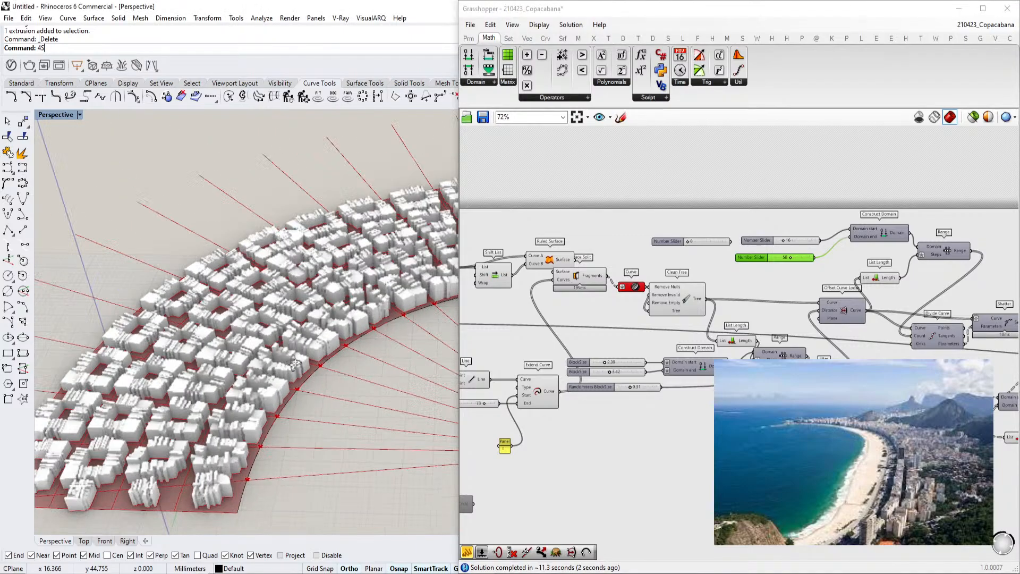
scroll(866, 290, up, 3)
right_drag(477, 315, 484, 321)
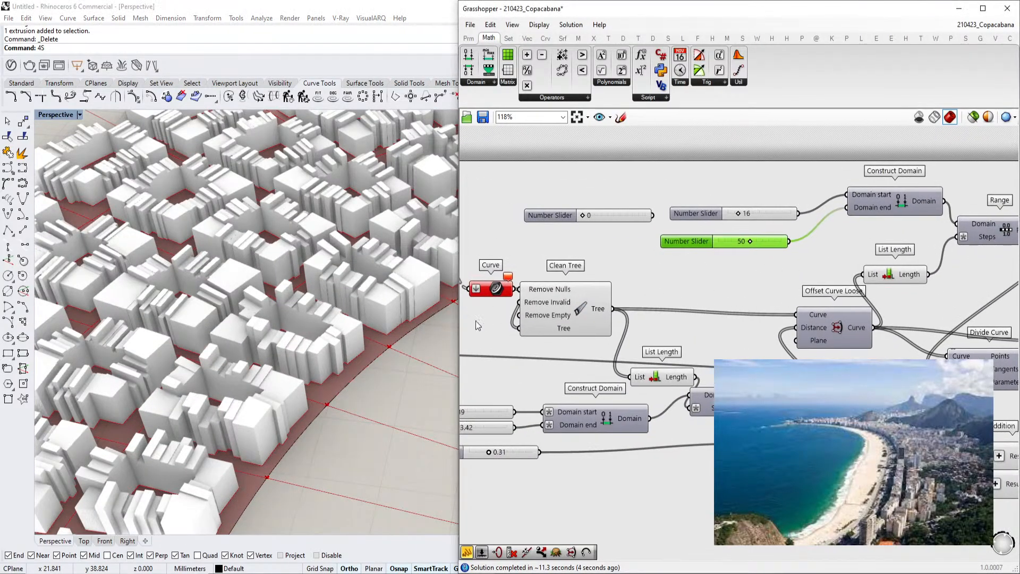
right_drag(719, 284, 750, 306)
right_drag(367, 375, 213, 383)
scroll(311, 397, up, 5)
click(735, 304)
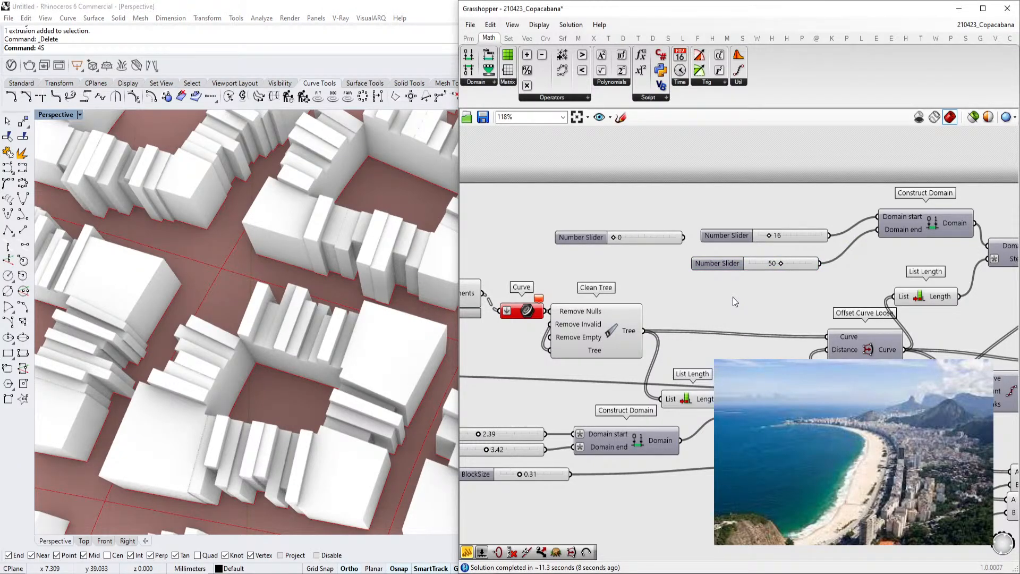
key(ctrl+z)
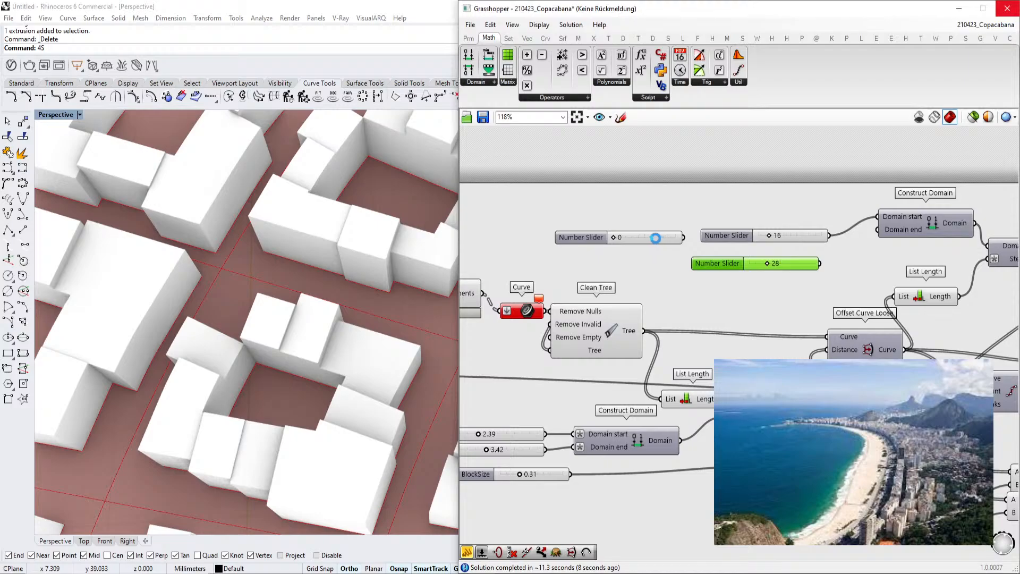
Delete a stray component and select the Geometry parameter holding the block outlines
scroll(644, 239, down, 2)
click(645, 256)
key(Delete)
scroll(660, 247, down, 7)
right_drag(797, 235, 697, 264)
scroll(904, 240, up, 9)
drag(764, 278, 782, 285)
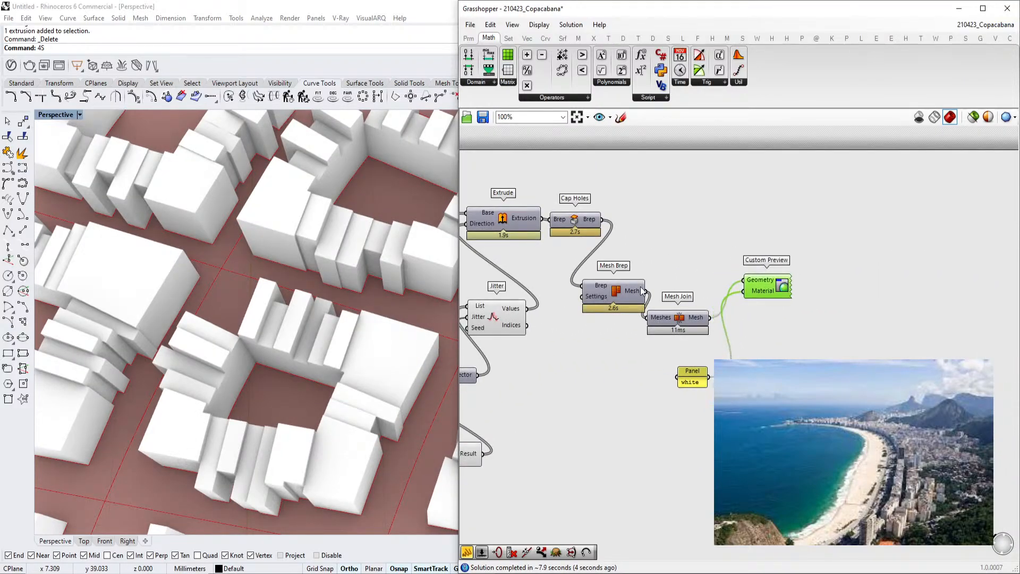
right_drag(555, 244, 656, 255)
scroll(655, 255, up, 2)
scroll(656, 255, down, 4)
right_drag(468, 261, 732, 267)
scroll(732, 266, up, 4)
click(690, 269)
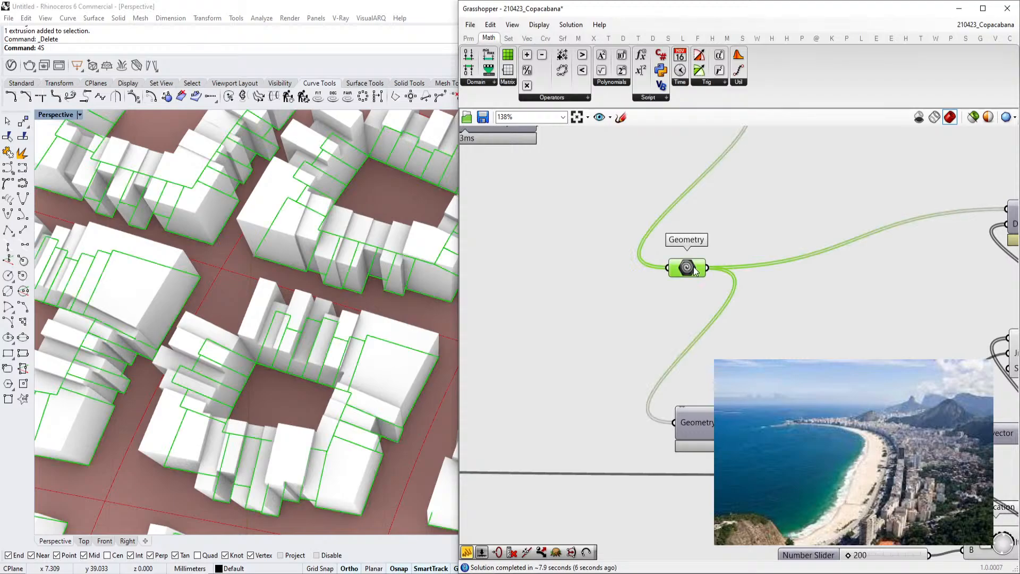
mouse_move(695, 270)
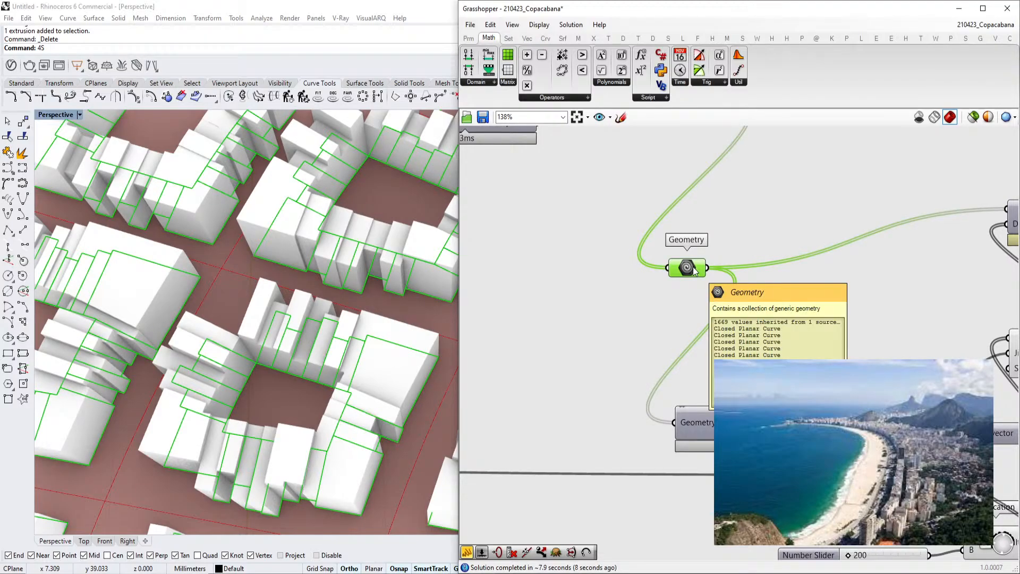
Place an Extrude Linear component beside the Geometry parameter
click(546, 38)
click(563, 38)
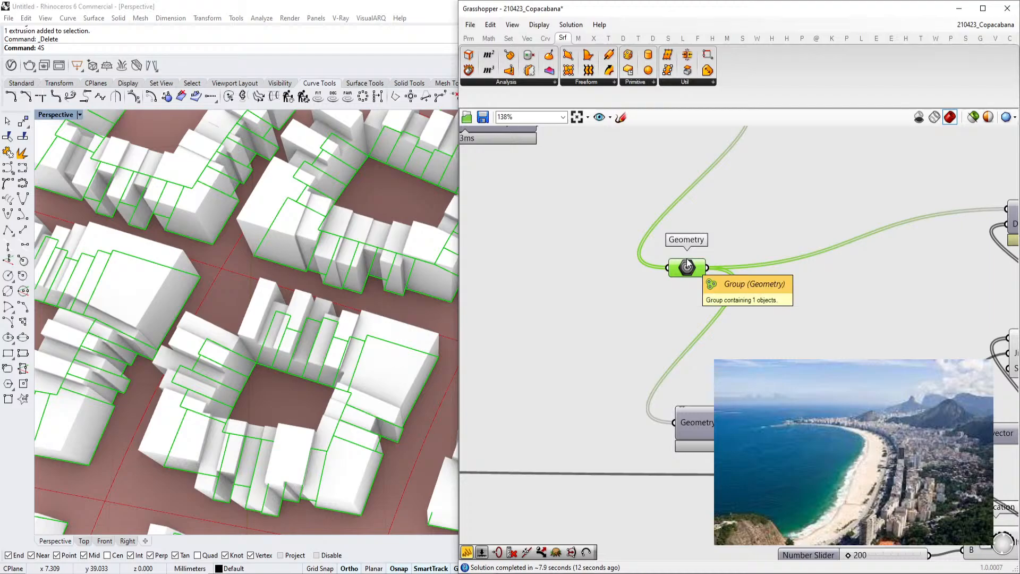
double_click(752, 229)
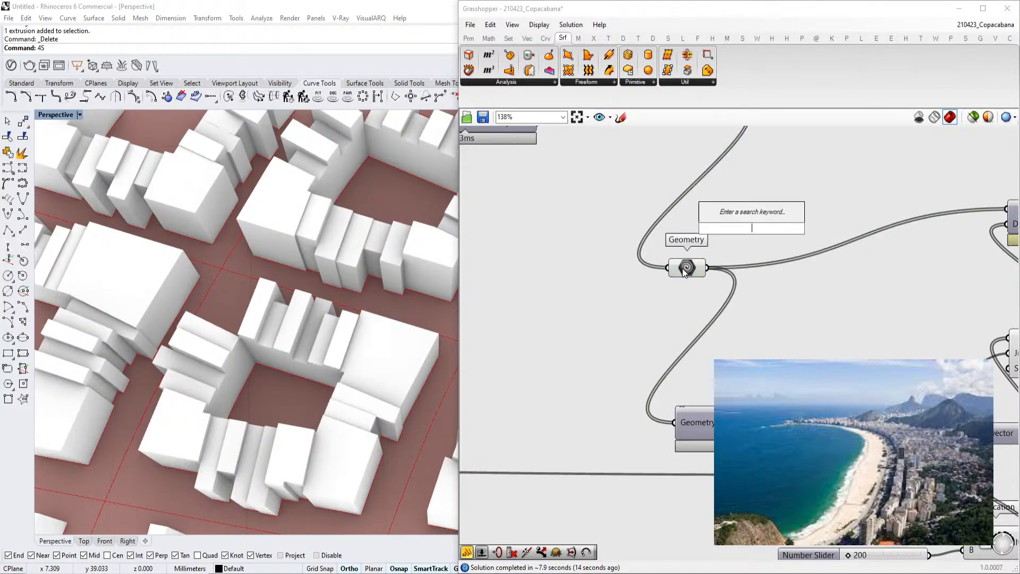
click(587, 82)
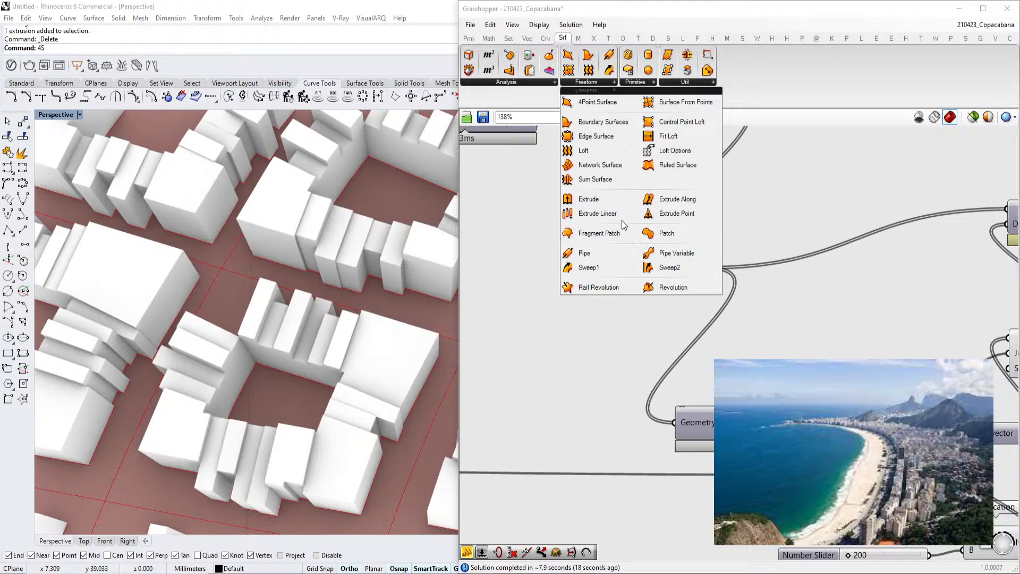
drag(615, 211, 798, 220)
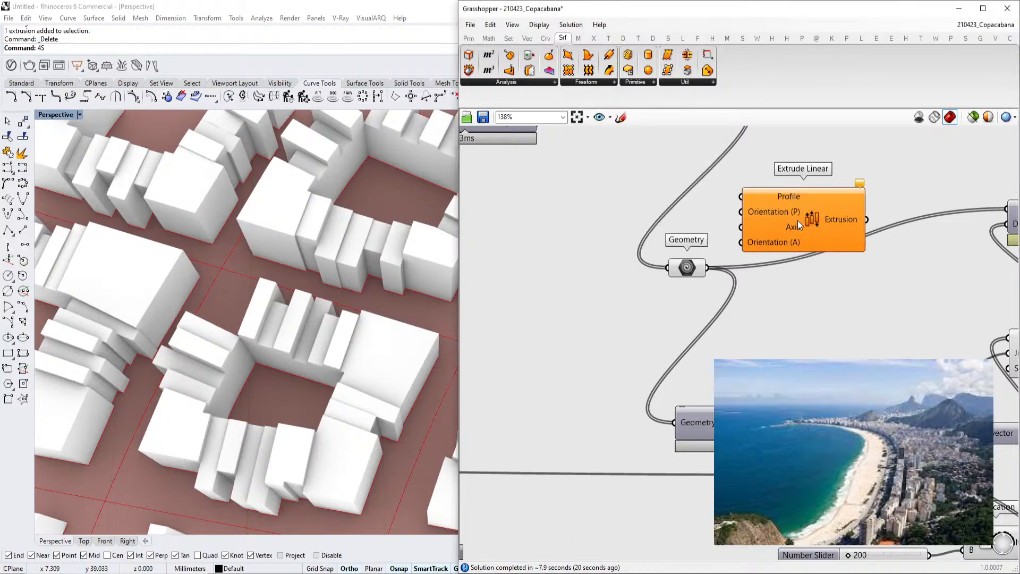
right_drag(790, 218, 770, 230)
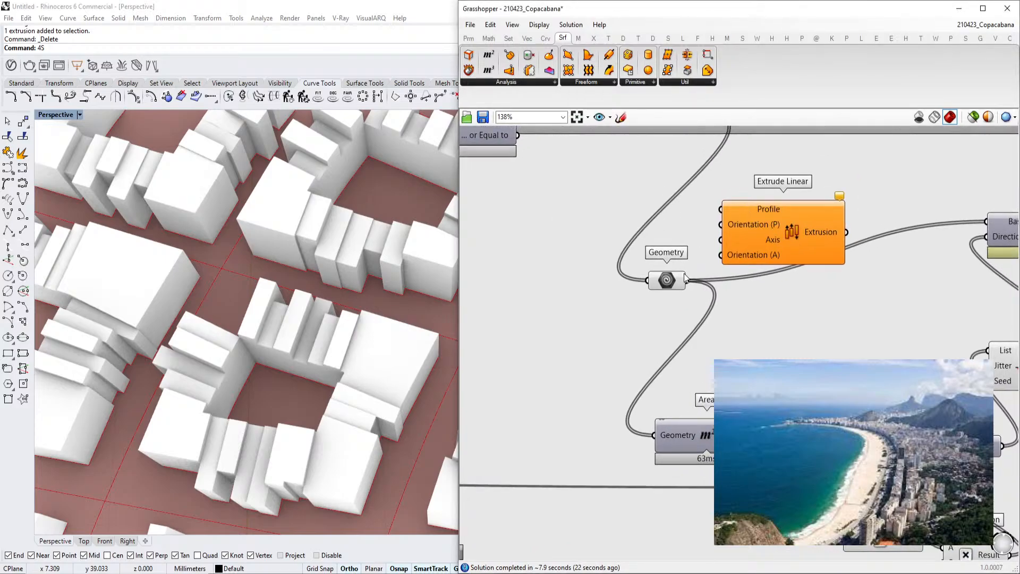
Add a Unit Z vector component below the Geometry parameter and delete the Extrude Linear component
scroll(808, 229, down, 2)
scroll(797, 229, up, 2)
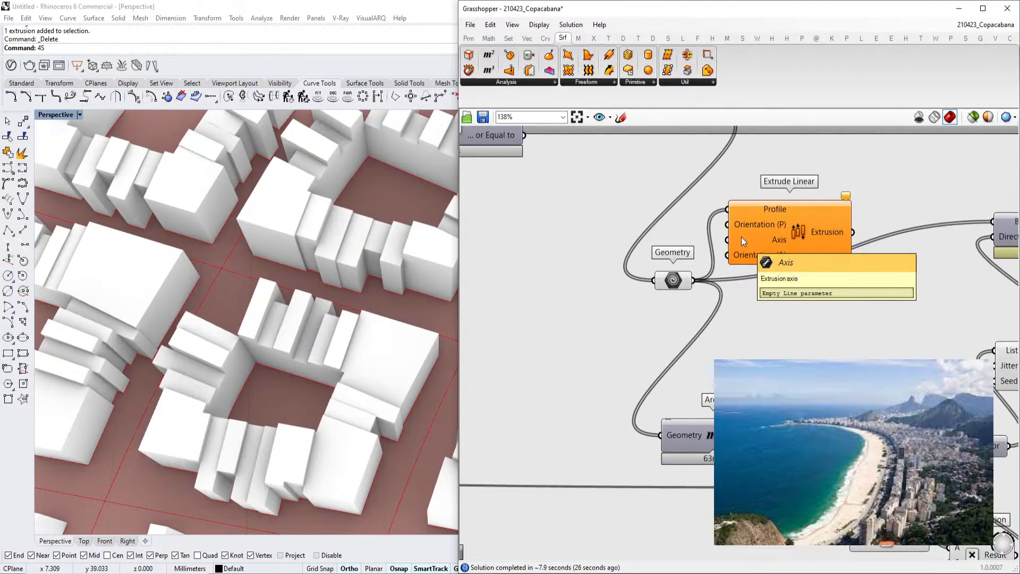
double_click(621, 325)
text(unit z)
key(Return)
drag(732, 241, 671, 328)
click(802, 227)
key(Delete)
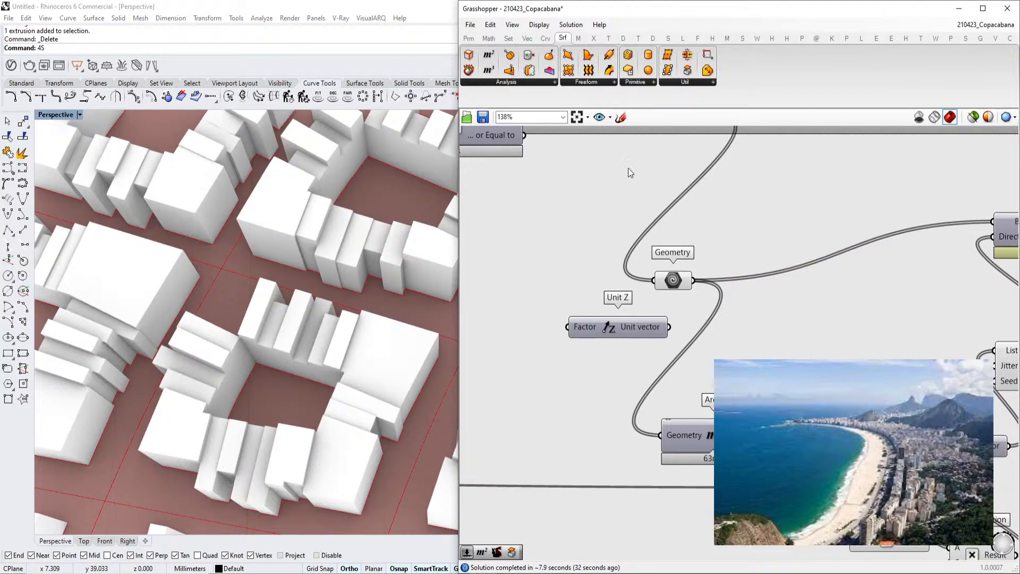
Place a new Extrude Linear component and a Line SDL component near the Geometry parameter
click(586, 83)
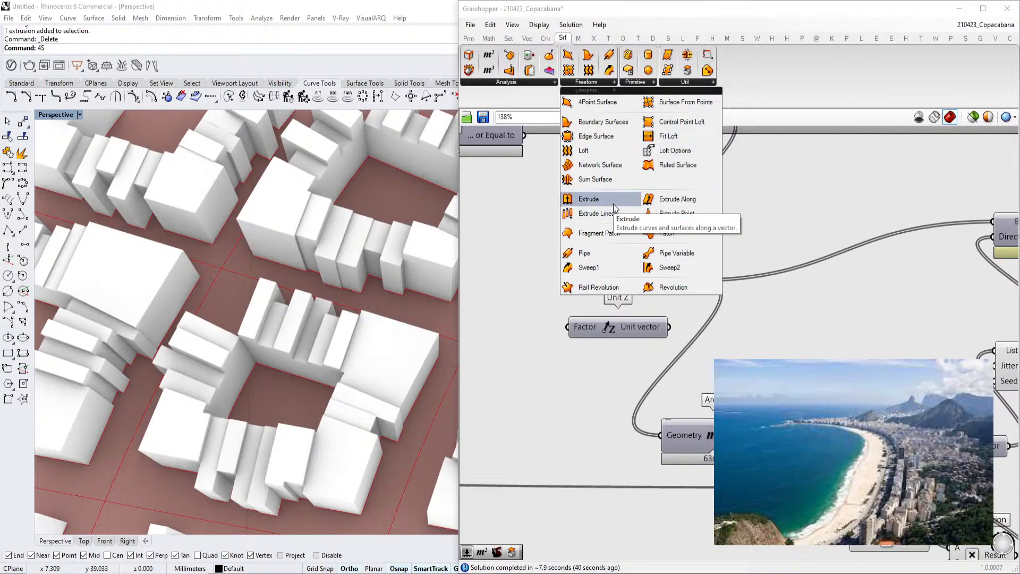
drag(611, 222, 764, 236)
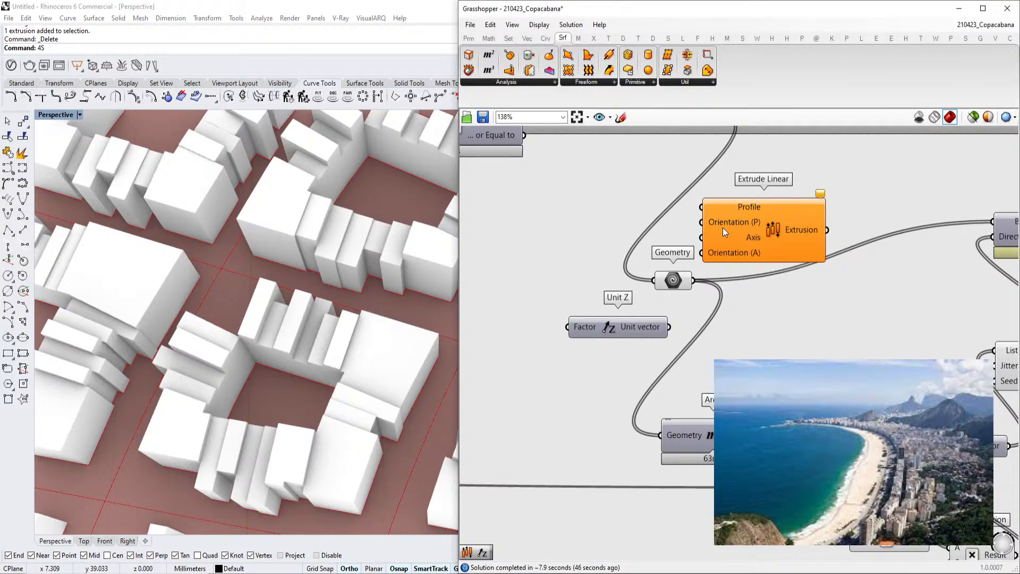
double_click(812, 317)
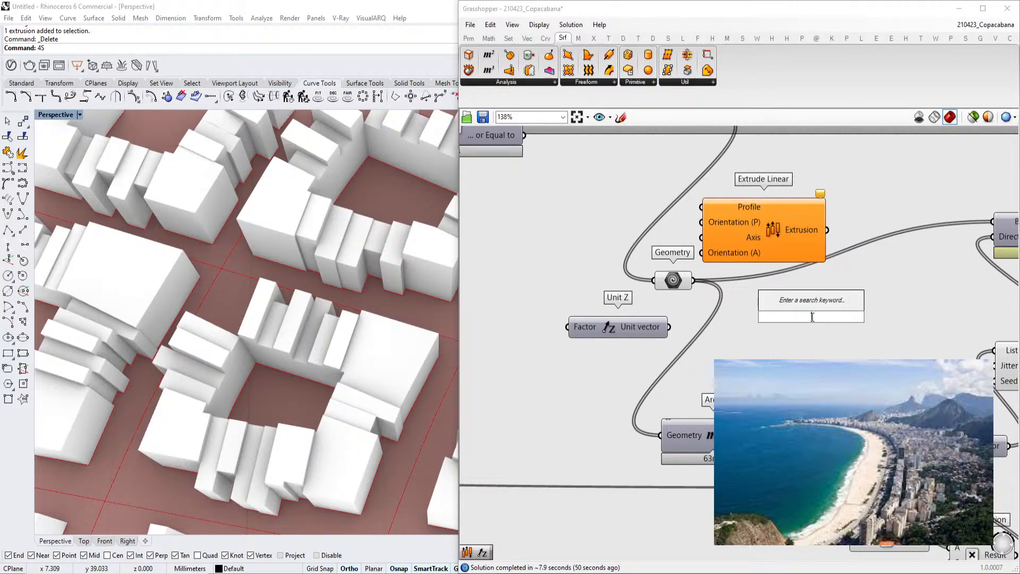
text(sdl)
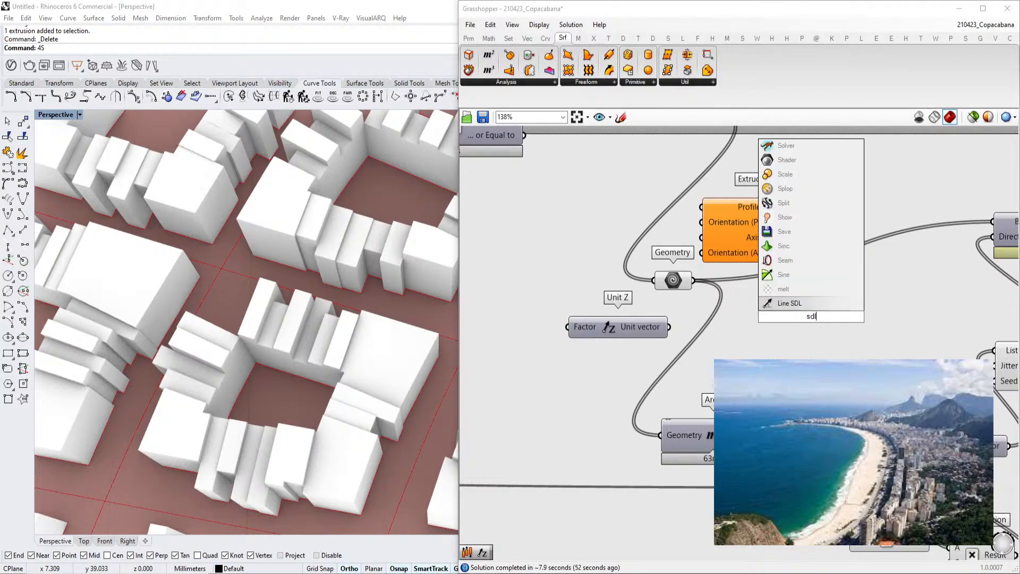
click(808, 308)
scroll(807, 308, down, 4)
drag(808, 308, 700, 242)
scroll(699, 242, up, 3)
right_drag(700, 243, 770, 255)
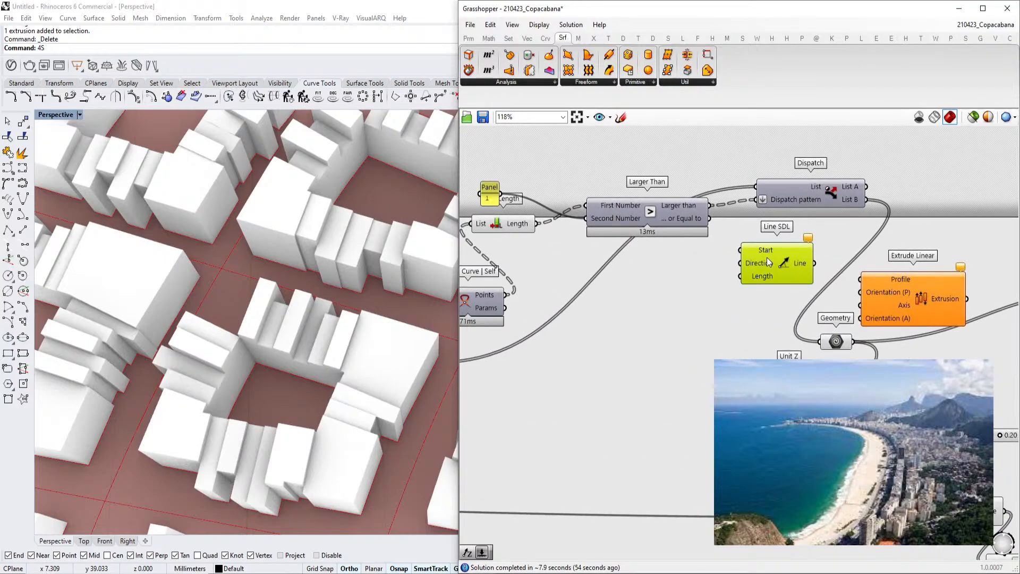
Add an Area component to the left of the Line SDL component
double_click(929, 203)
text(area)
click(919, 192)
mouse_move(868, 200)
mouse_down()
mouse_move(895, 202)
mouse_move(688, 292)
mouse_up()
drag(744, 261, 776, 263)
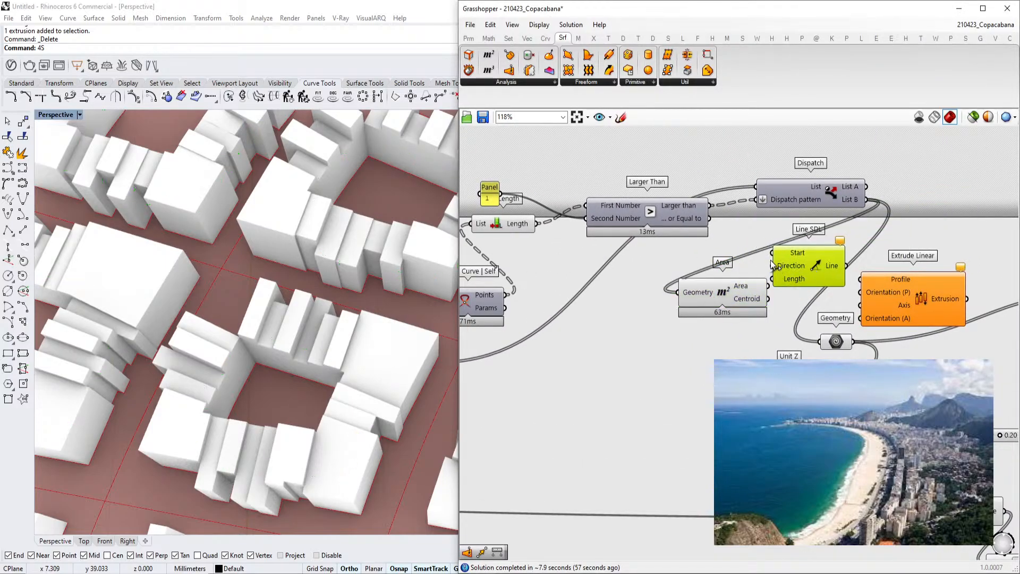
Delete the Area component and undo the deletion
click(736, 293)
key(Delete)
click(790, 200)
scroll(790, 200, down, 2)
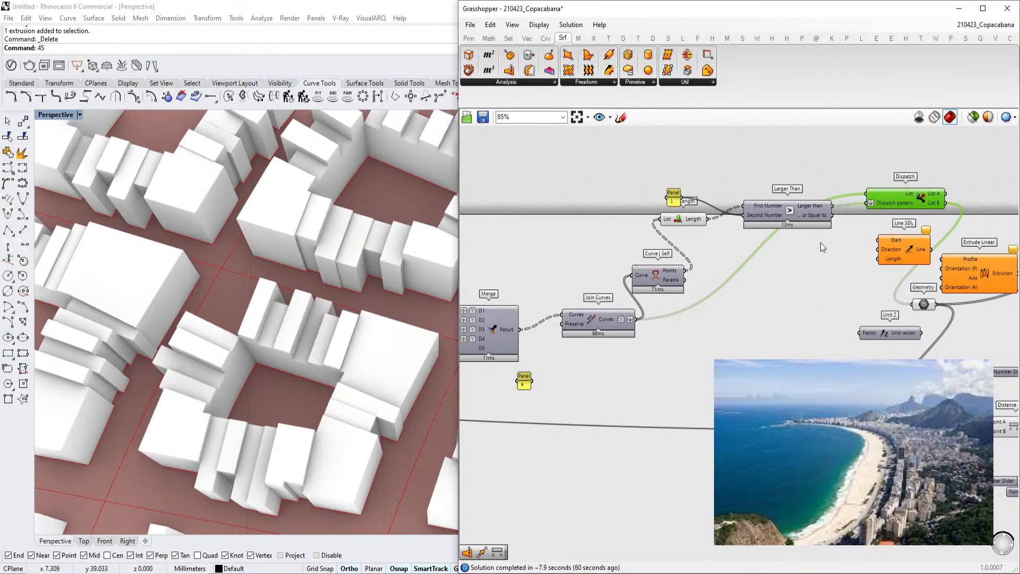
right_drag(821, 243, 770, 247)
right_drag(842, 216, 792, 220)
scroll(792, 220, up, 2)
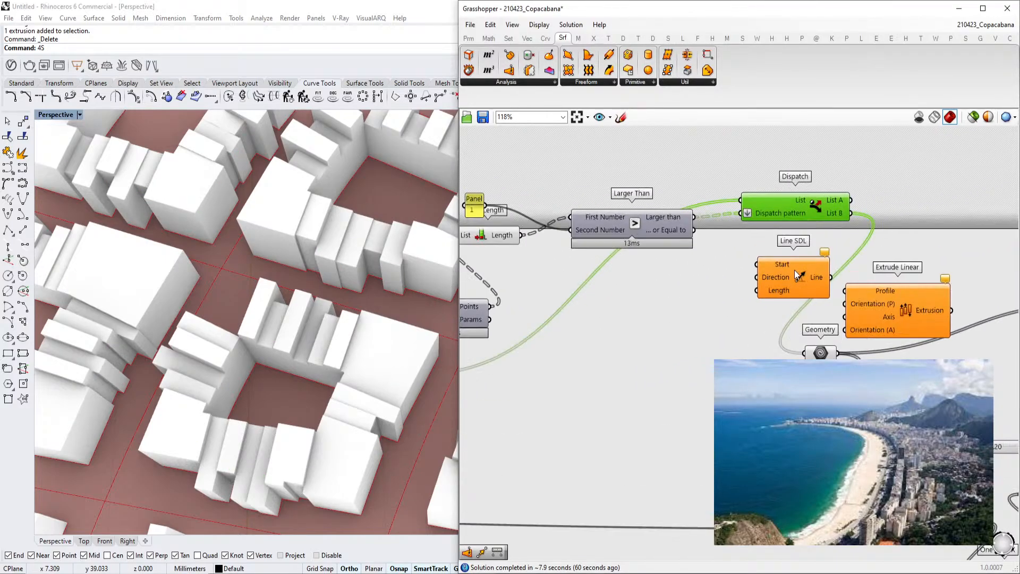
key(ctrl+z)
click(781, 268)
scroll(680, 363, up, 2)
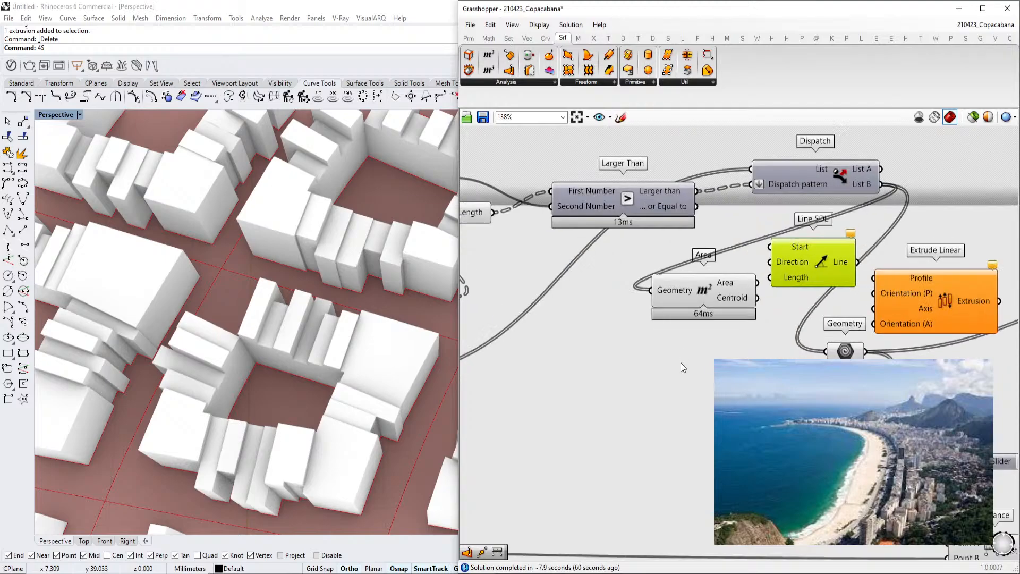
Reposition the Line SDL component below the Area component and wire the Area centroid into its Start input
drag(746, 307, 758, 269)
drag(788, 232, 787, 229)
drag(861, 255, 773, 375)
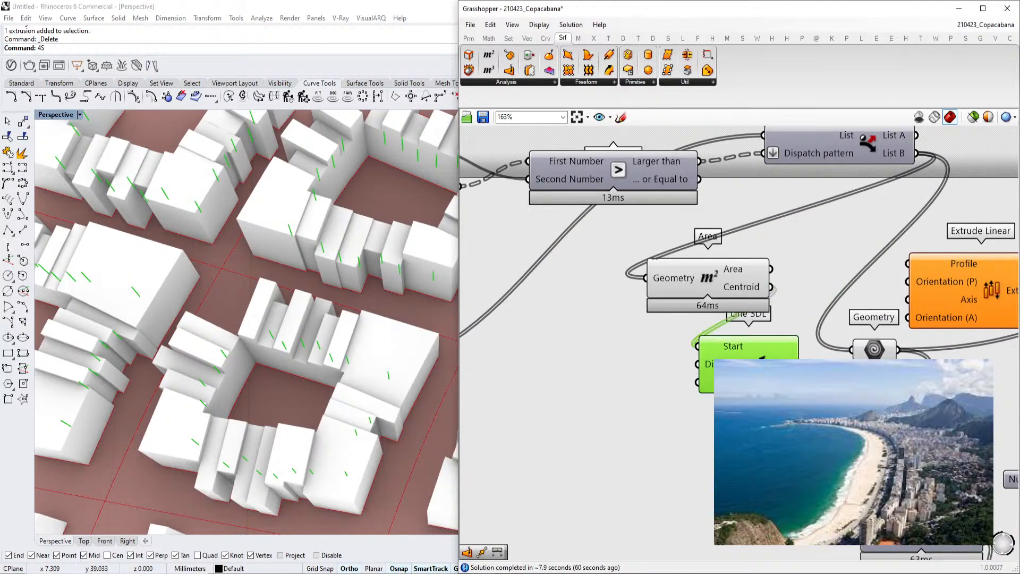
Connect the Line SDL output to the Axis input of the Extrude Linear component
right_drag(826, 374, 735, 348)
drag(706, 338, 806, 323)
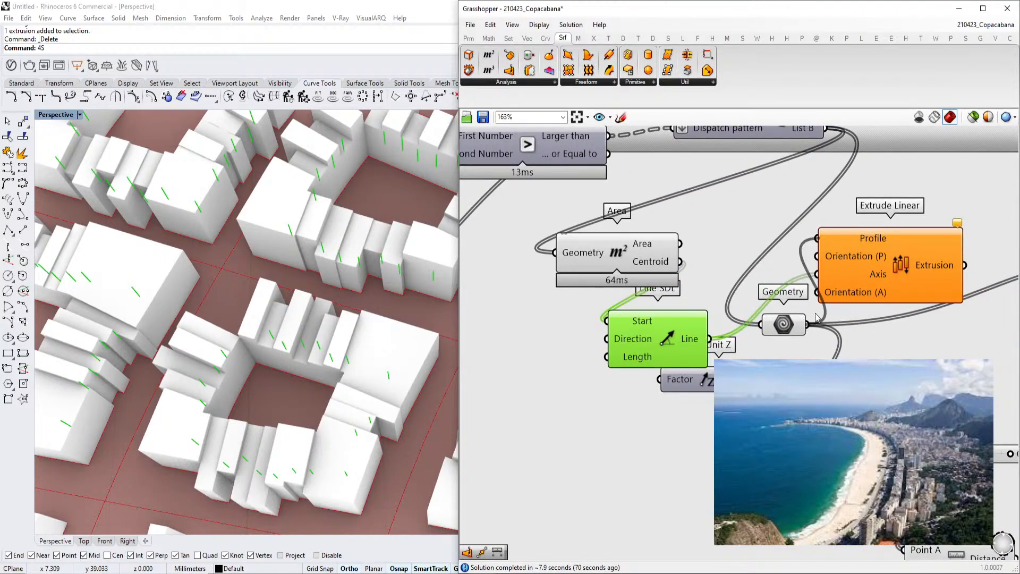
click(895, 264)
Inspect the extrusion preview in the viewport and the Extrude Linear input tooltips
scroll(894, 264, down, 2)
right_drag(400, 393, 369, 334)
mouse_move(847, 275)
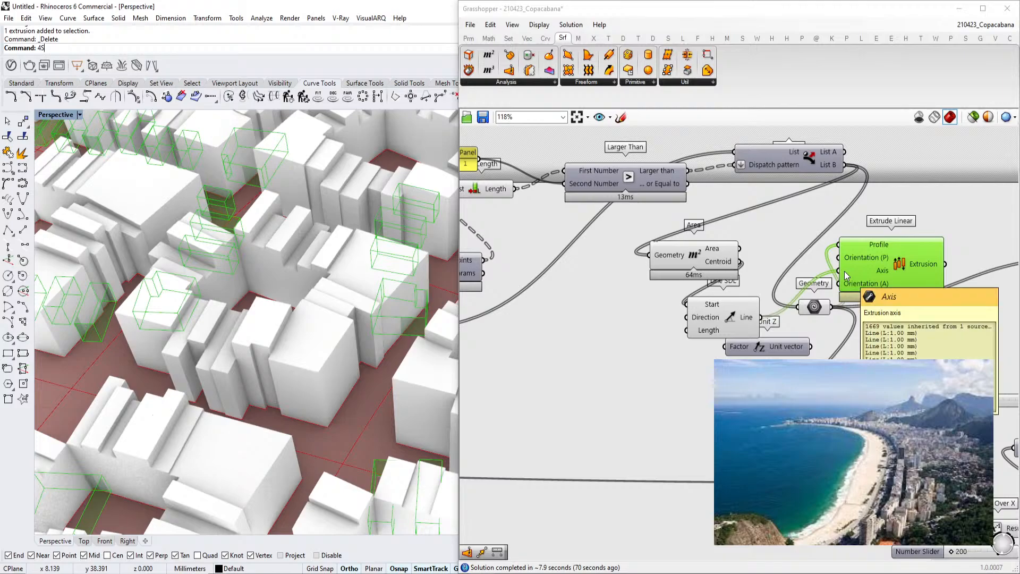
scroll(362, 403, down, 10)
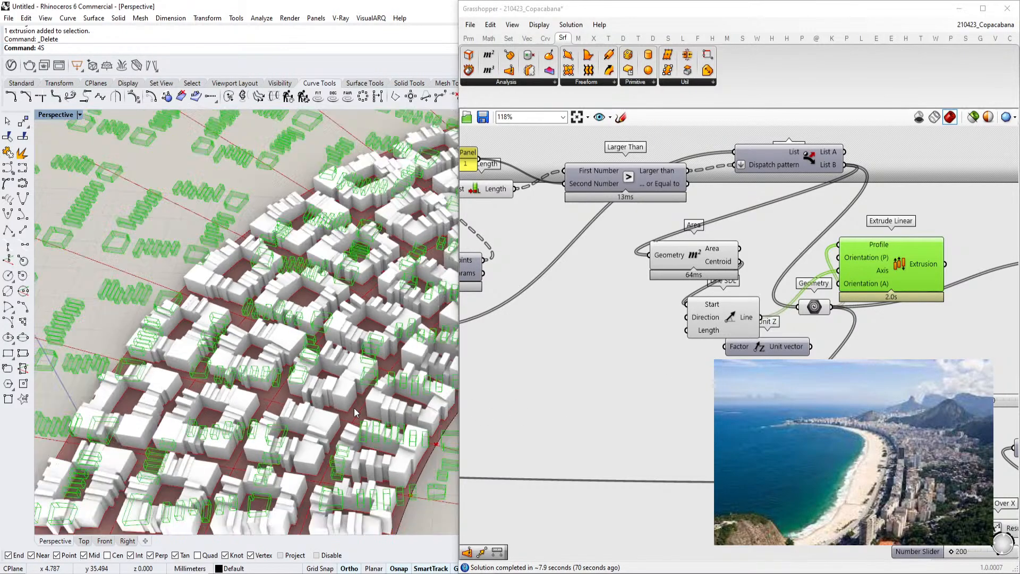
right_drag(340, 376, 345, 401)
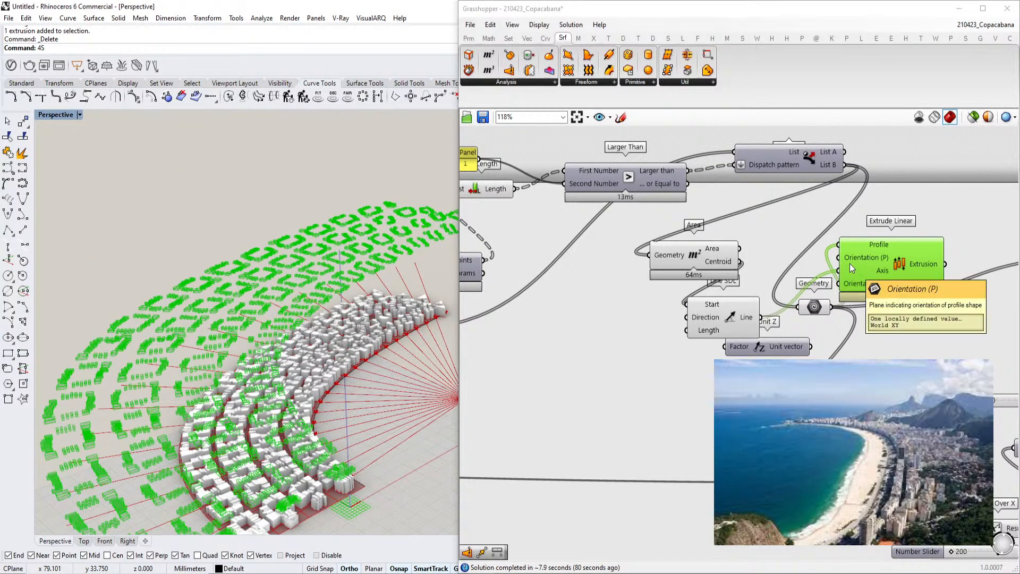
mouse_move(859, 285)
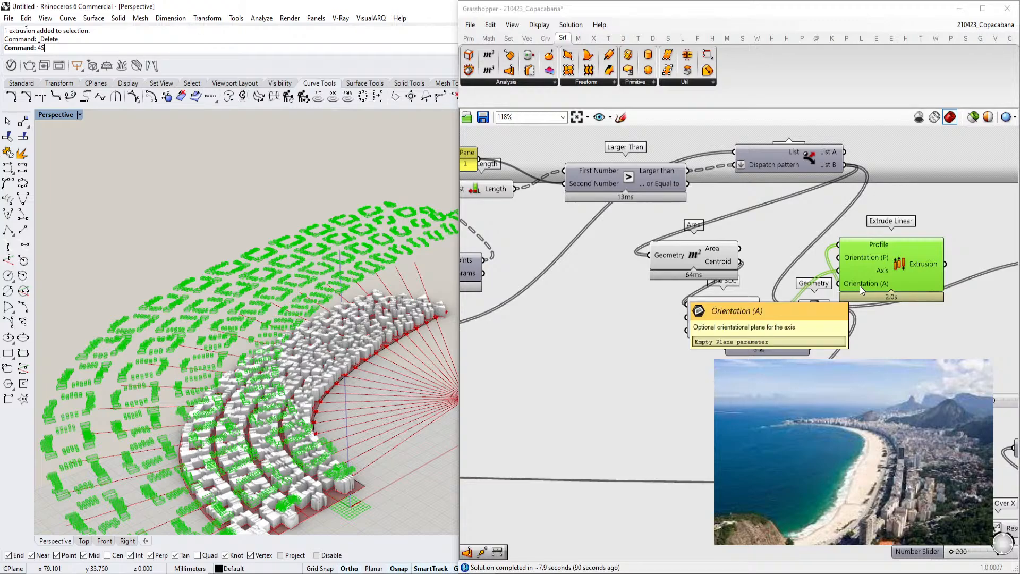
Wire the Line SDL output into the Orientation (A) input of Extrude Linear
scroll(860, 285, up, 2)
drag(727, 354, 821, 316)
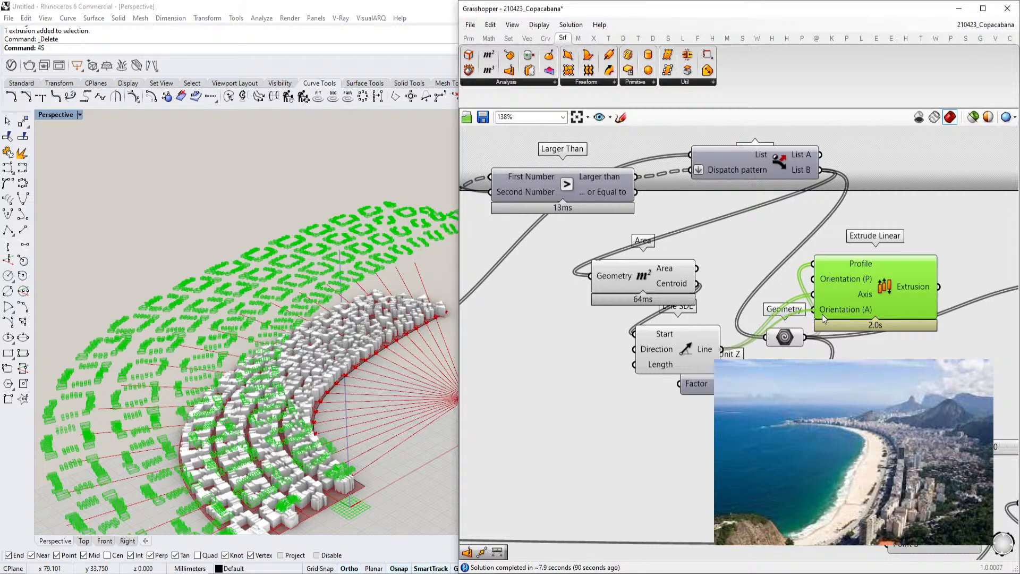
scroll(860, 275, up, 1)
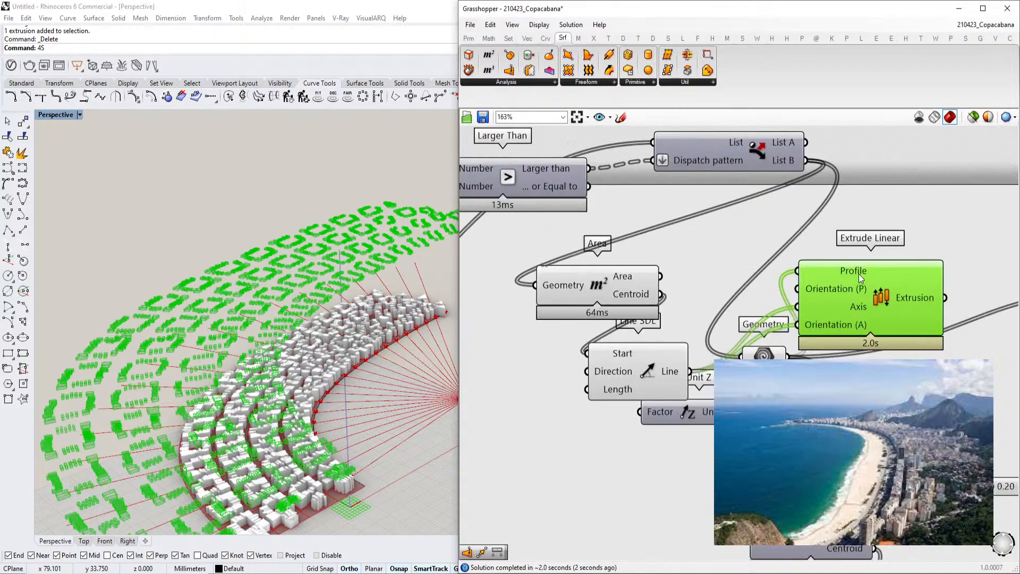
Delete the Extrude Linear component and undo the deletion
key(Delete)
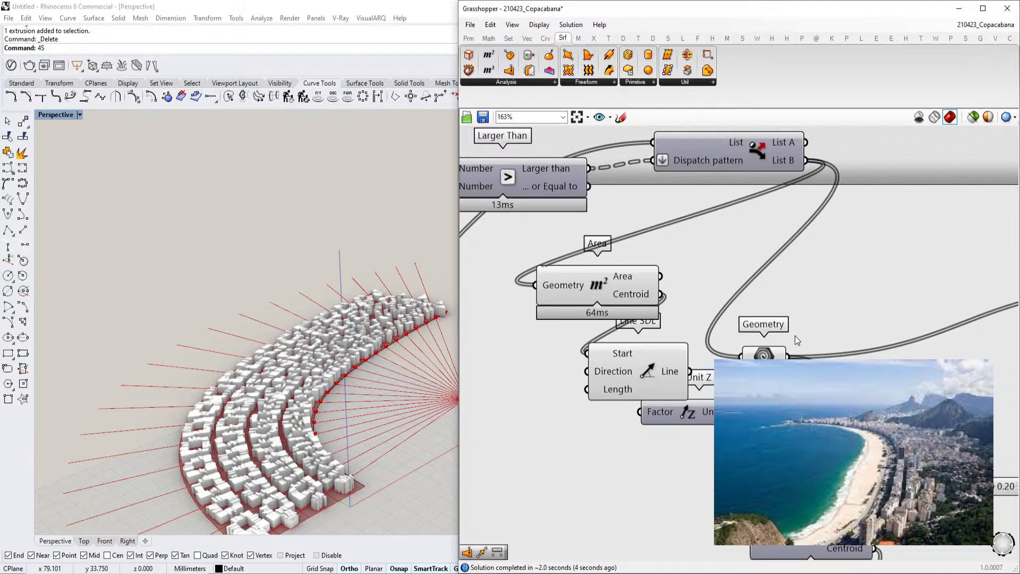
click(599, 83)
right_drag(875, 243, 877, 262)
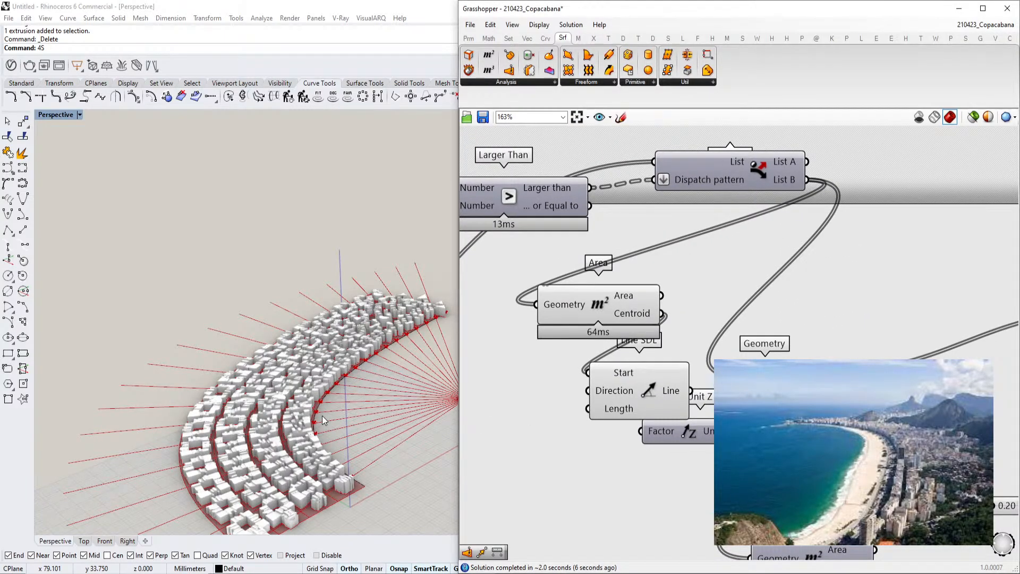
key(ctrl+z)
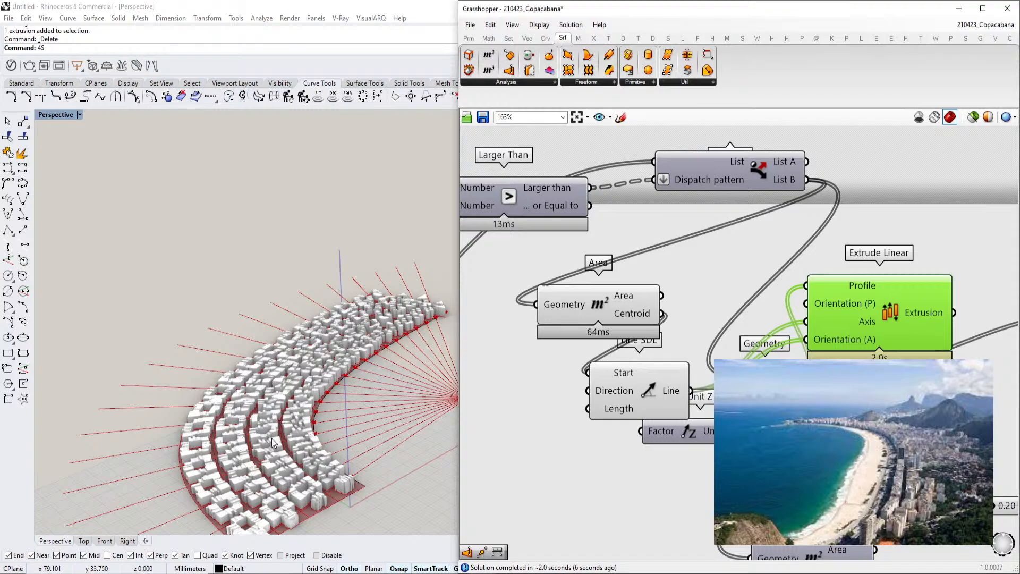
Delete the Extrude Linear, Line SDL and Area components from the canvas
scroll(272, 443, up, 10)
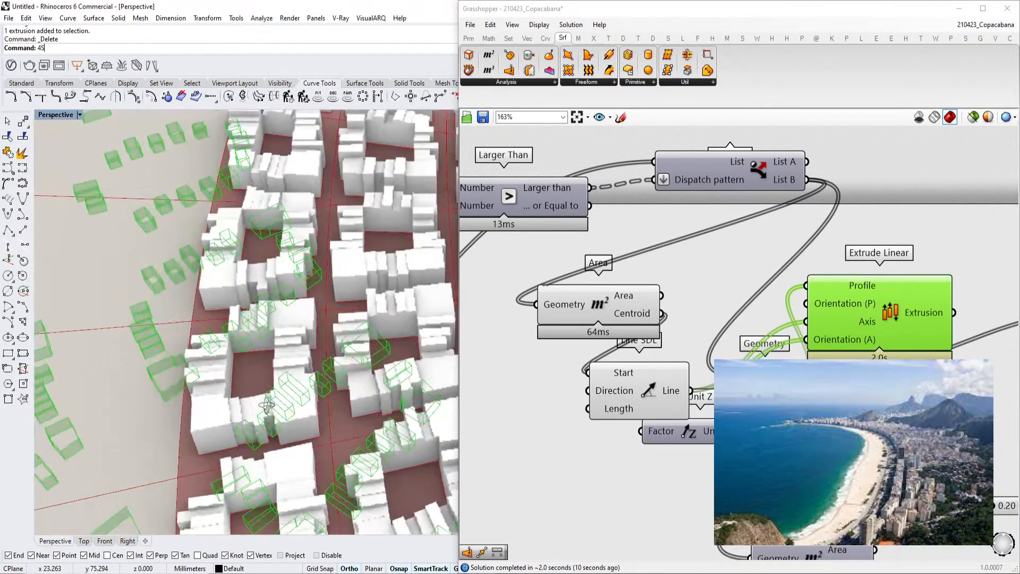
right_drag(267, 405, 260, 414)
click(906, 228)
click(913, 290)
key(Delete)
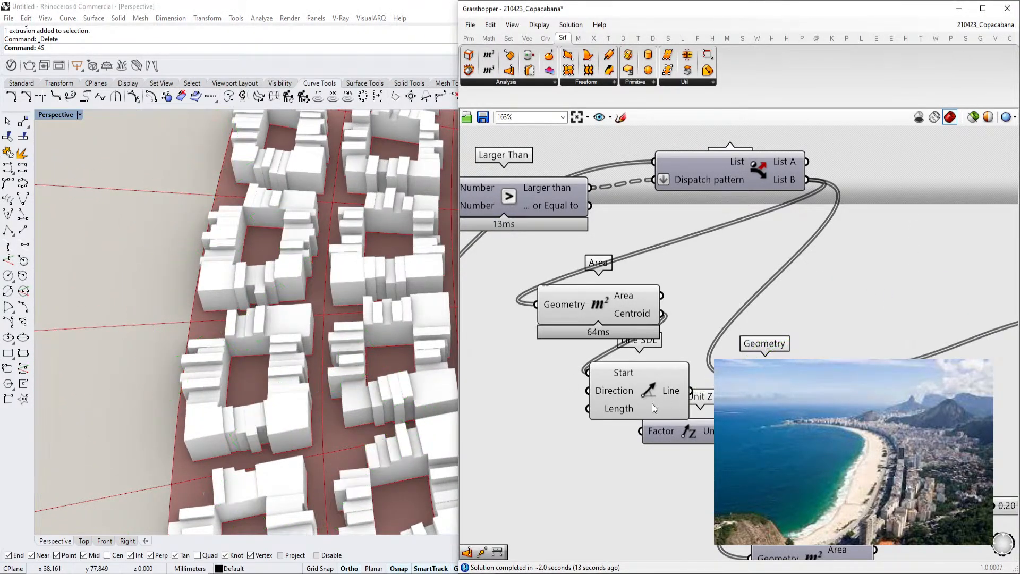
click(661, 404)
key(Delete)
click(615, 321)
key(Delete)
Place a Mesh Brep component from the Mesh utilities above the Geometry parameter
click(578, 83)
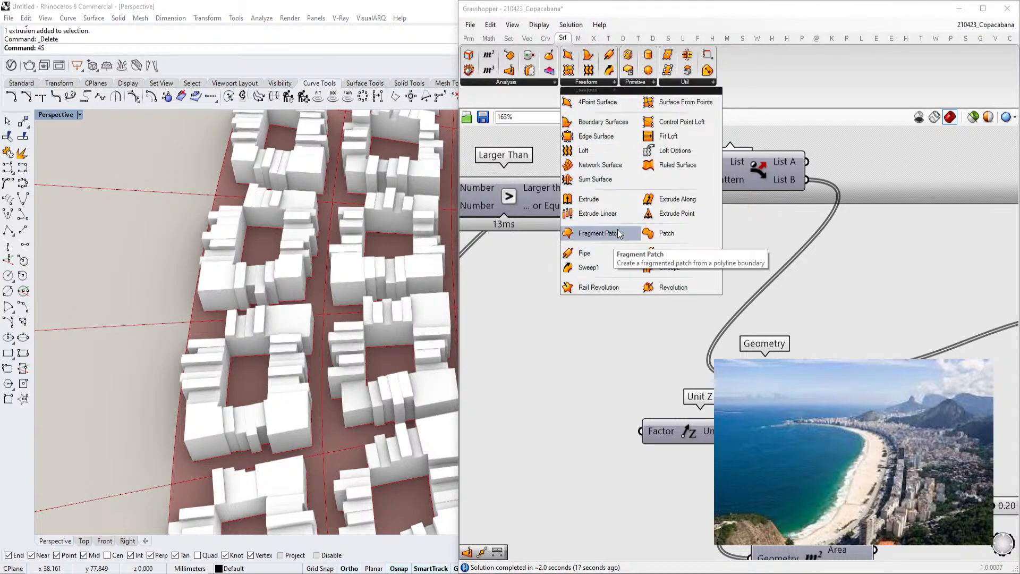
click(593, 39)
click(579, 39)
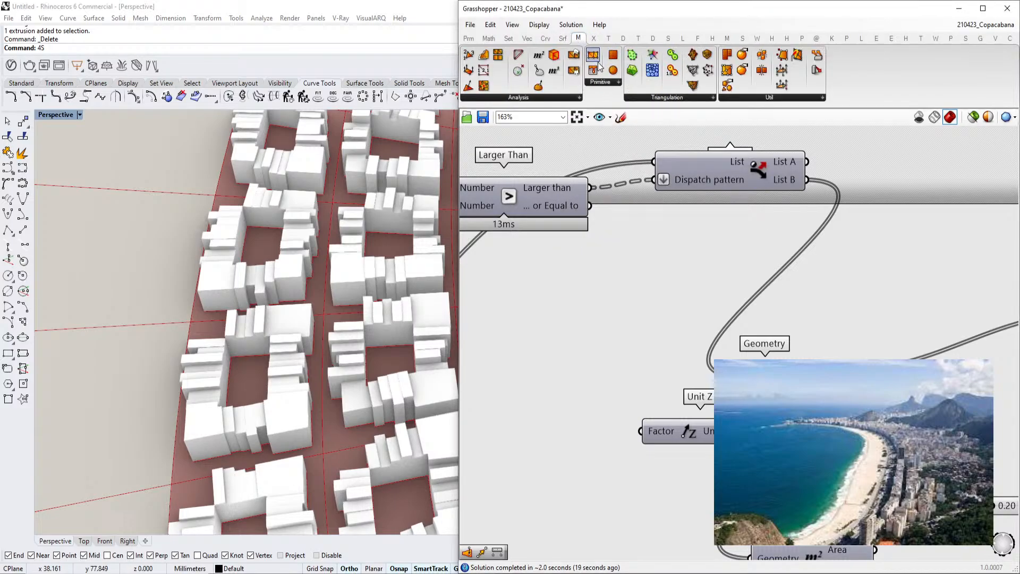
click(562, 98)
click(614, 83)
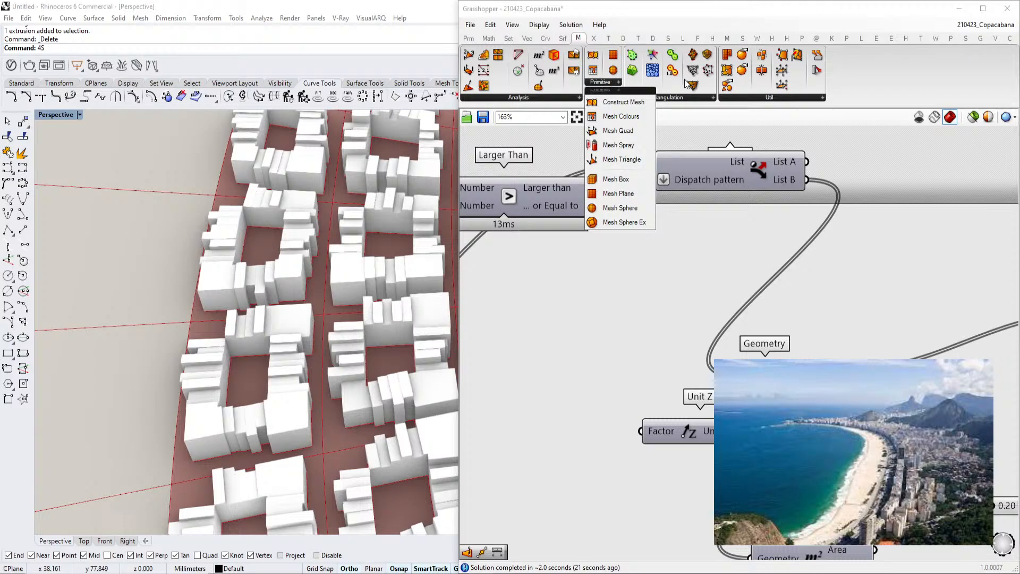
click(759, 97)
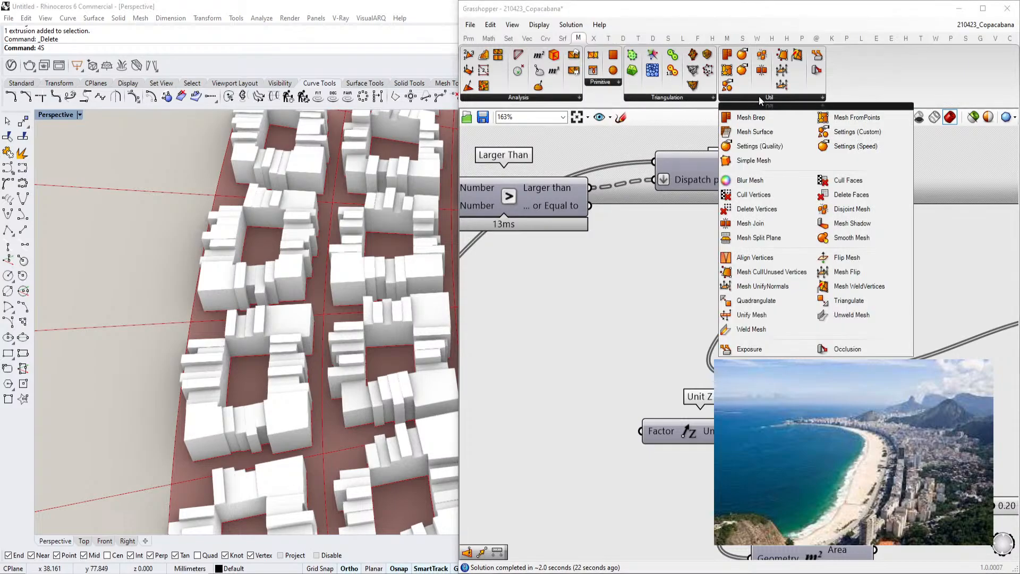
click(777, 120)
click(869, 307)
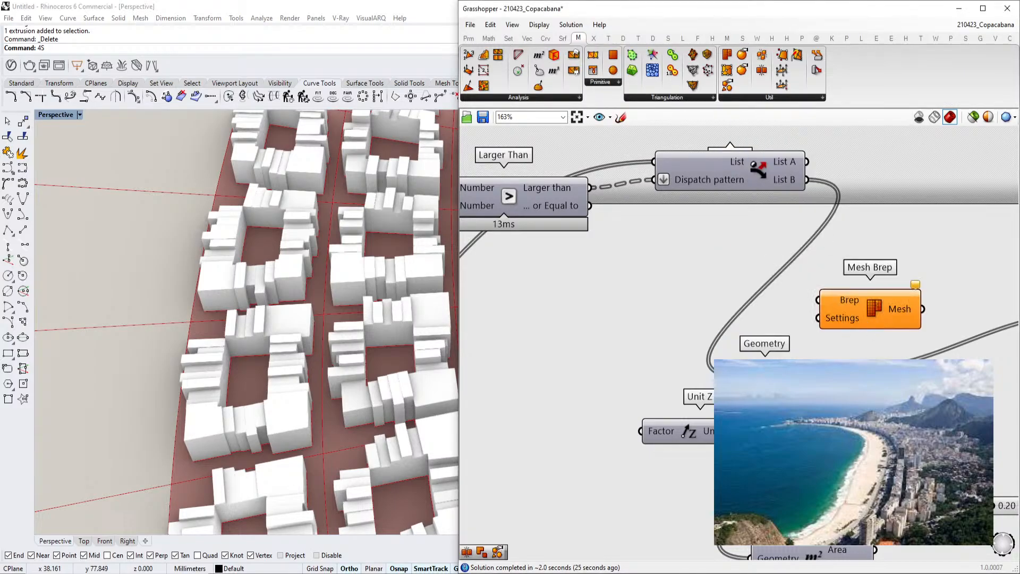
Connect the Geometry parameter to the Brep input of Mesh Brep
drag(801, 349, 818, 301)
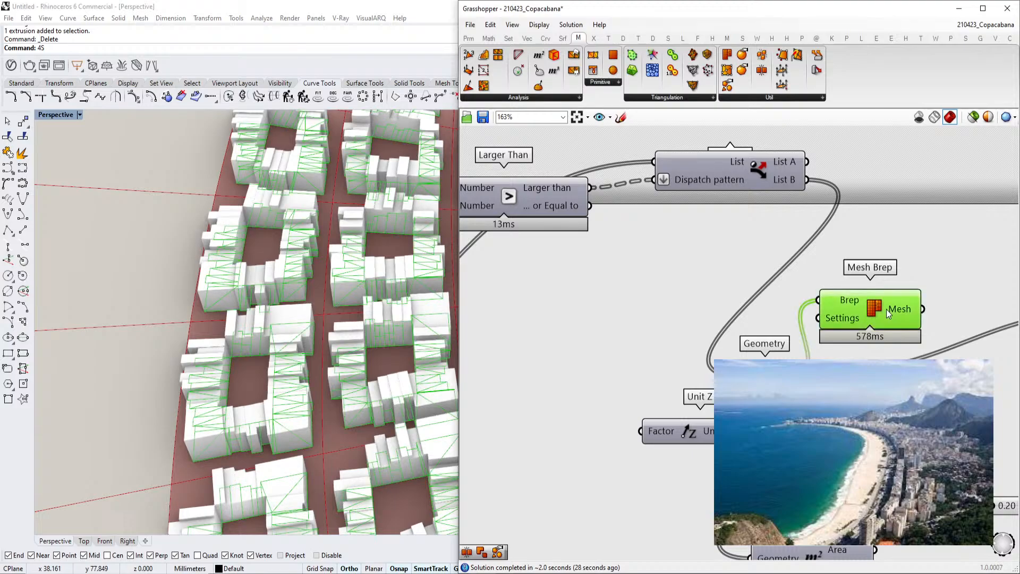
right_drag(266, 319, 213, 340)
scroll(847, 321, up, 2)
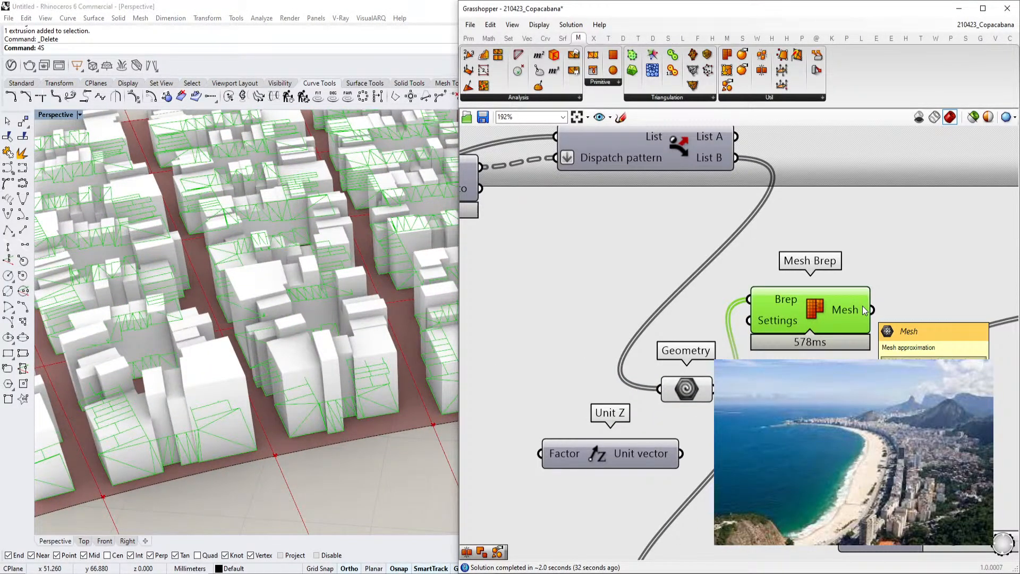
click(550, 97)
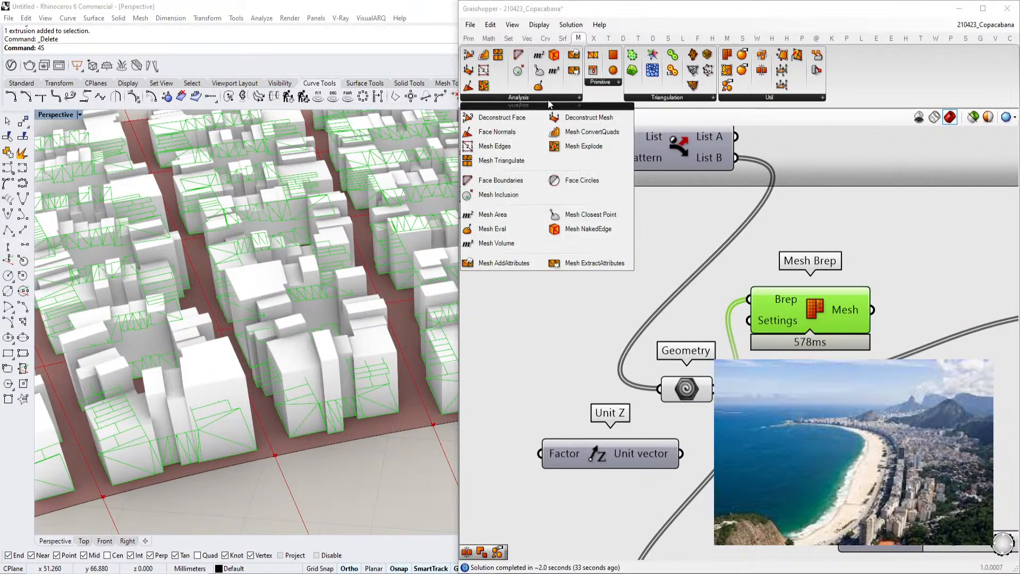
click(609, 85)
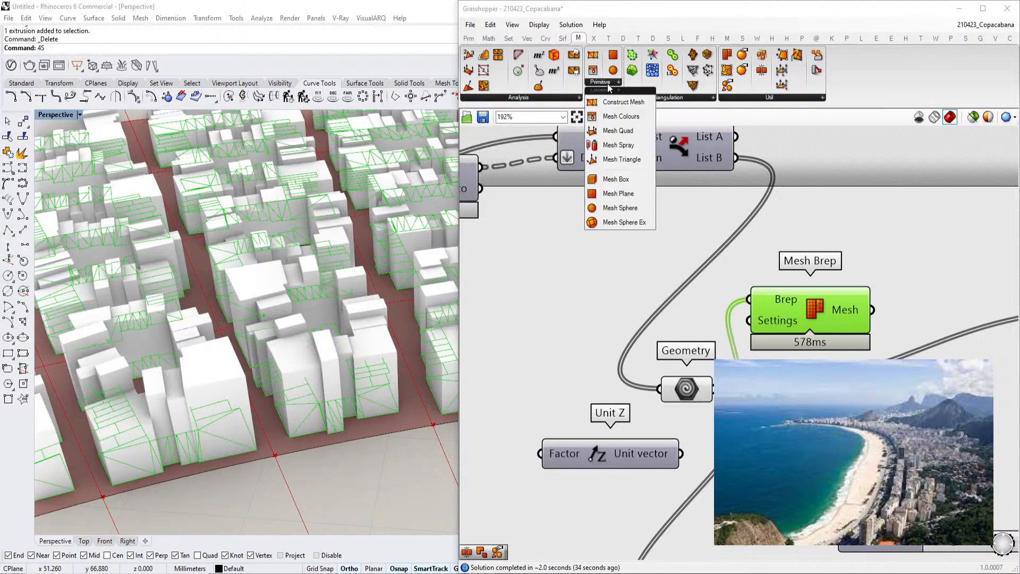
click(701, 102)
click(751, 102)
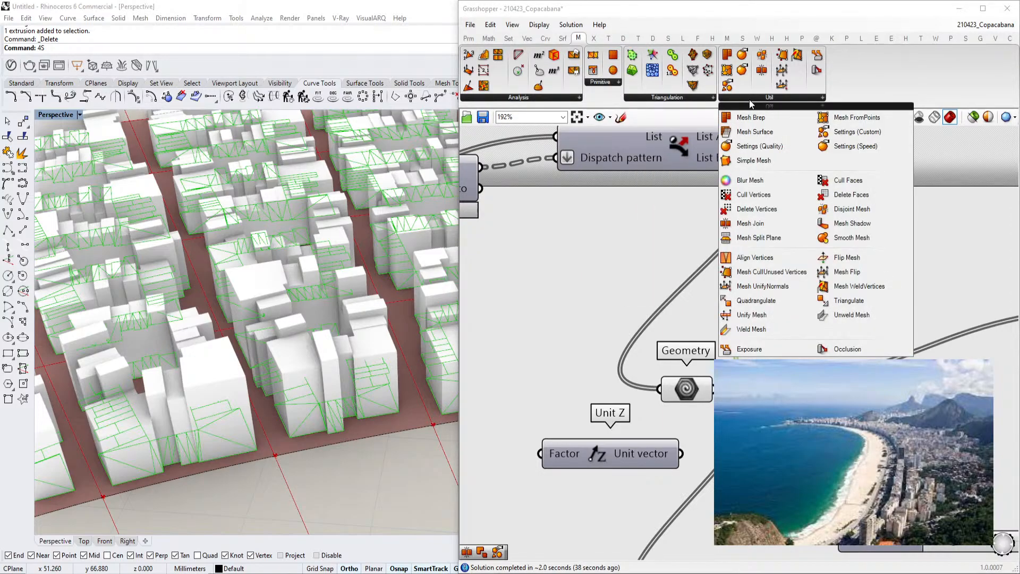
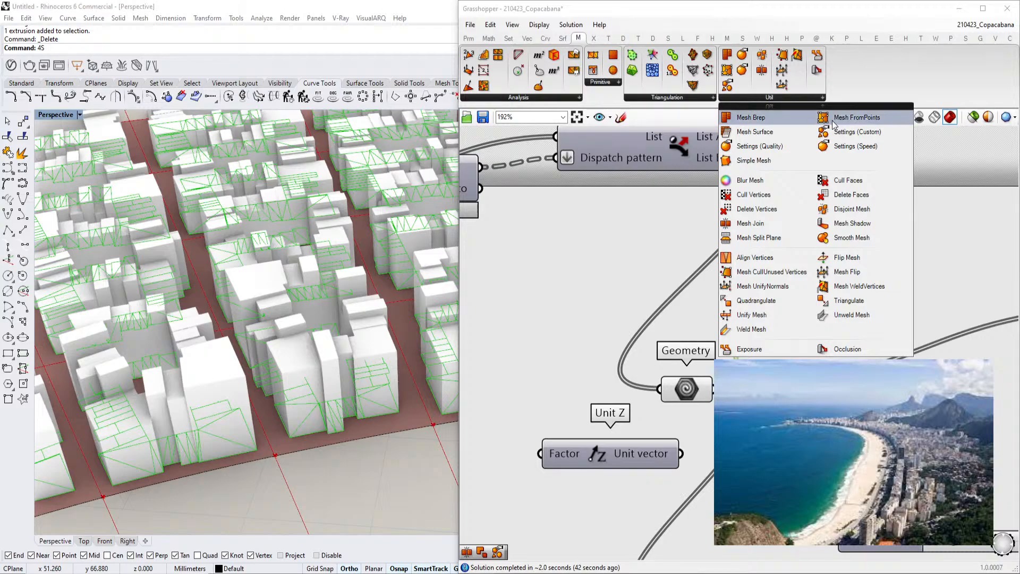
click(664, 102)
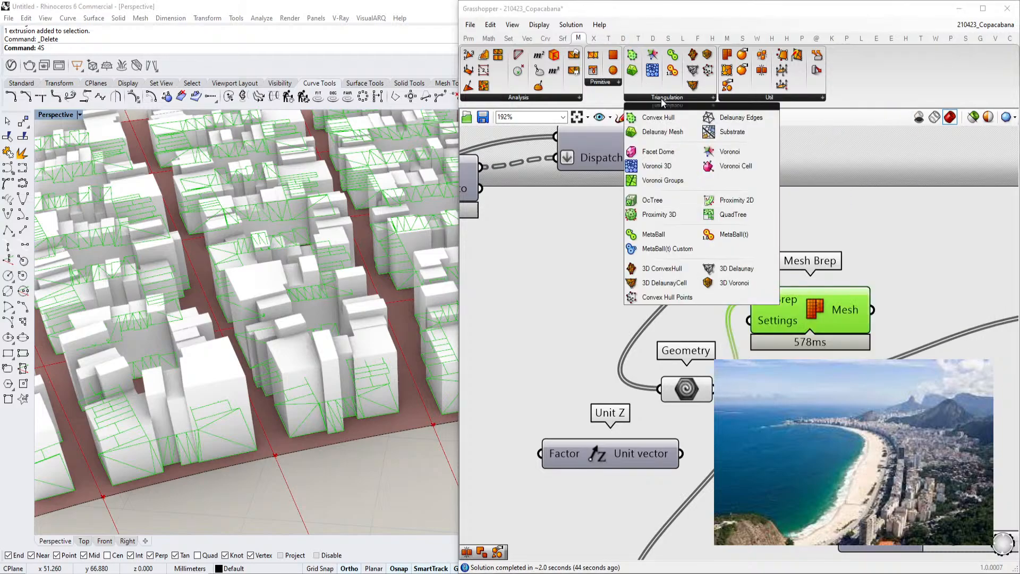
click(539, 100)
scroll(802, 305, down, 4)
click(738, 242)
scroll(742, 262, up, 5)
mouse_move(750, 256)
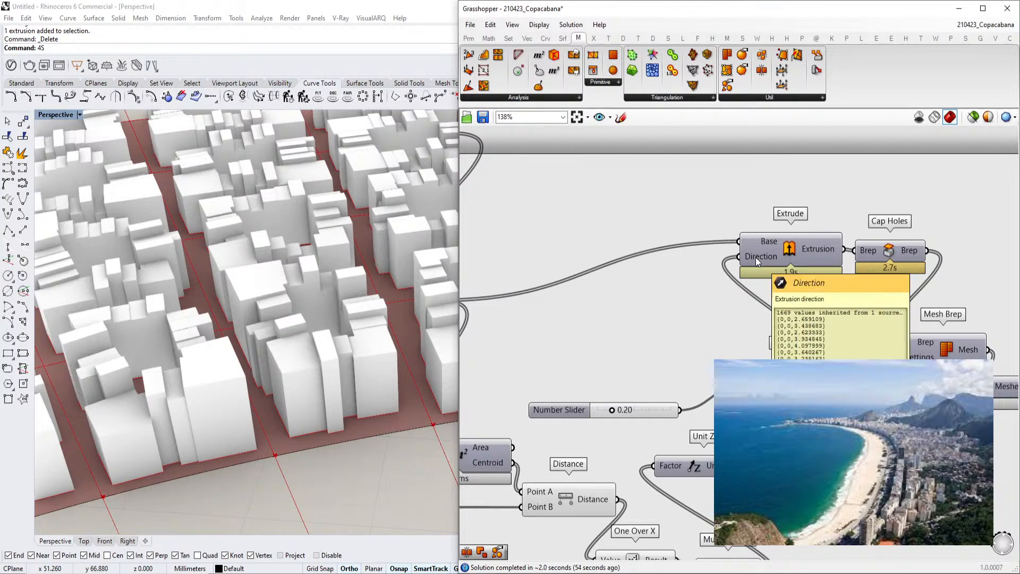
Rearrange the Extrude, Cap Holes and Jitter components on the canvas to make room
scroll(794, 256, down, 2)
right_drag(794, 258, 856, 221)
right_drag(771, 339, 770, 307)
scroll(771, 346, up, 1)
right_drag(843, 314, 806, 356)
right_drag(726, 346, 767, 317)
right_drag(278, 332, 280, 392)
scroll(280, 392, up, 3)
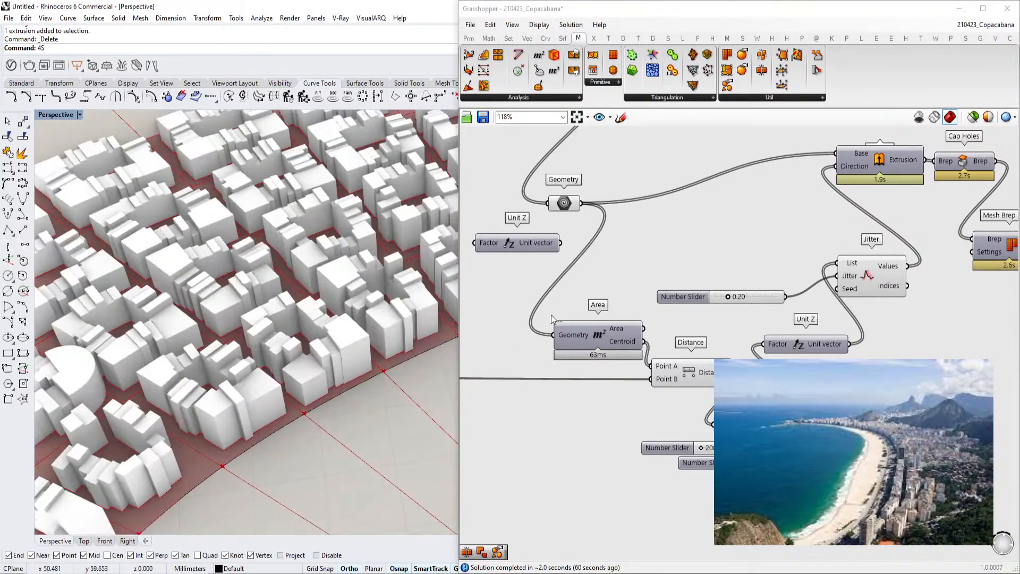
Select the Geometry parameter holding the building footprint curves to preview them
right_drag(967, 195, 799, 266)
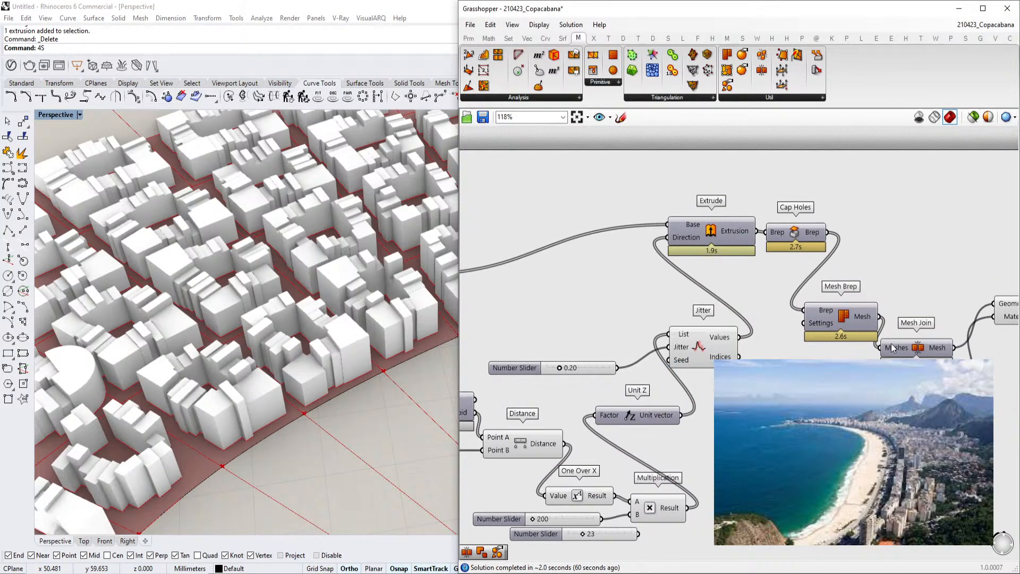
right_drag(902, 346, 870, 353)
right_drag(576, 271, 781, 272)
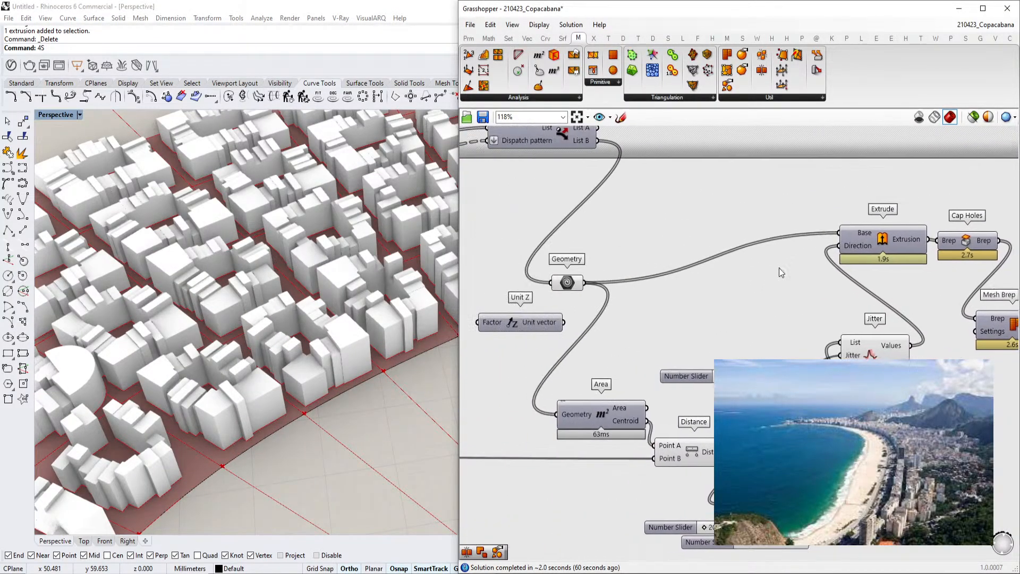
click(568, 282)
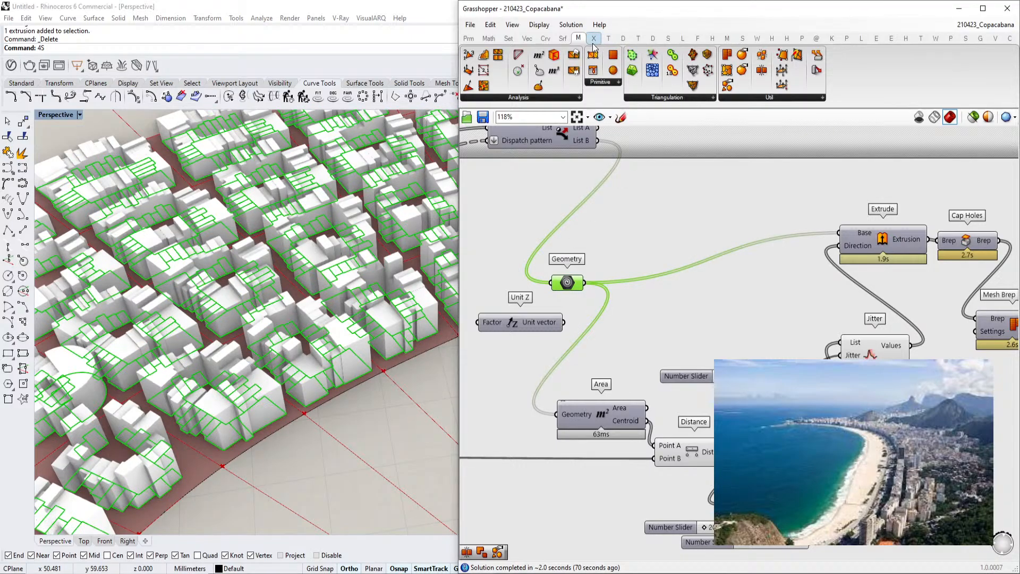
click(546, 39)
click(562, 39)
click(578, 39)
click(848, 39)
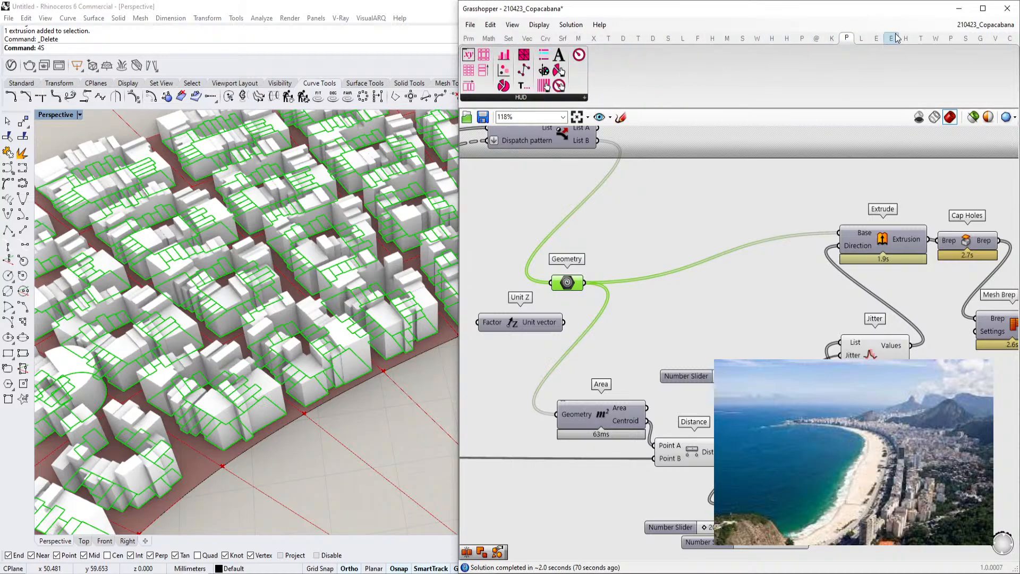
click(951, 38)
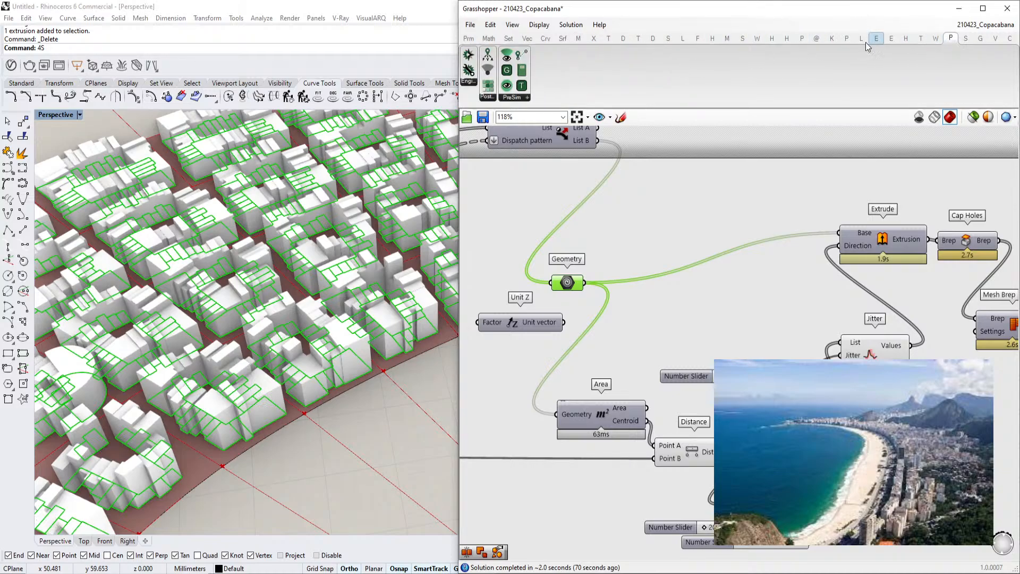
click(654, 39)
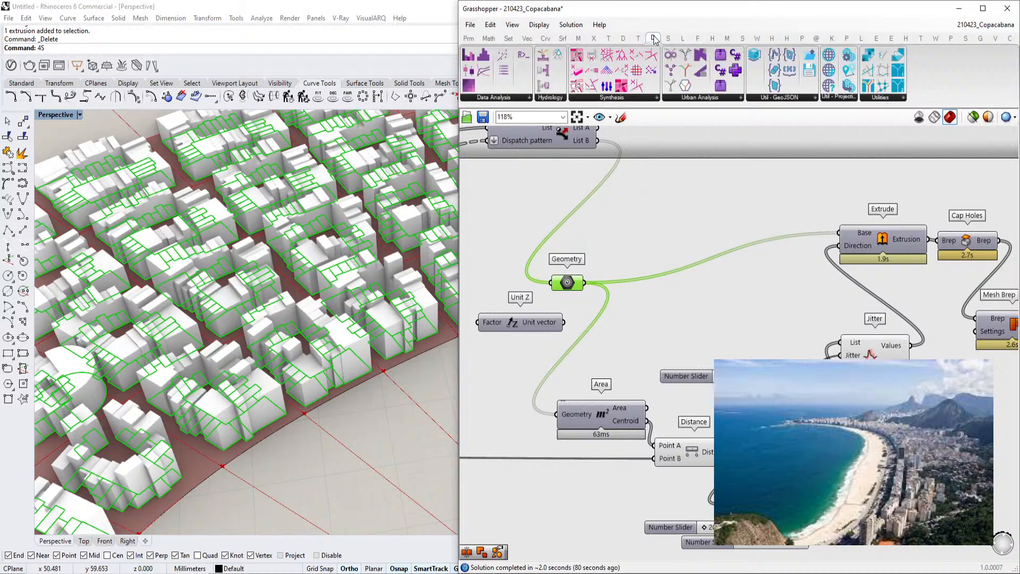
click(802, 39)
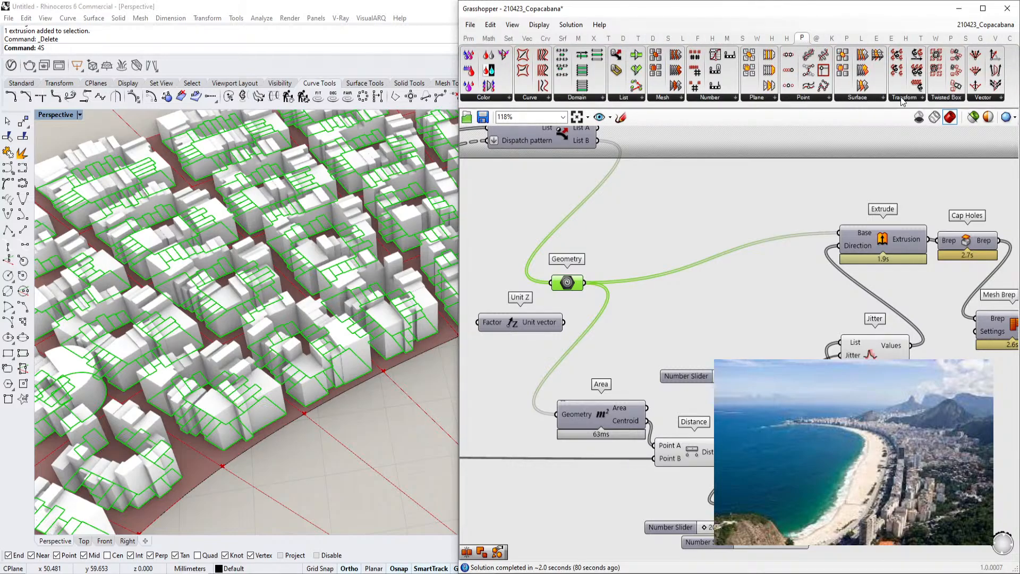
click(864, 98)
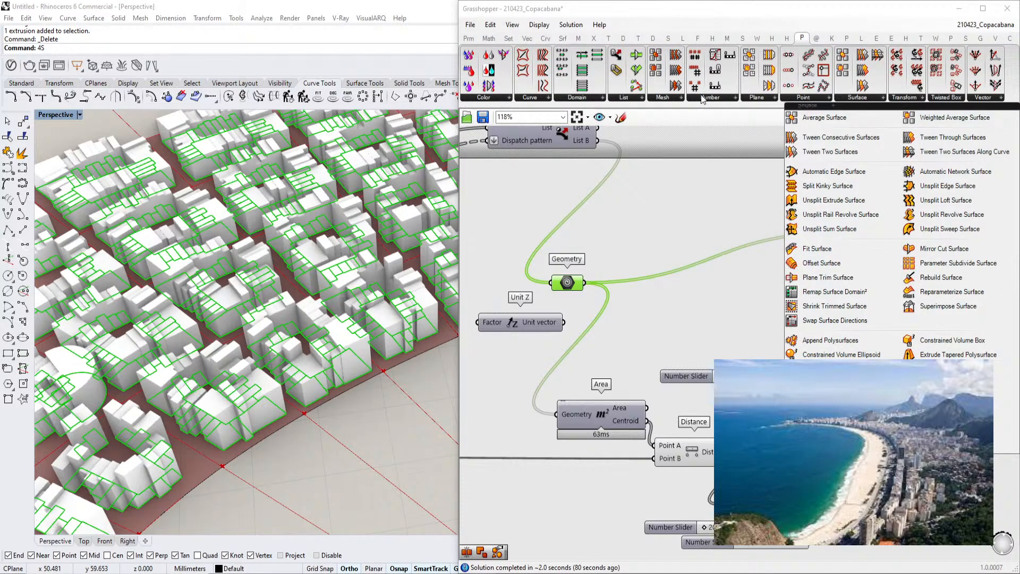
click(676, 99)
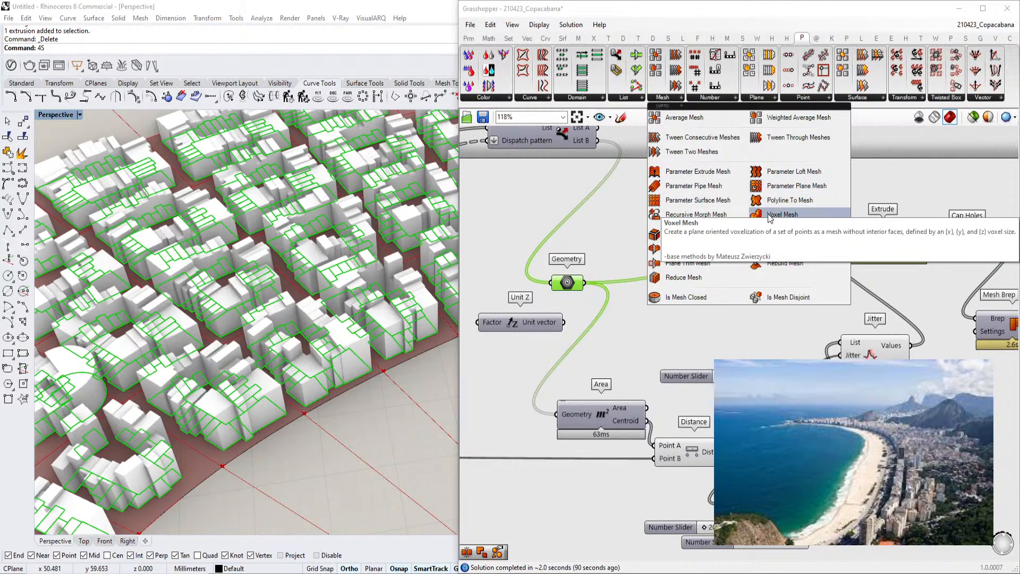
drag(769, 215, 698, 213)
scroll(690, 207, up, 2)
click(715, 211)
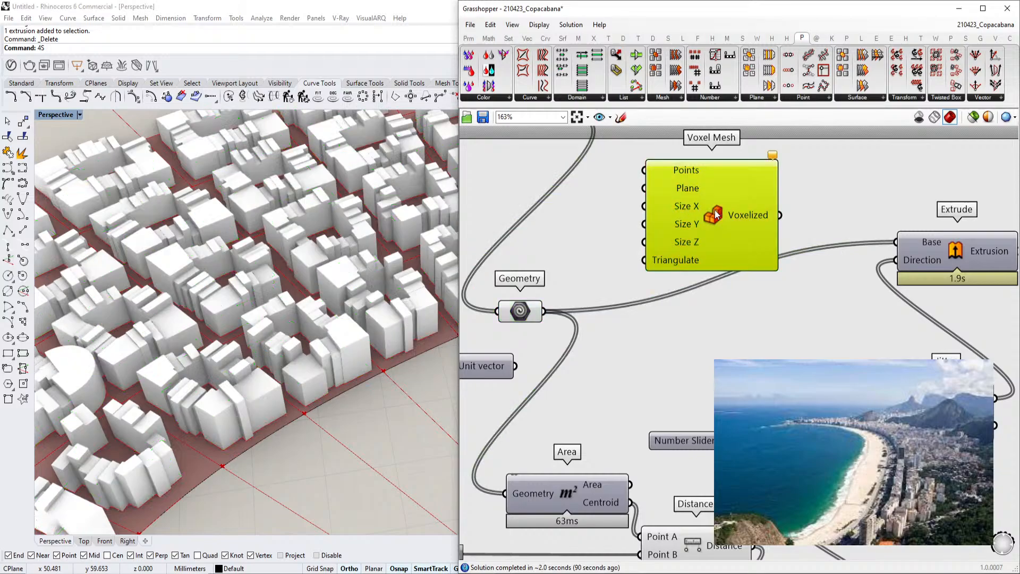
key(Delete)
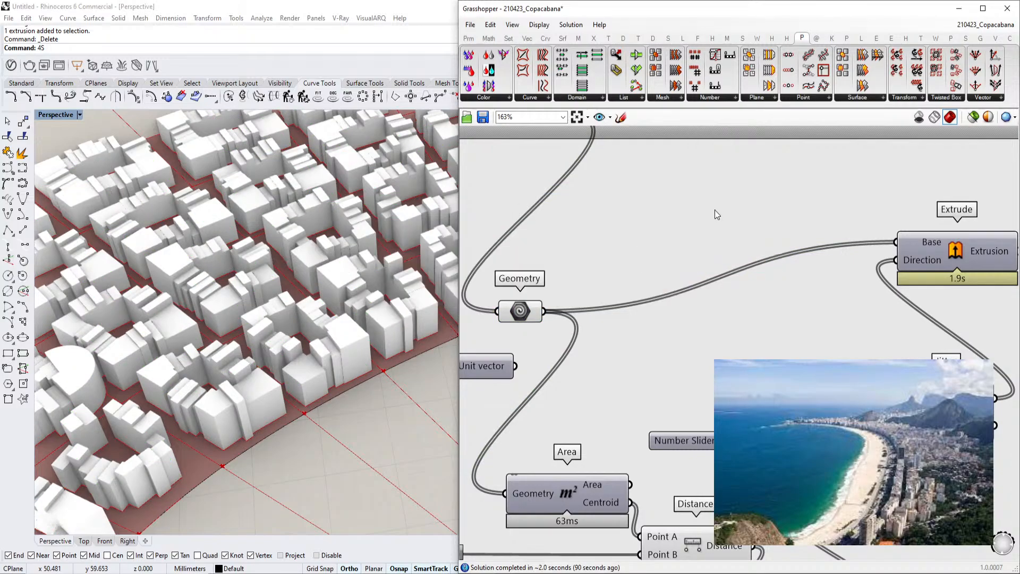
Add an Offset Mesh component, feeding it the footprint geometry as mesh and the jittered values as distance
click(675, 98)
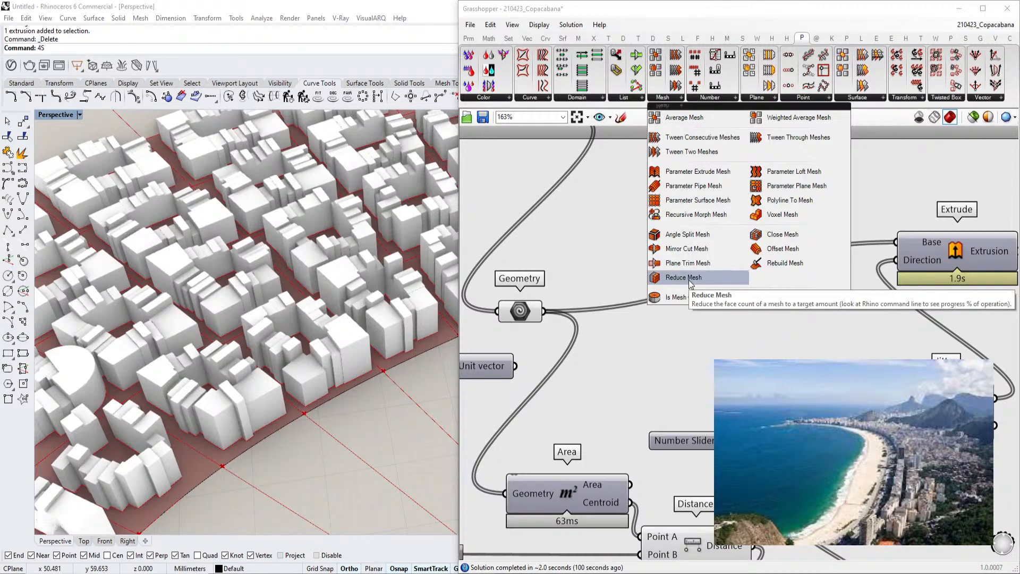
click(786, 250)
click(701, 238)
right_drag(564, 316, 593, 348)
drag(574, 343, 672, 245)
scroll(727, 266, down, 1)
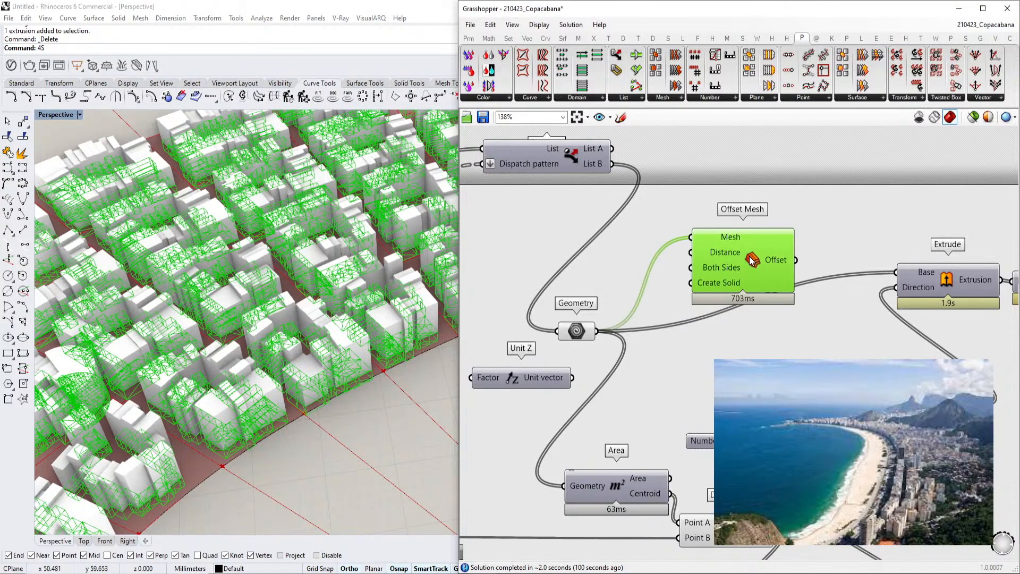
scroll(697, 254, down, 1)
drag(692, 253, 882, 361)
Reposition the Offset Mesh component beside the Geometry parameter and inspect the offset meshes in the viewport
scroll(653, 334, down, 1)
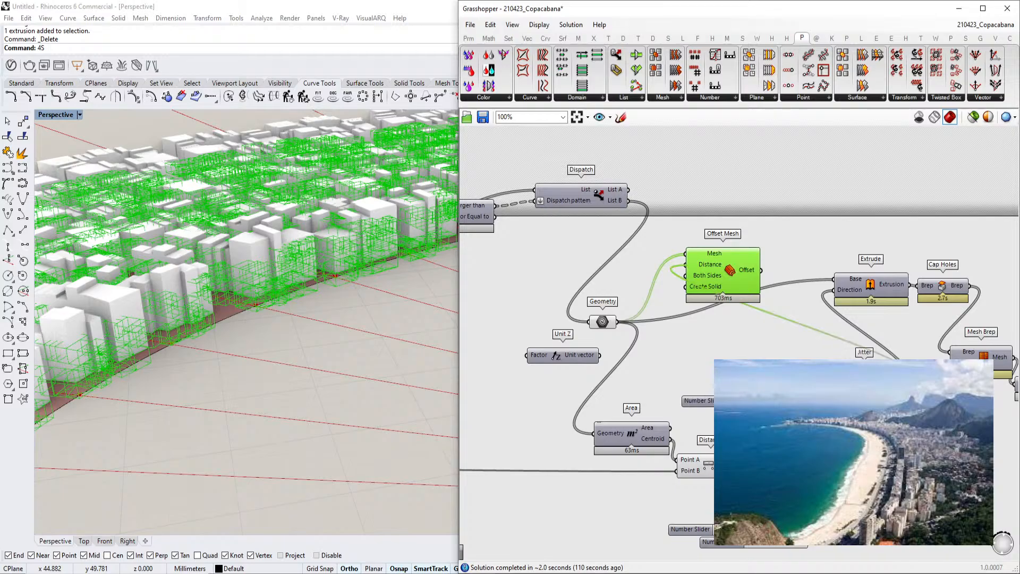
scroll(298, 257, up, 5)
scroll(311, 248, up, 1)
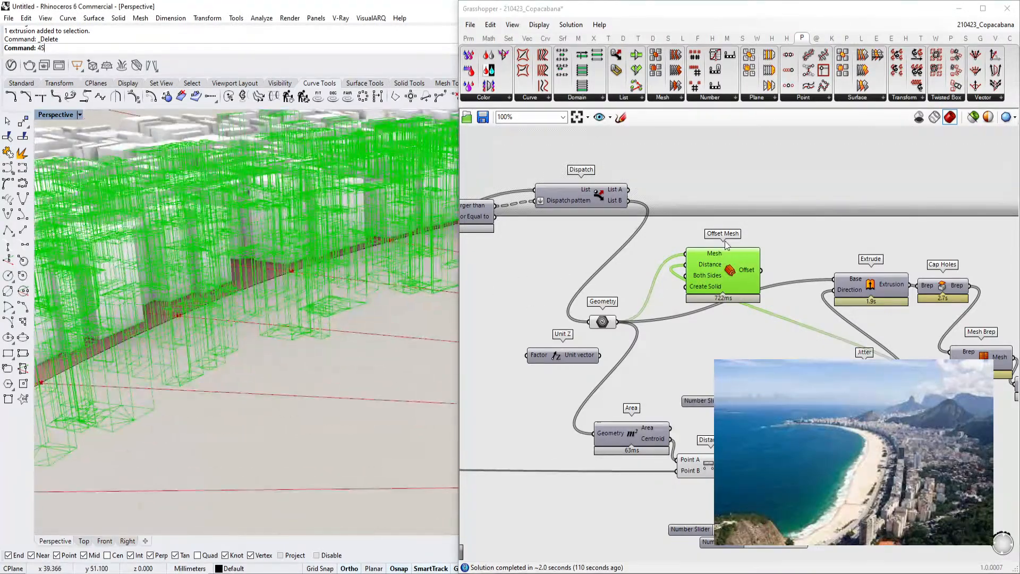
right_drag(735, 260, 644, 258)
scroll(668, 270, down, 2)
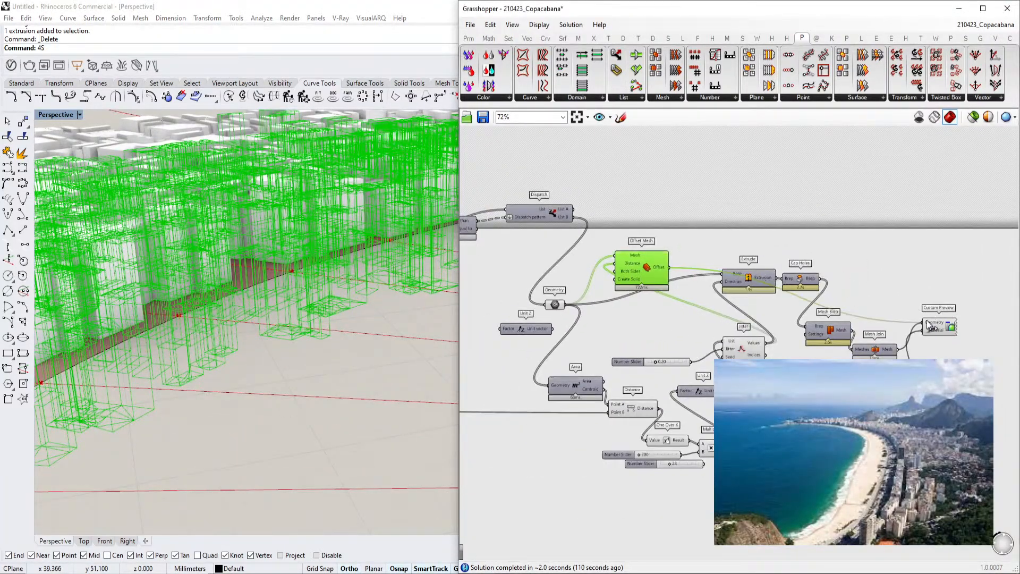
scroll(266, 248, down, 3)
right_drag(266, 248, 291, 256)
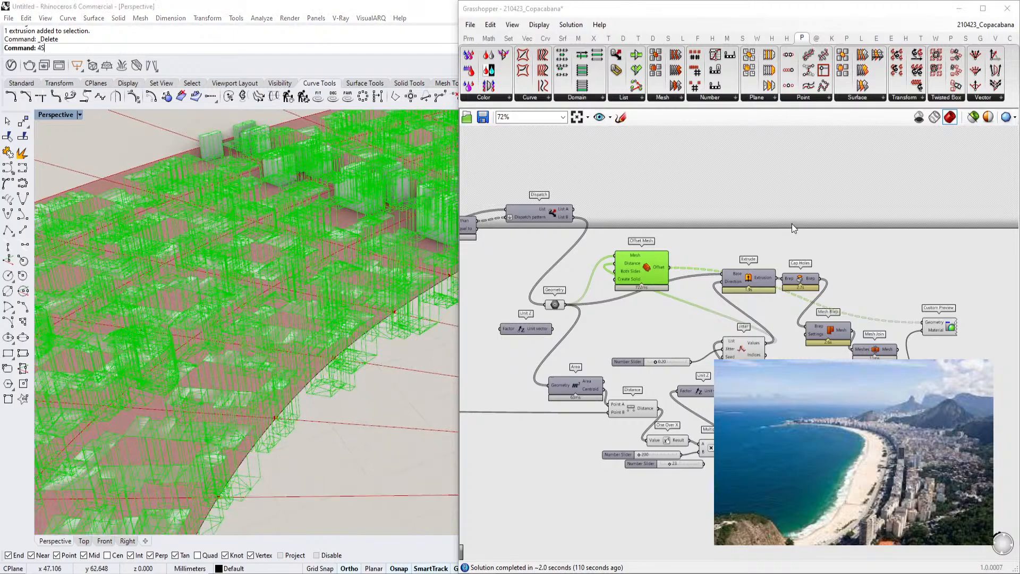
click(792, 225)
right_drag(432, 285, 452, 274)
scroll(650, 266, up, 2)
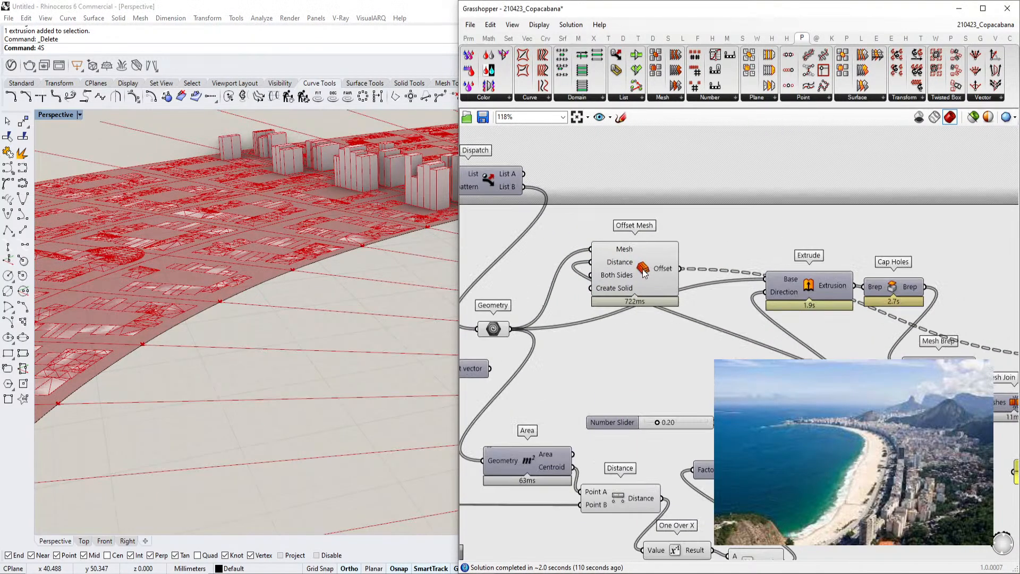
Set the Offset Mesh's Both Sides input to True and toggle off its preview
right_click(604, 278)
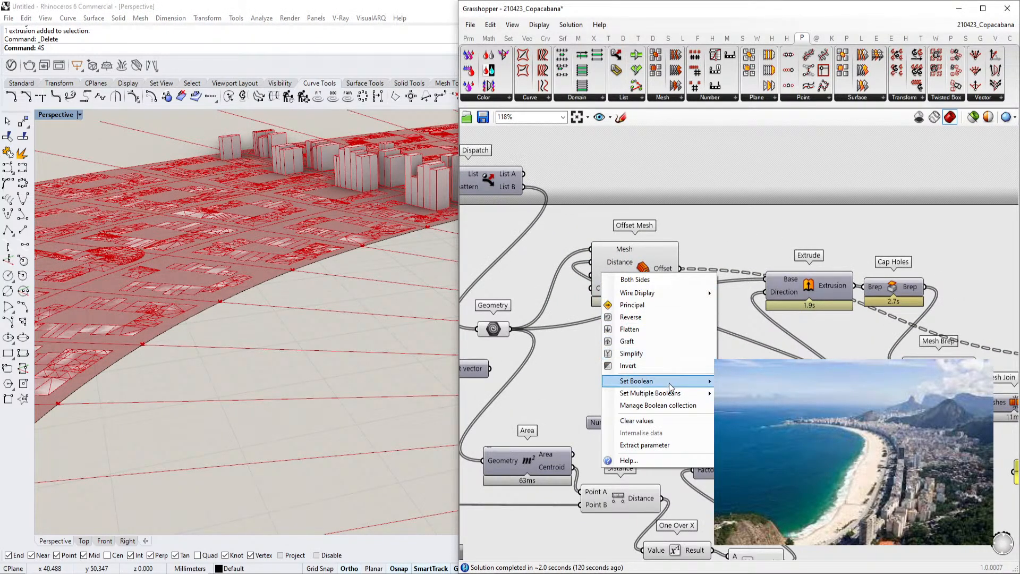
click(736, 383)
right_drag(360, 230, 412, 274)
click(642, 266)
scroll(687, 231, down, 2)
scroll(685, 234, up, 1)
right_drag(659, 264, 643, 237)
key(ctrl+q)
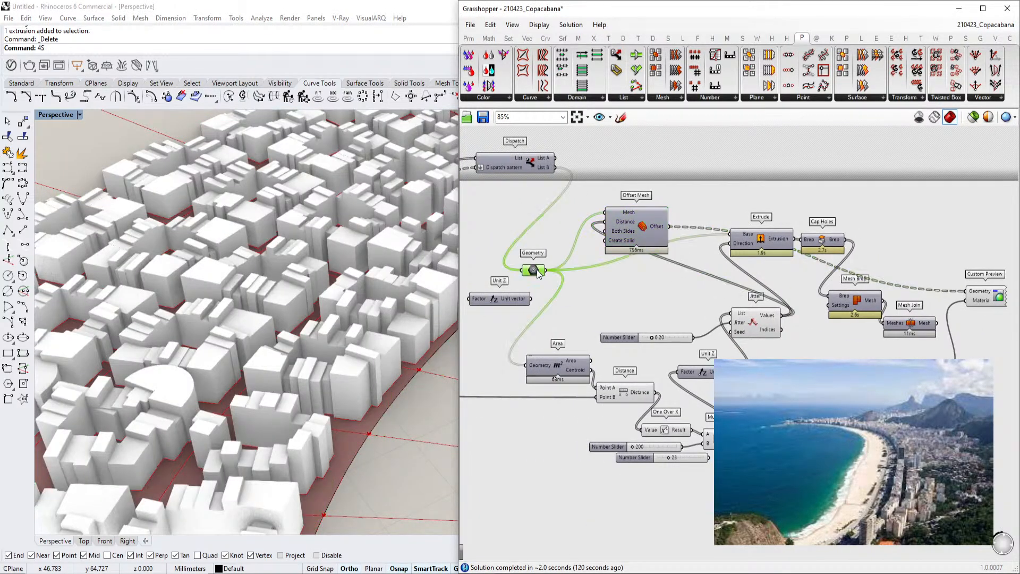
Move the Panel and Custom Preview components up to the top of the canvas
click(536, 270)
right_drag(810, 216, 721, 216)
click(896, 292)
click(873, 218)
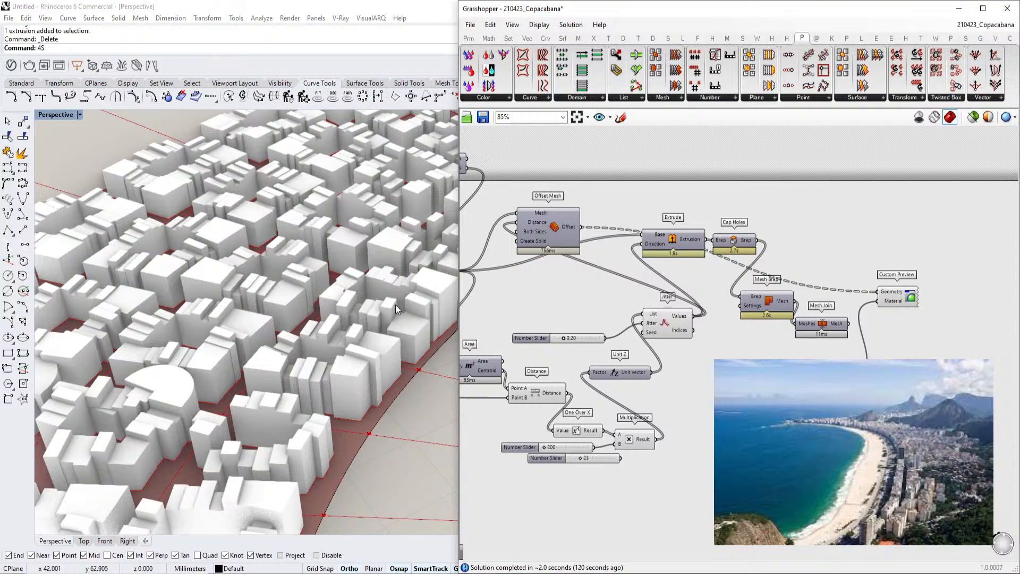
scroll(406, 302, down, 8)
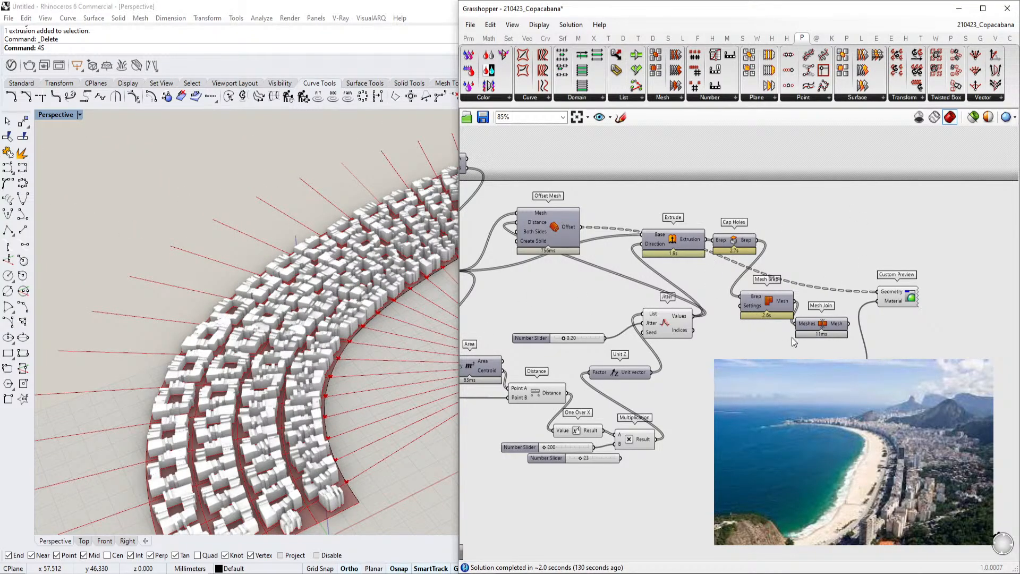
drag(851, 412, 852, 252)
drag(906, 300, 970, 243)
drag(851, 249, 871, 213)
drag(962, 241, 971, 214)
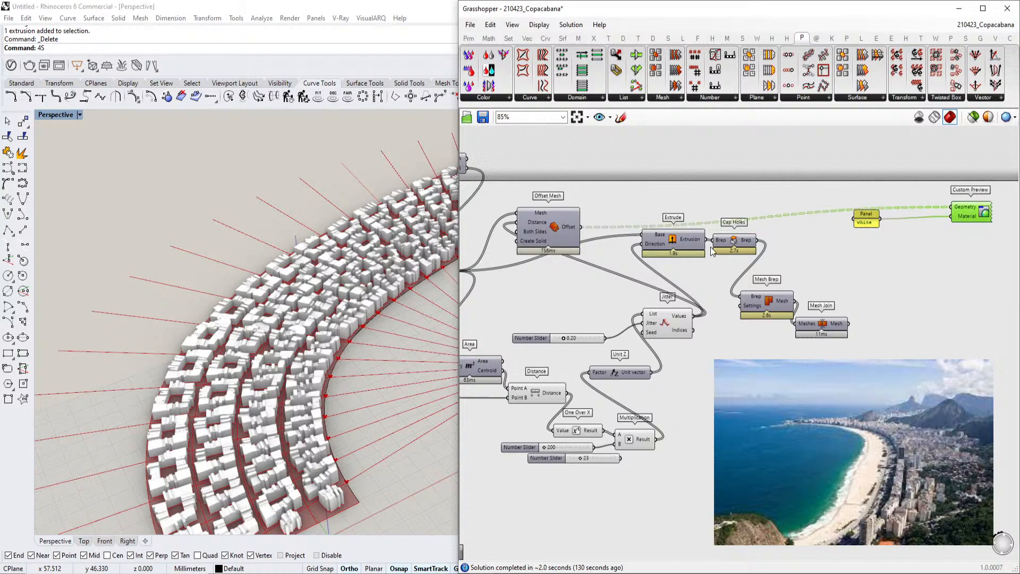
Regroup the Extrude, Cap Holes, Mesh Brep and Mesh Join components into a compact cluster and select them
drag(806, 325, 910, 298)
drag(769, 301, 842, 339)
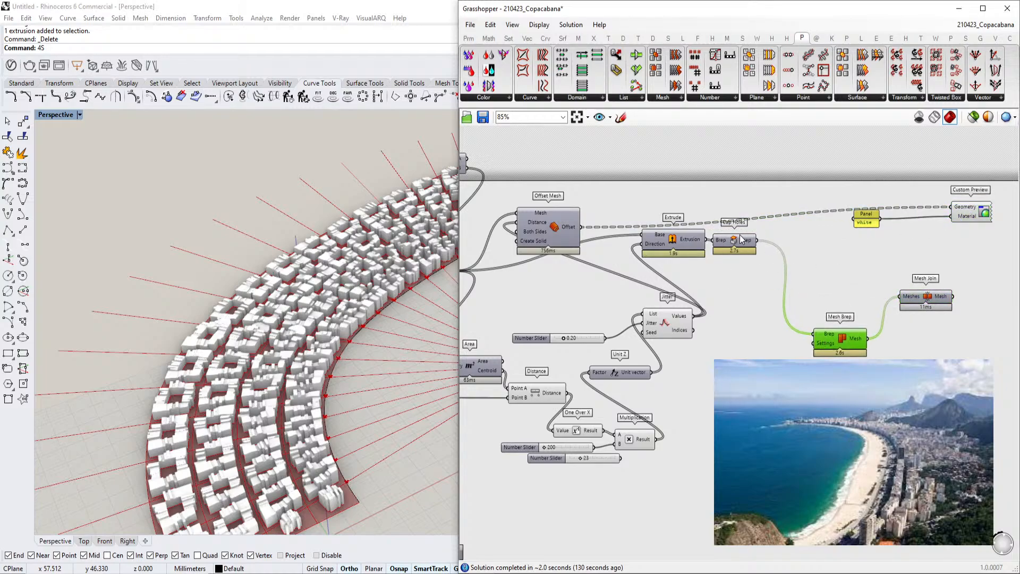
drag(743, 241, 788, 312)
drag(674, 240, 763, 356)
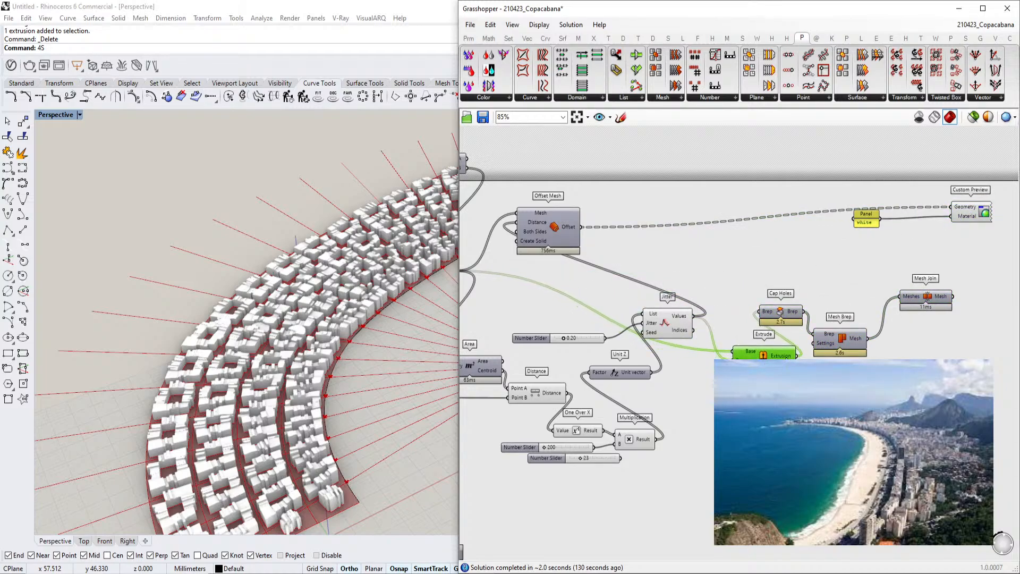
right_drag(962, 291, 926, 276)
drag(904, 282, 939, 287)
drag(917, 365, 695, 237)
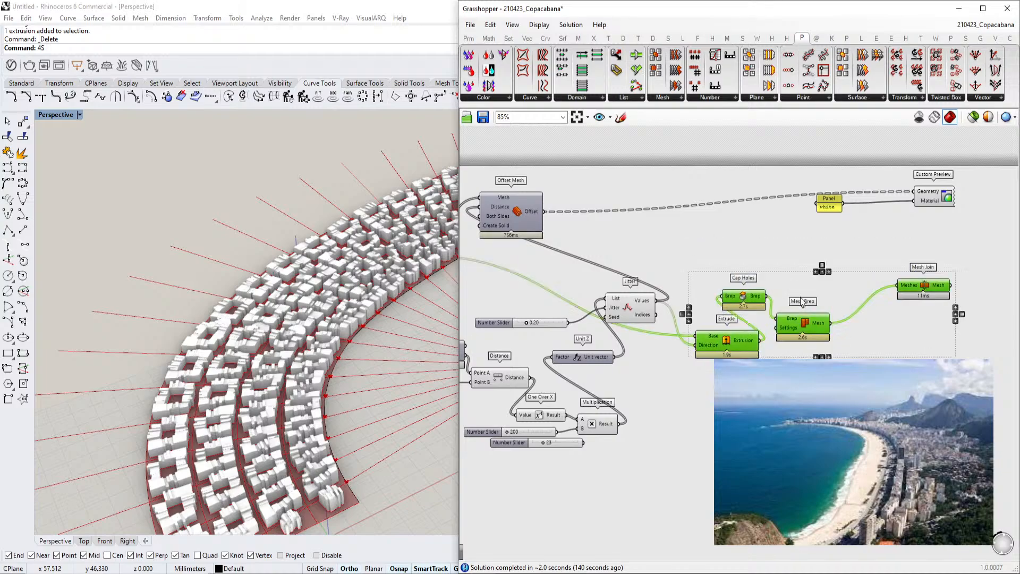
Orbit and zoom the Rhino perspective view to examine the generated city blocks
middle_click(814, 324)
scroll(849, 331, down, 4)
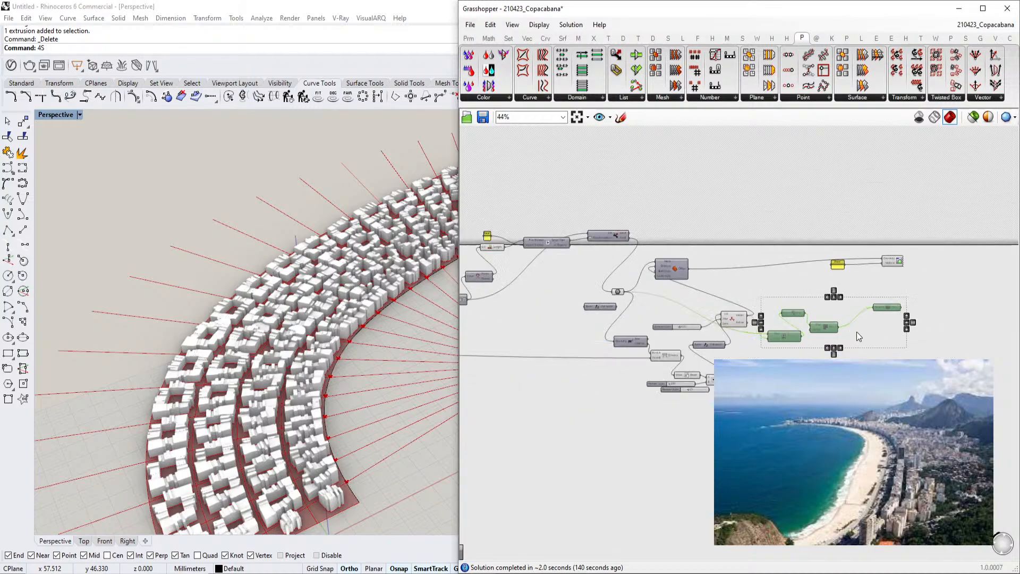
right_drag(282, 385, 226, 428)
scroll(242, 340, up, 7)
right_drag(244, 343, 250, 321)
scroll(270, 290, down, 5)
right_drag(270, 287, 226, 248)
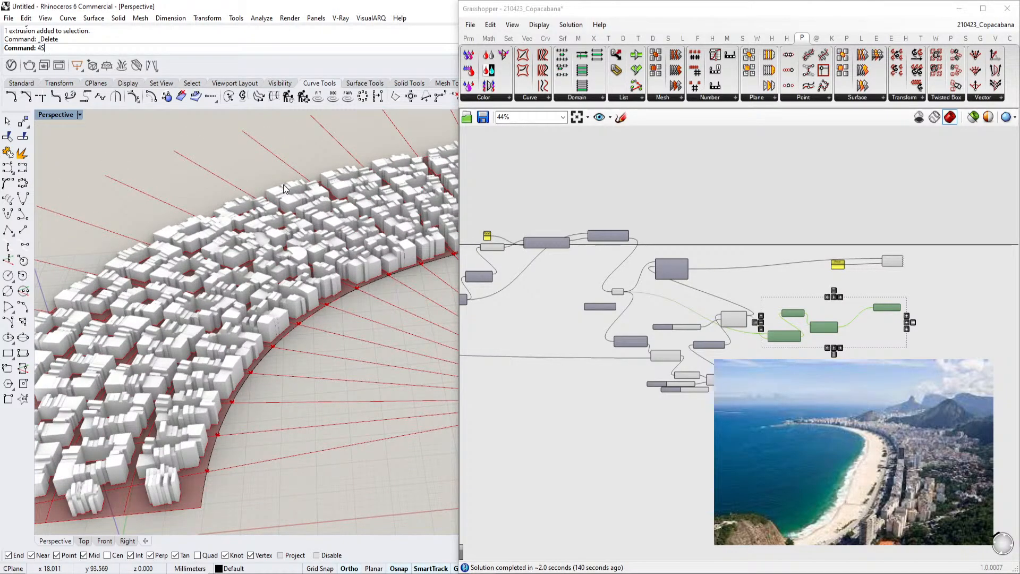
Navigate to the street-layout part of the definition and switch the preview to selected components only
scroll(661, 265, down, 3)
scroll(696, 272, down, 3)
right_drag(537, 287, 705, 269)
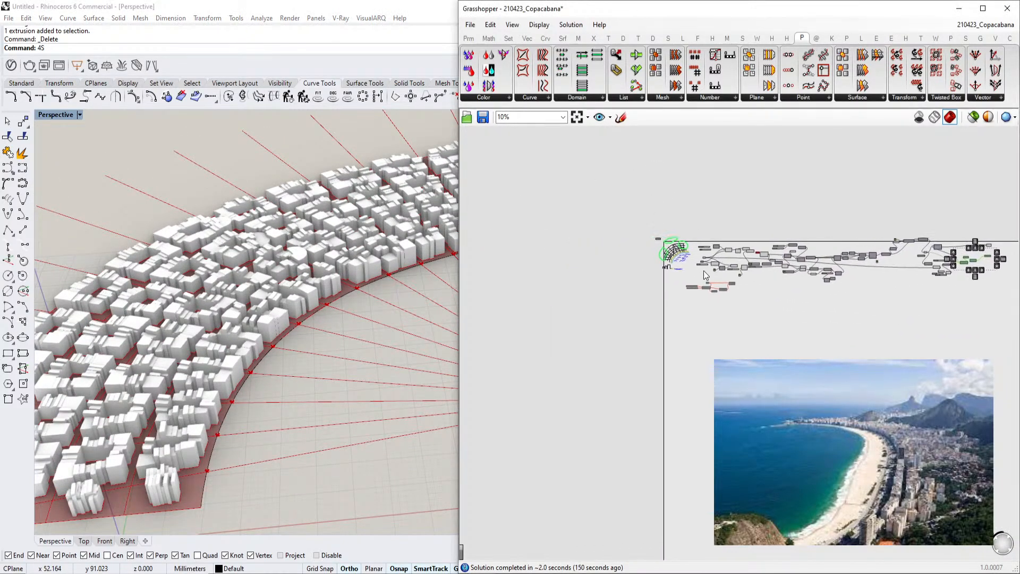
scroll(710, 274, up, 8)
right_drag(805, 334, 693, 450)
scroll(832, 271, up, 5)
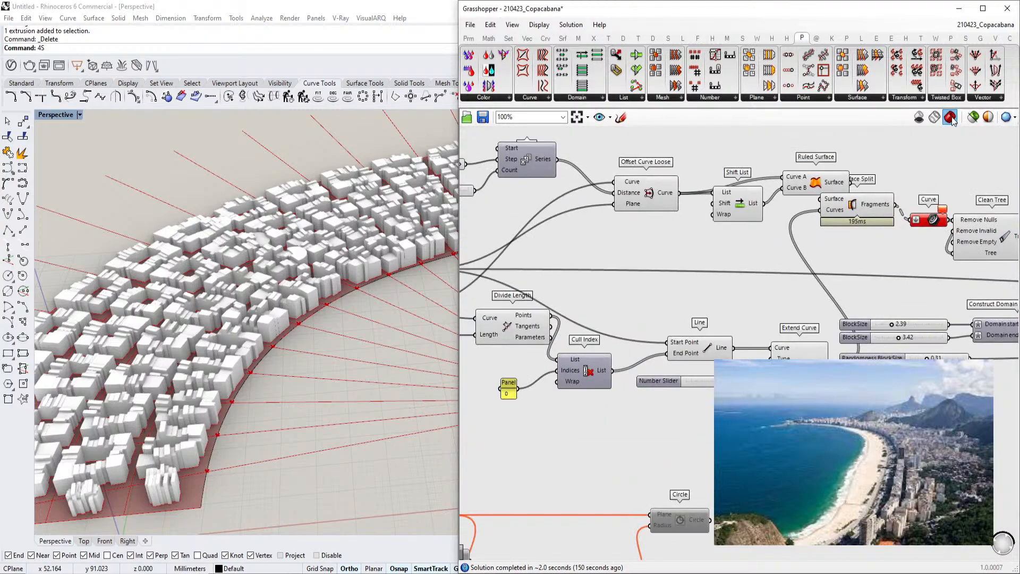
click(970, 123)
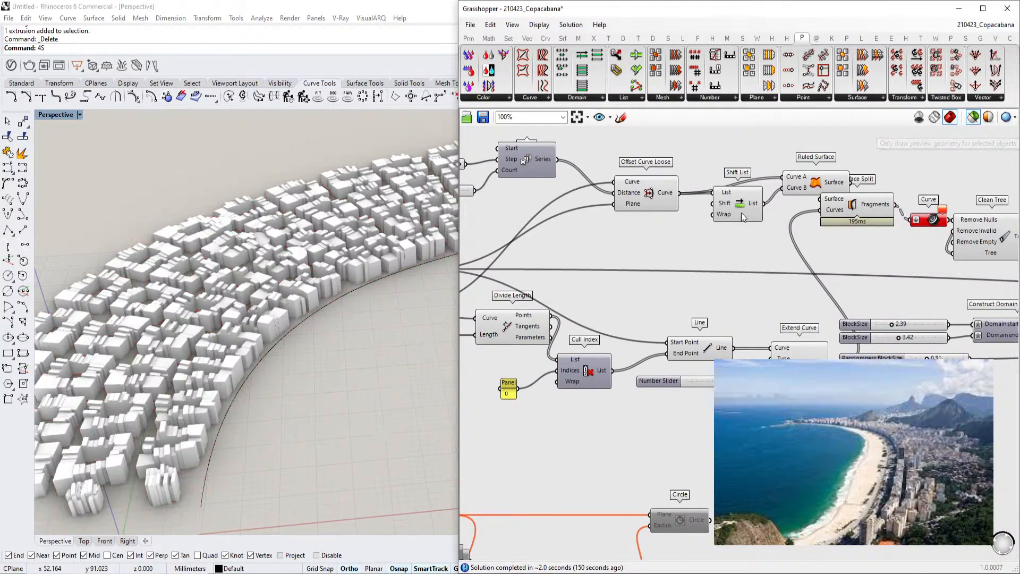
Select the Offset Curve Loose component to preview its offset curve
right_drag(540, 328, 600, 339)
click(600, 339)
click(696, 209)
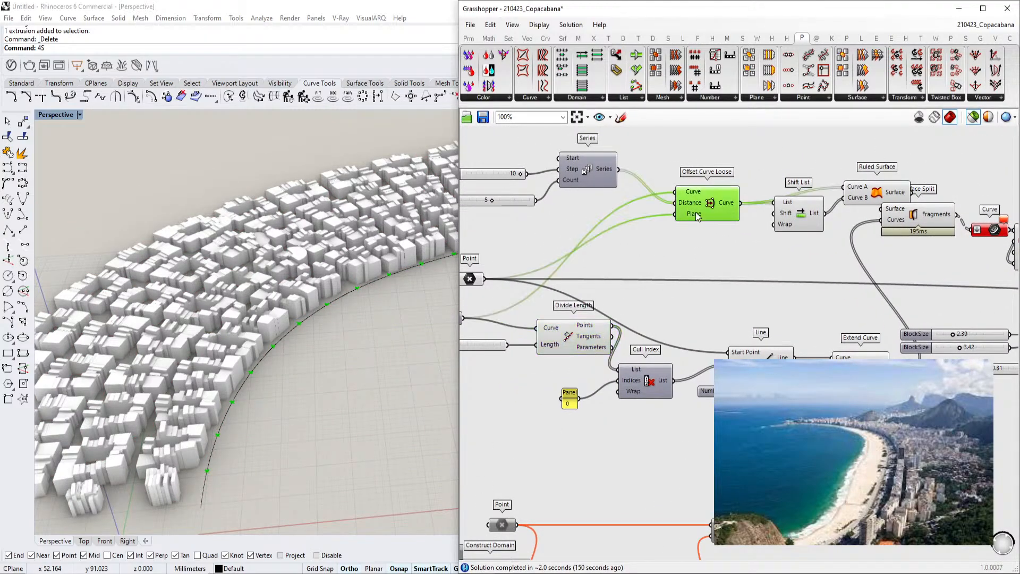
Pan, zoom and box-select across the Grasshopper definition to review how its components are connected
scroll(676, 238, down, 6)
right_drag(693, 230, 600, 227)
scroll(781, 266, up, 3)
scroll(904, 276, down, 1)
right_drag(920, 271, 739, 263)
scroll(843, 288, up, 2)
right_drag(957, 396, 782, 331)
scroll(781, 330, down, 3)
drag(782, 329, 809, 327)
right_drag(827, 330, 731, 328)
scroll(732, 249, down, 5)
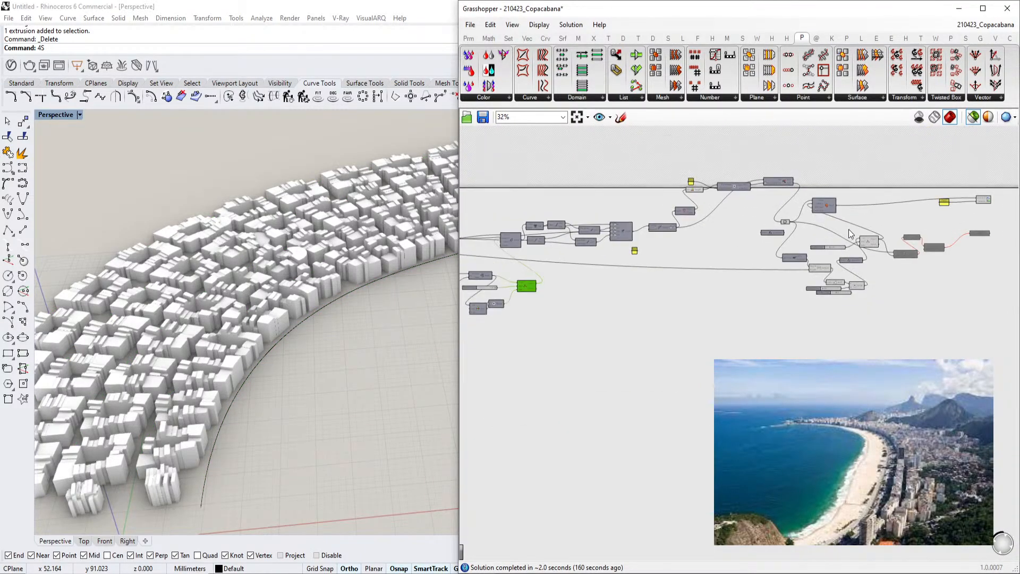
drag(937, 187, 548, 287)
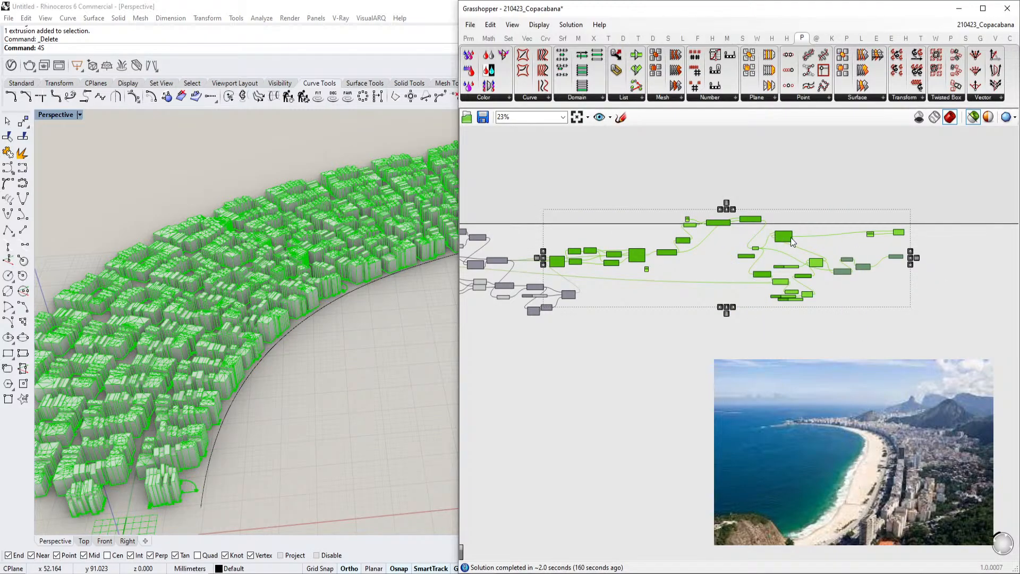
scroll(640, 246, up, 4)
click(651, 256)
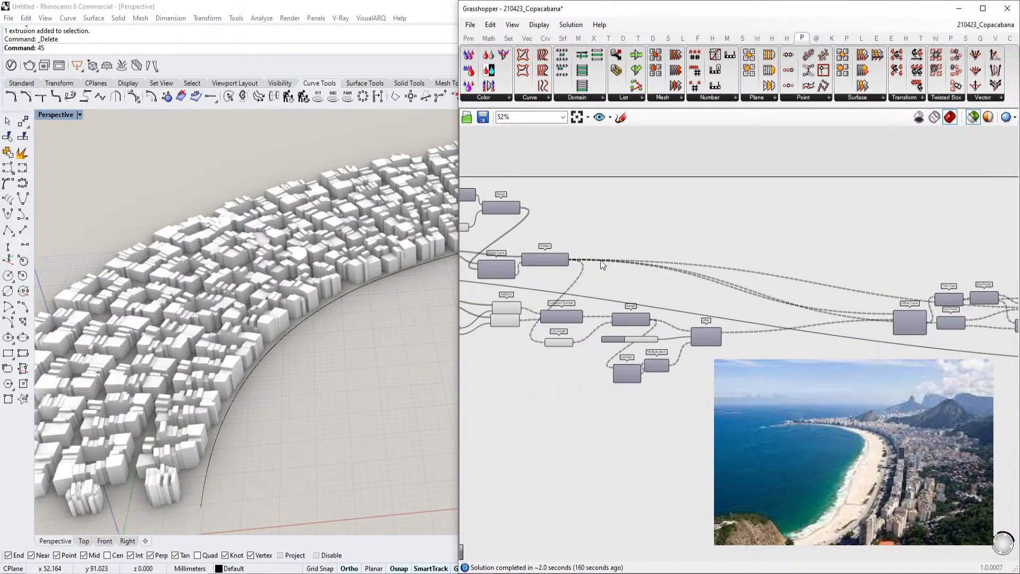
scroll(571, 265, up, 4)
right_drag(647, 322, 510, 302)
scroll(510, 302, down, 2)
right_drag(577, 269, 502, 251)
scroll(700, 274, down, 2)
right_drag(680, 300, 761, 273)
scroll(761, 272, down, 4)
Select the beachfront curve in the Rhino viewport and turn on its control points
click(259, 372)
click(257, 372)
right_drag(241, 314, 335, 359)
scroll(335, 359, up, 2)
text(point)
key(Return)
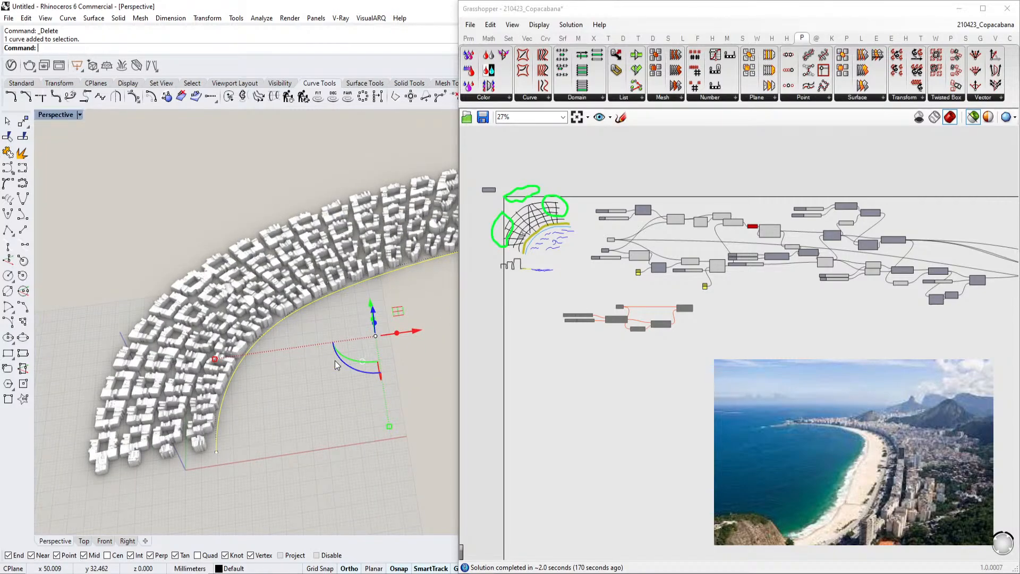
key(Return)
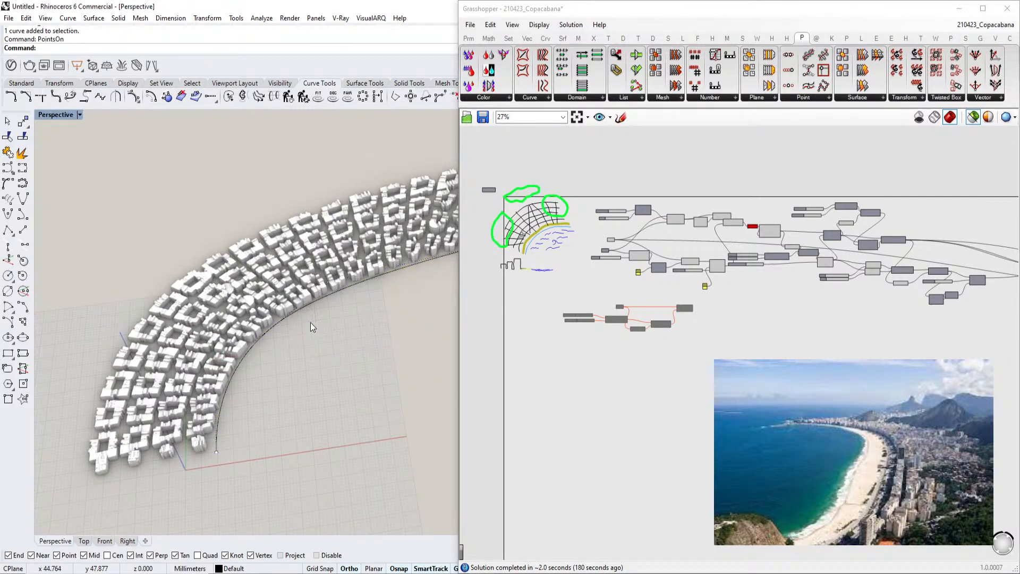
Move a curve control point with the gumball and undo the move
scroll(229, 298, down, 3)
drag(150, 256, 293, 326)
scroll(326, 303, up, 5)
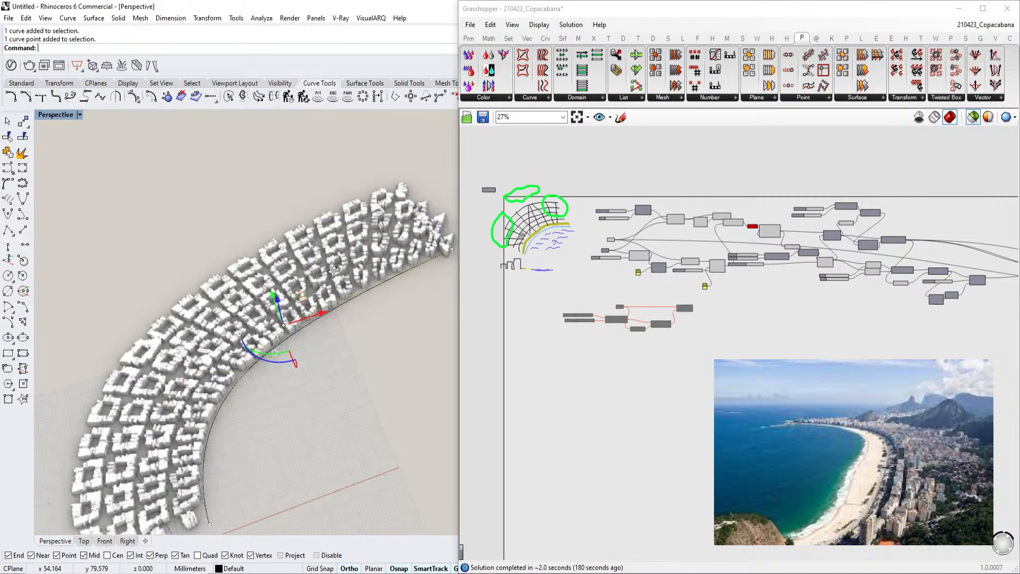
drag(276, 286, 300, 309)
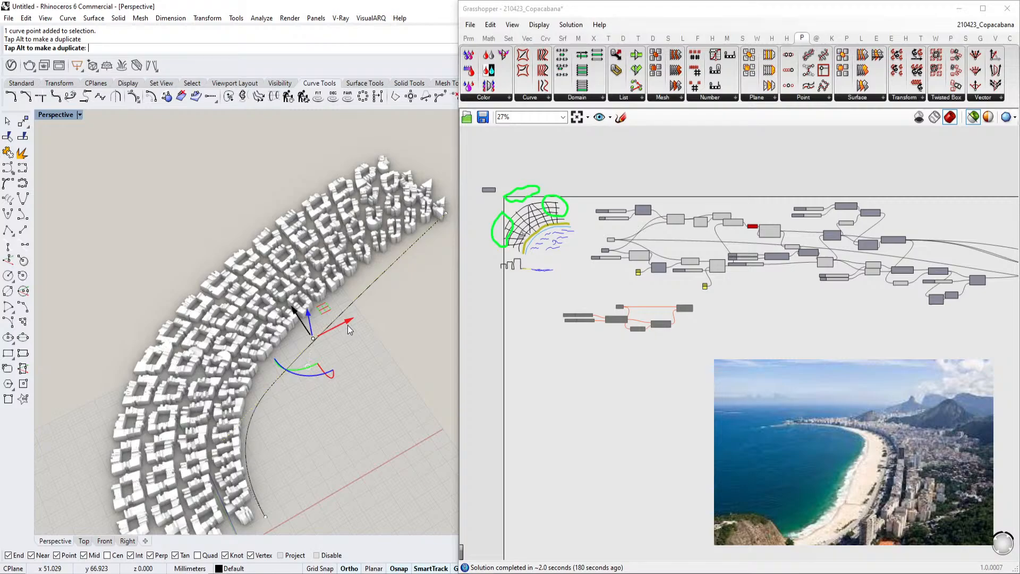
scroll(347, 325, up, 2)
scroll(352, 355, down, 4)
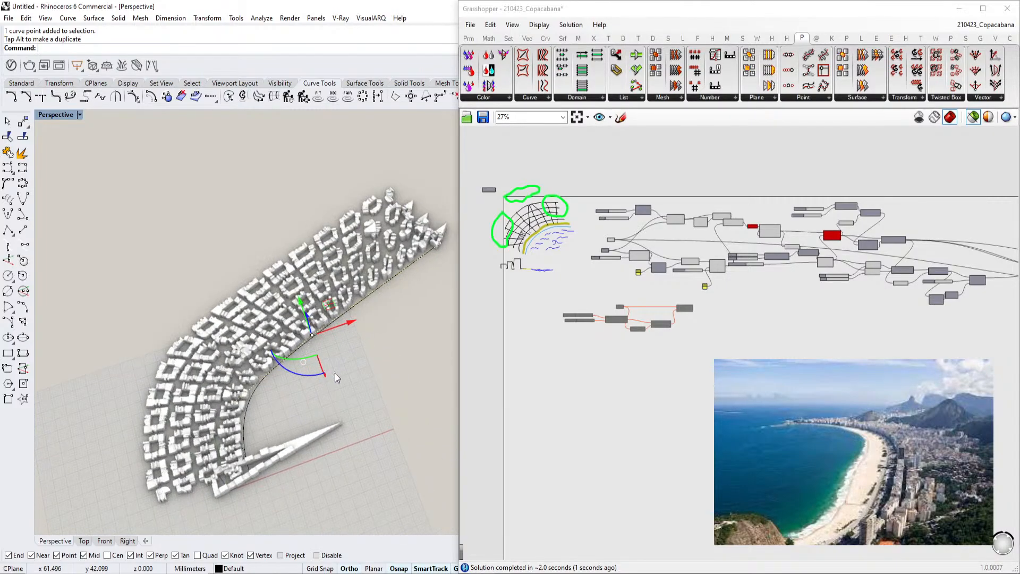
scroll(335, 373, up, 5)
key(ctrl+z)
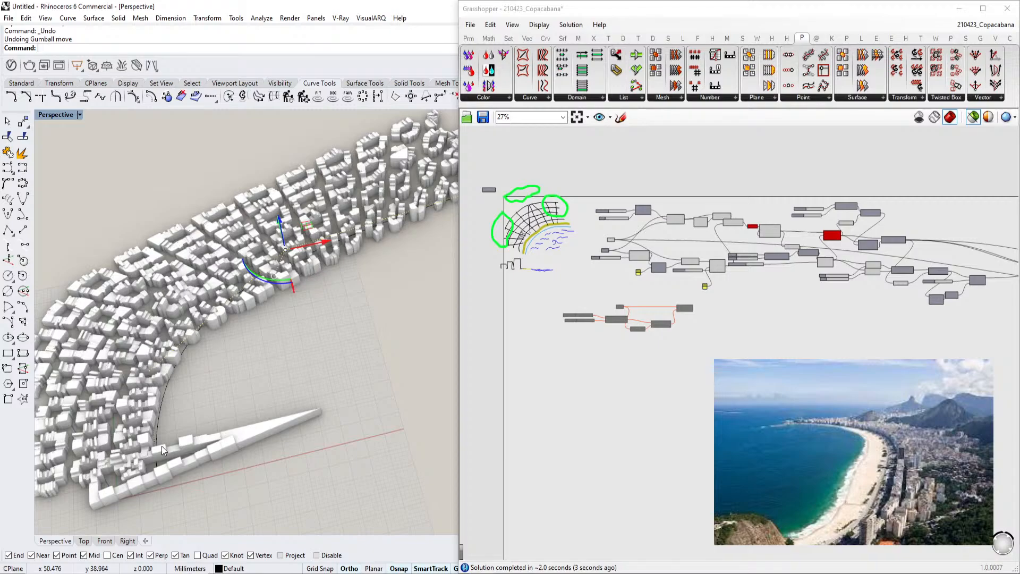
Select the control point at the curve's lower end and drag it to reshape the curve's end
scroll(173, 451, down, 3)
drag(251, 279, 226, 240)
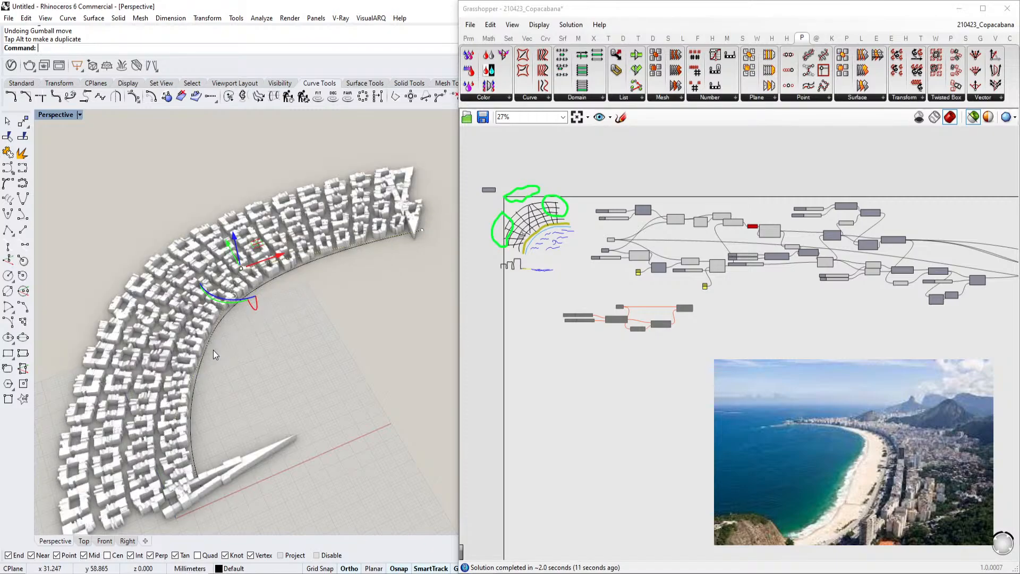
click(206, 487)
drag(195, 470, 227, 511)
drag(237, 477, 184, 498)
scroll(227, 246, up, 4)
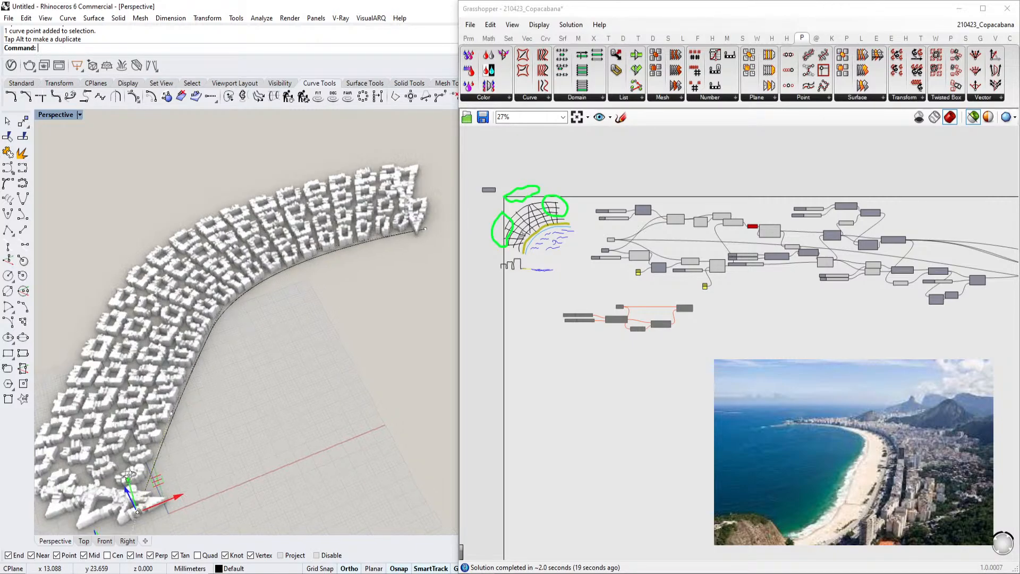
Set the Count slider feeding the Series component to 10
right_drag(227, 242, 255, 345)
scroll(234, 357, down, 5)
scroll(233, 361, up, 6)
scroll(547, 330, up, 8)
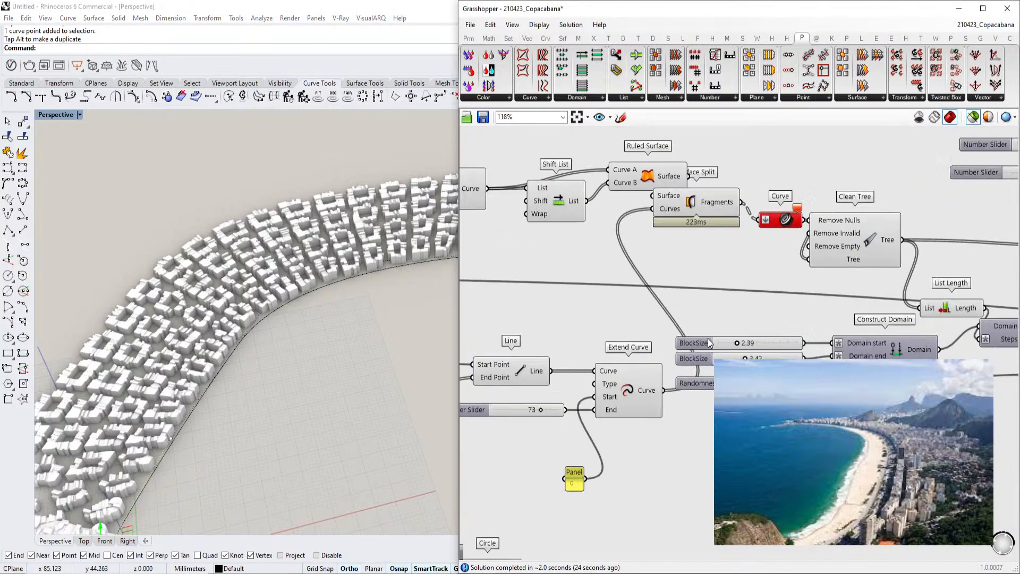
right_drag(784, 354, 819, 394)
scroll(795, 333, down, 2)
right_drag(640, 390, 779, 319)
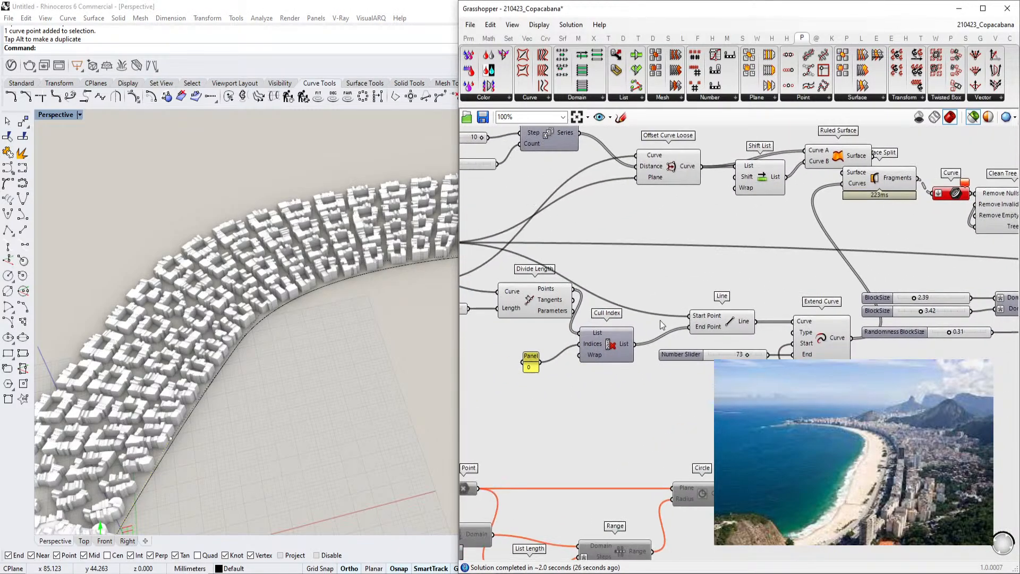
right_drag(662, 320, 787, 307)
scroll(786, 310, down, 1)
right_drag(860, 309, 798, 310)
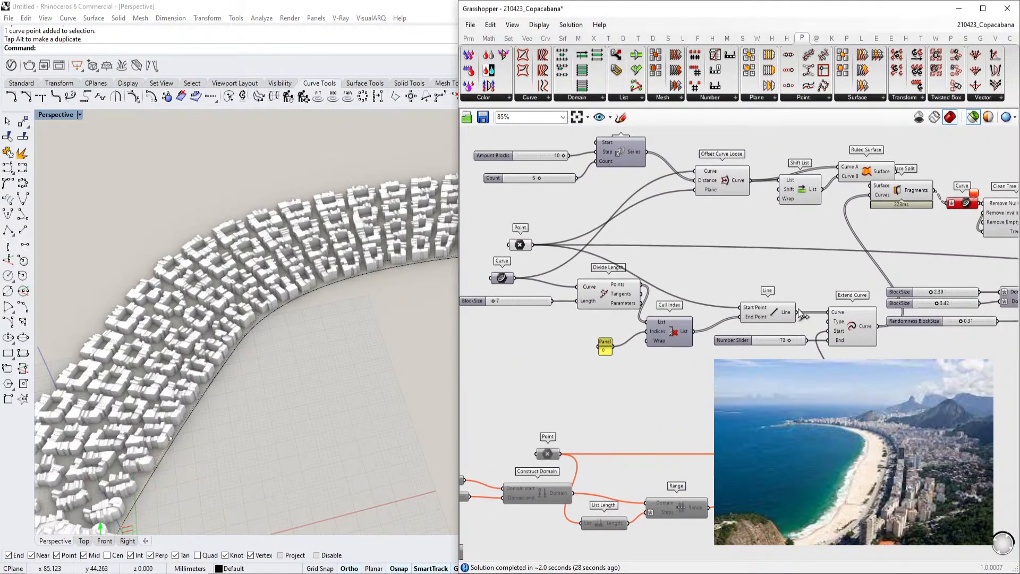
right_drag(638, 195, 645, 248)
scroll(645, 248, up, 1)
right_drag(685, 278, 722, 288)
scroll(645, 281, up, 3)
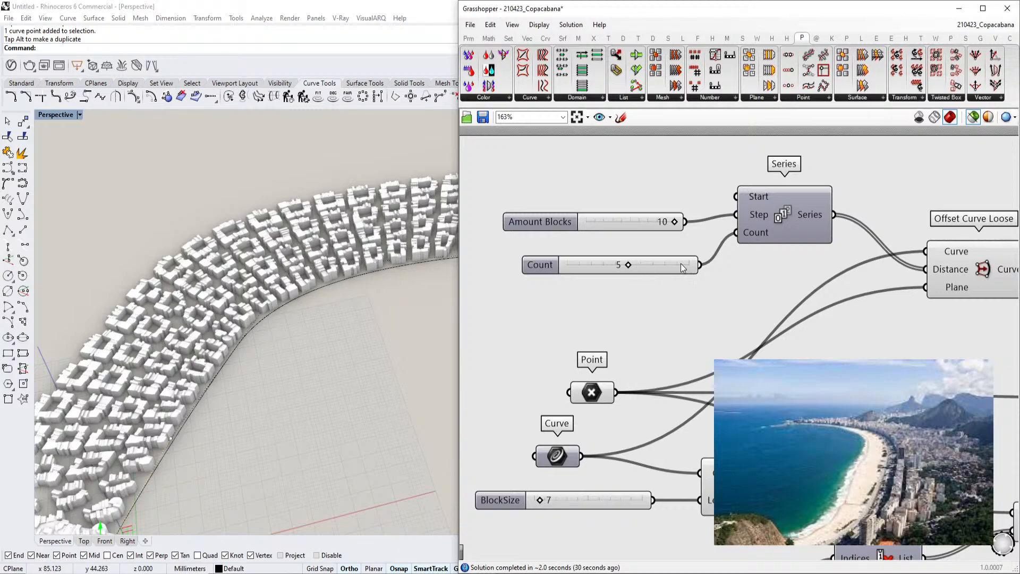
double_click(645, 266)
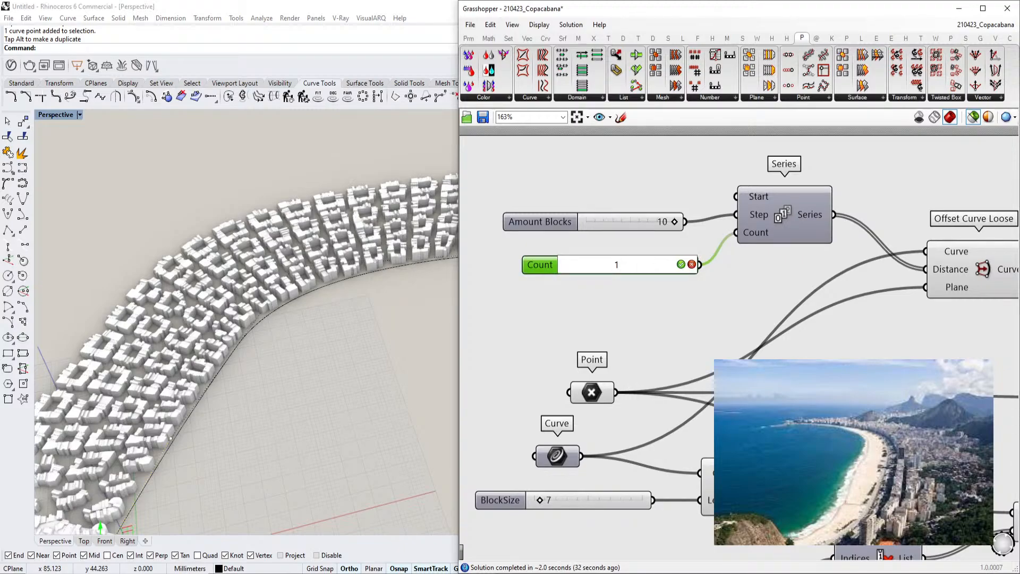
click(682, 264)
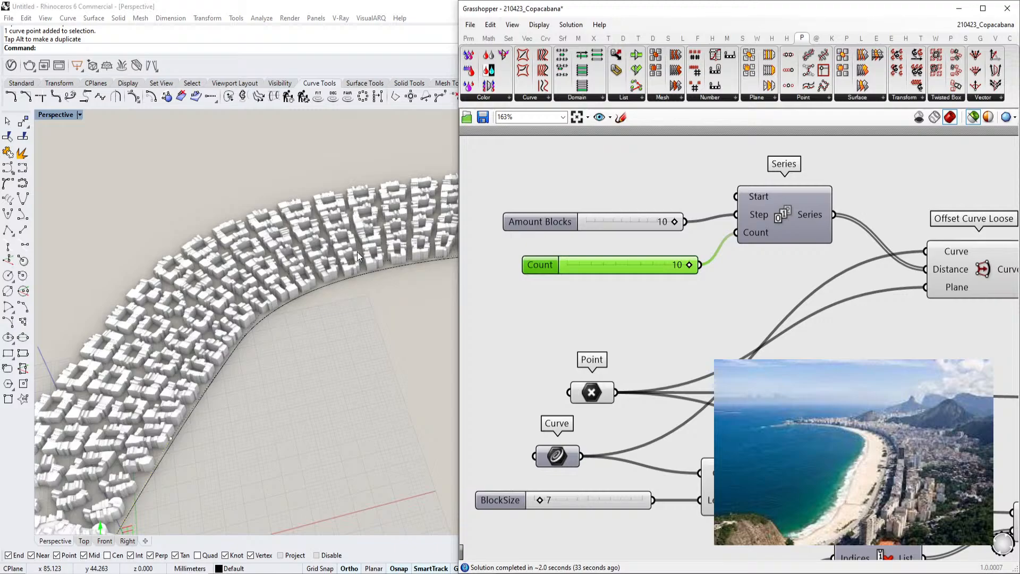
Select the Ruled Surface component to preview the generated street strips
scroll(358, 251, down, 4)
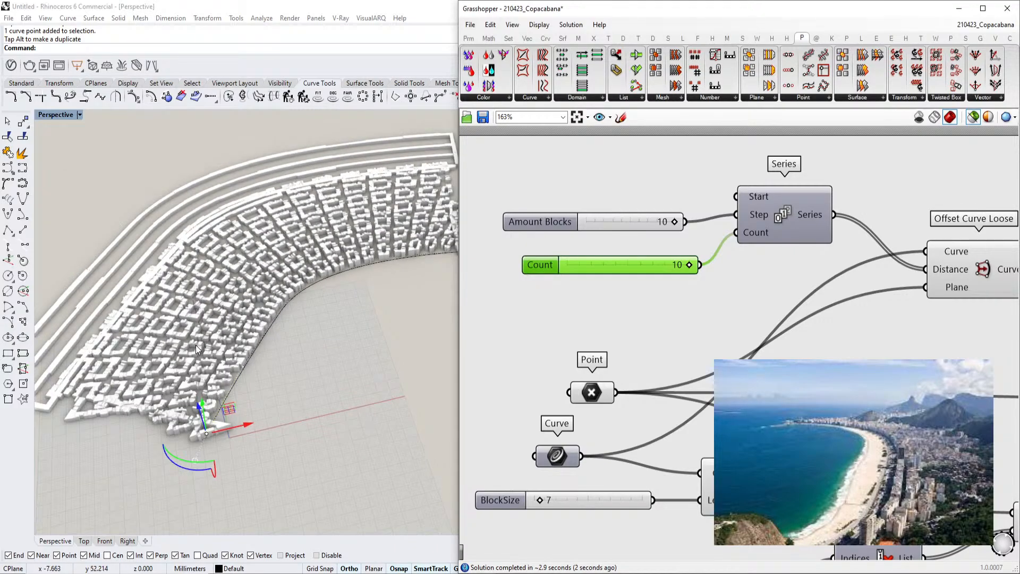
scroll(195, 345, up, 2)
scroll(539, 302, down, 5)
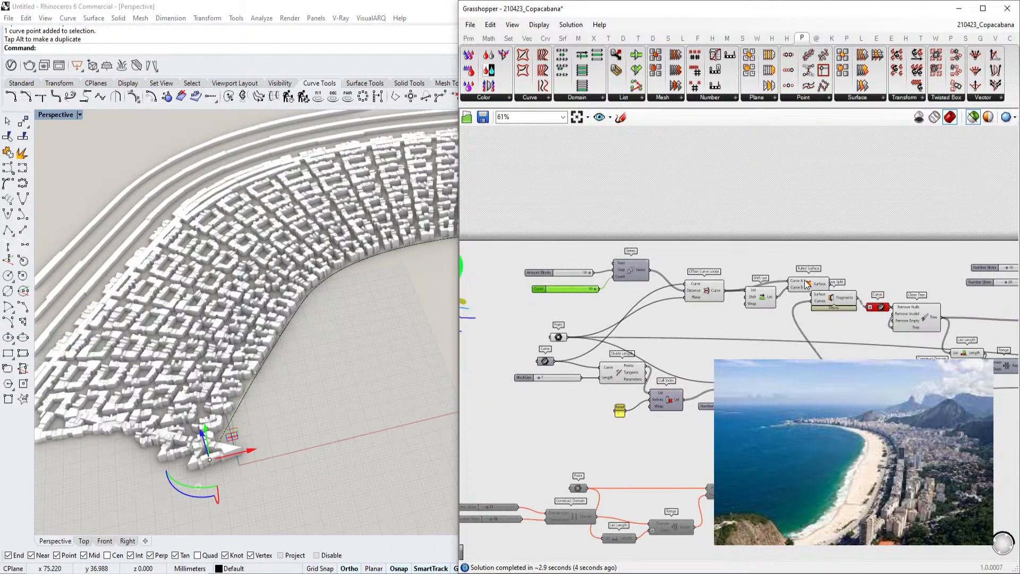
click(808, 283)
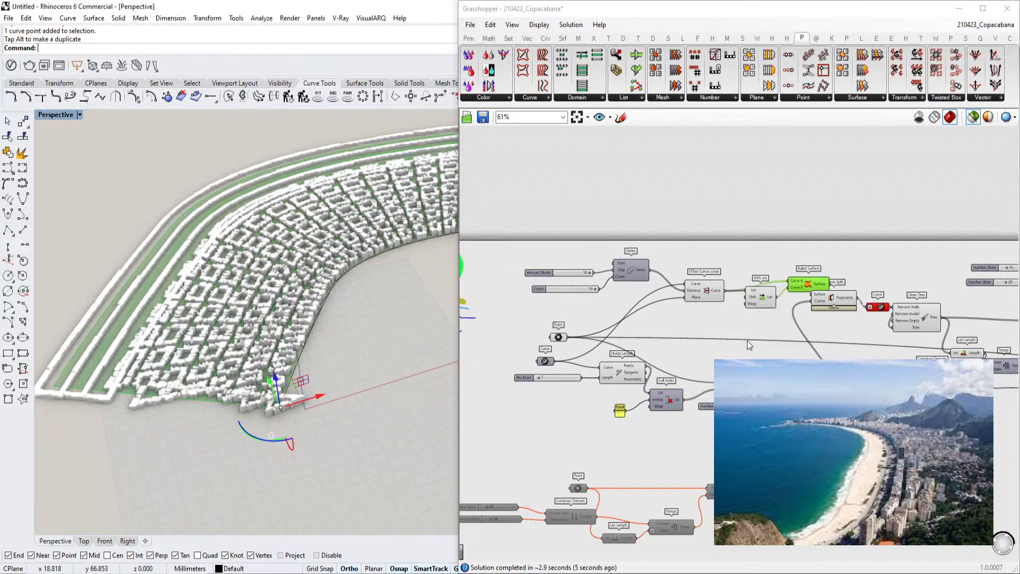
Open and confirm the settings of the Number Slider feeding Extend Curve
scroll(670, 378, up, 4)
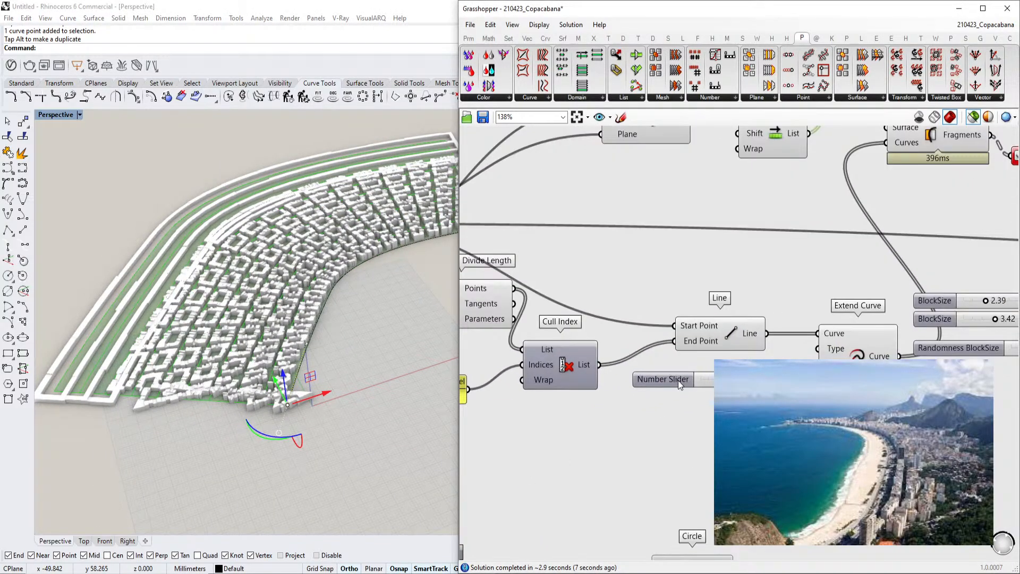
double_click(678, 380)
drag(722, 410, 721, 402)
drag(633, 469, 727, 469)
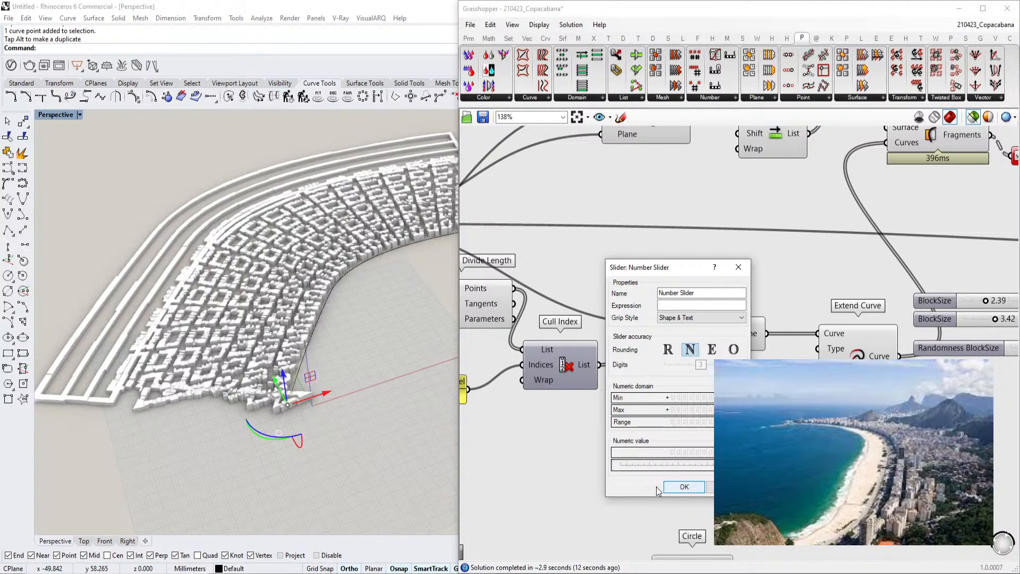
click(682, 486)
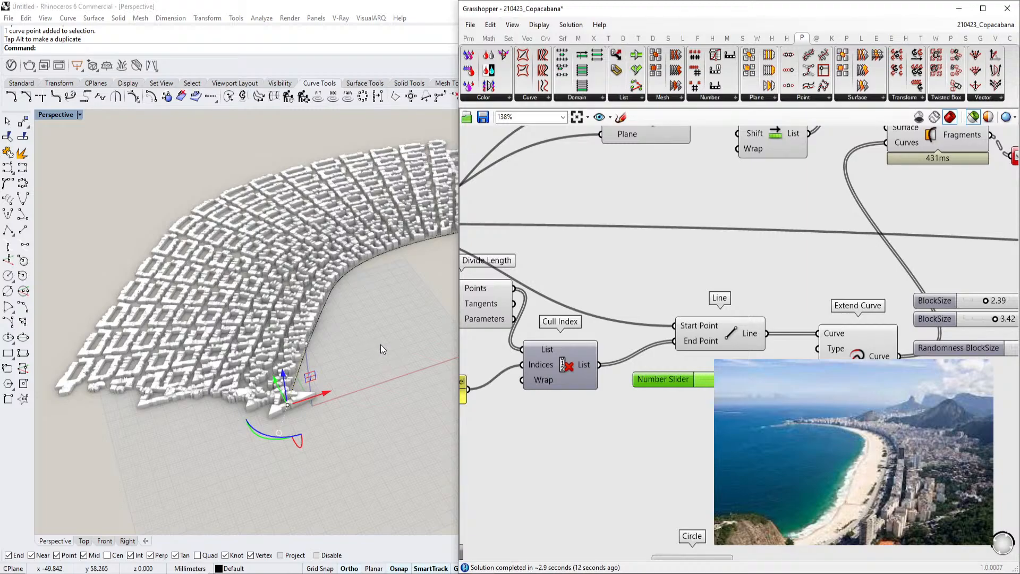
Add a Mesh Join component and connect the Offset Mesh output to its Meshes input
scroll(377, 345, up, 6)
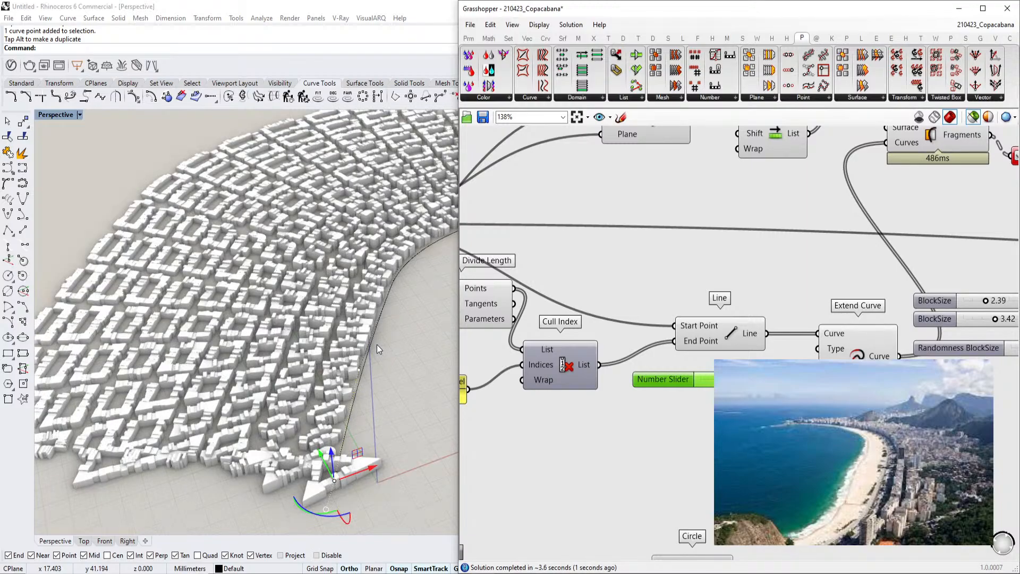
right_drag(378, 345, 374, 237)
scroll(375, 238, up, 3)
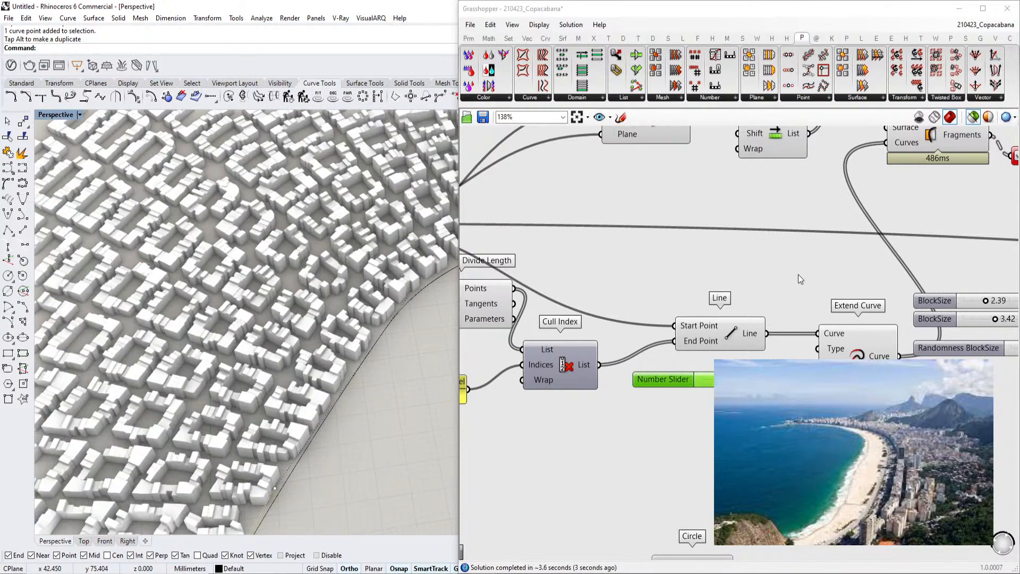
scroll(764, 273, down, 6)
scroll(942, 256, up, 8)
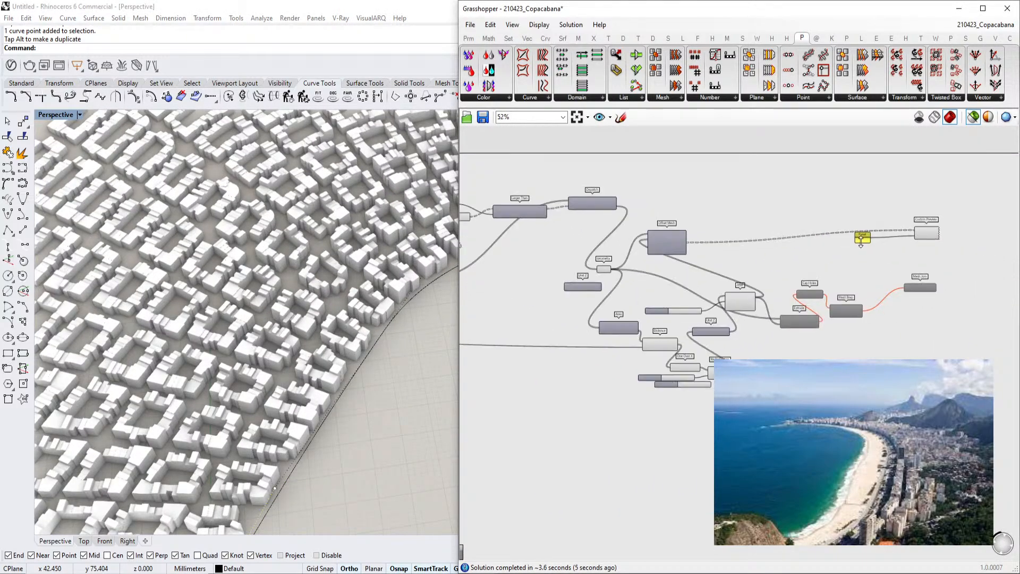
double_click(624, 233)
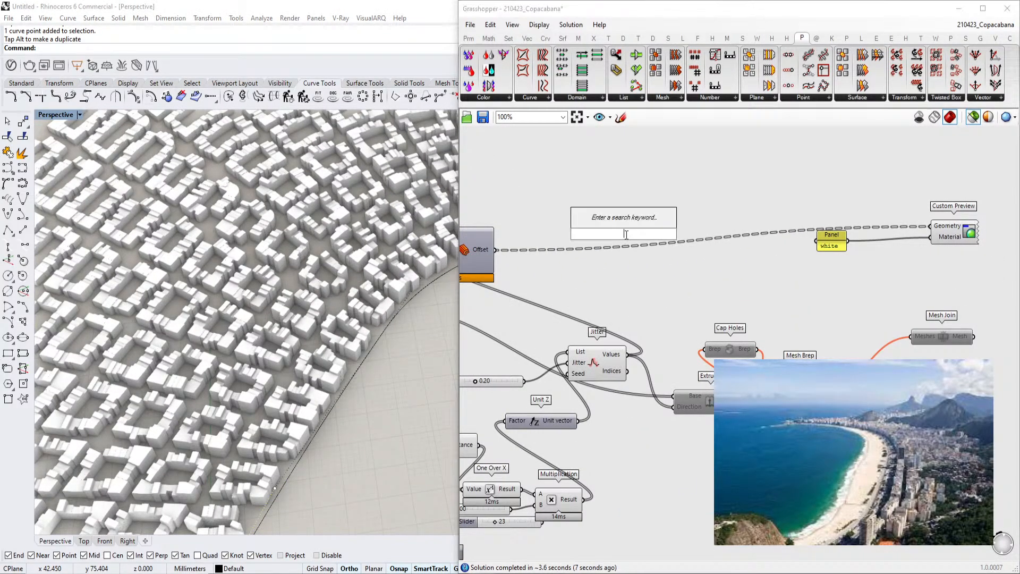
text(join m)
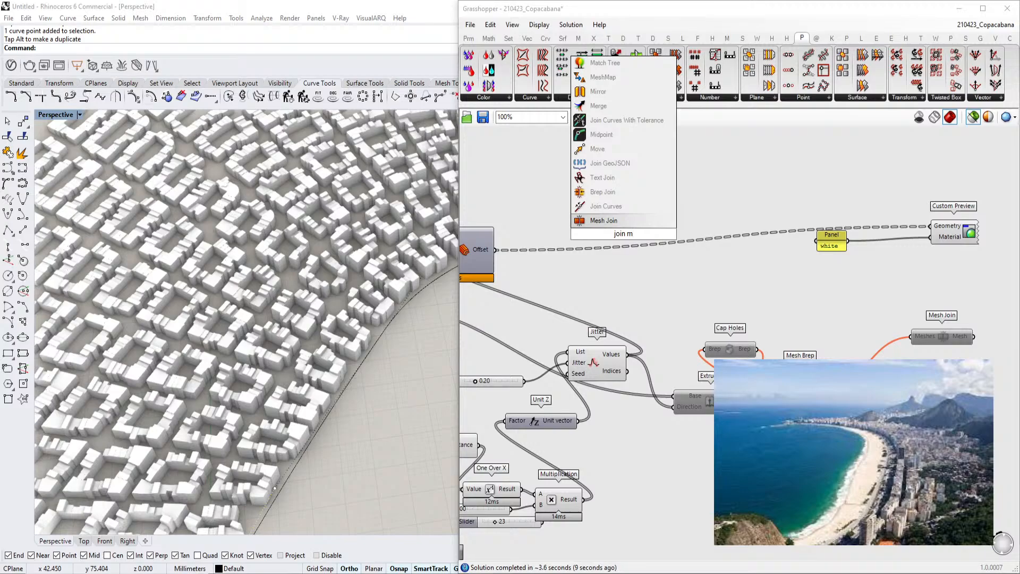
key(Return)
drag(496, 250, 593, 234)
drag(656, 234, 659, 169)
Set the Meshes input's data option and connect the joined Mesh output to Custom Preview's Geometry
right_click(604, 240)
click(640, 318)
drag(655, 233, 937, 227)
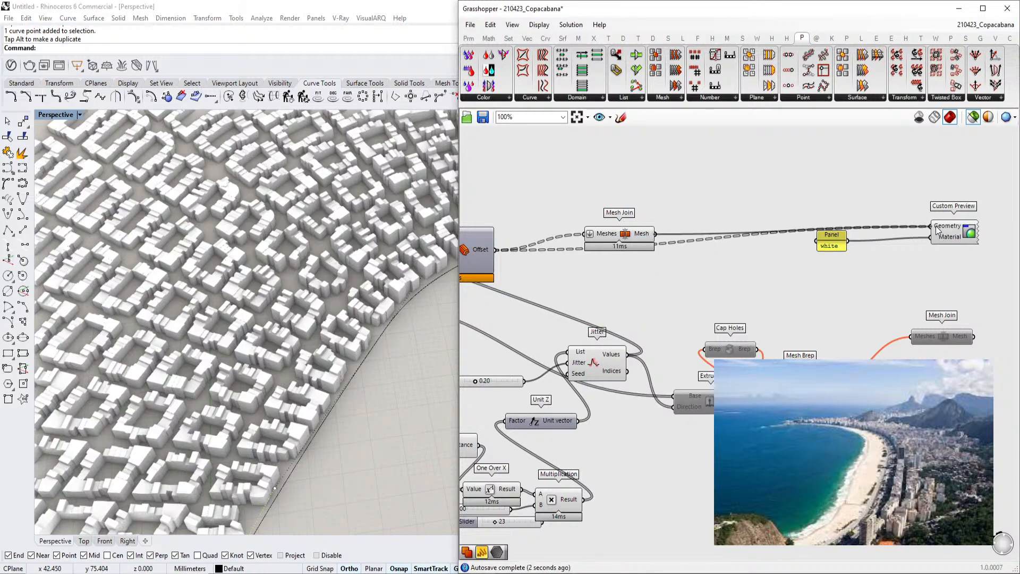
Select the Mesh Join component and toggle its preview from the radial menu
click(636, 237)
scroll(637, 237, down, 1)
middle_click(637, 237)
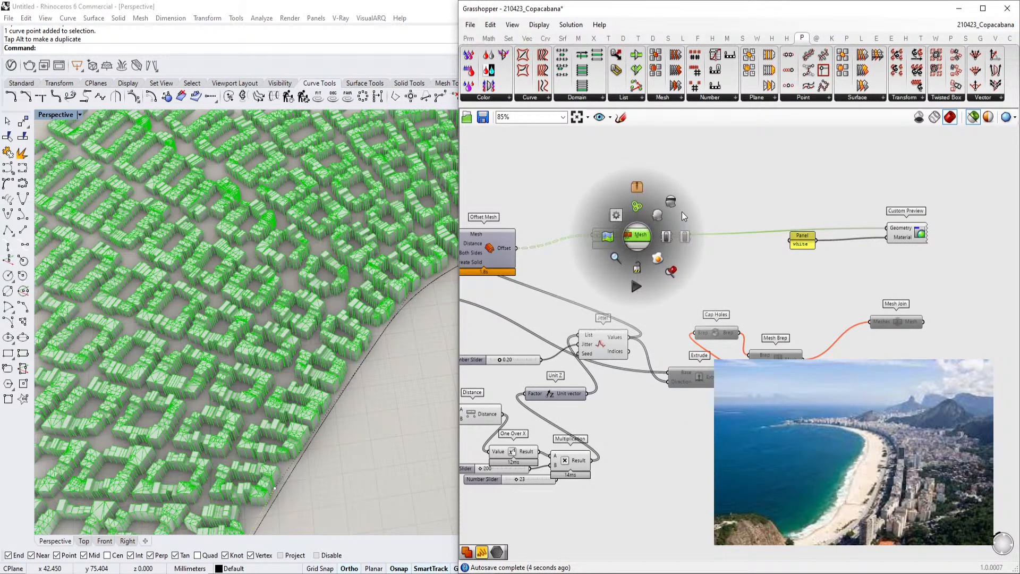
click(685, 236)
click(774, 284)
Orbit and zoom the Rhino perspective view to inspect the joined city massing
right_drag(314, 329, 229, 319)
scroll(256, 295, down, 4)
scroll(258, 293, down, 3)
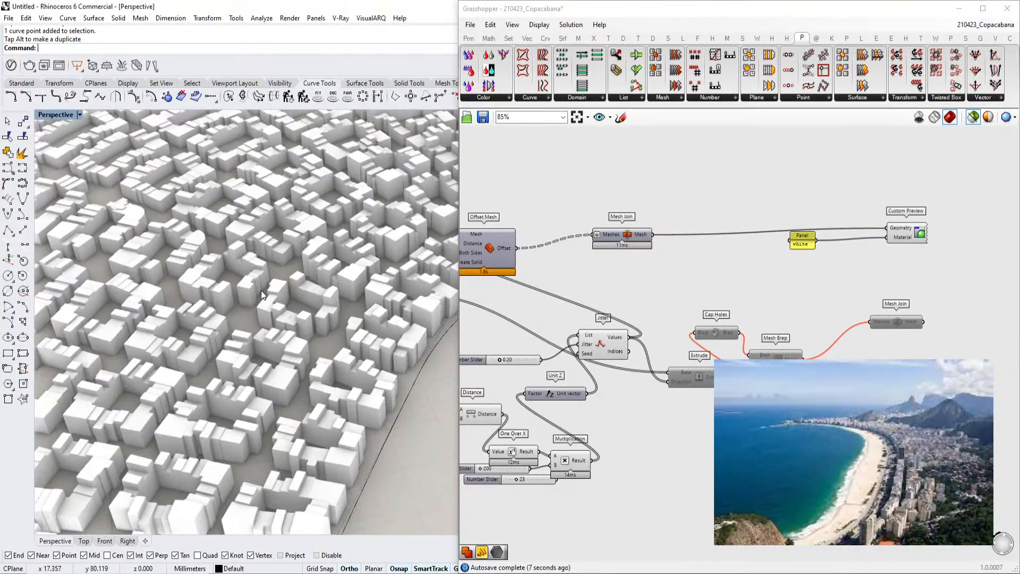
right_drag(343, 305, 307, 414)
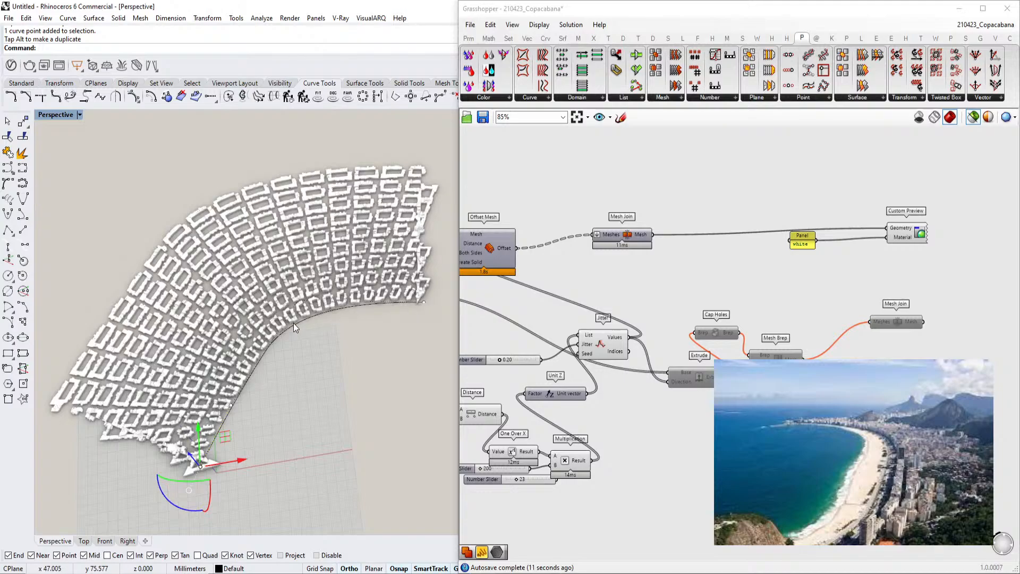
scroll(294, 322, up, 10)
scroll(248, 279, up, 5)
right_drag(250, 323, 256, 270)
scroll(258, 277, down, 9)
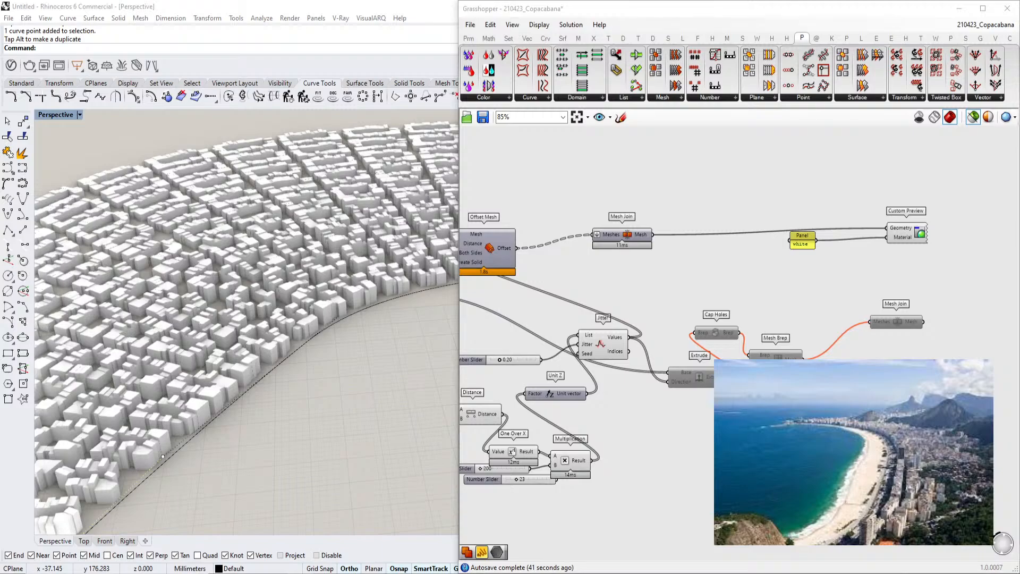
scroll(693, 272, down, 5)
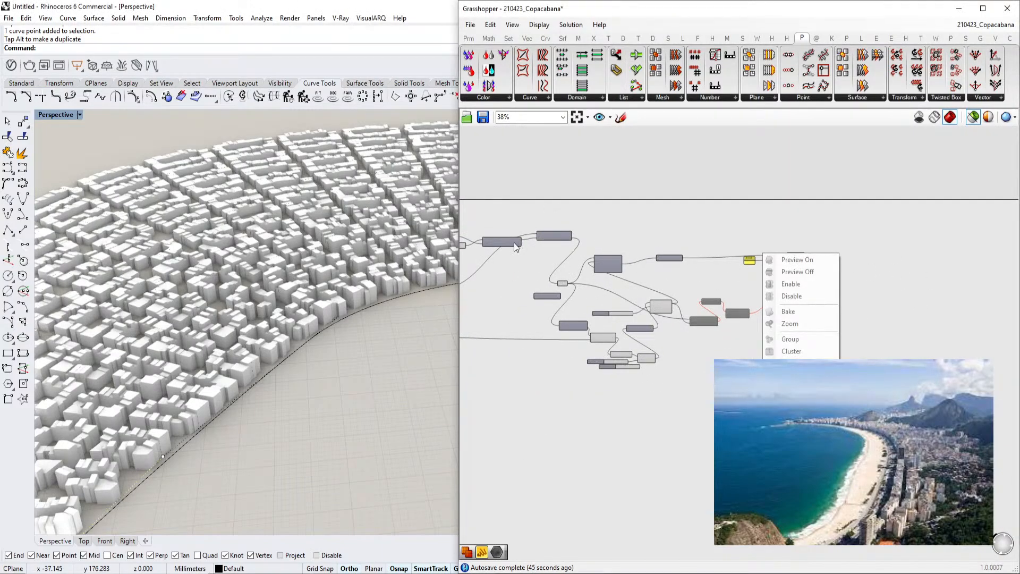
right_drag(324, 265, 328, 346)
scroll(323, 330, down, 5)
scroll(313, 347, up, 4)
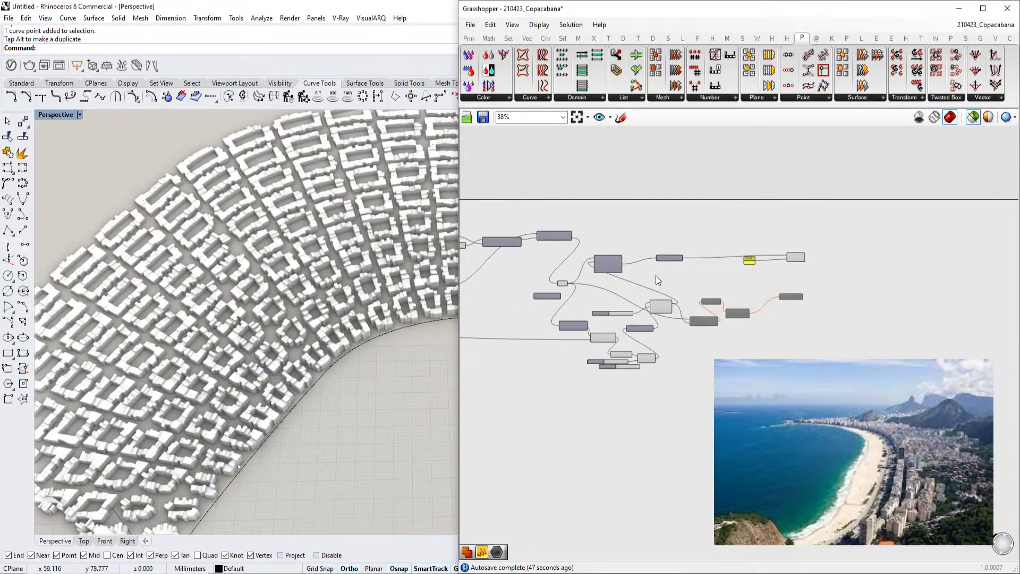
Set the Count slider feeding the Series component to 4
right_drag(656, 276, 837, 273)
scroll(837, 274, down, 5)
mouse_move(473, 266)
right_down()
mouse_move(658, 293)
mouse_move(757, 336)
right_up()
scroll(757, 336, up, 5)
scroll(757, 336, up, 5)
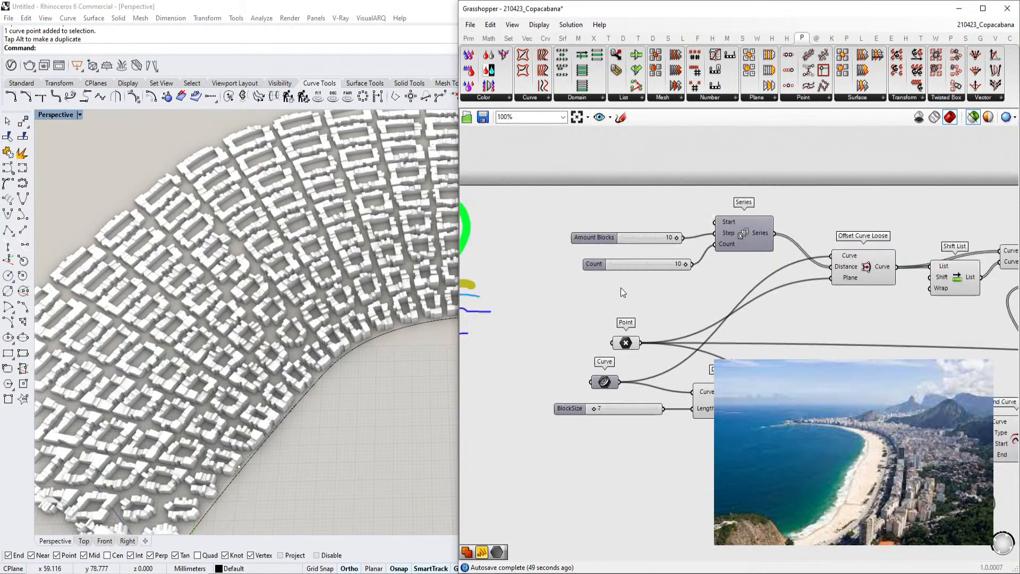
right_drag(682, 248, 704, 264)
double_click(655, 257)
text(4)
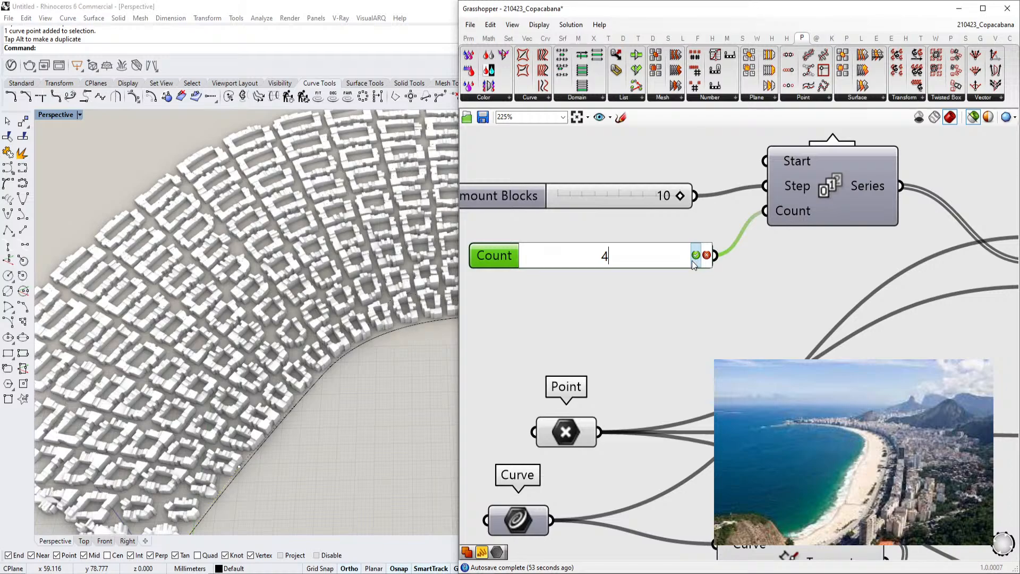
click(693, 260)
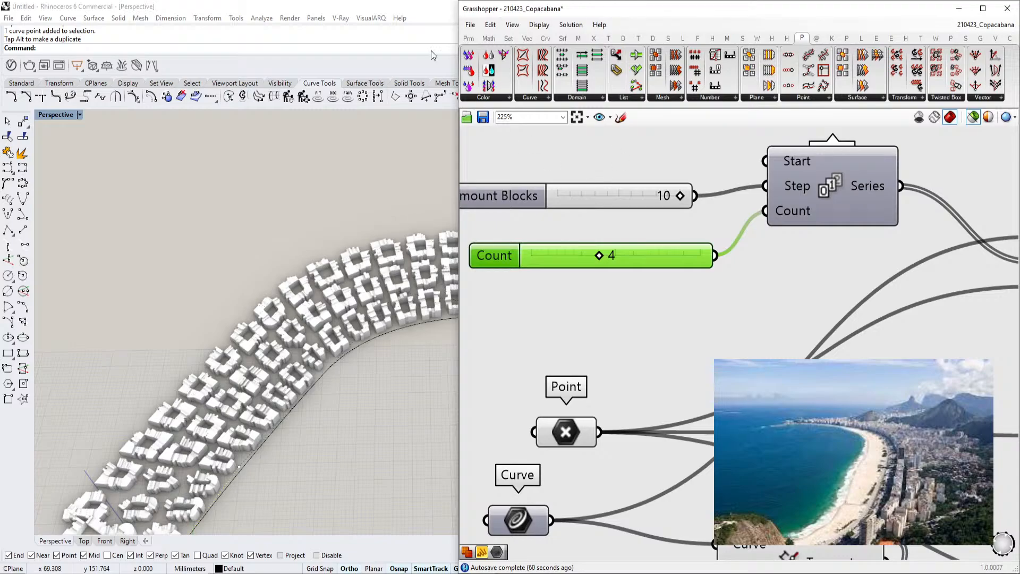
Select a few items on the Grasshopper canvas and delete them
scroll(705, 279, down, 6)
right_drag(747, 262, 582, 203)
right_drag(684, 408, 788, 336)
drag(814, 496, 468, 352)
right_drag(754, 321, 700, 337)
key(Delete)
scroll(833, 288, up, 1)
right_drag(833, 288, 756, 320)
scroll(828, 311, down, 1)
scroll(759, 254, up, 4)
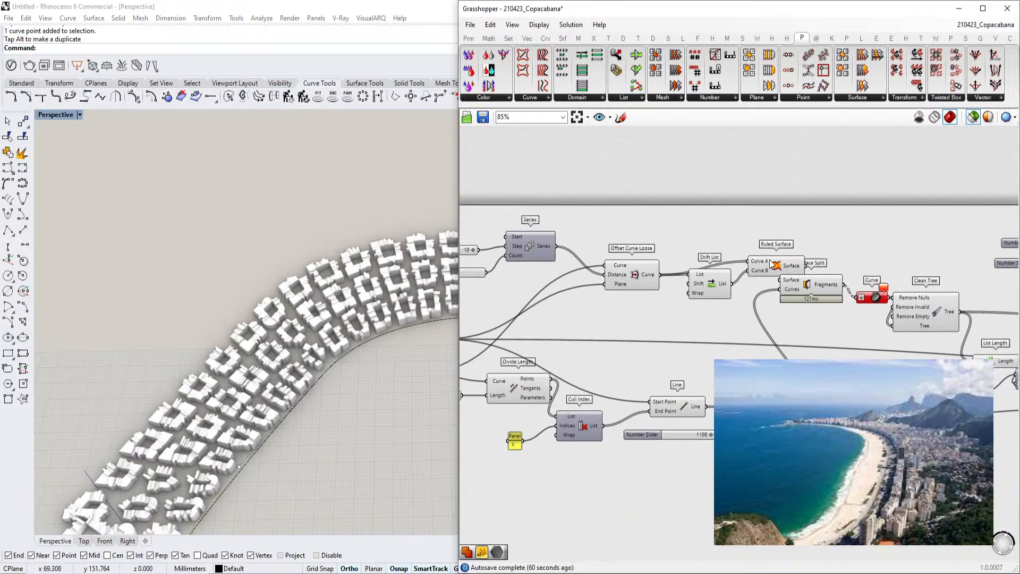
Select the Ruled Surface component to highlight its ground surfaces in the Rhino viewport
mouse_move(762, 266)
scroll(762, 267, down, 2)
click(762, 273)
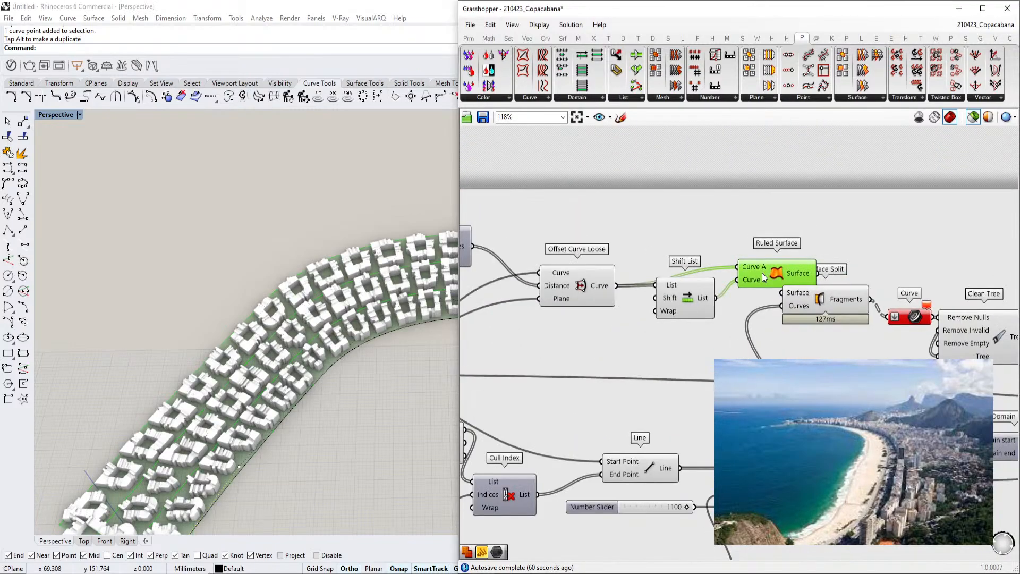
right_drag(762, 273, 696, 237)
scroll(410, 301, down, 4)
right_drag(410, 302, 370, 349)
scroll(370, 348, up, 2)
drag(287, 464, 84, 398)
scroll(251, 424, down, 3)
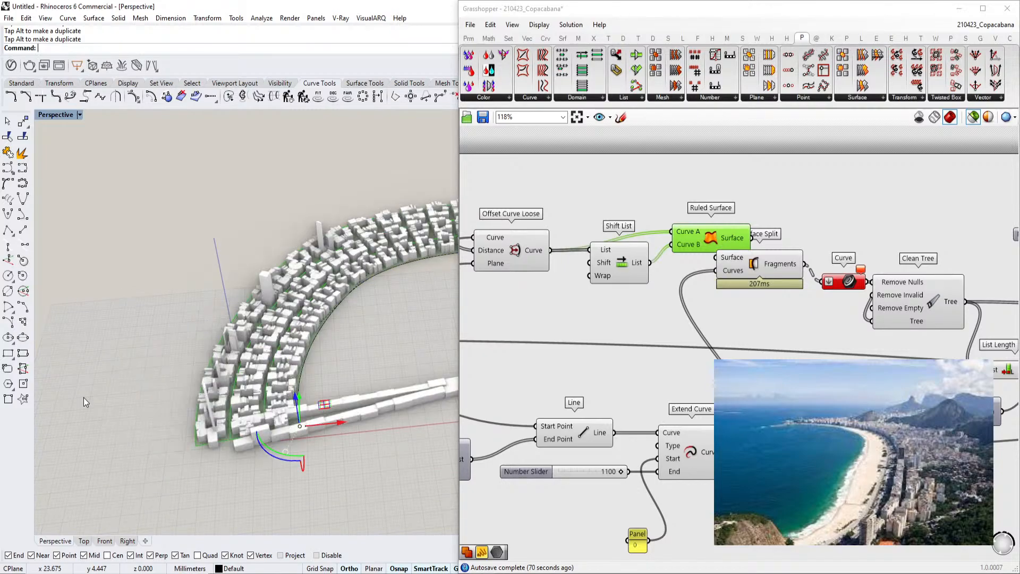
Orbit and zoom the perspective view to inspect the building blocks up close
scroll(106, 401, down, 4)
right_drag(268, 419, 252, 434)
scroll(248, 429, up, 4)
drag(161, 349, 164, 329)
right_drag(187, 341, 234, 362)
click(291, 291)
scroll(291, 291, down, 3)
right_drag(296, 289, 353, 292)
scroll(235, 317, up, 6)
right_drag(234, 317, 274, 282)
scroll(274, 281, up, 8)
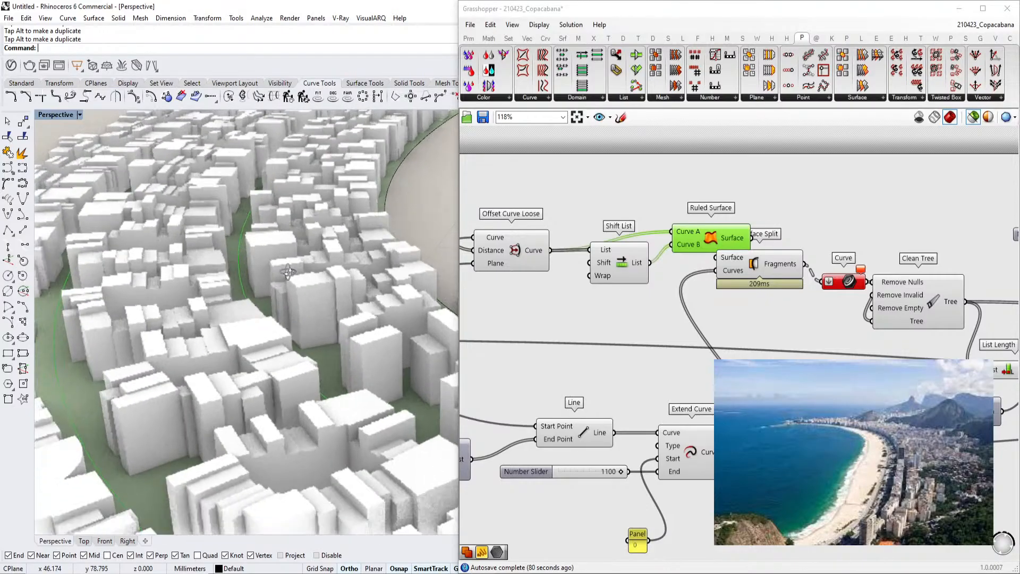
scroll(288, 277, down, 6)
right_drag(296, 266, 262, 336)
scroll(262, 335, up, 8)
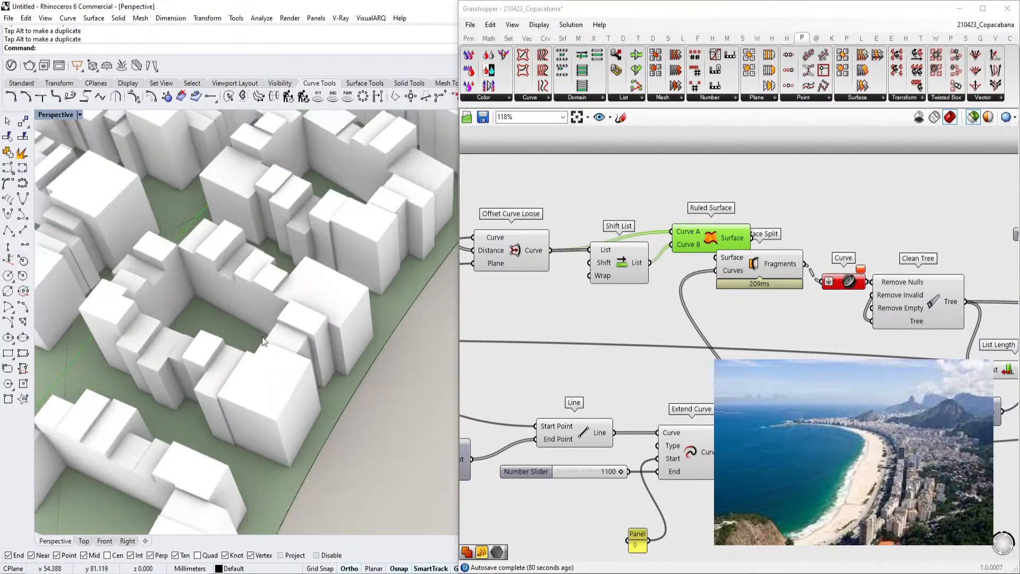
Locate and select the block size domain sliders on the canvas
scroll(285, 345, down, 4)
scroll(285, 345, down, 3)
scroll(776, 349, down, 3)
right_drag(856, 383, 640, 347)
scroll(728, 369, up, 4)
Rearrange the domain sliders, Construct Domain and Range components into a tidier layout
scroll(569, 348, down, 2)
scroll(640, 347, up, 3)
click(591, 334)
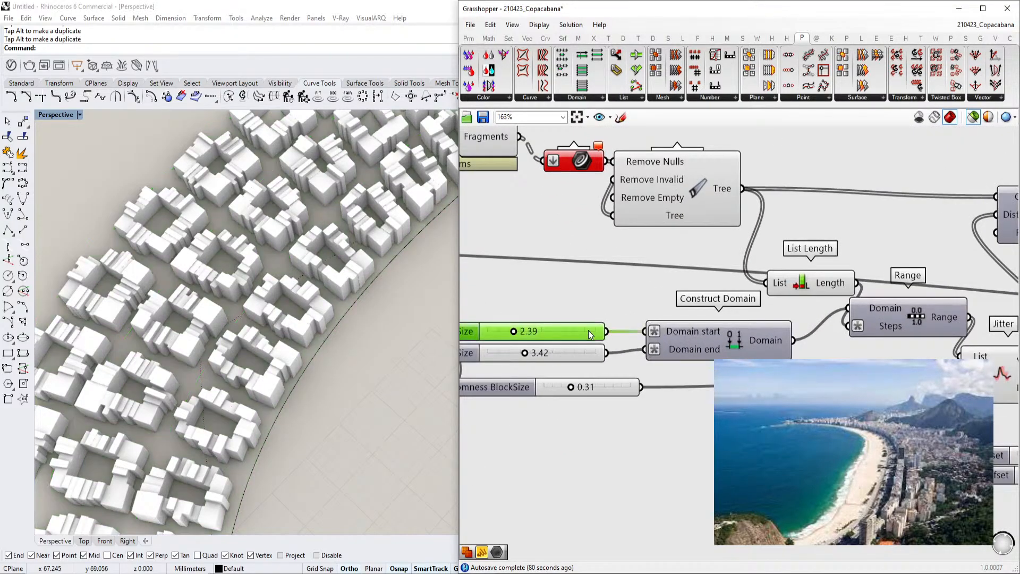
click(590, 353)
scroll(654, 355, down, 5)
right_drag(824, 364, 700, 356)
scroll(673, 350, up, 2)
scroll(761, 341, down, 4)
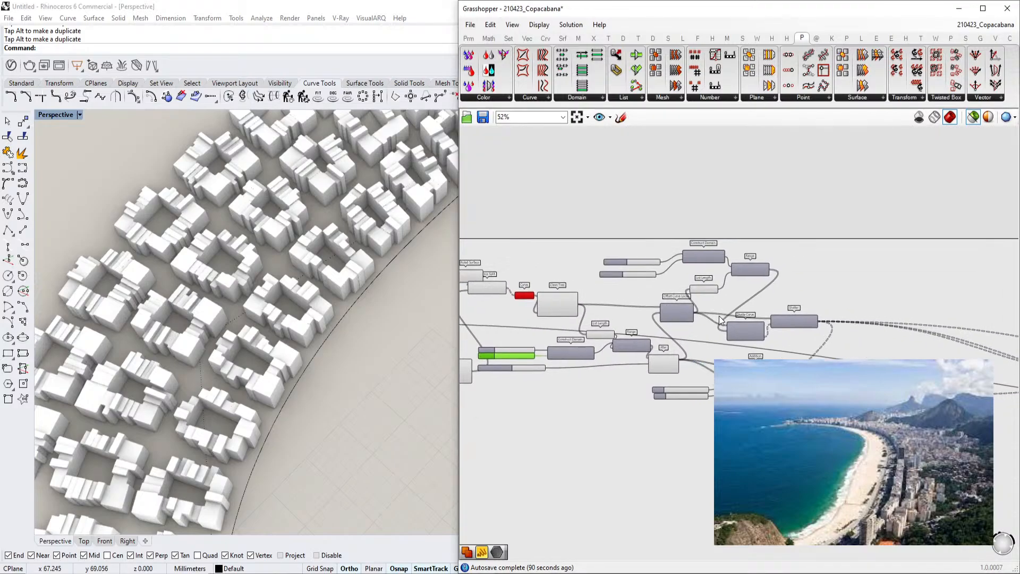
scroll(728, 299, up, 4)
scroll(817, 355, down, 2)
right_drag(818, 354, 727, 319)
drag(829, 268, 685, 324)
drag(691, 320, 838, 313)
click(744, 248)
scroll(745, 247, up, 2)
drag(682, 226, 754, 271)
drag(605, 262, 668, 276)
drag(607, 211, 614, 256)
right_drag(549, 231, 638, 240)
drag(617, 186, 556, 258)
drag(591, 222, 600, 239)
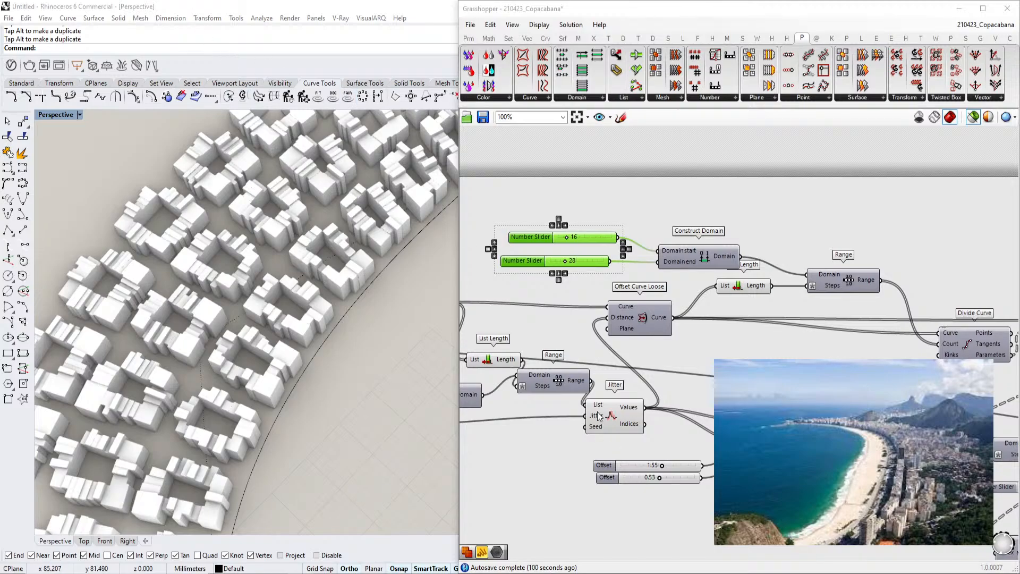
scroll(745, 343, down, 5)
right_drag(961, 367, 631, 299)
right_drag(780, 323, 886, 312)
scroll(681, 342, up, 3)
right_drag(680, 342, 786, 347)
drag(895, 448, 641, 341)
scroll(657, 393, up, 3)
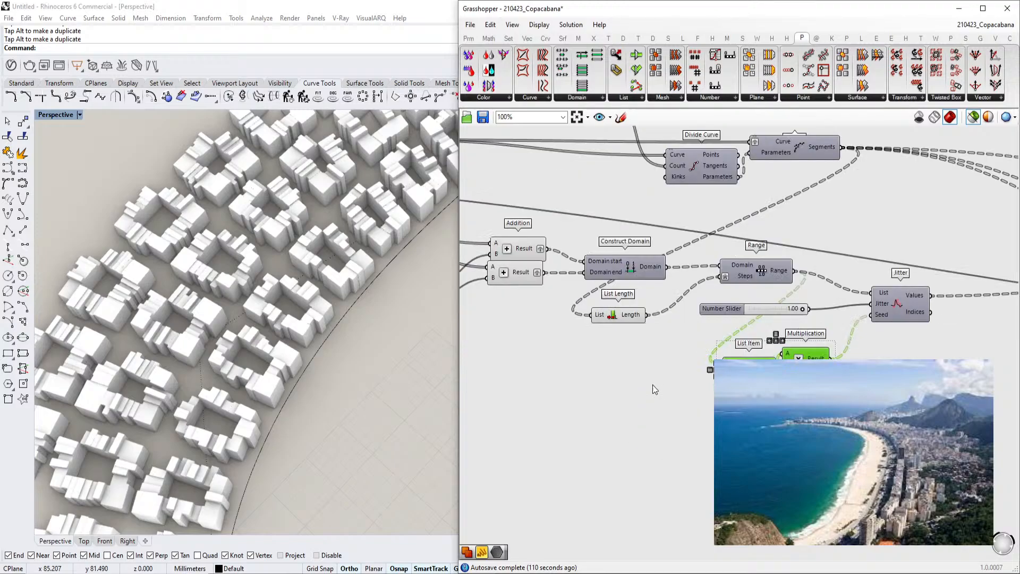
Reposition the List Length, Range, Jitter and related components to tidy the definition
drag(745, 267, 884, 252)
right_drag(884, 252, 813, 272)
drag(862, 459, 655, 297)
scroll(670, 332, down, 3)
drag(671, 331, 867, 355)
scroll(678, 344, up, 3)
drag(565, 330, 751, 250)
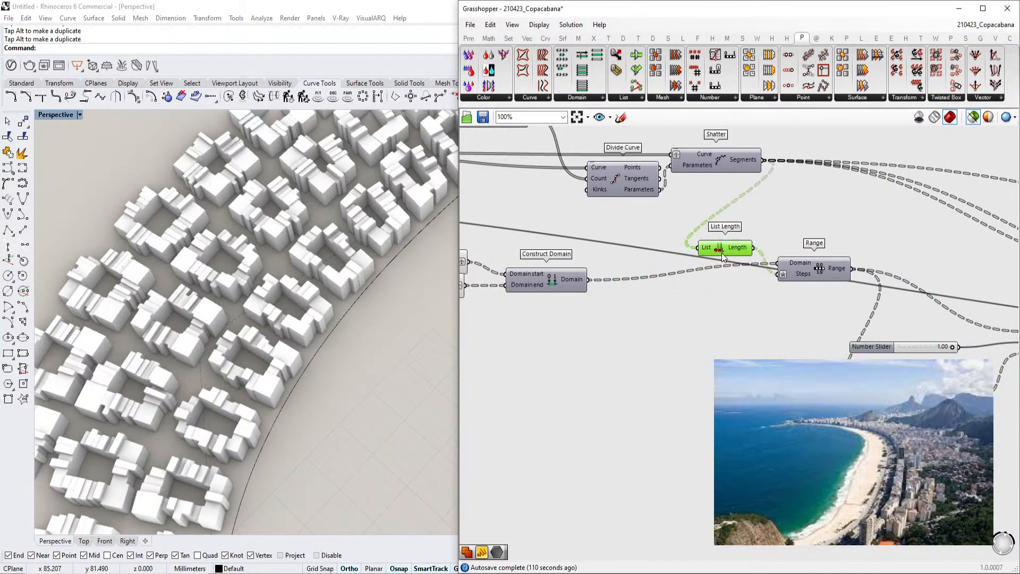
scroll(595, 267, down, 4)
right_drag(595, 267, 808, 300)
scroll(808, 300, down, 4)
right_drag(572, 283, 735, 294)
scroll(735, 293, up, 5)
right_drag(996, 341, 779, 316)
scroll(782, 303, up, 2)
right_drag(666, 294, 690, 321)
scroll(690, 321, up, 2)
click(629, 327)
drag(651, 347, 607, 276)
click(629, 342)
right_drag(744, 307, 529, 276)
click(574, 327)
scroll(584, 330, down, 1)
right_drag(585, 330, 476, 365)
drag(802, 343, 802, 356)
right_drag(766, 282, 796, 359)
drag(784, 275, 786, 278)
scroll(893, 284, down, 4)
right_drag(957, 298, 792, 271)
scroll(851, 287, up, 2)
right_drag(872, 309, 648, 252)
right_drag(499, 219, 623, 251)
scroll(623, 251, down, 1)
scroll(594, 244, up, 2)
click(536, 241)
Insert a Relay on the Shatter segments wire and reposition it to organize the connections
double_click(632, 216)
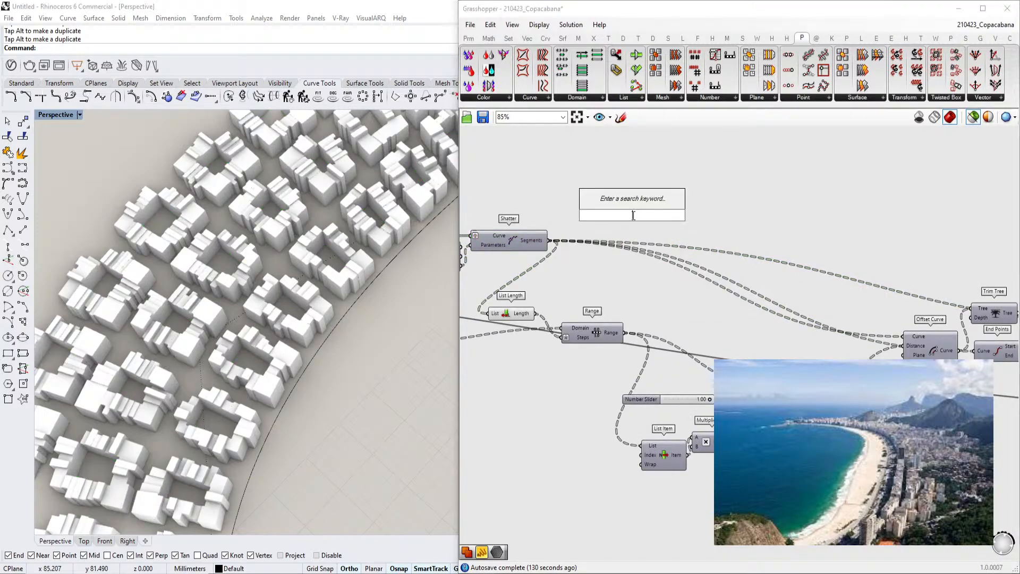
click(688, 243)
double_click(689, 246)
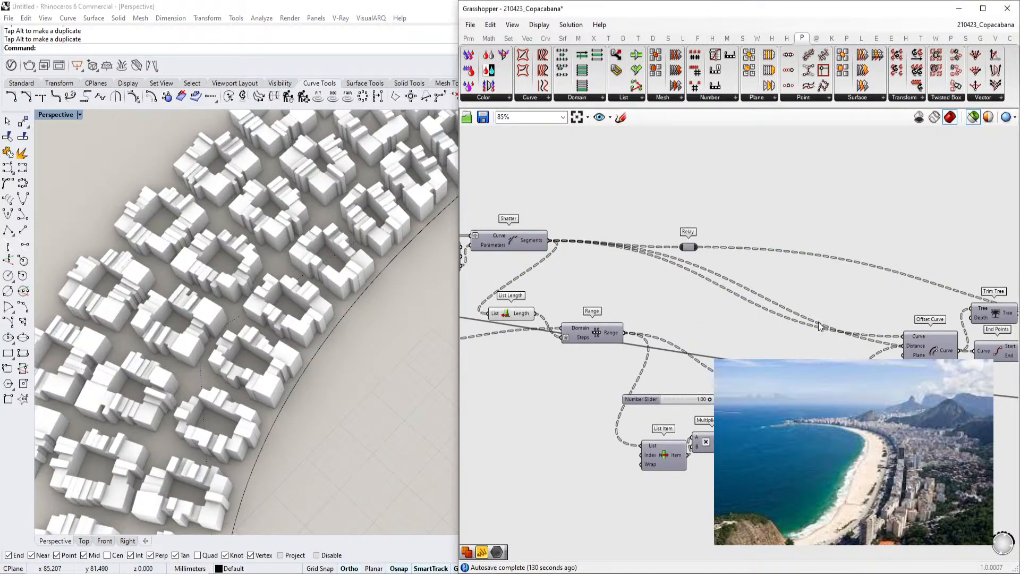
right_drag(918, 350, 853, 349)
click(468, 236)
right_drag(733, 256, 653, 248)
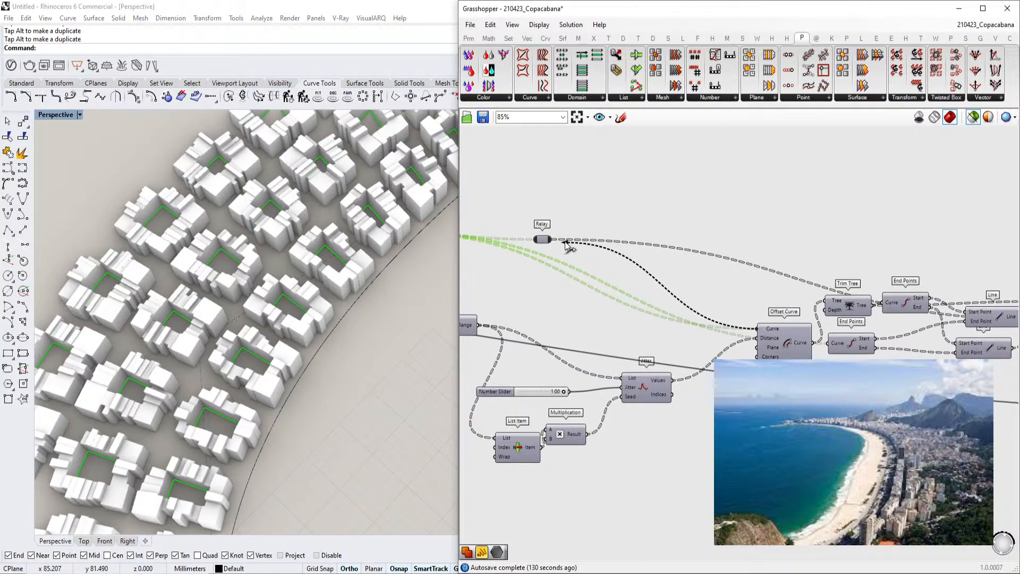
drag(836, 346, 842, 348)
click(629, 287)
drag(544, 240, 624, 295)
right_drag(606, 276, 717, 276)
click(507, 234)
right_drag(543, 230, 619, 232)
click(815, 300)
right_click(816, 301)
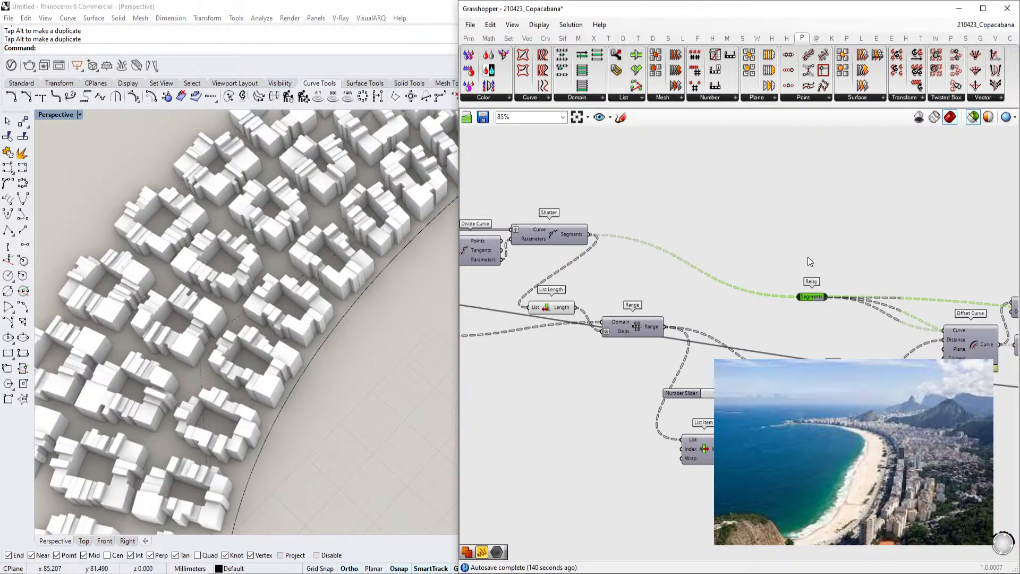
Change the wire display setting of an input on the Distance component
scroll(780, 244, down, 5)
scroll(775, 281, up, 2)
scroll(774, 289, up, 3)
right_click(756, 323)
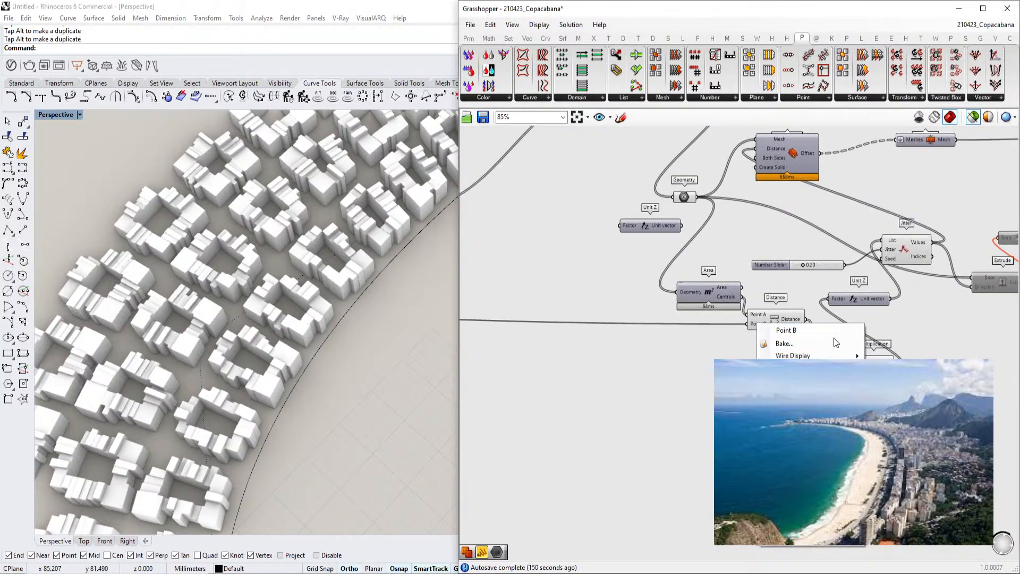
click(894, 369)
Line up the Extrude, Cap Holes, Mesh Brep and Mesh Join components in a row
scroll(745, 409, down, 6)
right_drag(949, 284, 852, 272)
scroll(850, 271, up, 5)
scroll(853, 276, up, 3)
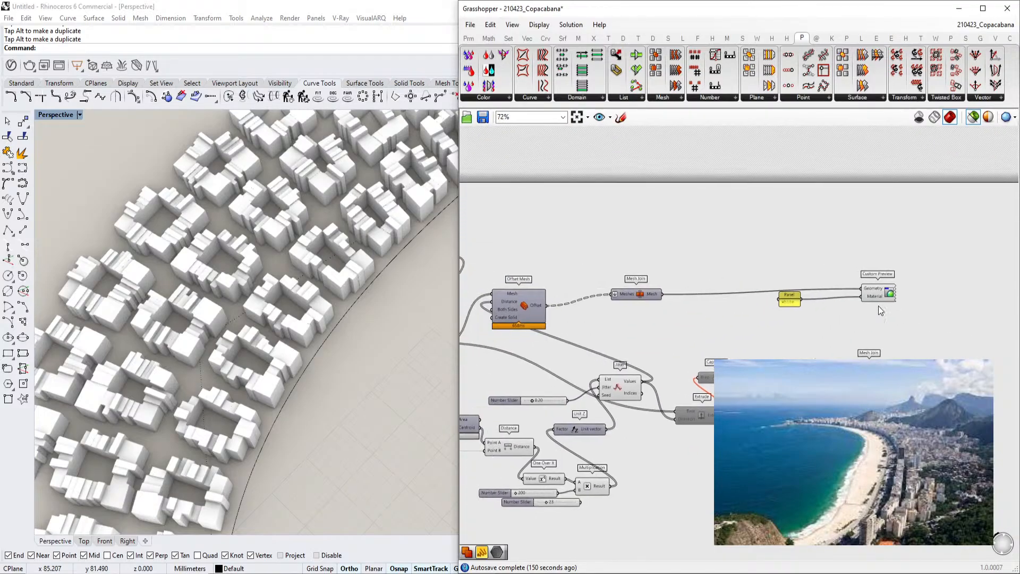
click(744, 322)
click(900, 286)
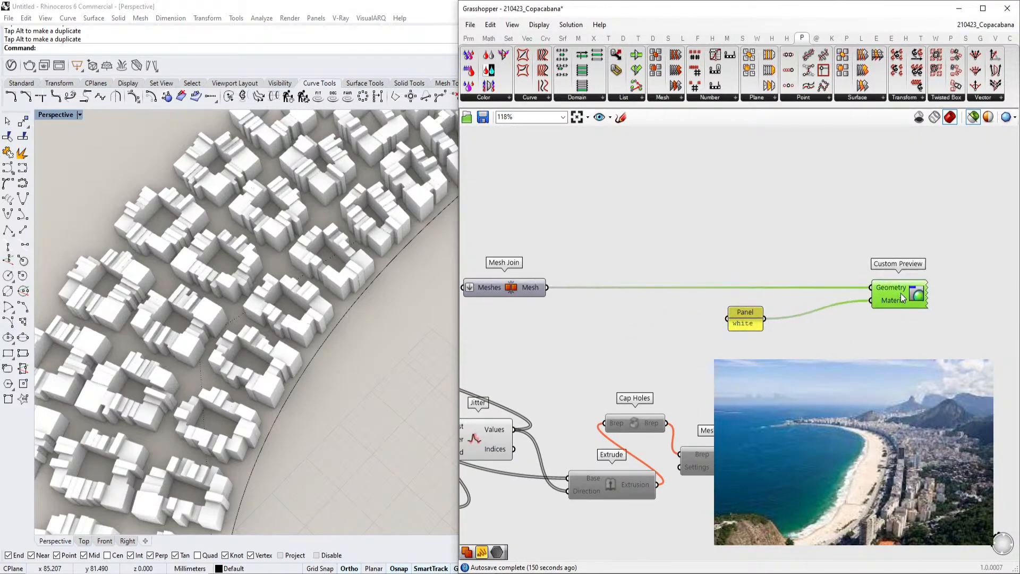
scroll(901, 292, down, 2)
right_drag(942, 339, 840, 310)
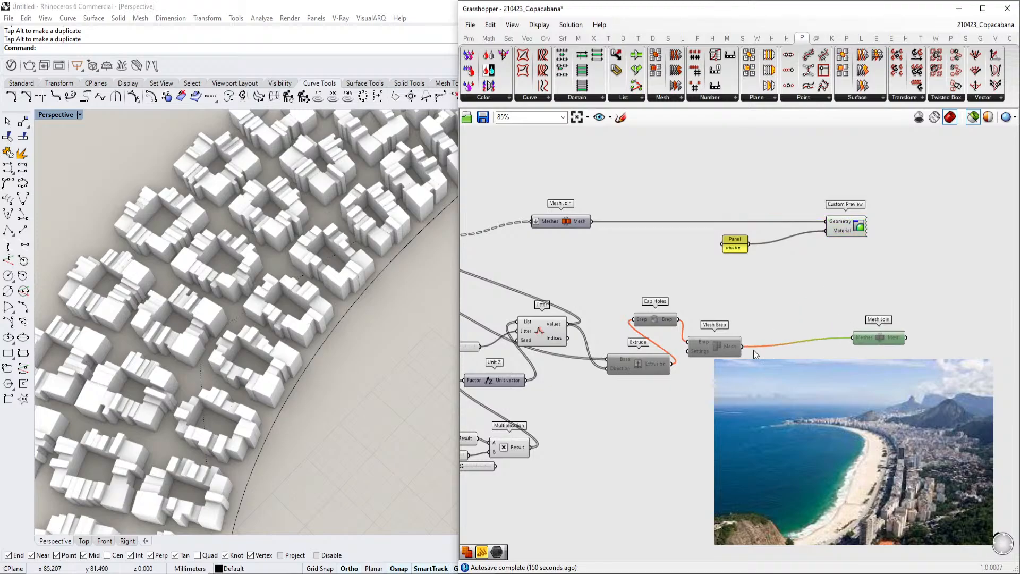
click(707, 337)
drag(694, 333, 721, 364)
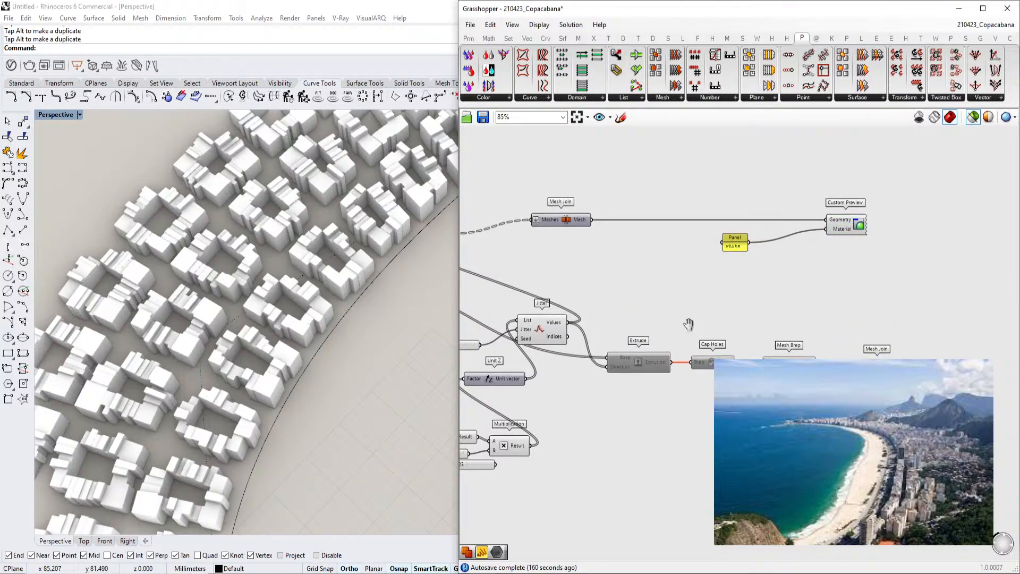
Reposition the colour panel, Mesh Join and Custom Preview beside the Offset Mesh output
right_drag(672, 328, 878, 300)
scroll(878, 300, down, 1)
drag(672, 229, 872, 257)
right_drag(871, 257, 742, 256)
drag(658, 207, 829, 246)
drag(908, 215, 921, 236)
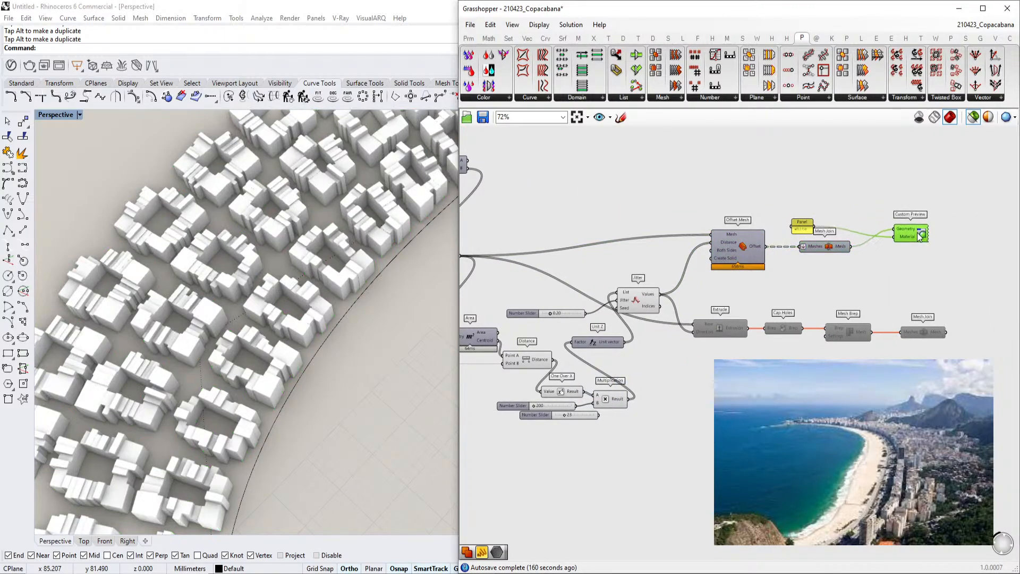
drag(807, 227, 810, 230)
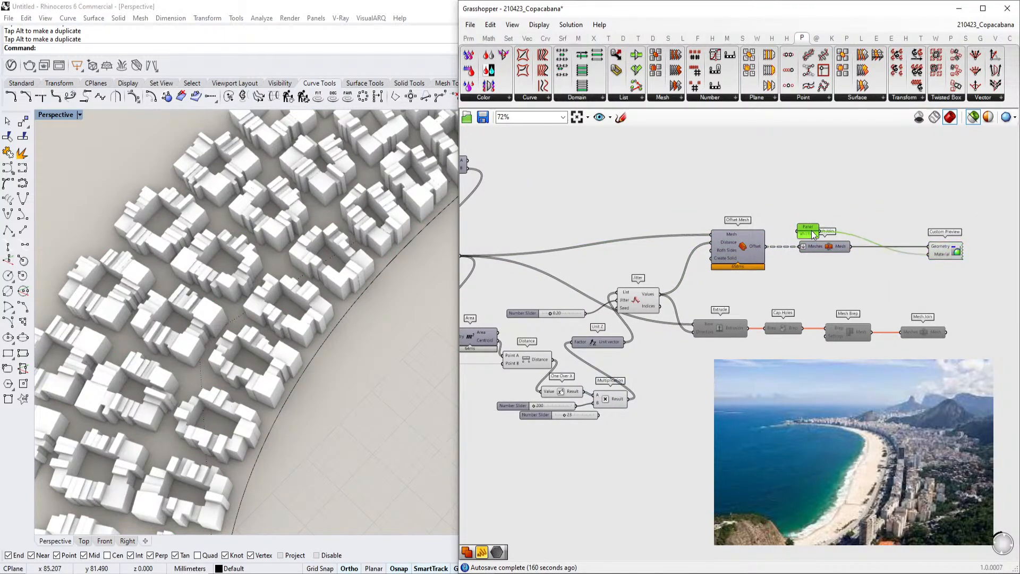
Rearrange components on the canvas and delete a selected element
right_drag(800, 287, 904, 278)
scroll(739, 352, up, 3)
right_drag(607, 415, 672, 396)
scroll(672, 396, up, 3)
click(744, 411)
key(Delete)
Reposition more components and delete two further unneeded elements from the canvas
right_drag(711, 315, 773, 349)
scroll(748, 270, down, 1)
right_drag(789, 259, 719, 284)
scroll(720, 283, down, 2)
right_drag(732, 283, 806, 297)
drag(796, 292, 790, 278)
scroll(791, 277, down, 3)
scroll(725, 278, up, 3)
right_drag(686, 258, 775, 276)
click(726, 285)
scroll(726, 285, down, 1)
key(Delete)
scroll(732, 282, down, 2)
right_drag(590, 310, 726, 317)
scroll(704, 325, up, 5)
click(620, 323)
key(Delete)
Rearrange the components around Offset Curve, Trim Tree, End Points and Line to tidy the wiring
scroll(621, 322, down, 5)
right_drag(580, 320, 736, 313)
right_drag(712, 282, 785, 297)
scroll(785, 295, up, 5)
drag(788, 288, 784, 286)
drag(776, 325, 778, 301)
mouse_move(666, 278)
mouse_down()
mouse_move(669, 295)
mouse_move(652, 243)
mouse_move(684, 285)
mouse_up()
drag(601, 337, 637, 317)
right_drag(637, 313, 755, 309)
drag(803, 270, 782, 270)
scroll(642, 307, down, 2)
right_drag(644, 317, 683, 320)
drag(662, 326, 625, 266)
drag(724, 288, 714, 264)
right_drag(899, 295, 872, 291)
scroll(916, 291, up, 2)
drag(793, 312, 794, 321)
click(792, 290)
right_drag(675, 282, 858, 303)
scroll(650, 280, down, 1)
drag(646, 272, 675, 257)
drag(779, 266, 779, 259)
right_drag(797, 318, 768, 313)
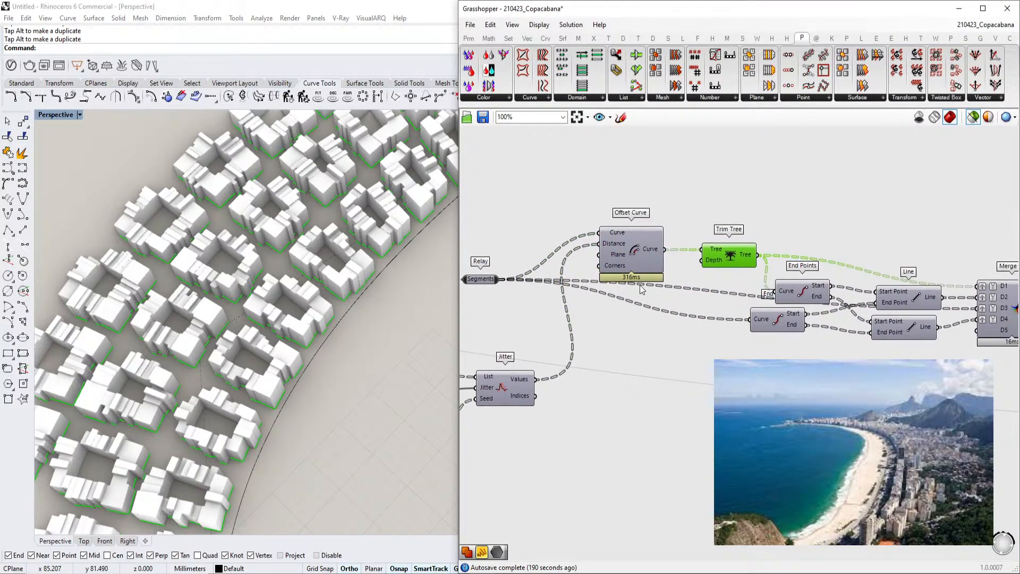
Move the Relay on the Segments wire and reposition the nearby components
drag(490, 282, 493, 299)
click(748, 353)
scroll(880, 336, down, 2)
right_drag(880, 336, 816, 300)
right_drag(706, 298, 820, 295)
scroll(820, 296, down, 2)
right_drag(734, 287, 770, 286)
scroll(769, 286, up, 4)
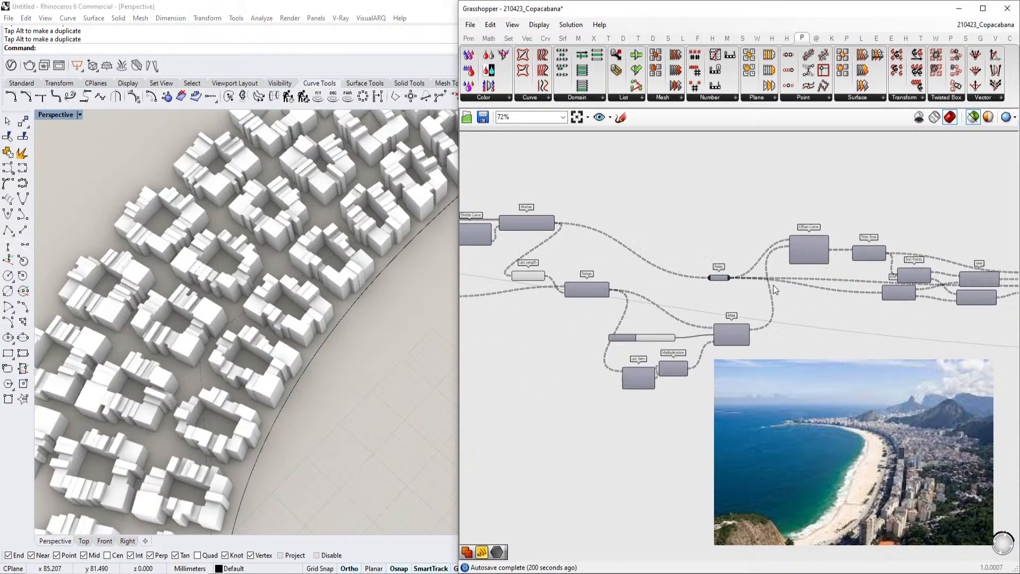
Change an option on the Offset Curve component and reposition the neighbouring components
right_click(811, 226)
mouse_move(878, 244)
click(949, 252)
scroll(514, 350, down, 3)
mouse_move(514, 350)
right_down()
mouse_move(706, 333)
mouse_move(744, 309)
mouse_move(813, 324)
right_up()
scroll(813, 325, up, 1)
scroll(709, 302, down, 2)
right_drag(708, 302, 763, 305)
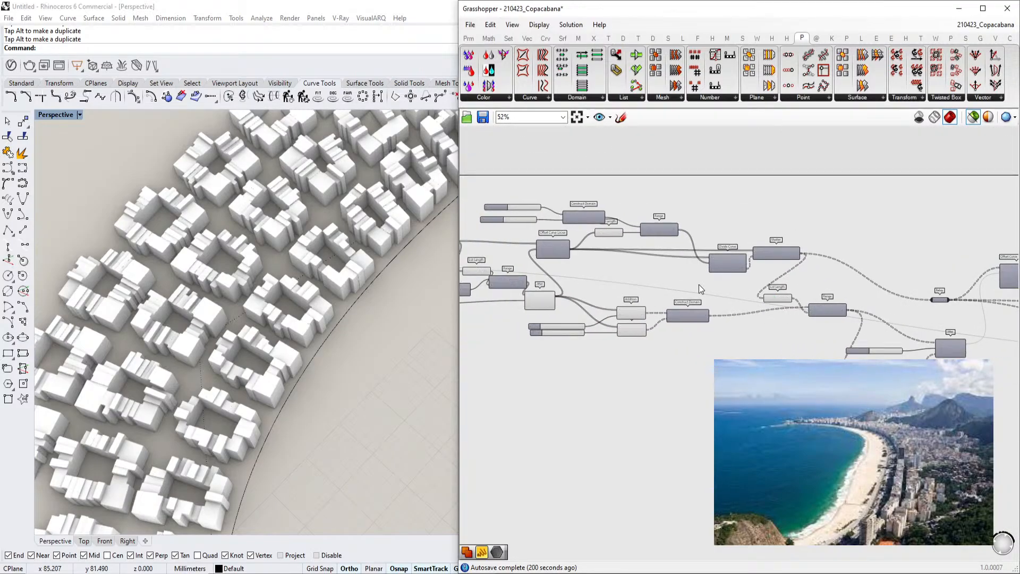
Continue arranging components across the definition and nudge the Series component into place
scroll(699, 284, down, 1)
right_drag(699, 285, 779, 288)
scroll(780, 289, down, 1)
right_drag(357, 308, 353, 283)
right_drag(540, 252, 721, 270)
scroll(635, 259, up, 1)
scroll(721, 270, up, 2)
right_drag(636, 259, 777, 279)
scroll(777, 279, down, 2)
right_drag(850, 287, 734, 273)
scroll(735, 302, up, 3)
right_drag(785, 332, 738, 325)
scroll(739, 327, up, 3)
right_drag(798, 306, 784, 309)
scroll(784, 309, down, 3)
scroll(771, 311, down, 1)
right_drag(490, 306, 735, 301)
scroll(735, 301, up, 1)
right_drag(612, 271, 729, 313)
drag(683, 294, 673, 272)
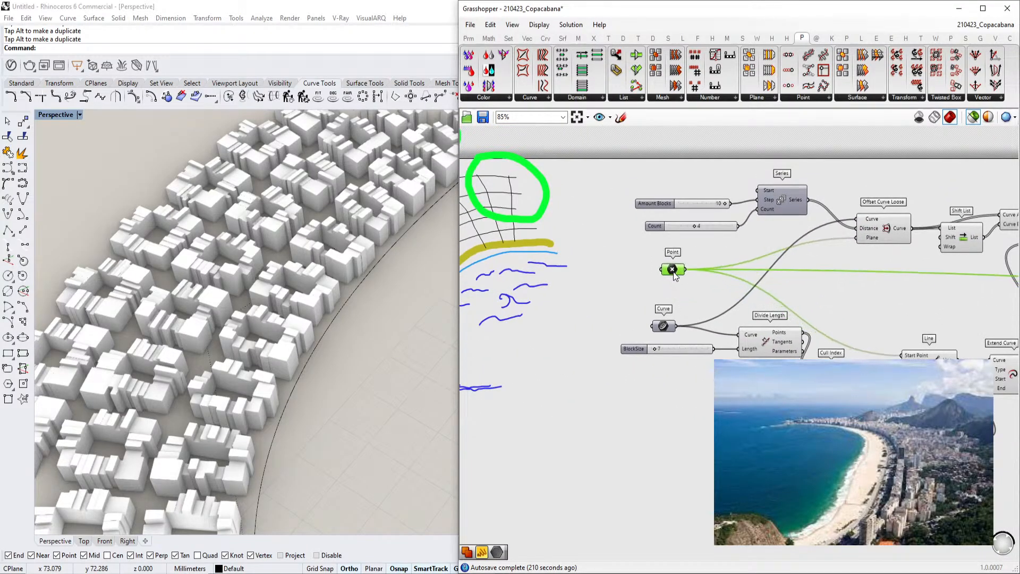
scroll(761, 233, up, 3)
click(769, 214)
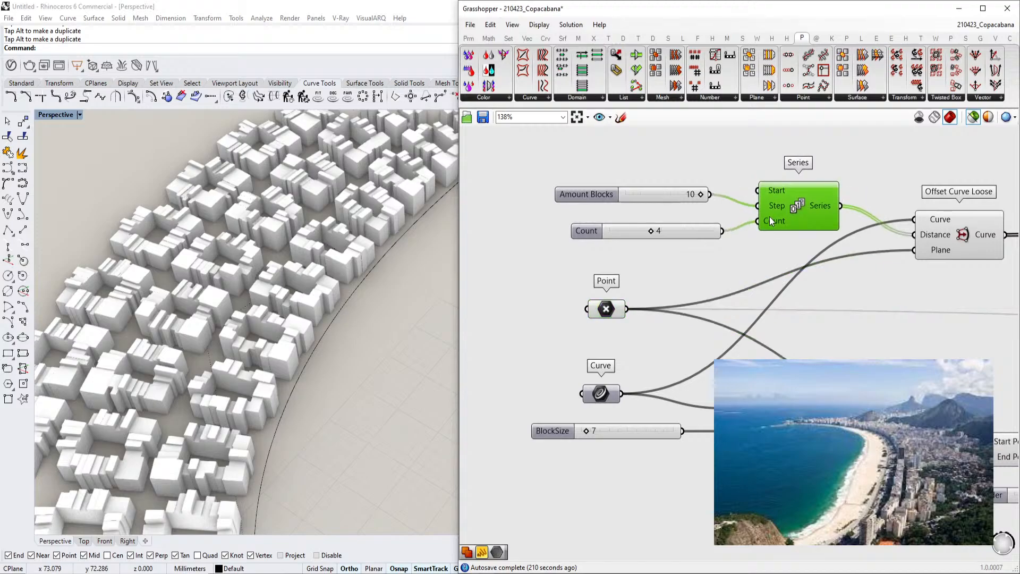
right_drag(776, 238, 765, 251)
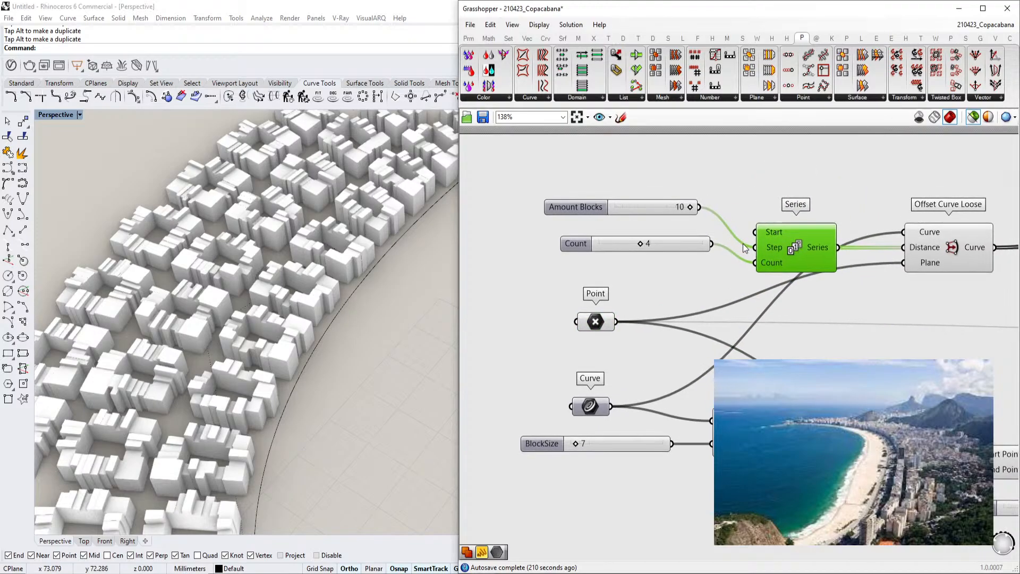
Save the definition as 210423_Copacabana.gh in the GrasshopperTutorial folder
click(477, 24)
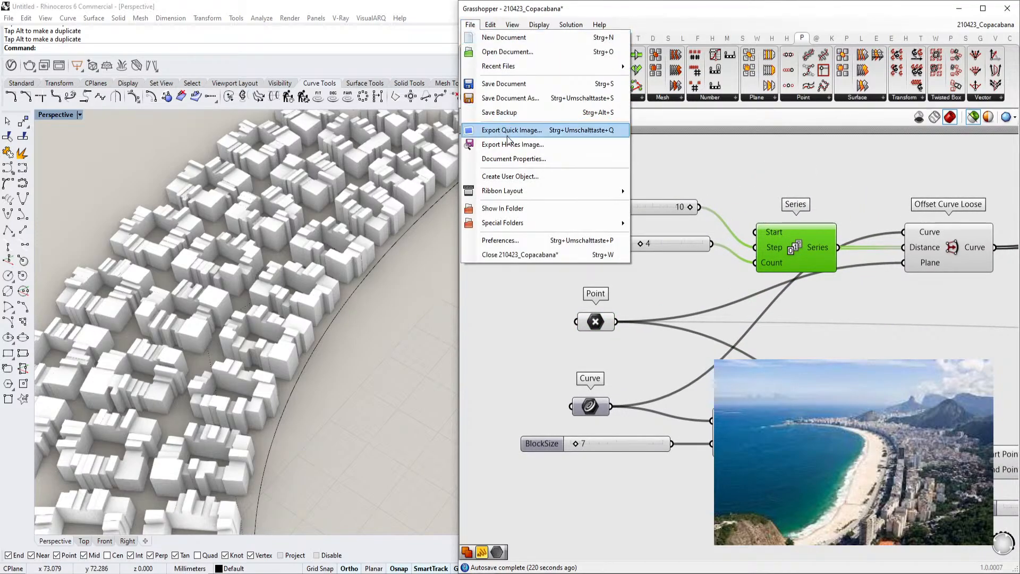
click(507, 100)
scroll(616, 166, down, 3)
scroll(617, 169, up, 1)
double_click(596, 163)
double_click(614, 109)
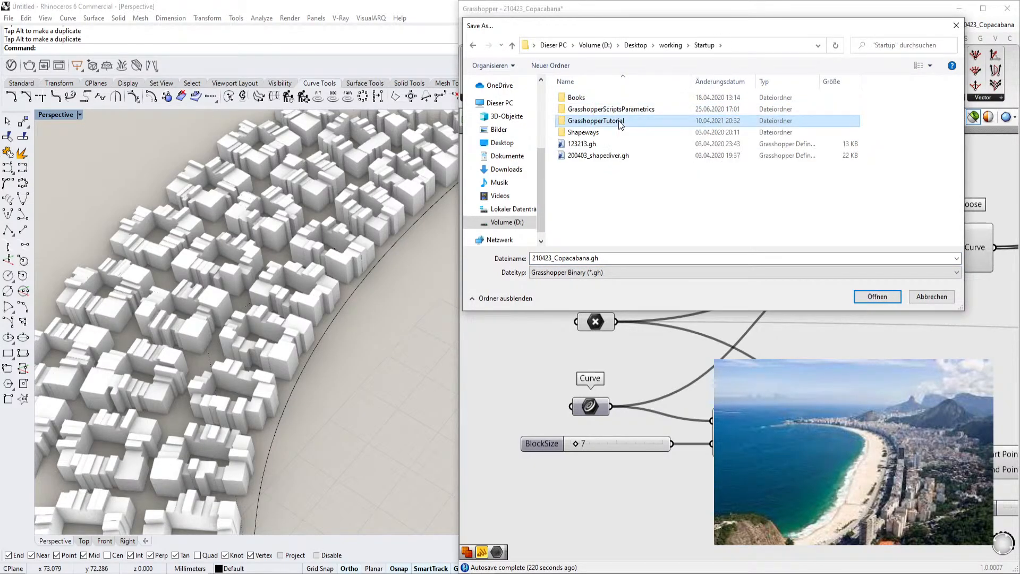
double_click(611, 121)
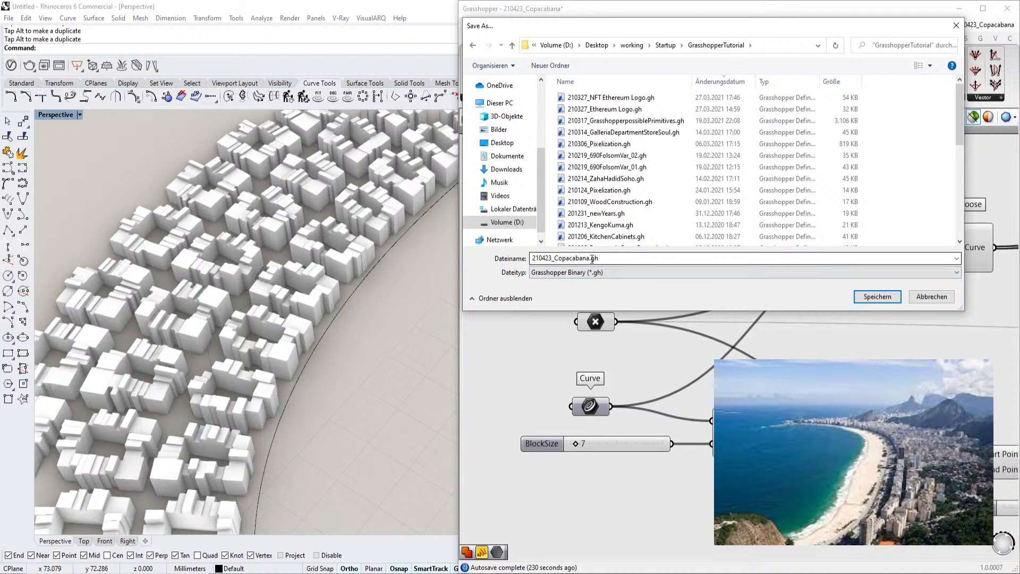
click(878, 298)
click(183, 573)
click(590, 378)
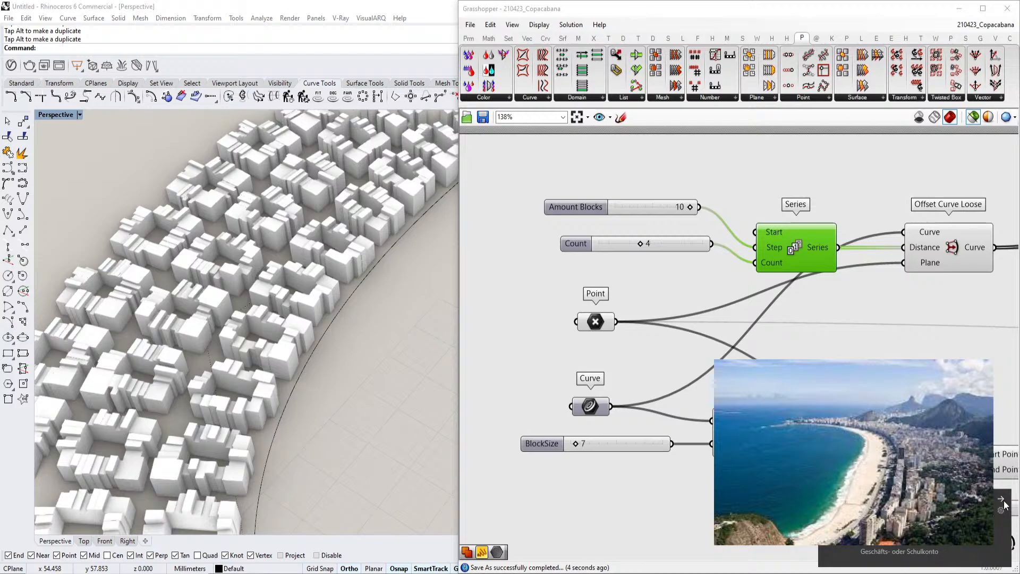
click(1002, 499)
scroll(661, 359, down, 5)
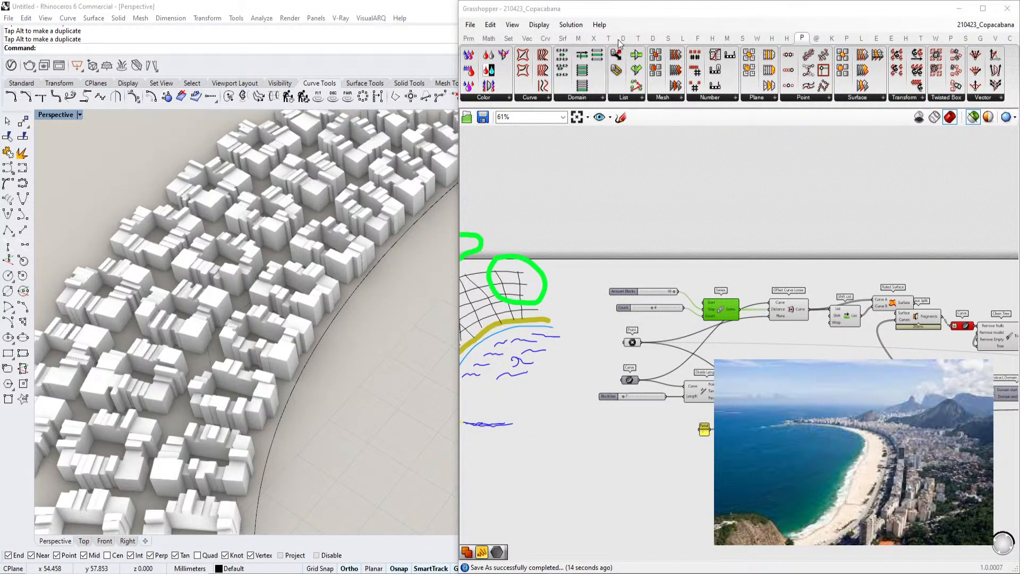
Select the Point parameter to highlight its geometry in the viewport
scroll(871, 351, down, 2)
right_drag(929, 350, 508, 284)
scroll(669, 302, down, 2)
right_drag(653, 300, 762, 297)
scroll(774, 276, up, 6)
scroll(770, 279, down, 1)
right_drag(476, 314, 957, 304)
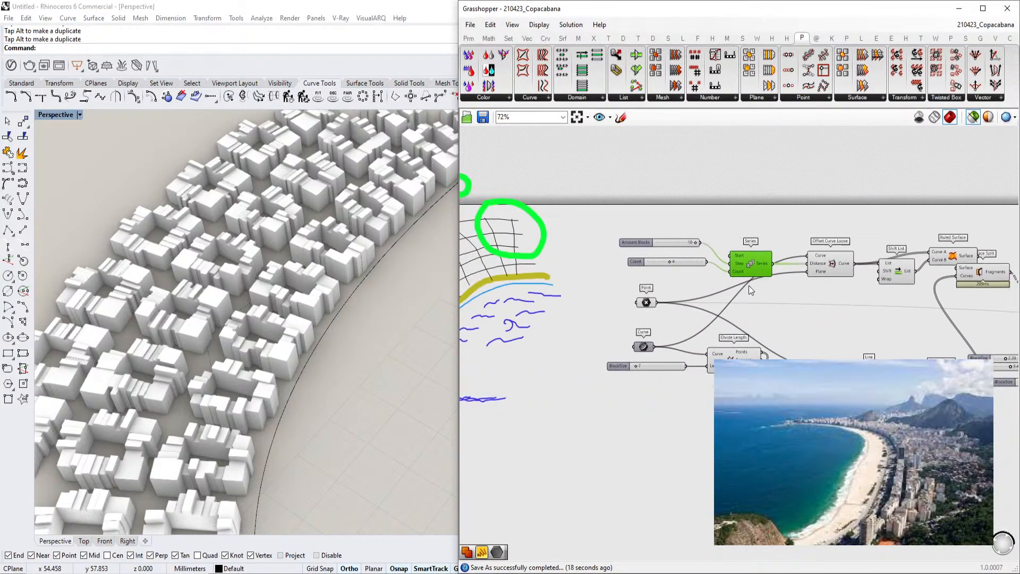
click(646, 302)
scroll(234, 295, down, 11)
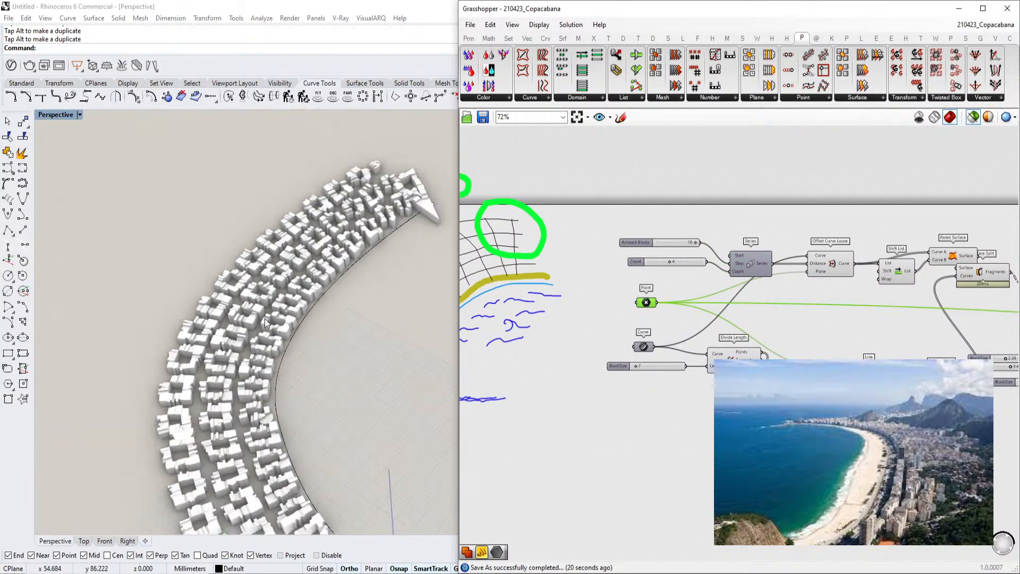
Select the Curve parameter and orbit the viewport to inspect the beachfront curve
scroll(335, 271, up, 2)
right_drag(332, 345, 270, 371)
right_drag(760, 344, 692, 334)
scroll(672, 350, up, 2)
scroll(673, 355, up, 1)
click(537, 329)
scroll(771, 314, down, 7)
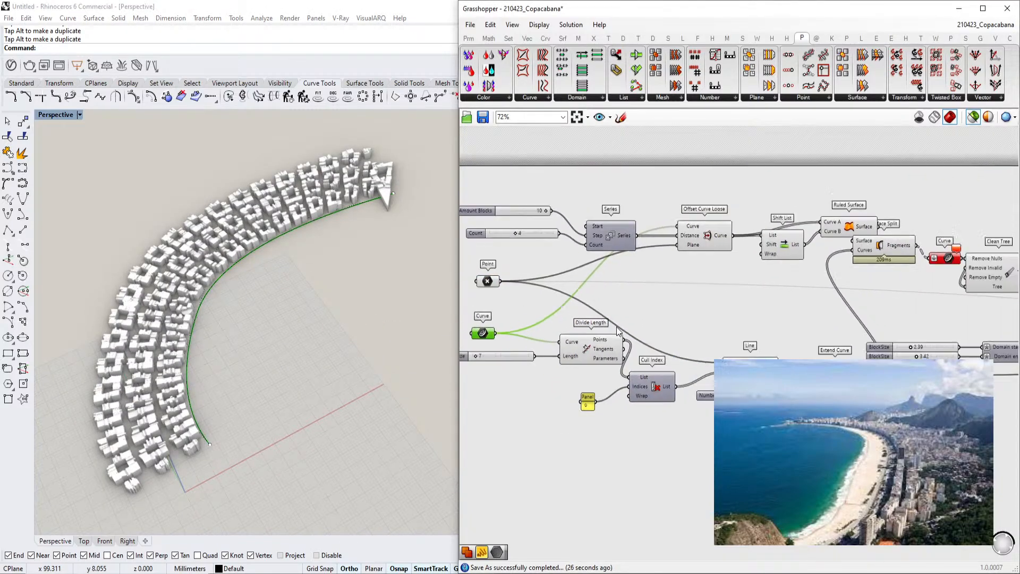
scroll(992, 338, up, 3)
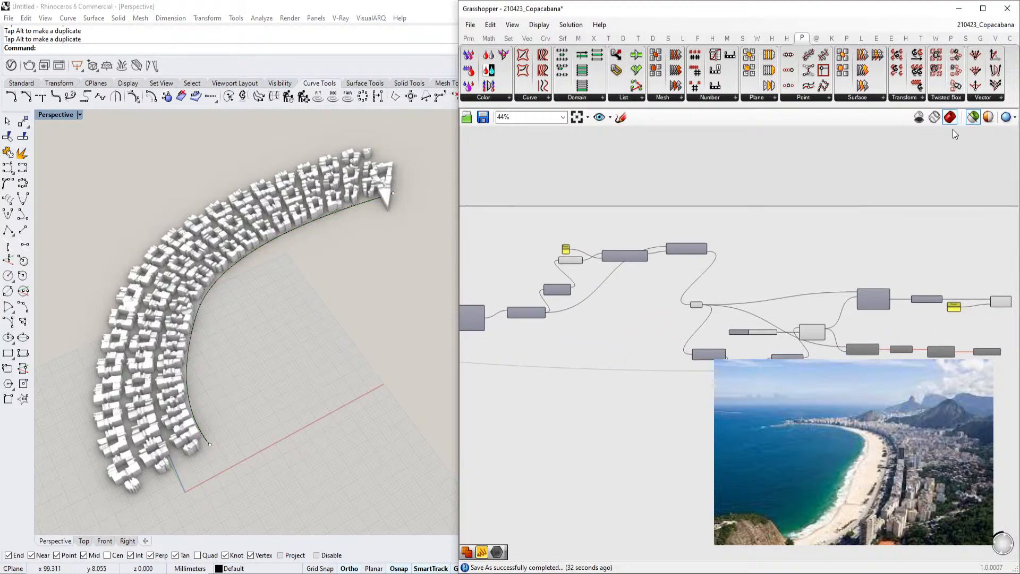
Toggle the selected-only preview mode and orbit the viewport to compare the displayed geometry
click(972, 119)
click(972, 119)
click(972, 119)
right_drag(340, 388, 269, 370)
scroll(273, 378, up, 3)
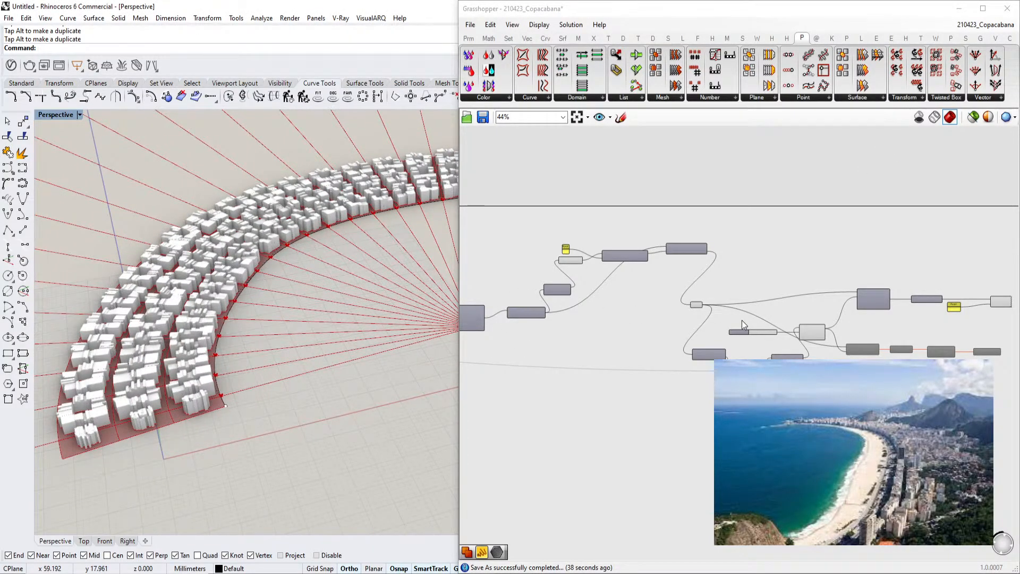
right_drag(237, 329, 267, 378)
scroll(186, 440, up, 6)
scroll(186, 440, down, 3)
right_drag(917, 348, 767, 343)
click(973, 118)
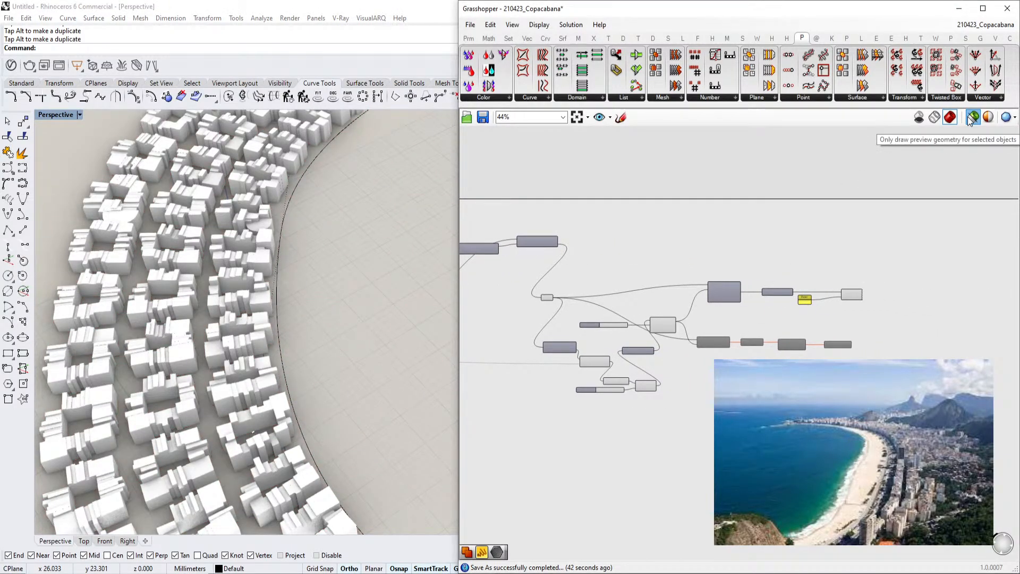
click(972, 118)
Use the canvas radial menu to change a display option
scroll(854, 294, up, 5)
middle_click(864, 297)
scroll(871, 295, down, 1)
middle_click(862, 294)
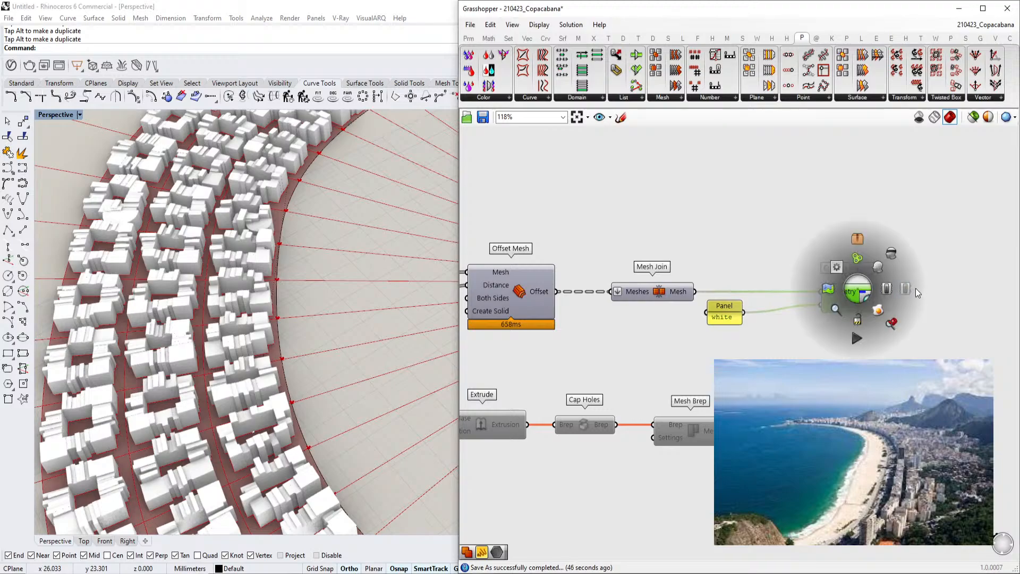
click(915, 288)
middle_click(862, 298)
click(890, 294)
scroll(891, 296, down, 8)
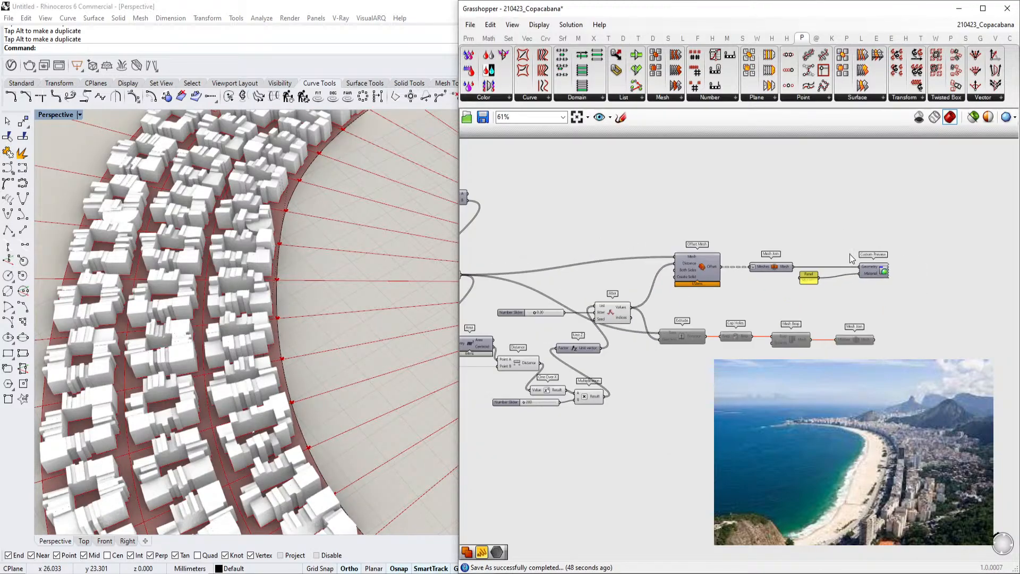
scroll(750, 269, up, 7)
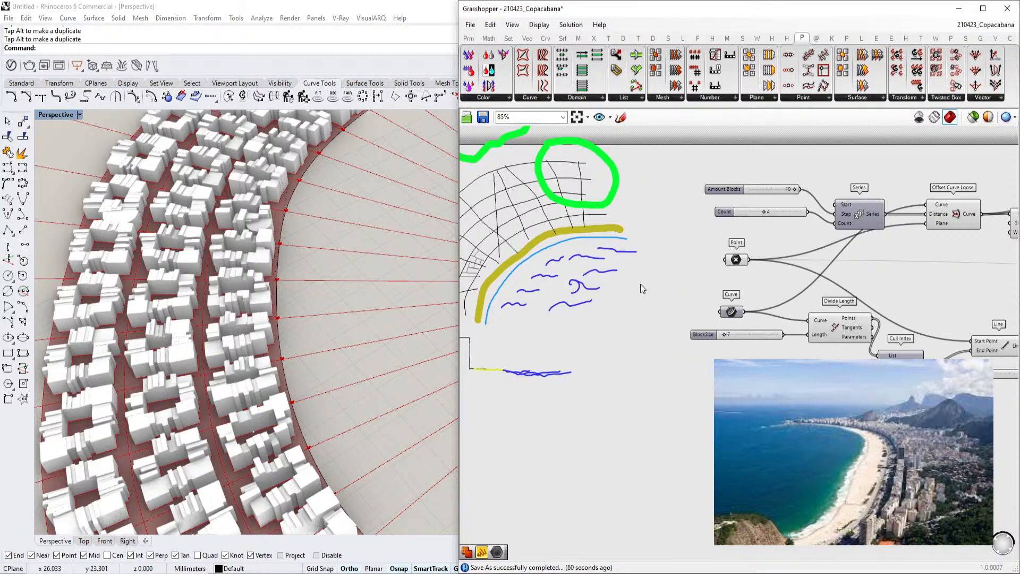
Pan across the definition and orbit the viewport to review the city massing
right_drag(647, 285, 745, 317)
right_drag(472, 157, 528, 195)
drag(528, 199, 522, 180)
scroll(522, 180, down, 3)
right_drag(609, 240, 599, 216)
scroll(611, 291, up, 4)
right_drag(612, 291, 572, 280)
right_drag(220, 337, 203, 256)
scroll(776, 321, down, 5)
right_drag(825, 315, 574, 269)
right_drag(994, 316, 500, 278)
scroll(688, 291, up, 5)
scroll(689, 290, down, 3)
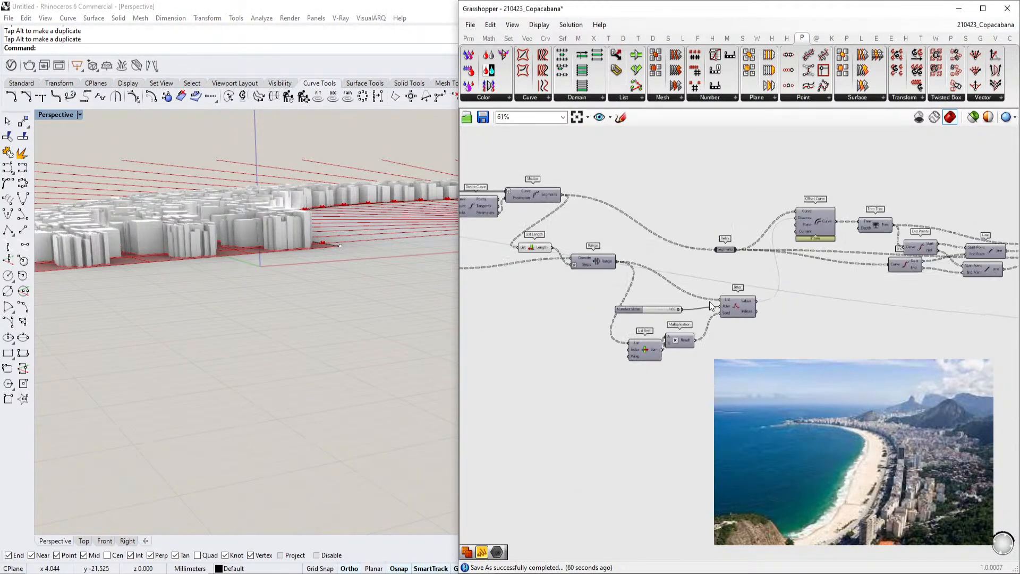
Rename the number slider to SizeFrontBuildings and set its value to 533
right_drag(719, 311, 733, 280)
right_drag(923, 289, 595, 270)
scroll(718, 343, up, 4)
right_drag(711, 377, 693, 377)
click(641, 382)
double_click(641, 381)
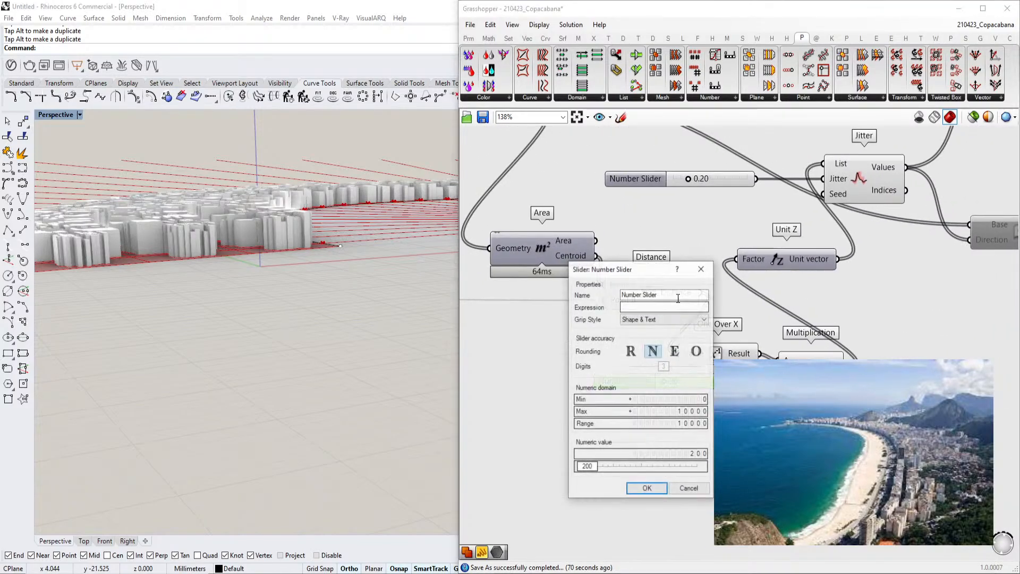
text(SizeF)
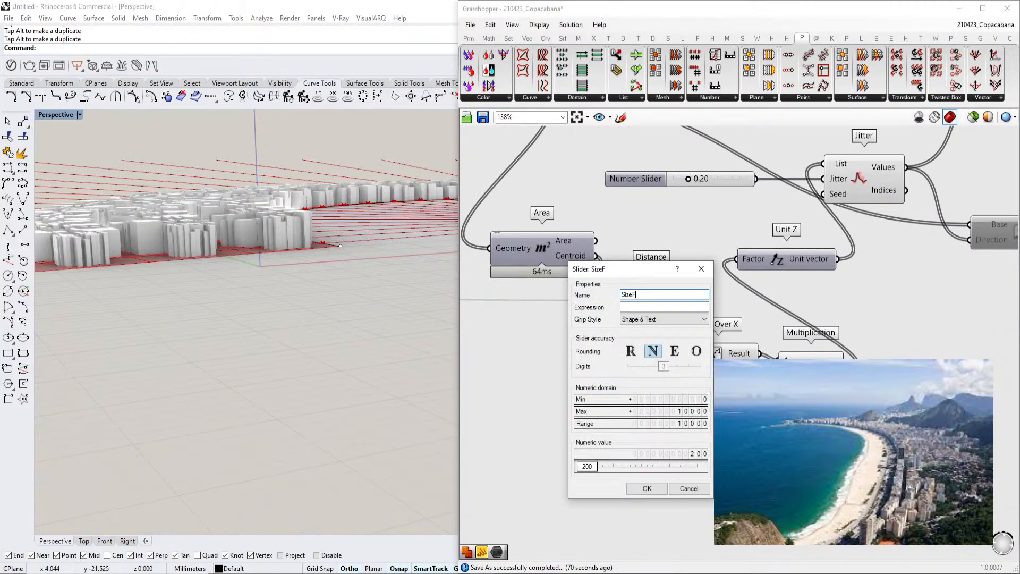
text(rontBuildings)
drag(590, 468, 597, 468)
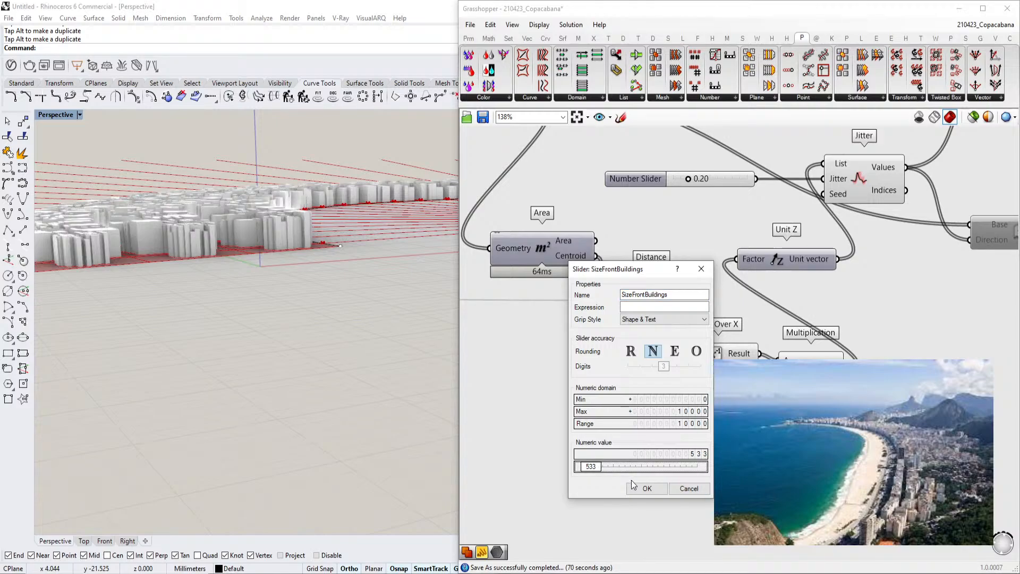
click(648, 488)
right_drag(330, 340, 370, 382)
scroll(350, 331, down, 5)
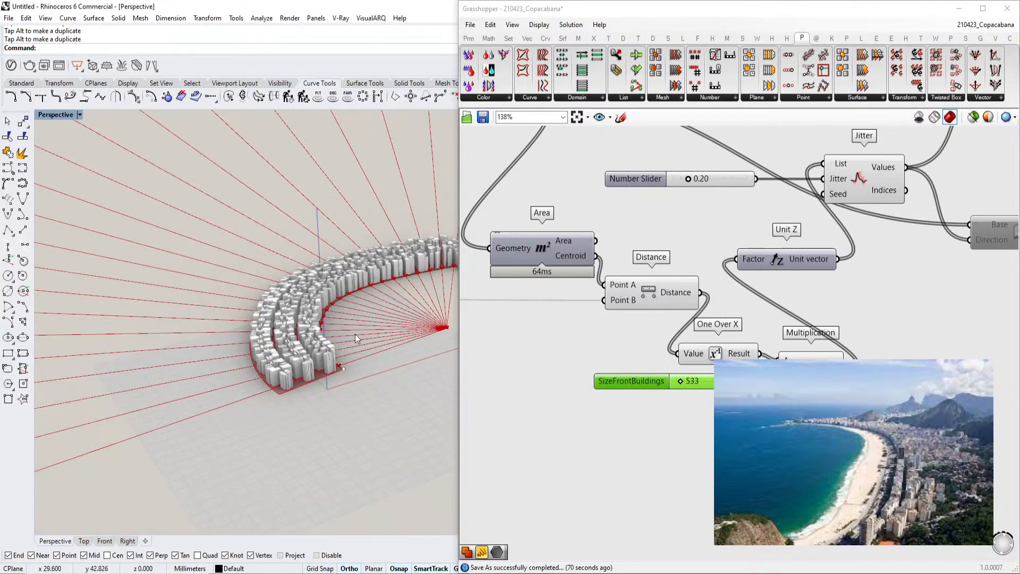
Set the SizeFrontBuildings slider to 265 through its slider settings
scroll(350, 330, up, 2)
double_click(660, 388)
drag(598, 466, 592, 466)
click(641, 488)
scroll(337, 394, up, 4)
right_drag(337, 394, 304, 368)
double_click(633, 388)
double_click(644, 457)
key(Escape)
double_click(672, 386)
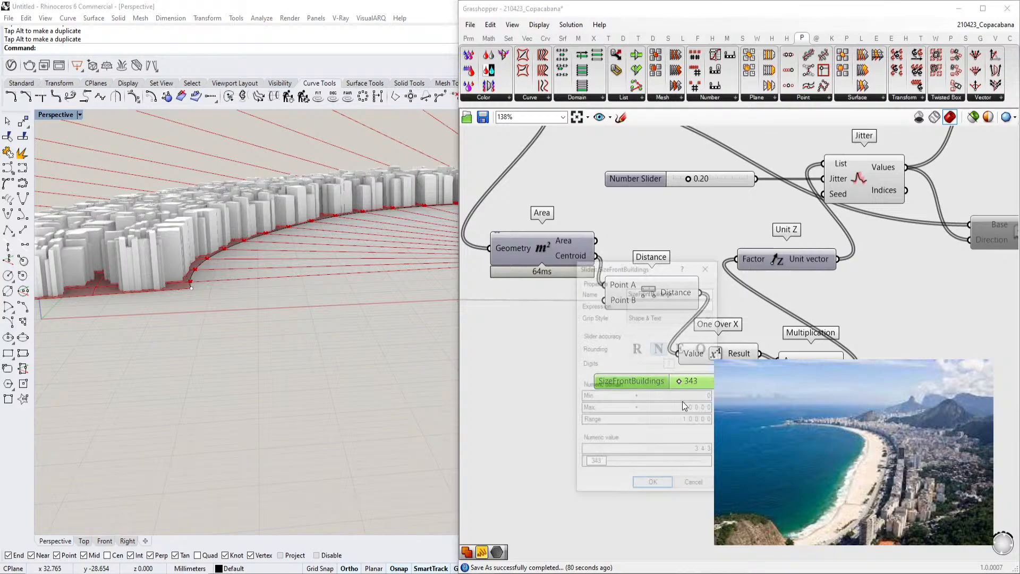
scroll(686, 414, up, 5)
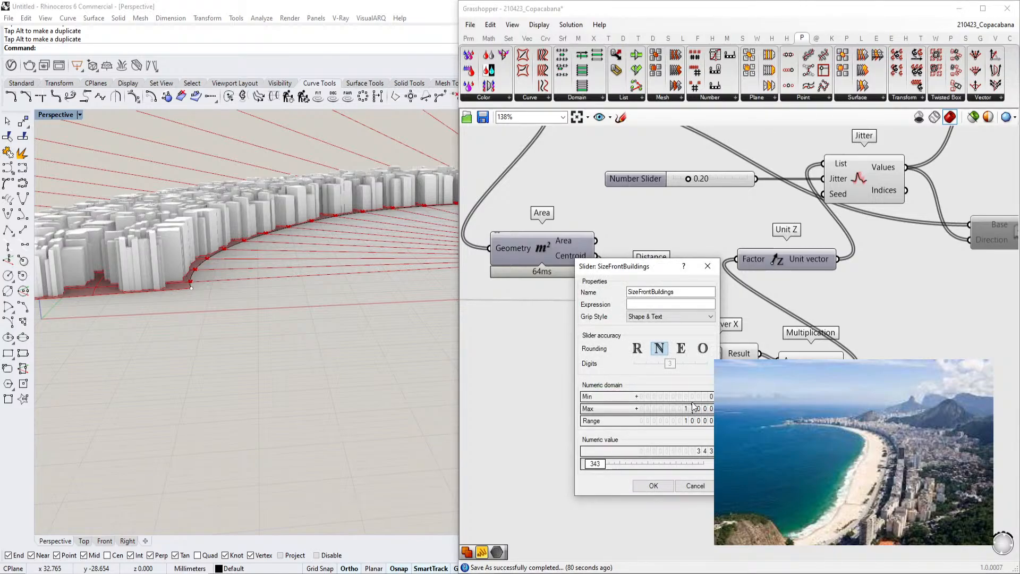
scroll(686, 410, down, 1)
drag(632, 464, 623, 465)
click(653, 486)
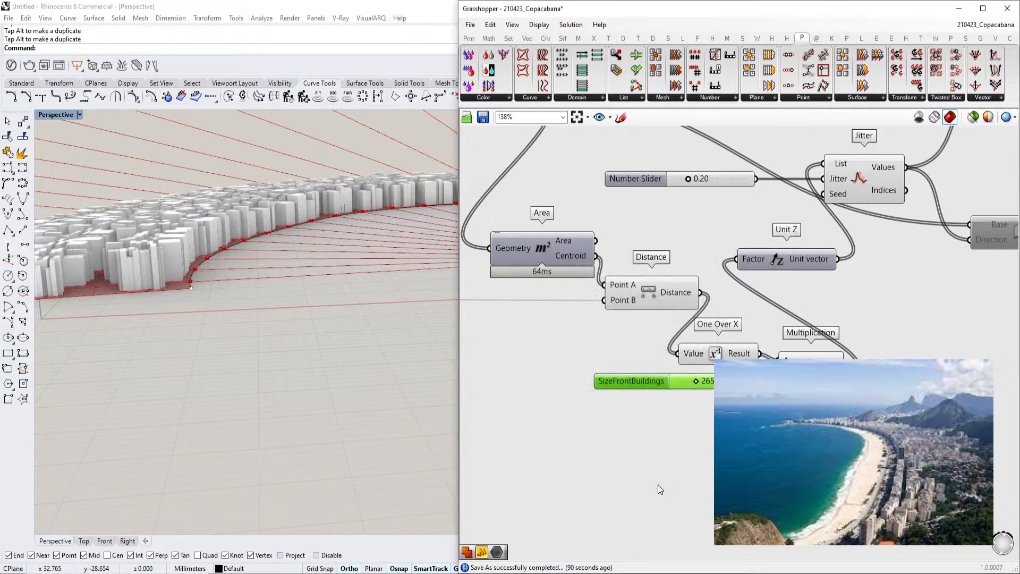
Orbit the massing and zoom out over the whole Grasshopper definition to review it
mouse_move(250, 343)
right_down()
mouse_move(298, 335)
mouse_move(315, 366)
mouse_move(354, 304)
mouse_move(292, 340)
mouse_move(231, 346)
mouse_move(244, 345)
right_up()
scroll(709, 367, down, 3)
scroll(709, 368, down, 4)
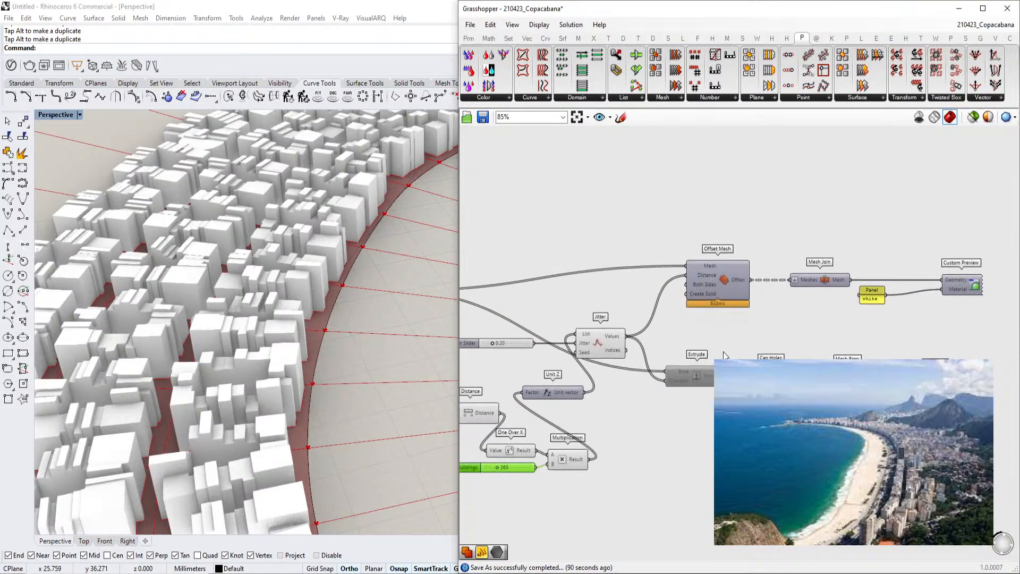
scroll(685, 350, up, 4)
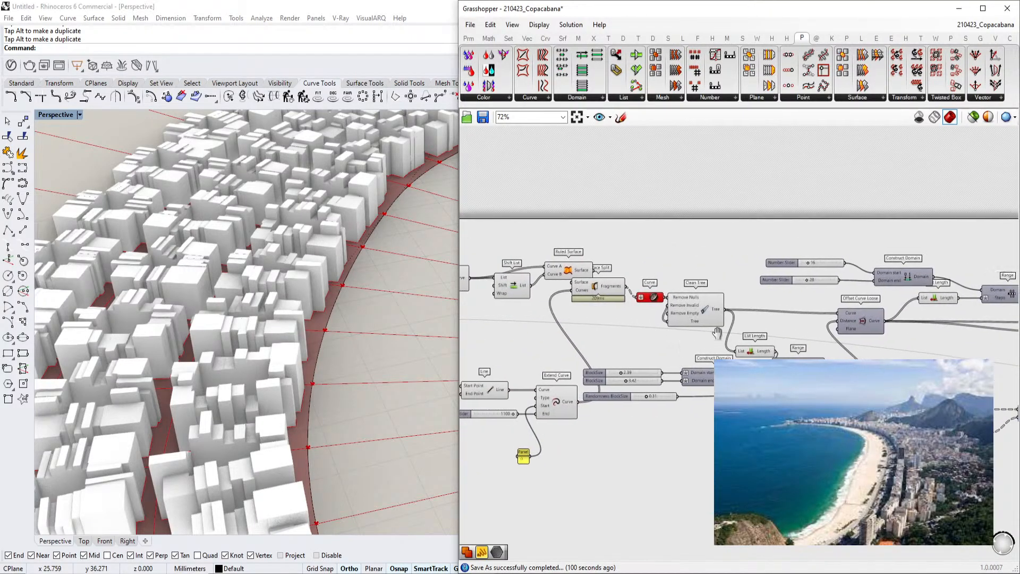
scroll(595, 317, down, 3)
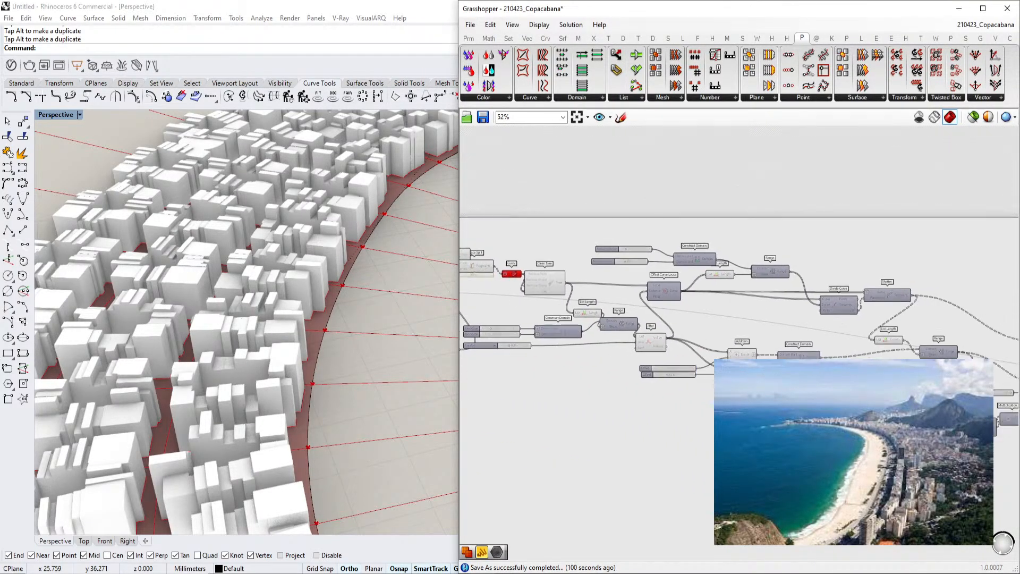
scroll(629, 378, up, 5)
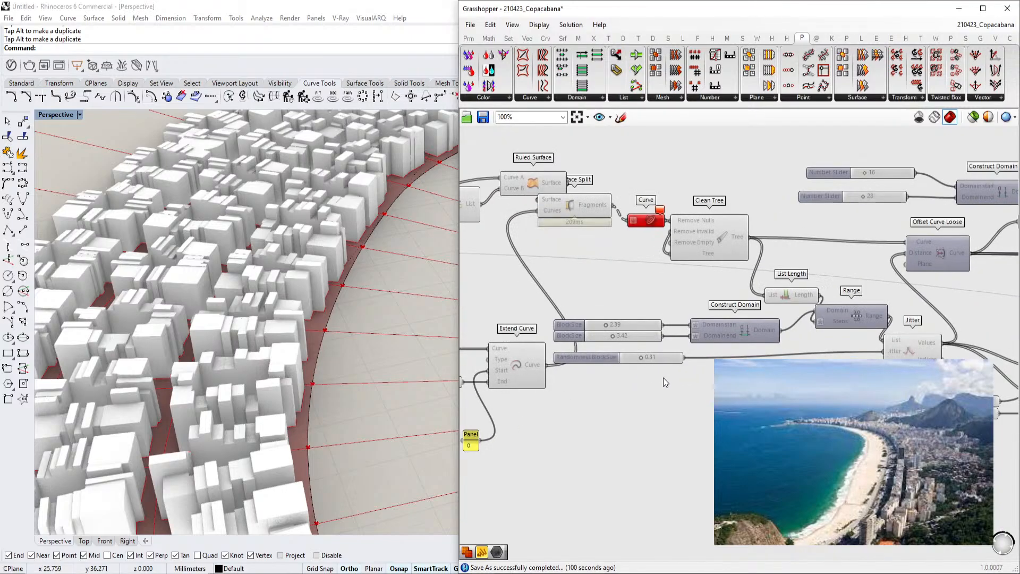
Pan across the definition to locate the Series component feeding Offset Curve Loose
drag(701, 410, 595, 315)
drag(652, 329, 783, 330)
scroll(693, 390, down, 3)
right_drag(693, 390, 792, 371)
scroll(751, 305, up, 3)
drag(805, 245, 877, 266)
drag(718, 230, 786, 260)
drag(682, 210, 698, 204)
right_drag(665, 240, 735, 254)
drag(661, 244, 670, 255)
right_drag(553, 245, 689, 266)
click(611, 257)
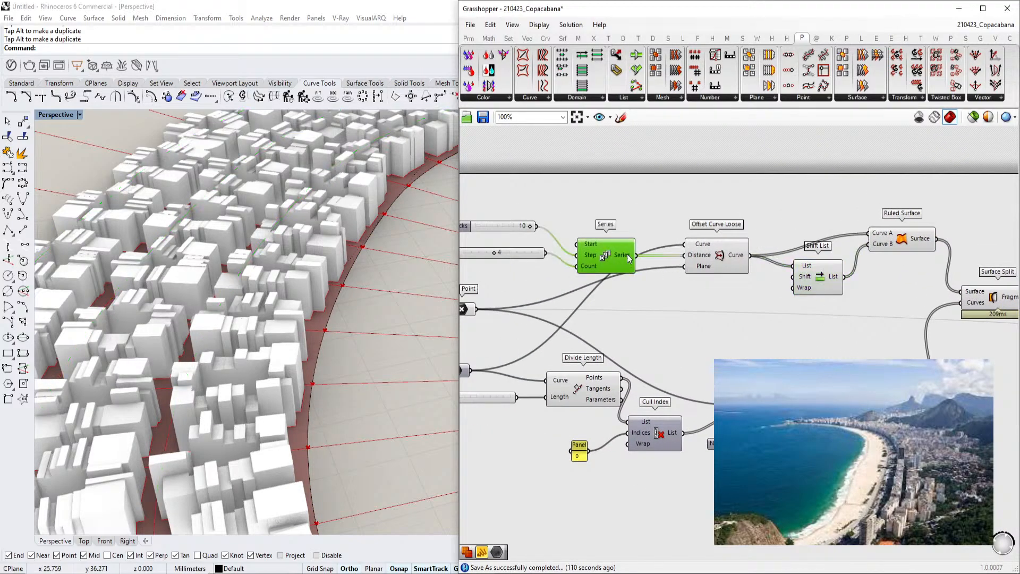
Inspect the Series component's inputs, zooming in on the Amount Blocks and Count sliders
right_drag(582, 343, 647, 357)
drag(526, 385, 536, 378)
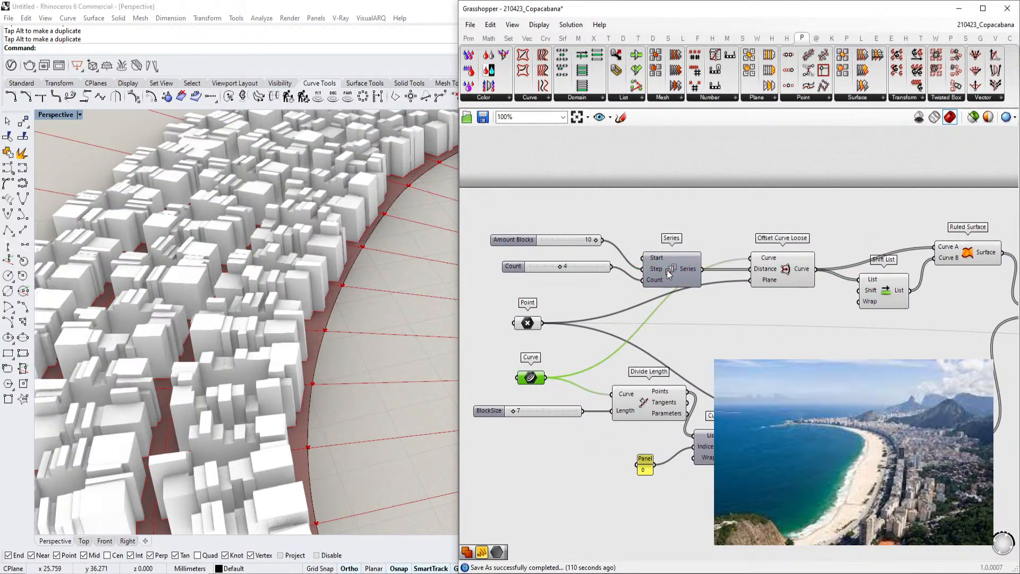
drag(668, 272, 662, 247)
drag(565, 241, 550, 257)
click(562, 267)
scroll(348, 296, down, 9)
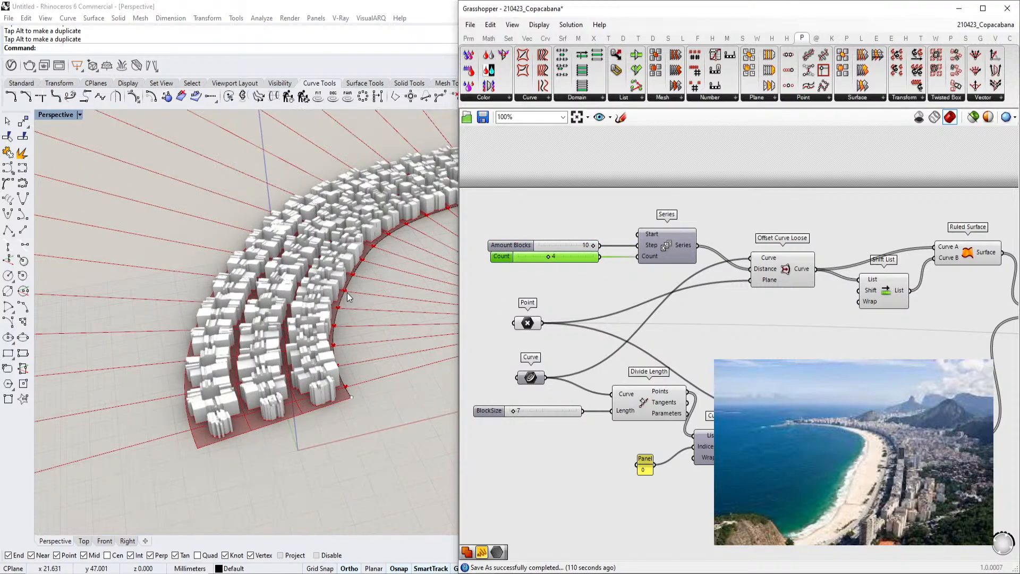
scroll(717, 291, up, 2)
right_drag(670, 328, 763, 314)
scroll(638, 207, up, 2)
right_drag(645, 212, 692, 223)
scroll(692, 224, up, 1)
right_drag(723, 291, 613, 265)
scroll(616, 263, down, 6)
scroll(623, 254, up, 6)
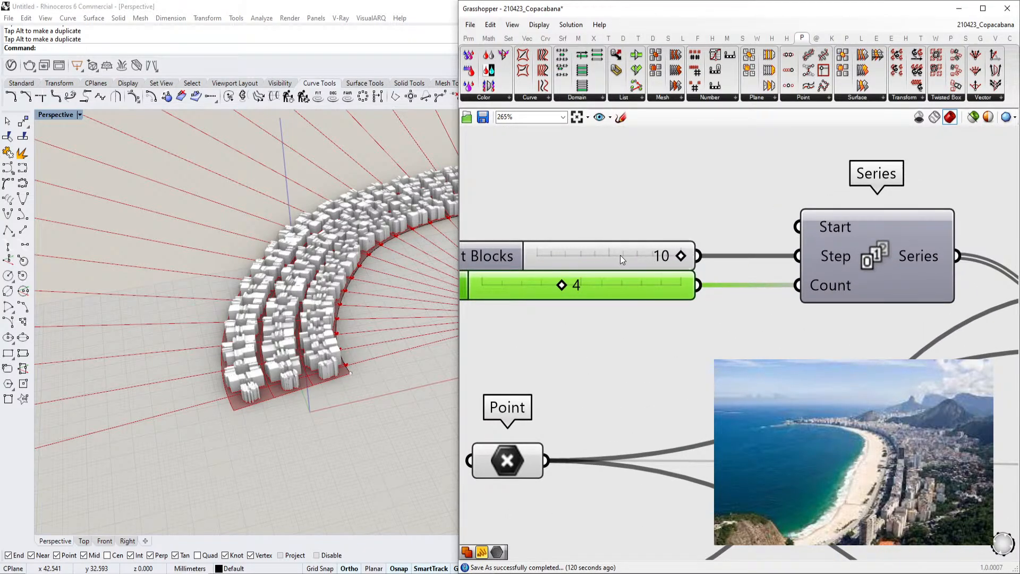
scroll(614, 256, down, 5)
scroll(600, 282, up, 4)
Set the Amount Blocks slider to 9
right_drag(691, 269, 630, 270)
right_drag(392, 271, 388, 316)
scroll(401, 307, down, 4)
scroll(401, 308, up, 3)
right_drag(481, 260, 560, 262)
double_click(560, 262)
scroll(609, 292, up, 1)
drag(510, 346, 539, 346)
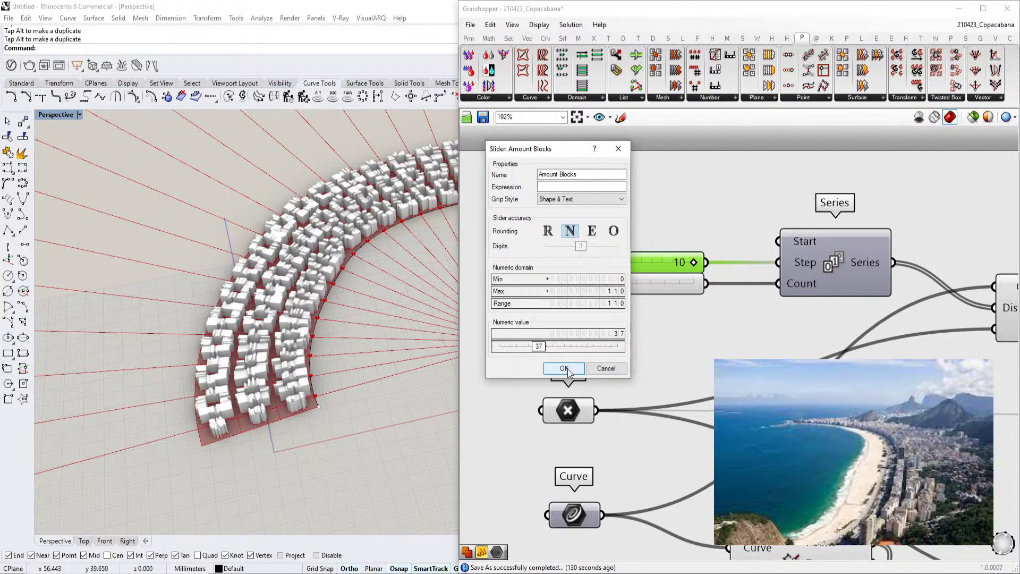
click(567, 369)
double_click(687, 260)
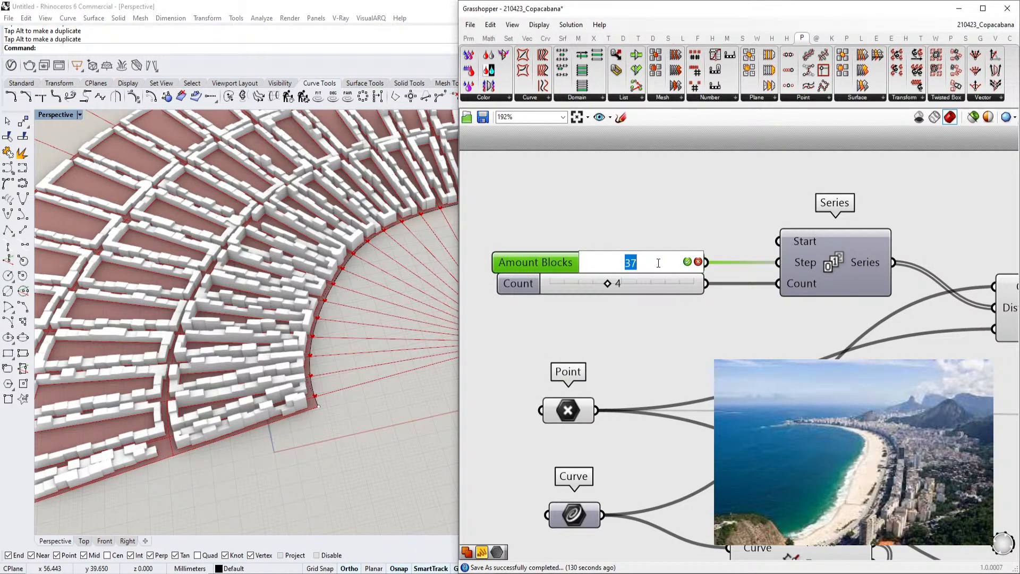
text(9)
click(687, 261)
right_drag(404, 314, 276, 341)
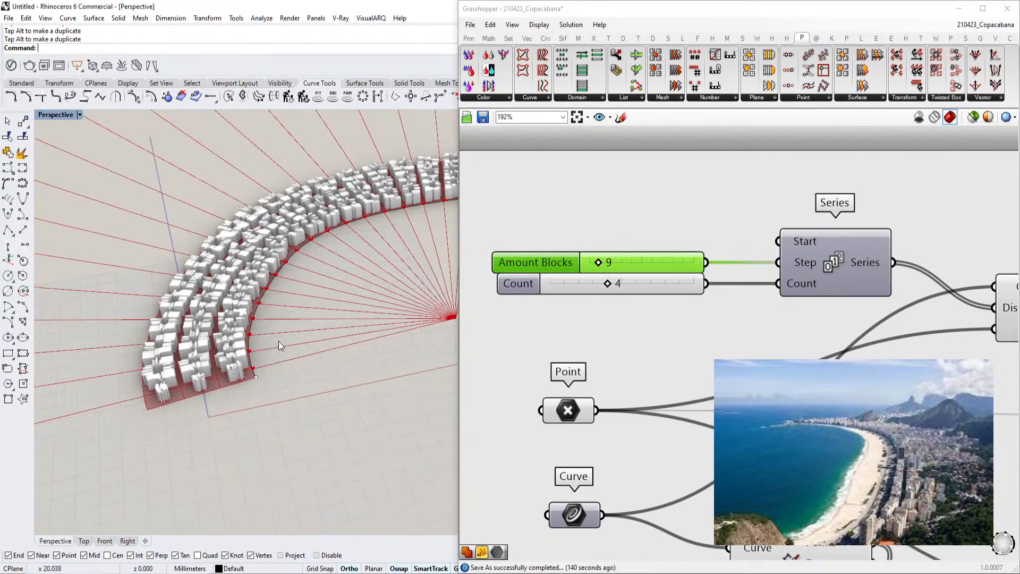
Widen the Grasshopper window and navigate to the hand-drawn sketch of the beachfront street grid
scroll(747, 318, down, 5)
scroll(747, 318, down, 2)
right_drag(747, 318, 874, 321)
scroll(874, 321, up, 2)
drag(456, 310, 193, 310)
scroll(557, 234, up, 3)
right_drag(557, 234, 562, 230)
click(624, 182)
key(Delete)
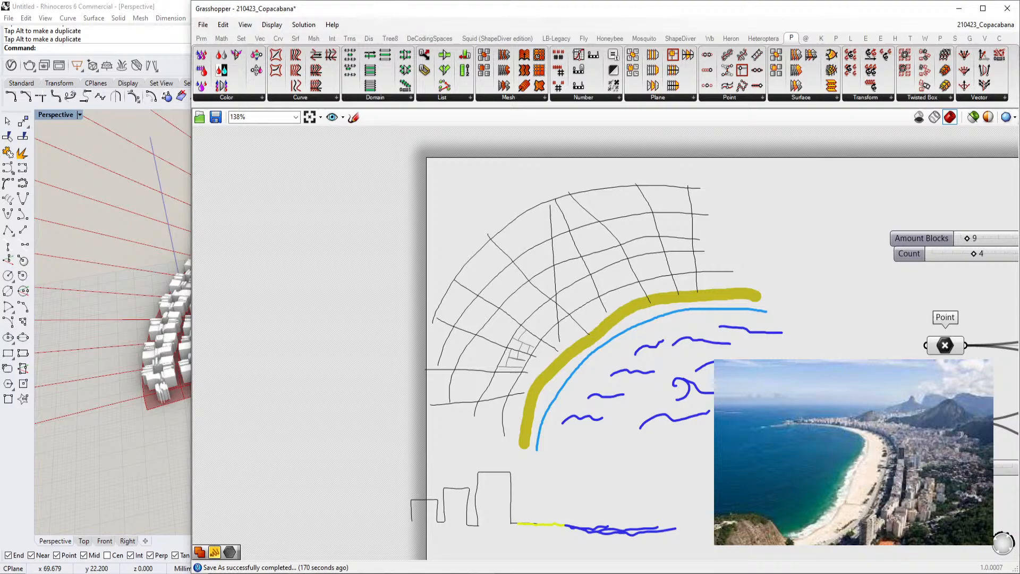
Switch to Google Maps in the browser and examine Copacabana's street blocks along the beach
mouse_move(301, 573)
mouse_move(317, 533)
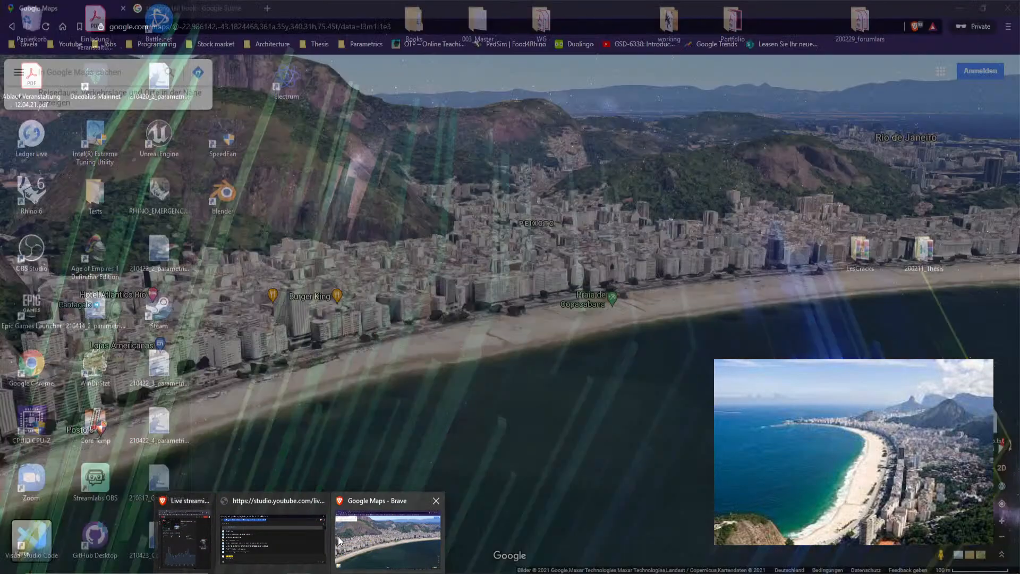
click(339, 539)
scroll(502, 420, up, 3)
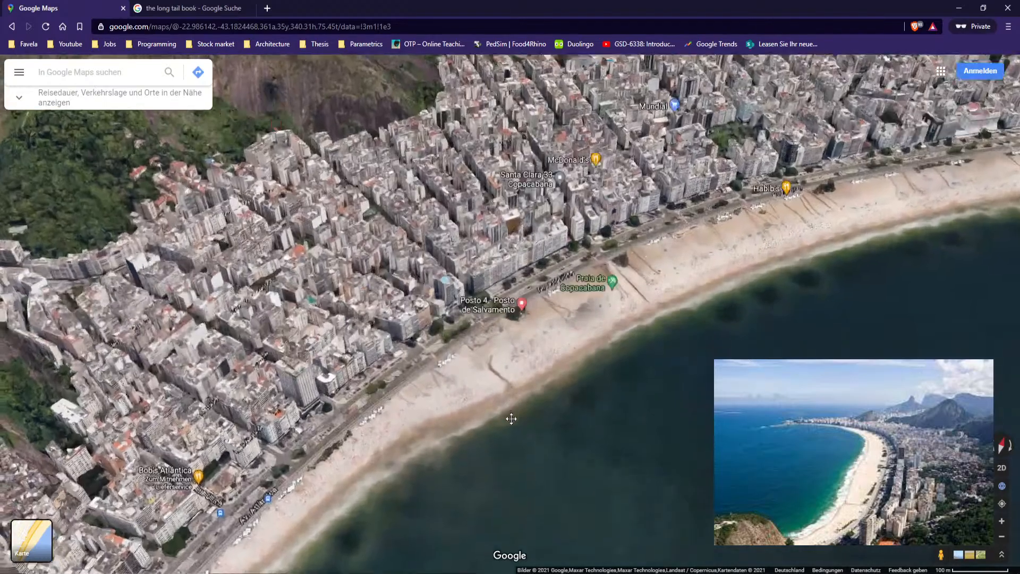
ctrl+drag(511, 416, 502, 429)
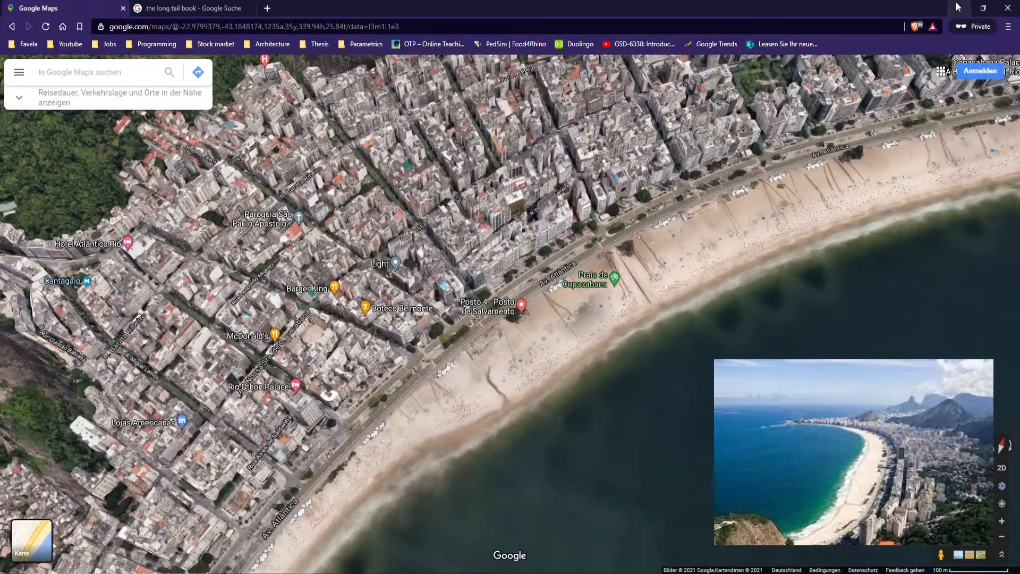
click(957, 7)
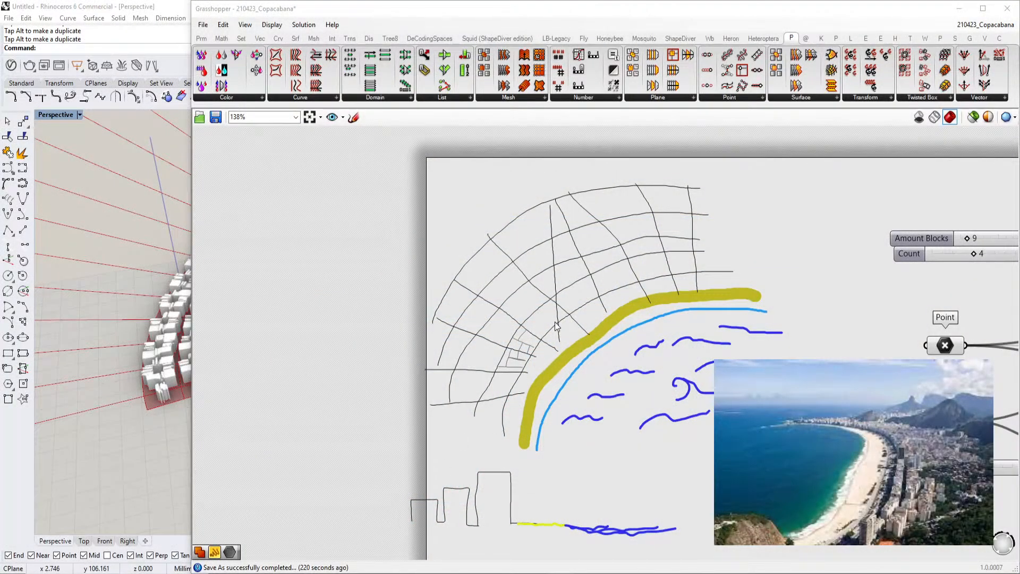
Compare the sketched street grid with the aerial Google Maps view of Copacabana
scroll(555, 327, up, 3)
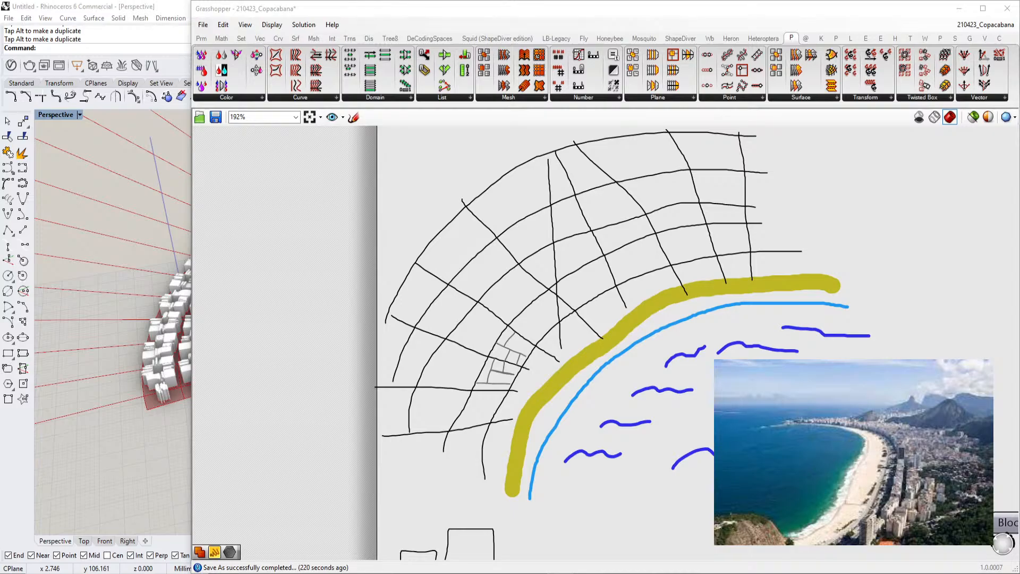
click(376, 543)
drag(516, 224, 561, 315)
mouse_move(562, 315)
drag(581, 280, 509, 342)
drag(764, 329, 659, 331)
scroll(662, 379, down, 3)
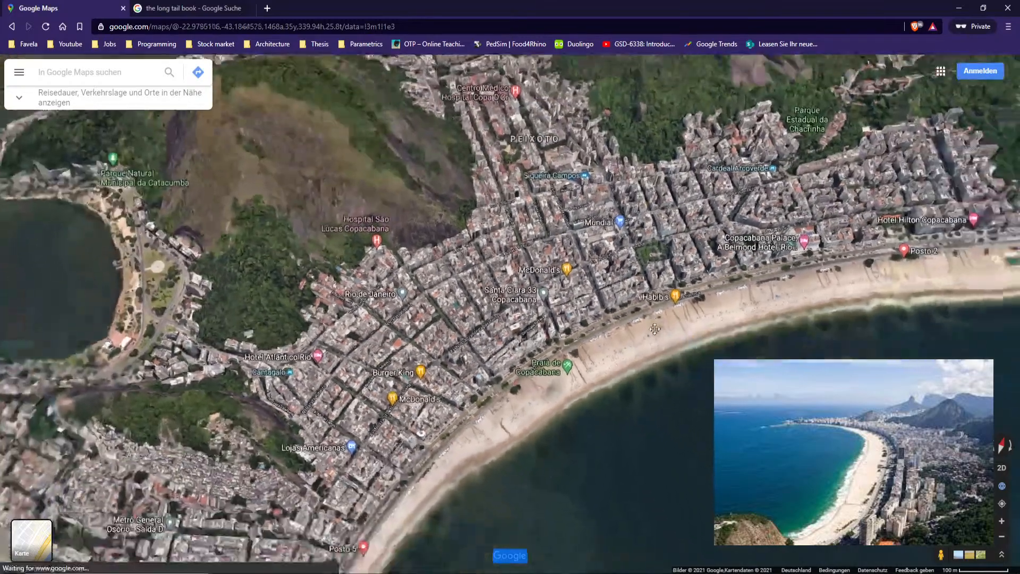
scroll(659, 330, down, 5)
scroll(608, 266, up, 3)
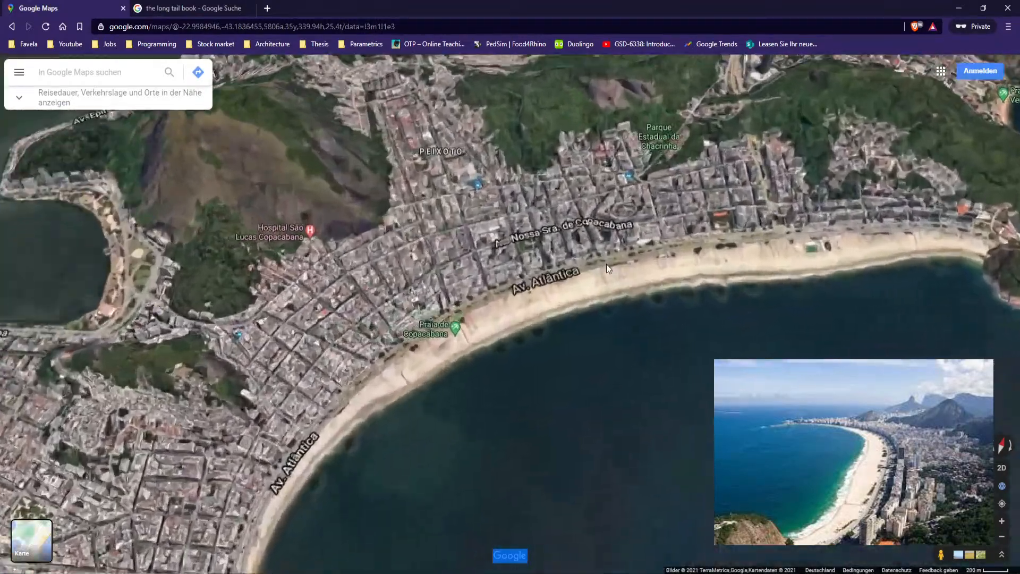
drag(579, 392, 666, 324)
drag(614, 343, 656, 311)
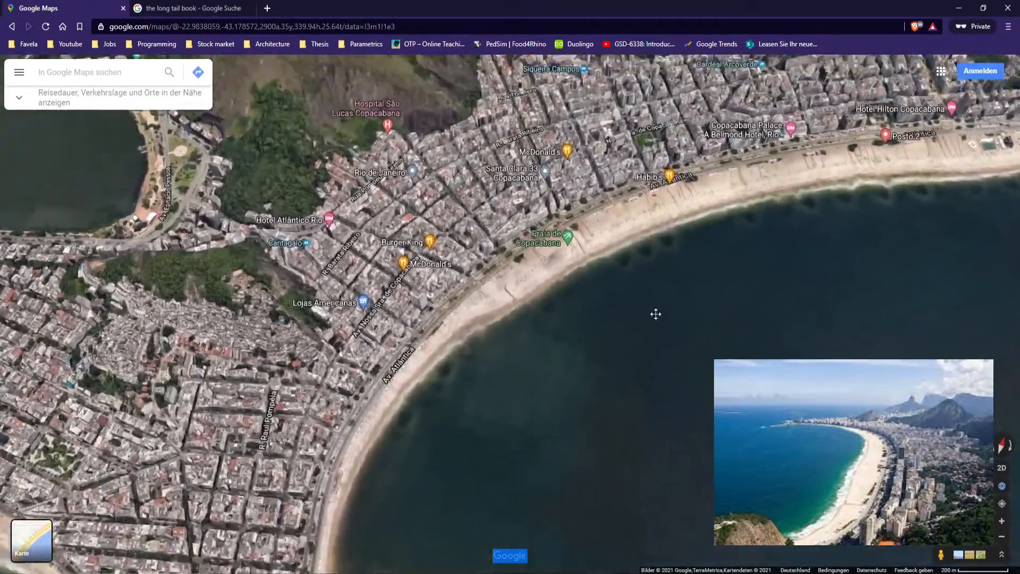
click(960, 10)
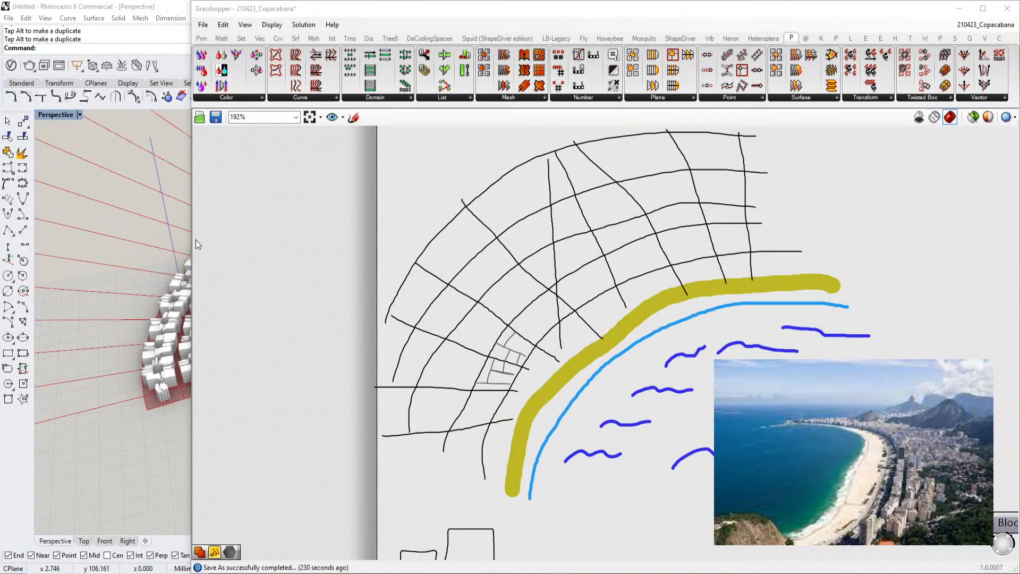
Narrow the Grasshopper window and return to the Series sliders
drag(192, 232, 427, 287)
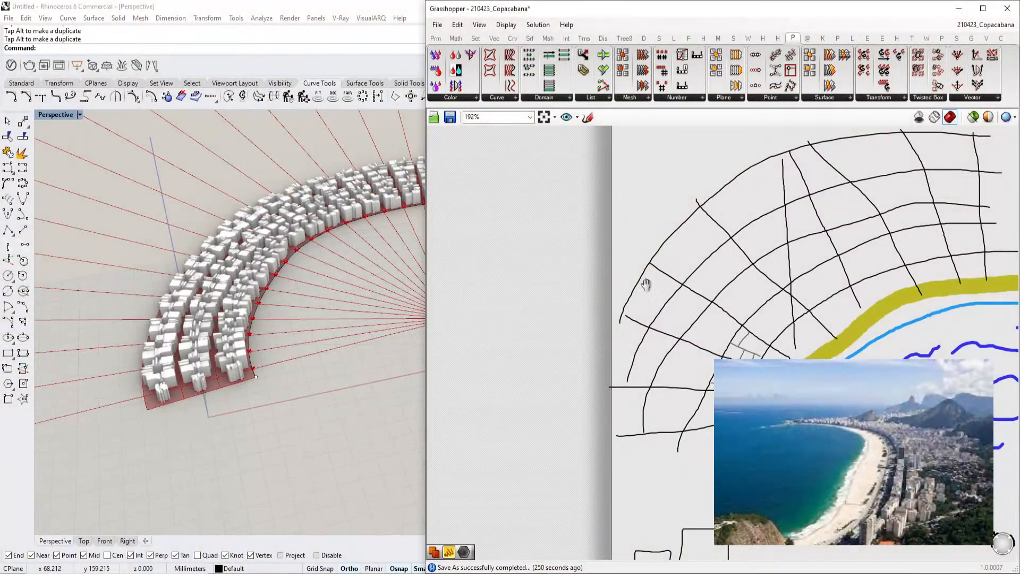
right_drag(645, 284, 550, 273)
scroll(633, 264, down, 4)
right_drag(681, 280, 627, 285)
right_drag(799, 283, 720, 303)
scroll(719, 303, up, 3)
scroll(224, 332, up, 3)
scroll(231, 324, down, 3)
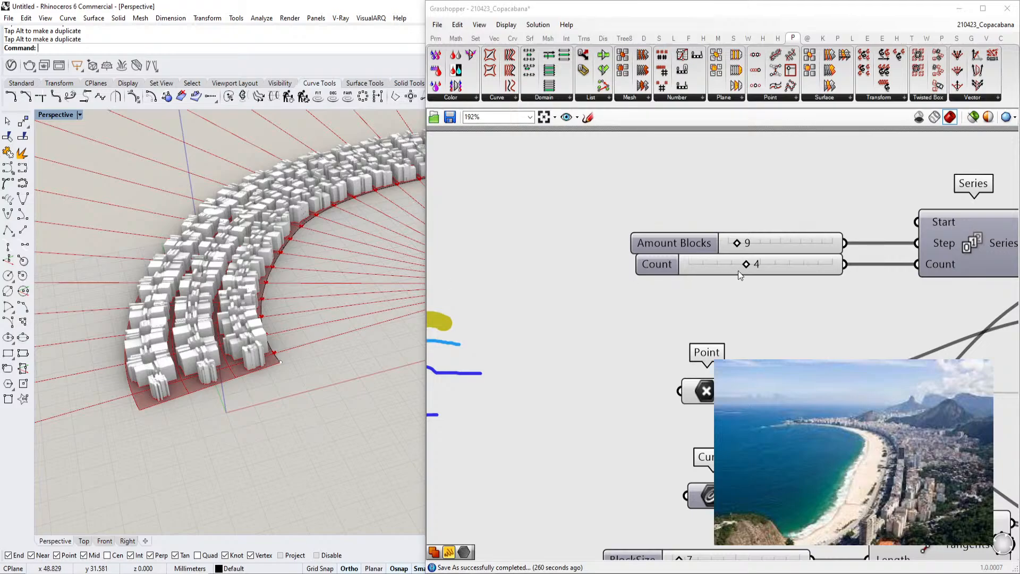
Set the Count slider to 10
double_click(771, 260)
text(10)
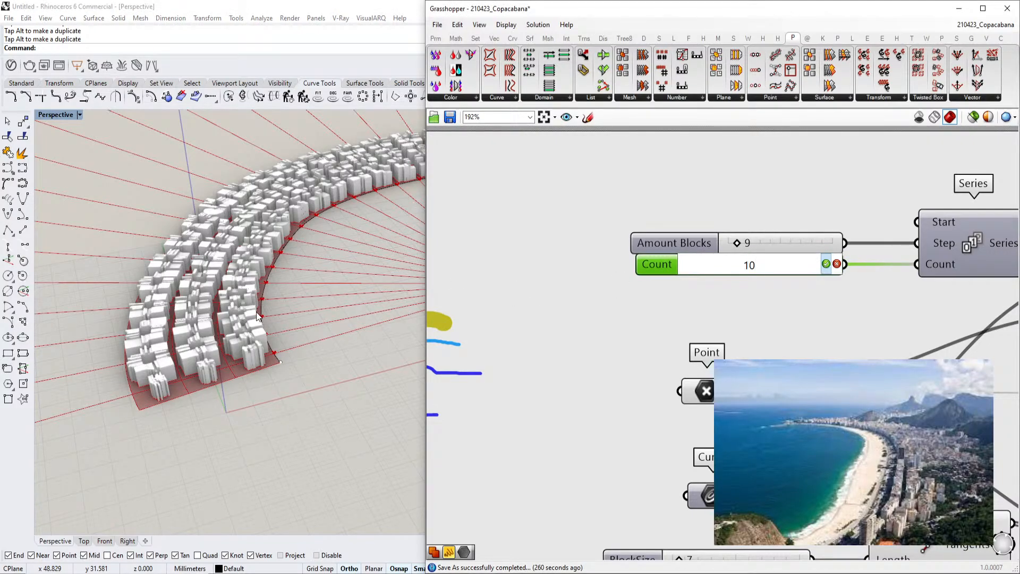
key(Return)
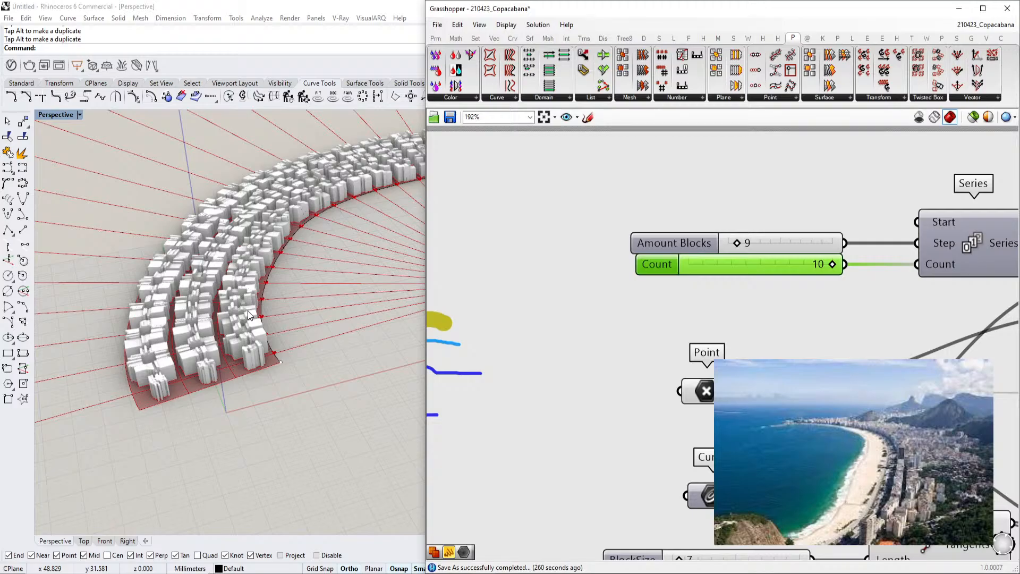
scroll(244, 304, down, 5)
right_drag(244, 305, 341, 256)
scroll(226, 287, up, 6)
scroll(209, 298, down, 6)
Orbit and zoom the viewport to review the enlarged grid of building blocks
click(329, 219)
mouse_move(329, 219)
right_down()
mouse_move(317, 227)
mouse_move(336, 264)
mouse_move(323, 232)
right_up()
drag(323, 232, 283, 220)
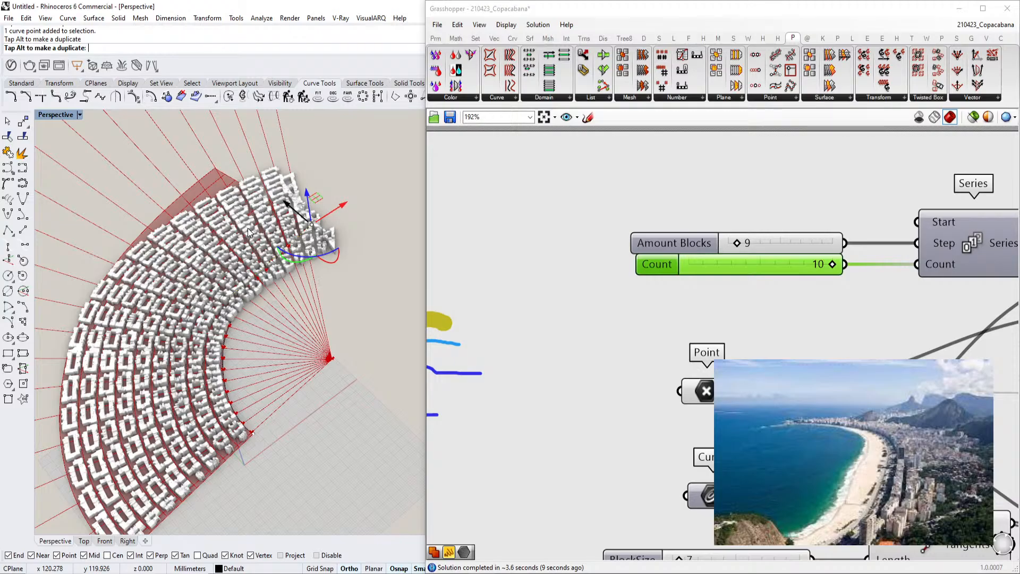
drag(247, 228, 247, 228)
scroll(240, 278, up, 6)
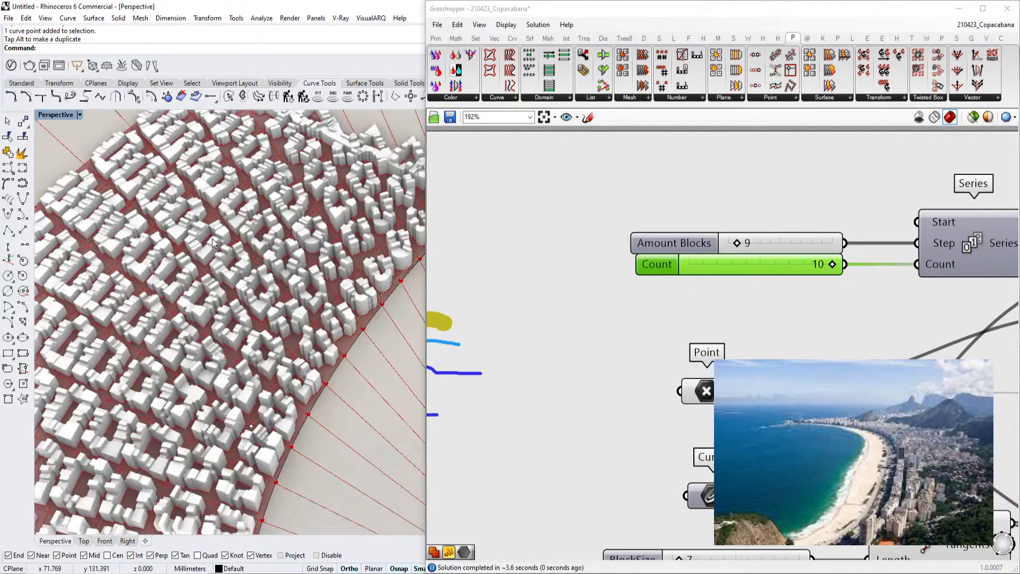
scroll(240, 278, down, 8)
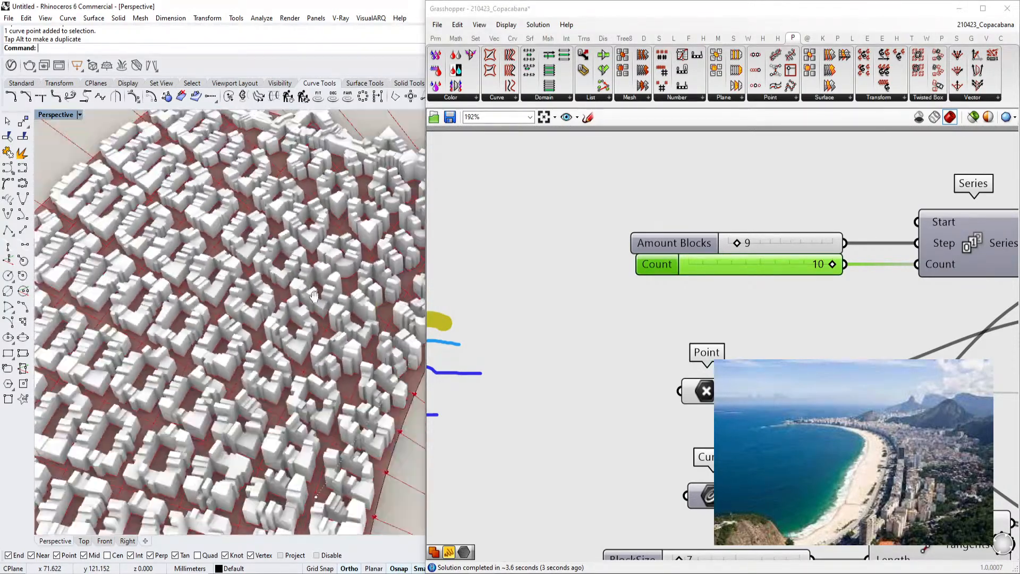
drag(331, 211, 367, 273)
scroll(345, 285, down, 5)
scroll(303, 264, down, 4)
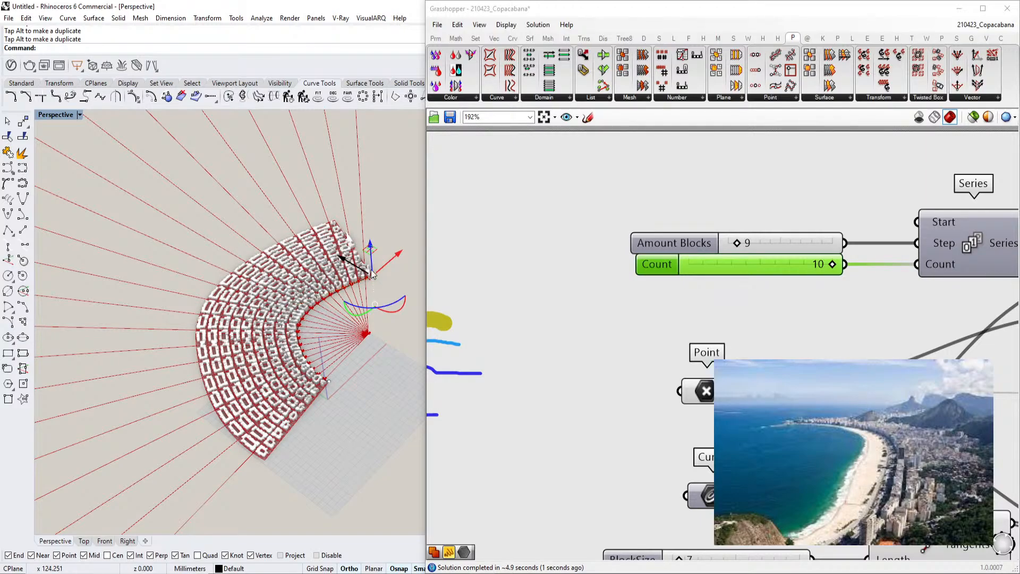
Set the Count slider to 3
scroll(319, 294, up, 8)
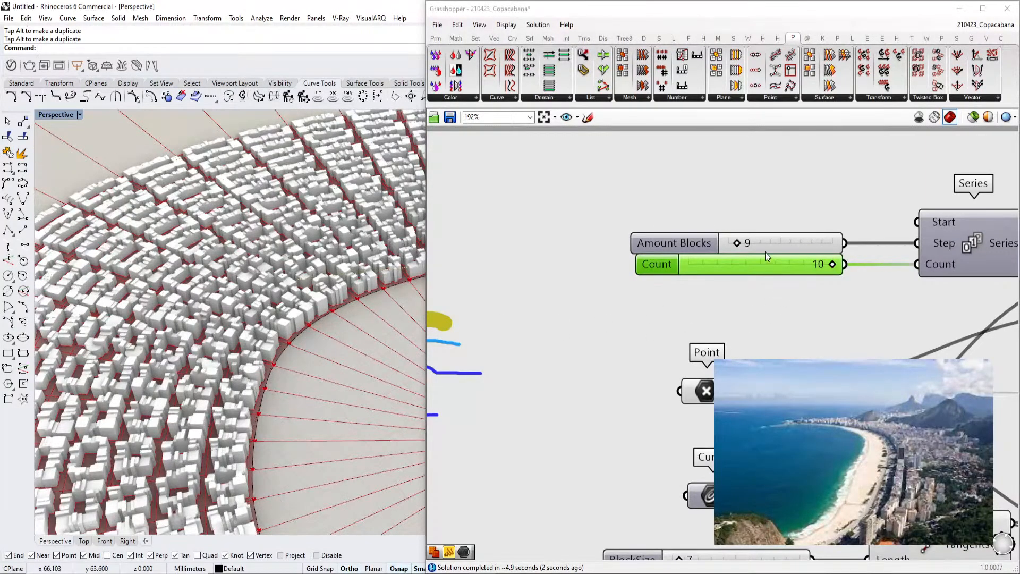
click(767, 243)
click(755, 265)
double_click(754, 265)
text(3)
click(826, 264)
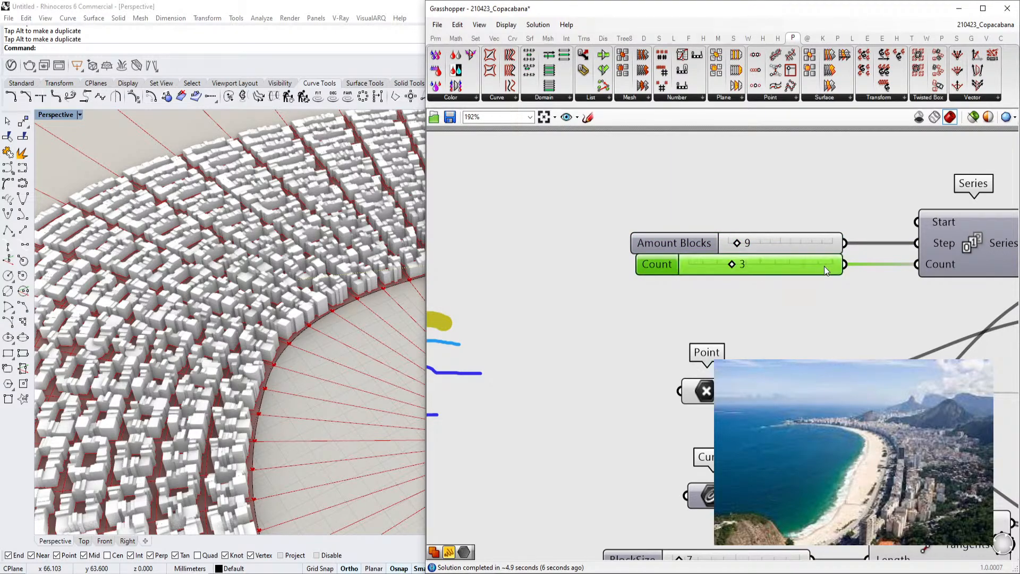
right_drag(326, 283, 279, 289)
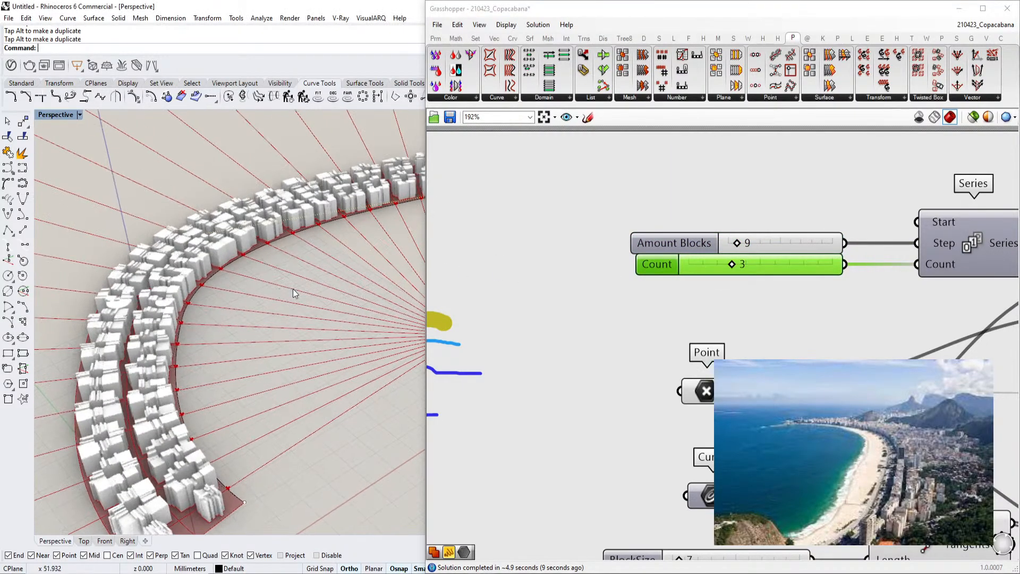
Set the Count slider to 5
double_click(768, 264)
text(5)
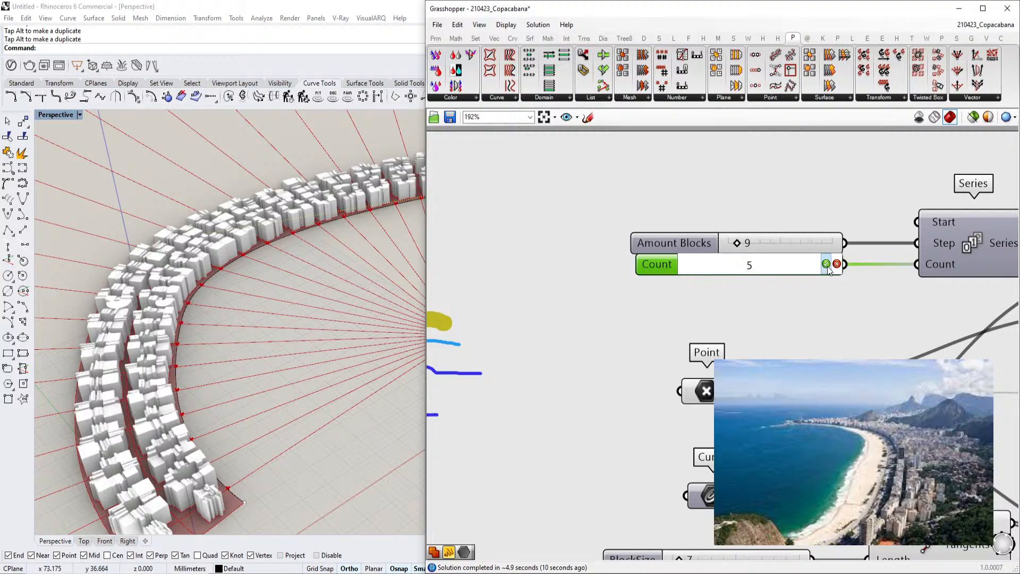
click(826, 264)
Switch the canvas to preview only selected components and zoom in on the hand-drawn beach sketch
scroll(756, 298, down, 5)
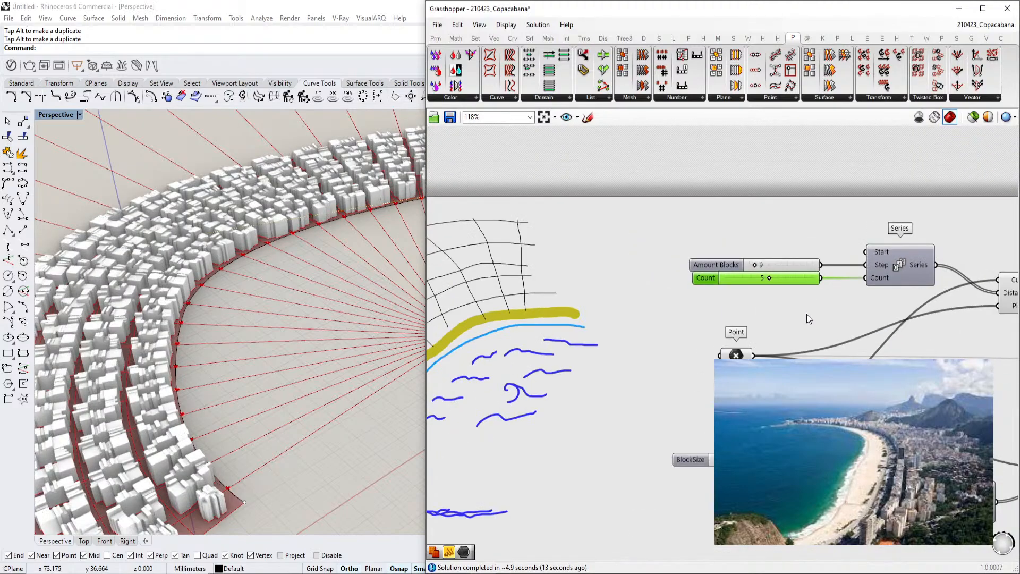
scroll(849, 274, down, 3)
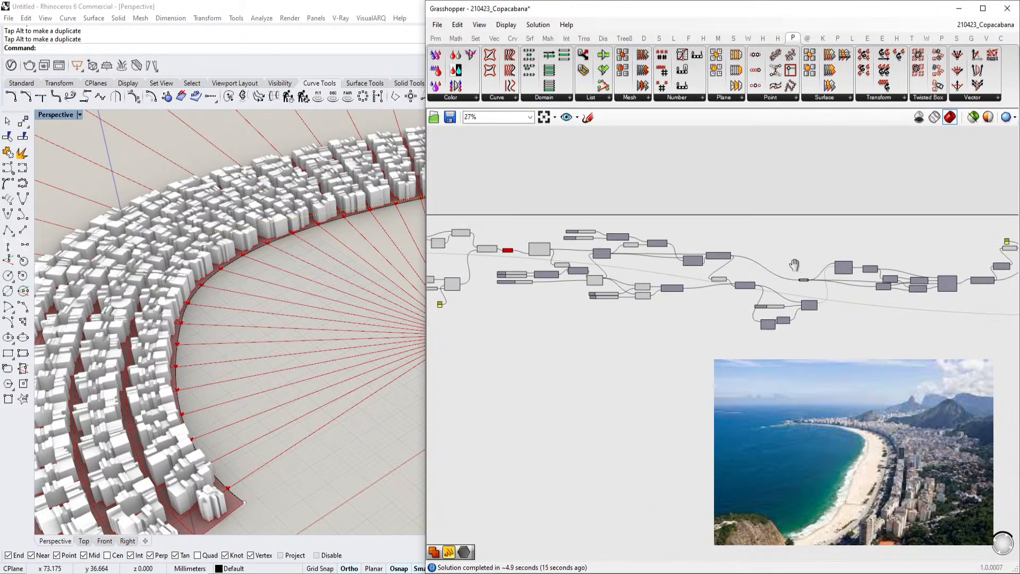
middle_click(841, 263)
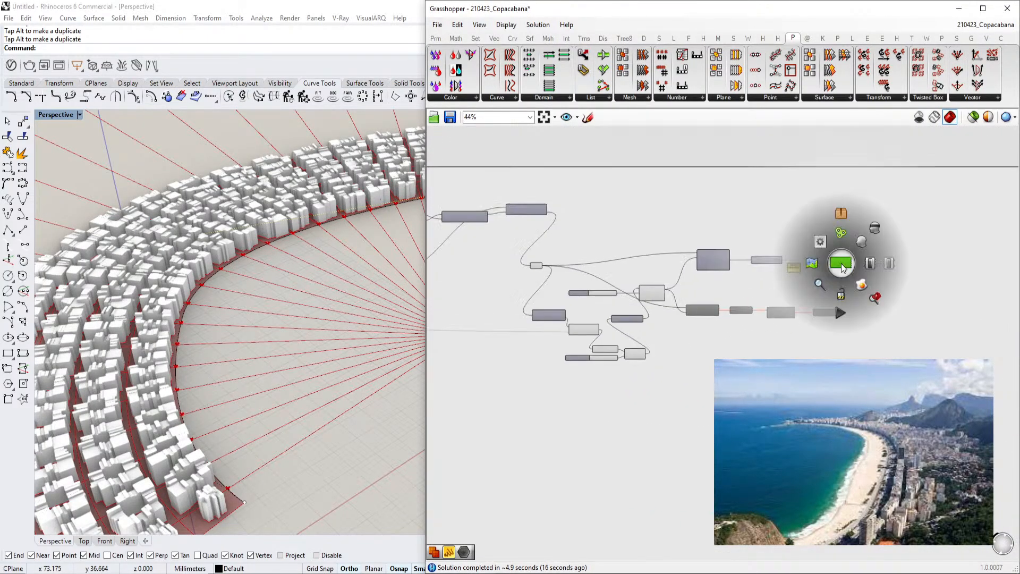
click(888, 265)
scroll(889, 266, down, 5)
right_drag(553, 267, 767, 283)
scroll(627, 276, up, 5)
mouse_move(582, 281)
right_down()
mouse_move(627, 276)
mouse_move(701, 301)
right_up()
scroll(629, 280, up, 1)
click(974, 117)
scroll(769, 265, up, 4)
right_drag(769, 265, 774, 304)
click(761, 304)
scroll(159, 330, down, 5)
shift+right_drag(160, 330, 115, 326)
click(253, 333)
right_drag(482, 285, 644, 310)
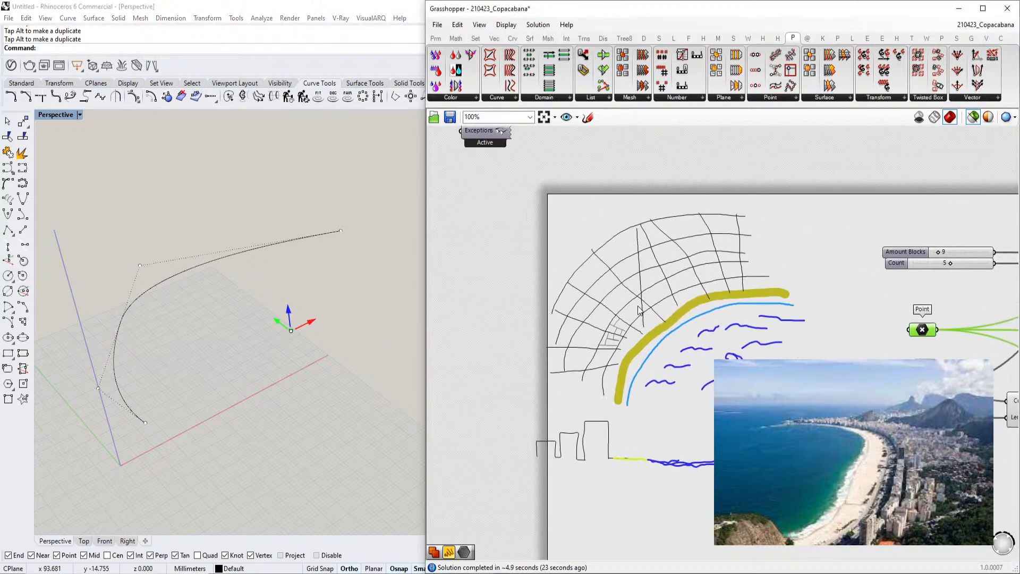
scroll(644, 314, up, 3)
scroll(664, 322, up, 1)
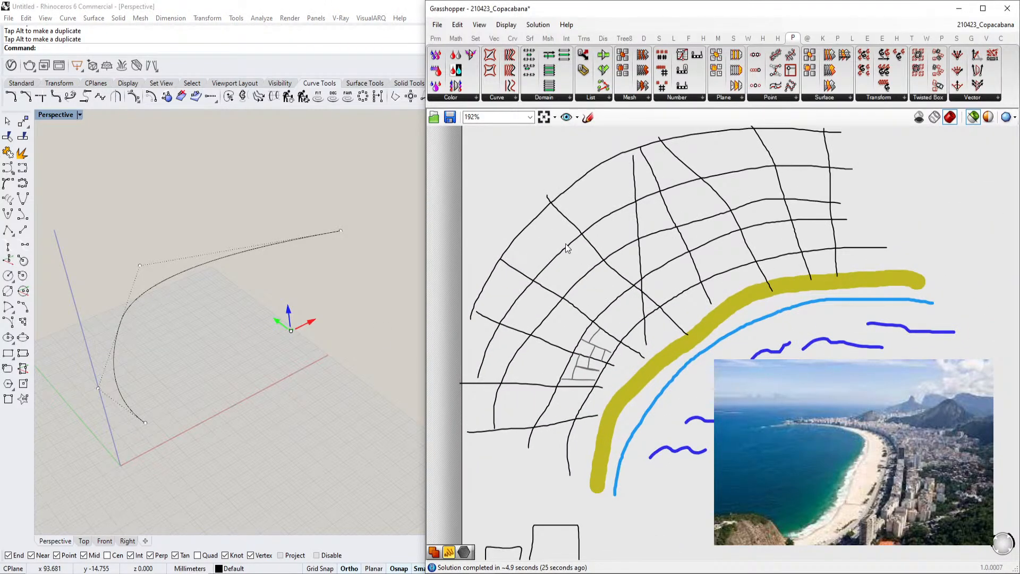
Sketch arrows on the Copacabana drawing, pointing from the beach toward the city
click(588, 117)
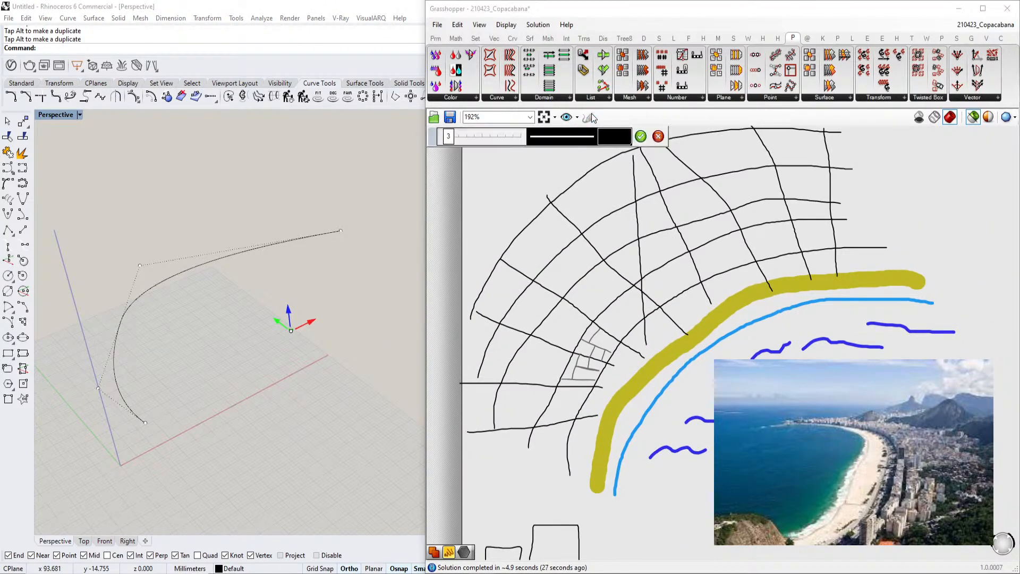
drag(841, 359, 845, 319)
mouse_move(789, 359)
mouse_down()
mouse_move(770, 328)
mouse_move(777, 336)
mouse_up()
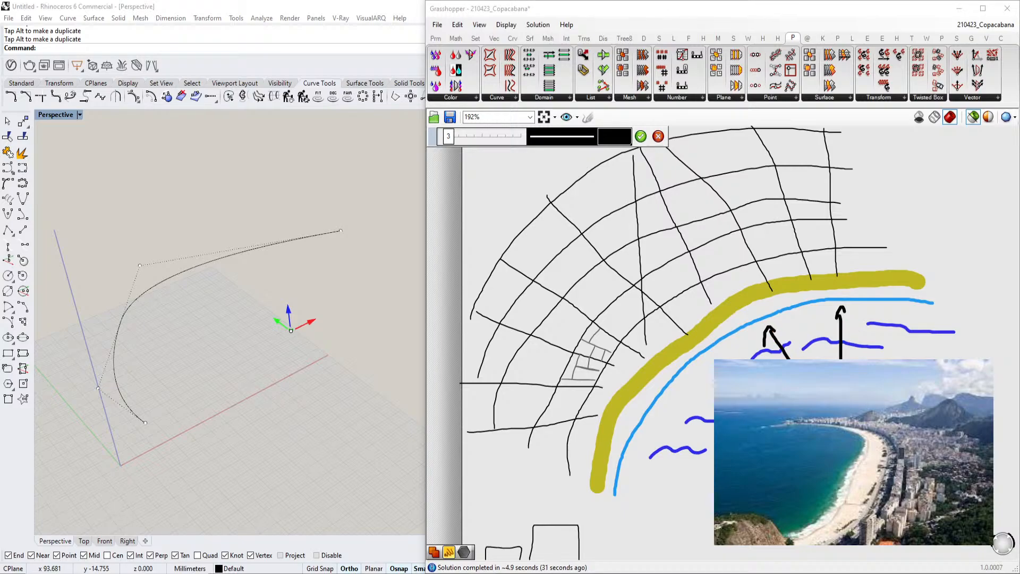
drag(711, 382, 715, 370)
mouse_move(713, 423)
mouse_down()
mouse_move(673, 418)
mouse_move(684, 432)
mouse_up()
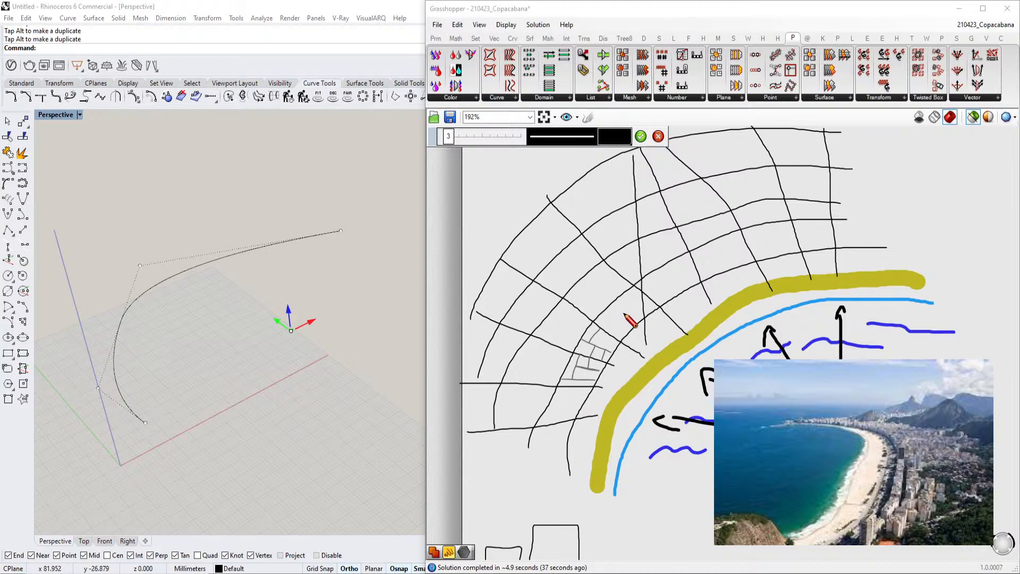
key(Return)
Preview the Divide Length component's points along the beach curve and narrow the Grasshopper window slightly
scroll(630, 319, down, 3)
right_drag(842, 315, 531, 232)
scroll(531, 232, down, 2)
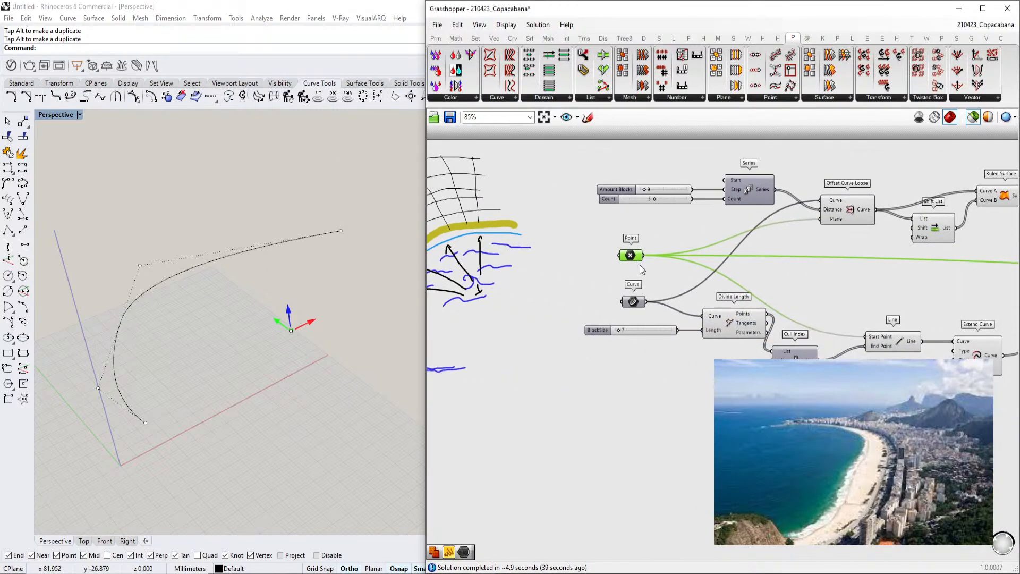
scroll(639, 268, up, 3)
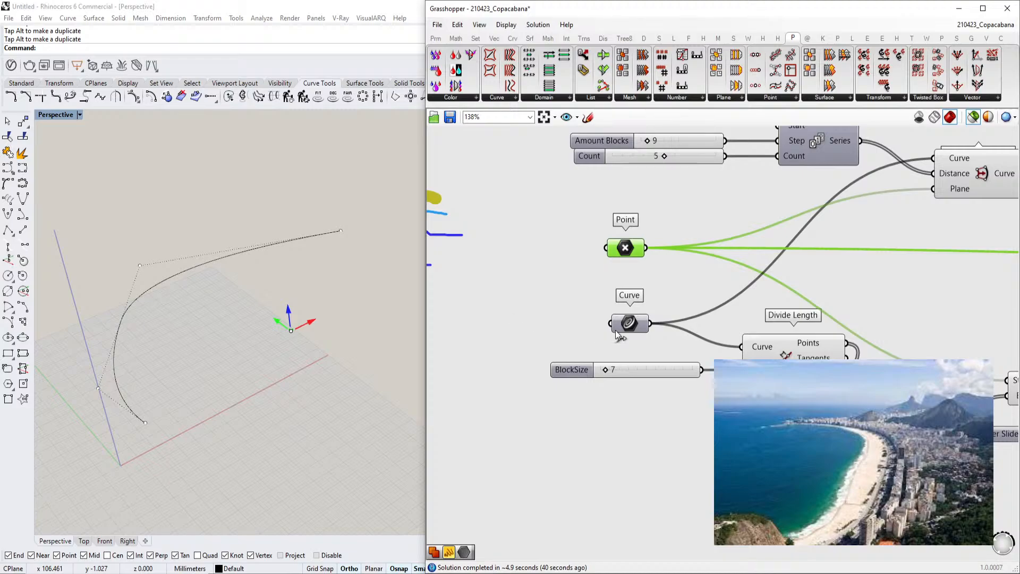
click(639, 330)
click(573, 313)
click(787, 351)
scroll(123, 316, up, 4)
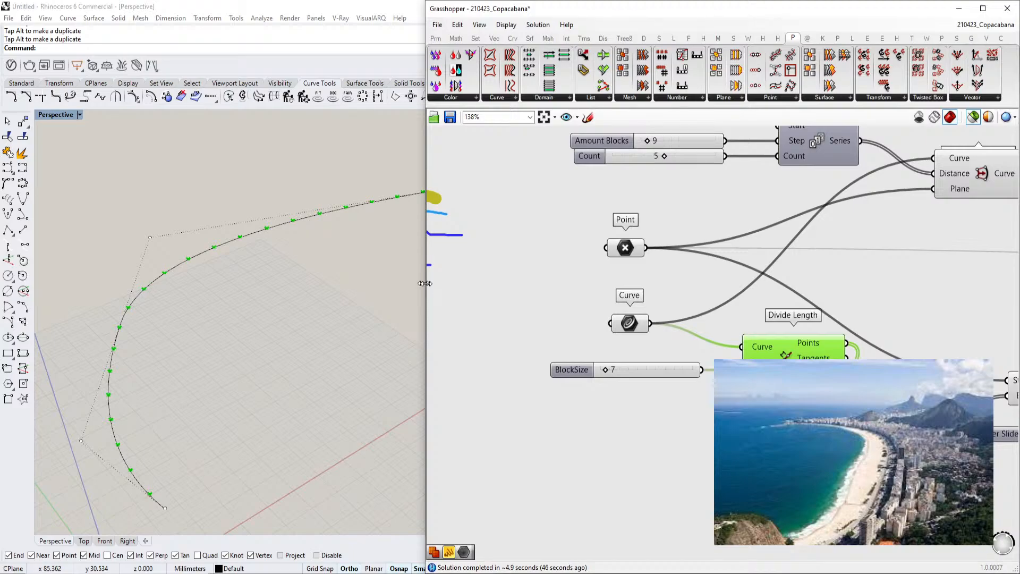
drag(425, 283, 448, 283)
scroll(674, 284, down, 2)
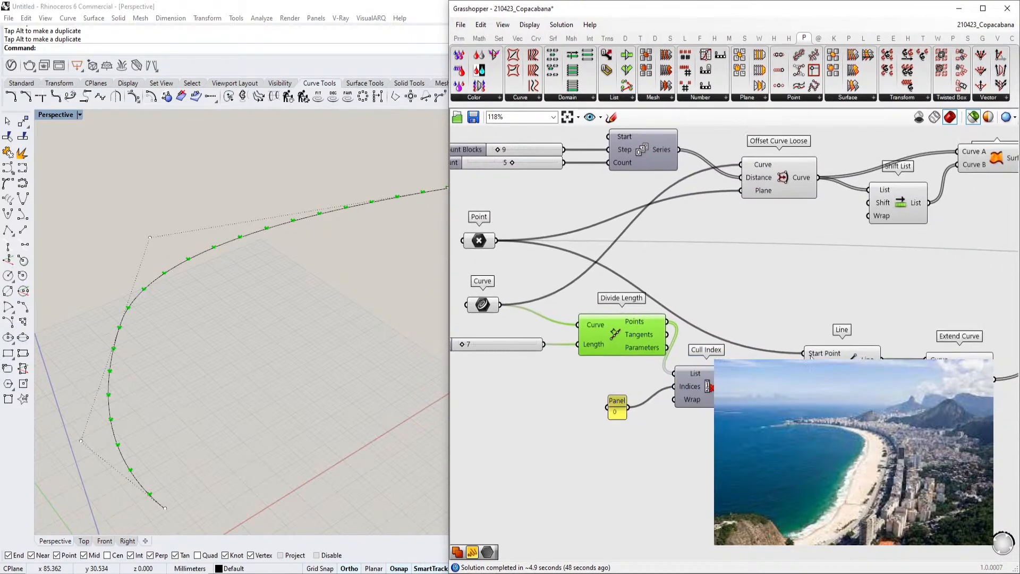
Preview the Line component's radial lines running from the center point to the curve divisions
click(808, 354)
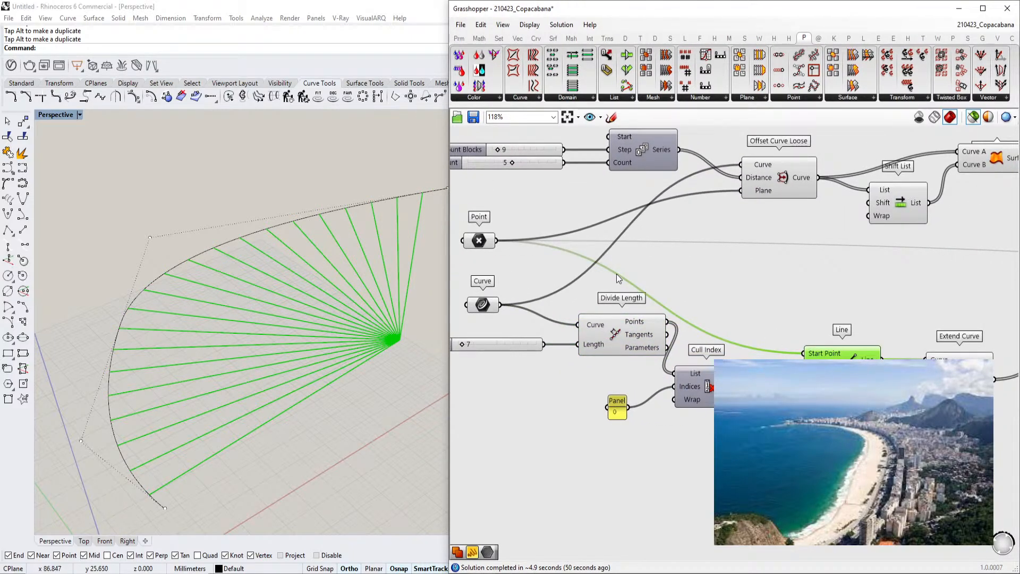
click(487, 239)
right_drag(860, 342, 805, 340)
click(810, 352)
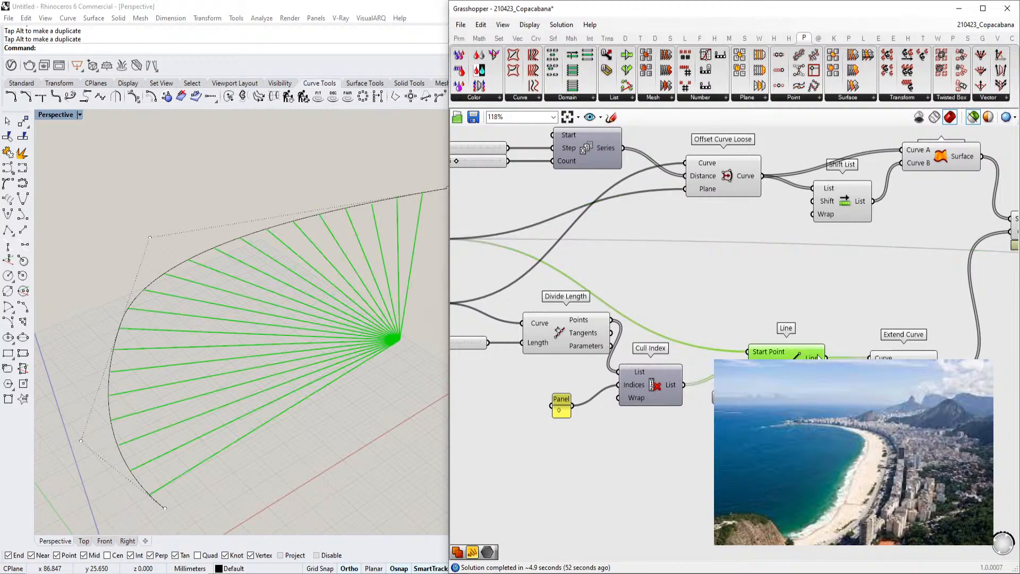
right_drag(861, 372, 806, 368)
click(845, 353)
right_drag(390, 362, 298, 364)
right_drag(784, 292, 761, 324)
right_drag(675, 307, 819, 316)
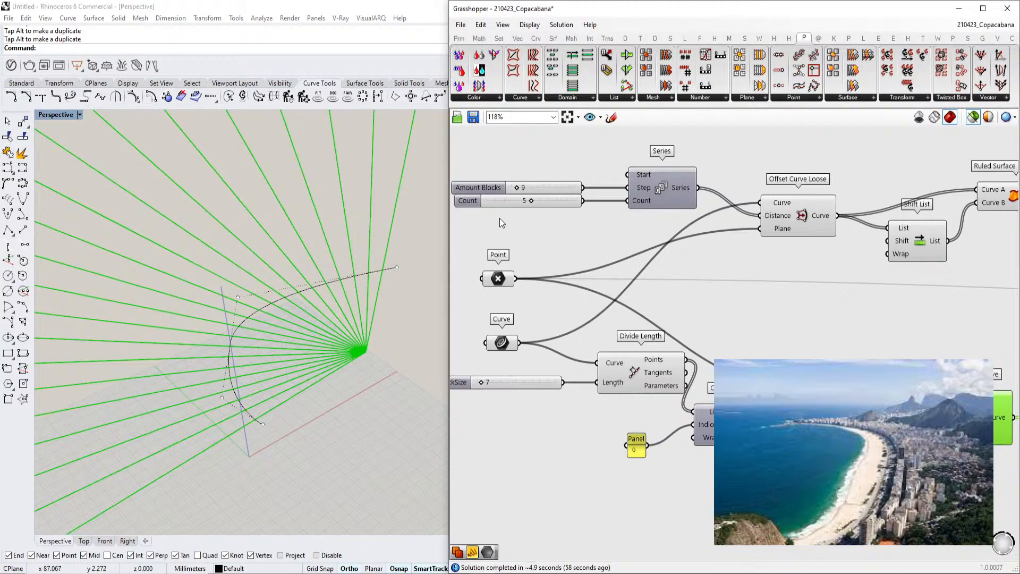
scroll(678, 192, up, 2)
Preview the Offset Curve Loose, Shift List and Ruled Surface outputs in turn
click(825, 237)
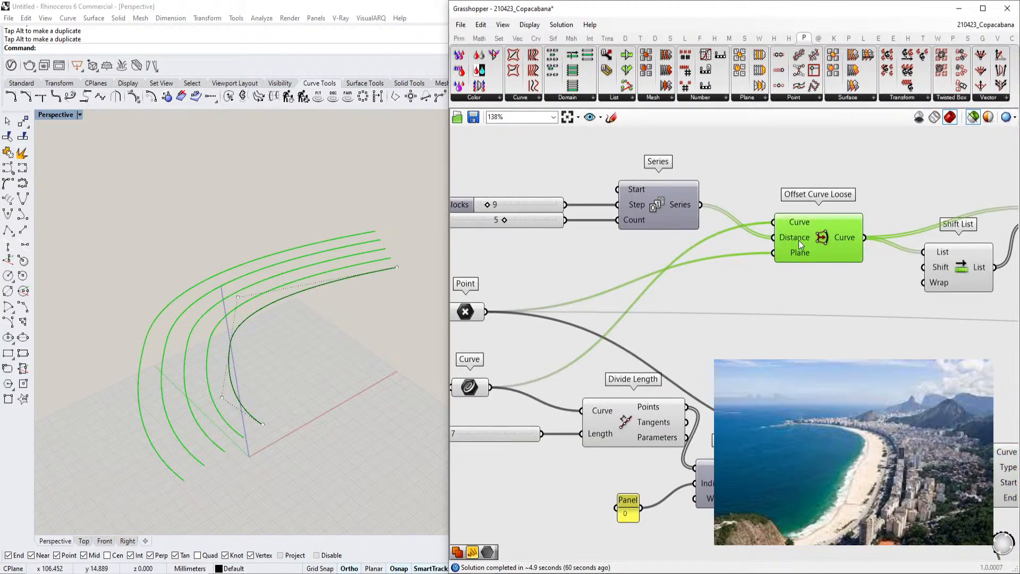
right_drag(766, 285, 597, 306)
right_drag(809, 269, 739, 279)
click(731, 304)
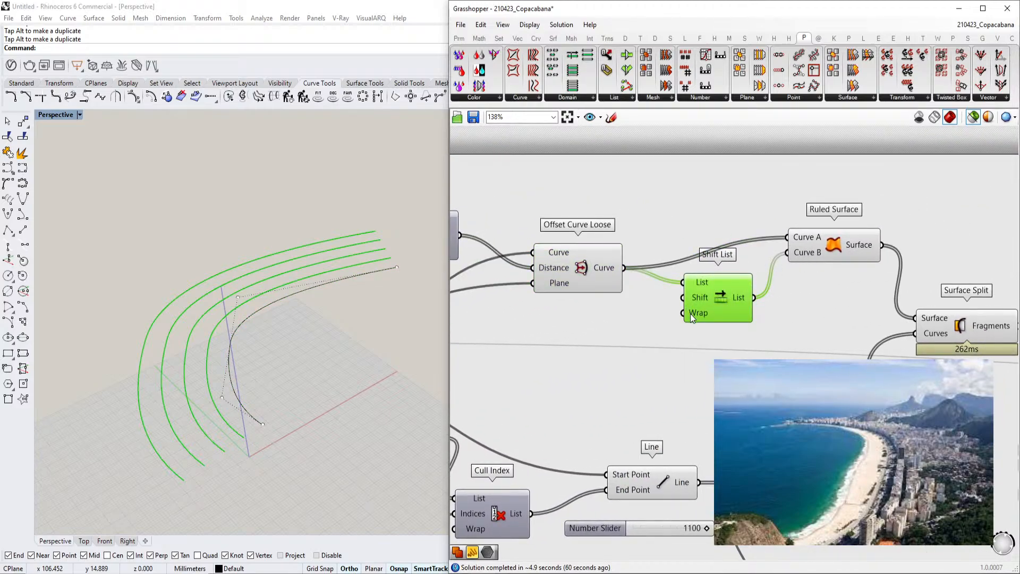
click(828, 249)
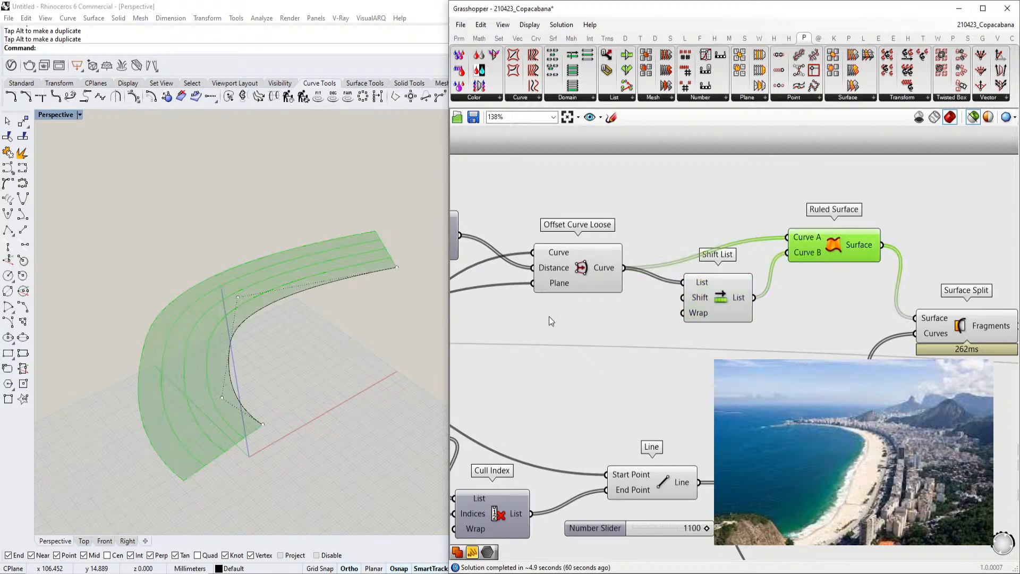
scroll(193, 420, up, 3)
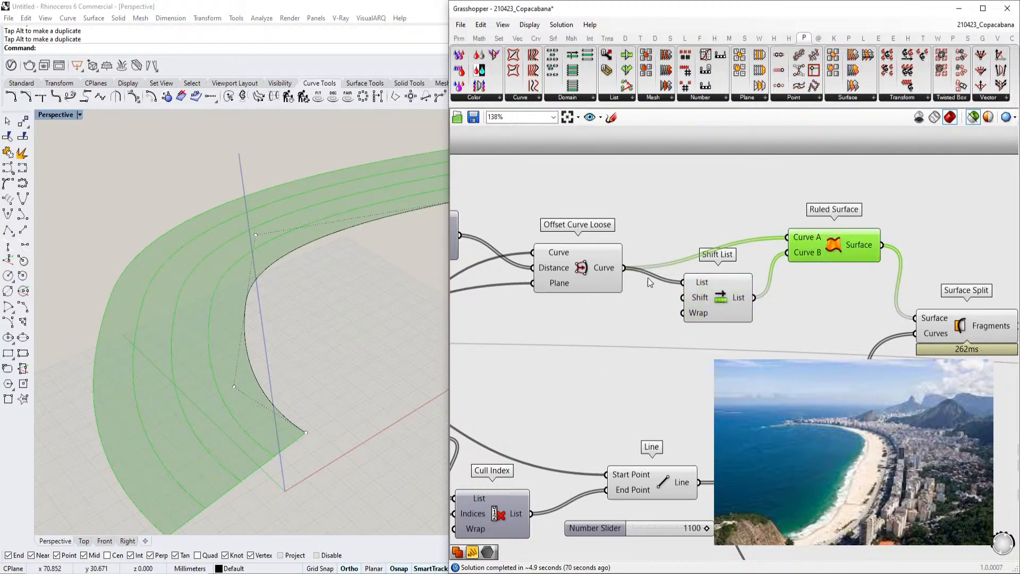
Preview the Surface Split fragments of the beachfront surface
right_drag(611, 276, 774, 276)
right_drag(702, 269, 774, 267)
right_drag(914, 264, 722, 262)
right_drag(796, 267, 550, 245)
click(748, 309)
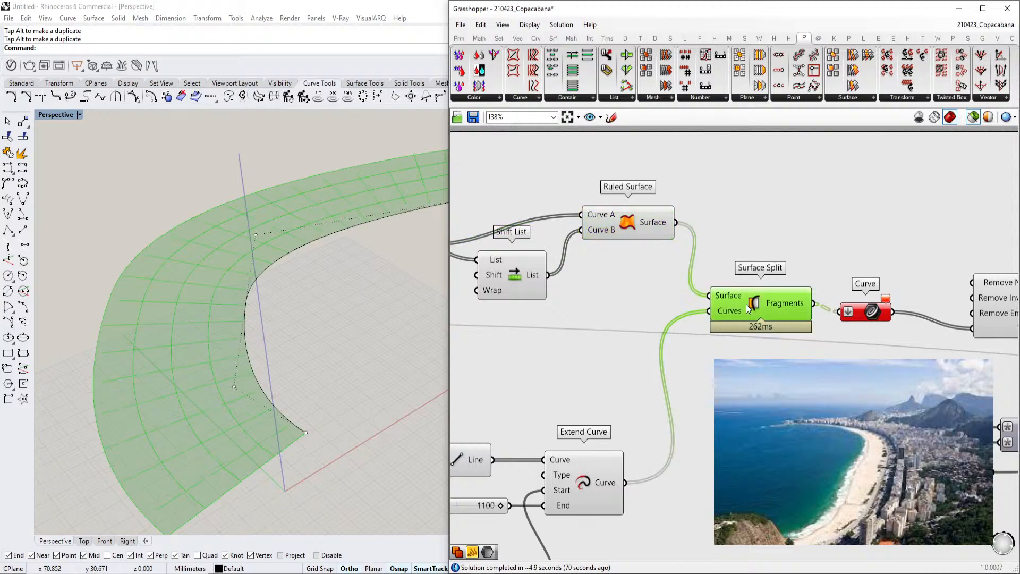
right_drag(690, 334, 759, 287)
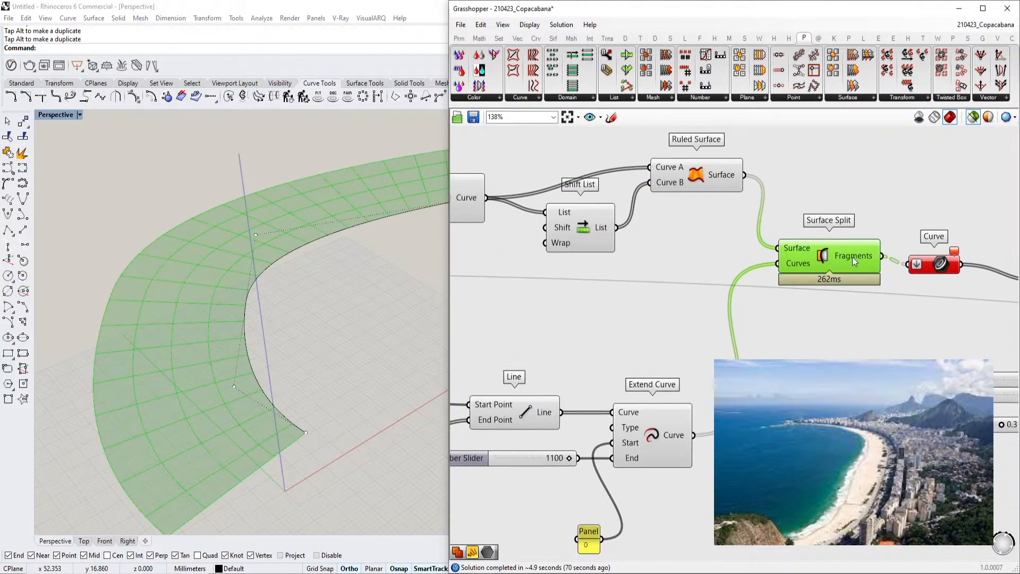
Preview the Extend Curve lines and the split block outlines stored in the Curve parameter
click(646, 439)
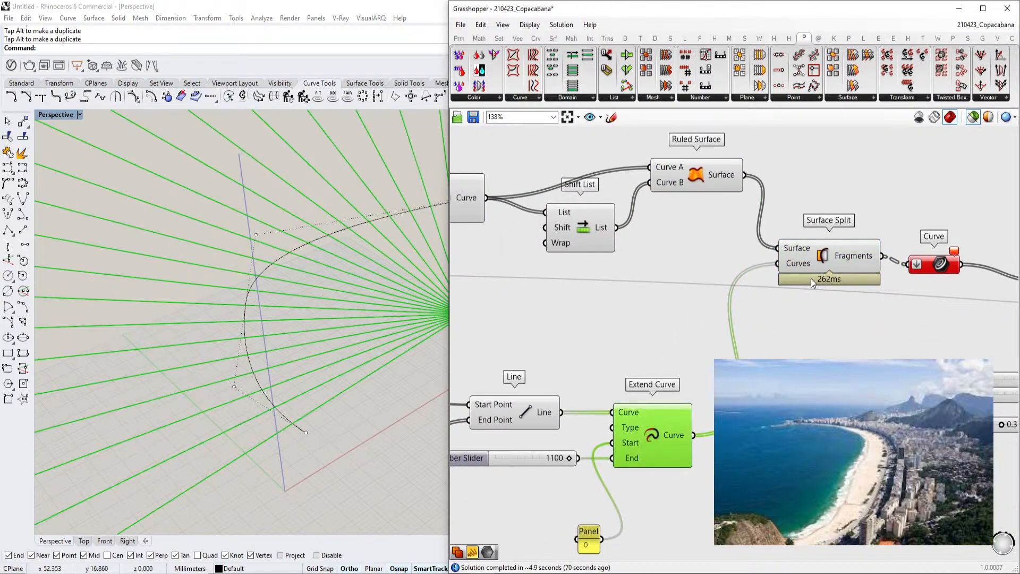
click(823, 258)
right_drag(956, 257, 787, 271)
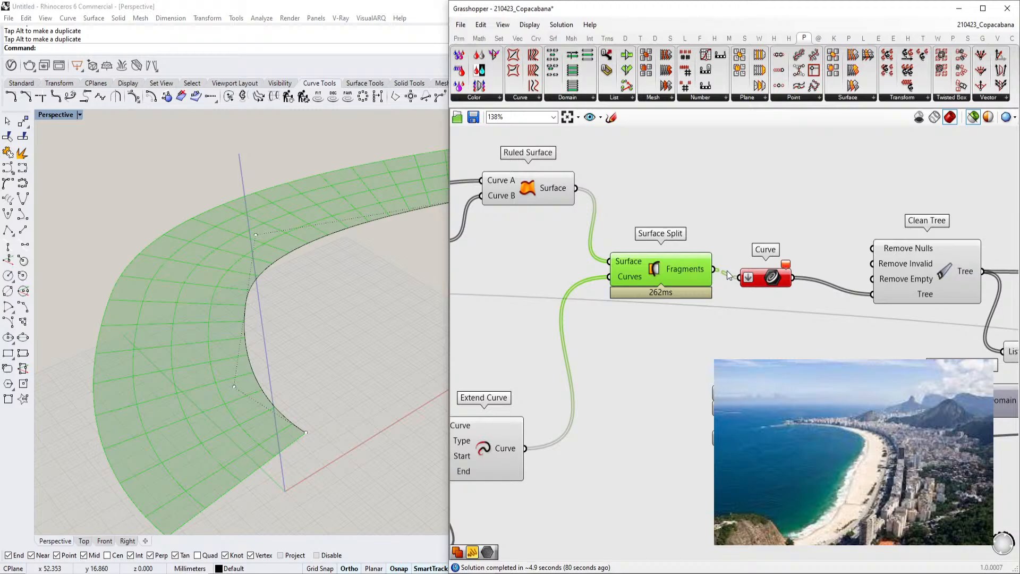
drag(775, 282, 776, 275)
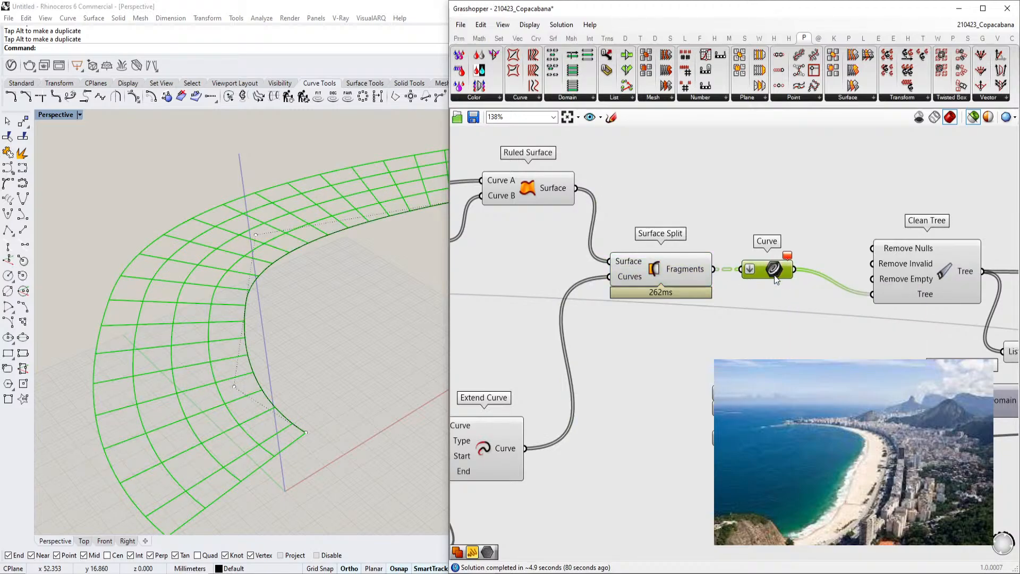
mouse_move(774, 275)
Inspect the Curve parameter's contents and move along to the Clean Tree component
scroll(788, 263, up, 2)
click(794, 296)
right_drag(872, 268, 742, 259)
drag(833, 268, 792, 250)
mouse_move(637, 259)
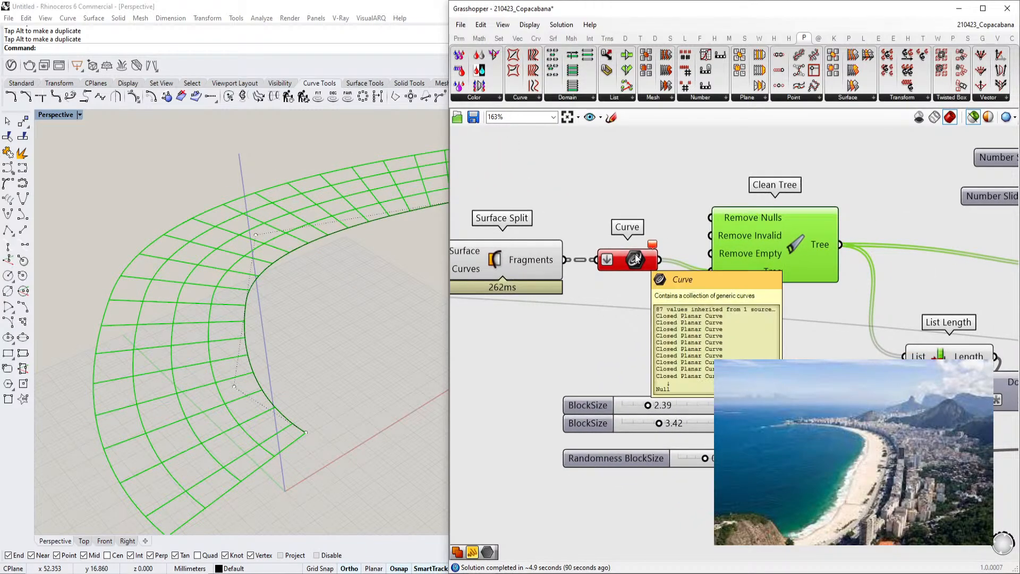
right_drag(808, 268, 620, 280)
scroll(659, 286, down, 2)
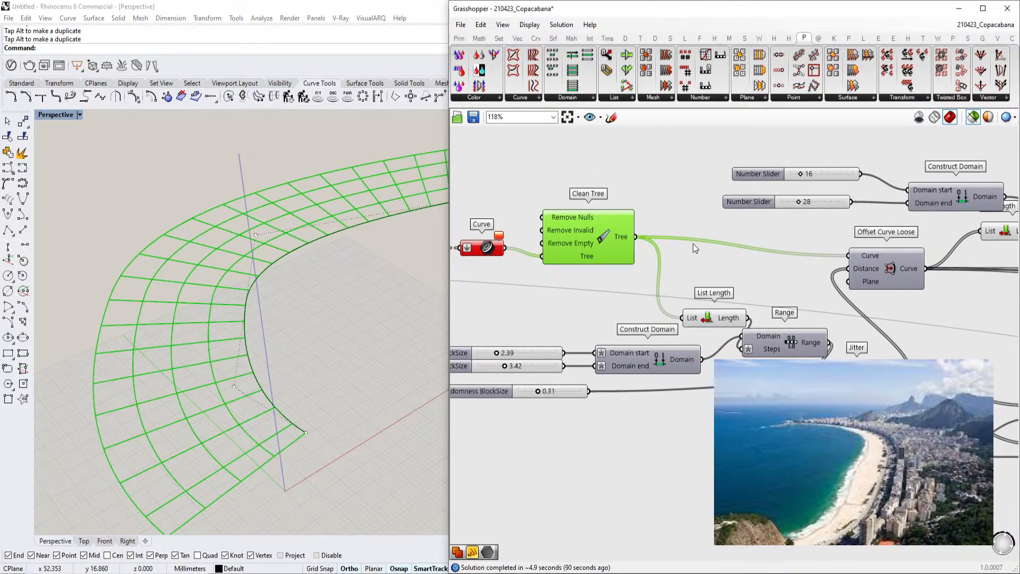
Preview the Offset Curve Loose output showing the inset block footprints, then deselect it
click(885, 268)
right_drag(247, 352, 209, 371)
scroll(221, 339, up, 4)
scroll(222, 333, down, 3)
right_drag(654, 327, 666, 311)
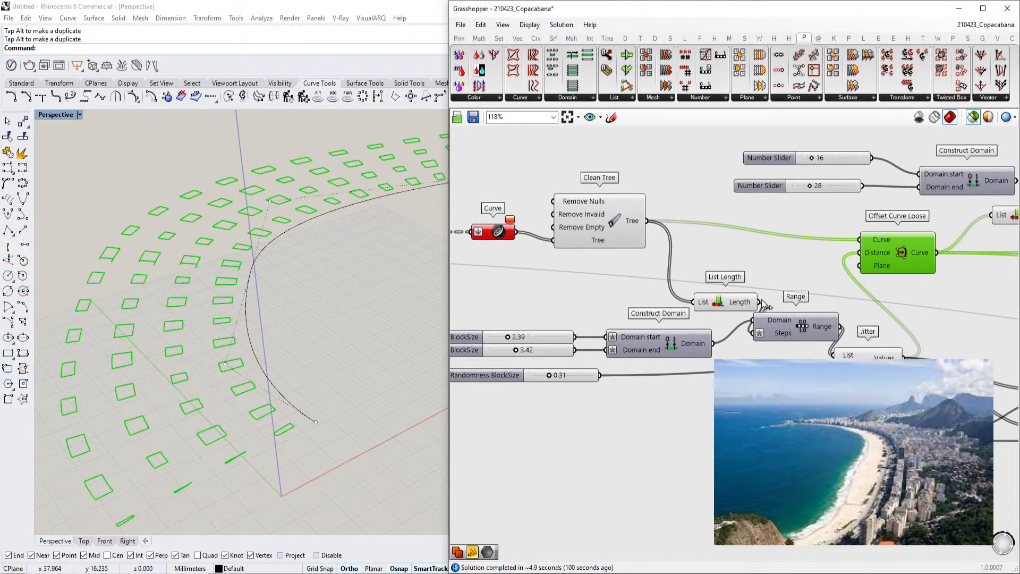
click(807, 343)
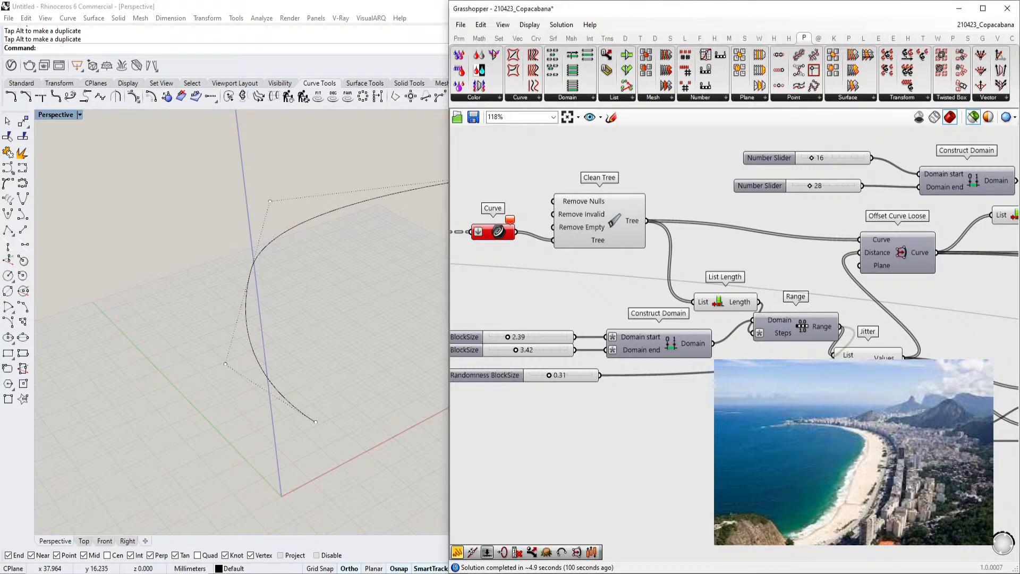
Examine the BlockSize sliders feeding the Construct Domain component
right_drag(850, 355, 816, 283)
right_drag(565, 330, 669, 337)
scroll(575, 280, up, 5)
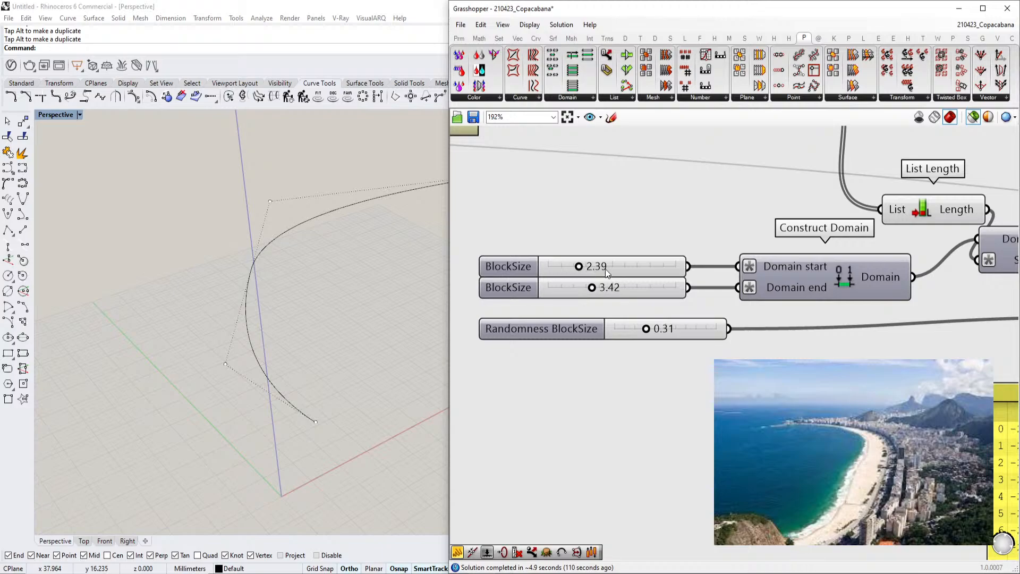
scroll(640, 291, down, 3)
right_drag(789, 320, 709, 302)
drag(691, 351, 713, 368)
scroll(691, 340, down, 1)
right_drag(665, 311, 734, 341)
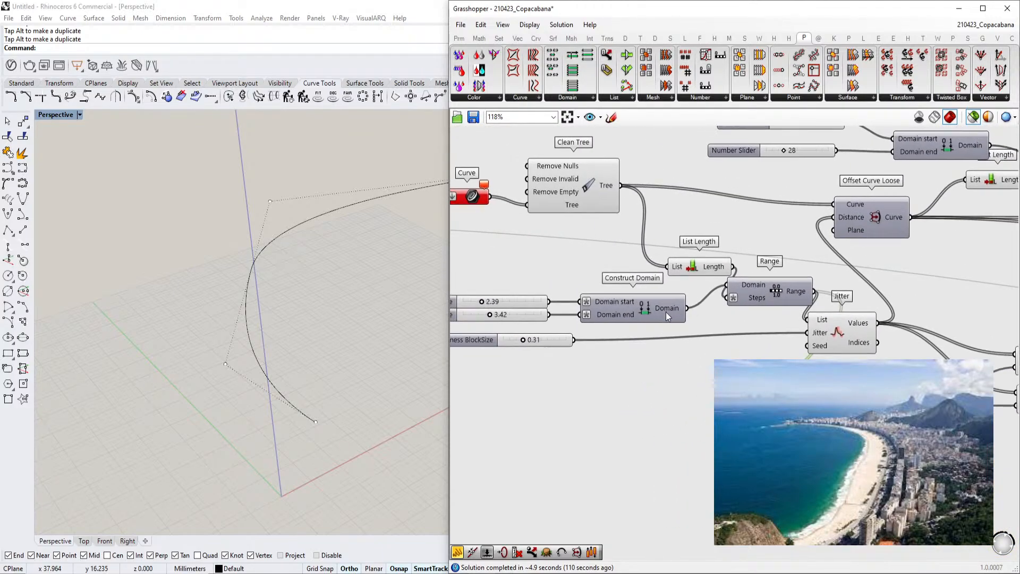
scroll(615, 305, up, 2)
Open the Domain start input's context menu and close it without changes
right_click(602, 299)
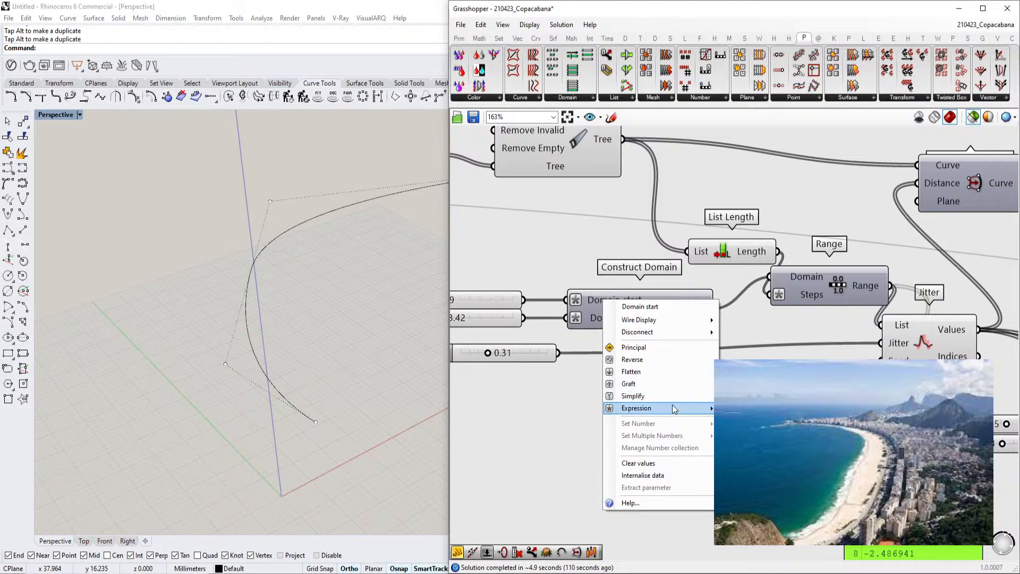
click(552, 443)
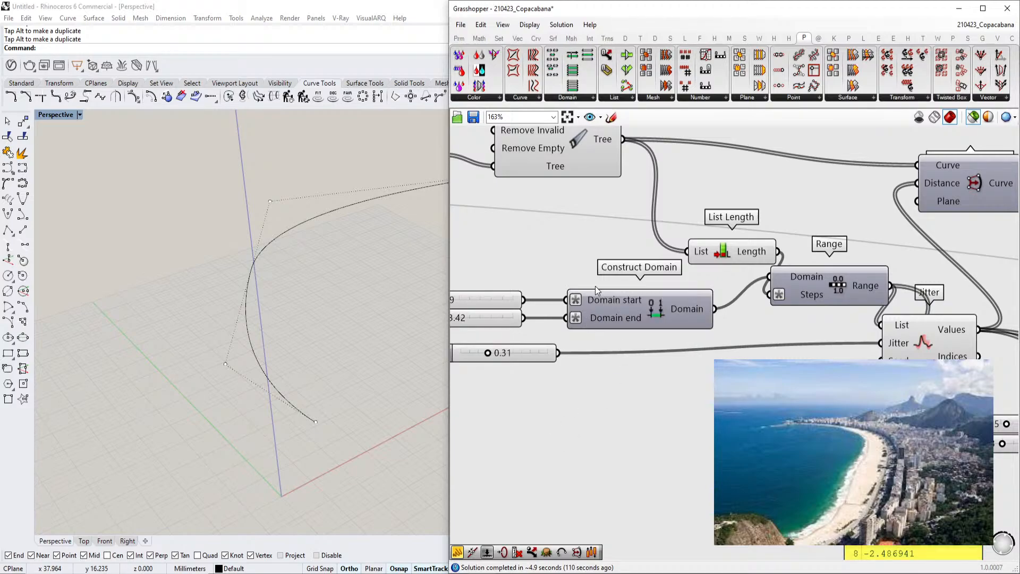
right_drag(595, 291, 588, 300)
right_click(588, 306)
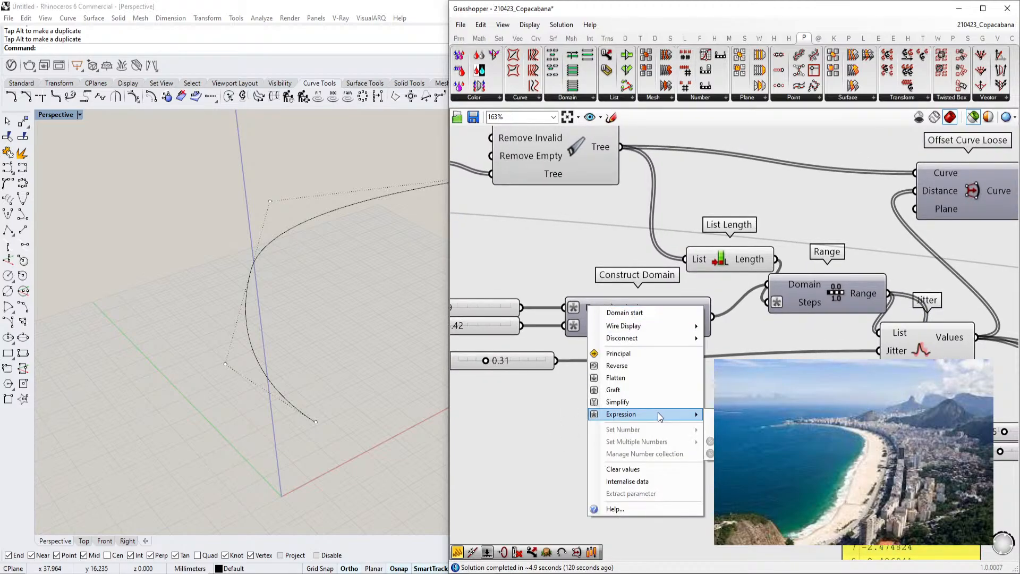
click(572, 445)
Move the value panel next to the Offset Curve Loose component
right_drag(773, 333, 574, 313)
scroll(660, 307, down, 1)
drag(676, 444, 854, 290)
right_drag(751, 253, 759, 303)
drag(765, 364, 831, 359)
drag(853, 314, 856, 305)
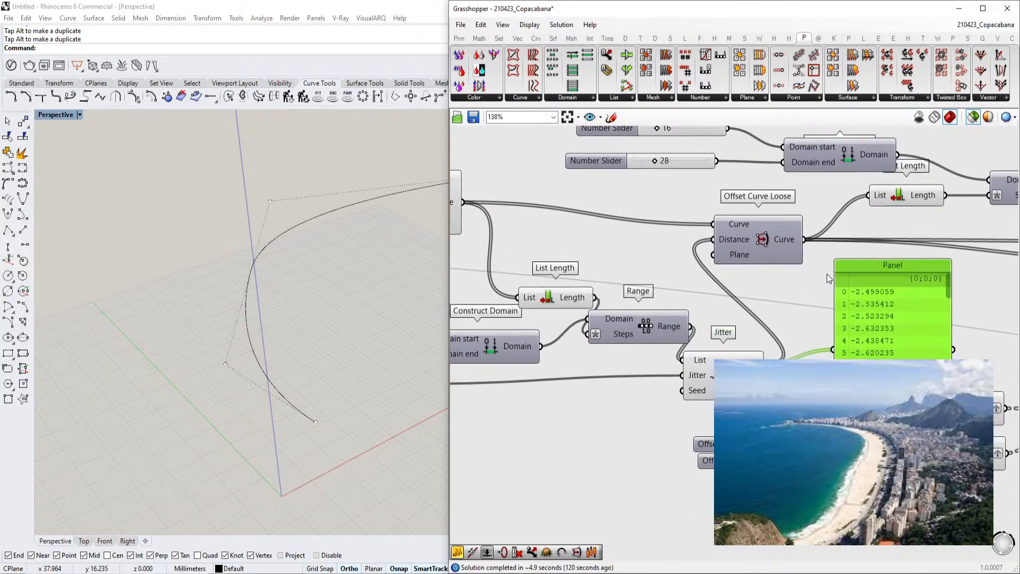
Select the Offset Curve Loose component to preview the inset block footprints and orbit the viewport around them
scroll(272, 335, down, 4)
right_drag(766, 259, 744, 274)
click(744, 274)
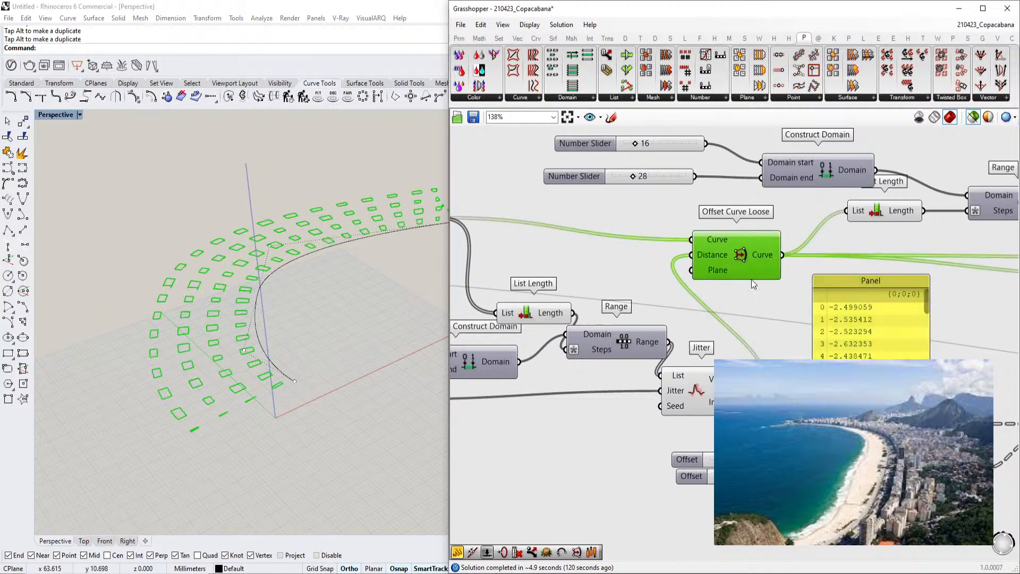
scroll(290, 320, up, 4)
right_drag(290, 320, 284, 342)
scroll(223, 343, down, 4)
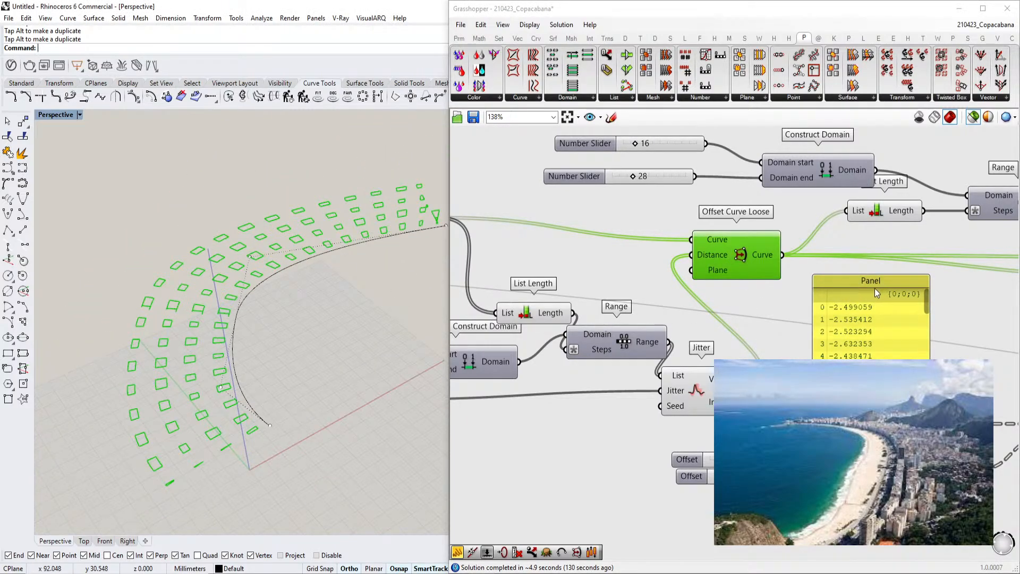
Set the Randomness BlockSize slider to 0
right_drag(730, 374, 796, 338)
right_drag(615, 401, 769, 348)
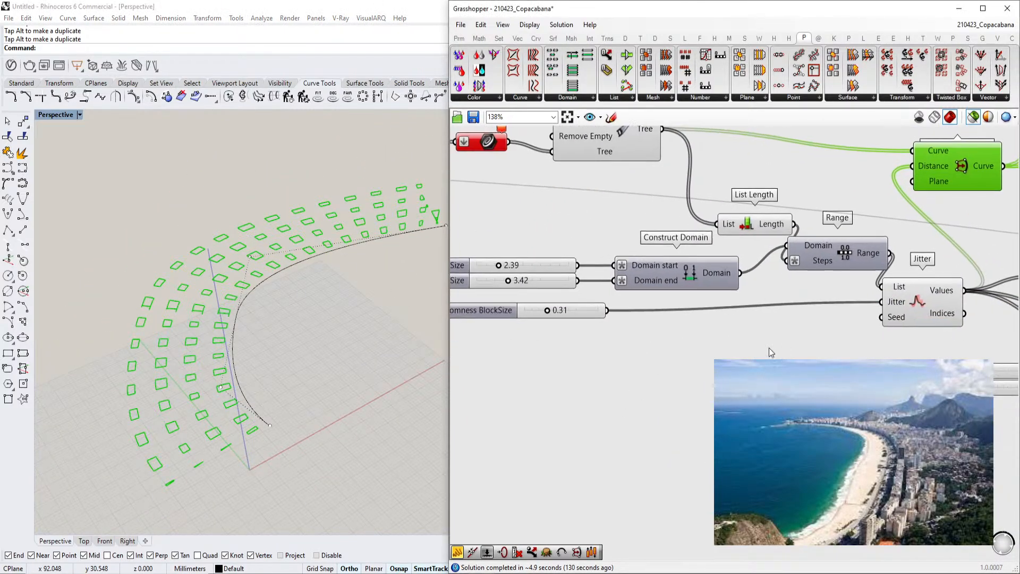
double_click(569, 311)
text(0)
key(Return)
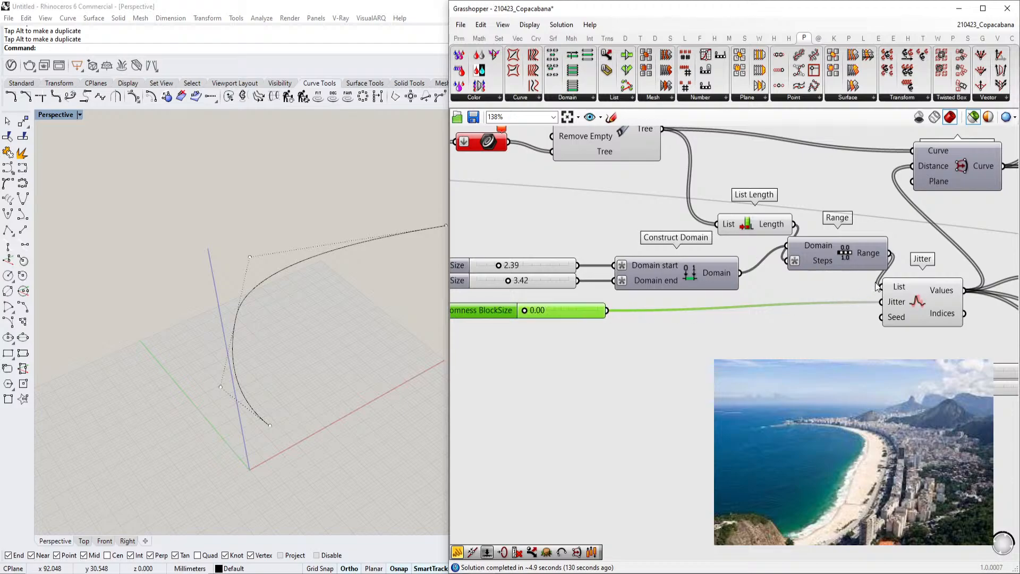
Preview the Offset Curve Loose footprints and set the Randomness BlockSize slider to 1
right_drag(921, 180, 847, 209)
click(906, 191)
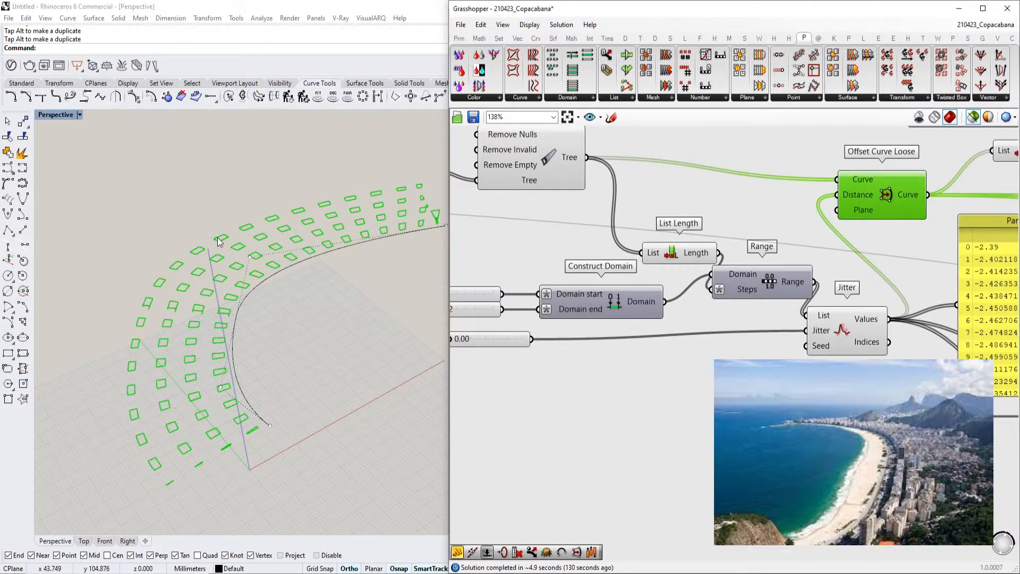
right_drag(485, 339, 540, 327)
double_click(541, 327)
text(1)
click(569, 327)
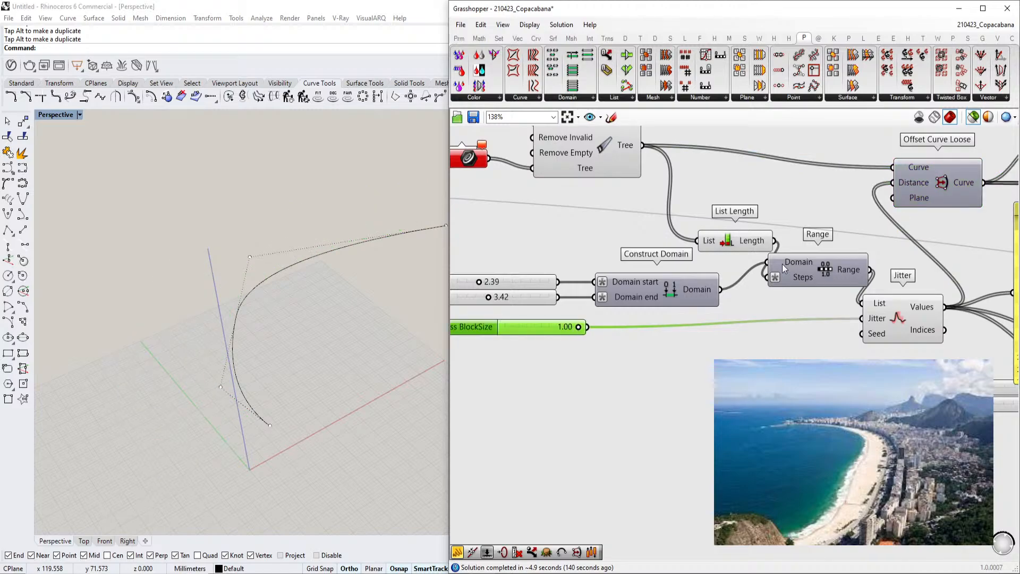
Preview the Offset Curve Loose output and zoom into the block footprints in the viewport to inspect them
click(931, 185)
scroll(295, 324, up, 5)
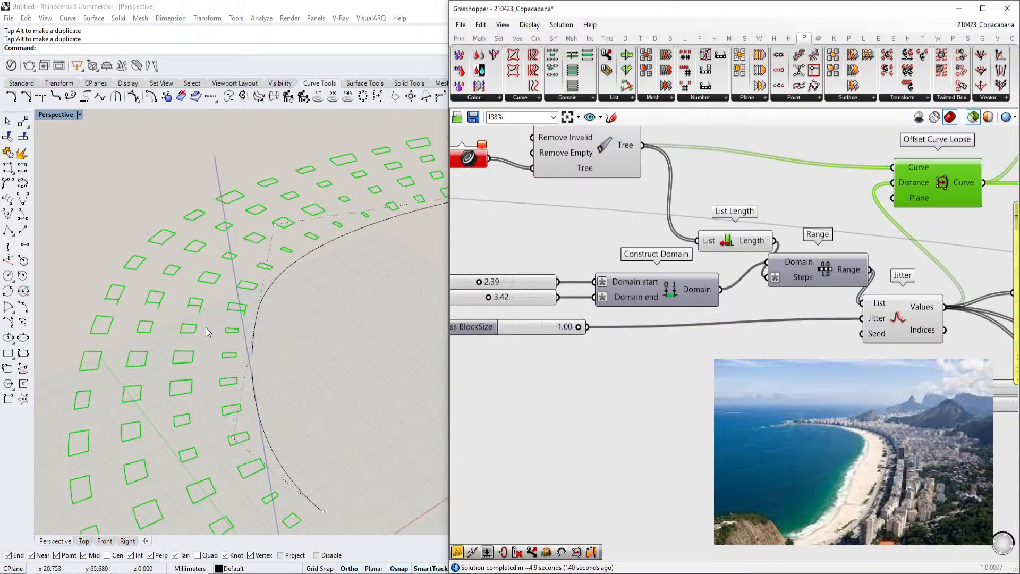
right_drag(951, 264, 760, 307)
scroll(818, 290, down, 3)
scroll(266, 346, down, 2)
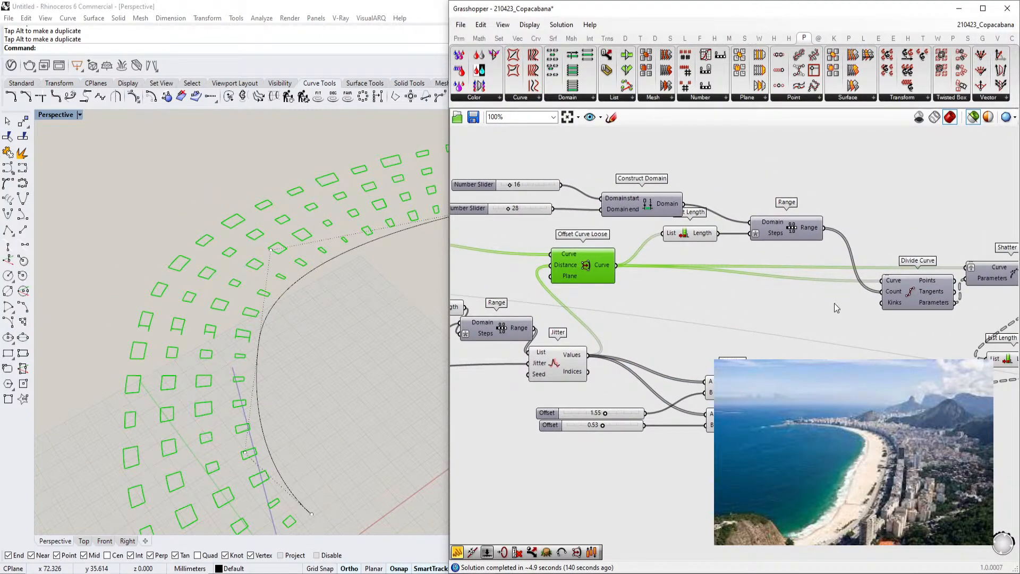
right_drag(824, 304, 757, 306)
scroll(193, 335, up, 5)
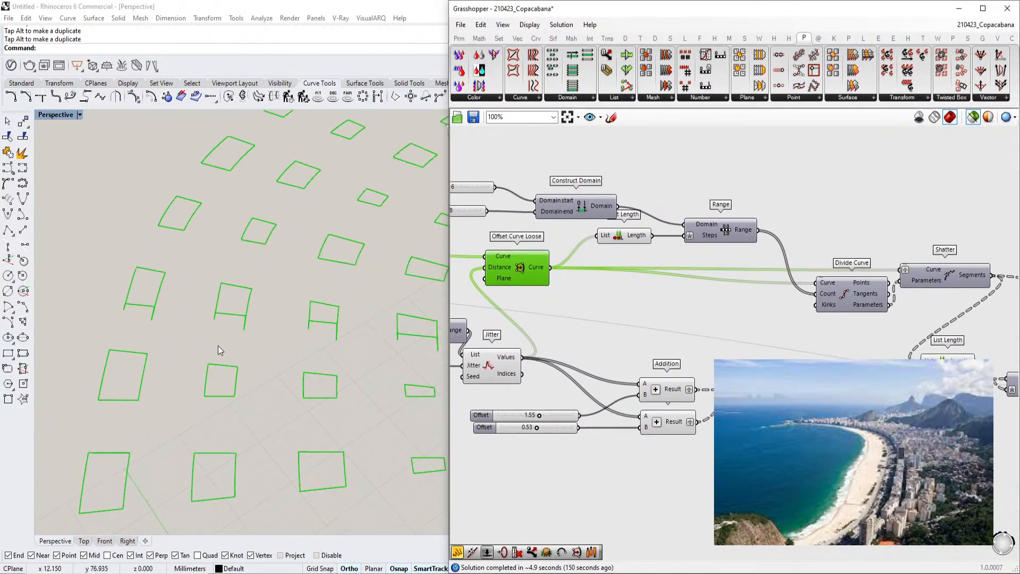
scroll(224, 379, up, 3)
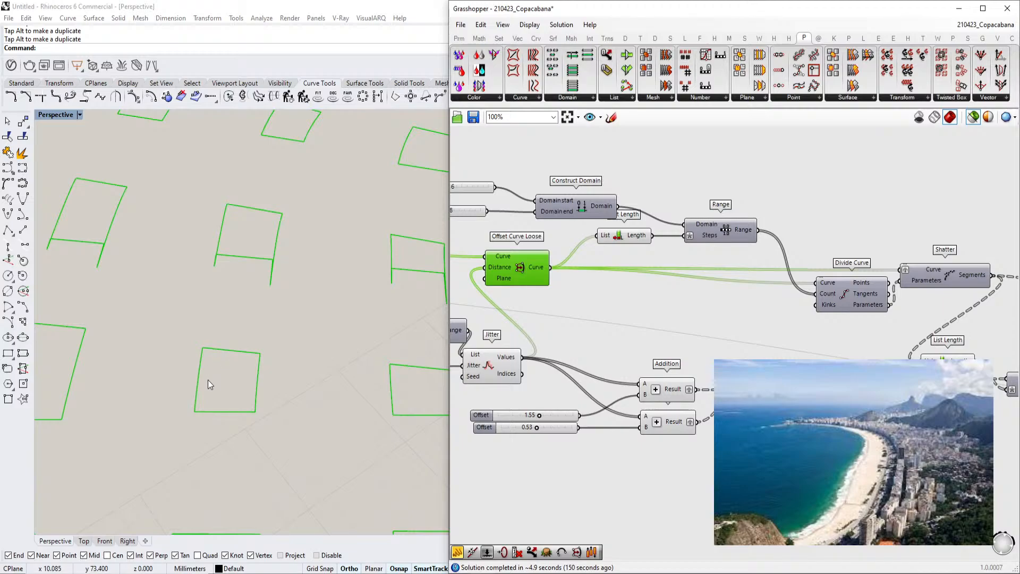
scroll(208, 372, down, 6)
right_drag(766, 330, 786, 333)
mouse_move(688, 280)
right_down()
mouse_move(755, 301)
mouse_move(692, 289)
right_up()
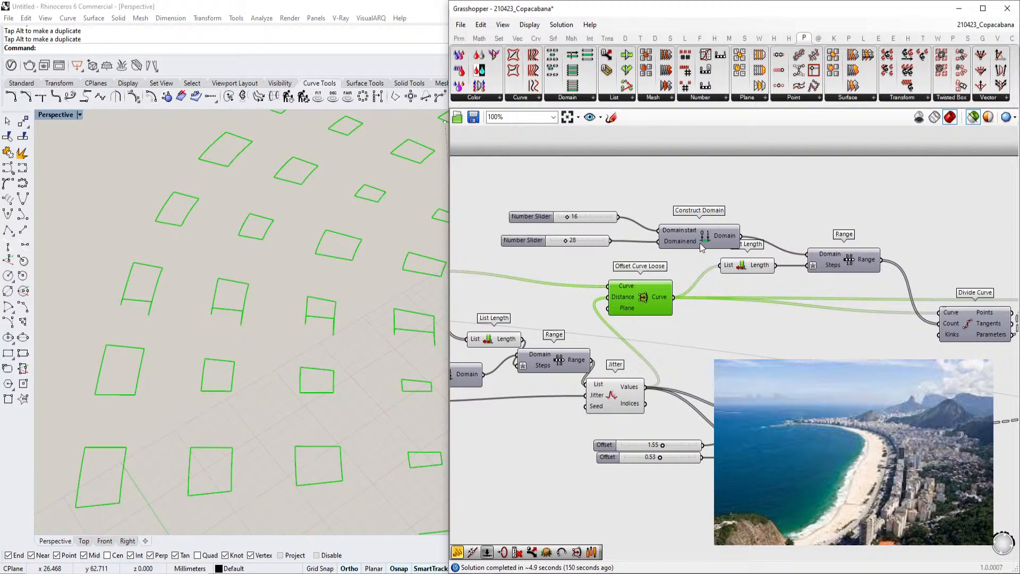
right_drag(696, 242, 647, 248)
scroll(745, 262, up, 3)
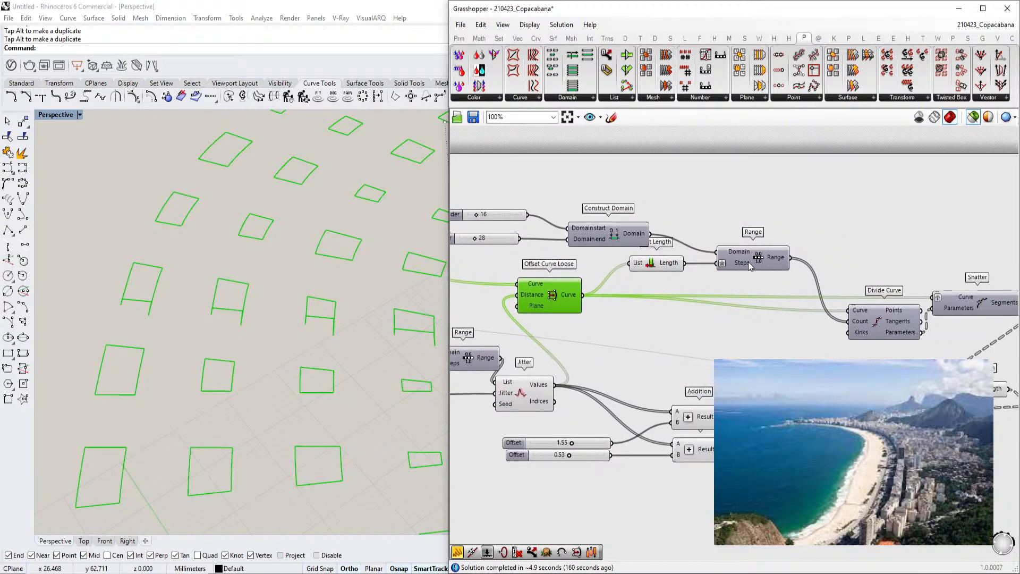
Inspect the list of values produced by the Range component's output
right_click(735, 263)
click(722, 276)
click(751, 257)
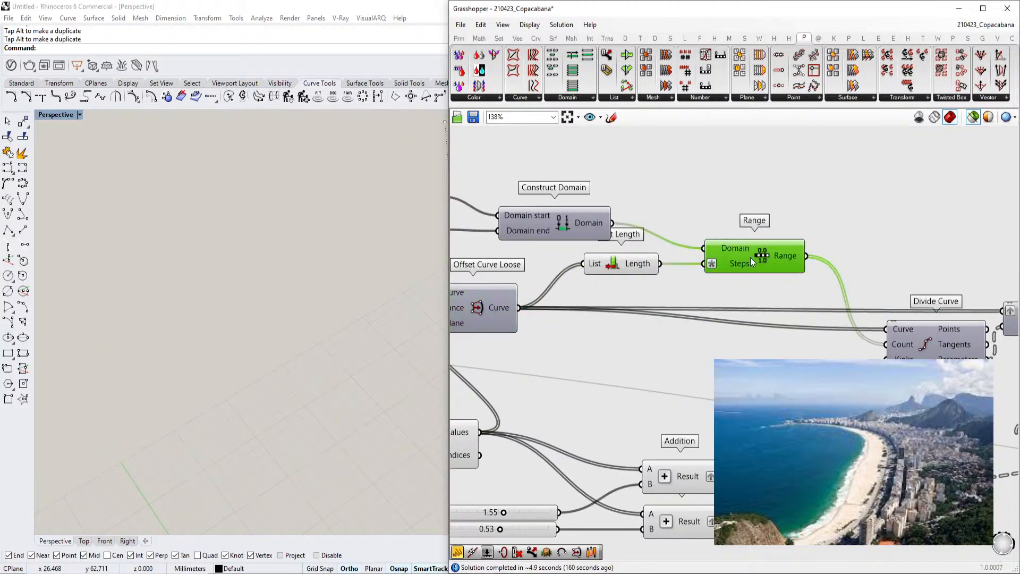
right_drag(750, 257, 710, 257)
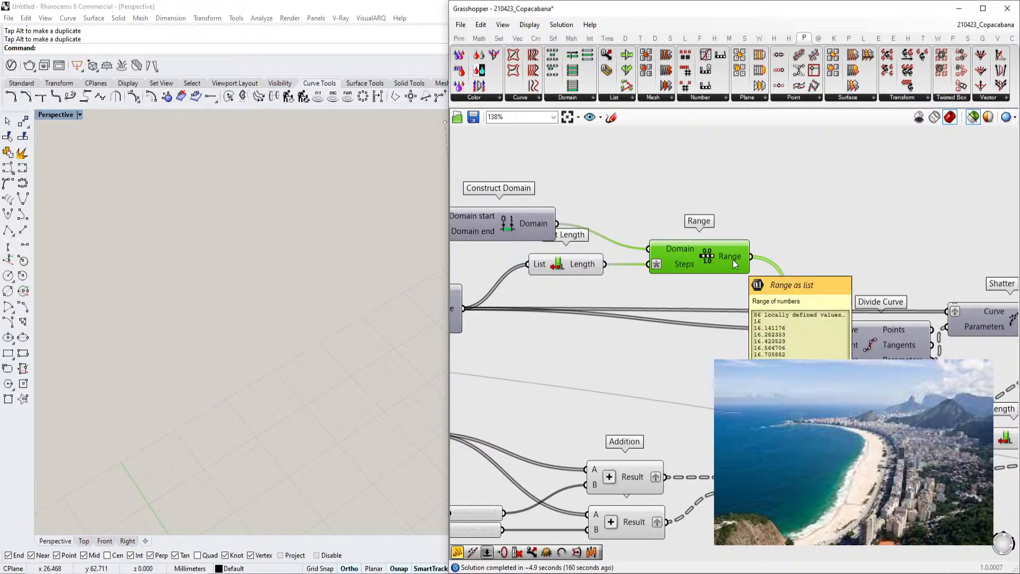
click(873, 342)
scroll(327, 291, down, 2)
scroll(337, 355, up, 6)
Preview the Divide Curve points and the Shatter segments in the viewport
right_drag(882, 314, 698, 297)
drag(698, 335, 678, 352)
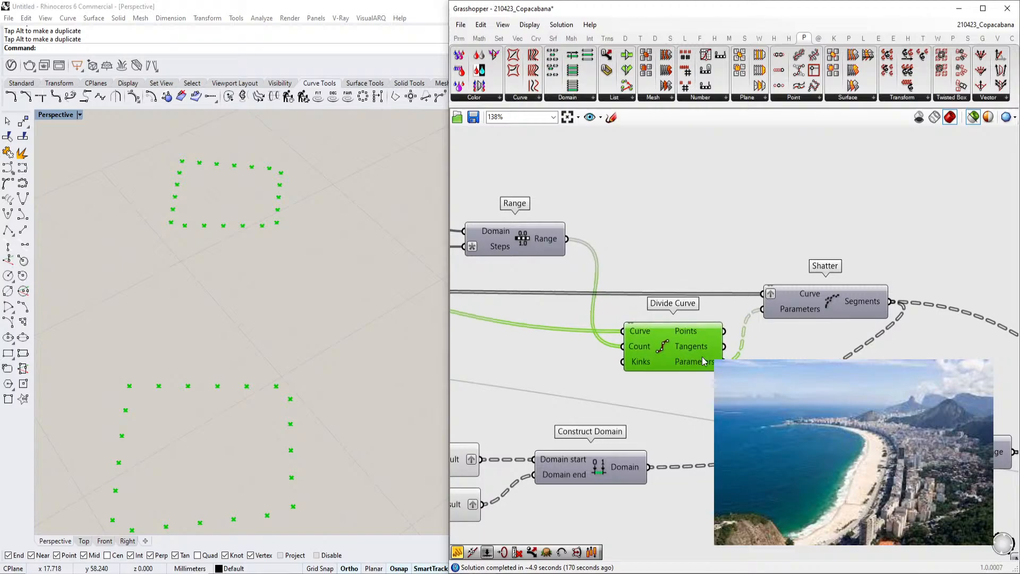
click(823, 300)
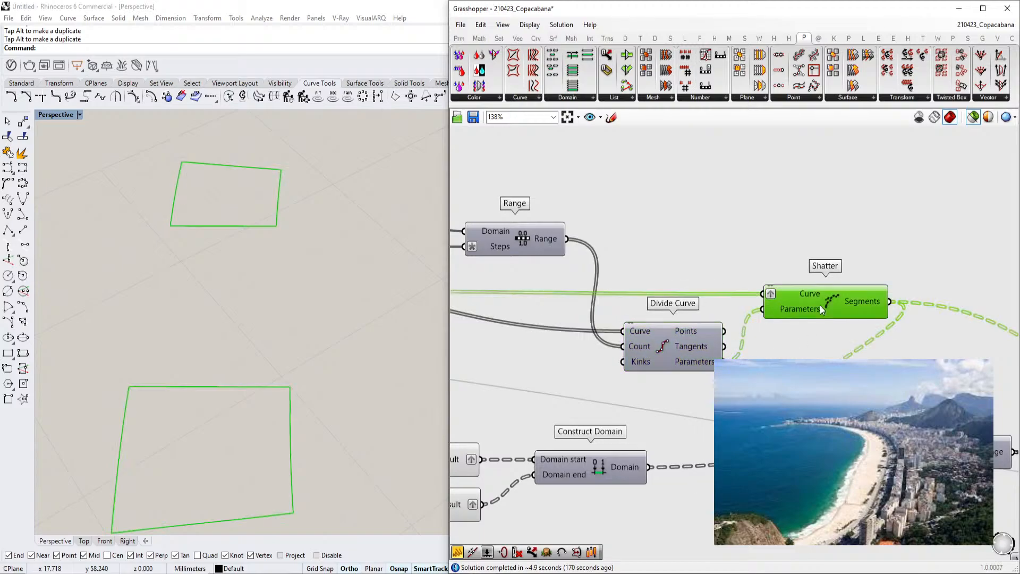
scroll(679, 218, down, 3)
scroll(813, 297, down, 3)
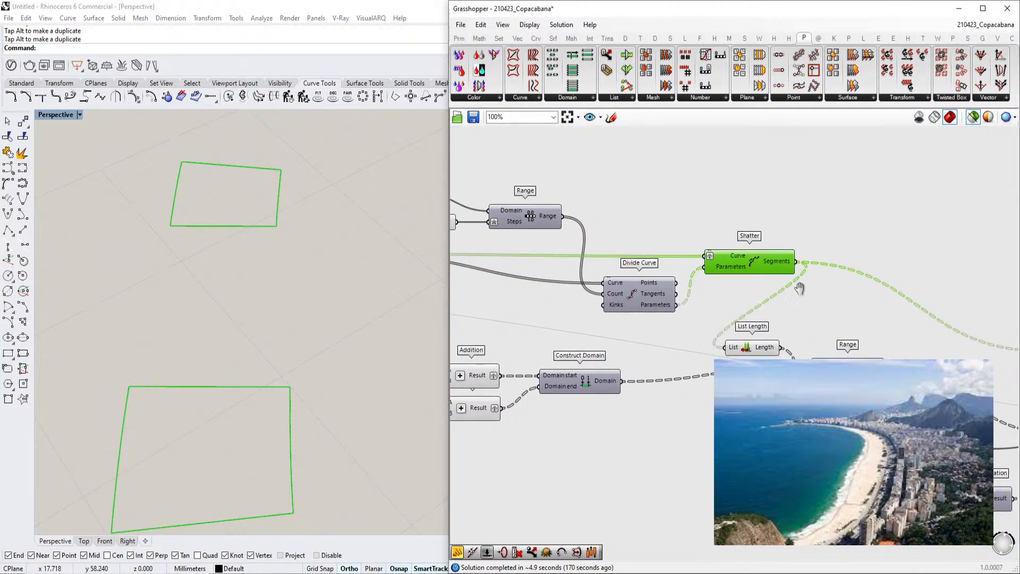
right_drag(837, 293, 820, 295)
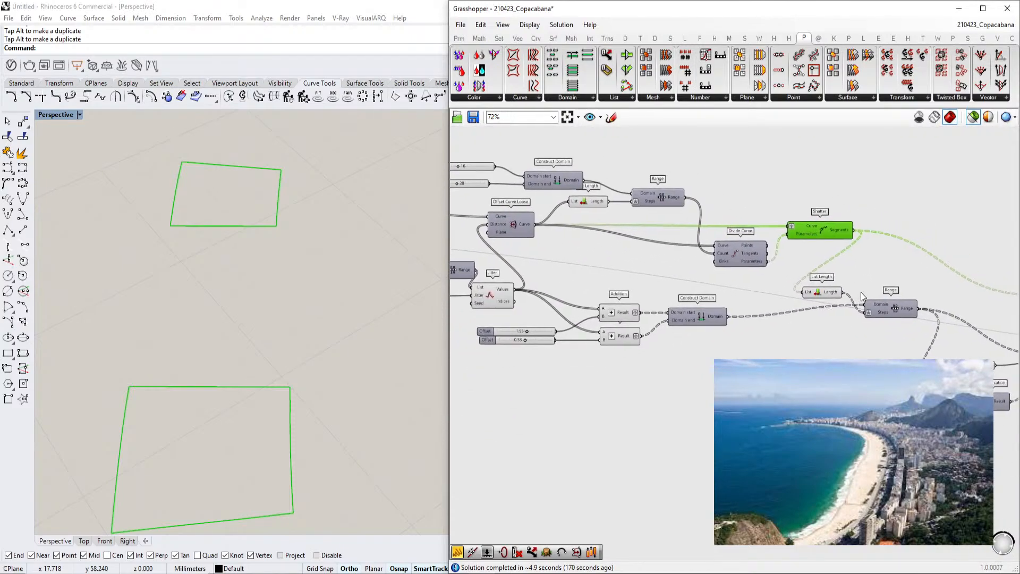
Follow the wires from Shatter downstream and preview the Offset Curve component's output
right_drag(838, 257, 822, 239)
right_drag(882, 268, 768, 271)
right_drag(653, 276, 717, 279)
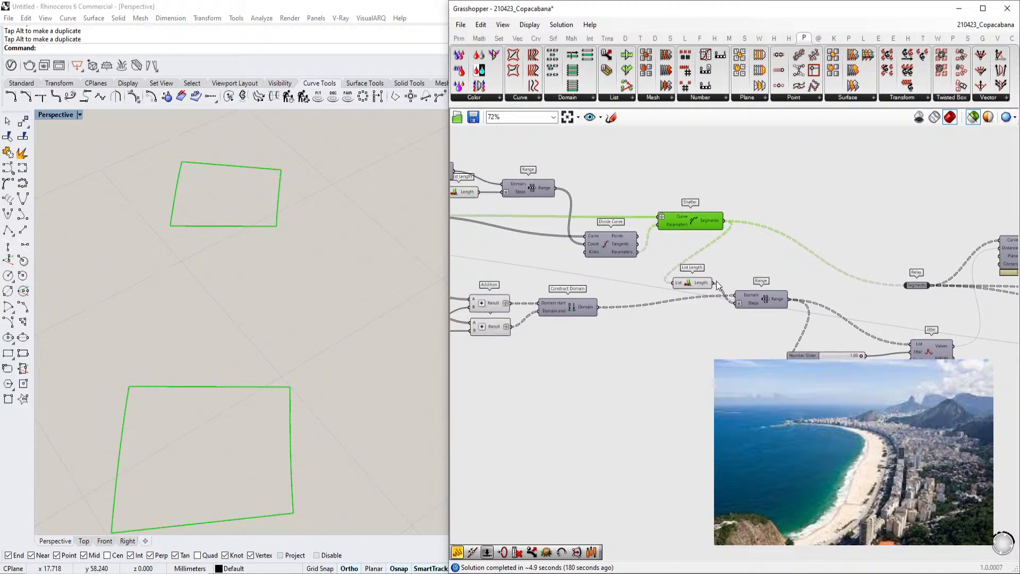
right_drag(579, 287, 705, 284)
scroll(622, 324, up, 2)
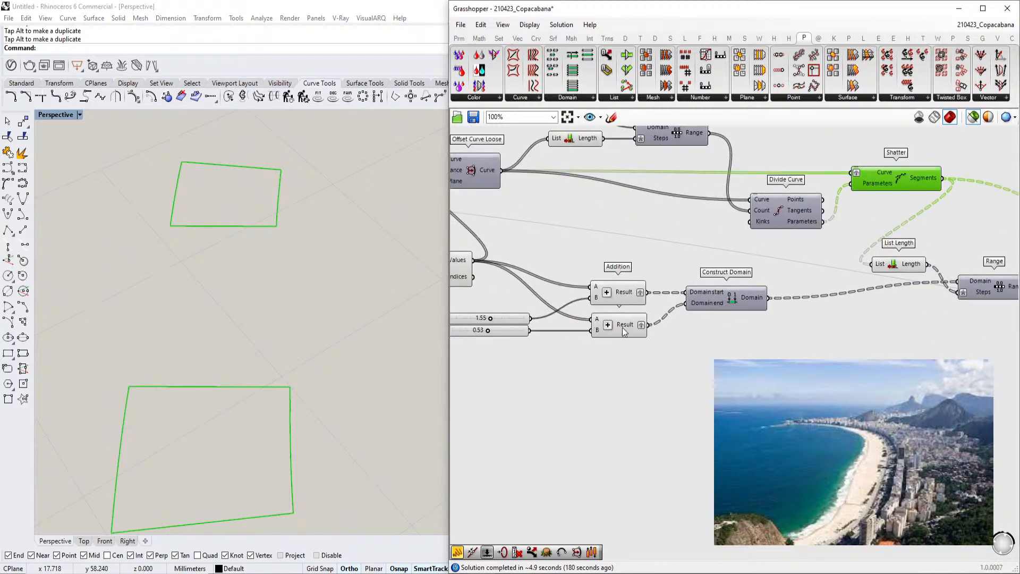
right_drag(528, 326, 656, 312)
scroll(595, 320, up, 1)
scroll(607, 314, down, 1)
right_drag(879, 235, 716, 271)
scroll(754, 268, down, 1)
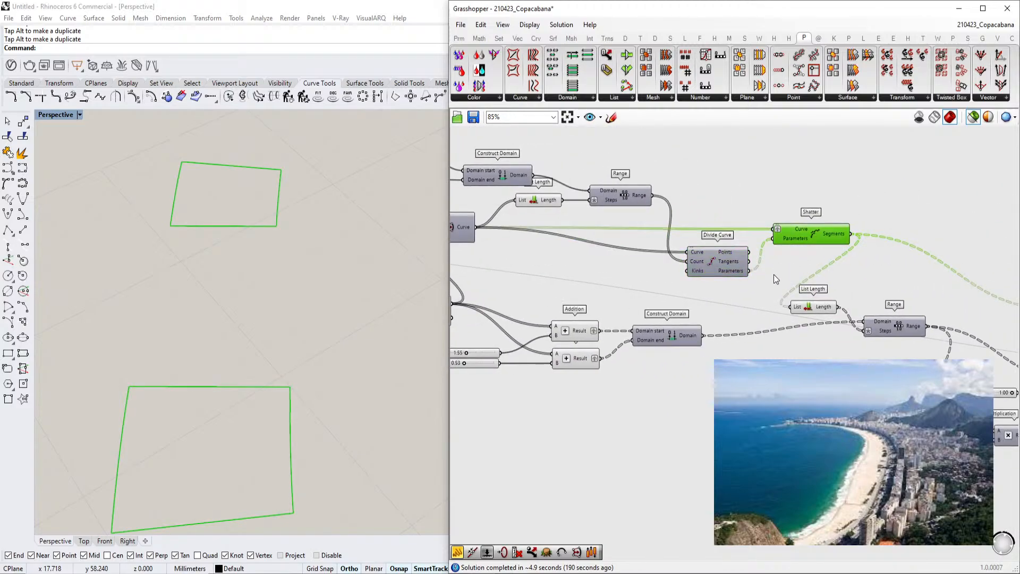
scroll(836, 313, down, 2)
right_drag(886, 287, 711, 287)
click(930, 282)
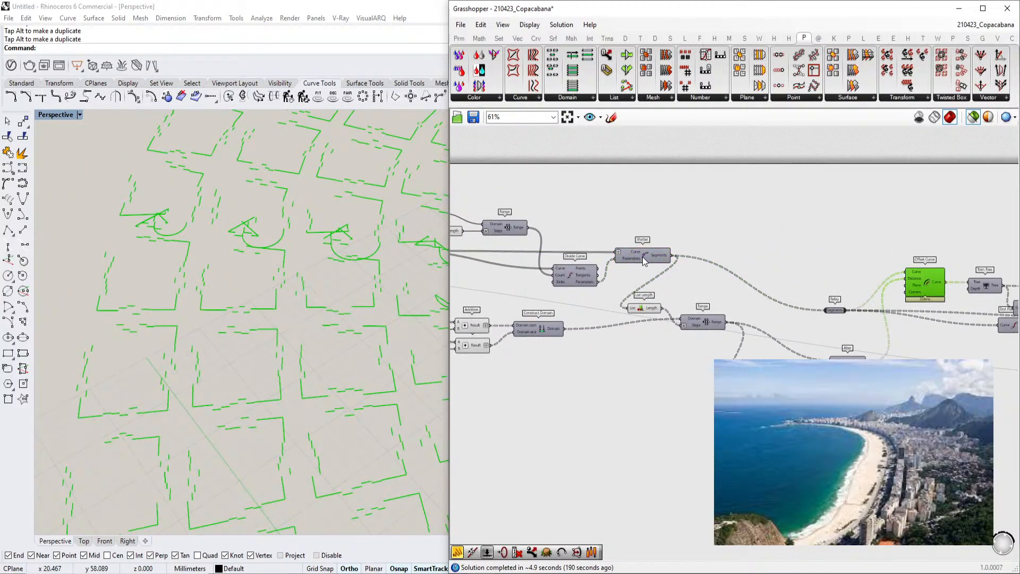
Preview the Shatter segments again and inspect the Jitter component's shuffled values
click(644, 257)
right_drag(644, 257, 667, 252)
click(943, 277)
right_drag(711, 290, 770, 266)
right_drag(655, 302, 699, 288)
scroll(245, 418, up, 5)
right_drag(496, 270, 531, 255)
click(532, 255)
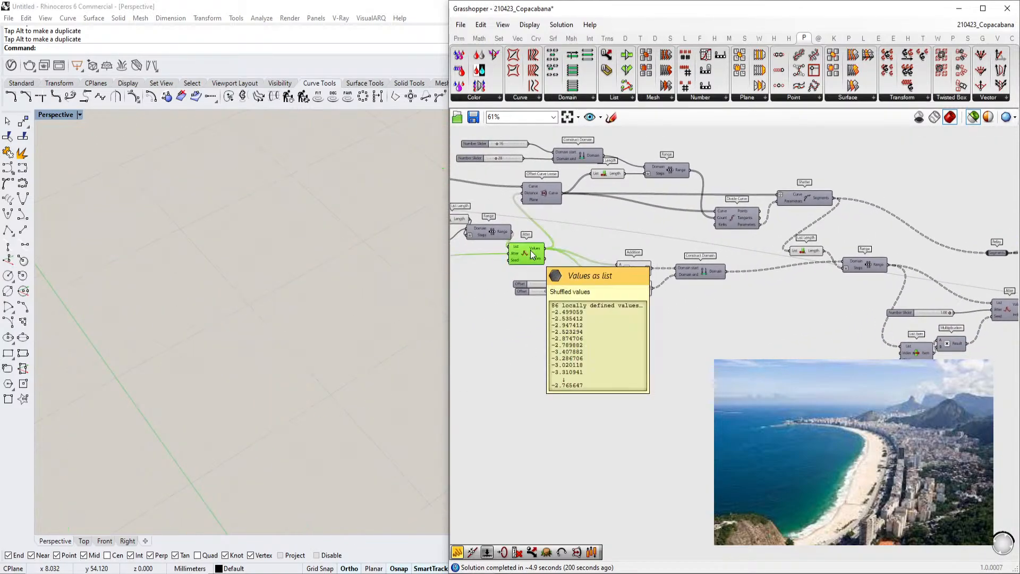
click(786, 203)
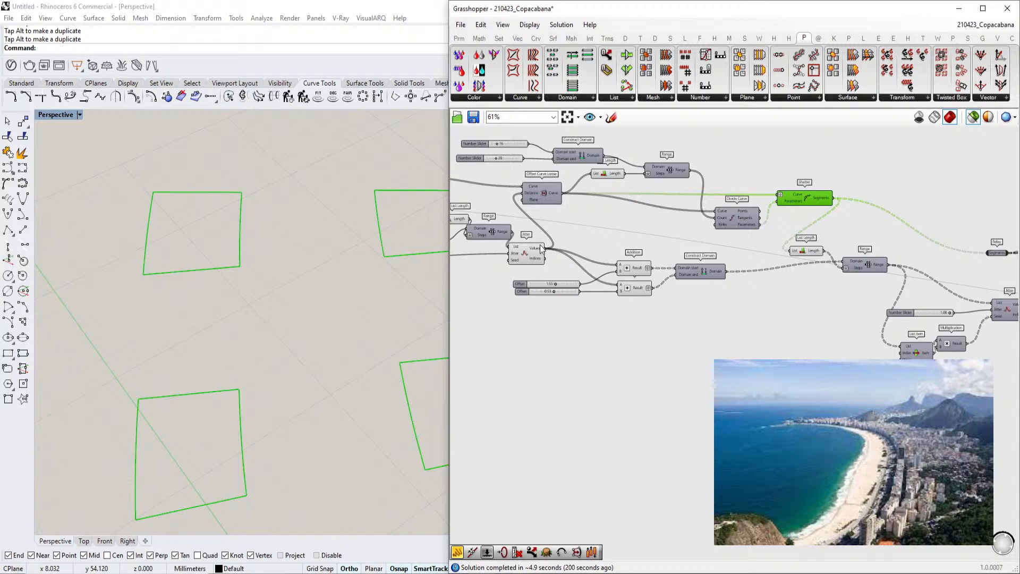
Examine the Offset sliders, Addition and Construct Domain chain feeding the second Range, then preview Offset Curve
mouse_move(541, 250)
scroll(569, 271, up, 2)
scroll(569, 271, up, 2)
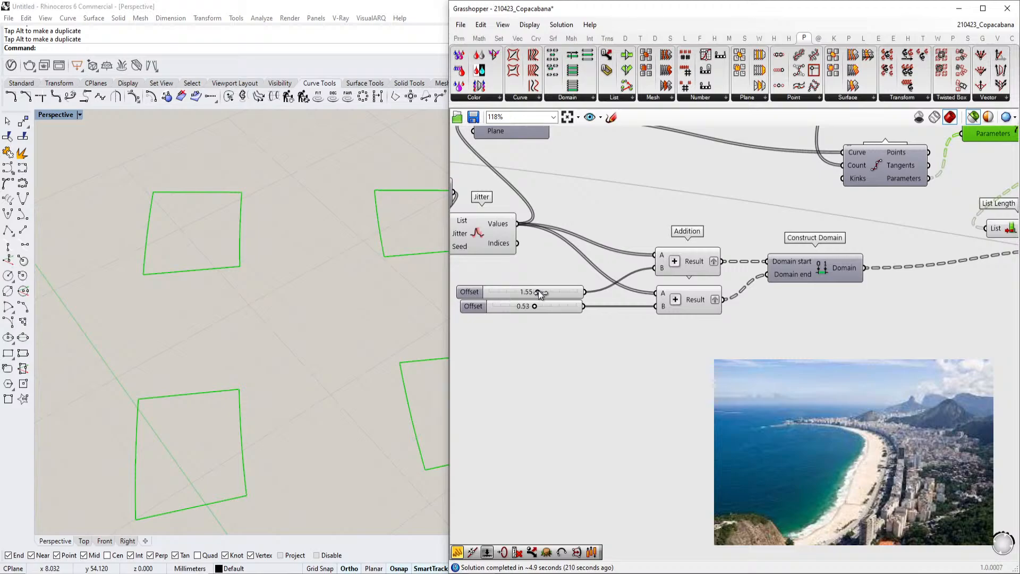
right_drag(540, 294, 427, 305)
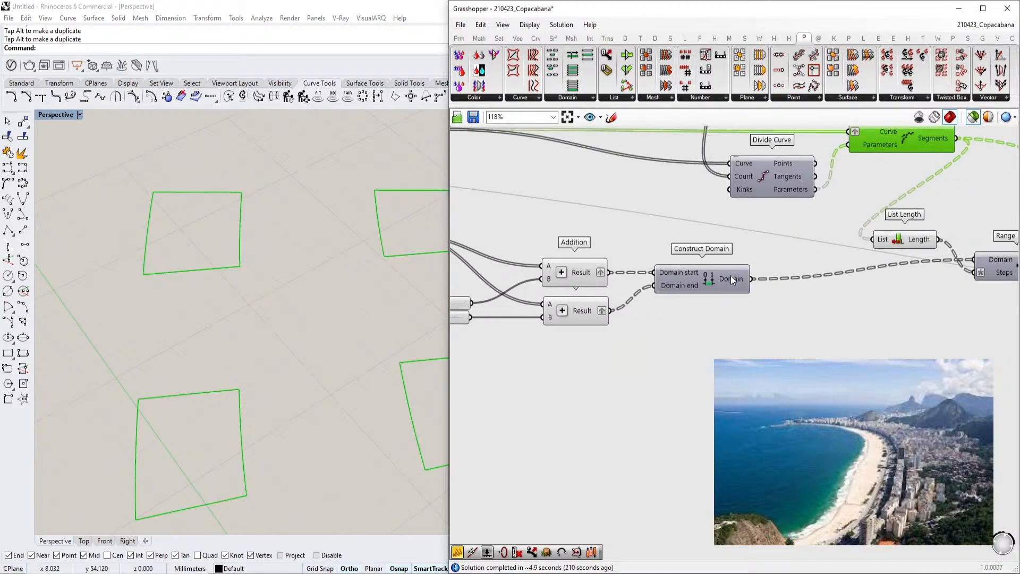
right_drag(731, 276, 649, 294)
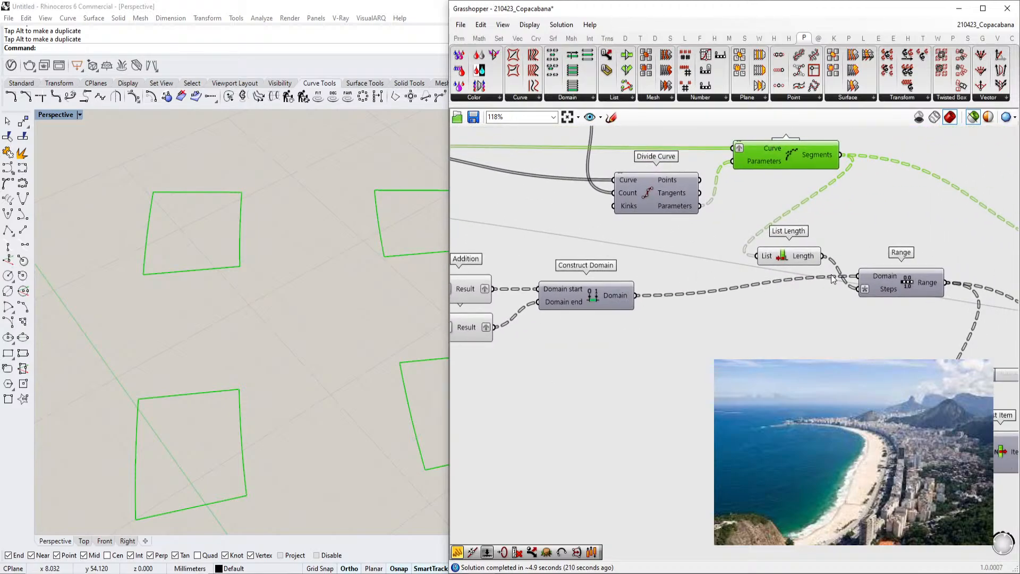
right_drag(833, 278, 803, 294)
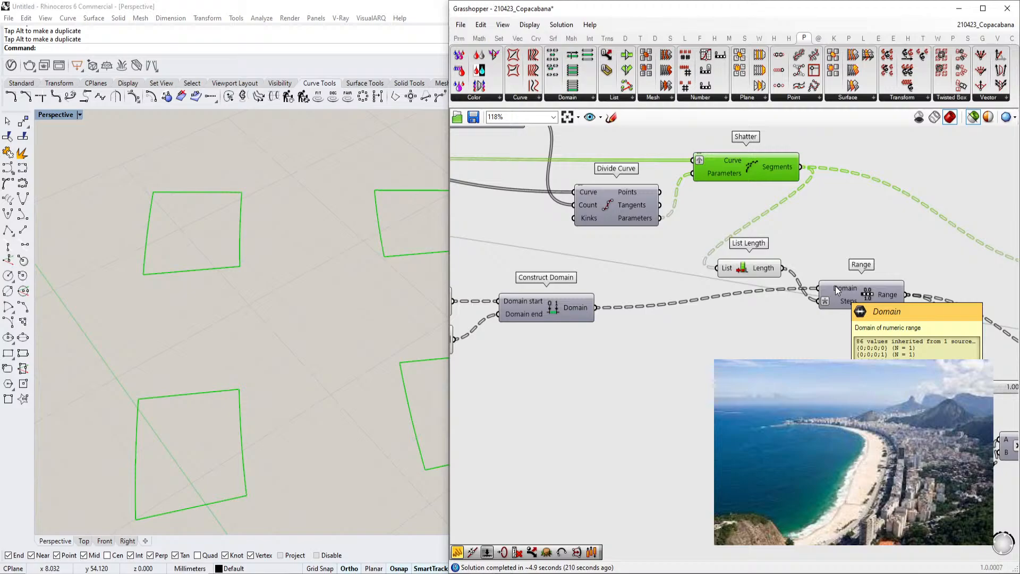
right_drag(836, 286, 676, 318)
scroll(676, 317, down, 2)
right_drag(871, 320, 671, 289)
click(798, 238)
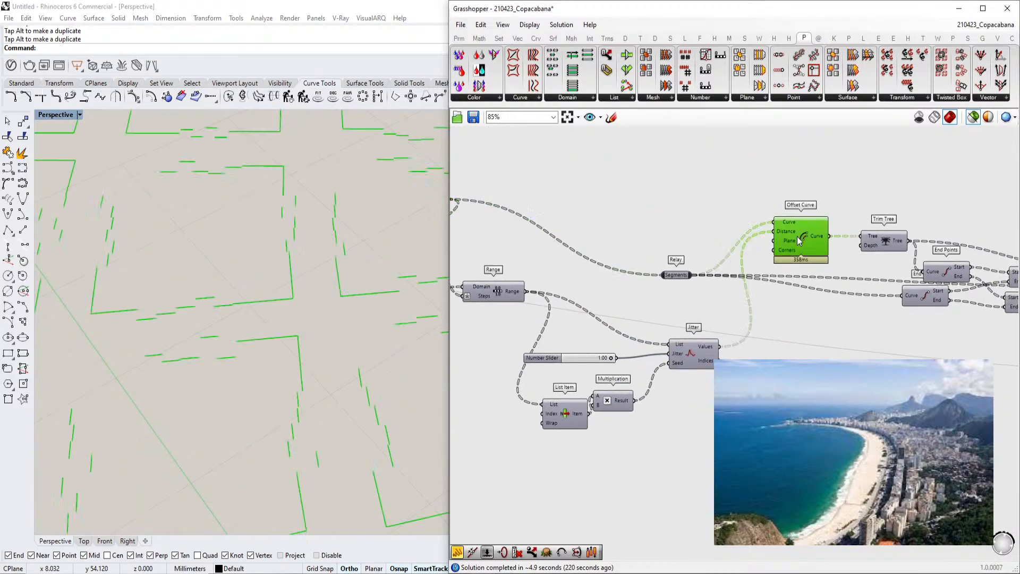
Preview the two Line components built from the curve end points
scroll(280, 335, down, 7)
right_drag(344, 330, 325, 327)
right_drag(709, 298, 641, 315)
right_drag(547, 253, 497, 260)
shift+click(540, 253)
scroll(904, 334, up, 2)
right_drag(929, 333, 779, 291)
shift+click(792, 292)
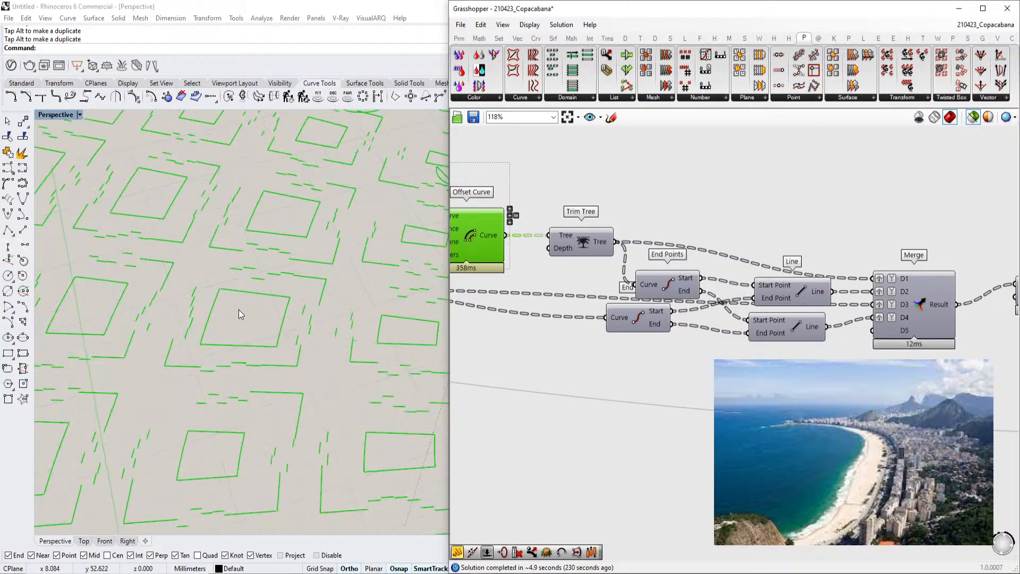
shift+click(790, 332)
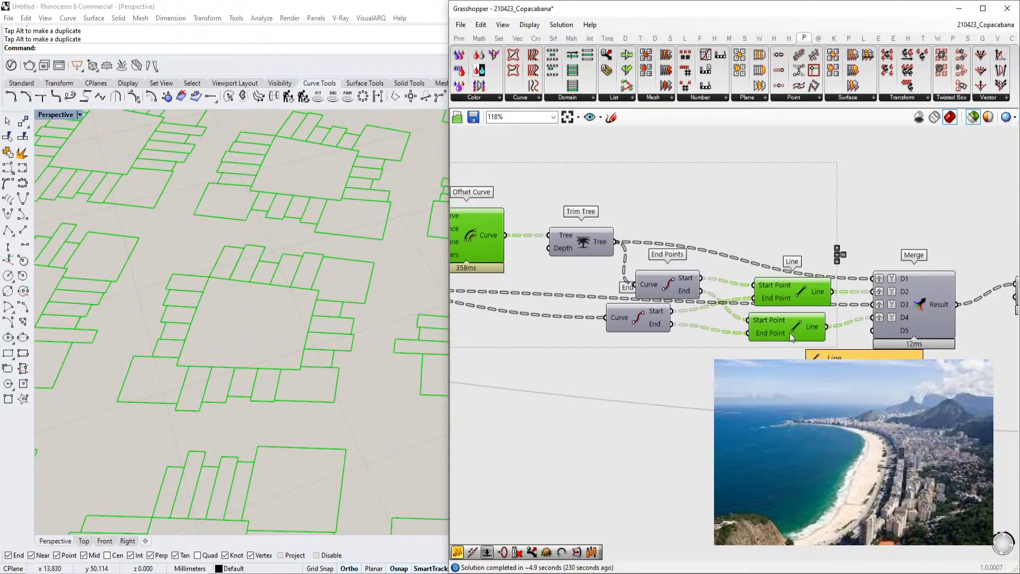
Inspect the Trim Tree output and follow the lines into the Merge and Join Curves components
right_drag(659, 276, 744, 275)
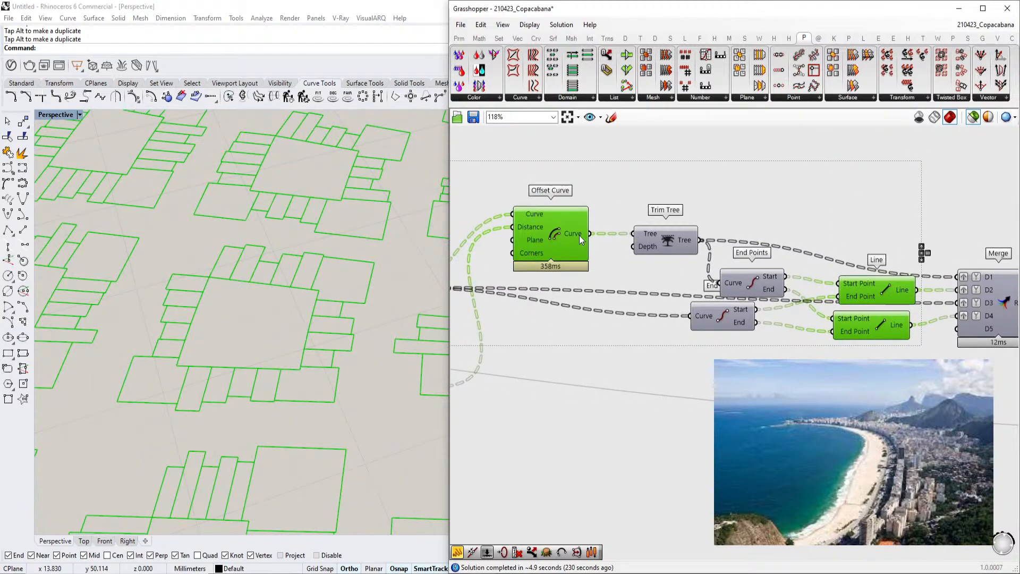
mouse_move(580, 235)
mouse_move(694, 242)
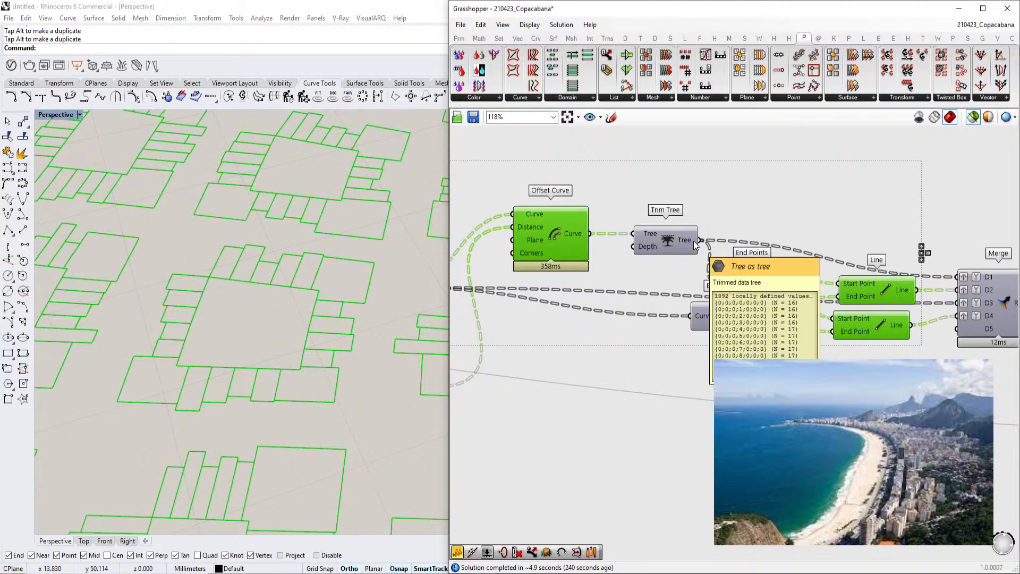
right_drag(749, 248, 661, 238)
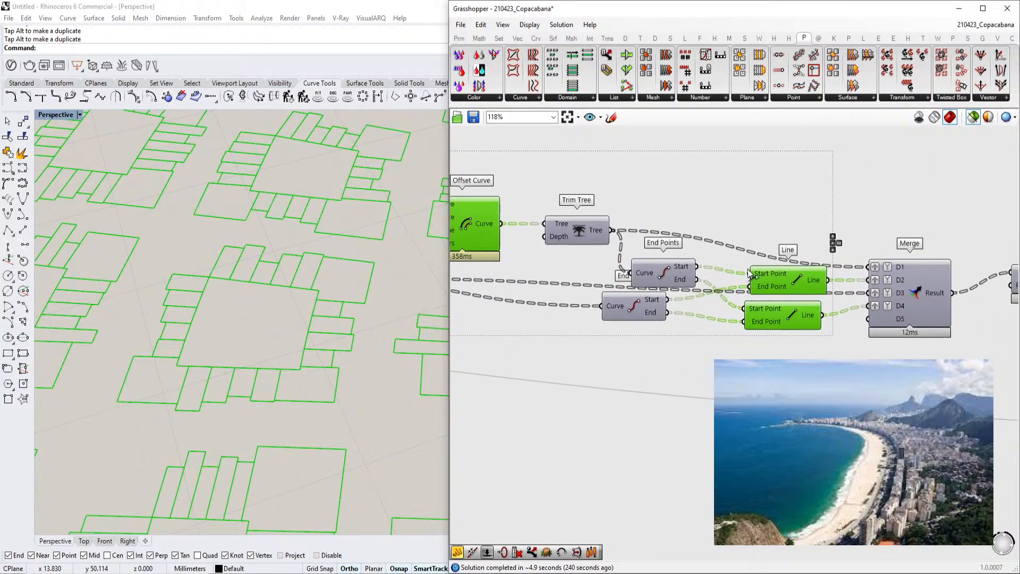
right_drag(793, 290, 726, 285)
right_drag(822, 290, 770, 297)
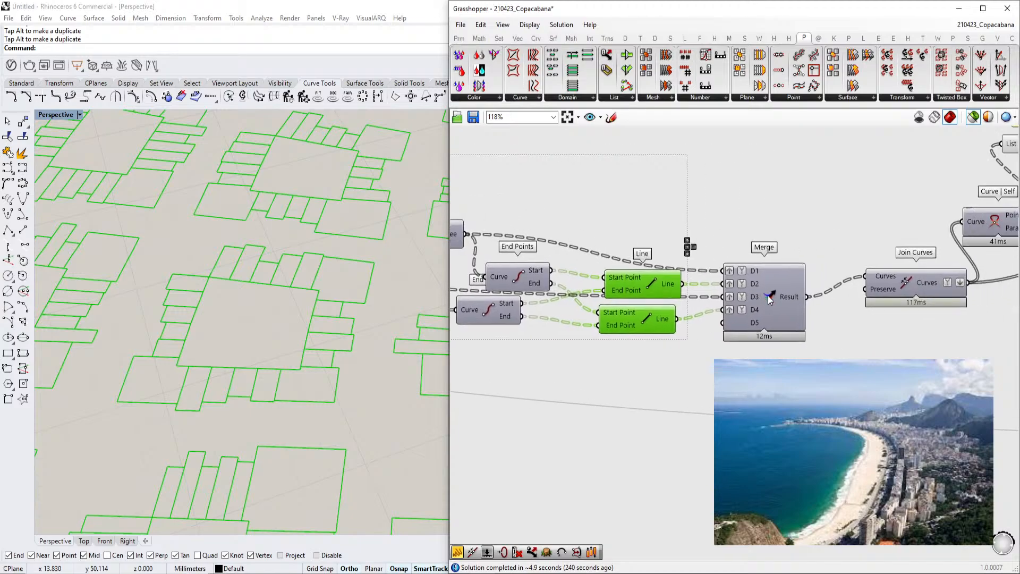
Preview the Line, Relay and Offset Curve components, then inspect the Merge result and Join Curves output
scroll(752, 290, down, 2)
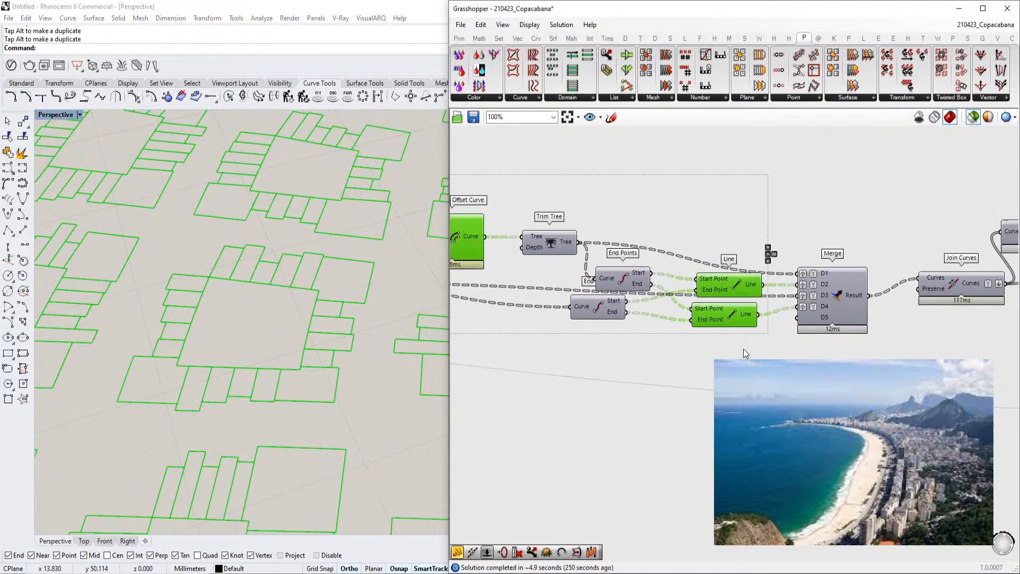
click(730, 314)
click(733, 286)
right_drag(541, 264, 754, 283)
click(647, 252)
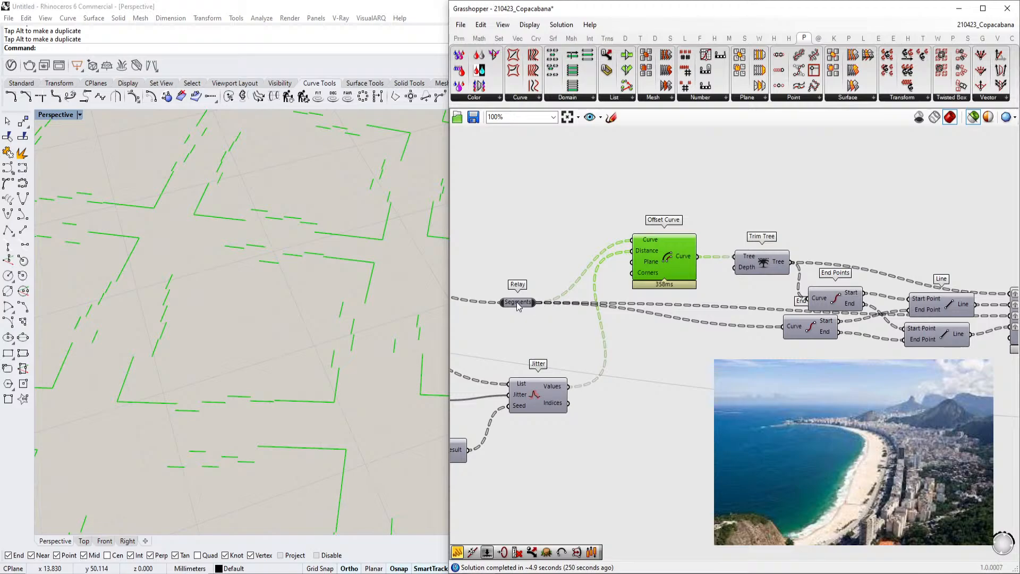
click(516, 302)
click(673, 261)
scroll(752, 263, down, 2)
right_drag(845, 267, 545, 255)
scroll(749, 275, up, 2)
click(749, 283)
scroll(749, 283, up, 1)
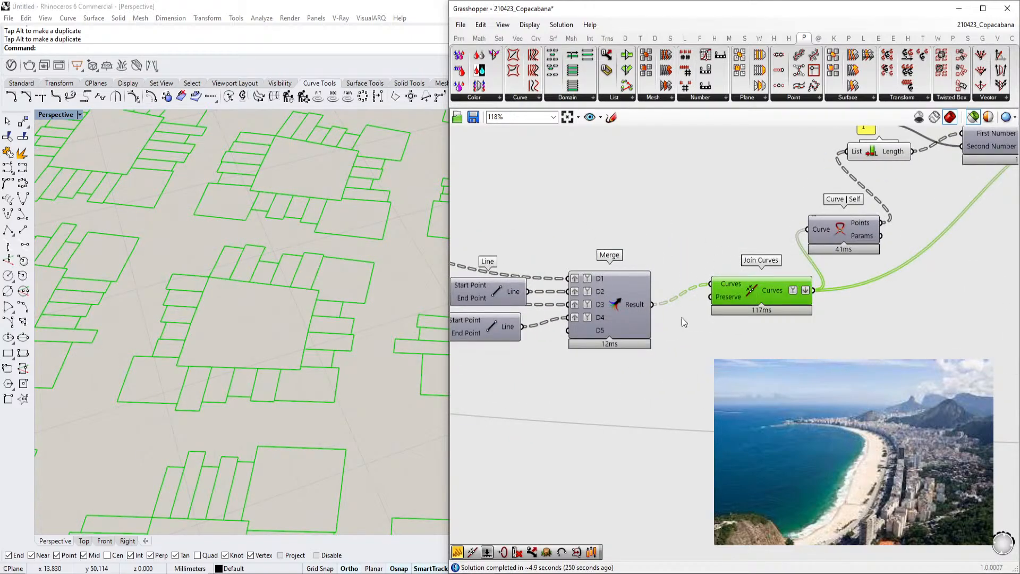
mouse_move(640, 304)
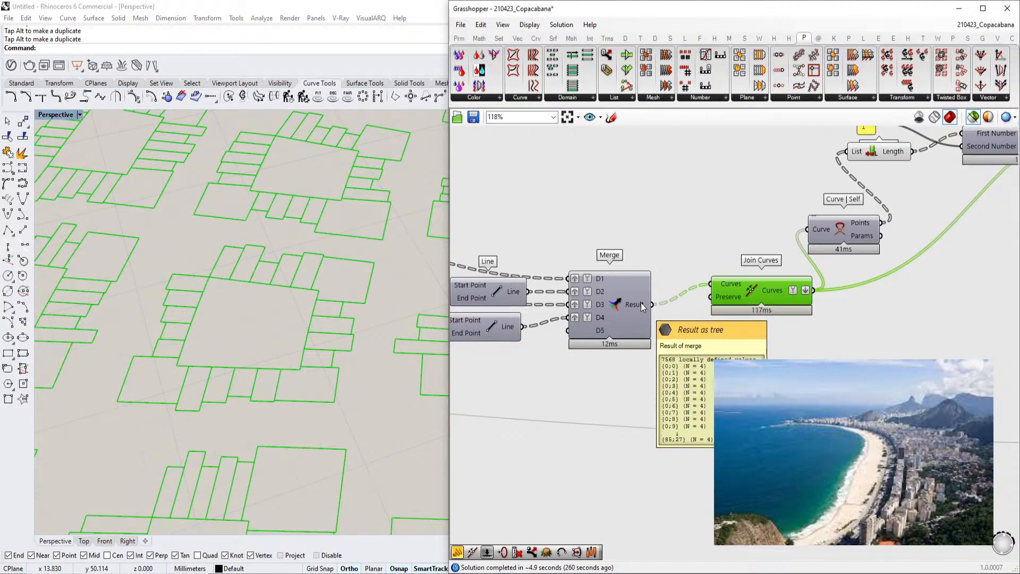
mouse_move(756, 296)
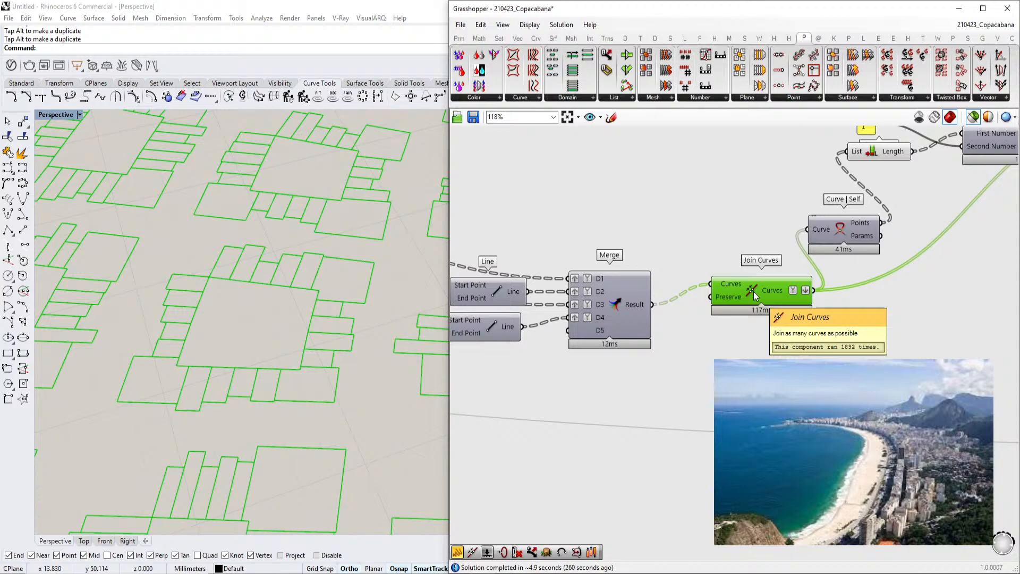
Preview the Join Curves output and inspect the Curve | Self intersection points feeding List Length
right_drag(827, 270, 681, 295)
scroll(691, 314, down, 1)
scroll(650, 331, down, 1)
scroll(646, 292, up, 1)
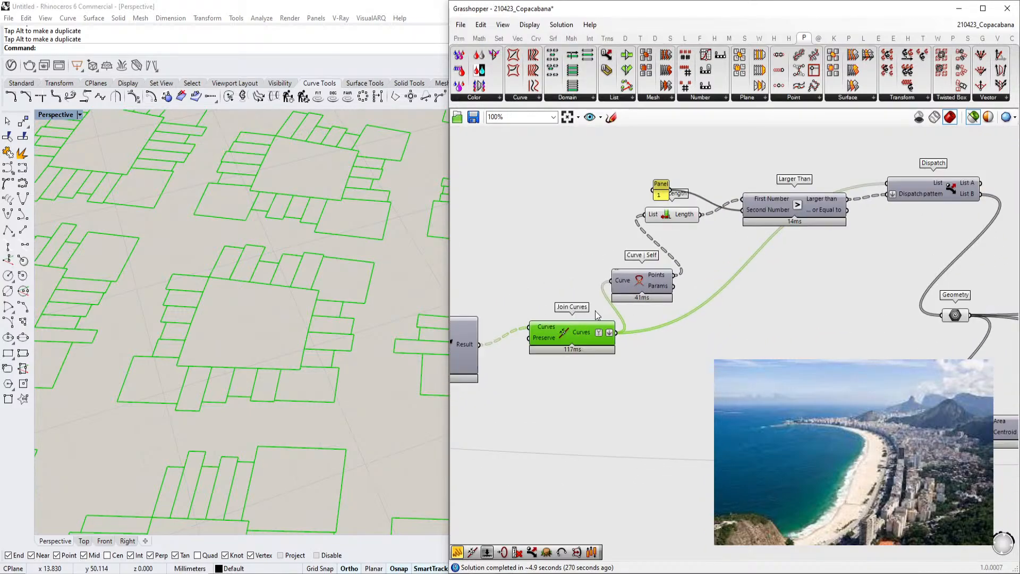
click(646, 286)
scroll(343, 346, up, 6)
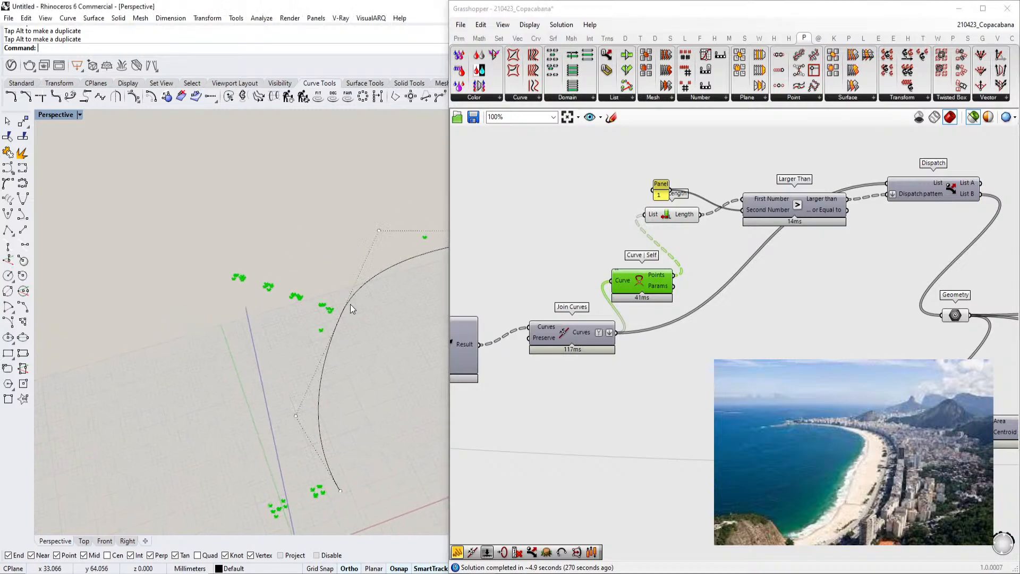
click(561, 330)
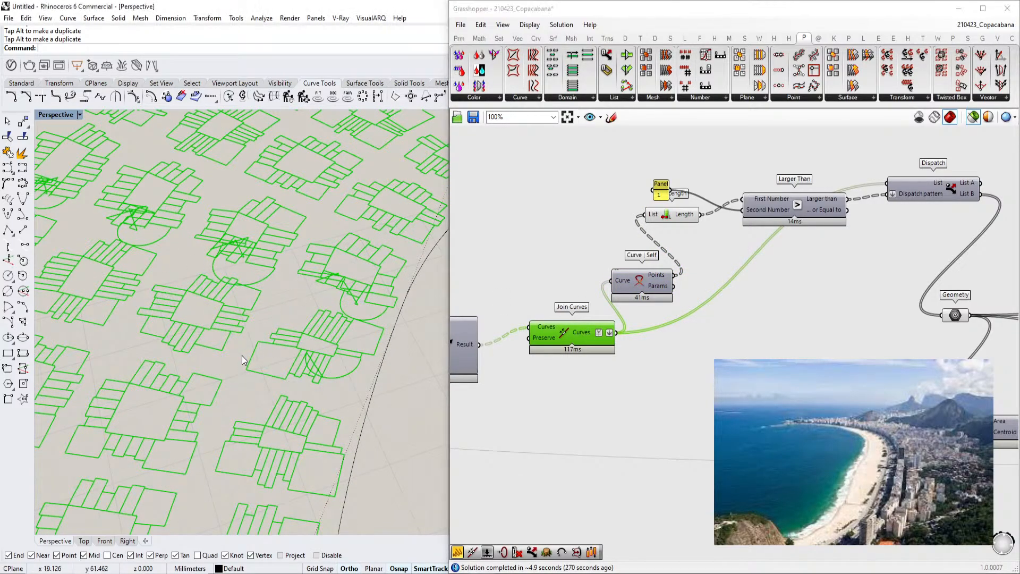
scroll(333, 270, up, 3)
scroll(289, 277, down, 2)
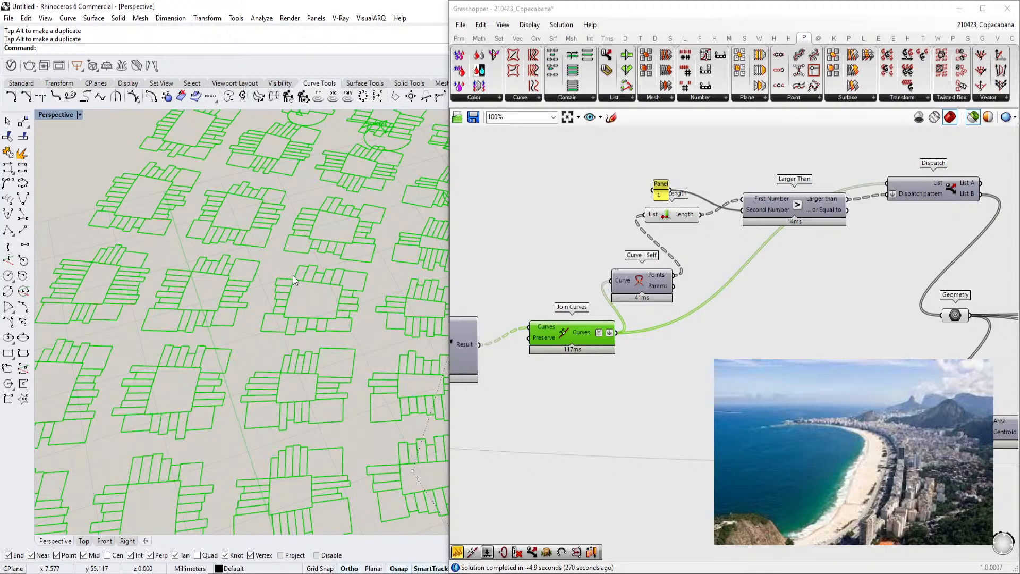
scroll(701, 242, up, 2)
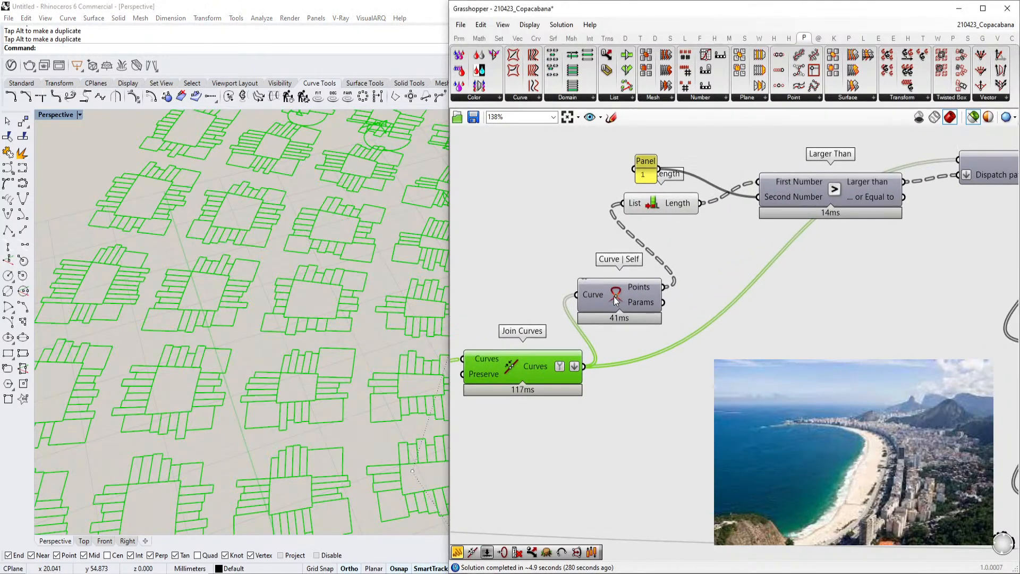
click(631, 299)
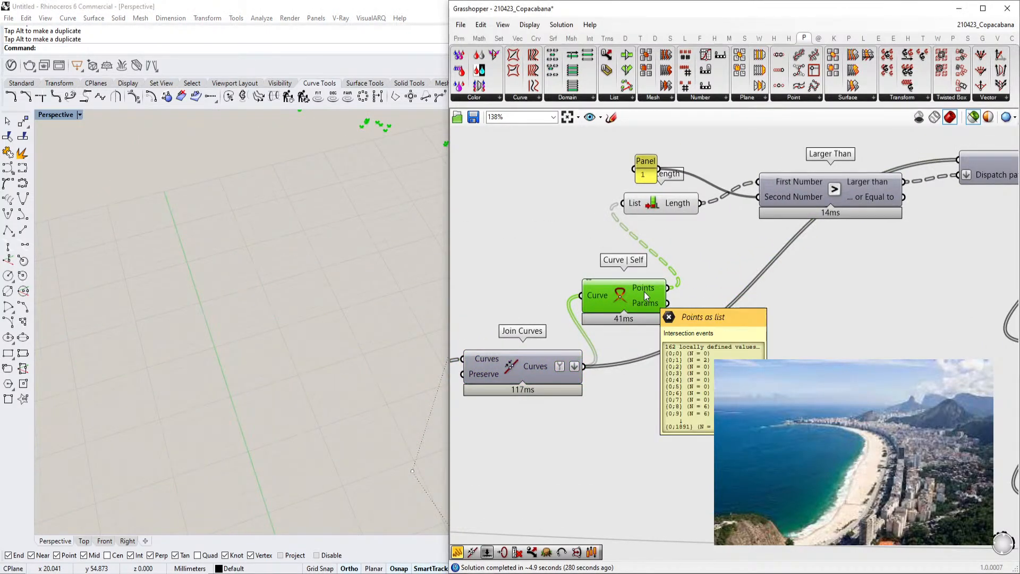
right_drag(663, 224, 640, 236)
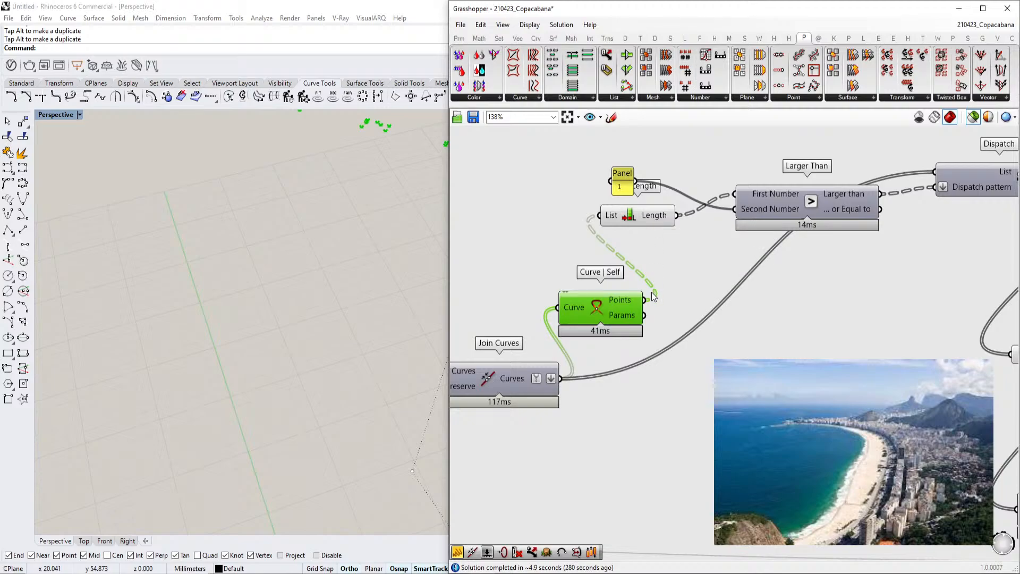
mouse_move(633, 304)
Preview the Larger Than and Dispatch components and follow the dispatched curves into the Geometry parameter
right_drag(932, 184, 807, 205)
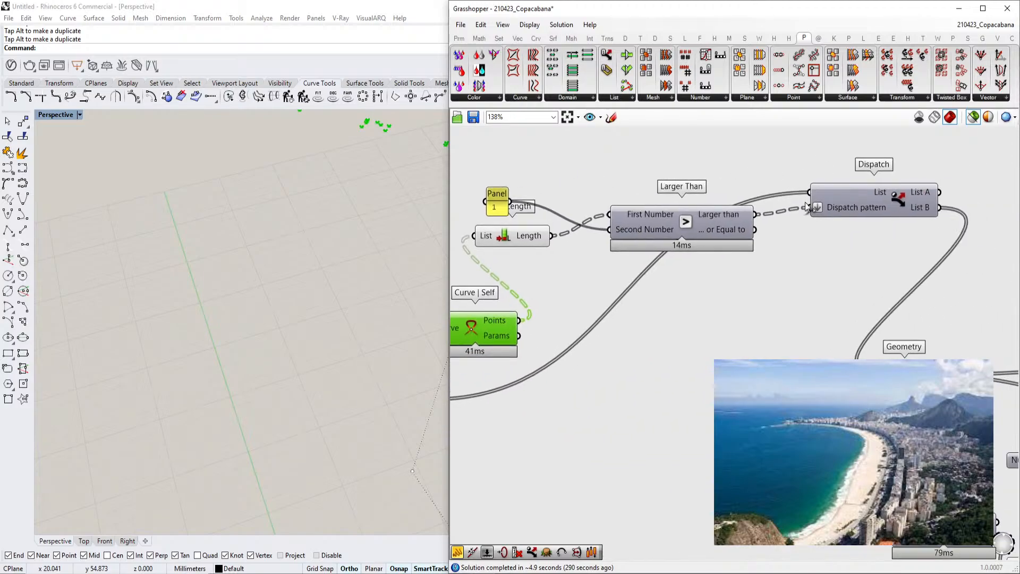
click(840, 208)
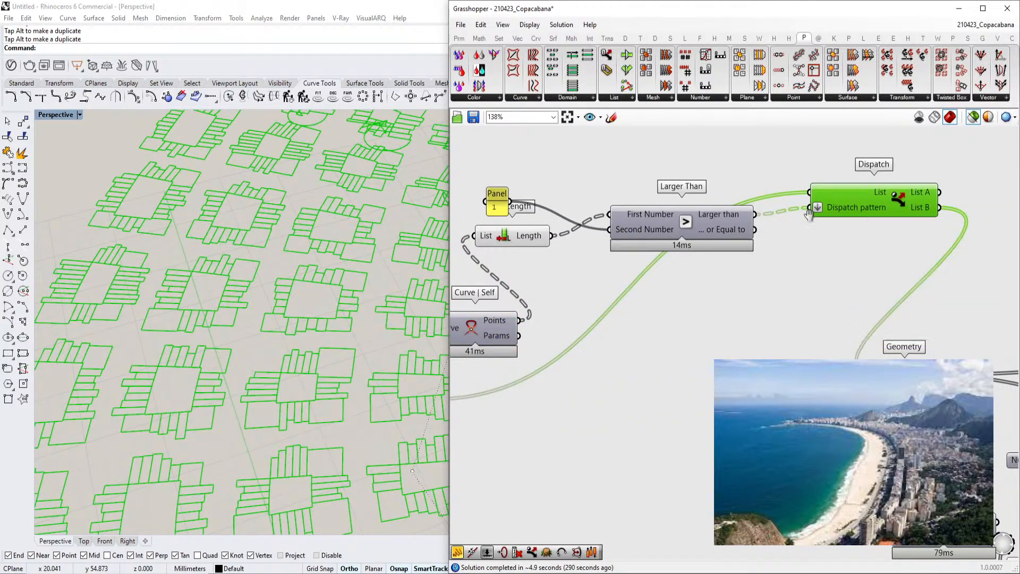
right_drag(521, 385, 651, 311)
right_drag(841, 143, 759, 185)
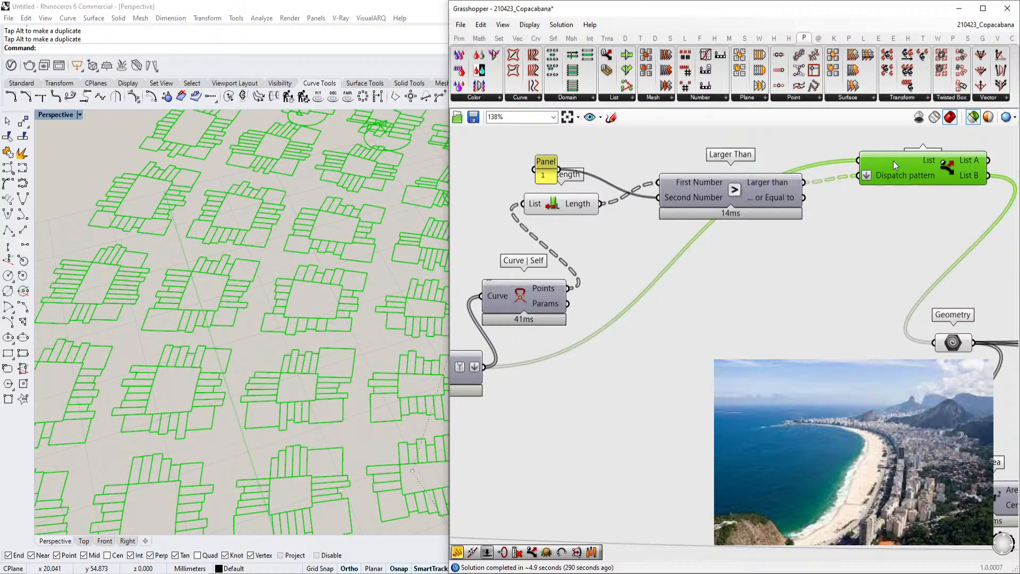
right_drag(949, 254, 892, 249)
right_drag(892, 311, 697, 263)
click(699, 290)
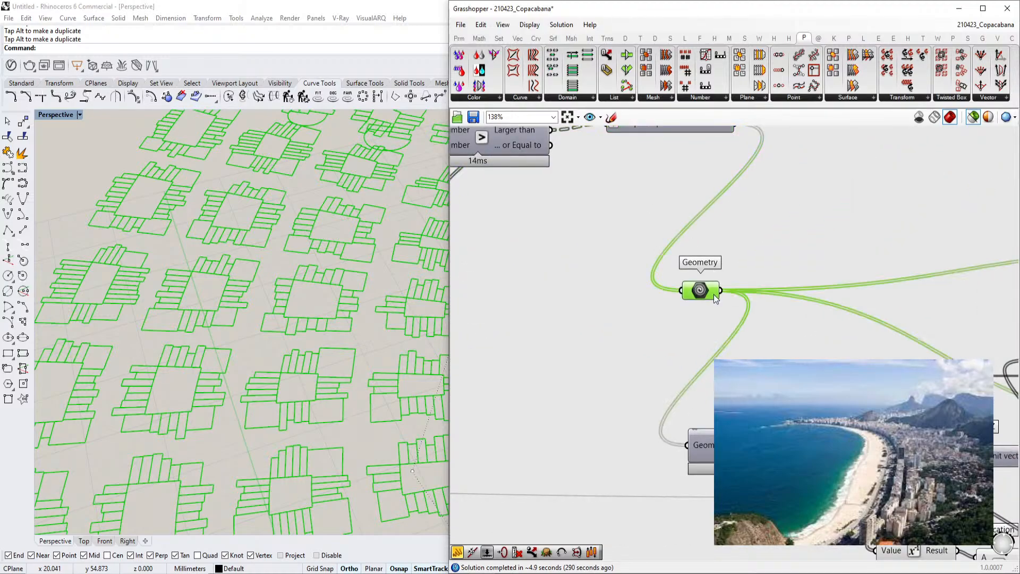
scroll(684, 291, down, 4)
right_drag(735, 314, 671, 306)
scroll(631, 323, up, 1)
right_drag(623, 357, 669, 311)
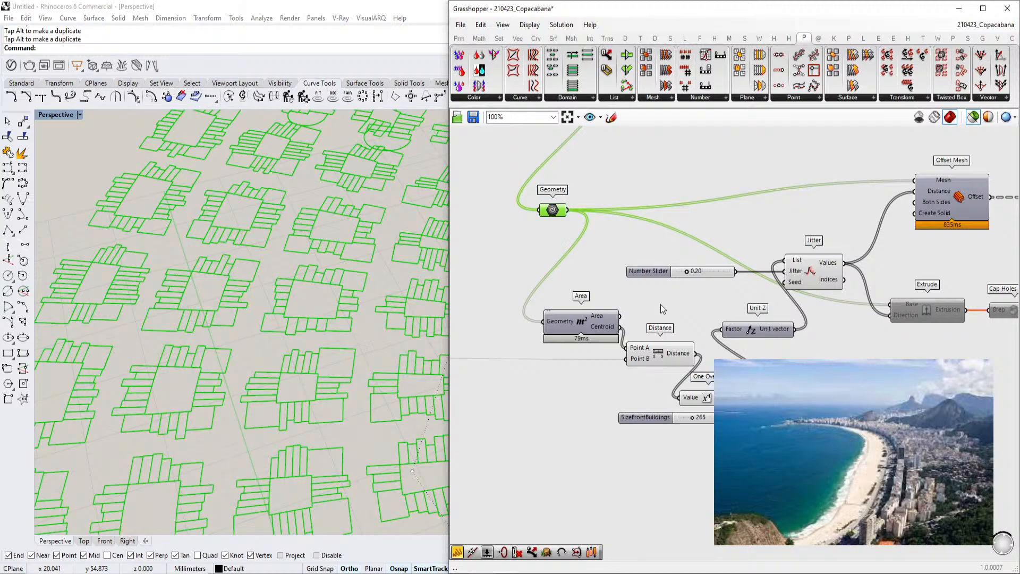
Examine the Area, Distance, One Over X and Unit Z chain that drives the extrusion heights
scroll(710, 330, up, 1)
mouse_move(752, 325)
right_down()
mouse_move(715, 329)
mouse_move(731, 326)
right_up()
mouse_move(673, 350)
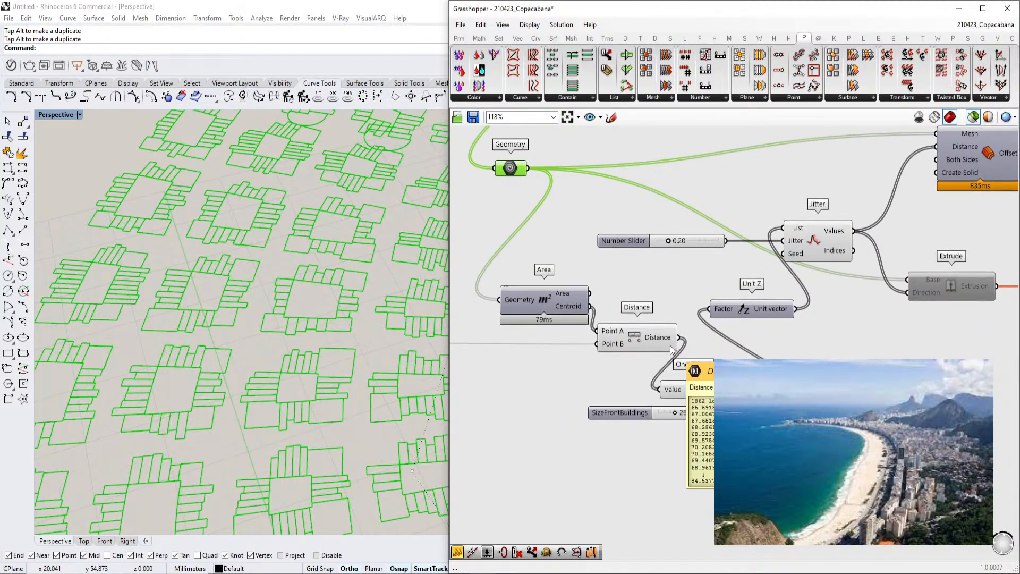
right_drag(689, 369, 659, 352)
drag(710, 296, 743, 300)
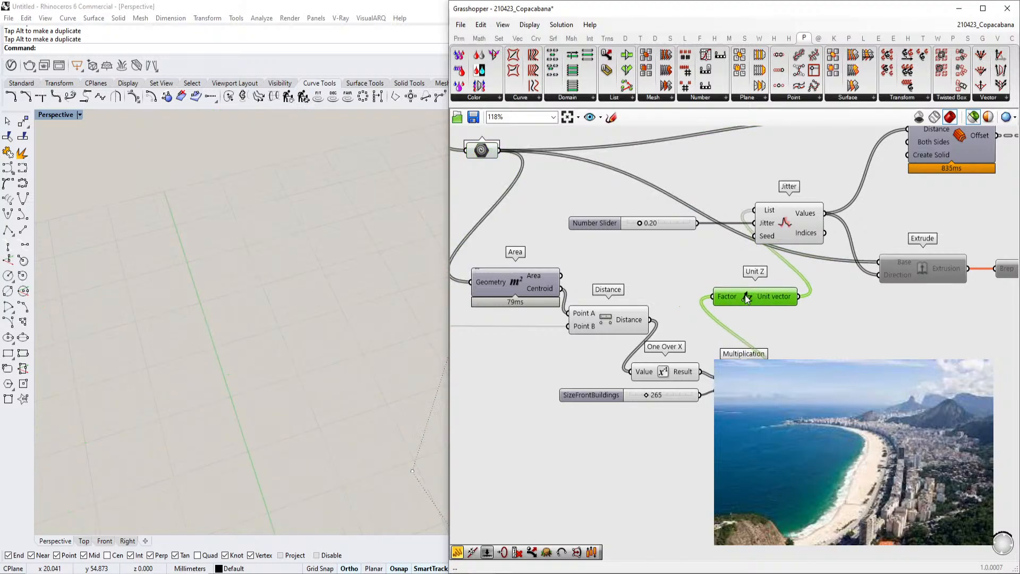
scroll(744, 294, down, 1)
click(552, 287)
click(525, 174)
scroll(199, 298, down, 5)
scroll(699, 317, down, 2)
scroll(691, 320, up, 3)
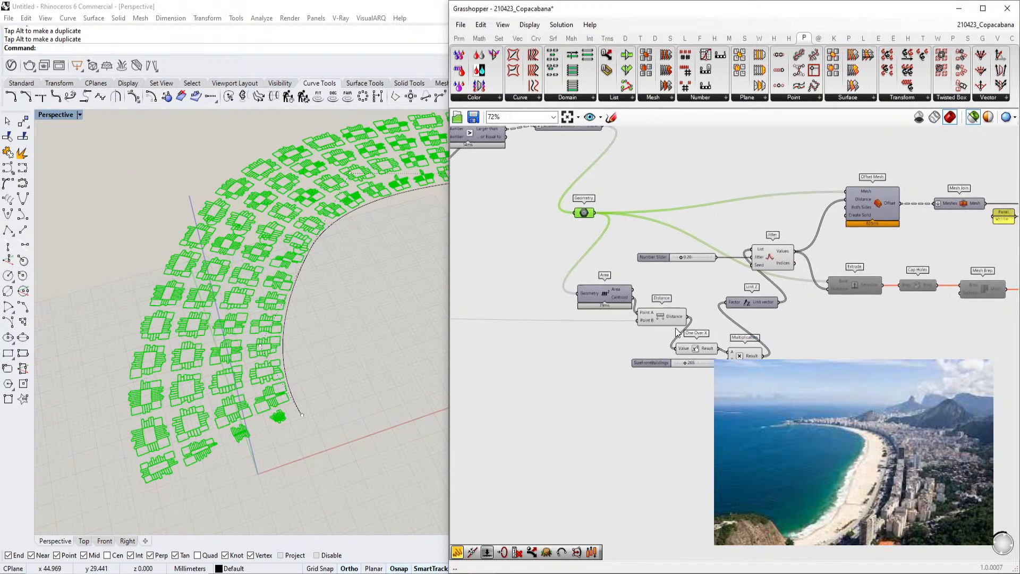
Preview the Geometry curves and the Area centroids, and examine them across the beachfront in the viewport
click(610, 333)
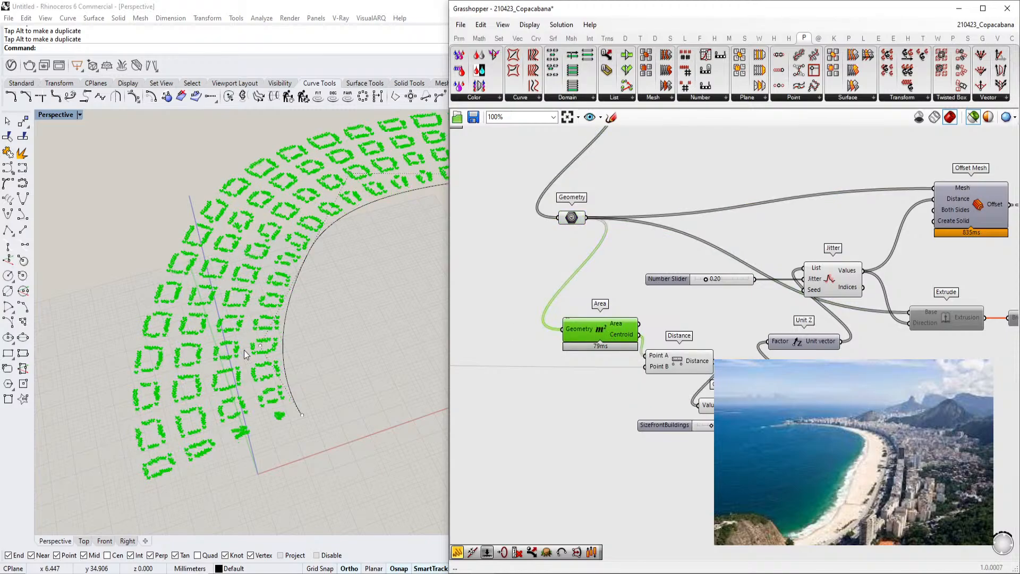
scroll(247, 349, up, 5)
click(568, 219)
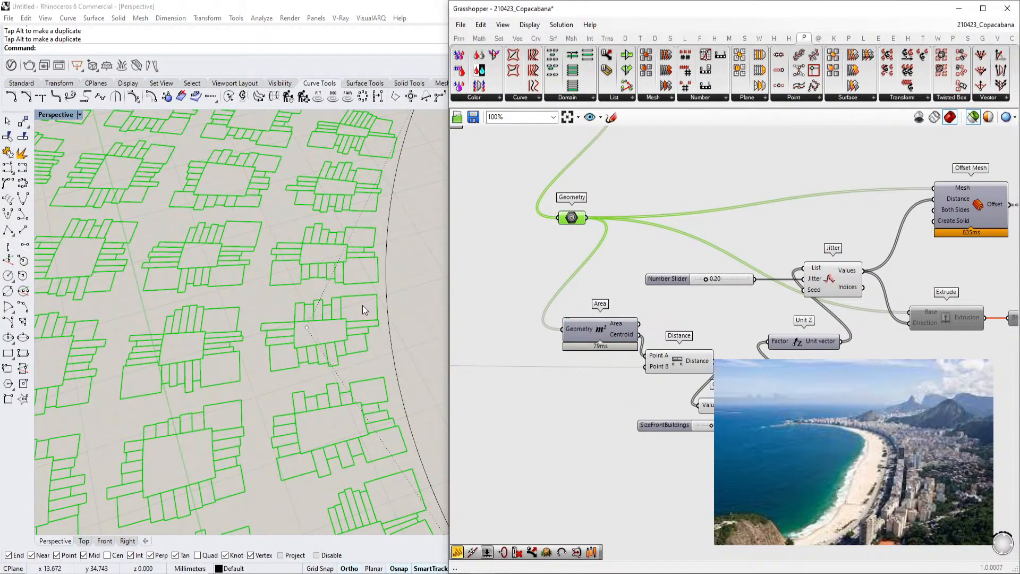
click(605, 332)
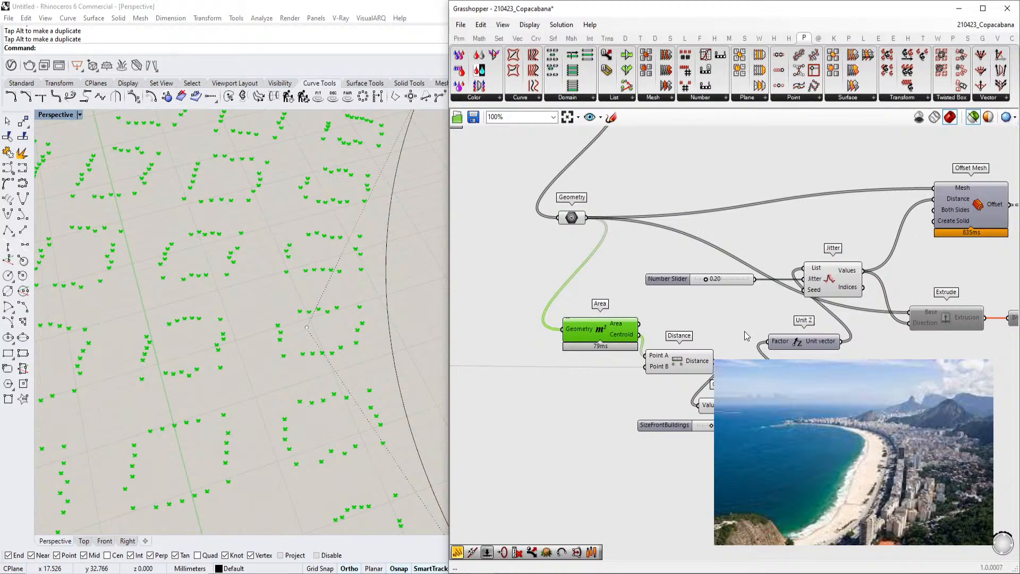
right_drag(706, 365, 662, 361)
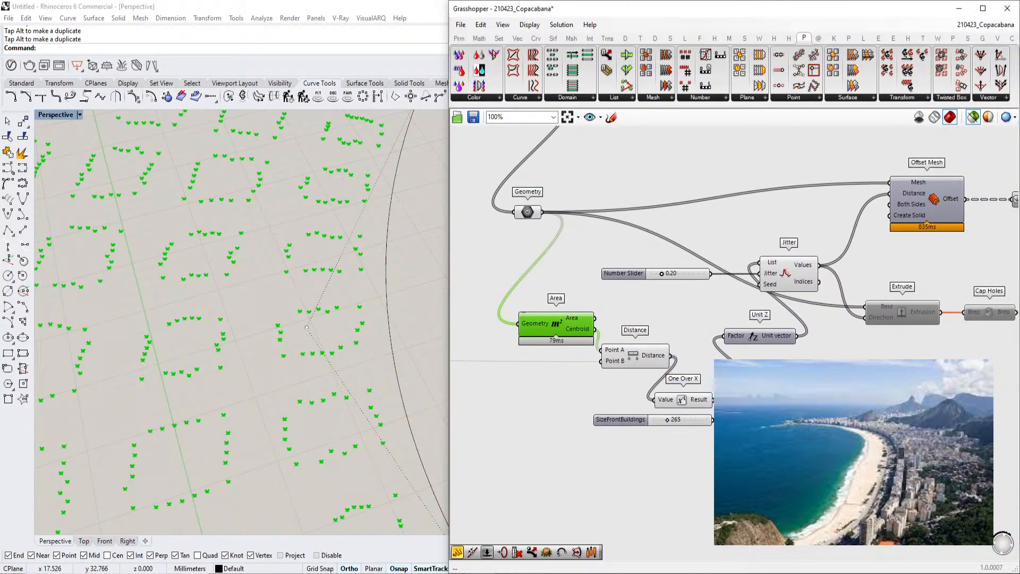
scroll(683, 394, up, 2)
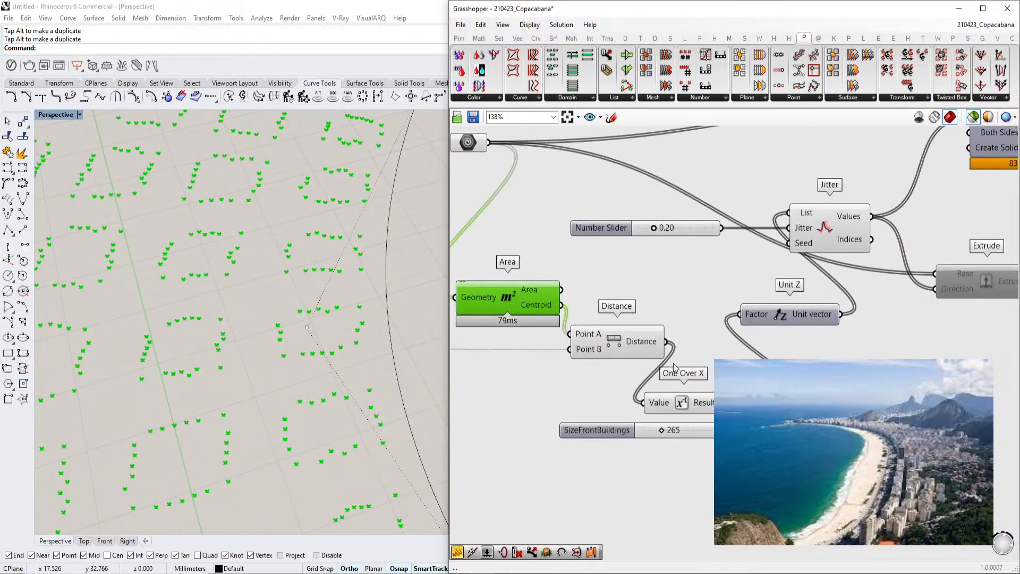
scroll(191, 365, down, 3)
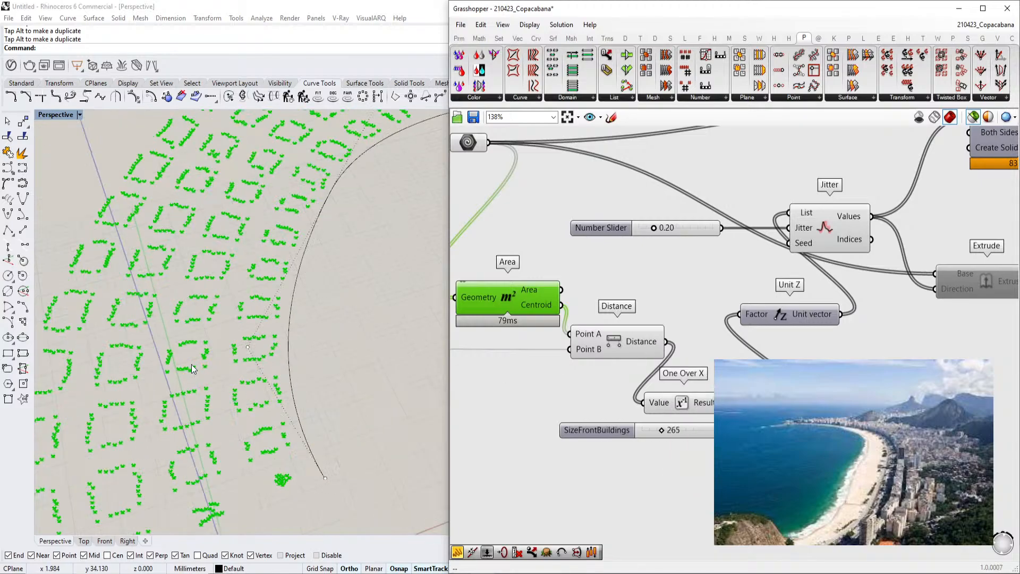
scroll(192, 366, down, 4)
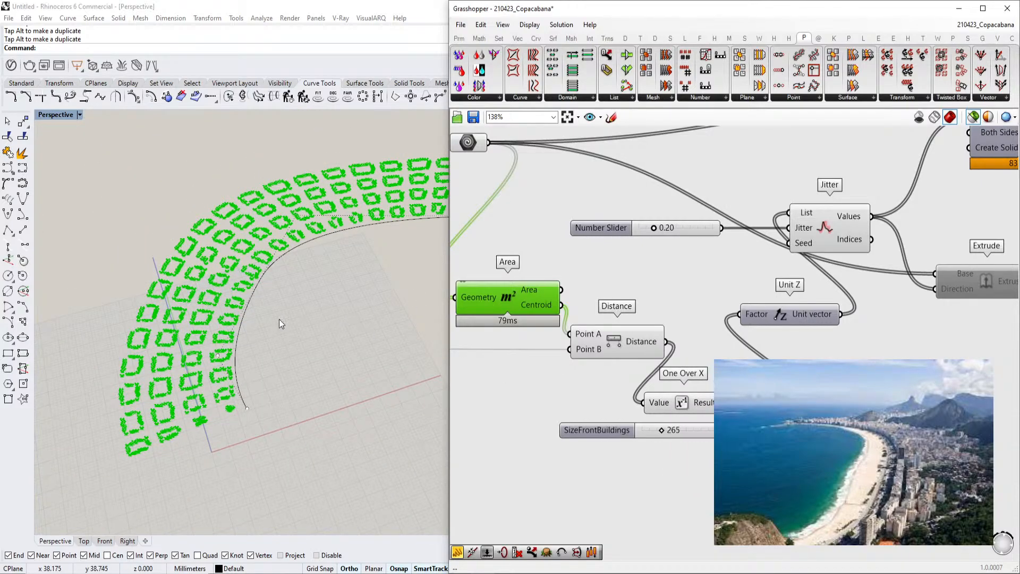
scroll(295, 319, up, 4)
scroll(319, 319, down, 3)
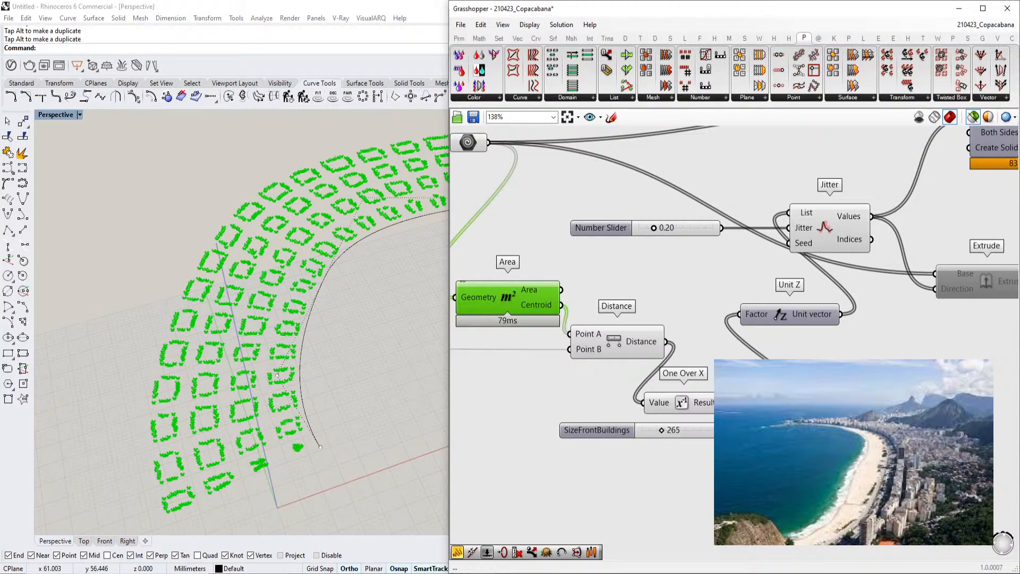
Preview the Offset Mesh output in the viewport
right_drag(821, 294, 725, 327)
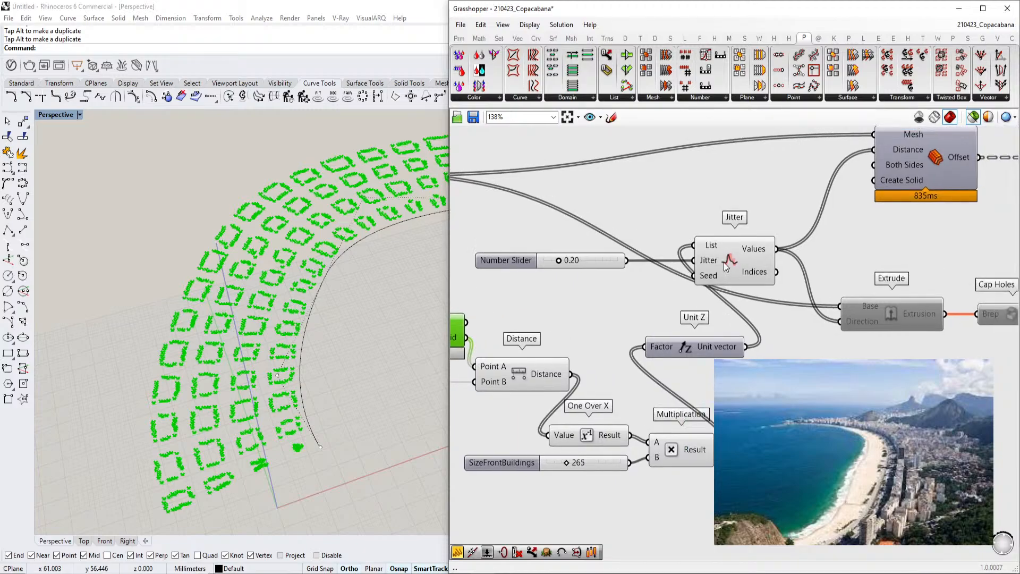
click(717, 272)
right_drag(704, 285, 557, 332)
scroll(719, 308, down, 2)
right_drag(700, 321, 627, 287)
scroll(694, 313, up, 2)
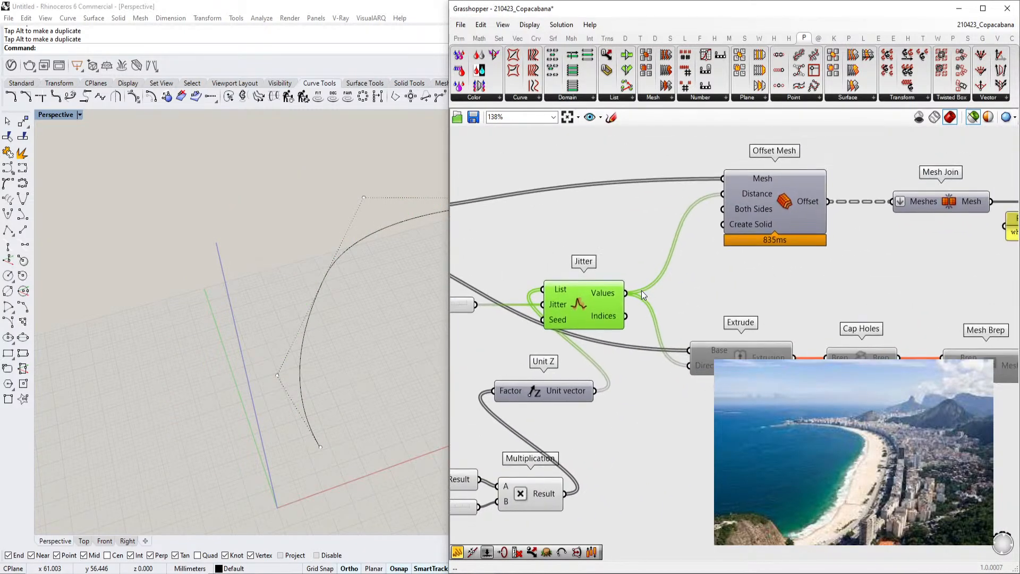
click(785, 211)
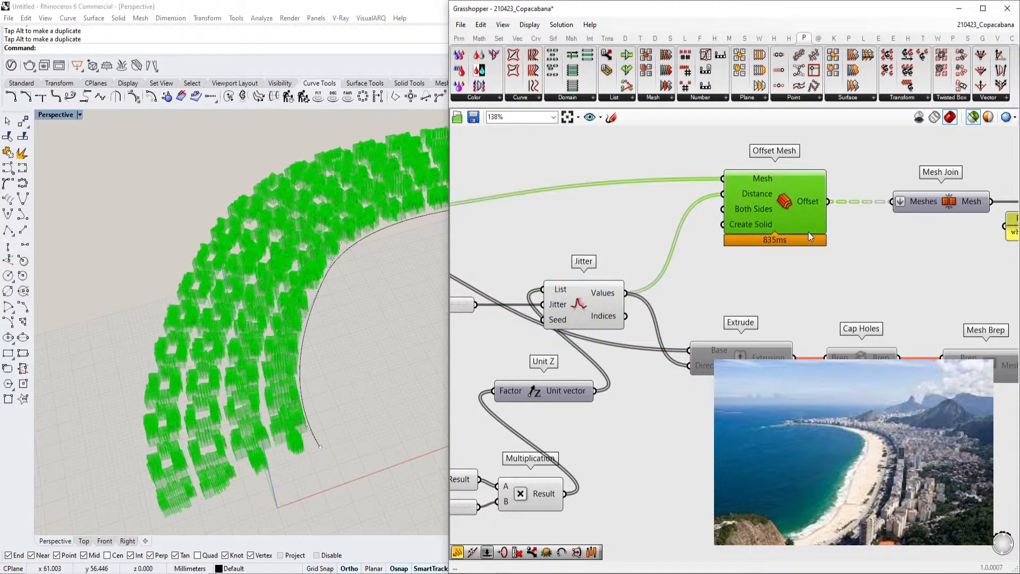
Enable the Extrude component that builds the building extrusions
scroll(250, 326, up, 4)
right_drag(251, 326, 215, 317)
right_drag(754, 184, 677, 228)
scroll(668, 278, down, 1)
right_drag(669, 278, 703, 245)
scroll(632, 274, up, 1)
right_drag(636, 290, 579, 235)
scroll(682, 272, down, 2)
right_drag(786, 310, 799, 316)
drag(902, 349, 621, 286)
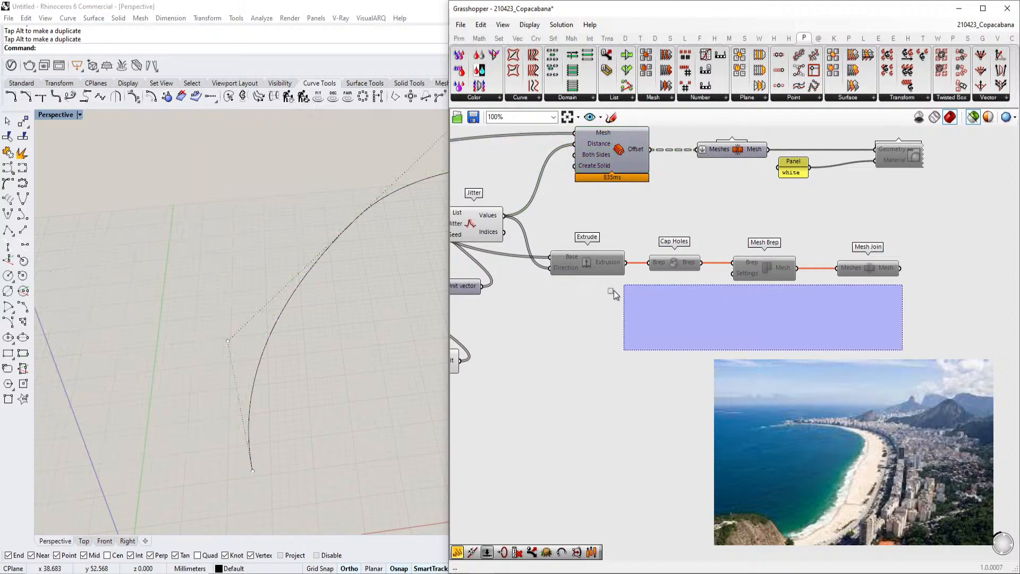
click(578, 260)
scroll(578, 261, up, 3)
middle_click(584, 260)
click(615, 258)
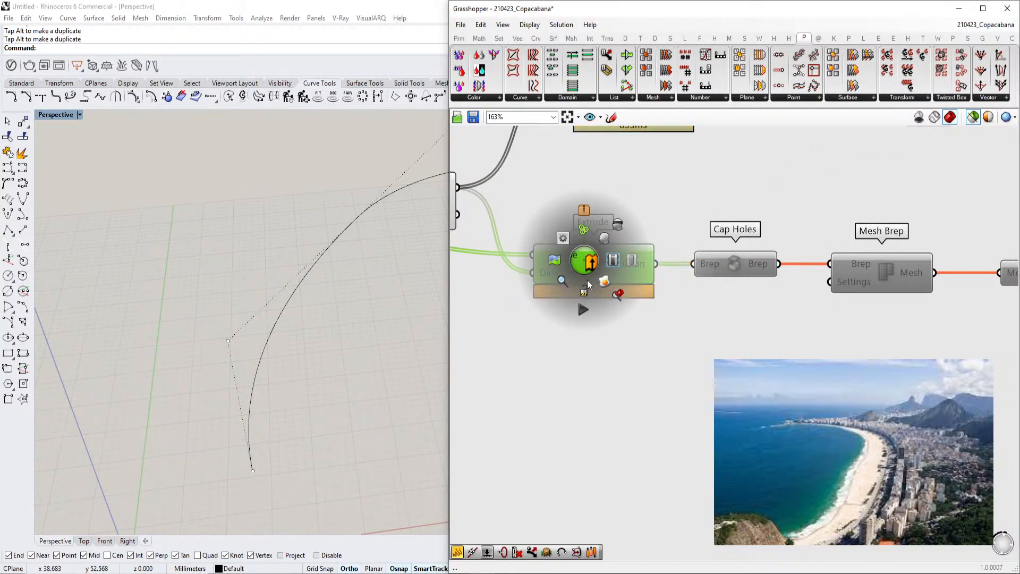
Enable the Cap Holes and Mesh Brep components following the Extrude
right_drag(603, 294, 624, 305)
click(752, 276)
middle_click(752, 272)
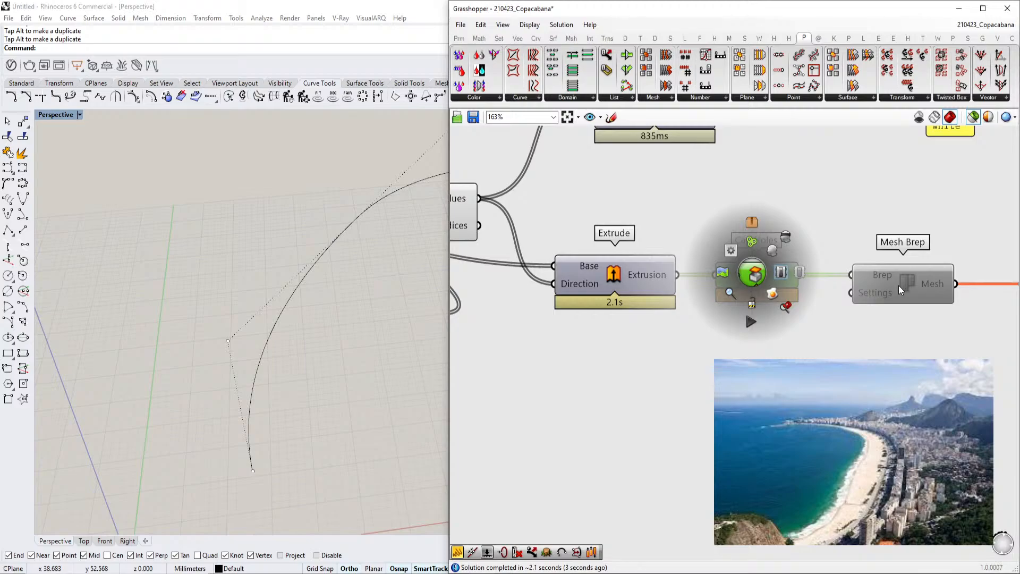
click(917, 282)
right_drag(917, 282, 865, 282)
middle_click(841, 281)
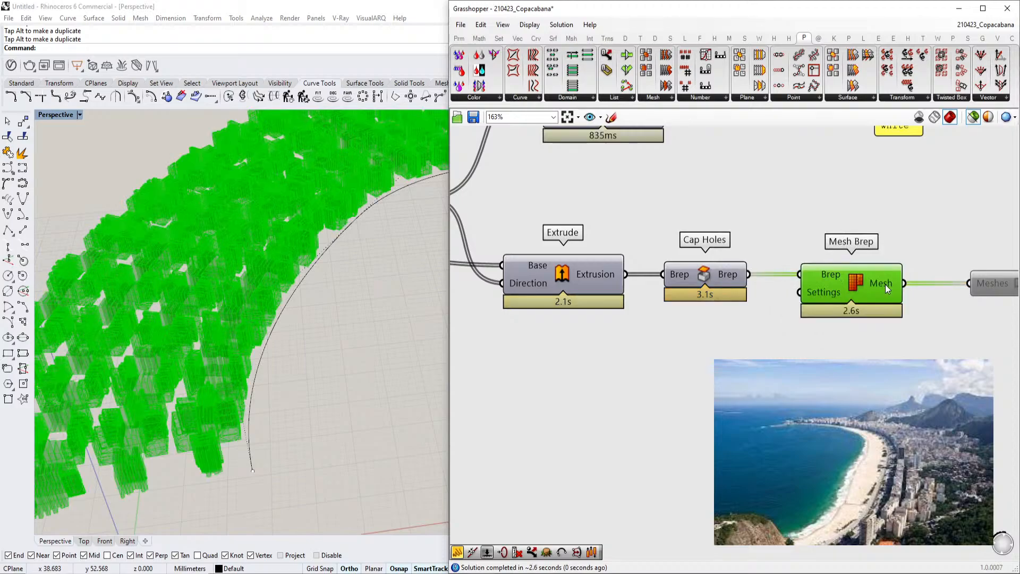
Enable the Mesh Join and Custom Preview components to show the joined building meshes in white
right_drag(885, 285, 693, 312)
click(819, 306)
middle_click(819, 306)
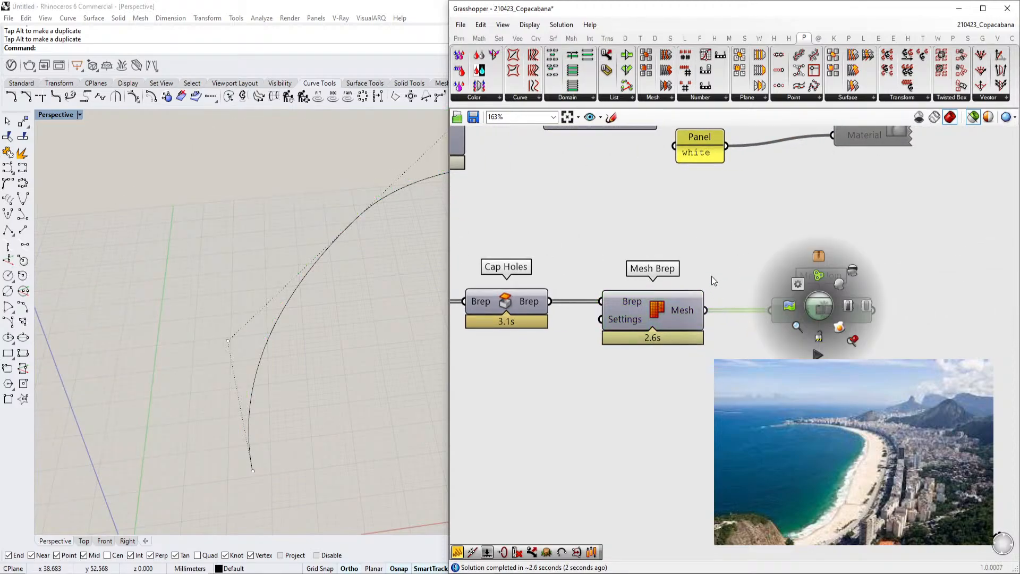
middle_click(819, 307)
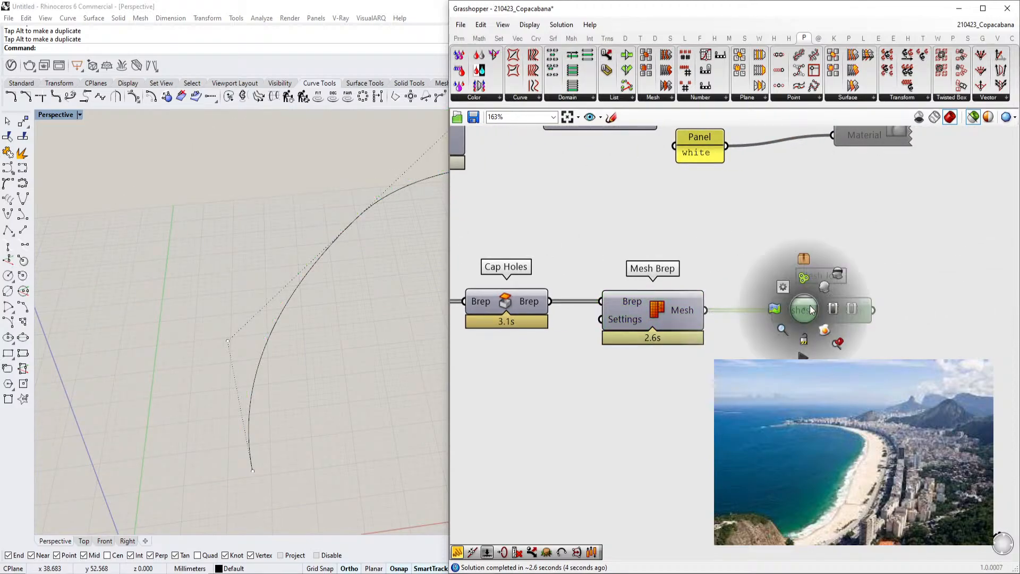
click(833, 306)
scroll(827, 332, down, 4)
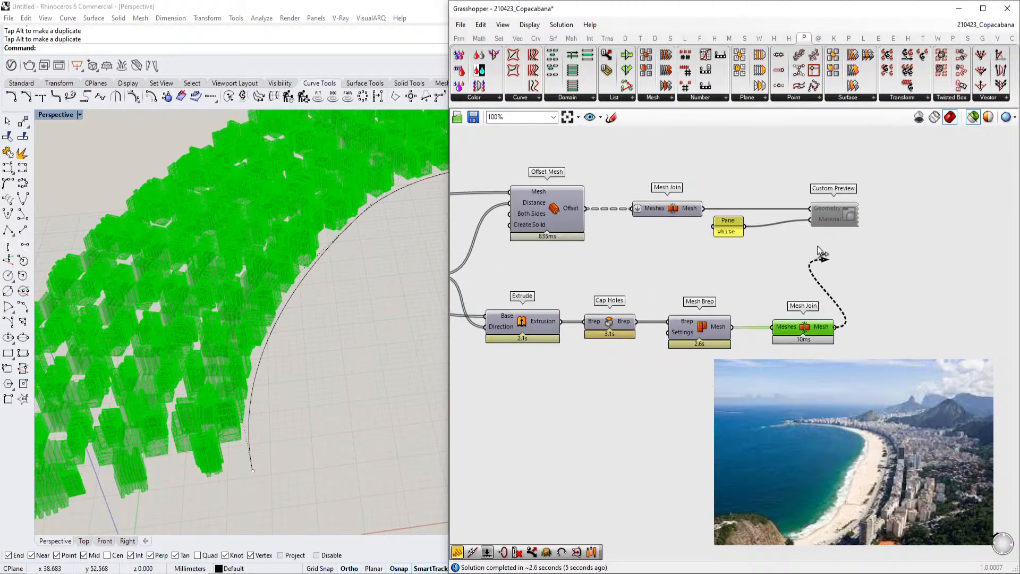
click(837, 214)
middle_click(838, 213)
click(870, 214)
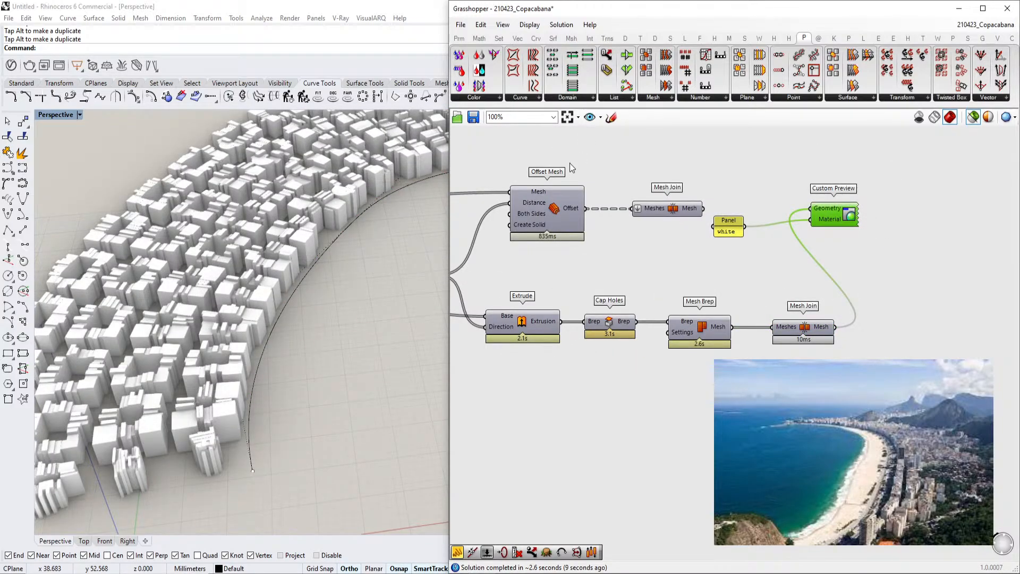
Examine the building massing in the viewport and the definition around the Offset sliders
scroll(349, 252, down, 5)
scroll(301, 300, up, 3)
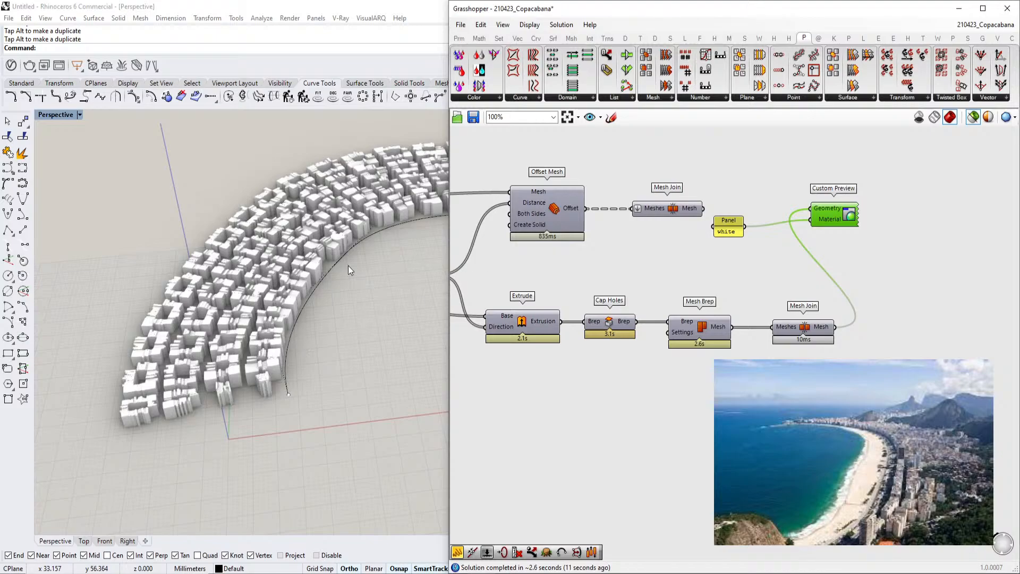
scroll(664, 286, down, 5)
right_drag(489, 335, 804, 325)
scroll(805, 326, up, 6)
scroll(805, 327, down, 4)
right_drag(553, 316, 762, 319)
right_drag(478, 298, 872, 338)
right_drag(499, 319, 776, 309)
right_drag(567, 299, 636, 300)
scroll(635, 300, up, 6)
scroll(725, 305, up, 3)
double_click(655, 318)
click(632, 318)
double_click(631, 318)
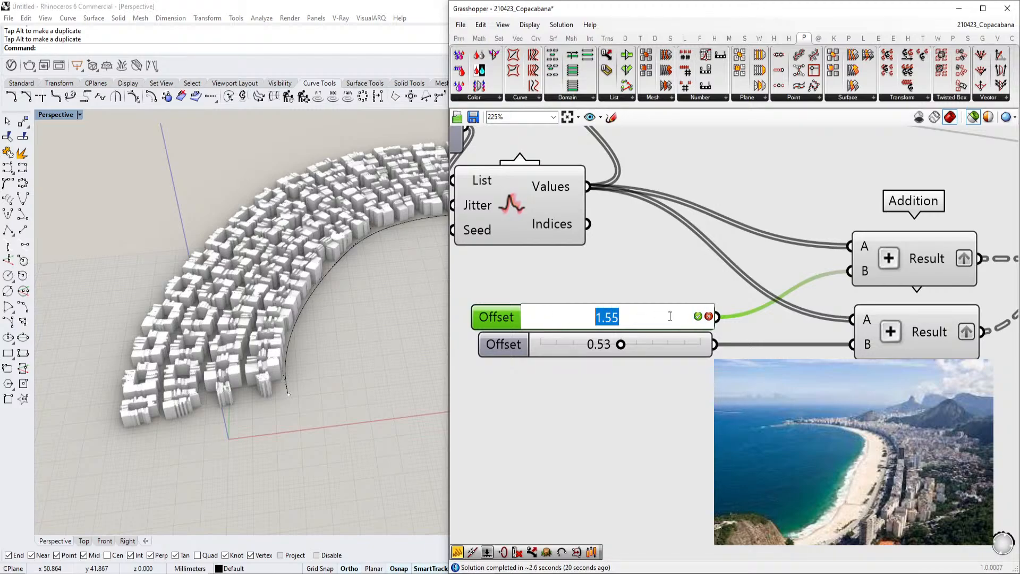
click(671, 294)
Turn off the previews of the Extrude, Cap Holes, Mesh Brep and Mesh Join components
scroll(668, 292, down, 9)
right_drag(797, 293, 505, 293)
right_drag(1010, 270, 718, 276)
scroll(874, 286, up, 4)
scroll(871, 281, up, 2)
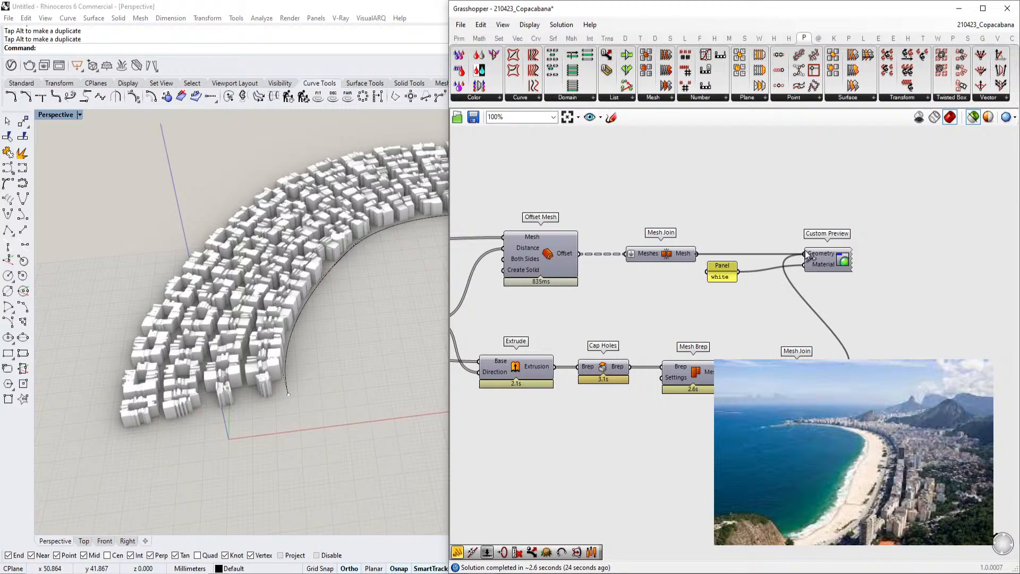
right_drag(875, 411, 924, 384)
drag(925, 384, 561, 315)
middle_click(585, 341)
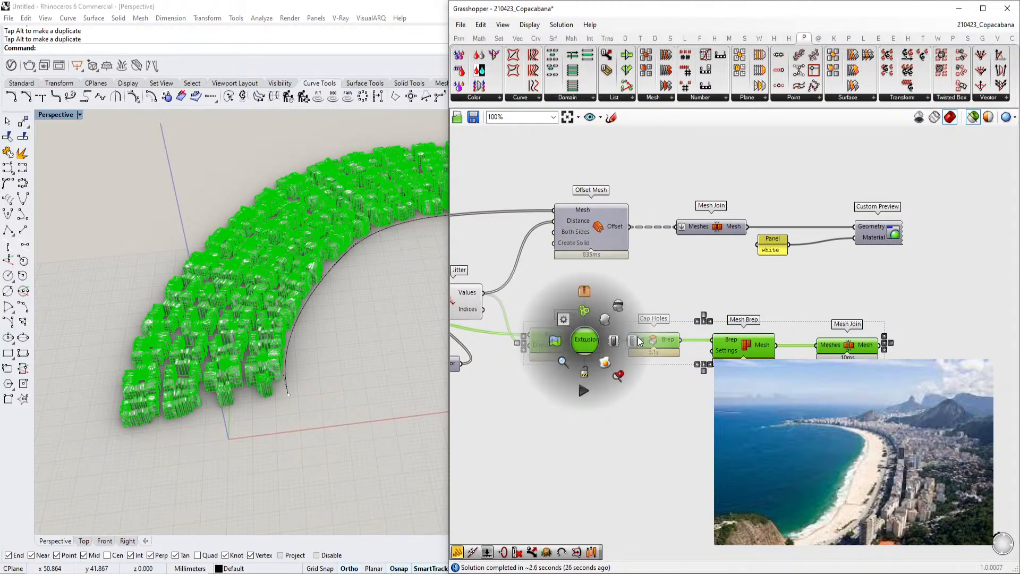
click(637, 337)
Set the BlockSize slider feeding the Domain end to 5
scroll(636, 337, down, 2)
scroll(634, 334, down, 2)
right_drag(633, 334, 848, 315)
scroll(847, 314, down, 7)
right_drag(487, 326, 715, 295)
scroll(617, 290, up, 14)
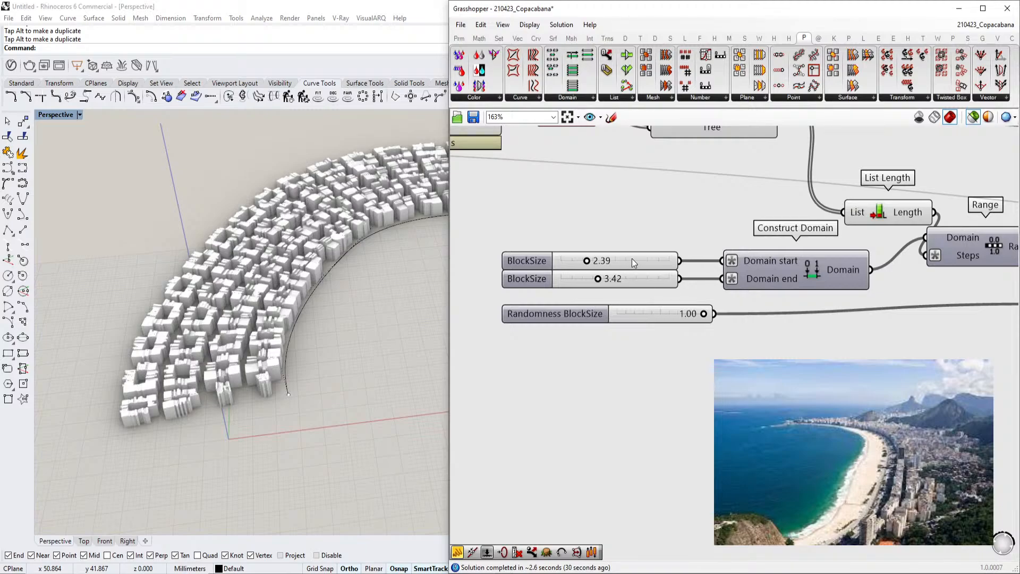
double_click(623, 277)
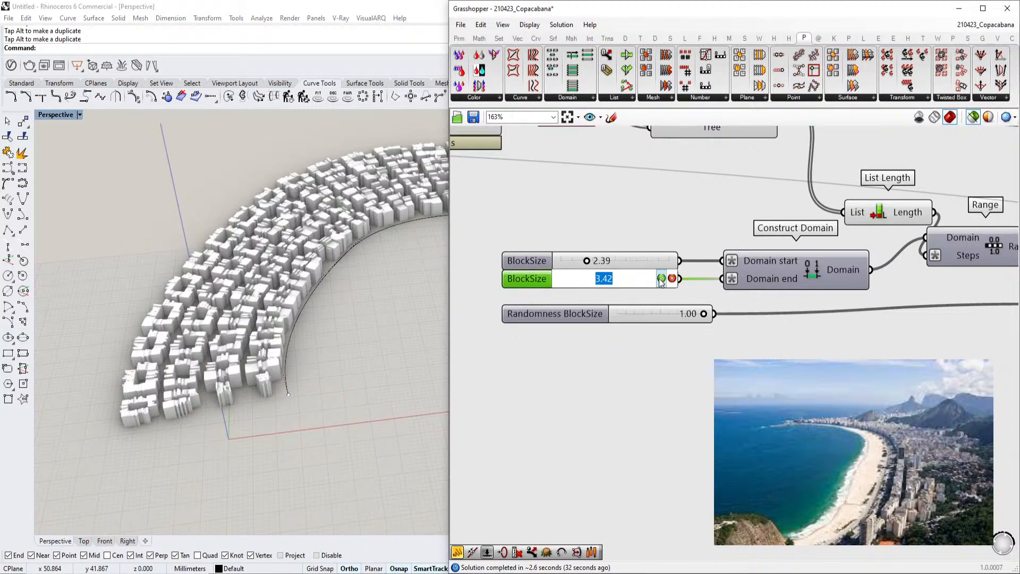
text(%)
key(BackSpace)
text(5)
key(Return)
Inspect the taller blocks and drag the Domain end BlockSize slider back to 3.42
scroll(247, 333, up, 3)
right_drag(247, 333, 156, 305)
scroll(155, 305, down, 3)
scroll(295, 292, up, 2)
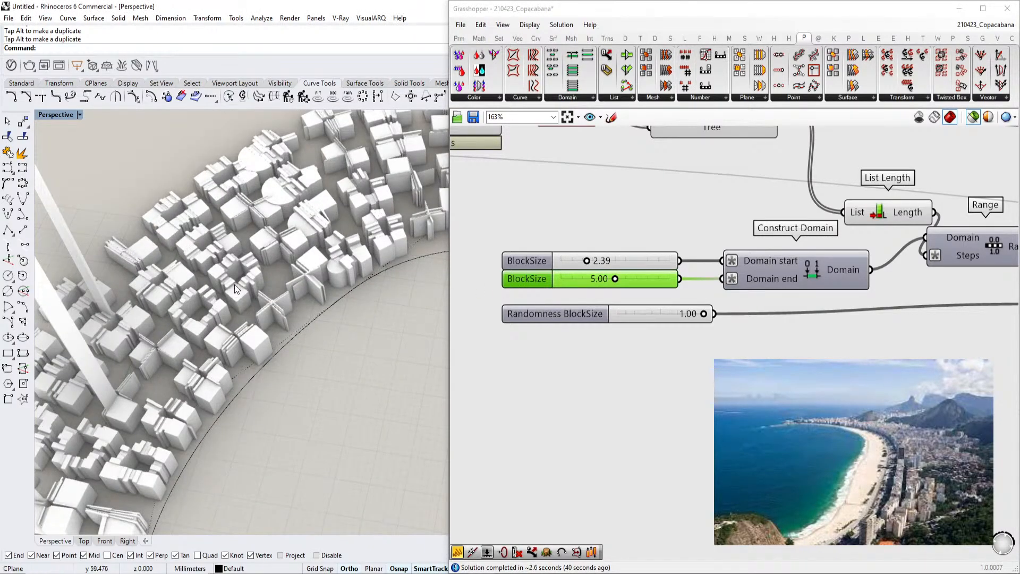
scroll(241, 278, up, 2)
scroll(282, 277, up, 1)
click(610, 387)
right_drag(615, 378, 648, 378)
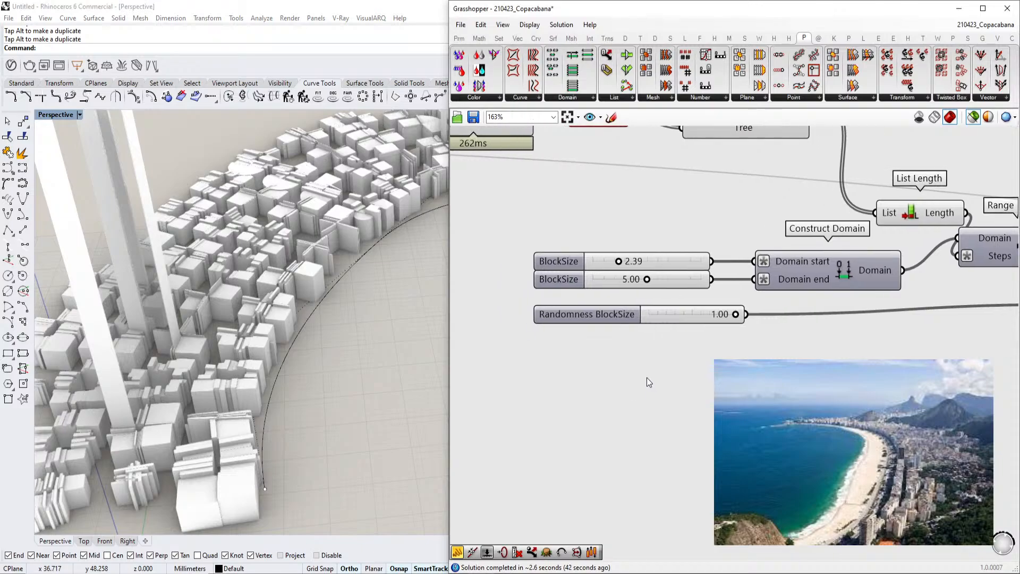
drag(646, 279, 629, 279)
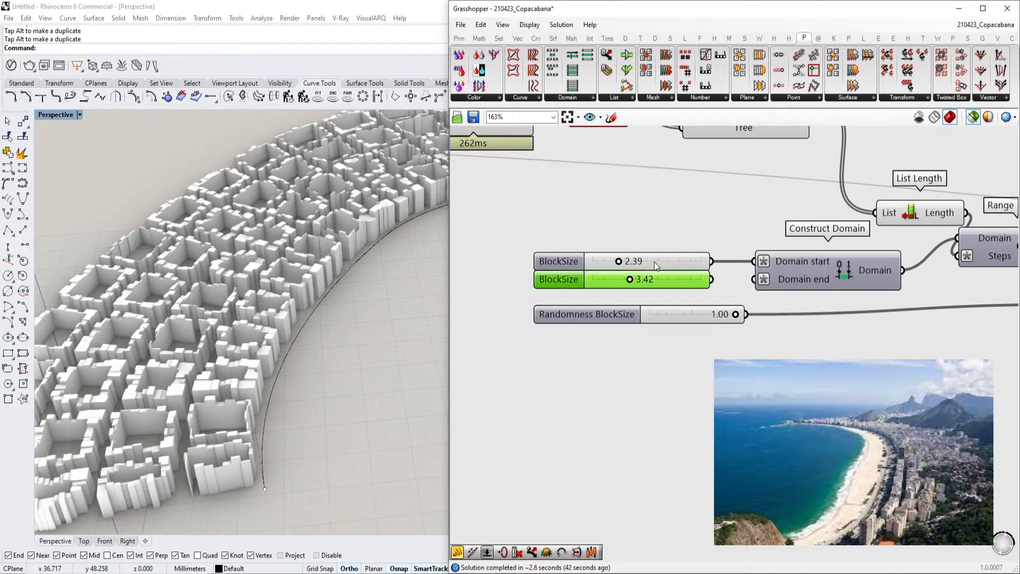
Set the BlockSize slider feeding the Domain start to 1
double_click(655, 262)
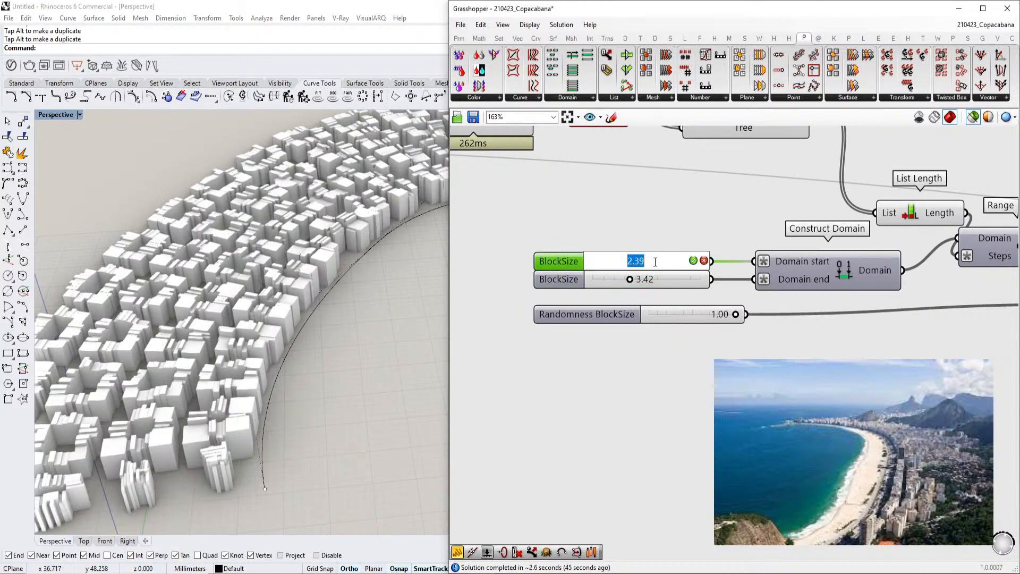
text(1)
click(696, 262)
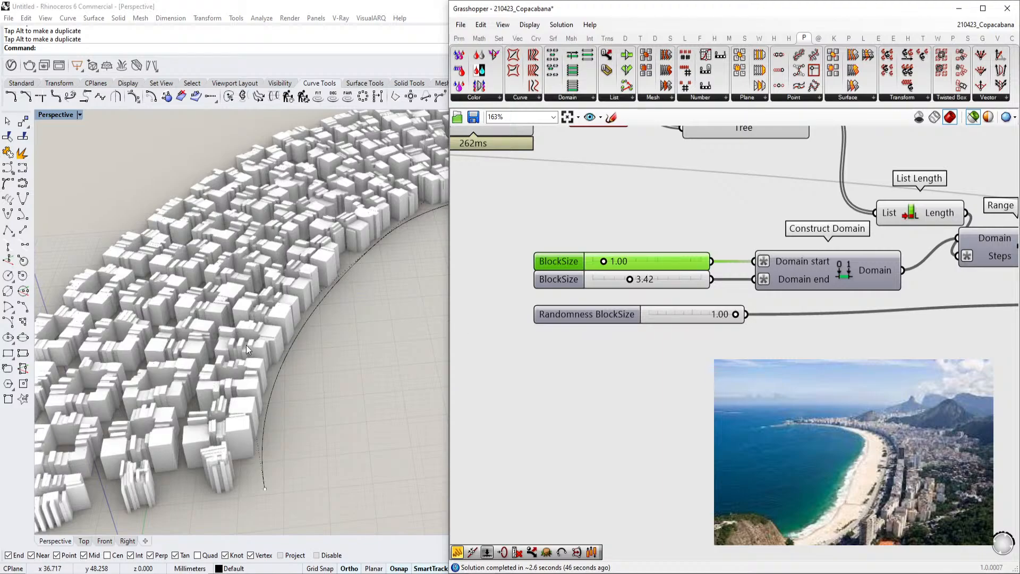
scroll(240, 346, up, 5)
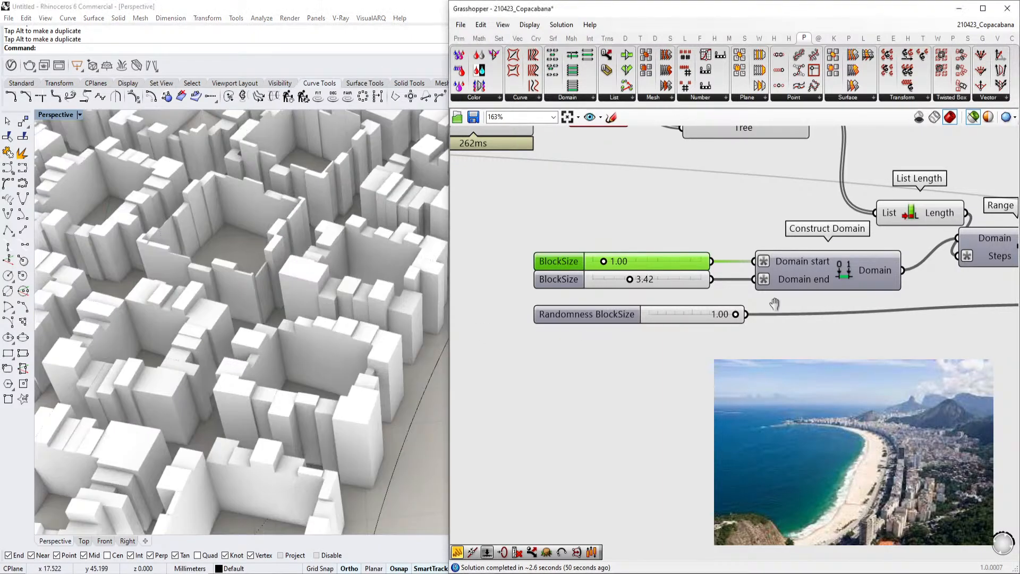
Set the upper Offset slider feeding the Addition component to 3
scroll(786, 307, down, 3)
right_drag(787, 309, 612, 297)
right_drag(911, 344, 759, 328)
scroll(752, 343, up, 2)
double_click(730, 340)
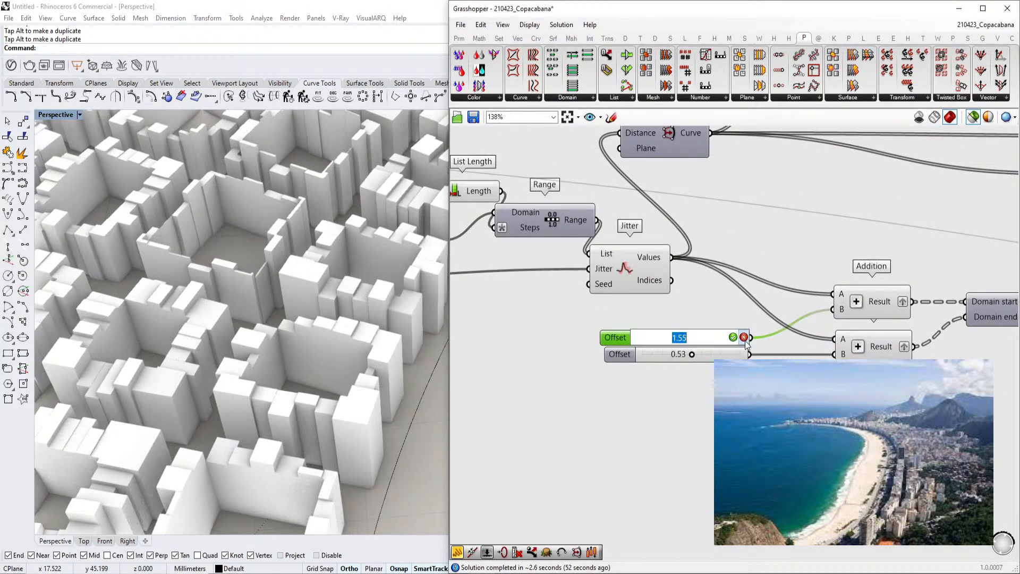
text(3)
key(Return)
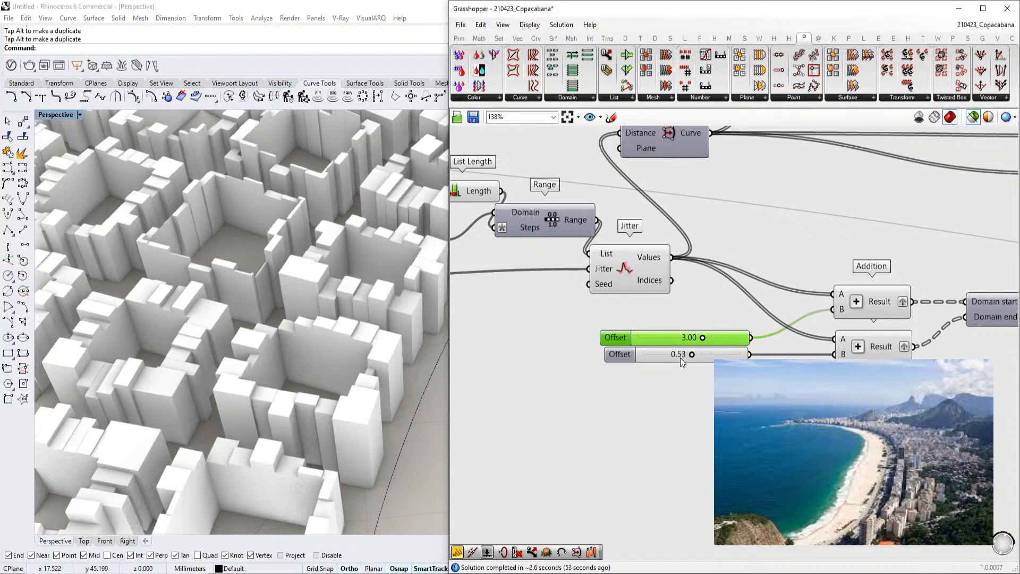
Select the beachfront curve and move one of its control points to reshape the building band
scroll(289, 397, down, 4)
scroll(263, 357, up, 3)
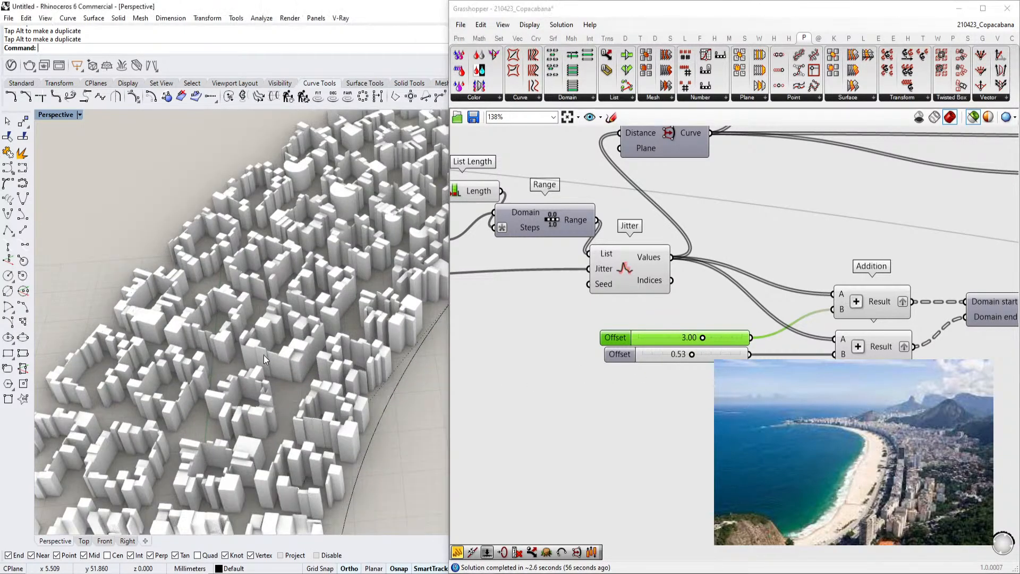
scroll(665, 349, down, 5)
scroll(275, 320, down, 2)
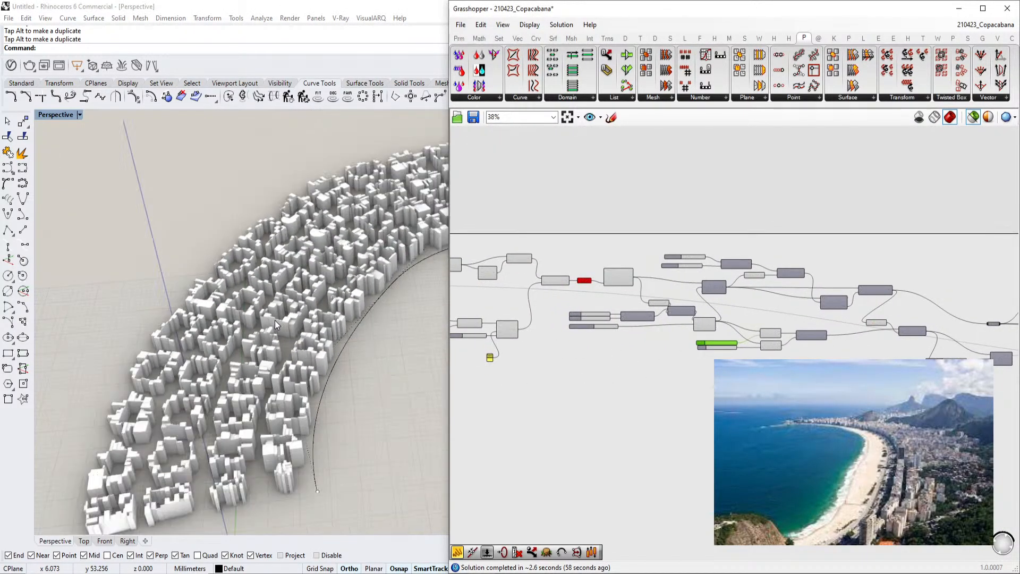
scroll(275, 320, down, 2)
click(325, 326)
scroll(266, 394, up, 3)
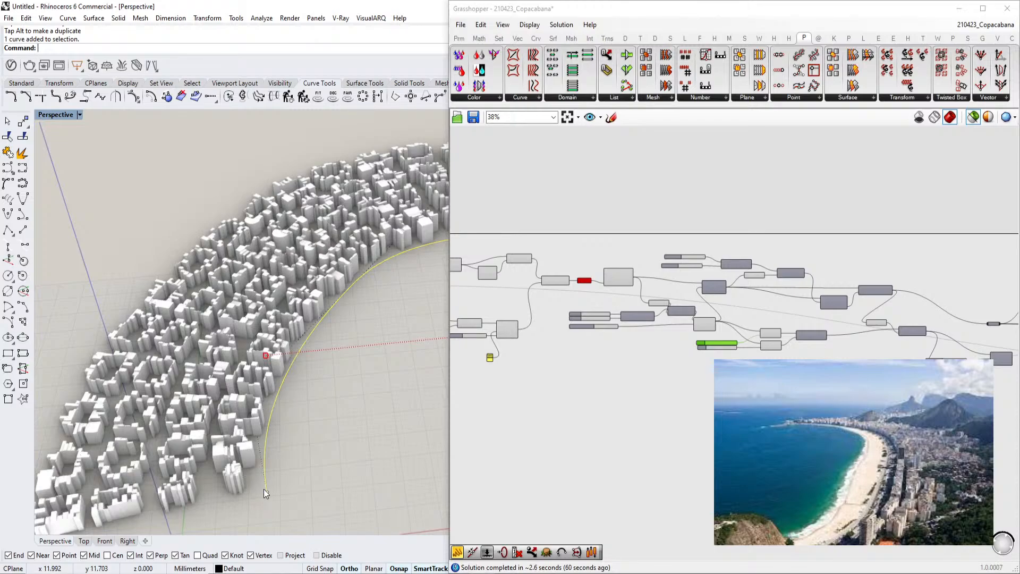
scroll(255, 452, down, 6)
click(283, 295)
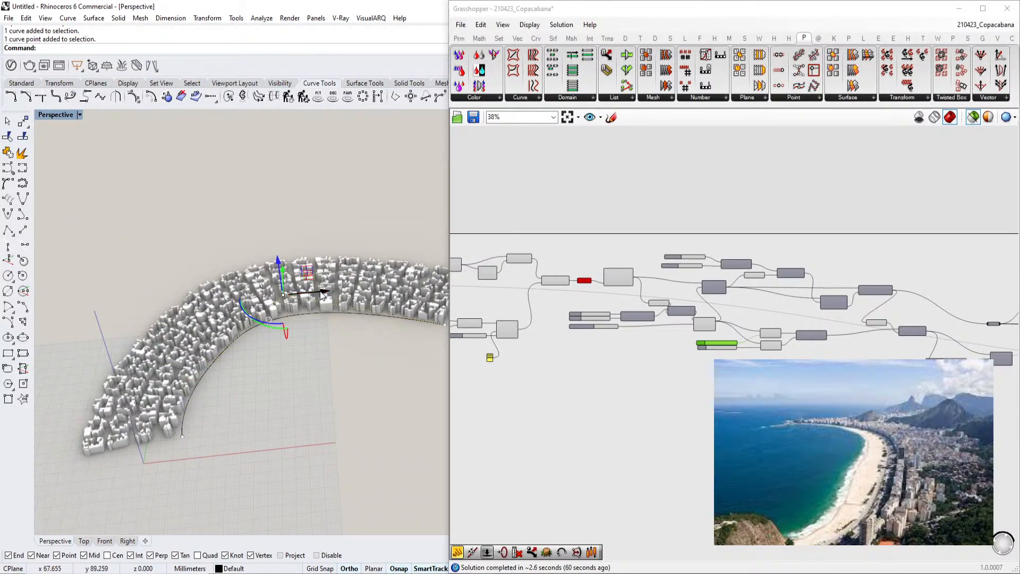
drag(322, 296, 254, 299)
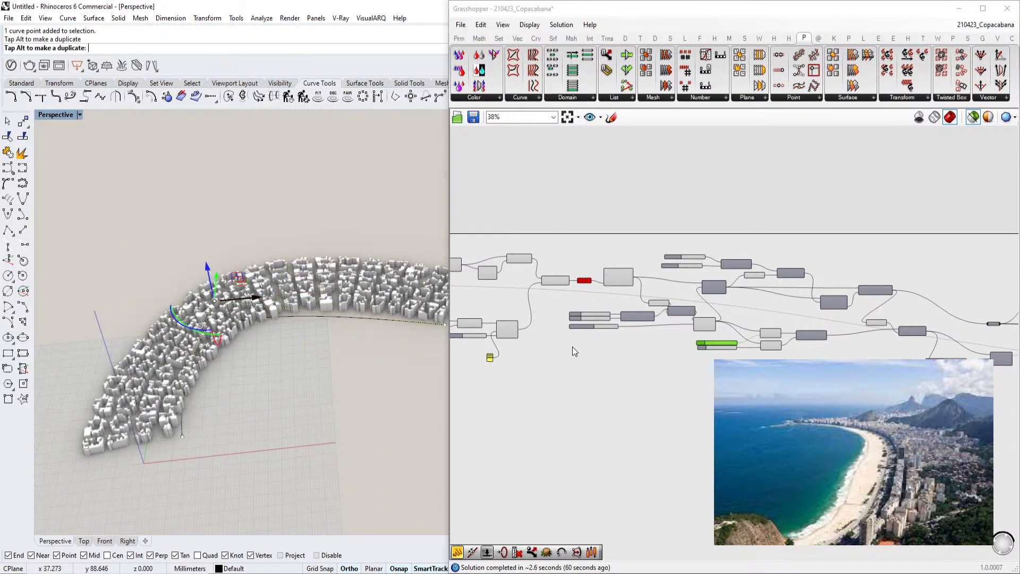
Examine the definition's curve inputs and the reshaped massing along the beachfront curve
scroll(670, 356, up, 4)
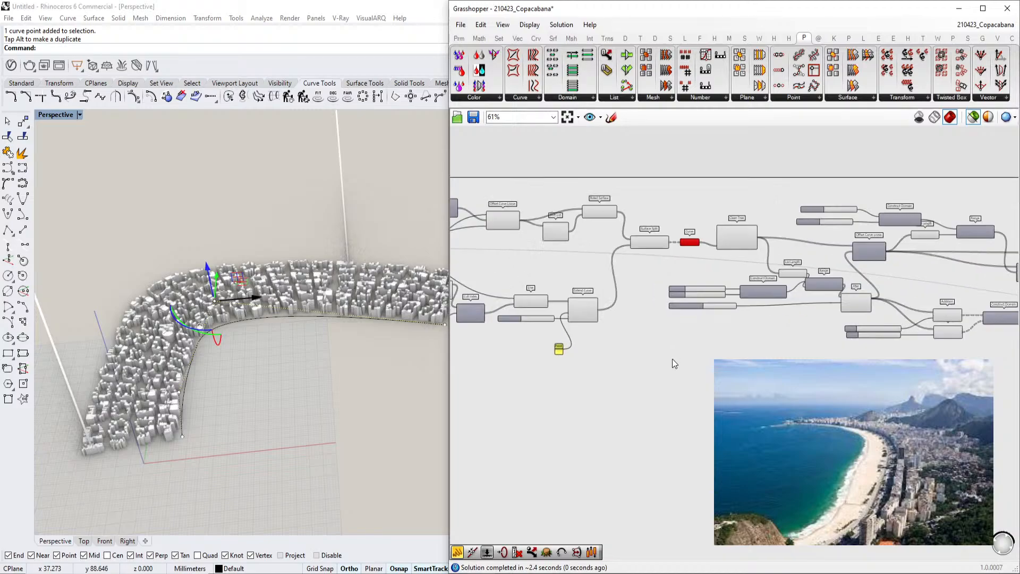
drag(921, 324, 917, 323)
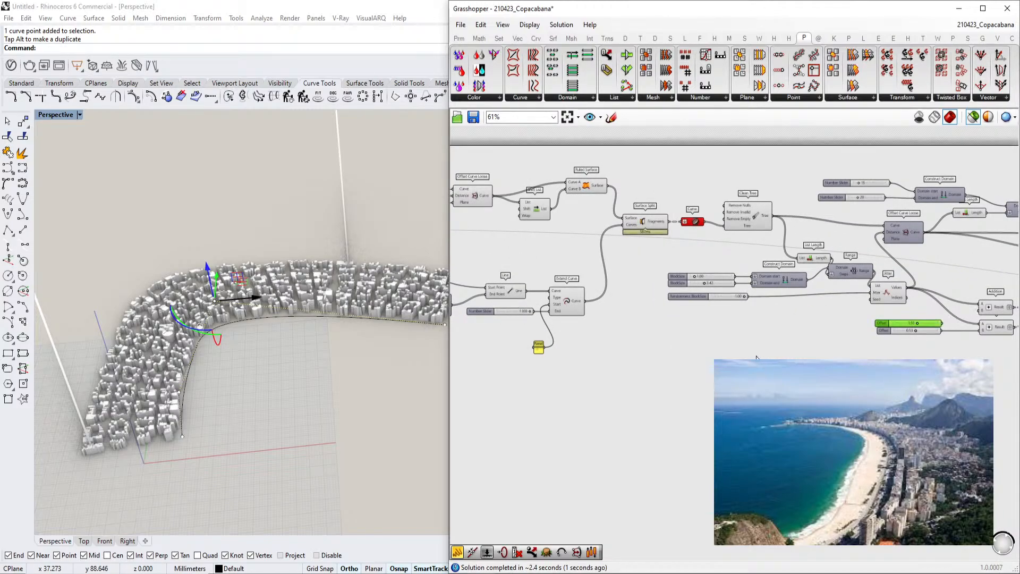
right_drag(594, 360, 737, 354)
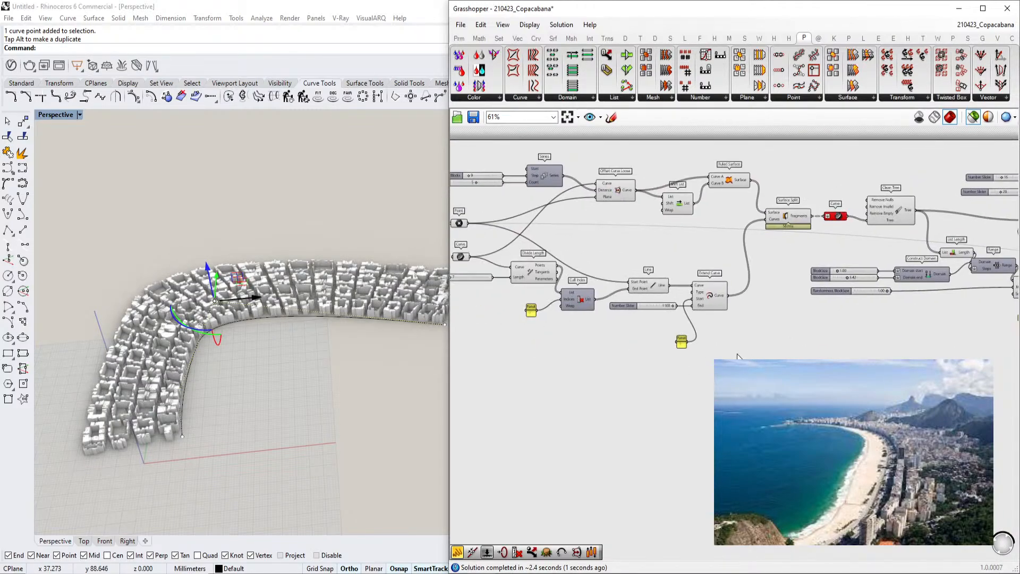
drag(839, 271, 843, 272)
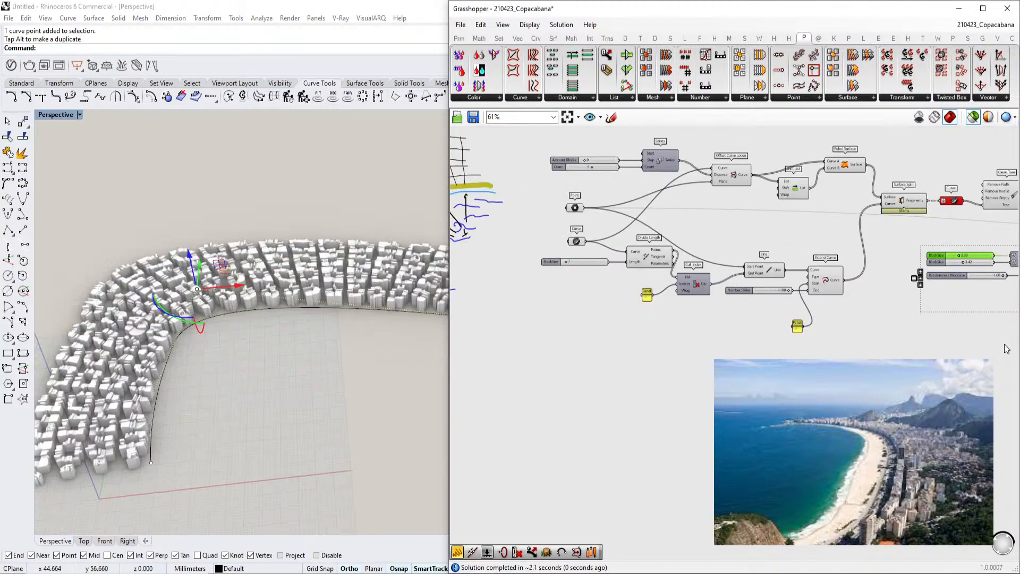
scroll(1005, 347, up, 2)
right_drag(319, 314, 375, 308)
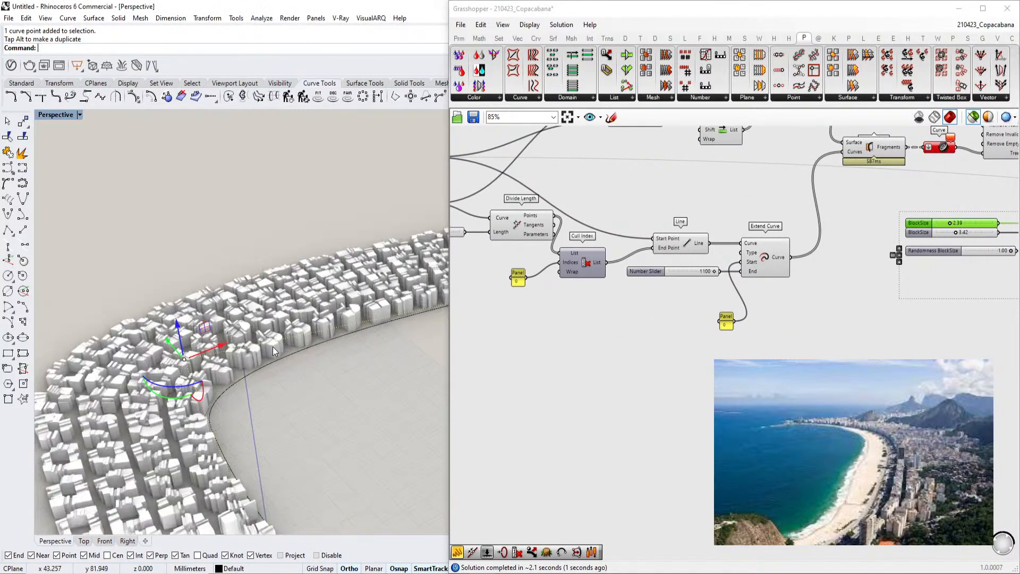
Set the Count slider feeding the Series component to 10
scroll(297, 340, up, 3)
right_drag(701, 299, 780, 290)
scroll(278, 346, up, 2)
scroll(606, 324, down, 4)
scroll(768, 238, up, 6)
double_click(732, 265)
text(10)
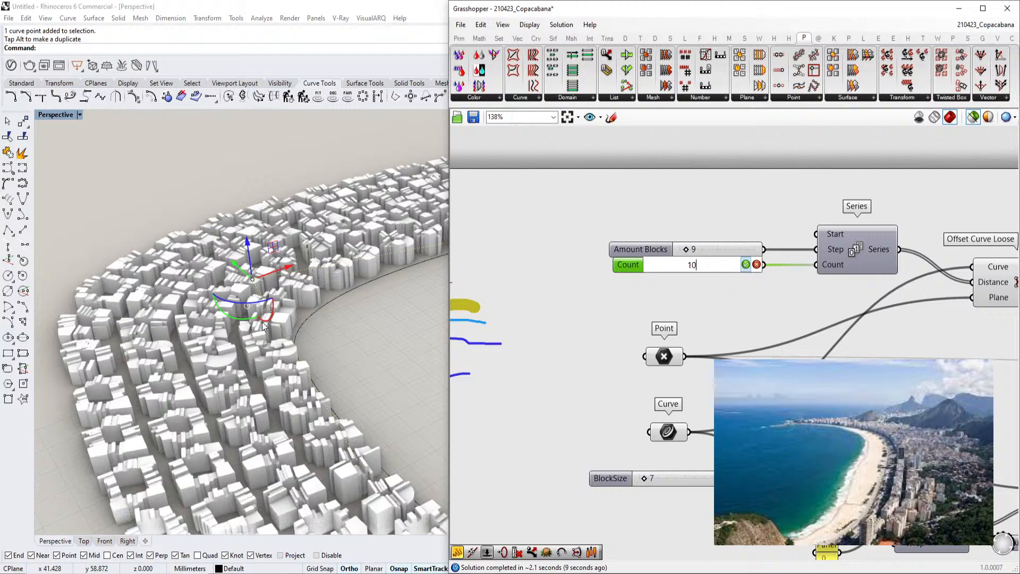
key(Return)
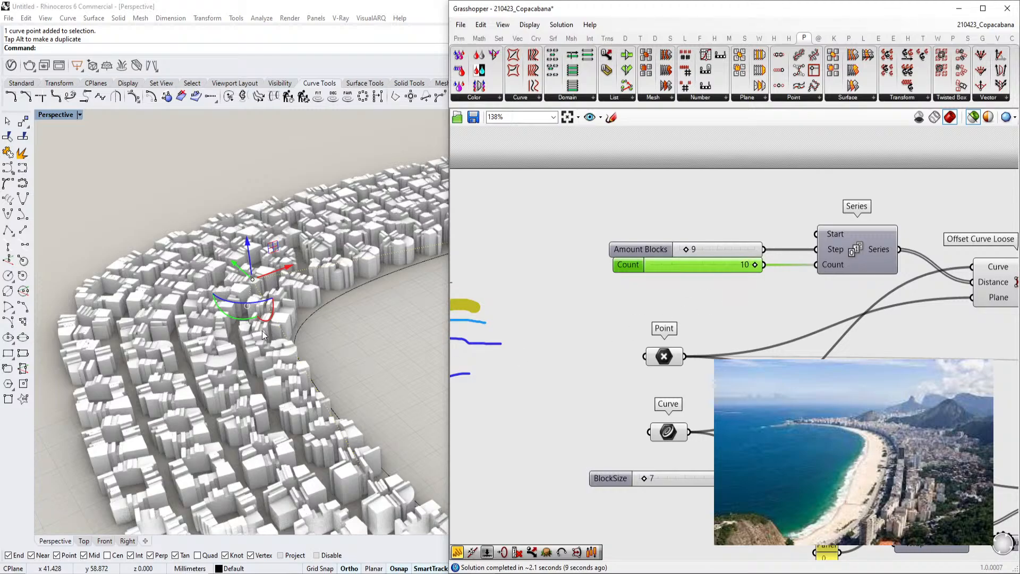
Minimize the Grasshopper editor and inspect the updated block massing in the Perspective viewport
right_drag(307, 285, 406, 234)
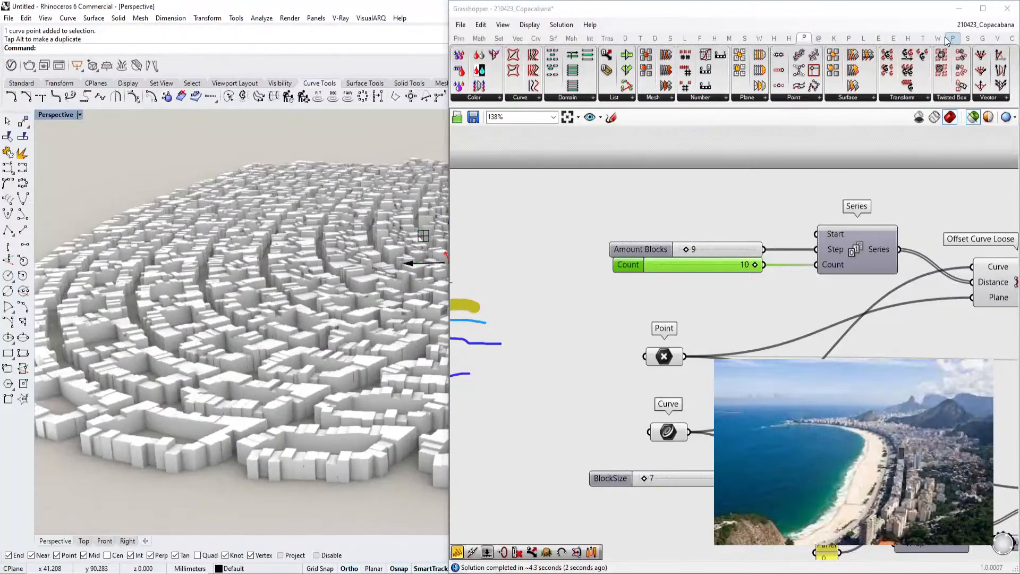
click(955, 13)
right_drag(579, 187, 547, 253)
click(676, 205)
scroll(667, 210, up, 3)
click(536, 255)
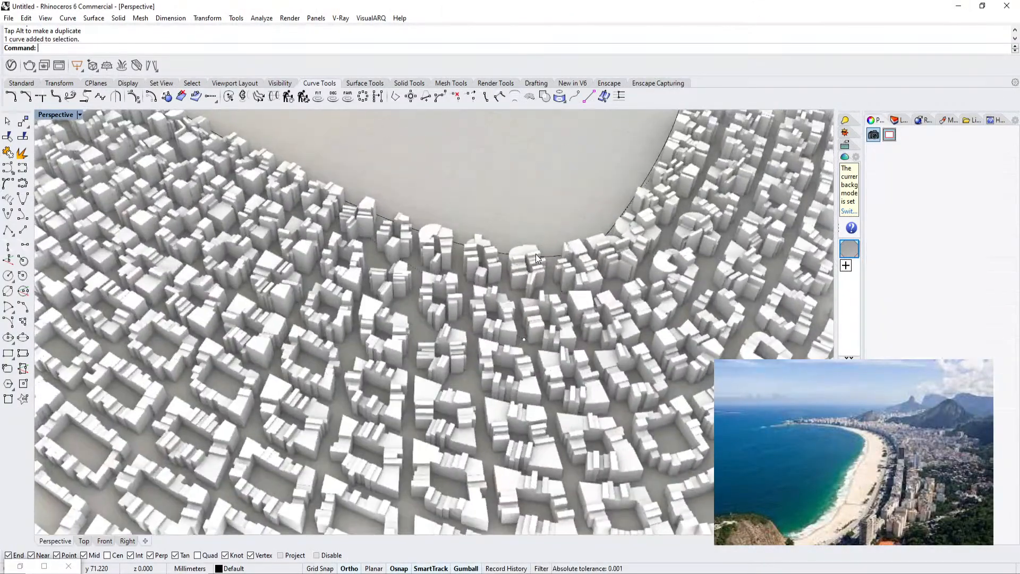
scroll(535, 255, down, 4)
key(Escape)
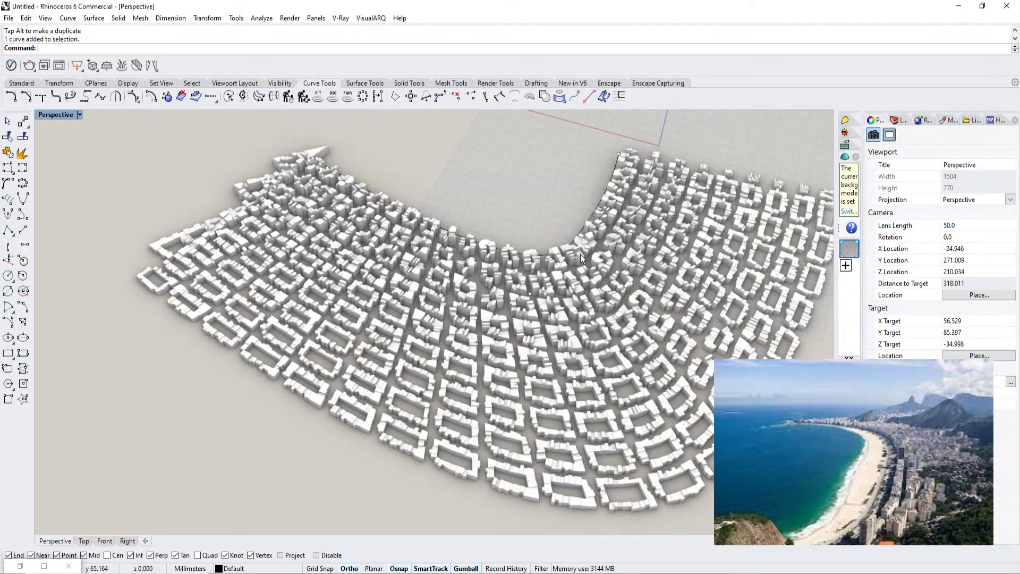
Select the beachfront curve and move its control points with the gumball to reshape the beach line
scroll(579, 254, up, 5)
click(480, 291)
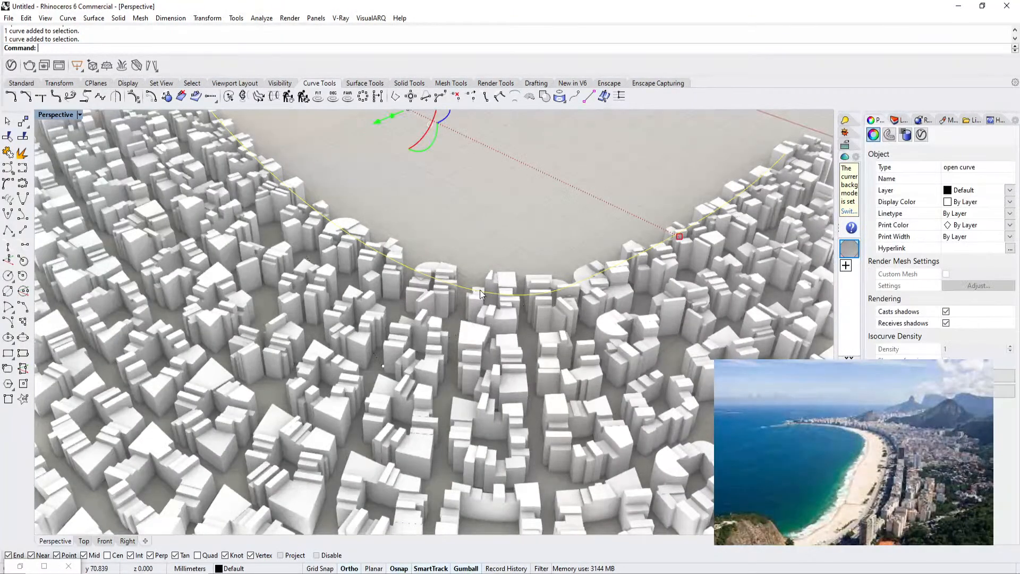
click(383, 365)
scroll(383, 365, down, 5)
drag(367, 374, 420, 342)
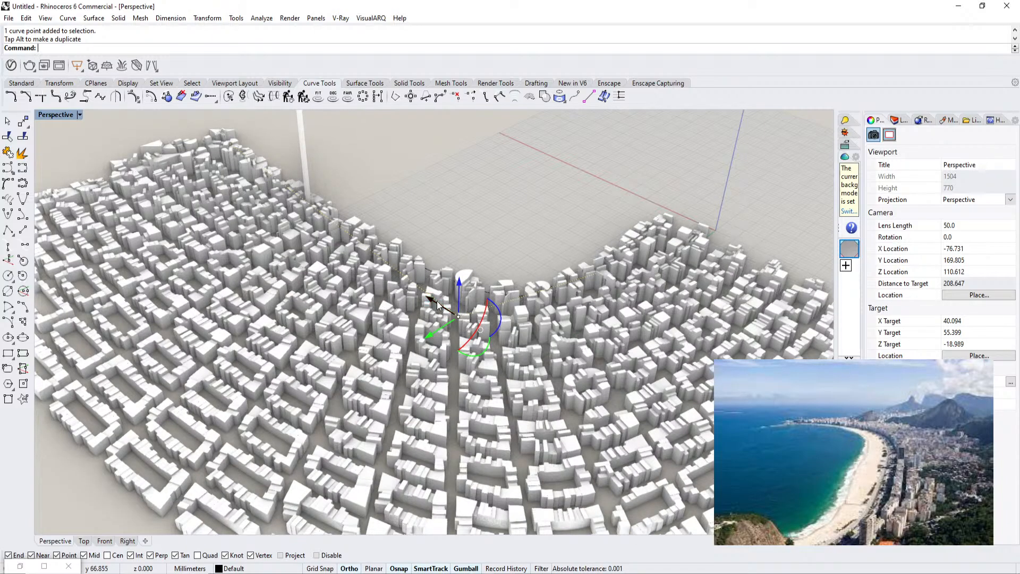
drag(438, 304, 368, 274)
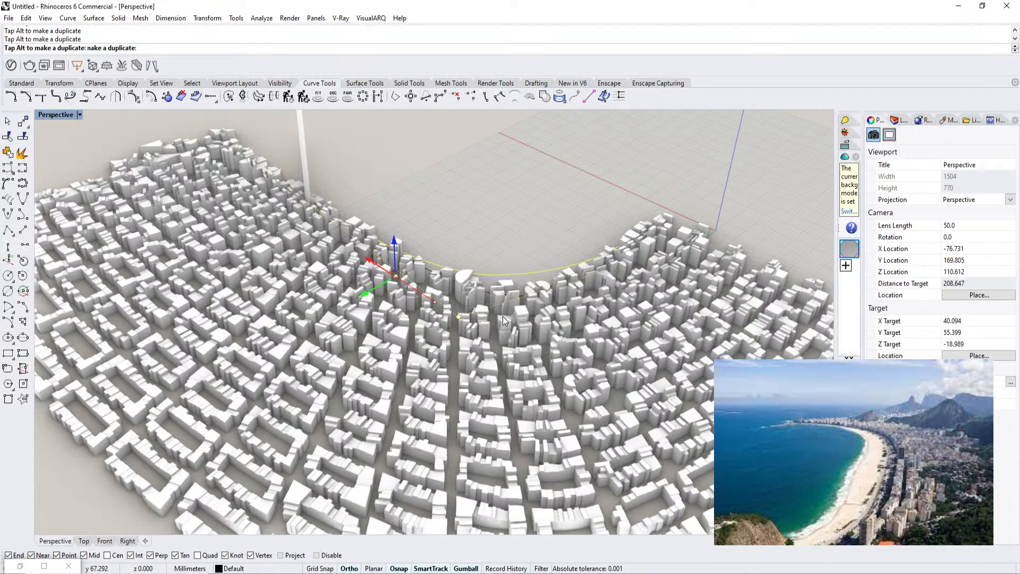
right_drag(476, 317, 393, 319)
Reopen the Grasshopper editor with the Grasshopper command
scroll(393, 319, down, 6)
click(486, 266)
text(Grasshopper)
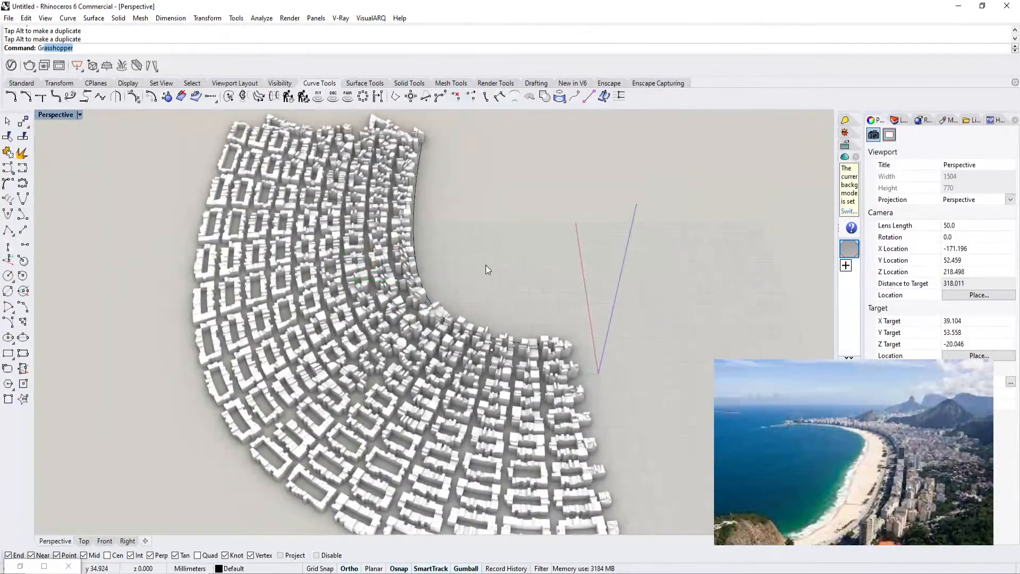
key(Return)
Minimize the editor and orbit the Perspective viewport to inspect the recomputed massing along the beach
scroll(641, 302, down, 4)
scroll(640, 300, up, 4)
click(646, 327)
right_drag(265, 317, 243, 248)
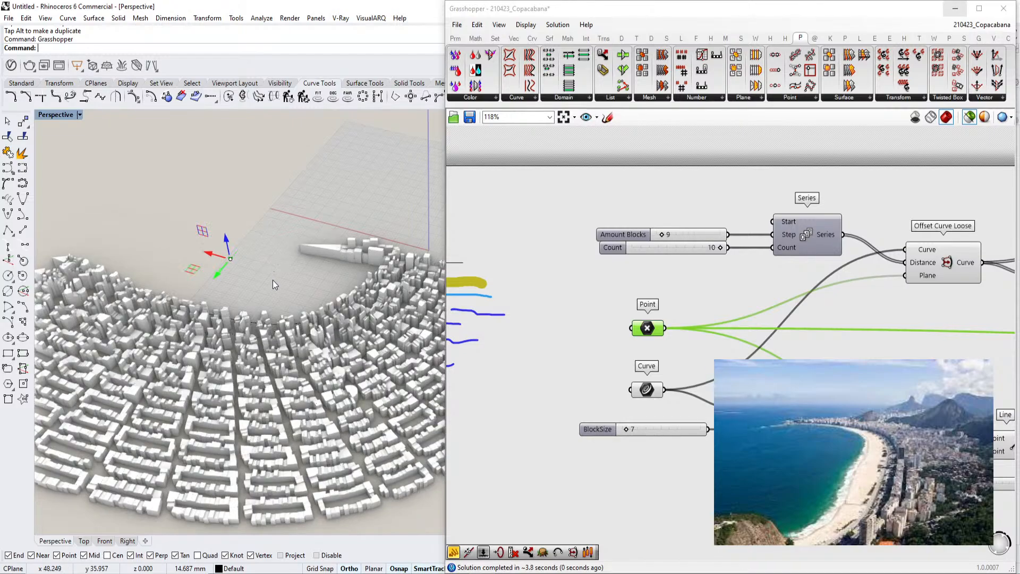
right_drag(284, 307, 271, 277)
click(955, 8)
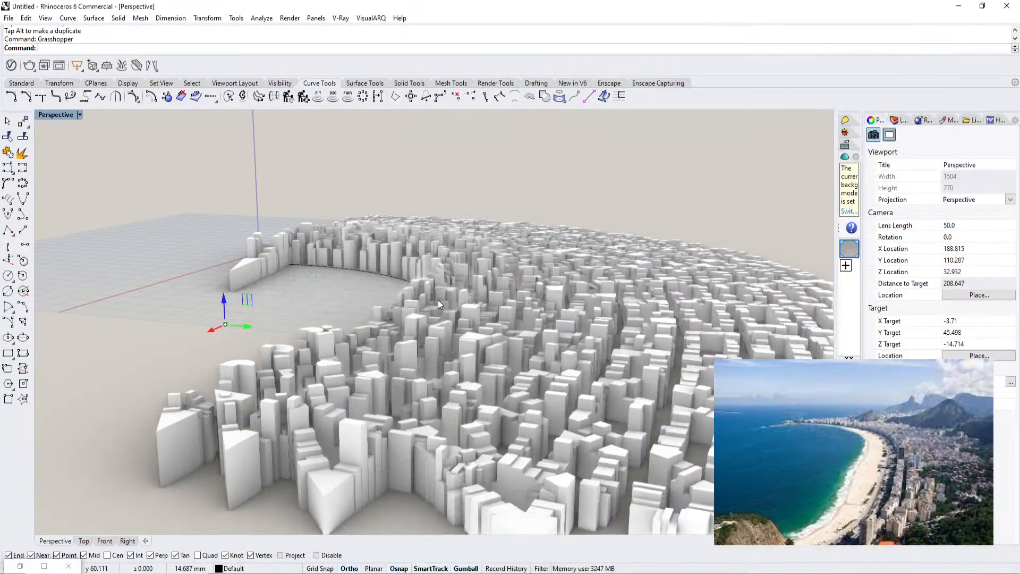
scroll(436, 300, up, 5)
right_drag(489, 297, 451, 298)
scroll(478, 298, down, 2)
right_drag(523, 295, 499, 309)
shift+right_drag(500, 308, 449, 298)
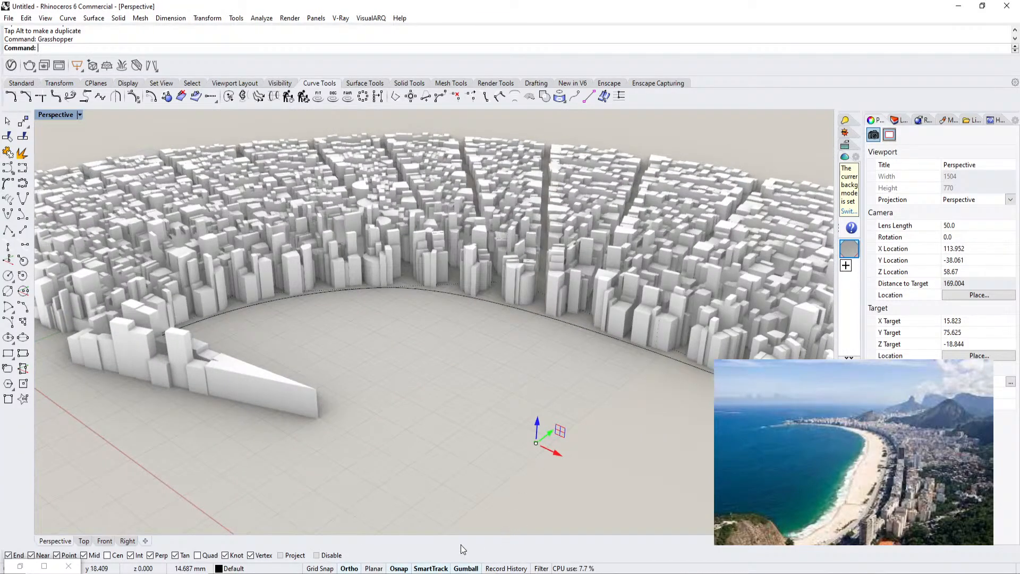
Switch to the browser's Google Maps 3D view of Copacabana to compare, then return to Rhino
mouse_move(300, 573)
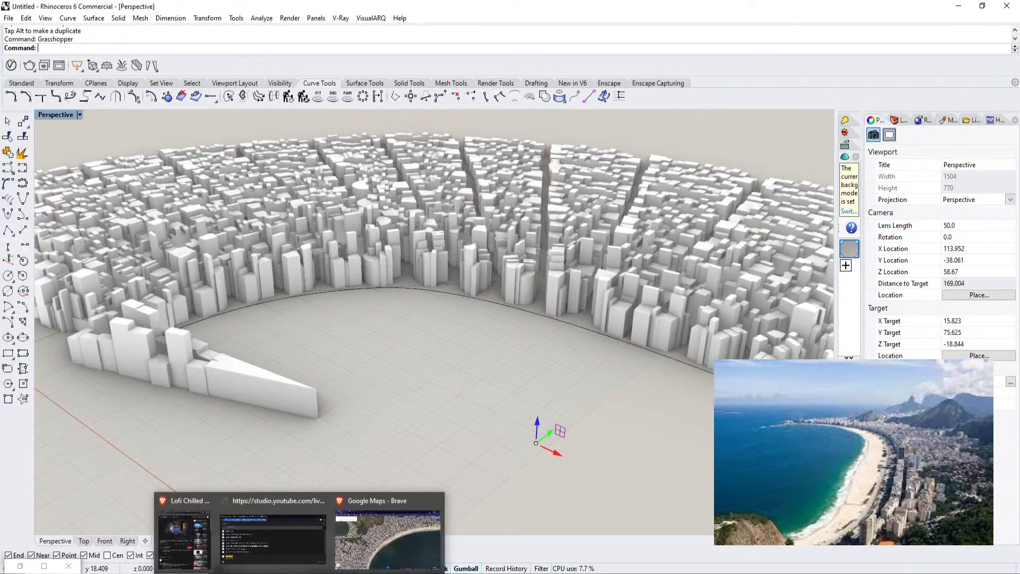
click(377, 542)
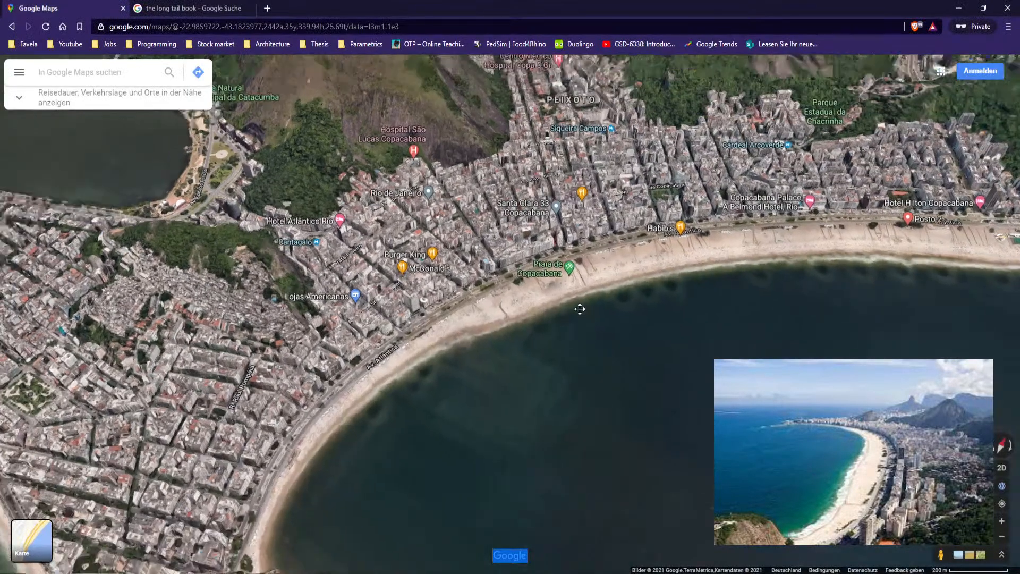
ctrl+drag(580, 309, 648, 333)
scroll(648, 333, up, 3)
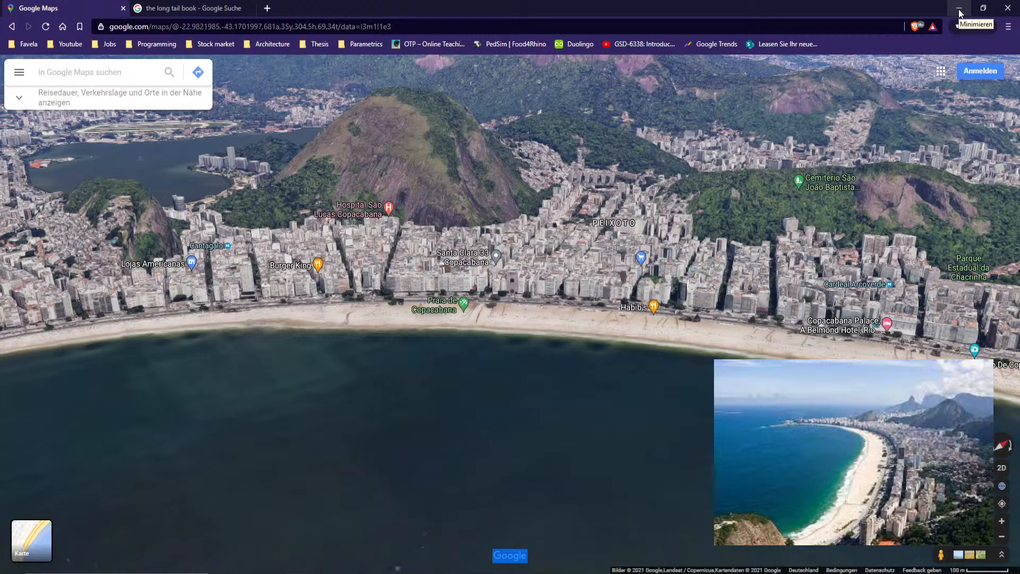
click(959, 8)
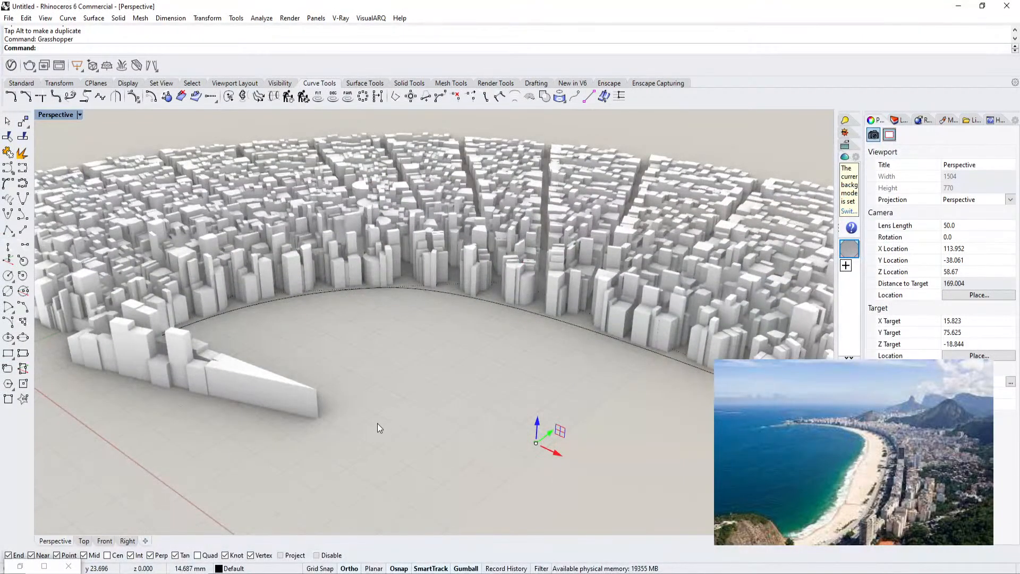